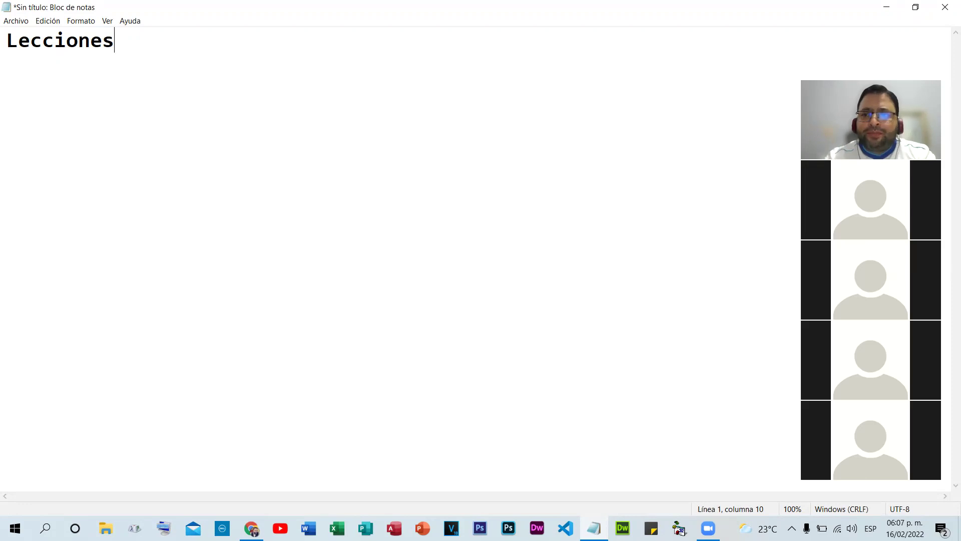
- Add the lines "Paginas de contenido" and "Paginas de preguntas" below the heading Lecciones in the note
key("Return")
type("P")
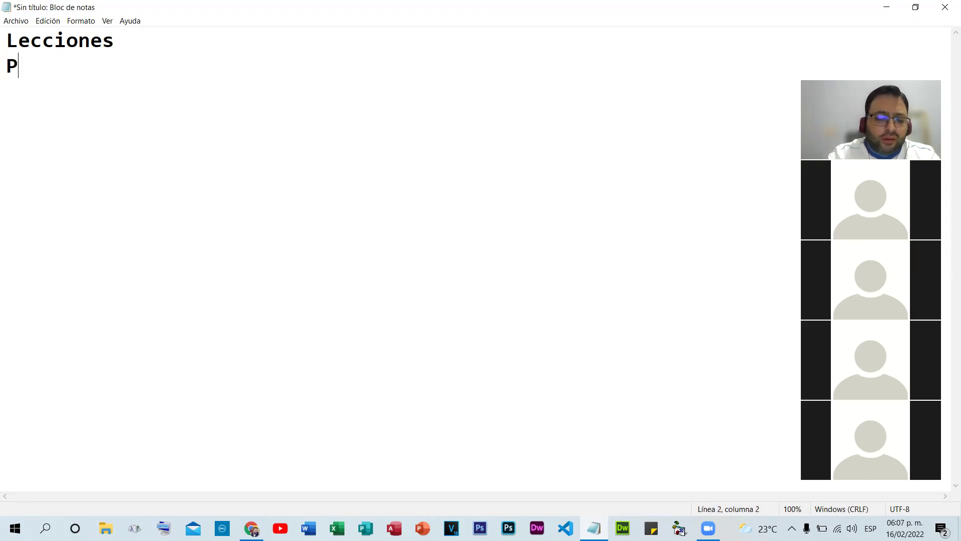
type("aginas")
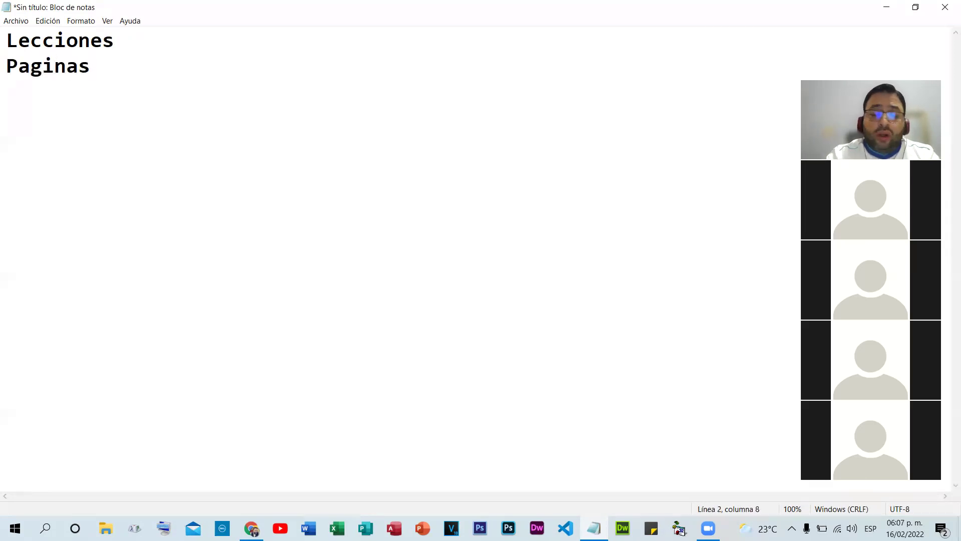
type(" de contenido")
key("Return")
type("Paginas de preguntas")
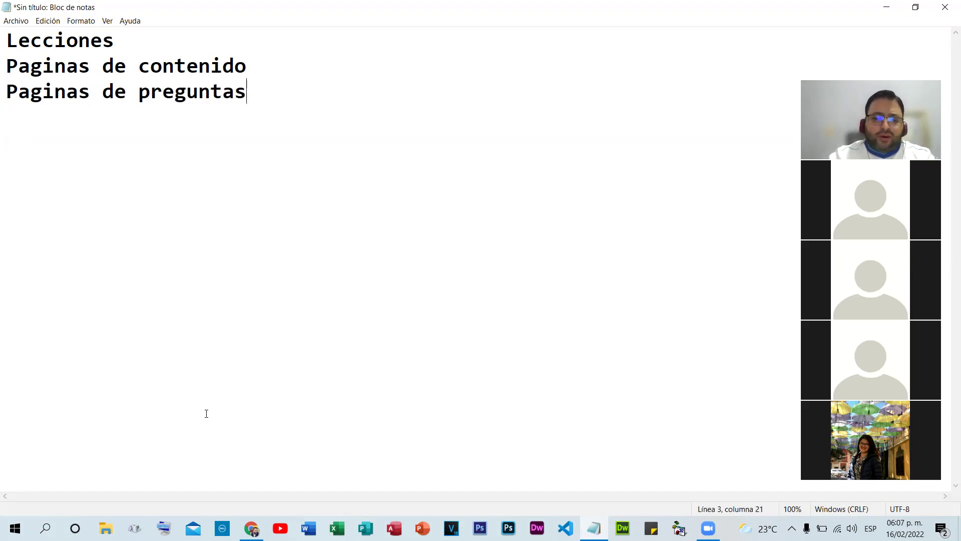
- Switch to the Liceo El Buen Vivir site in Chrome, open the Ciencias Sociales course and turn on editing
left_click(251, 528)
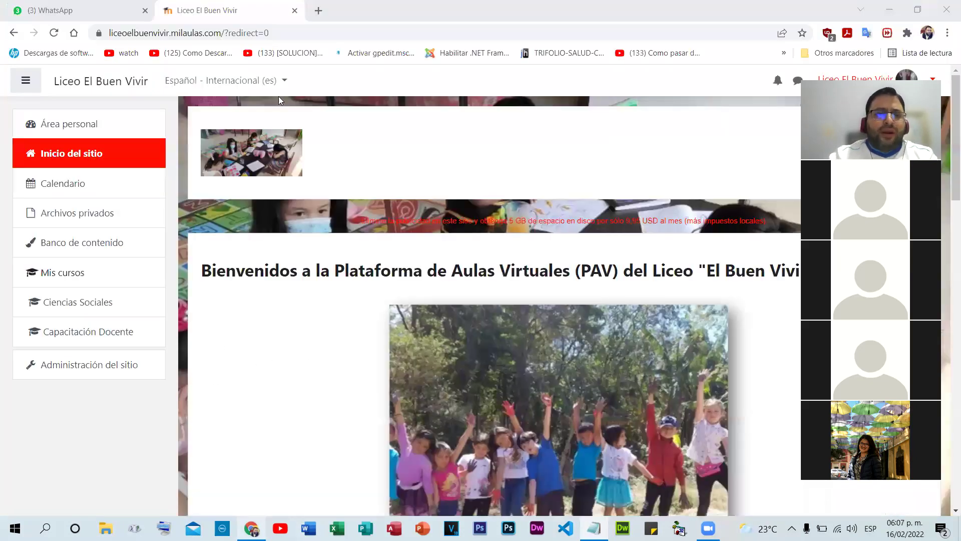
scroll(756, 135, "down", 6)
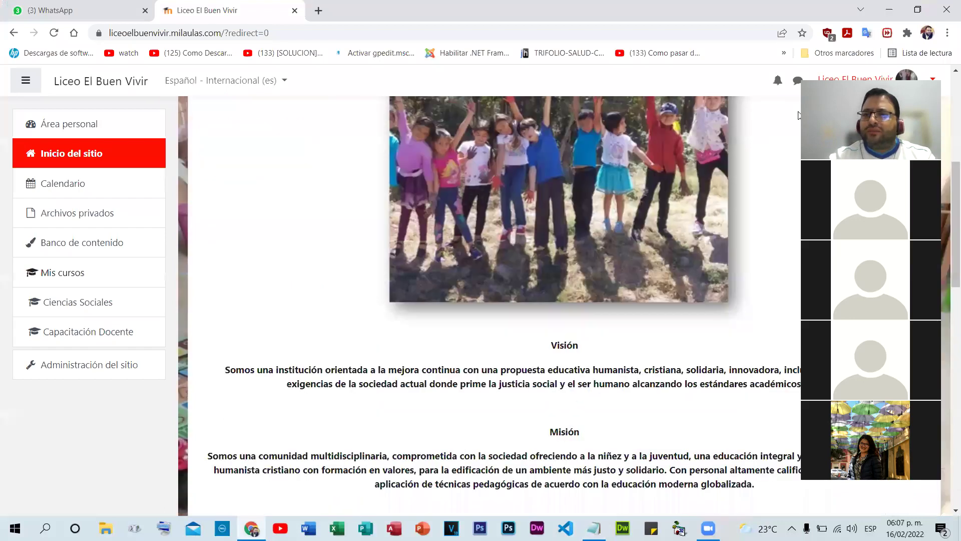
left_click(799, 116)
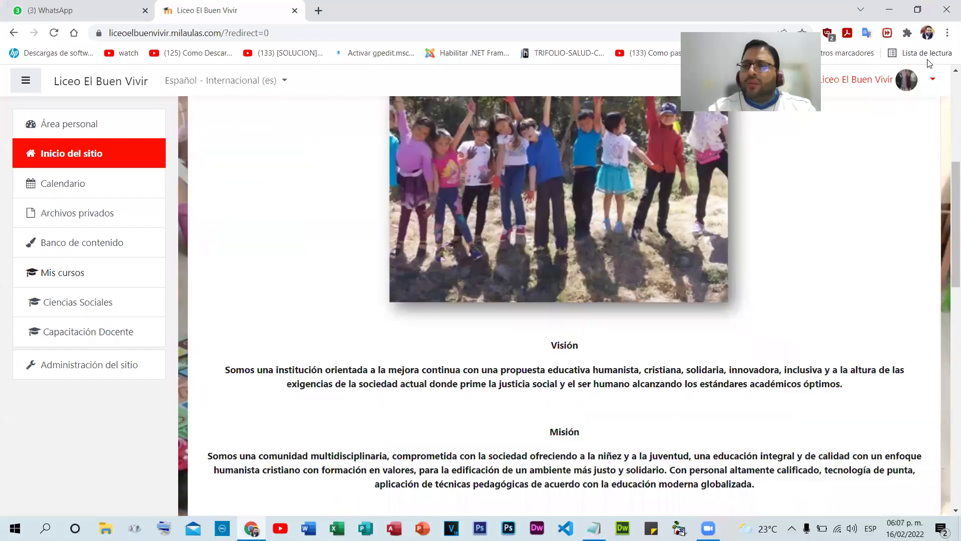
scroll(916, 186, "up", 5)
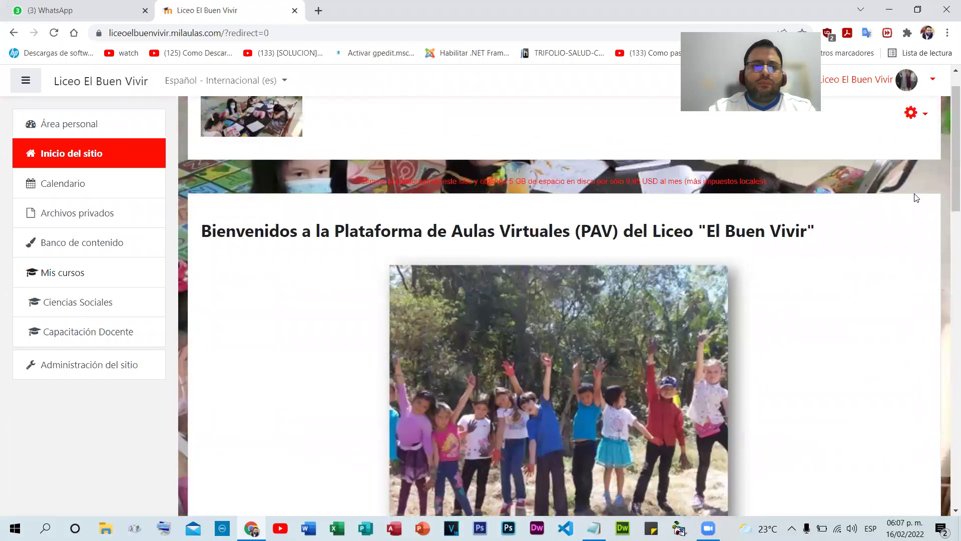
scroll(334, 255, "down", 15)
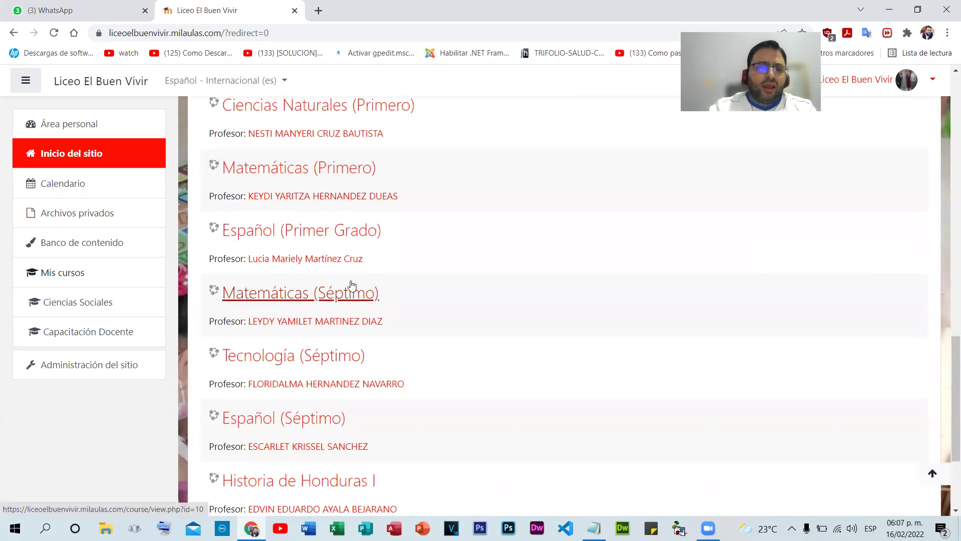
scroll(354, 294, "up", 2)
left_click(281, 167)
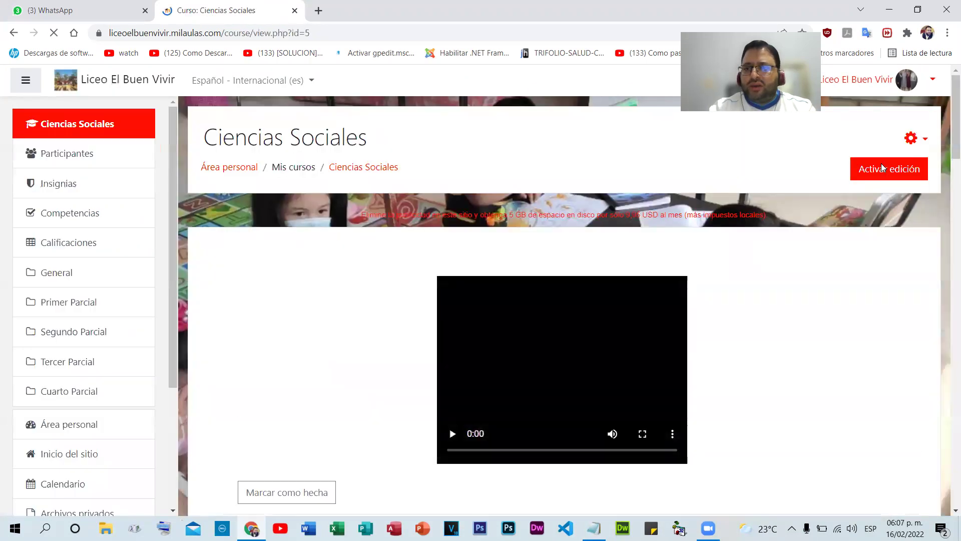
left_click(881, 168)
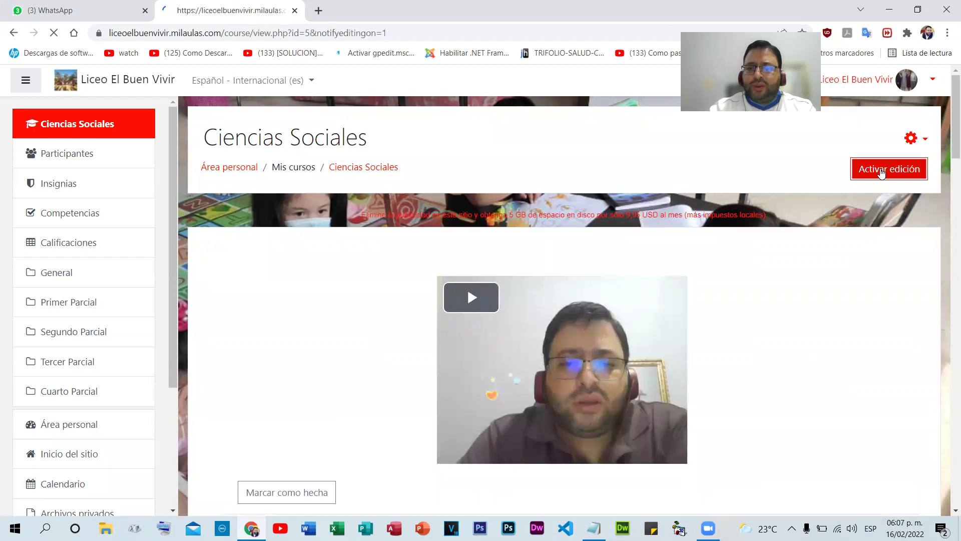
- Add a new Lección activity to the end of the course's Primer Parcial section
scroll(498, 309, "down", 6)
scroll(475, 298, "down", 20)
scroll(484, 270, "down", 7)
scroll(414, 242, "up", 4)
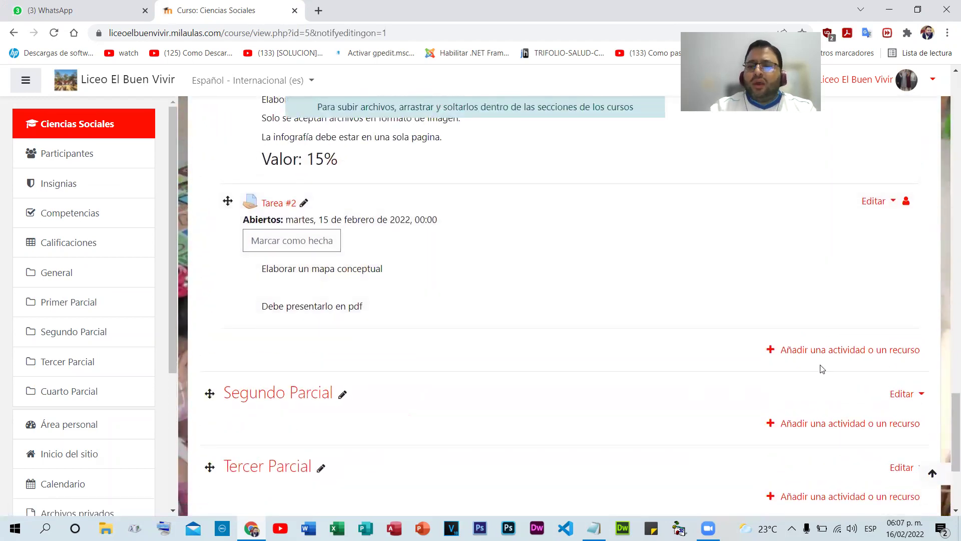
scroll(605, 316, "up", 5)
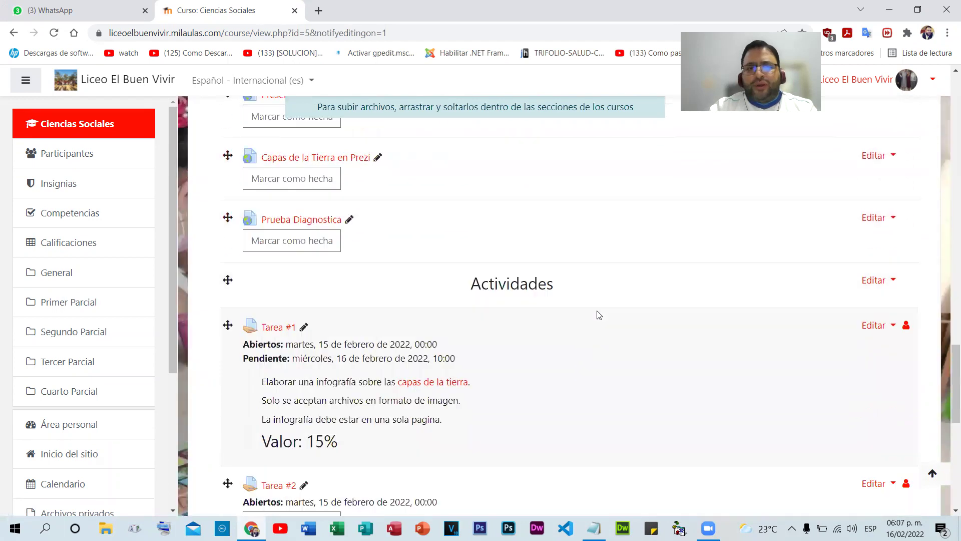
scroll(600, 314, "up", 5)
scroll(583, 266, "down", 6)
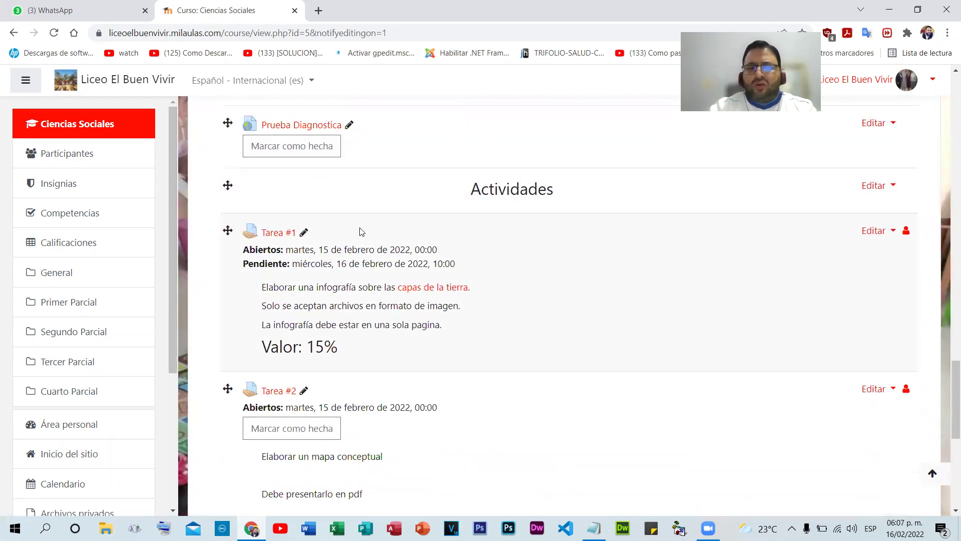
scroll(701, 285, "down", 4)
scroll(704, 285, "up", 3)
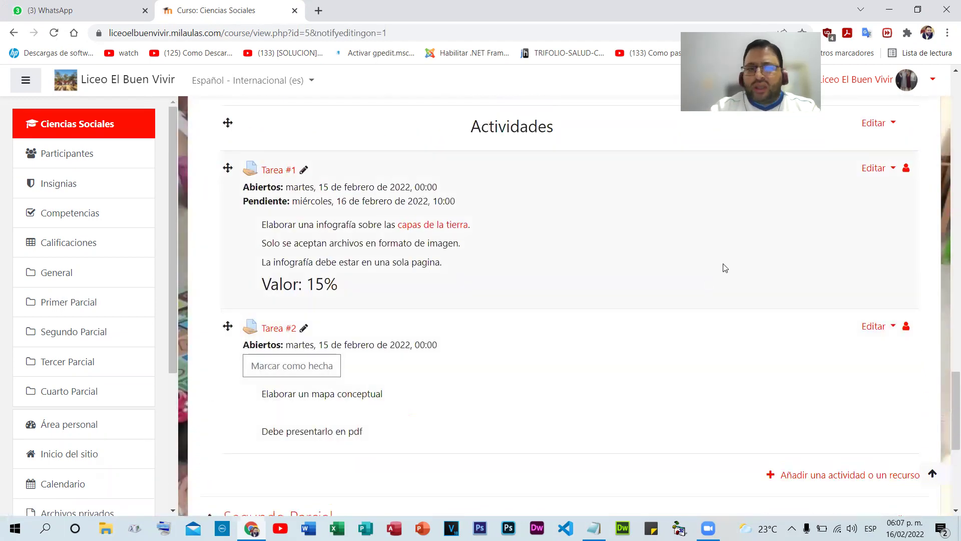
scroll(703, 282, "down", 3)
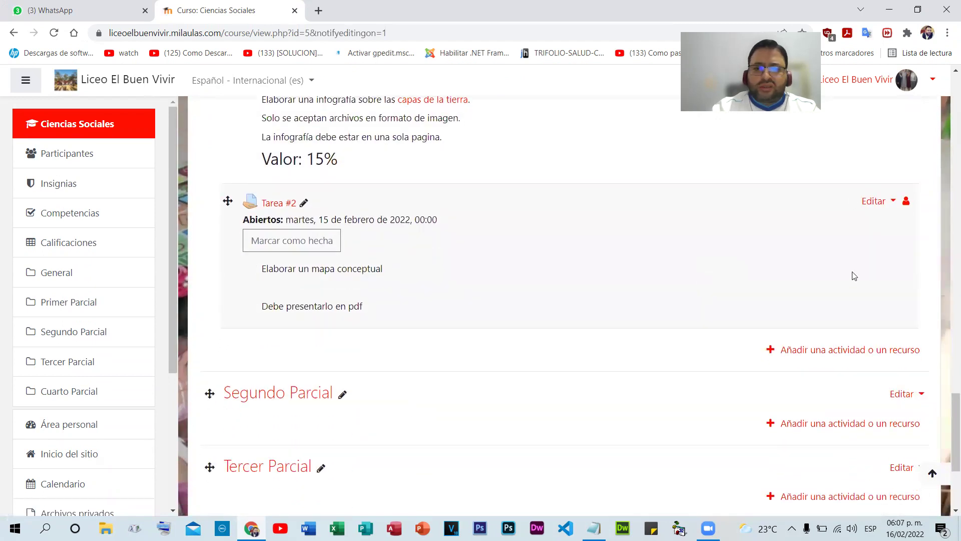
left_click(814, 350)
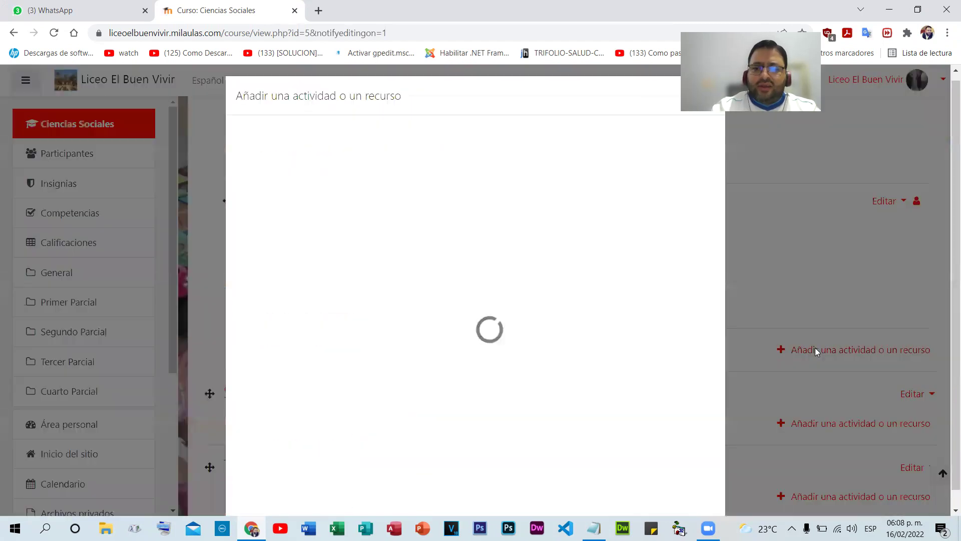
left_click(335, 171)
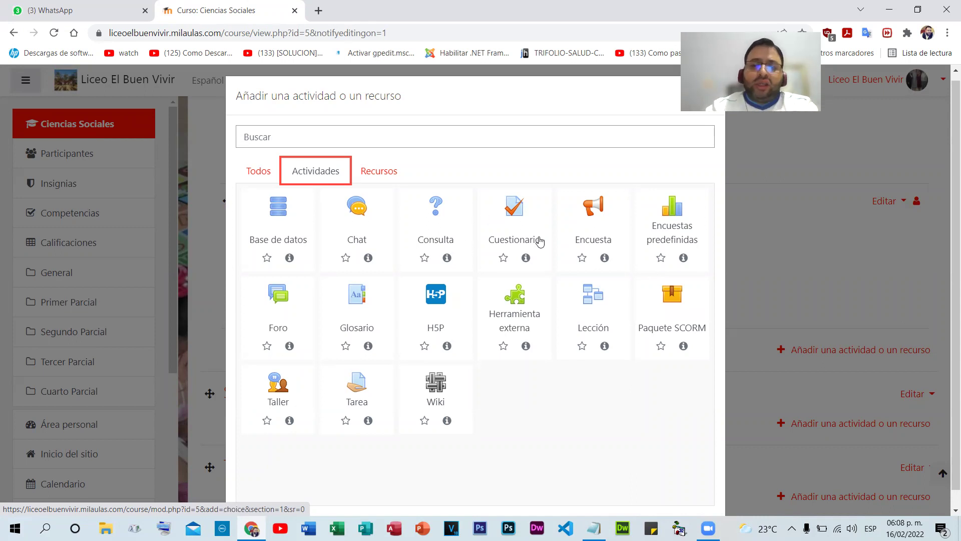
left_click(596, 301)
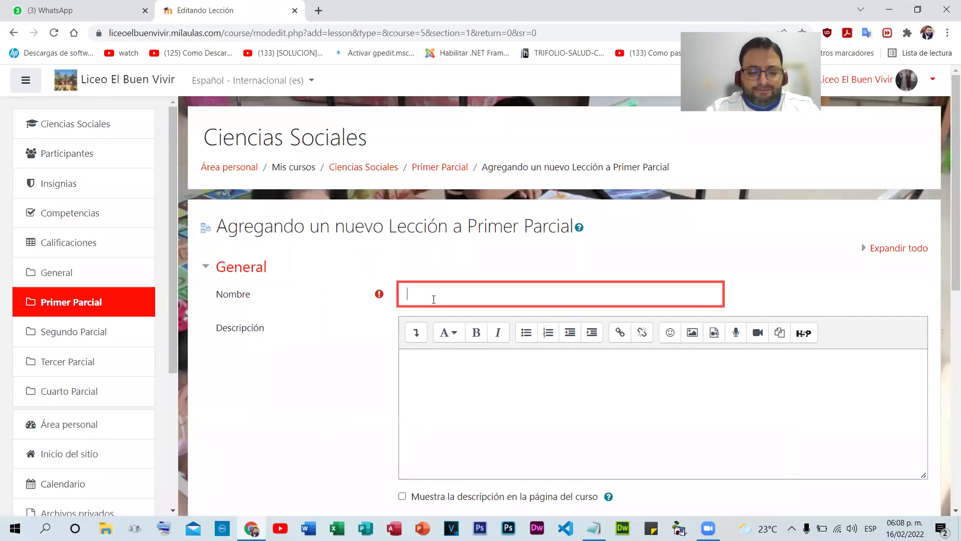
- Name the lesson "La Tierra" and describe it as "Leer todo el contenido y contestar todas las preguntas para poder dar por finalizada la leccion"
type("La ")
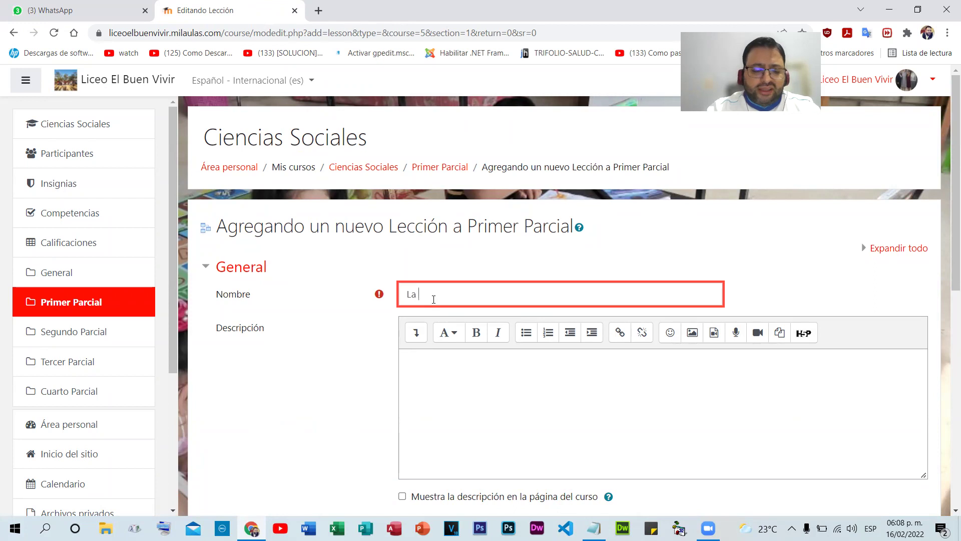
type("Tierra")
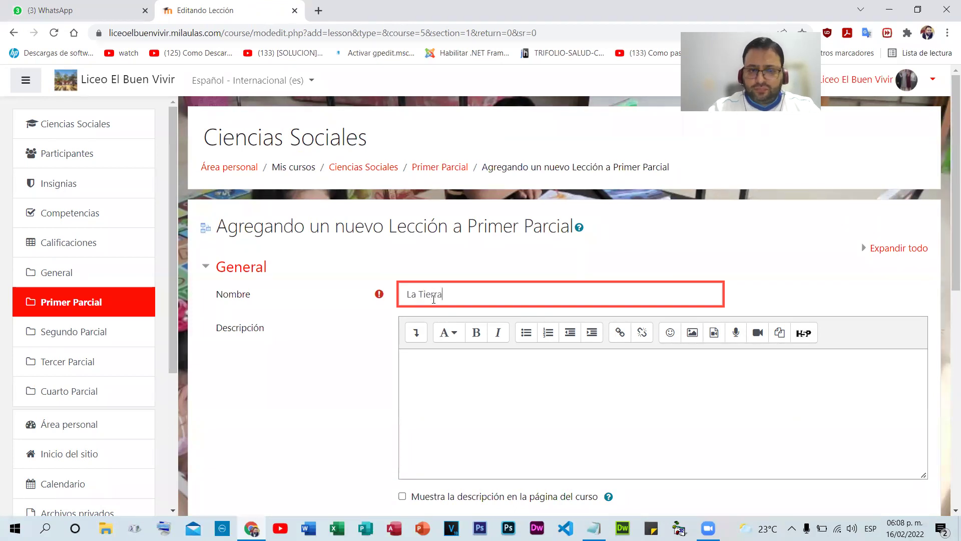
scroll(559, 272, "down", 1)
left_click(523, 319)
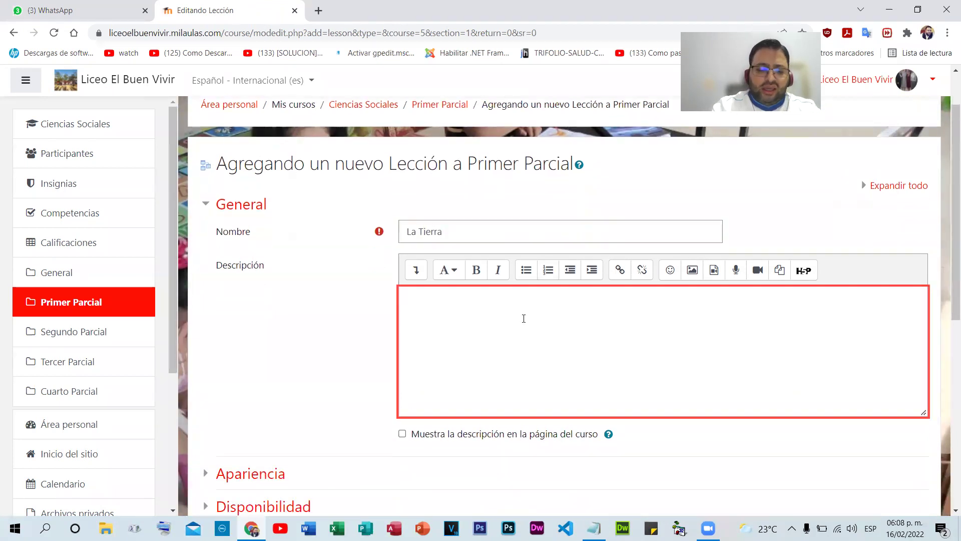
type("Leer to")
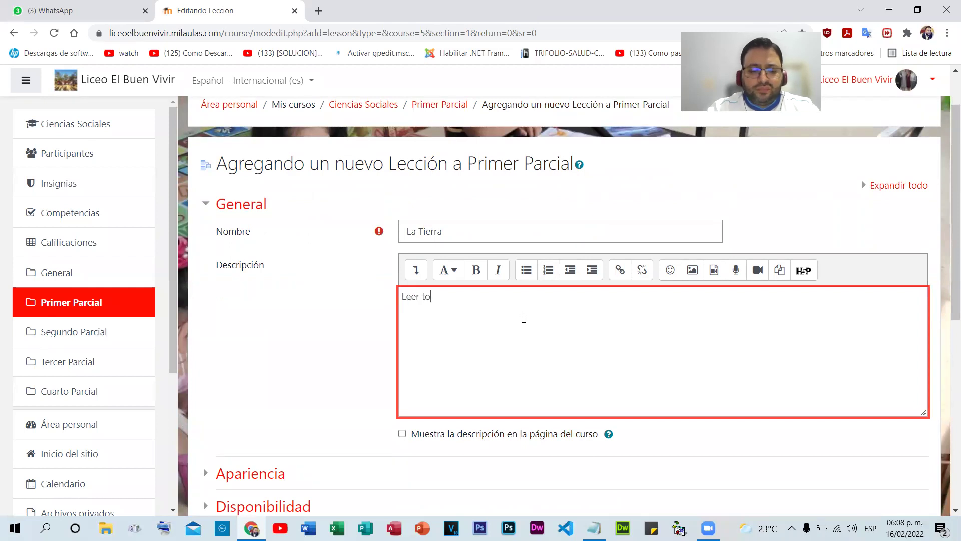
type("do el contenido")
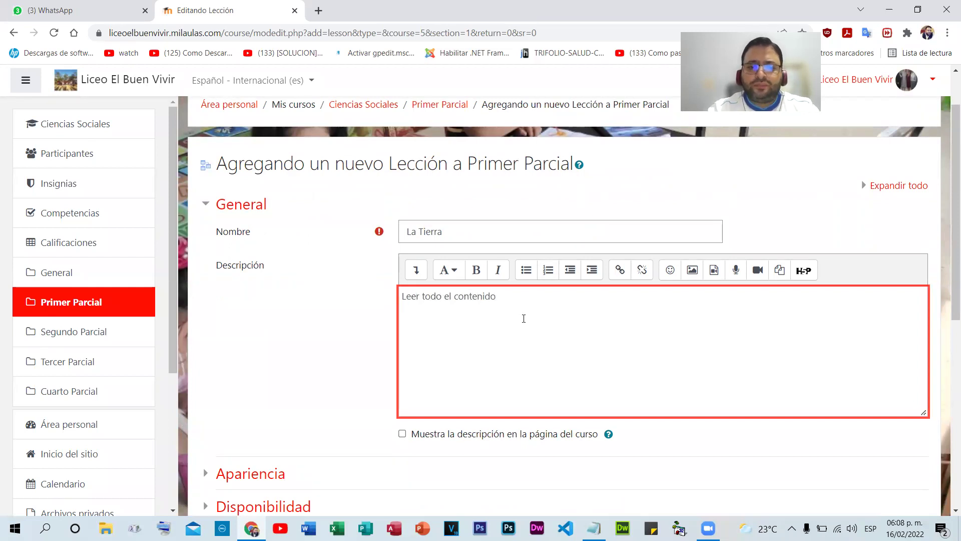
type(" y ")
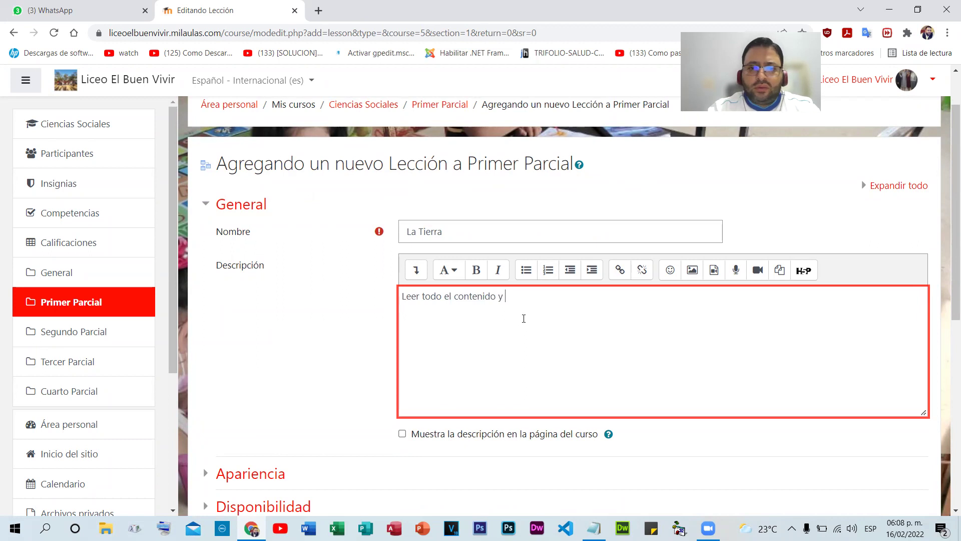
type("conte")
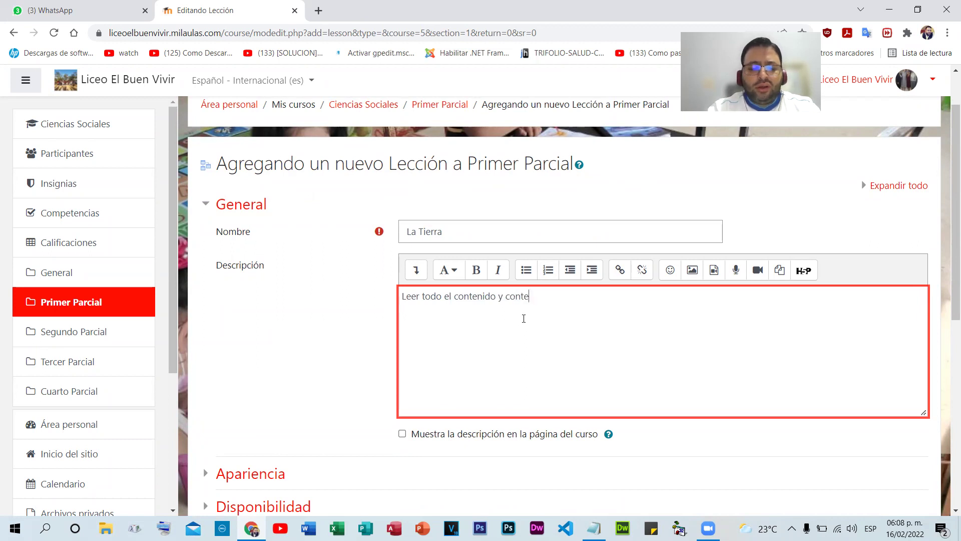
type("star todas las pre")
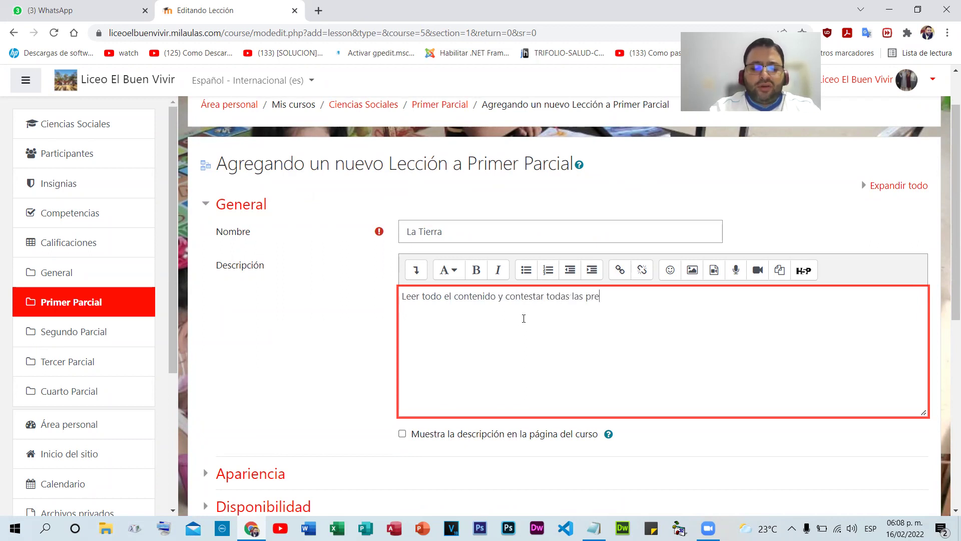
type("guntas para poder dar")
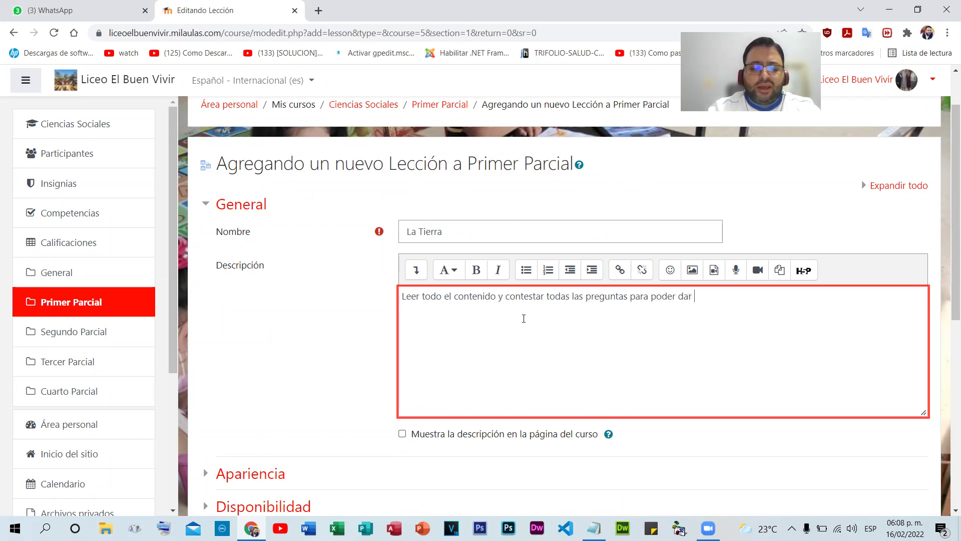
type(" por finali")
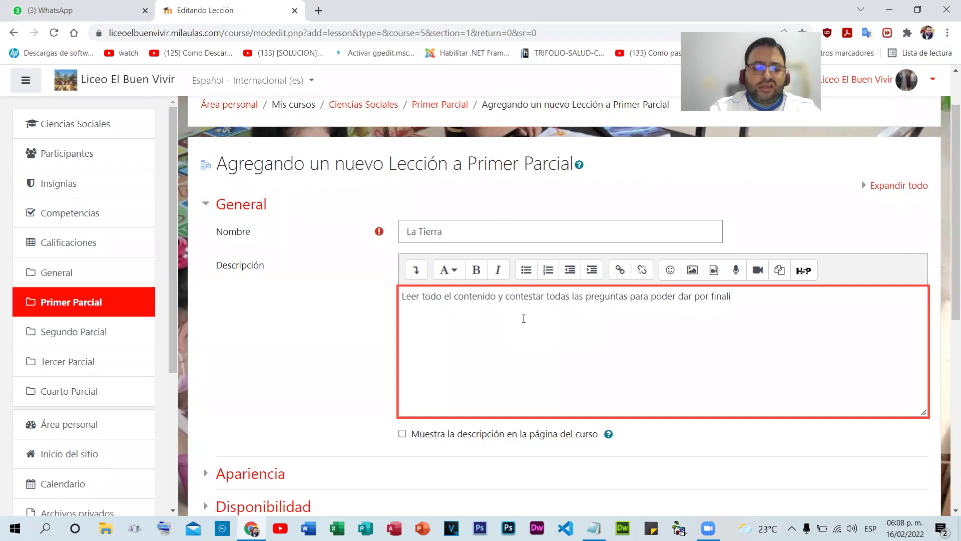
type("zada la leccion")
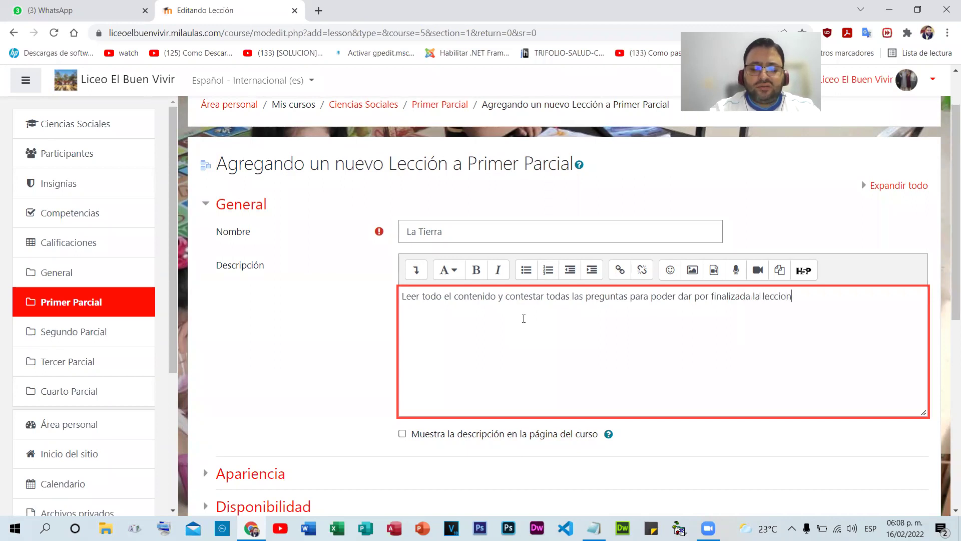
- Correct "leccion" to "lección", end the description with a period and have it shown on the course page
right_click(781, 298)
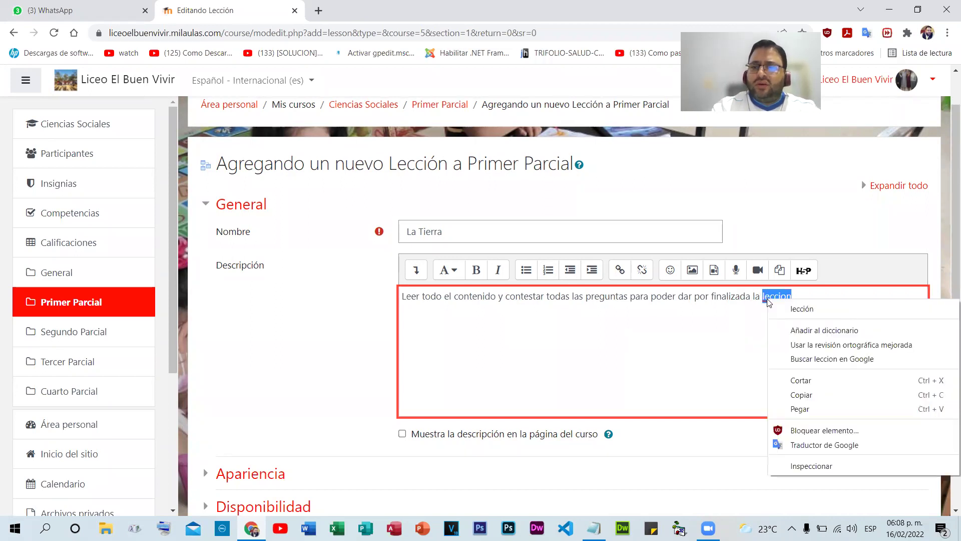
left_click(801, 308)
type(".")
left_click(402, 433)
- Set both the progress bar and the menu display to Sí in the lesson's Apariencia settings
scroll(337, 290, "down", 1)
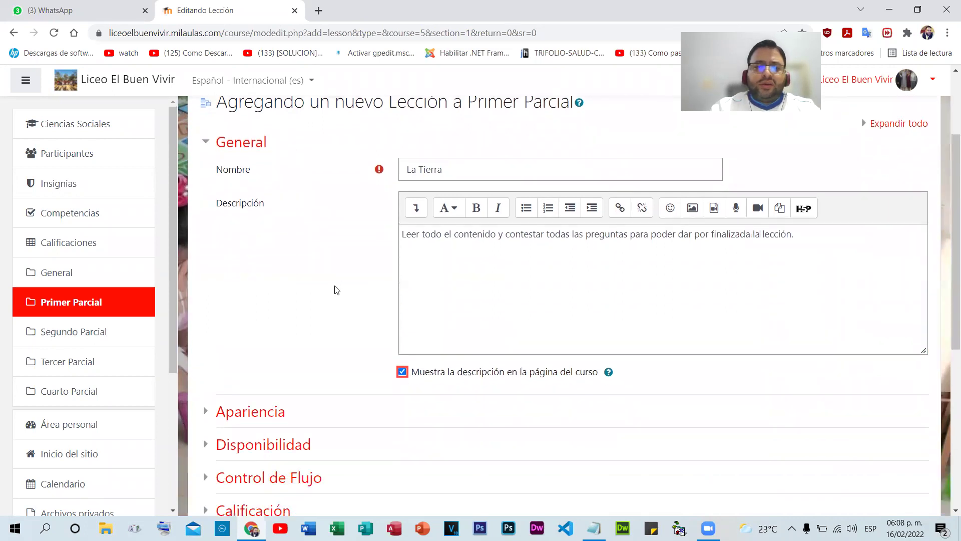
scroll(336, 289, "down", 3)
scroll(377, 270, "up", 2)
scroll(296, 266, "down", 1)
left_click(269, 286)
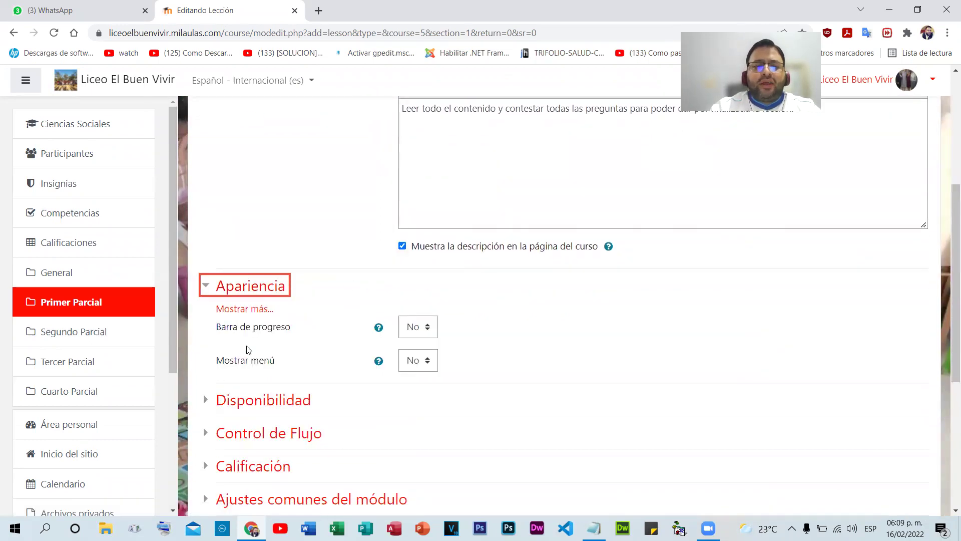
left_click(428, 328)
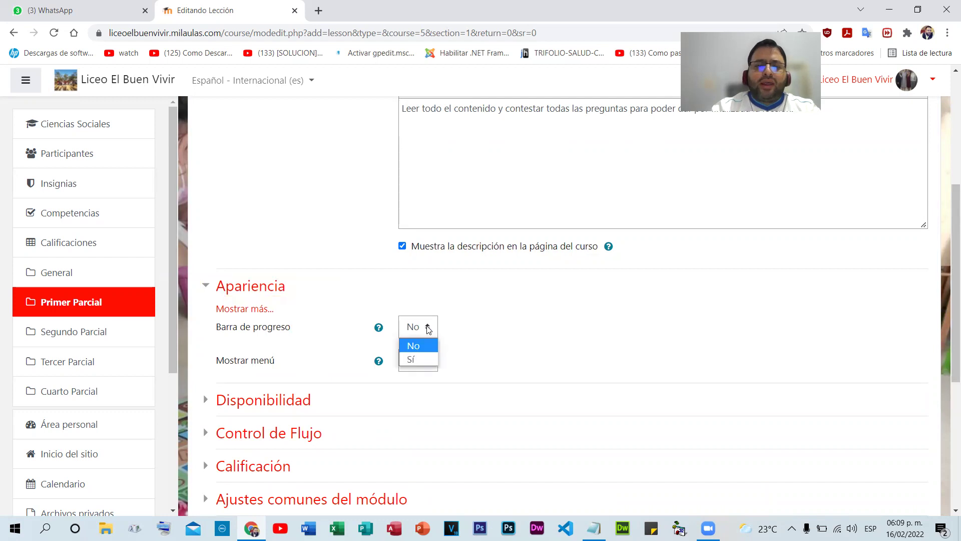
left_click(418, 357)
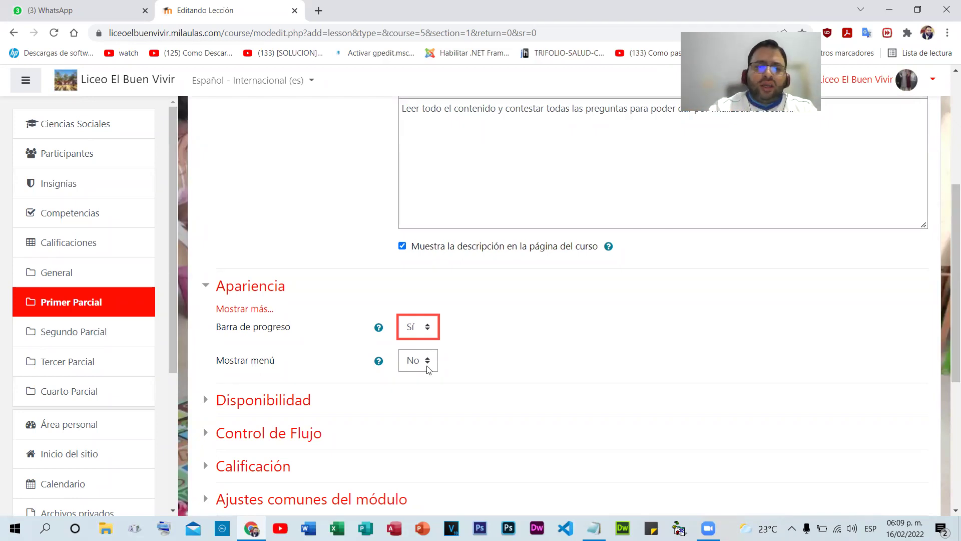
left_click(427, 364)
left_click(428, 394)
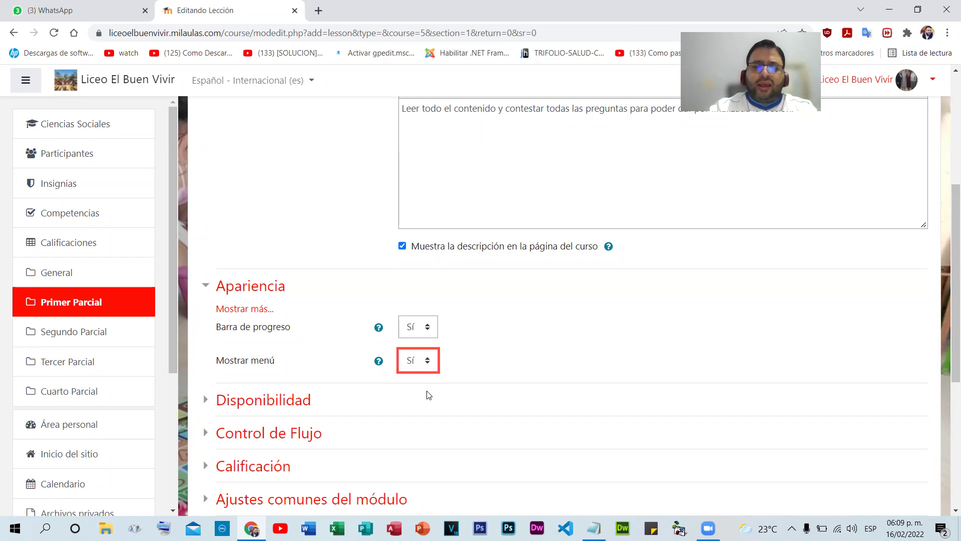
- Expand the lesson's Disponibilidad settings and show their additional options
left_click(463, 360)
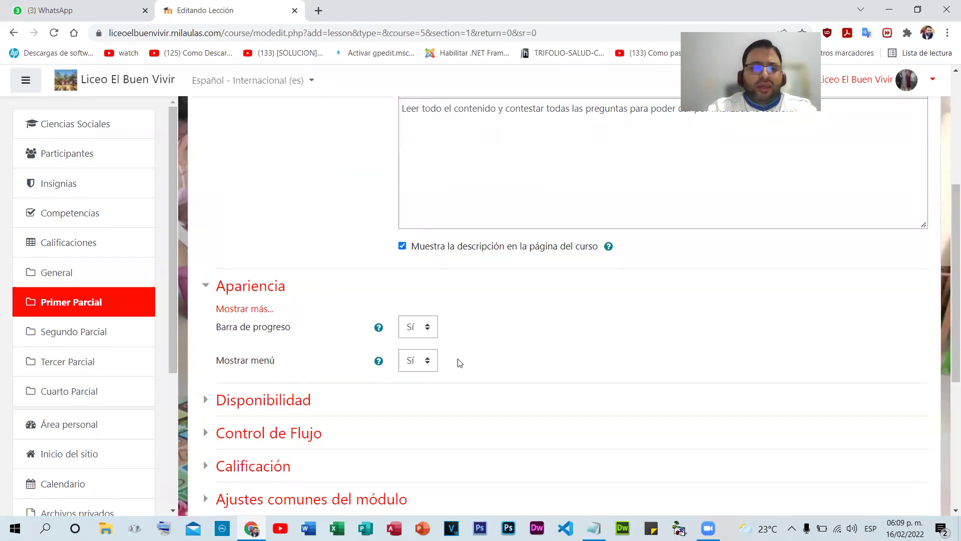
scroll(511, 295, "down", 3)
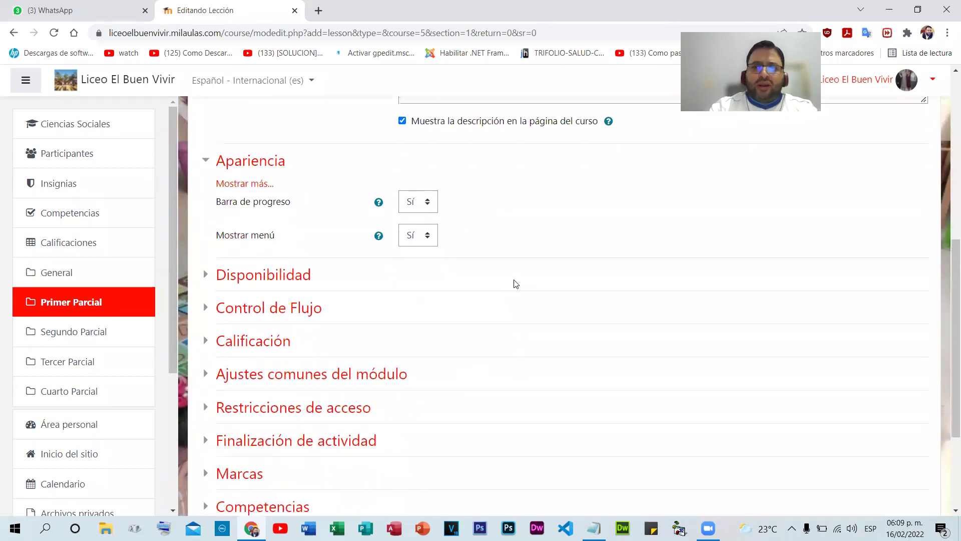
scroll(513, 283, "down", 2)
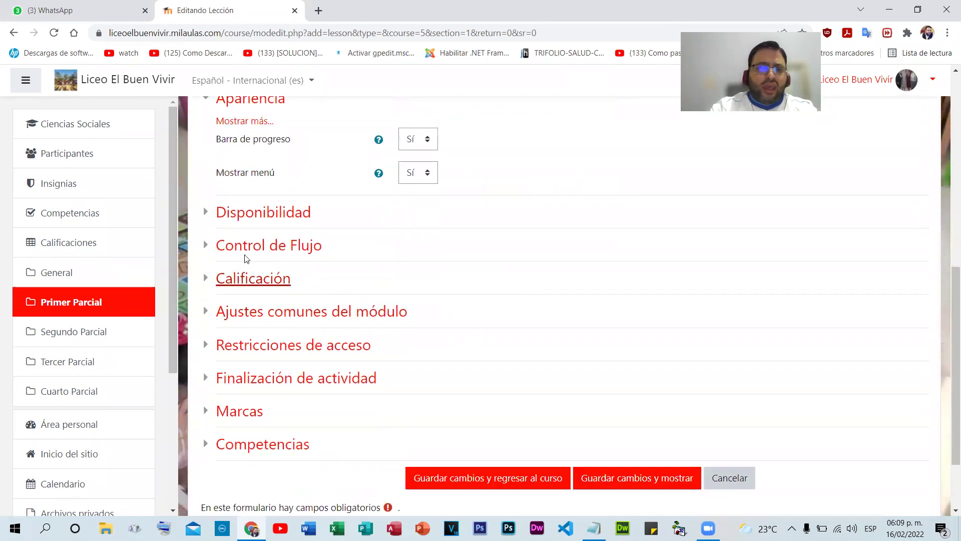
left_click(228, 214)
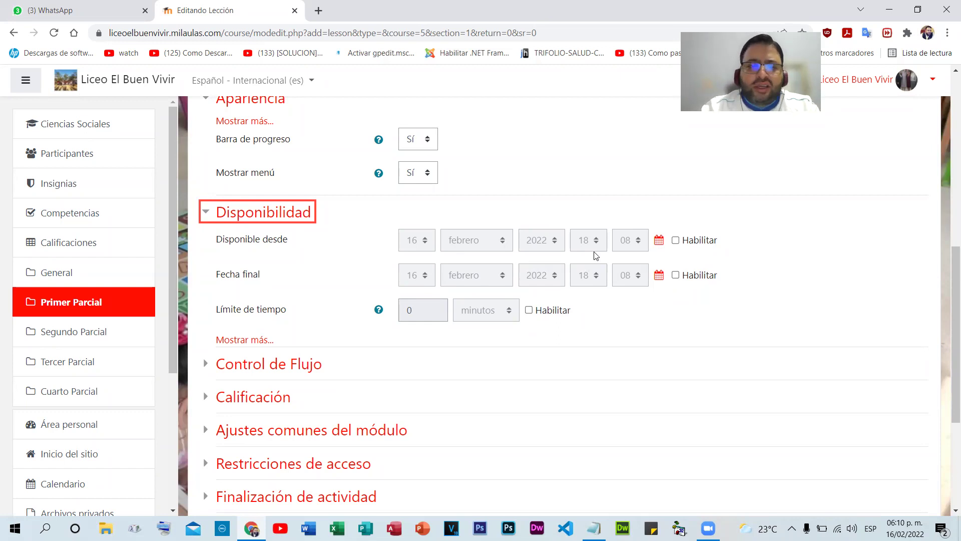
scroll(619, 279, "down", 3)
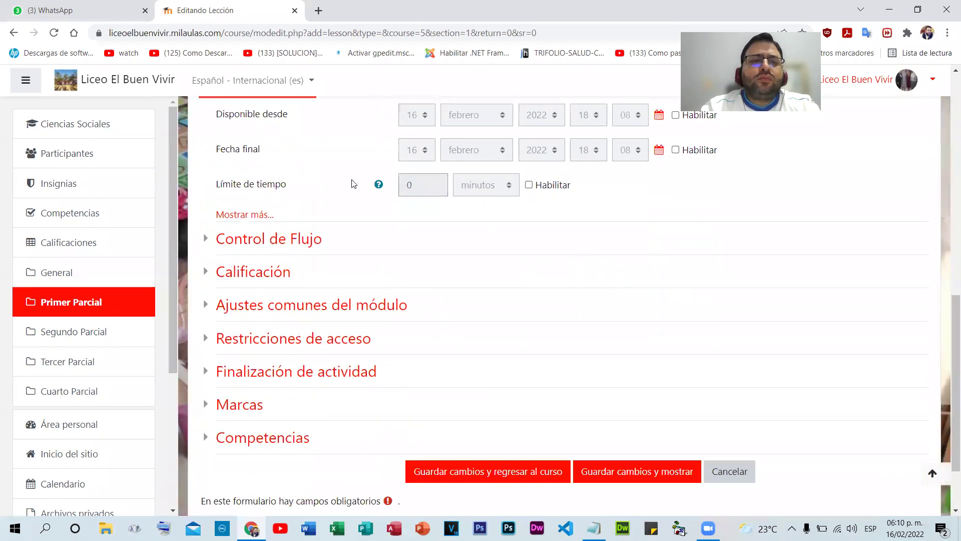
left_click(239, 215)
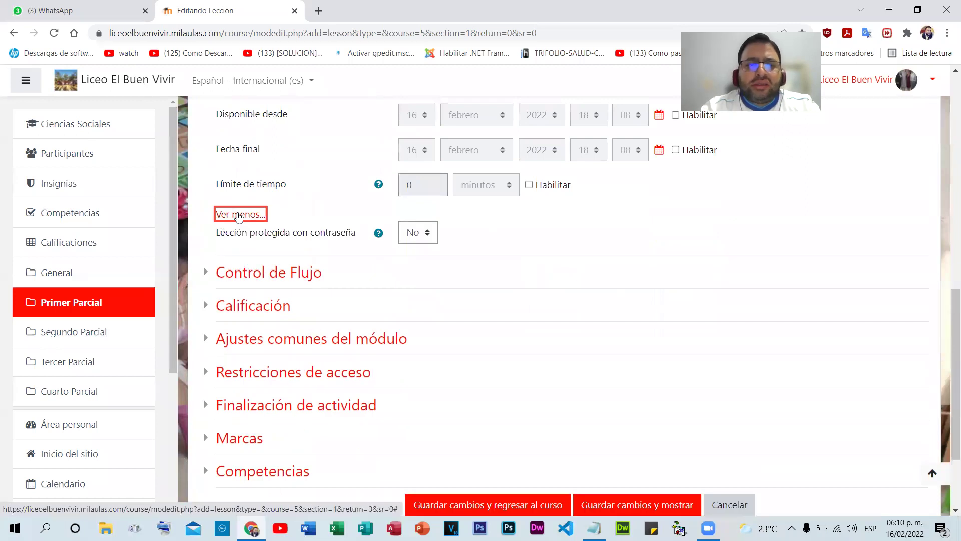
- Try enabling password protection for the lesson and set it back to No
left_click(426, 232)
left_click(412, 267)
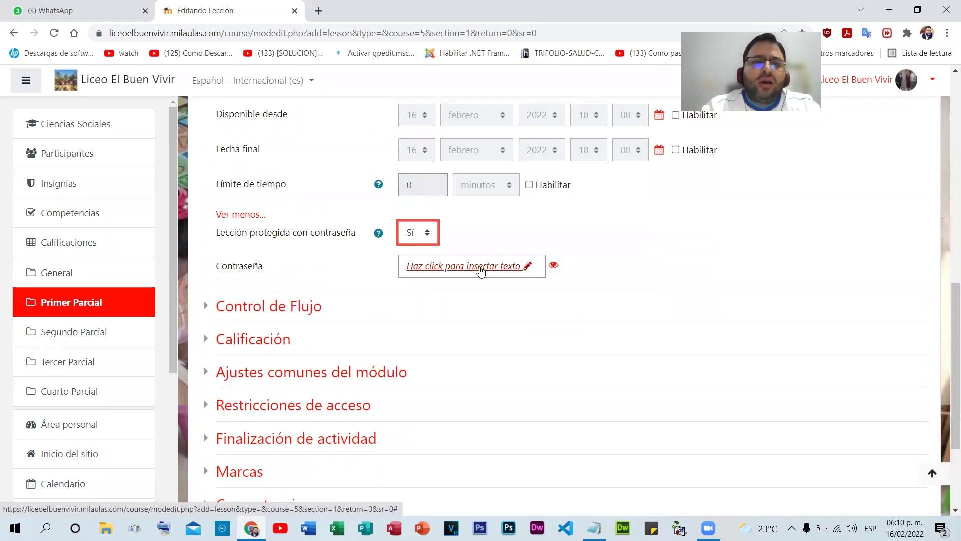
left_click(415, 232)
left_click(410, 252)
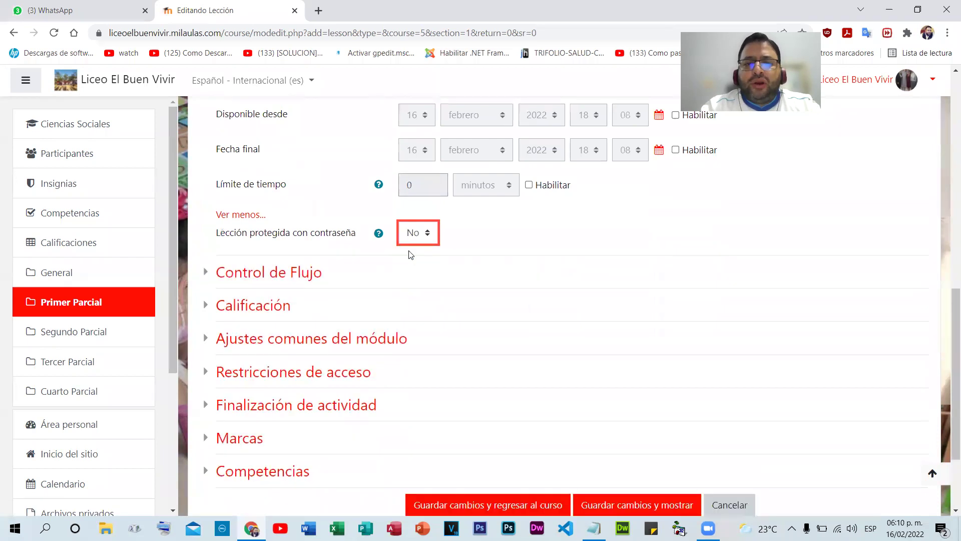
left_click(470, 233)
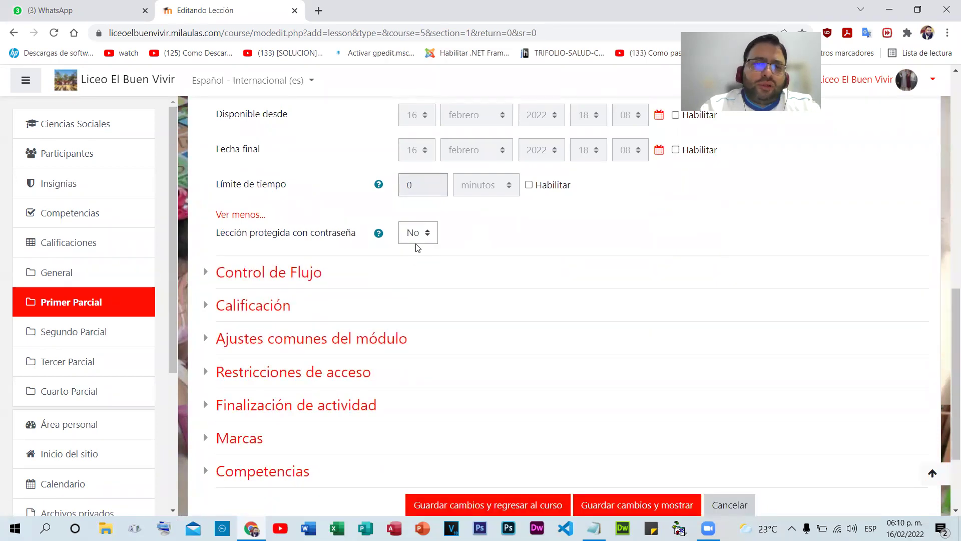
- Set the maximum number of attempts per question to 10 in the Control de Flujo settings
scroll(353, 224, "down", 3)
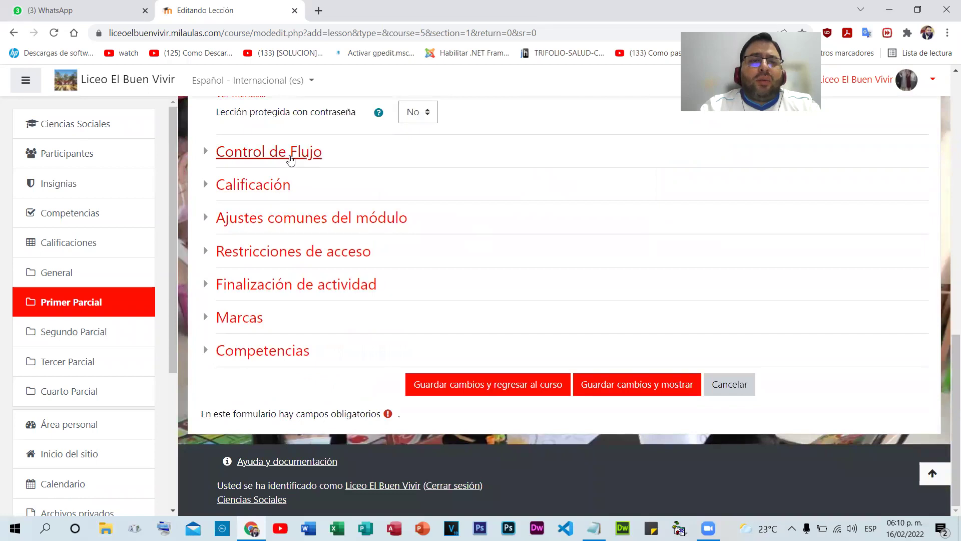
left_click(291, 159)
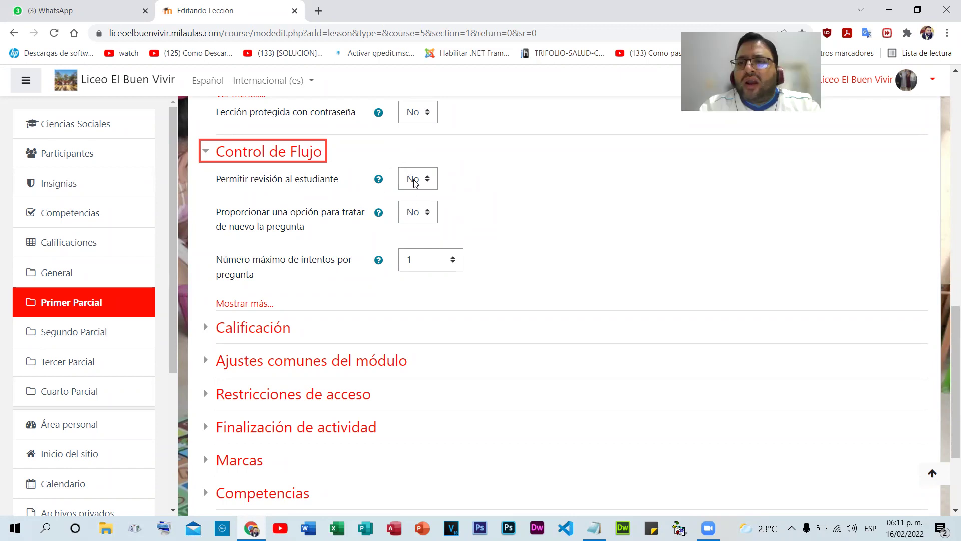
scroll(355, 205, "down", 2)
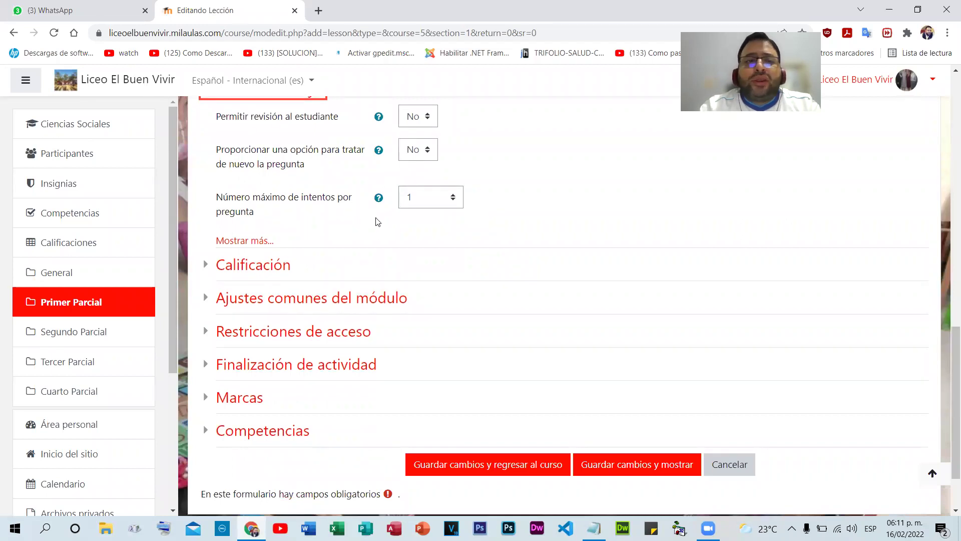
left_click(447, 204)
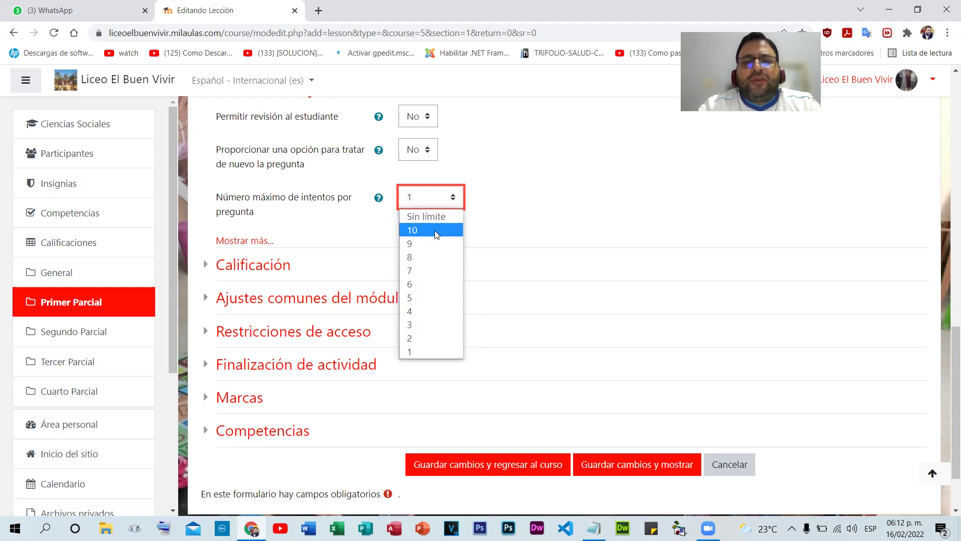
left_click(417, 229)
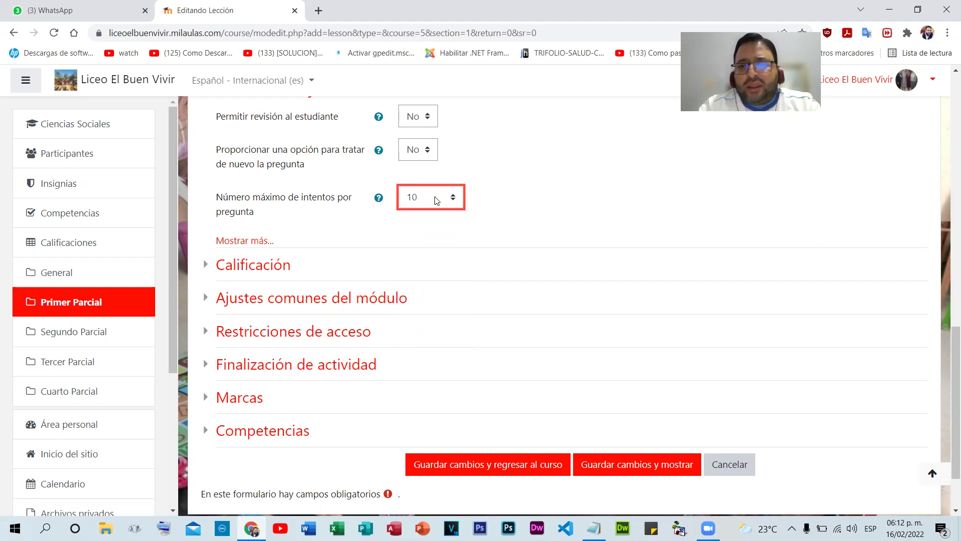
- Expand the Calificación settings and review the maximum grade along with the availability and flow control options
scroll(273, 185, "down", 2)
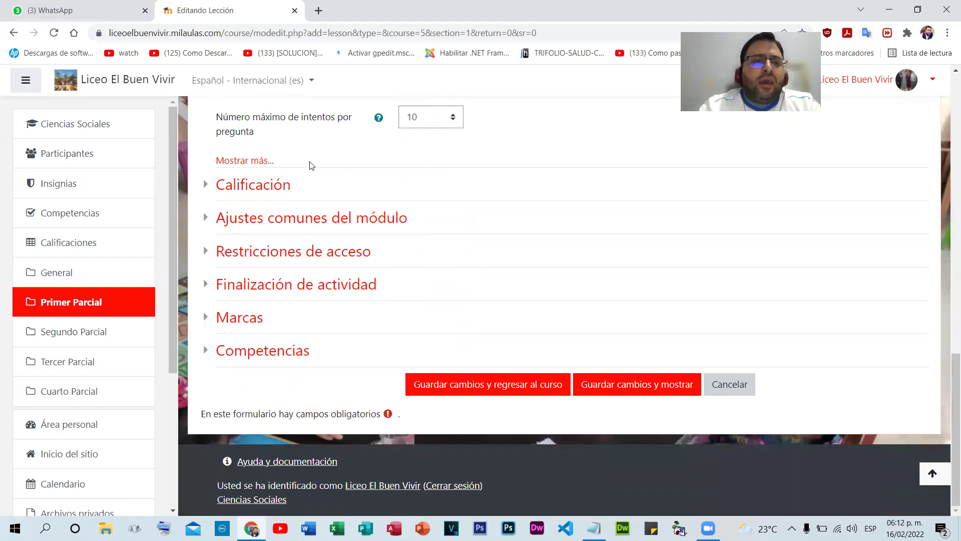
left_click(269, 185)
left_click(457, 281)
left_click_drag(457, 281, 403, 275)
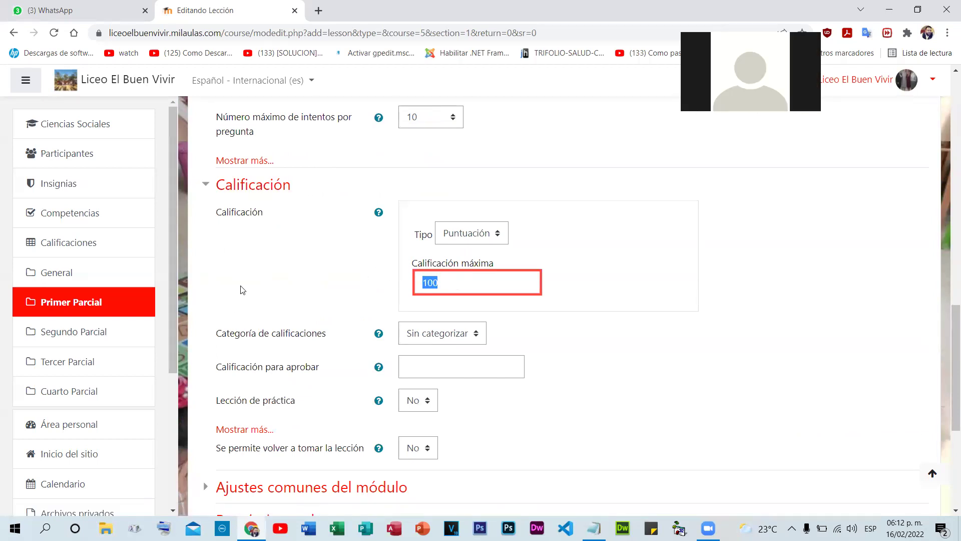
scroll(275, 260, "up", 4)
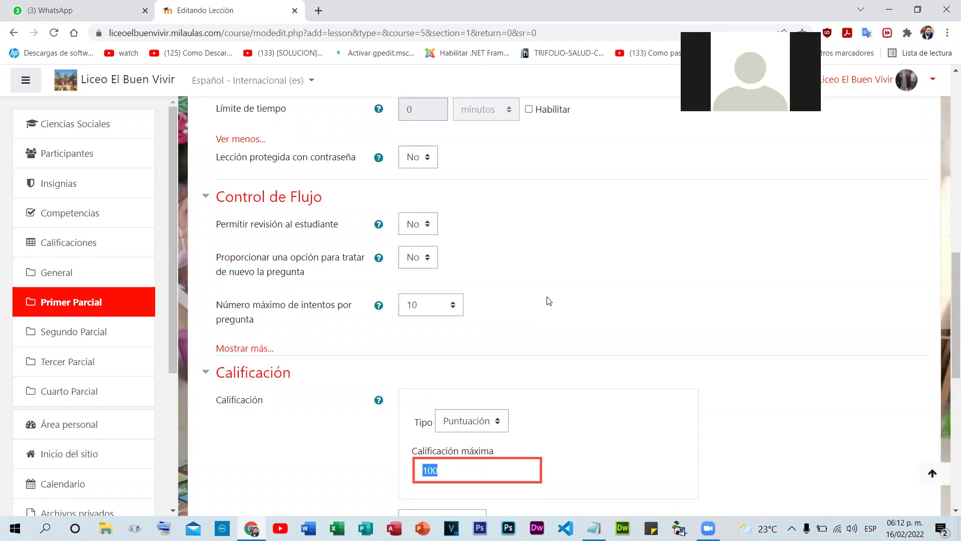
scroll(616, 268, "up", 4)
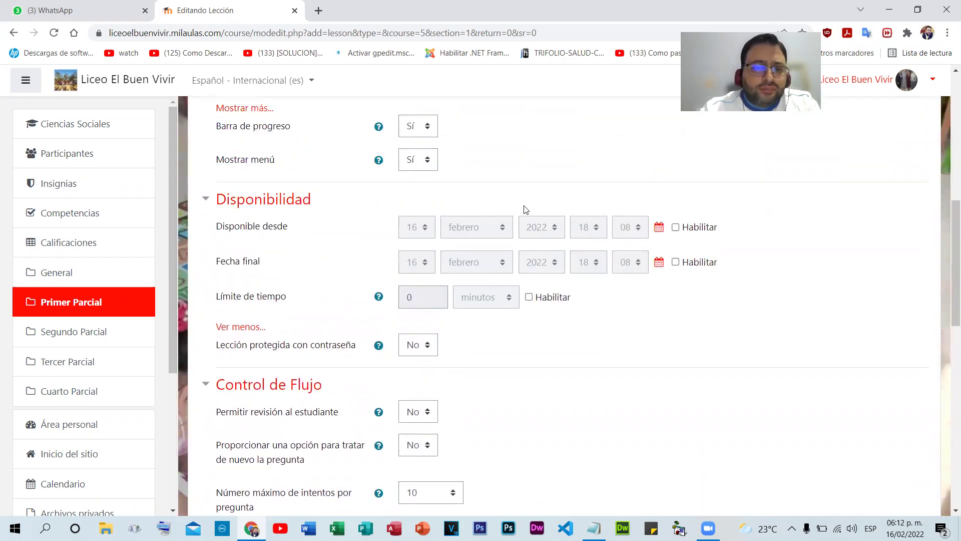
scroll(525, 209, "down", 4)
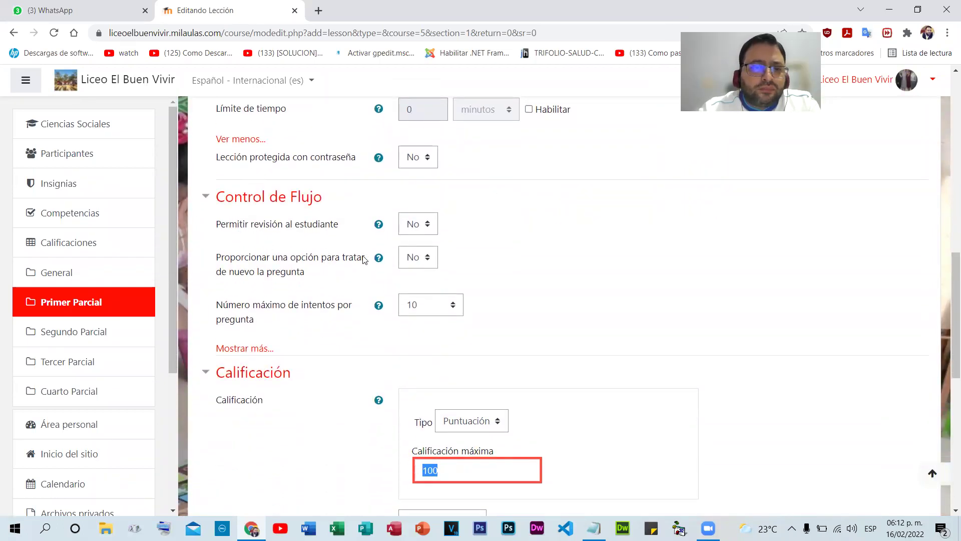
scroll(364, 259, "down", 2)
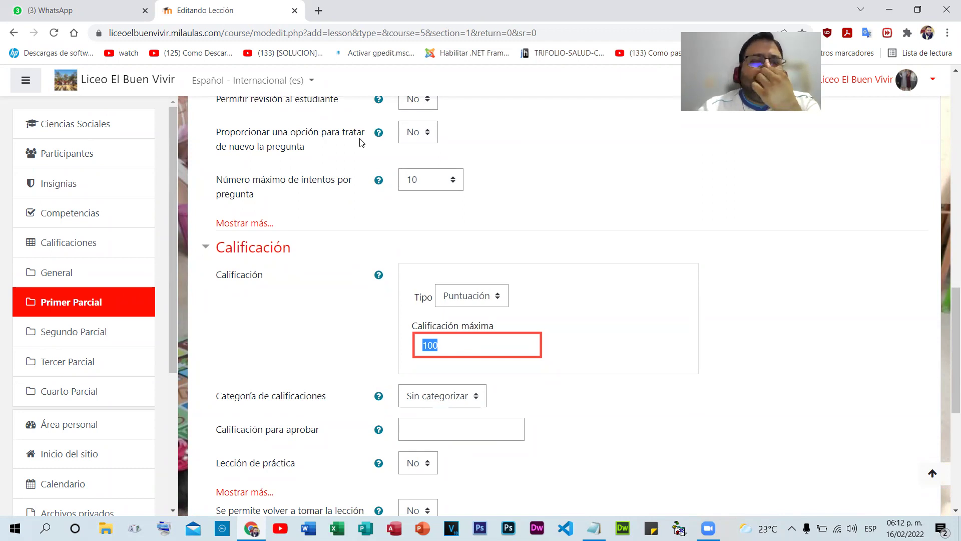
- Try the option to retry a question with Sí, read its help text and set it back to No
left_click(424, 131)
left_click(415, 164)
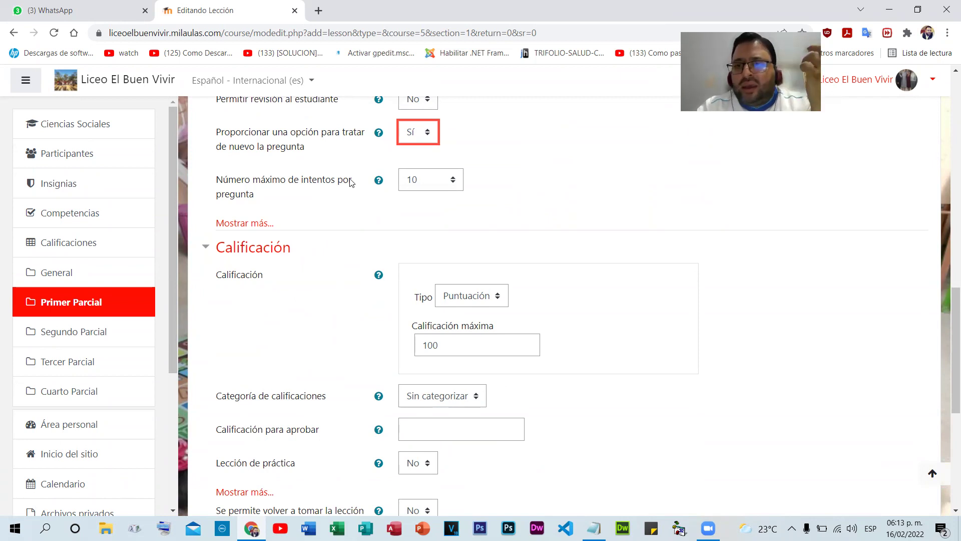
scroll(352, 182, "up", 1)
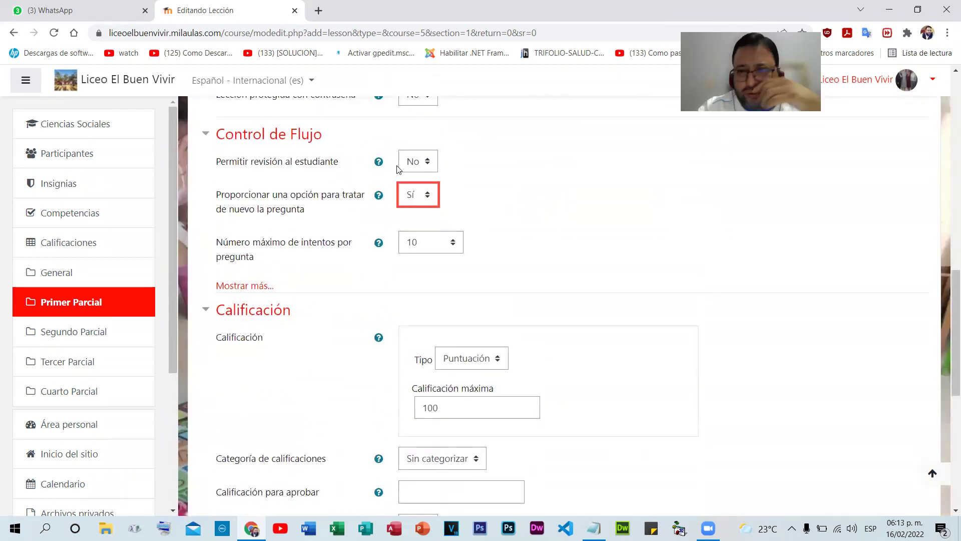
left_click(381, 196)
scroll(614, 204, "up", 1)
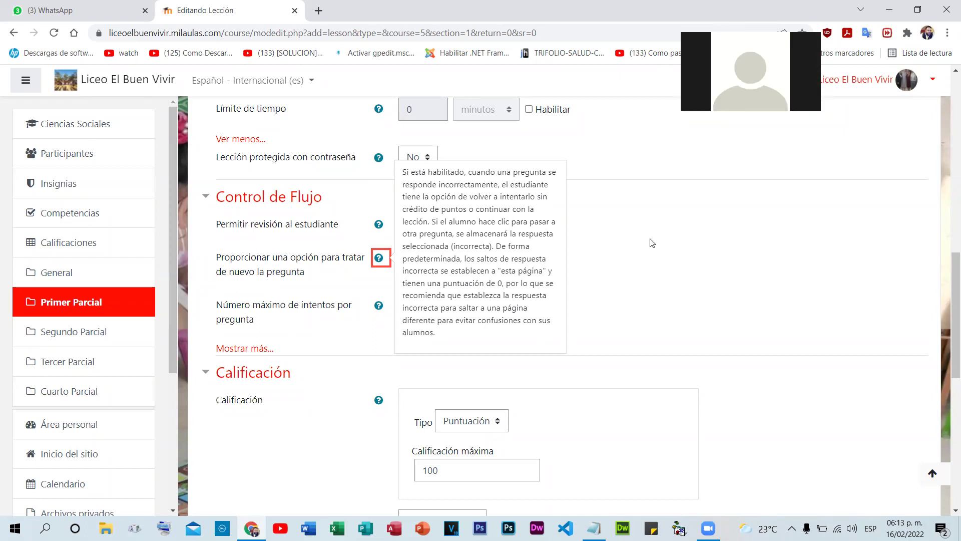
left_click(332, 272)
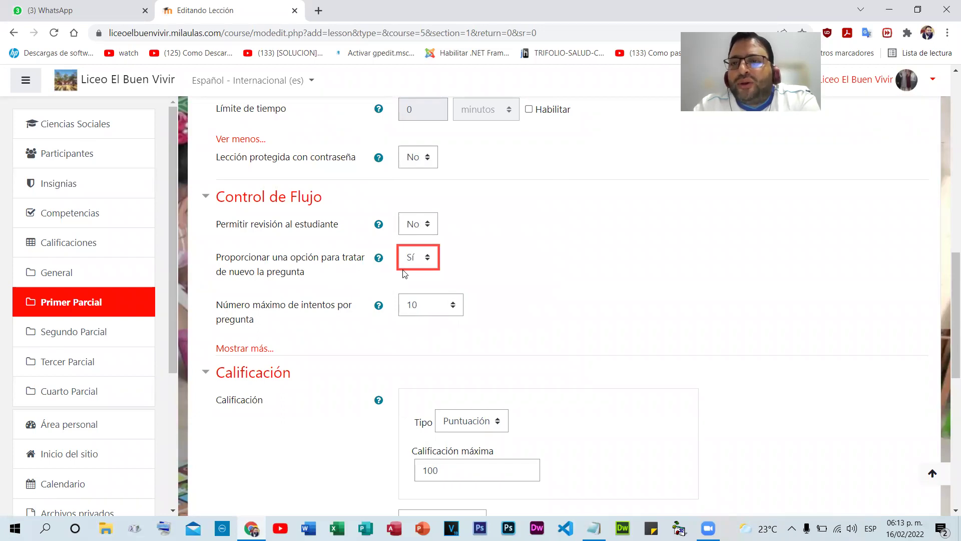
left_click(431, 266)
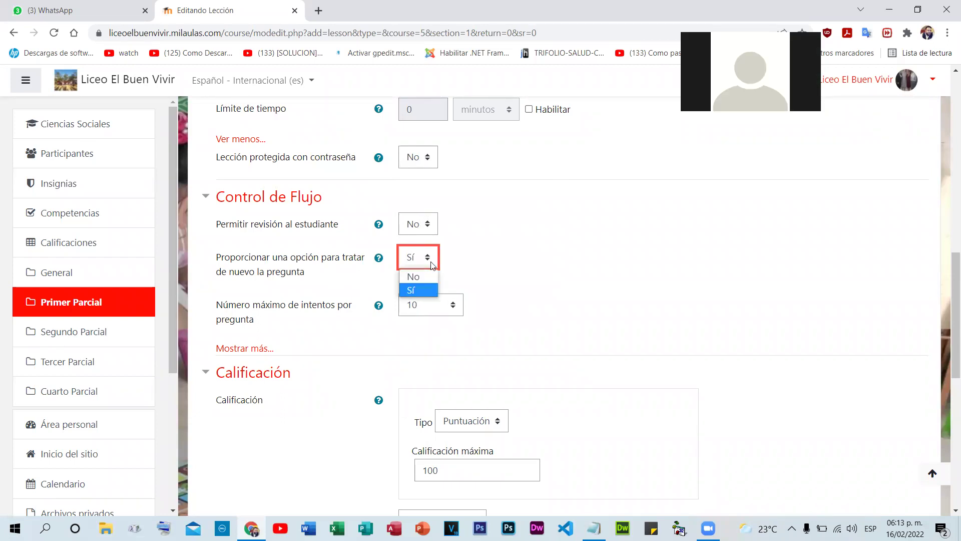
left_click(410, 276)
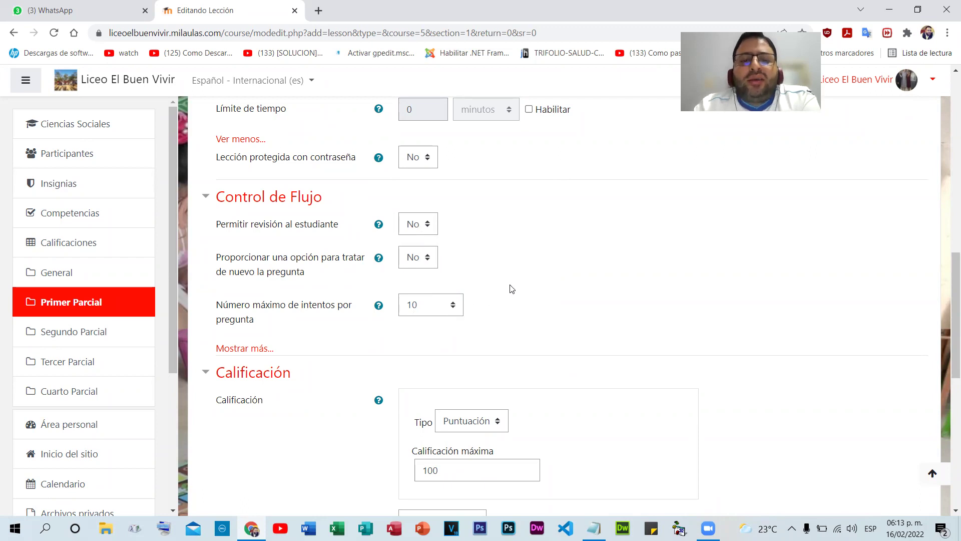
scroll(515, 283, "down", 1)
left_click(461, 246)
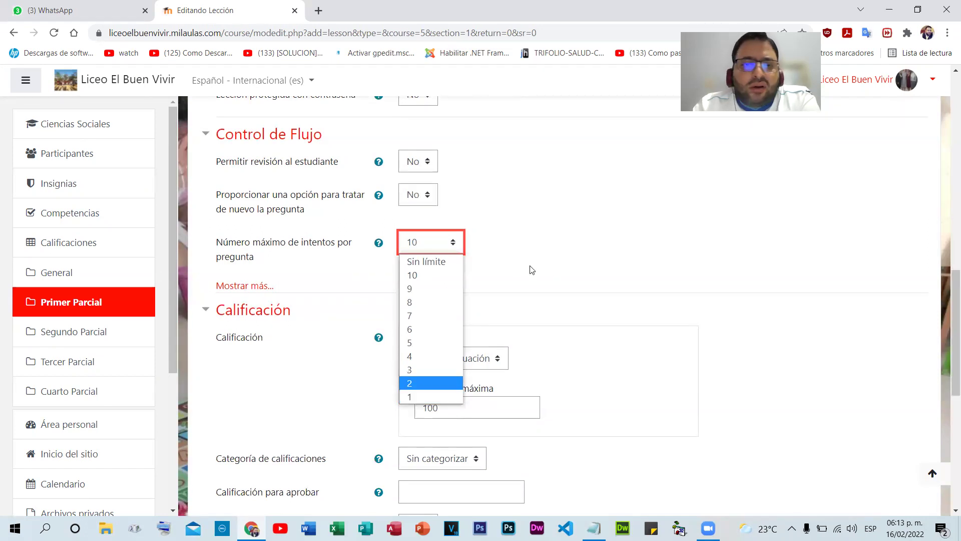
left_click(539, 241)
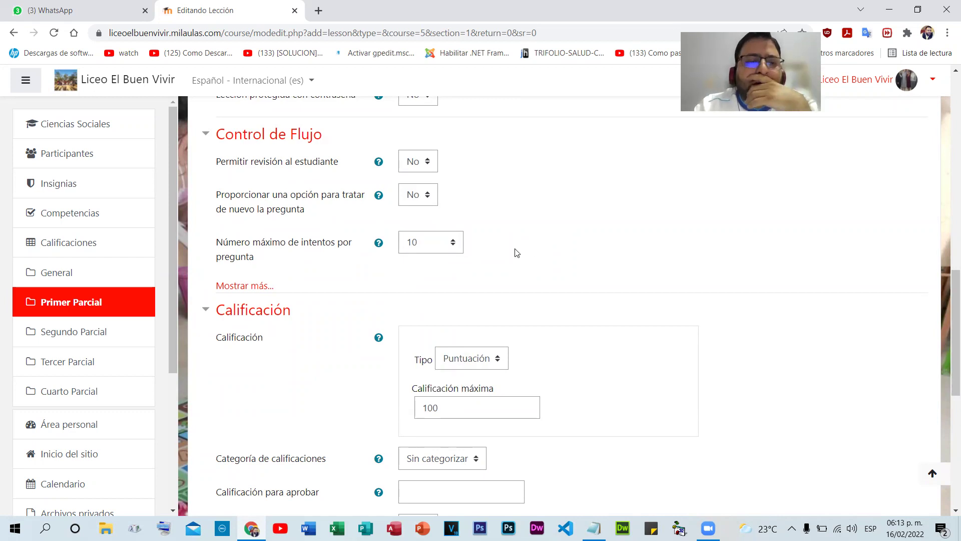
- Set the lesson's maximum grade to 15 in the Calificación settings
scroll(515, 250, "down", 3)
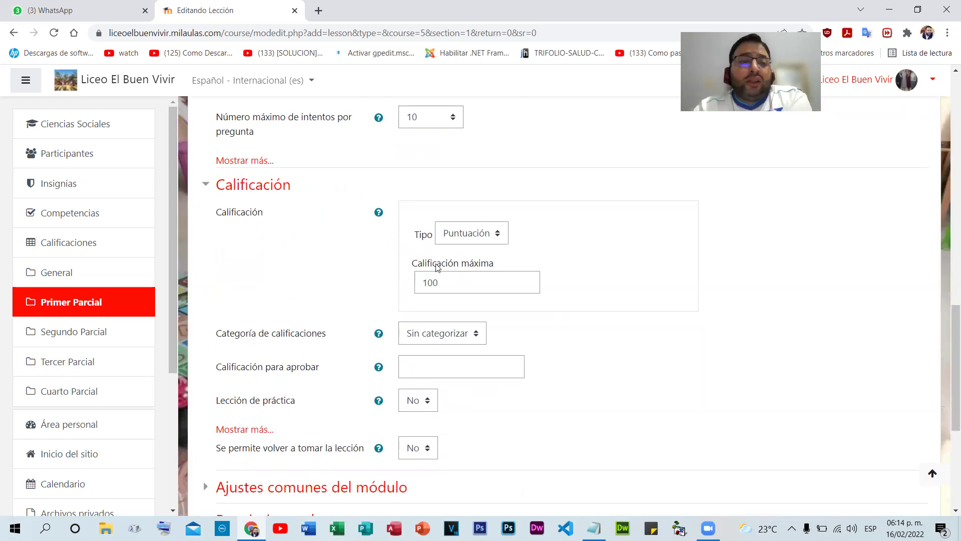
left_click(452, 280)
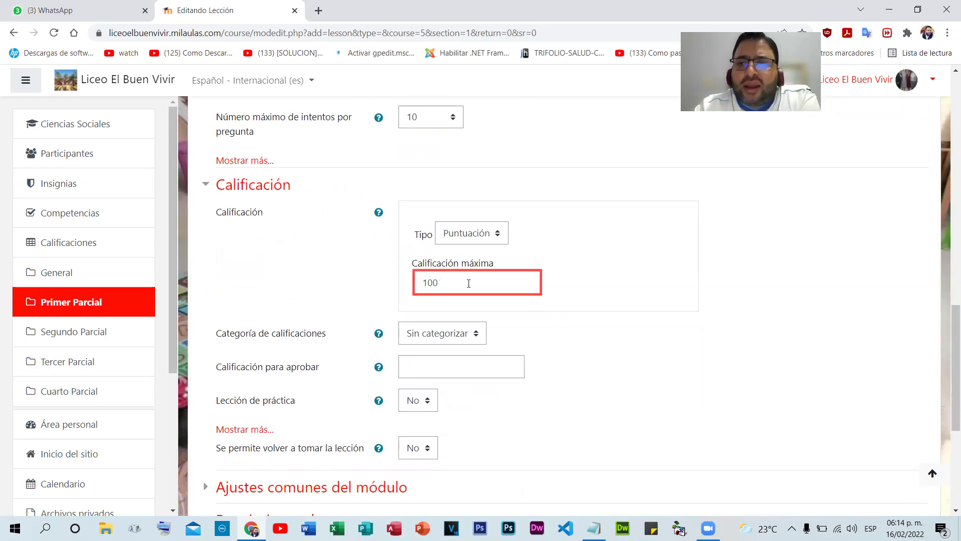
double_click(465, 279)
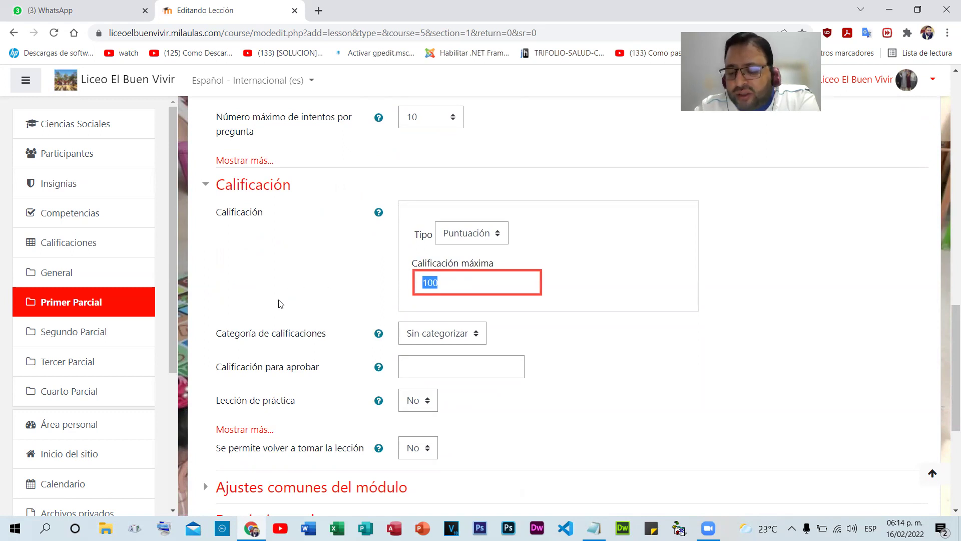
type("15")
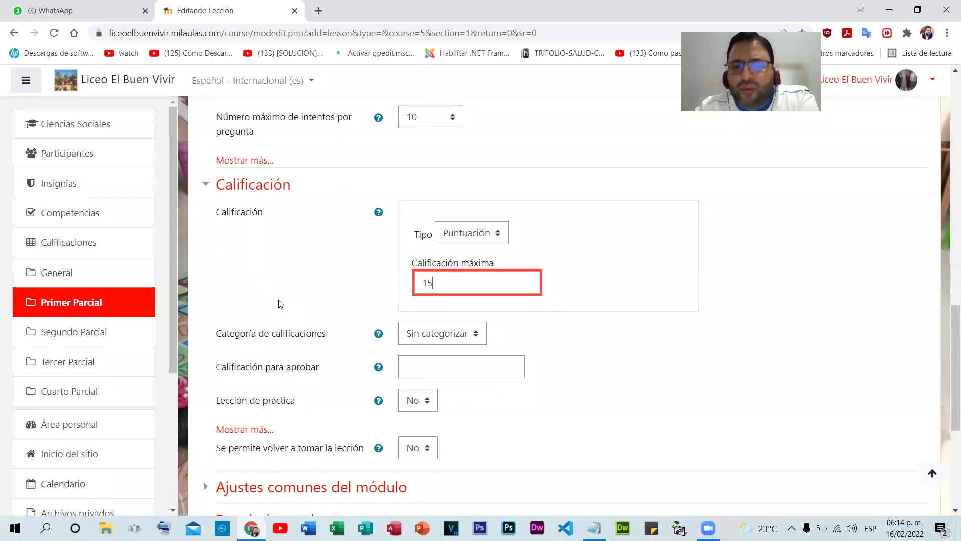
left_click(280, 303)
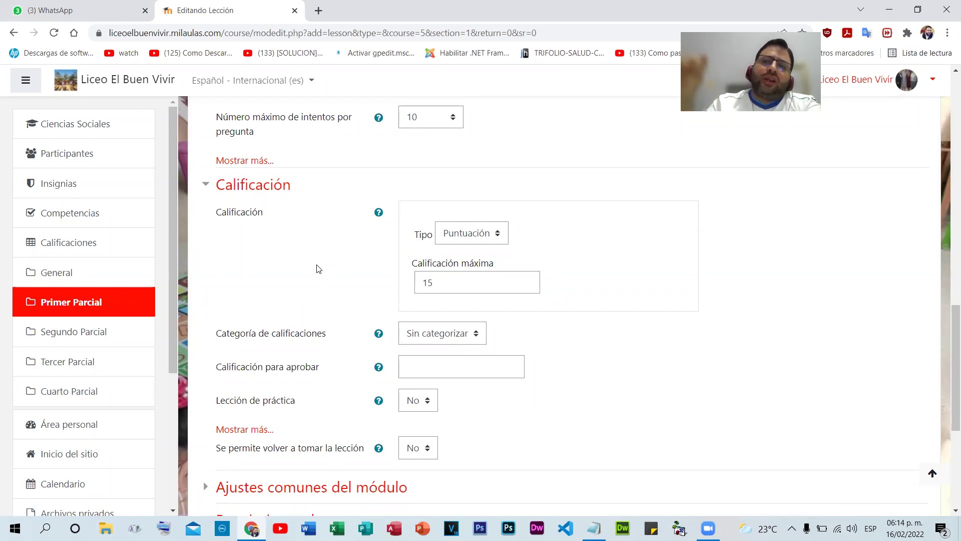
scroll(344, 227, "down", 3)
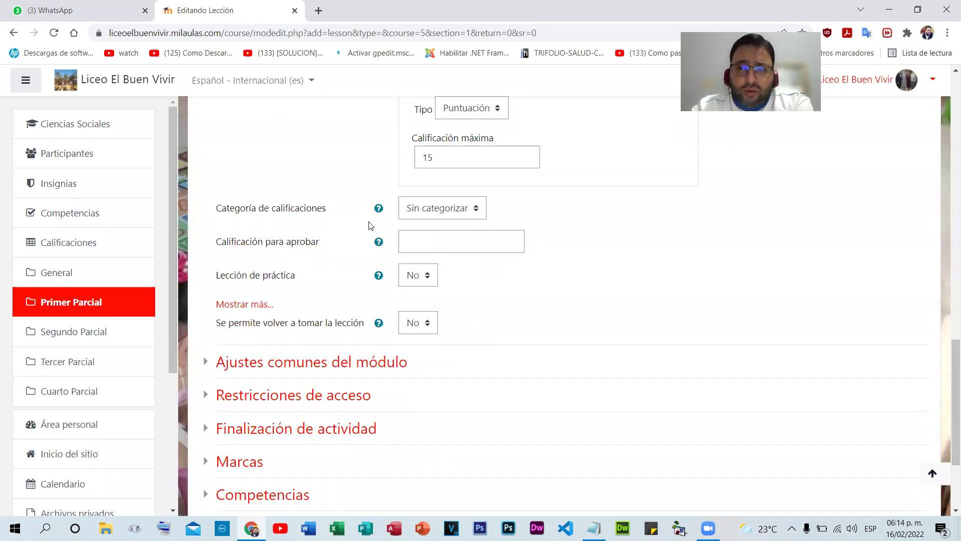
scroll(436, 260, "down", 1)
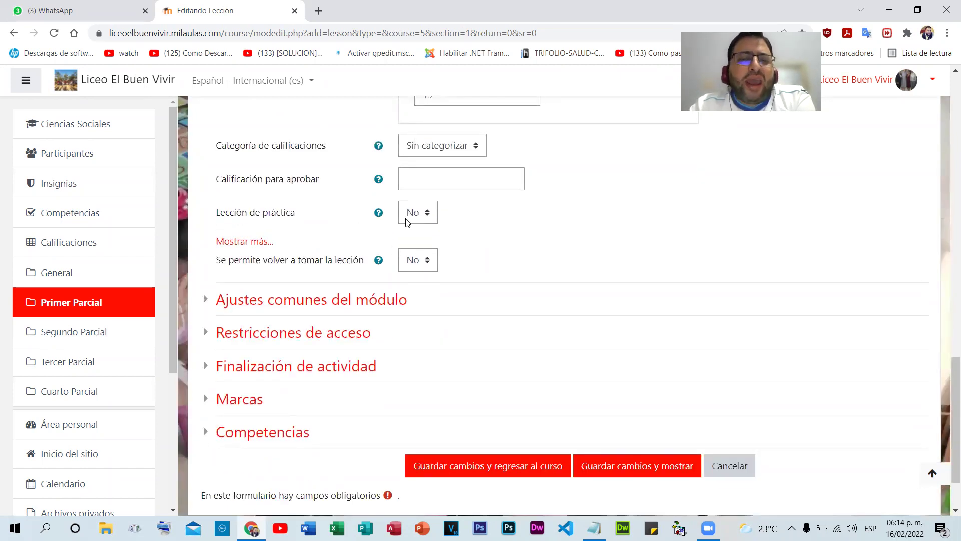
- Read the Lección de práctica help text, try the option with Sí and return it to No
left_click(432, 218)
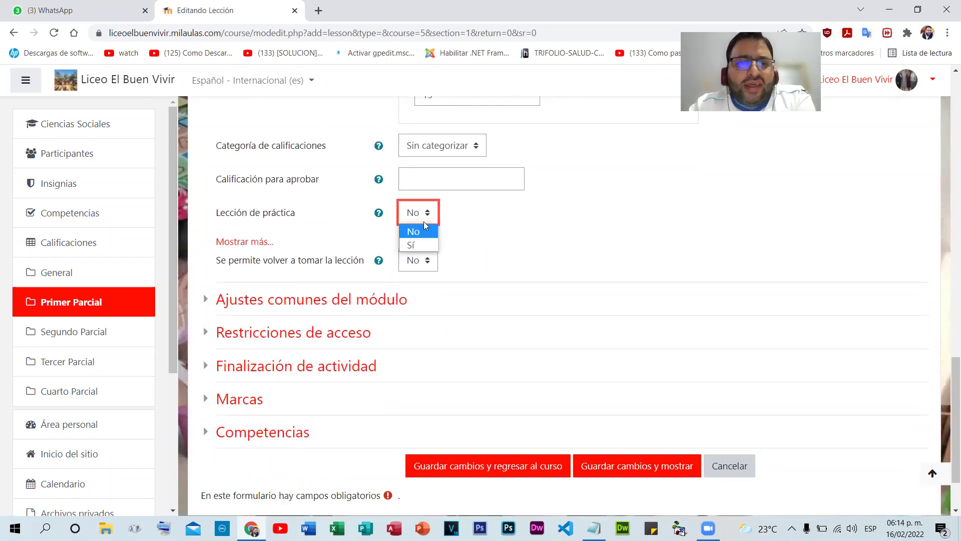
left_click(463, 209)
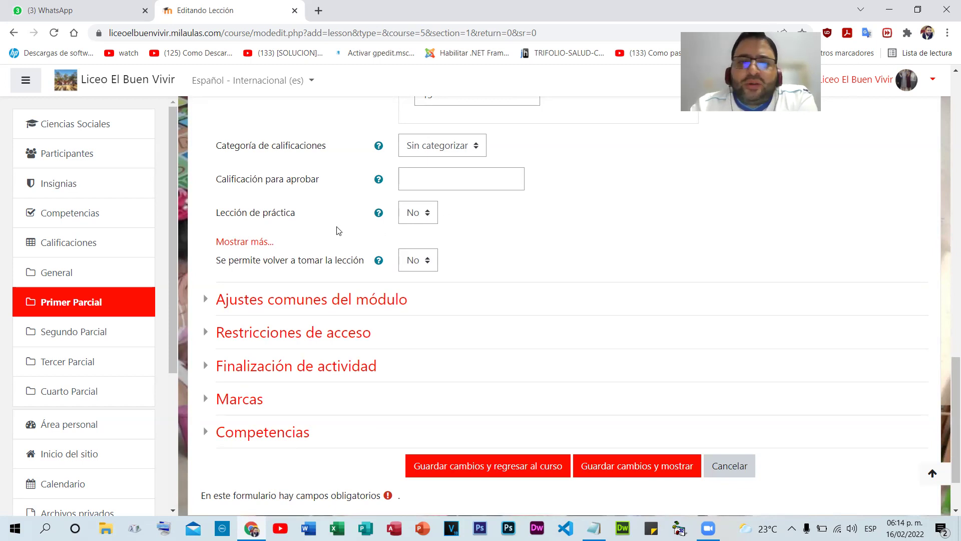
left_click(379, 214)
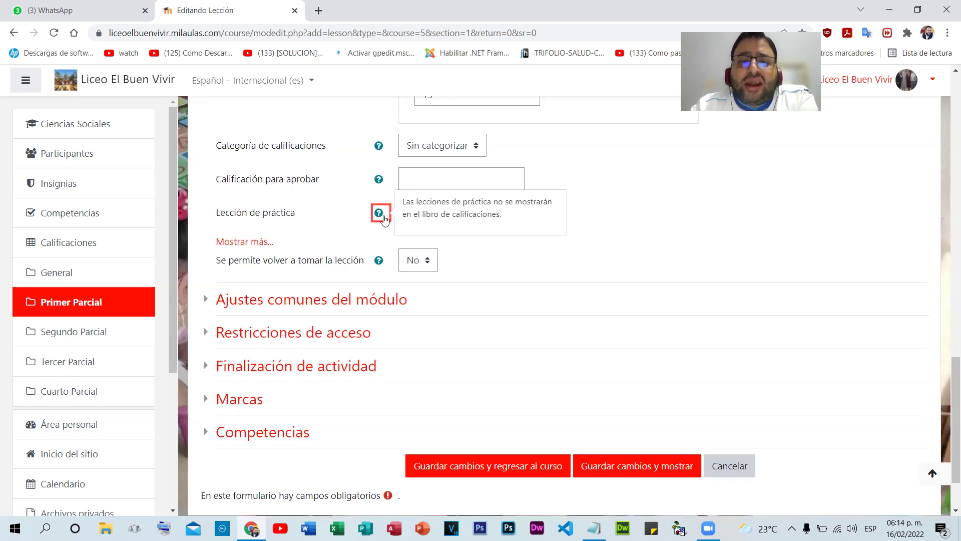
left_click(339, 218)
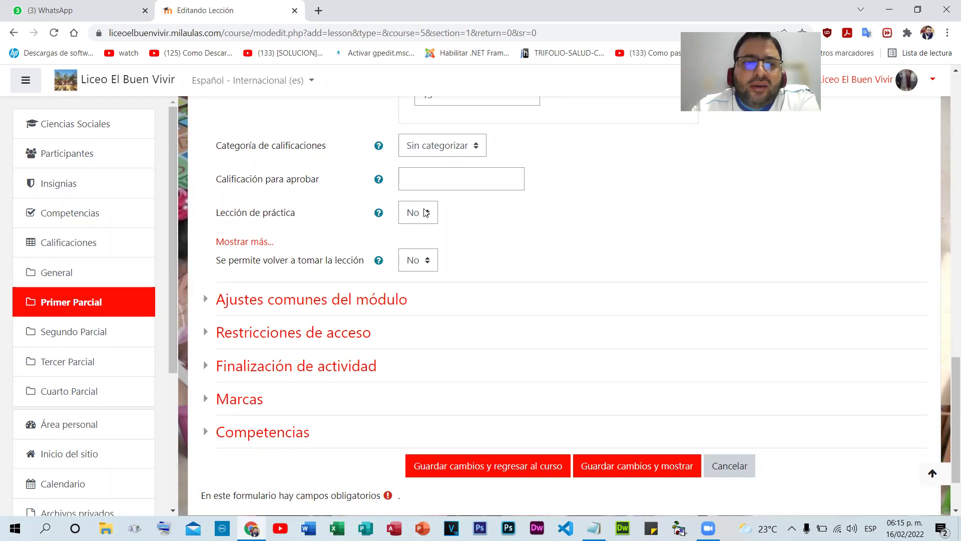
left_click(425, 212)
left_click(417, 241)
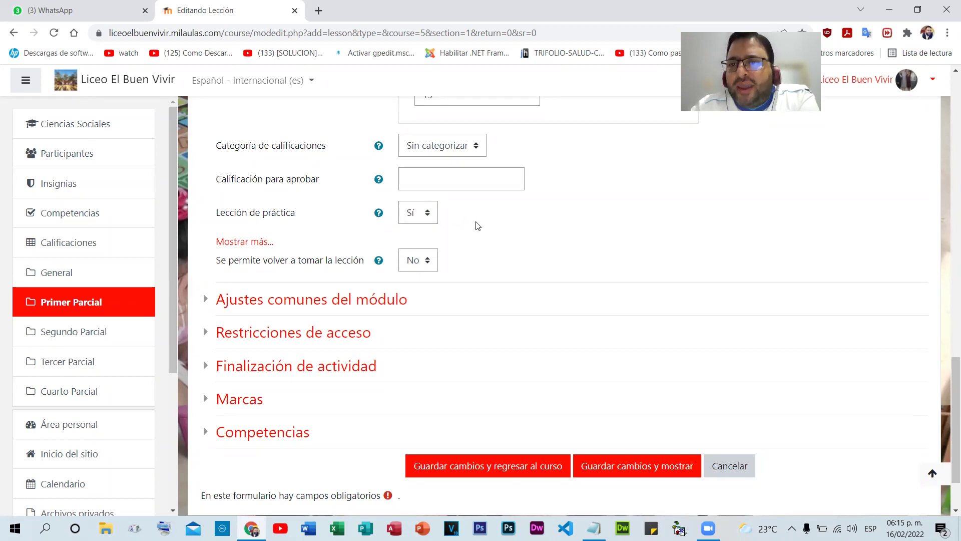
left_click(418, 214)
left_click(413, 231)
left_click(506, 226)
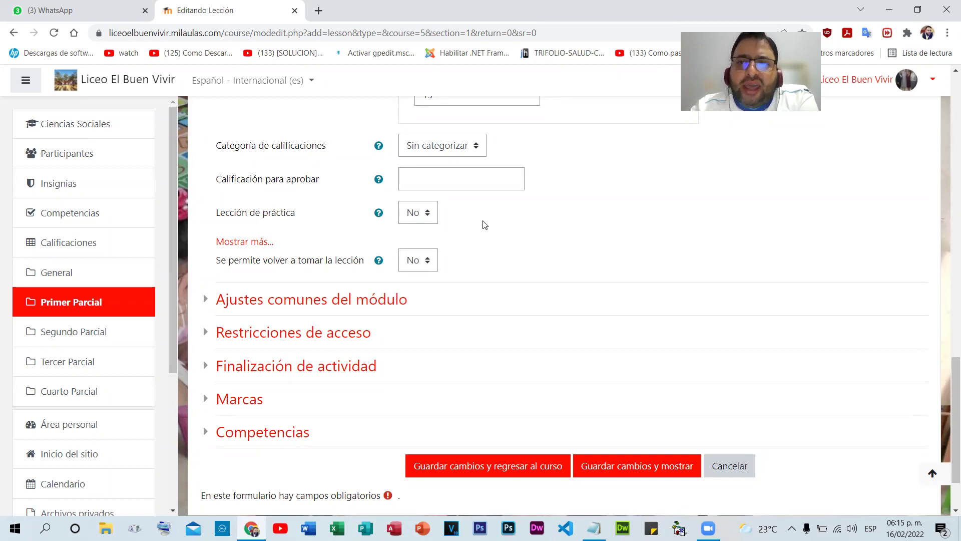
- Try the option that allows retaking the lesson with Sí and return it to No
scroll(451, 205, "down", 3)
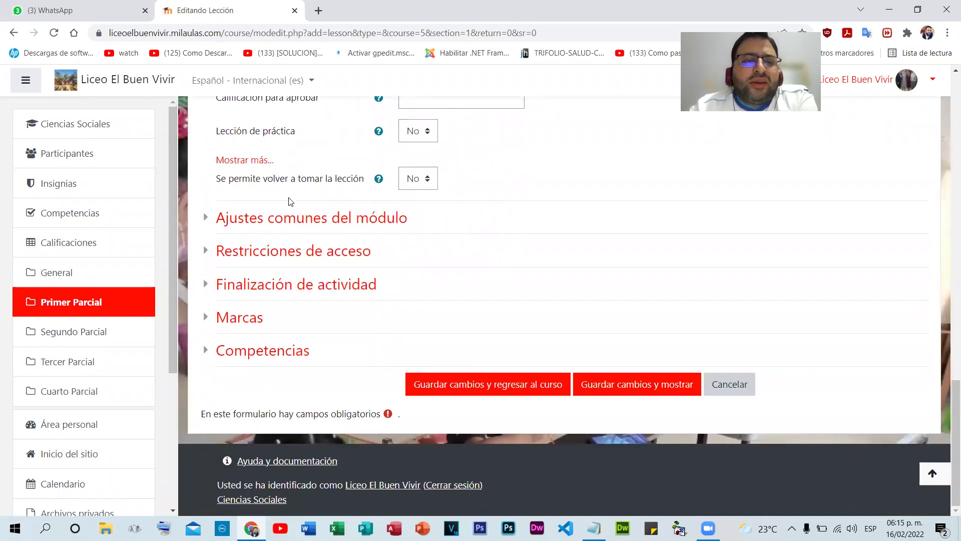
left_click(412, 182)
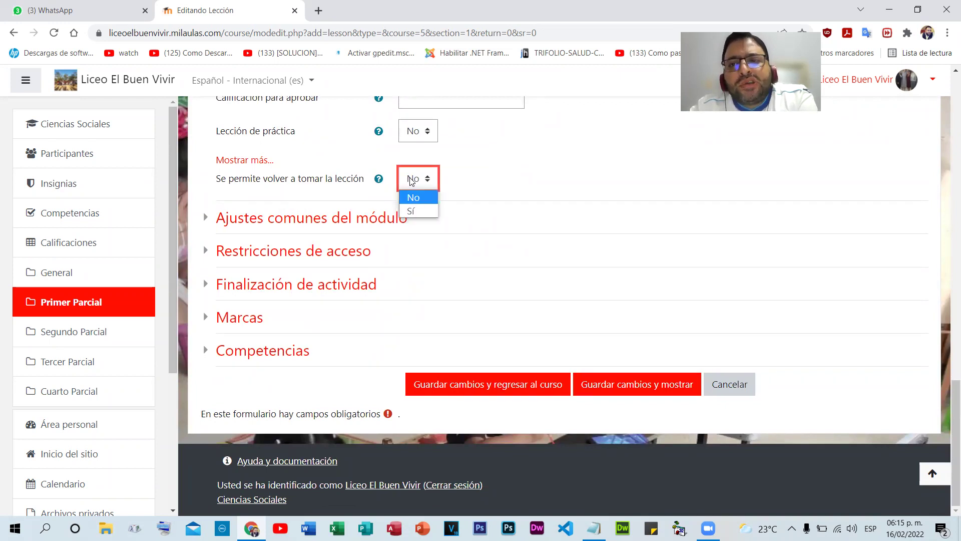
left_click(424, 211)
left_click(474, 179)
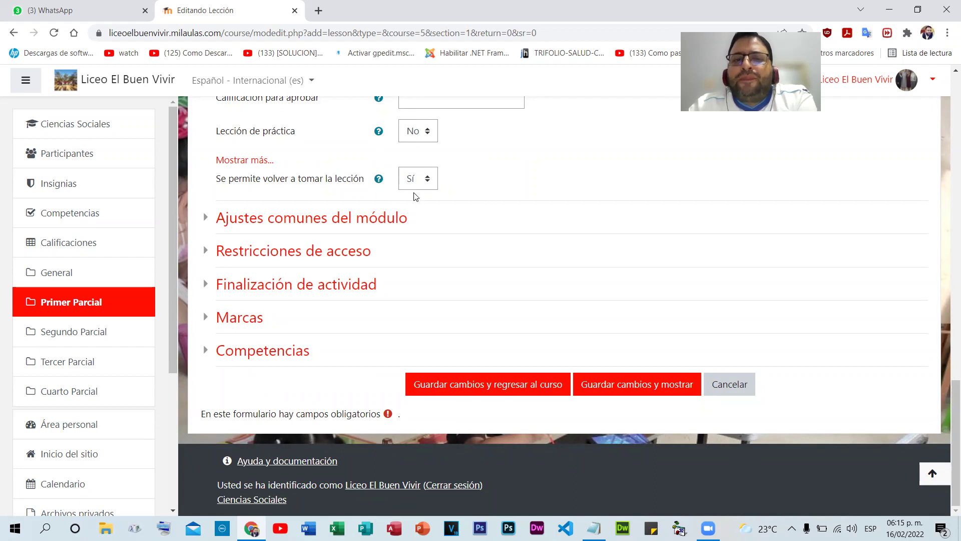
left_click(430, 183)
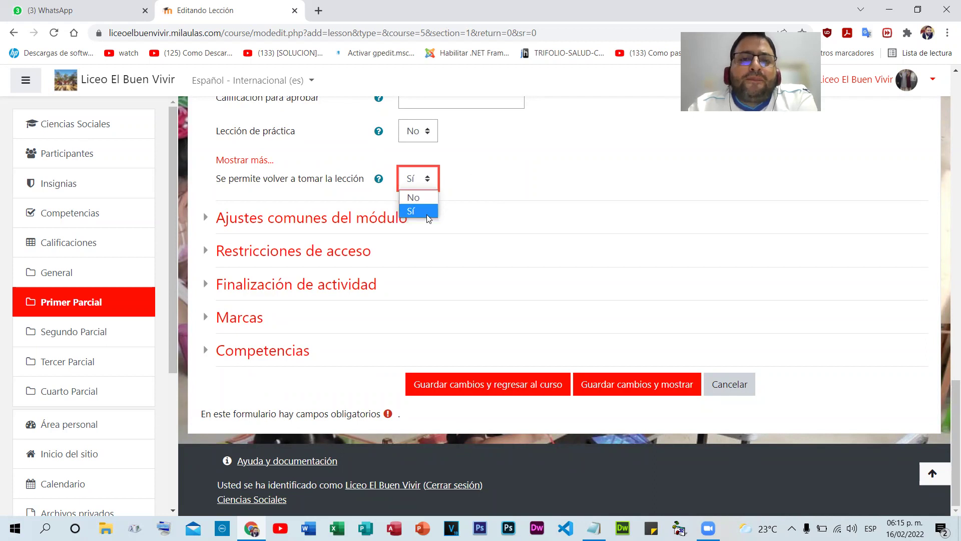
left_click(449, 185)
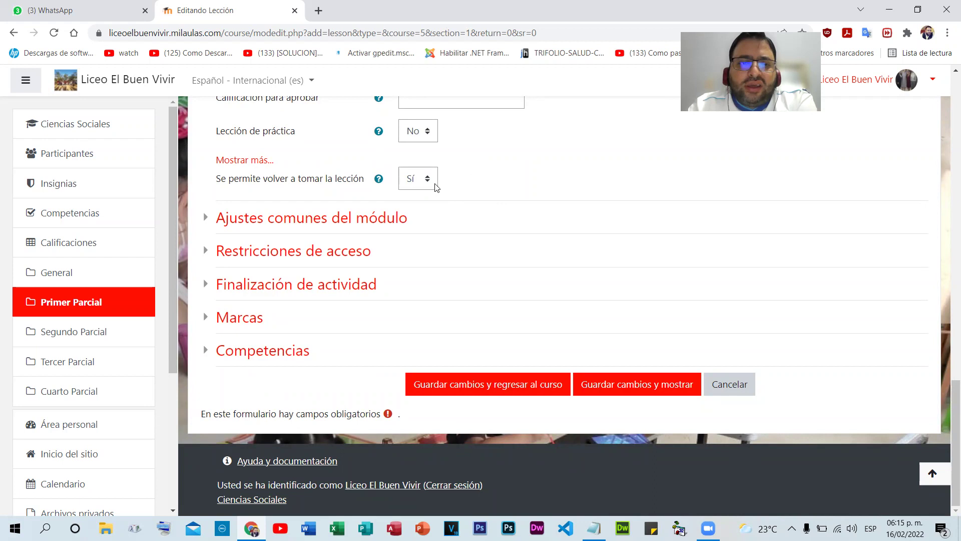
left_click(425, 185)
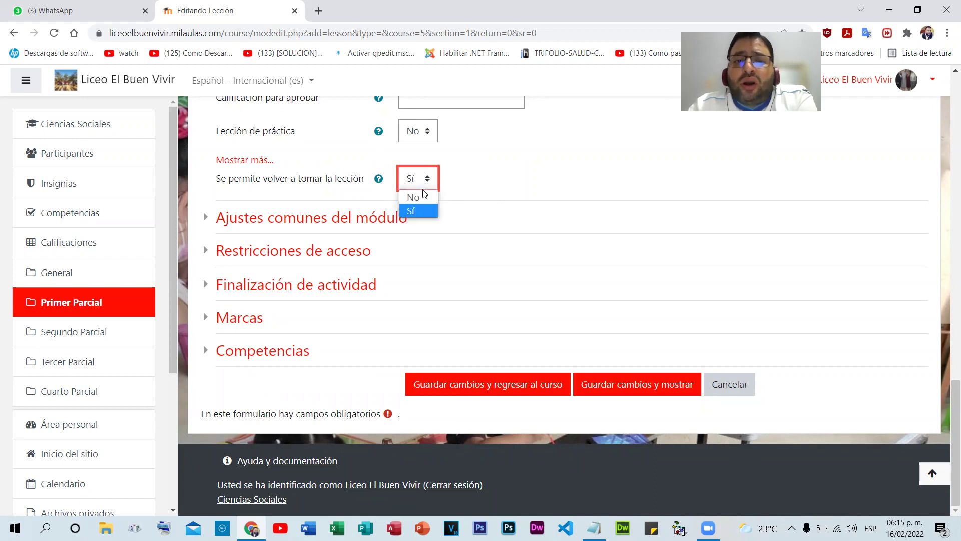
left_click(426, 197)
left_click(450, 183)
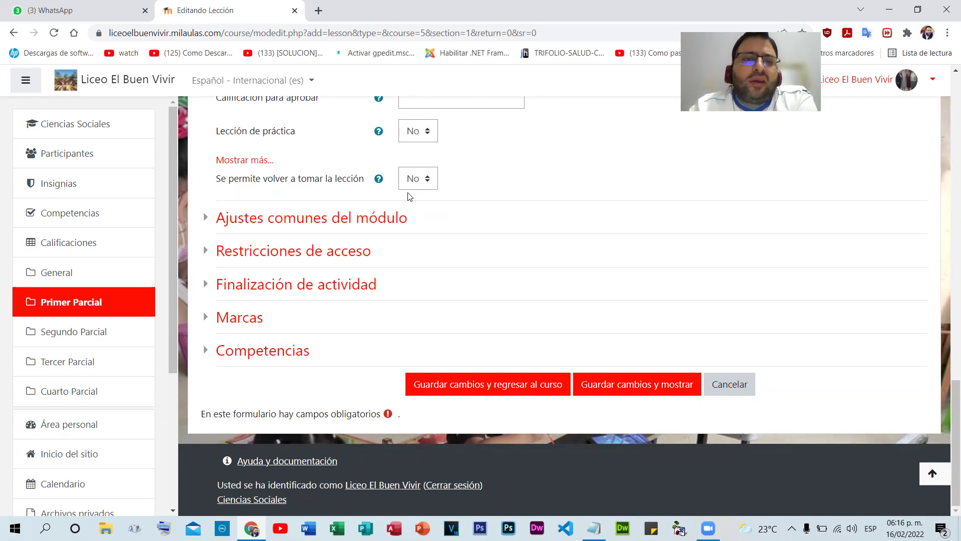
- Examine the Ajustes comunes del módulo section and collapse it again
scroll(453, 195, "up", 3)
scroll(511, 273, "down", 3)
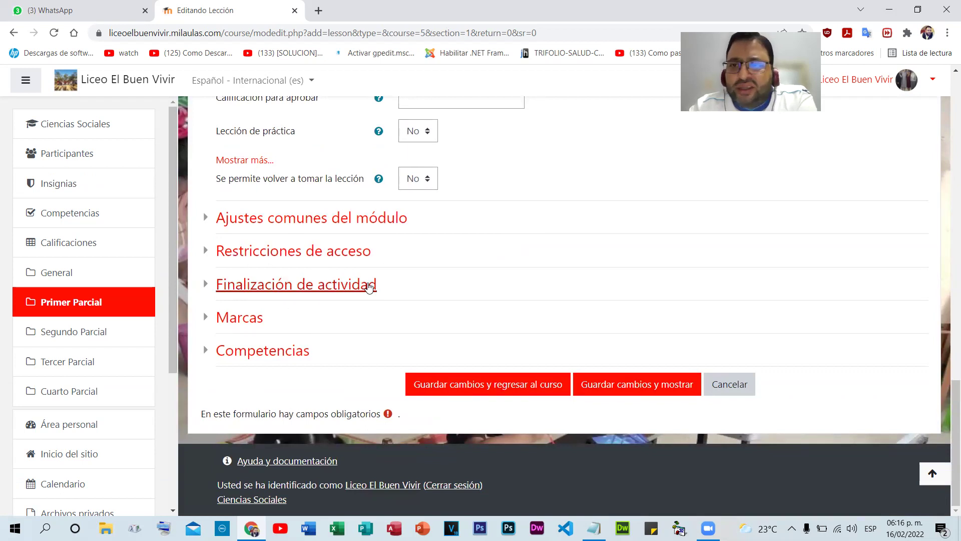
left_click(287, 223)
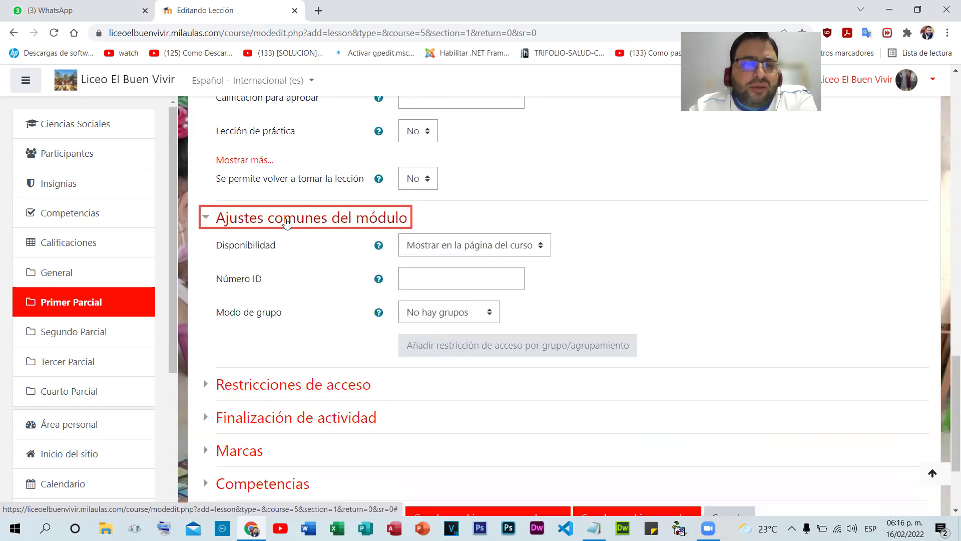
left_click(287, 221)
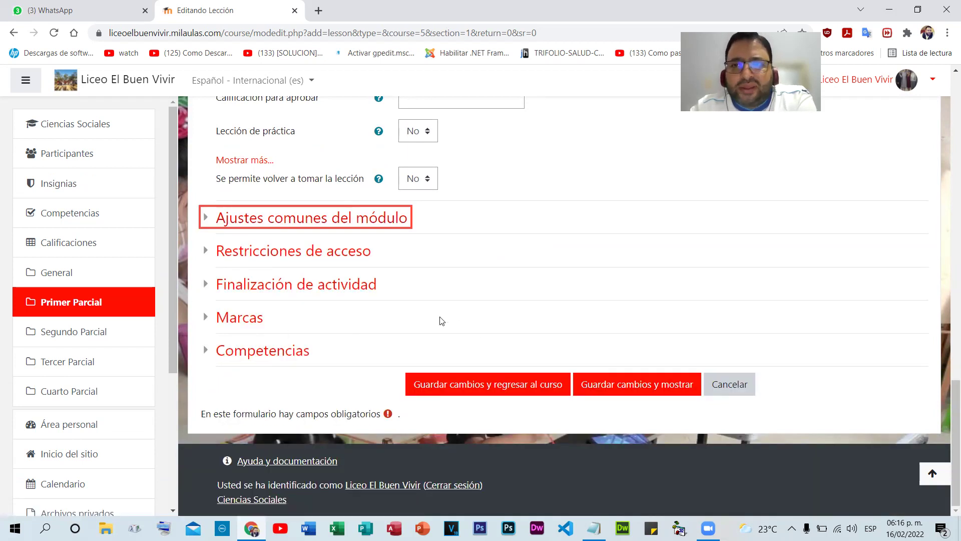
- Review the availability, flow control and grading settings, then save the lesson and return to the course
scroll(516, 287, "up", 5)
scroll(521, 285, "up", 18)
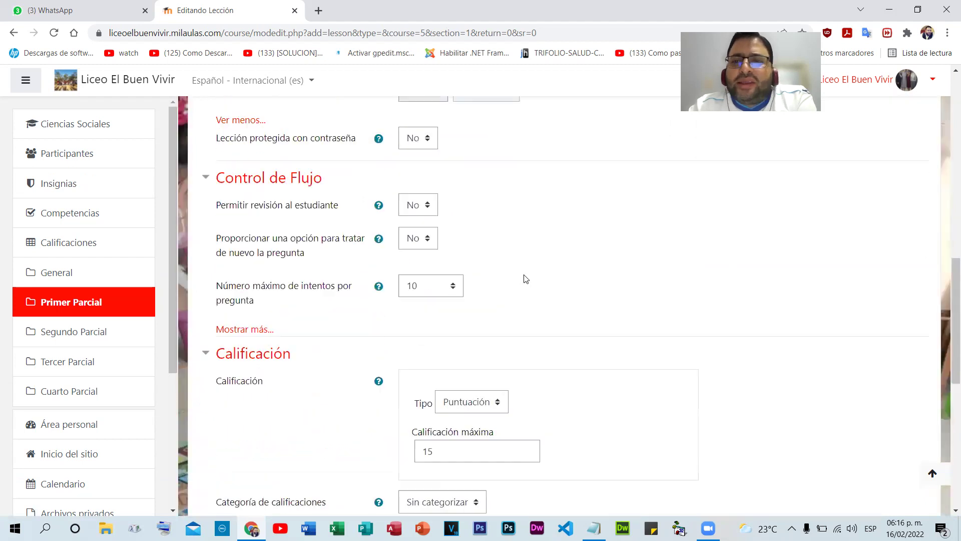
scroll(526, 279, "down", 20)
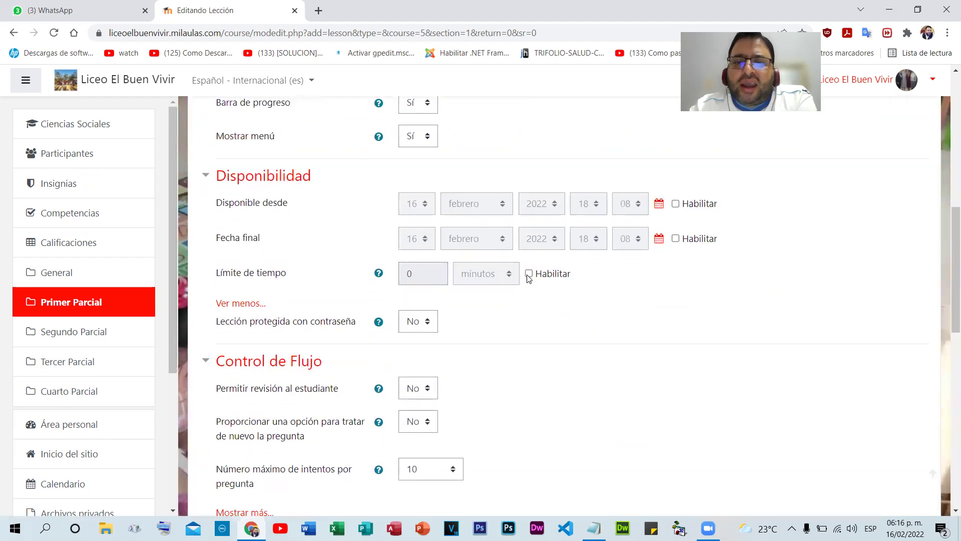
left_click(503, 387)
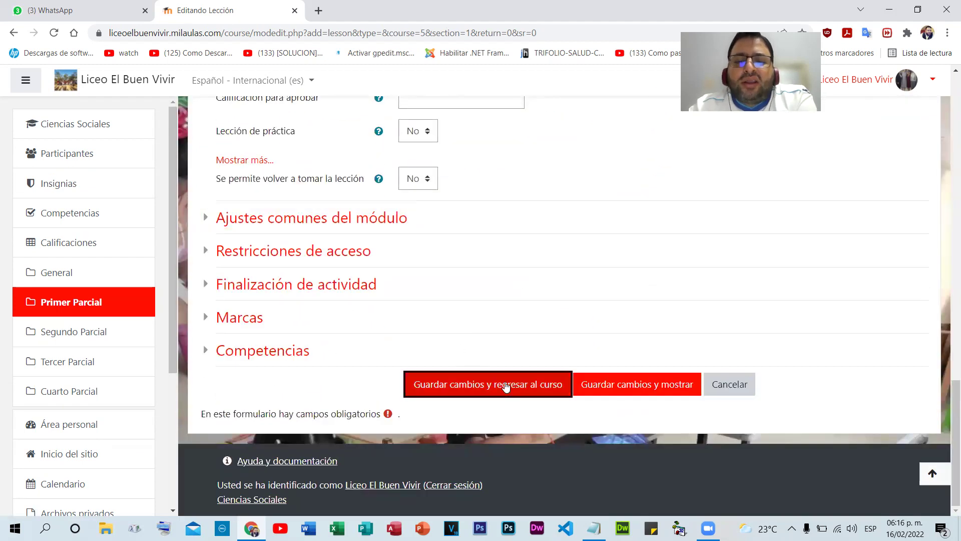
- Open the La Tierra lesson from the Primer Parcial section and review its initial editing options
scroll(442, 253, "down", 20)
scroll(441, 251, "down", 8)
scroll(440, 251, "up", 3)
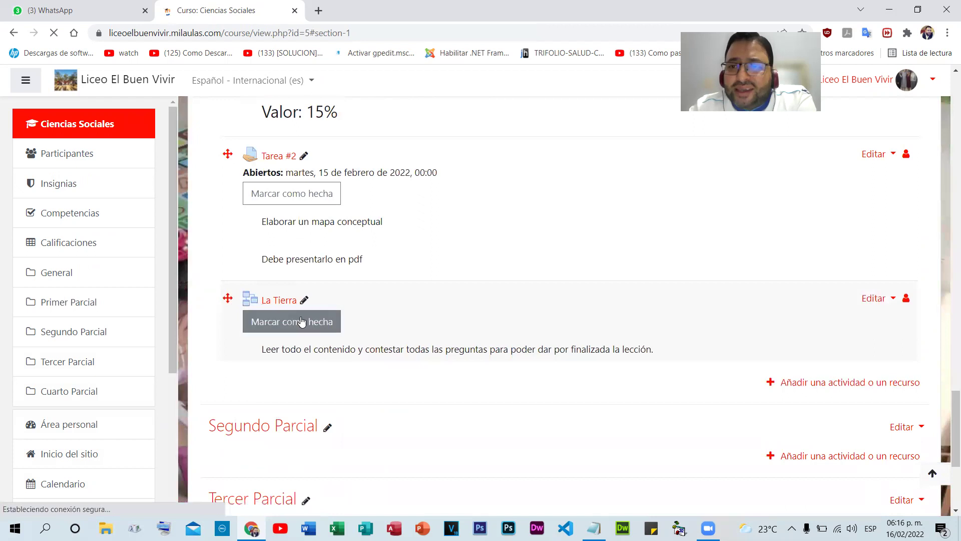
left_click(267, 301)
scroll(716, 321, "down", 3)
scroll(710, 324, "up", 3)
scroll(699, 322, "down", 3)
scroll(695, 322, "up", 1)
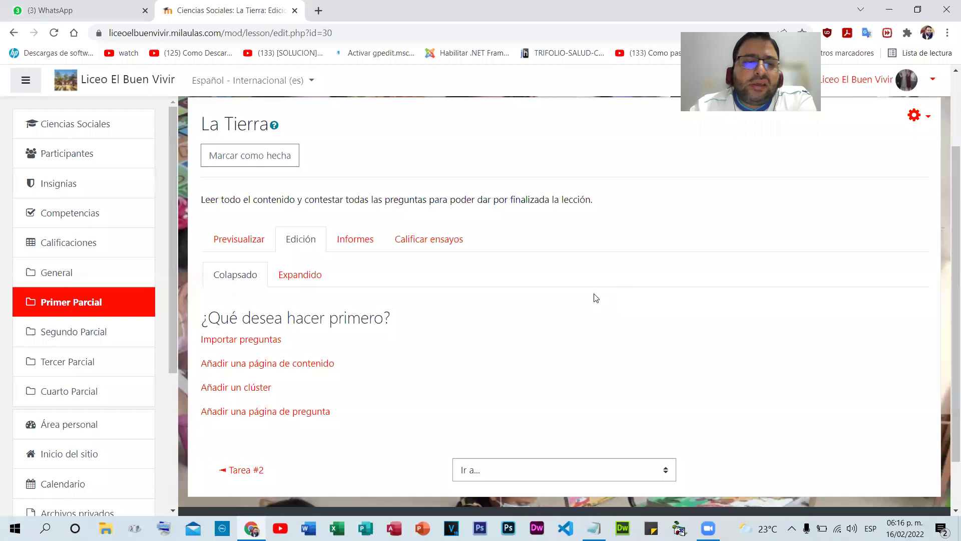
scroll(596, 298, "down", 1)
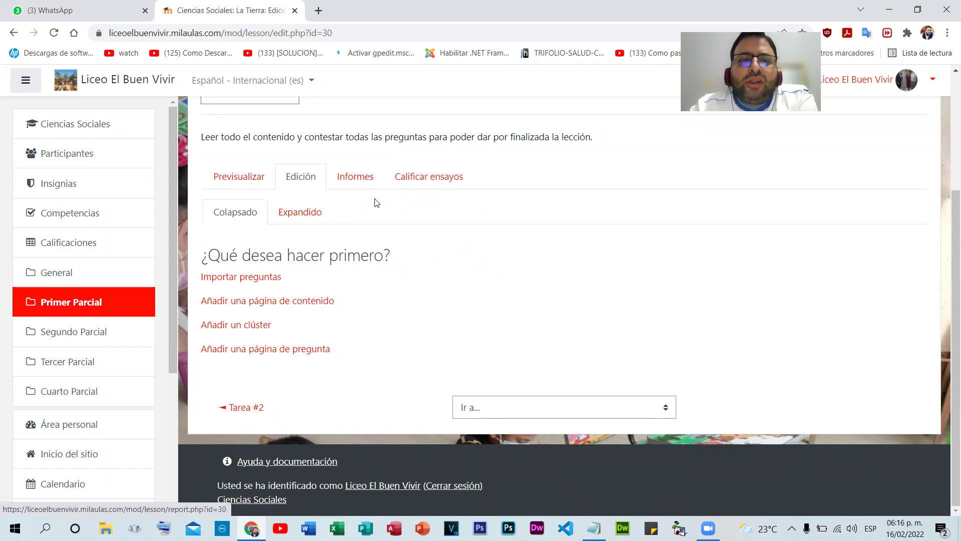
- Examine the lesson's Previsualizar, Informes and Calificar ensayos views
left_click(235, 176)
scroll(232, 176, "down", 4)
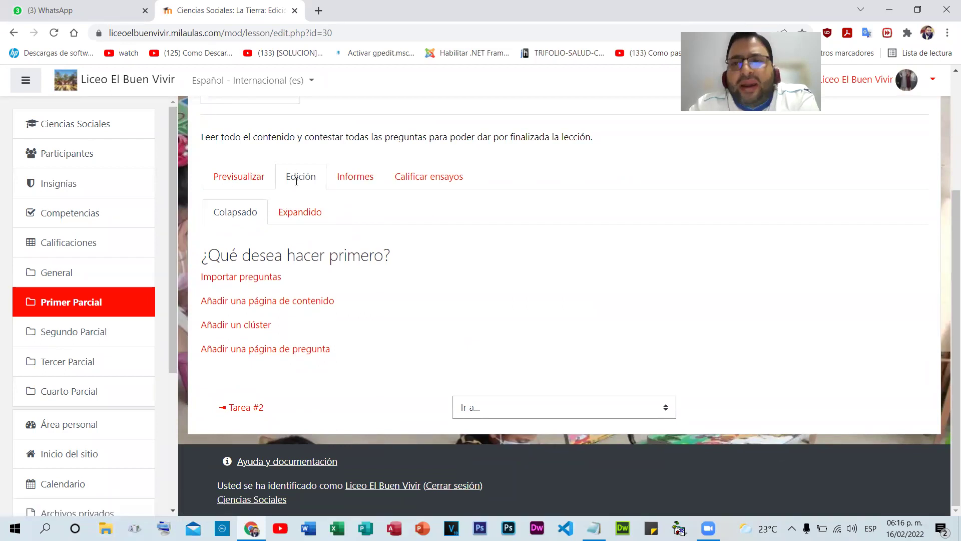
left_click(357, 182)
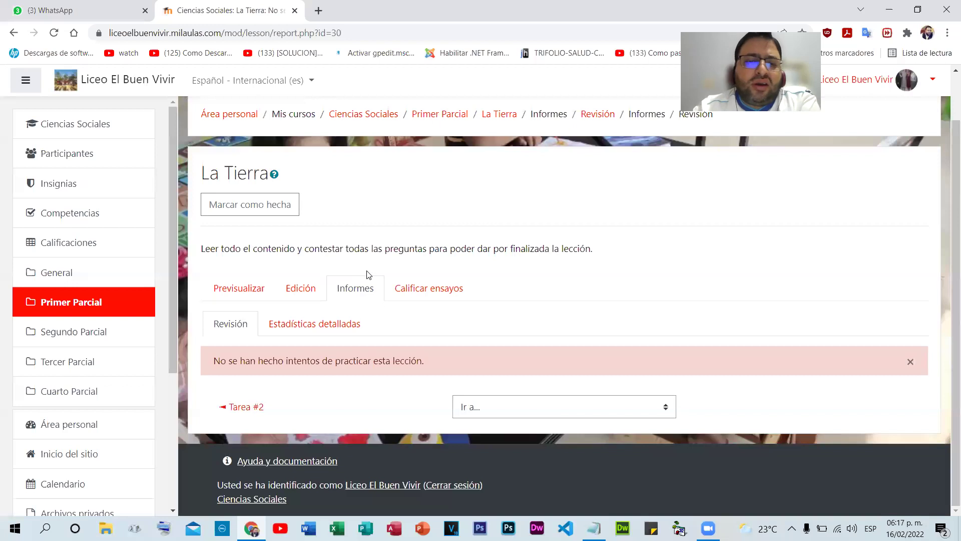
left_click(413, 288)
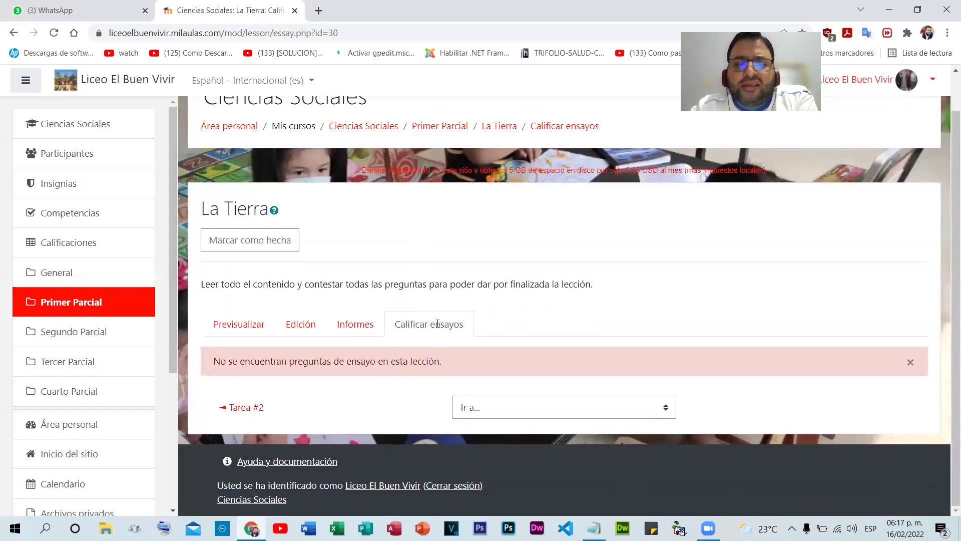
- Return to the lesson's Edición view and start adding a content page
left_click(298, 326)
scroll(516, 270, "down", 3)
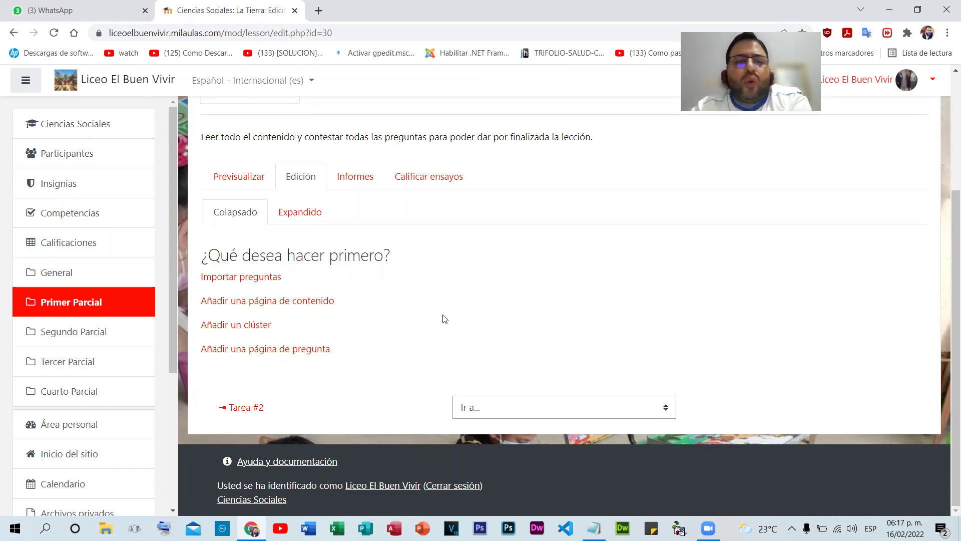
left_click(224, 302)
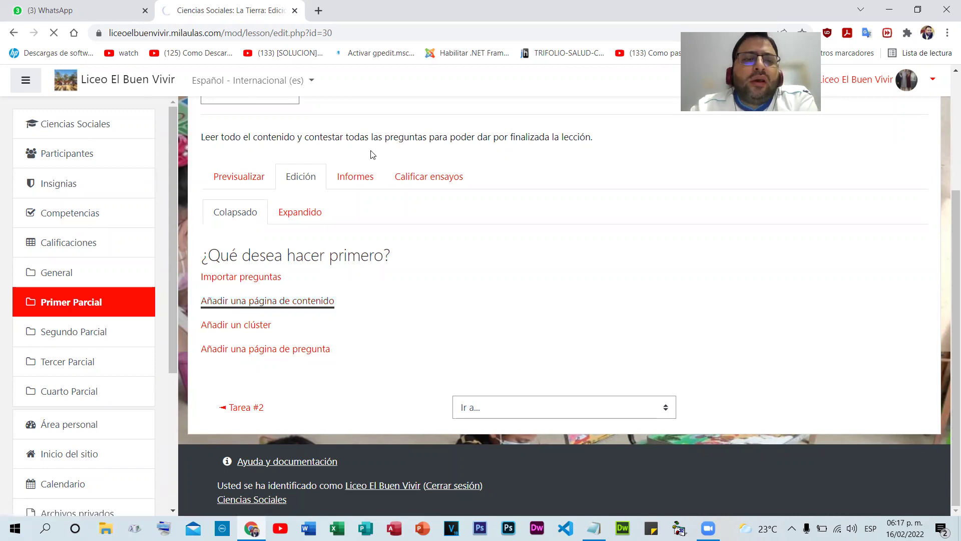
scroll(536, 272, "down", 4)
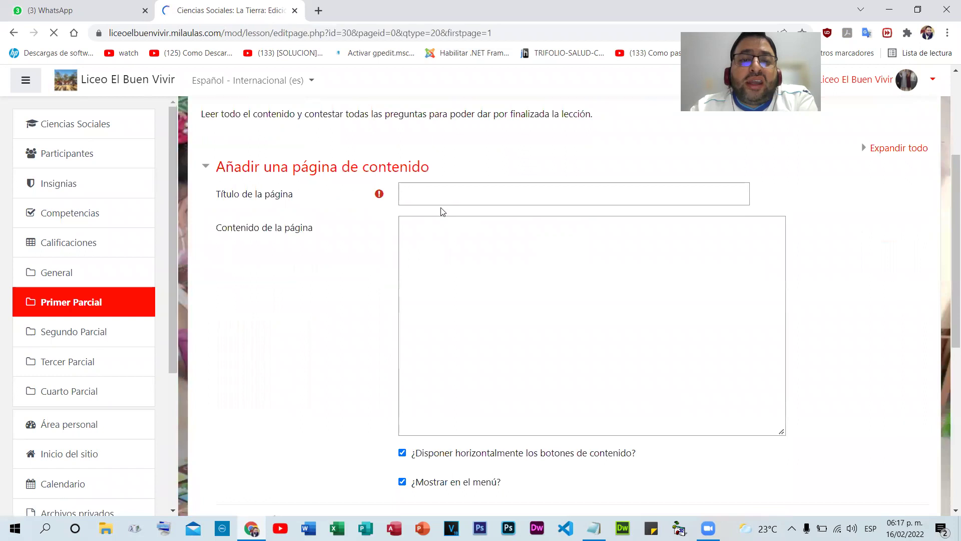
- Search Google for "la tierra" in a new browser tab
left_click(318, 10)
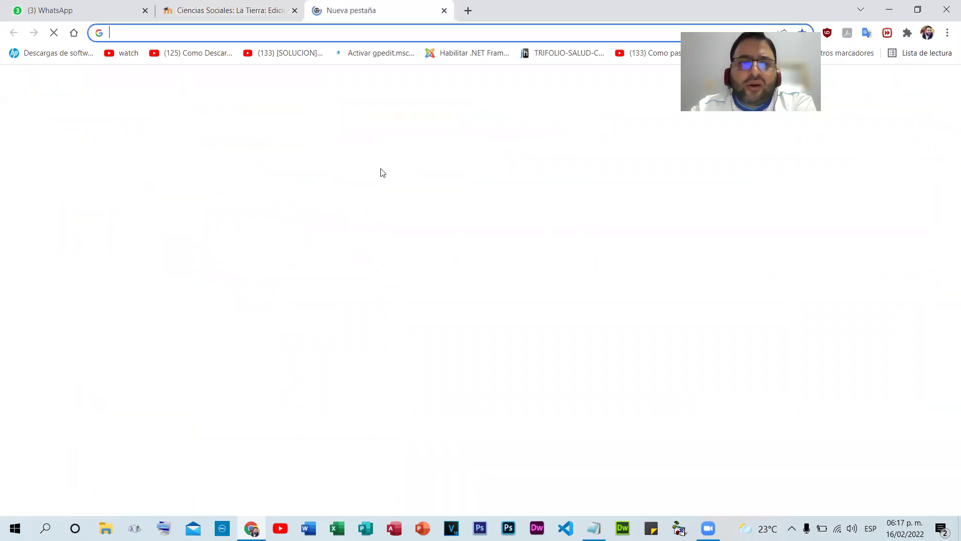
left_click(384, 273)
type("la tierra")
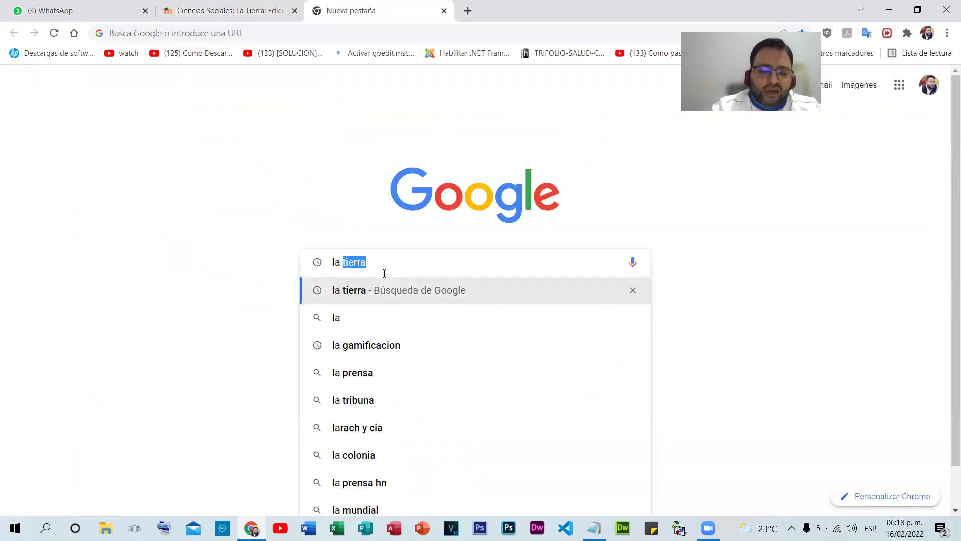
key("Return")
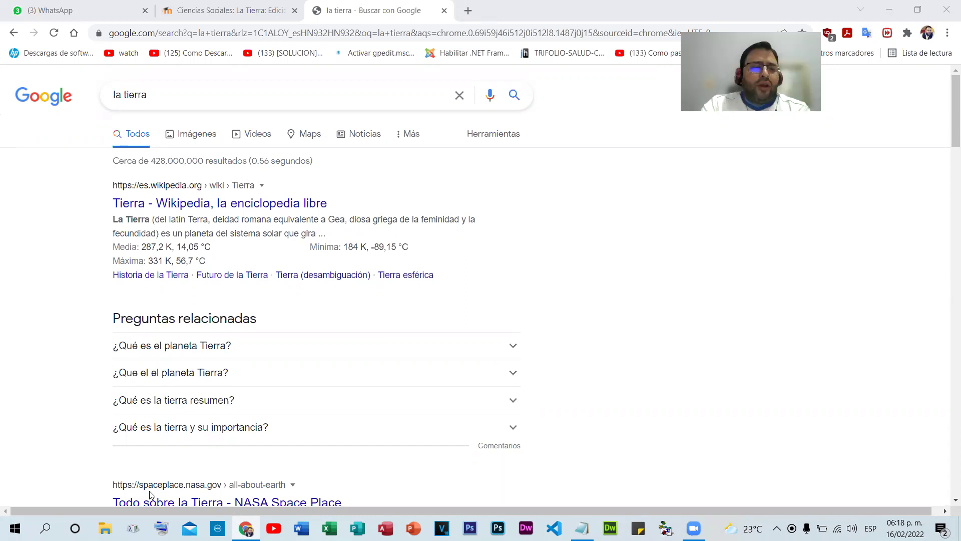
- Open the astromia.com result "La Tierra es nuestro planeta" and go to the article's text about the Earth
scroll(278, 225, "down", 6)
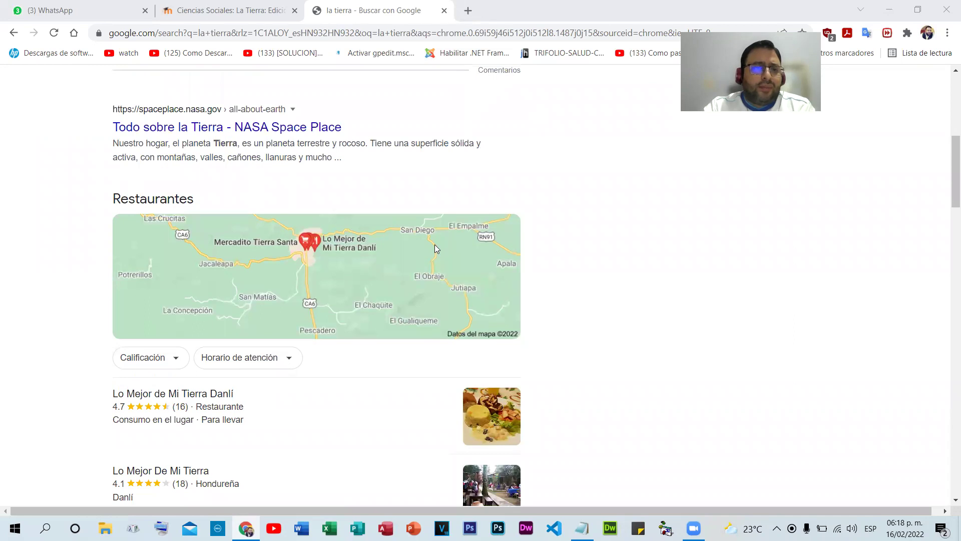
scroll(457, 260, "down", 6)
scroll(464, 261, "down", 14)
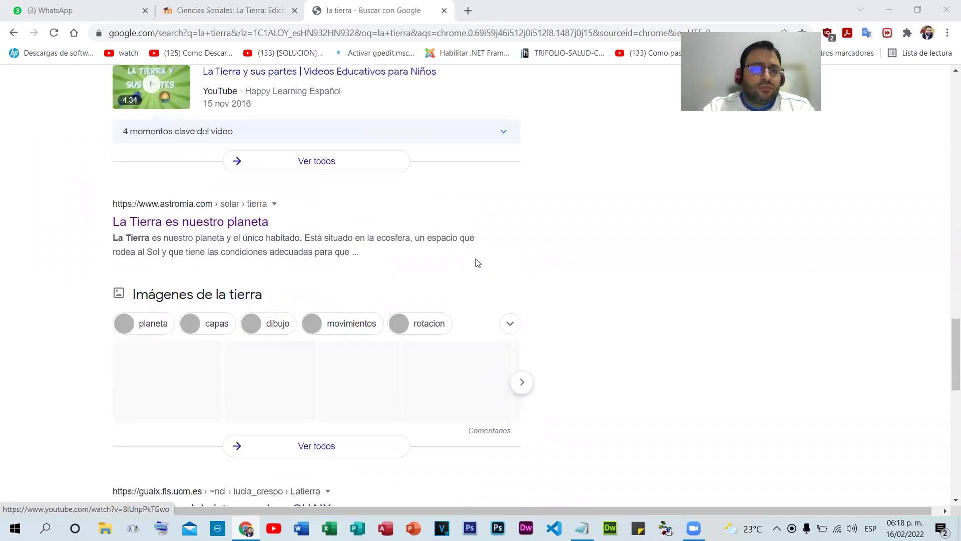
left_click(178, 224)
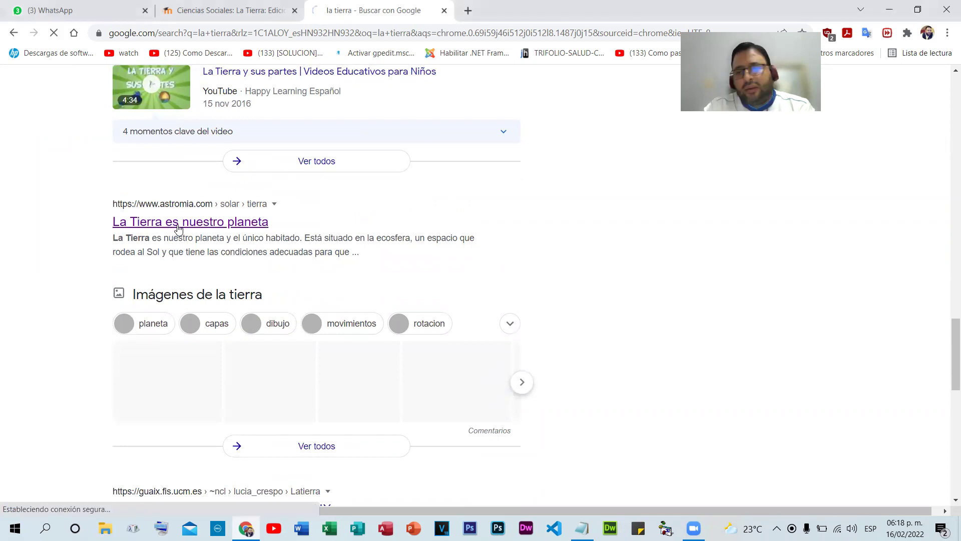
scroll(242, 264, "down", 3)
scroll(244, 264, "down", 15)
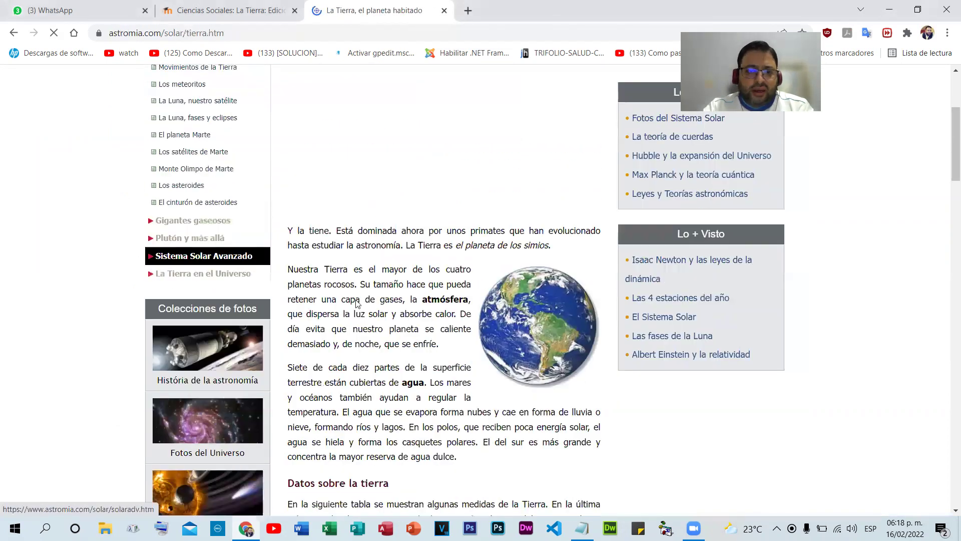
- Return to the Google results, open "Planeta Tierra - Resumen, información y características", and go to the article's section El planeta Tierra
scroll(346, 381, "down", 20)
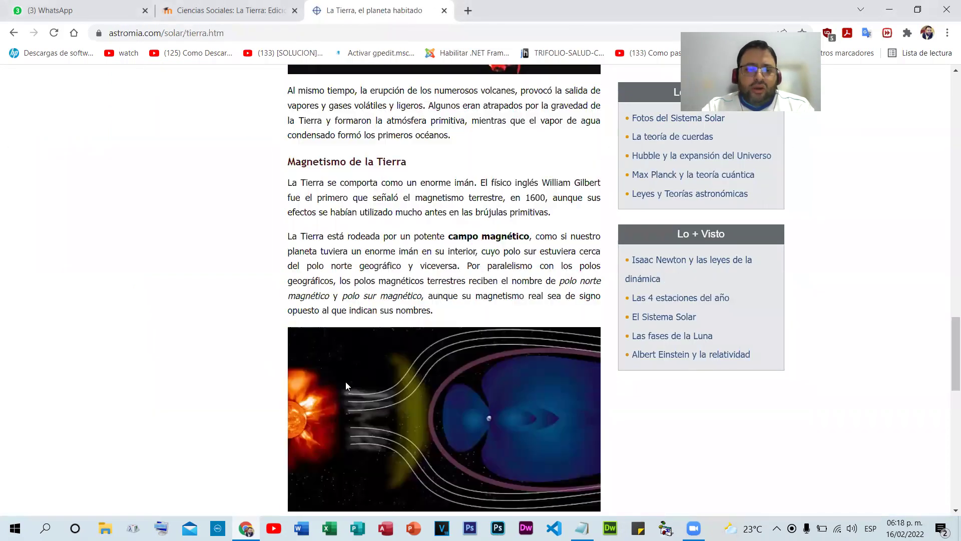
scroll(345, 381, "up", 15)
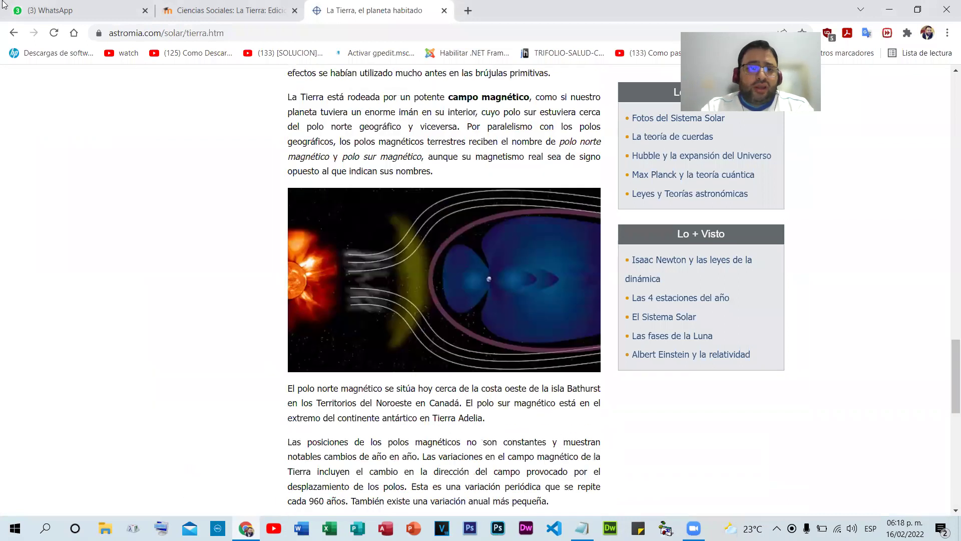
left_click(14, 33)
scroll(161, 143, "up", 1)
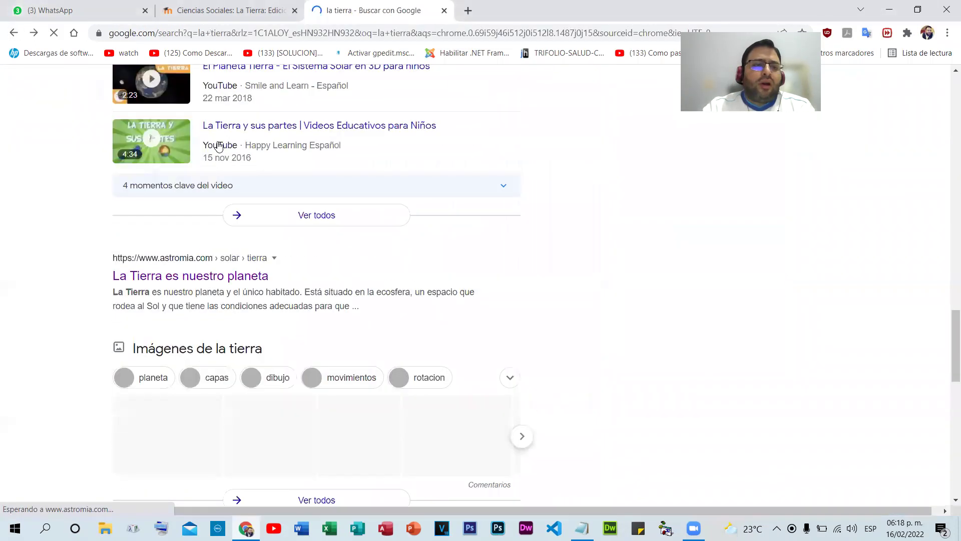
scroll(247, 150, "down", 13)
scroll(360, 183, "up", 2)
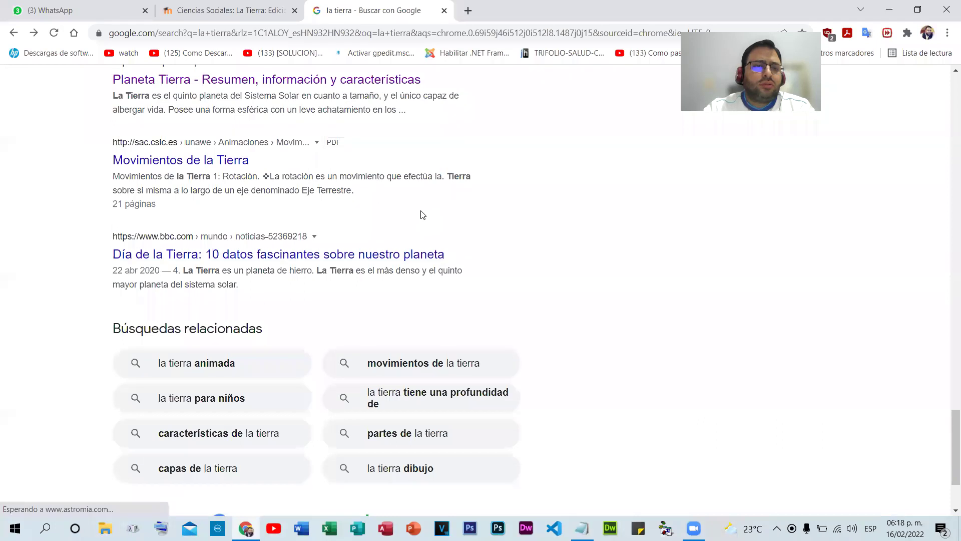
scroll(422, 210, "up", 2)
left_click(242, 207)
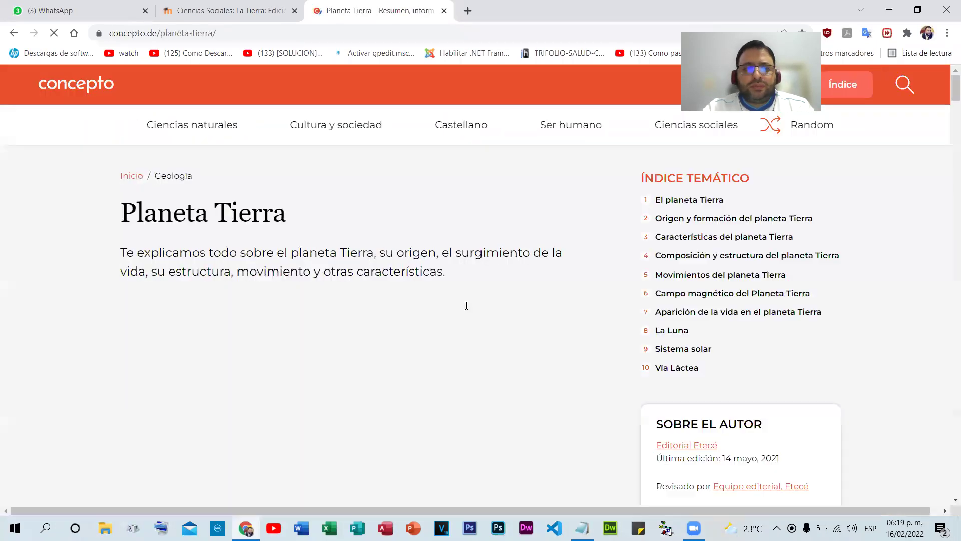
scroll(465, 305, "down", 5)
scroll(473, 322, "down", 5)
scroll(481, 322, "down", 15)
scroll(485, 323, "up", 10)
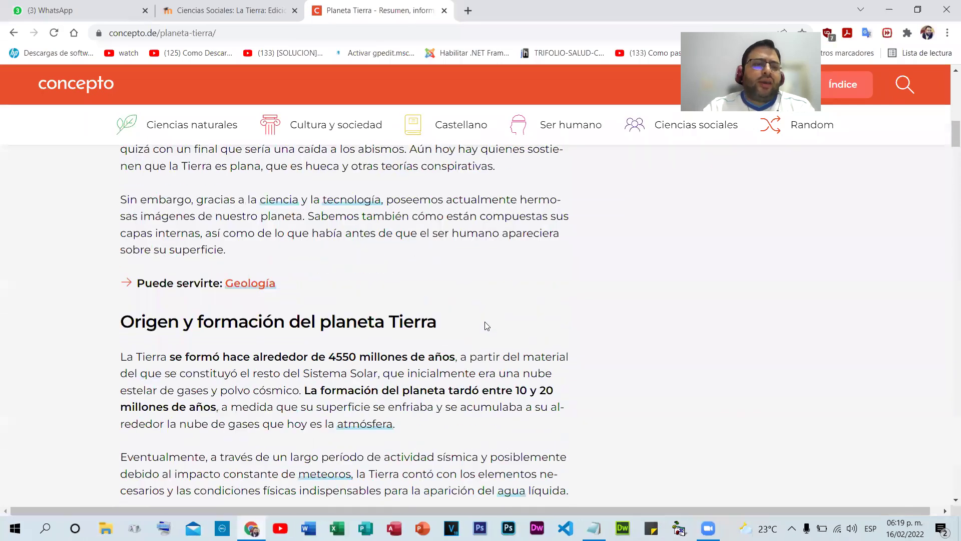
scroll(485, 326, "up", 8)
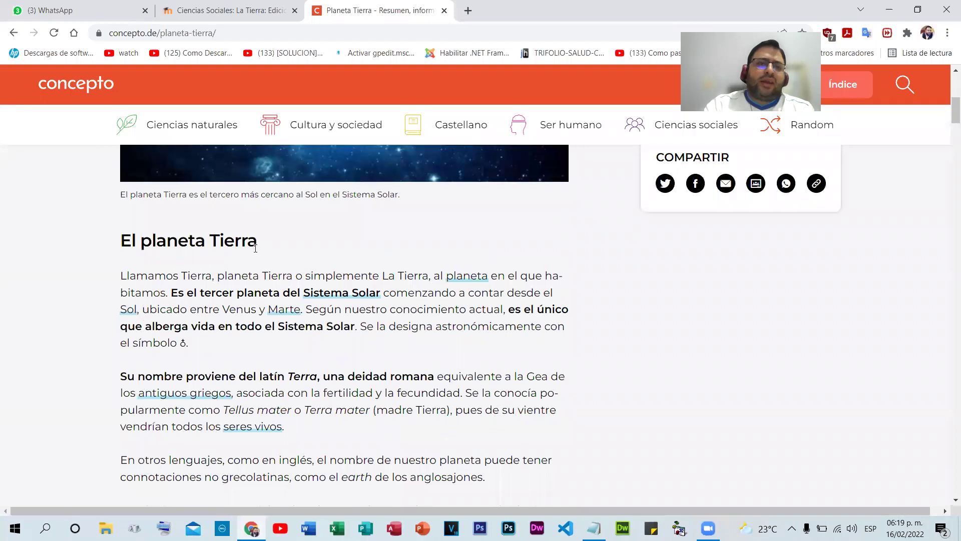
- Switch back to the Moodle content page form and title the page "El Planeta Tierra"
left_click(231, 11)
left_click(469, 192)
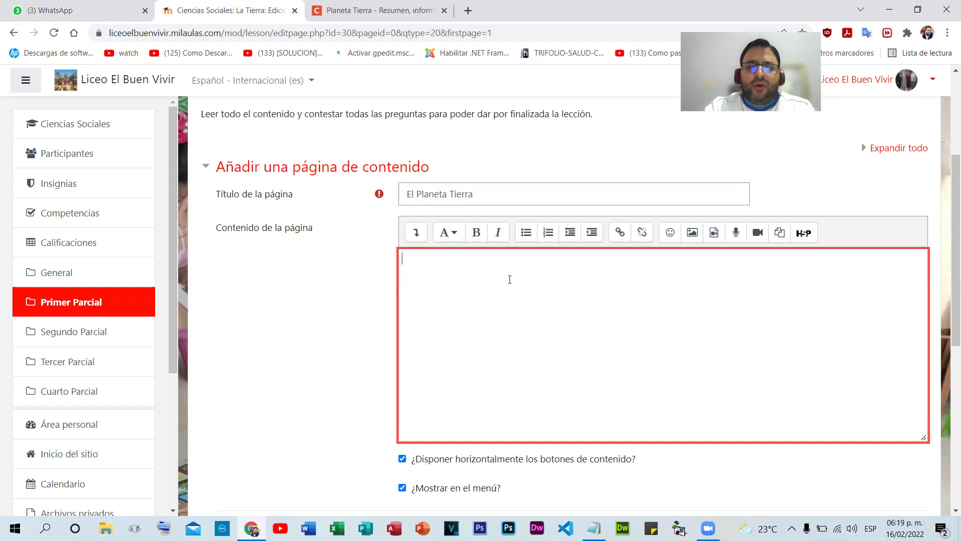
scroll(509, 281, "down", 4)
scroll(519, 272, "up", 1)
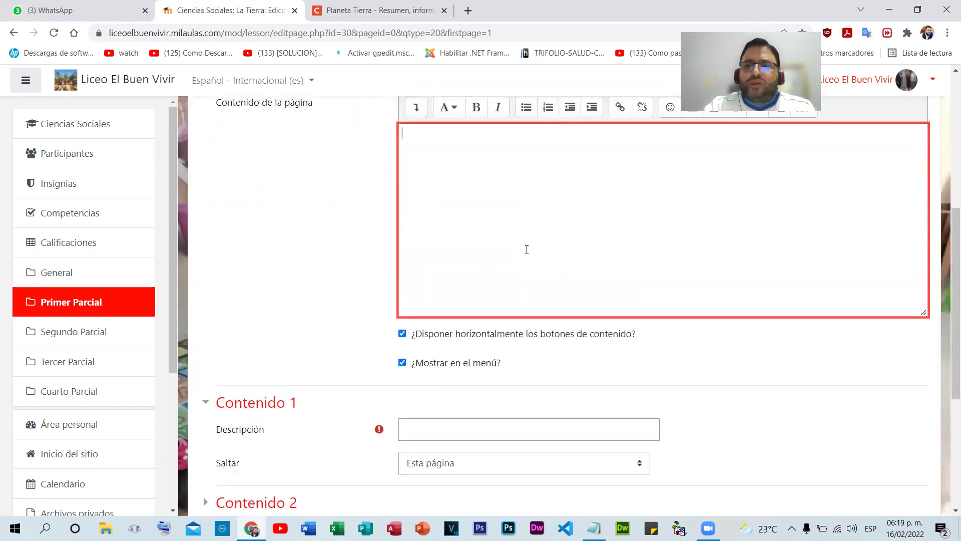
scroll(527, 246, "up", 1)
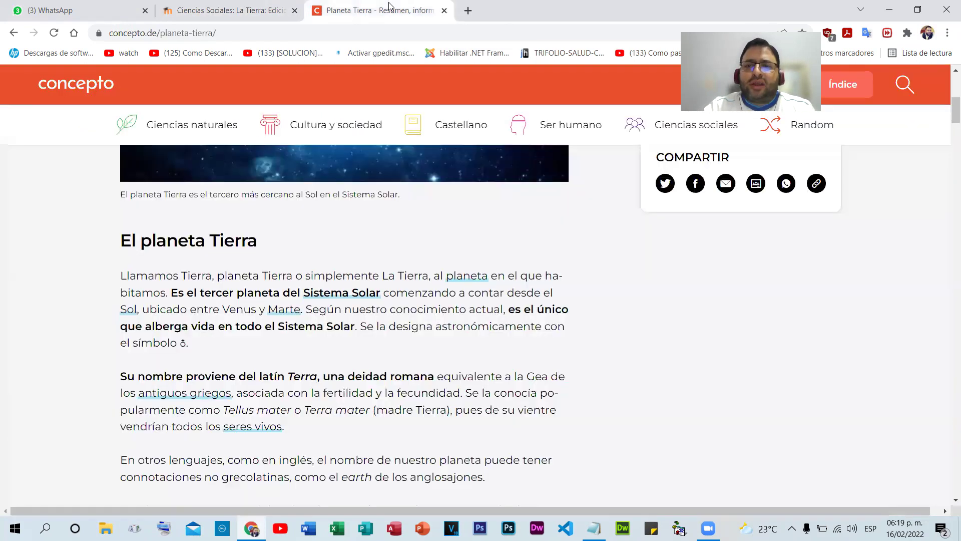
- Copy the paragraphs of the concepto.de section El planeta Tierra, from "Llamamos Tierra" through "sobre su superficie"
left_click(386, 10)
scroll(450, 269, "down", 8)
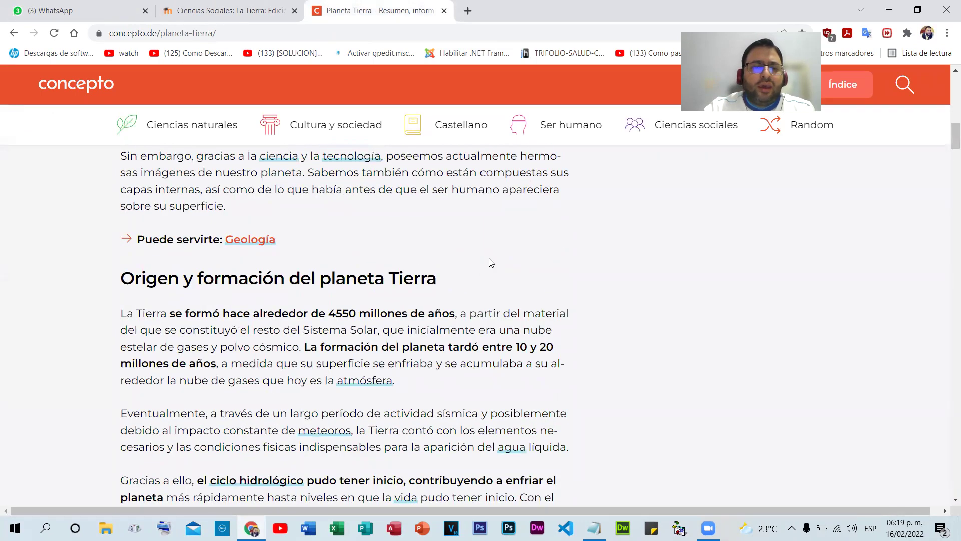
scroll(490, 262, "down", 8)
scroll(550, 295, "down", 7)
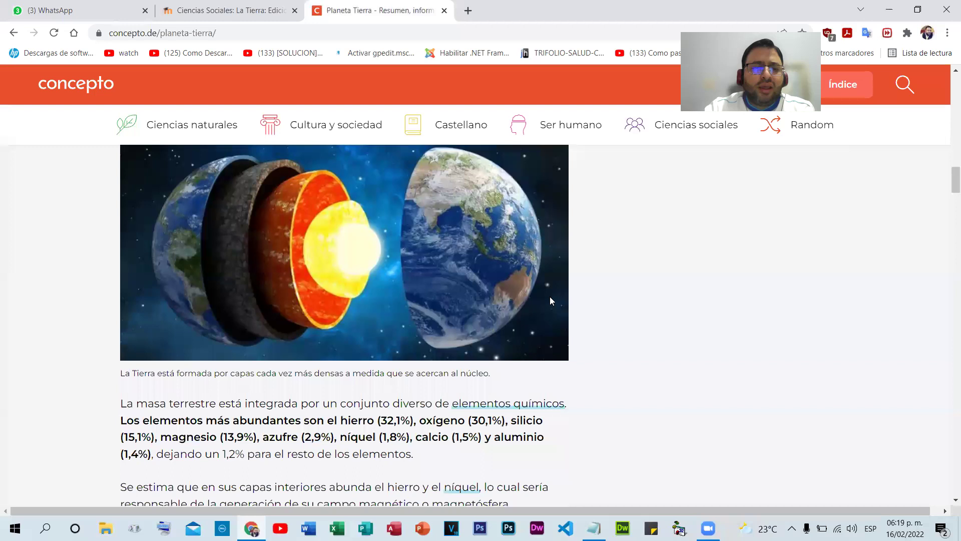
scroll(551, 301, "down", 5)
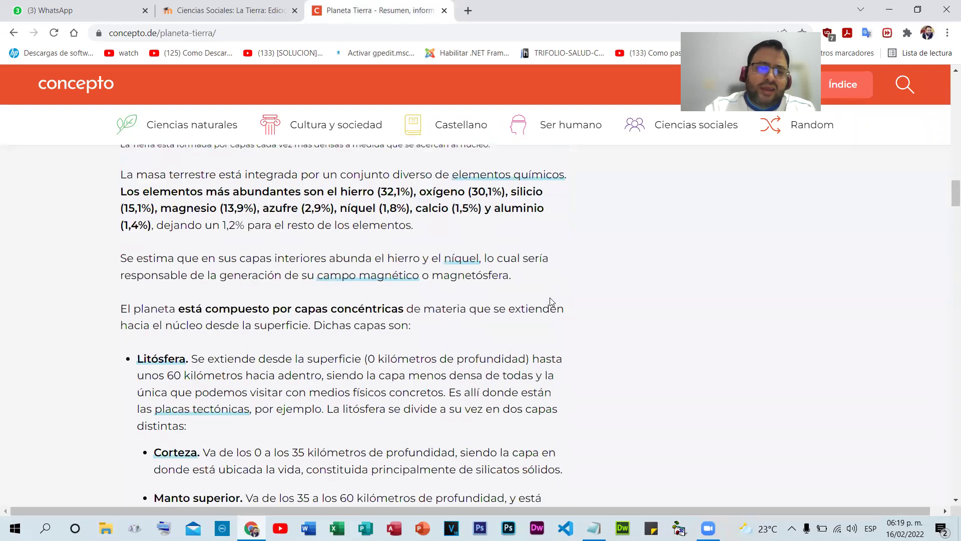
scroll(552, 301, "up", 19)
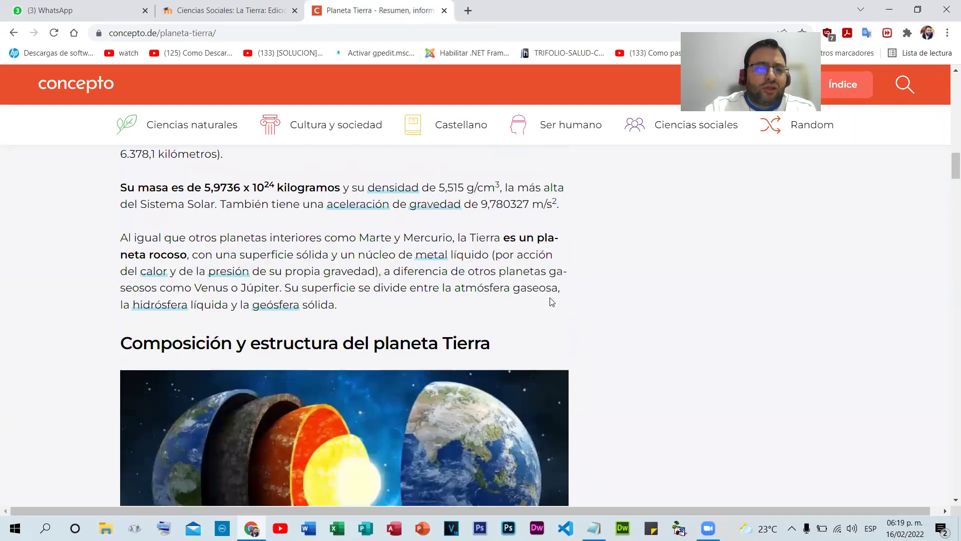
scroll(550, 301, "up", 20)
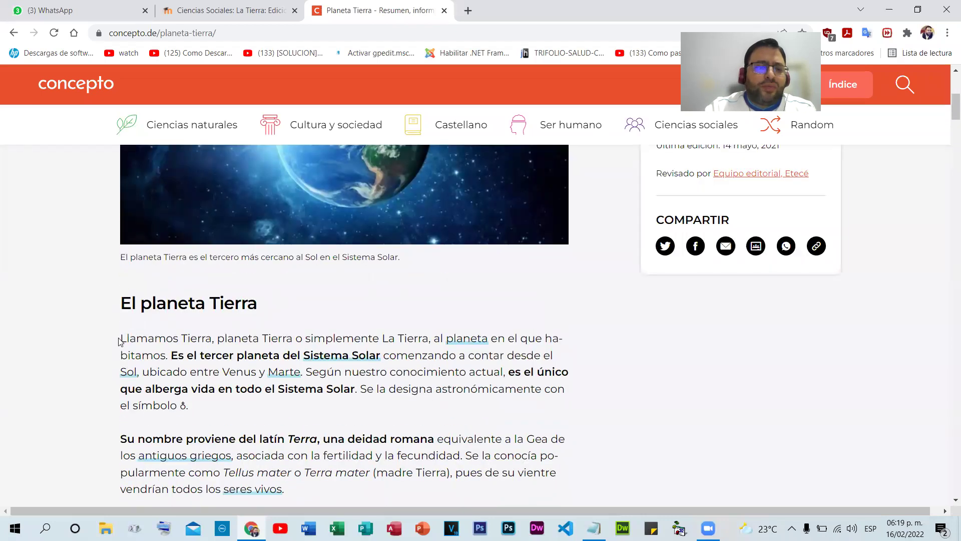
scroll(288, 340, "down", 9)
left_click_drag(289, 340, 240, 273)
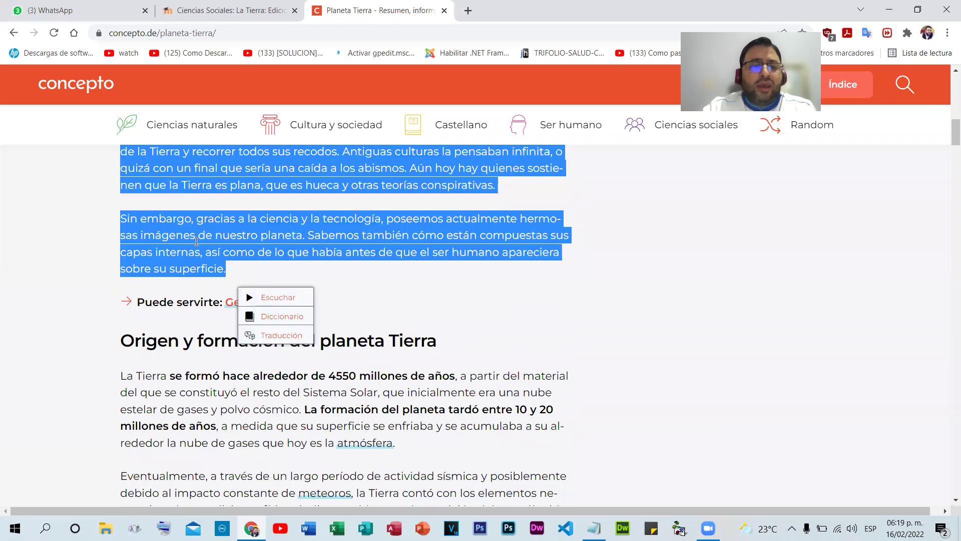
right_click(263, 170)
left_click(298, 175)
- Paste the copied article text without formatting into the Moodle page's Contenido de la página
left_click(225, 10)
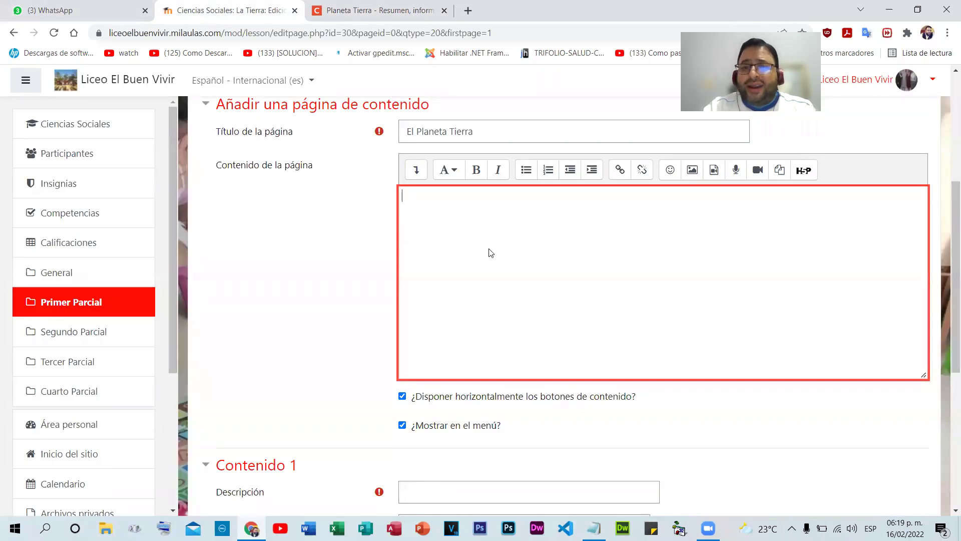
right_click(490, 252)
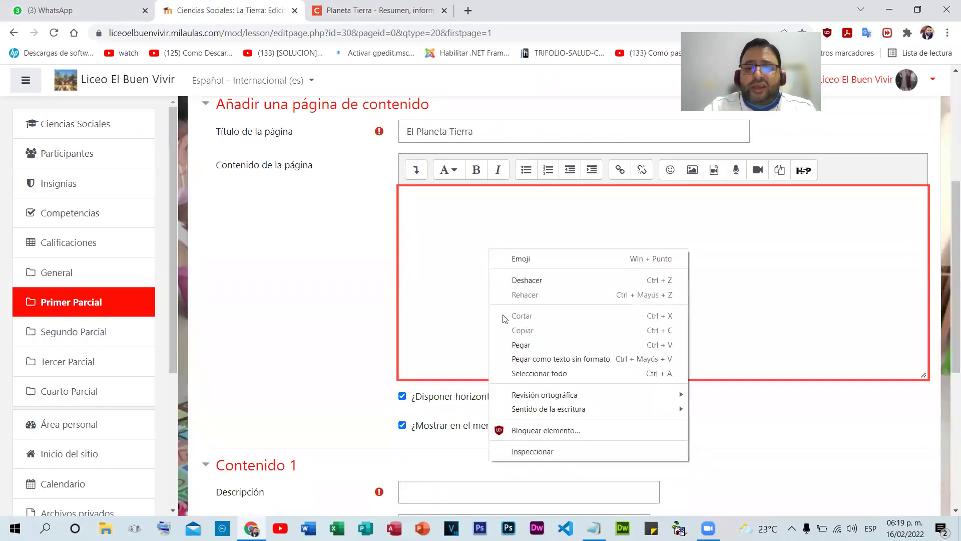
left_click(574, 359)
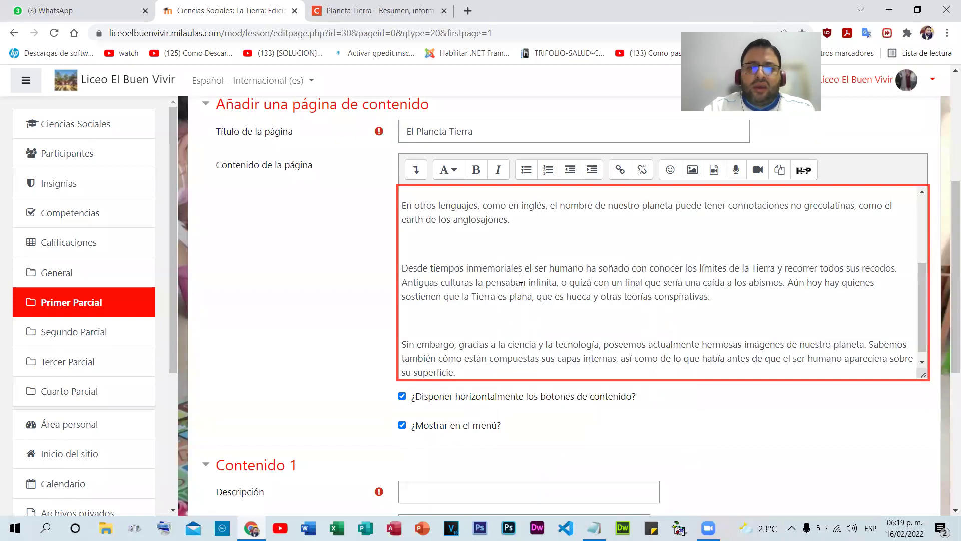
scroll(521, 279, "up", 10)
scroll(525, 334, "down", 3)
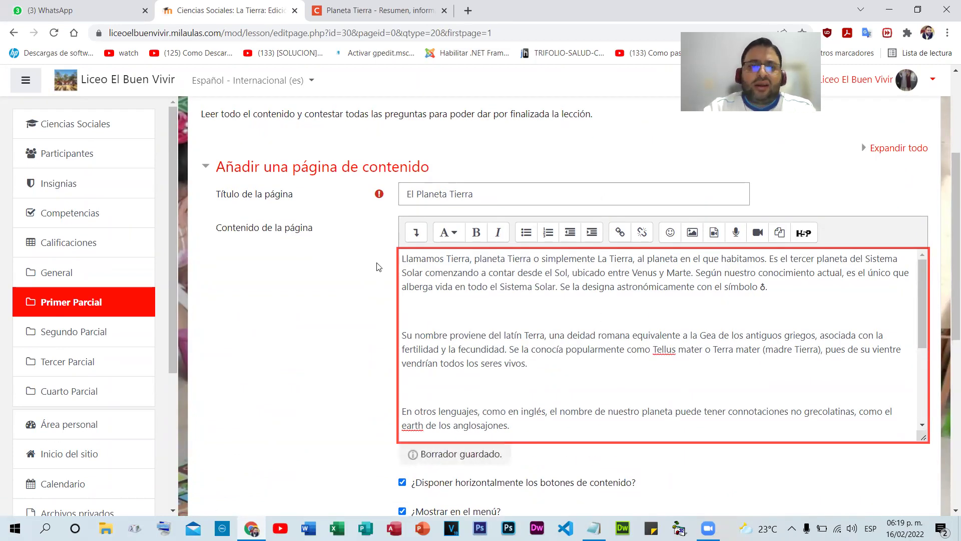
- Set the Contenido 1 description to "Siguiente" and its Saltar option to Página siguiente
scroll(381, 251, "down", 4)
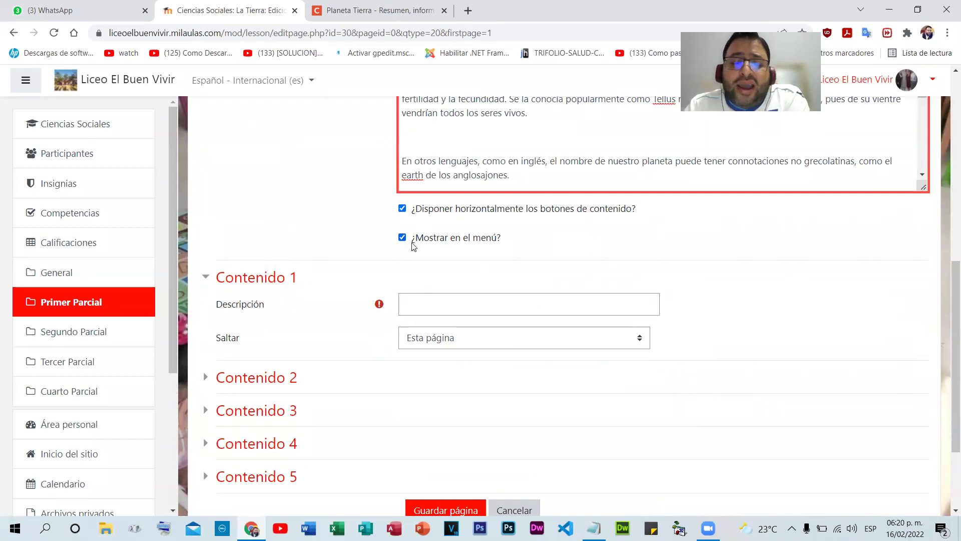
scroll(326, 230, "down", 2)
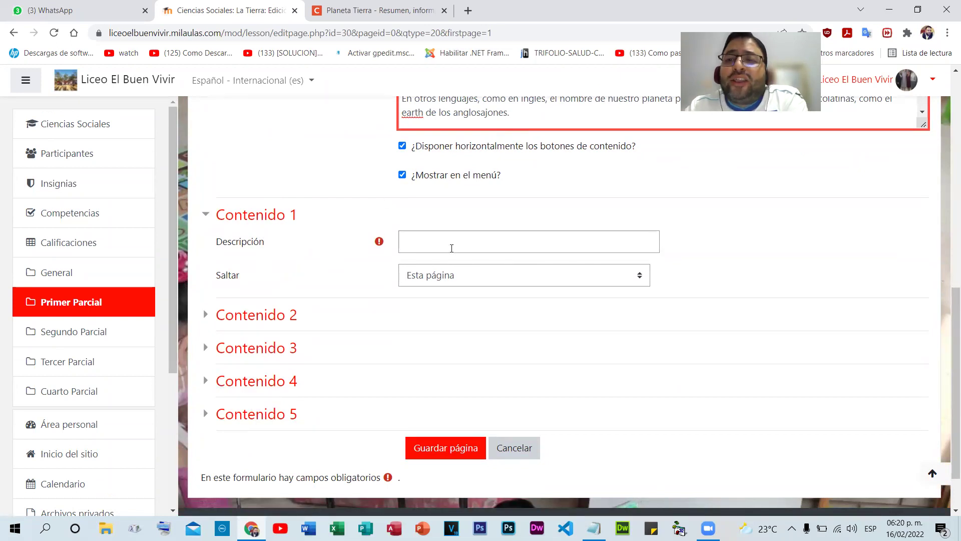
scroll(506, 248, "up", 5)
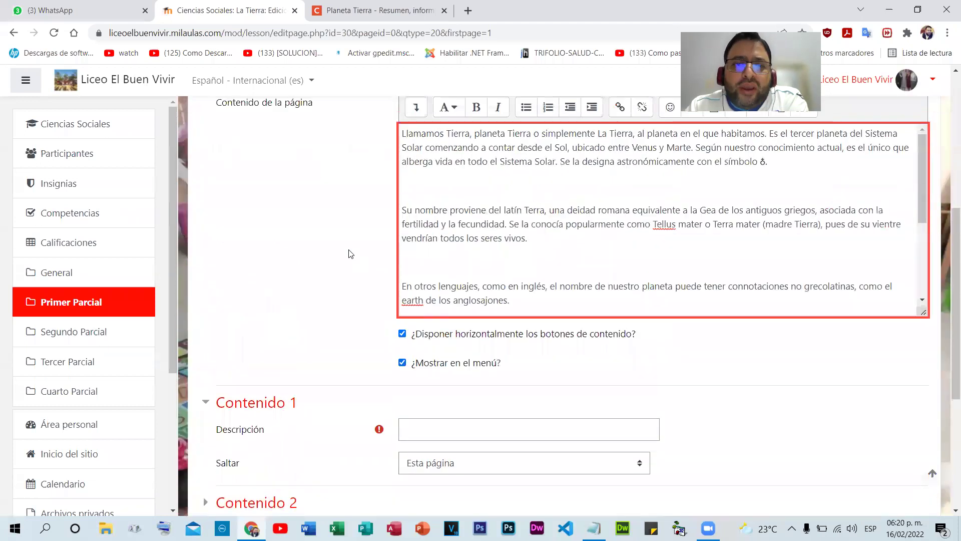
scroll(443, 303, "down", 3)
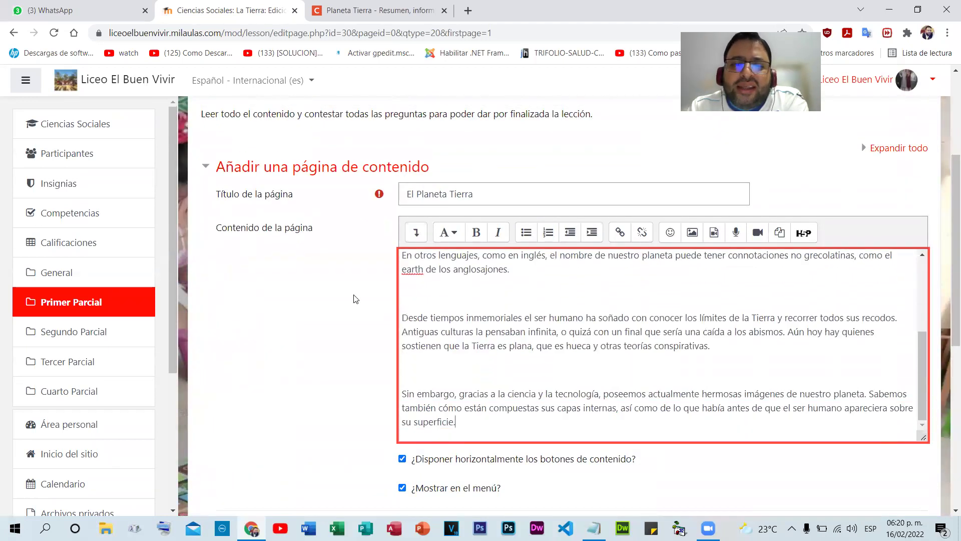
scroll(354, 299, "down", 5)
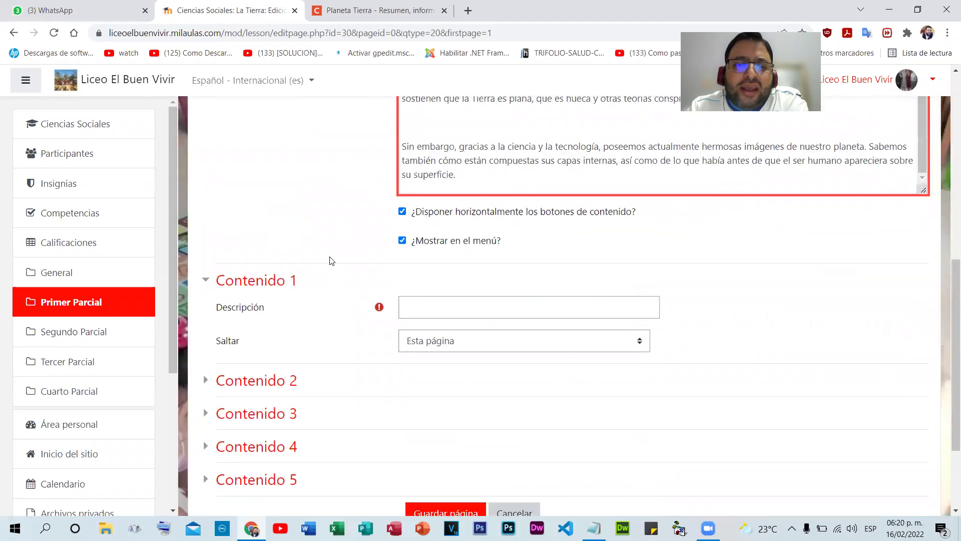
left_click(432, 311)
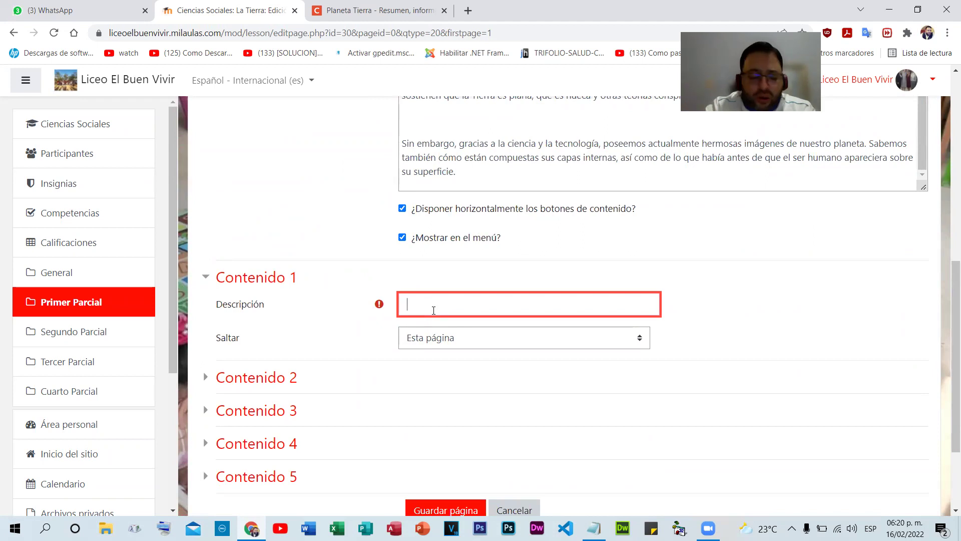
type("Siguiente")
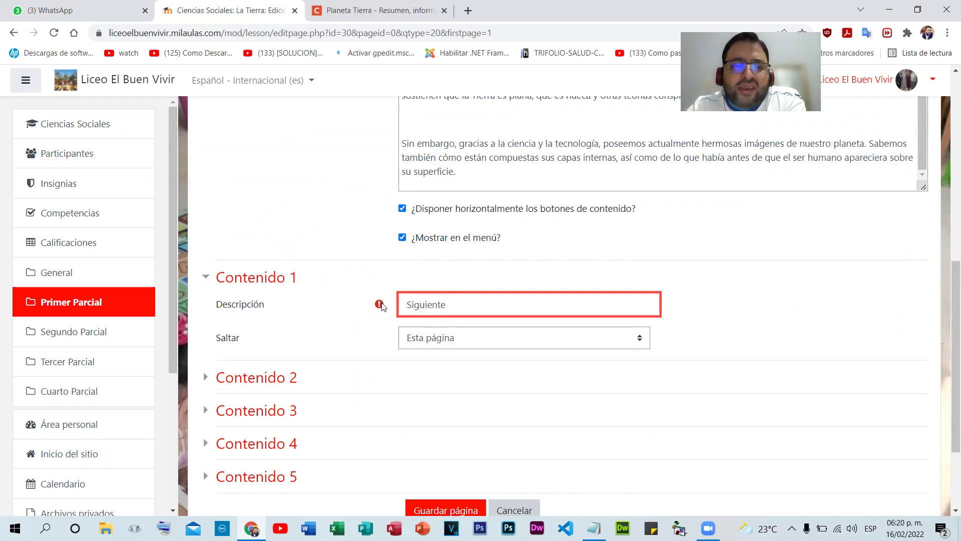
left_click(476, 336)
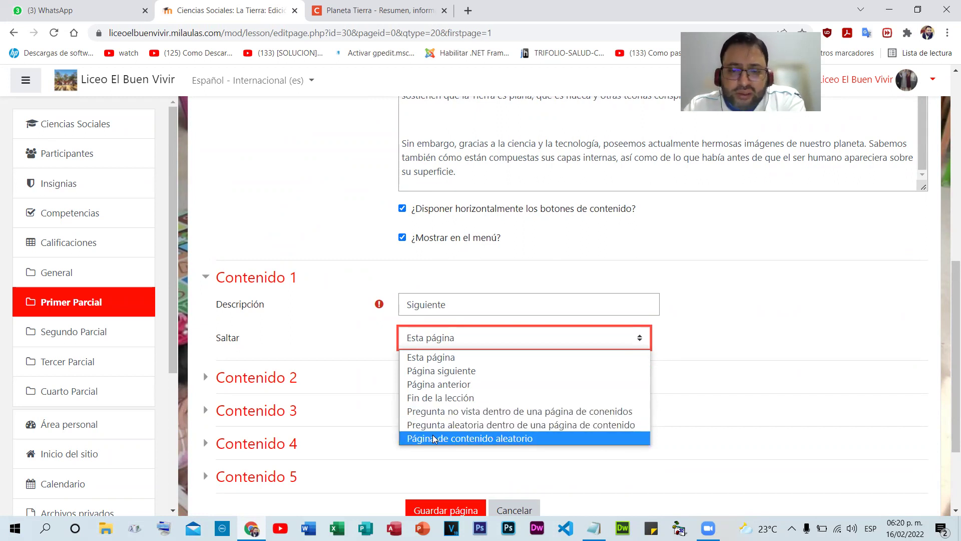
left_click(447, 371)
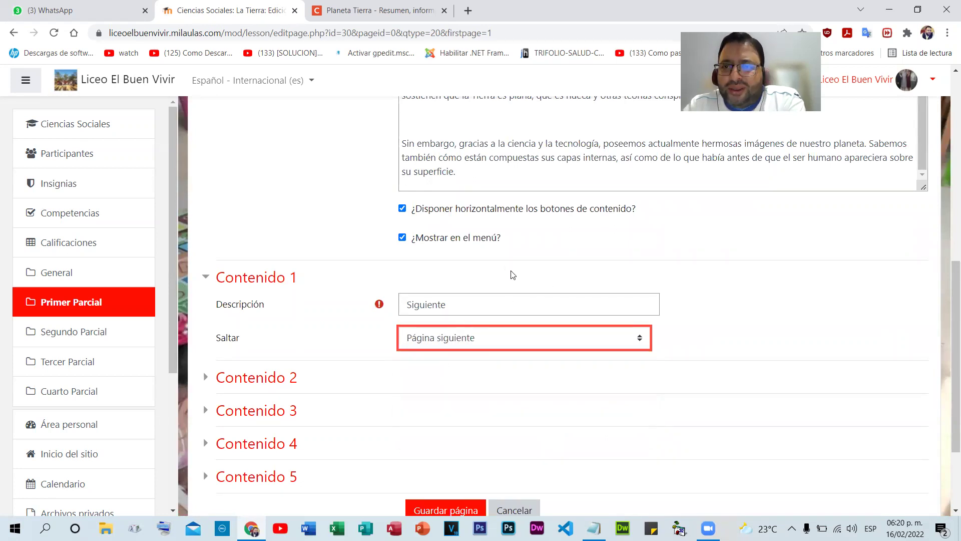
- Save the El Planeta Tierra content page
scroll(339, 242, "up", 2)
scroll(440, 272, "down", 5)
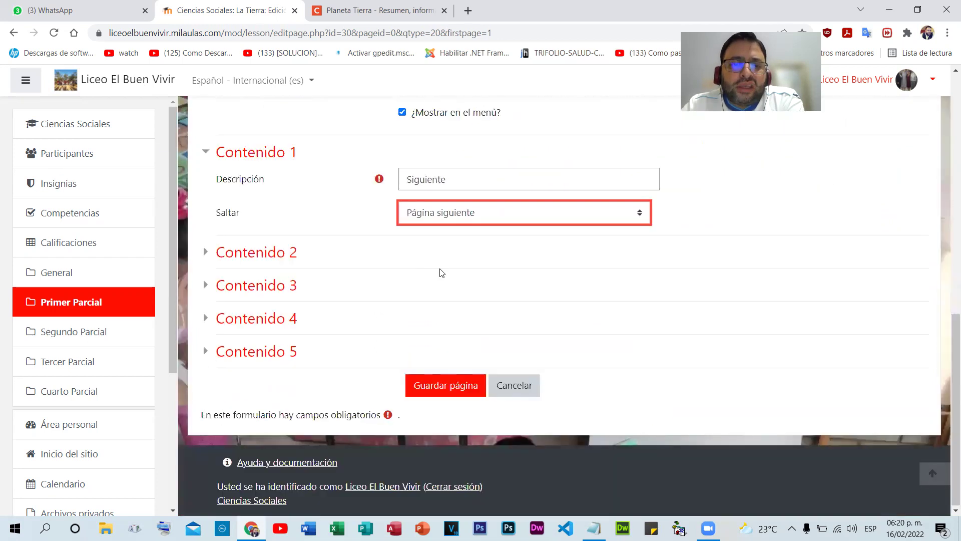
scroll(474, 371, "up", 1)
left_click(438, 448)
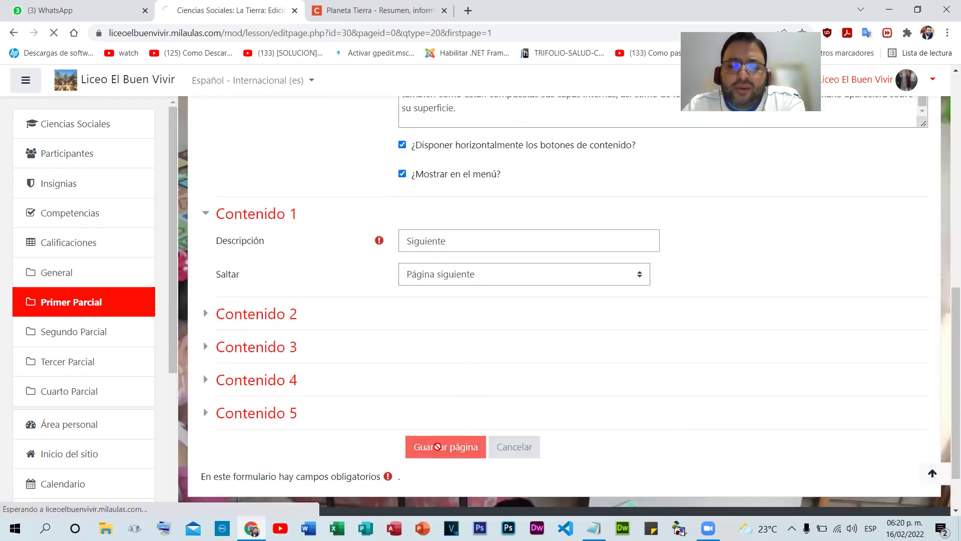
- Preview the La Tierra lesson and check the El Planeta Tierra page down to its Siguiente button
scroll(674, 236, "down", 3)
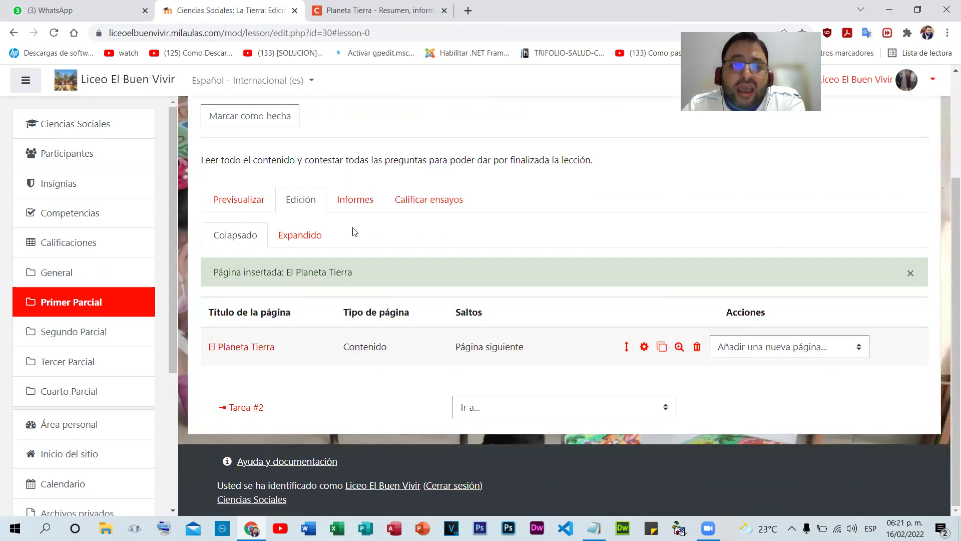
left_click(242, 200)
scroll(600, 178, "down", 4)
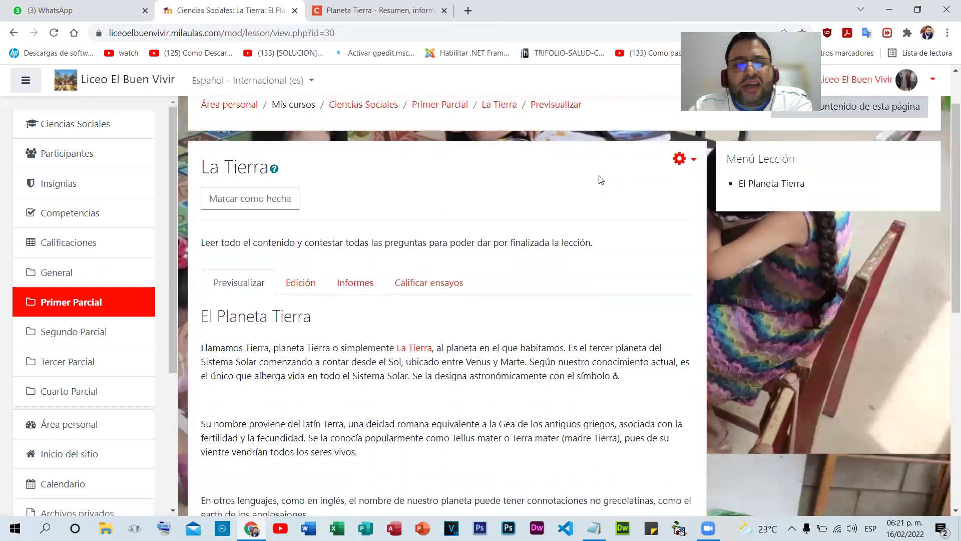
scroll(590, 186, "down", 1)
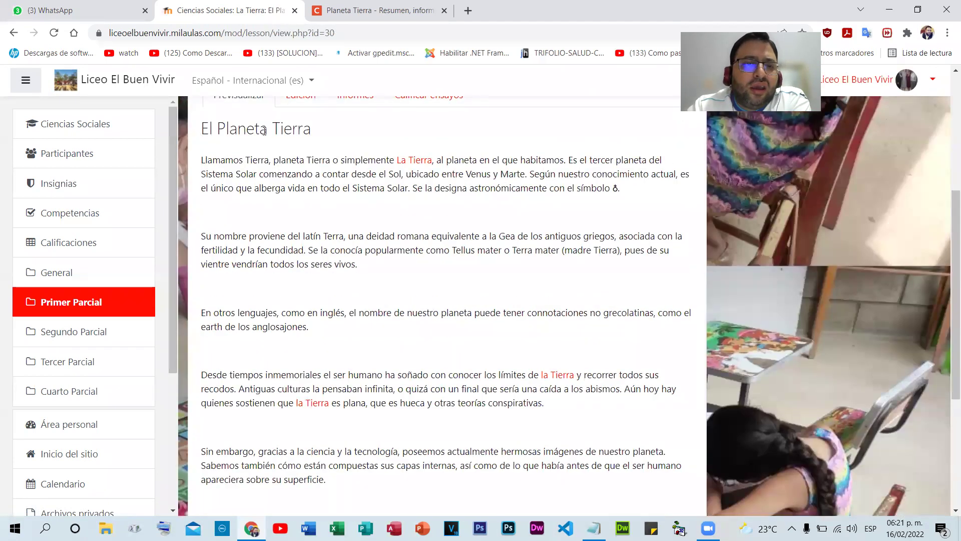
scroll(330, 200, "down", 4)
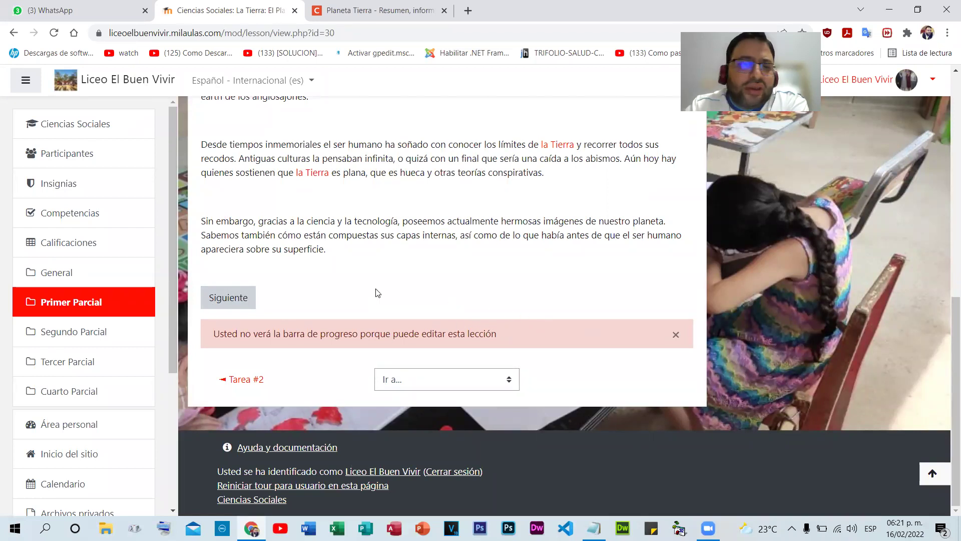
- Test the Siguiente button of the previewed El Planeta Tierra page, and return to that page
scroll(378, 274, "up", 4)
scroll(379, 274, "down", 4)
left_click(245, 299)
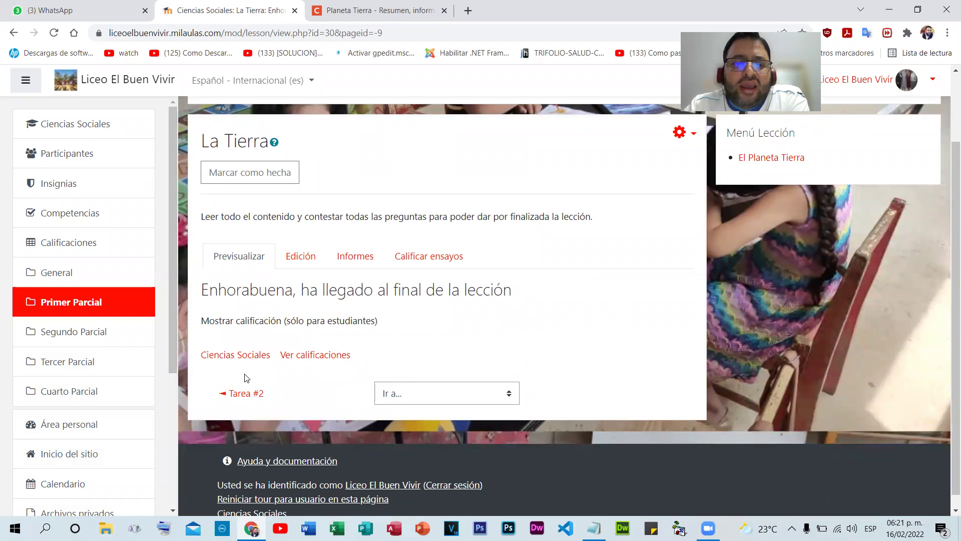
left_click(13, 37)
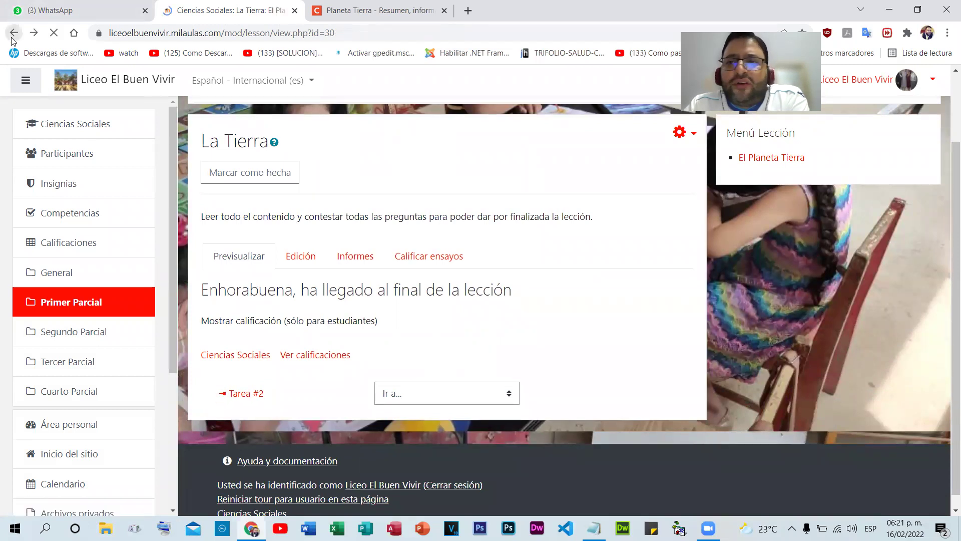
scroll(656, 403, "down", 10)
scroll(574, 385, "up", 9)
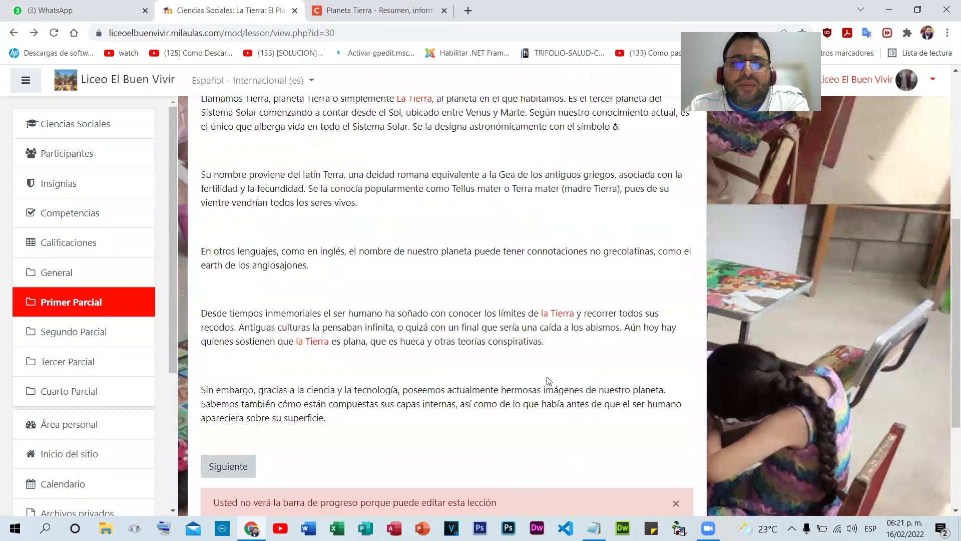
scroll(370, 246, "down", 2)
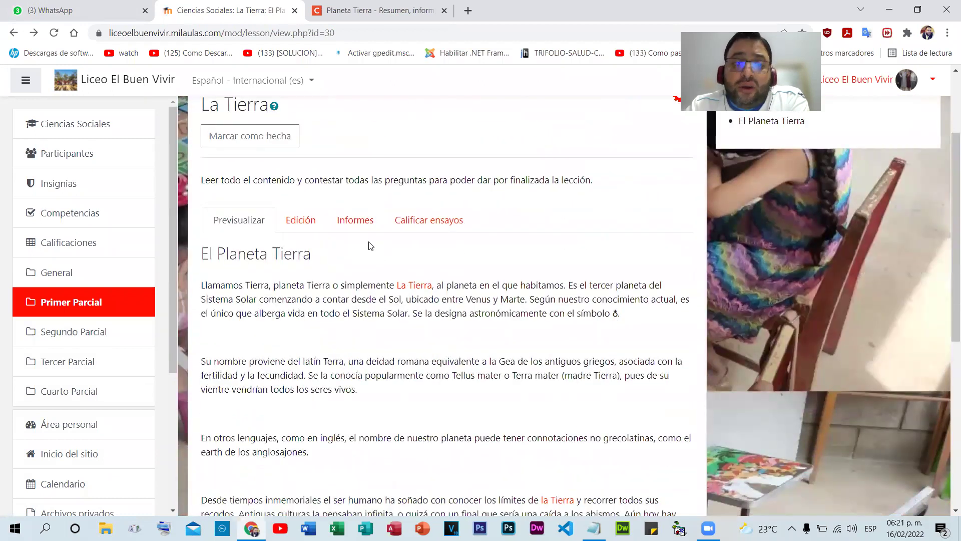
- Start a new content page after El Planeta Tierra in the La Tierra lesson
left_click(300, 220)
scroll(571, 300, "down", 2)
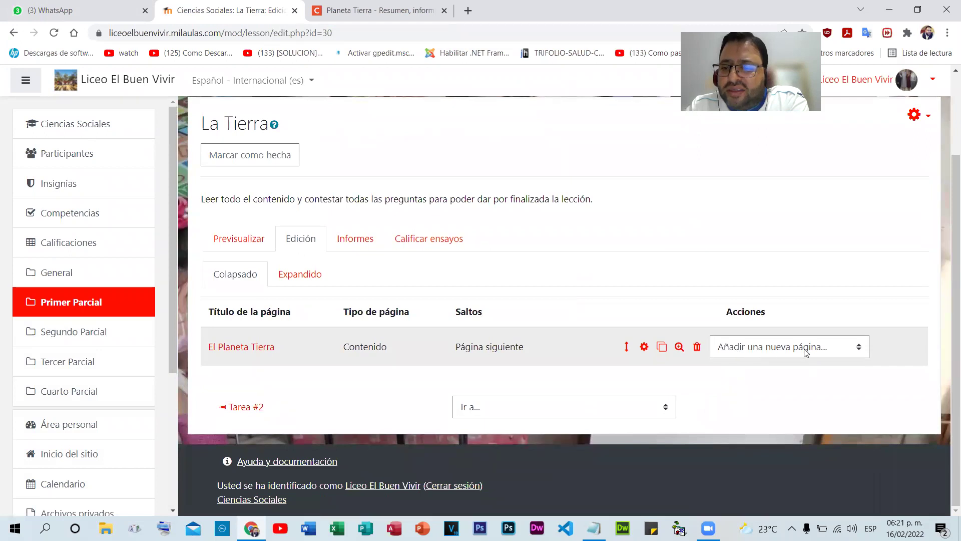
left_click(825, 352)
left_click(813, 379)
- Copy the heading "Origen y formación del planeta Tierra" from the concepto.de article into the new page's Título de la página
left_click(408, 6)
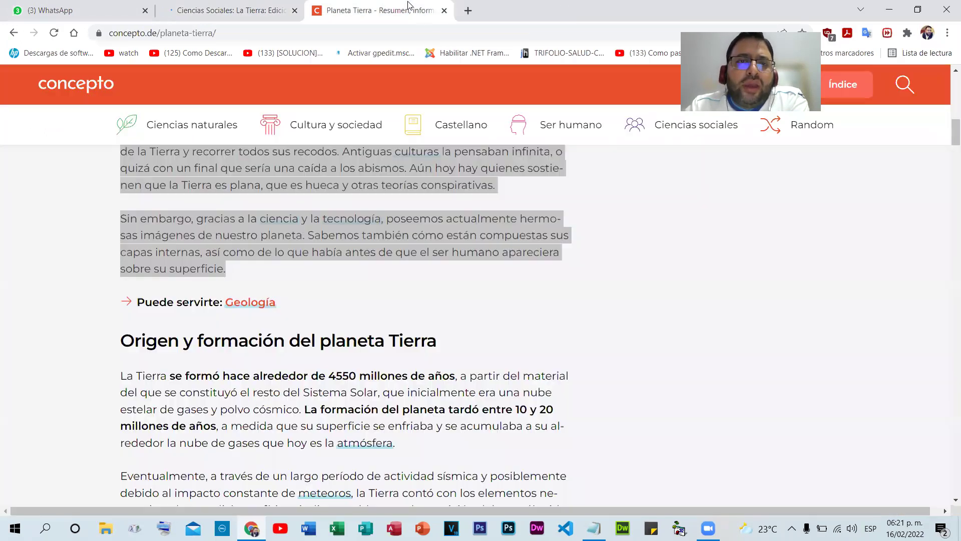
scroll(472, 328, "down", 3)
left_click_drag(122, 158, 440, 159)
key("ctrl+c")
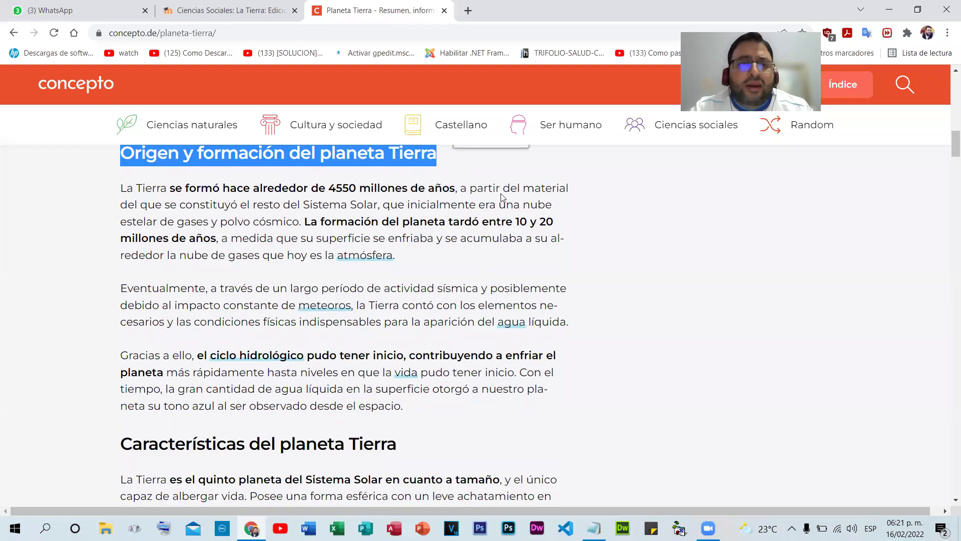
left_click(196, 10)
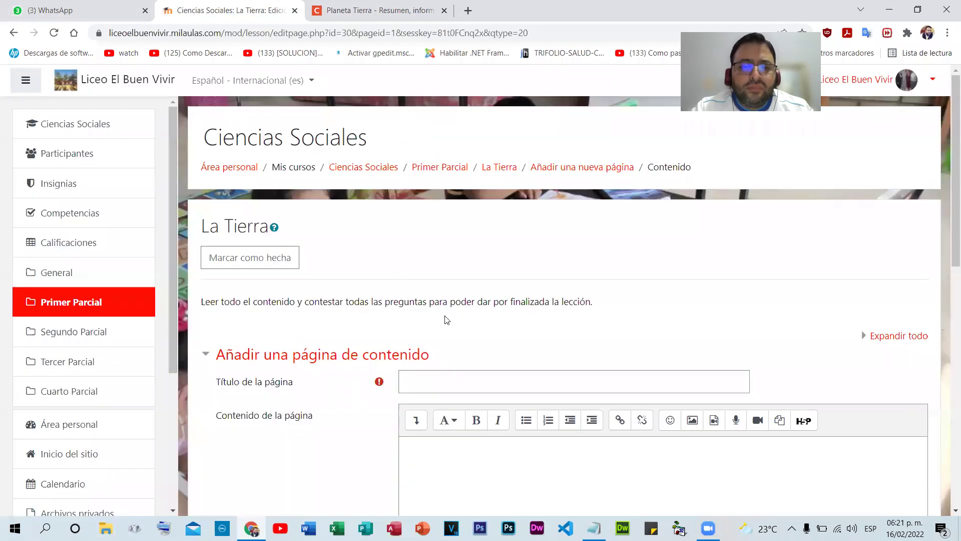
left_click(451, 376)
key("ctrl+v")
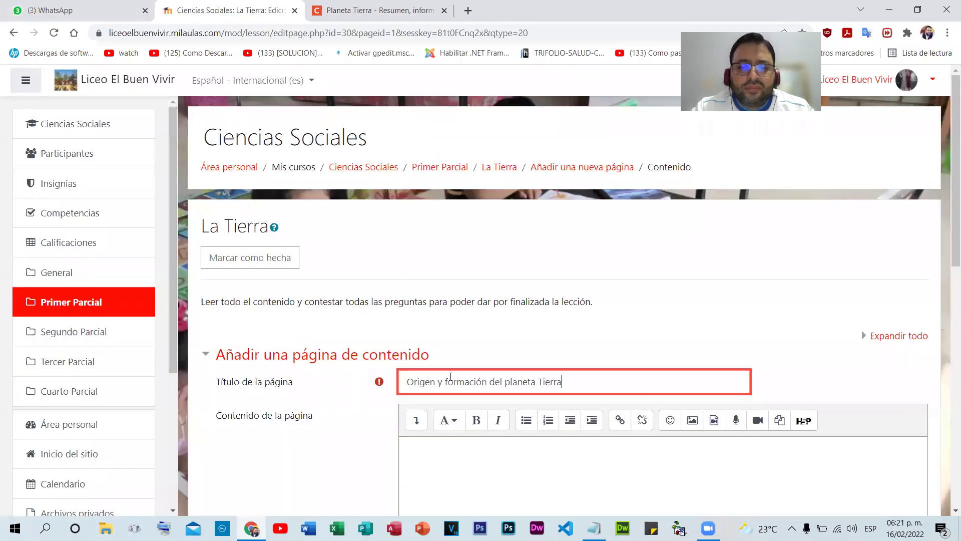
- Copy the three paragraphs under the article's Origen y formación heading and paste them without formatting into Contenido de la página
left_click(329, 6)
left_click_drag(122, 190, 507, 403)
key("ctrl+c")
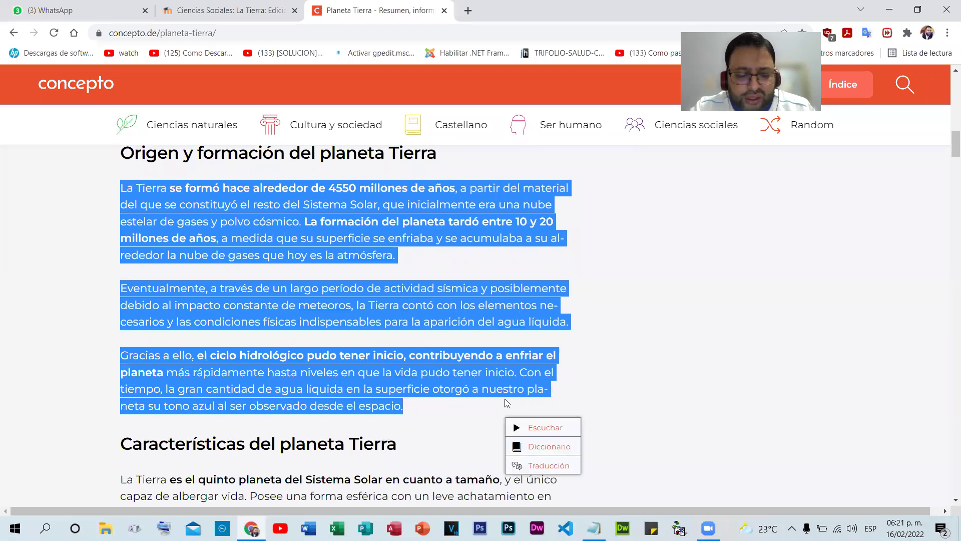
key("ctrl+Page_Up")
scroll(506, 239, "down", 5)
left_click(478, 233)
right_click(478, 233)
left_click(563, 339)
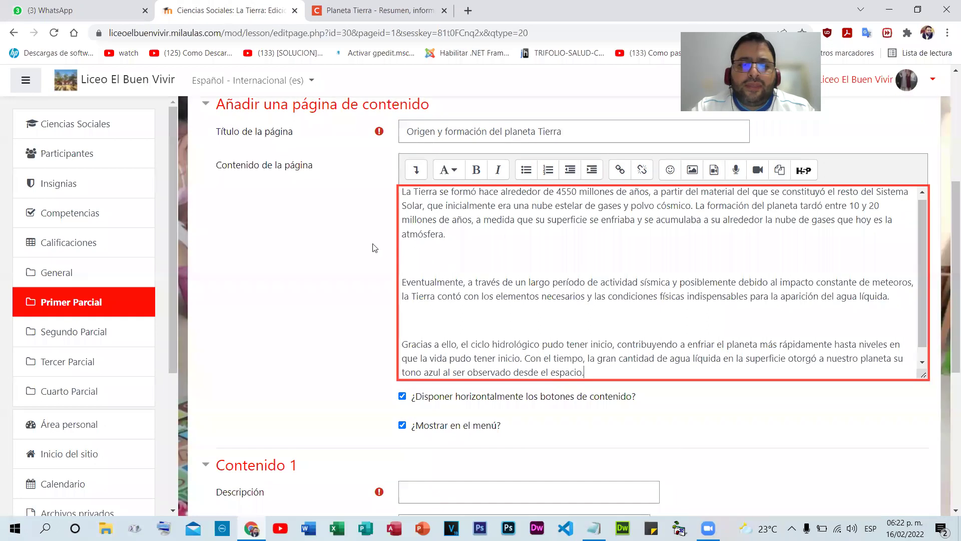
- Set the Contenido 1 description of the new page to "El Planeta Tierra"
scroll(331, 243, "down", 1)
scroll(331, 243, "down", 3)
left_click(476, 301)
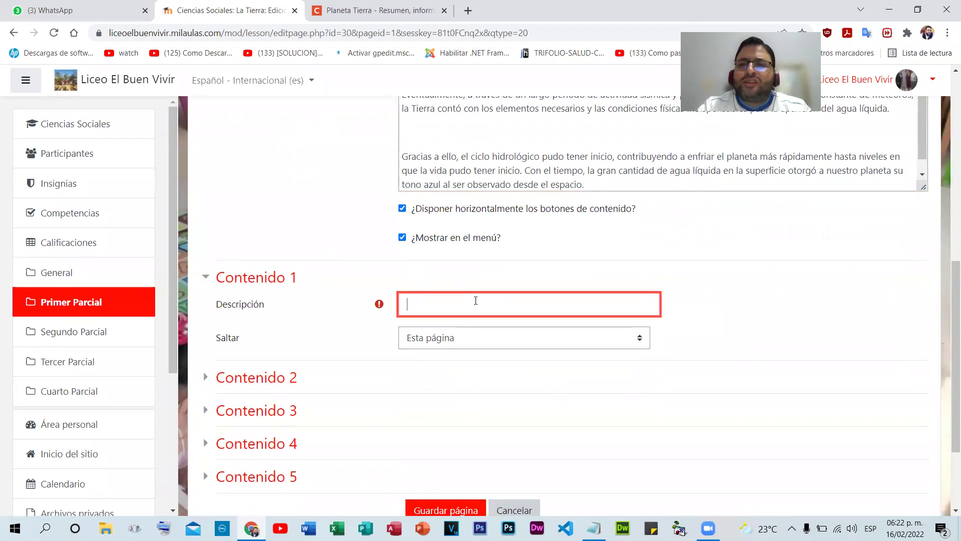
scroll(351, 250, "up", 9)
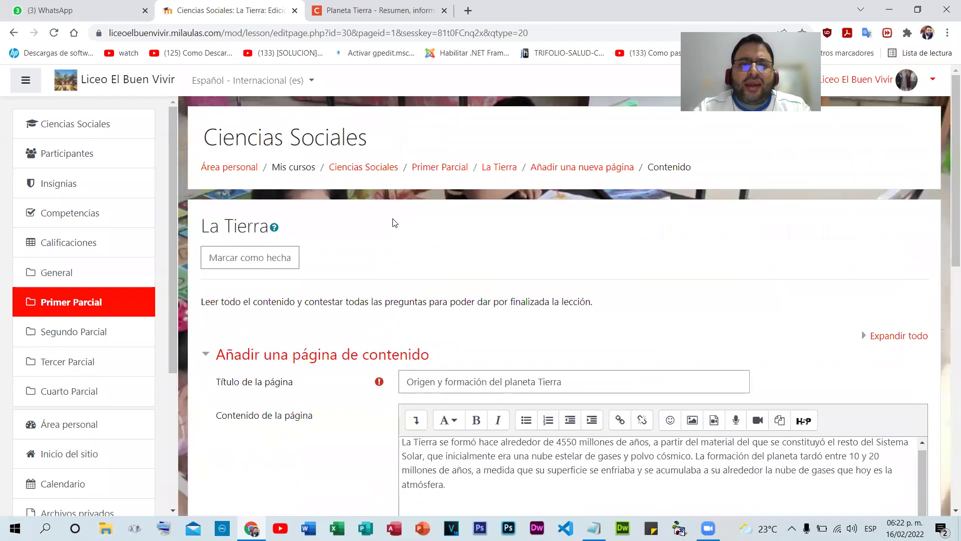
scroll(387, 245, "down", 3)
scroll(409, 286, "down", 5)
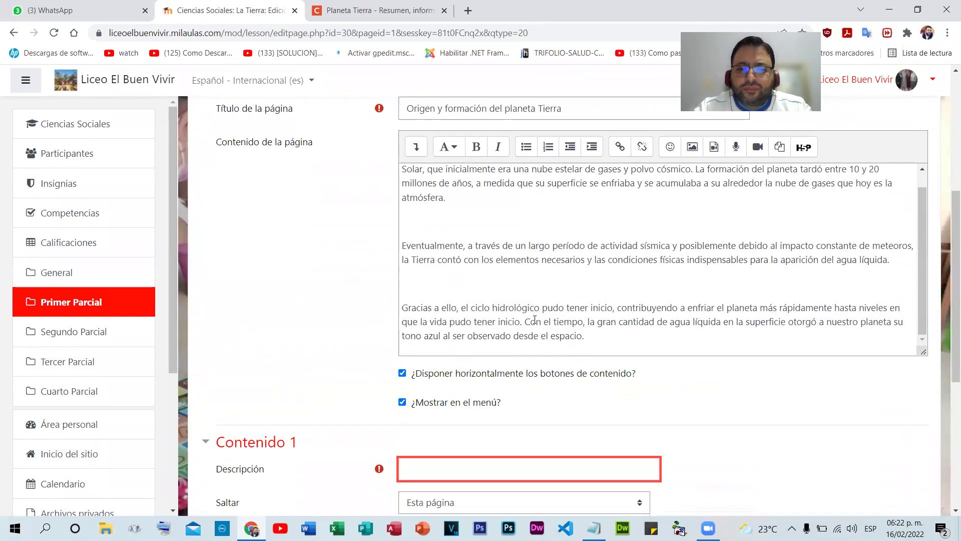
left_click(440, 4)
scroll(414, 188, "up", 11)
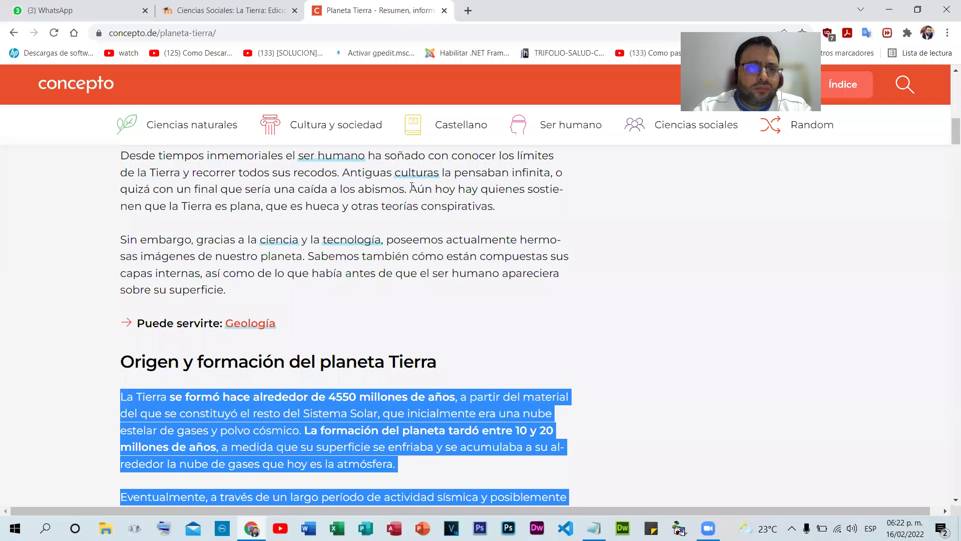
scroll(414, 188, "down", 1)
left_click(196, 10)
scroll(468, 261, "down", 4)
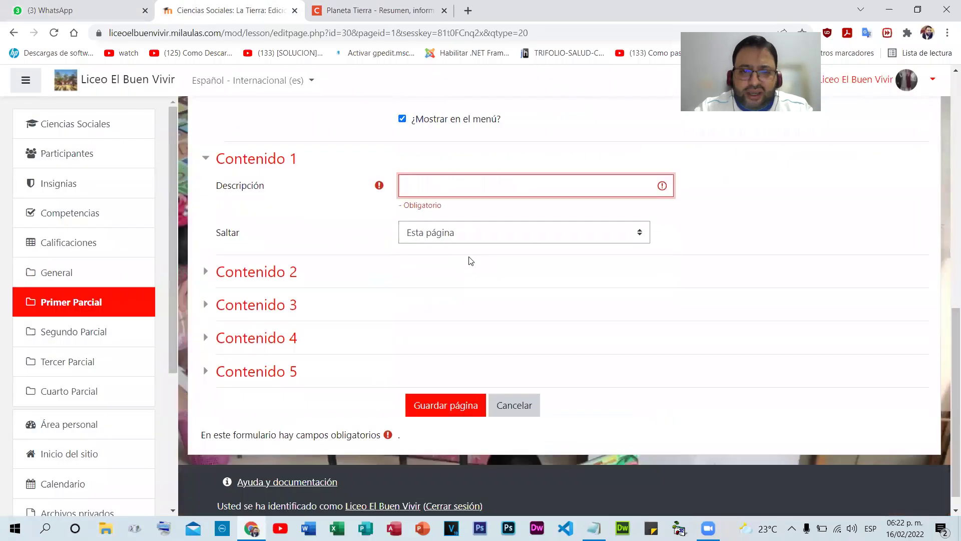
type("l PL")
type("lanet")
type("a Tierra")
- Set the Contenido 1 Saltar option to El Planeta Tierra and save the Origen y formación del planeta Tierra page
left_click(464, 231)
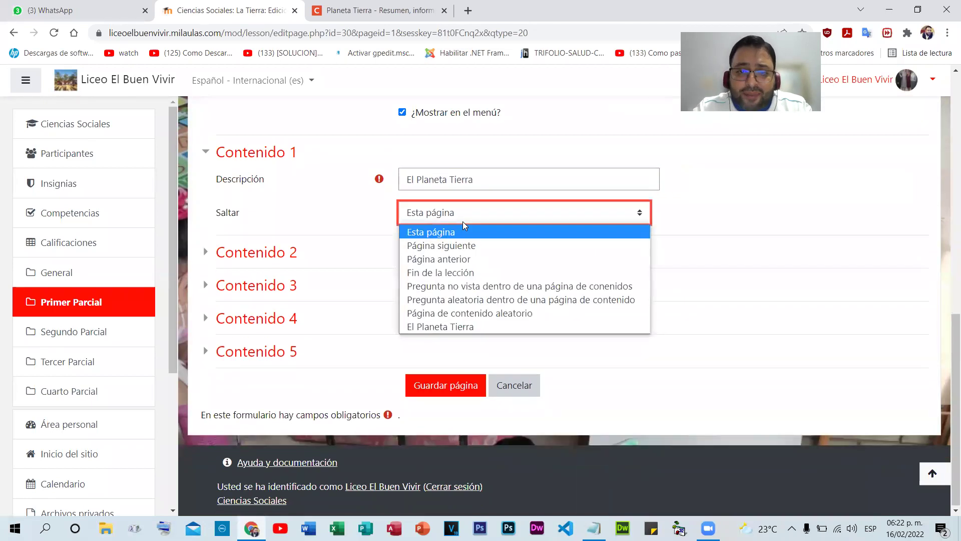
left_click(432, 328)
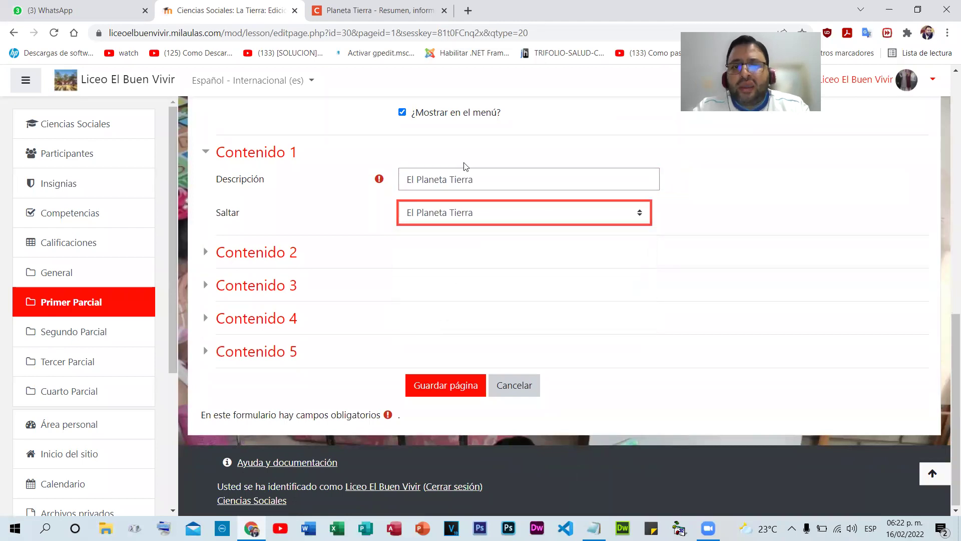
left_click_drag(478, 180, 395, 192)
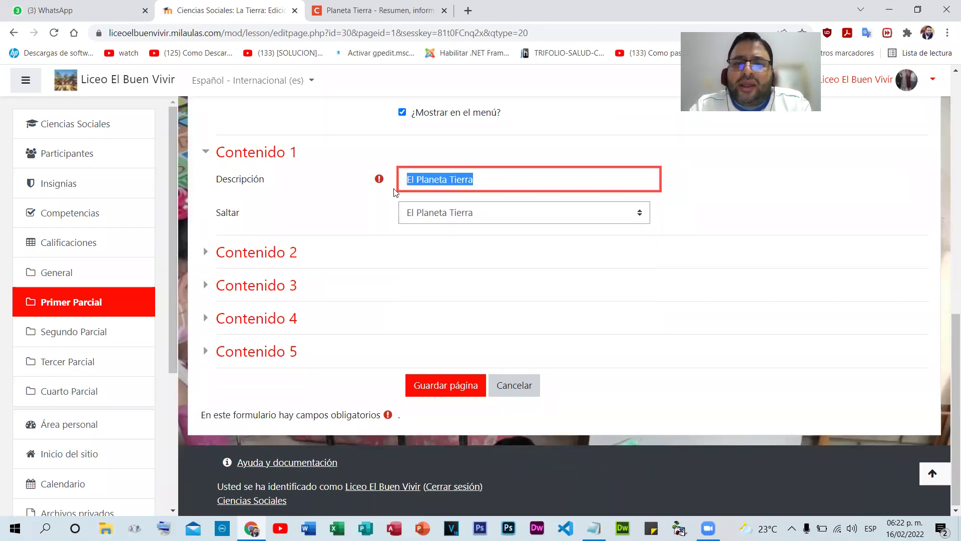
left_click(421, 215)
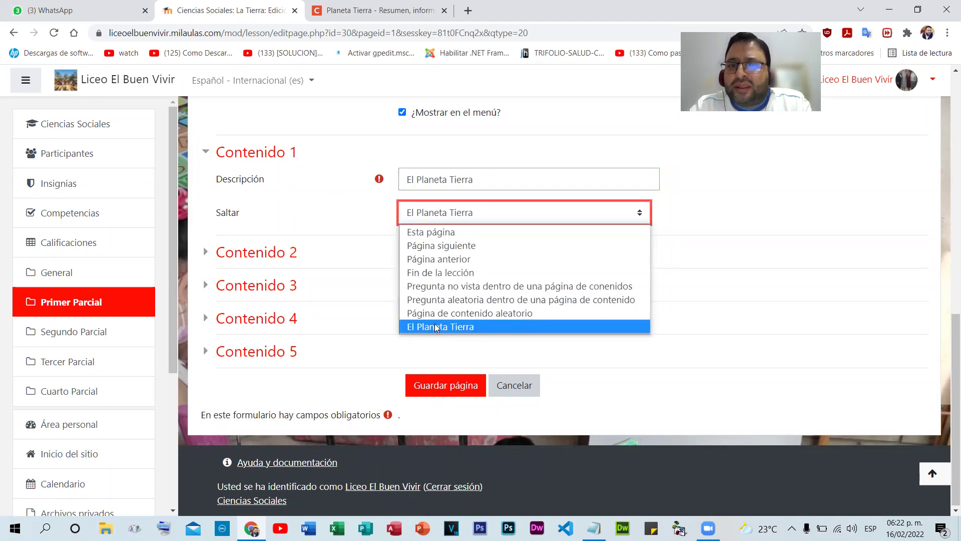
left_click(435, 326)
left_click(425, 390)
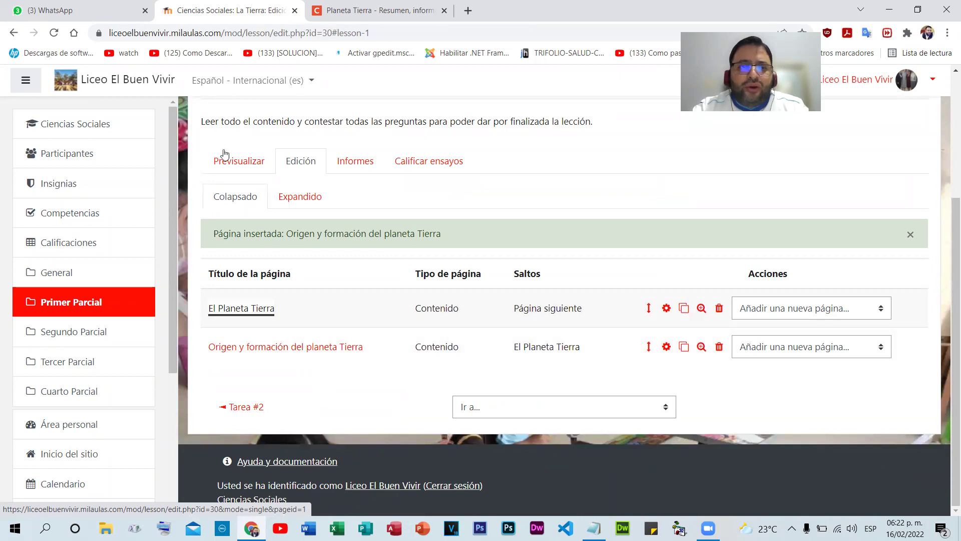
- Preview the lesson and advance from El Planeta Tierra to the following page with its Siguiente button
left_click(237, 158)
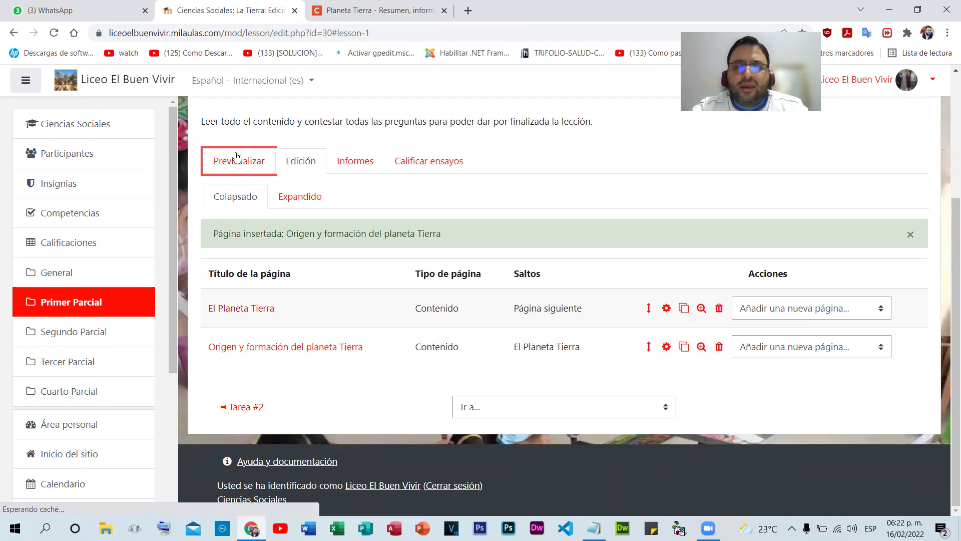
scroll(438, 201, "down", 4)
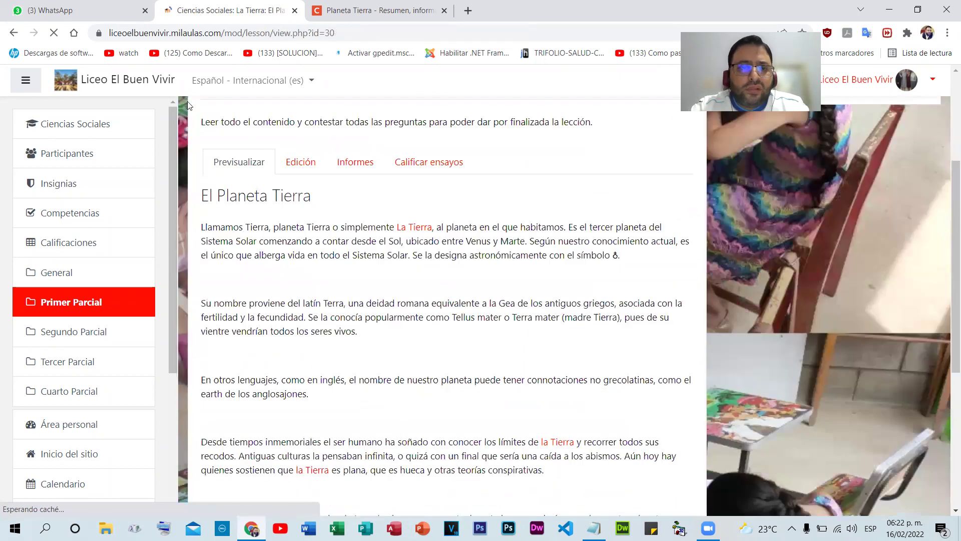
scroll(305, 210, "down", 4)
scroll(303, 237, "down", 5)
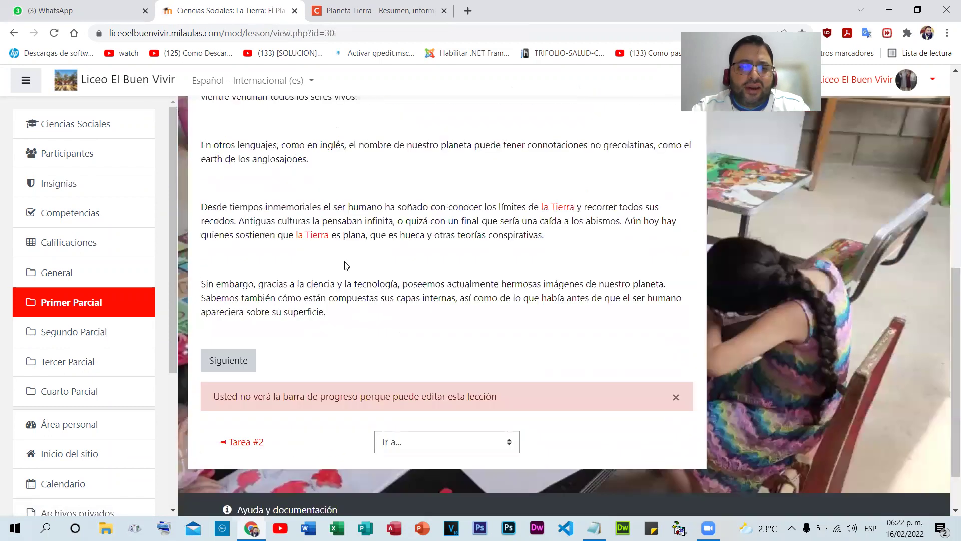
left_click(249, 301)
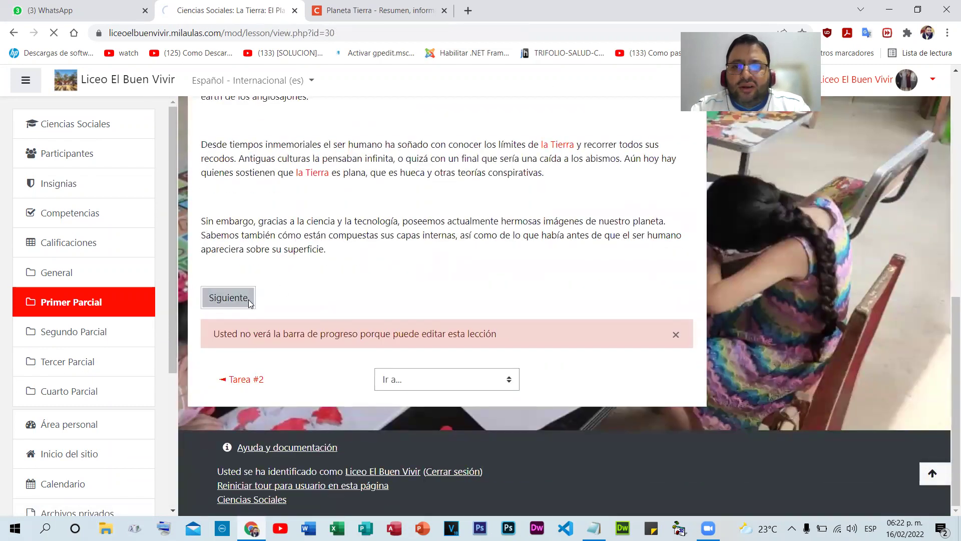
- Check the previewed Origen y formación del planeta Tierra page and test its El Planeta Tierra button
scroll(429, 259, "down", 4)
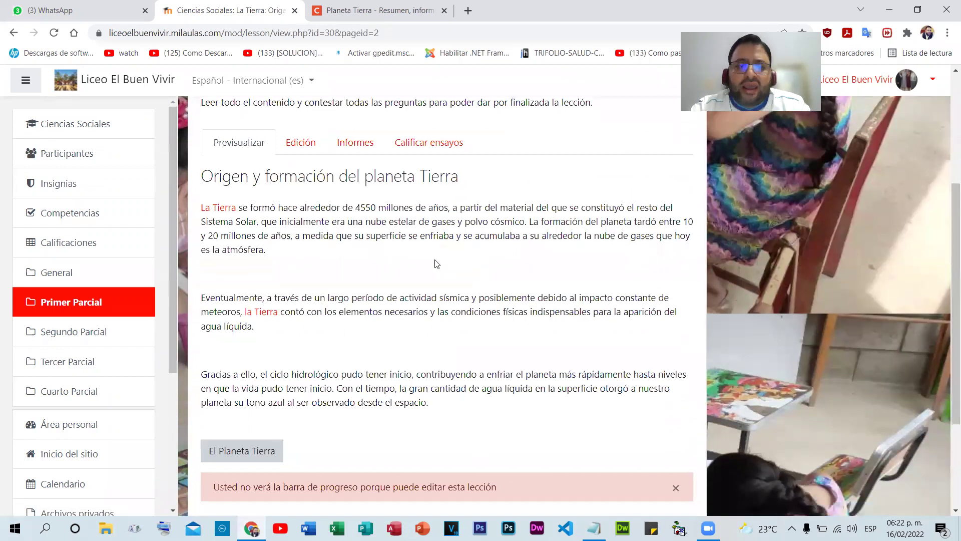
scroll(300, 260, "down", 3)
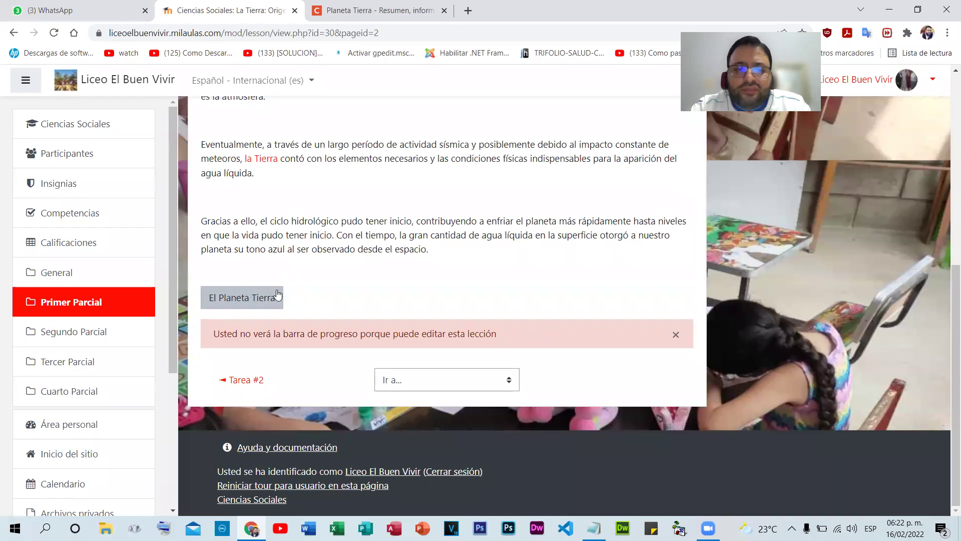
left_click(243, 302)
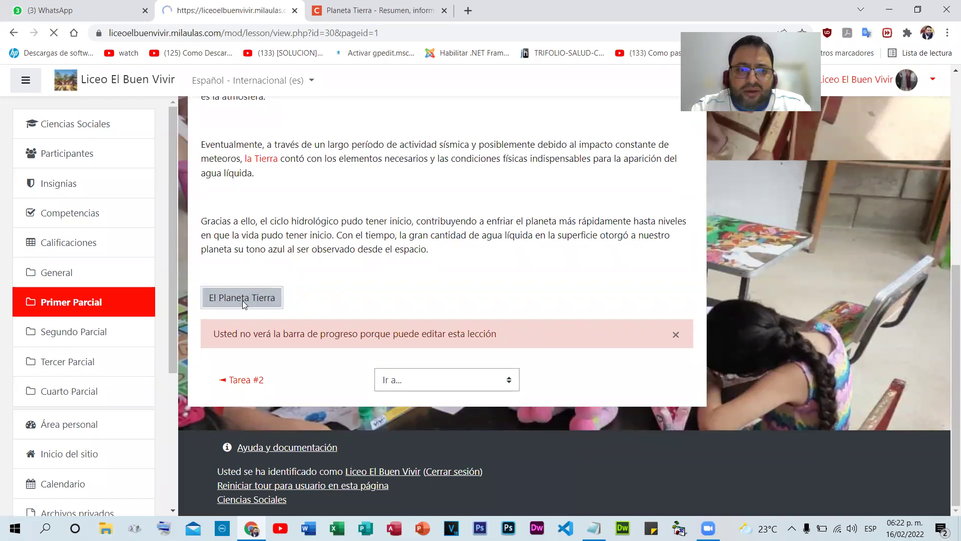
scroll(266, 300, "down", 2)
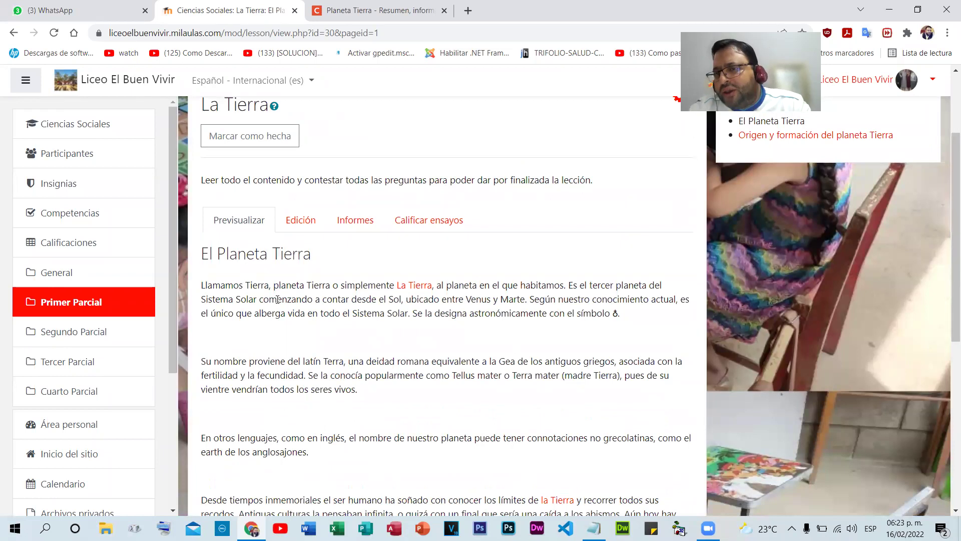
scroll(291, 307, "up", 2)
scroll(291, 308, "down", 2)
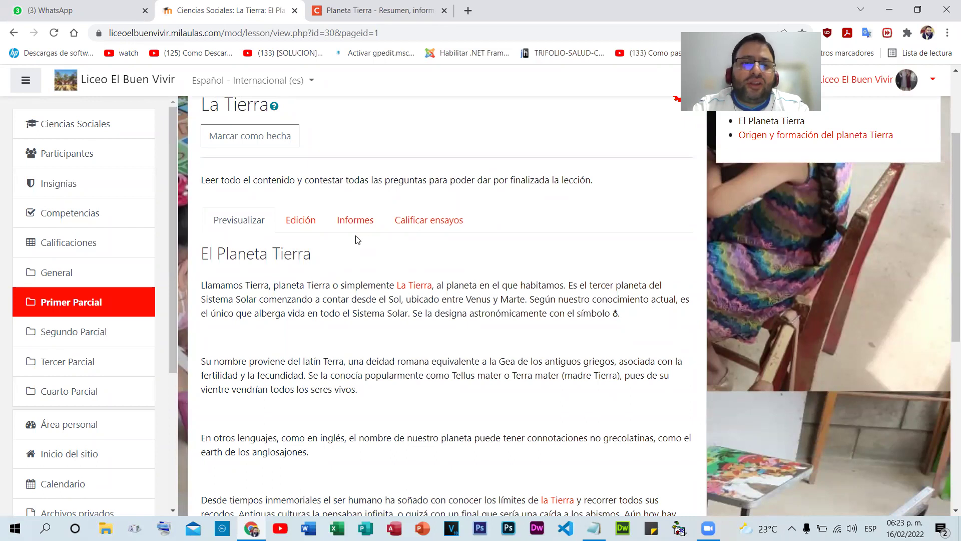
scroll(345, 241, "down", 2)
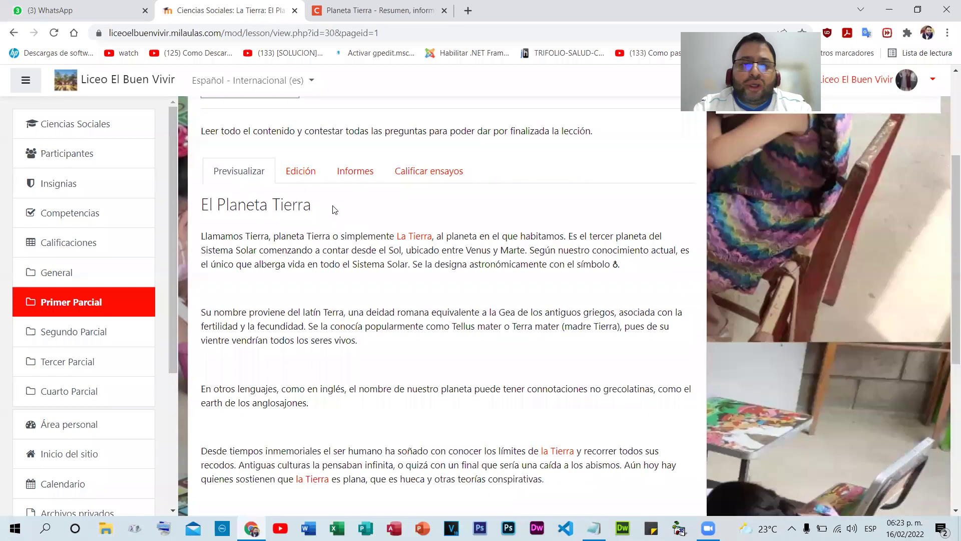
- Open the El Planeta Tierra page of the lesson for editing and go to its Contenido 1 section
left_click(301, 159)
scroll(328, 283, "down", 3)
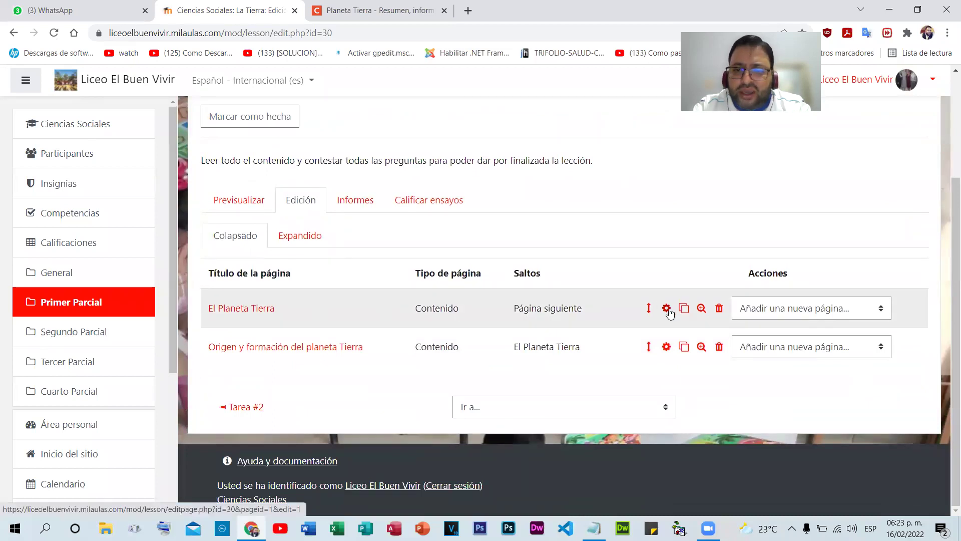
left_click(666, 309)
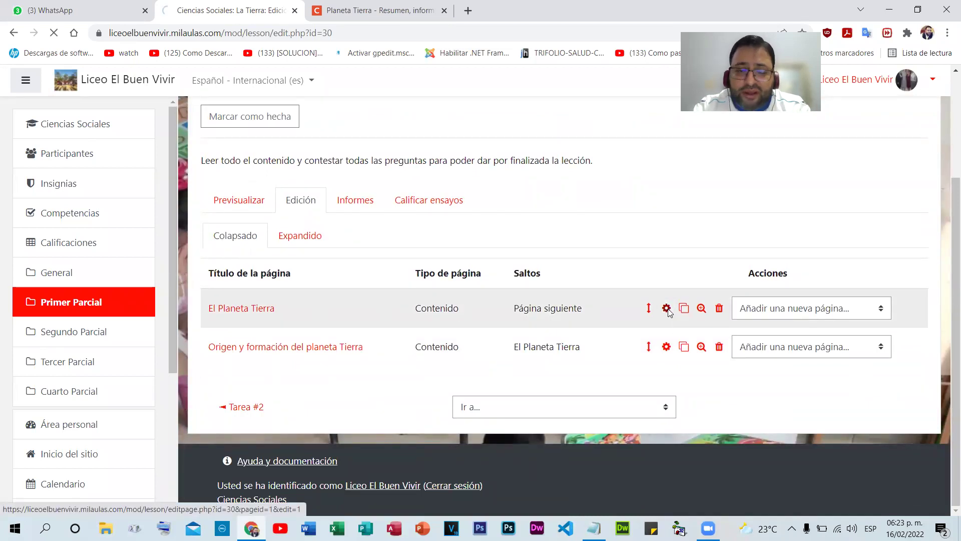
scroll(336, 286, "down", 10)
scroll(371, 279, "up", 2)
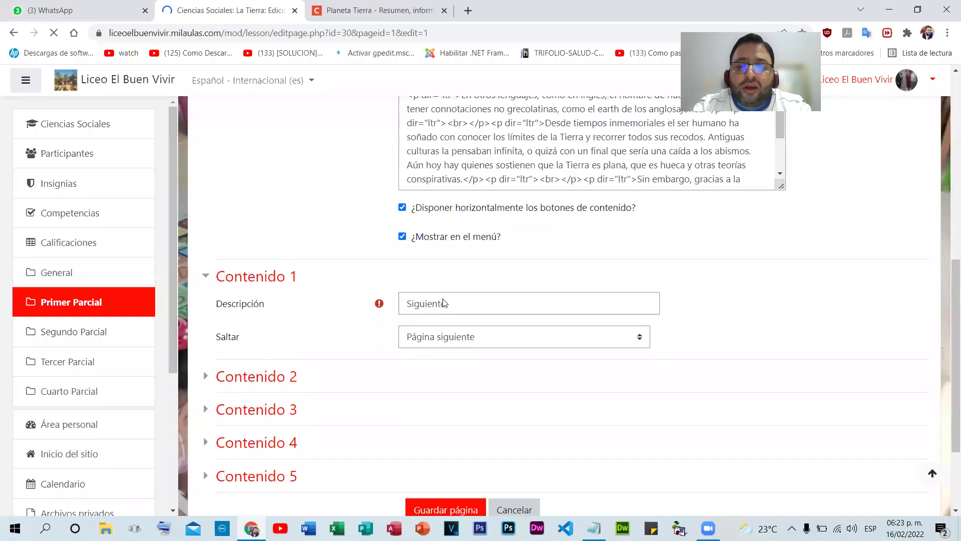
- Replace the Contenido 1 description with the heading "Origen y formación del planeta Tierra" copied from the web article
double_click(455, 303)
key("ctrl+Tab")
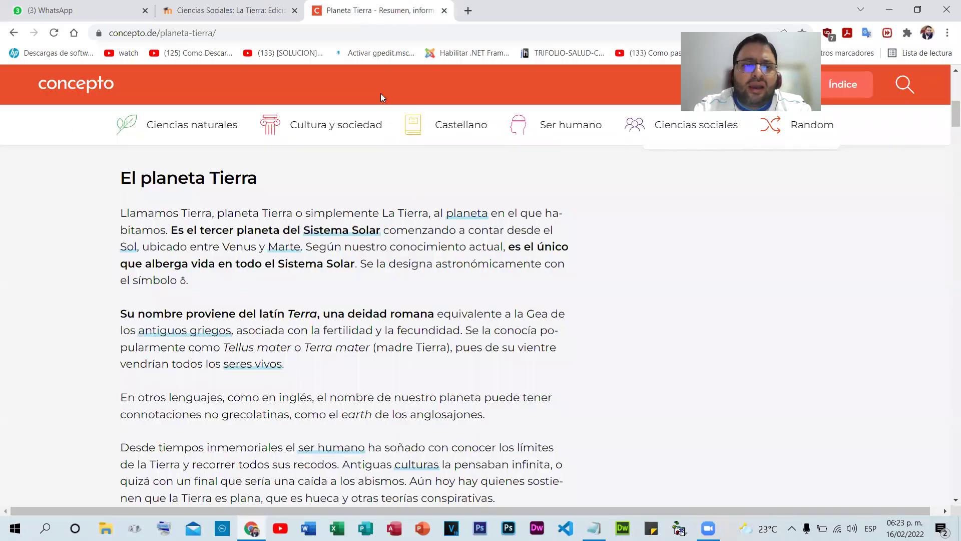
scroll(420, 285, "down", 9)
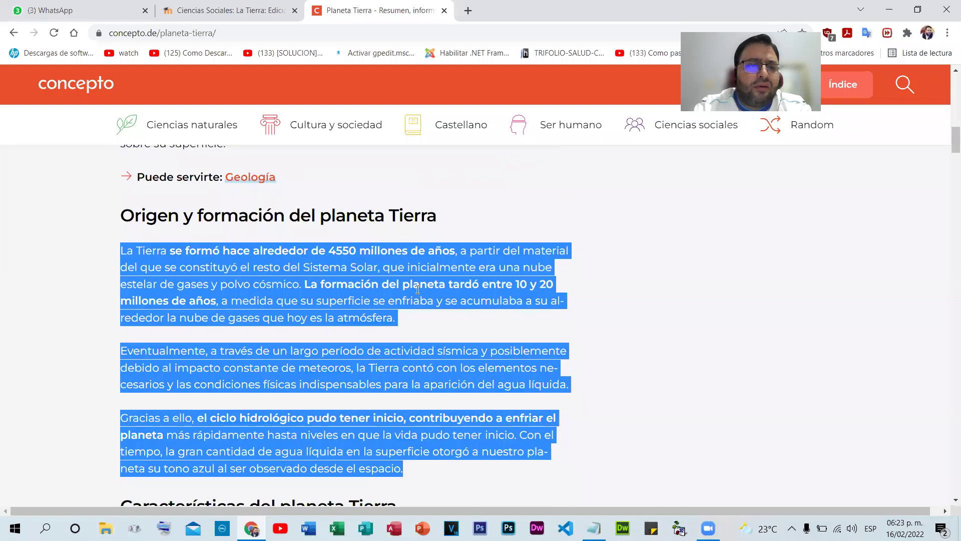
left_click_drag(454, 220, 125, 231)
key("ctrl+c")
left_click(198, 7)
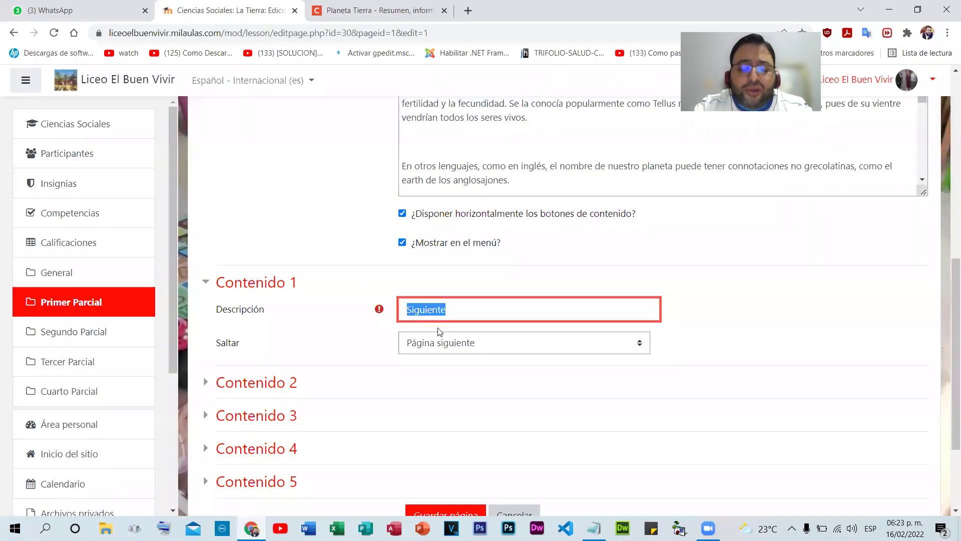
key("ctrl+v")
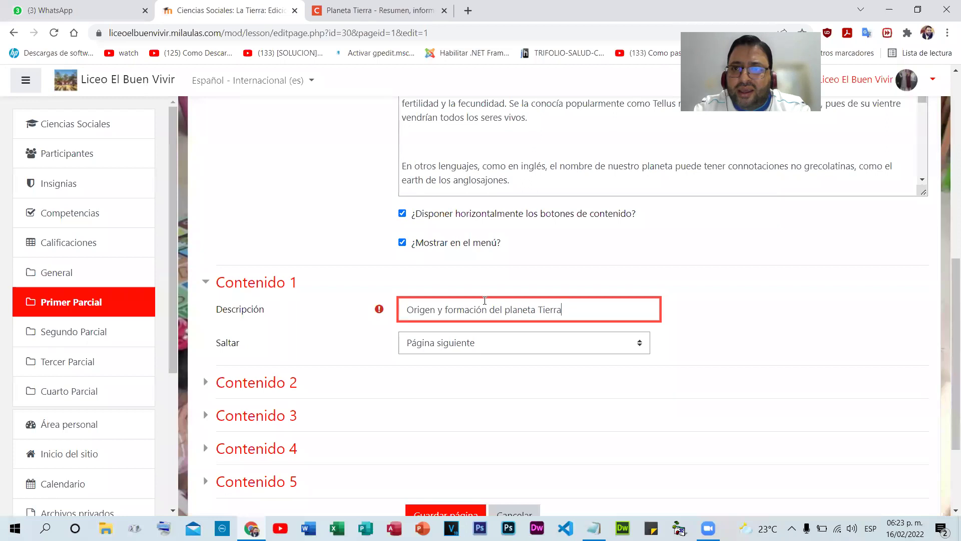
- Set the Contenido 1 Saltar option to Origen y formación del planeta Tierra and save the El Planeta Tierra page
scroll(289, 282, "down", 3)
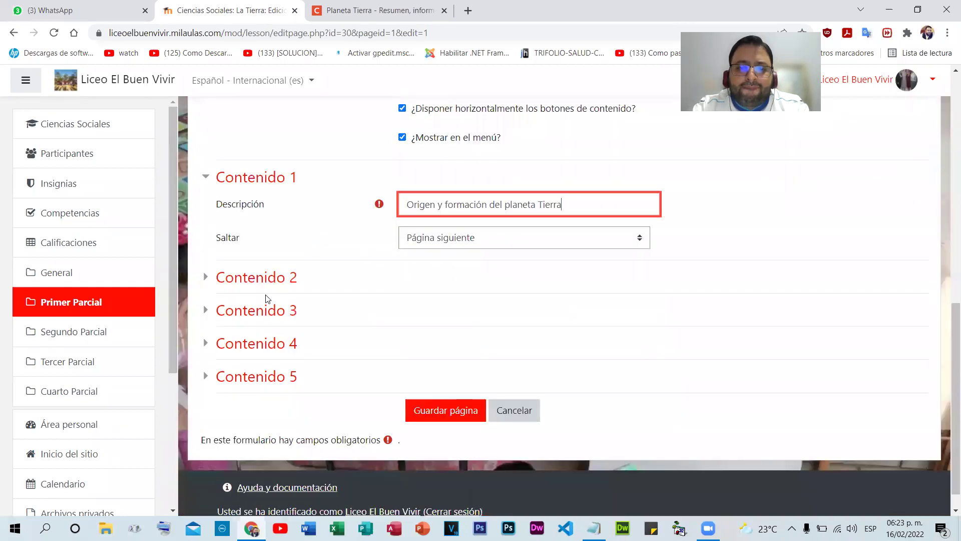
left_click(468, 217)
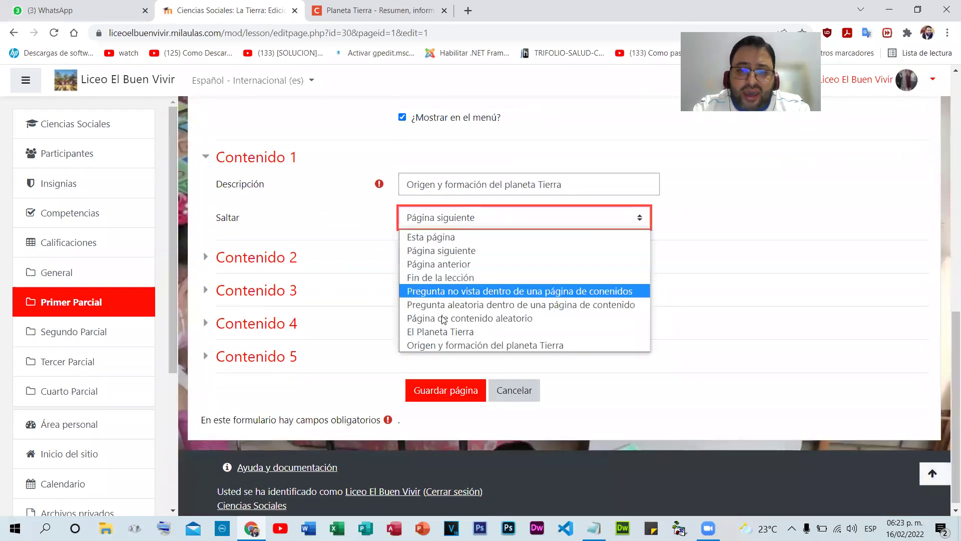
left_click(450, 345)
left_click(449, 392)
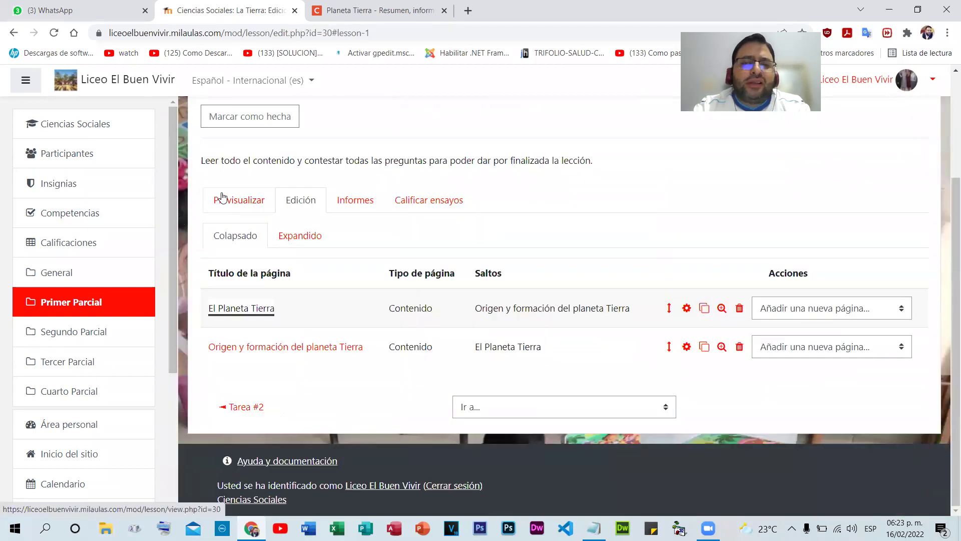
- Preview the lesson from its first page and test the Origen y formación del planeta Tierra button
left_click(221, 196)
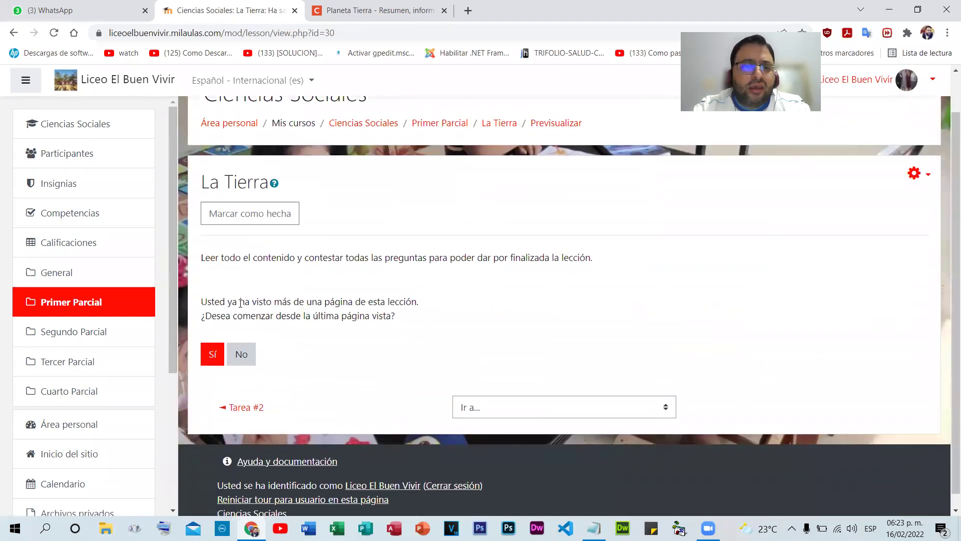
left_click(241, 355)
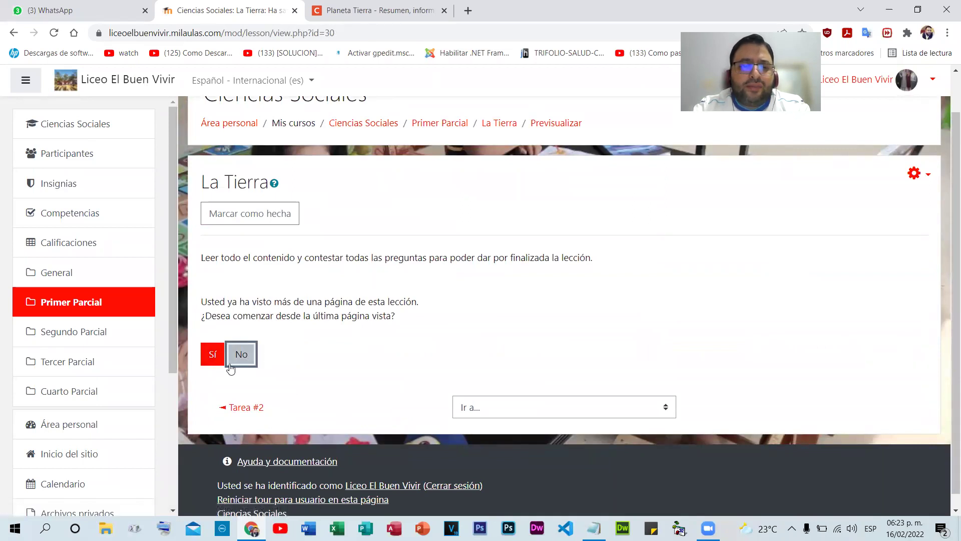
left_click(239, 355)
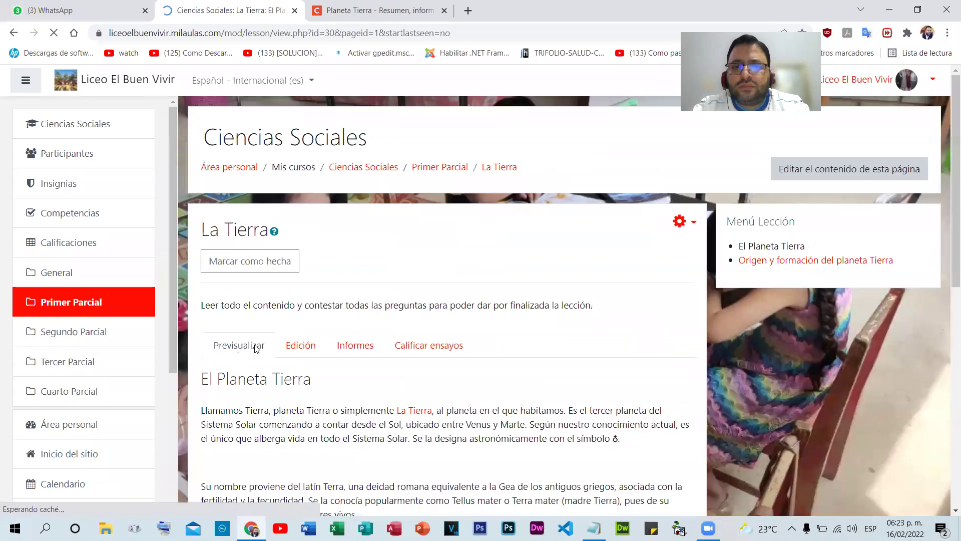
scroll(372, 311, "down", 9)
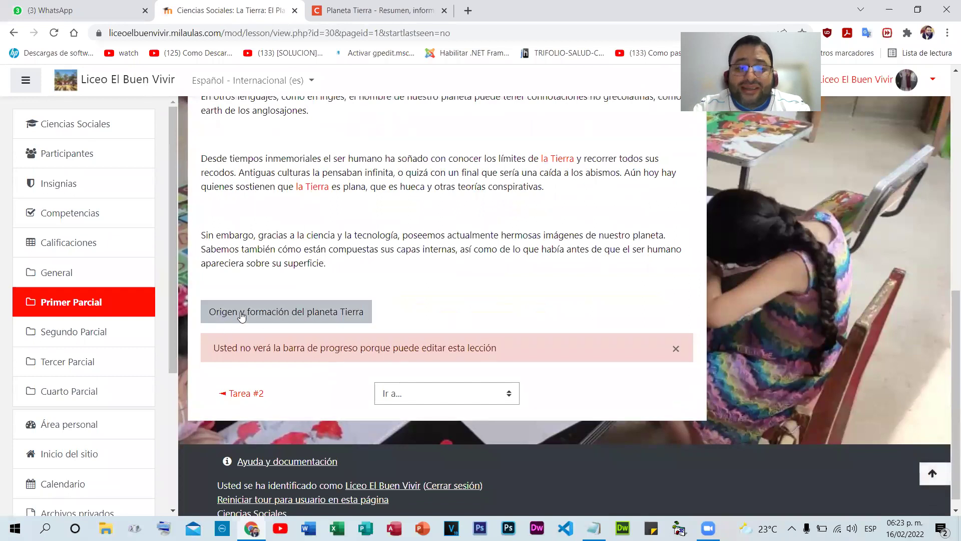
left_click(359, 313)
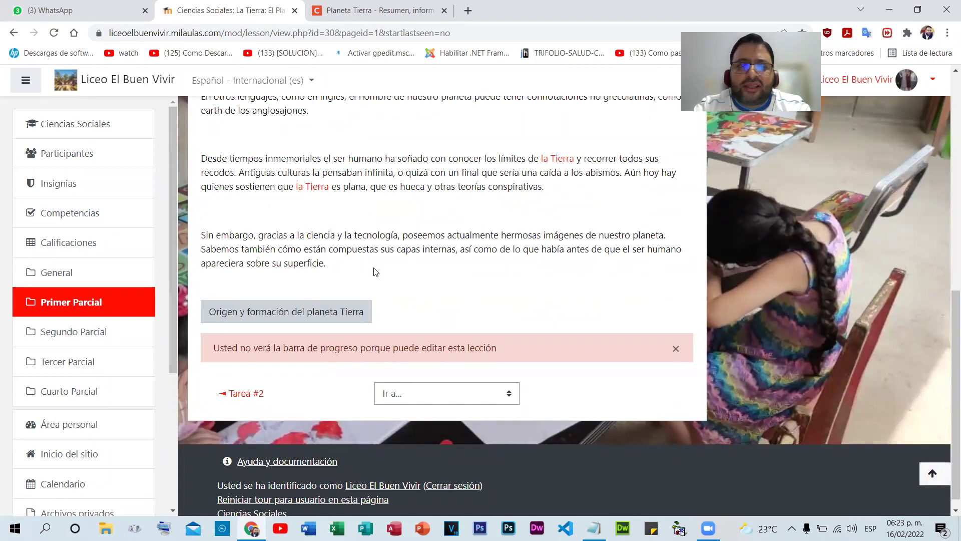
scroll(297, 286, "down", 10)
left_click(248, 296)
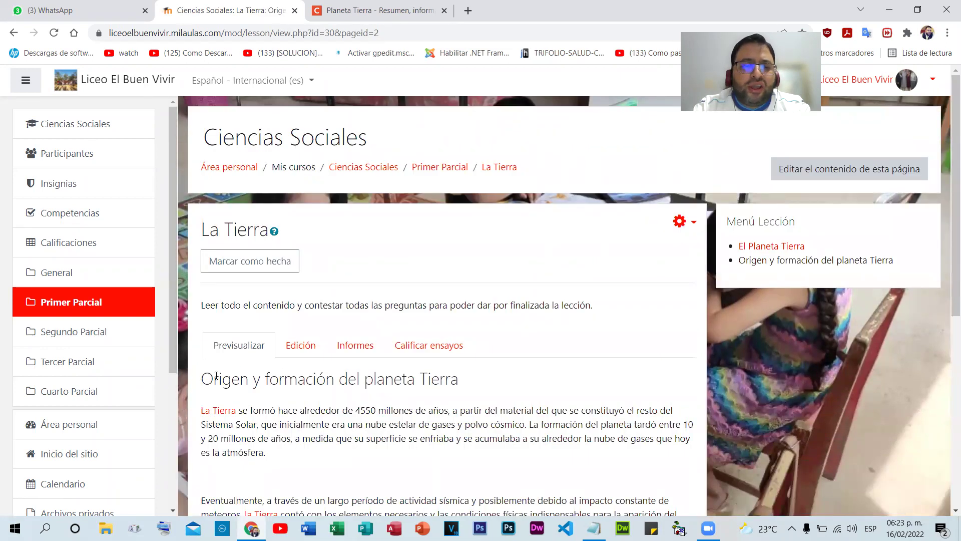
- Check the title of the previewed Origen y formación page and return with its El Planeta Tierra button
left_click_drag(201, 379, 478, 378)
scroll(323, 306, "down", 7)
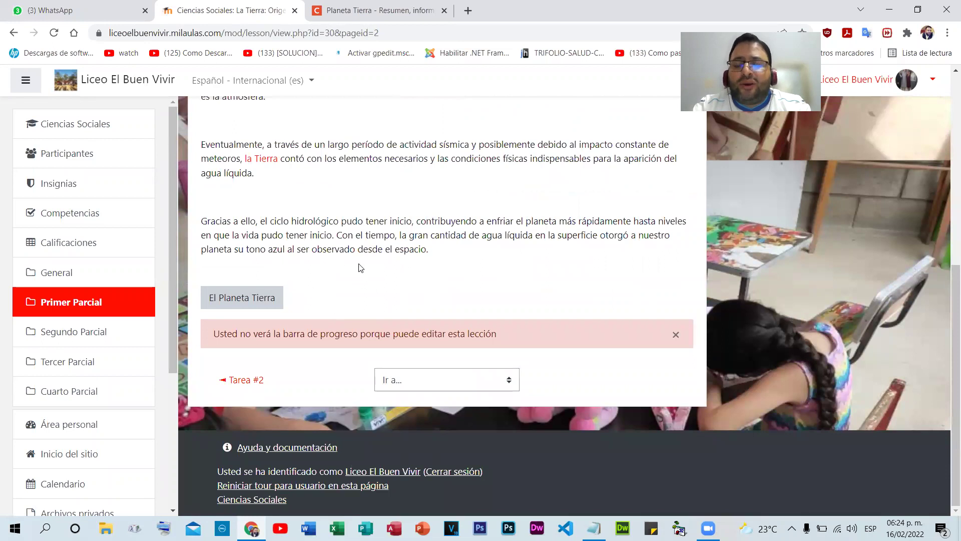
left_click(226, 303)
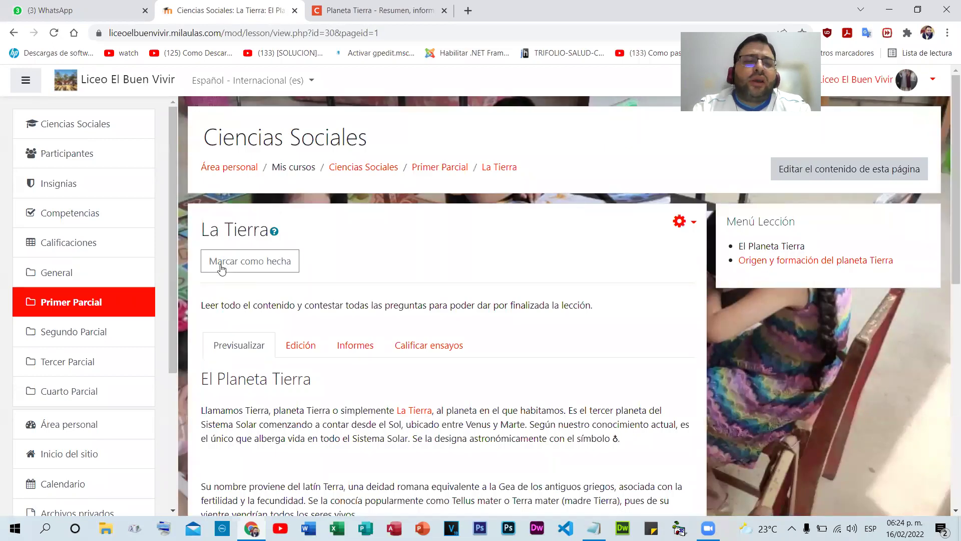
- Add a content page after Origen y formación del planeta Tierra, titled with the article heading "Características del planeta Tierra"
left_click(300, 345)
key("ctrl+Tab")
scroll(395, 187, "down", 6)
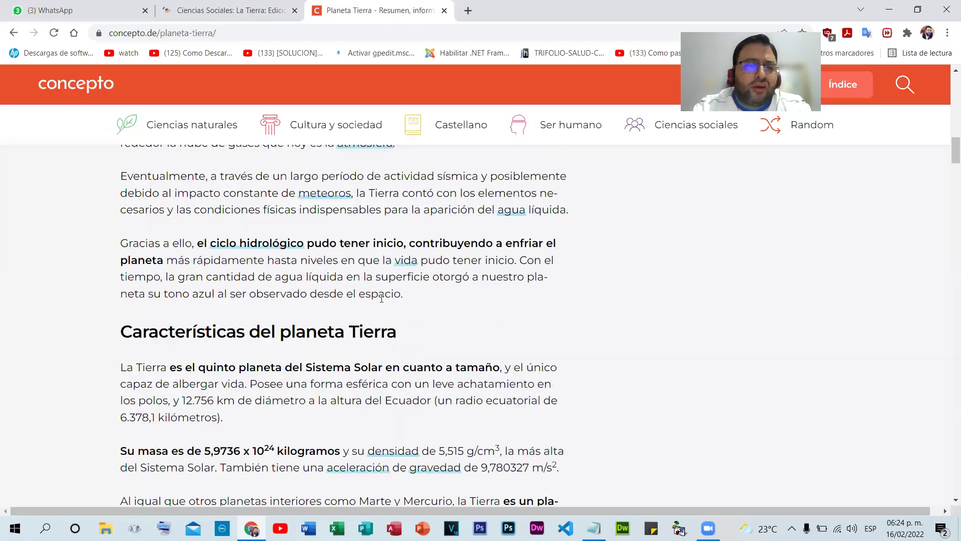
left_click_drag(134, 193, 403, 188)
key("ctrl+c")
left_click(160, 6)
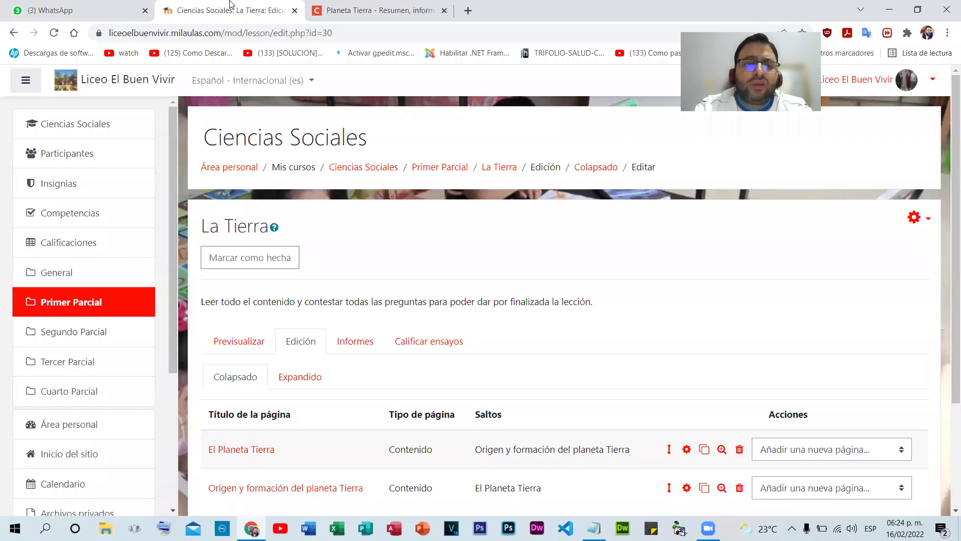
scroll(513, 282, "down", 3)
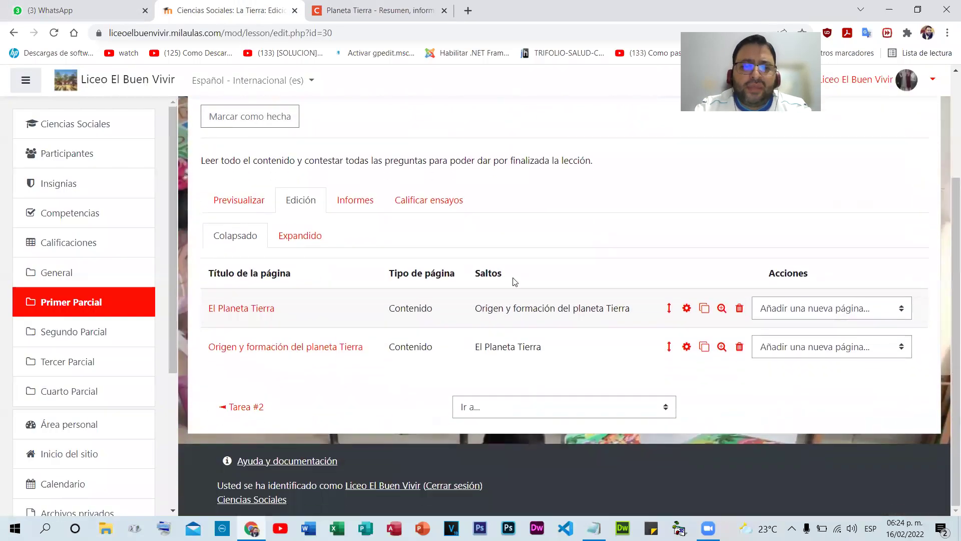
left_click(899, 352)
left_click(841, 380)
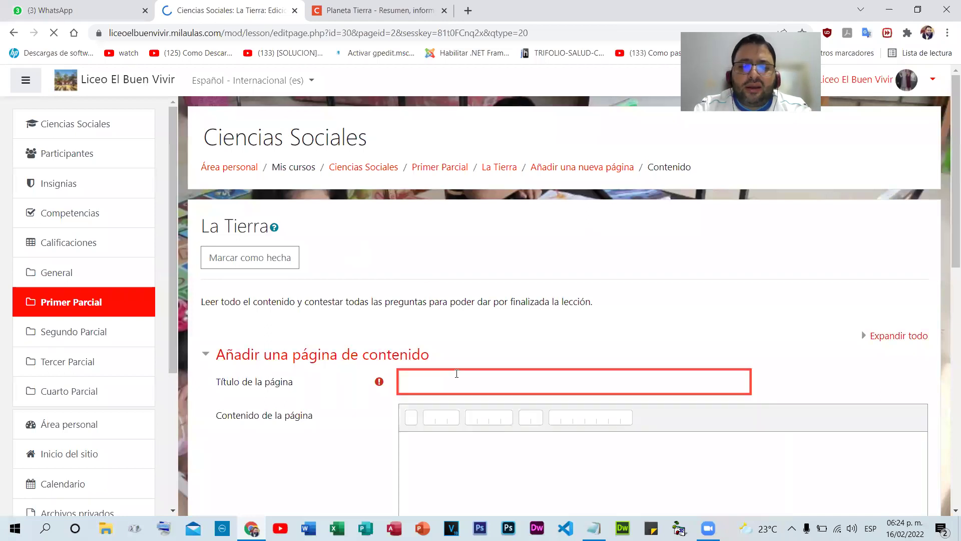
key("ctrl+v")
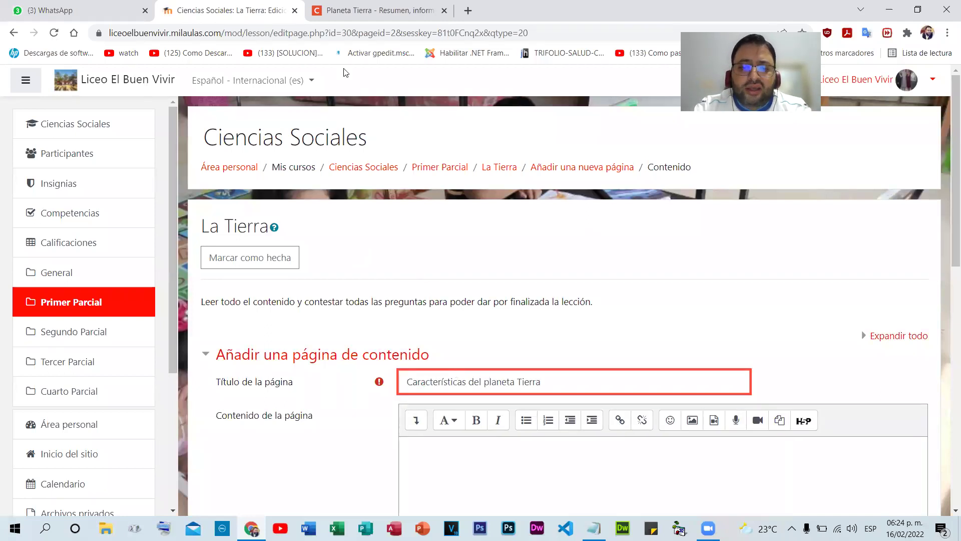
- Copy the article's paragraphs on the planet's characteristics into the new page's content as unformatted text
left_click(376, 10)
left_click_drag(120, 228, 448, 311)
scroll(457, 332, "down", 4)
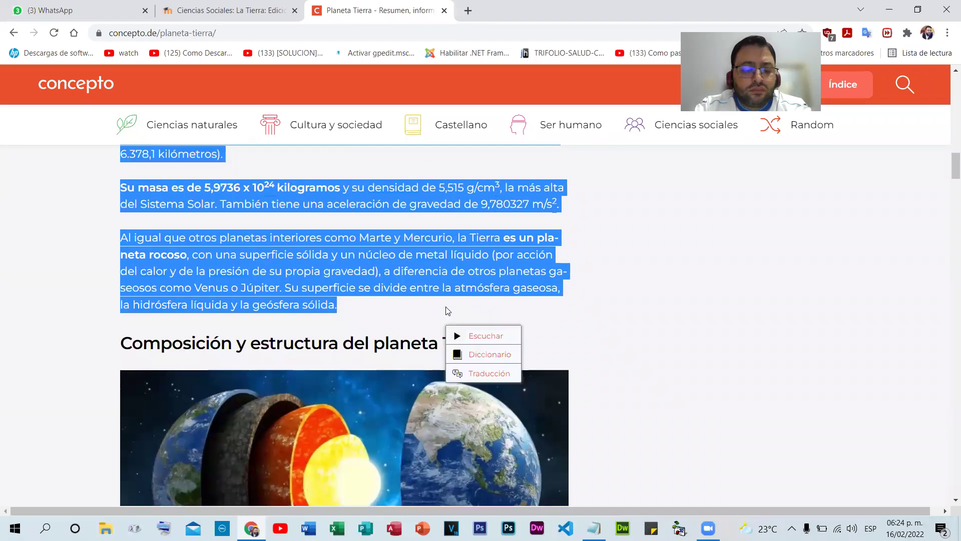
left_click(243, 7)
scroll(526, 340, "down", 3)
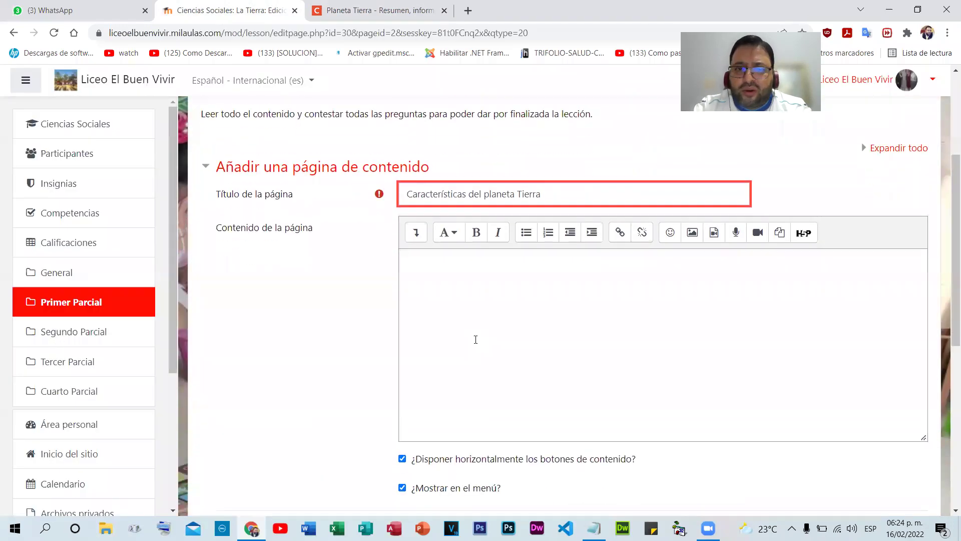
right_click(475, 339)
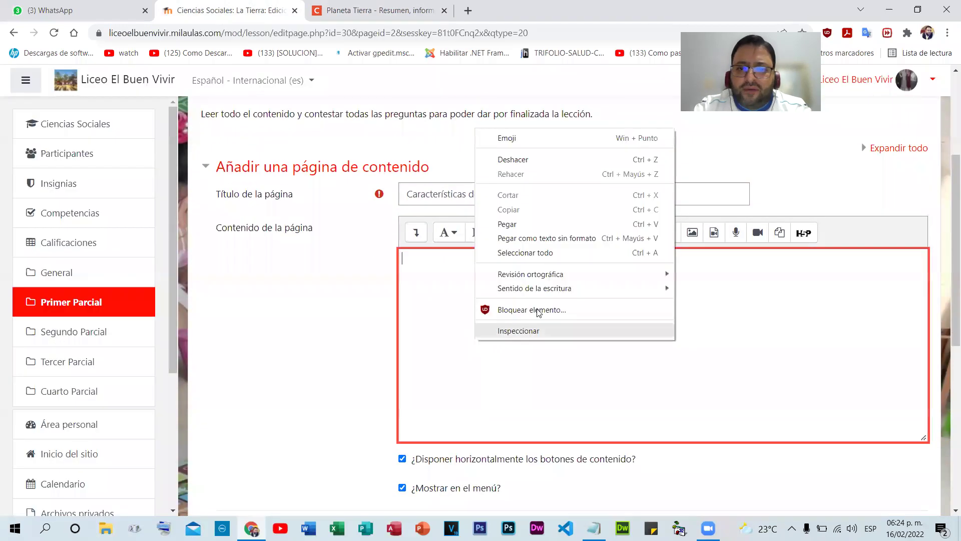
left_click(525, 238)
- Set both the Contenido 1 description and its Saltar option to El Planeta Tierra
scroll(423, 330, "down", 5)
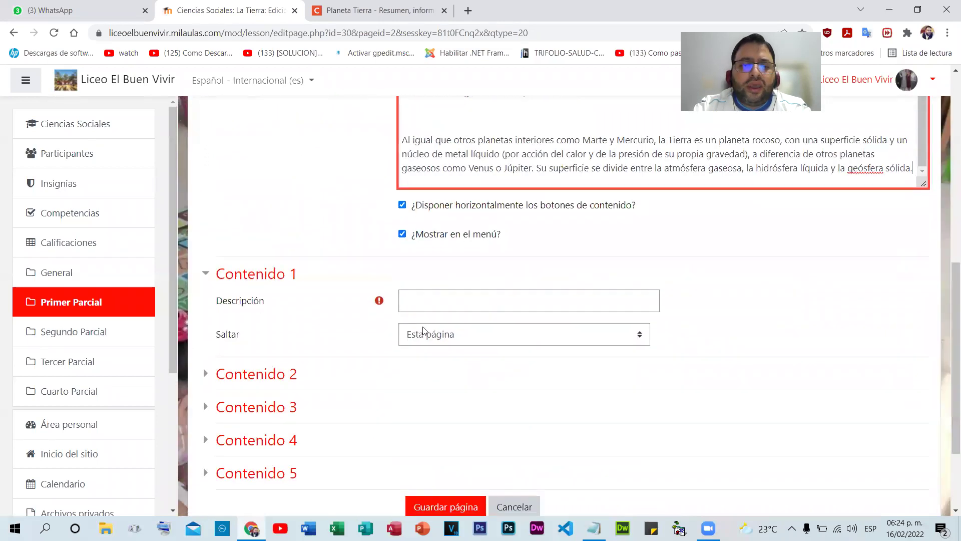
scroll(423, 330, "down", 2)
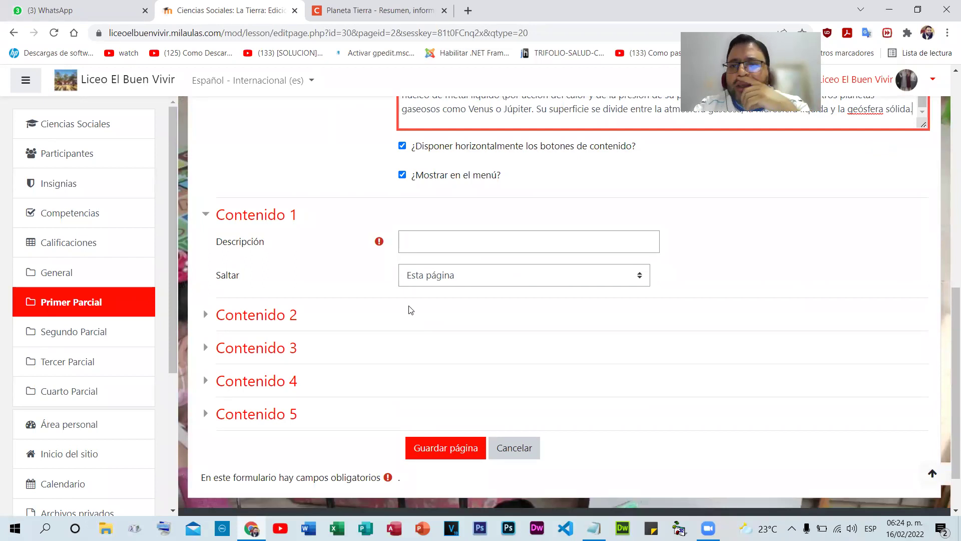
left_click(476, 244)
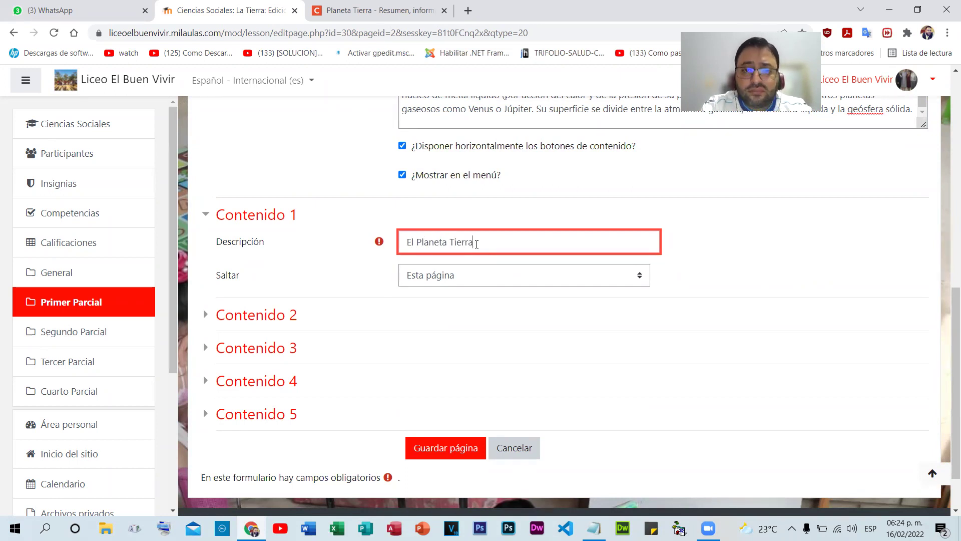
left_click(481, 271)
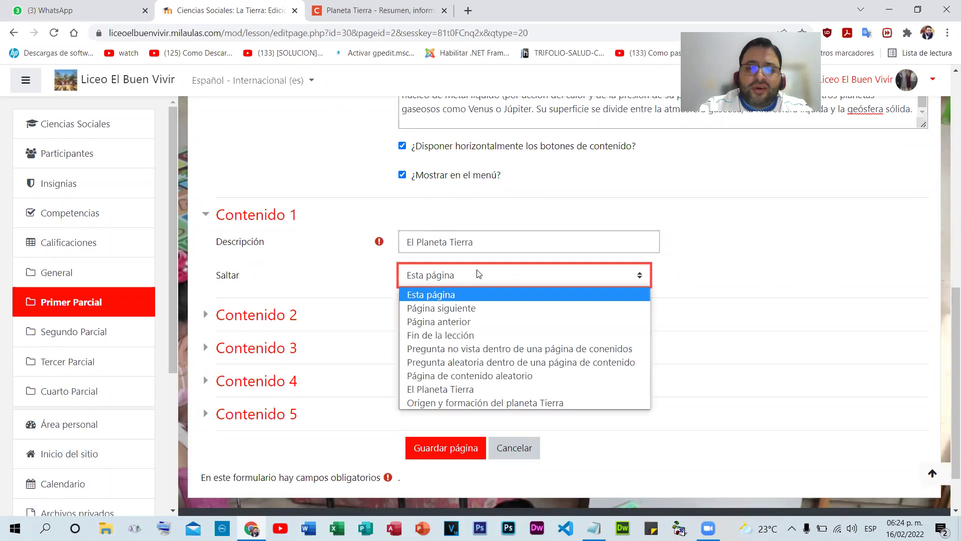
left_click(465, 388)
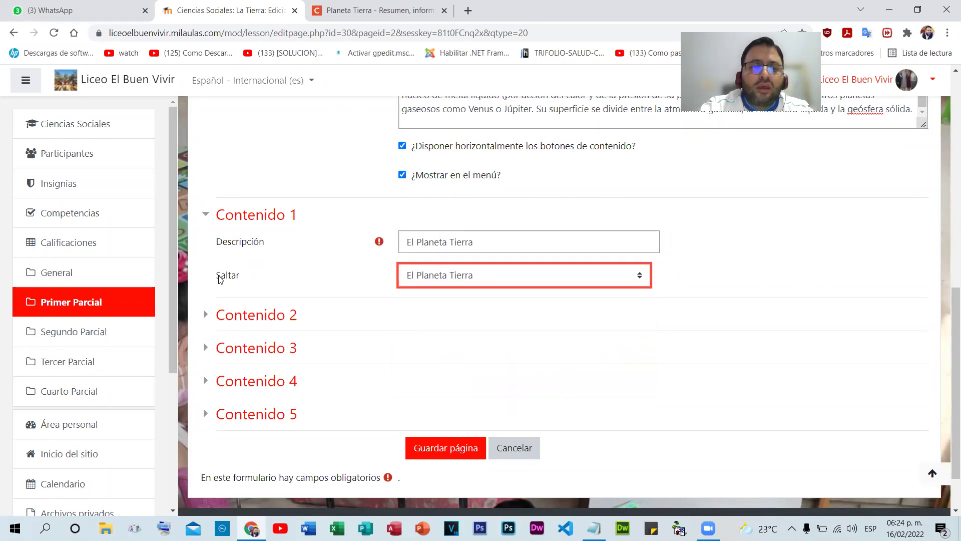
- Fill the Contenido 2 description with the article heading "Origen y formación del planeta Tierra"
left_click(250, 317)
left_click(485, 344)
left_click(403, 4)
scroll(364, 271, "up", 10)
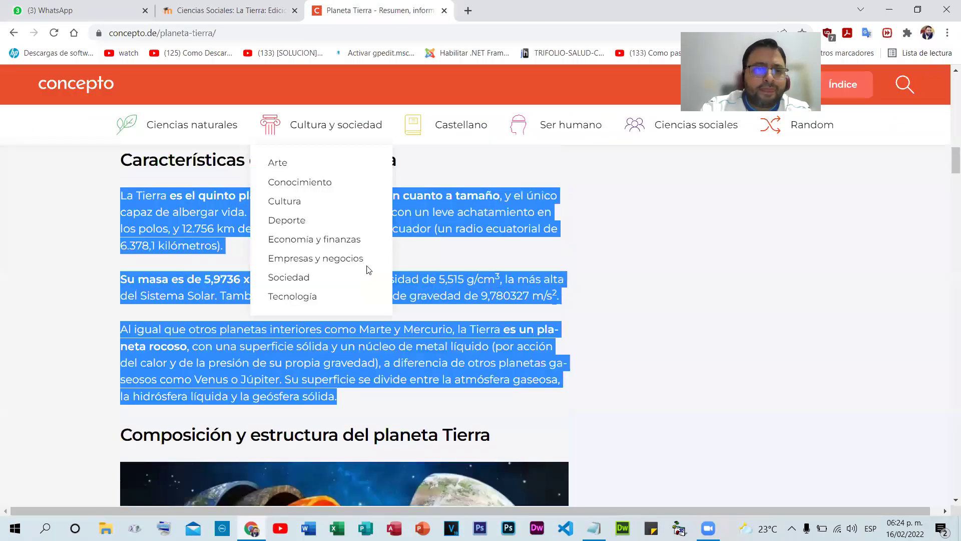
left_click_drag(436, 341, 103, 337)
right_click(89, 332)
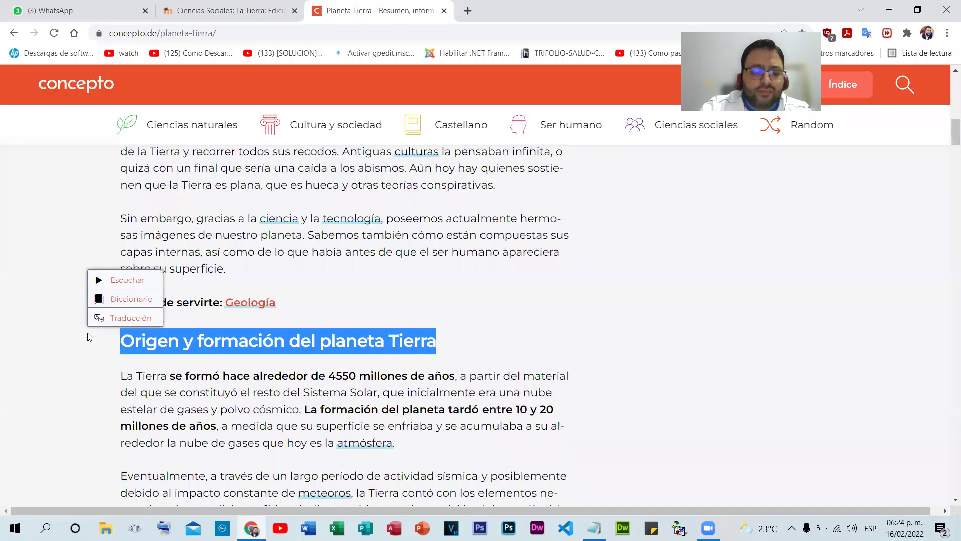
left_click(113, 277)
left_click(228, 10)
key("ctrl+v")
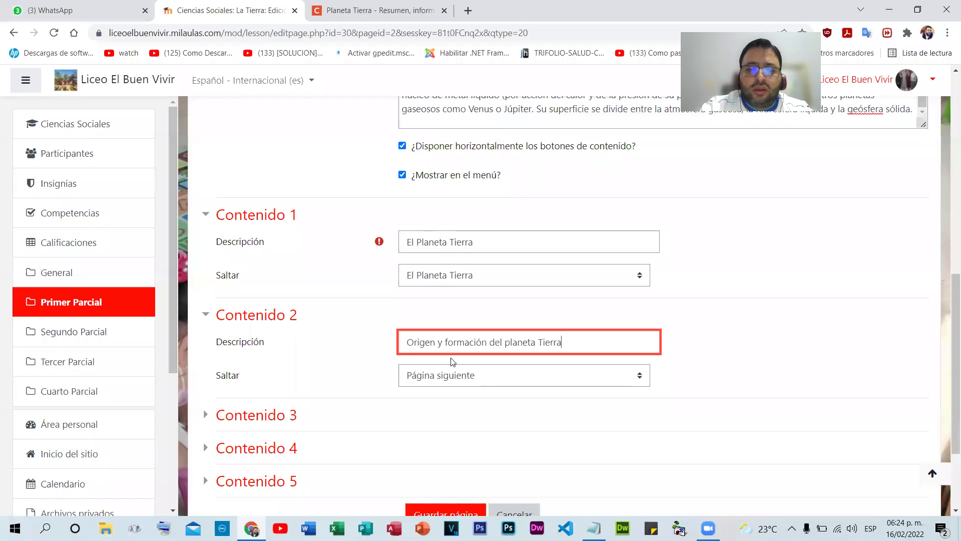
- Set the Contenido 2 Saltar option to Origen y formación del planeta Tierra and save the new page
left_click(460, 376)
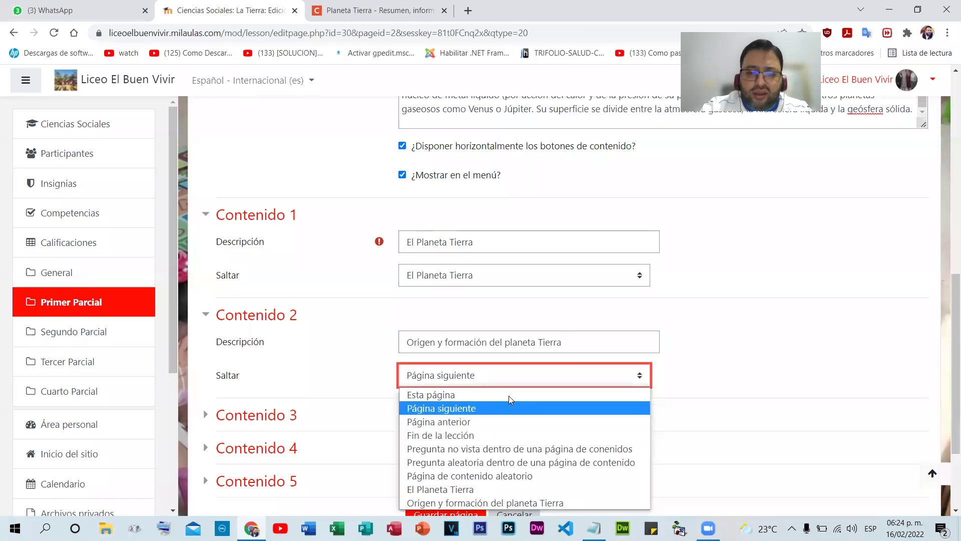
scroll(719, 335, "down", 1)
scroll(720, 335, "down", 2)
left_click(538, 252)
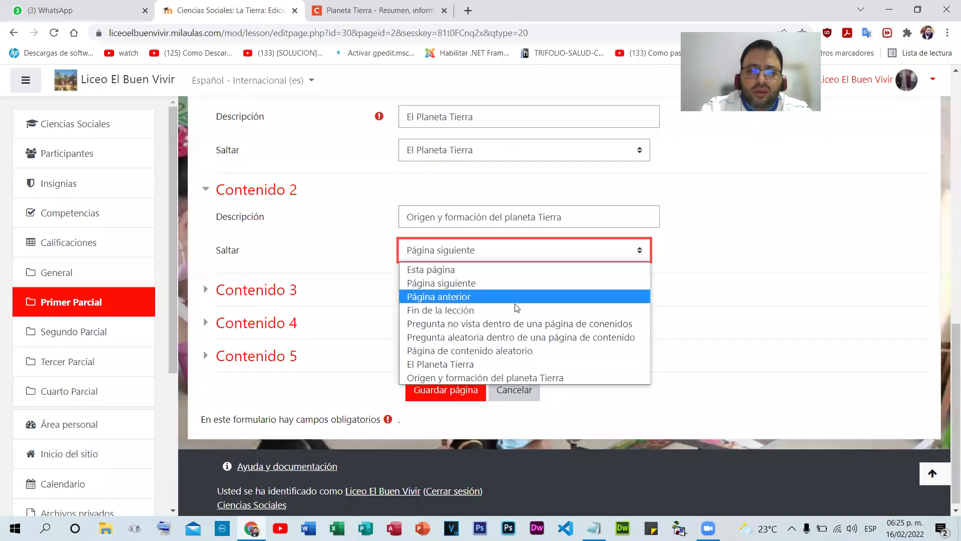
left_click(460, 378)
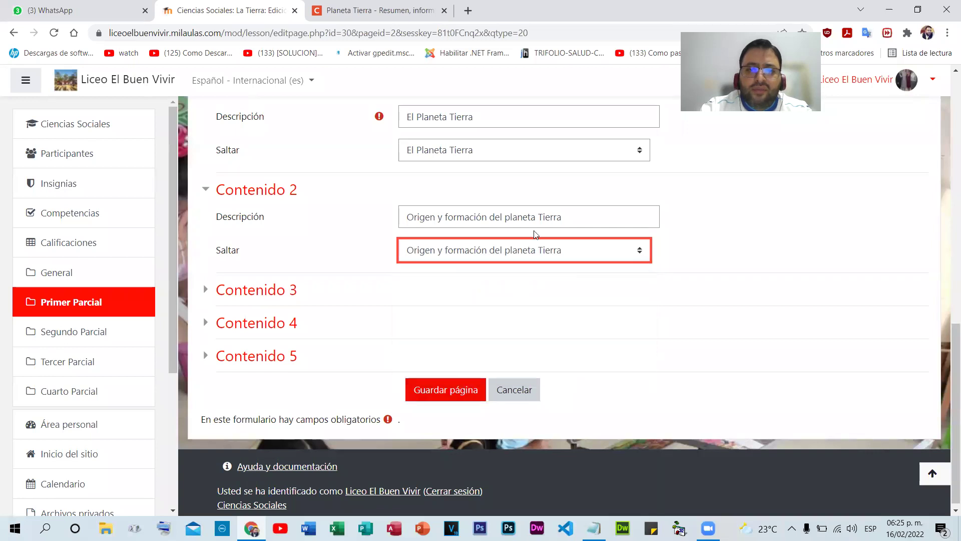
scroll(510, 247, "up", 3)
scroll(494, 269, "down", 3)
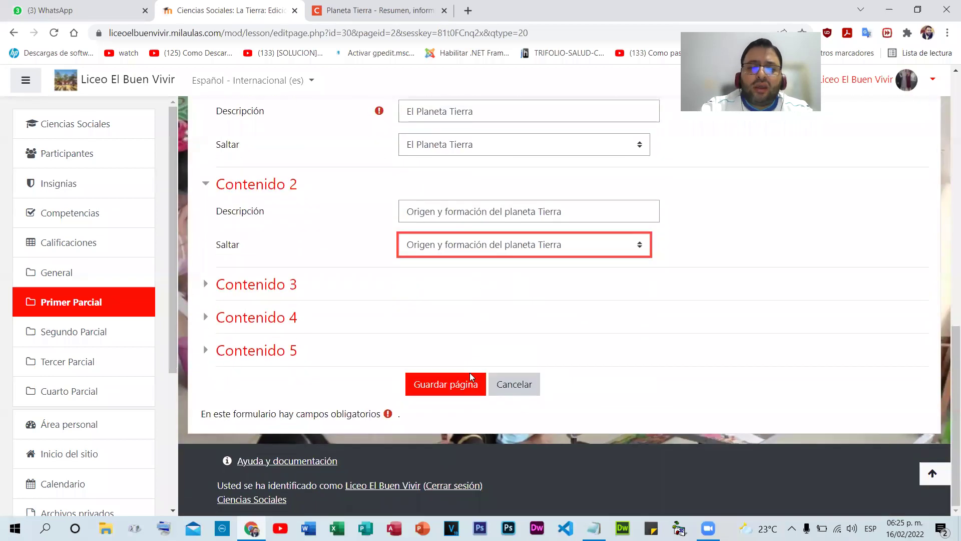
left_click(438, 385)
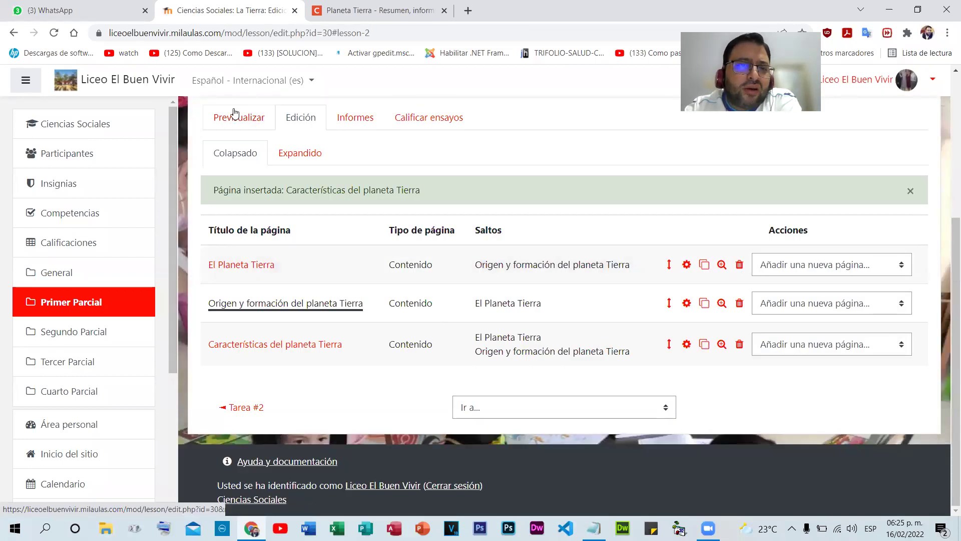
- Preview the lesson from its first page, declining to resume, and check the buttons below the El Planeta Tierra text
left_click(247, 119)
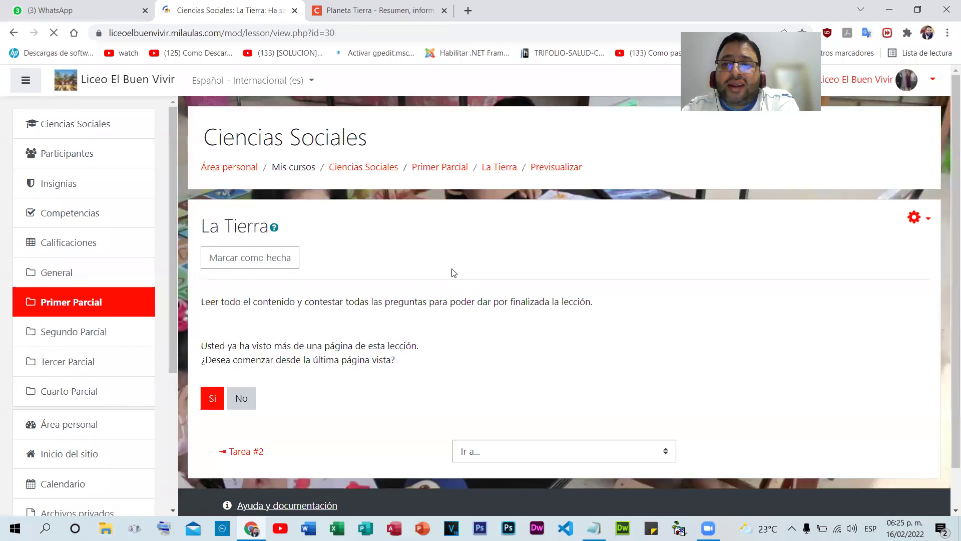
scroll(523, 292, "down", 2)
left_click(241, 340)
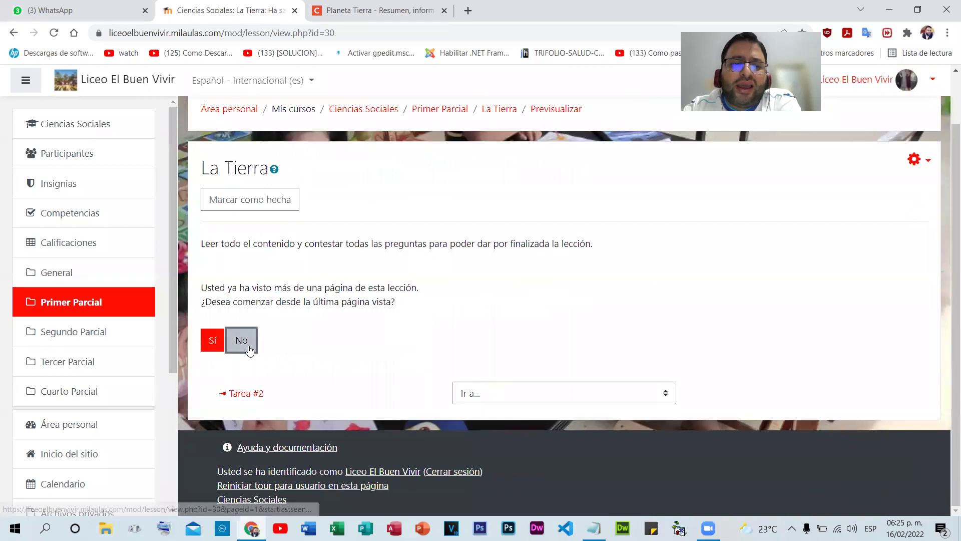
scroll(490, 292, "down", 8)
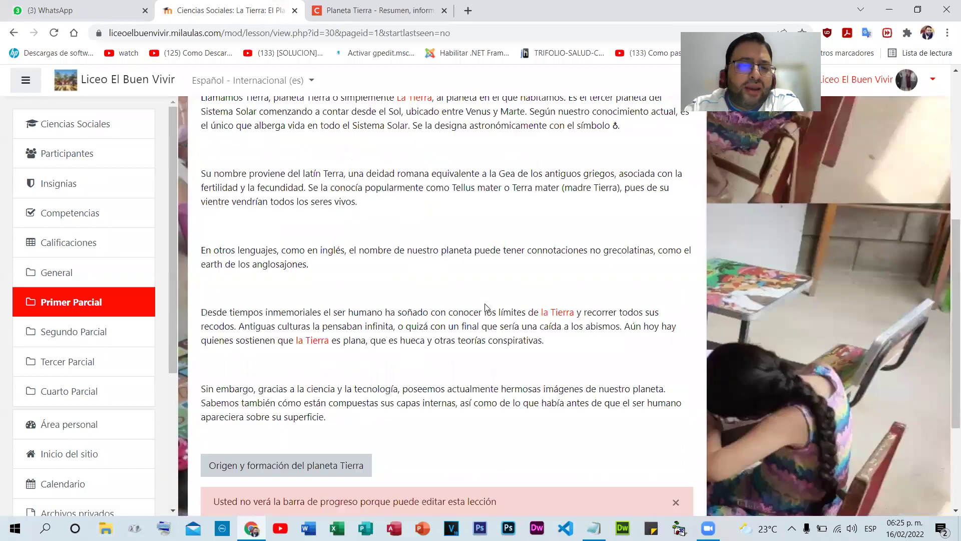
scroll(466, 317, "up", 2)
scroll(309, 375, "down", 2)
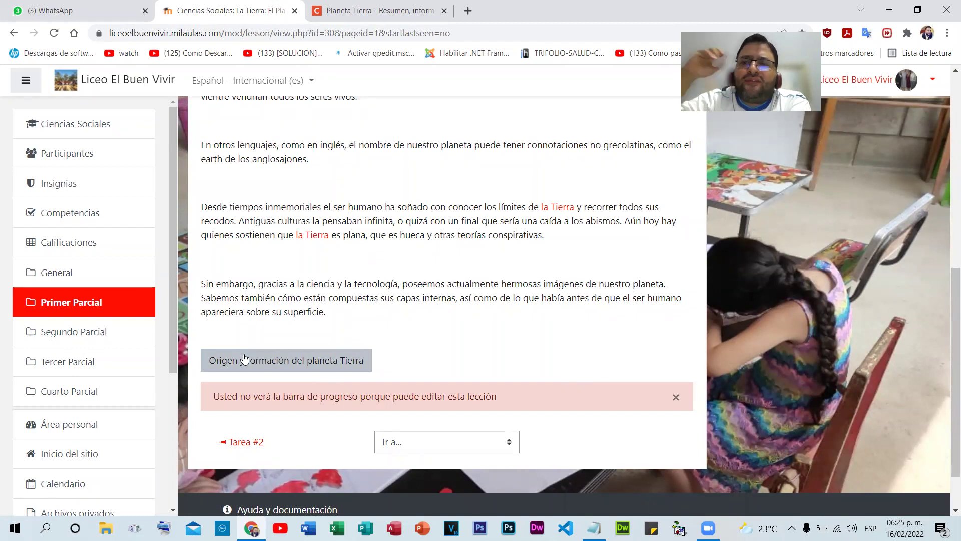
- Follow the Origen y formación del planeta Tierra button in the preview and check which buttons that page offers
left_click(252, 367)
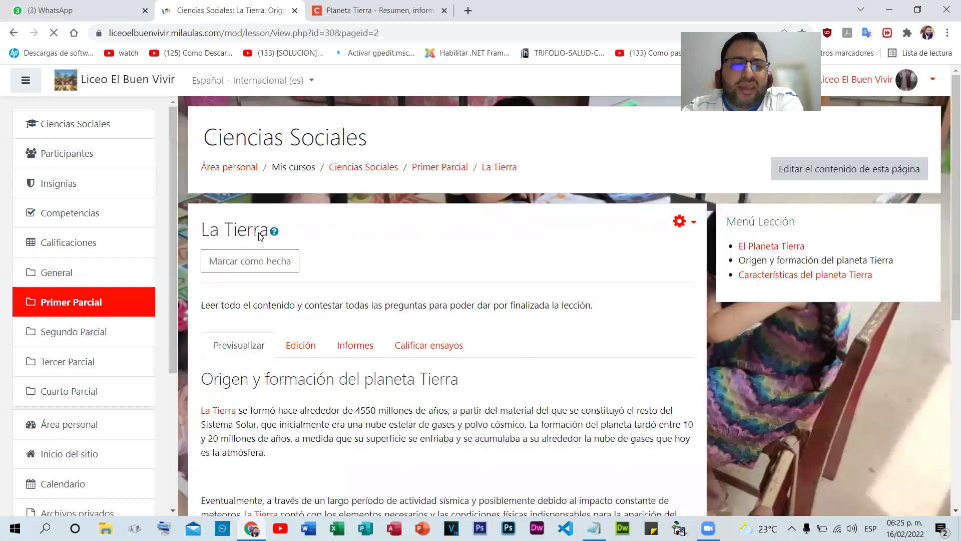
scroll(265, 290, "down", 1)
scroll(265, 290, "down", 4)
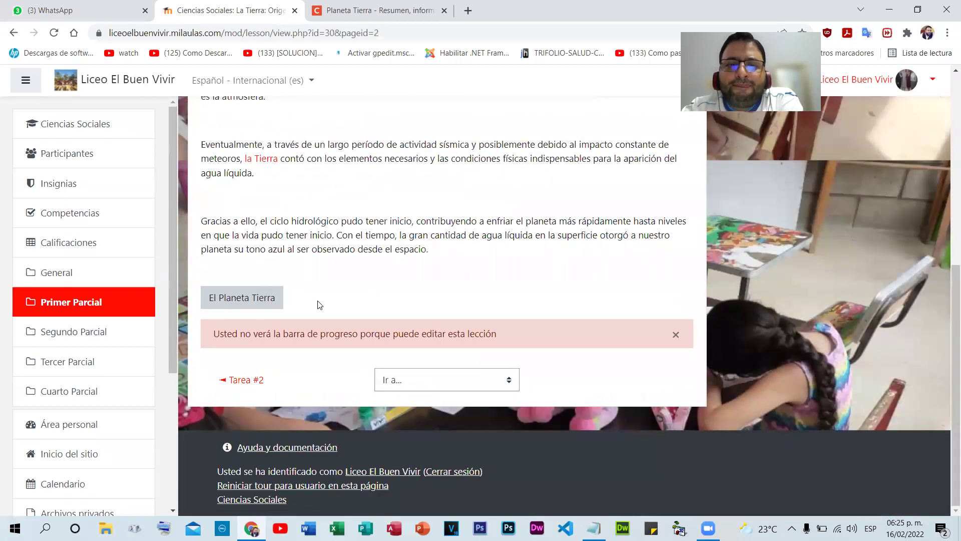
scroll(320, 305, "up", 7)
scroll(321, 280, "down", 7)
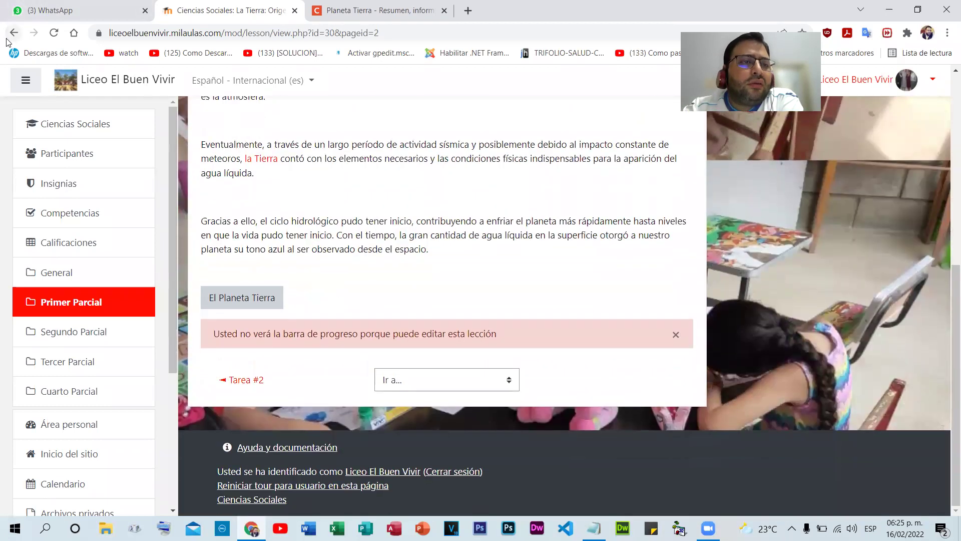
left_click(11, 35)
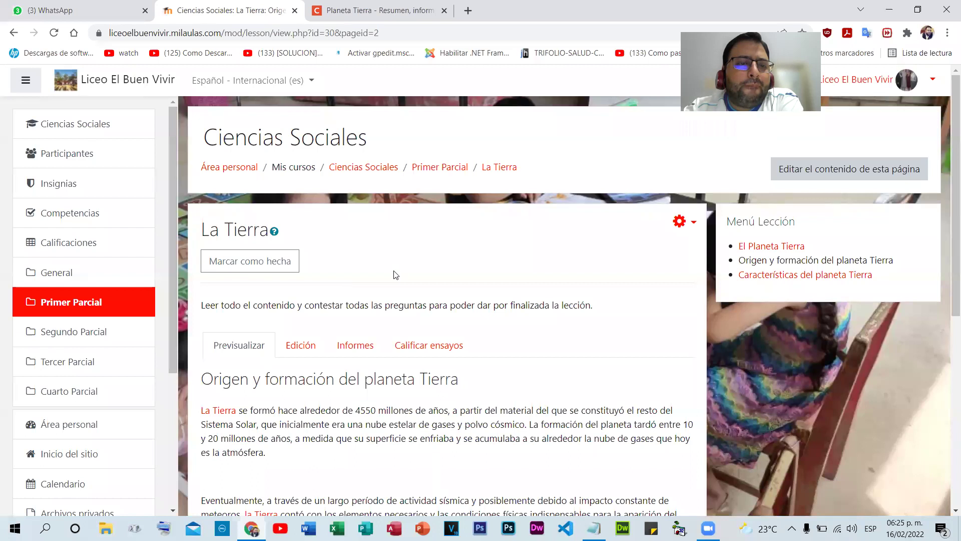
- Edit the Origen y formación del planeta Tierra page and set its Contenido 2 Saltar option to Características del planeta Tierra
left_click(309, 348)
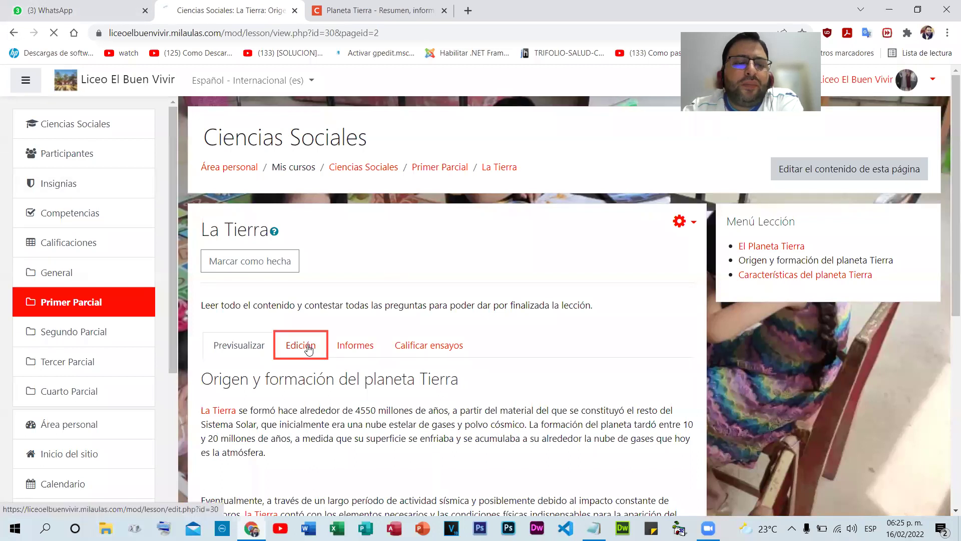
scroll(332, 295, "down", 3)
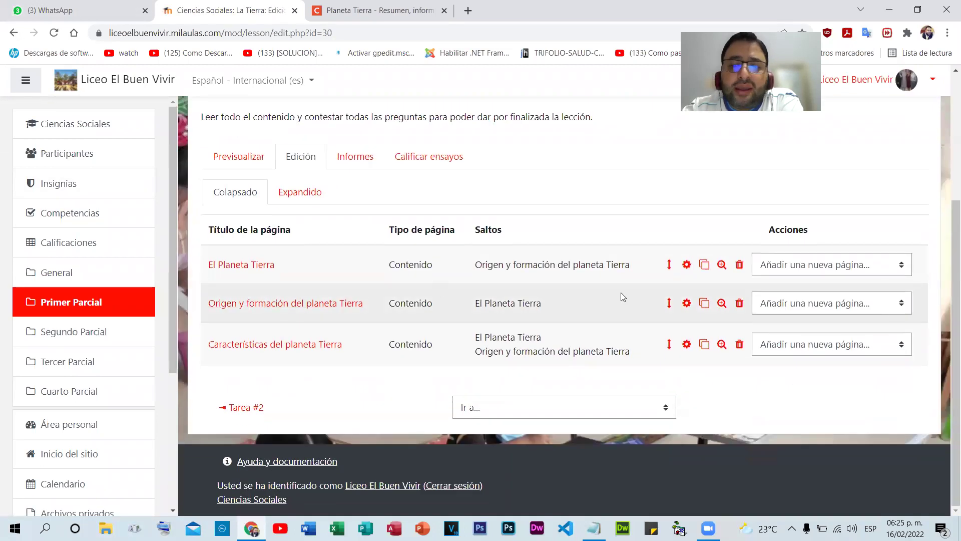
left_click(687, 304)
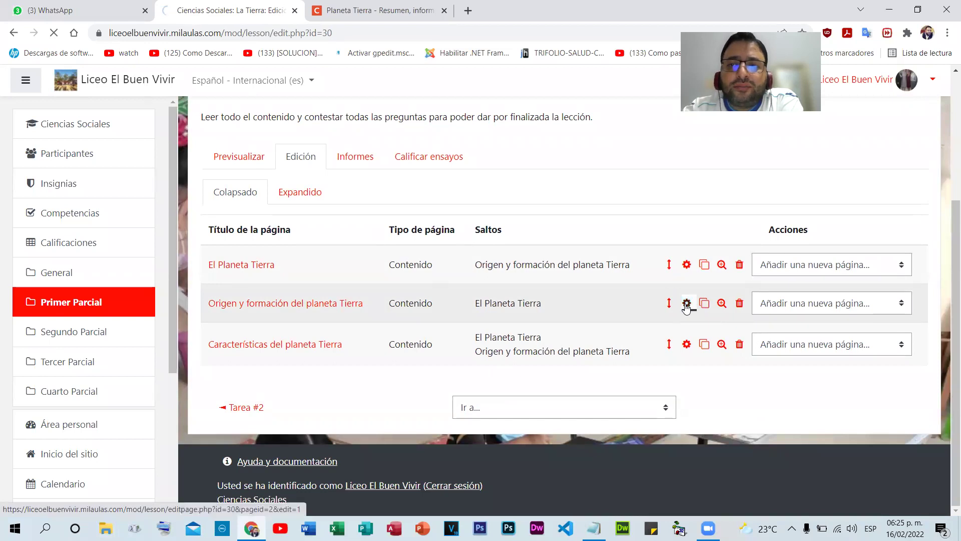
scroll(487, 269, "down", 10)
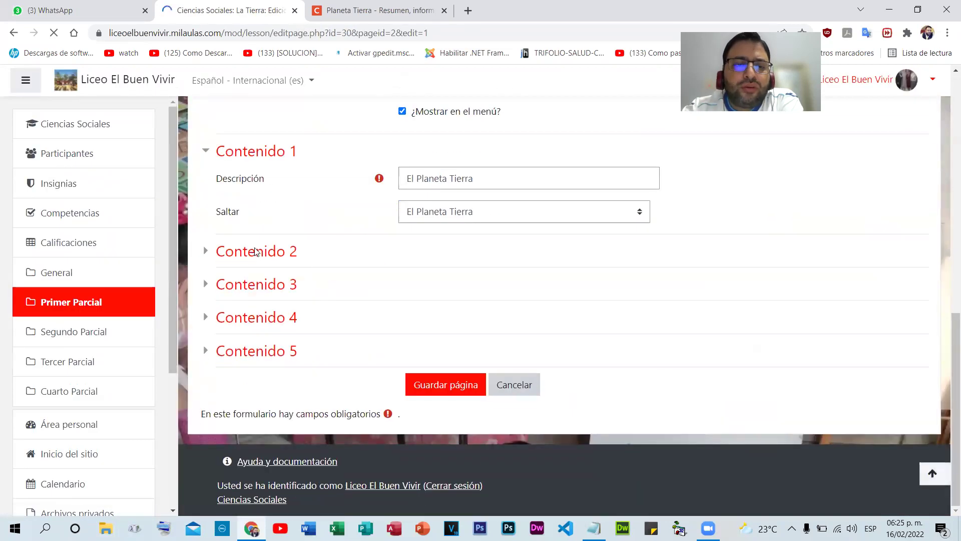
left_click(255, 252)
left_click(606, 318)
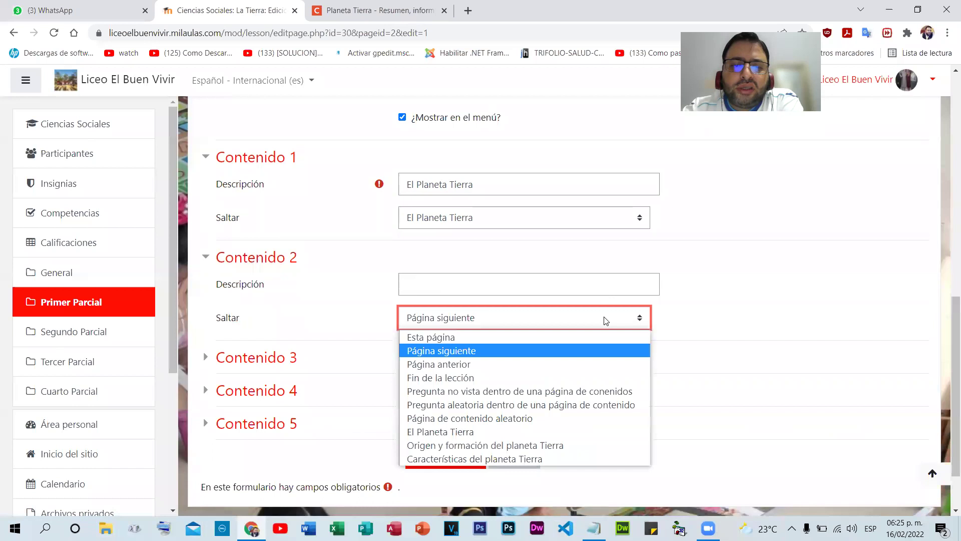
left_click(536, 457)
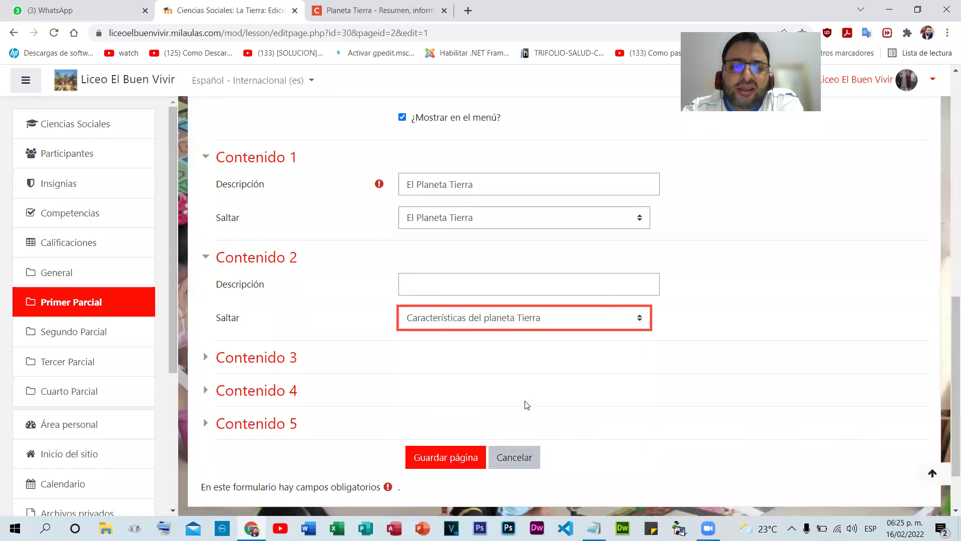
- Copy the article heading "Características del planeta Tierra" into the Contenido 2 description and save the page
left_click(380, 10)
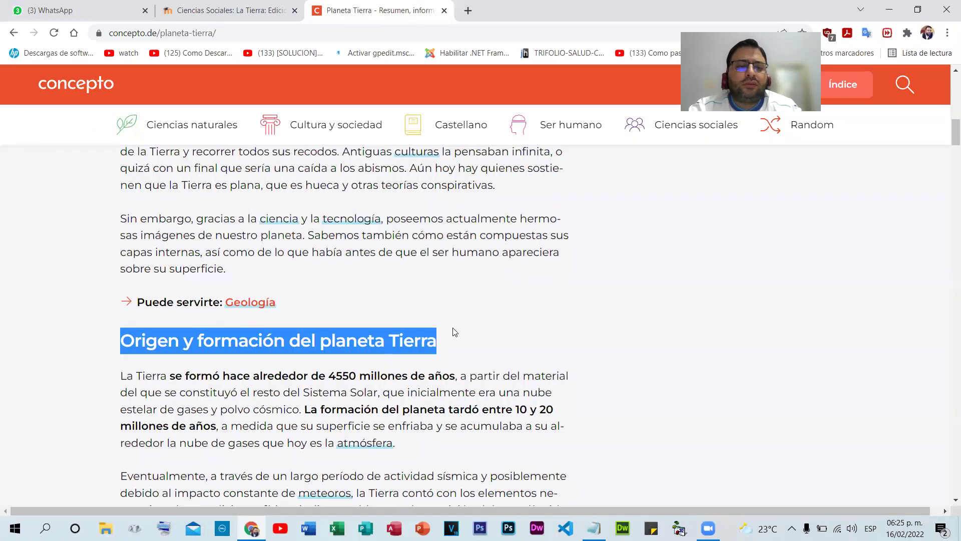
scroll(455, 332, "down", 10)
scroll(407, 274, "up", 3)
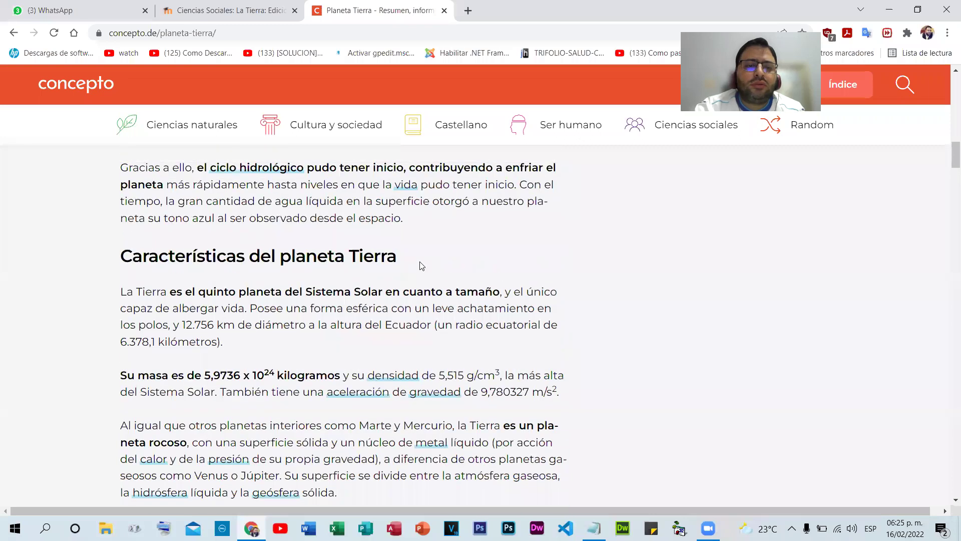
left_click_drag(419, 265, 101, 253)
key("ctrl+c")
left_click(225, 10)
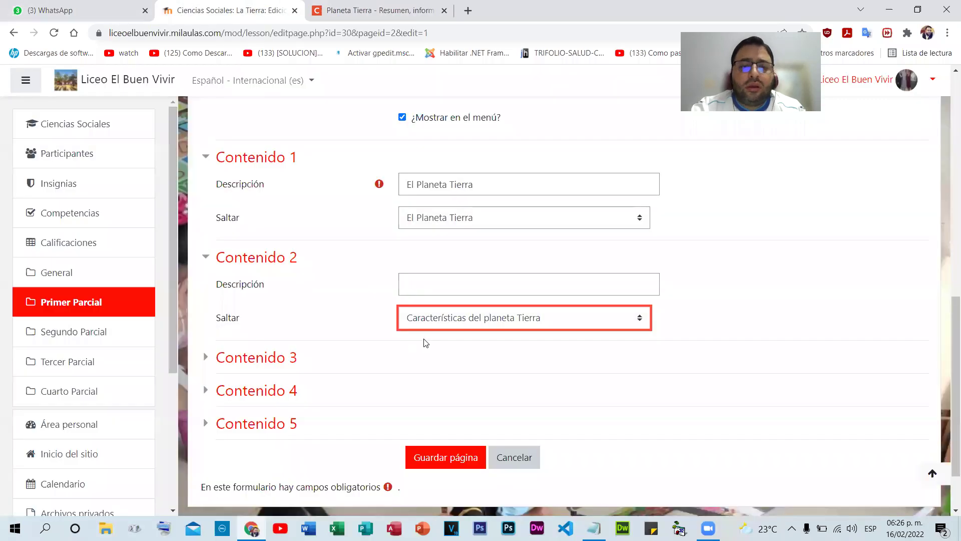
left_click(446, 283)
key("ctrl+v")
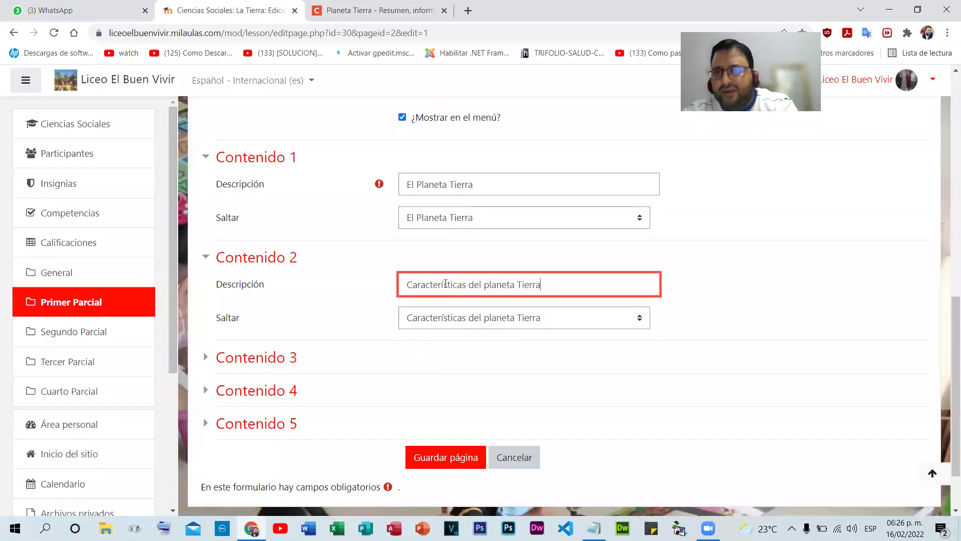
left_click(422, 457)
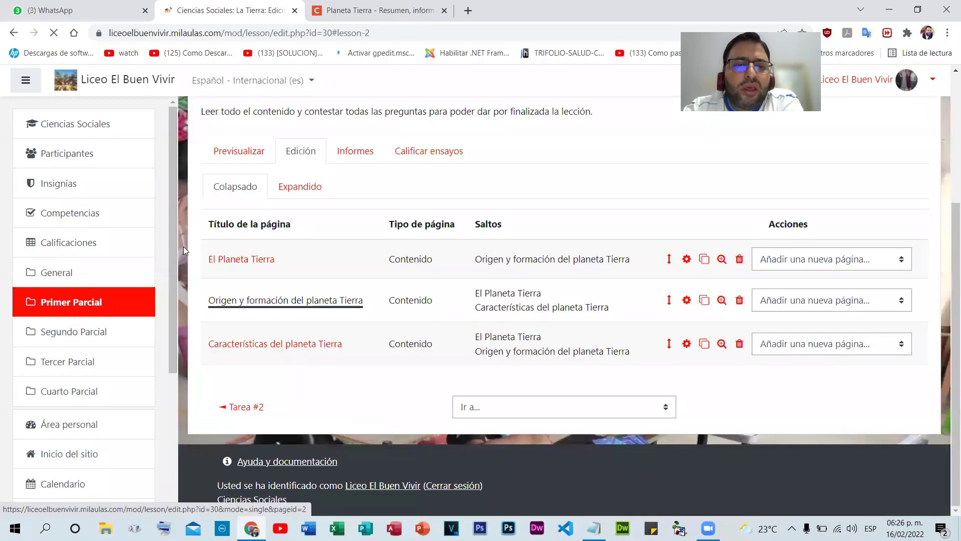
- On the El Planeta Tierra page, set both Contenido 2 description and Saltar to Características del planeta Tierra, and save it
left_click(686, 259)
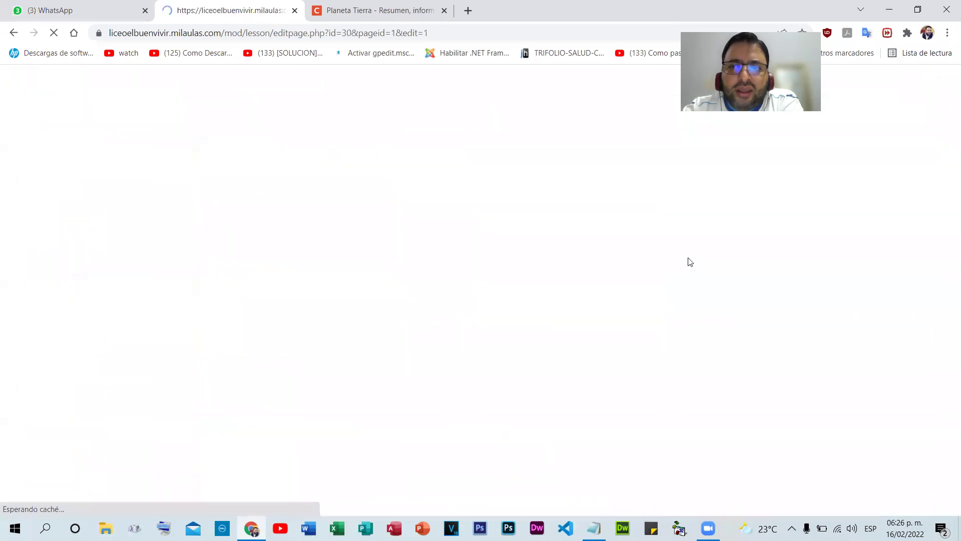
scroll(357, 281, "down", 10)
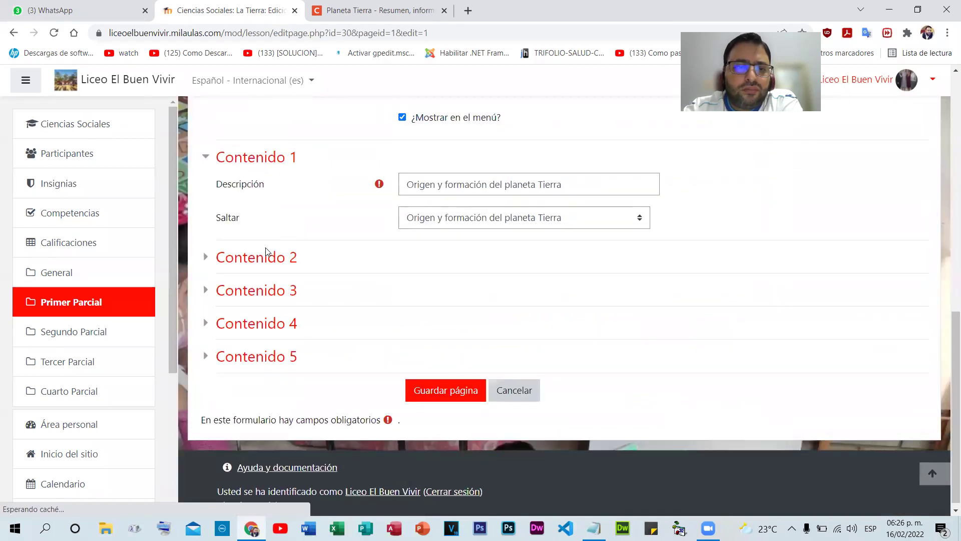
left_click(266, 255)
left_click(472, 318)
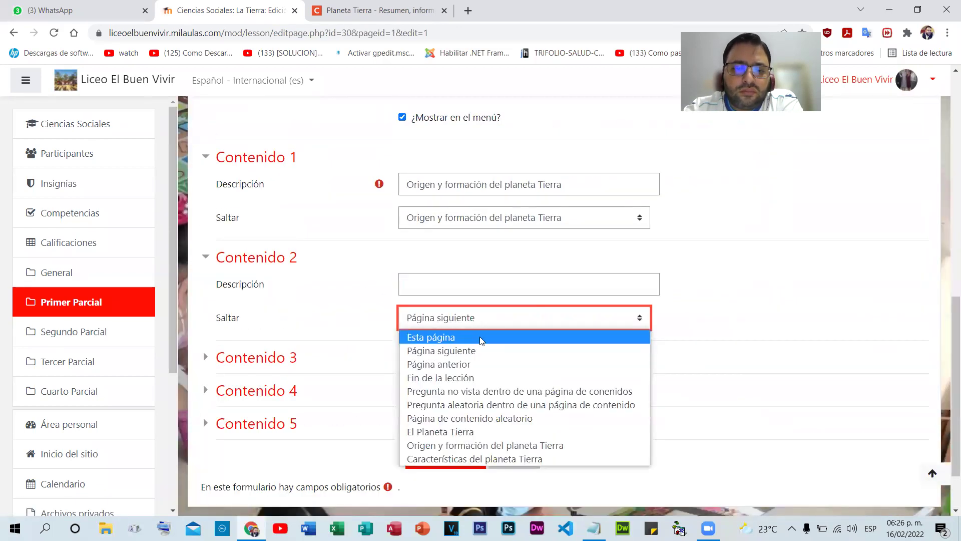
left_click(476, 459)
left_click(460, 285)
key("ctrl+v")
left_click(441, 457)
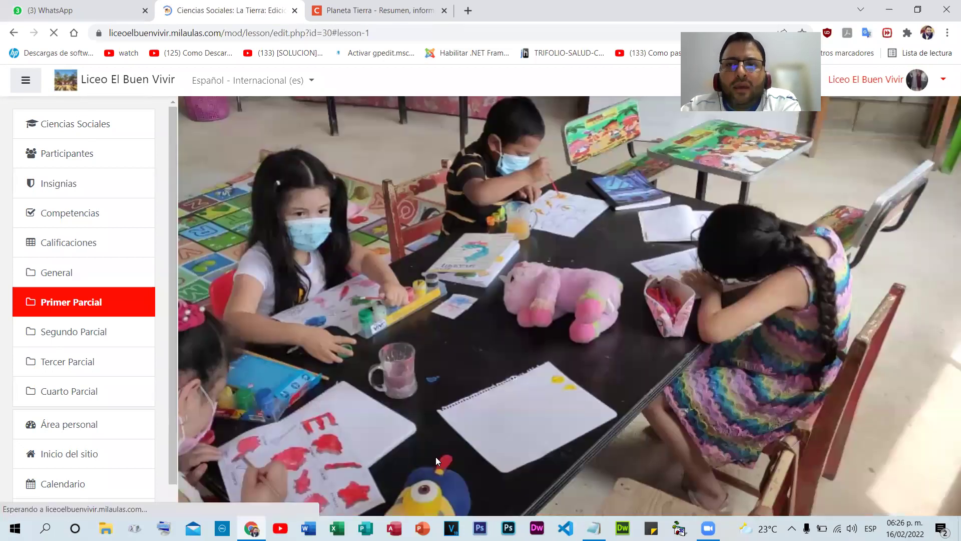
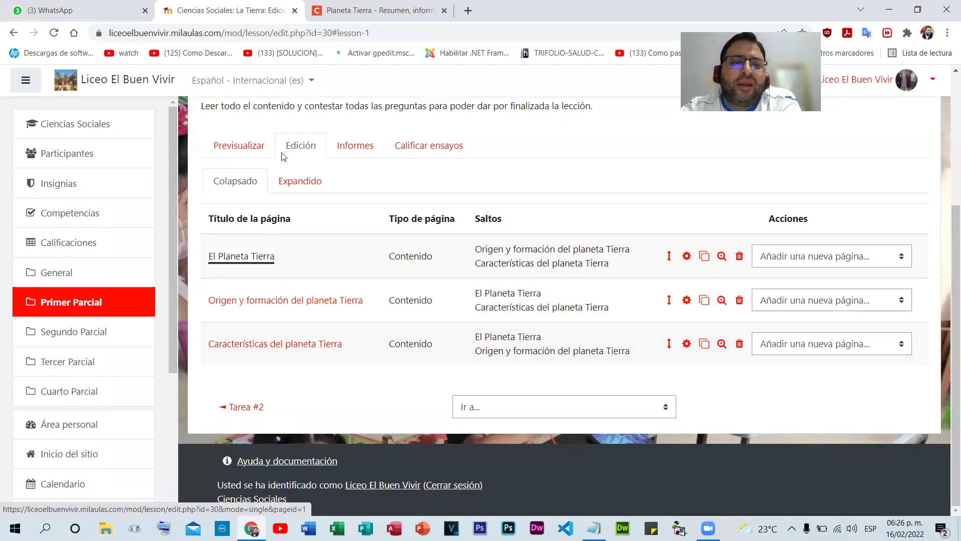
- Preview the lesson from the beginning again and check the El Planeta Tierra page's buttons for the other two pages
left_click(238, 146)
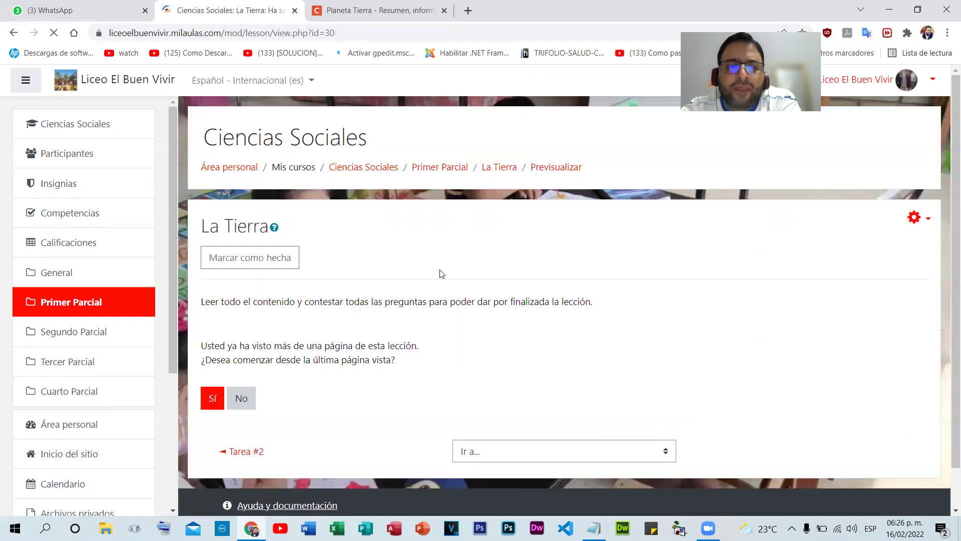
scroll(440, 273, "down", 1)
left_click(242, 353)
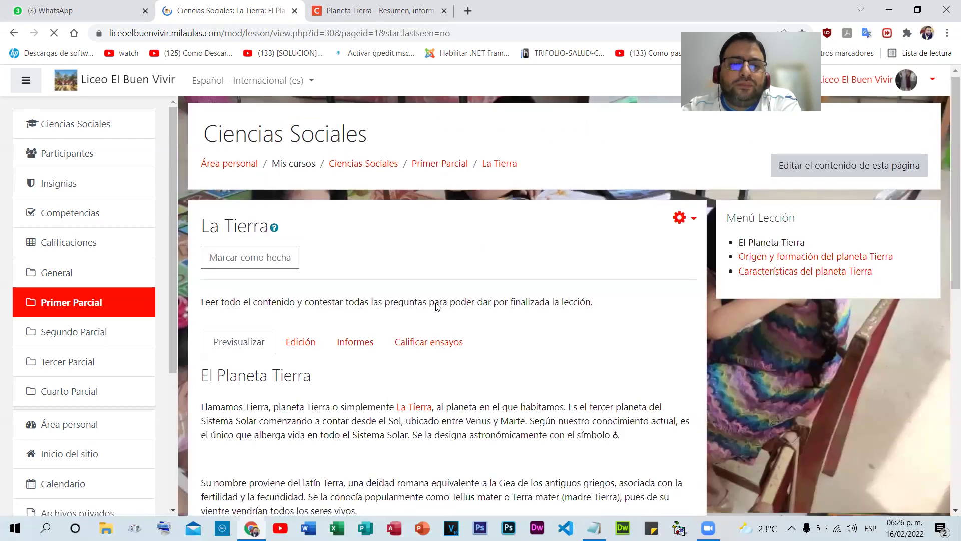
scroll(438, 306, "down", 8)
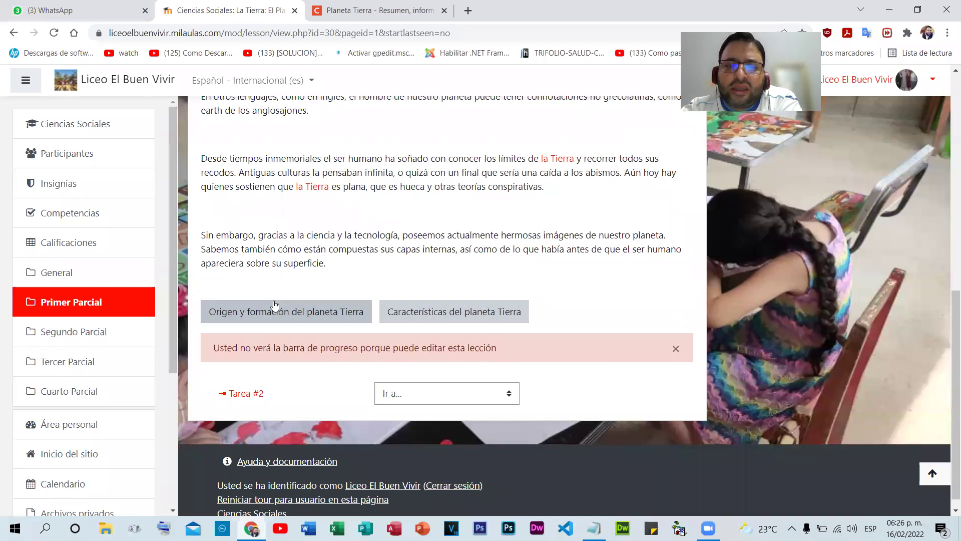
- Follow the Características del planeta Tierra button in the preview and check that page's text and its buttons
left_click(463, 316)
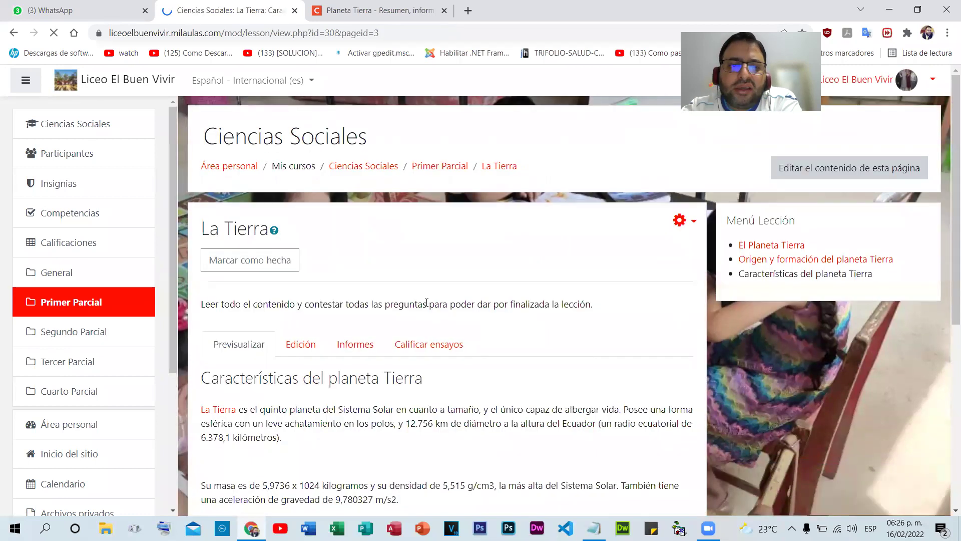
scroll(449, 285, "down", 3)
scroll(449, 285, "down", 4)
scroll(449, 285, "down", 2)
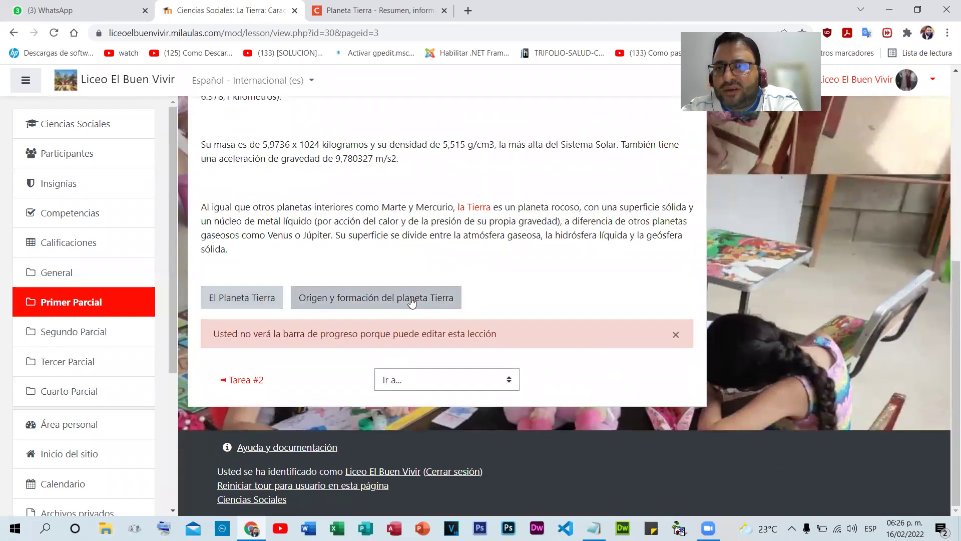
scroll(413, 303, "up", 10)
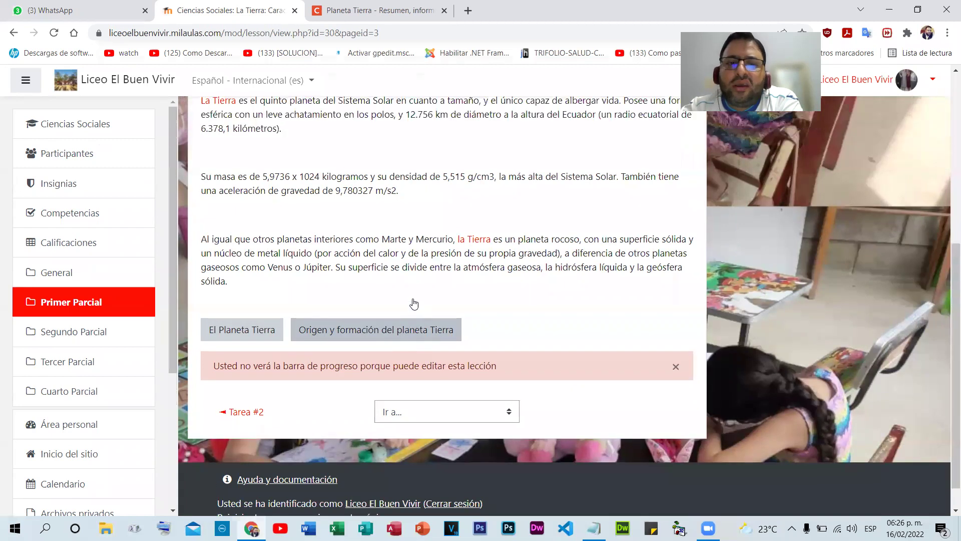
key("End")
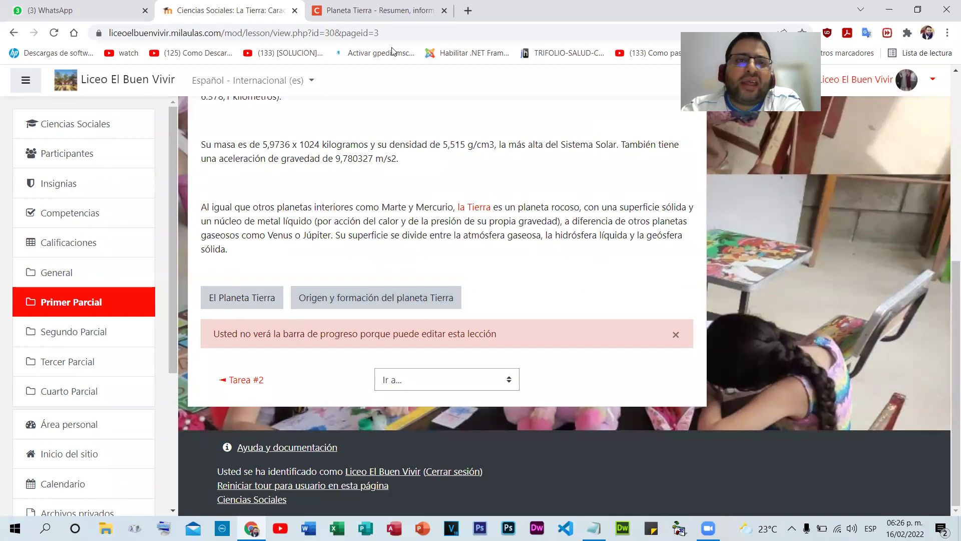
- Copy the heading "Composición y estructura del planeta Tierra" from the concepto.de article
left_click(413, 4)
scroll(506, 292, "down", 5)
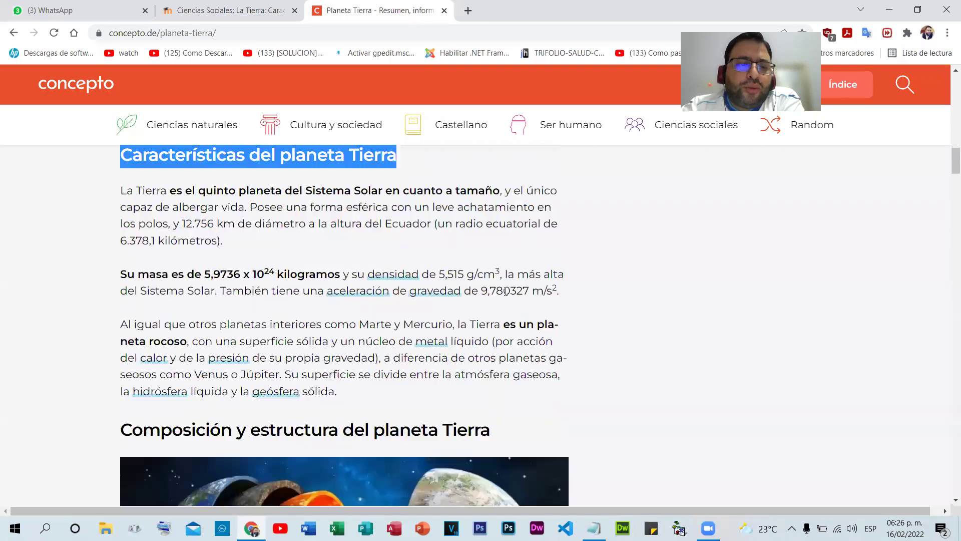
left_click_drag(121, 219, 495, 202)
key("ctrl+c")
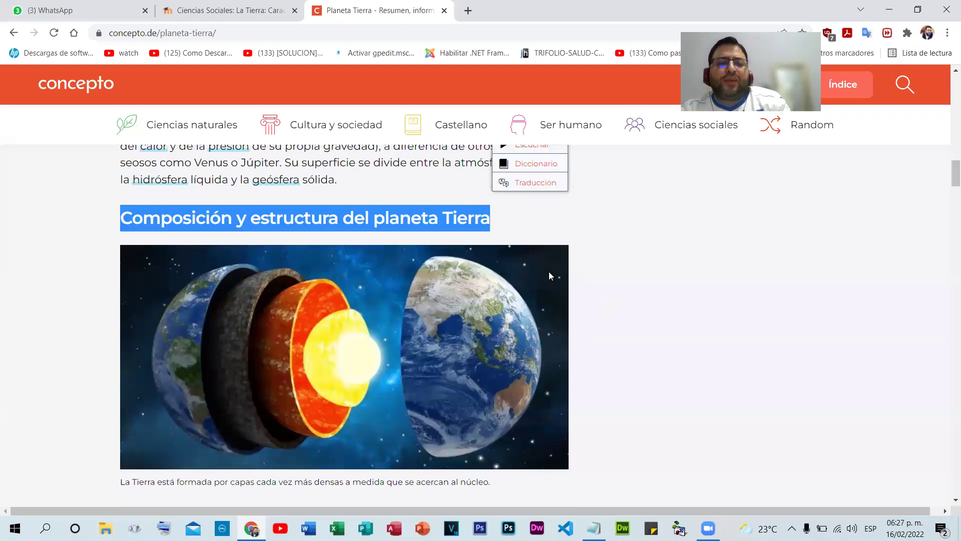
- Add a content page after Características del planeta Tierra in the lesson and title it "Composición y estructura del planeta Tierra"
left_click(240, 10)
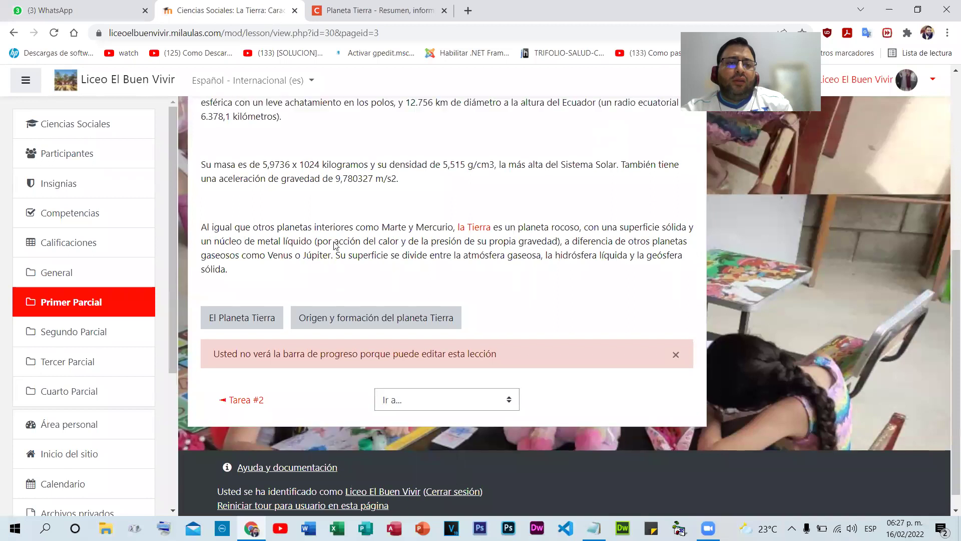
scroll(334, 245, "up", 5)
left_click(295, 258)
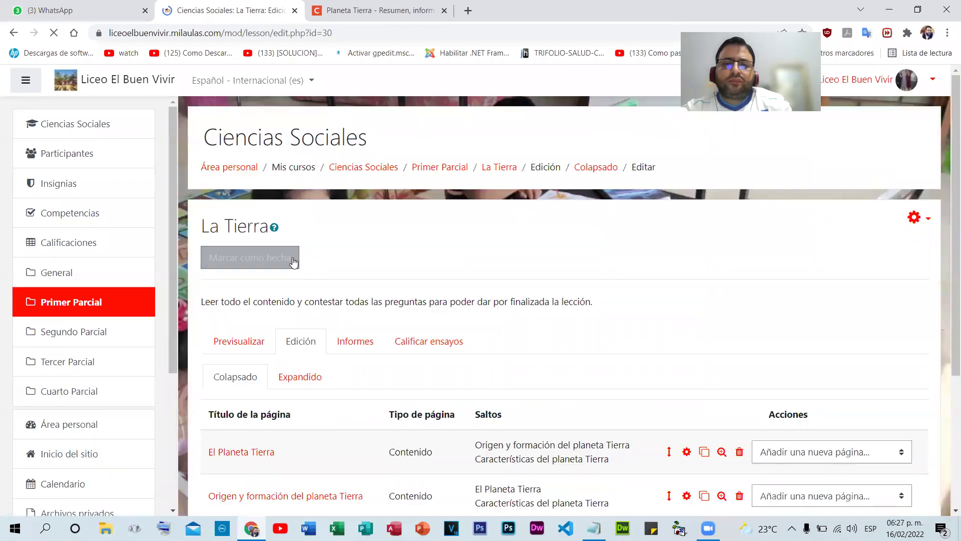
scroll(294, 261, "down", 4)
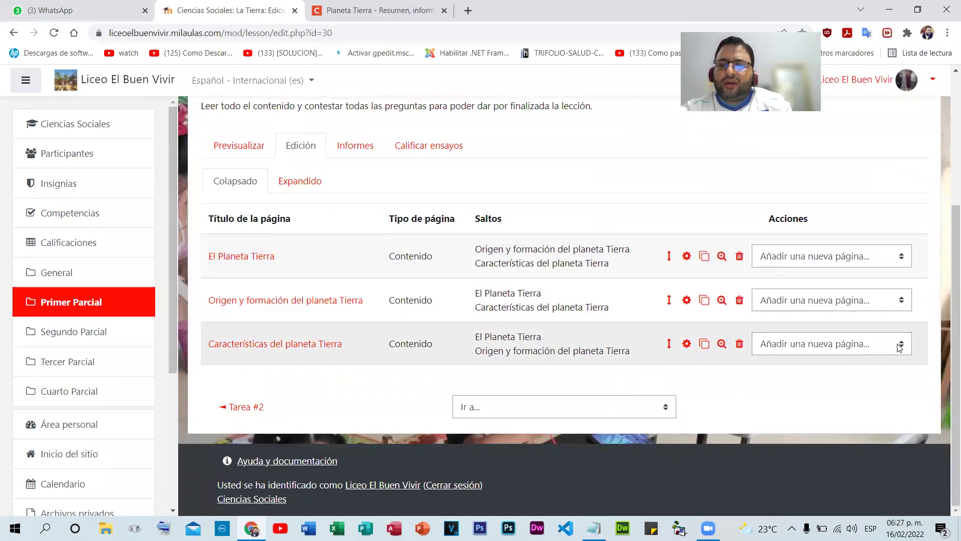
left_click(899, 346)
left_click(837, 379)
scroll(340, 315, "down", 5)
left_click(454, 200)
key("ctrl+v")
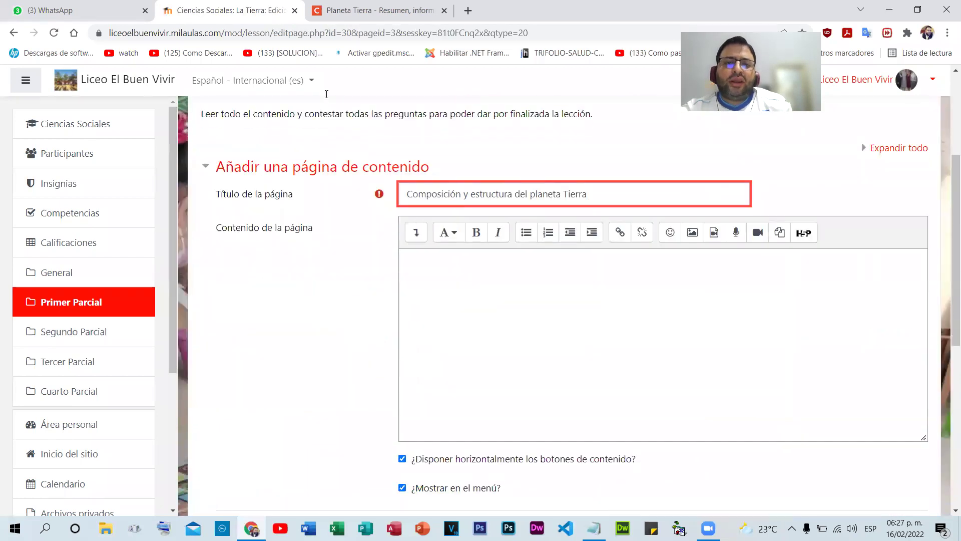
- Copy the article's Composición y estructura section, from its layered Earth image through the Núcleo interno paragraph
left_click(381, 10)
left_click_drag(114, 245, 574, 334)
scroll(461, 388, "down", 5)
scroll(463, 390, "down", 12)
scroll(461, 386, "down", 4)
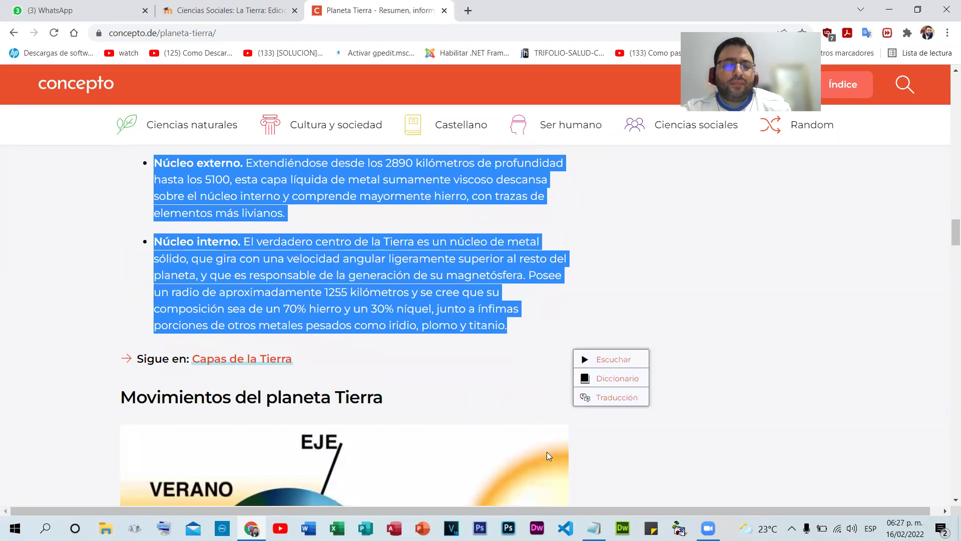
- Paste the copied section into the new page's Contenido de la página and look over the pasted image and text
left_click(270, 13)
left_click(501, 292)
key("ctrl+v")
scroll(552, 334, "down", 5)
scroll(551, 334, "up", 1)
scroll(541, 338, "down", 6)
scroll(512, 343, "up", 2)
scroll(512, 343, "up", 7)
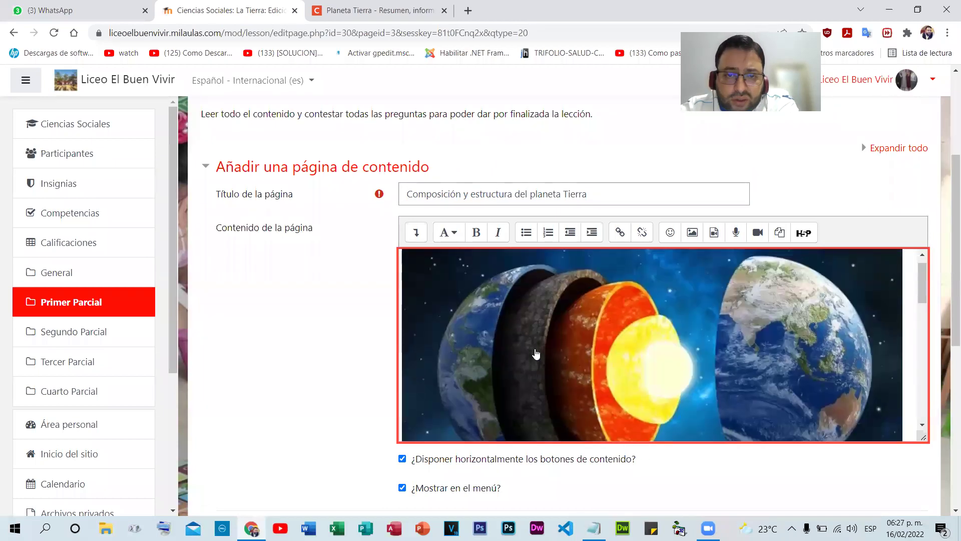
scroll(500, 346, "down", 2)
scroll(415, 330, "up", 5)
scroll(298, 313, "down", 3)
- Set Contenido 1's Saltar option and its description to El Planeta Tierra
scroll(299, 304, "down", 5)
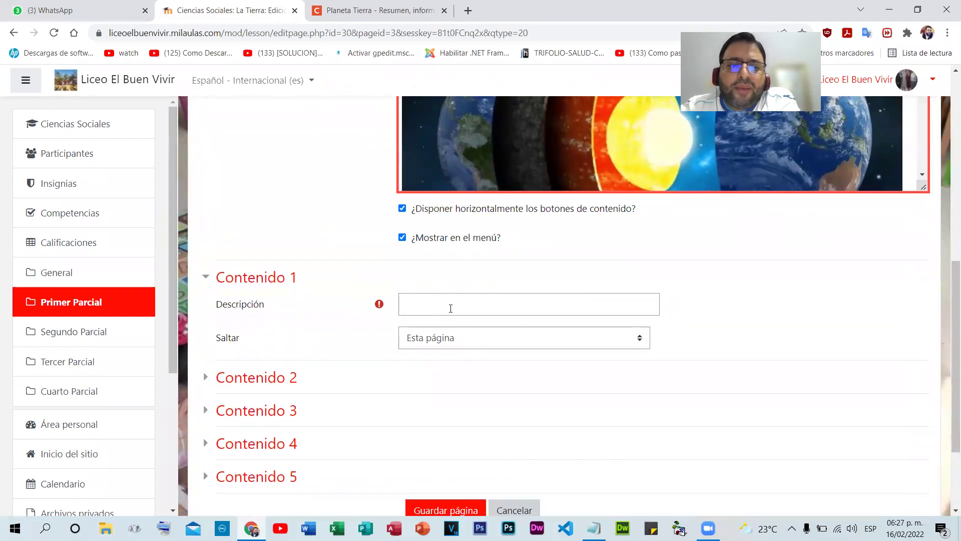
left_click(424, 343)
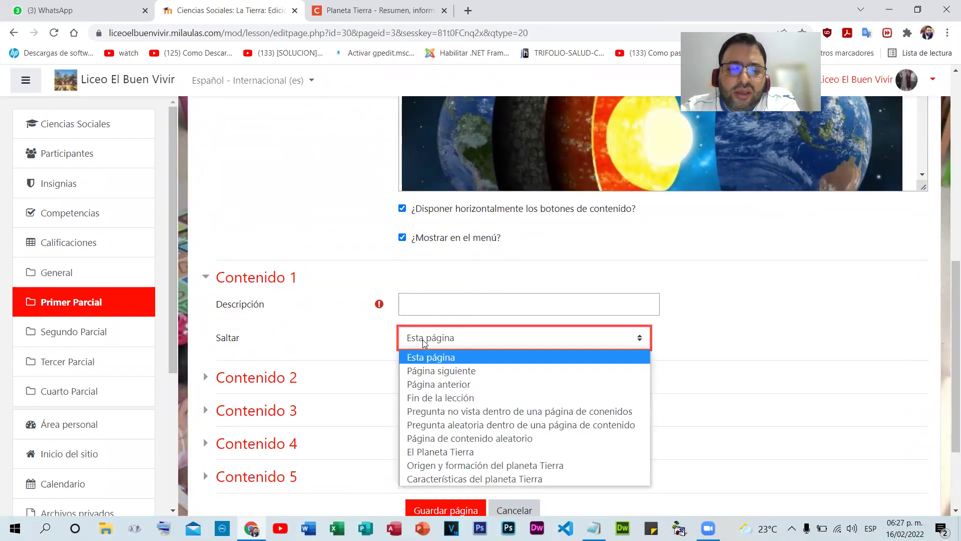
left_click(458, 451)
left_click(435, 304)
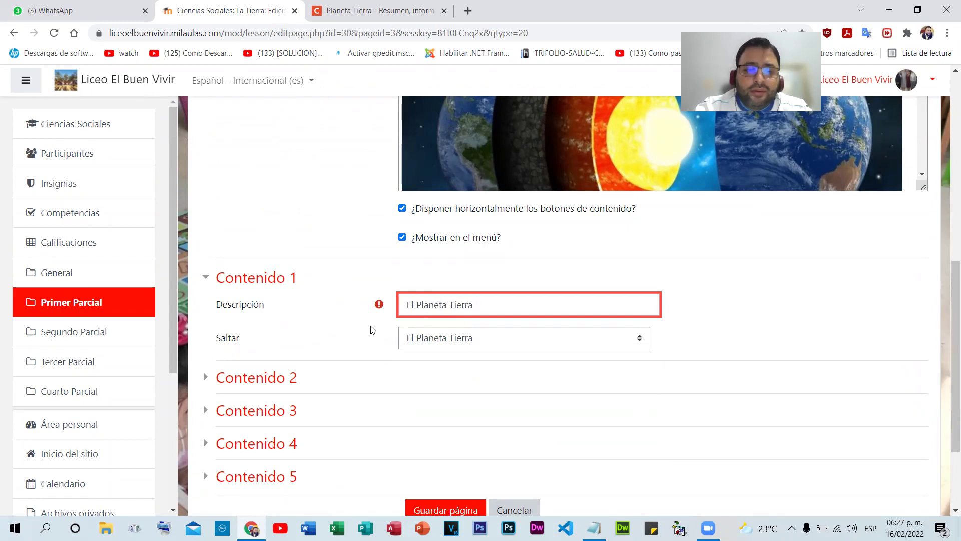
- Set Contenido 2's Saltar and description to "Origen y formación del planeta Tierra", correcting the spelling of "formación"
left_click(256, 378)
scroll(519, 425, "down", 2)
left_click(470, 314)
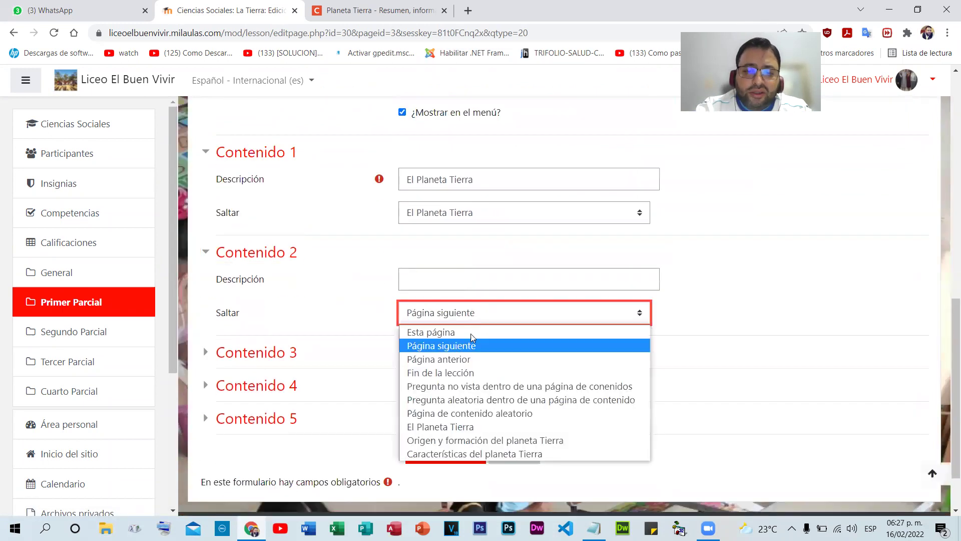
left_click(474, 443)
left_click(439, 272)
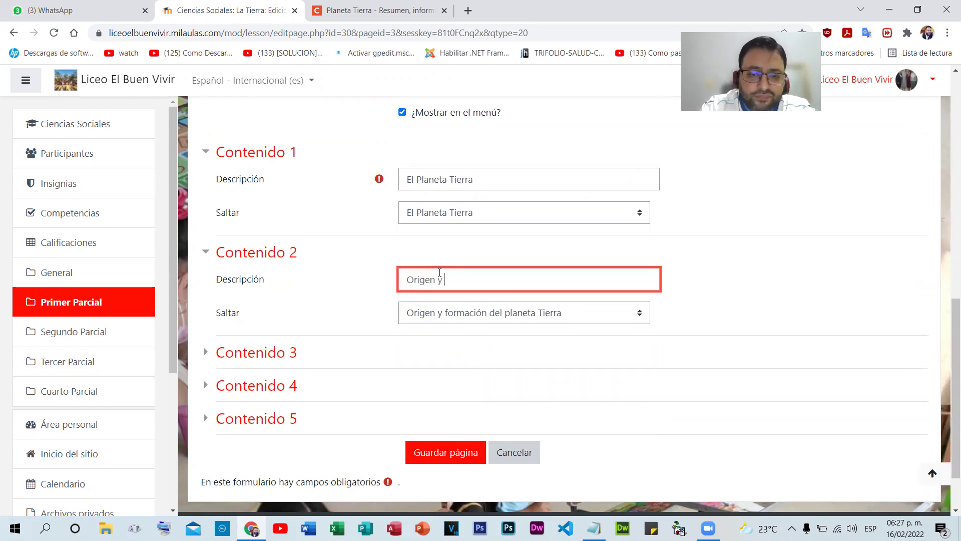
type("Origen y formacion del planeta Tierra")
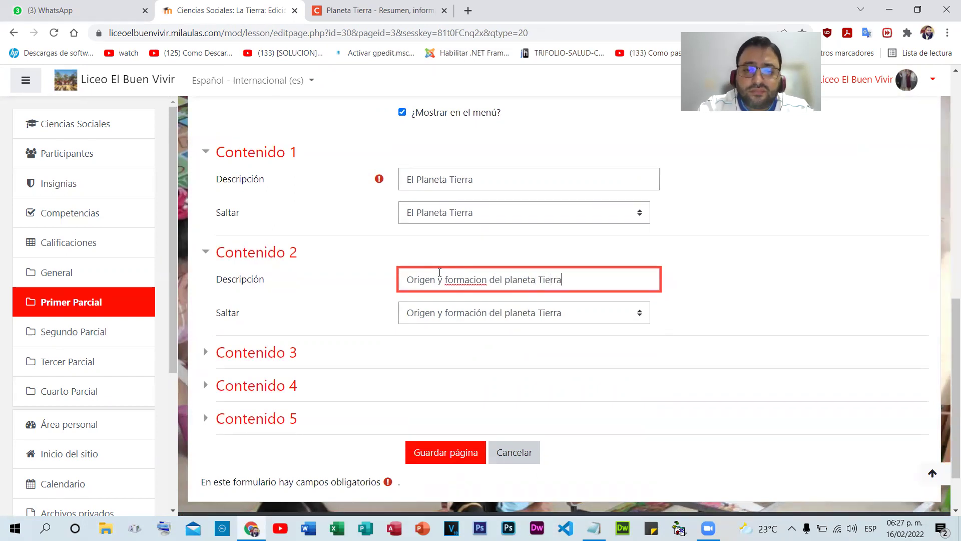
right_click(466, 280)
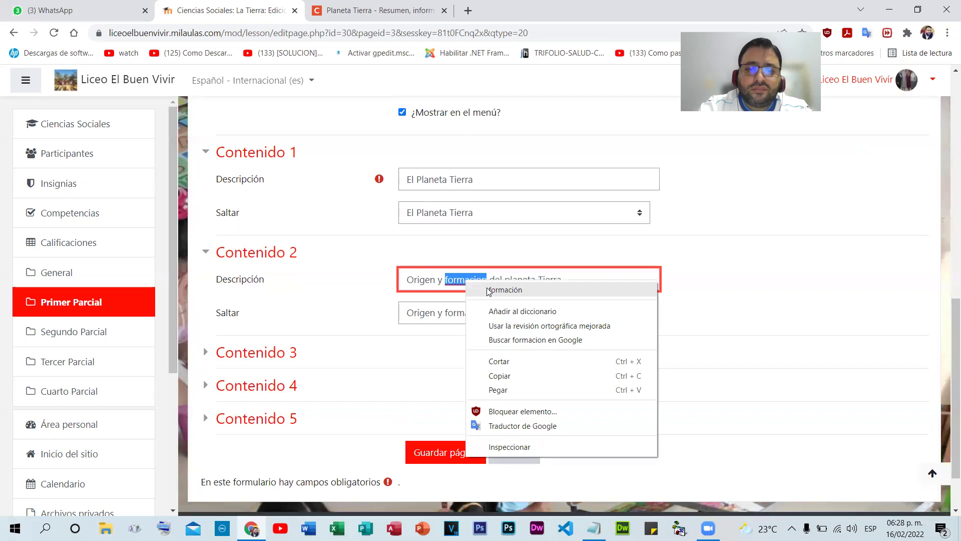
left_click(505, 290)
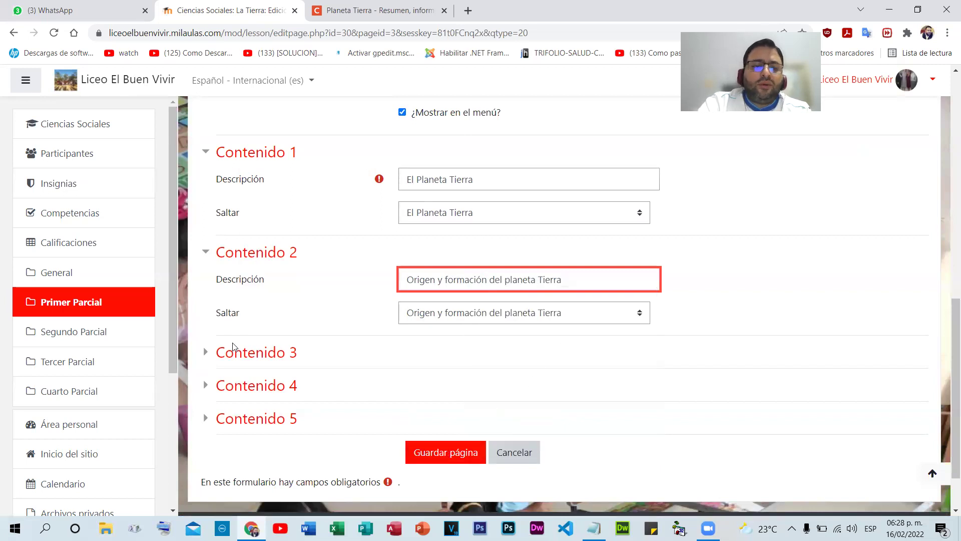
- Set Contenido 3's Saltar and description to "Características del planeta Tierra", correcting the spelling of "Características"
left_click(241, 356)
left_click(474, 422)
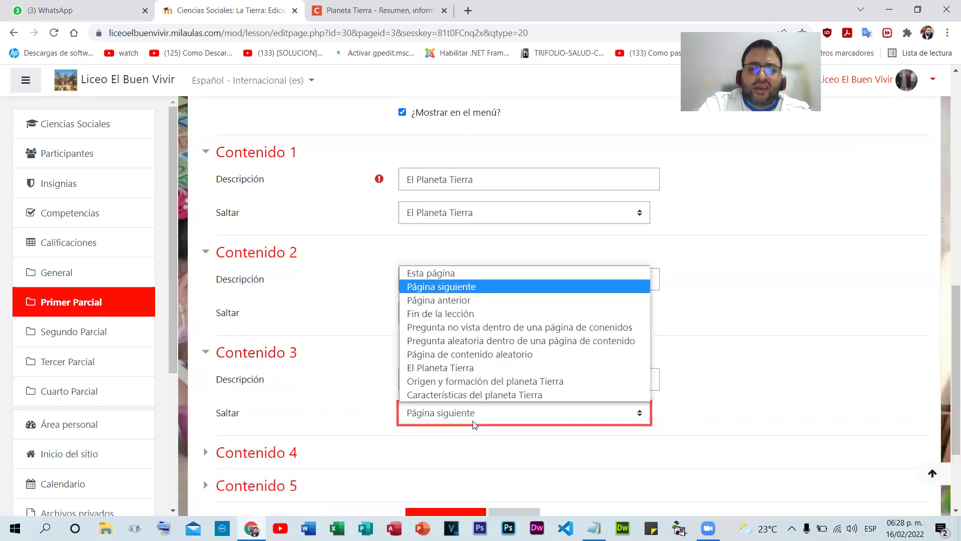
left_click(461, 392)
left_click(452, 372)
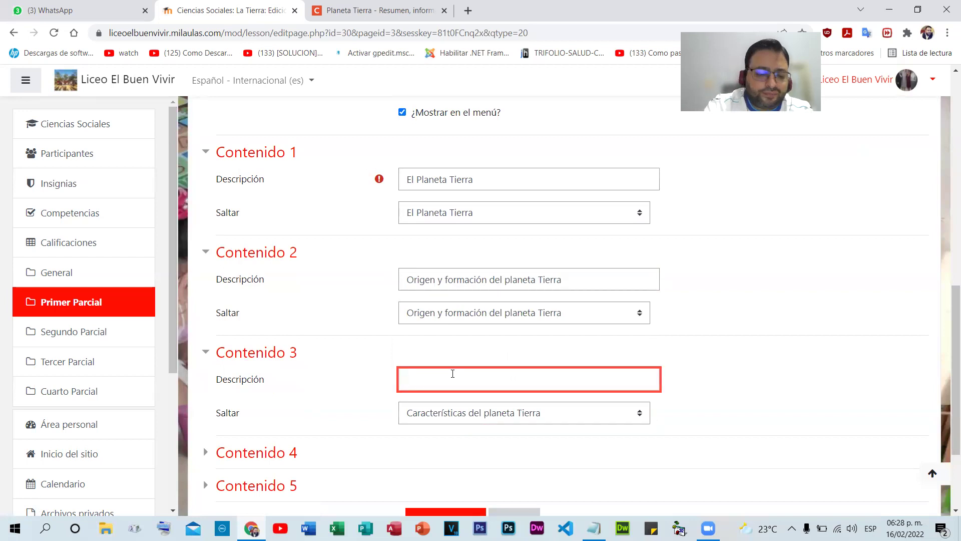
type("Carcateristicas del")
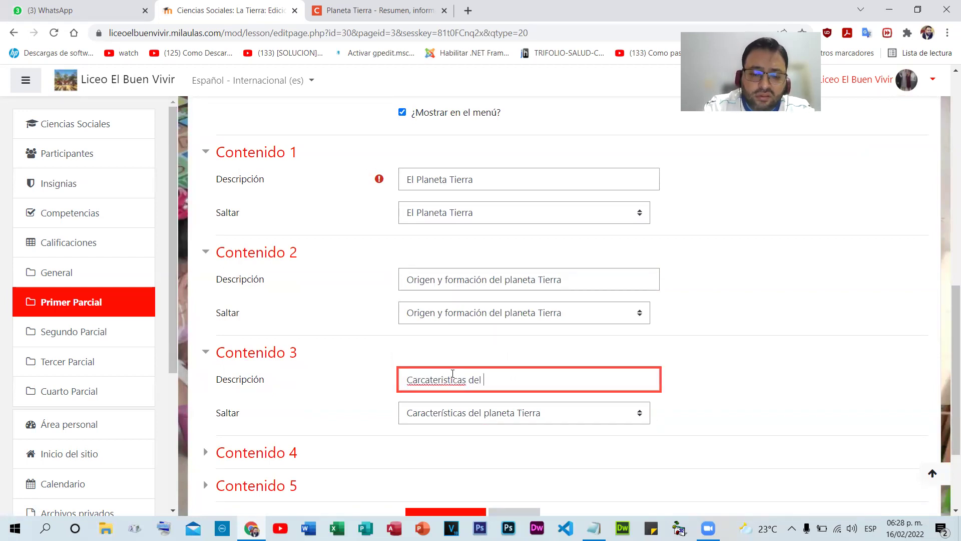
scroll(453, 375, "up", 1)
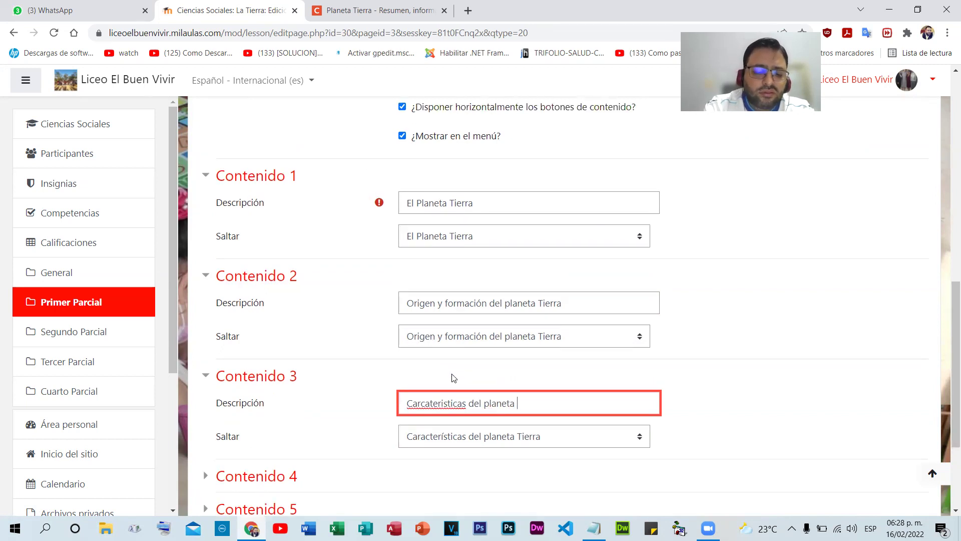
right_click(428, 402)
left_click(463, 234)
scroll(463, 233, "down", 1)
left_click(813, 335)
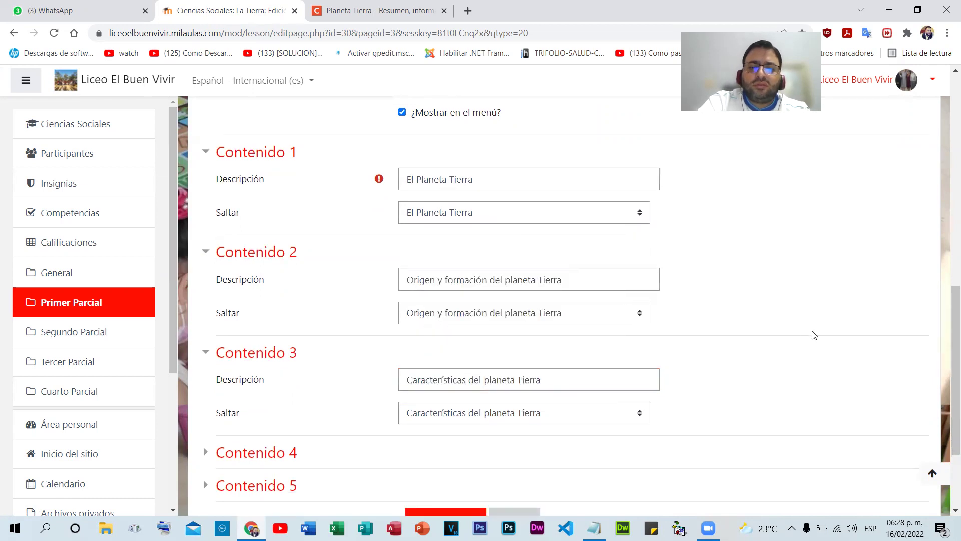
- Review the three content buttons and save the new lesson page
scroll(810, 335, "down", 2)
scroll(806, 337, "up", 4)
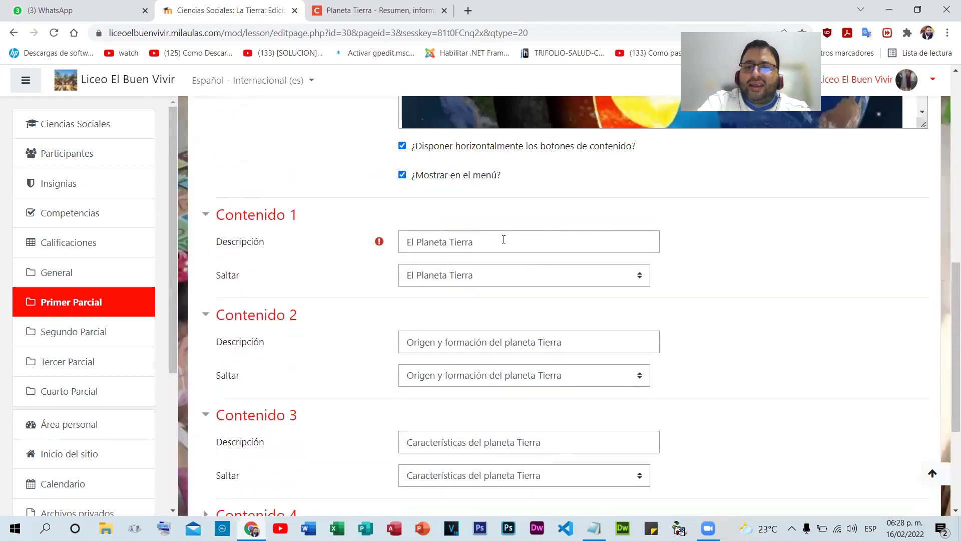
scroll(478, 247, "down", 4)
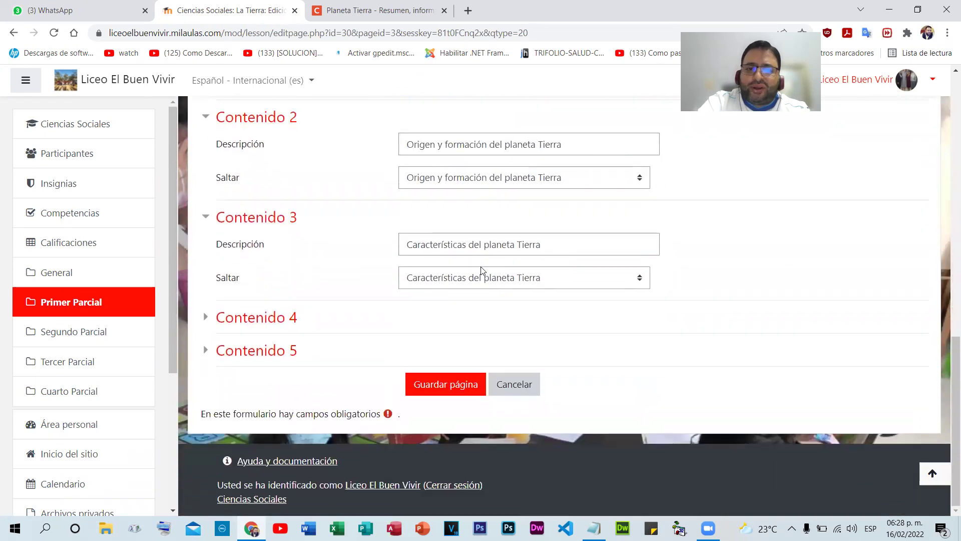
left_click(445, 385)
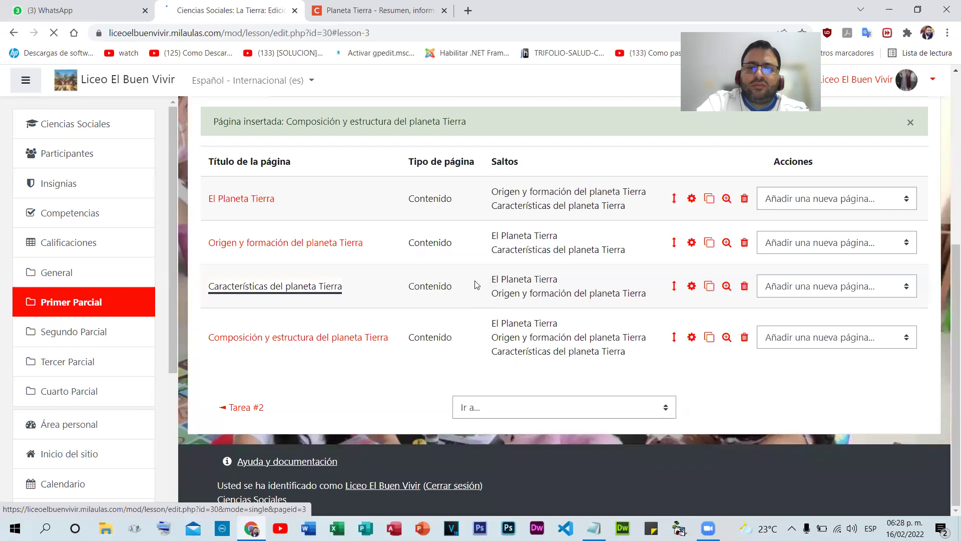
- Open the Composición y estructura del planeta Tierra page, examine its content and jumps, and return to the lesson's page list
left_click(293, 337)
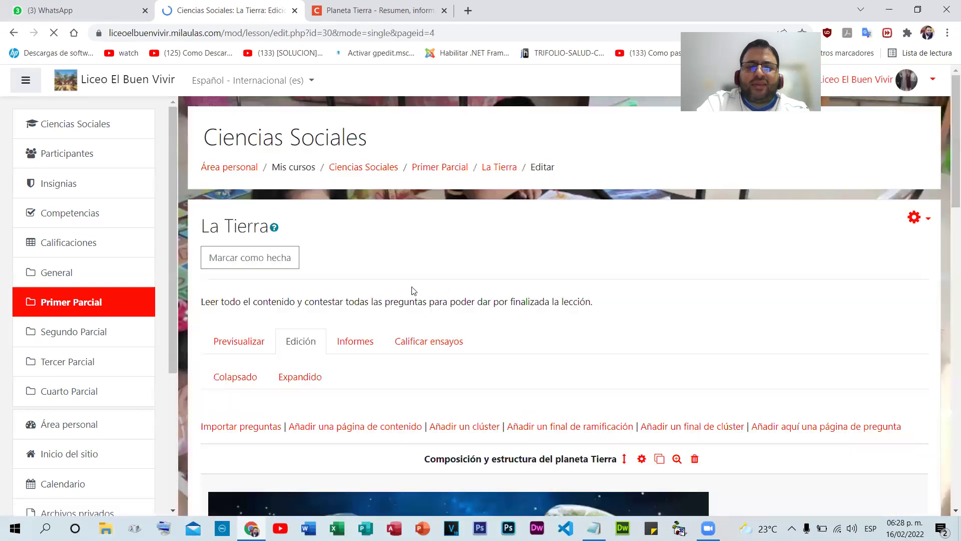
scroll(464, 295, "down", 10)
scroll(496, 306, "down", 12)
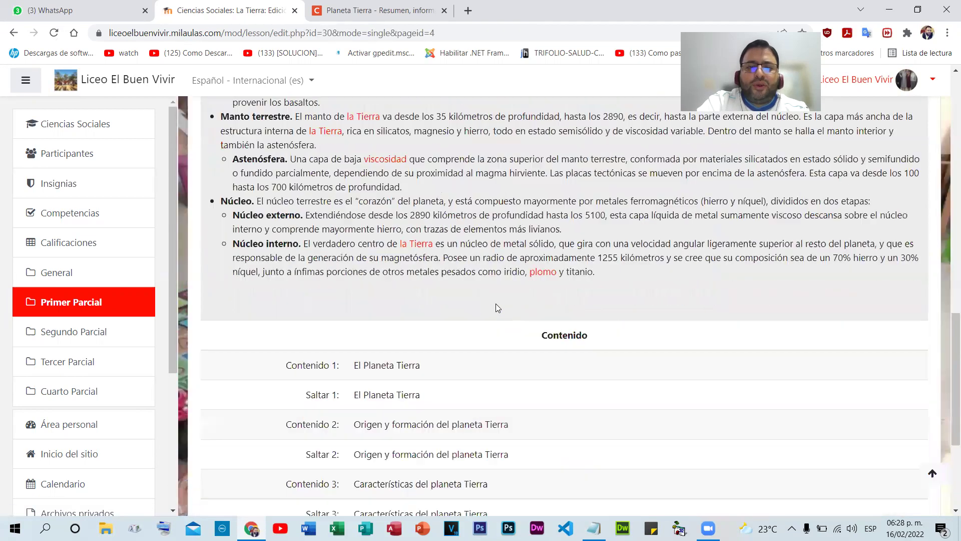
scroll(498, 305, "up", 12)
scroll(500, 304, "up", 4)
scroll(503, 304, "down", 8)
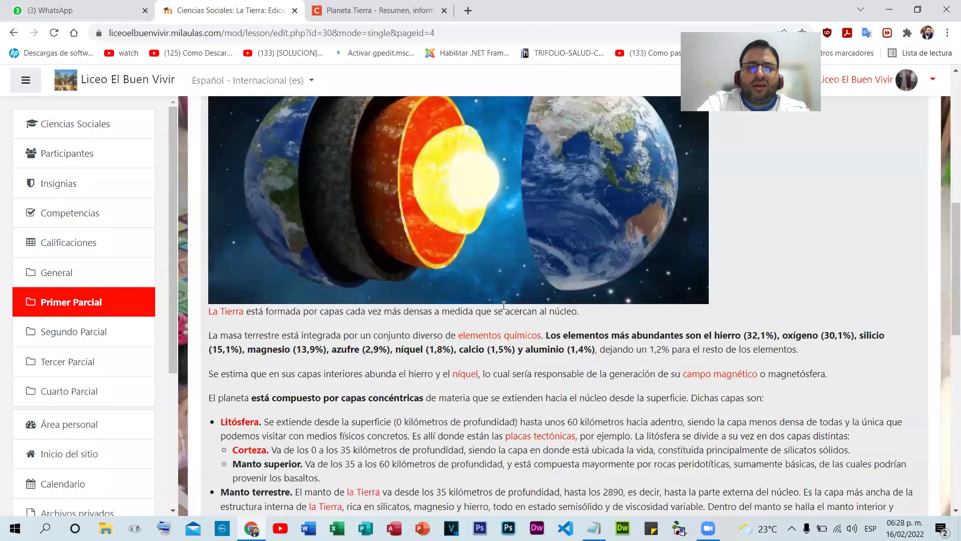
scroll(505, 305, "down", 7)
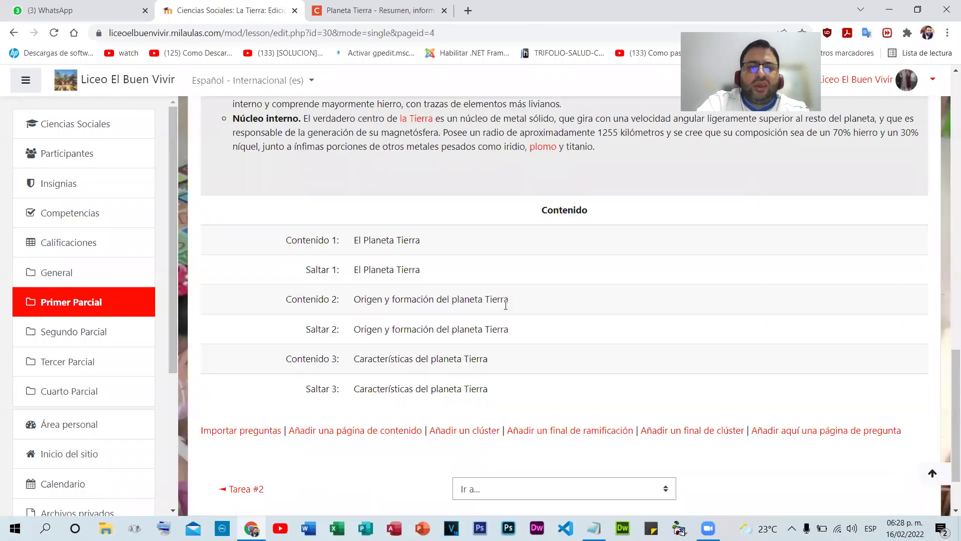
scroll(576, 322, "down", 2)
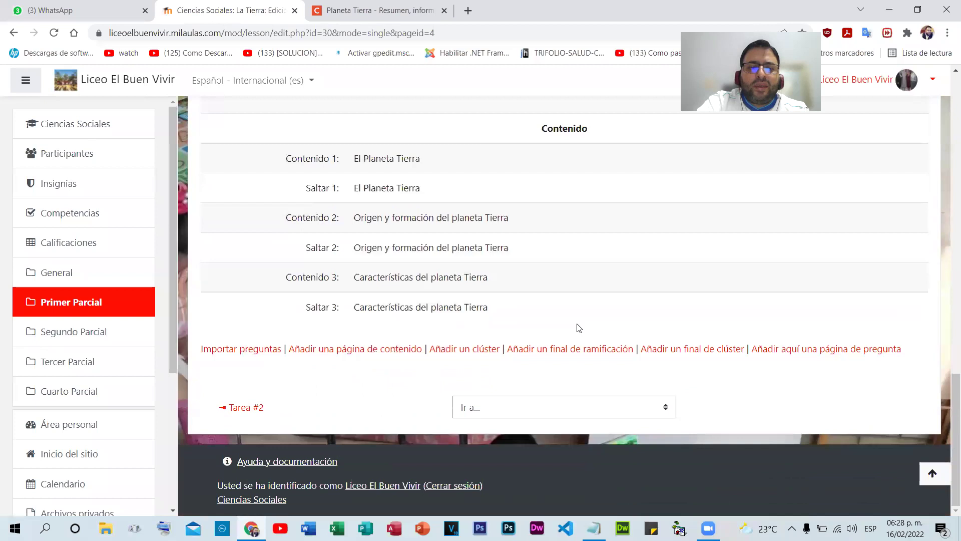
scroll(443, 316, "up", 15)
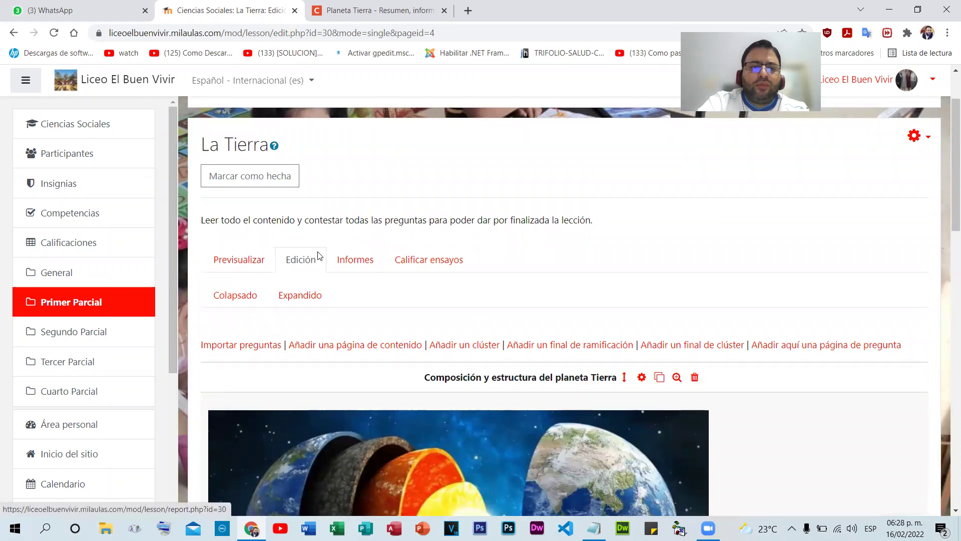
left_click(13, 32)
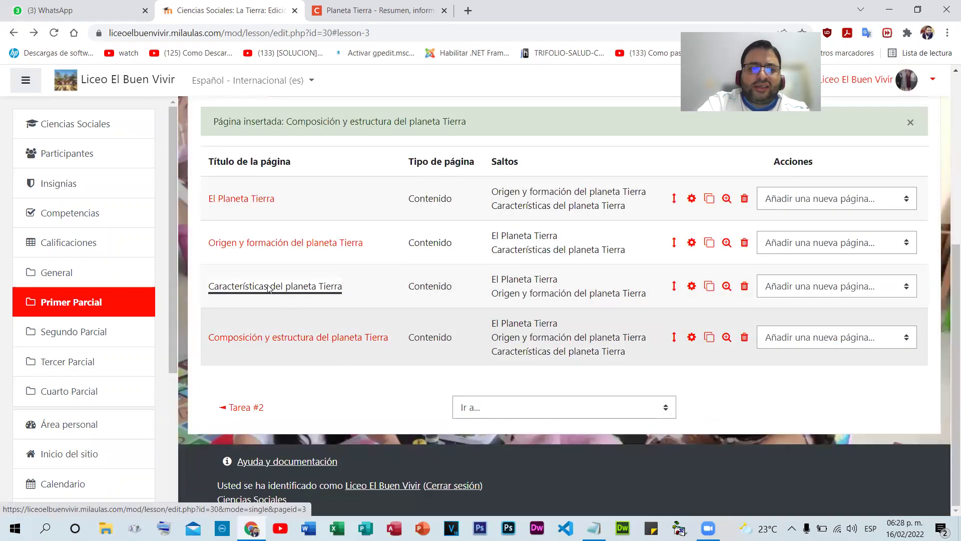
- Edit the Características del planeta Tierra page and set Contenido 3's Saltar to "Composición y estructura del planeta Tierra"
left_click(692, 286)
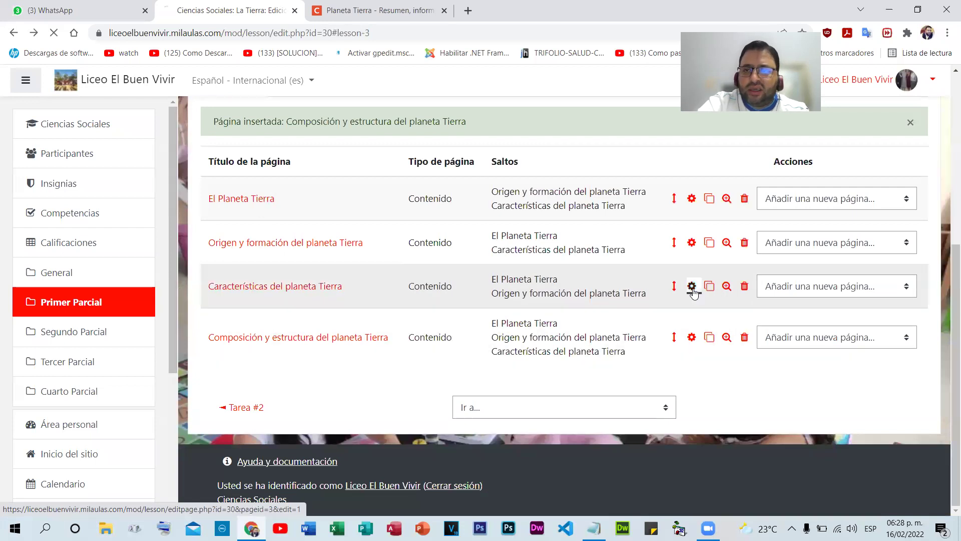
scroll(437, 280, "down", 10)
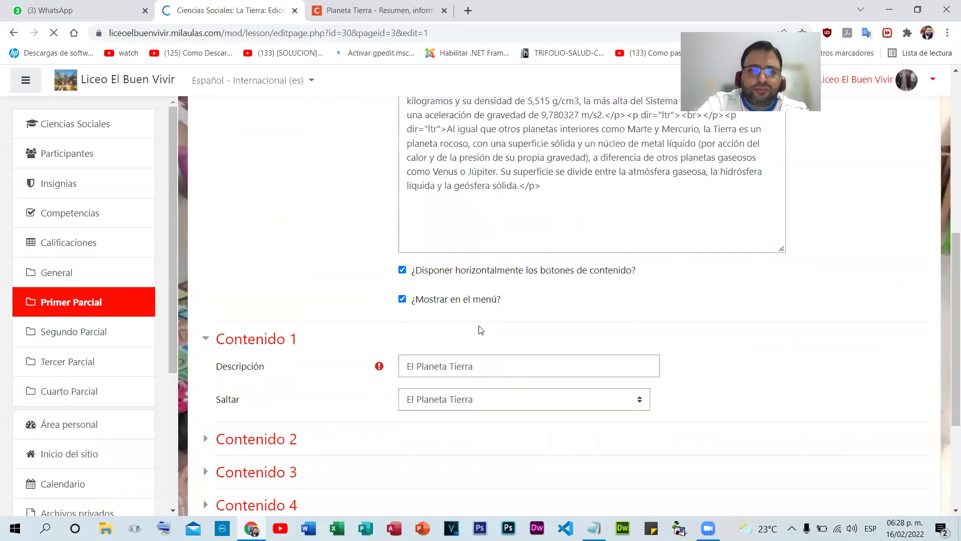
left_click(253, 257)
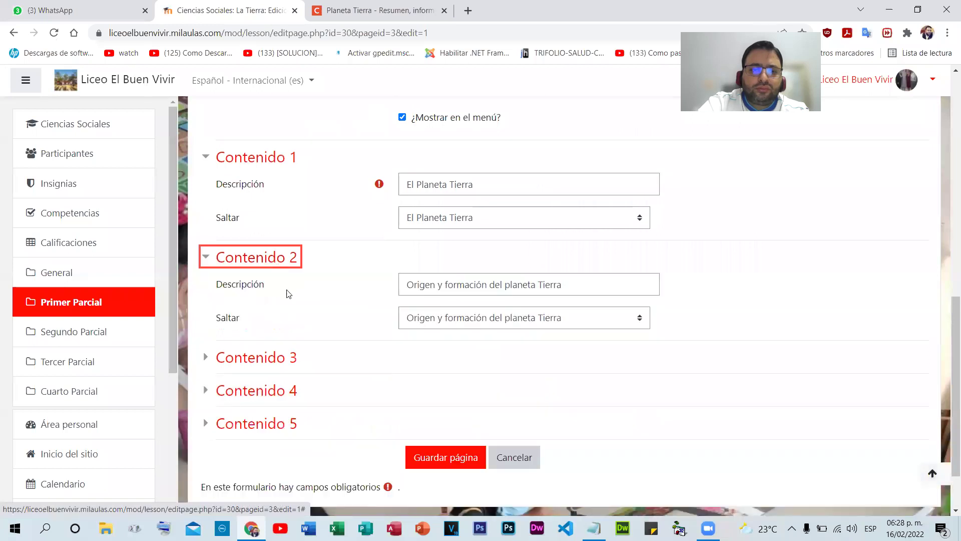
left_click(248, 357)
scroll(504, 369, "down", 1)
left_click(492, 362)
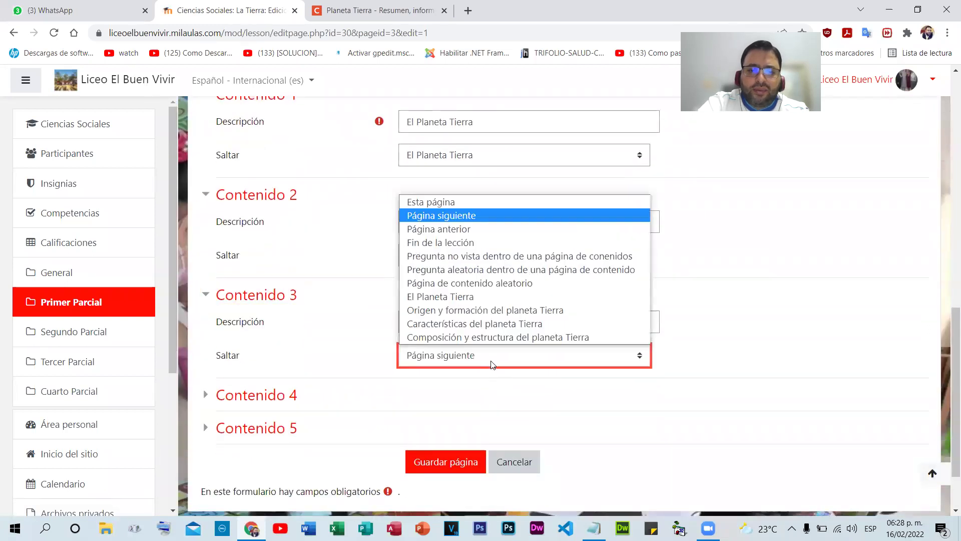
left_click(476, 337)
- Copy the article heading "Composición y estructura del planeta Tierra" into Contenido 3's description and save the Características page
left_click(462, 324)
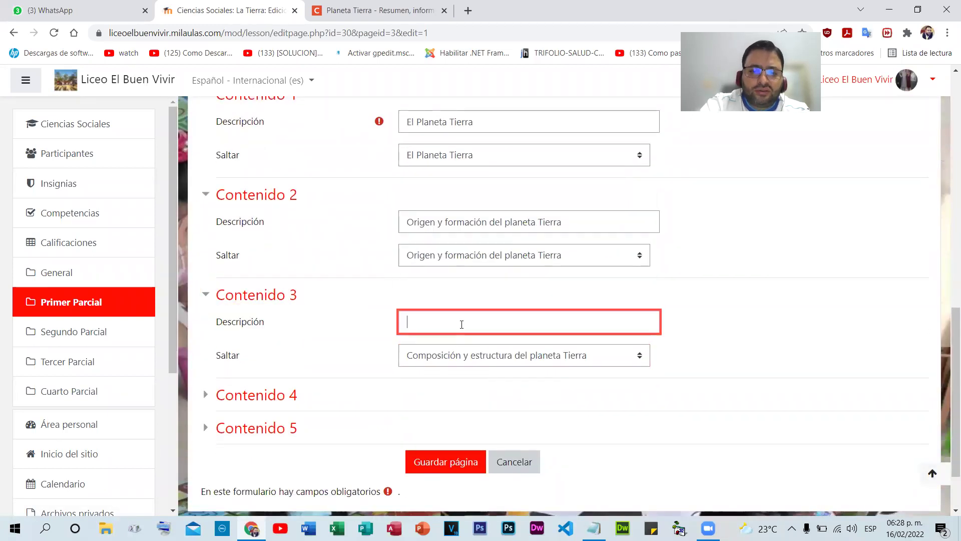
type("C")
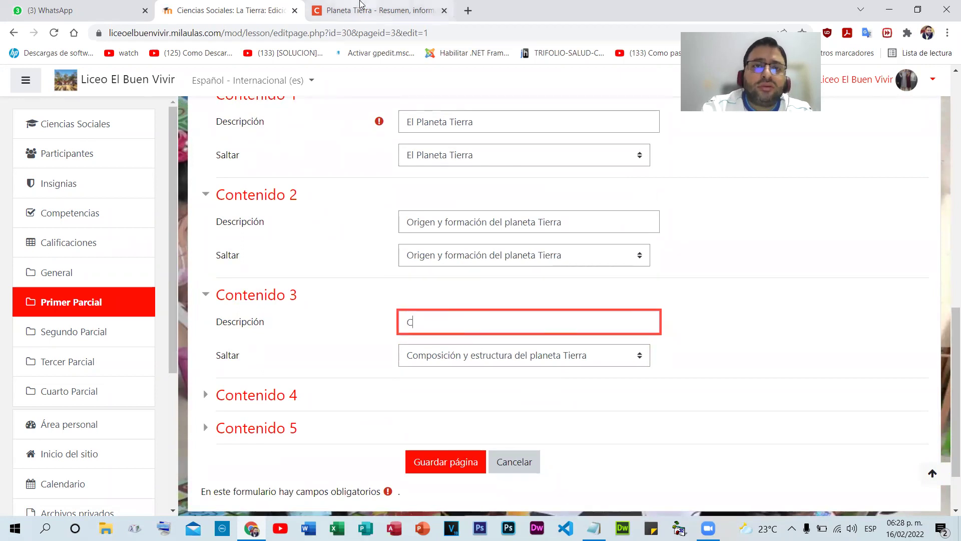
left_click(373, 10)
scroll(364, 304, "up", 10)
scroll(364, 304, "up", 4)
left_click_drag(493, 343, 120, 343)
key("ctrl+c")
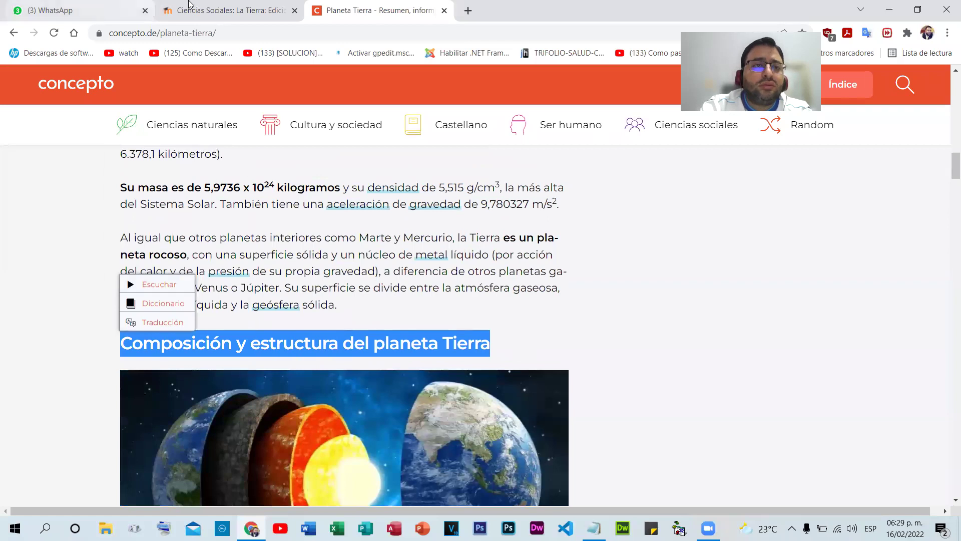
left_click(225, 10)
key("ctrl+v")
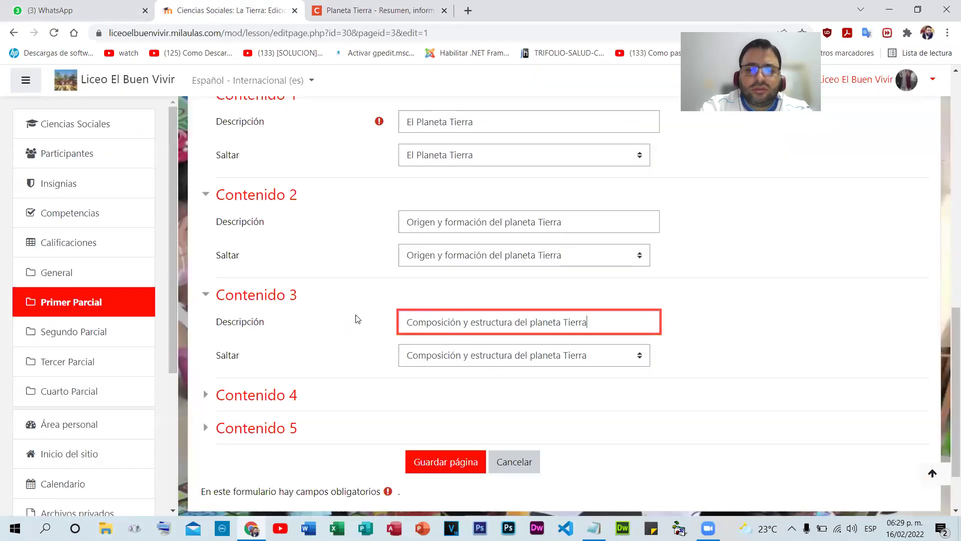
left_click(411, 450)
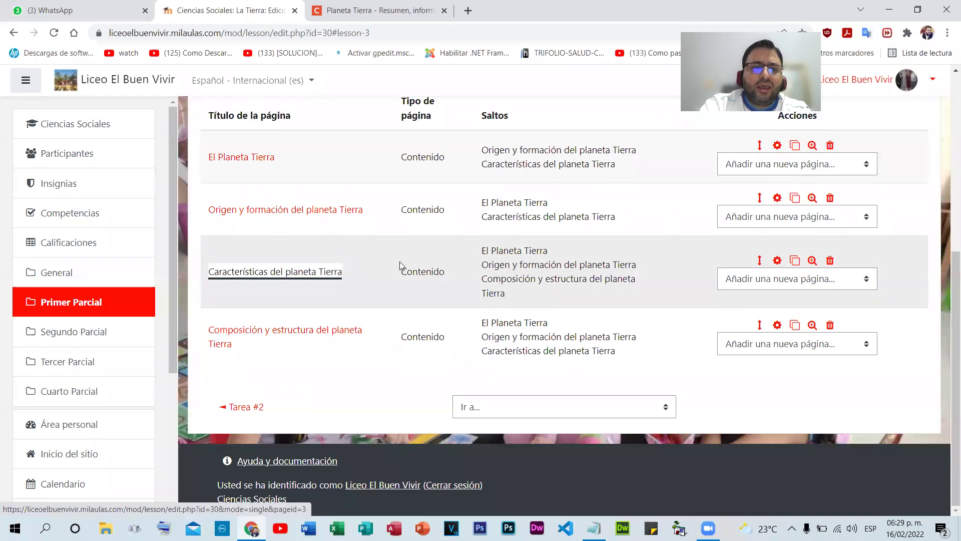
- Edit the Origen y formación del planeta Tierra page and fill Contenido 3's description with "Composición y estructura del planeta Tierra"
scroll(408, 273, "up", 1)
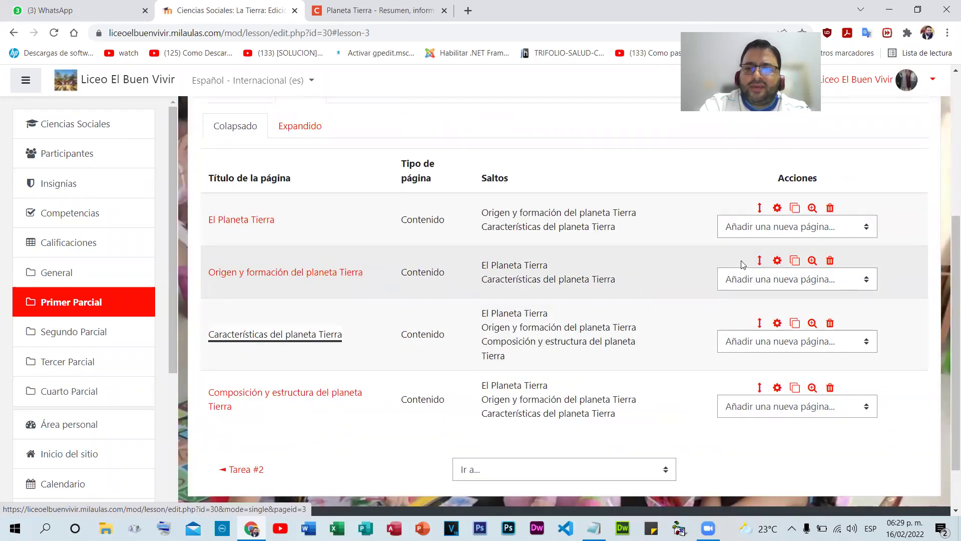
left_click(778, 261)
scroll(349, 269, "down", 10)
left_click(269, 258)
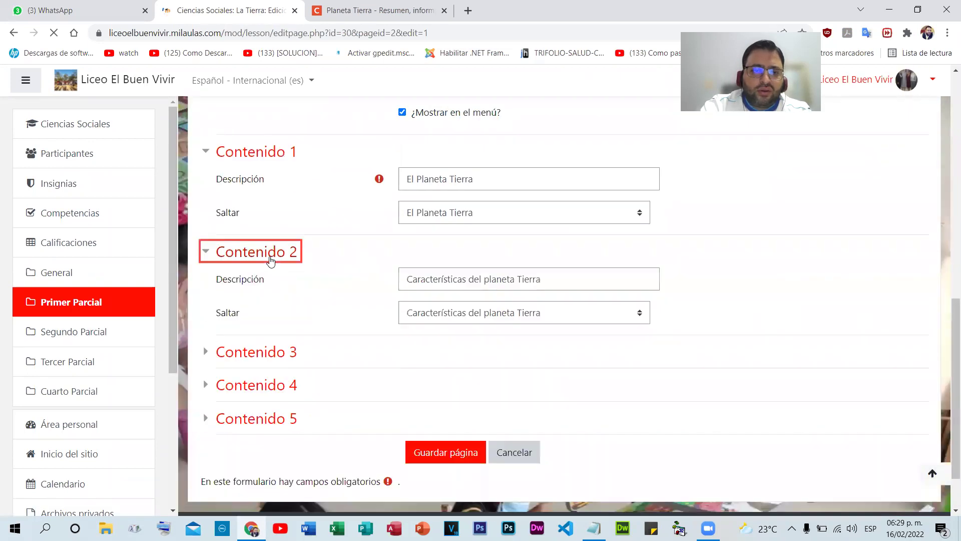
left_click(269, 257)
left_click(269, 258)
left_click(262, 359)
left_click(434, 383)
key("ctrl+v")
- Set Contenido 3's Saltar to "Composición y estructura del planeta Tierra" and save the Origen y formación page
left_click(426, 420)
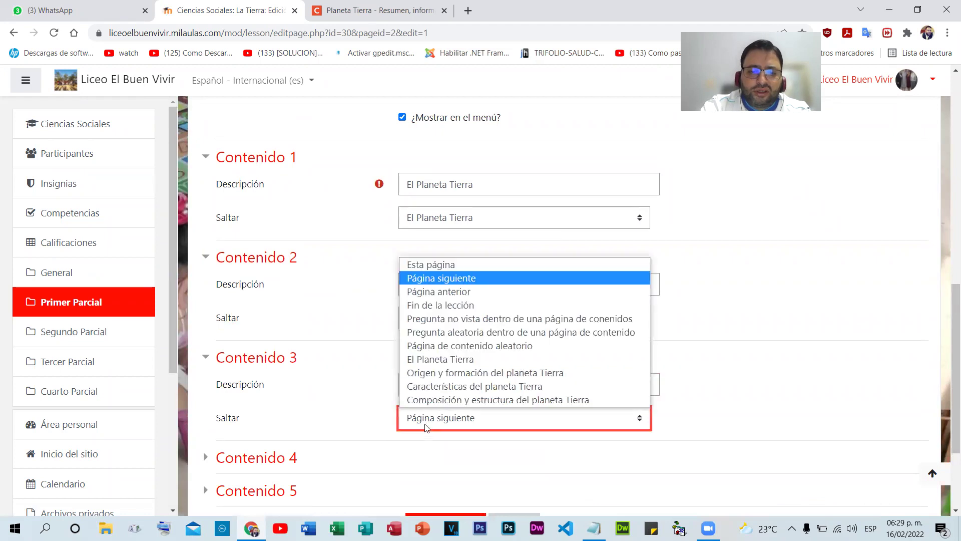
left_click(450, 400)
scroll(559, 436, "down", 3)
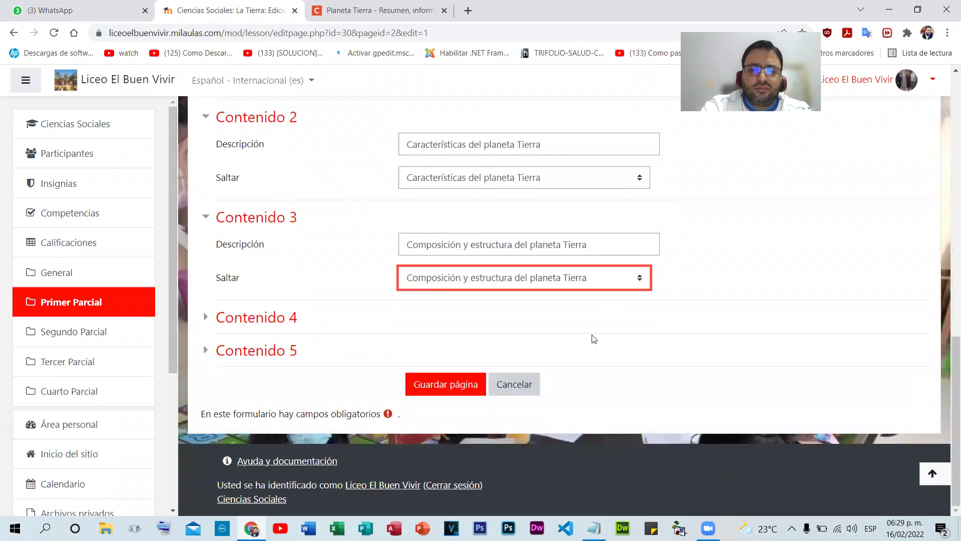
left_click(453, 384)
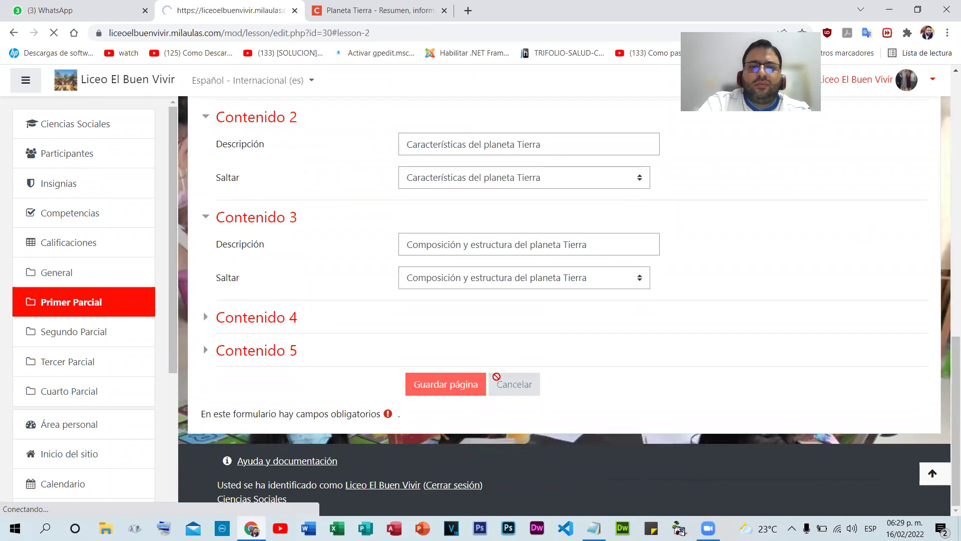
- Edit the El Planeta Tierra page and fill Contenido 3's description with "Composición y estructura del planeta Tierra"
scroll(701, 253, "up", 3)
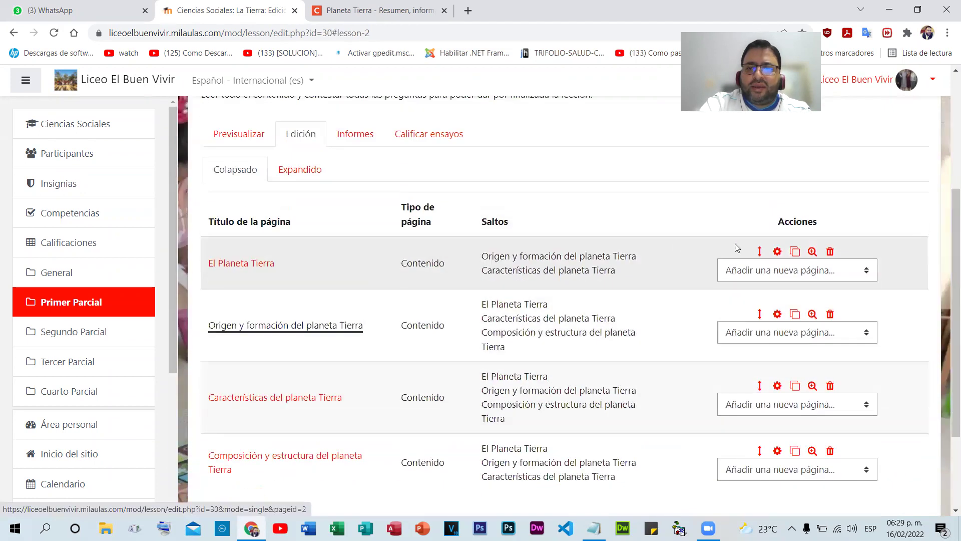
left_click(776, 251)
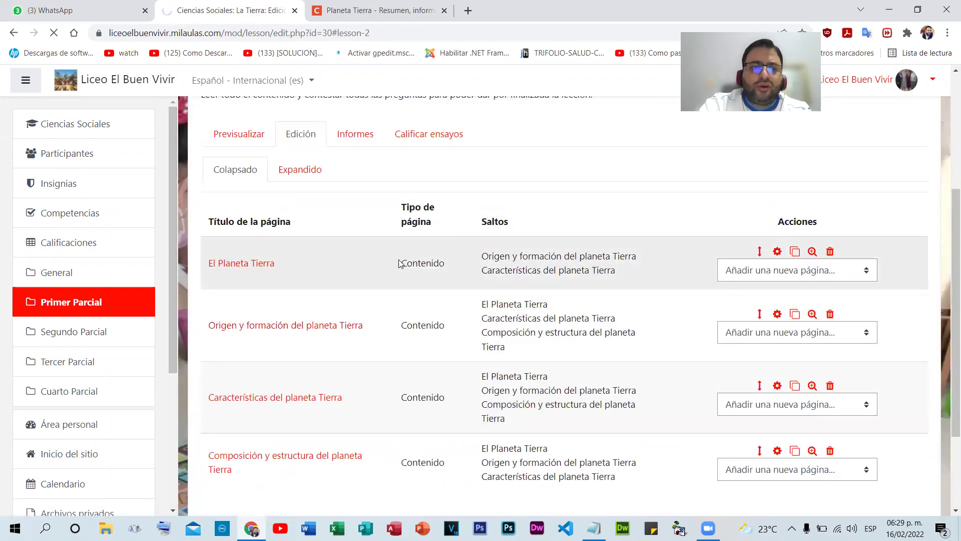
scroll(400, 264, "down", 10)
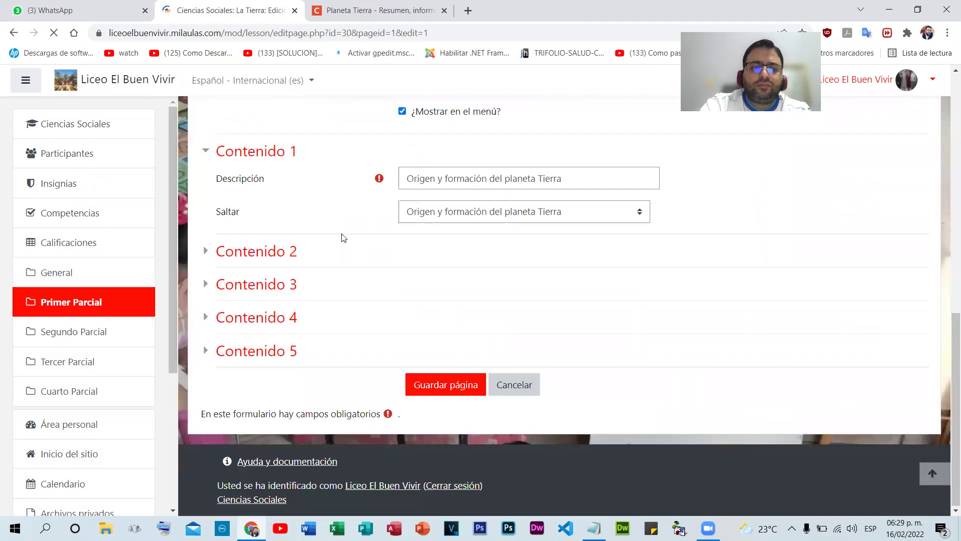
left_click(271, 252)
left_click(262, 358)
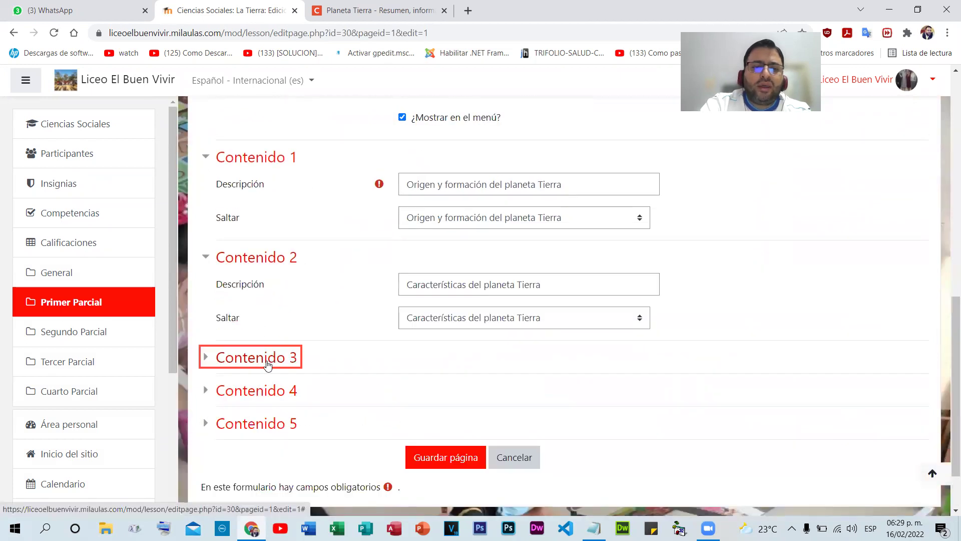
left_click(458, 384)
key("ctrl+v")
- Set Contenido 3's Saltar to "Composición y estructura del planeta Tierra" and save the El Planeta Tierra page
left_click(476, 420)
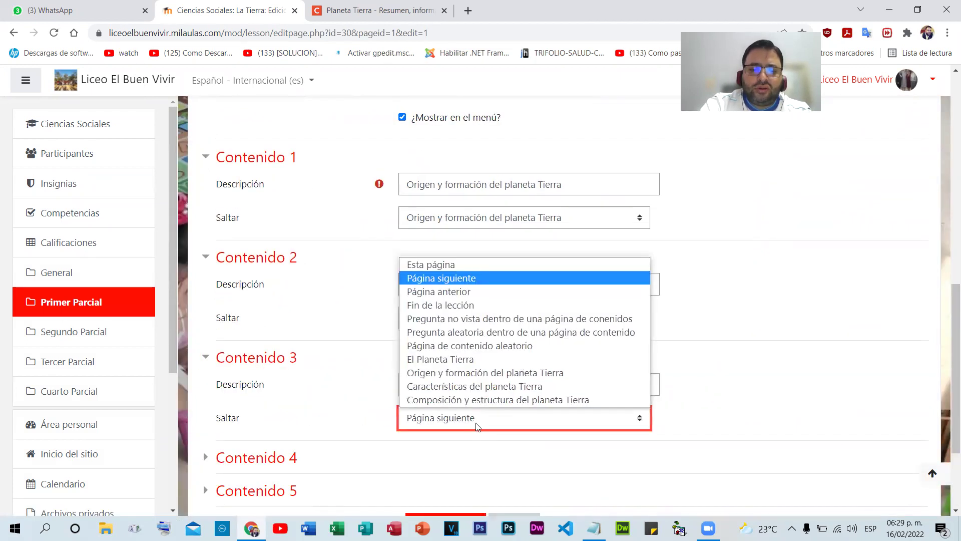
left_click(447, 400)
scroll(526, 440, "down", 3)
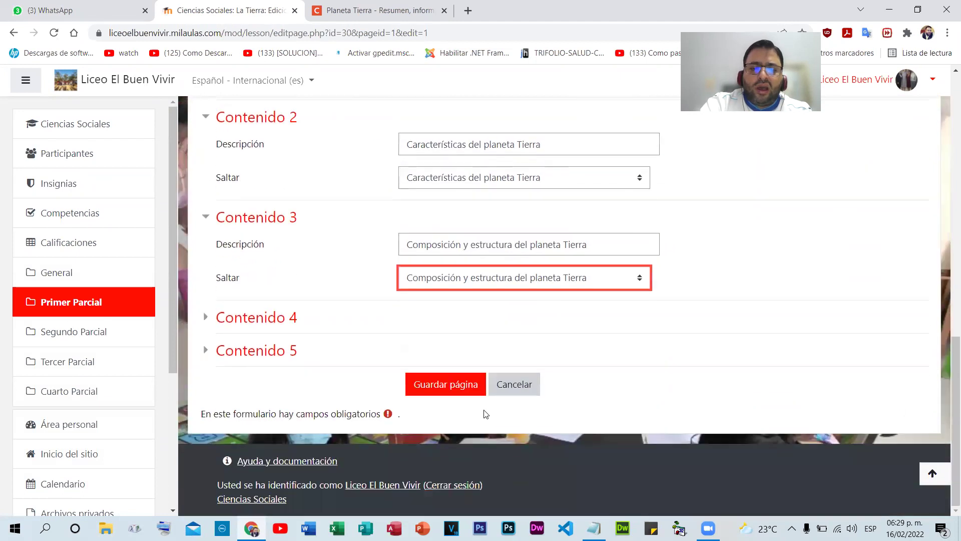
left_click(457, 388)
- Review the jumps in the page list, preview the lesson from its first page, and examine the buttons below El Planeta Tierra
scroll(364, 161, "up", 5)
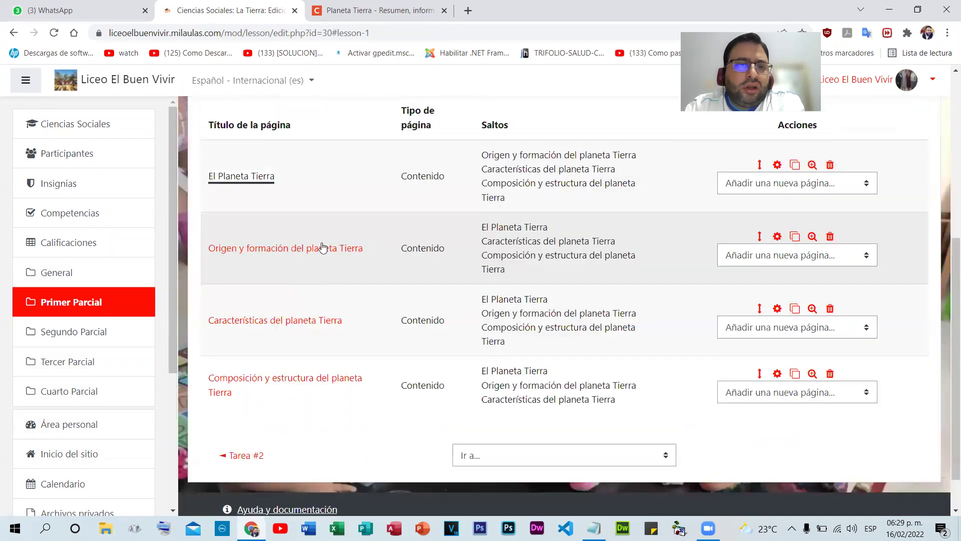
scroll(395, 249, "down", 4)
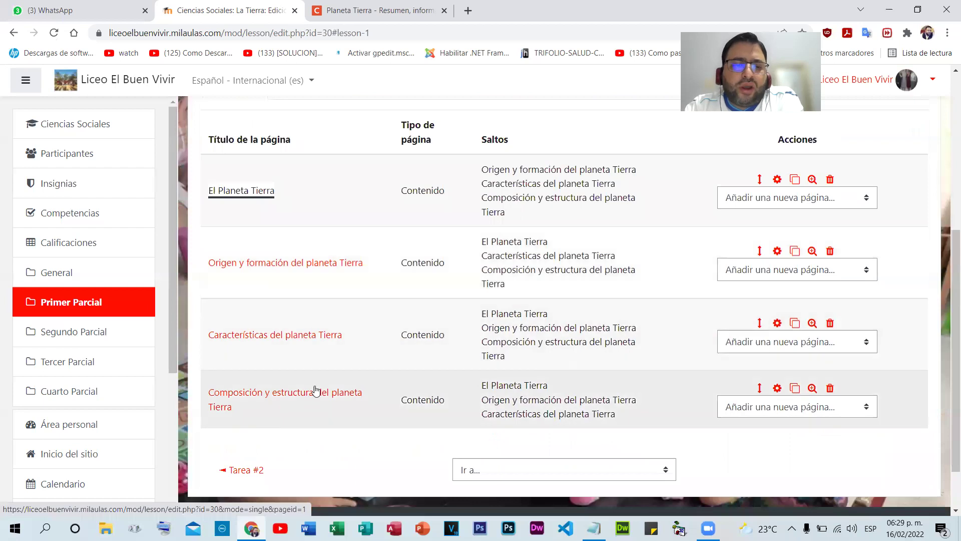
scroll(363, 321, "up", 1)
scroll(347, 314, "down", 3)
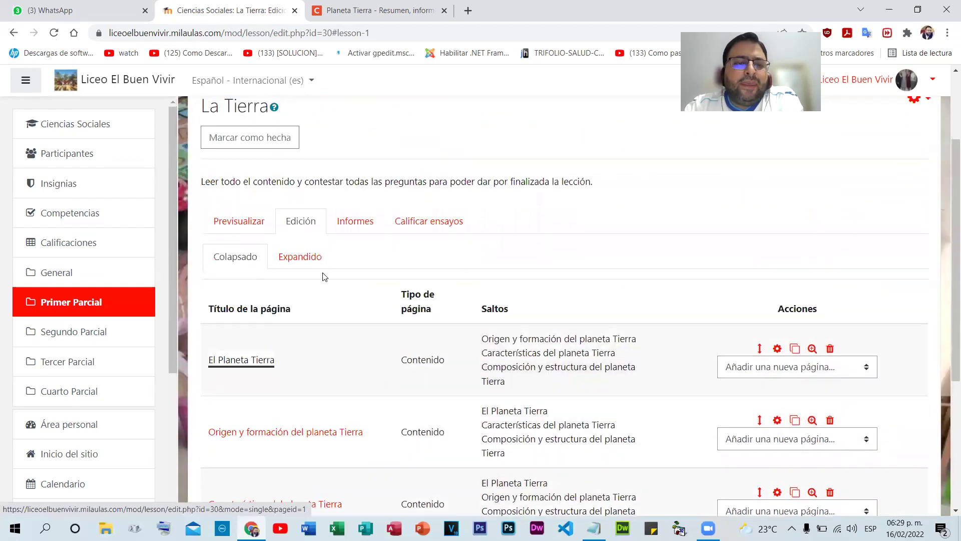
left_click(245, 218)
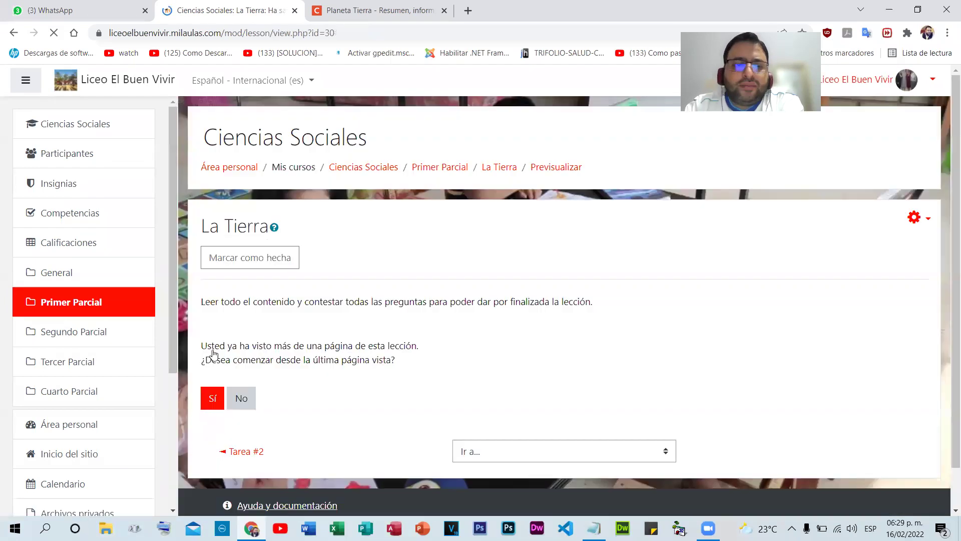
left_click(240, 398)
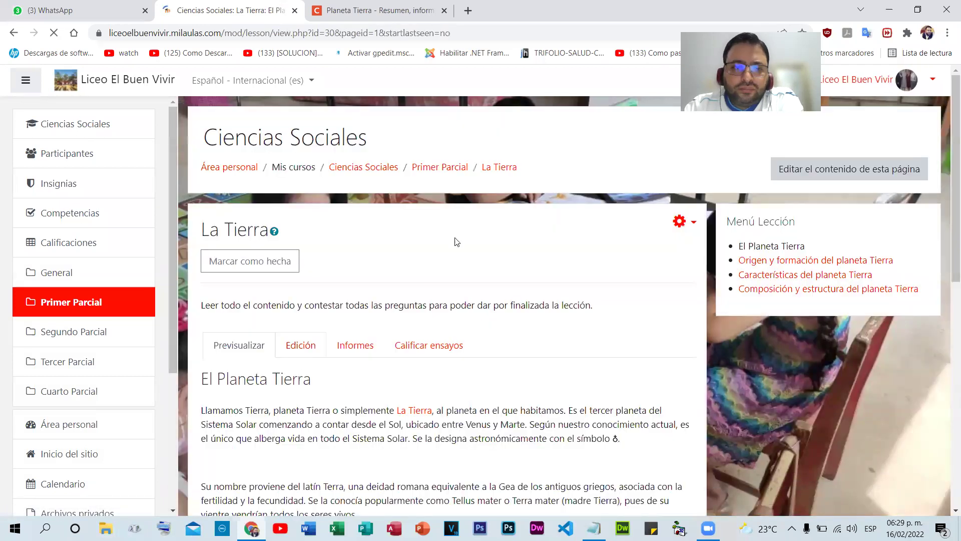
scroll(325, 240, "down", 9)
scroll(328, 270, "down", 4)
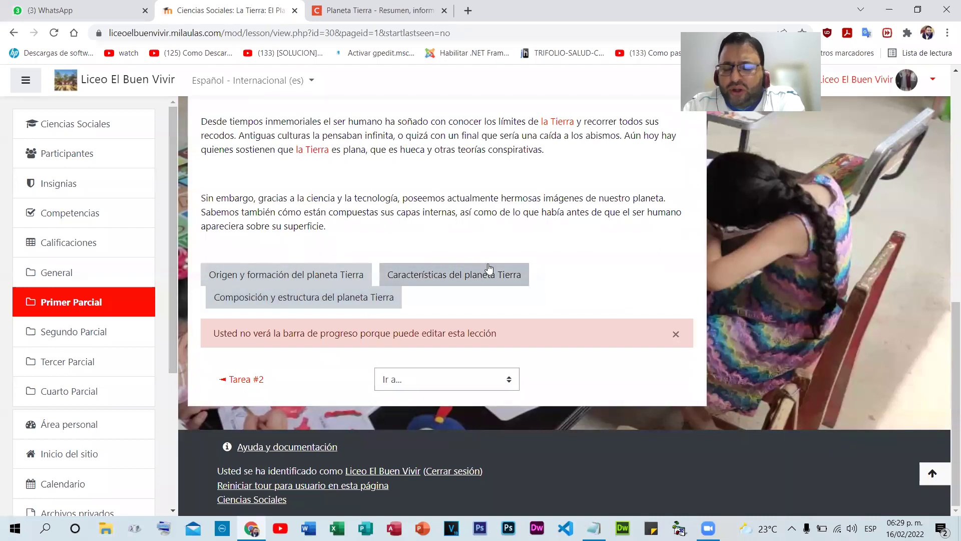
- Follow the preview buttons through Composición y estructura, Origen y formación, and Características del planeta Tierra, checking each page's content and buttons
left_click(256, 300)
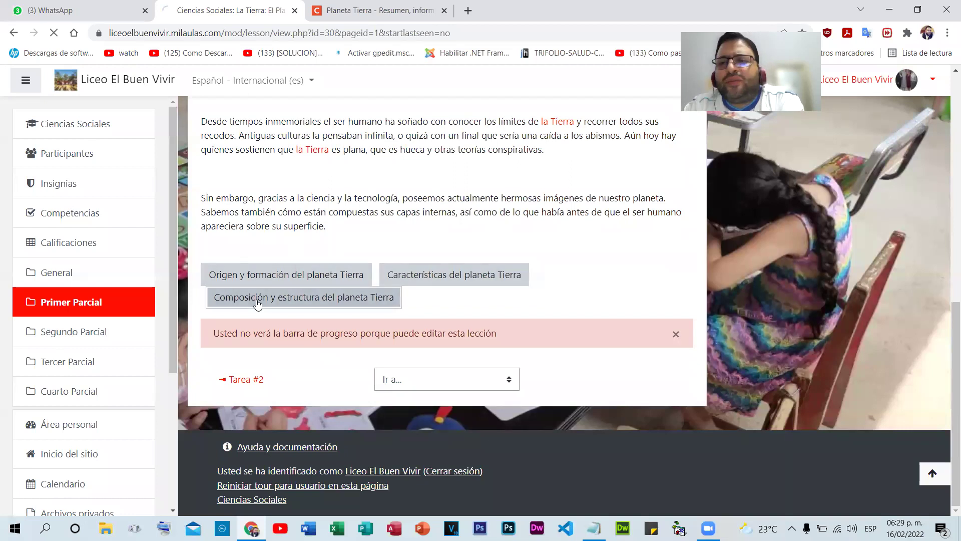
scroll(461, 276, "down", 20)
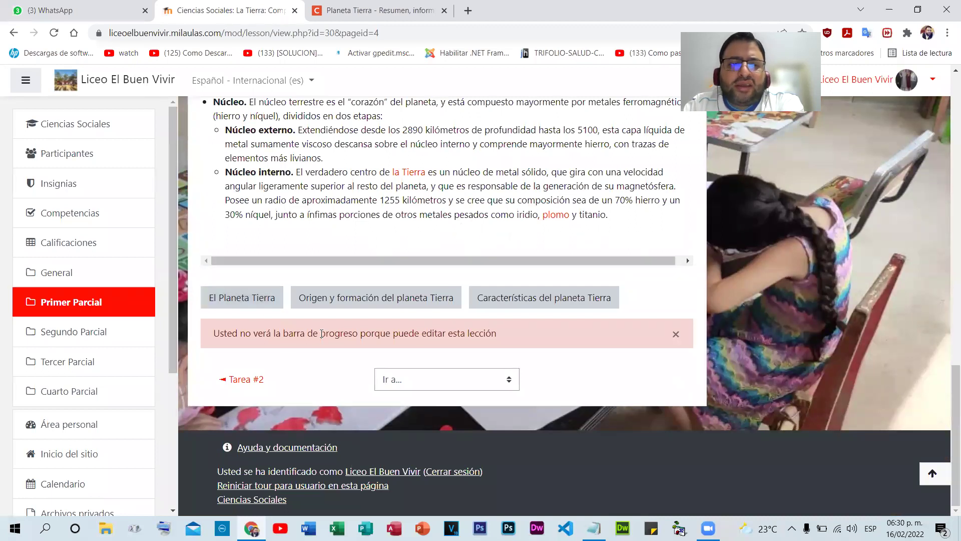
left_click(333, 300)
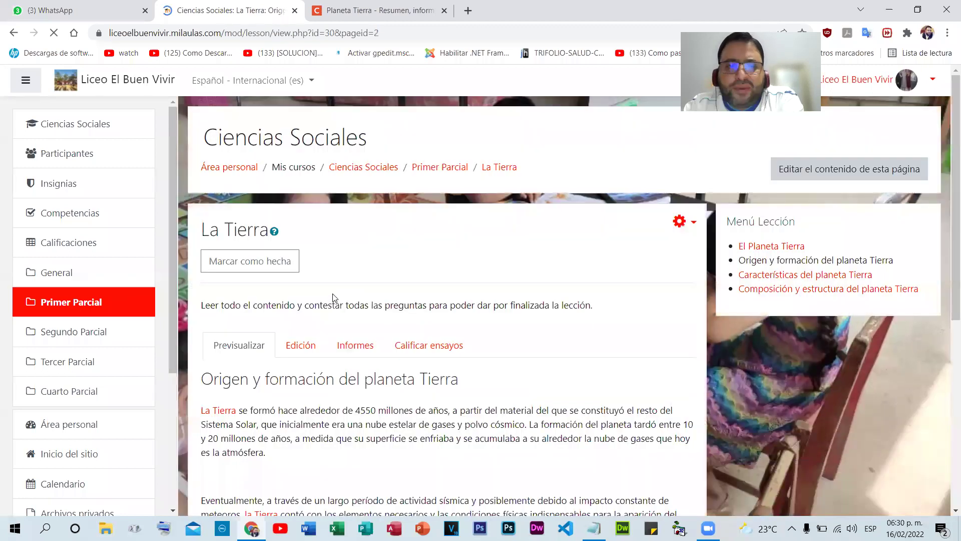
scroll(501, 251, "down", 7)
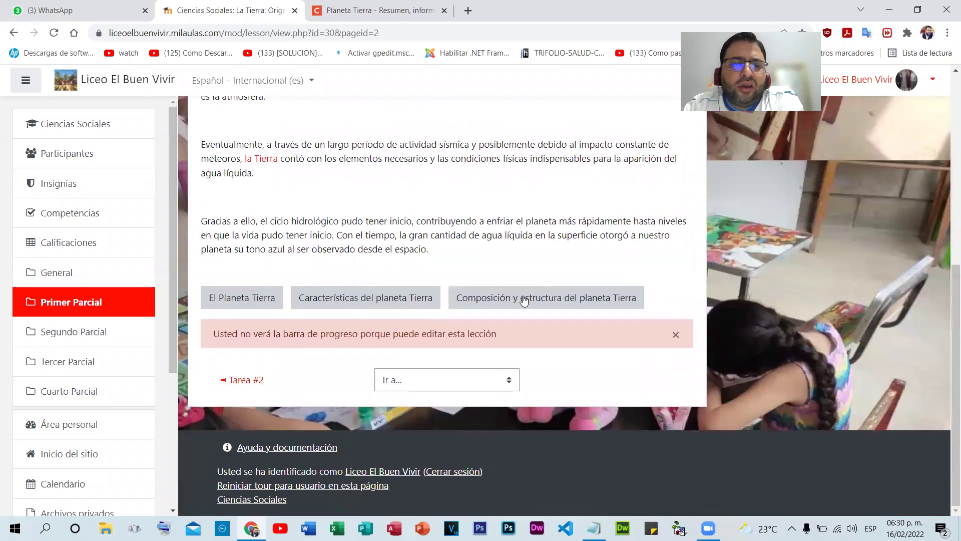
left_click(366, 300)
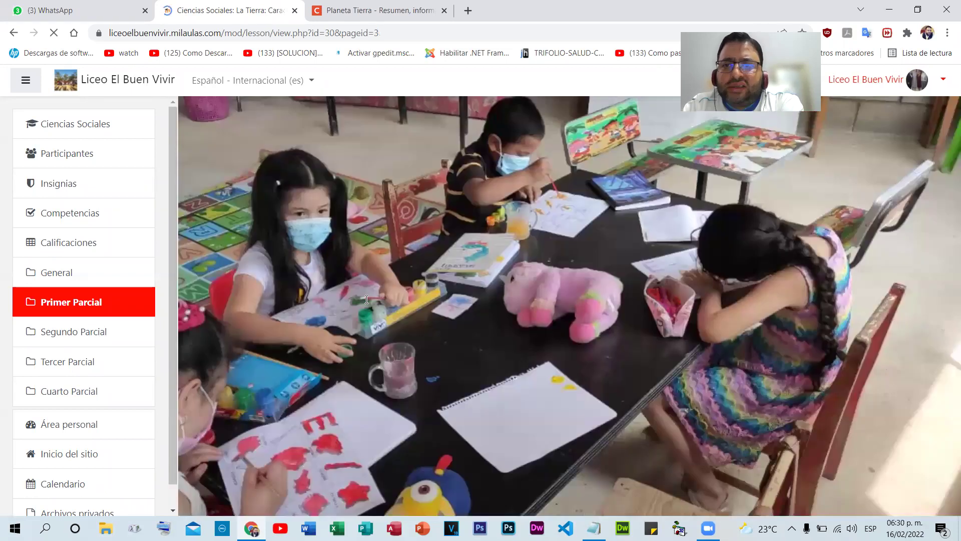
scroll(507, 283, "down", 2)
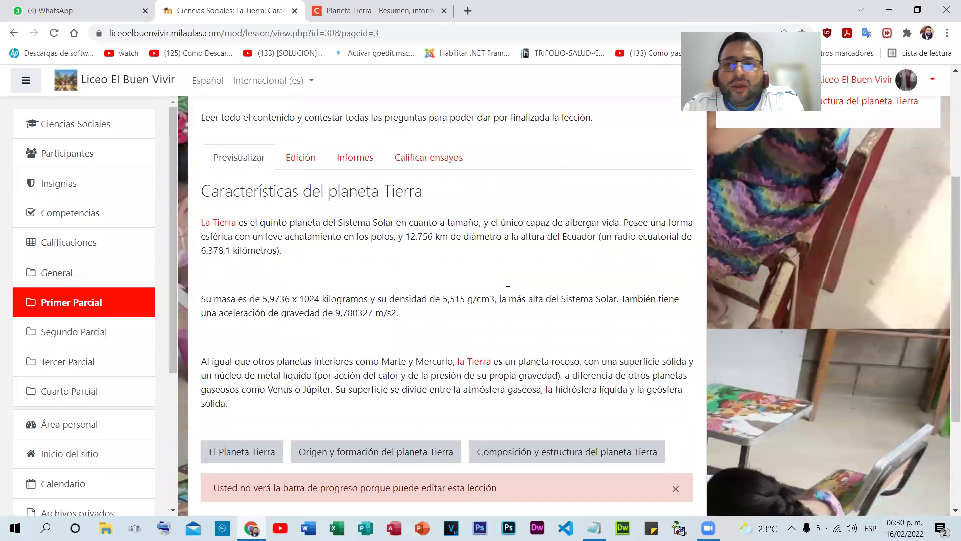
scroll(507, 285, "down", 3)
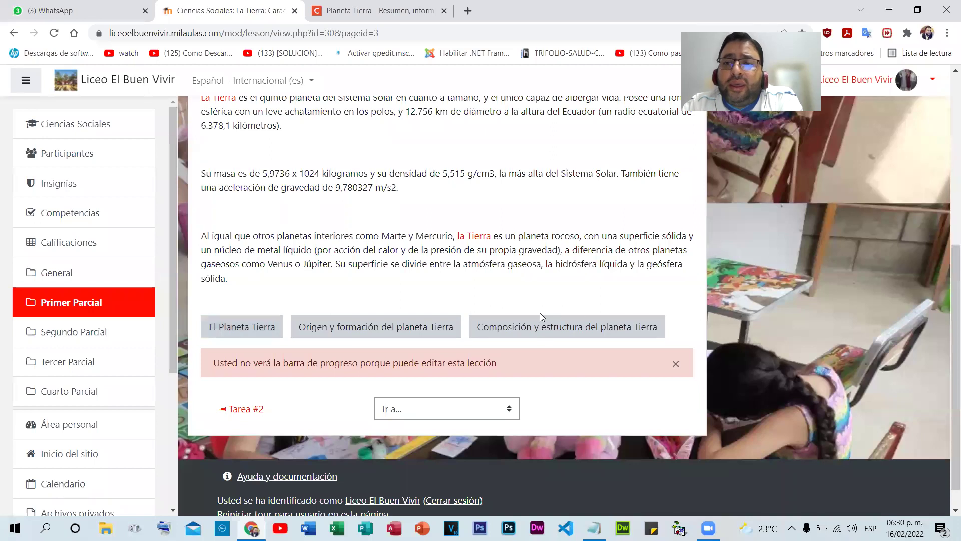
scroll(538, 312, "up", 5)
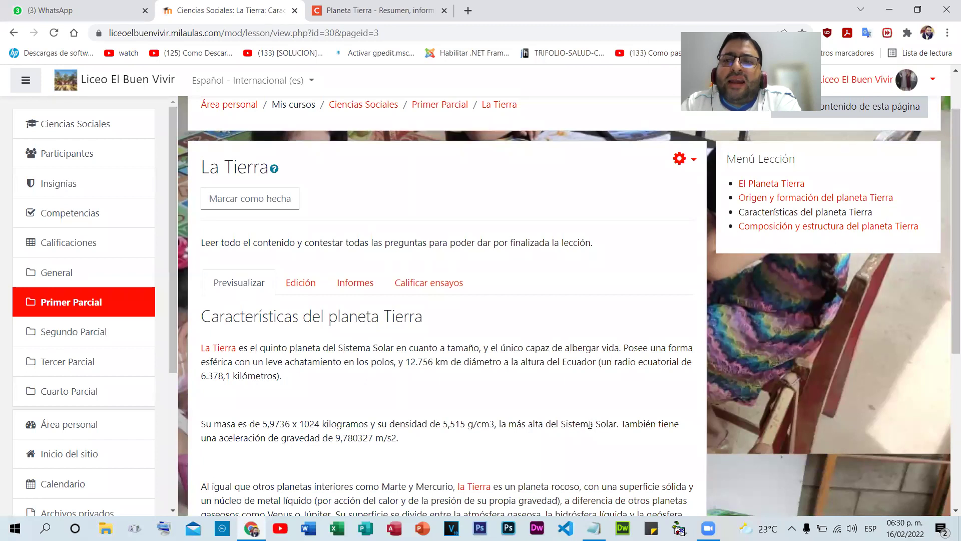
scroll(595, 388, "down", 5)
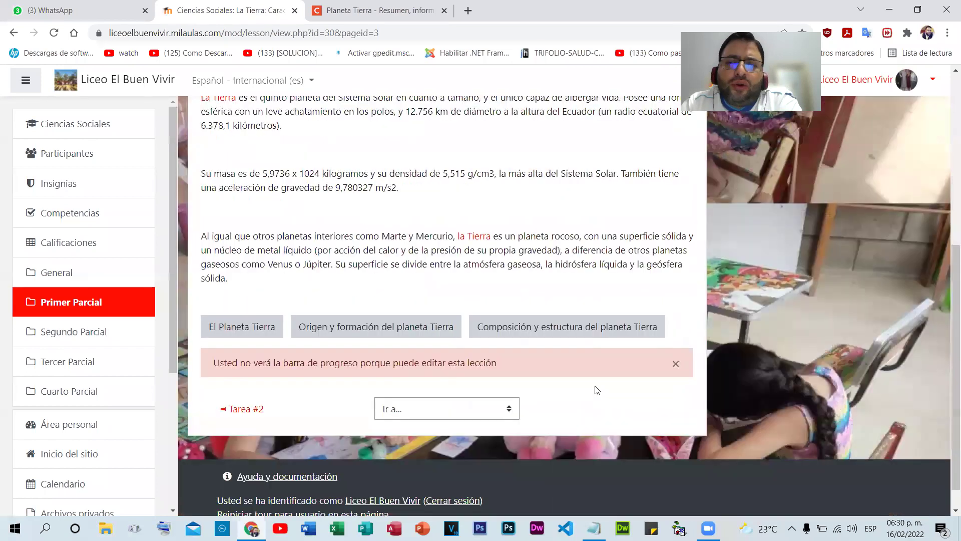
- Open the Composición y estructura del planeta Tierra page for editing and expand its Contenido 2 and Contenido 3 sections
scroll(597, 390, "up", 2)
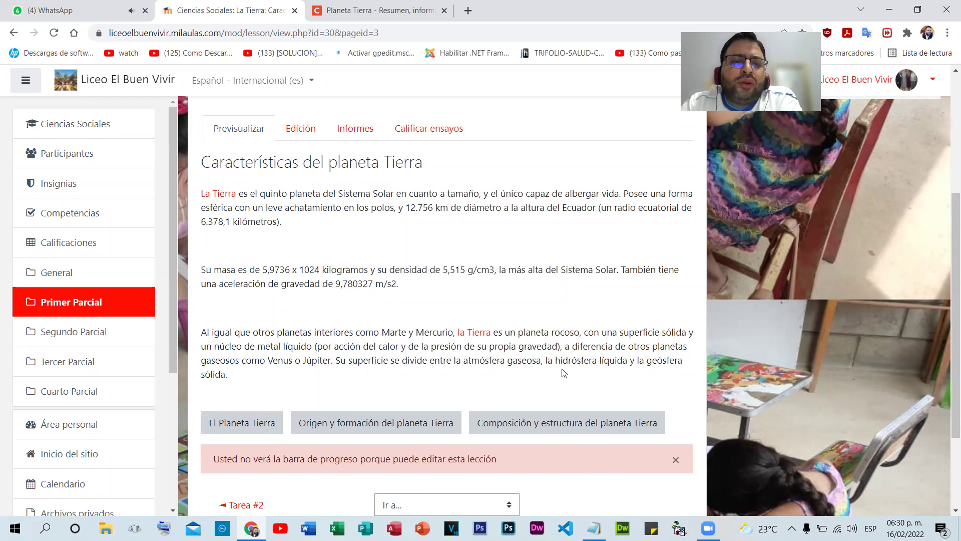
left_click(297, 129)
scroll(553, 285, "down", 7)
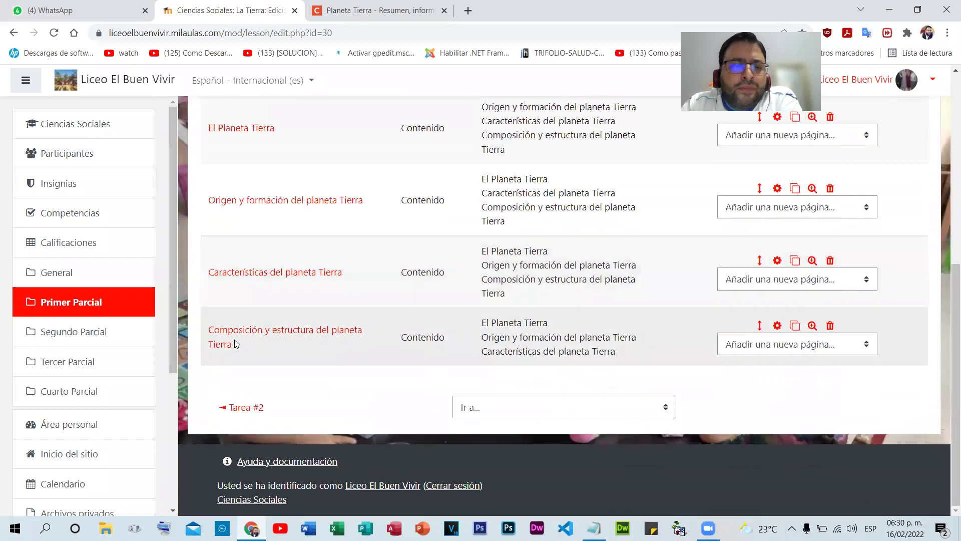
left_click(776, 326)
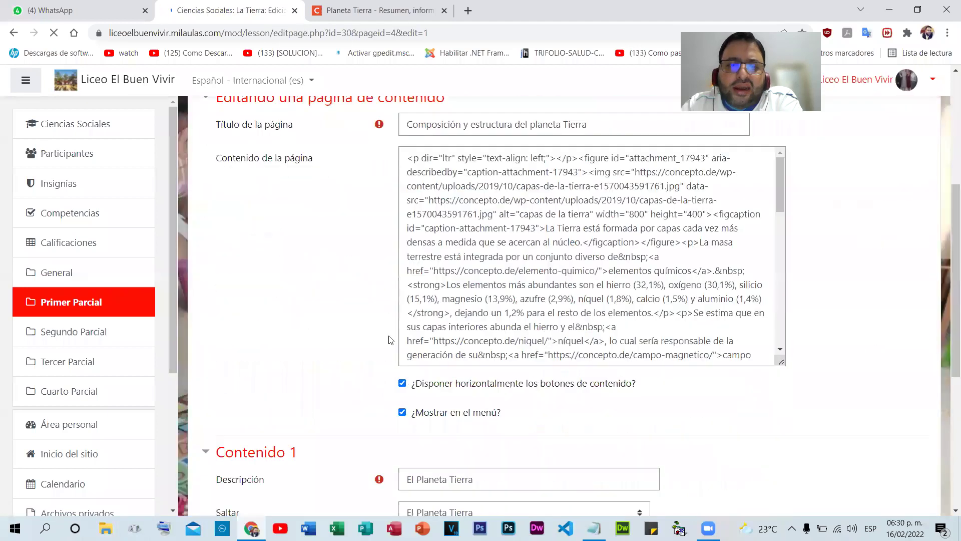
scroll(390, 340, "down", 5)
left_click(282, 252)
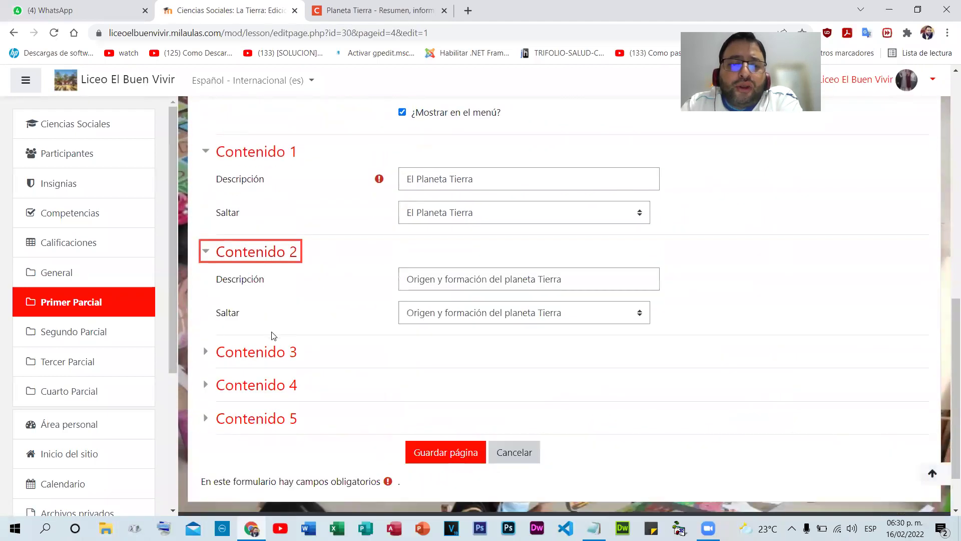
left_click(263, 351)
scroll(354, 354, "down", 3)
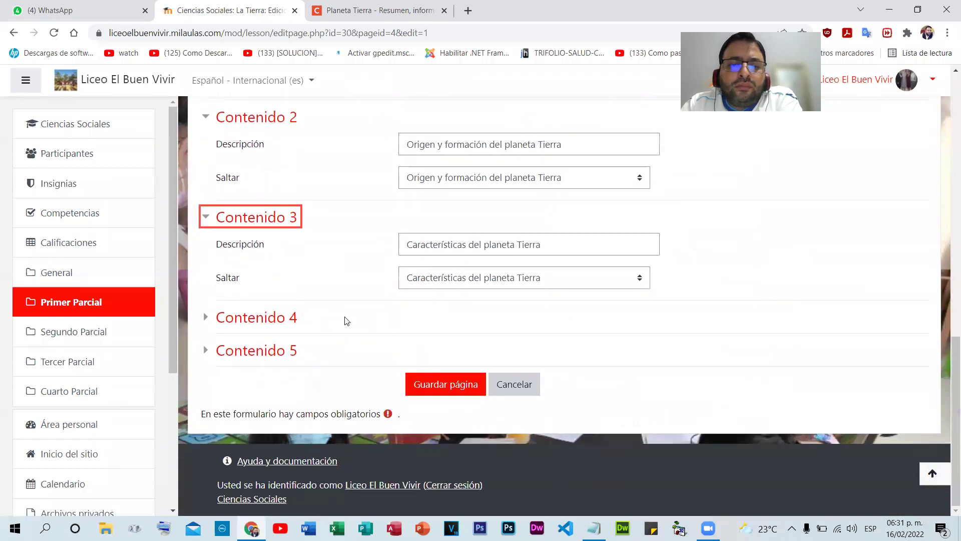
- Set Contenido 4's description to "Evaluación", with the accent corrected, and save the page
left_click(263, 326)
left_click(445, 353)
type("Evaluacion")
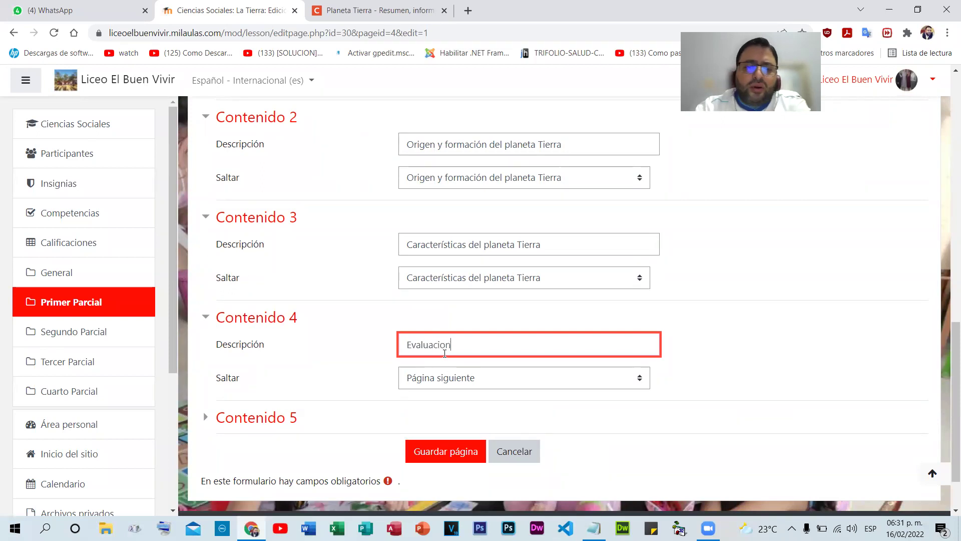
right_click(444, 347)
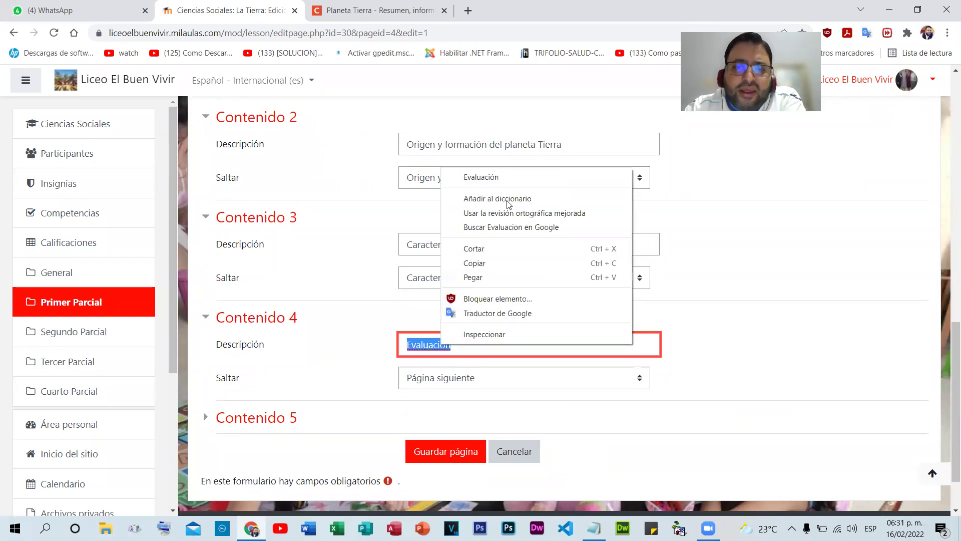
left_click(511, 173)
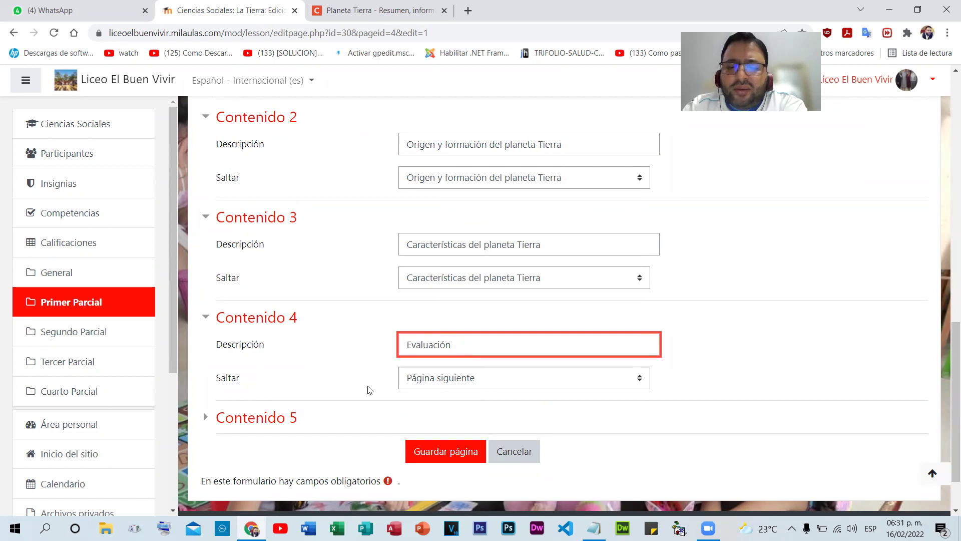
left_click(410, 454)
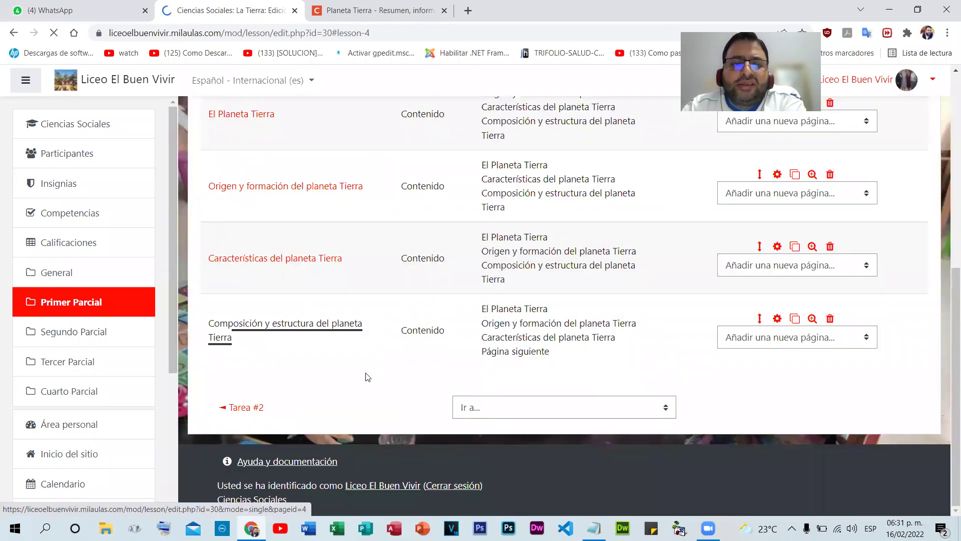
- Start adding a question page after Composición y estructura del planeta Tierra and look through the available question types
scroll(369, 378, "down", 2)
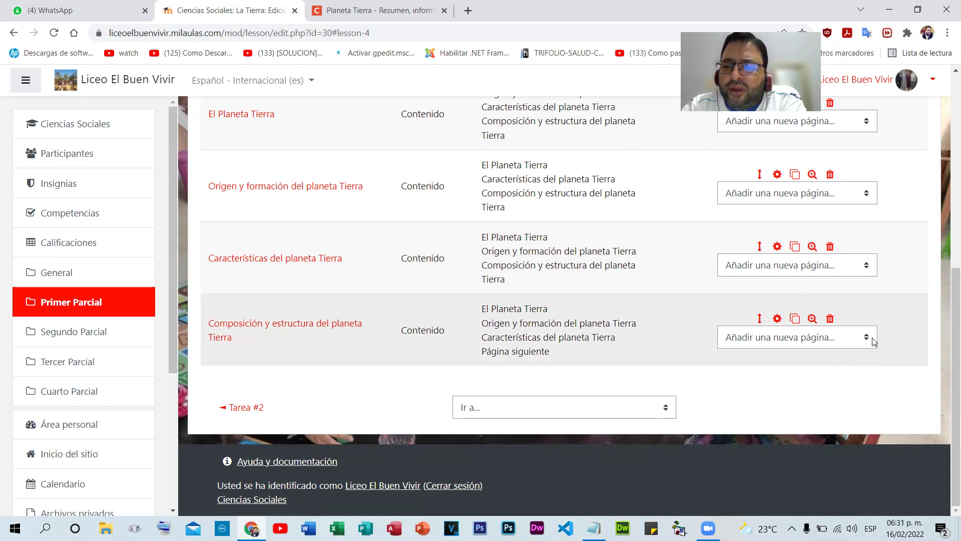
left_click(866, 337)
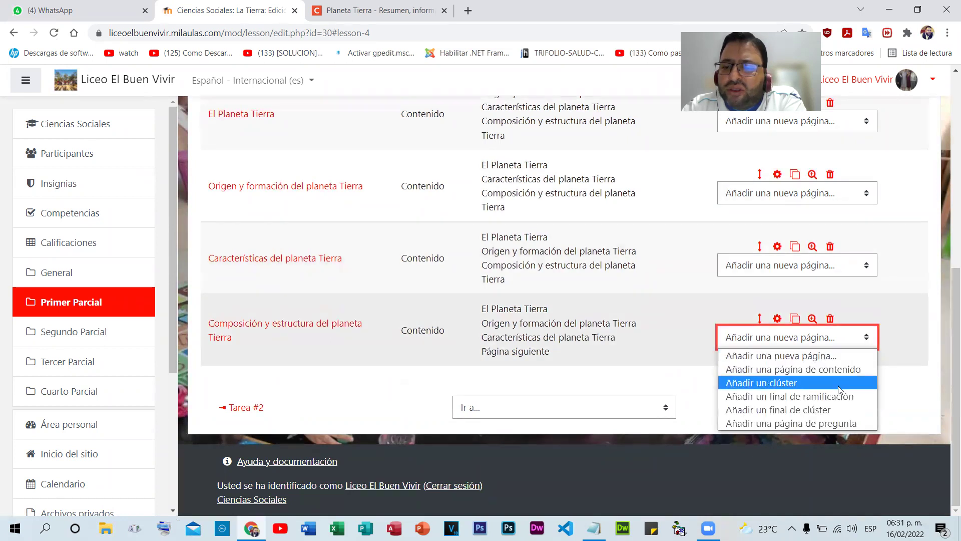
left_click(838, 423)
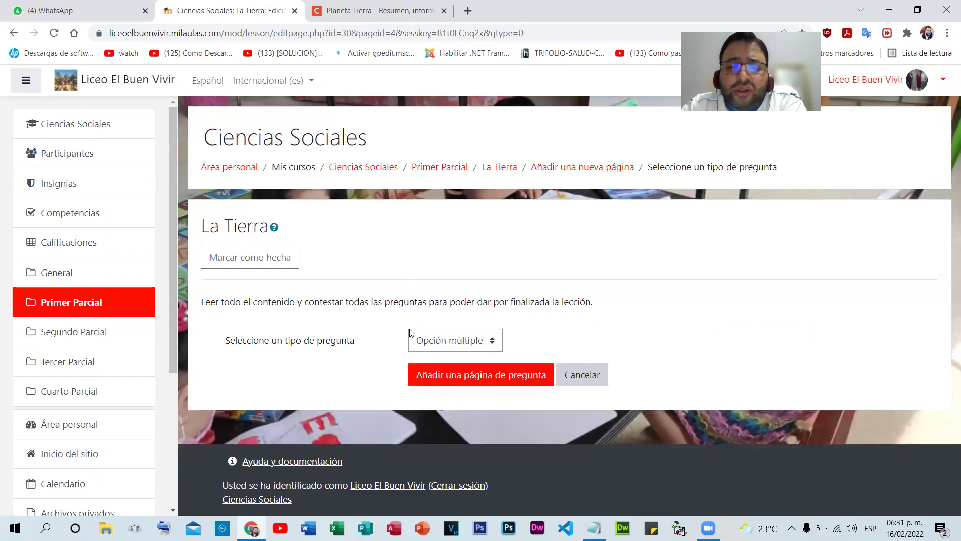
left_click(489, 342)
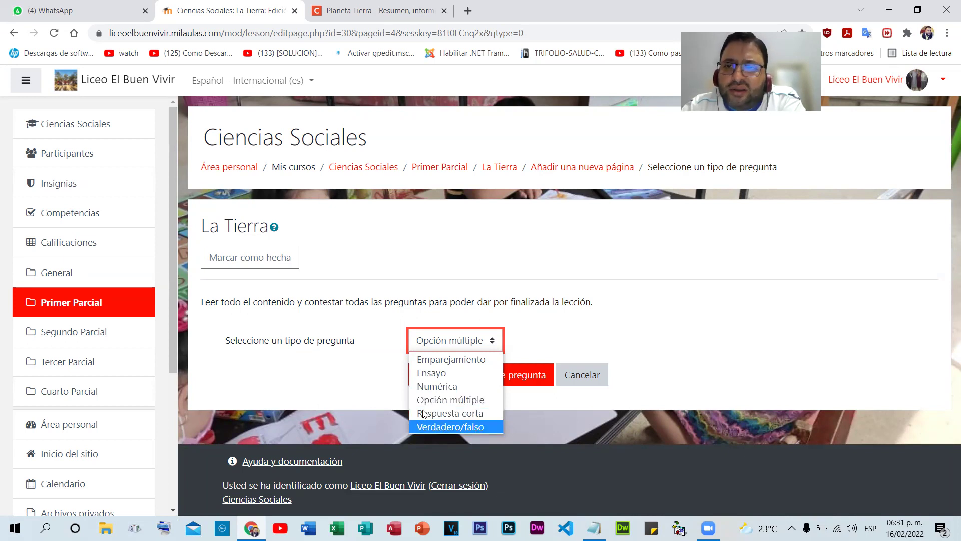
left_click(331, 366)
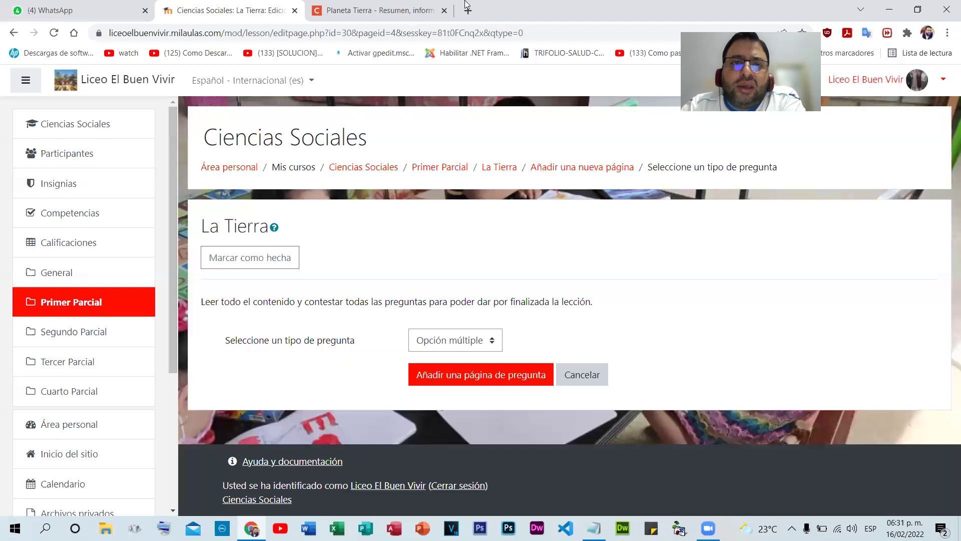
- Switch to the concepto.de article and copy "Es el tercer planeta del Sistema Solar" from its El planeta Tierra section
left_click(333, 8)
scroll(834, 272, "up", 10)
scroll(635, 247, "up", 8)
scroll(634, 246, "down", 8)
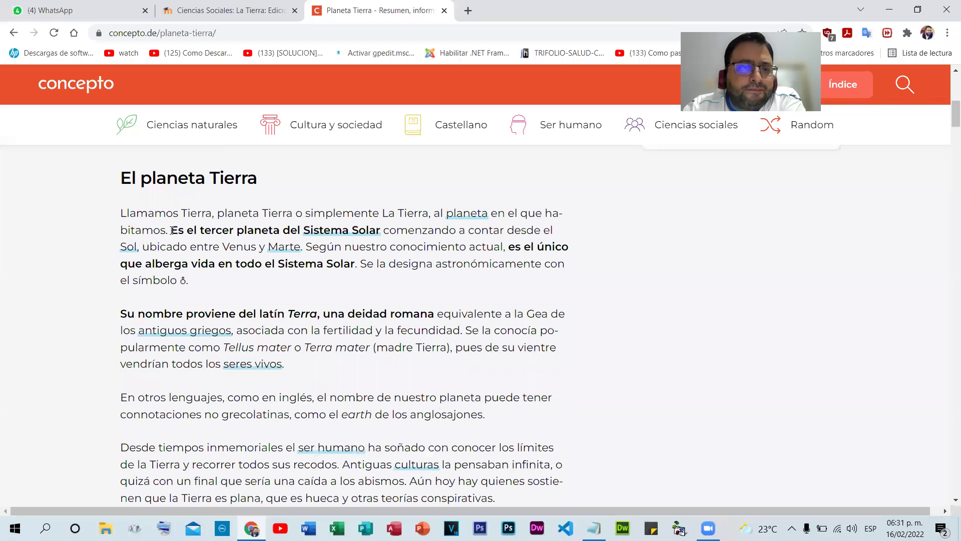
left_click_drag(172, 230, 383, 232)
key("ctrl+c")
right_click(346, 231)
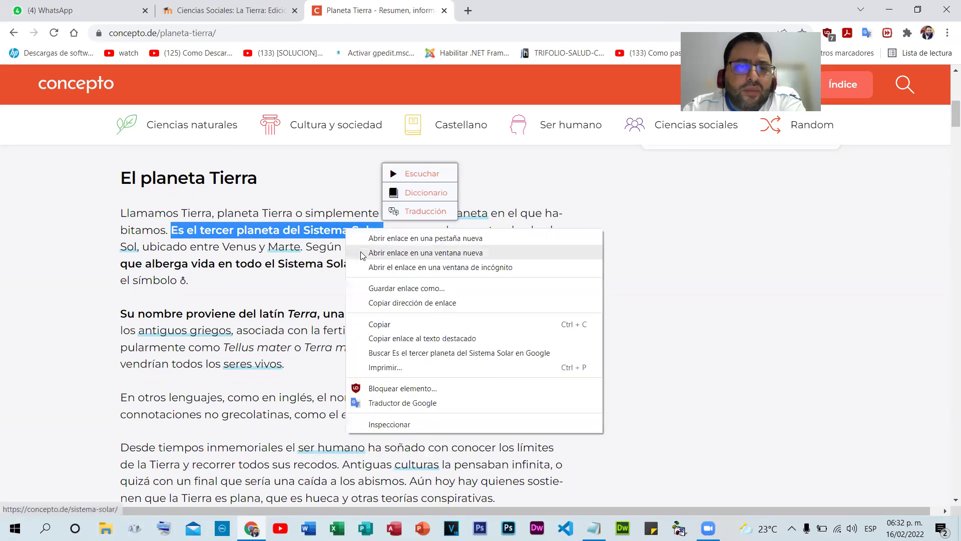
left_click(393, 324)
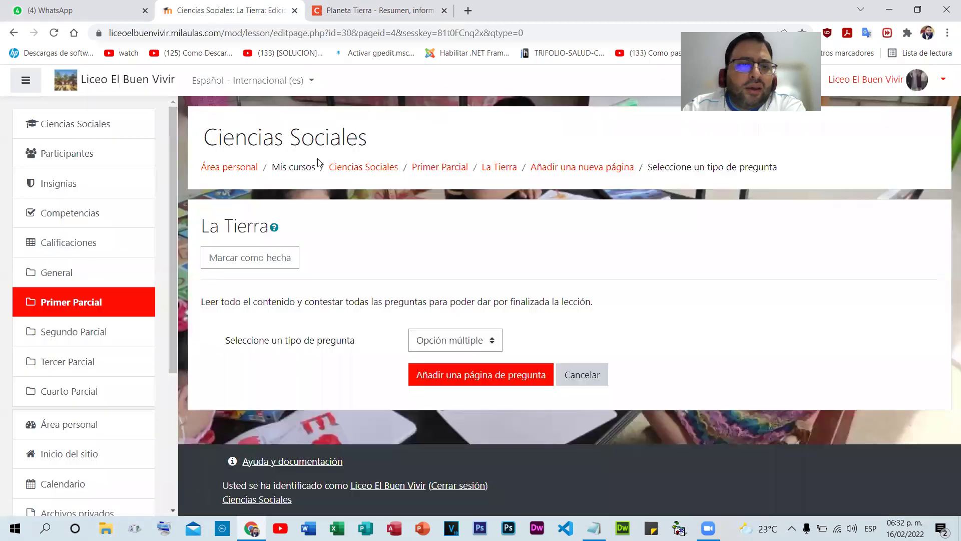
- Return to the Moodle lesson and add a question page of type Respuesta corta
left_click(187, 8)
left_click(460, 345)
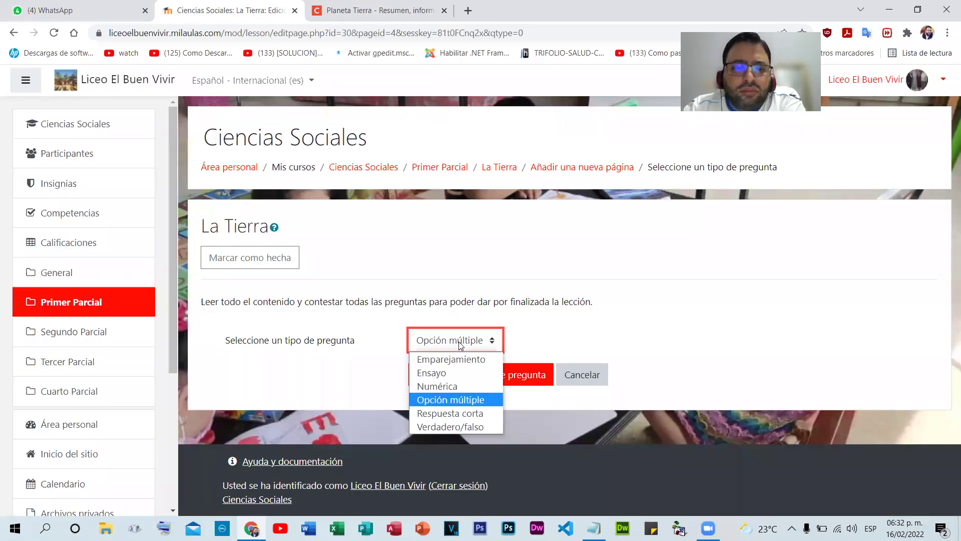
left_click(459, 345)
left_click(460, 344)
left_click(450, 414)
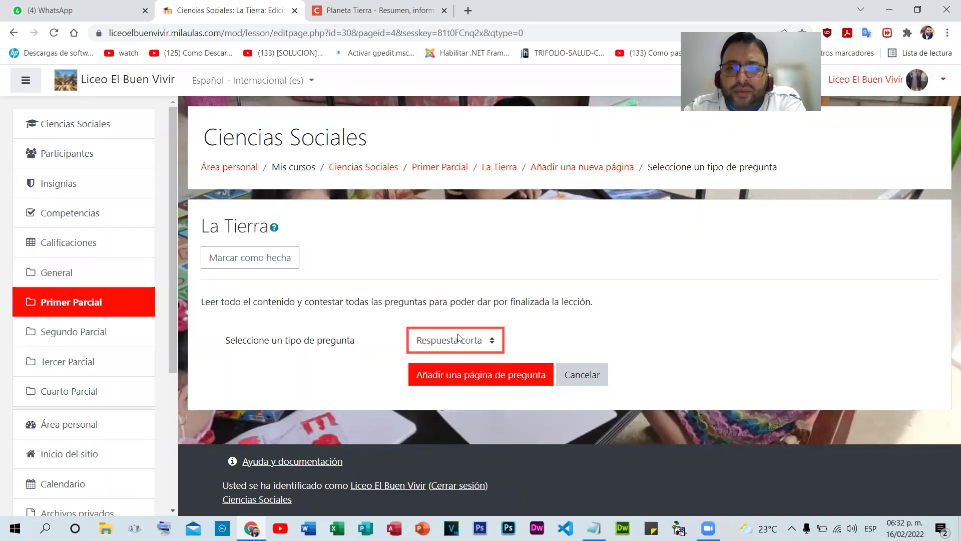
left_click(461, 378)
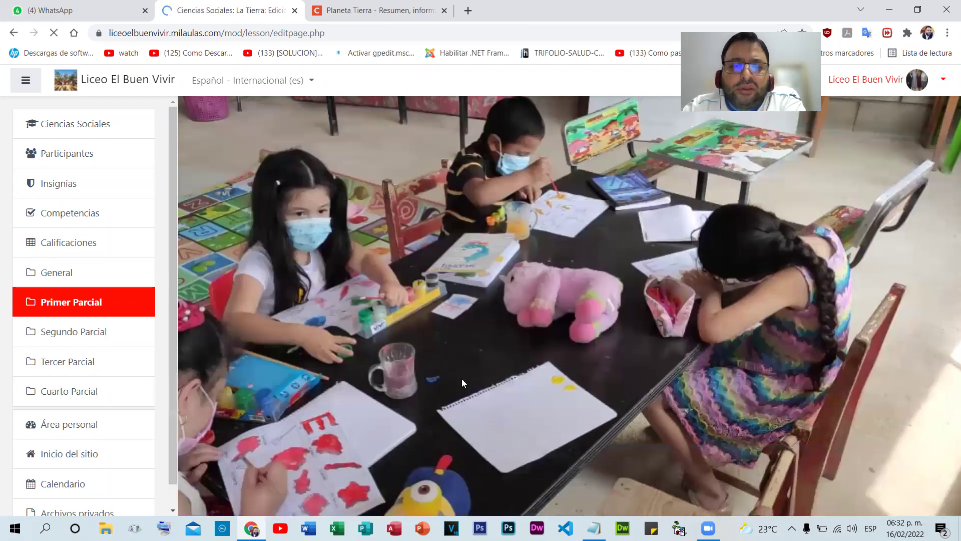
- Title the short-answer question page "PL1"
scroll(536, 315, "down", 3)
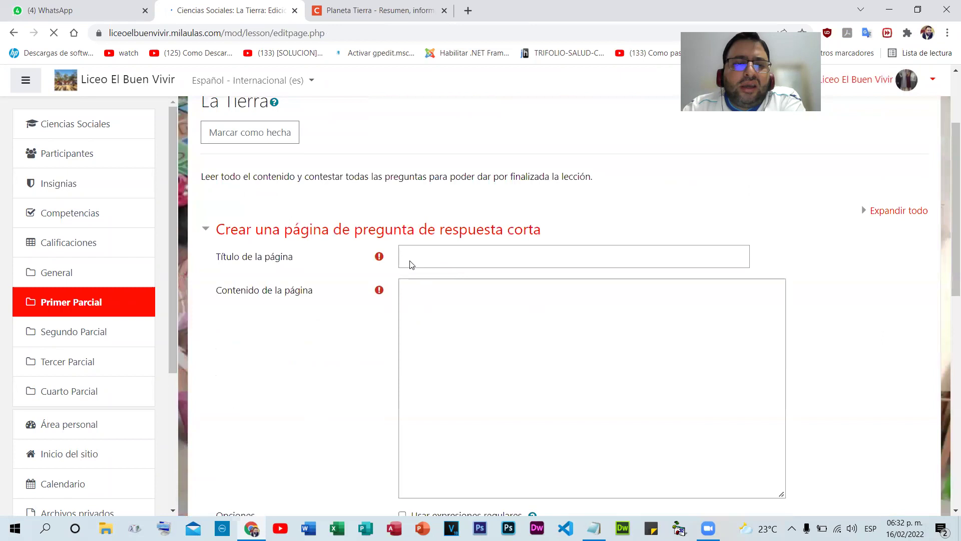
left_click(427, 256)
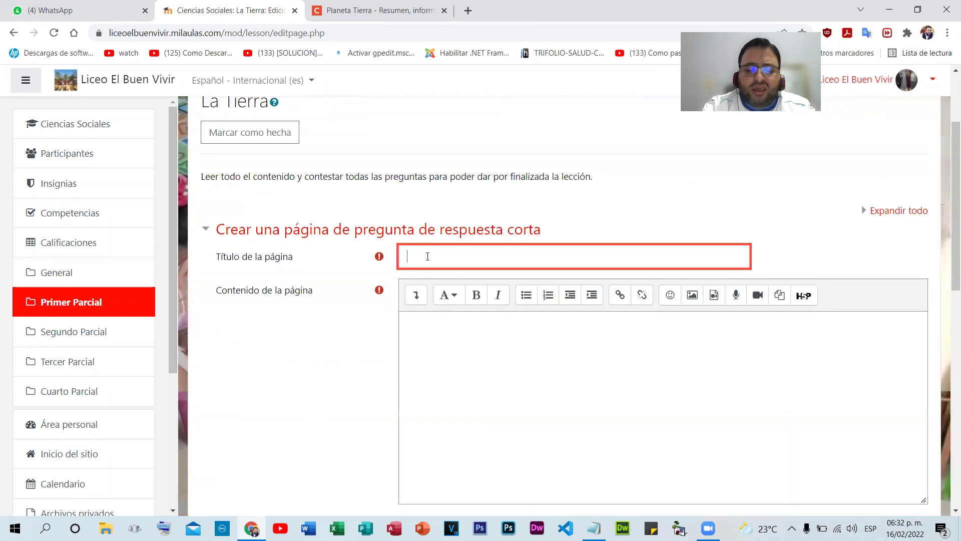
type("P1")
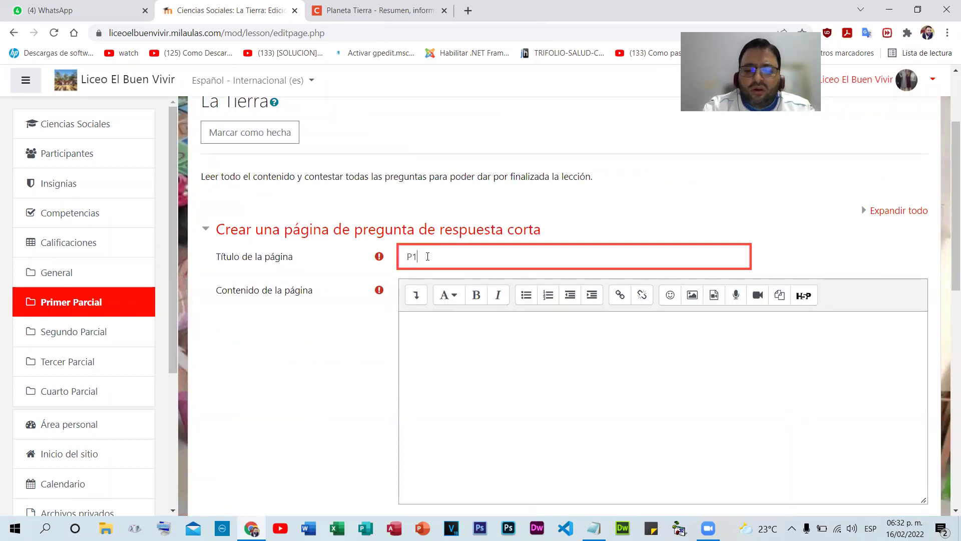
type("K")
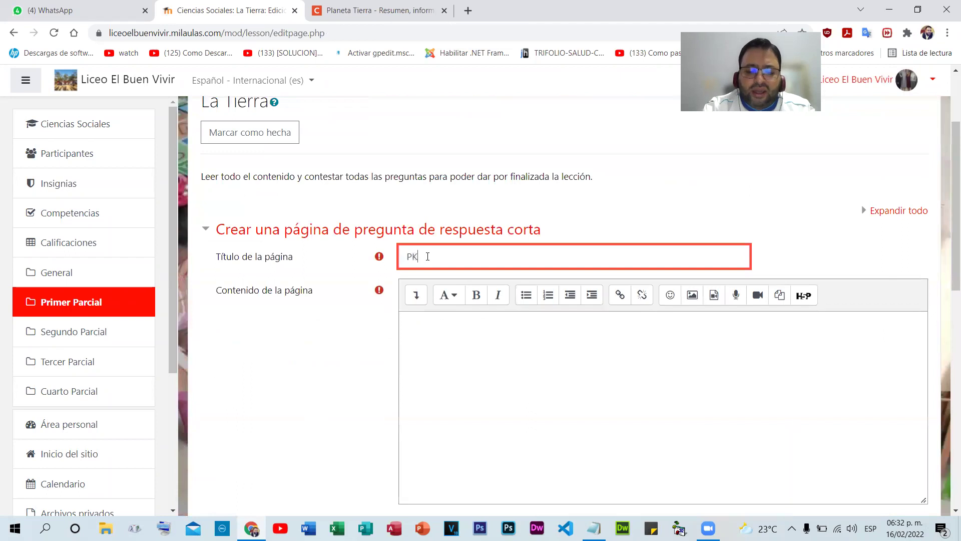
type("1")
- Paste the copied sentence as plain text into the page content and reword it as "¿Cuál es el tercer planeta del Sistema Solar?"
scroll(457, 240, "down", 2)
left_click(455, 235)
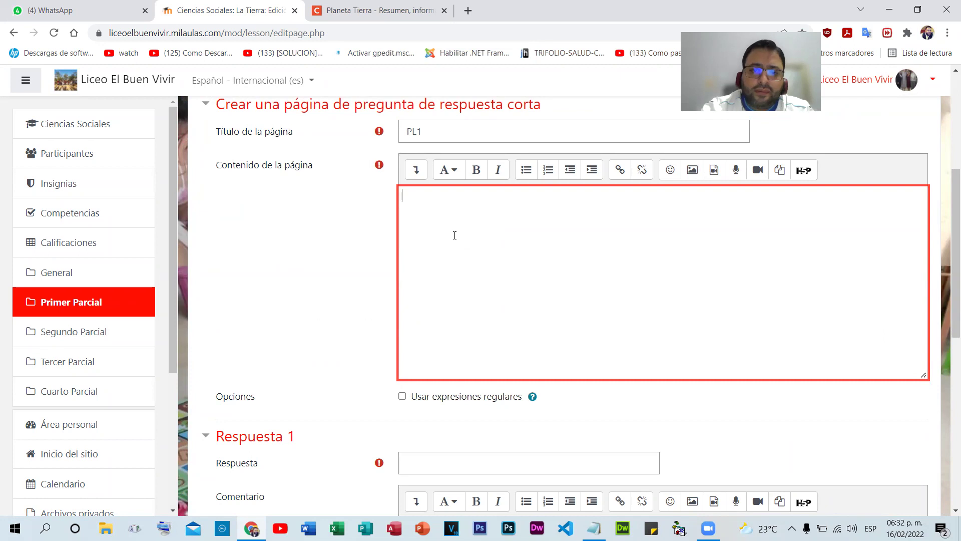
right_click(454, 235)
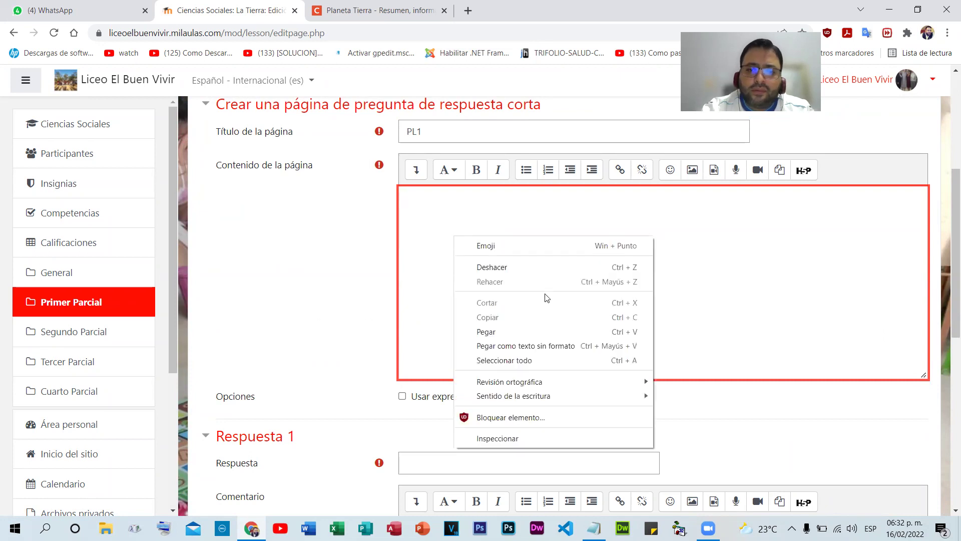
left_click(514, 346)
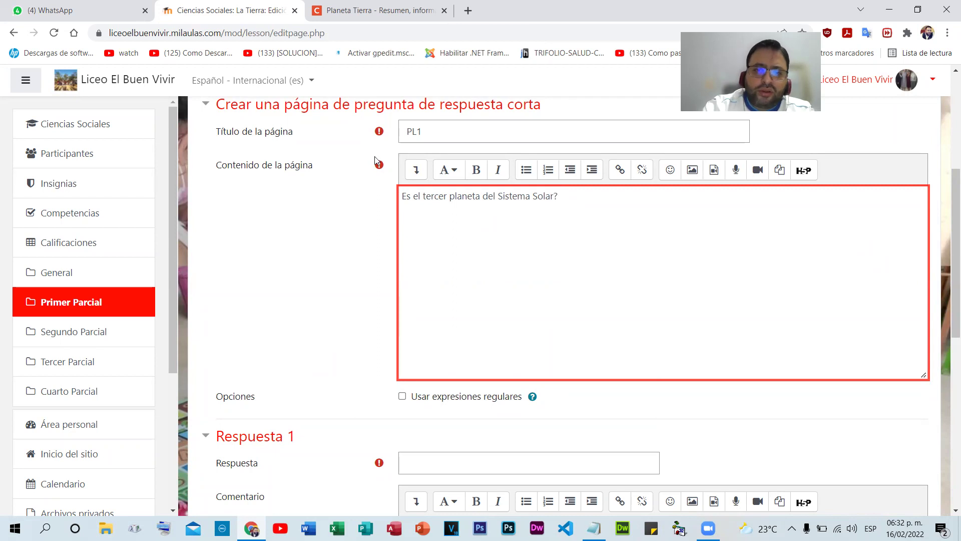
left_click_drag(393, 196, 390, 199)
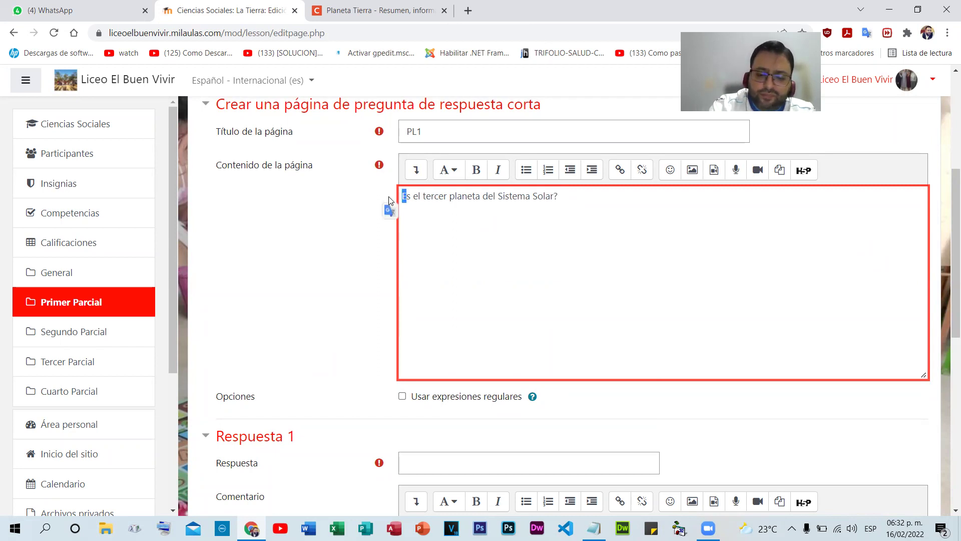
type("¿")
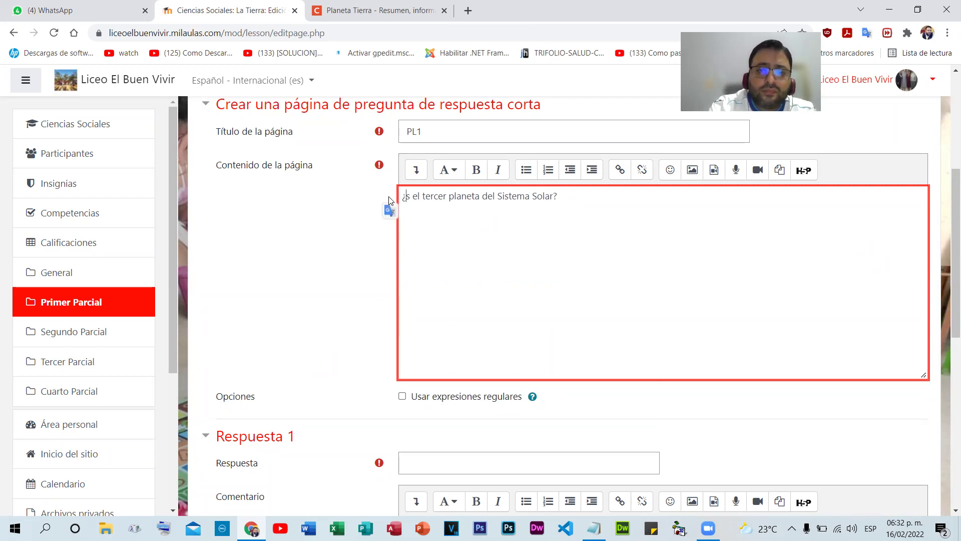
type("Cual e")
right_click(414, 203)
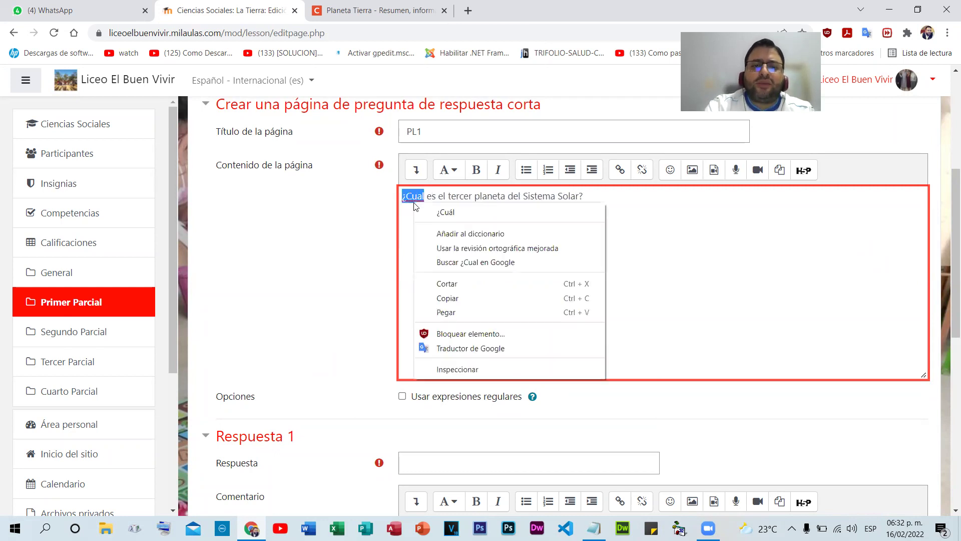
left_click(443, 212)
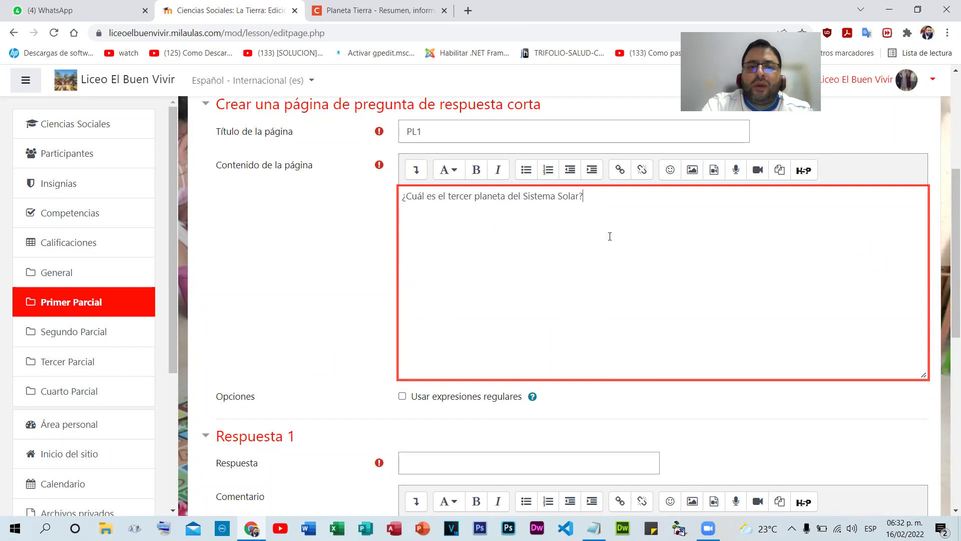
- Enter "La Tierra" as the answer text of Respuesta 1
scroll(610, 236, "down", 3)
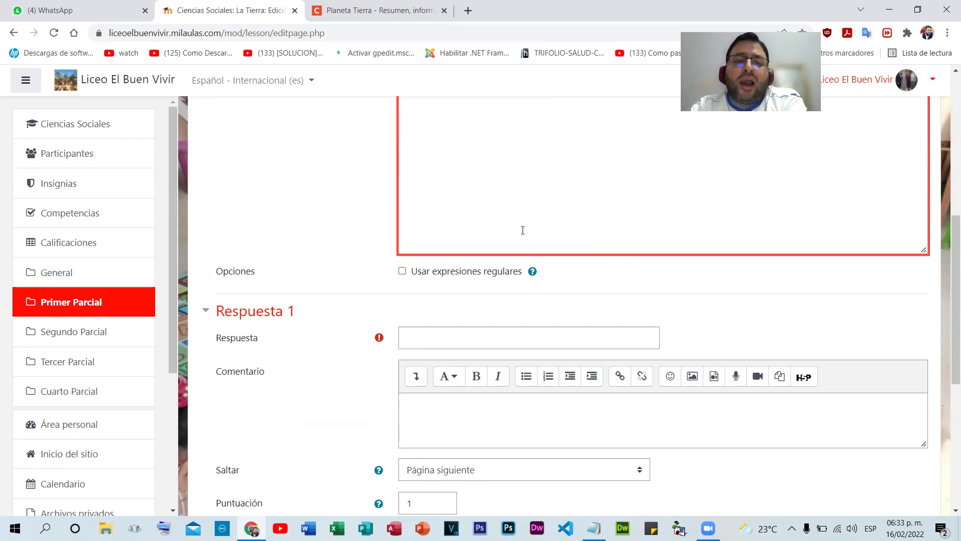
scroll(522, 230, "down", 4)
scroll(521, 238, "up", 1)
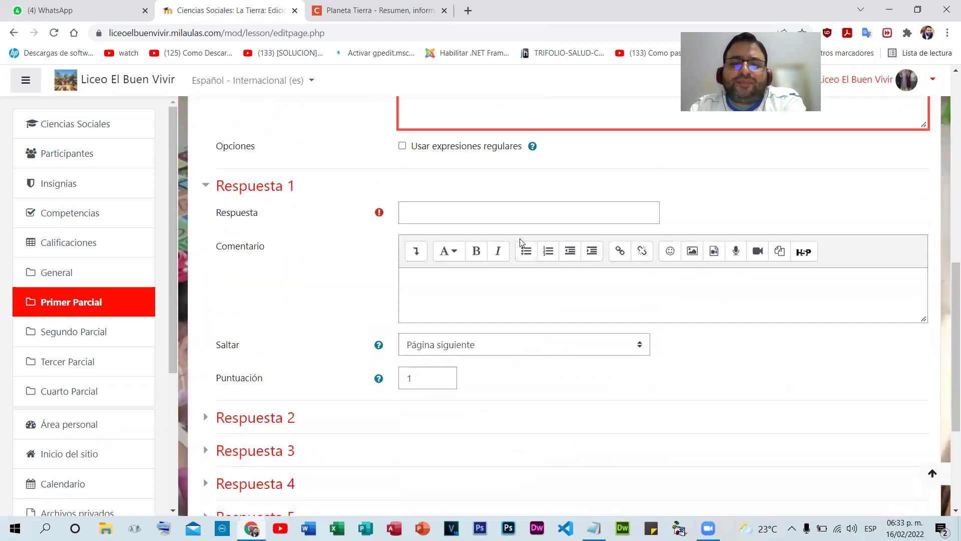
left_click(426, 208)
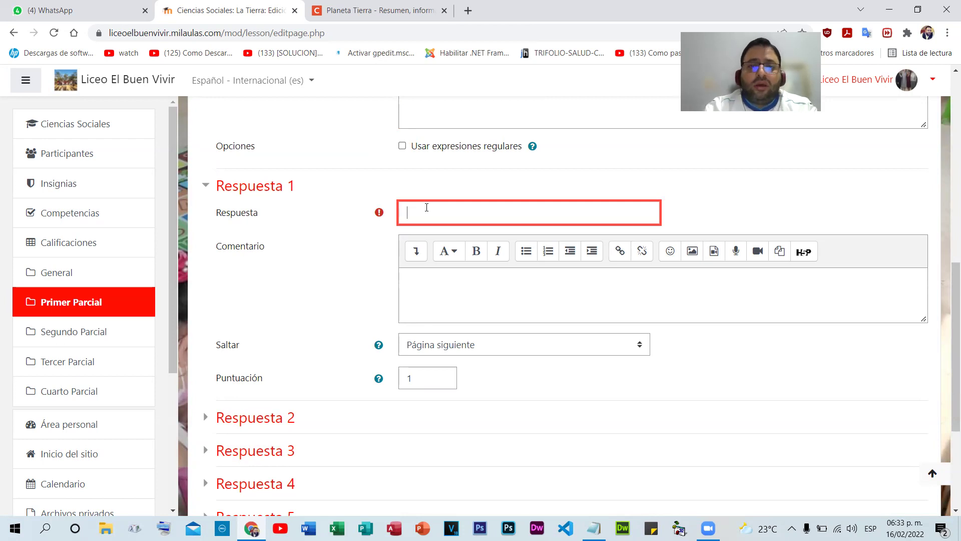
scroll(427, 208, "down", 1)
scroll(426, 207, "up", 5)
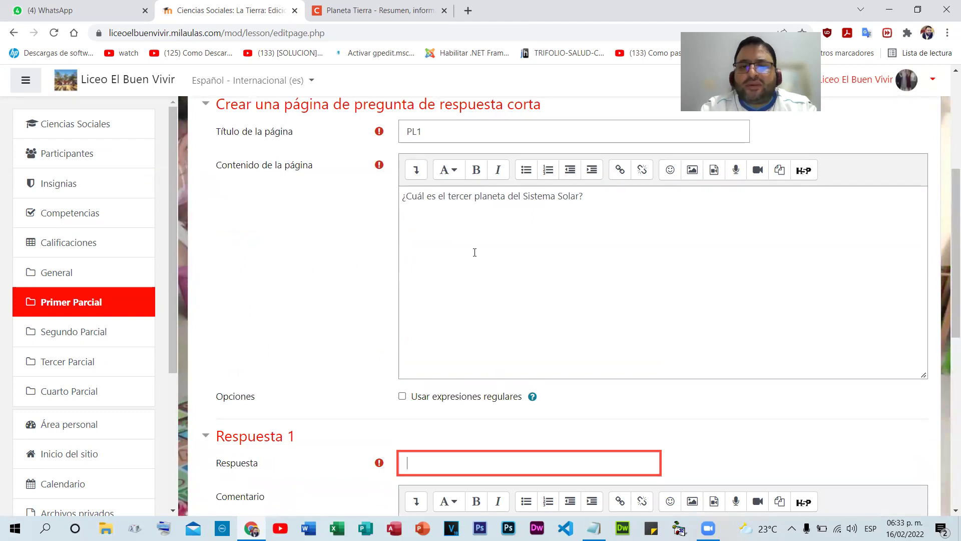
double_click(481, 196)
left_click(504, 218)
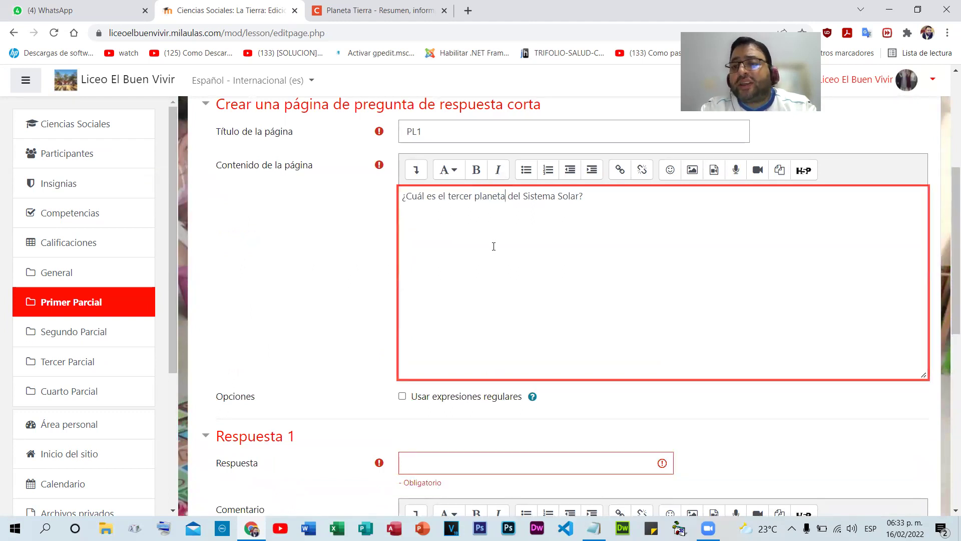
scroll(490, 248, "down", 3)
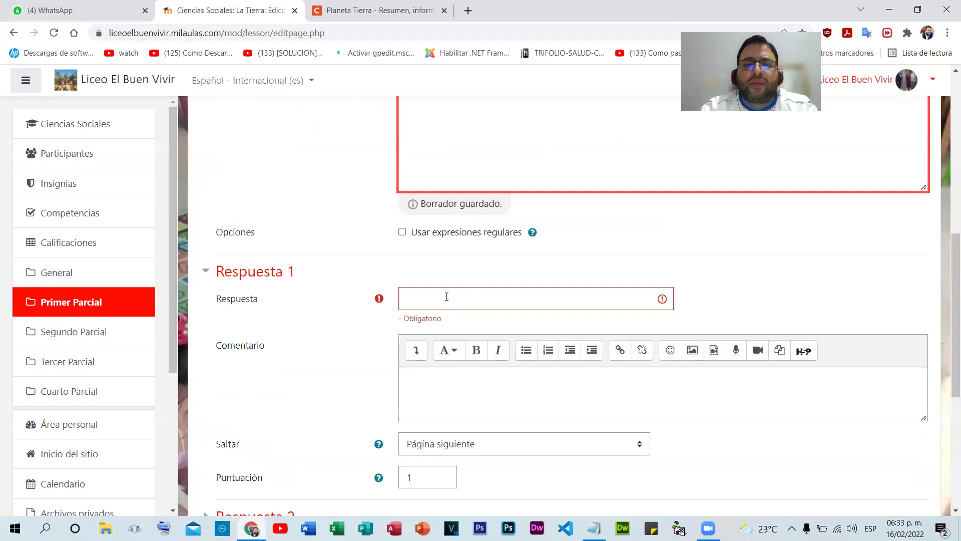
left_click(444, 297)
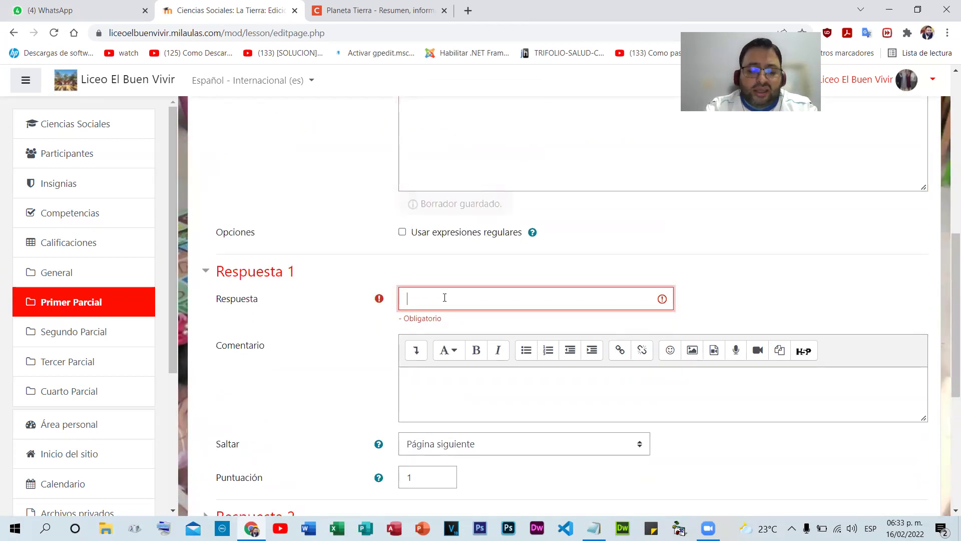
type("La Tierra")
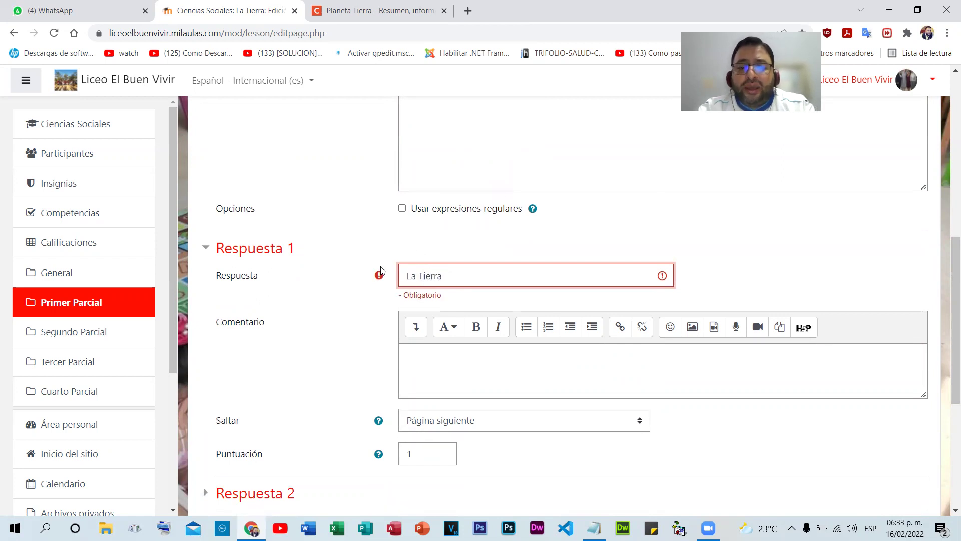
- Add the feedback comment "¡Bien hecho!" to Respuesta 1
scroll(370, 290, "down", 3)
scroll(426, 256, "up", 2)
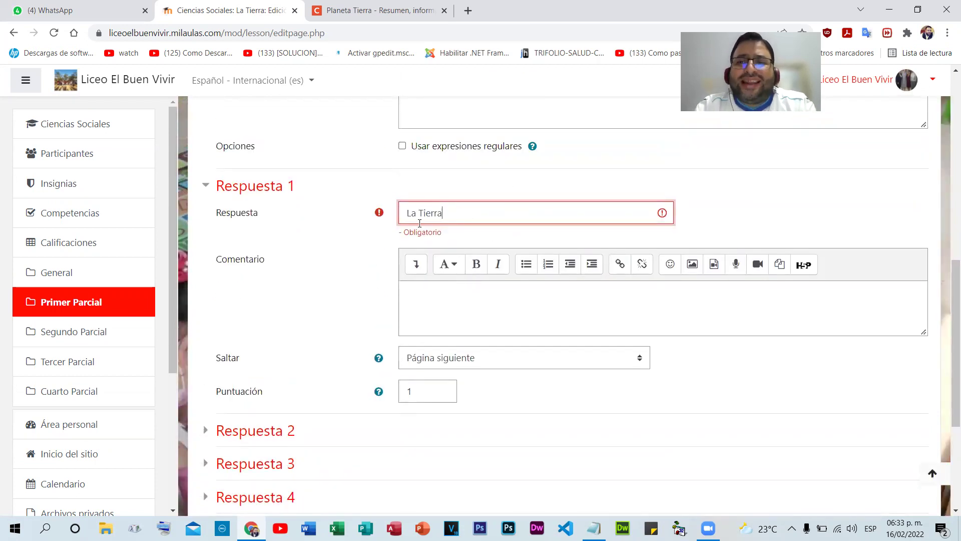
scroll(366, 205, "down", 1)
left_click(404, 221)
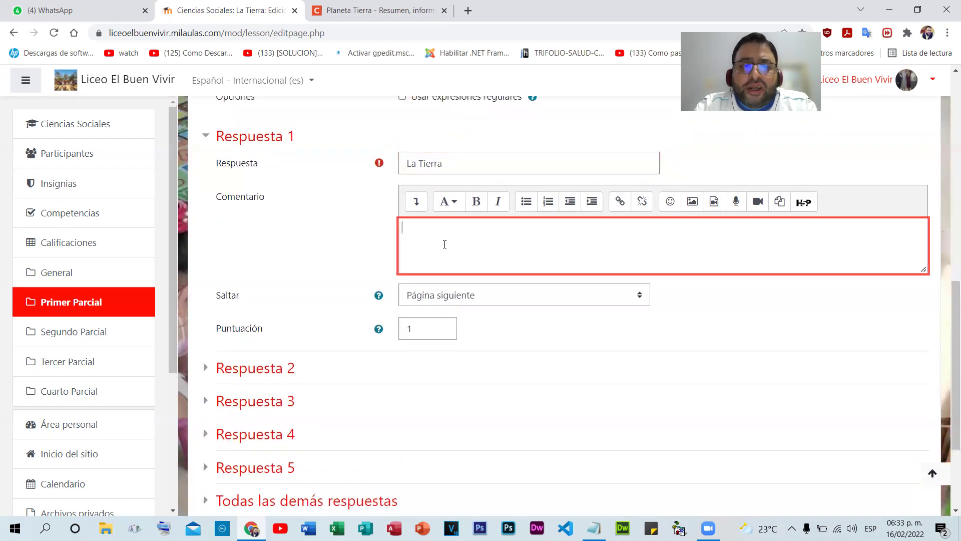
left_click(455, 161)
left_click(461, 249)
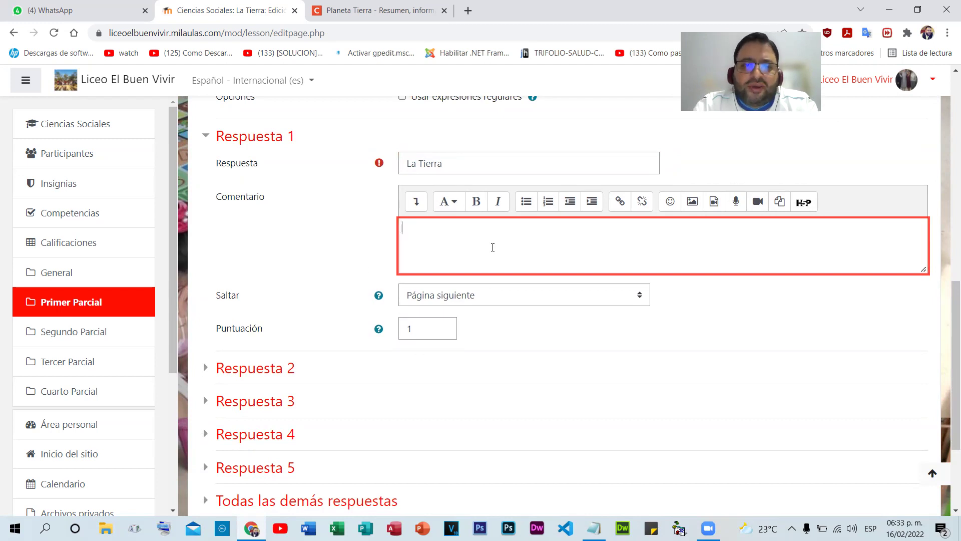
type("Bien hecho!")
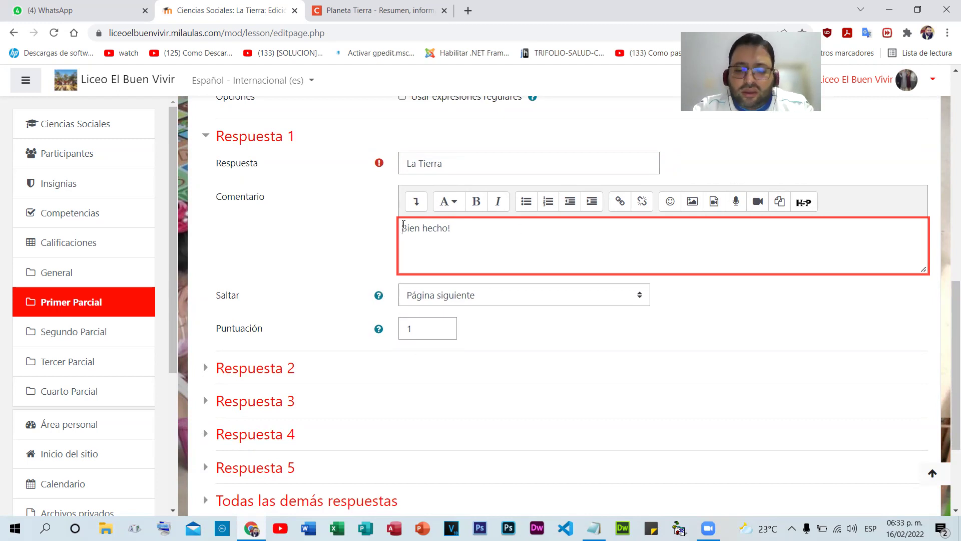
left_click(404, 228)
type("¡")
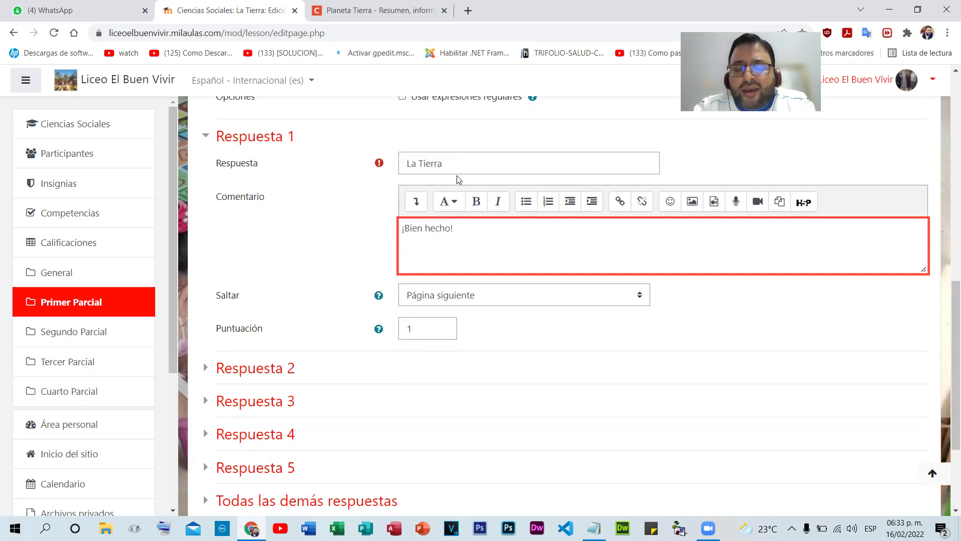
- Keep the jump of Respuesta 1 on Página siguiente and set its score to 1
left_click(446, 295)
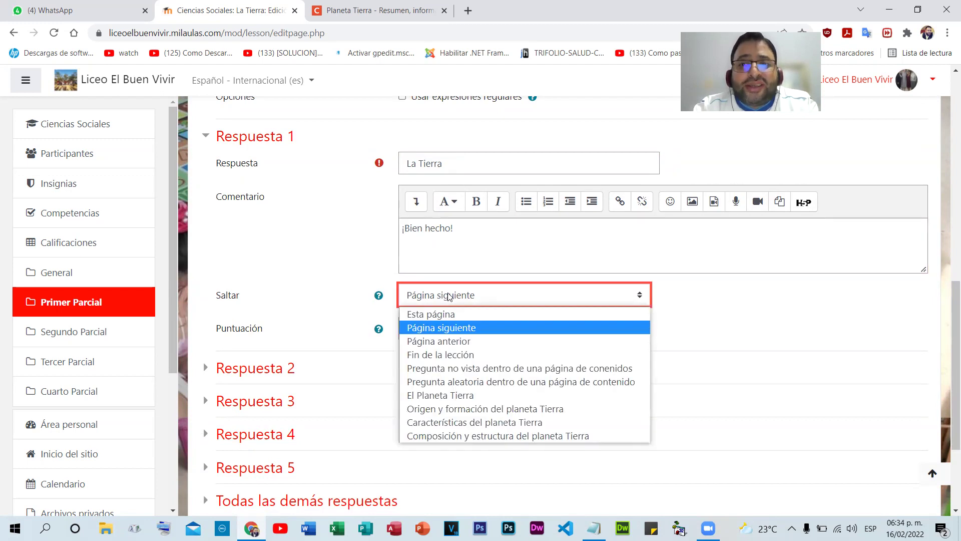
left_click(449, 295)
left_click(295, 225)
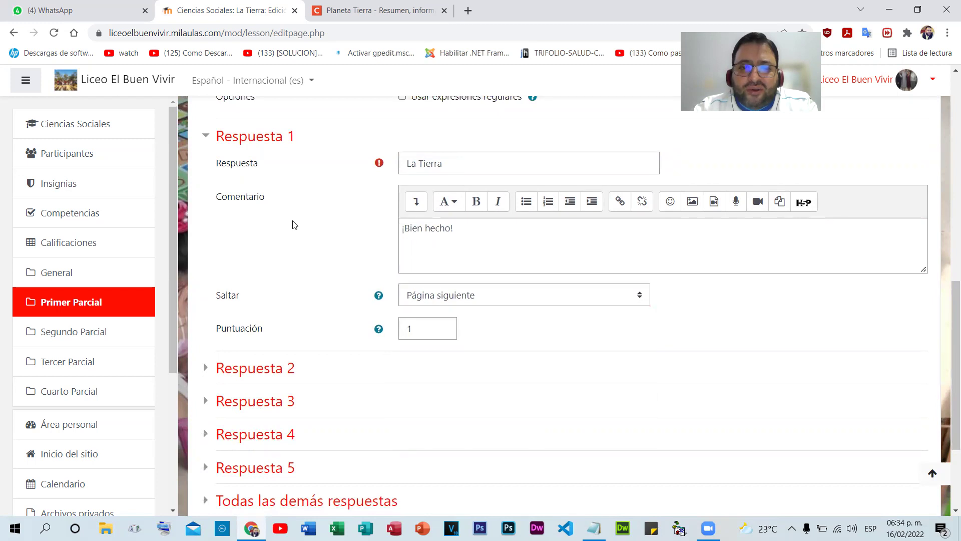
left_click(408, 329)
type("1")
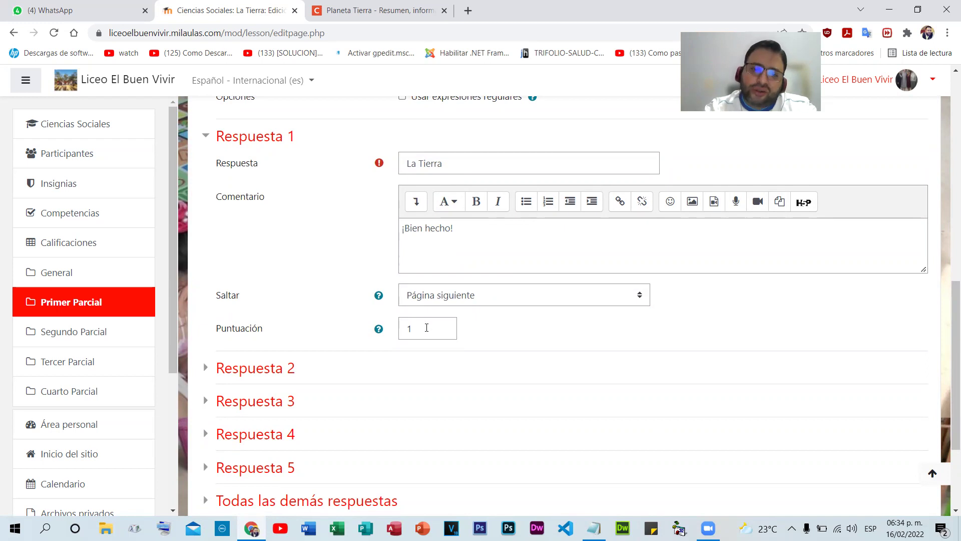
- Expand Respuesta 2 and enter "Tierra" as an alternative accepted answer
scroll(259, 251, "down", 2)
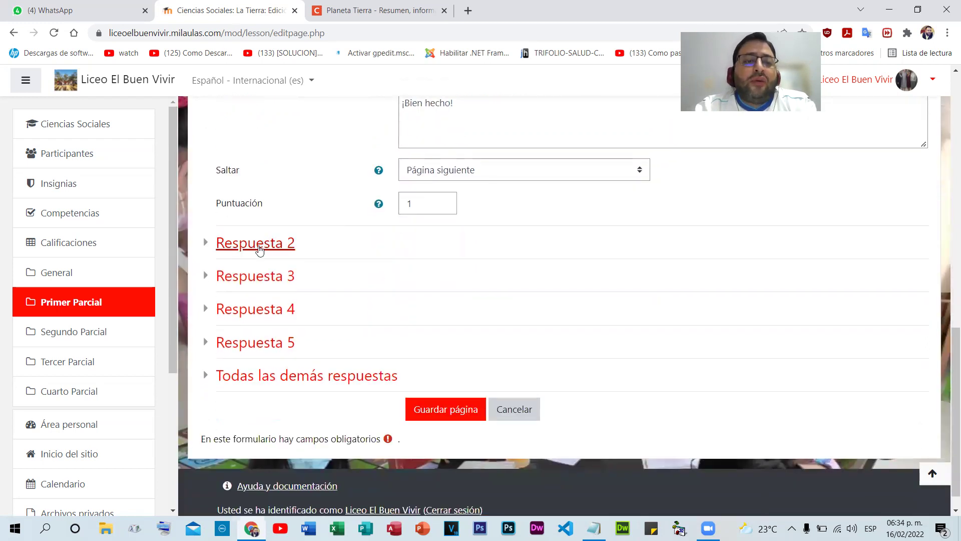
left_click(259, 250)
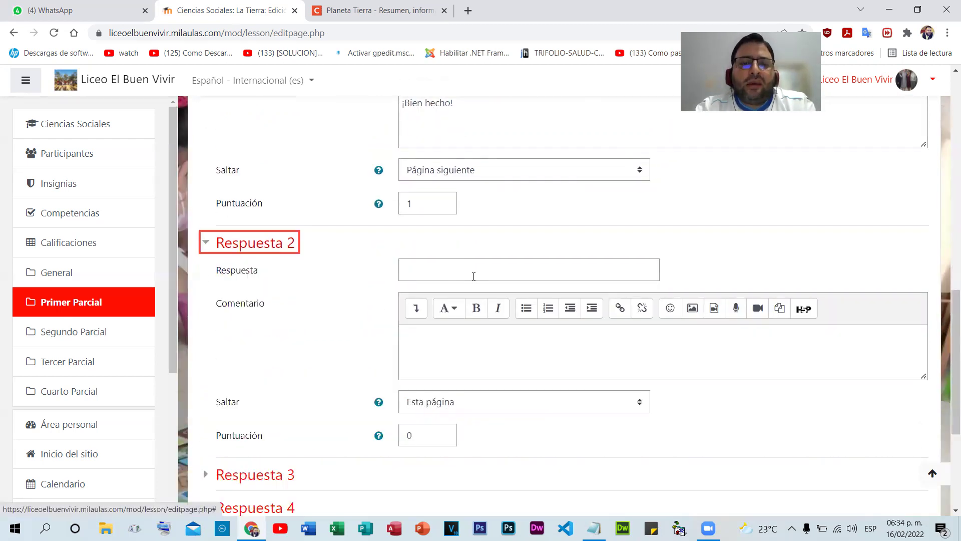
left_click(507, 268)
scroll(507, 269, "up", 5)
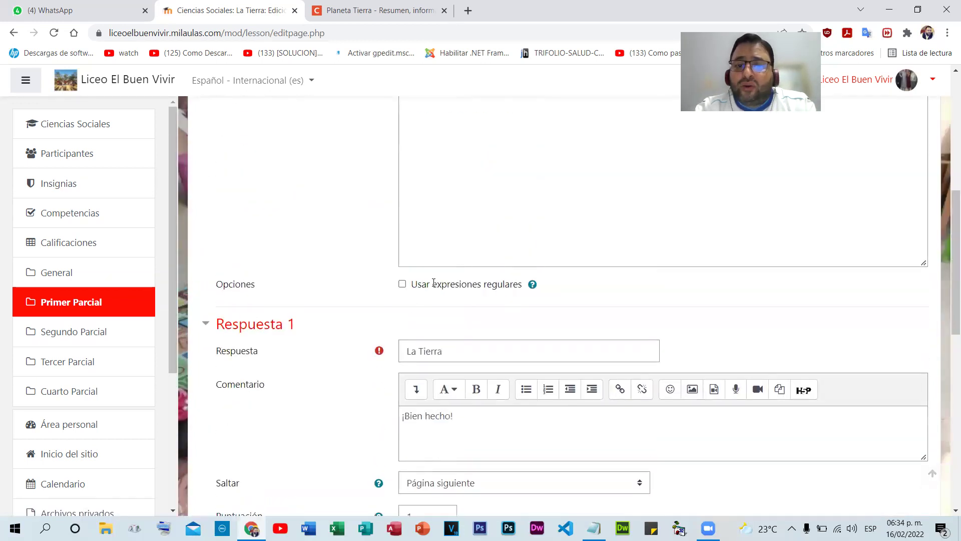
scroll(465, 286, "down", 5)
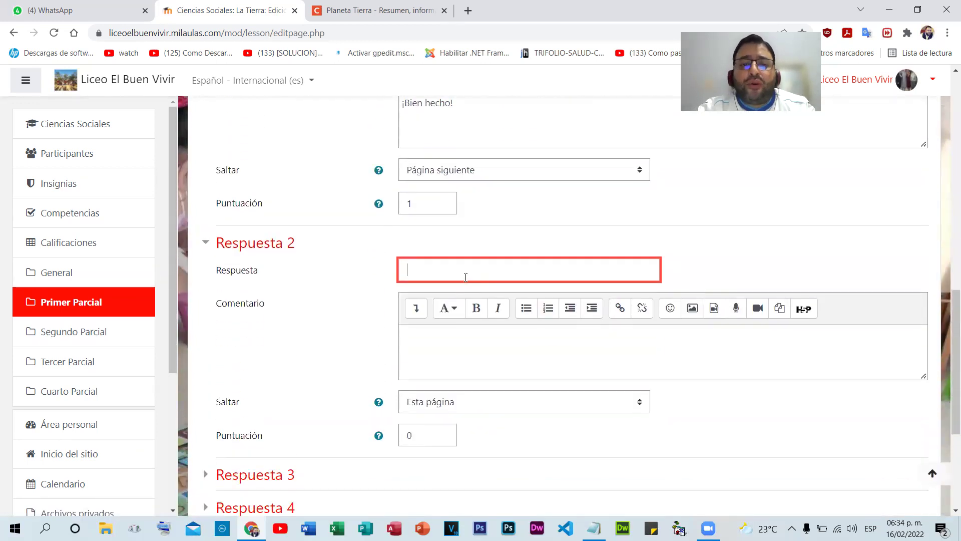
type("Tierra")
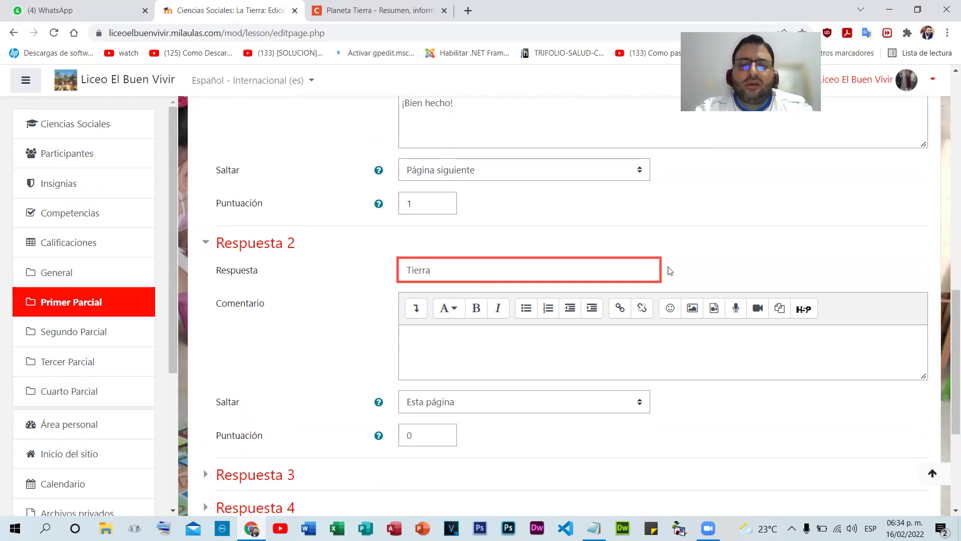
- Set the jump of Respuesta 2 to Página siguiente and its score to 1
scroll(581, 281, "down", 4)
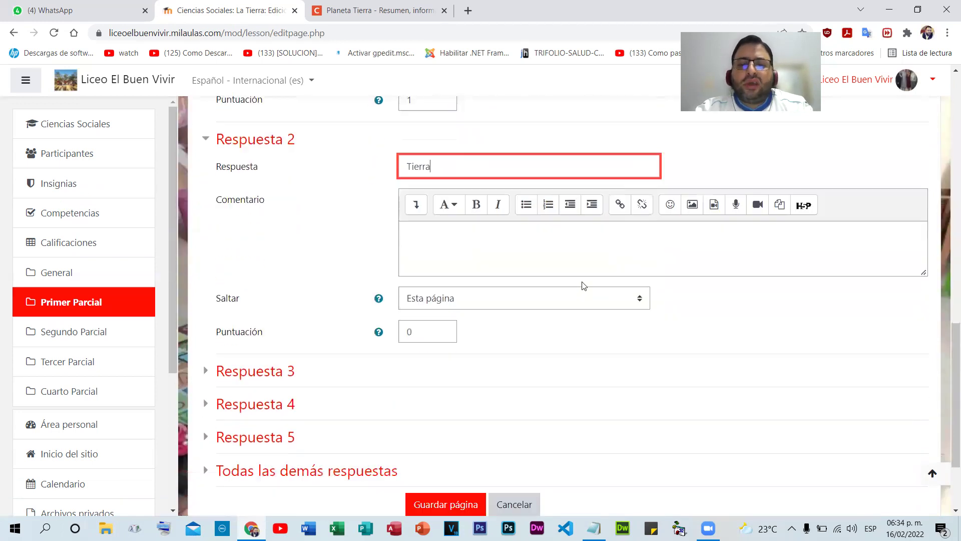
left_click(468, 216)
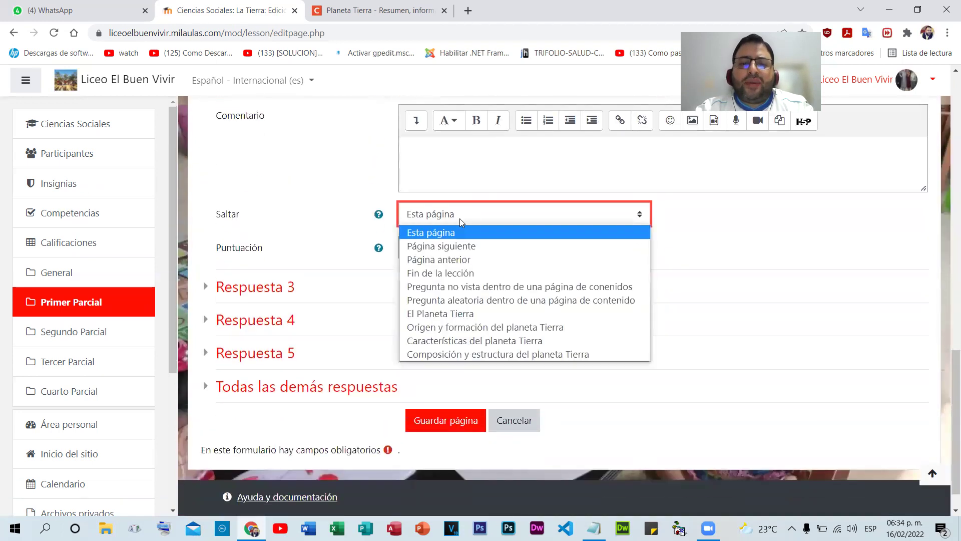
left_click(447, 253)
left_click(446, 249)
key("BackSpace")
type("1")
- Expand Respuesta 3 and enter "El planeta tierra" as another accepted answer
left_click(281, 293)
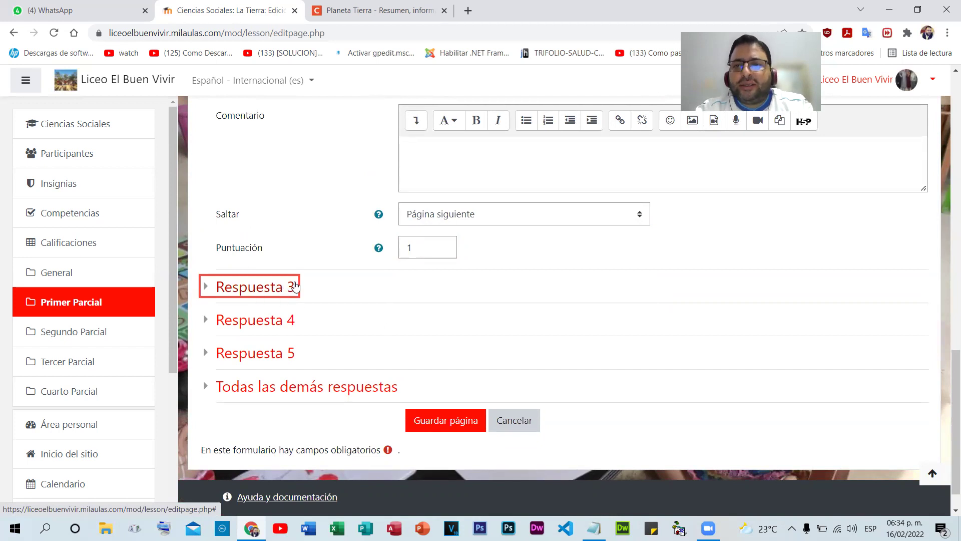
left_click(246, 291)
left_click(433, 314)
type("El plane")
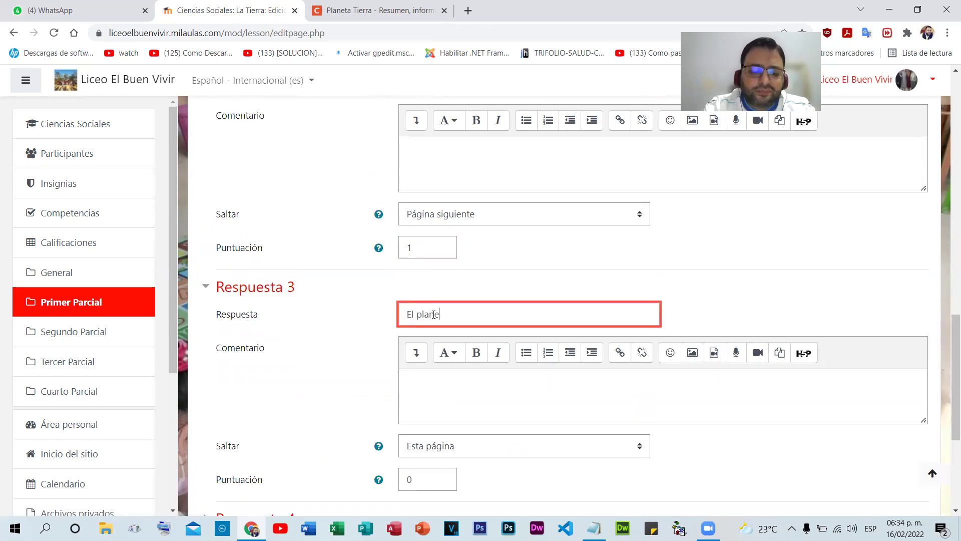
type("ta tierra")
- Set the jump of Respuesta 3 to Página siguiente and its score to 1
scroll(433, 310, "down", 4)
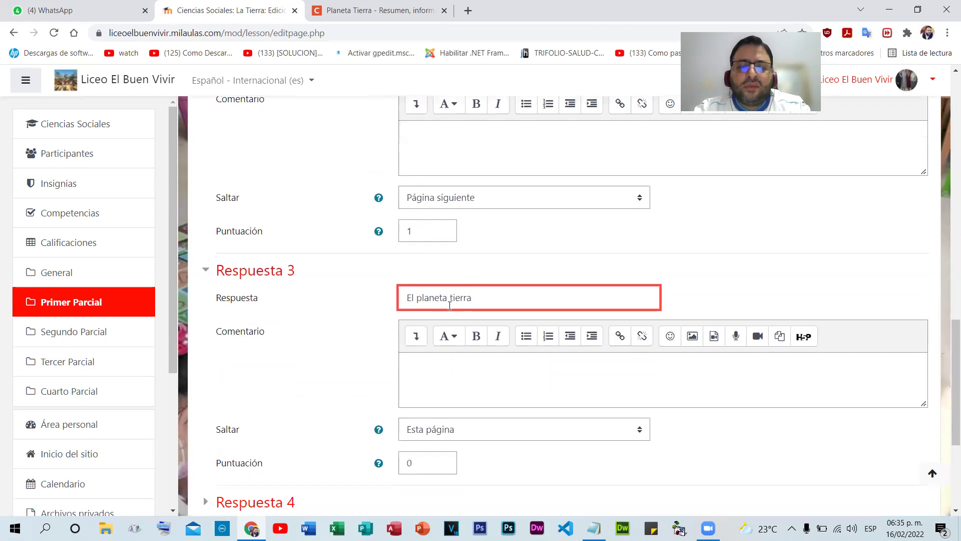
left_click(430, 258)
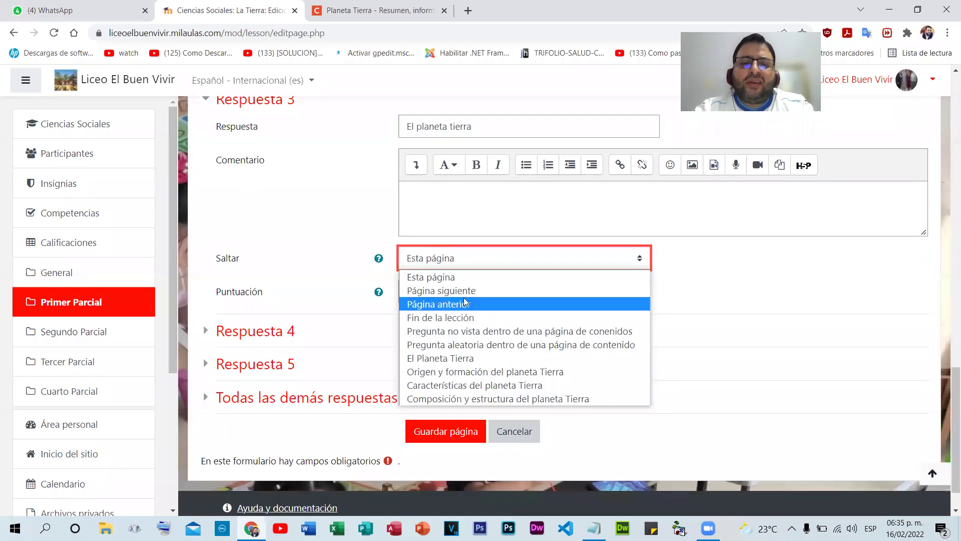
left_click(440, 291)
key("Tab")
type("1")
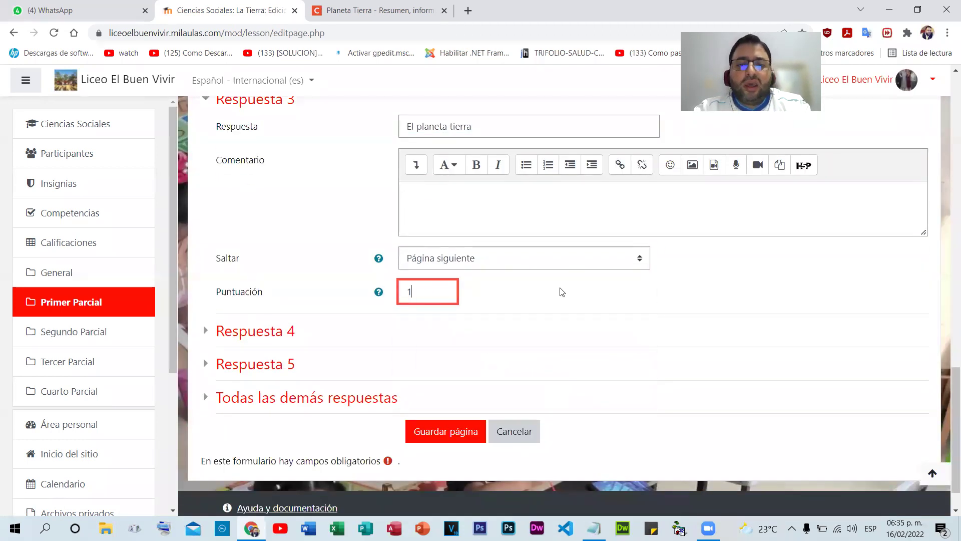
- Review the entered answers, then expand Todas las demás respuestas and activate it
scroll(562, 292, "up", 7)
scroll(471, 281, "up", 4)
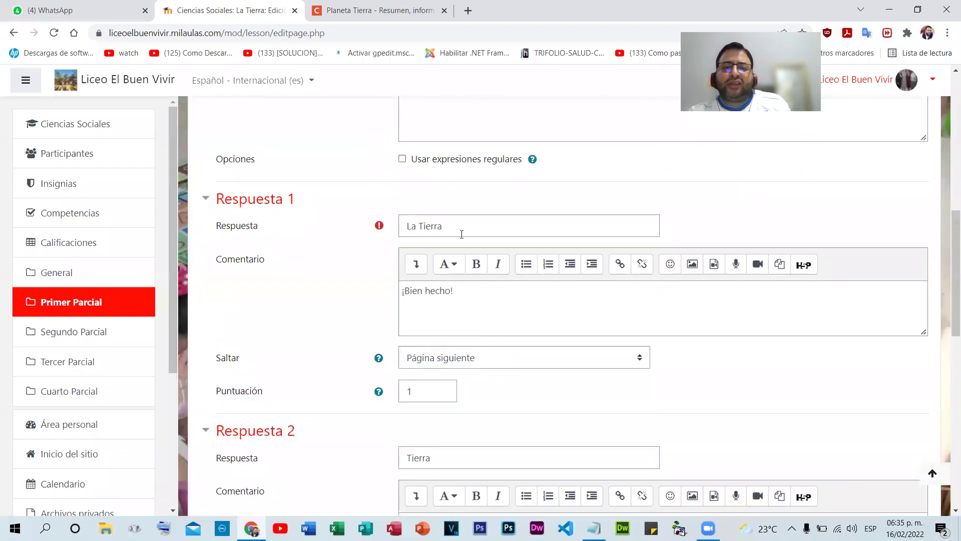
scroll(473, 280, "down", 2)
scroll(478, 288, "down", 10)
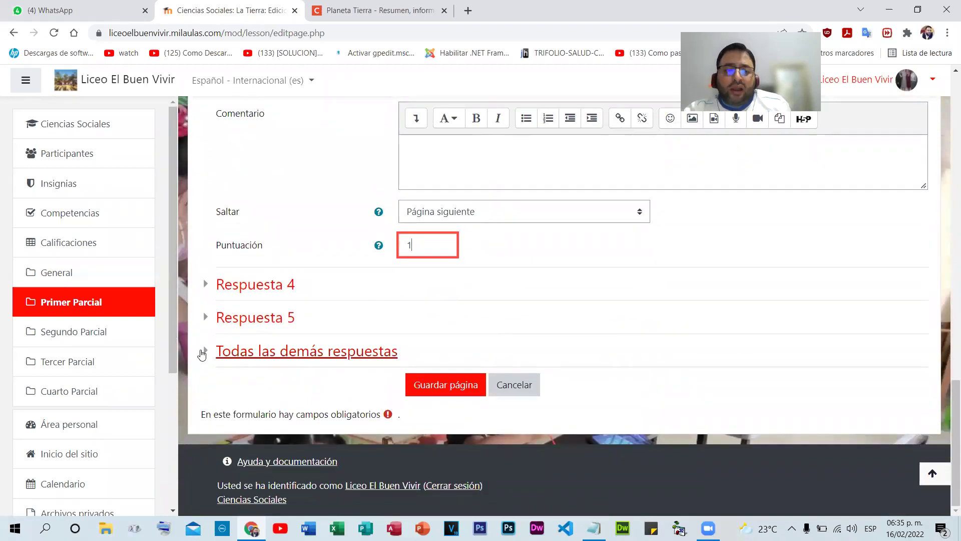
left_click(333, 356)
scroll(570, 315, "down", 3)
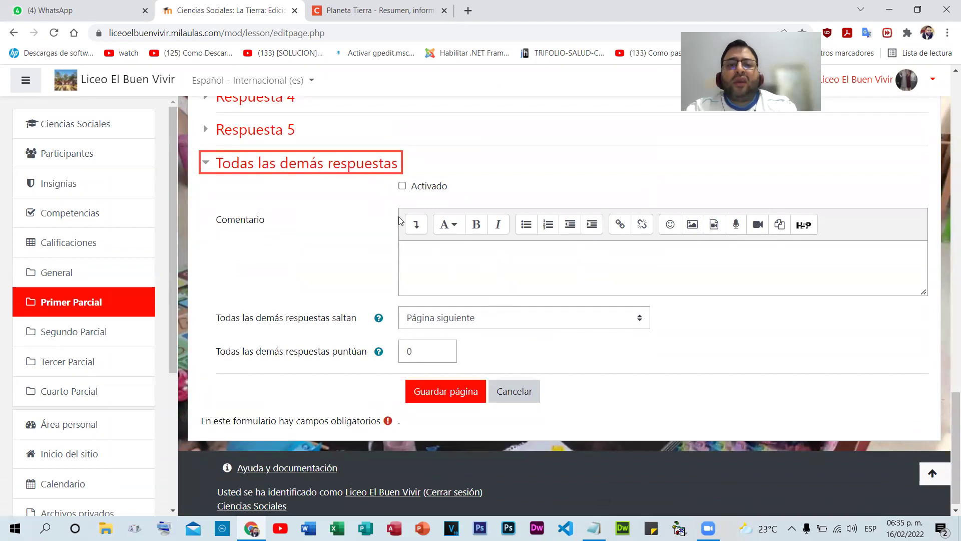
left_click(402, 186)
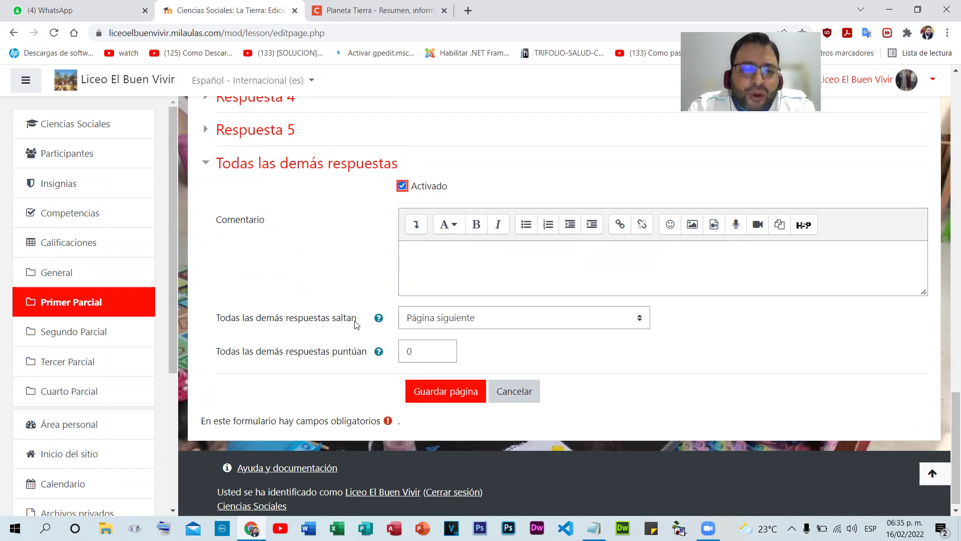
- Open the choices for where Todas las demás respuestas jumps to
left_click(474, 320)
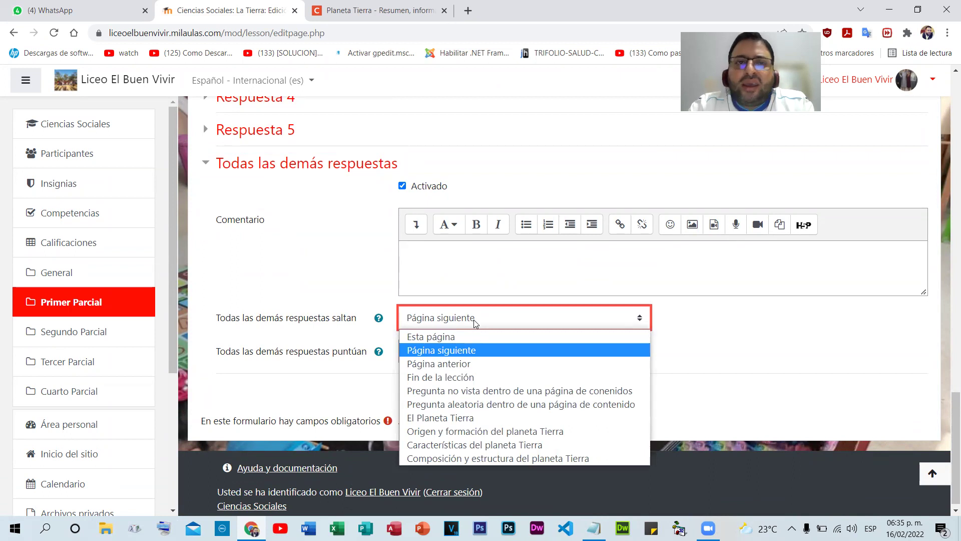
left_click(376, 10)
left_click(265, 8)
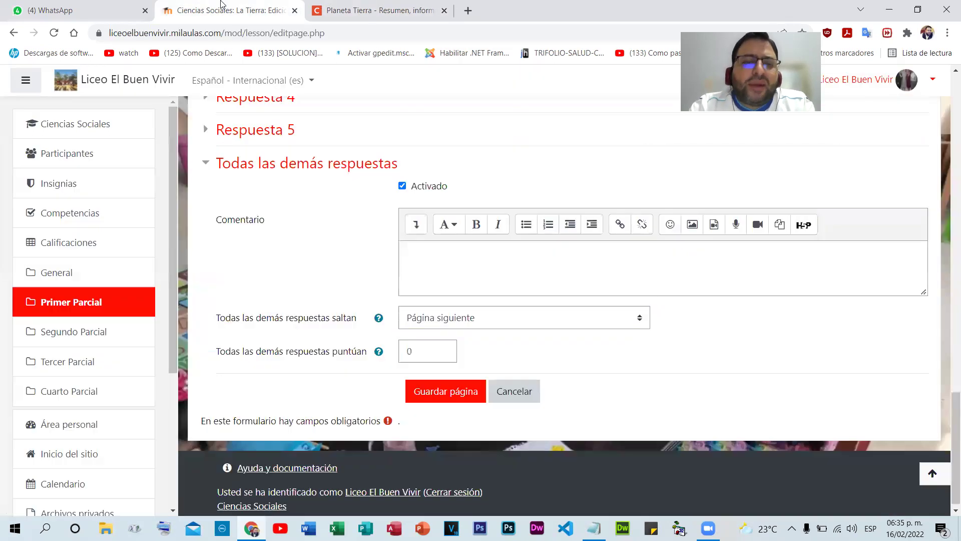
left_click(447, 323)
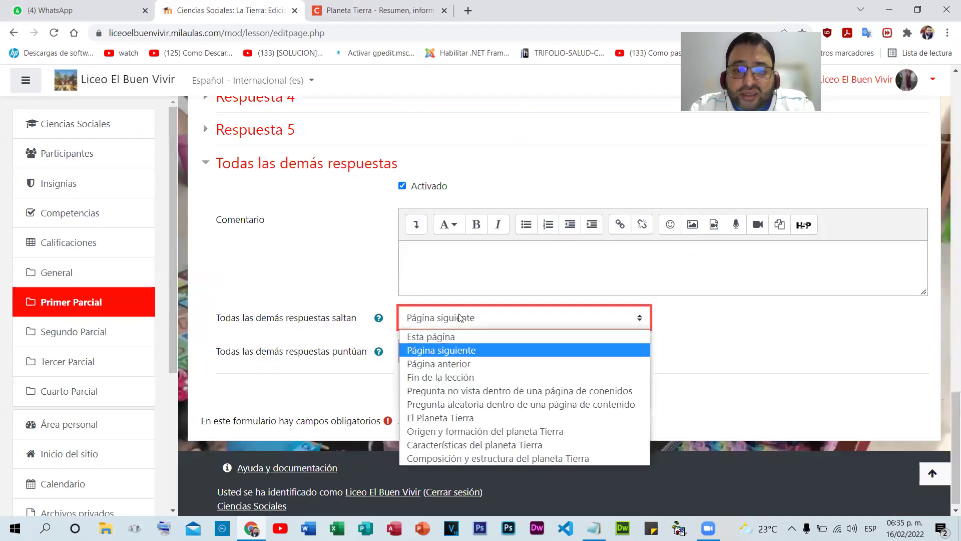
- Make all other answers jump to El Planeta Tierra with a score of 0, and save the question page
left_click(428, 420)
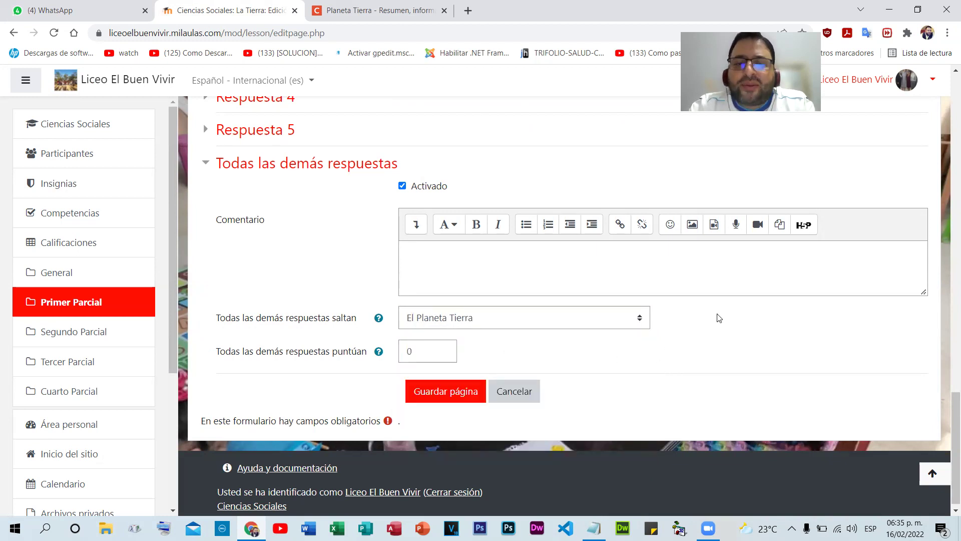
left_click(427, 351)
left_click(338, 374)
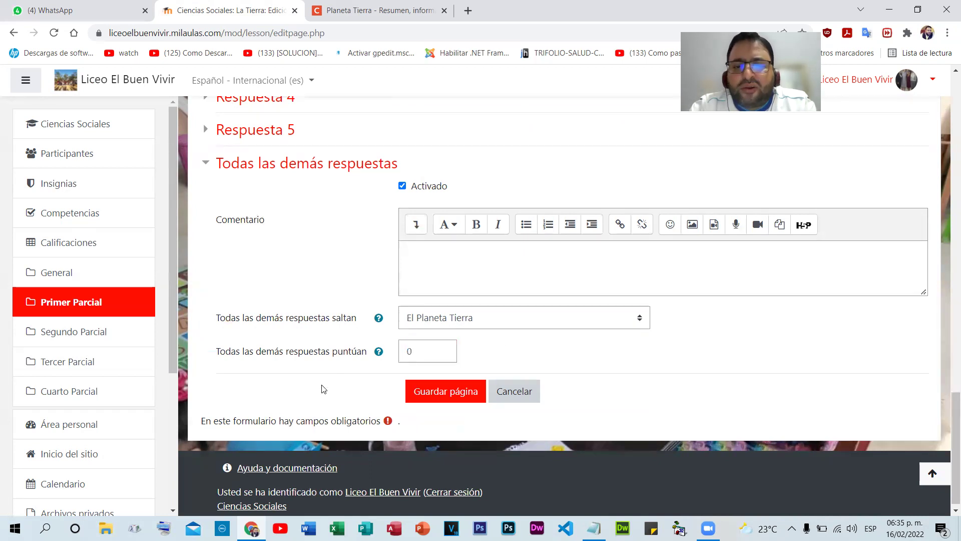
left_click(458, 393)
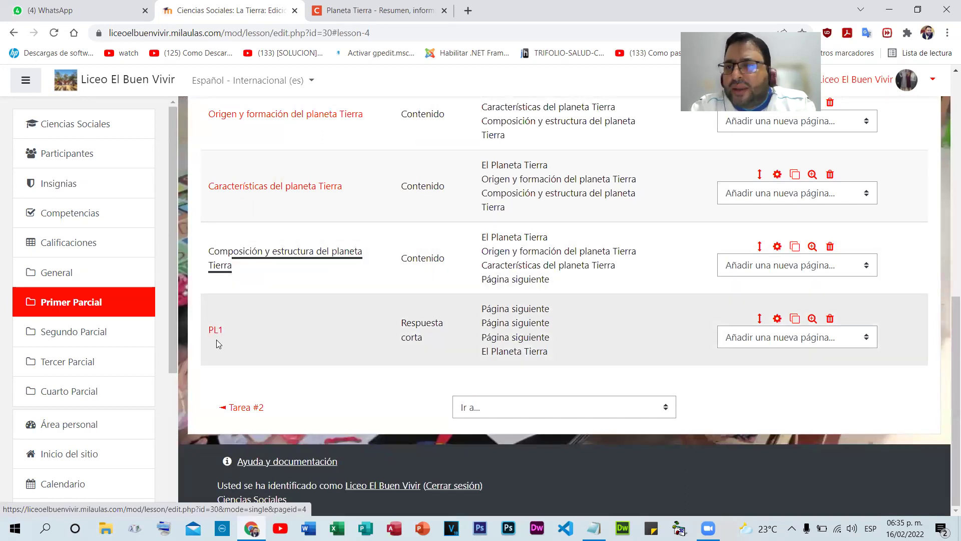
- Preview the lesson from El Planeta Tierra through Composición y estructura del planeta Tierra to the Evaluación question
scroll(294, 344, "up", 9)
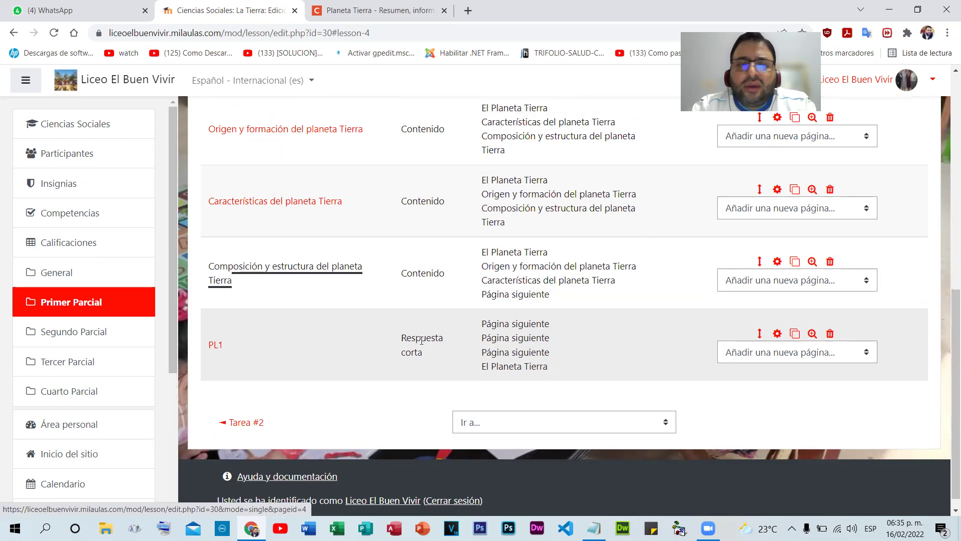
scroll(293, 301, "down", 1)
left_click(264, 279)
left_click(242, 353)
scroll(493, 361, "down", 10)
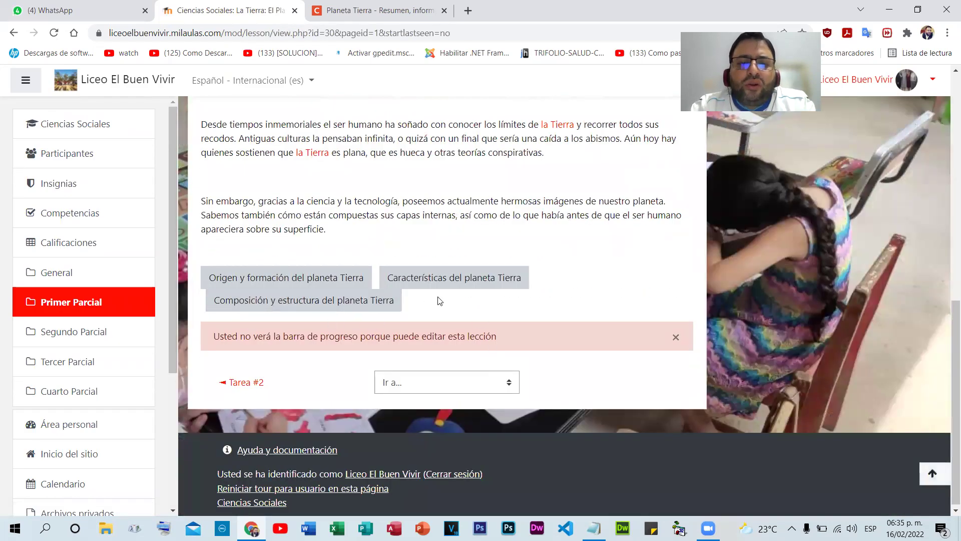
left_click(354, 302)
scroll(581, 344, "down", 15)
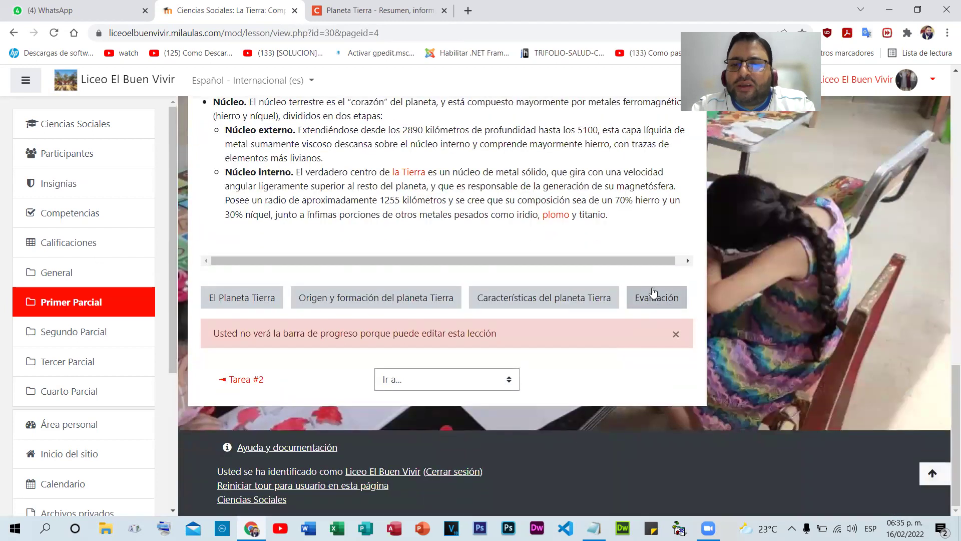
left_click(648, 299)
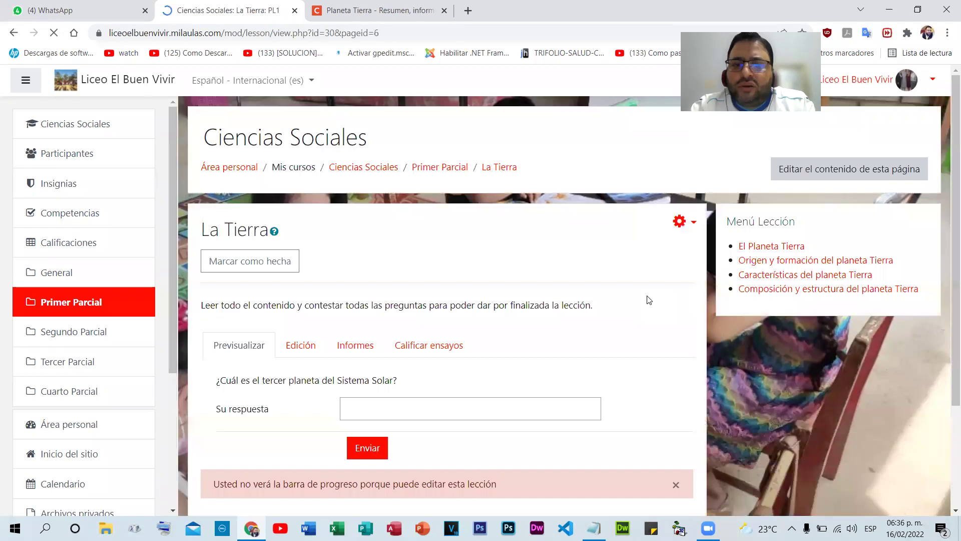
- Answer the question about the third planet of the Solar System with "Marte" and submit it
scroll(448, 292, "down", 3)
left_click(421, 266)
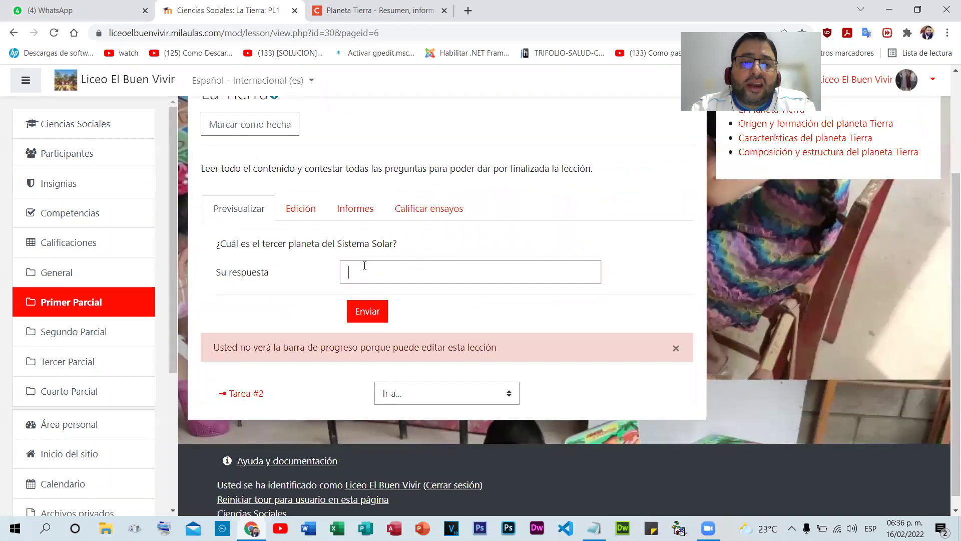
type("Marte")
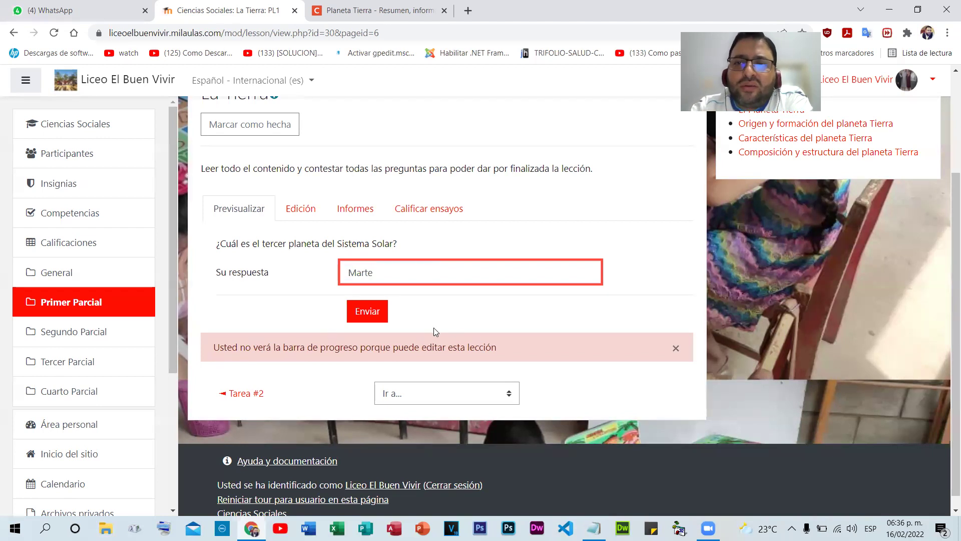
left_click(367, 315)
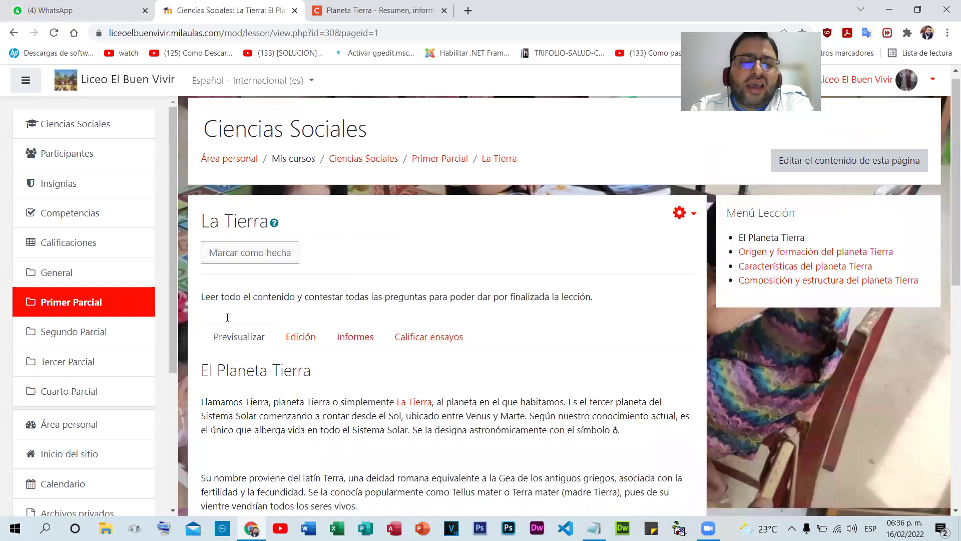
- Examine the El Planeta Tierra page for the passage on the planet's place in the Solar System
scroll(227, 317, "down", 2)
left_click_drag(201, 250, 390, 273)
scroll(434, 313, "down", 7)
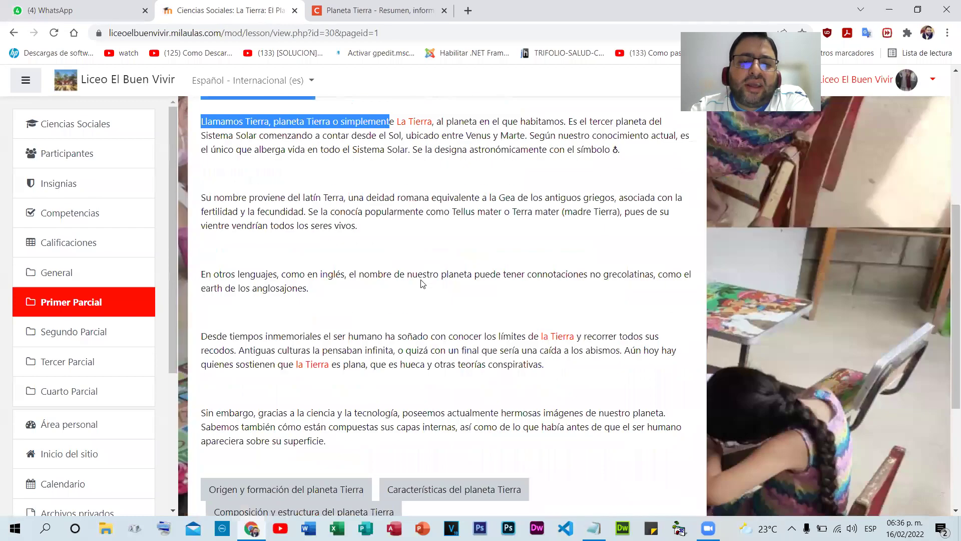
scroll(420, 279, "up", 2)
scroll(420, 280, "up", 3)
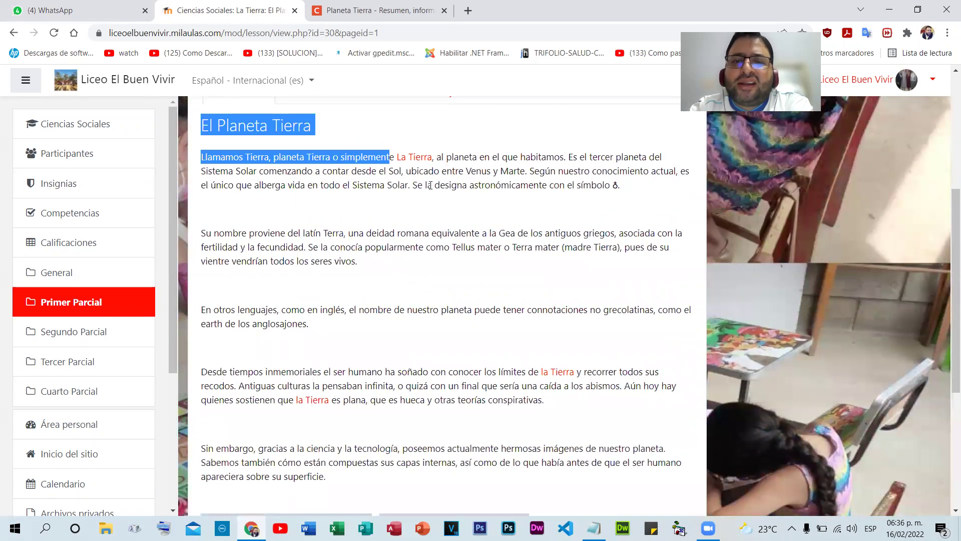
left_click(430, 185)
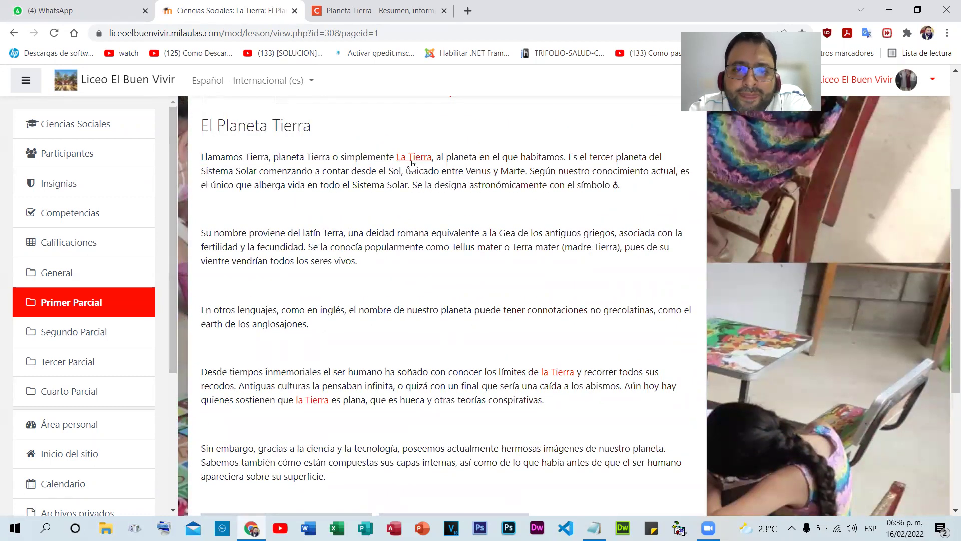
left_click_drag(569, 155, 533, 174)
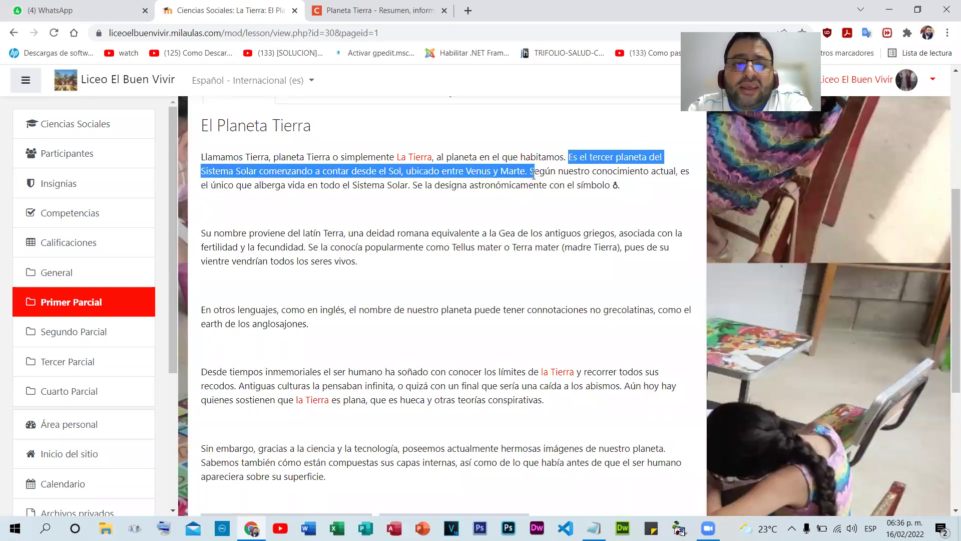
left_click(255, 153)
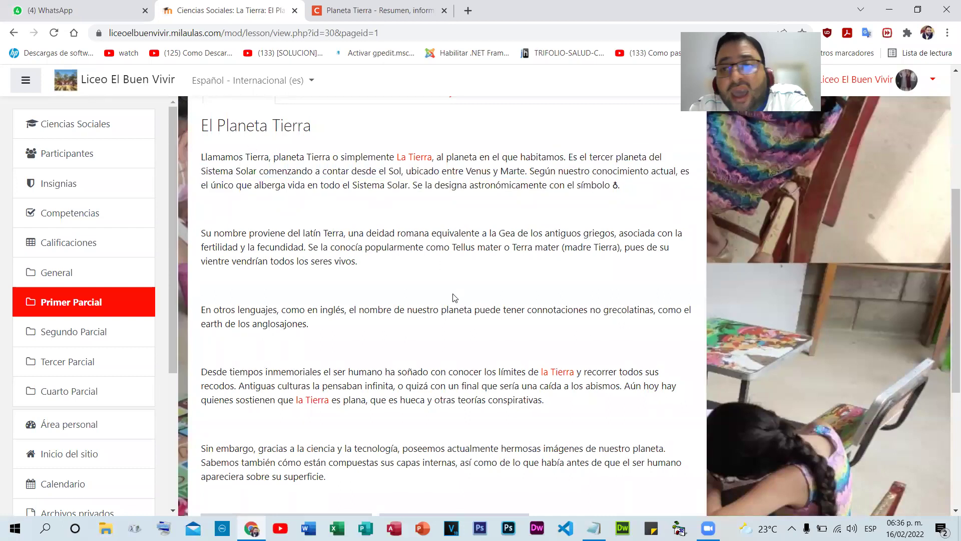
- Return to the Evaluación question through Composición y estructura del planeta Tierra and submit the answer "tierra"
scroll(447, 306, "down", 5)
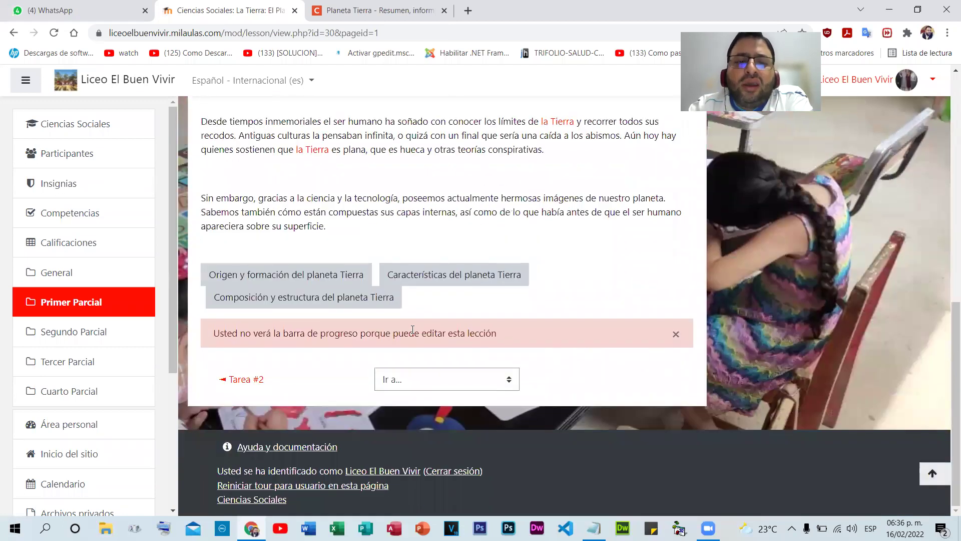
left_click(309, 294)
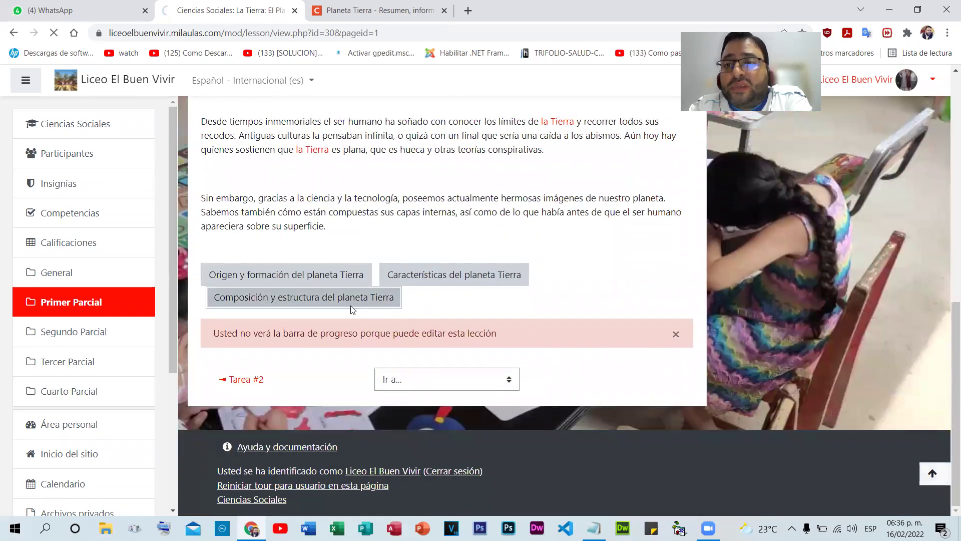
scroll(631, 368, "down", 15)
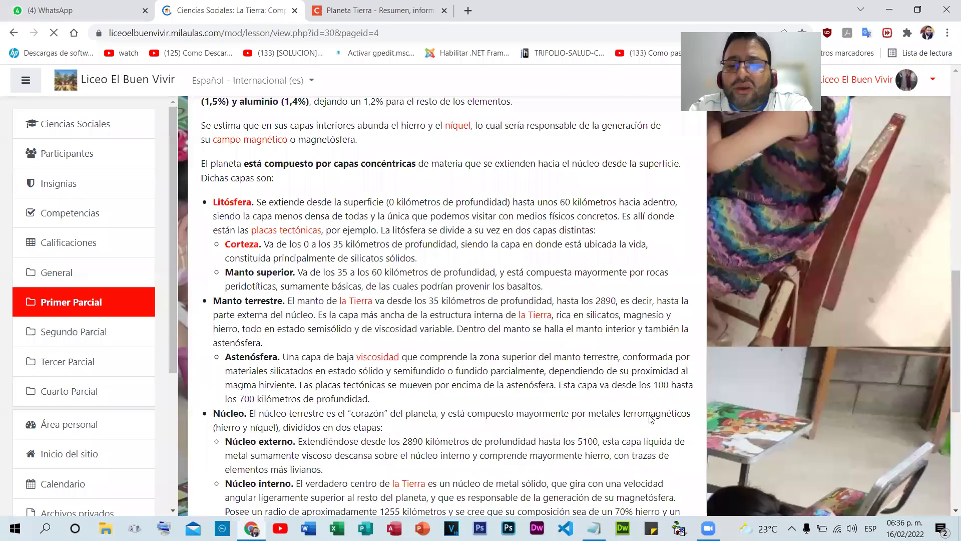
left_click(664, 358)
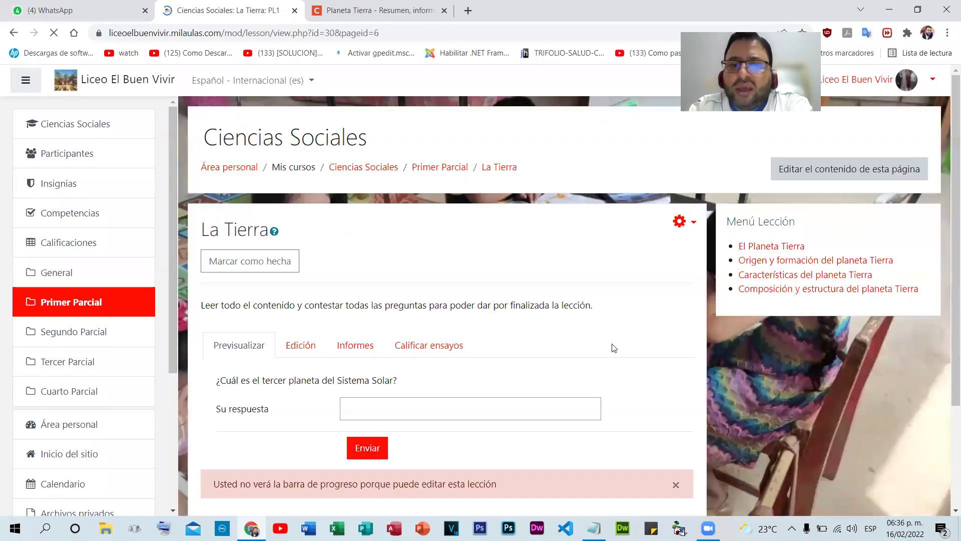
left_click(389, 411)
type("tierra")
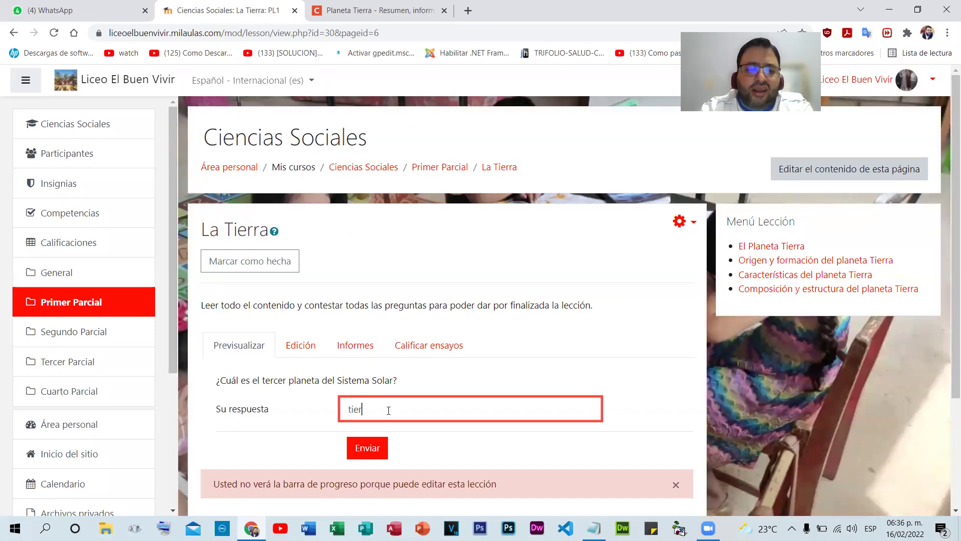
left_click(371, 448)
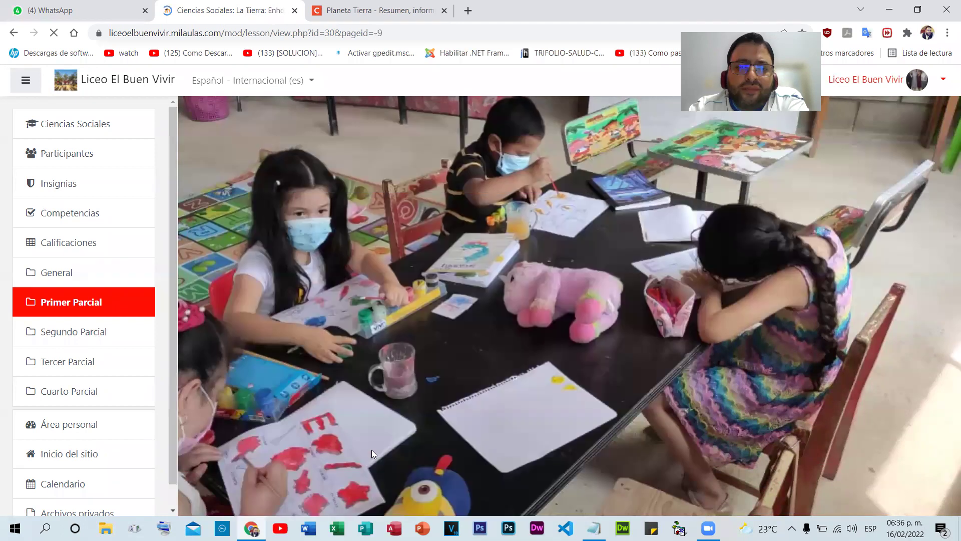
scroll(466, 329, "down", 2)
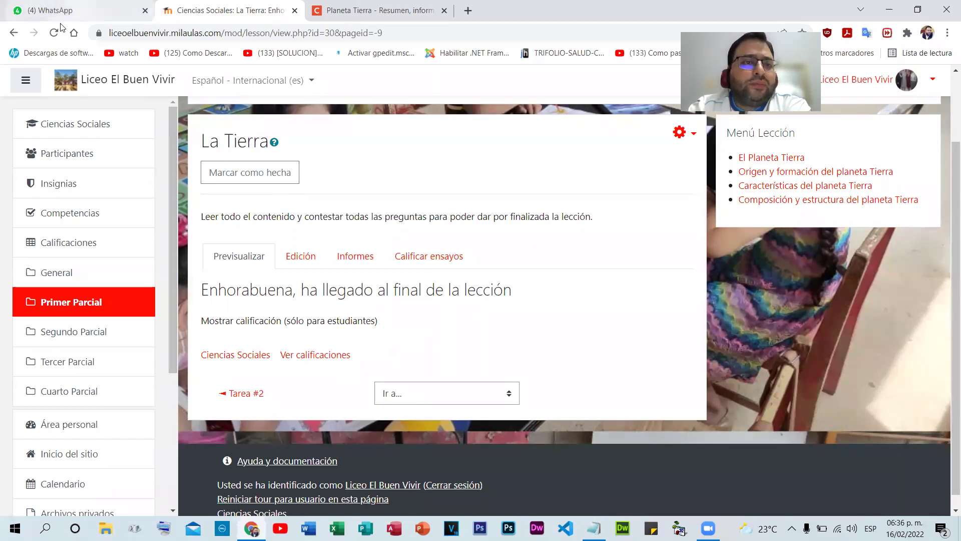
- Leave the end-of-lesson page and open the La Tierra lesson for editing
scroll(296, 216, "up", 2)
left_click(13, 33)
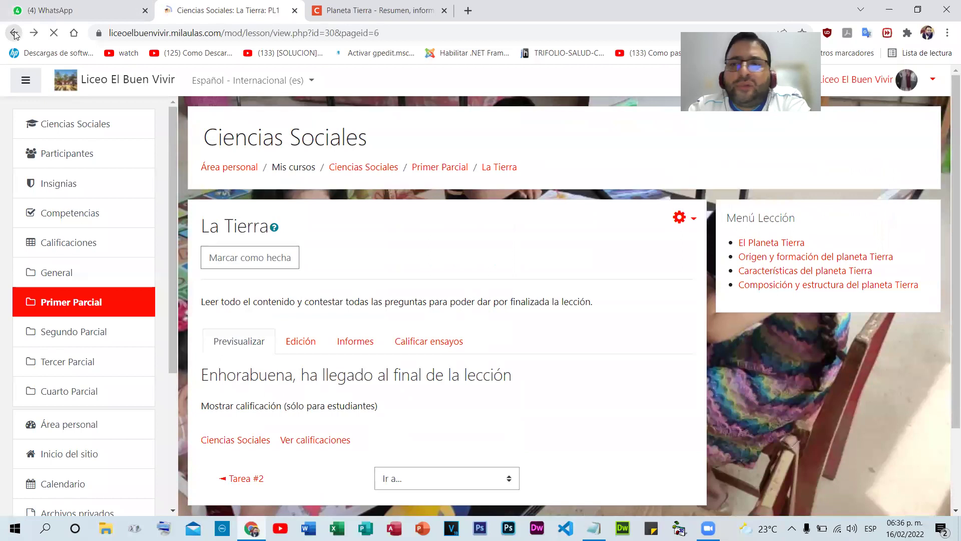
left_click(13, 32)
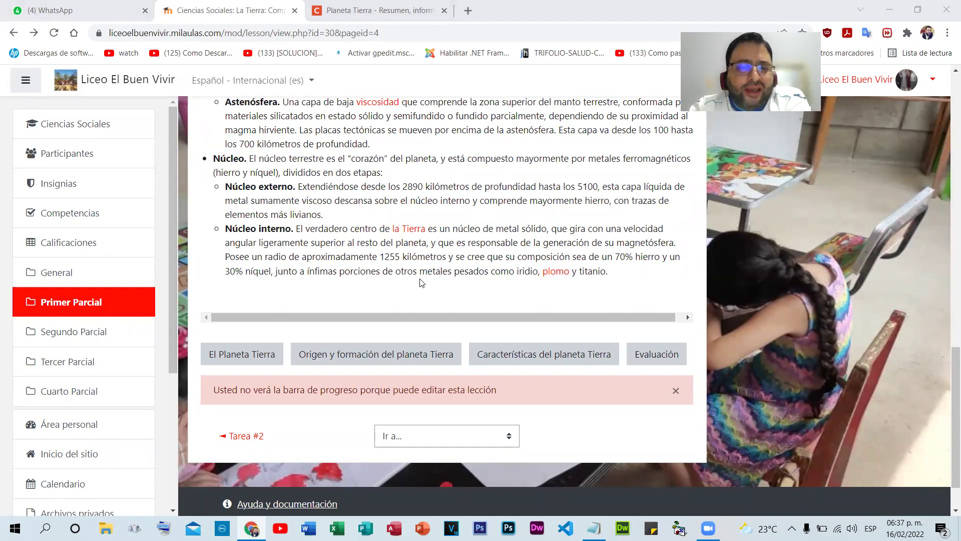
scroll(424, 283, "up", 15)
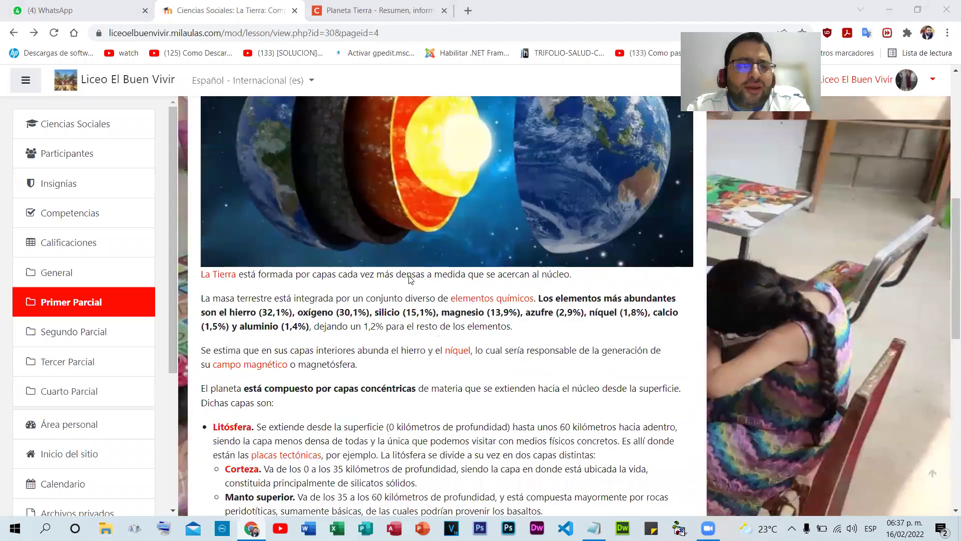
scroll(398, 263, "up", 3)
left_click(300, 281)
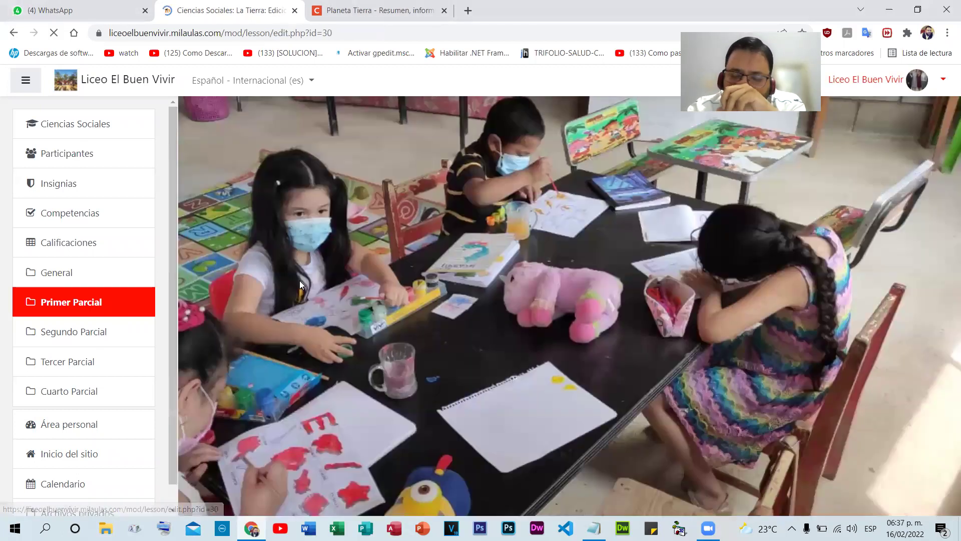
- Start adding a new question page after PL1
scroll(350, 287, "down", 9)
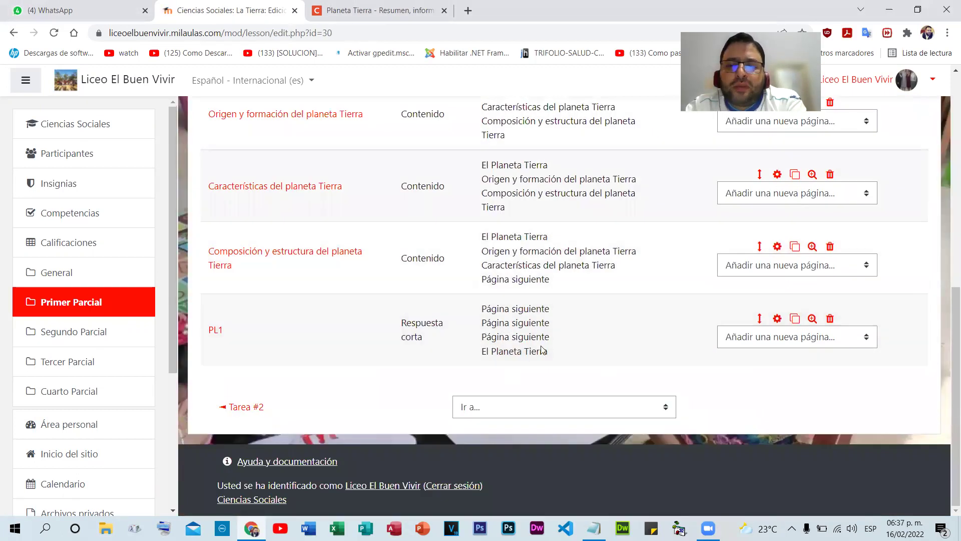
left_click(871, 334)
left_click(796, 422)
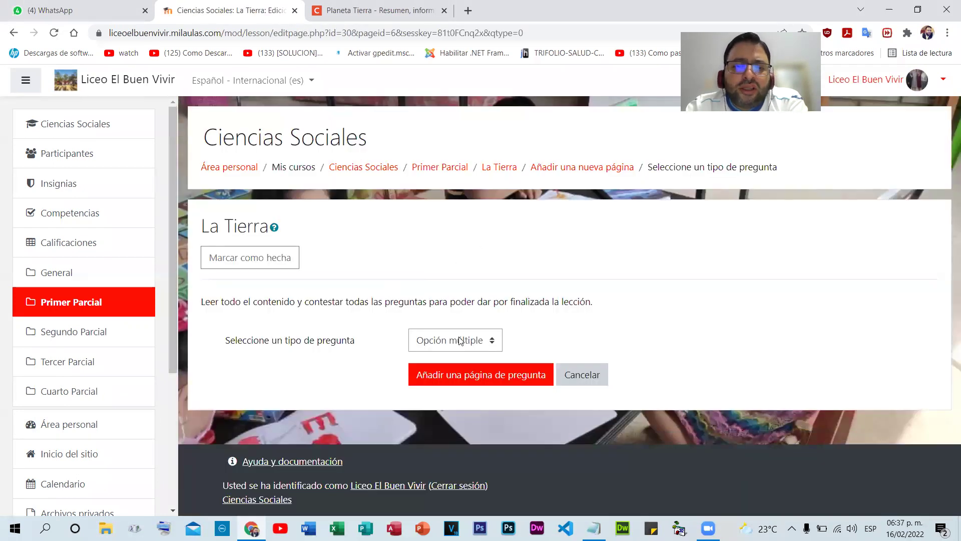
left_click(459, 340)
- Copy "La Tierra se formó hace alrededor de 4550 millones de años" from the Concepto article and return to the lesson
left_click(380, 10)
scroll(385, 290, "down", 9)
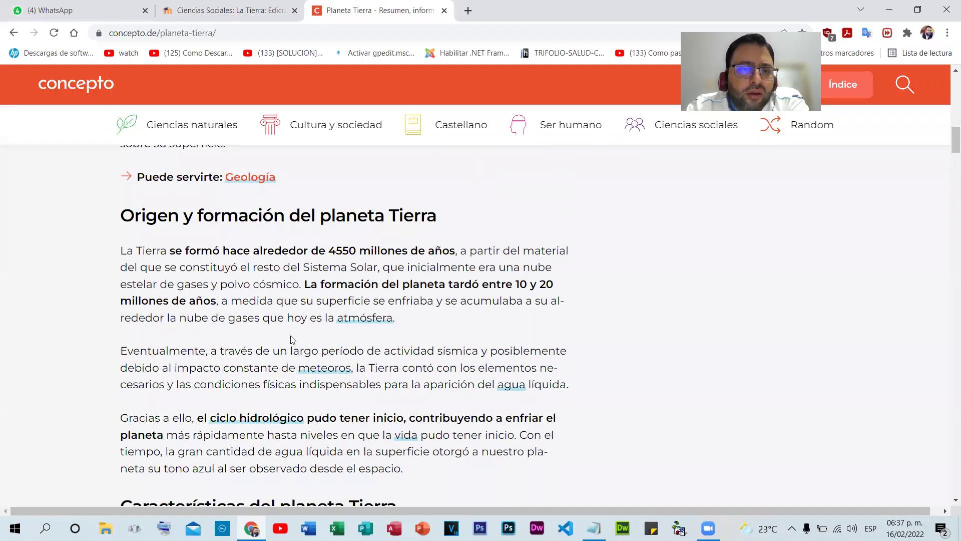
left_click_drag(119, 252, 455, 252)
right_click(455, 253)
left_click(495, 256)
left_click(260, 10)
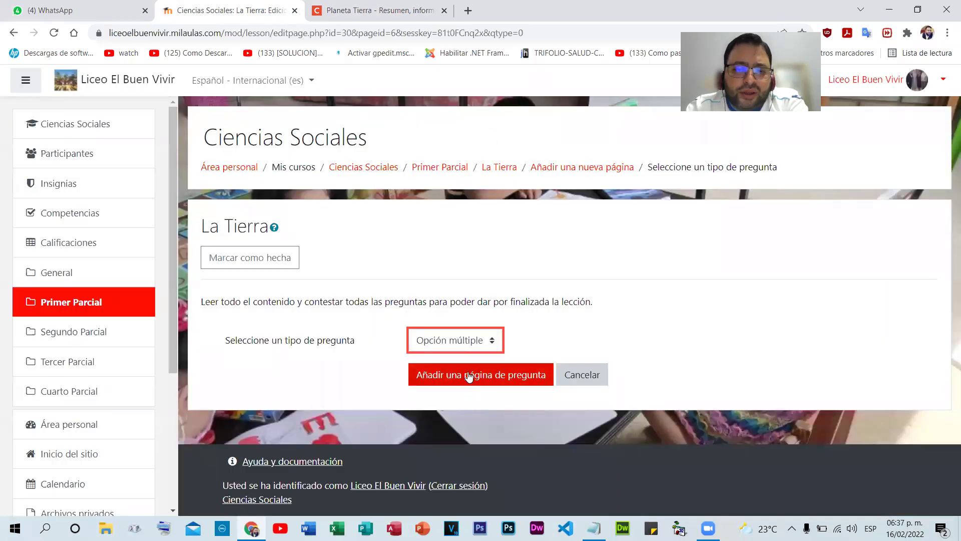
- Choose Verdadero/falso as the question type and add the question page
left_click(480, 348)
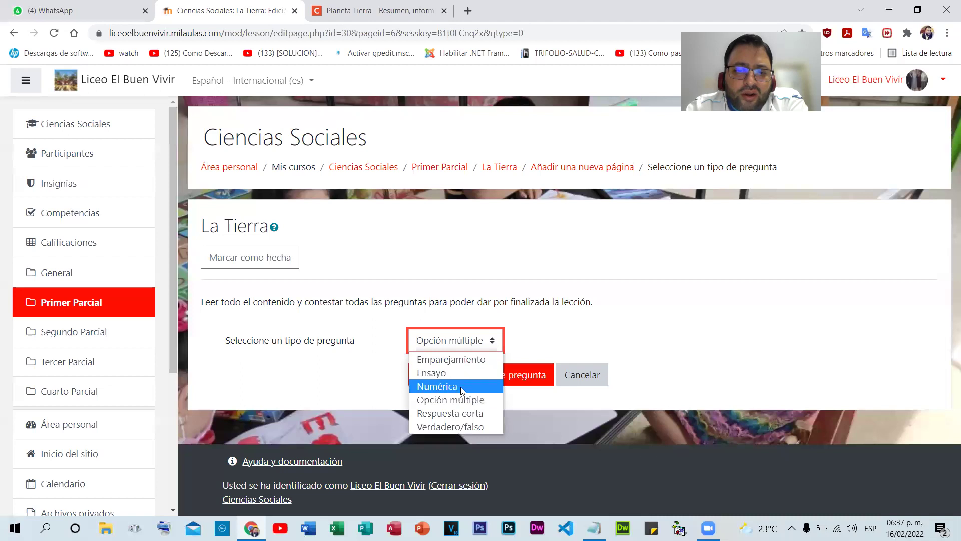
left_click(455, 423)
left_click(478, 376)
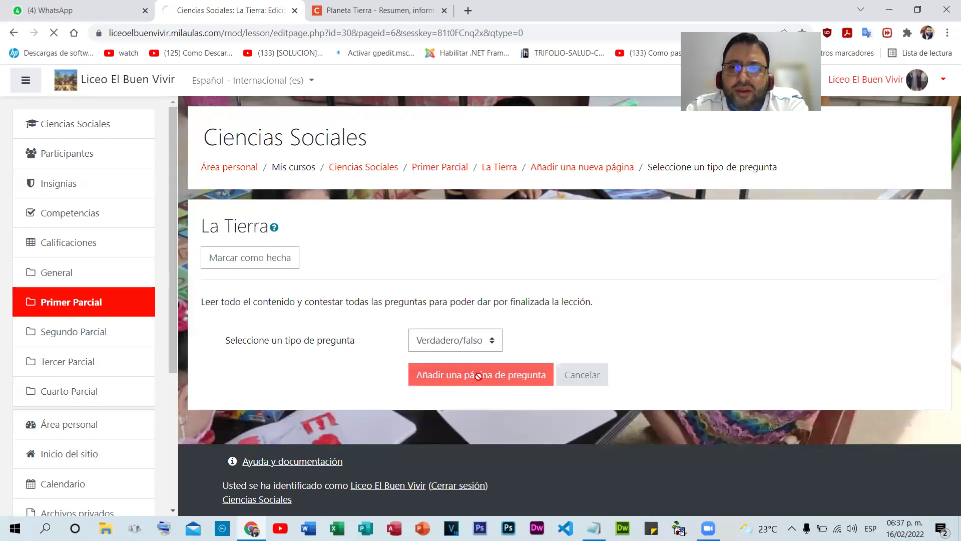
- Title the new true/false question page PL2
scroll(535, 345, "down", 1)
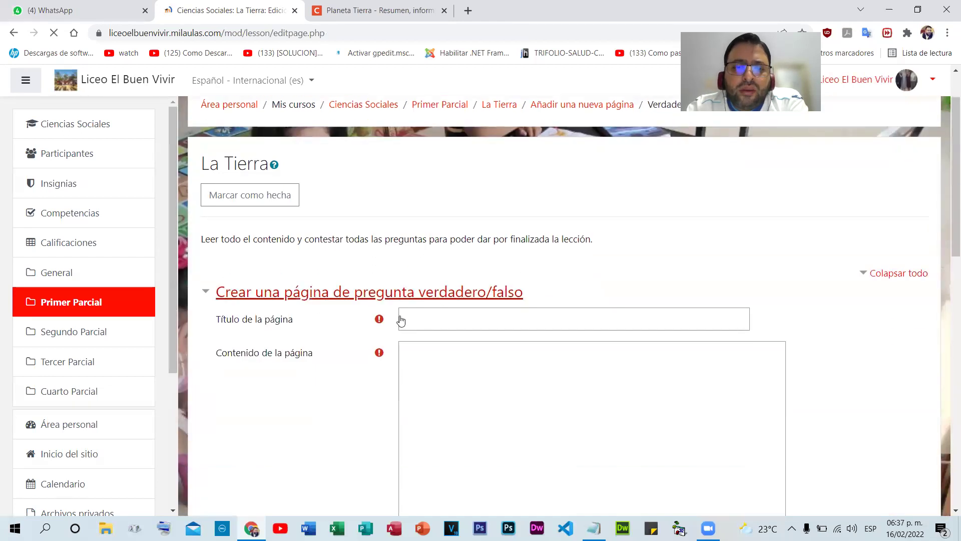
left_click(430, 321)
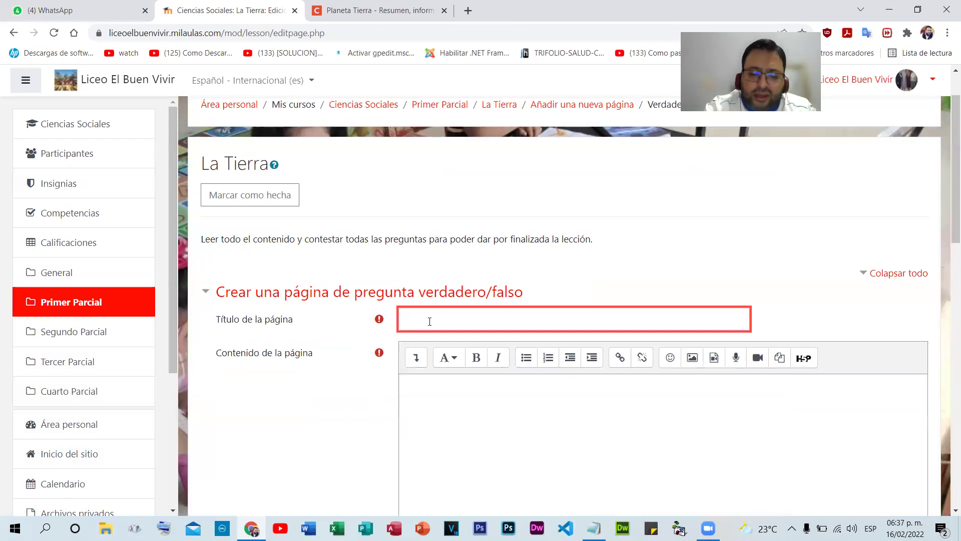
type("PL2")
- Paste the copied sentence as the page content and alter its figure to read "La Tierra se formó hace alrededor de 6550 millones de años"
scroll(536, 305, "down", 3)
left_click(535, 292)
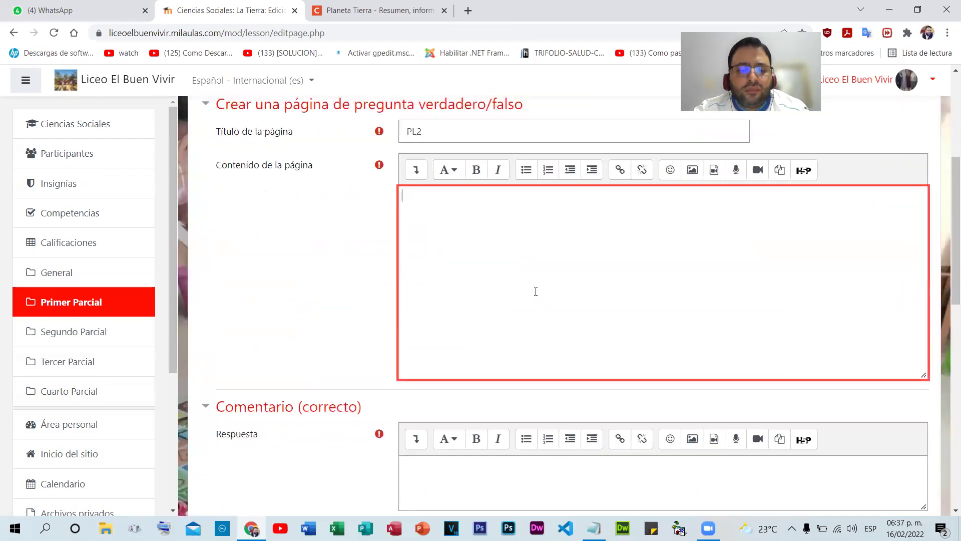
right_click(536, 278)
left_click(575, 386)
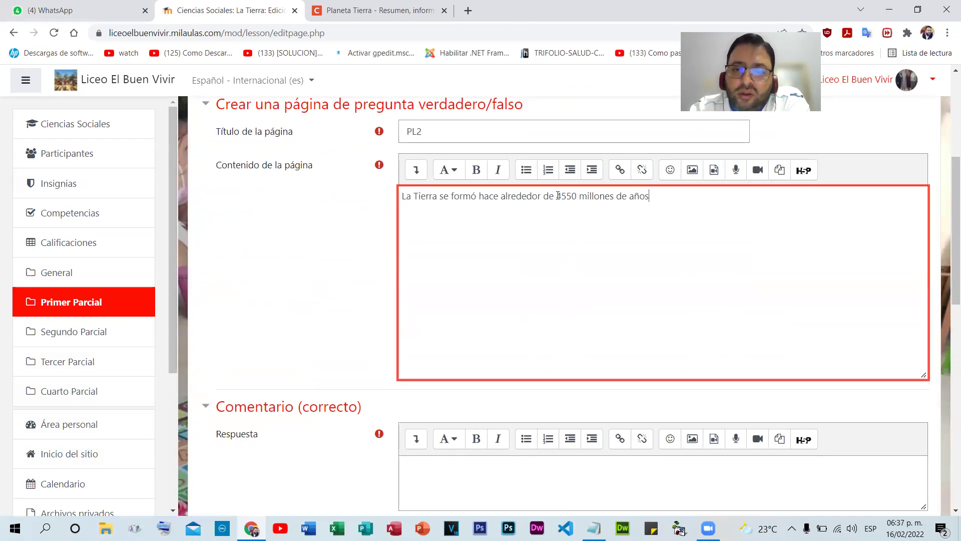
left_click_drag(558, 196, 561, 196)
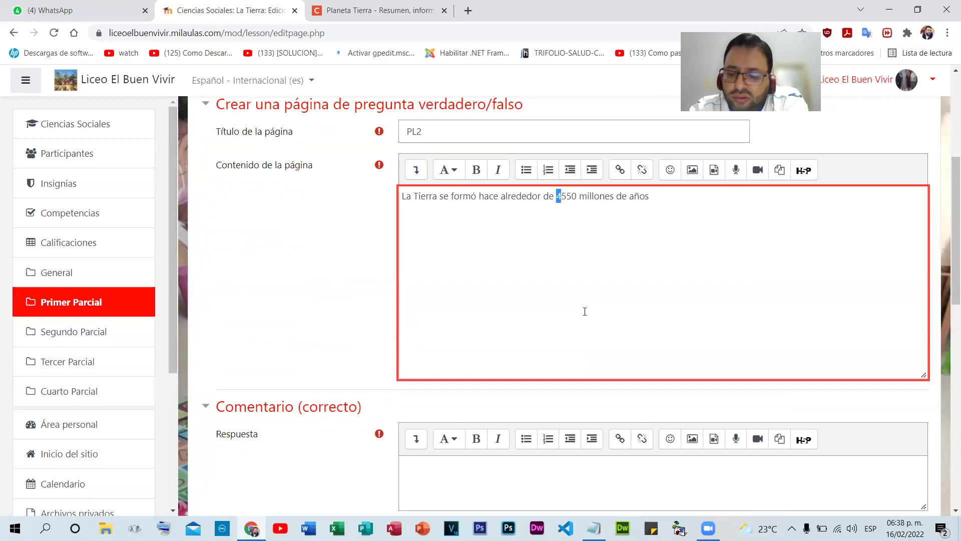
type("6")
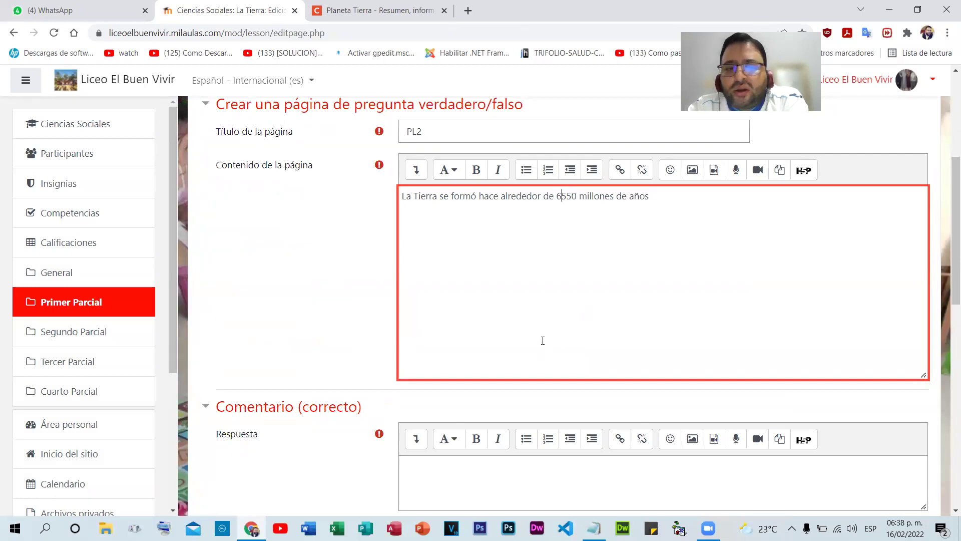
- Enter "Falso" as the correct answer of PL2
scroll(543, 340, "down", 6)
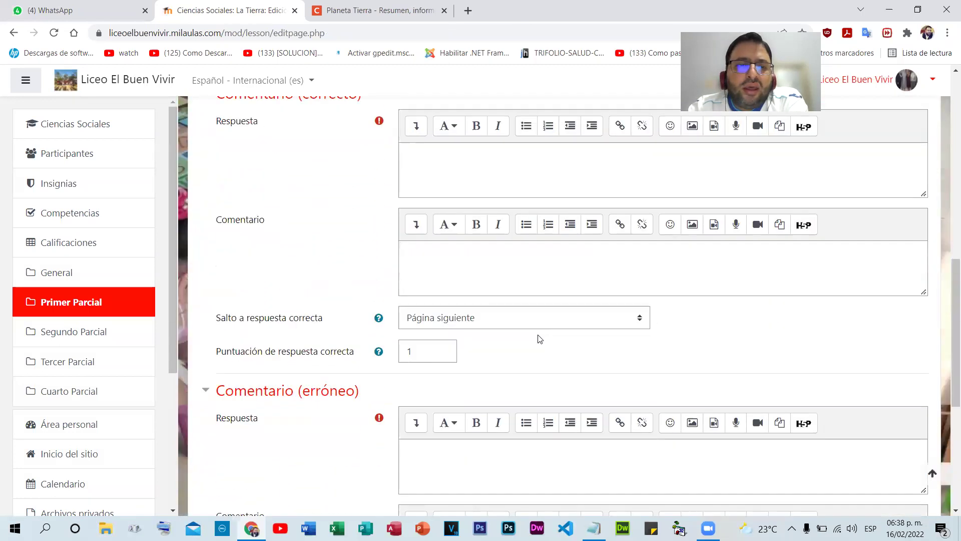
left_click(468, 180)
scroll(473, 193, "up", 1)
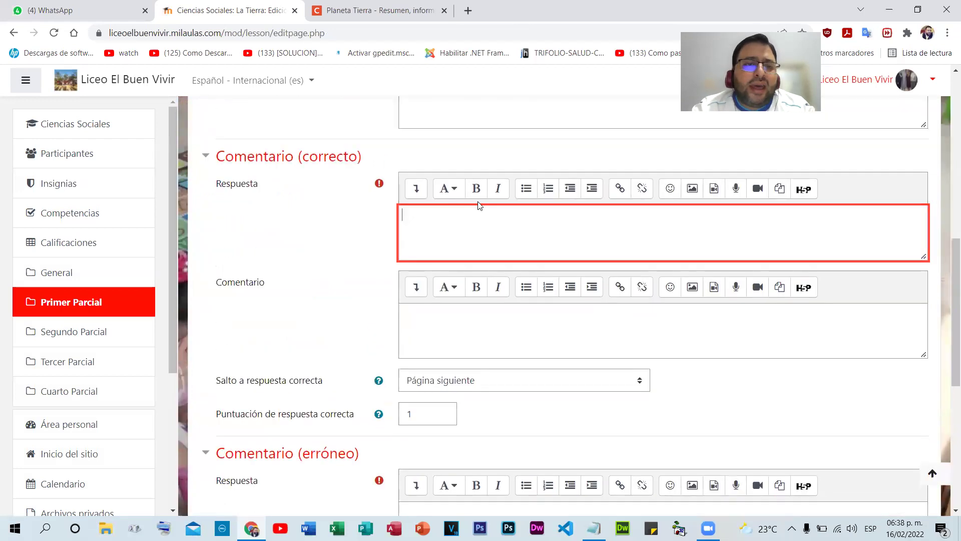
type("Falso")
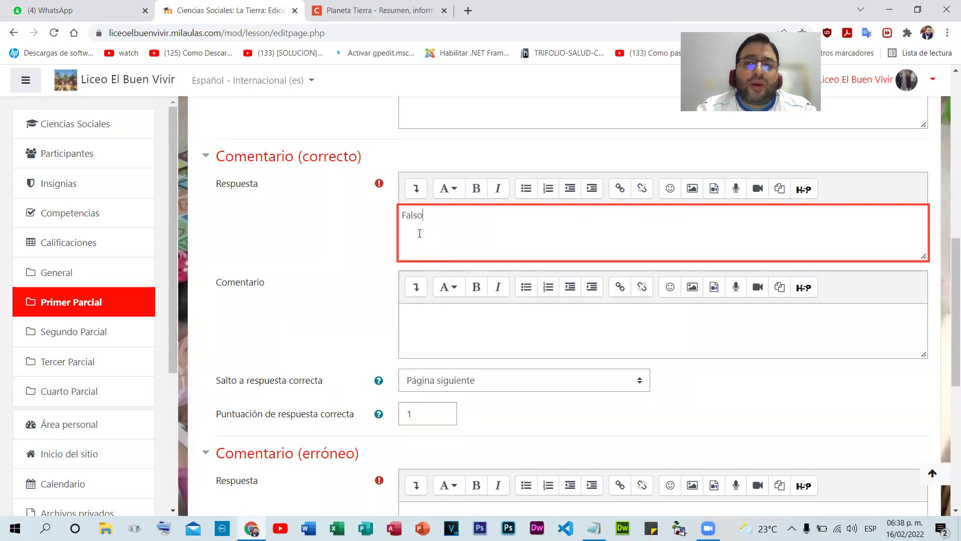
- Enter "Verdadero" as the wrong answer of PL2
scroll(420, 234, "down", 1)
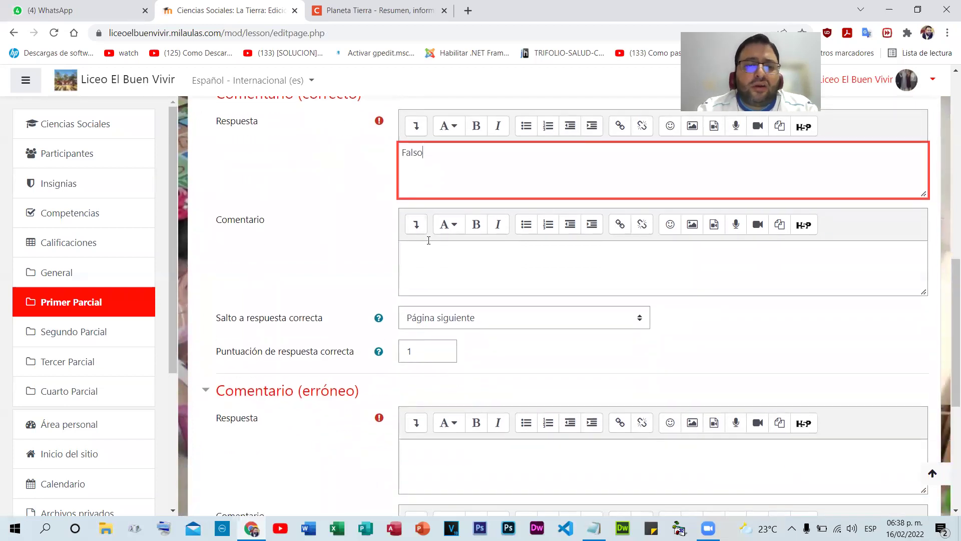
scroll(475, 244, "down", 3)
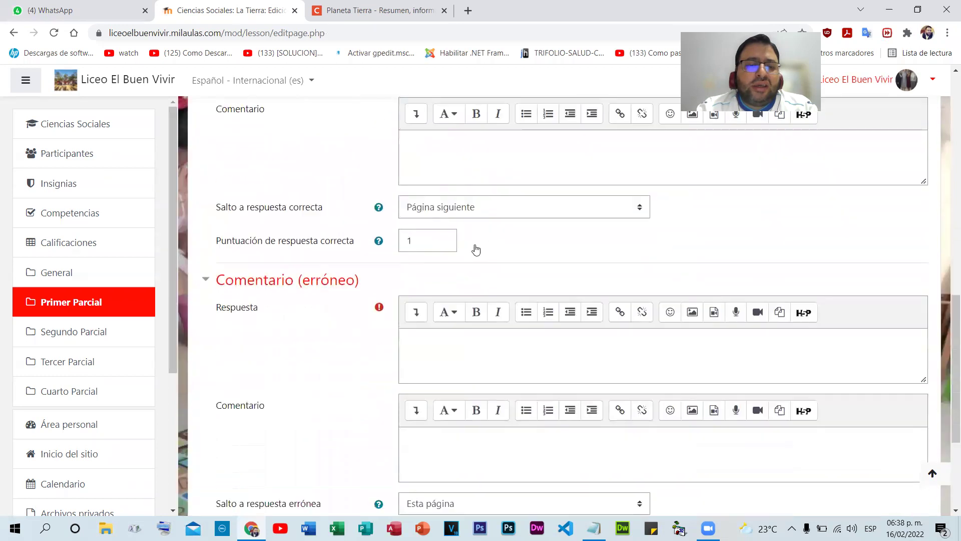
scroll(376, 233, "up", 2)
scroll(441, 240, "up", 7)
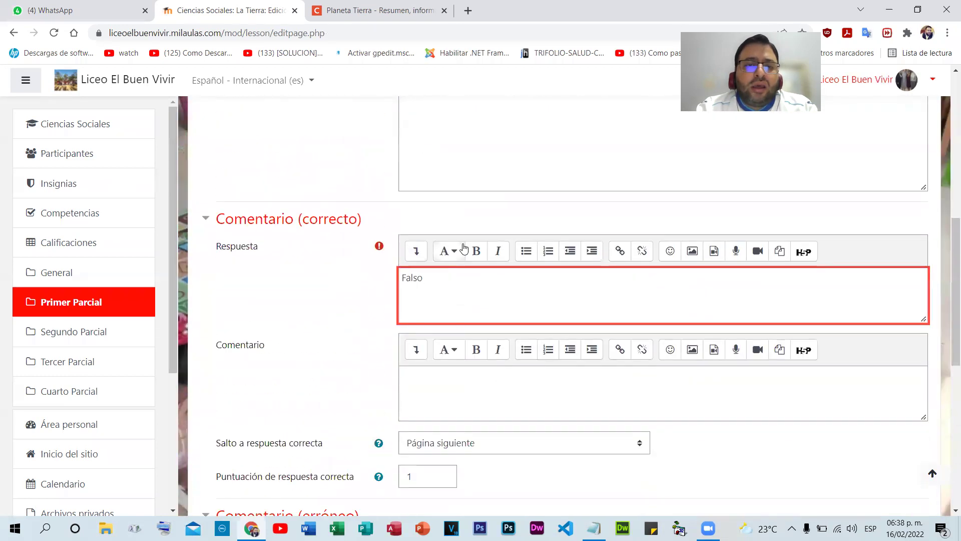
scroll(474, 245, "down", 4)
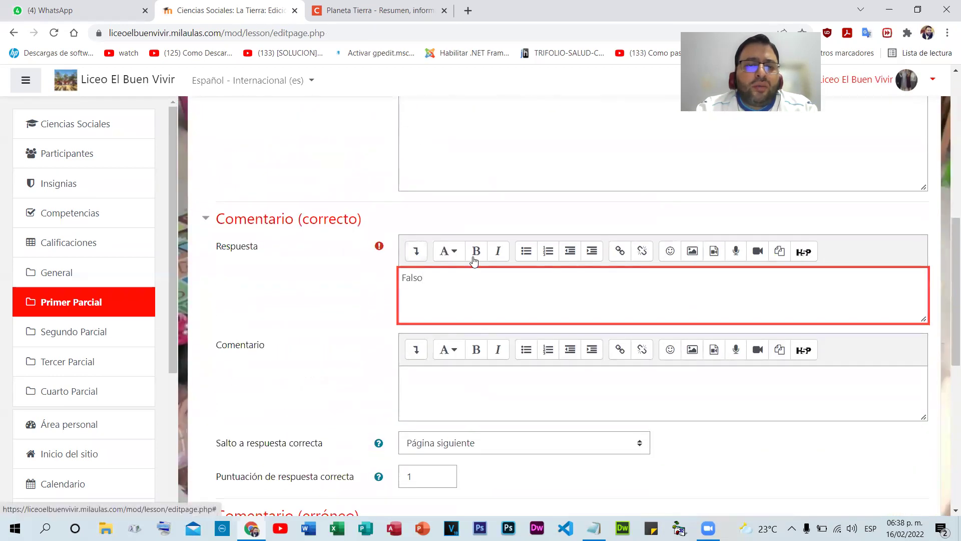
scroll(513, 273, "down", 2)
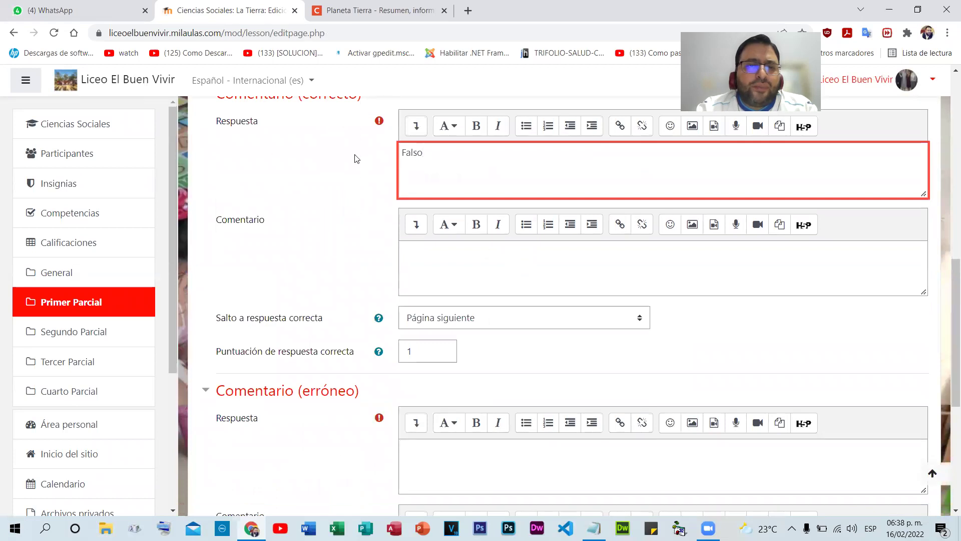
scroll(468, 187, "down", 3)
left_click(444, 278)
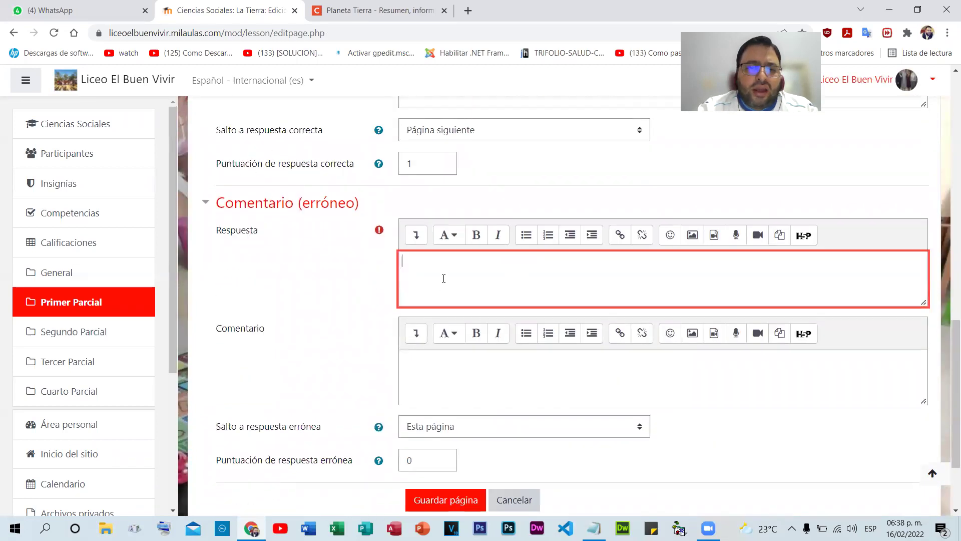
type("Verdadero")
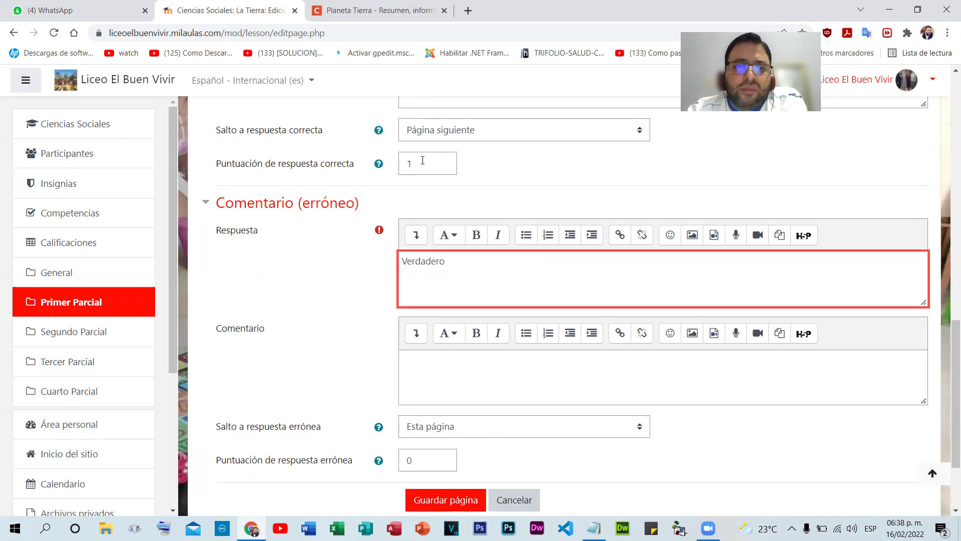
- Set the wrong-answer jump to "Origen y formación del planeta Tierra" and save the PL2 page
scroll(521, 193, "up", 3)
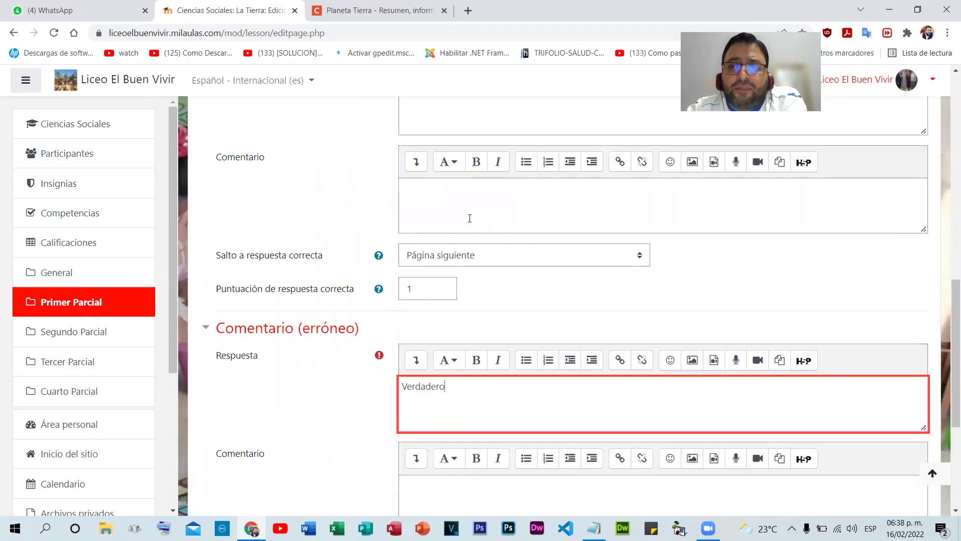
scroll(437, 230, "up", 2)
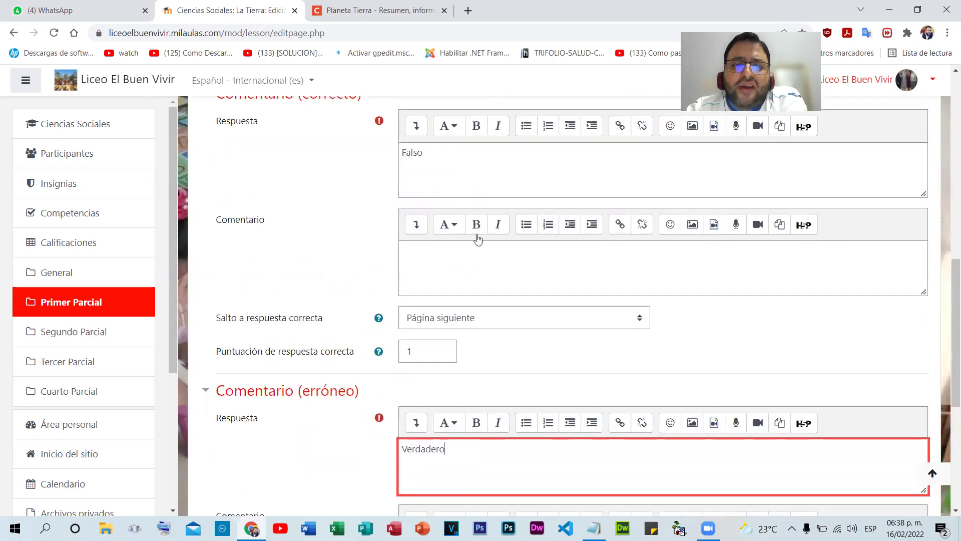
scroll(497, 248, "down", 1)
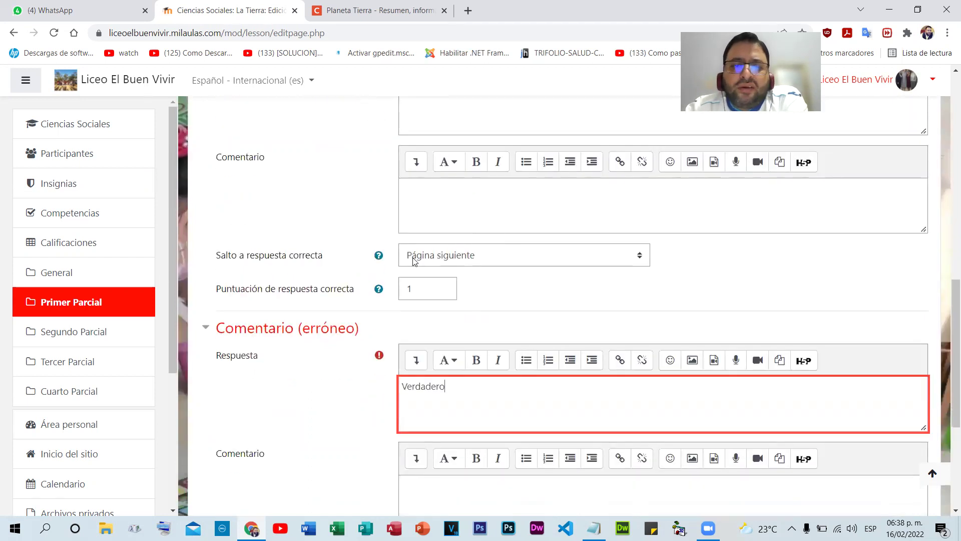
scroll(460, 272, "down", 1)
scroll(460, 273, "down", 3)
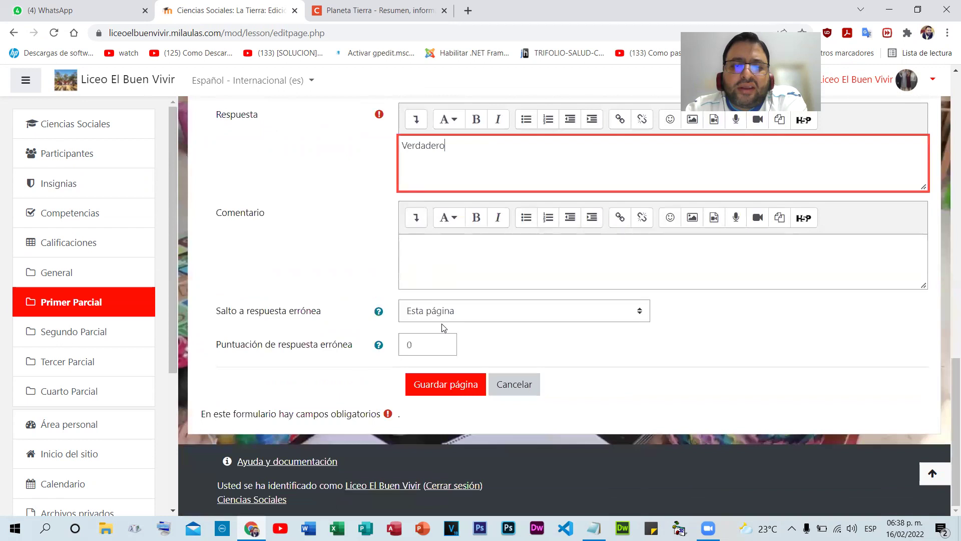
left_click(423, 311)
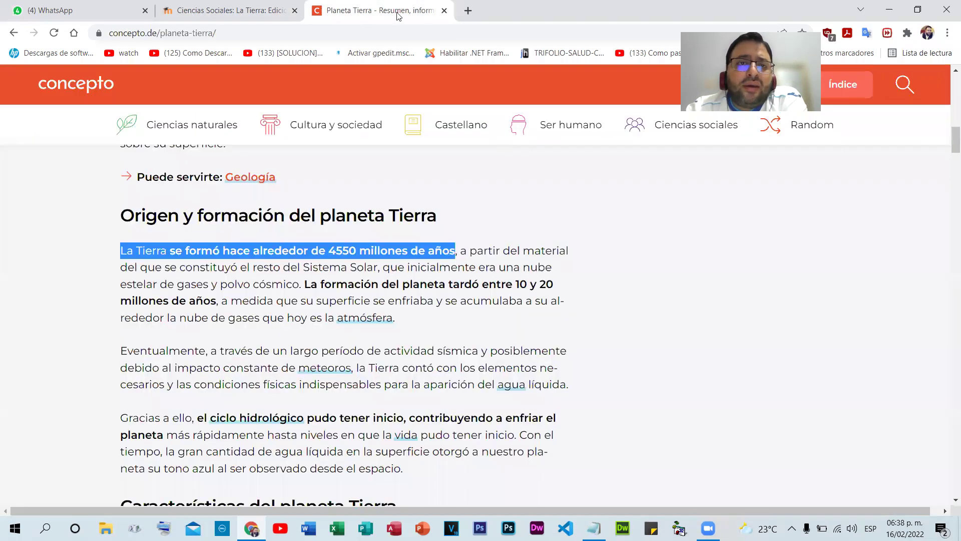
left_click(400, 14)
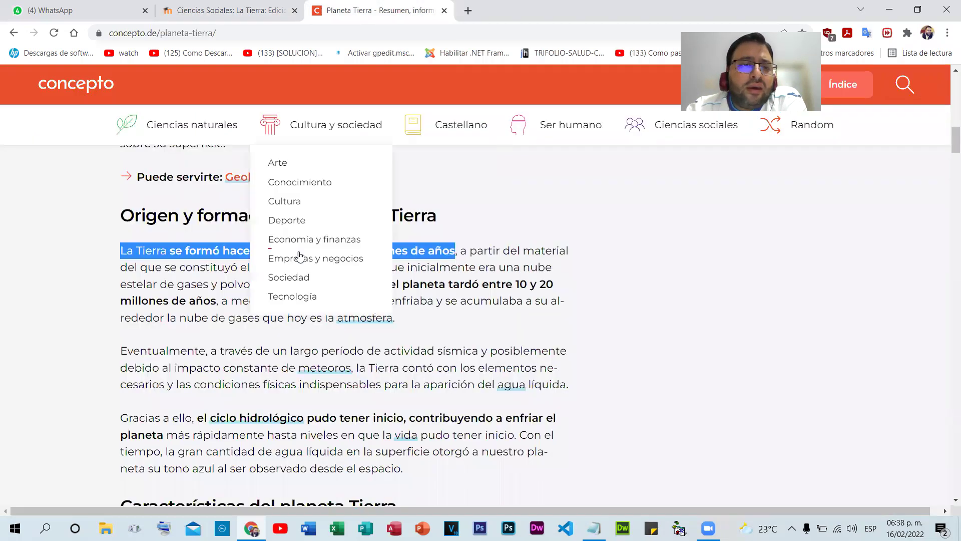
left_click(227, 10)
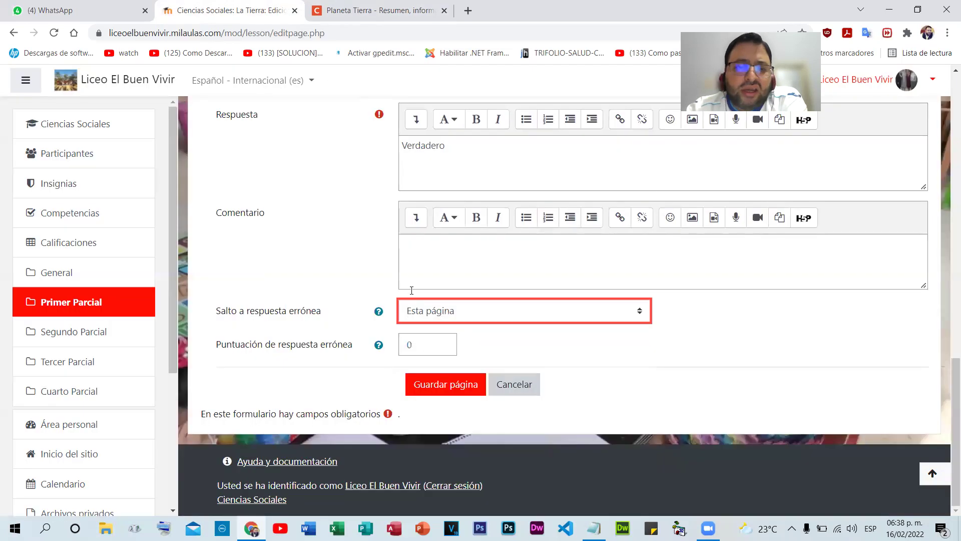
left_click(446, 314)
left_click(460, 425)
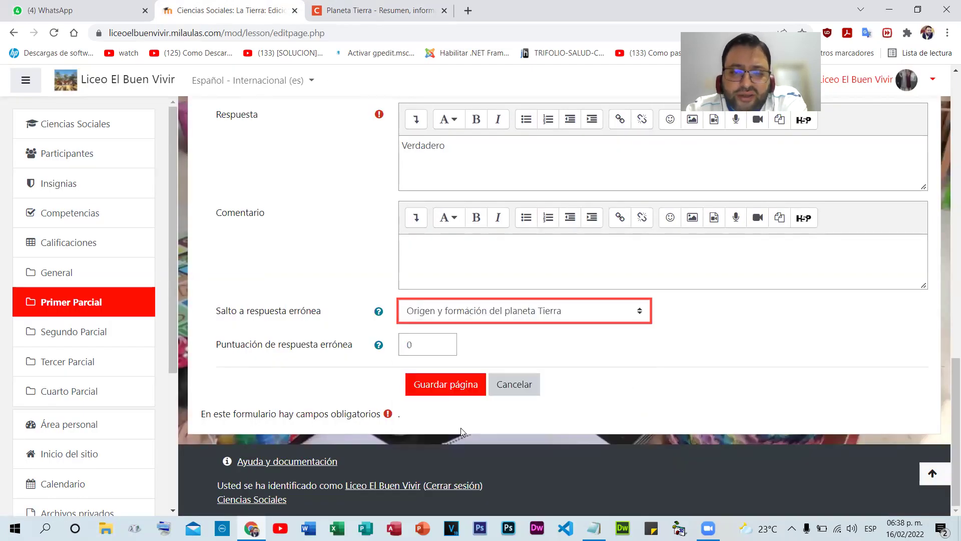
left_click(457, 383)
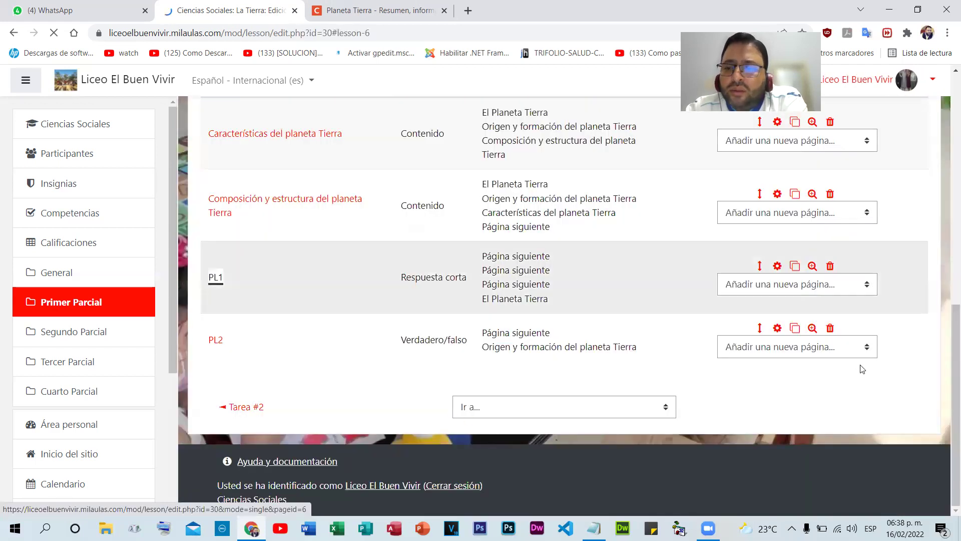
- Add a new question page of type Opción múltiple after PL2
left_click(871, 347)
left_click(781, 429)
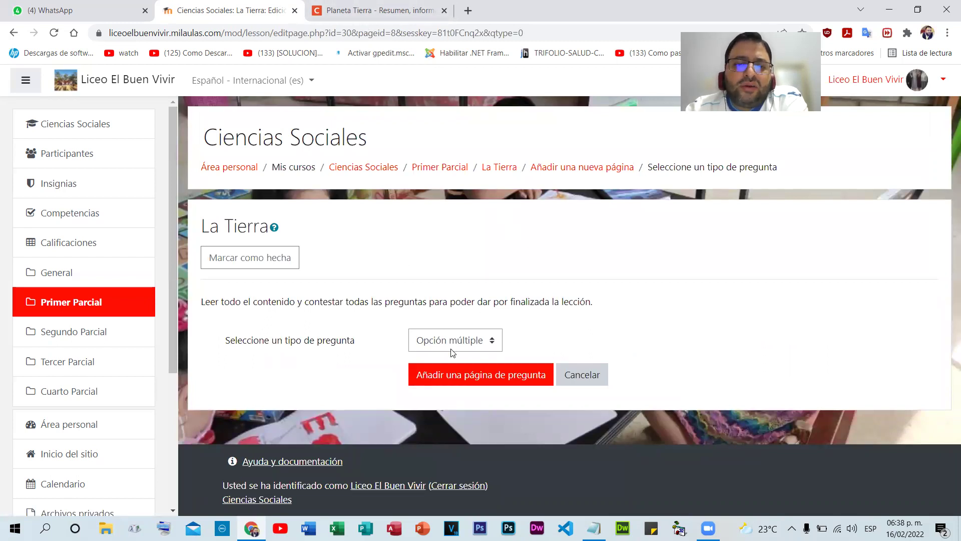
left_click(482, 379)
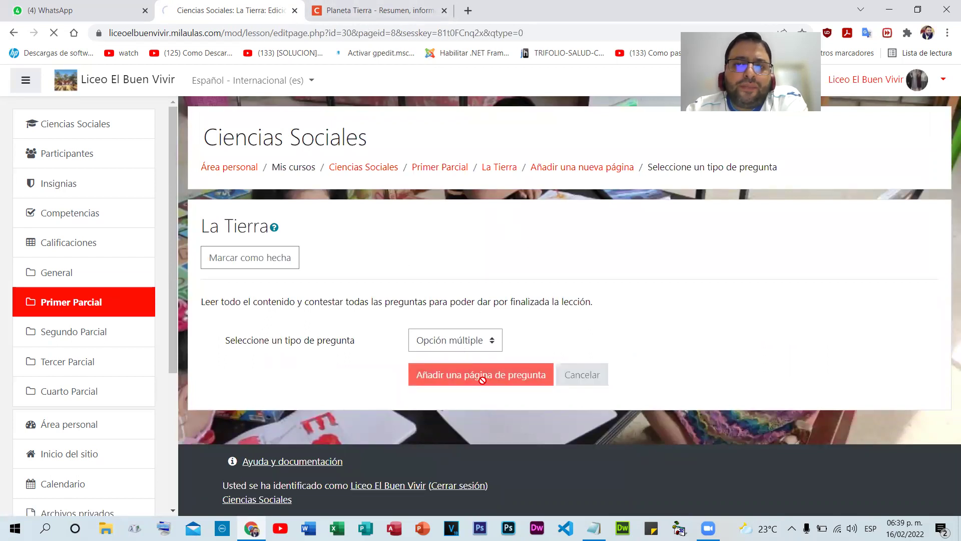
- Title the multiple-choice question page PL3
scroll(501, 240, "down", 3)
left_click(443, 196)
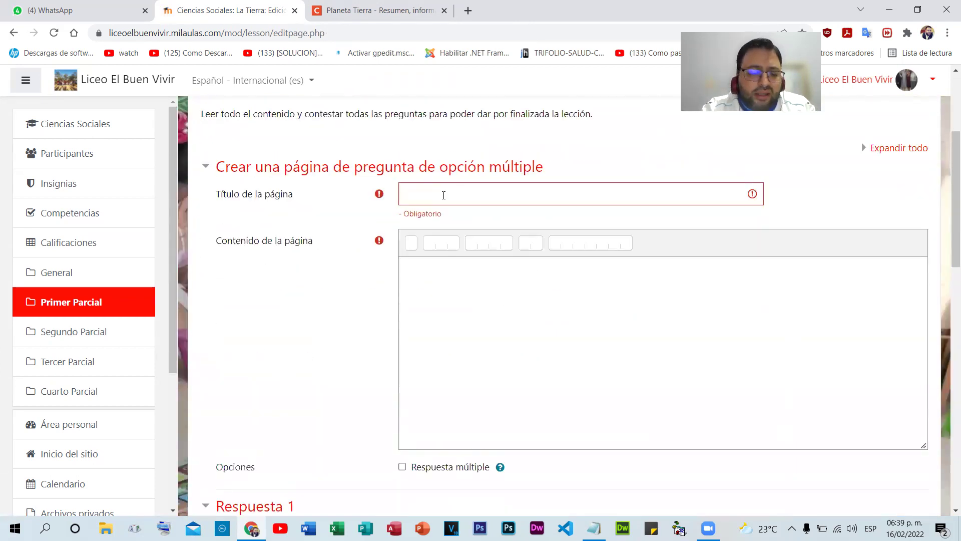
left_click(444, 195)
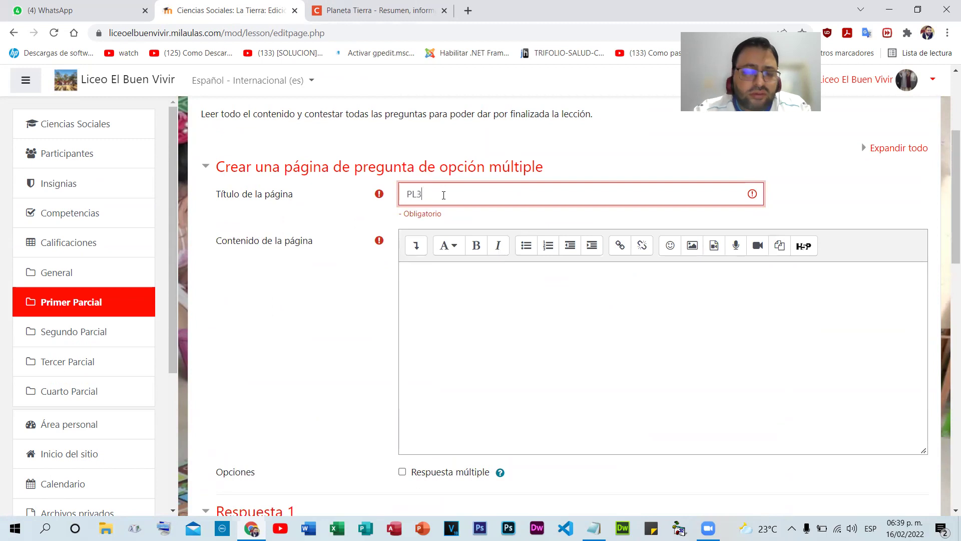
- Examine the Respuesta múltiple option and the answer, comment, jump and score fields of the PL3 question
scroll(536, 315, "down", 3)
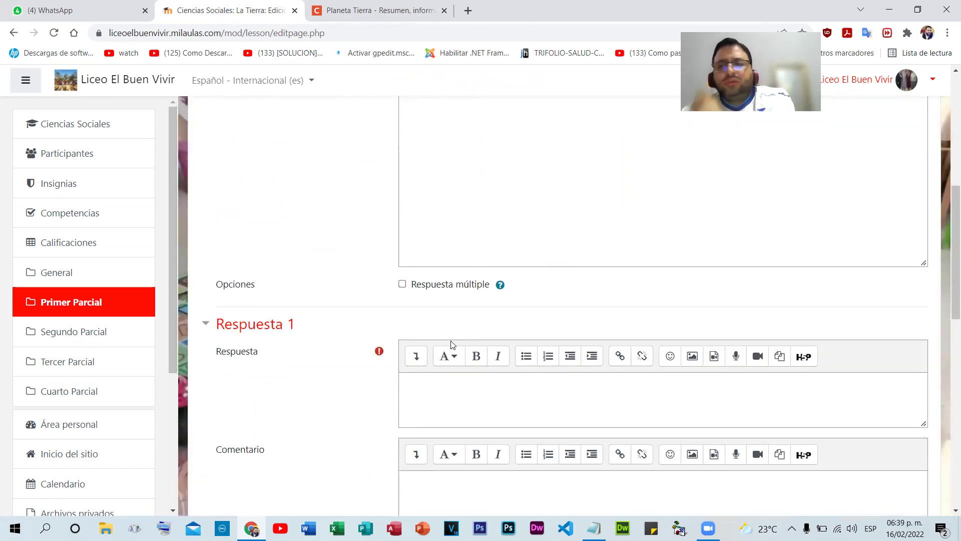
scroll(453, 344, "up", 2)
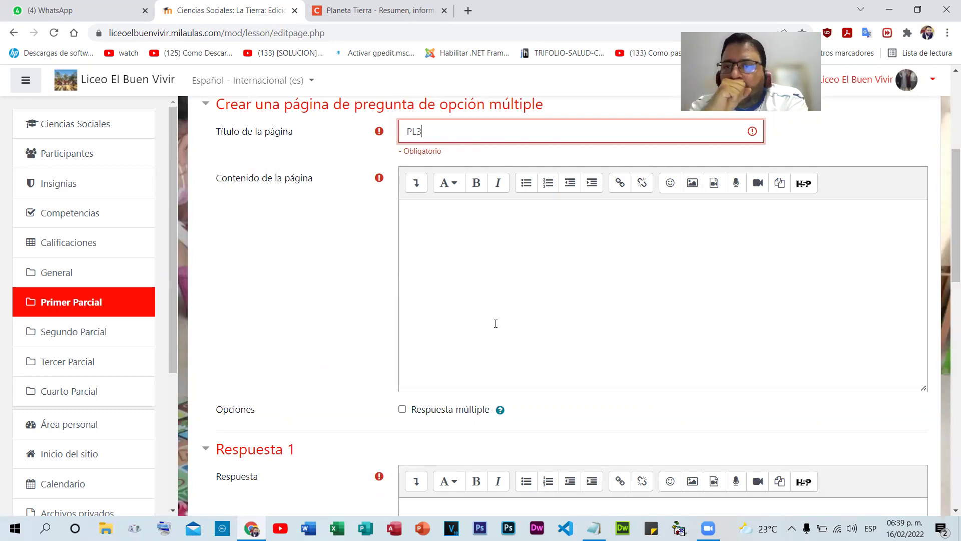
scroll(495, 323, "down", 3)
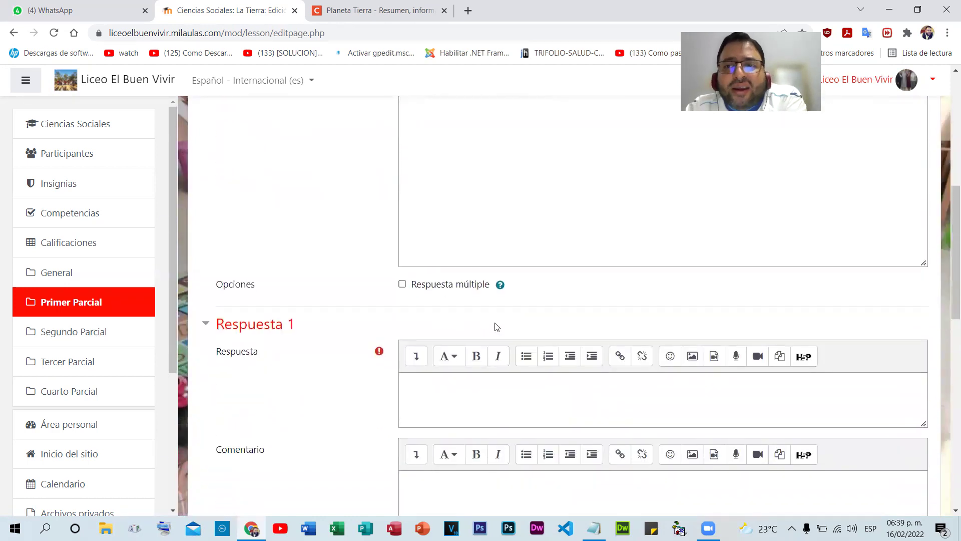
left_click(402, 284)
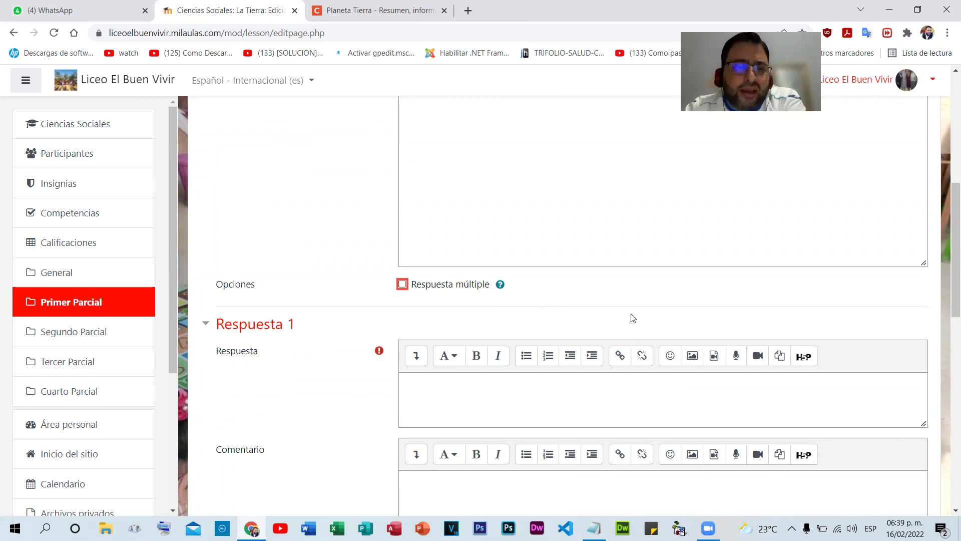
scroll(631, 318, "down", 2)
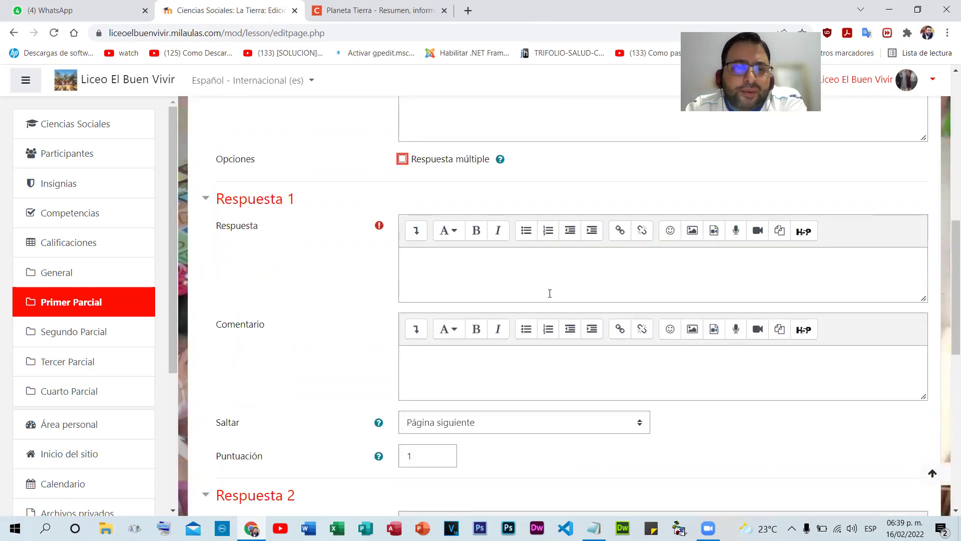
scroll(626, 330, "down", 5)
scroll(625, 330, "up", 5)
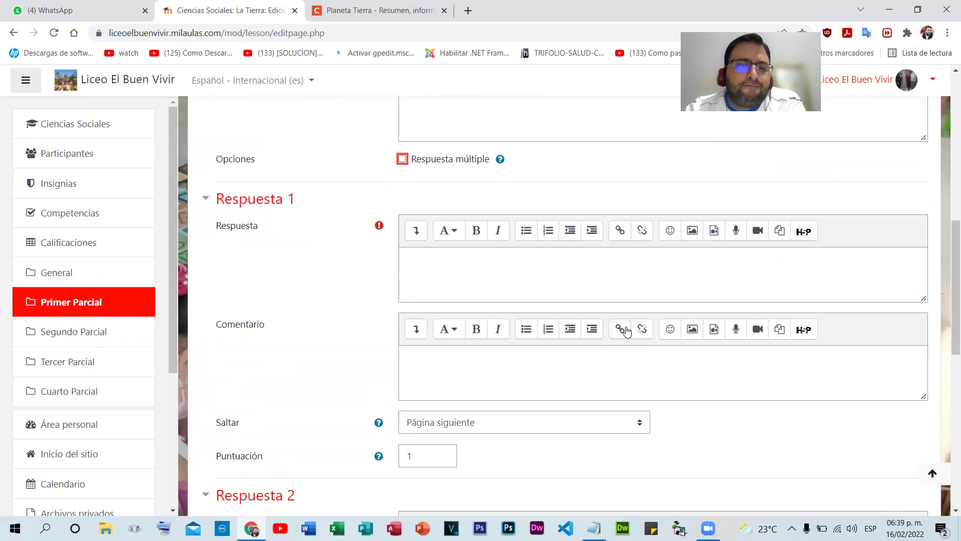
- Copy the phrase "Va de los 0 a los 35 kilómetros de profundidad" from the Corteza entry of the Planeta Tierra article
scroll(558, 251, "up", 5)
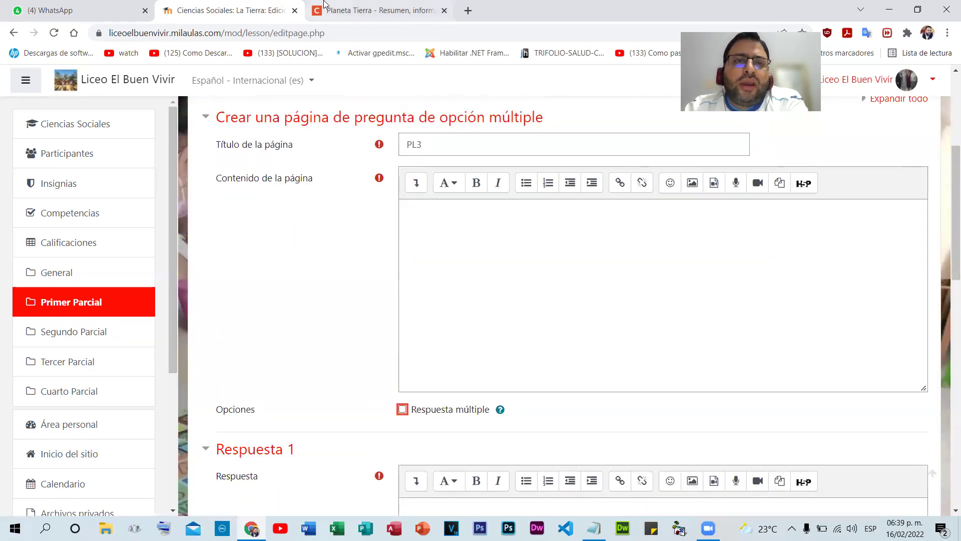
left_click(379, 10)
scroll(413, 290, "down", 10)
scroll(413, 291, "down", 10)
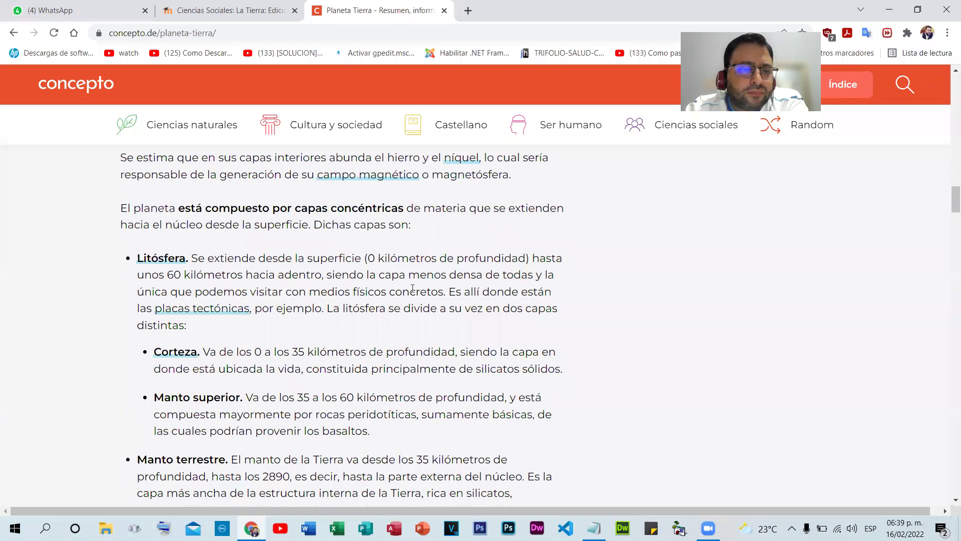
scroll(413, 289, "down", 4)
scroll(413, 289, "up", 4)
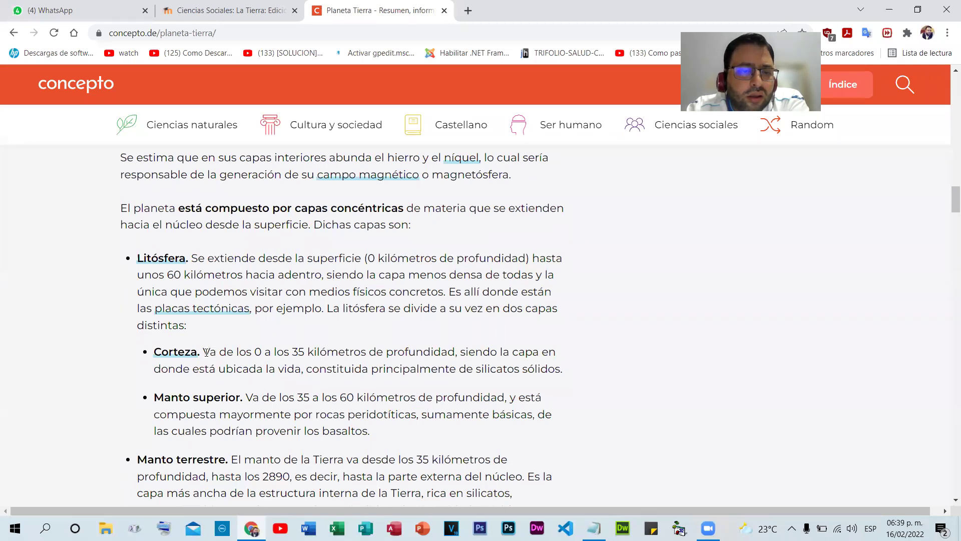
left_click_drag(205, 354, 453, 349)
key("ctrl+c")
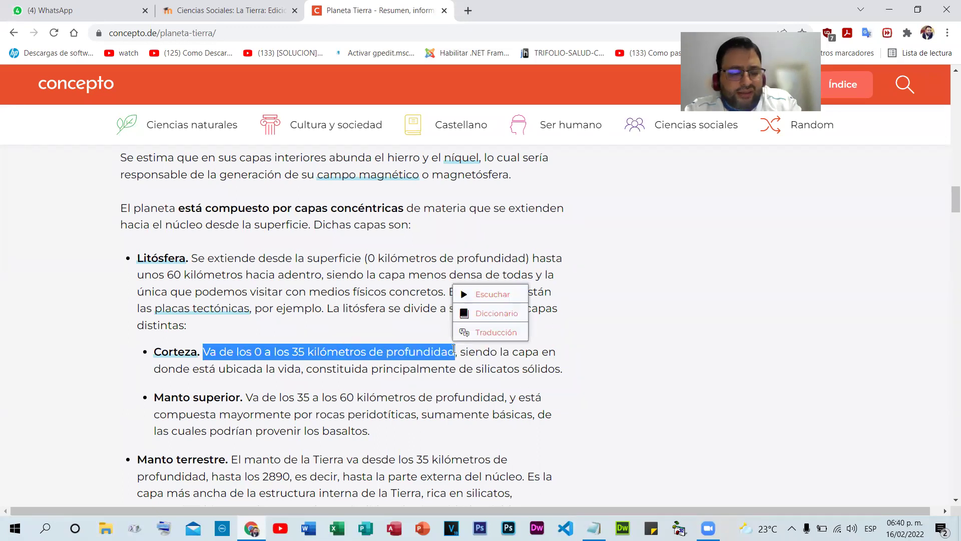
- Write the PL3 question content as "Capa de la tierra que va de los 0 a los 35 kilómetros de profundidad", reusing the copied phrase
left_click(268, 5)
left_click(526, 271)
type("C")
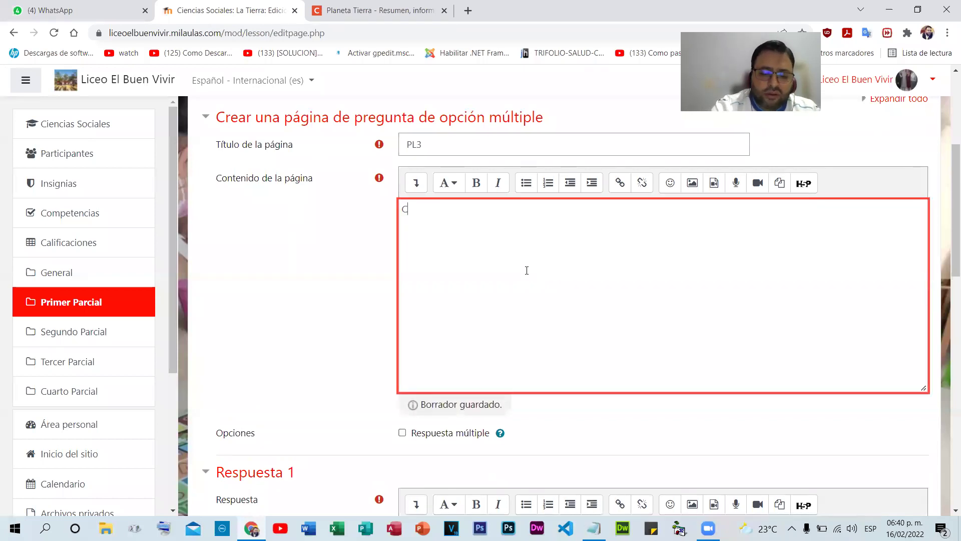
type("apa de la tierra")
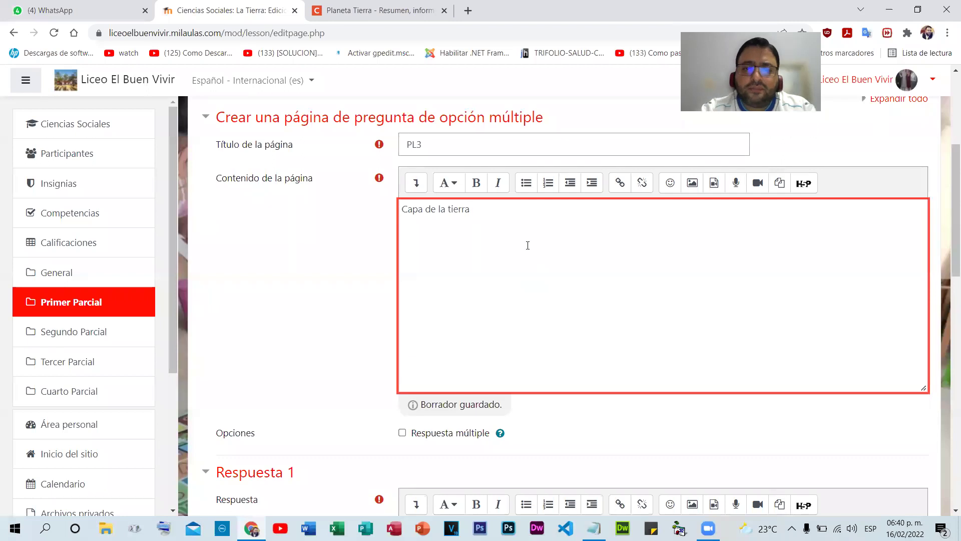
right_click(526, 220)
left_click(615, 329)
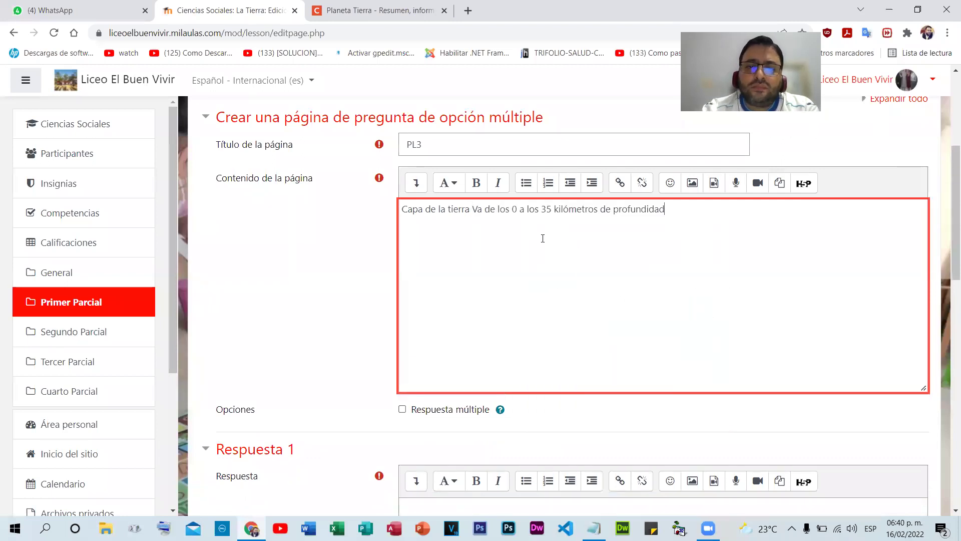
left_click_drag(475, 208, 478, 207)
type("que v")
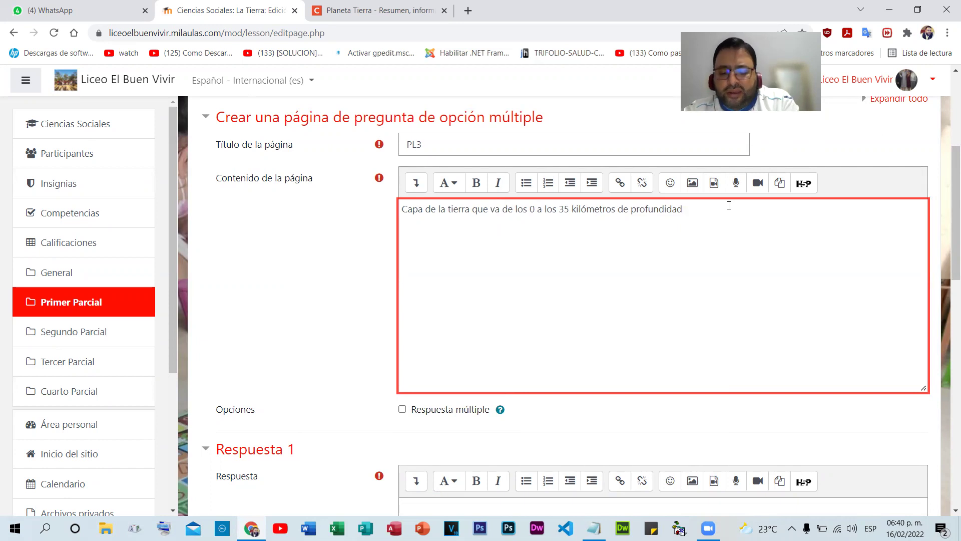
- Copy the layer name "Litósfera" from the Planeta Tierra article into the answer text of Respuesta 1 in the lesson question
left_click(379, 10)
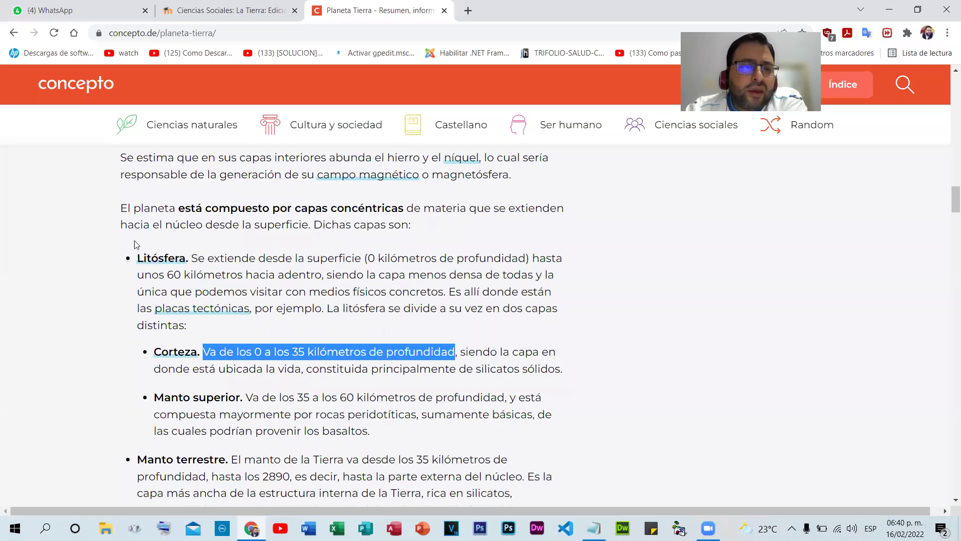
left_click_drag(137, 259, 187, 258)
key("ctrl+c")
right_click(186, 258)
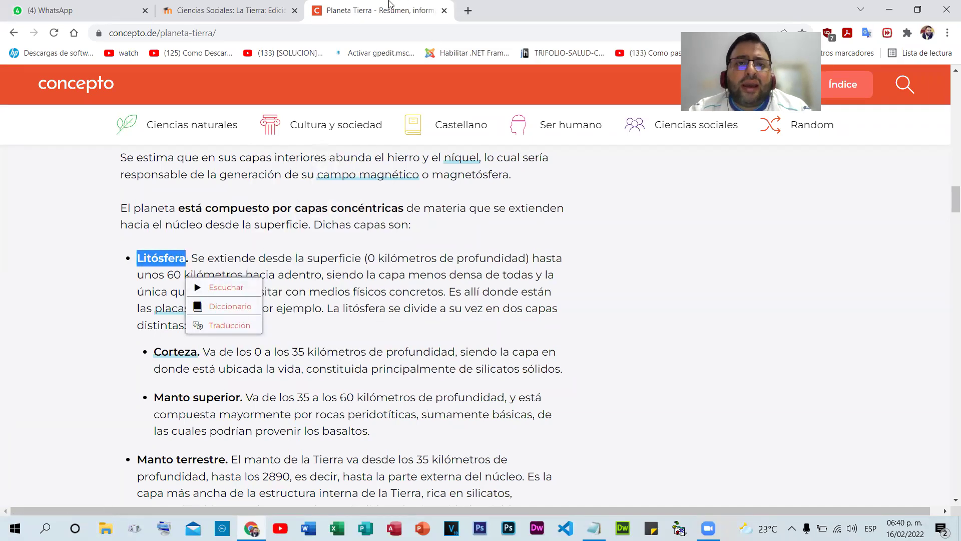
left_click(230, 10)
scroll(409, 243, "down", 5)
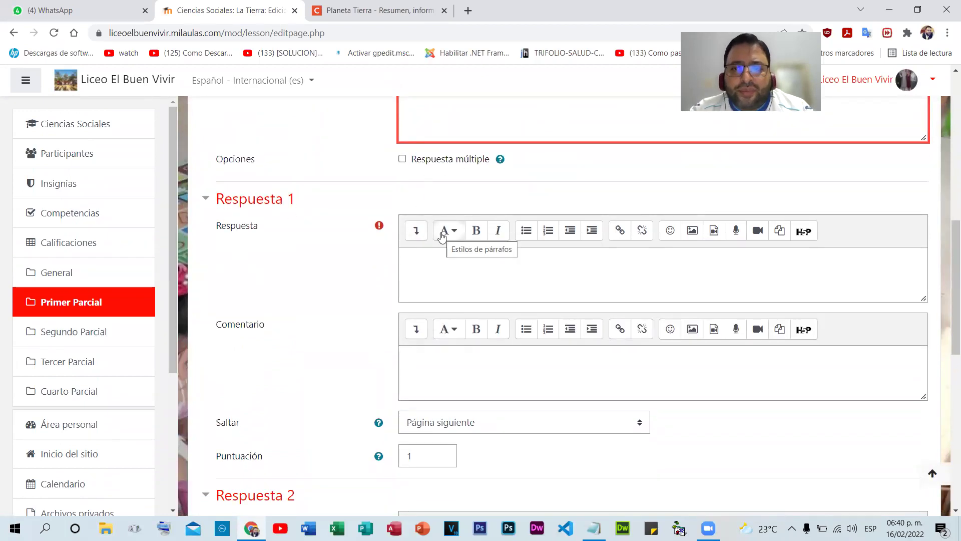
left_click(418, 260)
key("ctrl+v")
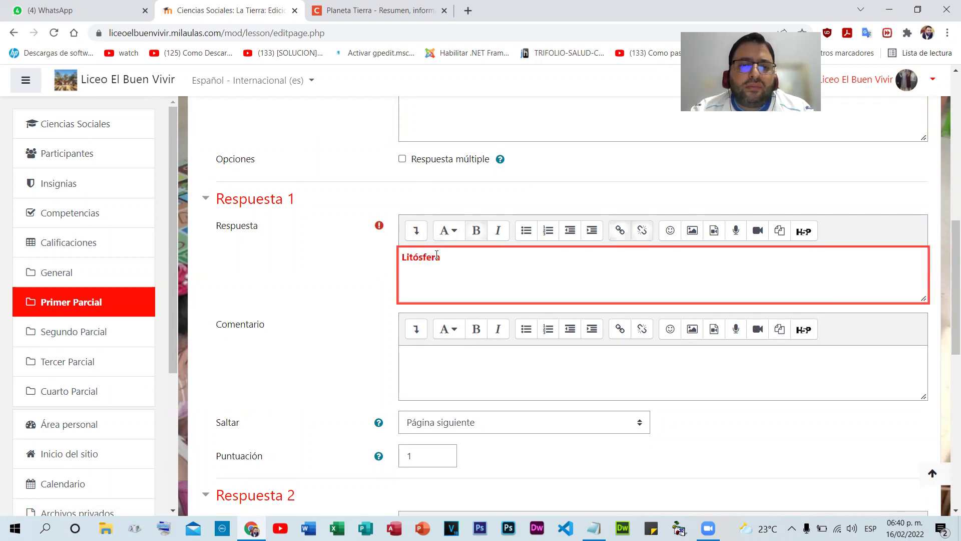
- Replace the formatted "Litósfera" in Respuesta 1 with the same word as plain, unformatted text
left_click_drag(454, 262, 270, 235)
key("ctrl+c")
key("BackSpace")
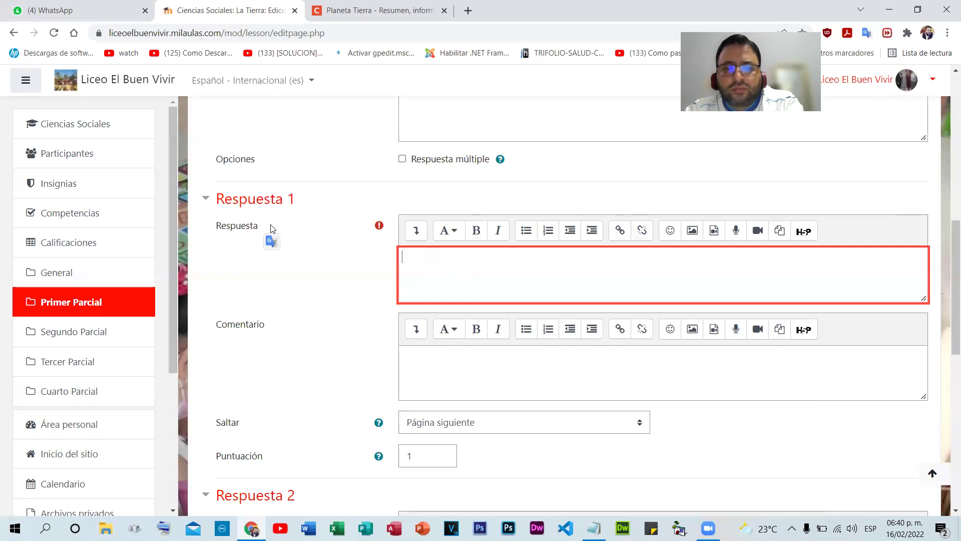
right_click(418, 254)
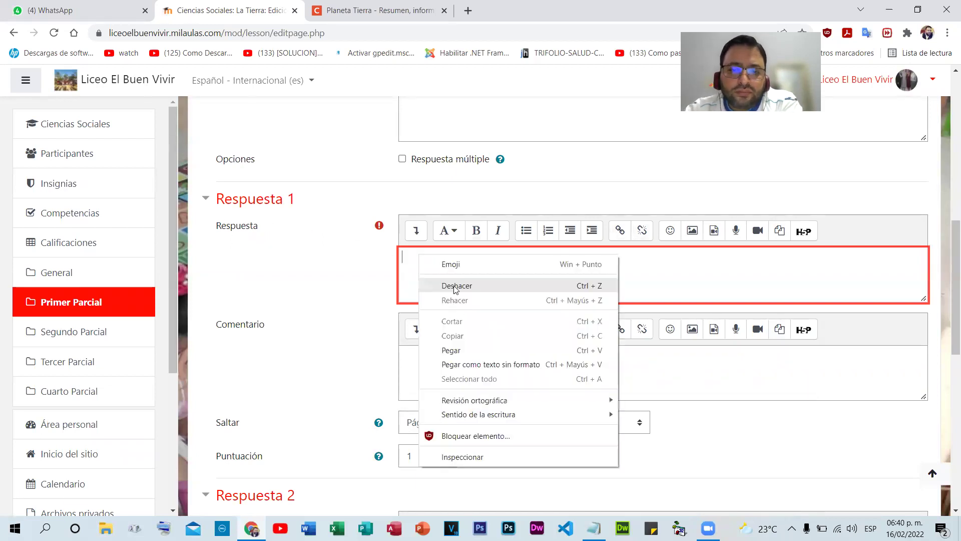
left_click(471, 364)
left_click_drag(450, 276, 322, 242)
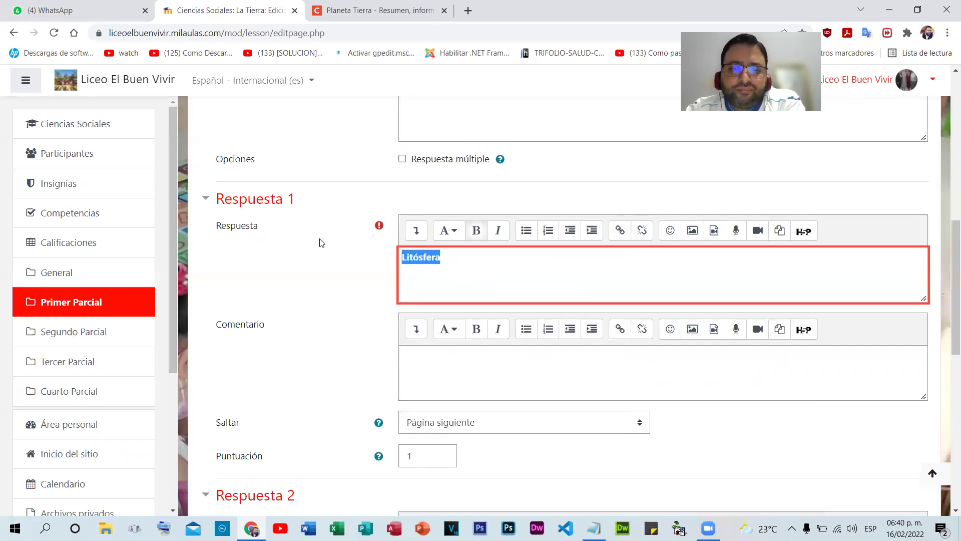
left_click(451, 258)
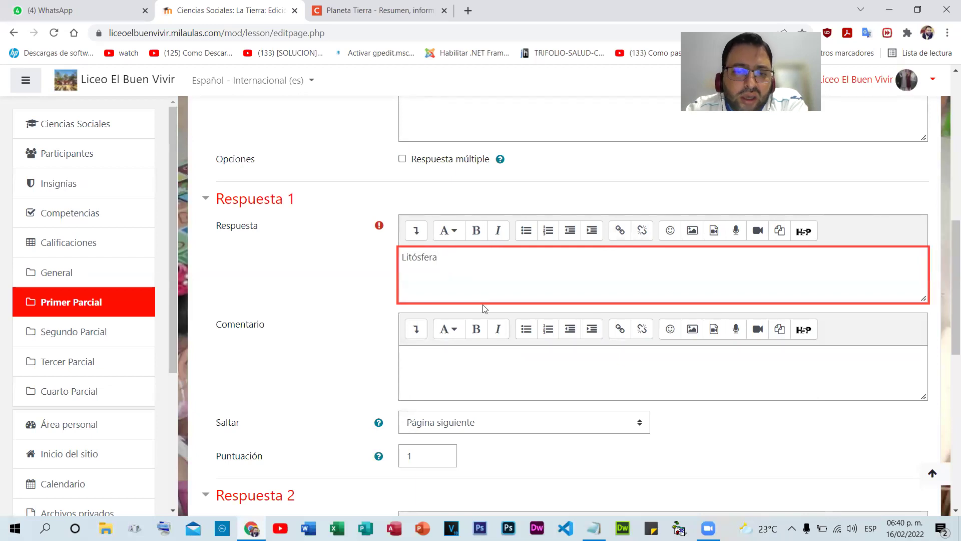
- Set the score of the Respuesta 1 answer "Litósfera" to 0
scroll(526, 278, "down", 1)
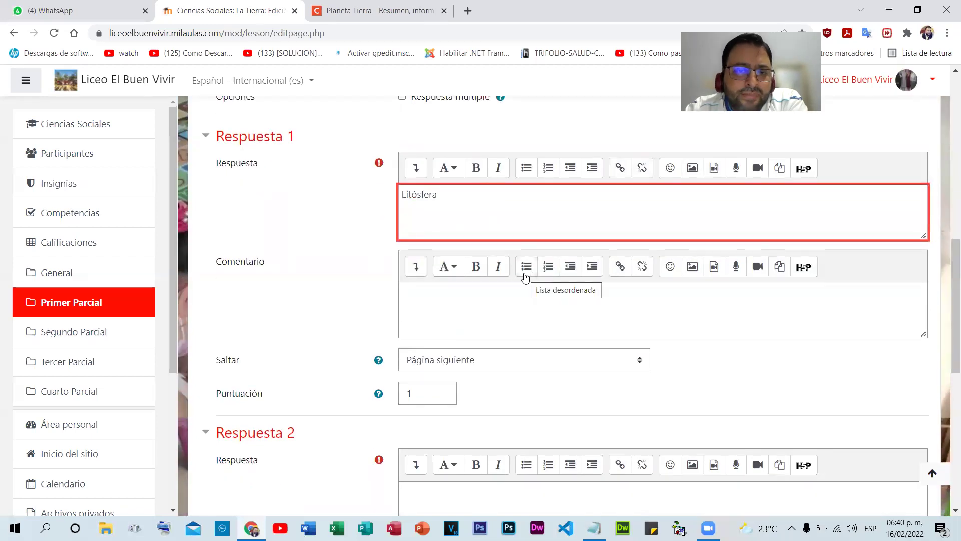
scroll(523, 276, "down", 6)
scroll(521, 275, "up", 6)
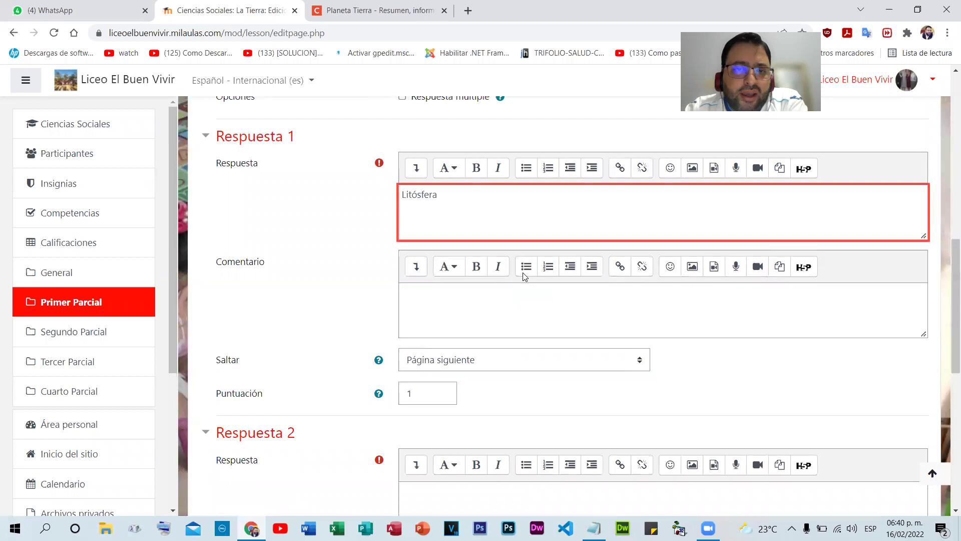
scroll(496, 261, "down", 1)
scroll(495, 261, "down", 3)
scroll(476, 245, "up", 1)
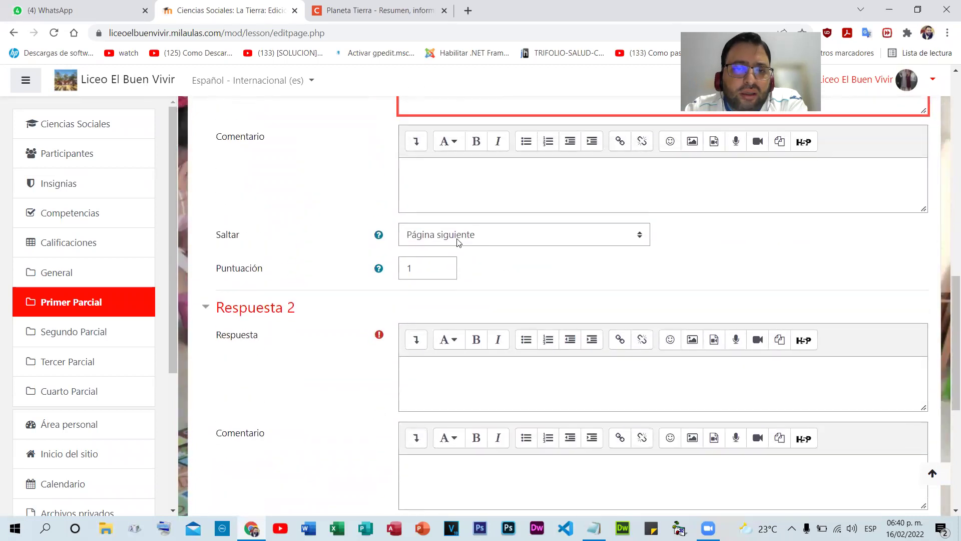
double_click(423, 277)
type("0")
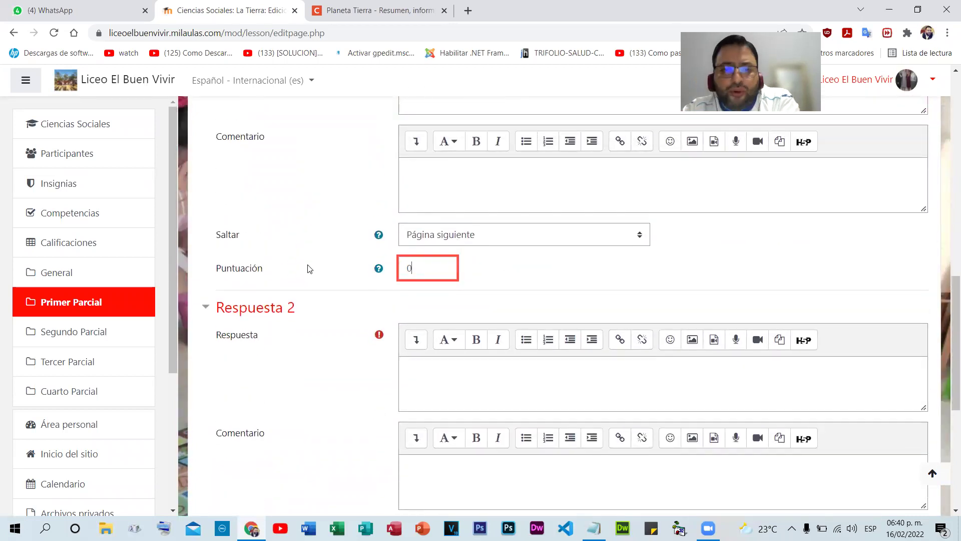
- Check the layers section in the Planeta Tierra article and set the Respuesta 1 jump to "Composición y estructura del planeta Tierra"
left_click(424, 234)
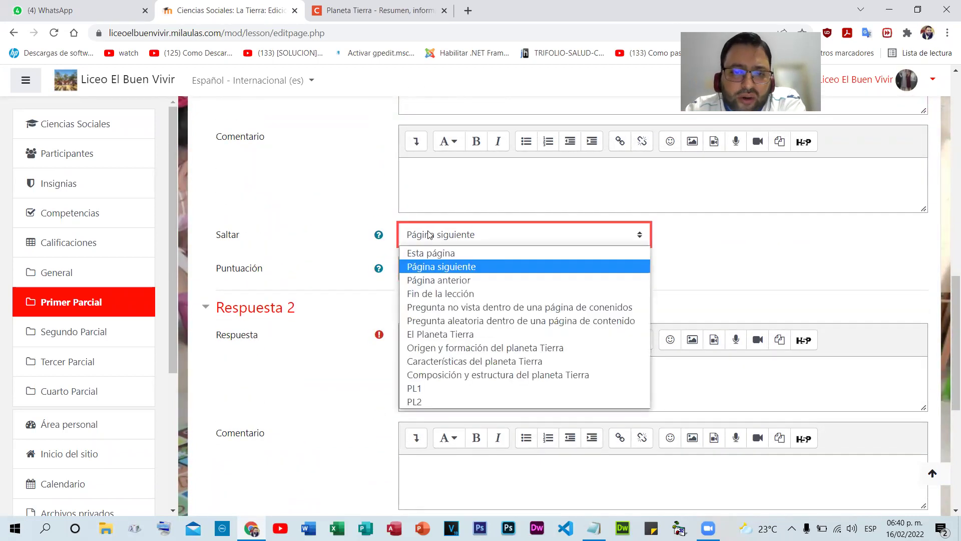
left_click(370, 10)
scroll(398, 196, "up", 9)
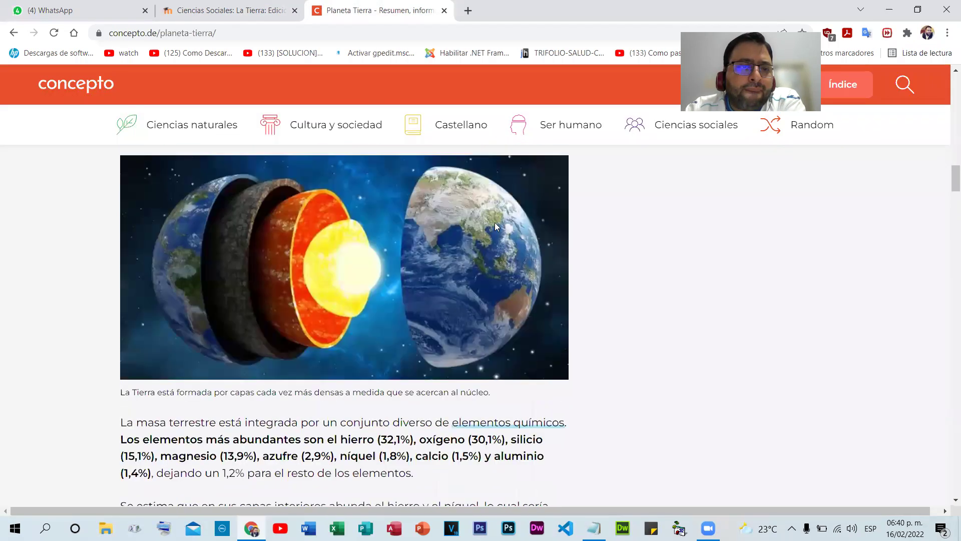
scroll(494, 222, "down", 6)
left_click(220, 7)
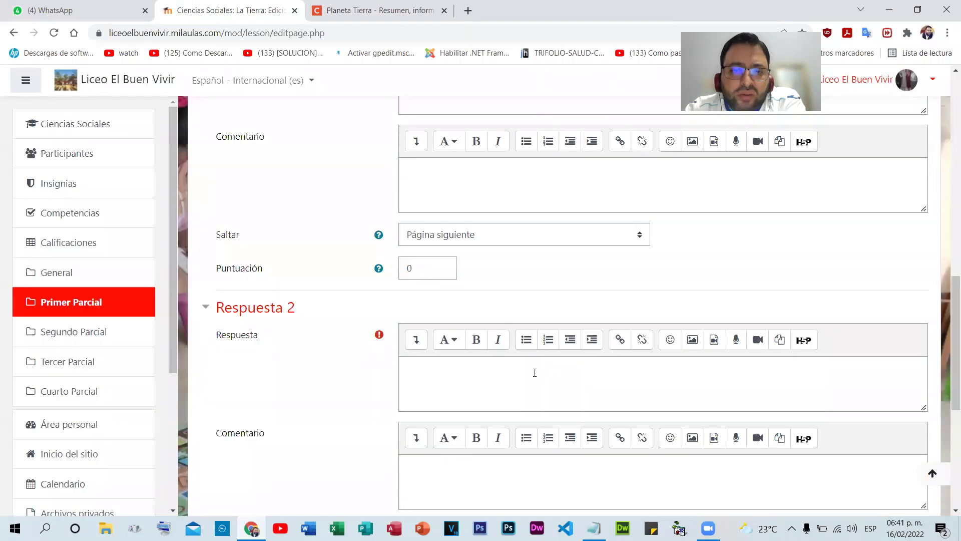
left_click(478, 240)
left_click(502, 376)
left_click(523, 289)
- Copy "Corteza" from the Planeta Tierra article and paste it unformatted as the Respuesta 2 answer
scroll(515, 285, "down", 2)
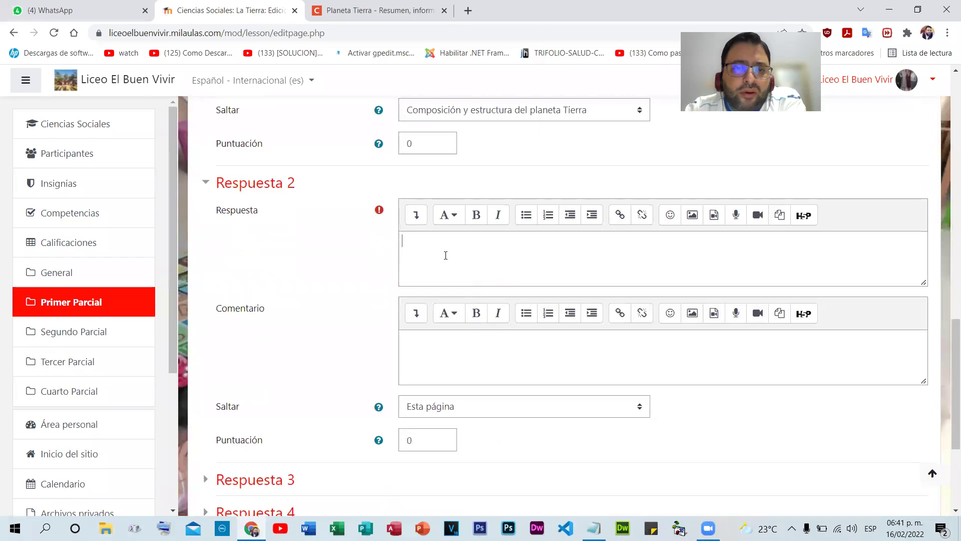
left_click(380, 10)
scroll(169, 301, "down", 3)
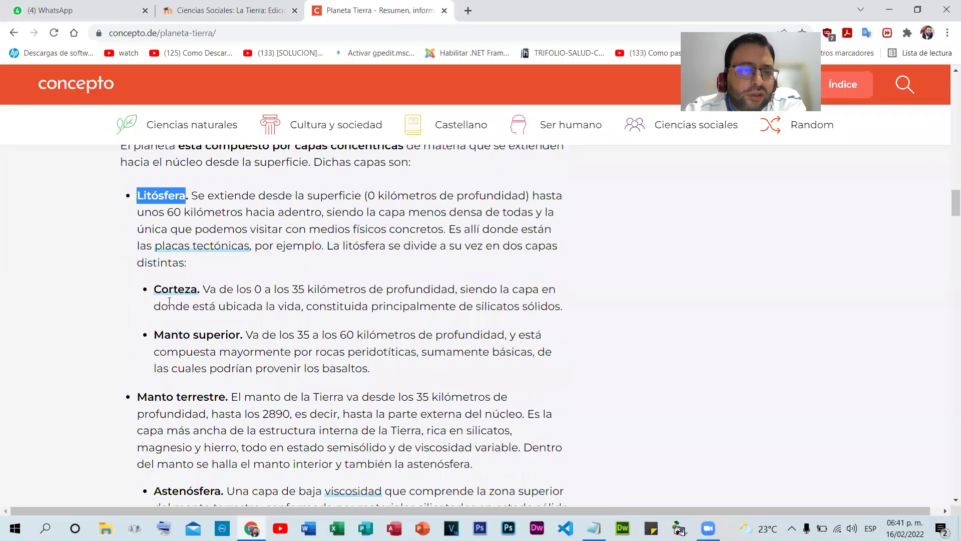
left_click_drag(153, 290, 197, 282)
key("ctrl+c")
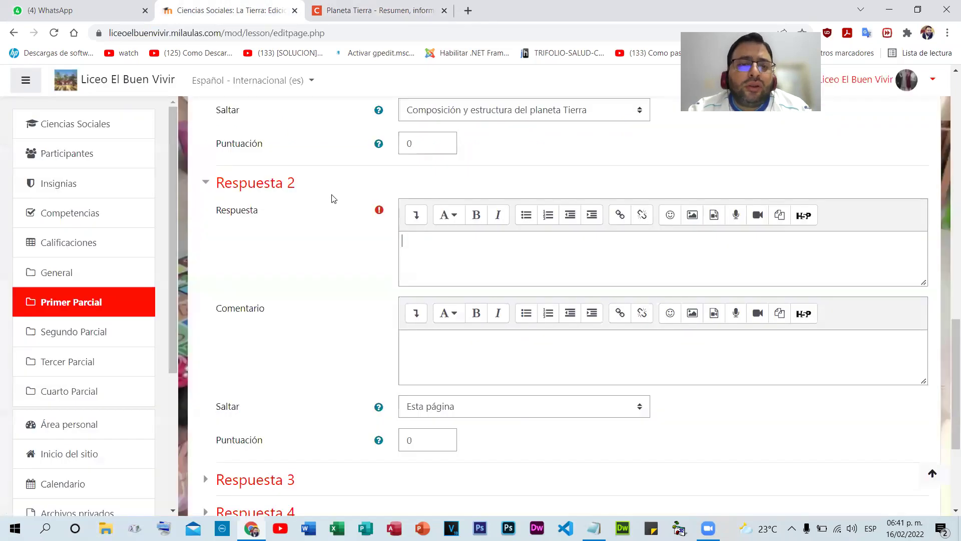
left_click(269, 7)
right_click(443, 256)
left_click(483, 361)
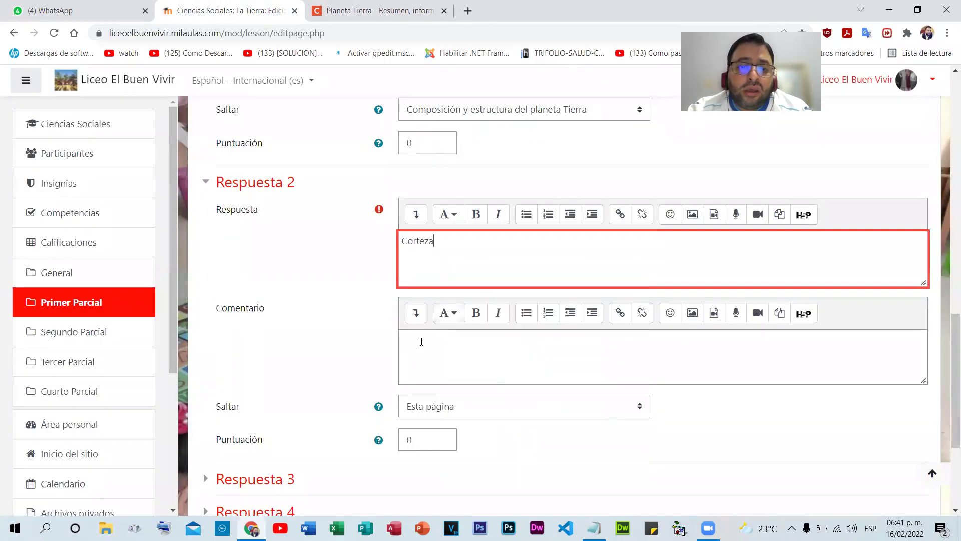
- Give Respuesta 2 a score of 1 and set its jump to Página siguiente
double_click(425, 440)
type("1")
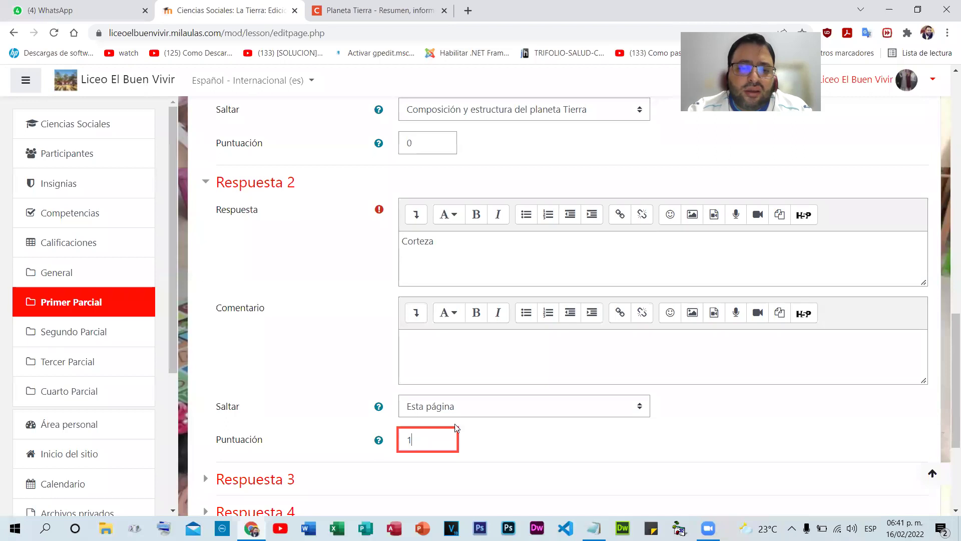
left_click(471, 410)
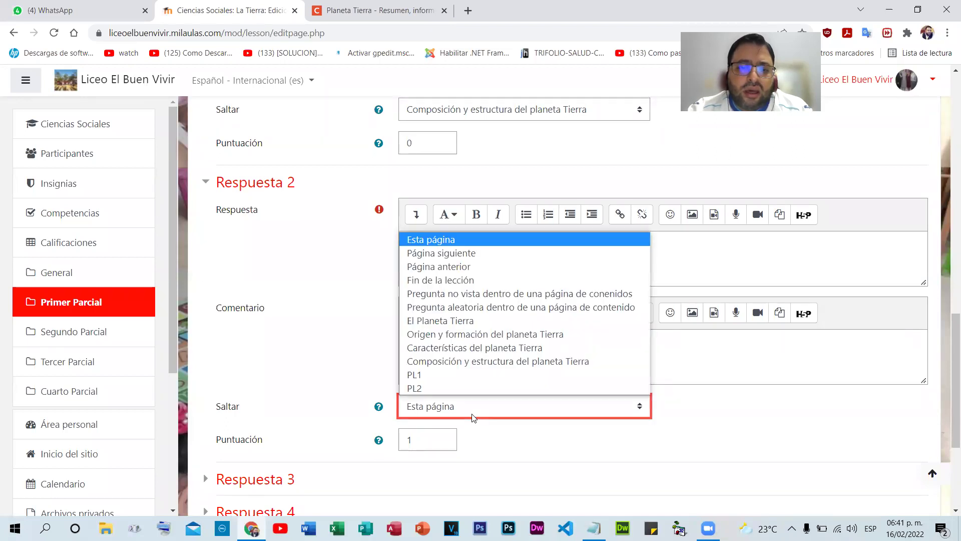
left_click(440, 253)
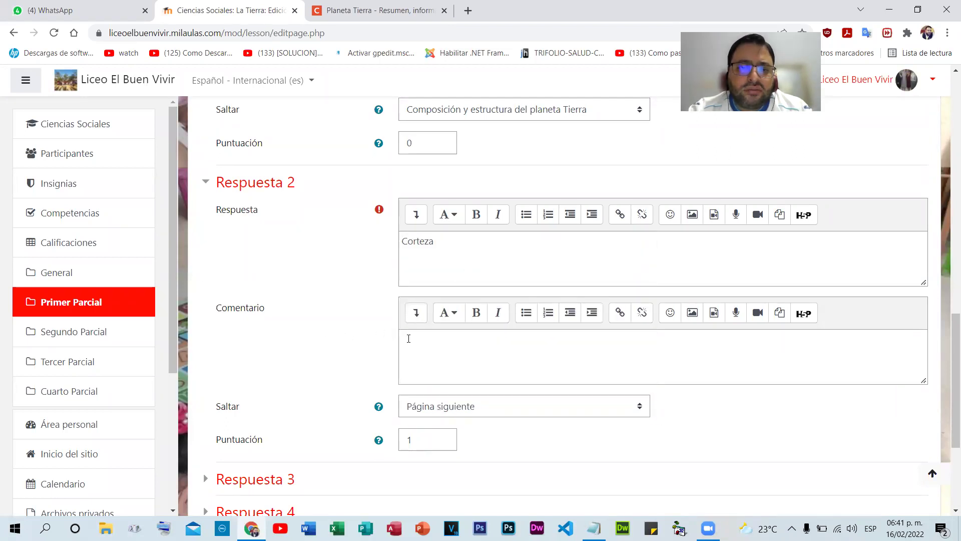
- Expand Respuesta 3 and fill its answer with "Manto superior", copied from the Planeta Tierra article and pasted without formatting
scroll(665, 371, "down", 4)
left_click(255, 283)
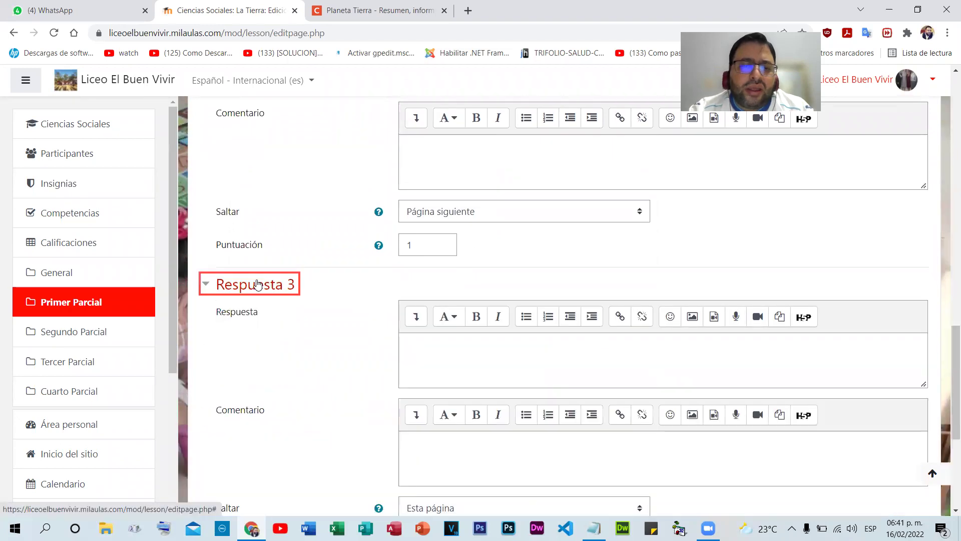
left_click(380, 10)
left_click_drag(158, 330, 240, 333)
key("ctrl+c")
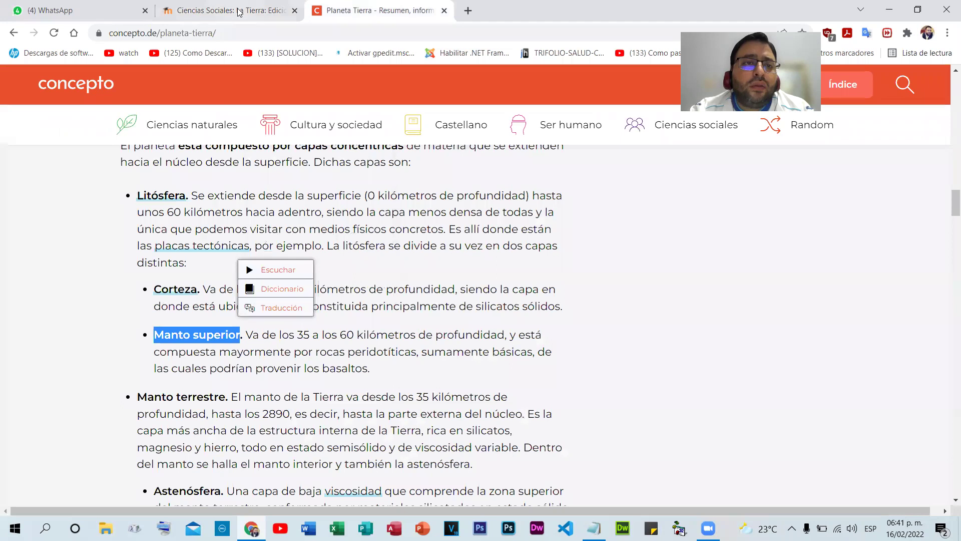
left_click(239, 11)
right_click(453, 357)
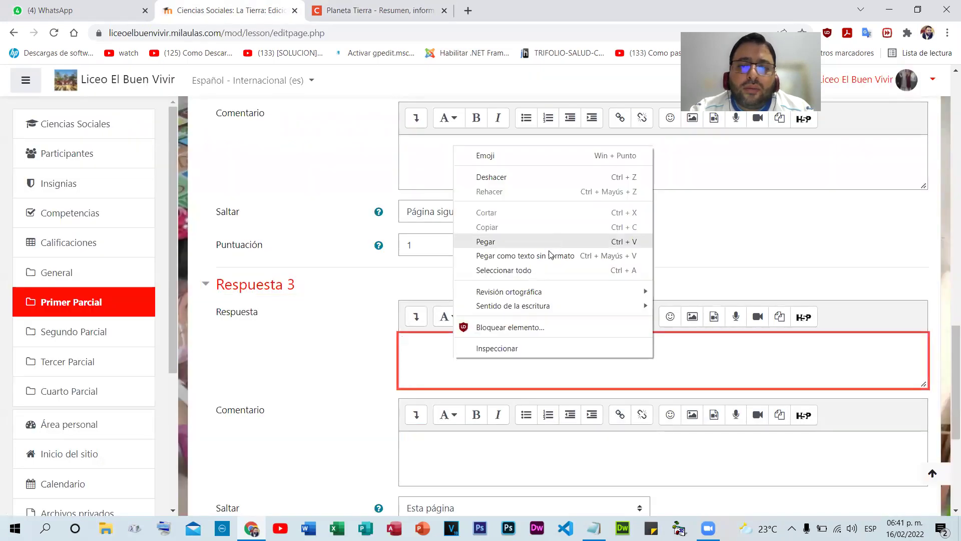
left_click(490, 255)
- Set the Respuesta 3 jump to "Composición y estructura del planeta Tierra" and save the question page
scroll(407, 347, "down", 3)
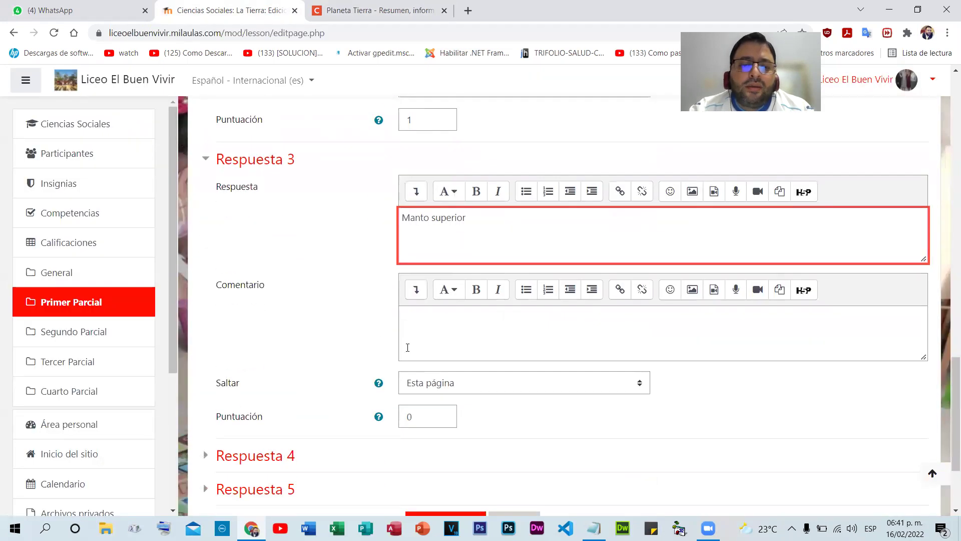
left_click(435, 384)
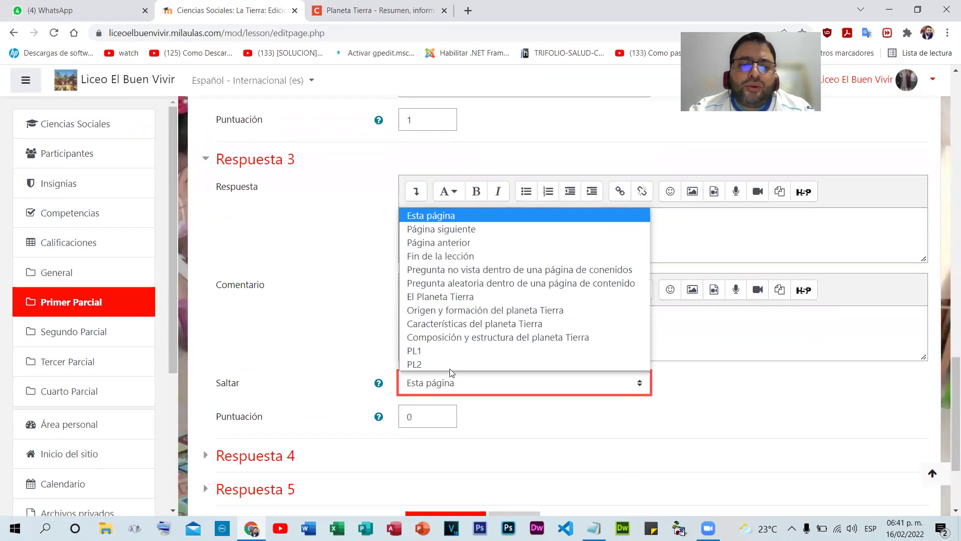
left_click(466, 337)
scroll(346, 329, "down", 3)
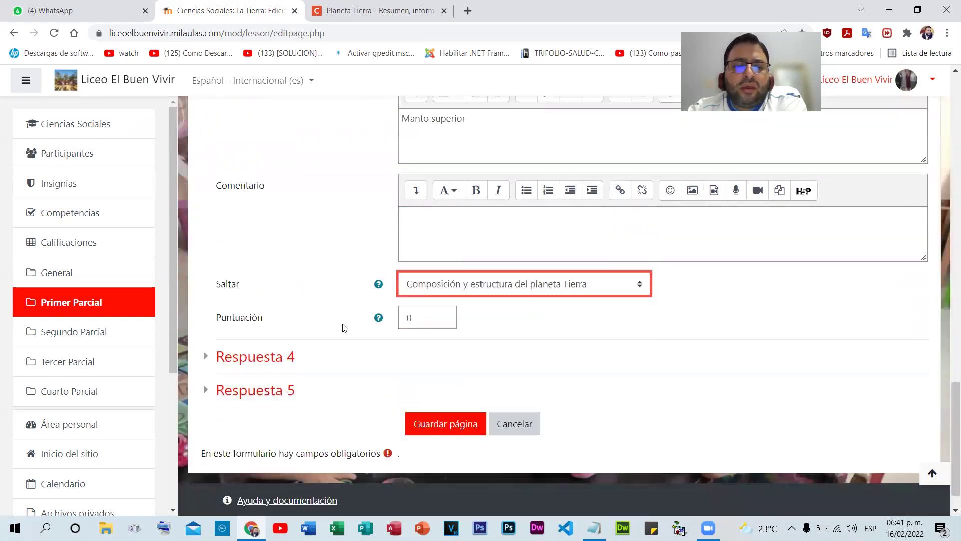
left_click(431, 391)
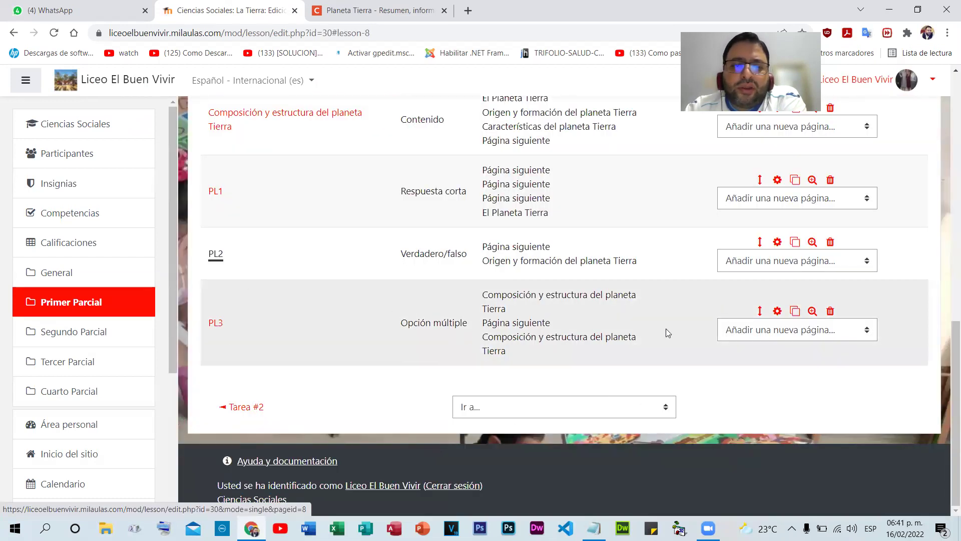
- Preview the lesson, go to the "Composición y estructura del planeta Tierra" content and start the Evaluación
scroll(544, 289, "up", 9)
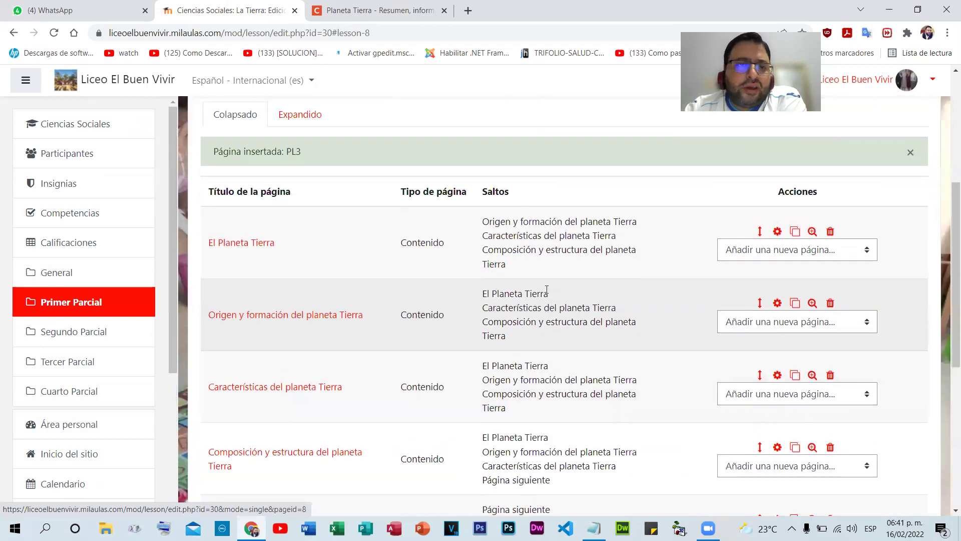
left_click(249, 181)
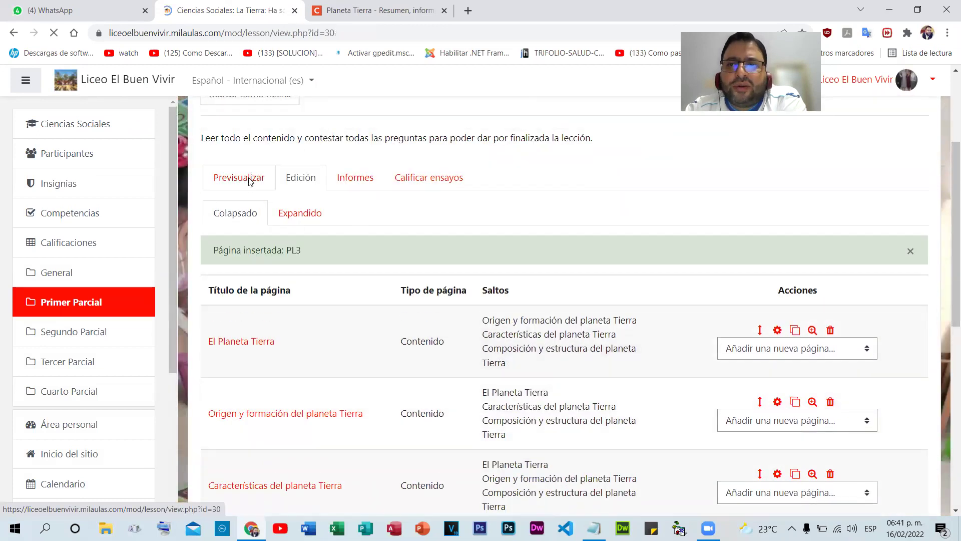
scroll(385, 381, "down", 1)
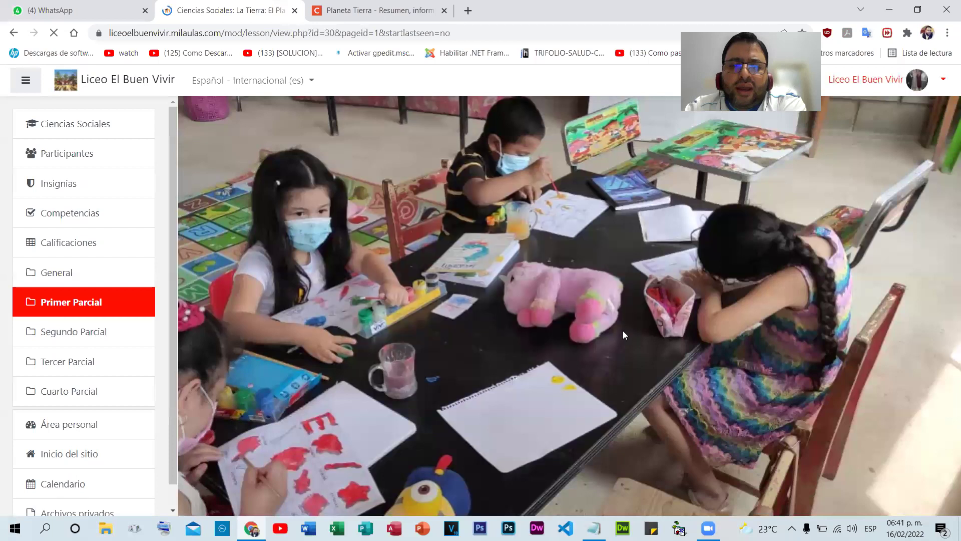
scroll(623, 331, "down", 10)
left_click(368, 311)
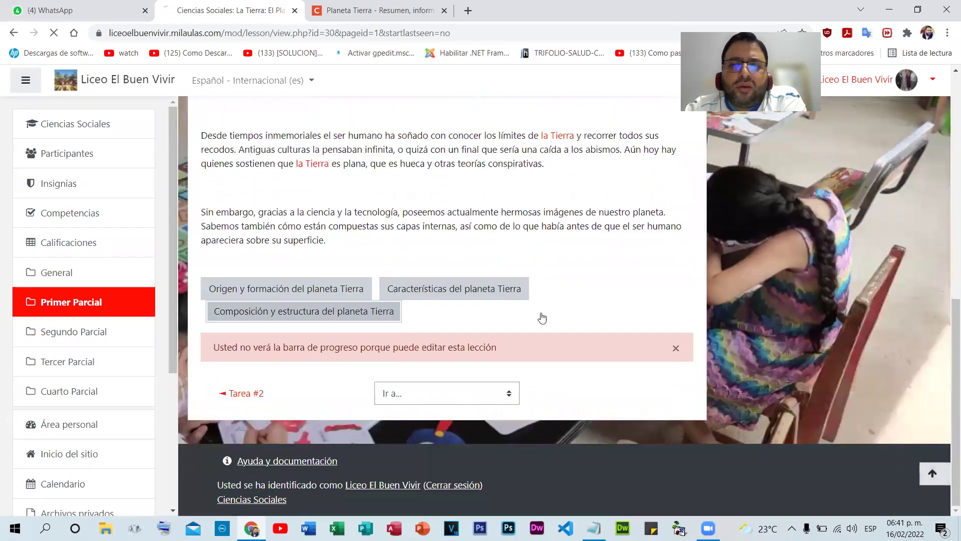
scroll(558, 329, "down", 6)
scroll(558, 330, "down", 15)
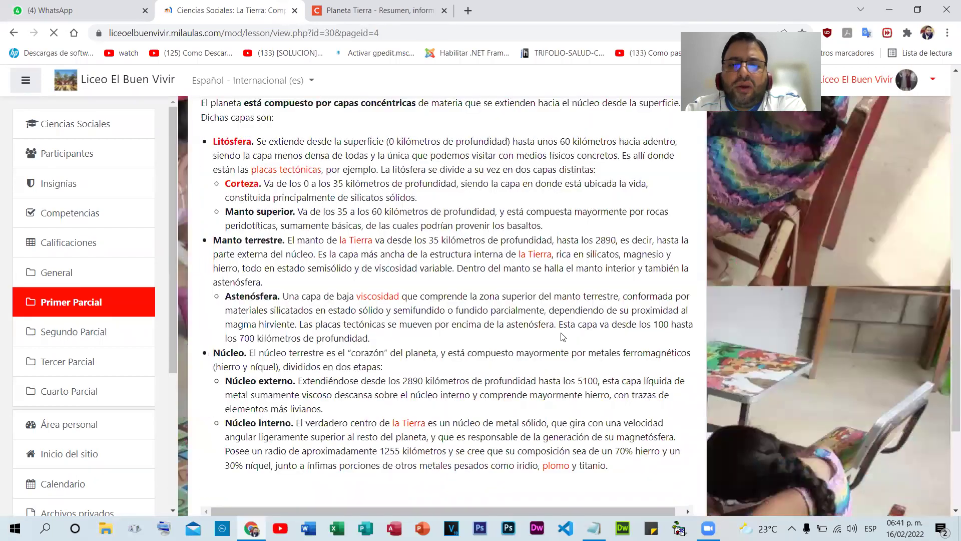
left_click(645, 312)
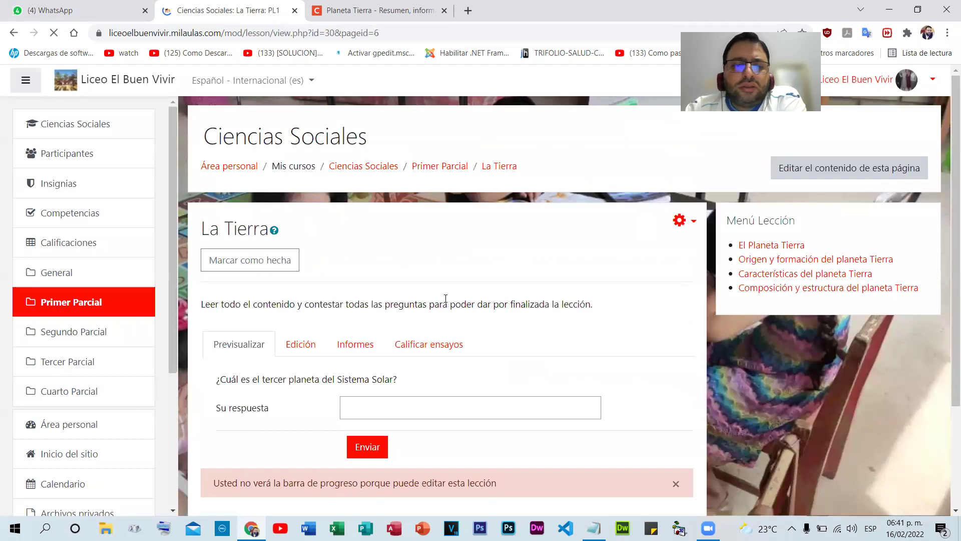
- Answer the third-planet question with "tierra" and the question on the Earth's age with Falso, submitting both
scroll(501, 305, "down", 3)
left_click(438, 272)
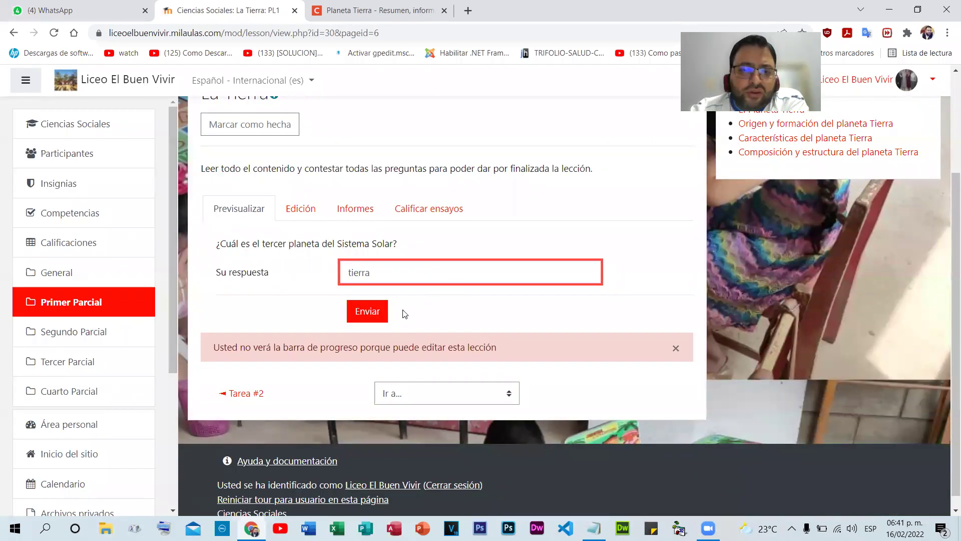
left_click(358, 318)
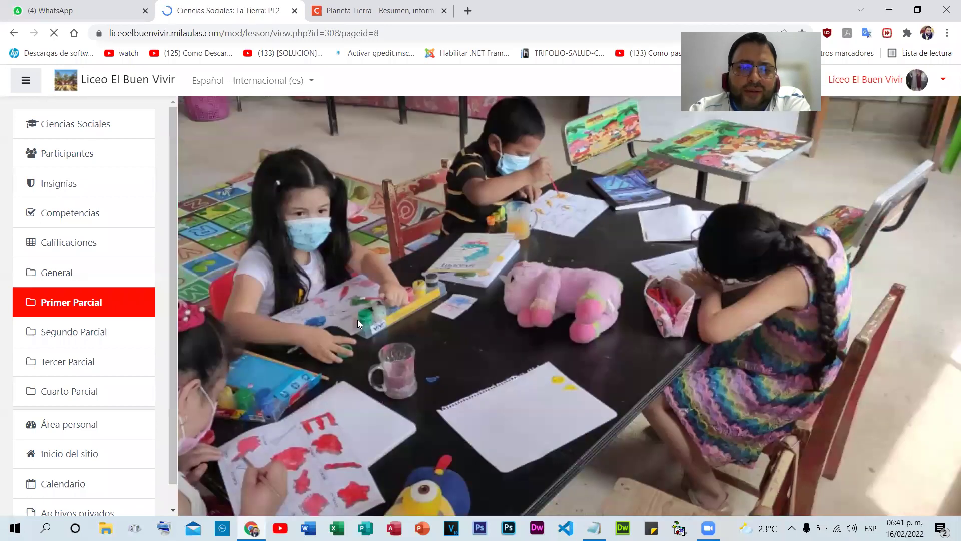
scroll(226, 239, "down", 3)
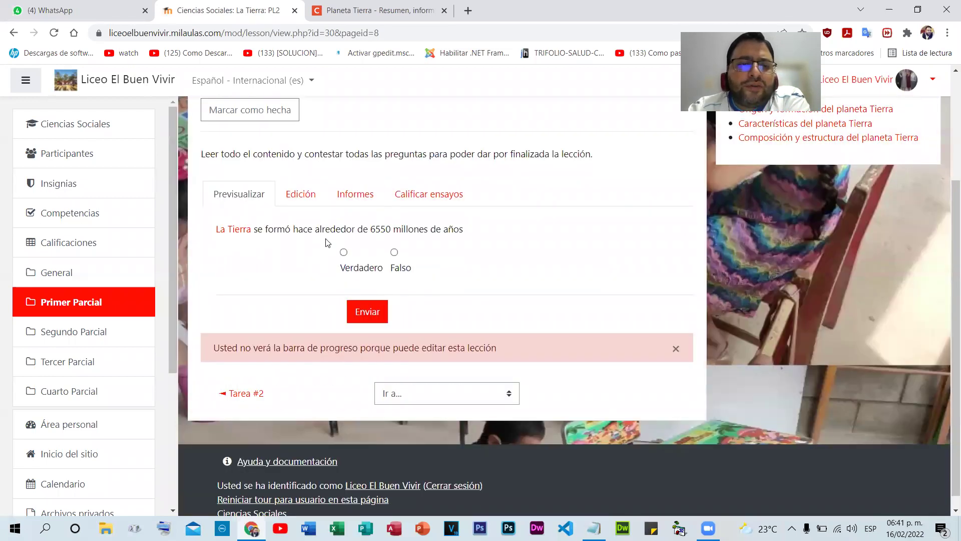
left_click(394, 253)
left_click(371, 316)
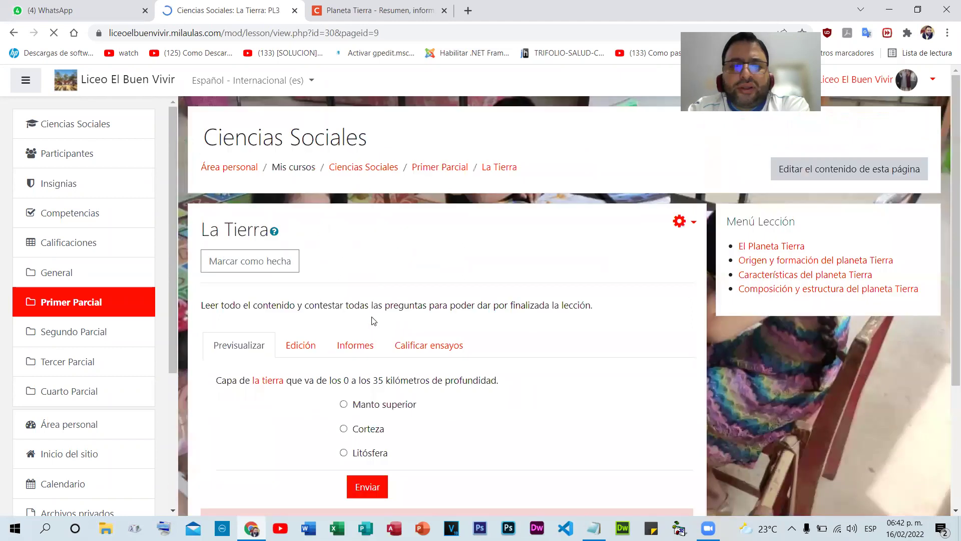
- Submit the wrong answer "Manto superior" for the 0 to 35 kilometre layer question to test its jump
scroll(381, 310, "down", 3)
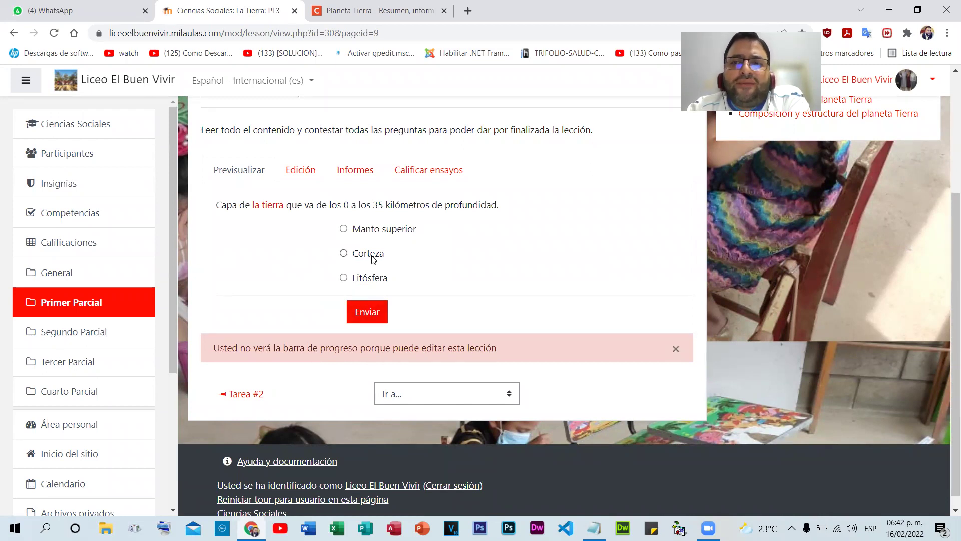
left_click(343, 229)
left_click(374, 315)
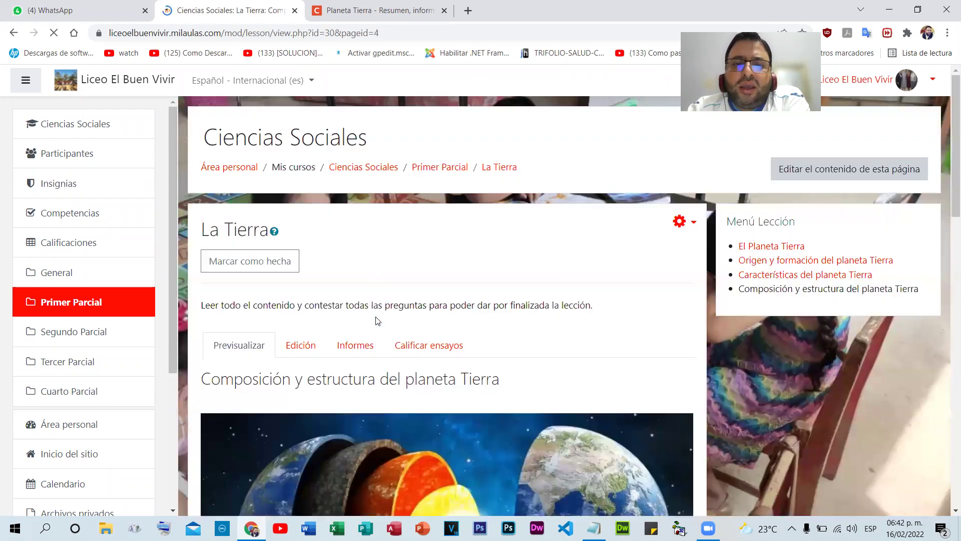
- Examine the "Composición y estructura del planeta Tierra" content page, including its layer descriptions and navigation options
scroll(394, 285, "down", 5)
scroll(394, 285, "down", 5)
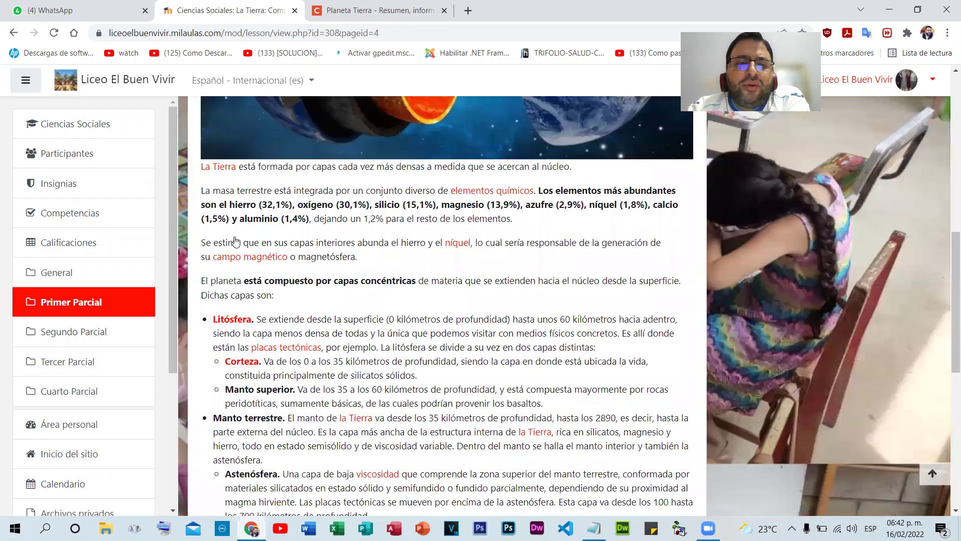
scroll(242, 253, "down", 4)
scroll(242, 262, "down", 3)
scroll(242, 263, "up", 6)
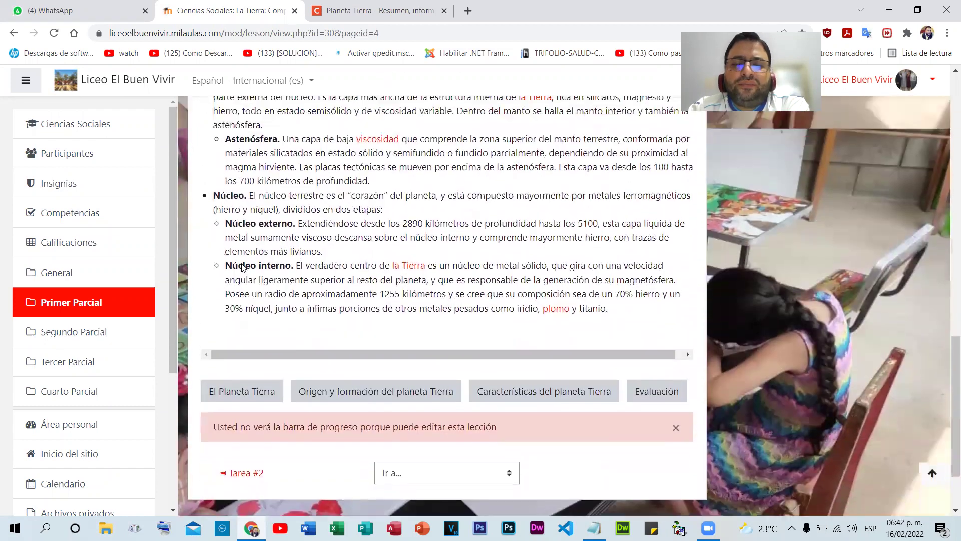
scroll(273, 269, "down", 6)
scroll(372, 305, "up", 4)
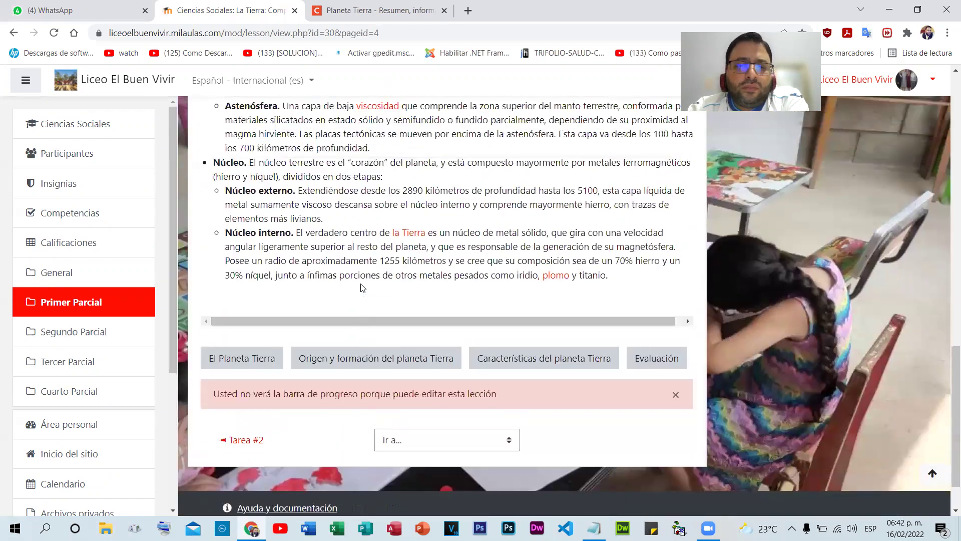
scroll(396, 180, "up", 12)
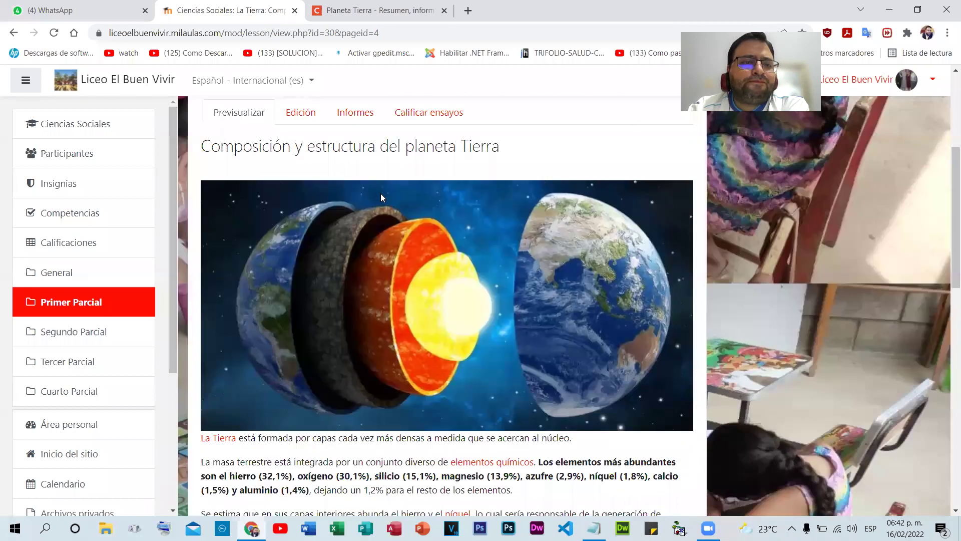
- Return to editing the lesson, start a new question page after PL3 and check the available question types without adding one
left_click(312, 350)
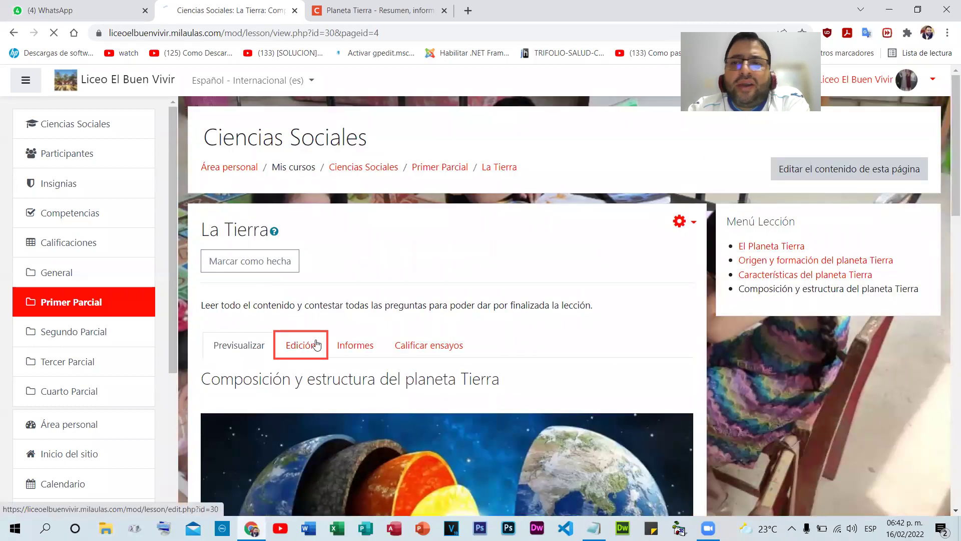
scroll(464, 206, "down", 10)
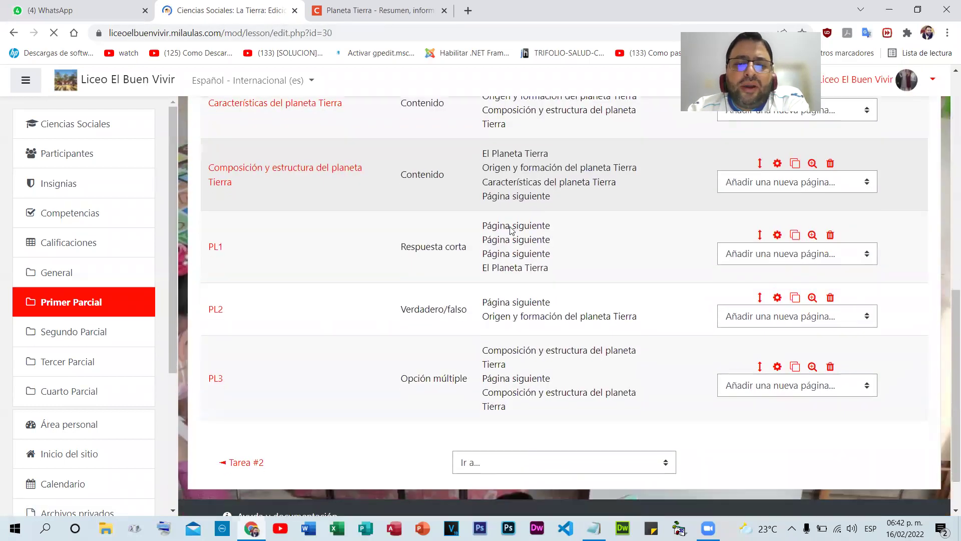
left_click(843, 331)
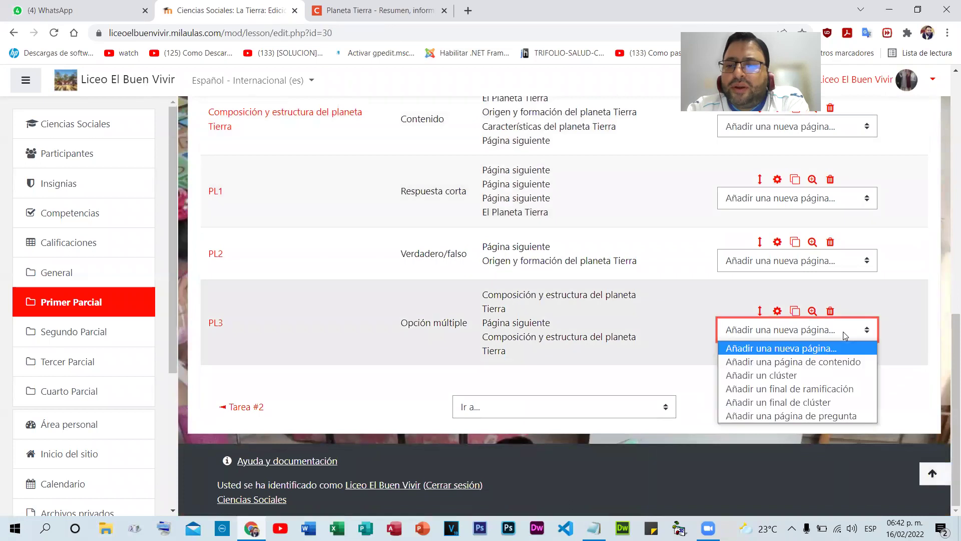
left_click(805, 417)
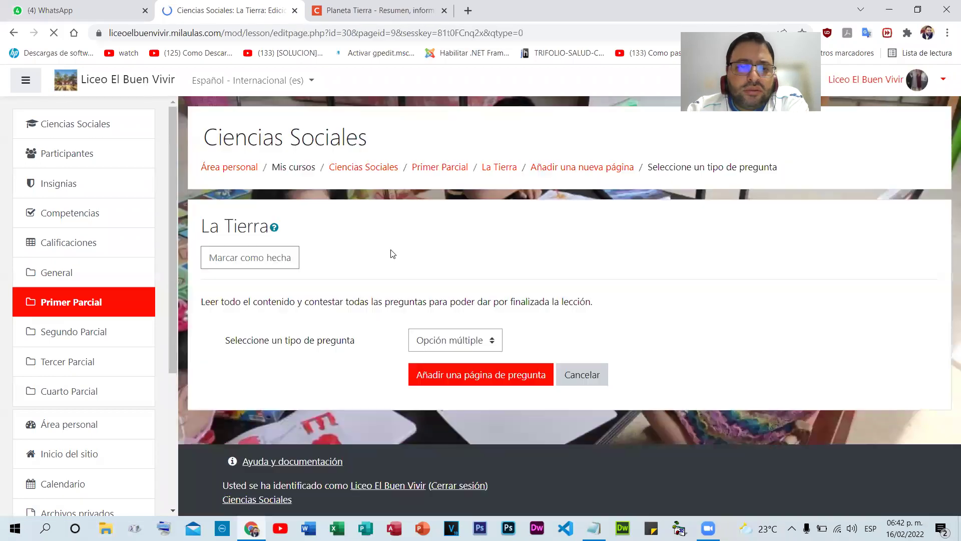
left_click(502, 345)
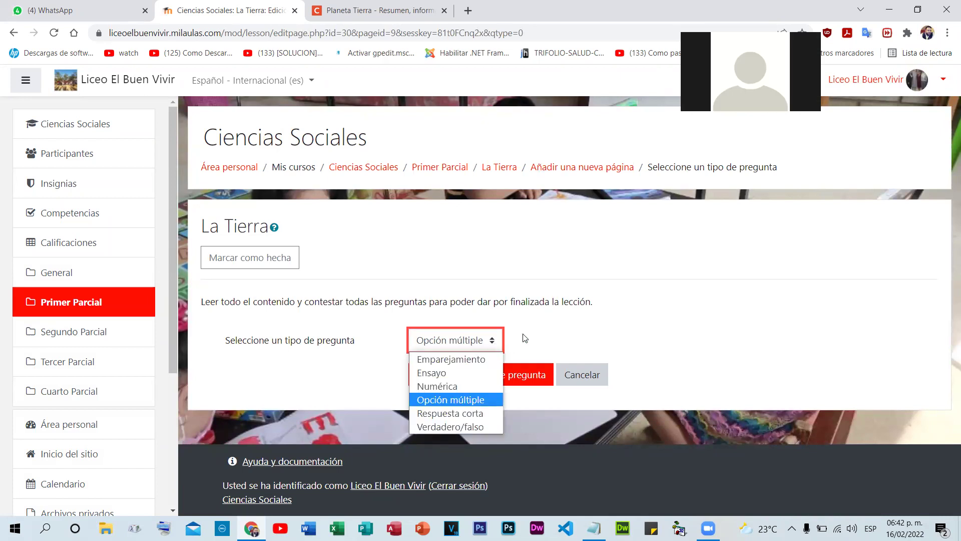
left_click(523, 338)
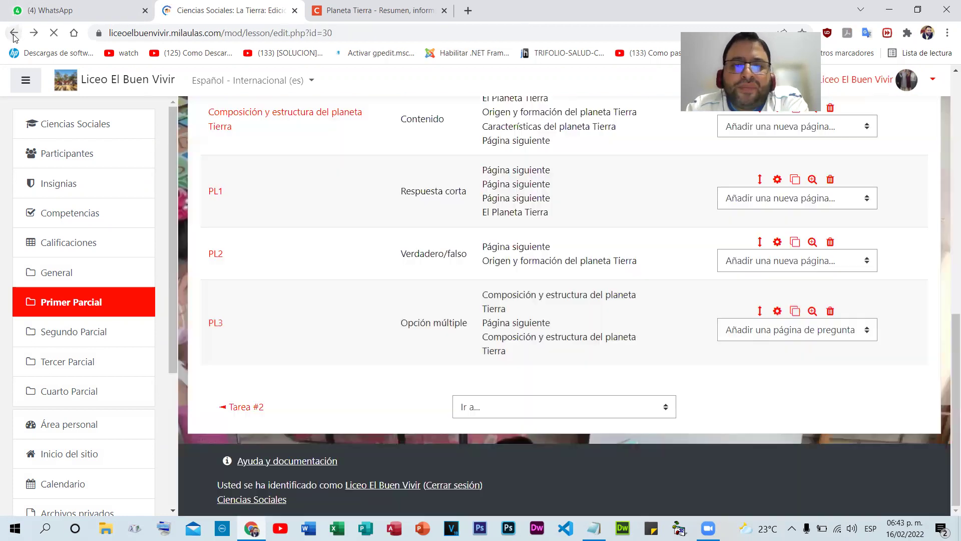
- Preview PL3 and follow the "la tierra" link in its question text, cancelling the file download
left_click(812, 312)
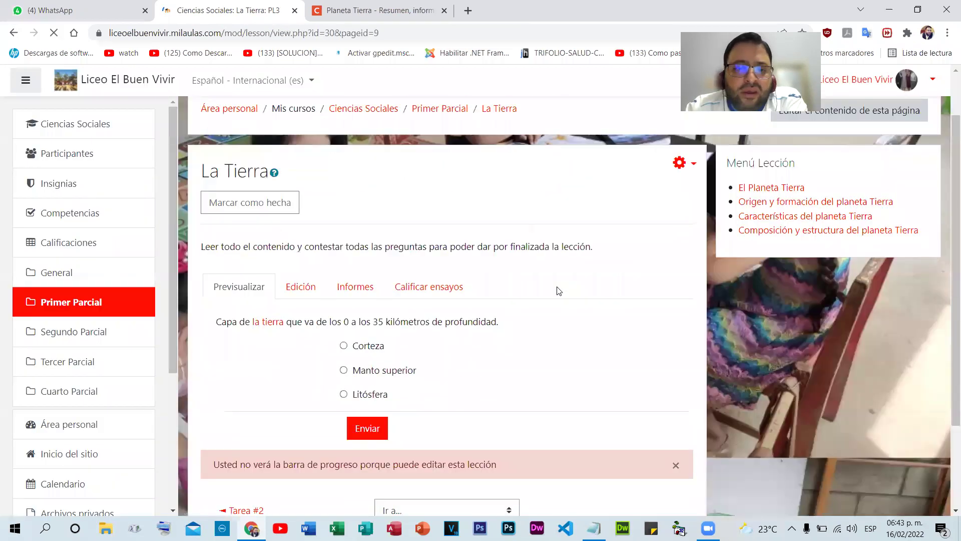
scroll(555, 288, "down", 2)
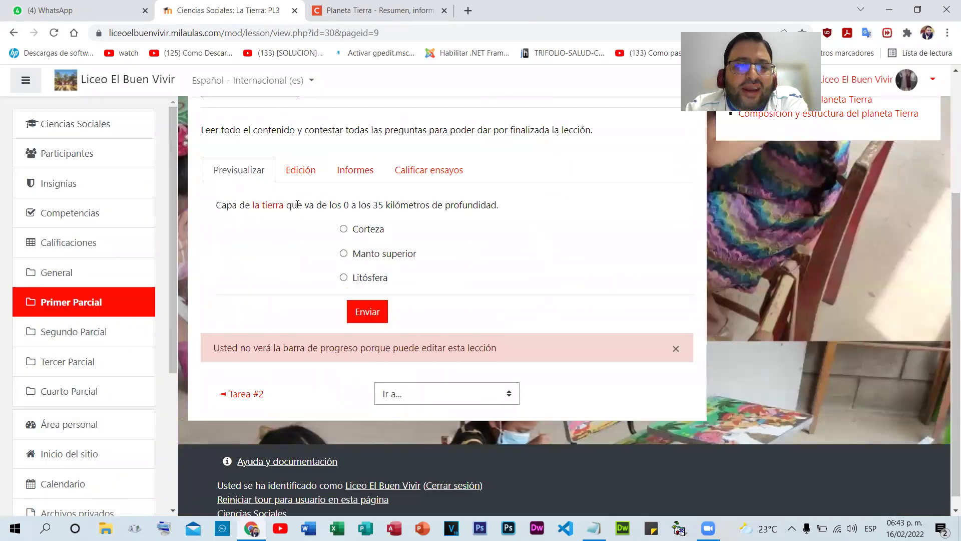
left_click(273, 209)
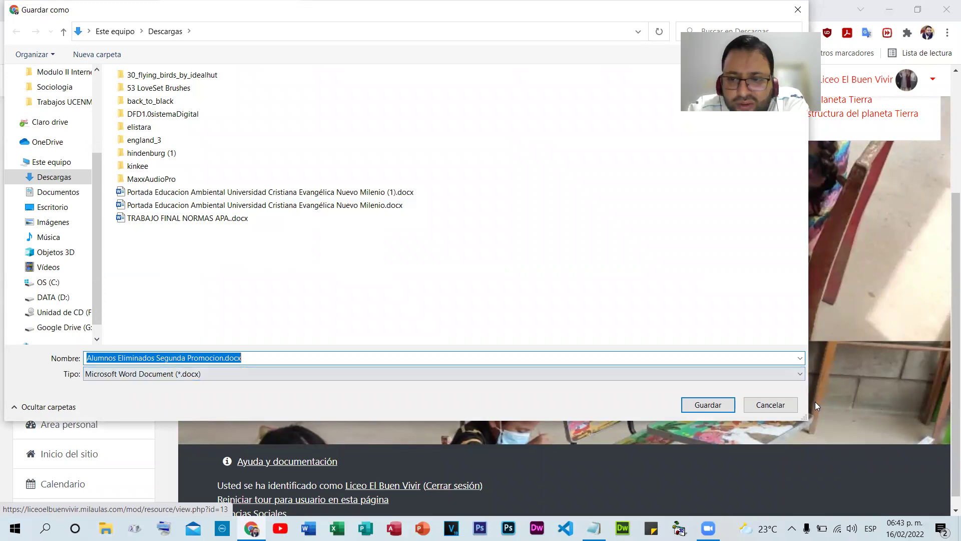
left_click(771, 404)
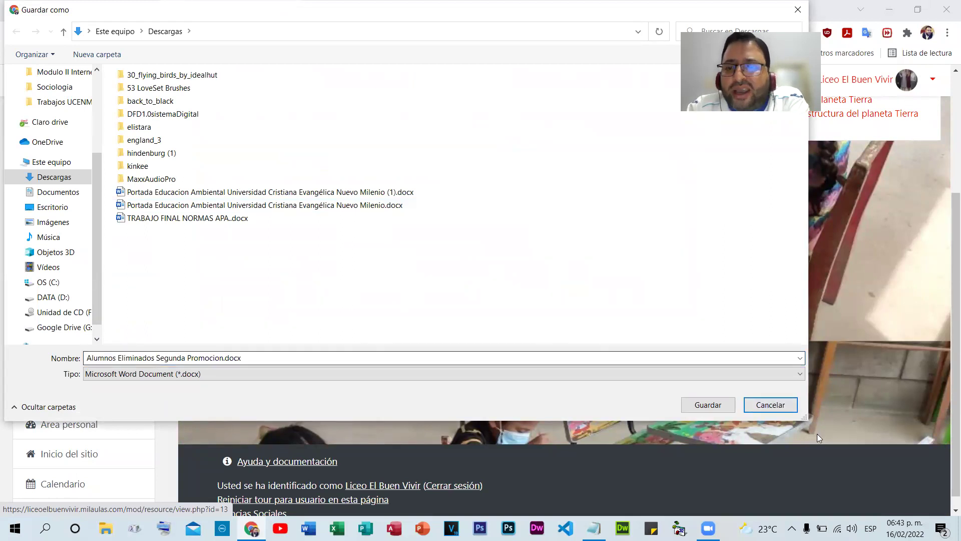
left_click(749, 405)
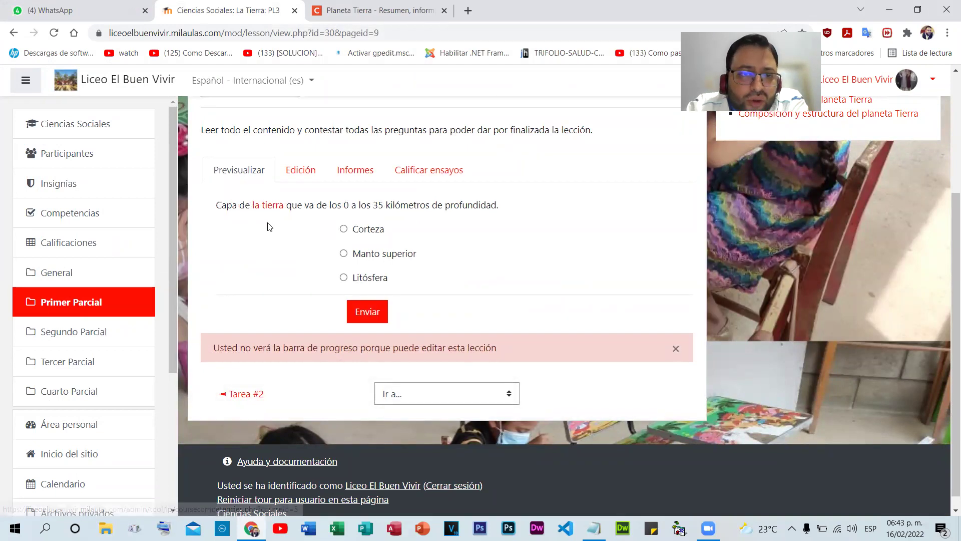
- Select the words "la tierra" in the PL3 question, test their link again and cancel the download
left_click_drag(248, 205, 284, 206)
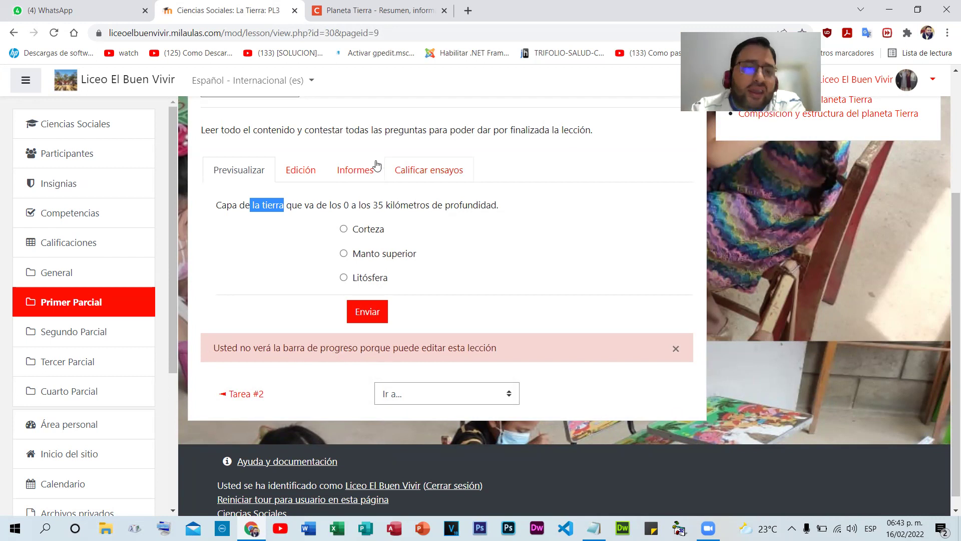
left_click(272, 216)
left_click(757, 404)
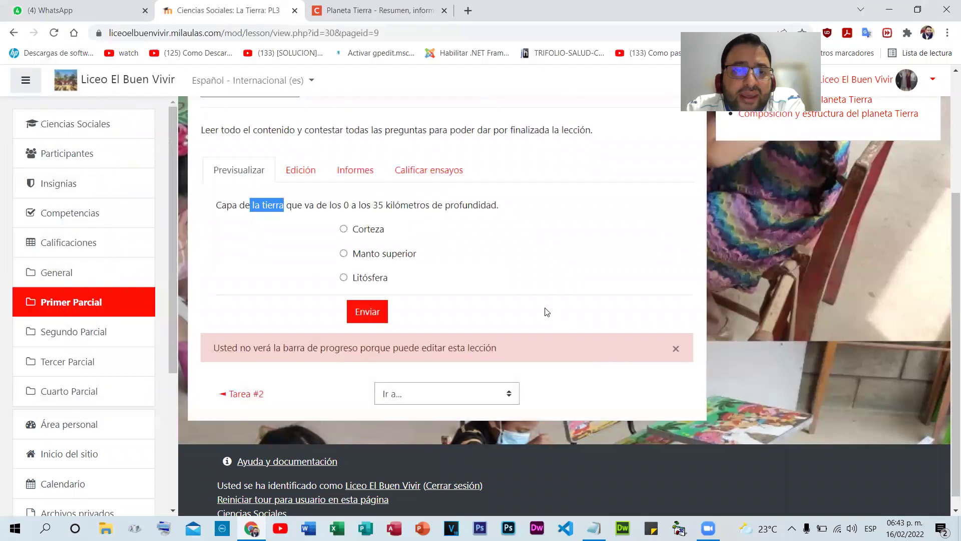
- Edit question page PL3 so its text reads "Capa del planeta tierra que va de los 0 a los 35 kilómetros de profundidad." and save it
left_click(300, 173)
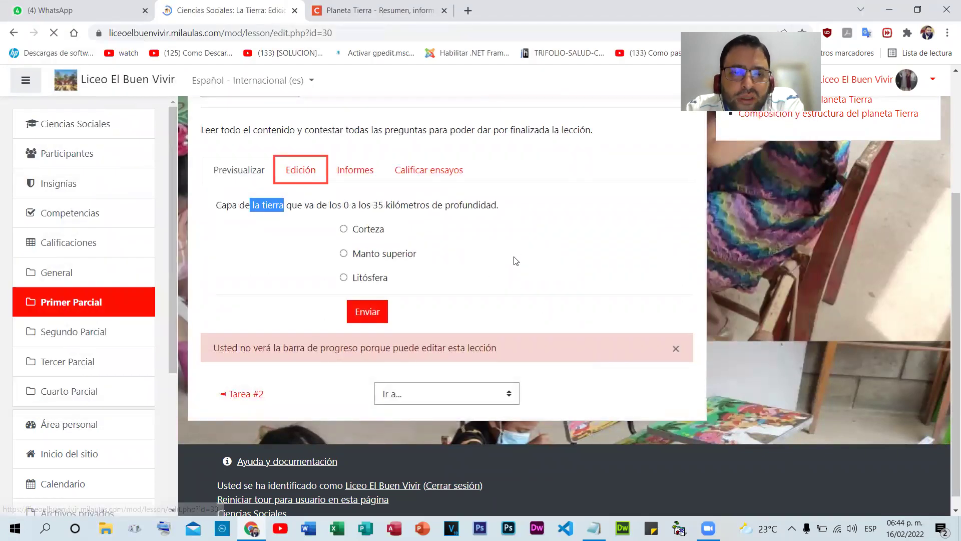
scroll(478, 300, "down", 5)
scroll(479, 306, "down", 6)
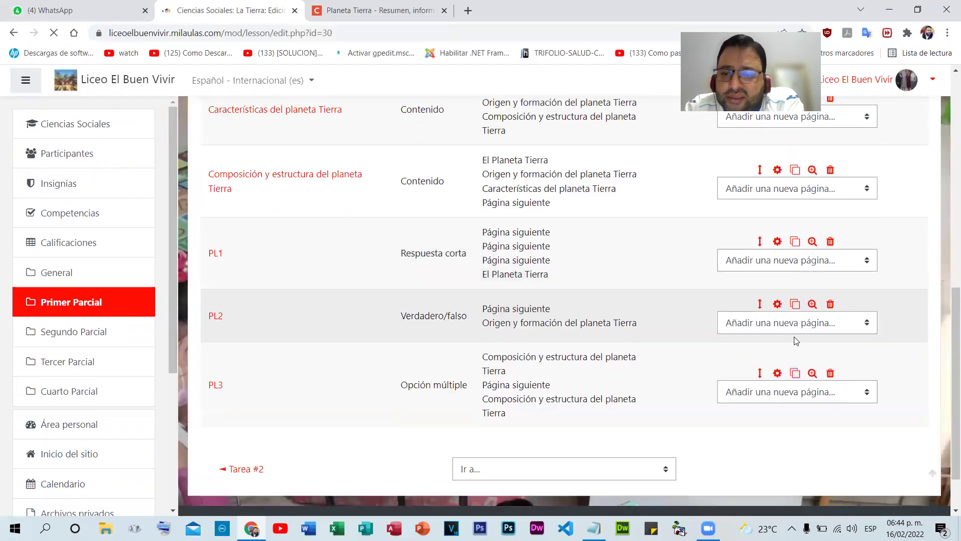
left_click(779, 313)
scroll(776, 312, "down", 4)
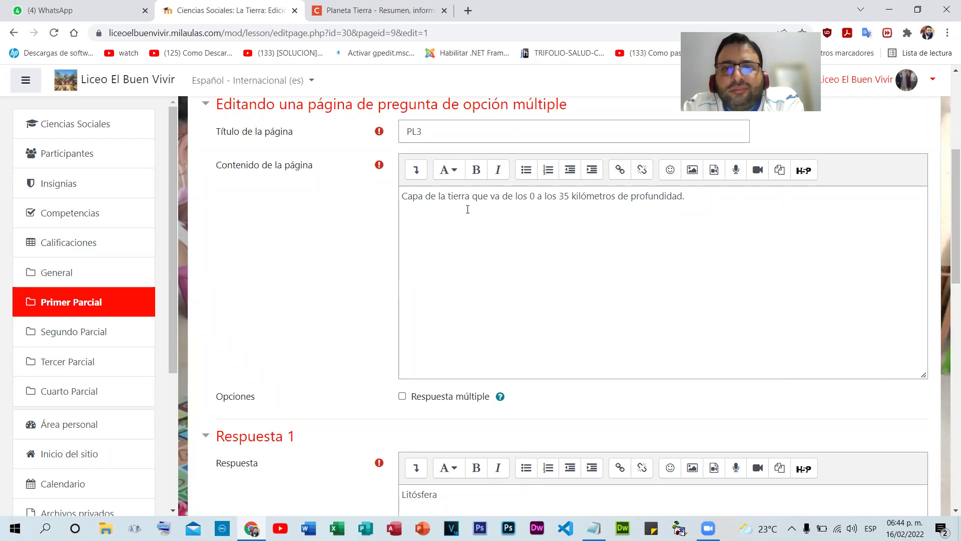
left_click(443, 195)
key("BackSpace")
key("BackSpace")
type("l")
key("Delete")
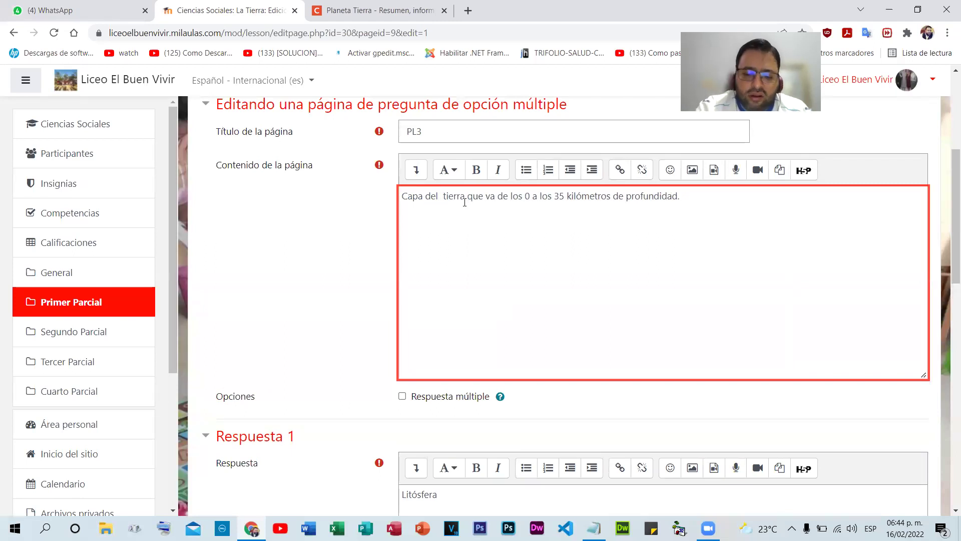
type("planeta")
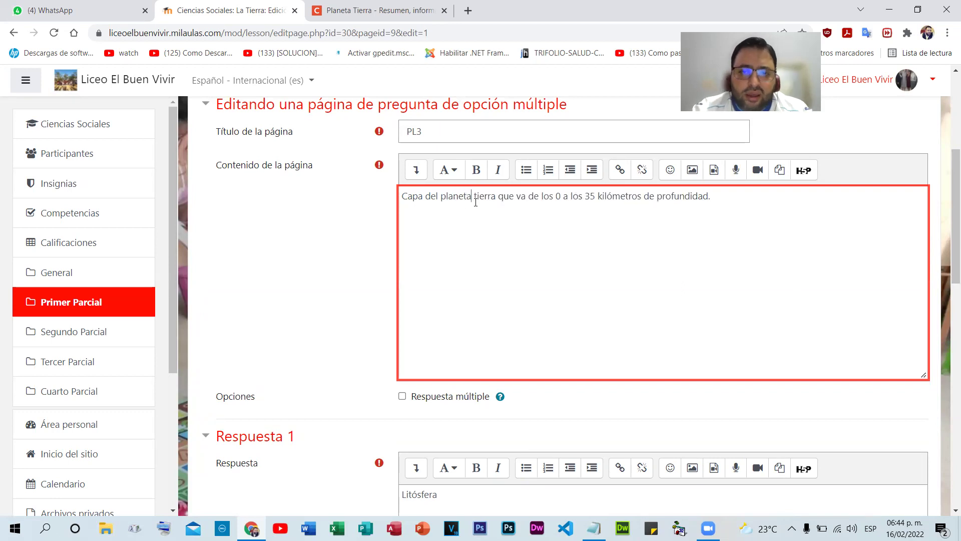
scroll(463, 310, "down", 15)
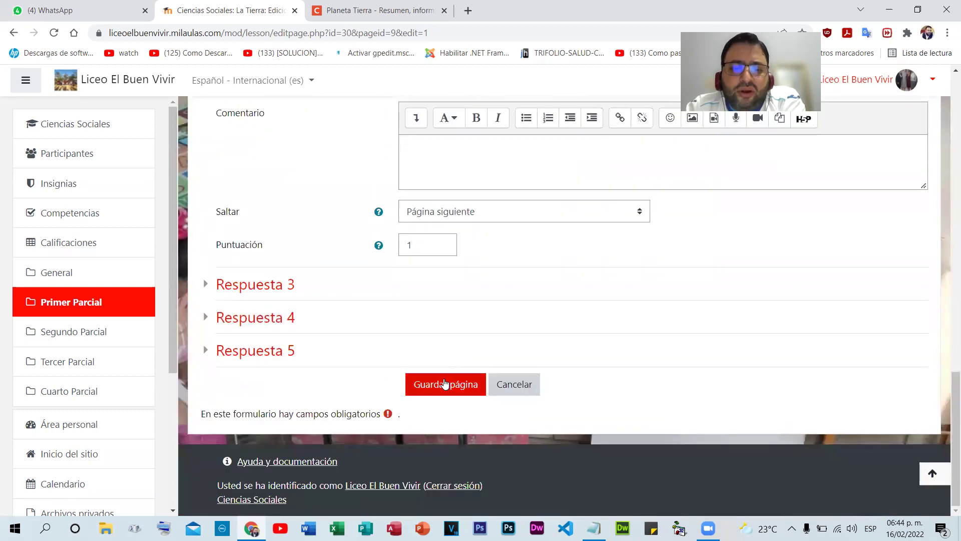
left_click(444, 383)
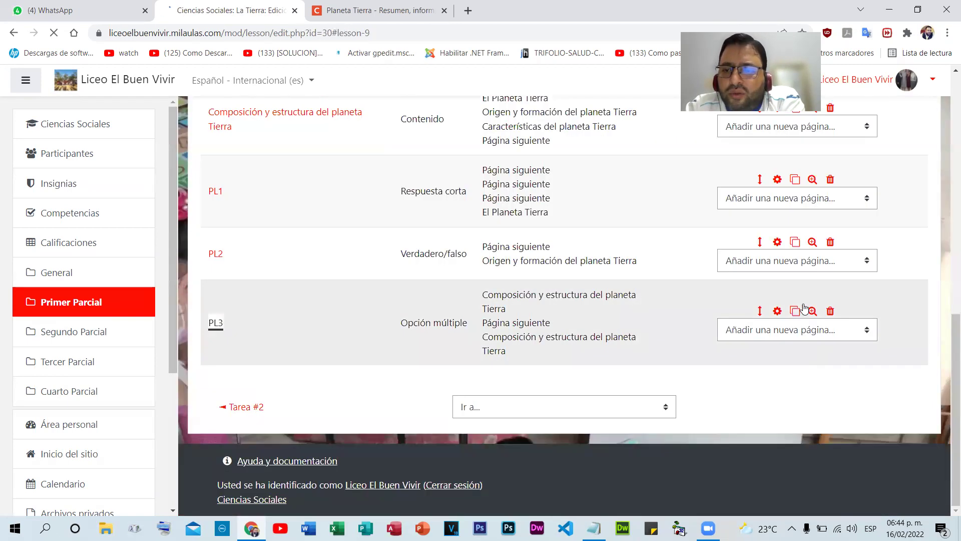
- Preview PL3 and check the reworded question text for any remaining link
left_click(812, 311)
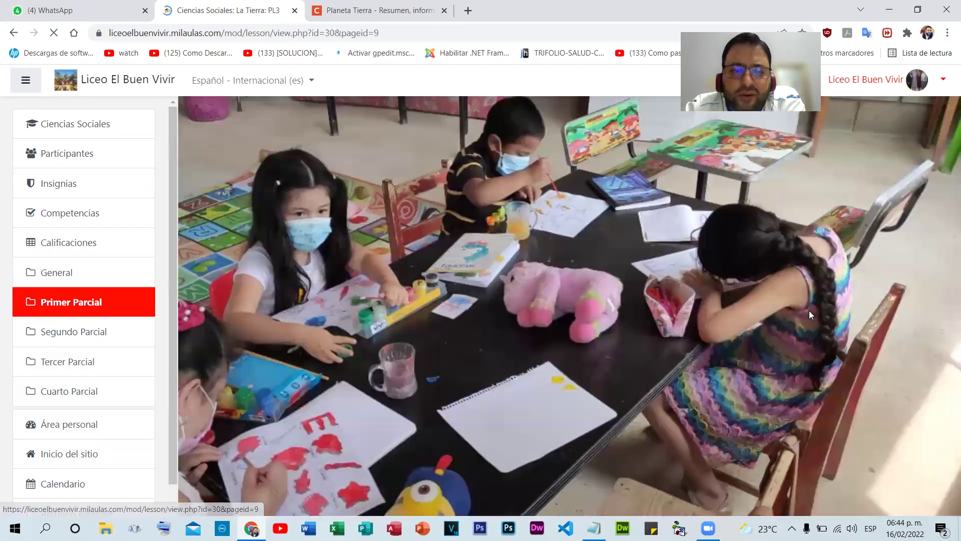
scroll(501, 268, "down", 2)
left_click_drag(257, 255, 353, 253)
left_click(358, 253)
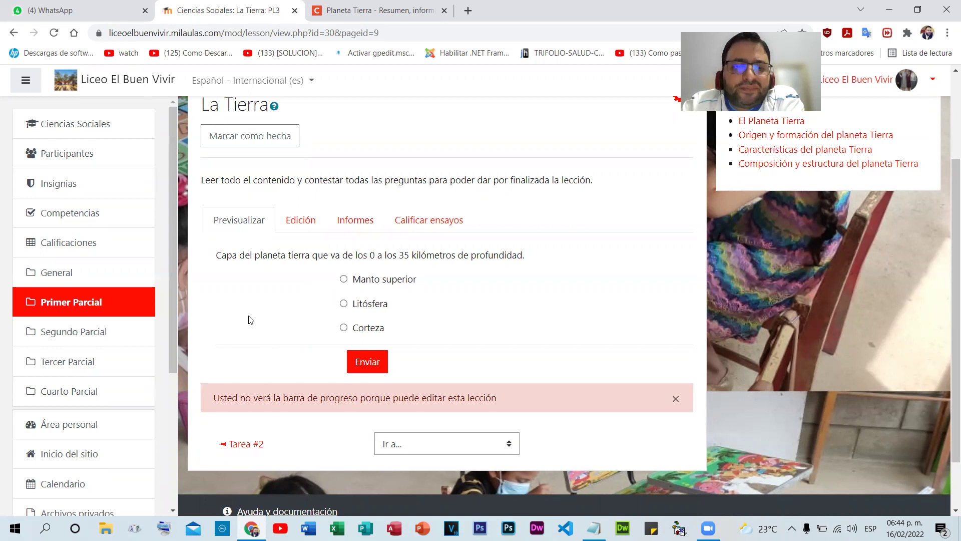
scroll(277, 221, "up", 3)
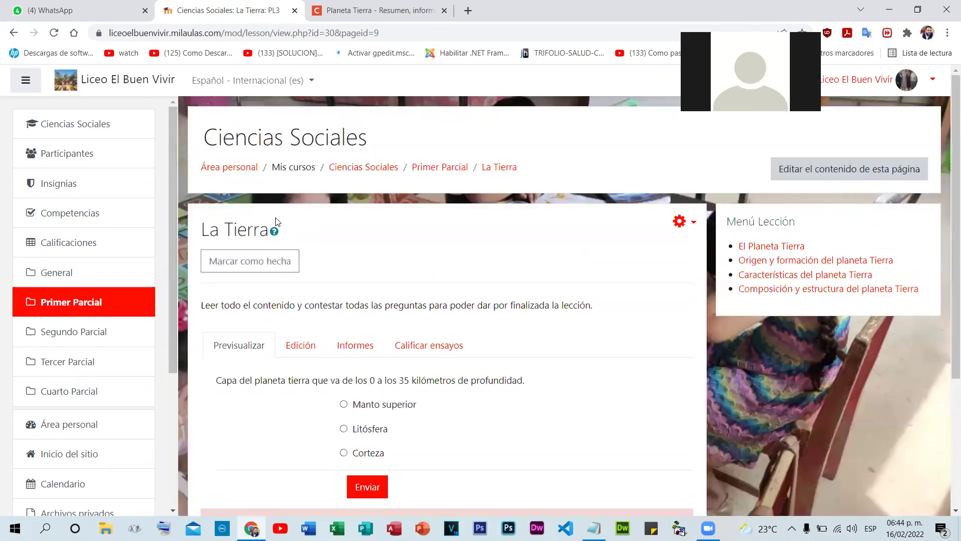
- Return to editing the lesson and add a question page of type Emparejamiento after PL3
left_click(305, 345)
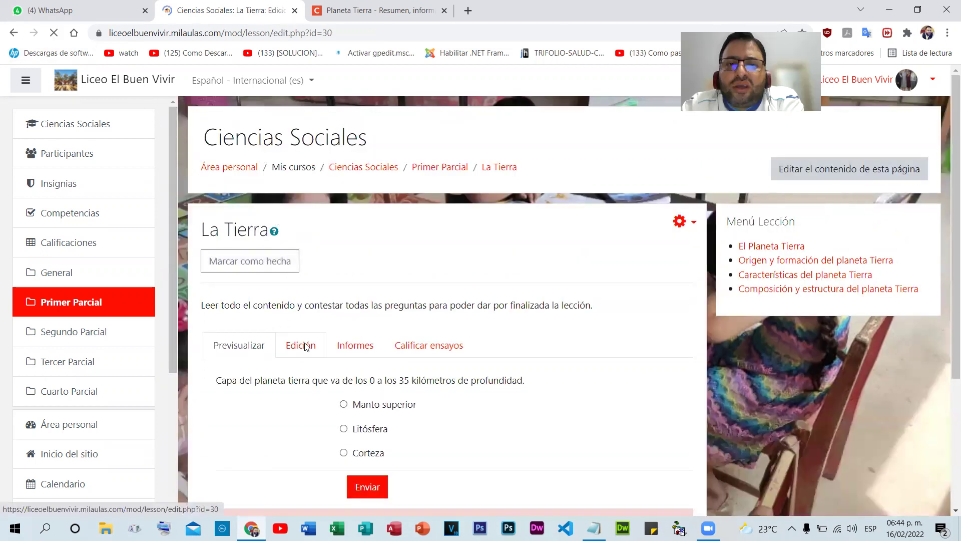
scroll(606, 294, "down", 10)
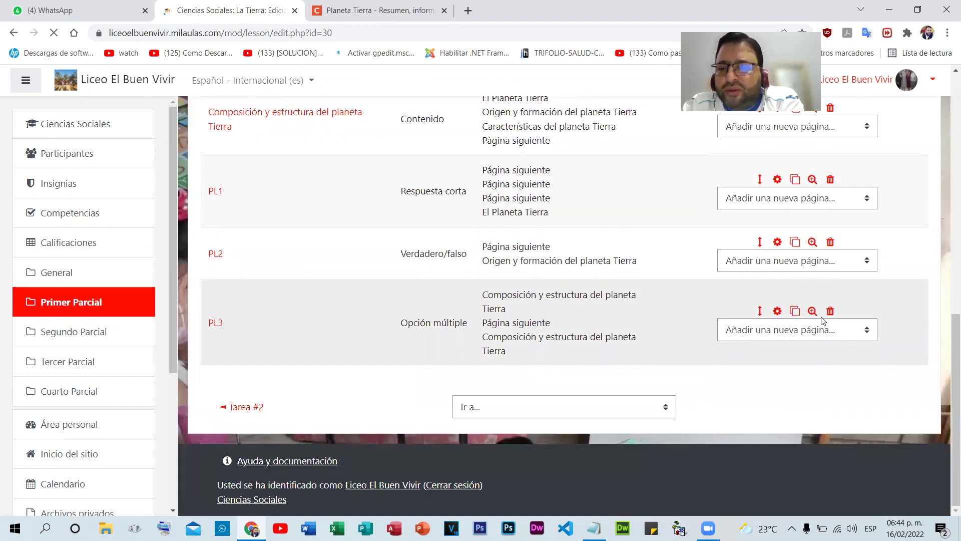
left_click(867, 334)
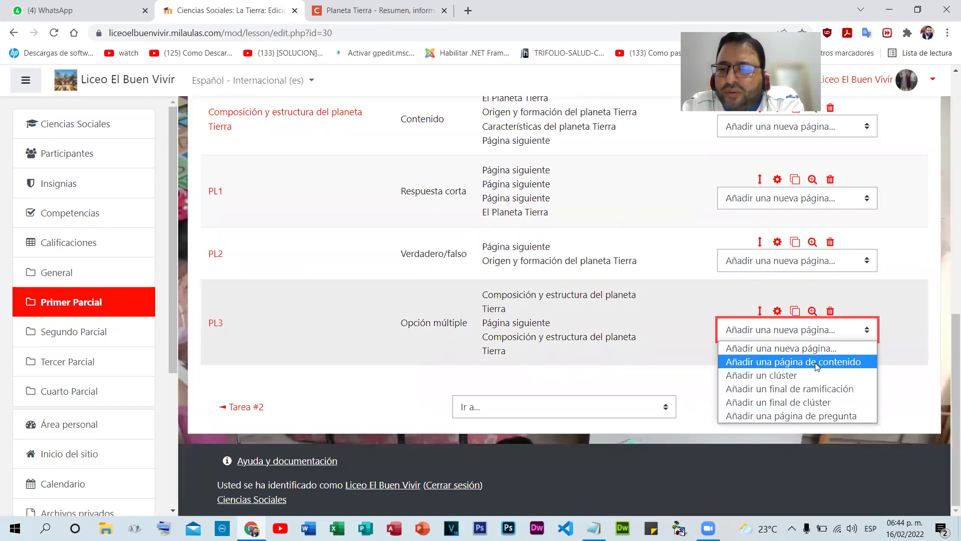
left_click(832, 416)
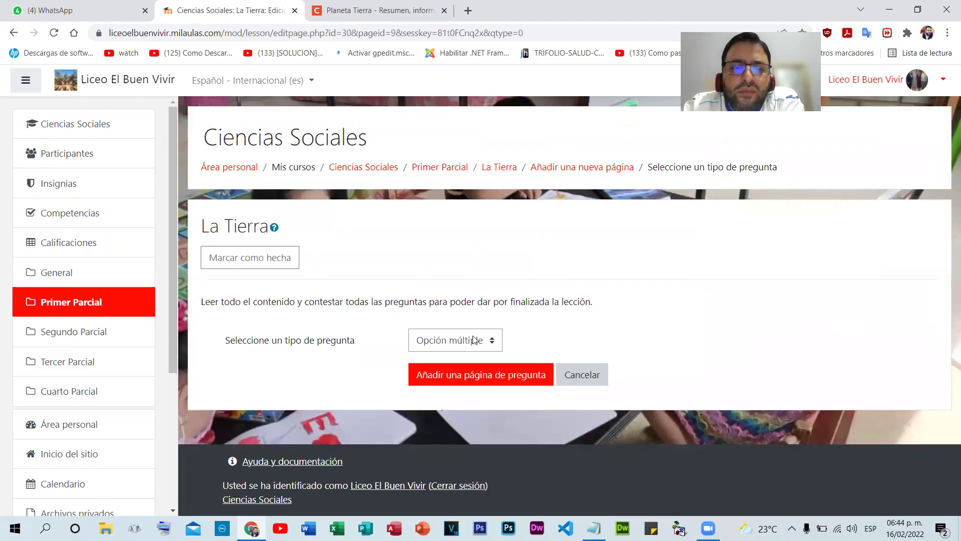
left_click(474, 341)
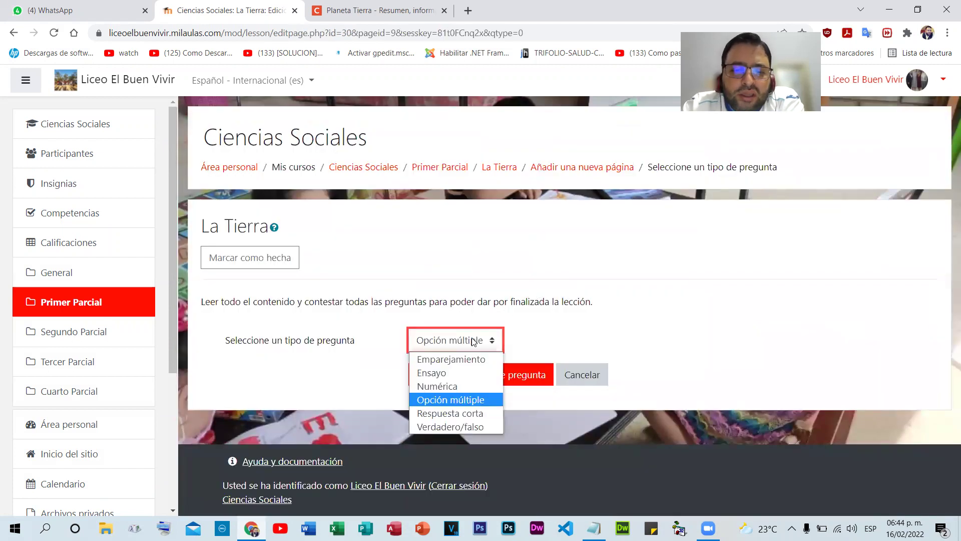
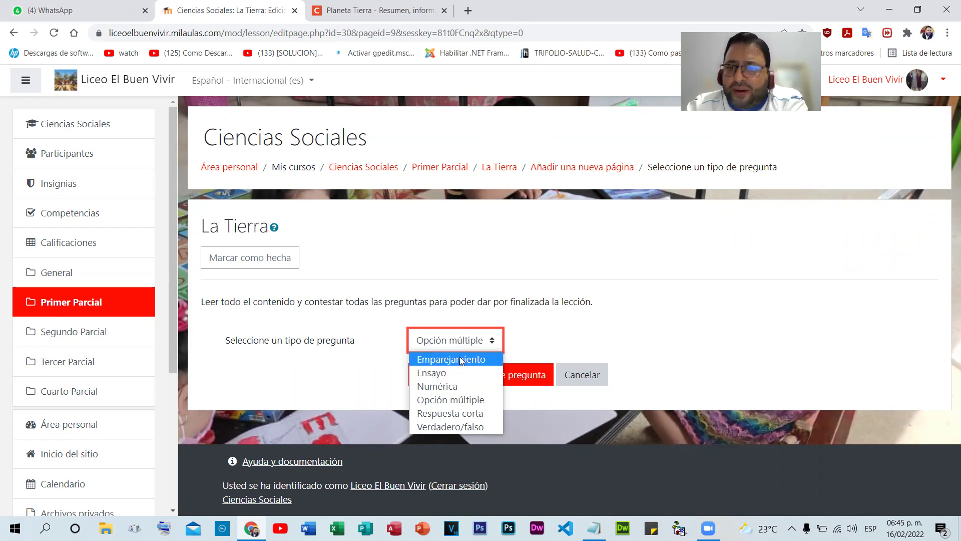
left_click(463, 359)
left_click(521, 386)
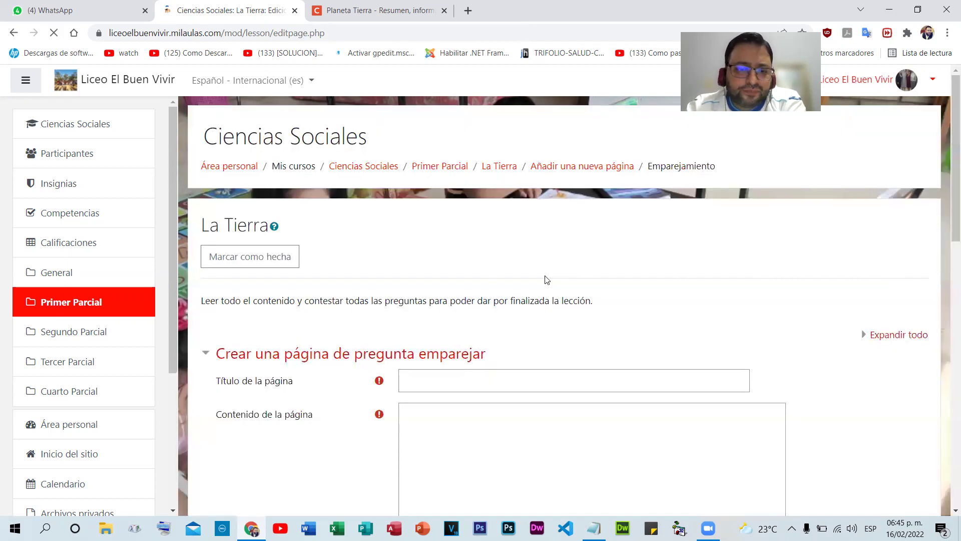
- Title the new matching question page PL4
scroll(501, 270, "down", 2)
left_click(457, 258)
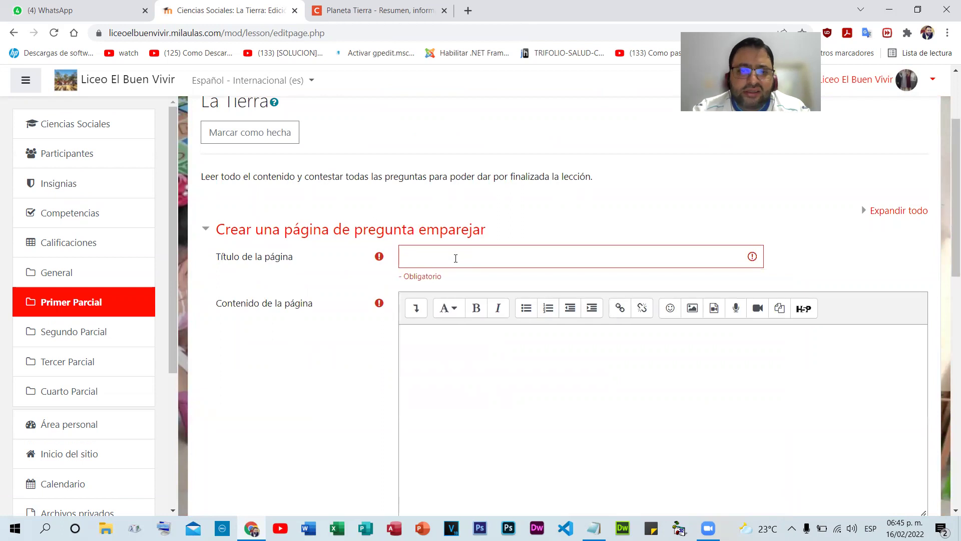
type("PL3")
key("BackSpace")
type("4")
- Enter "Emparejar el contenido con el concepto" as PL4's page content, correcting the spelling of the first word
scroll(464, 223, "down", 3)
left_click(491, 313)
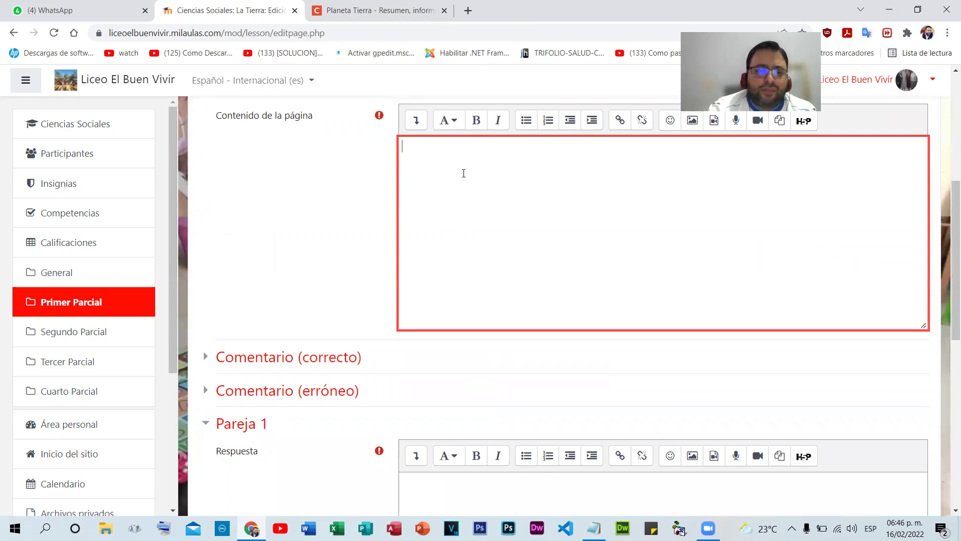
scroll(471, 181, "down", 4)
scroll(483, 181, "up", 5)
type("Emperar el contenido con el concepto")
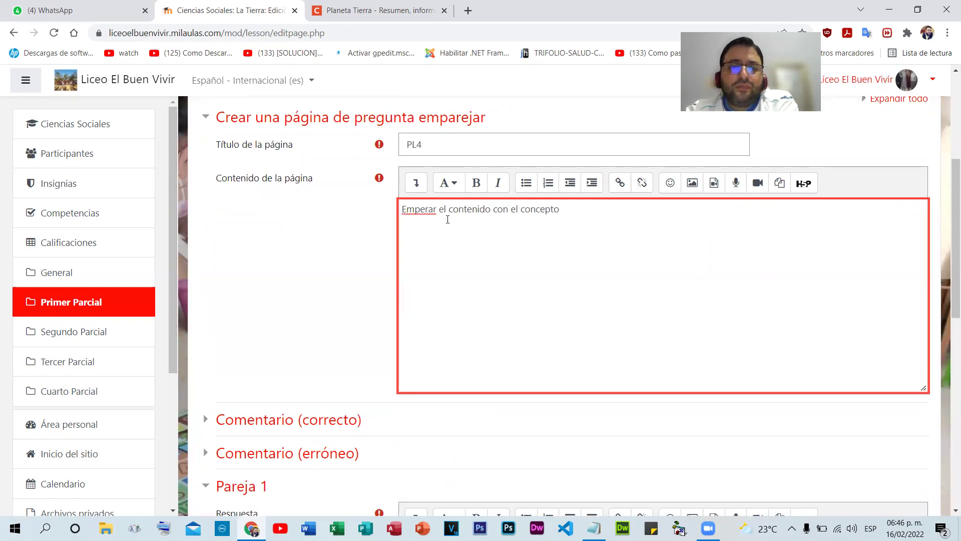
right_click(425, 210)
left_click(427, 211)
left_click(424, 208)
type("a")
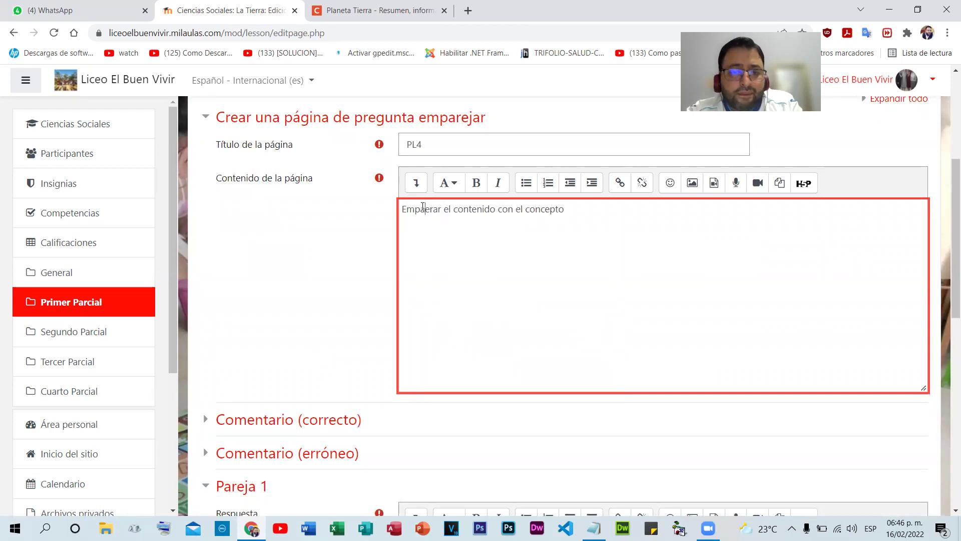
type("r")
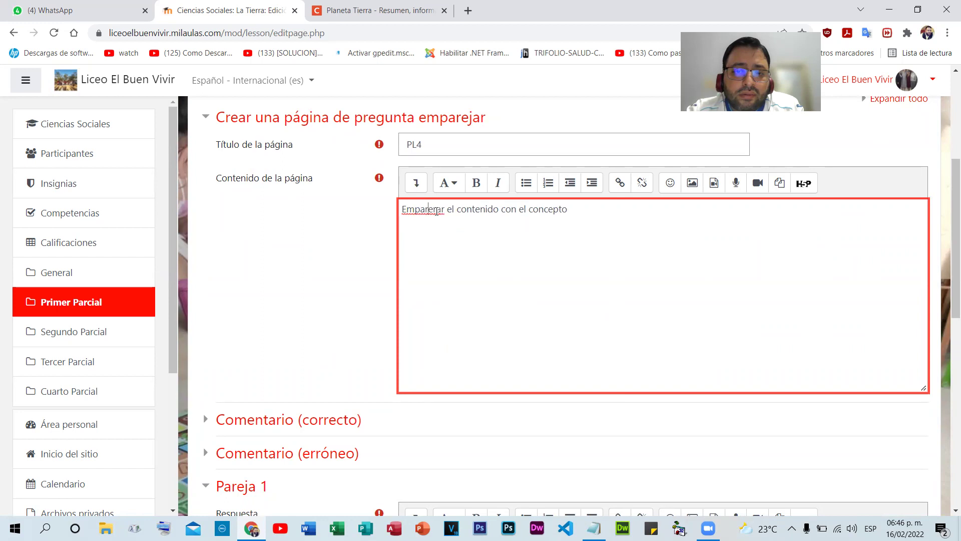
key("BackSpace")
type("j")
left_click(492, 230)
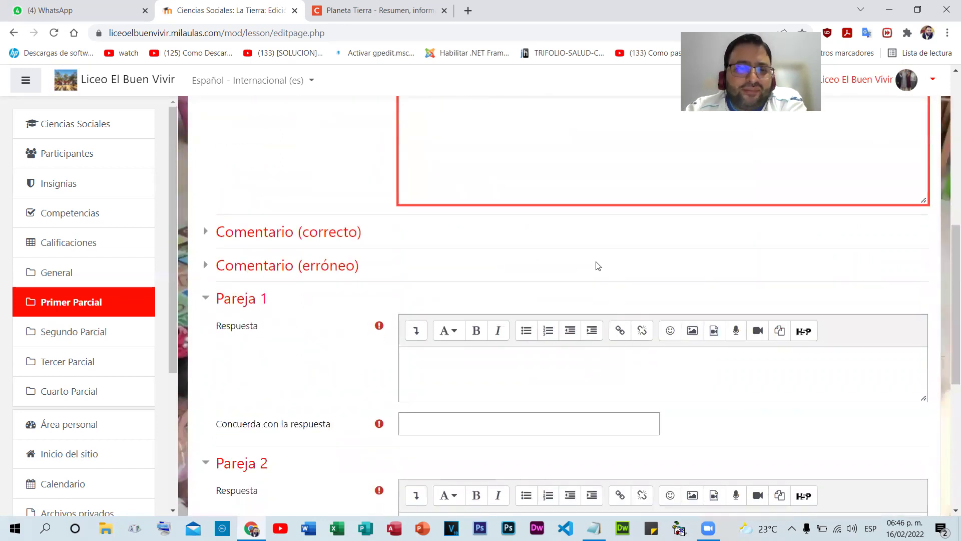
- Examine the jump and score settings for correct and wrong answers in PL4's Comentario (correcto) and Comentario (erróneo) sections, then collapse both
scroll(593, 266, "down", 4)
scroll(586, 266, "up", 4)
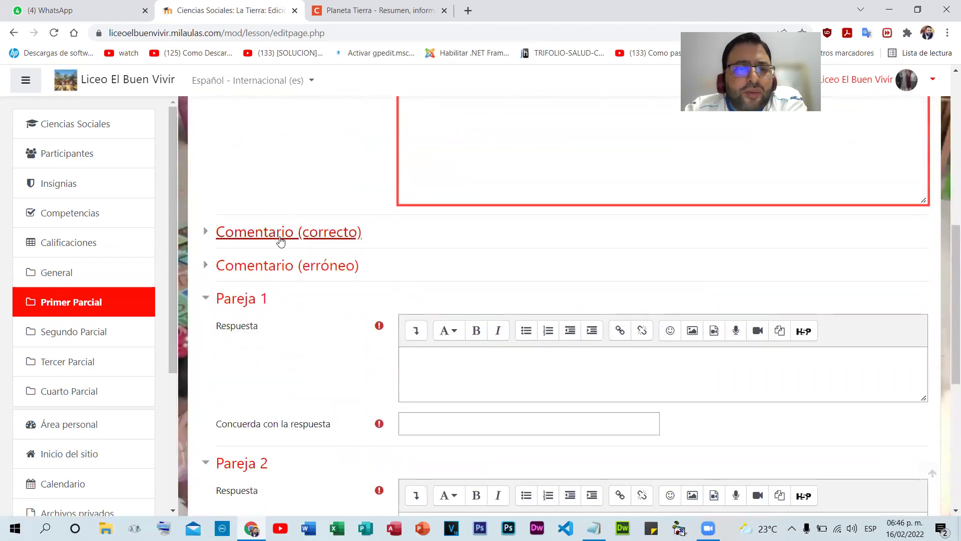
left_click(308, 239)
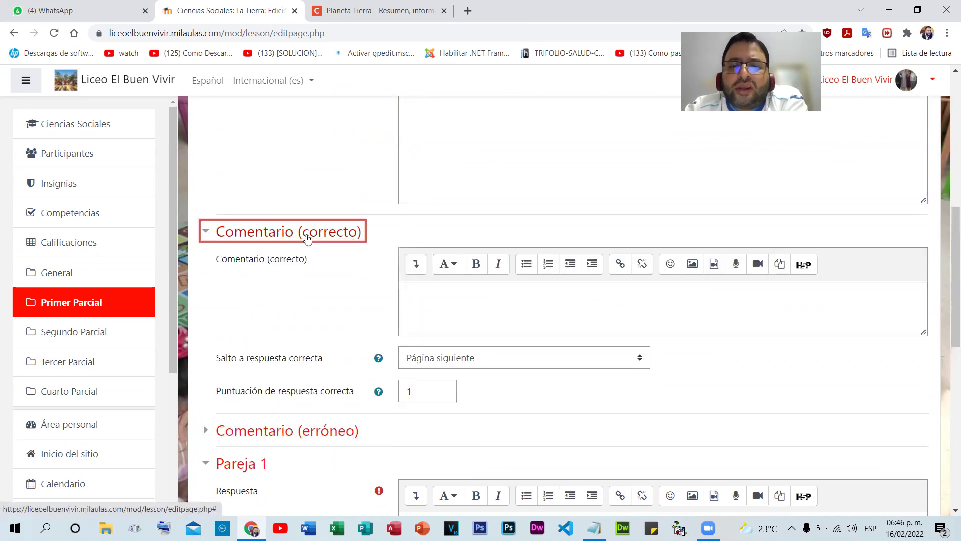
left_click(297, 236)
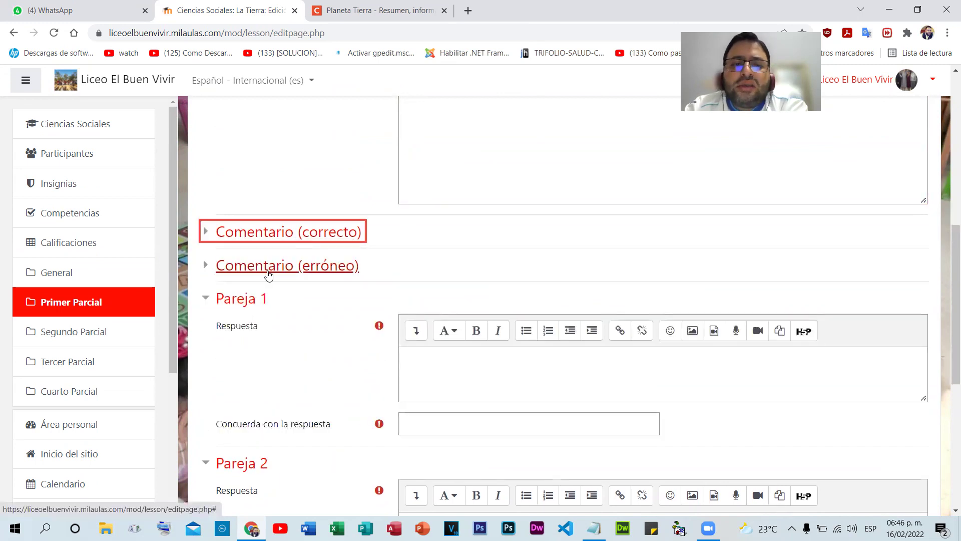
left_click(268, 275)
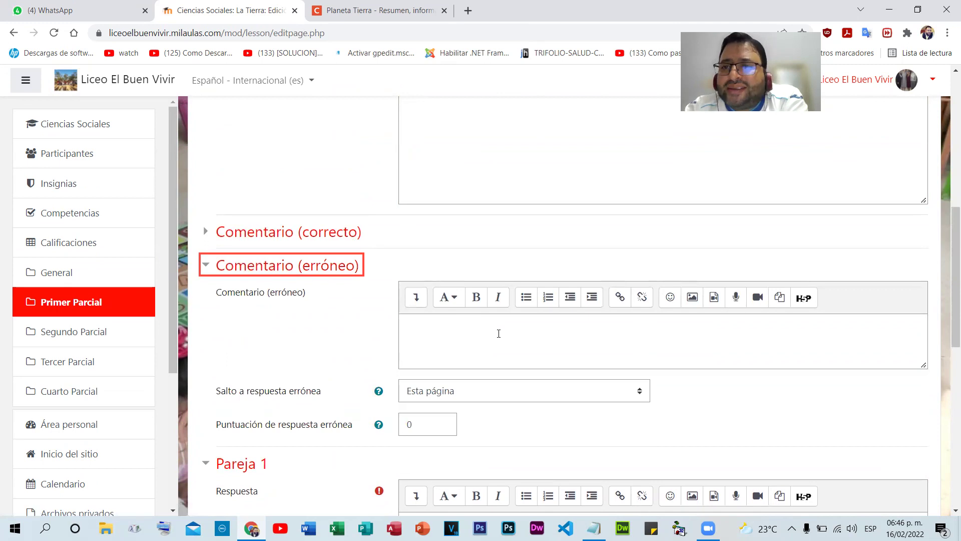
left_click(283, 265)
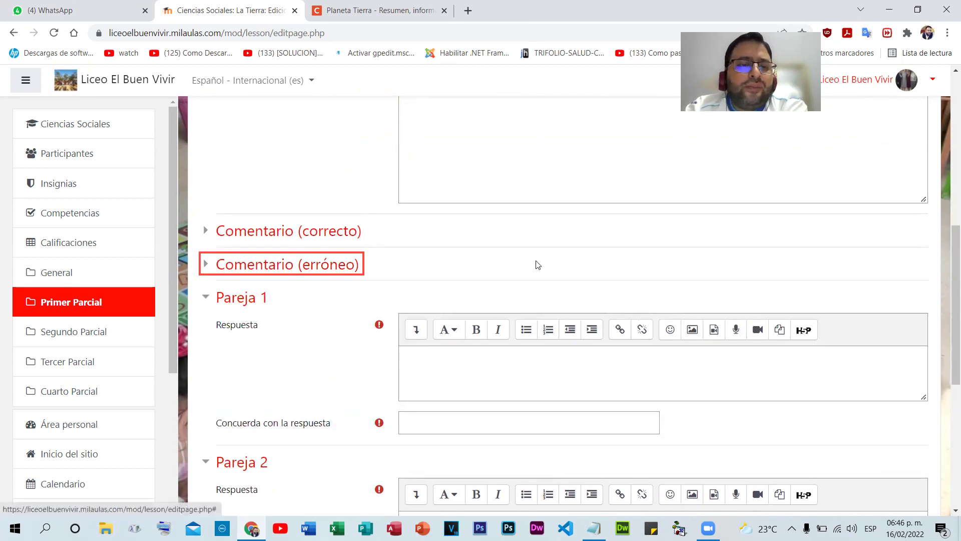
- Review PL4's five Pareja sections and the Respuesta and Concuerda con la respuesta fields of Pareja 1 without entering anything
scroll(538, 261, "down", 3)
scroll(485, 283, "down", 3)
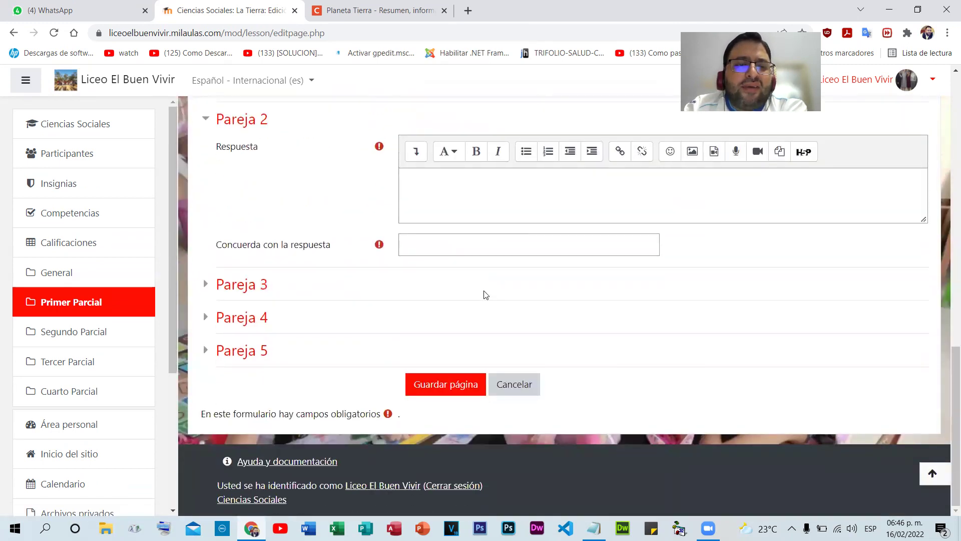
scroll(483, 293, "up", 5)
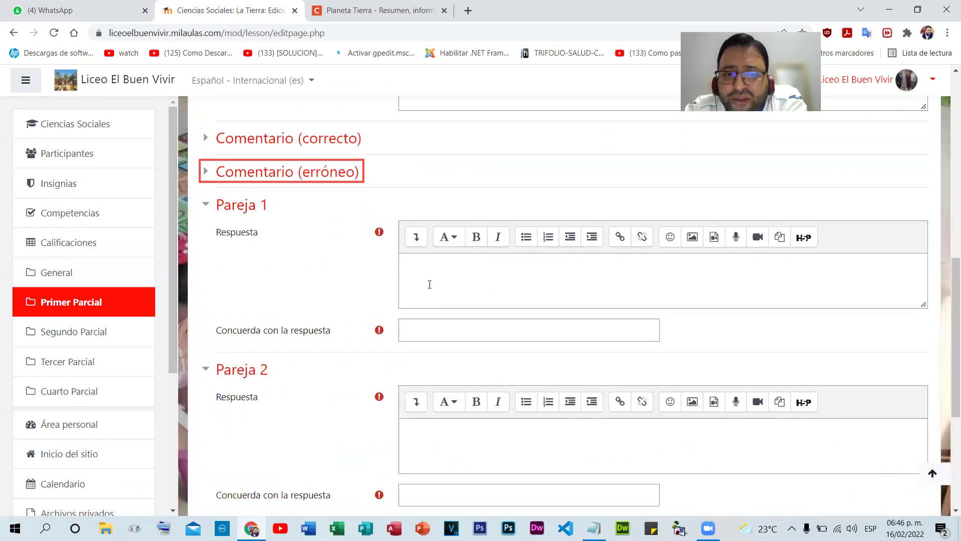
scroll(496, 262, "down", 3)
left_click(448, 152)
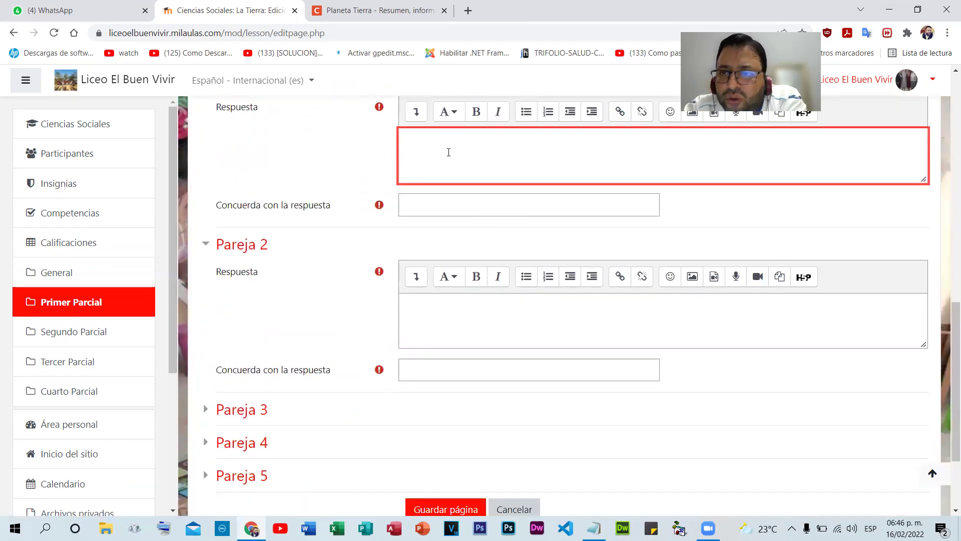
left_click(433, 214)
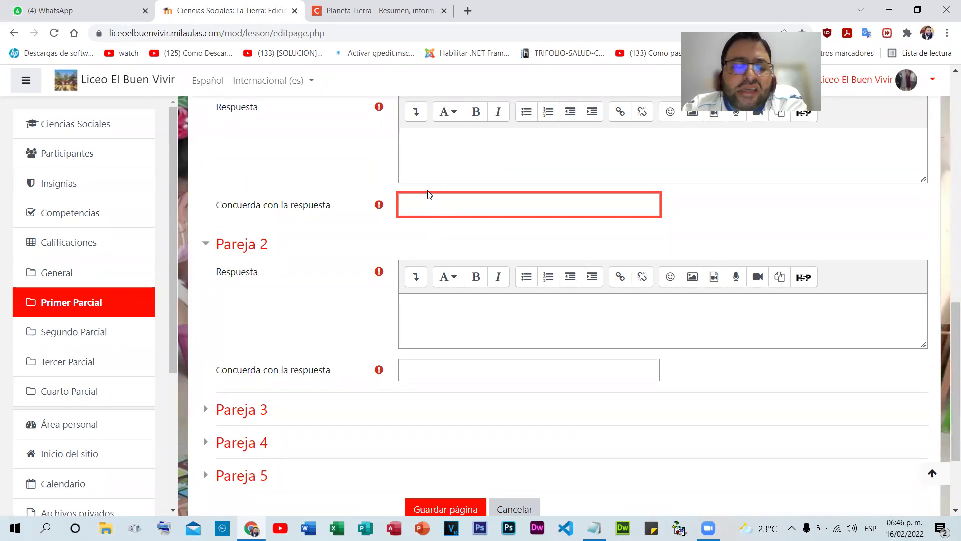
left_click(419, 136)
left_click(433, 199)
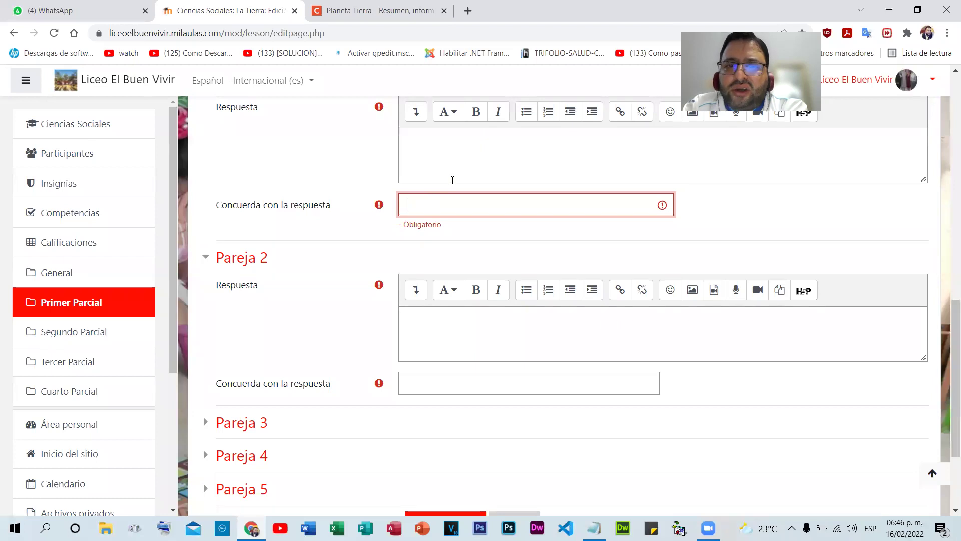
left_click(455, 164)
left_click(461, 201)
left_click(457, 157)
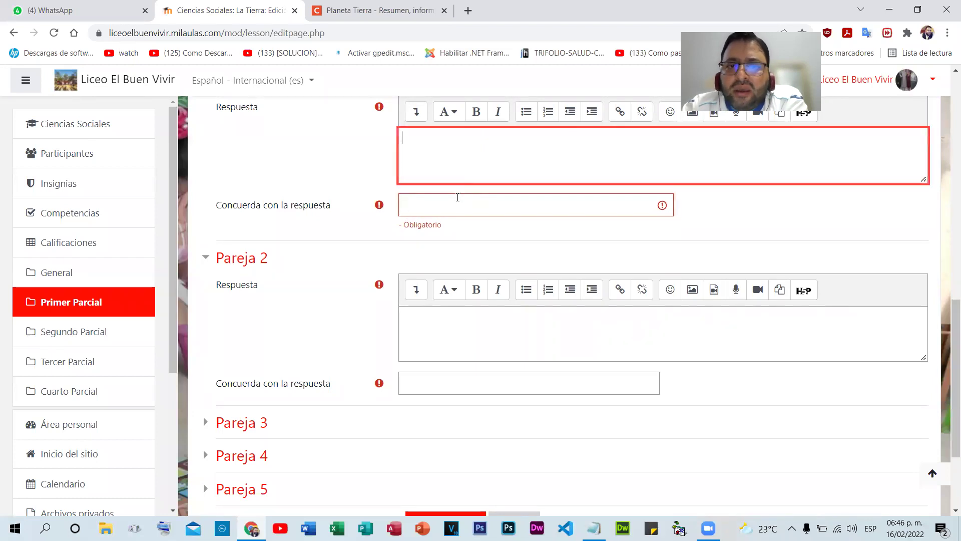
- In the Planeta Tierra article, copy the Litósfera description from "e extiende desde la superficie" through "medios físicos concretos."
key("ctrl+Tab")
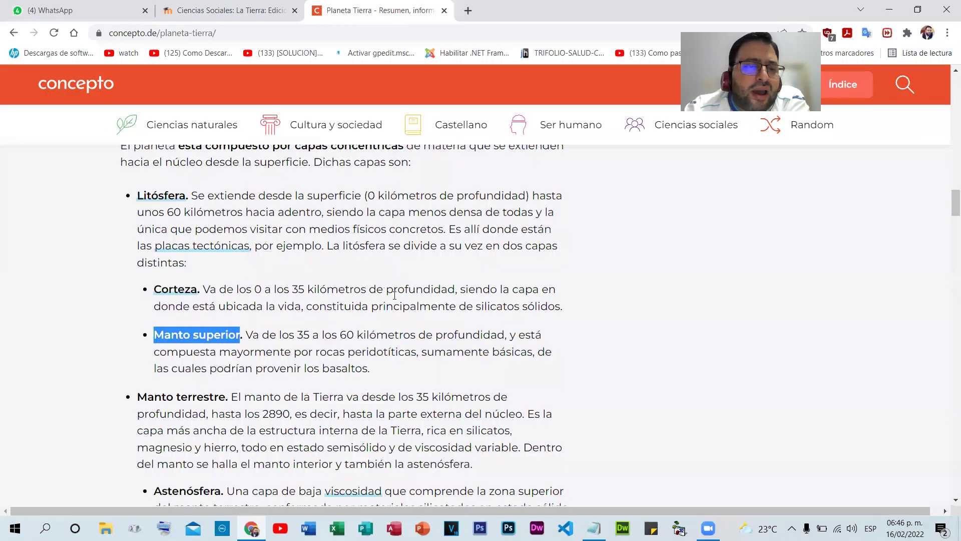
scroll(334, 285, "down", 2)
left_click_drag(192, 195, 247, 206)
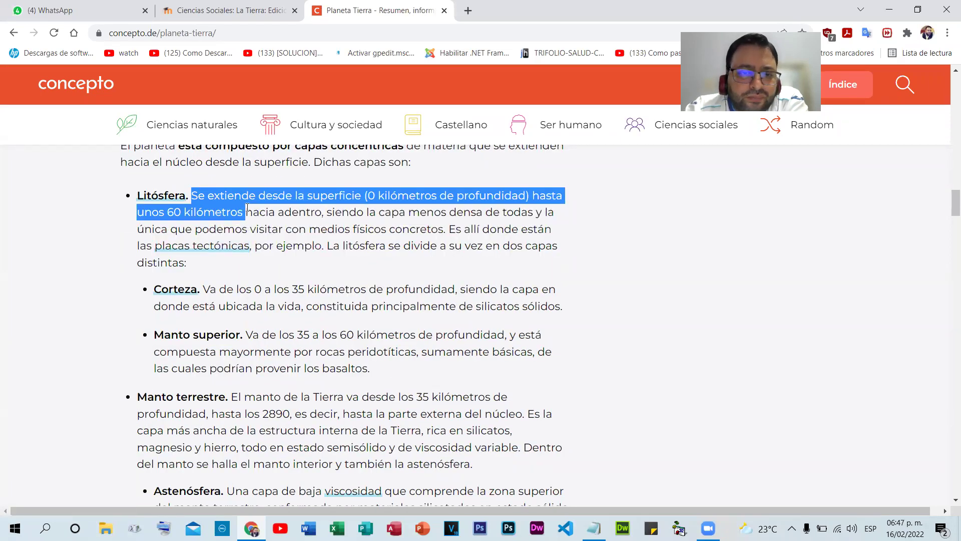
scroll(399, 240, "down", 4)
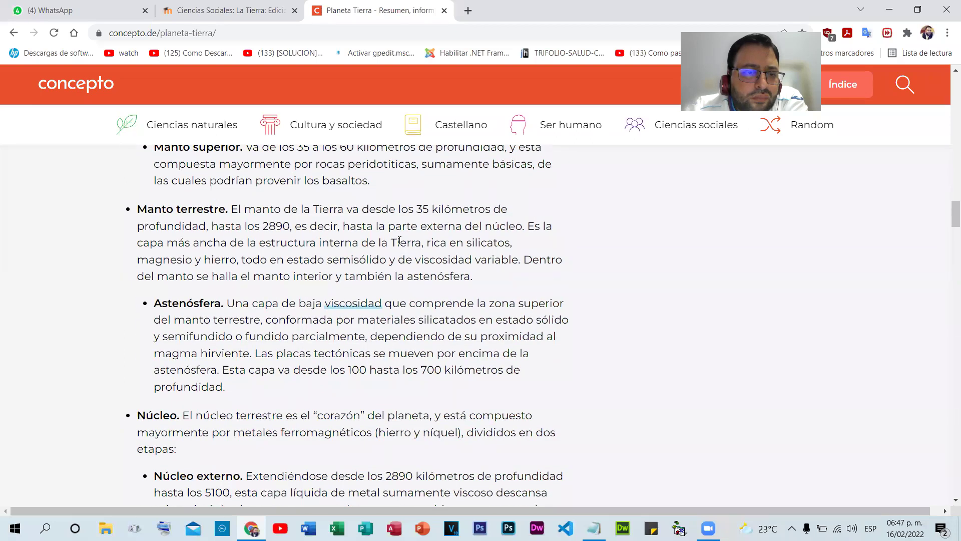
scroll(400, 241, "up", 3)
scroll(408, 241, "up", 1)
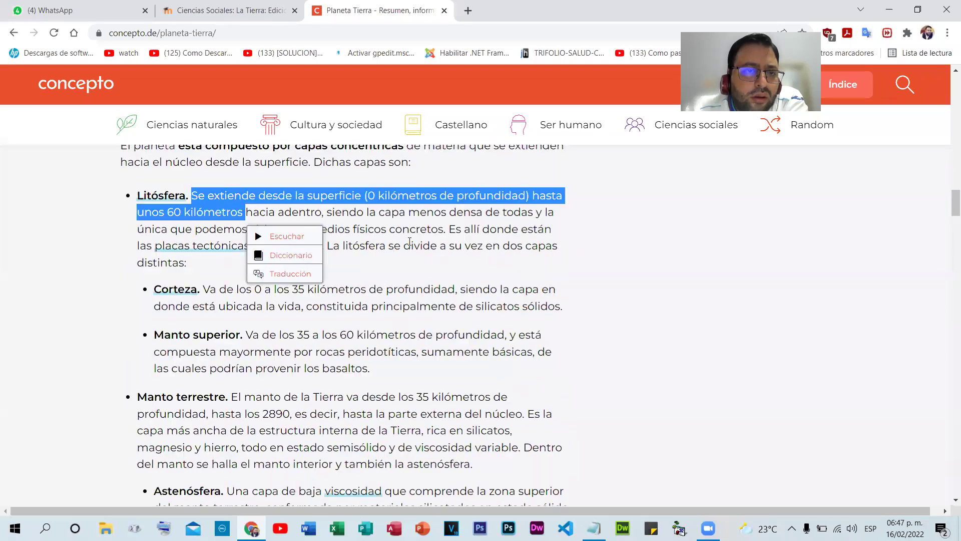
left_click(187, 196)
left_click_drag(193, 196, 186, 231)
left_click(96, 240)
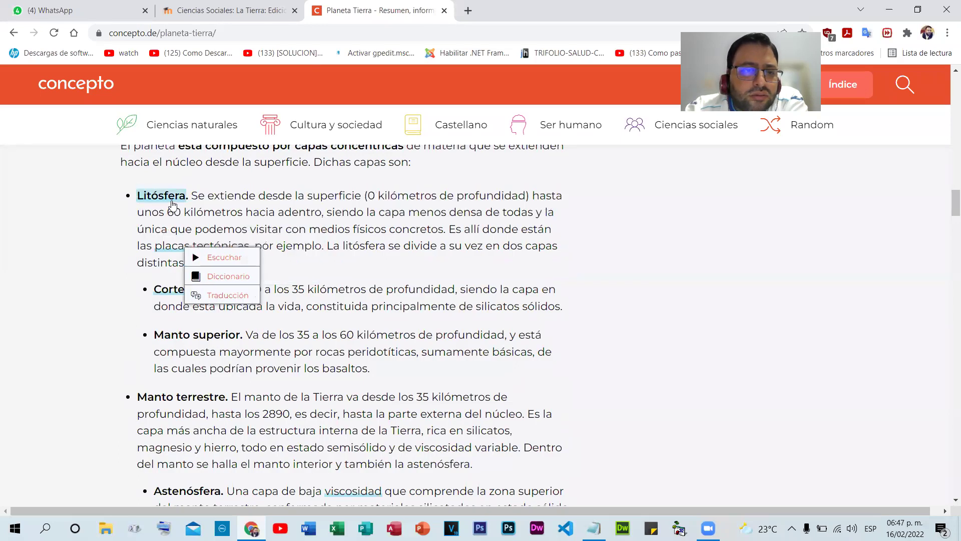
left_click(711, 263)
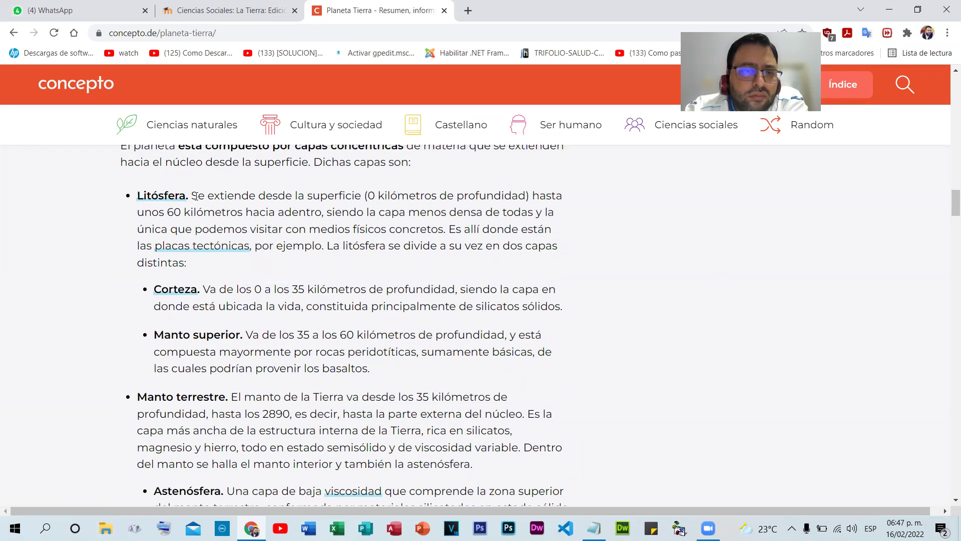
left_click_drag(196, 196, 446, 229)
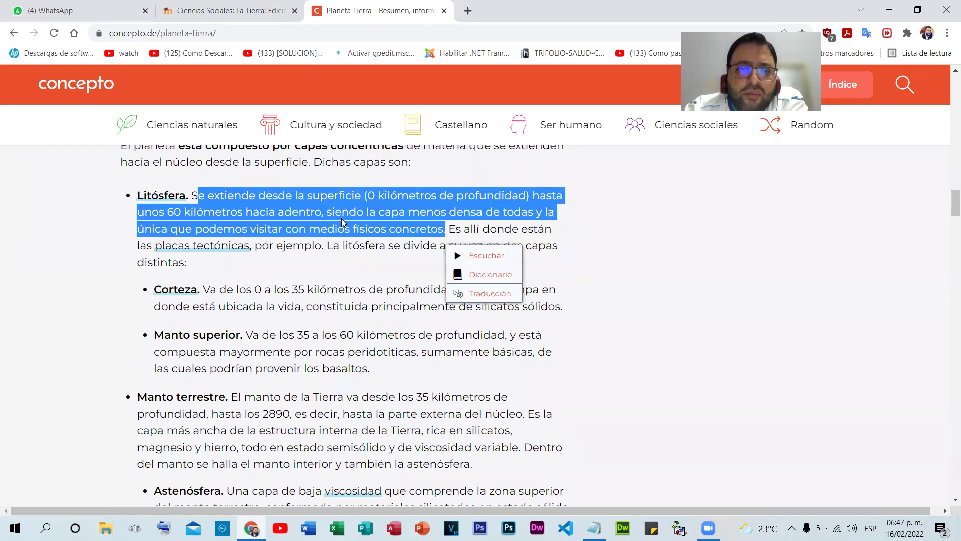
right_click(326, 214)
left_click(360, 222)
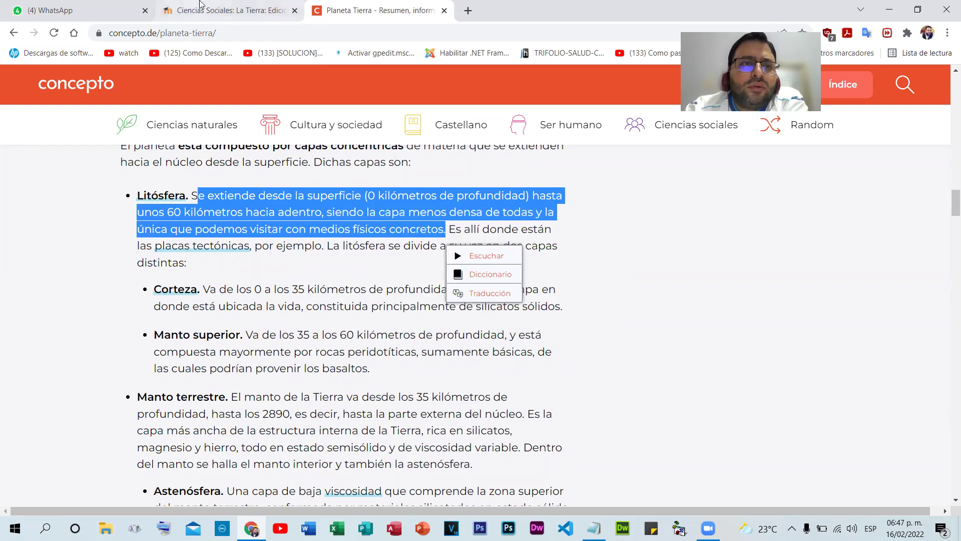
- Paste the copied description into PL4's Pareja 1 Respuesta and complete its first word as "Se"
left_click(228, 10)
right_click(477, 145)
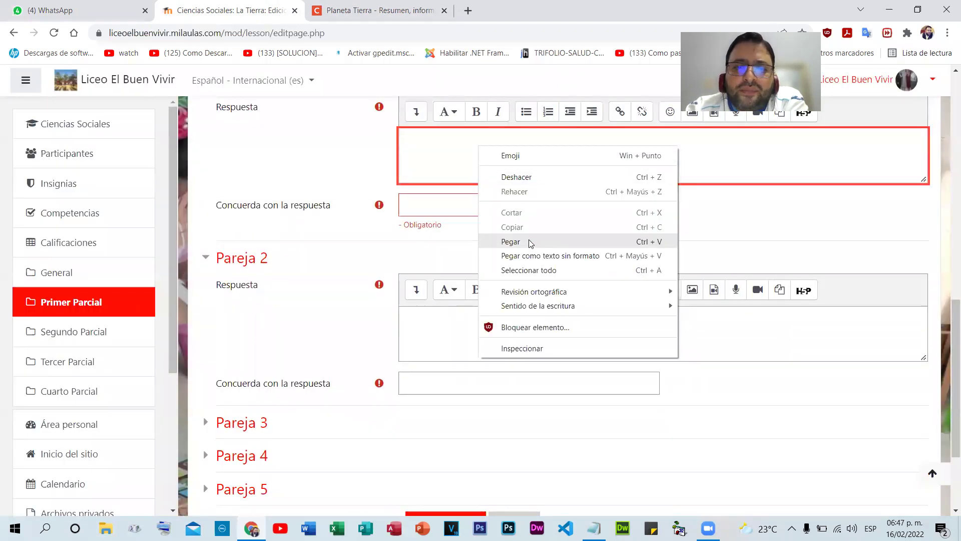
left_click(511, 242)
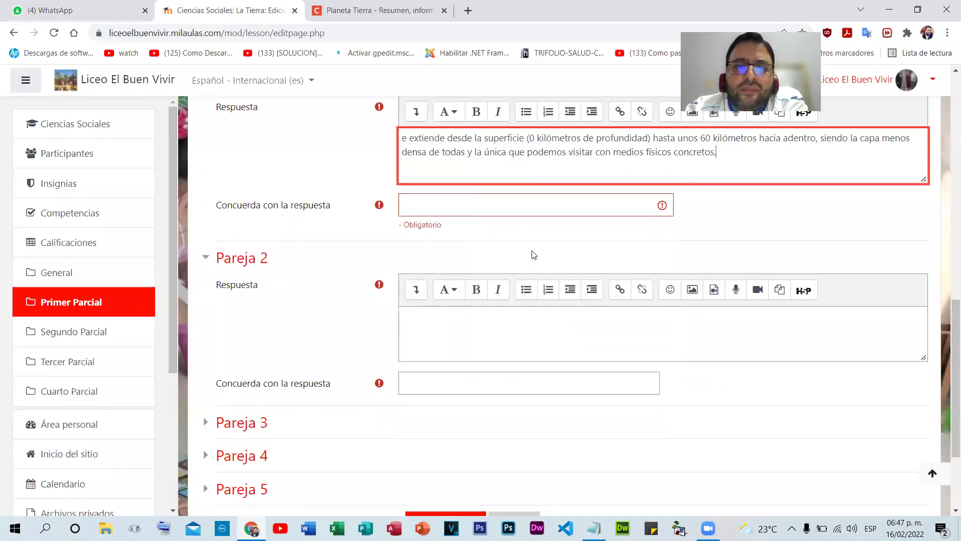
left_click(403, 139, "shift")
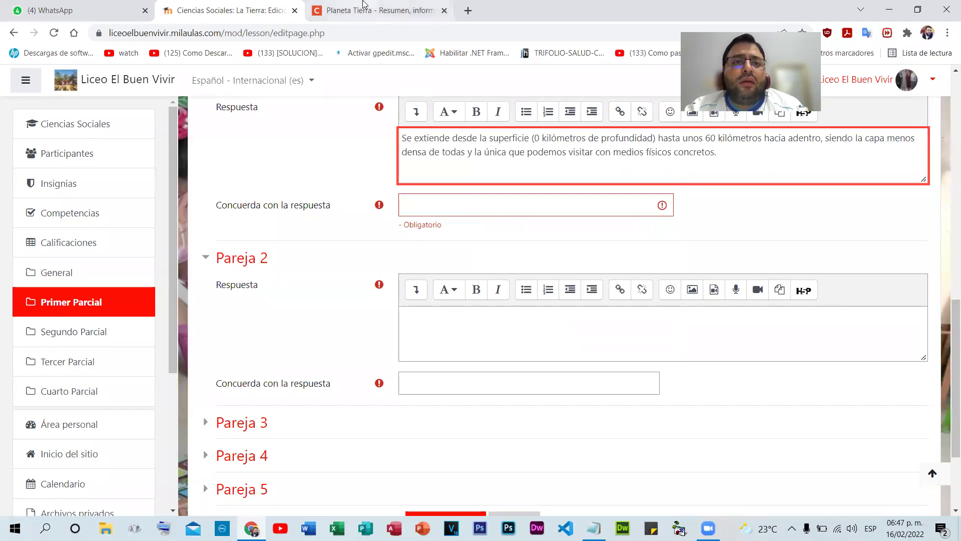
- Copy the term "Litósfera" from the article into Pareja 1's Concuerda con la respuesta
left_click(381, 10)
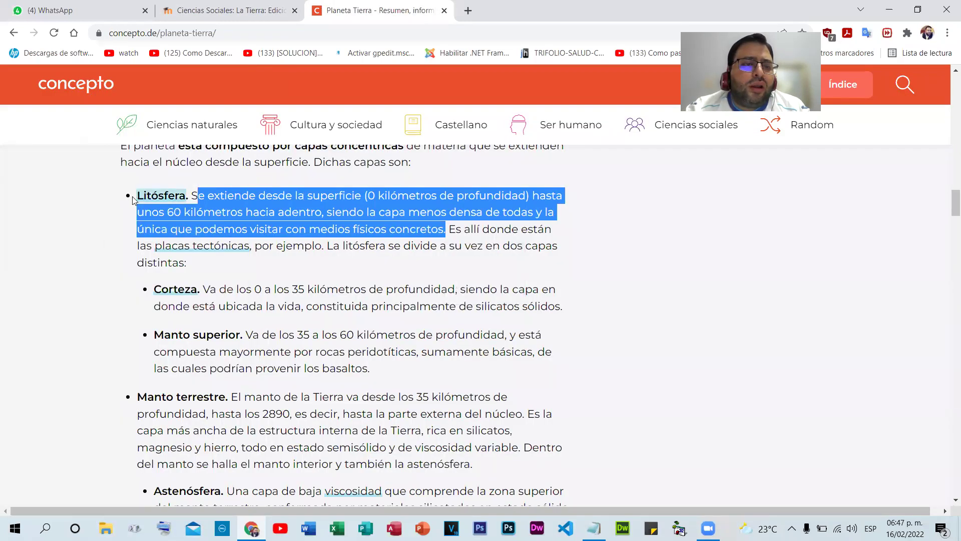
left_click_drag(135, 197, 185, 195)
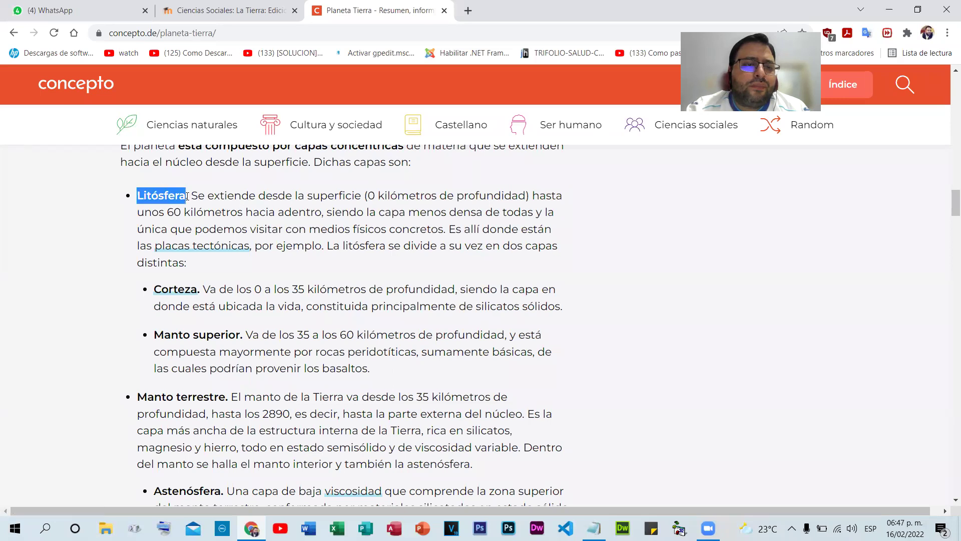
left_click(200, 5)
left_click(421, 200)
right_click(422, 199)
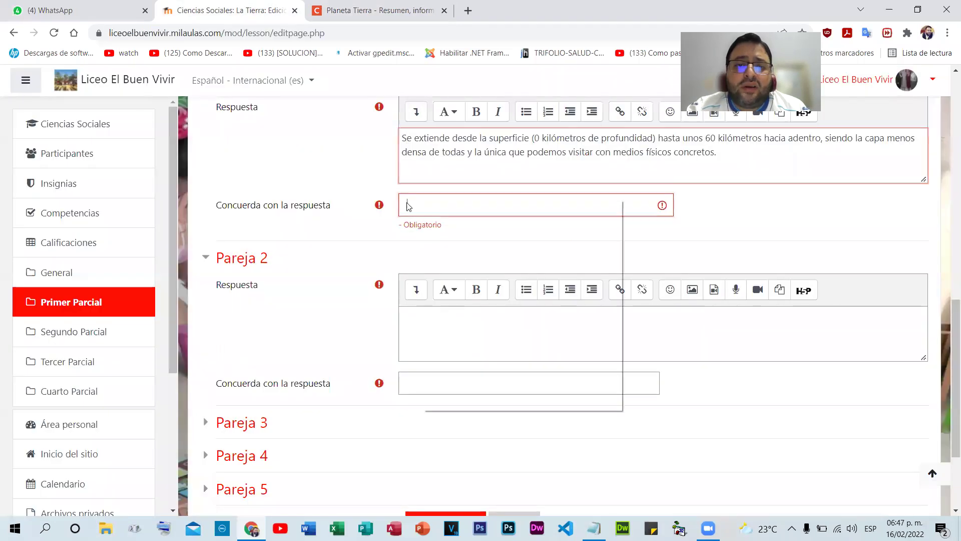
left_click(481, 308)
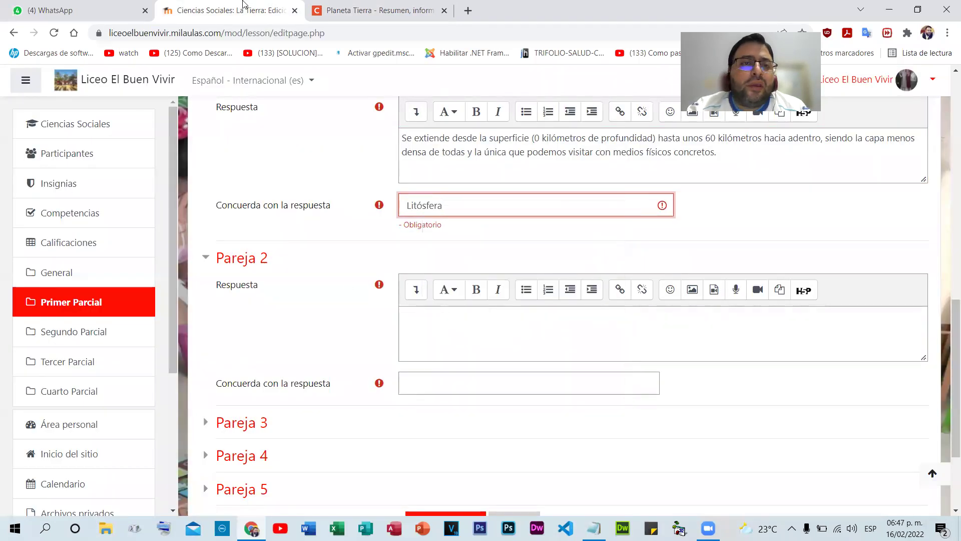
- Copy the article's Manto terrestre text from "va desde los 35 kilómetros" to "parte externa del núcleo." into Pareja 2's Respuesta, capitalizing its first word
left_click(370, 9)
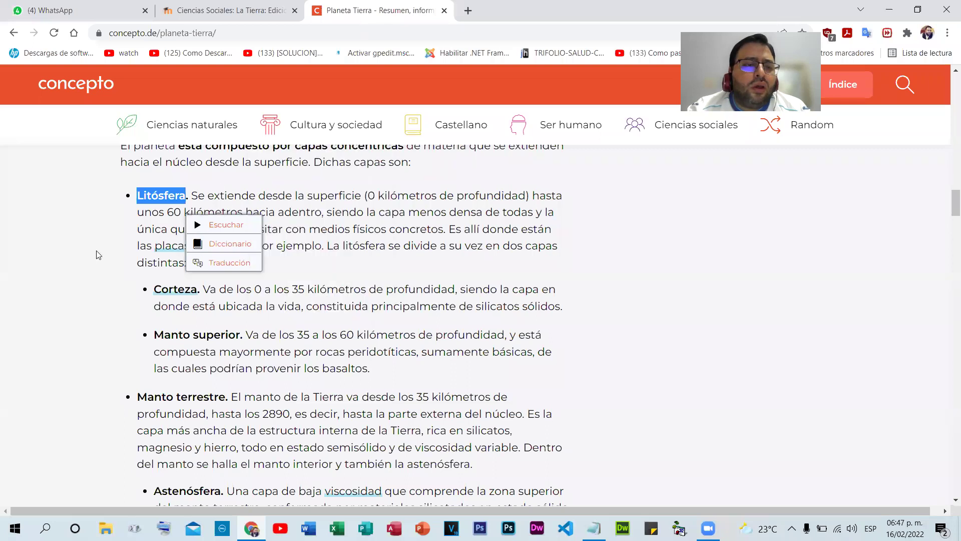
scroll(95, 254, "down", 2)
scroll(191, 274, "up", 2)
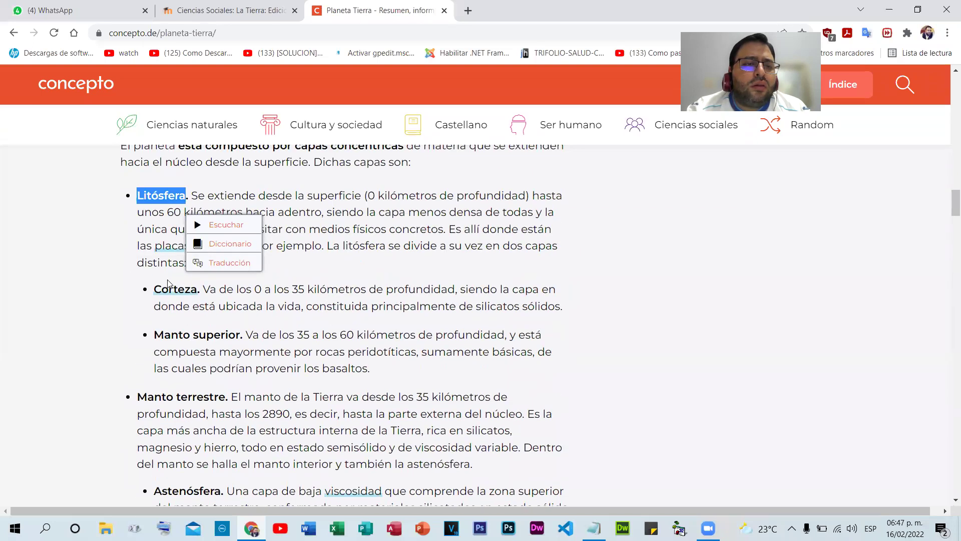
scroll(167, 283, "down", 2)
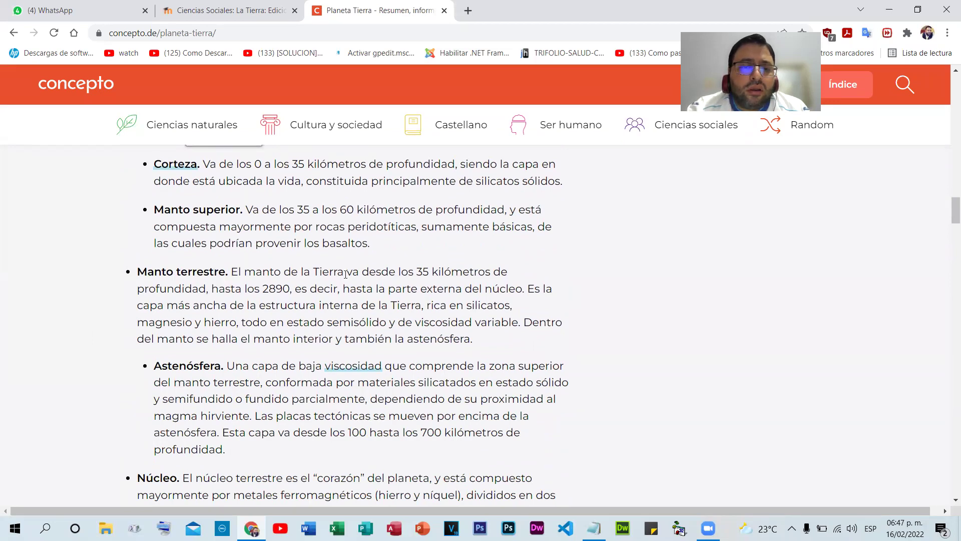
mouse_move(345, 274)
left_mouse_down()
mouse_move(333, 289)
mouse_move(525, 289)
mouse_move(138, 273)
mouse_move(355, 274)
mouse_move(347, 274)
left_mouse_up()
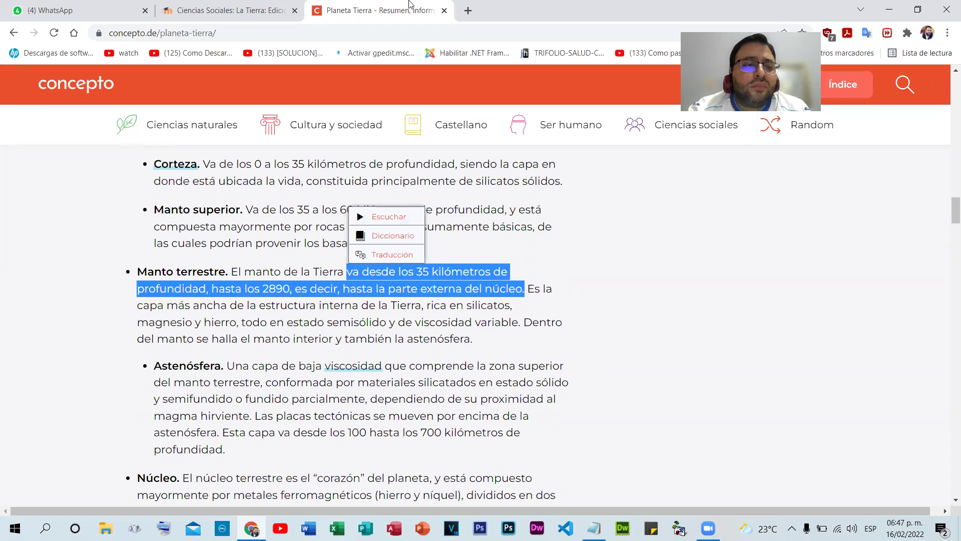
left_click(247, 9)
left_click(463, 331)
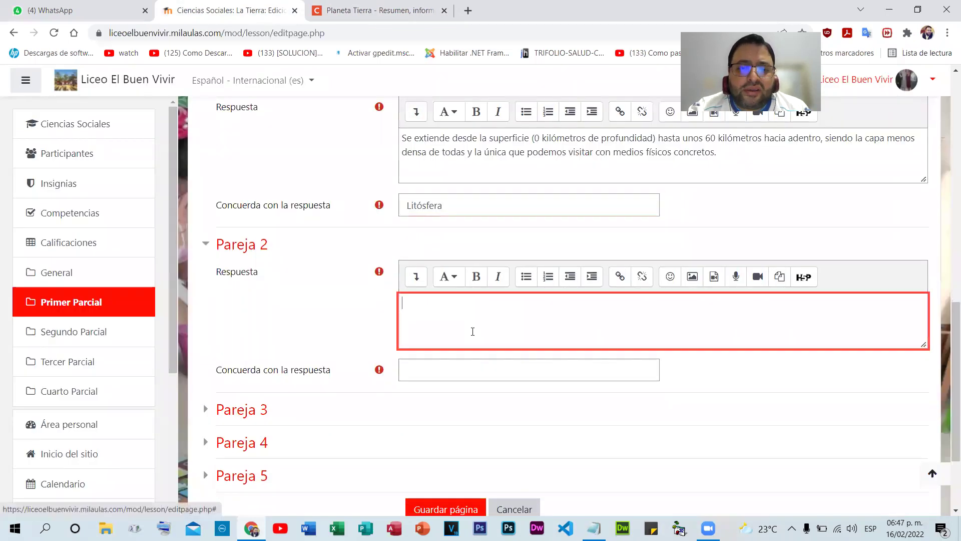
right_click(472, 332)
left_click(500, 211)
left_click_drag(403, 304, 409, 305)
type("V")
- Enter "Manto Terrestre" as Pareja 2's Concuerda con la respuesta
left_click(446, 373)
type("Manto")
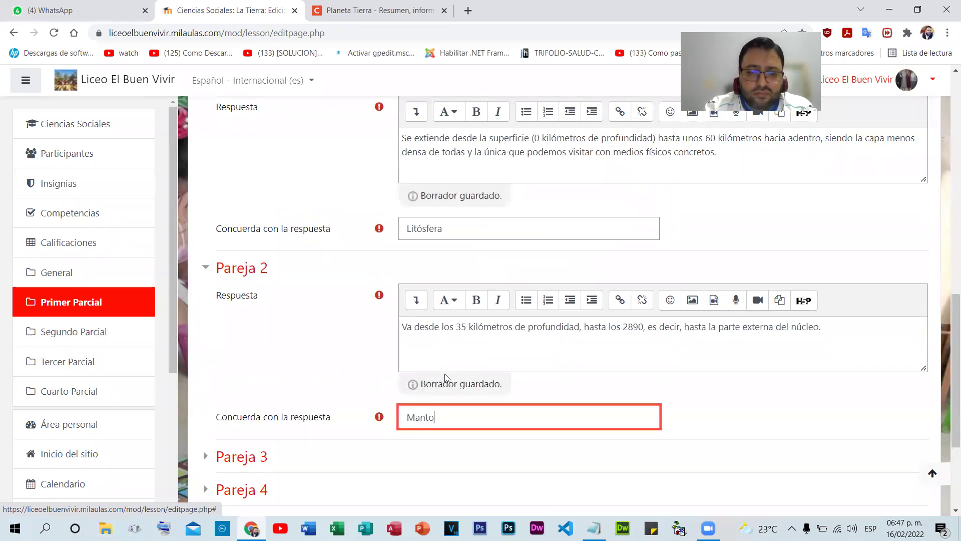
type(" Terrestre")
- Expand Pareja 3 and copy the article's Núcleo text from "es el “corazón” del planeta" to "(hierro y níquel)"
scroll(408, 251, "down", 3)
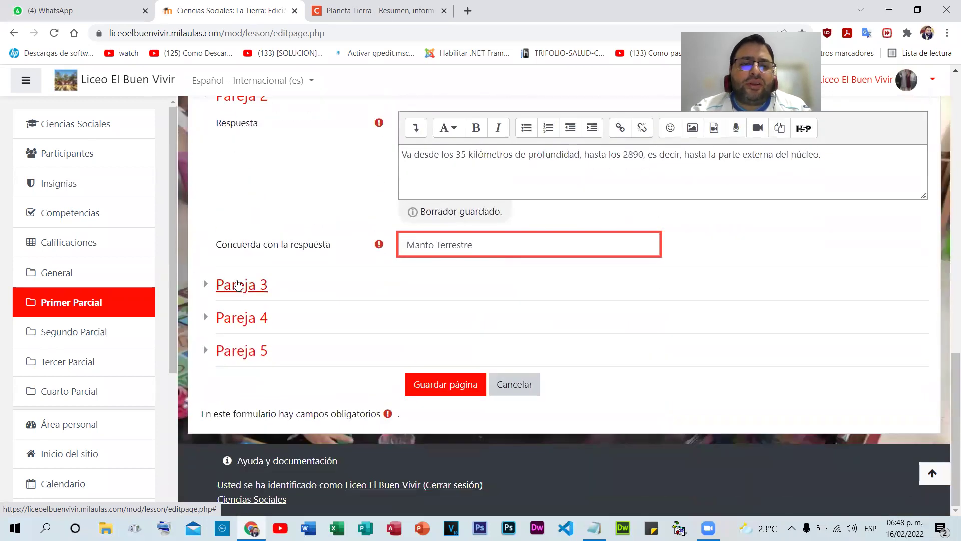
left_click(237, 284)
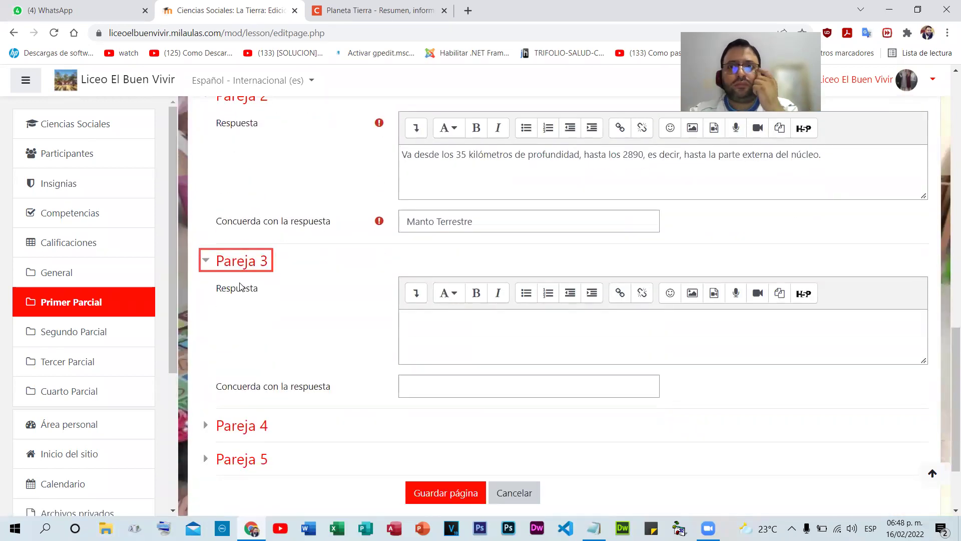
left_click(330, 10)
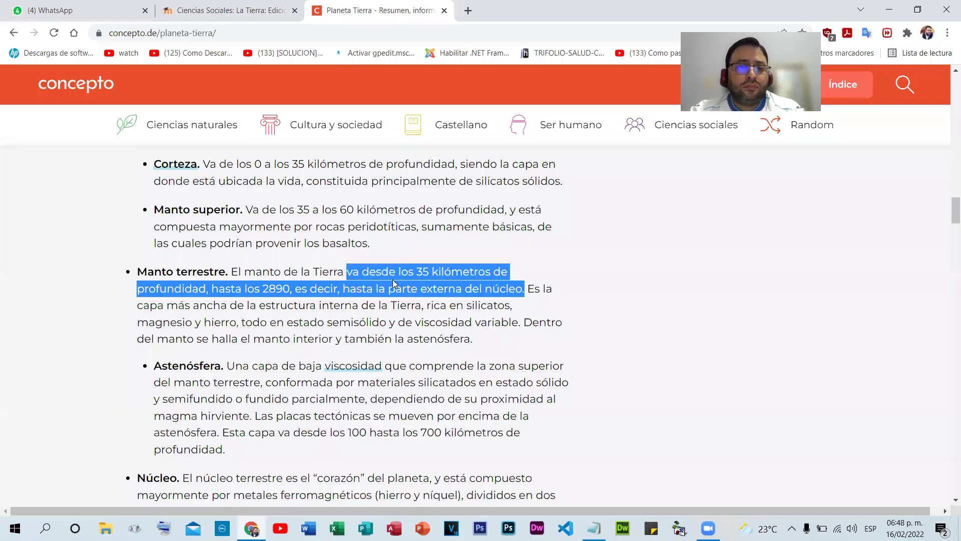
scroll(229, 291, "down", 4)
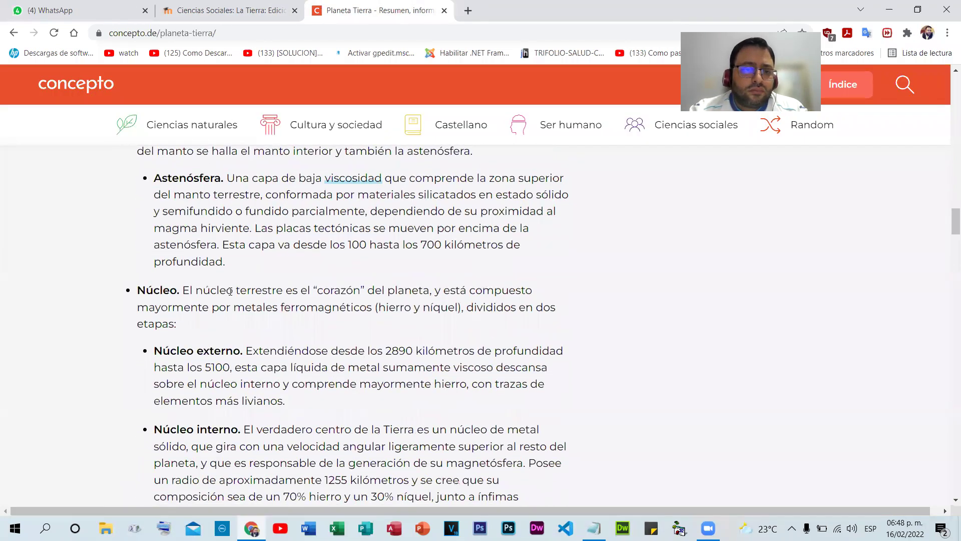
left_click_drag(286, 290, 138, 290)
left_click_drag(322, 286, 286, 290)
key("ctrl+c")
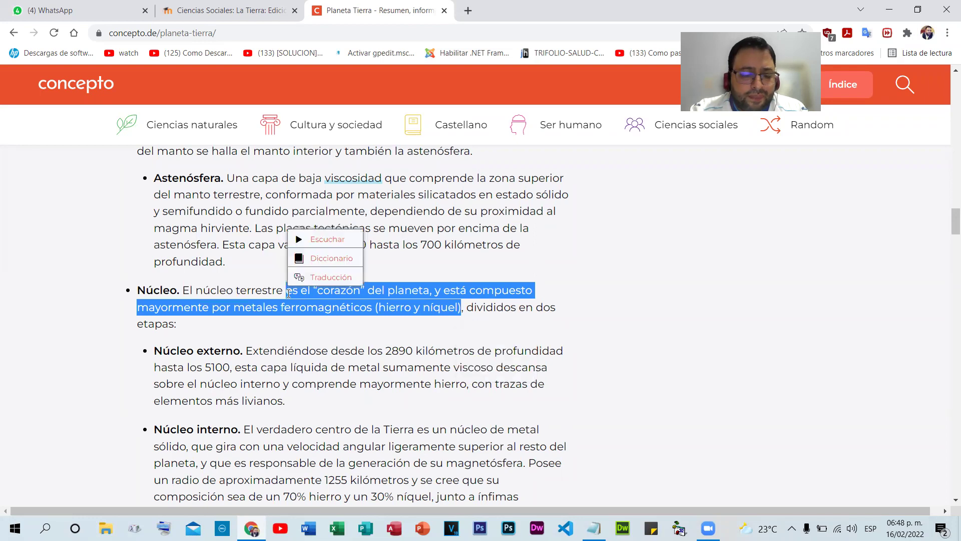
- Paste the copied Núcleo text into Pareja 3's Respuesta and capitalize its first word as "Es"
left_click(249, 4)
scroll(472, 275, "down", 2)
left_click(450, 225)
right_click(452, 227)
left_click(521, 337)
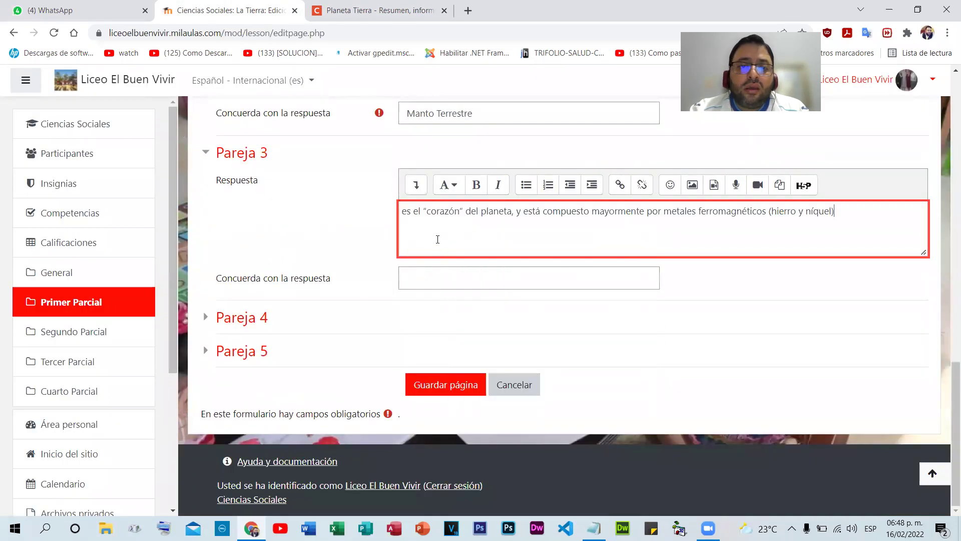
left_click_drag(405, 208, 398, 211)
type("E")
- Enter "Núcleo" as Pareja 3's Concuerda con la respuesta, correcting the missing accent
left_click(378, 6)
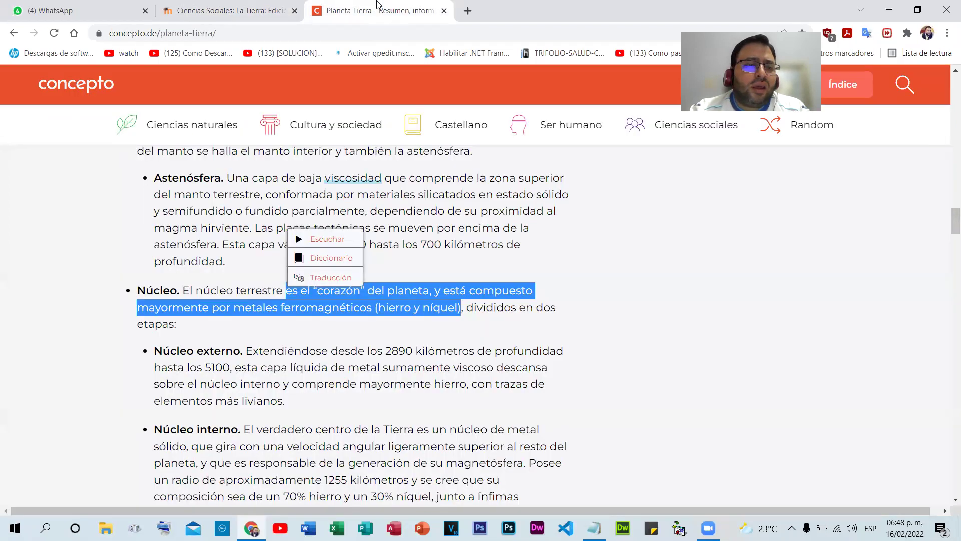
left_click(236, 10)
left_click(427, 282)
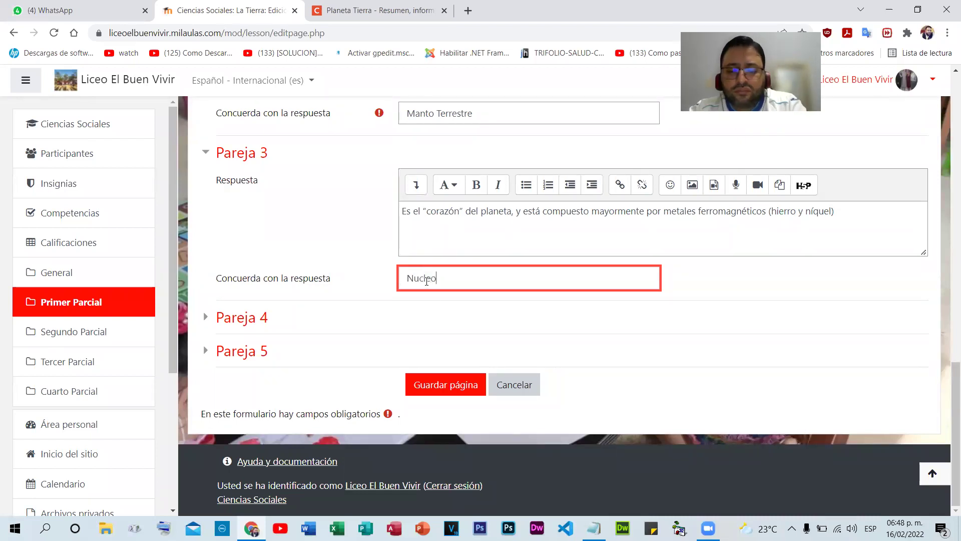
right_click(424, 278)
left_click(441, 287)
- Review the three completed pairs, and expand Pareja 4 and Pareja 5 to view their fields without filling them in
scroll(550, 305, "up", 6)
scroll(531, 312, "up", 1)
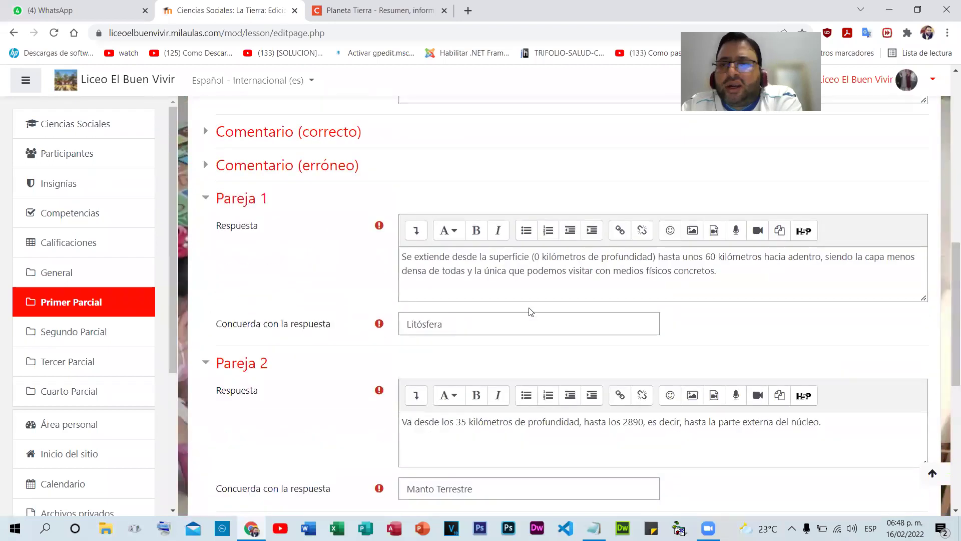
scroll(585, 273, "down", 7)
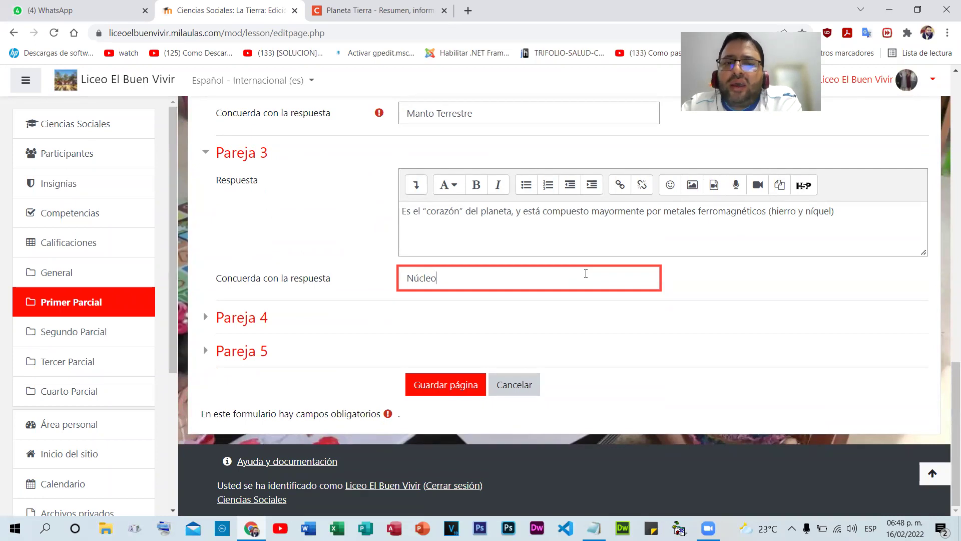
scroll(586, 273, "up", 1)
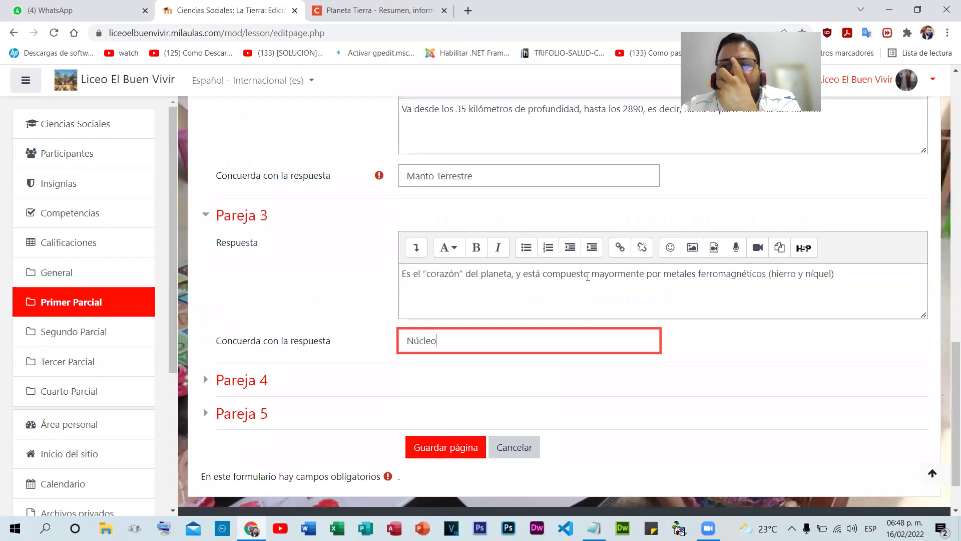
scroll(601, 251, "up", 2)
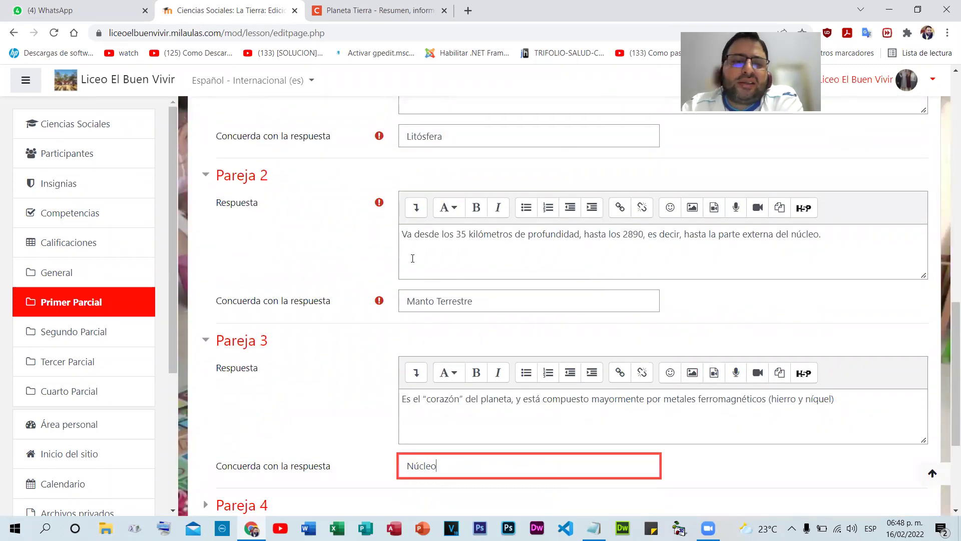
scroll(413, 258, "down", 3)
left_click(261, 322)
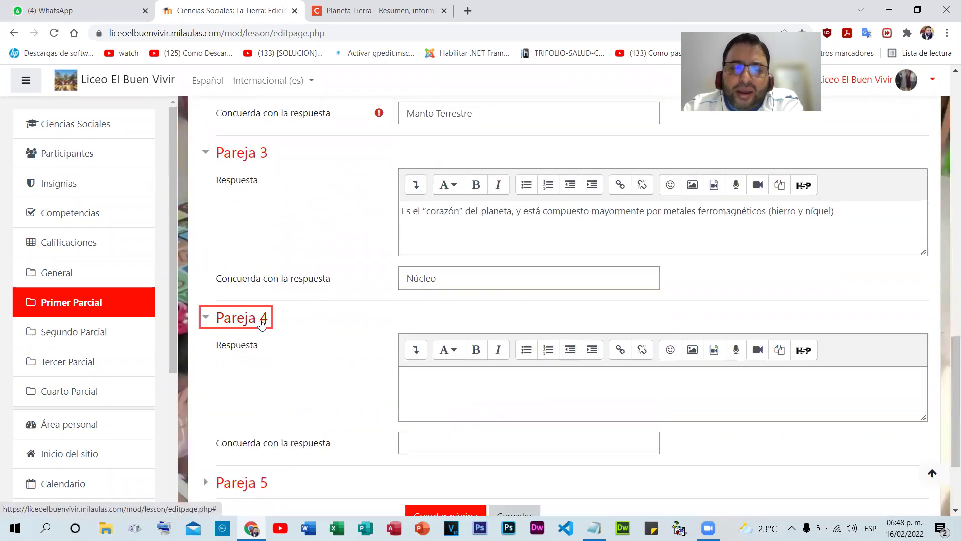
scroll(354, 311, "down", 2)
left_click(250, 348)
scroll(386, 327, "down", 2)
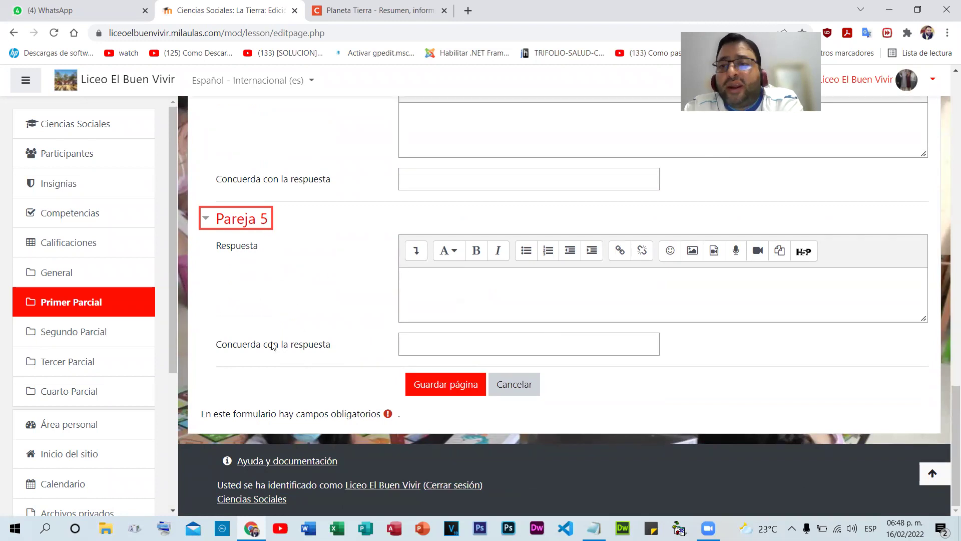
- Copy "Corteza" from the planet Earth article and paste it as plain text into Pareja 4's Concuerda con la respuesta
left_click(380, 10)
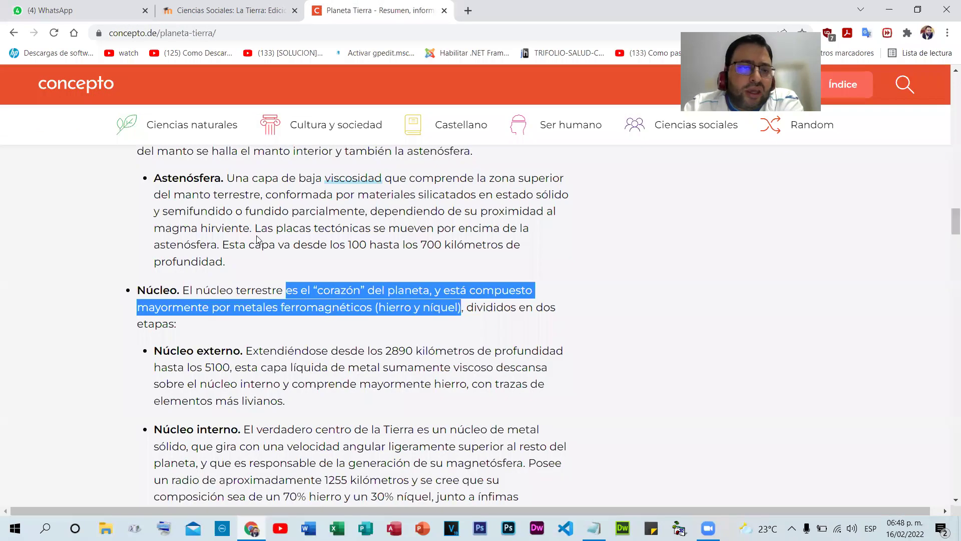
scroll(162, 368, "down", 4)
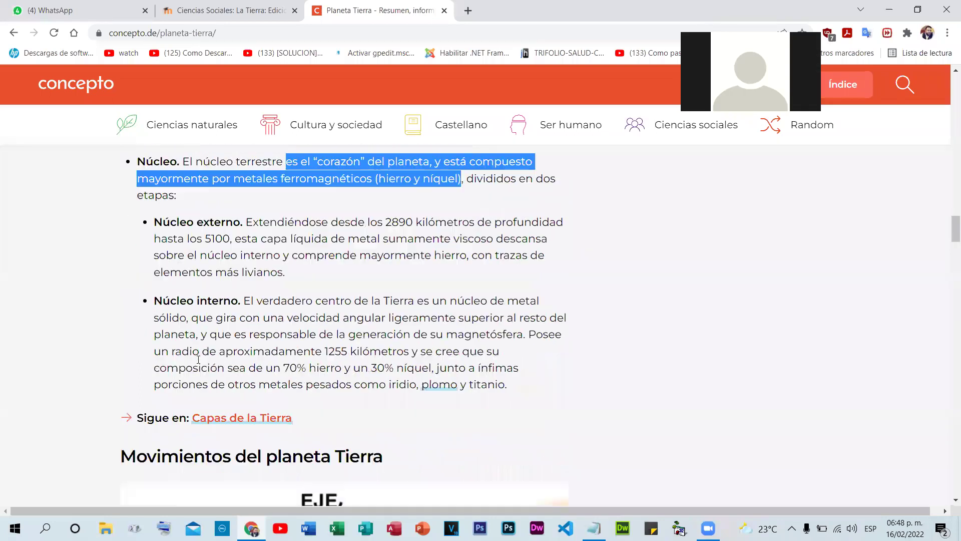
scroll(201, 355, "up", 5)
scroll(200, 355, "up", 4)
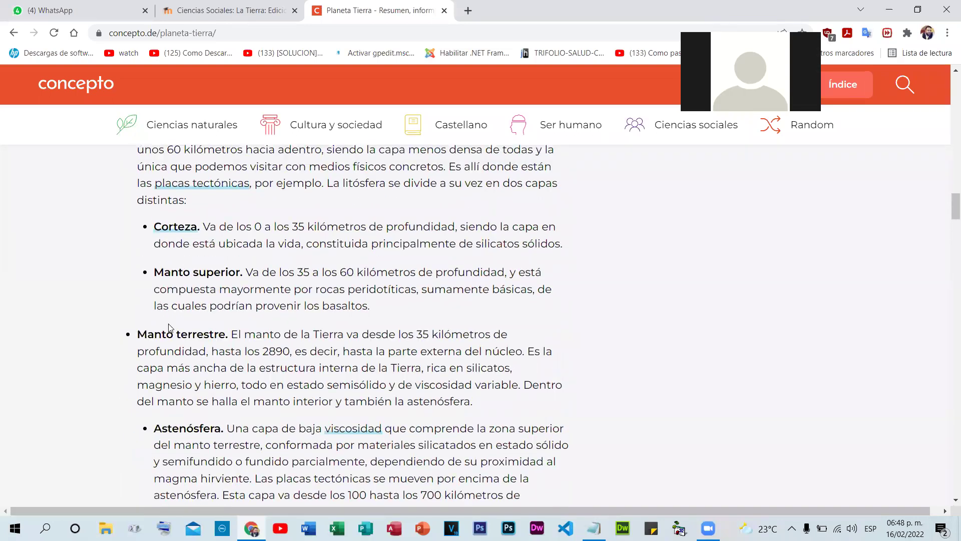
scroll(170, 328, "up", 1)
left_click_drag(152, 292, 197, 290)
key("ctrl+c")
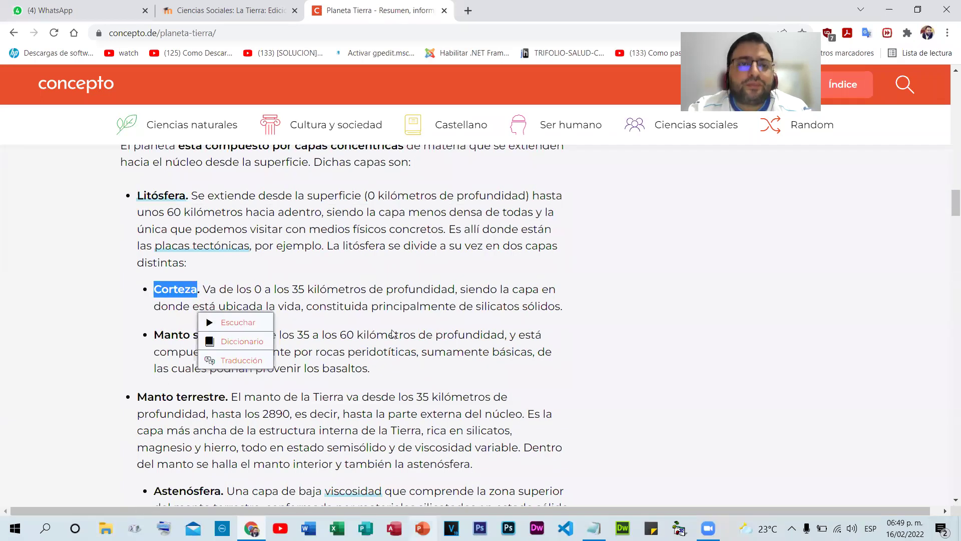
left_click(254, 7)
right_click(435, 183)
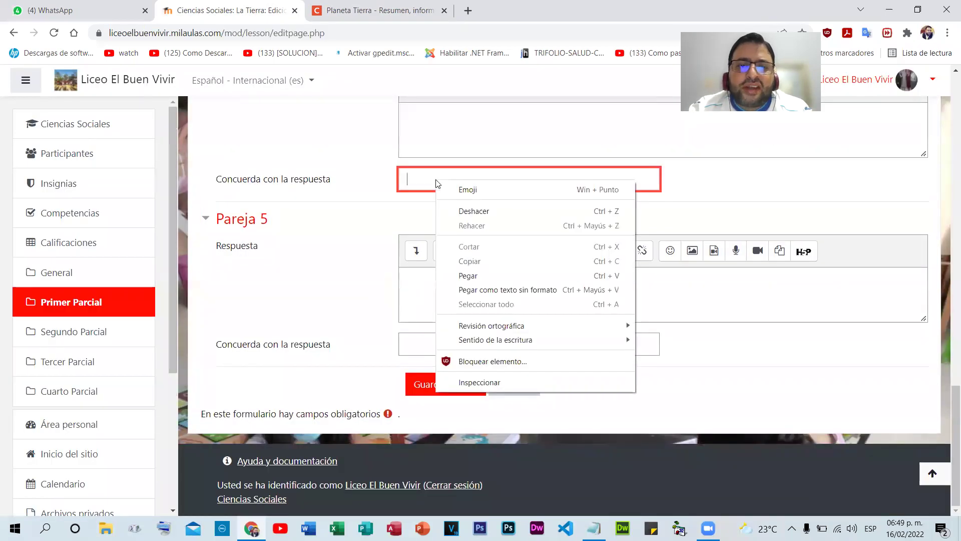
left_click(482, 290)
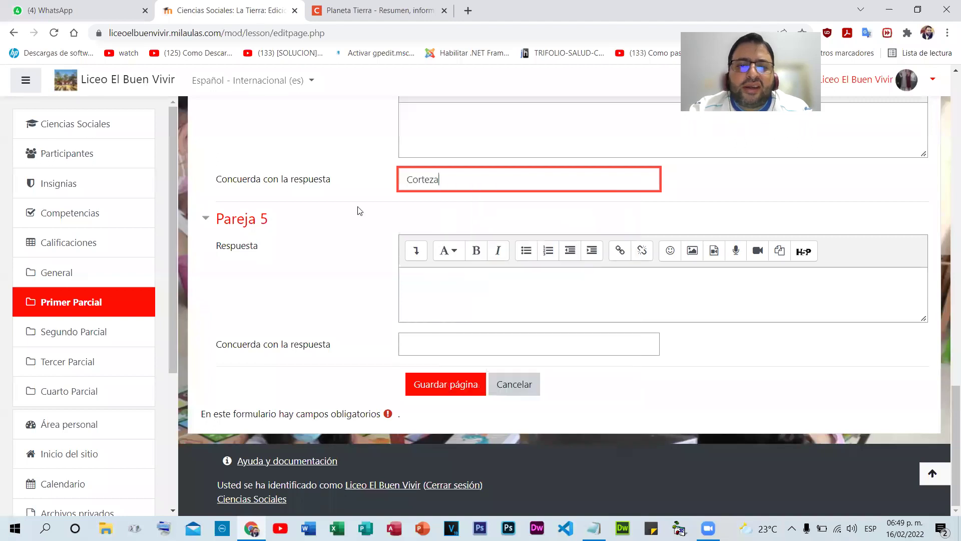
- Copy "Manto superior" from the article and paste it into Pareja 5's Concuerda con la respuesta
left_click(363, 9)
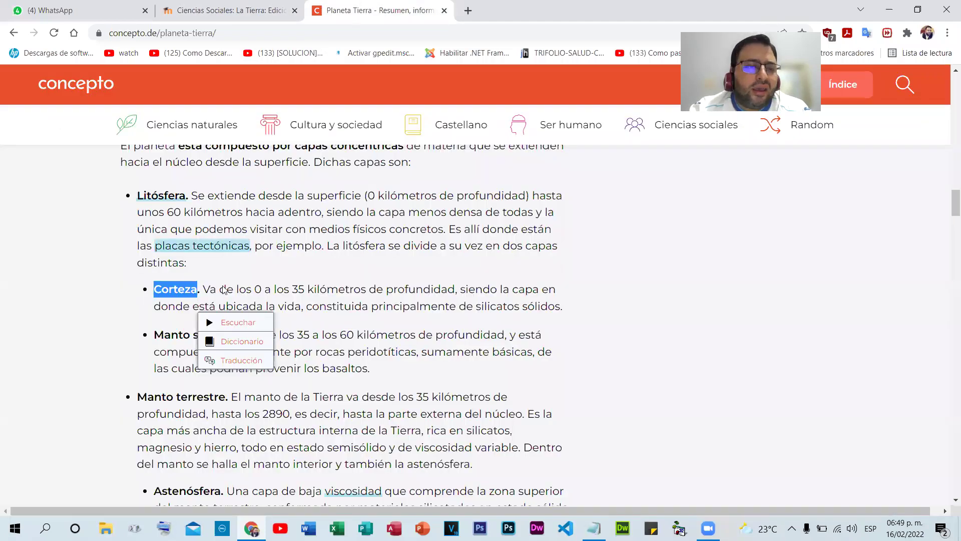
left_click(157, 335)
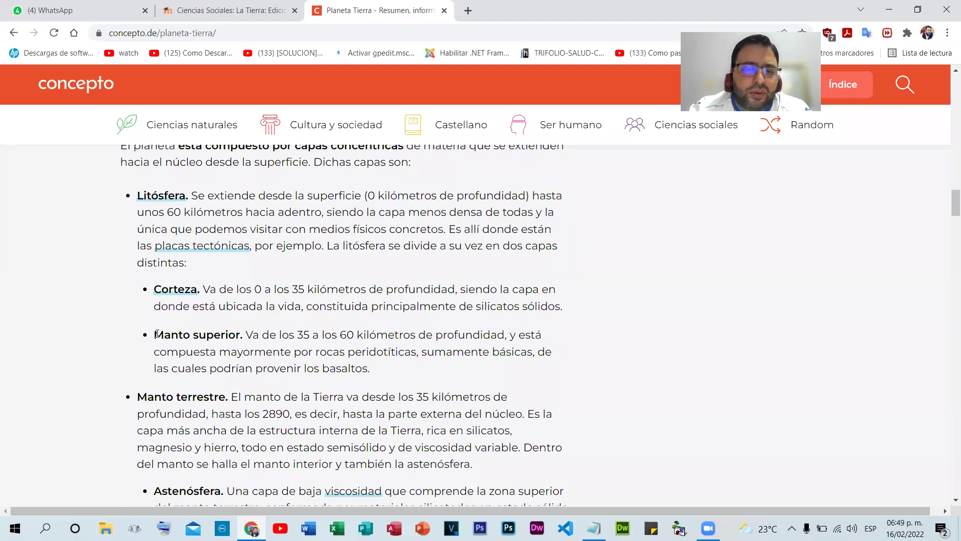
left_click_drag(157, 334, 242, 345)
key("ctrl+c")
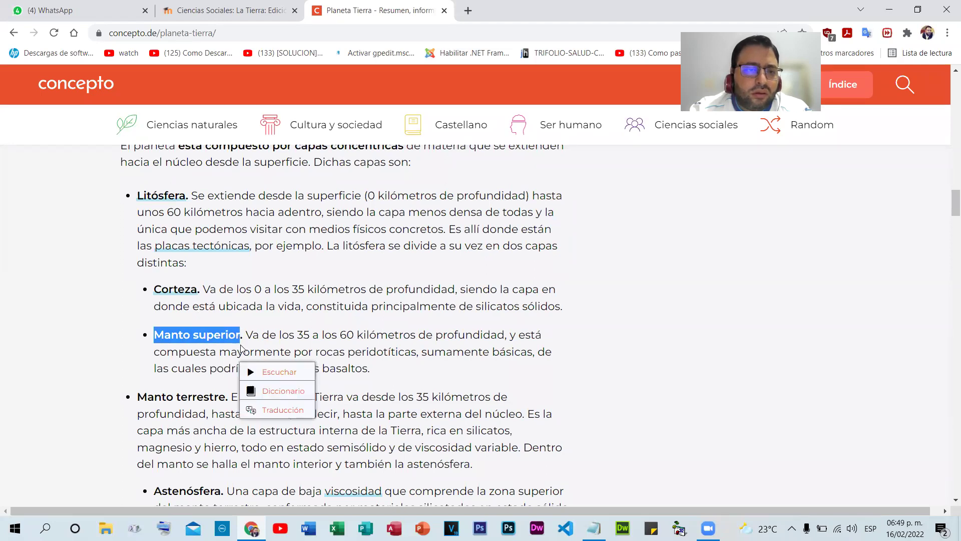
left_click(198, 6)
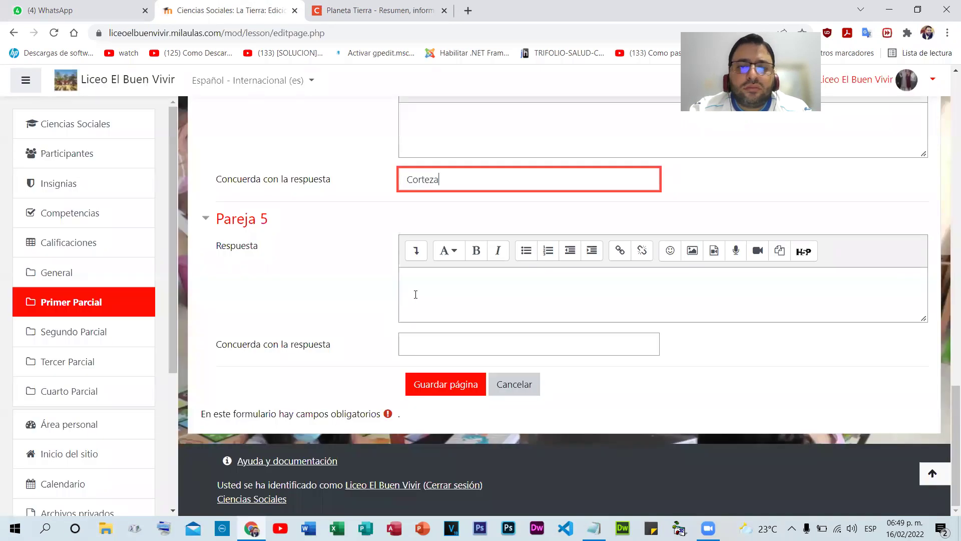
right_click(431, 342)
left_click(499, 226)
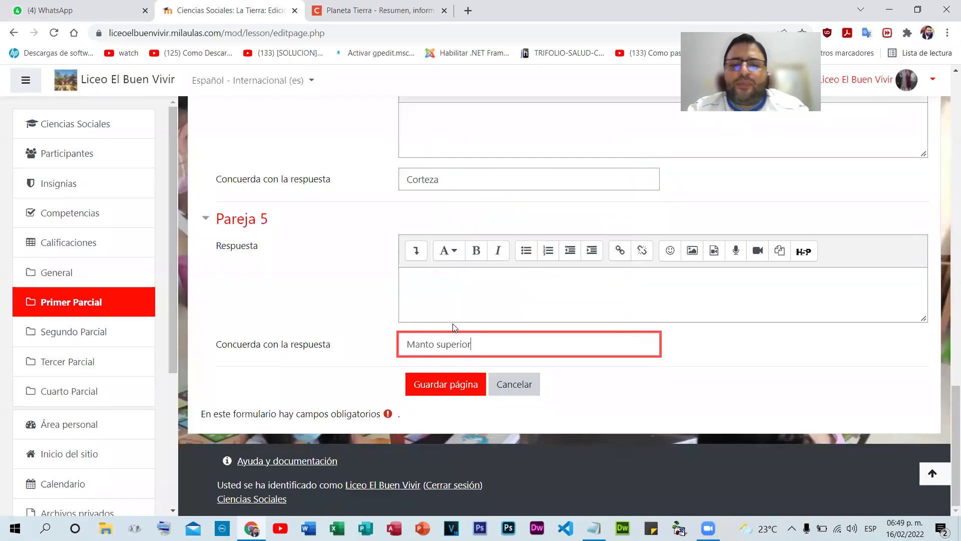
- Leave the Respuesta of Pareja 4 and Pareja 5 empty, check the earlier pairs, and save the matching question page
left_click(484, 303)
left_click(496, 193)
left_click(484, 296)
left_click(500, 143)
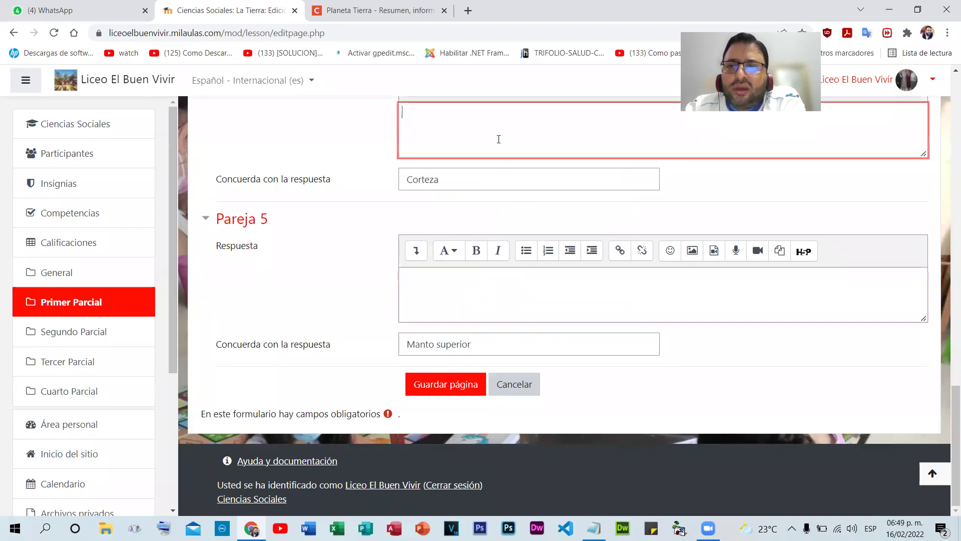
left_click(481, 297)
left_click(518, 158)
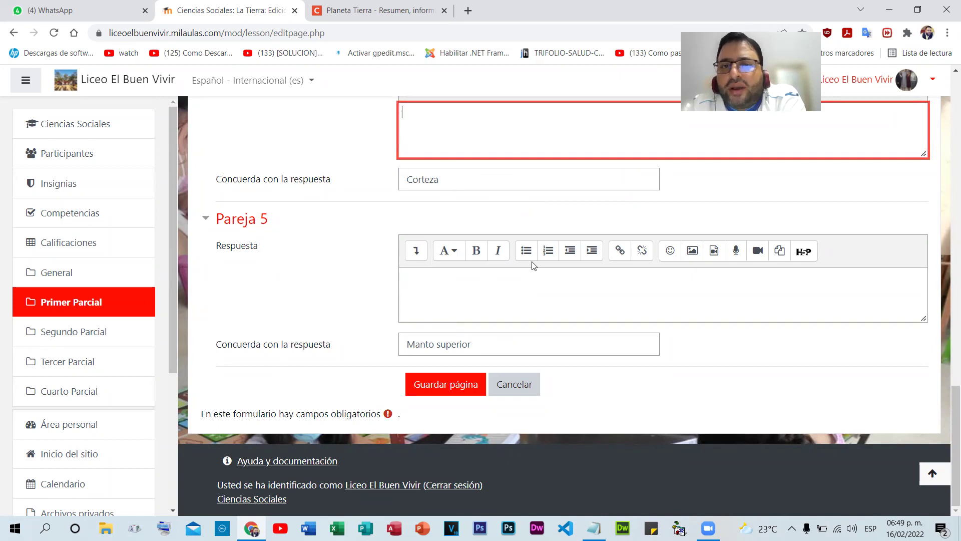
scroll(494, 264, "up", 5)
scroll(623, 326, "up", 7)
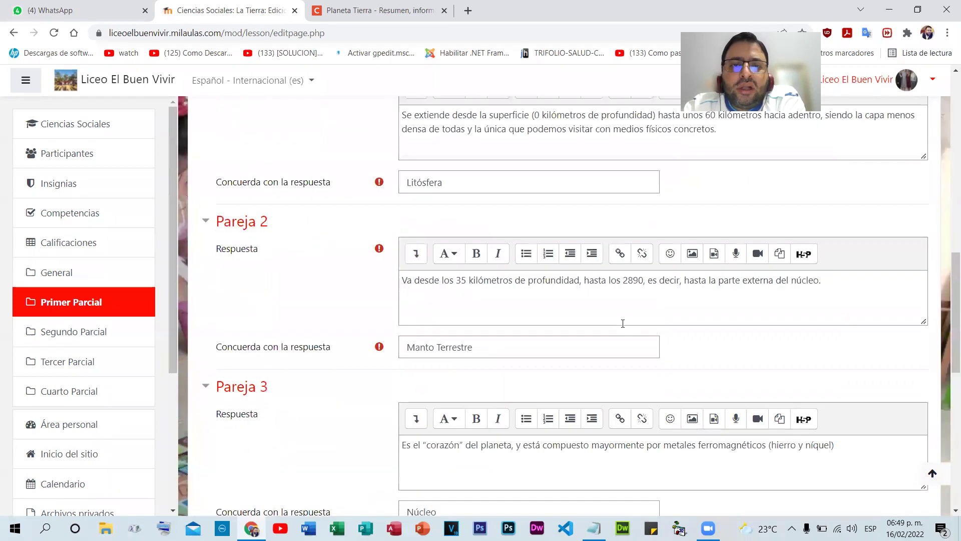
scroll(550, 320, "down", 9)
scroll(505, 315, "down", 2)
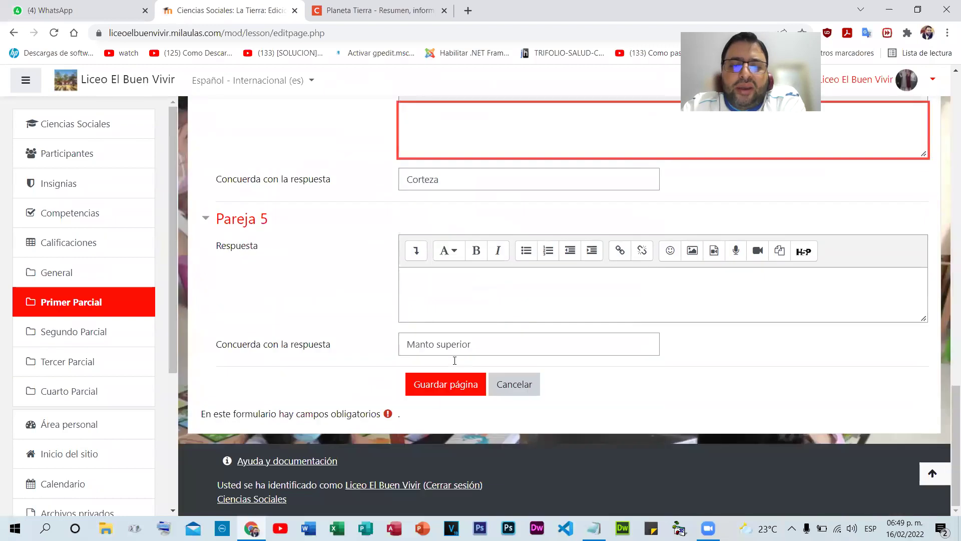
left_click(434, 392)
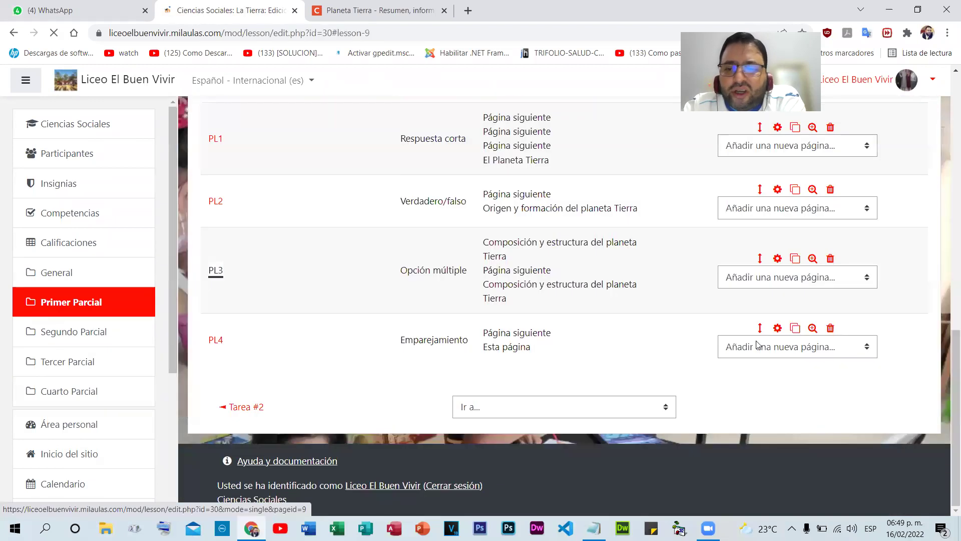
- Preview the PL4 matching question and examine the concepts offered for each of its descriptions
left_click(812, 328)
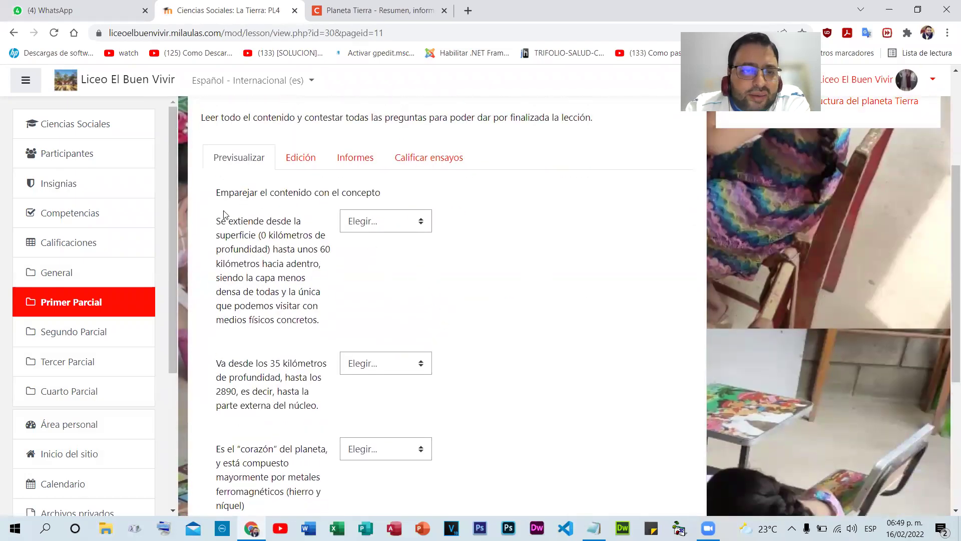
scroll(225, 215, "down", 1)
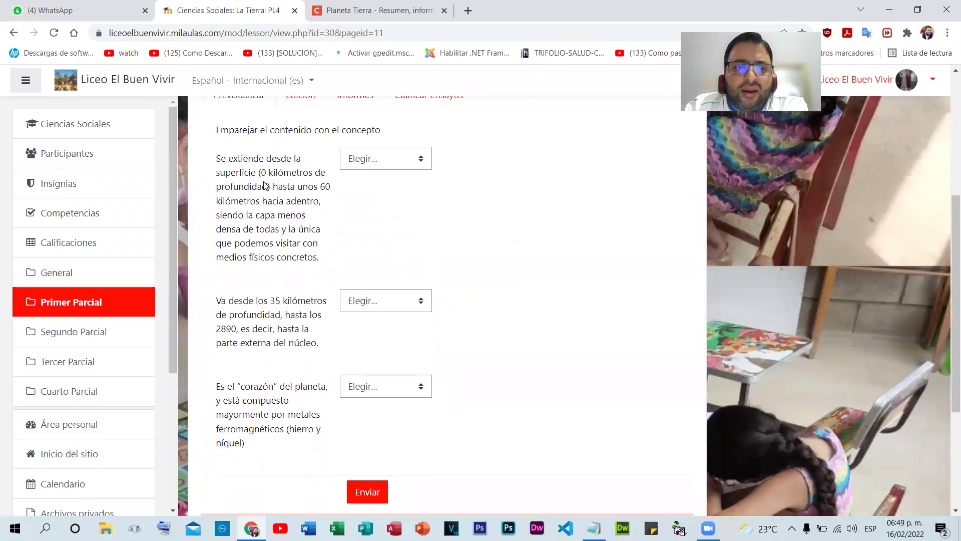
left_click(422, 162)
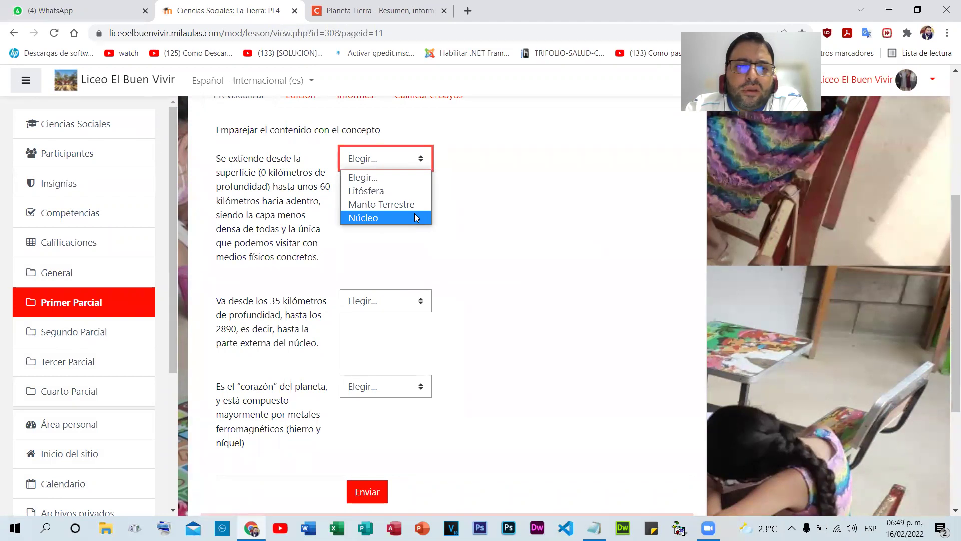
left_click(474, 205)
scroll(452, 260, "down", 2)
scroll(446, 225, "up", 3)
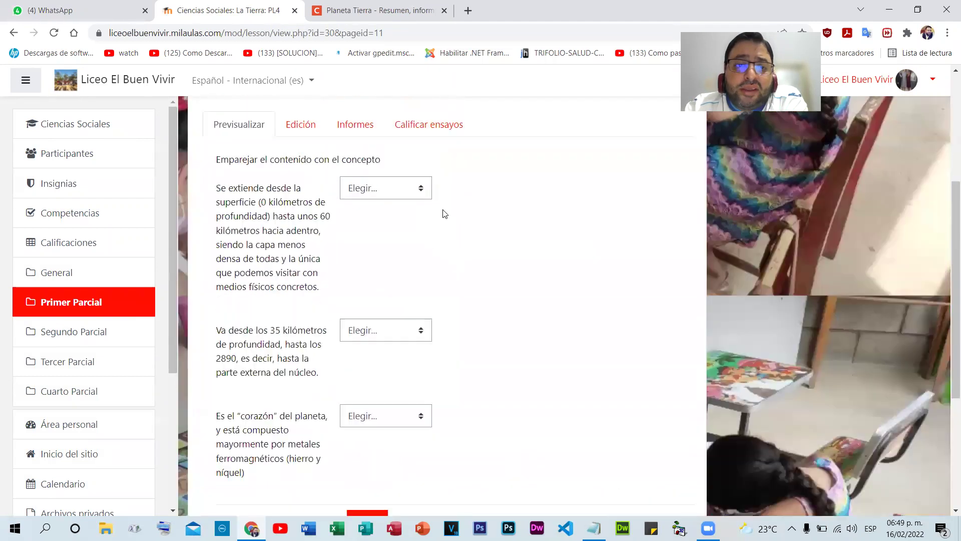
scroll(444, 213, "up", 1)
left_click(420, 362)
scroll(472, 315, "down", 3)
left_click(397, 241)
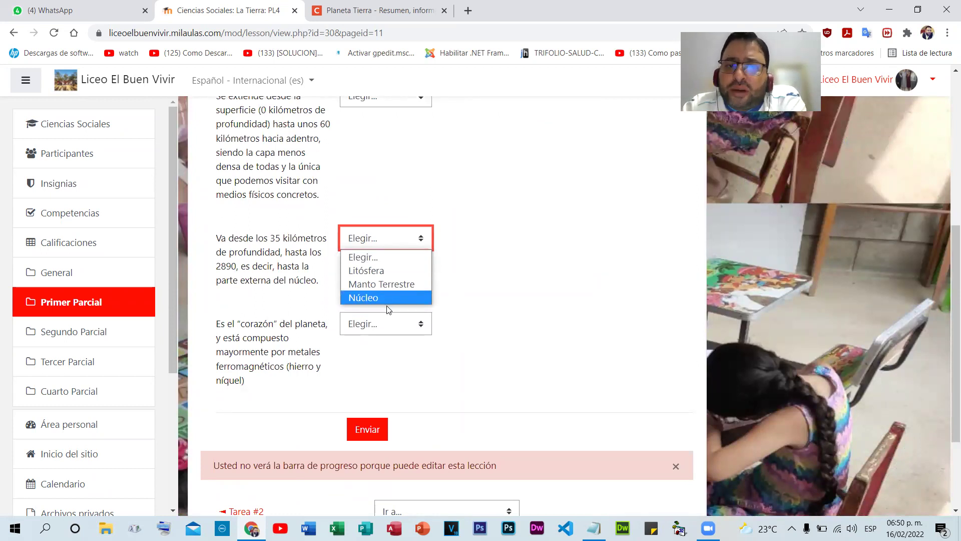
left_click(422, 326)
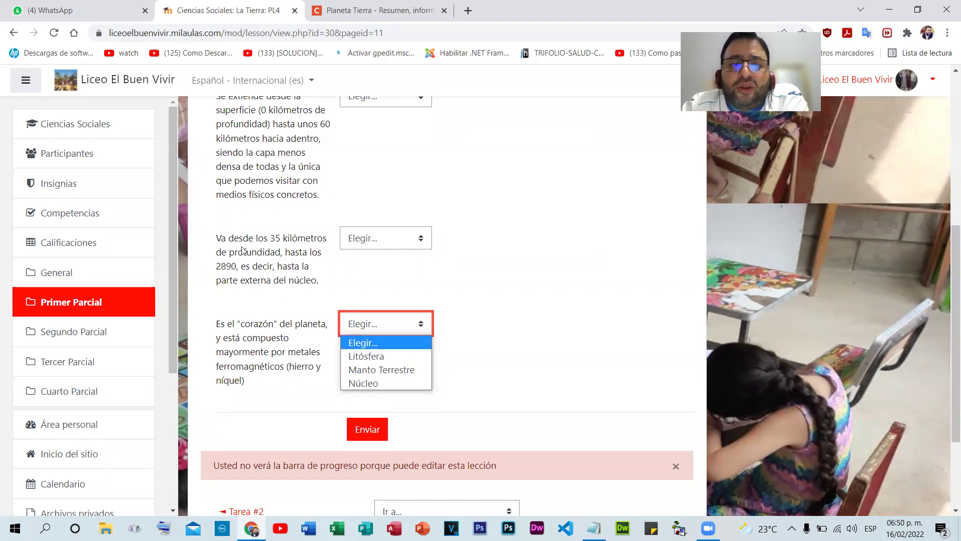
left_click(300, 251)
left_click(420, 320)
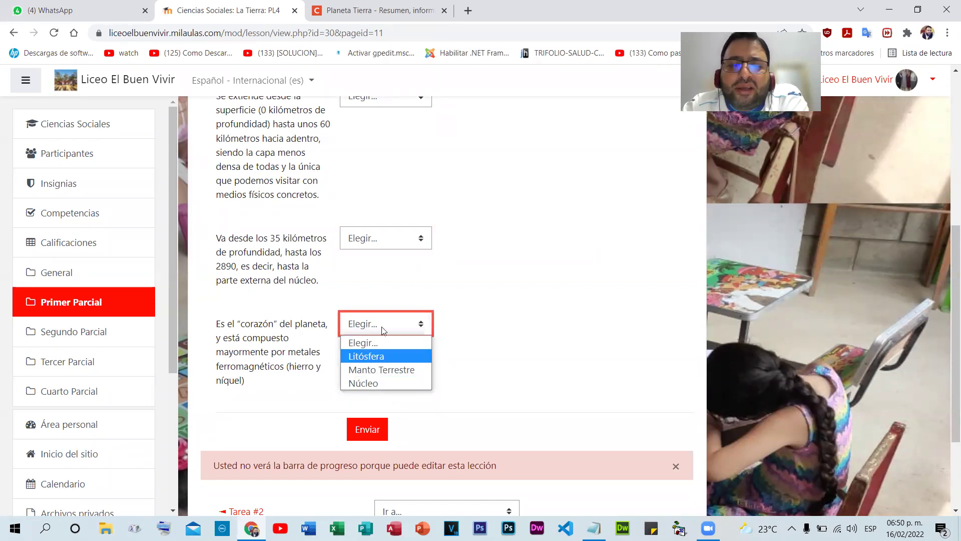
scroll(412, 204, "up", 2)
- Match the three descriptions in order with Litósfera, Manto Terrestre and Núcleo, and return to the lesson's page list without submitting
left_click(410, 221)
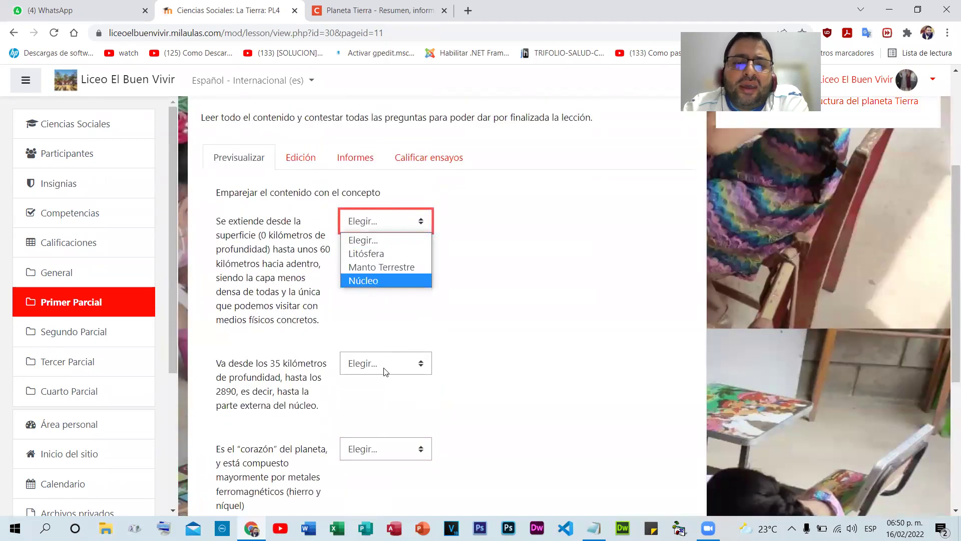
left_click(389, 254)
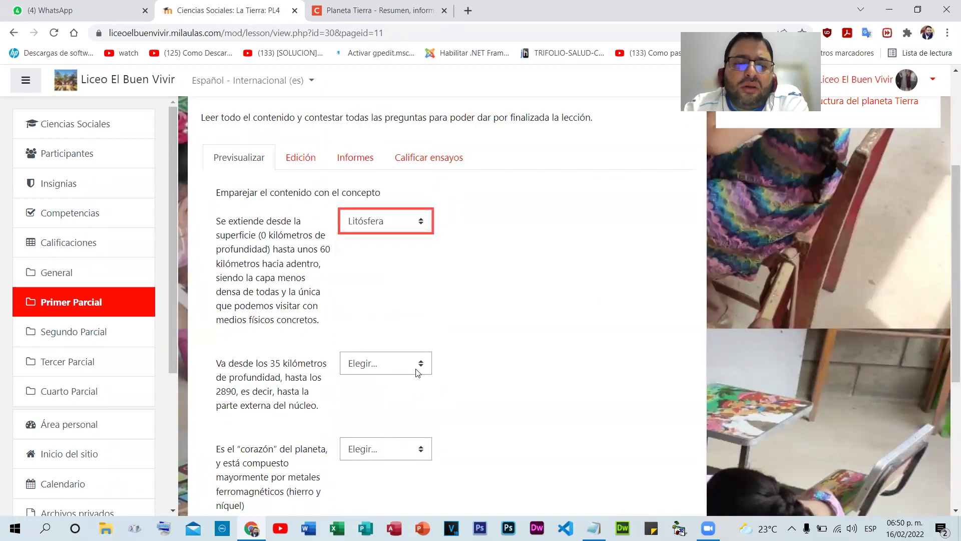
left_click(401, 365)
left_click(389, 409)
scroll(389, 409, "down", 4)
left_click(395, 261)
left_click(370, 320)
left_click(545, 302)
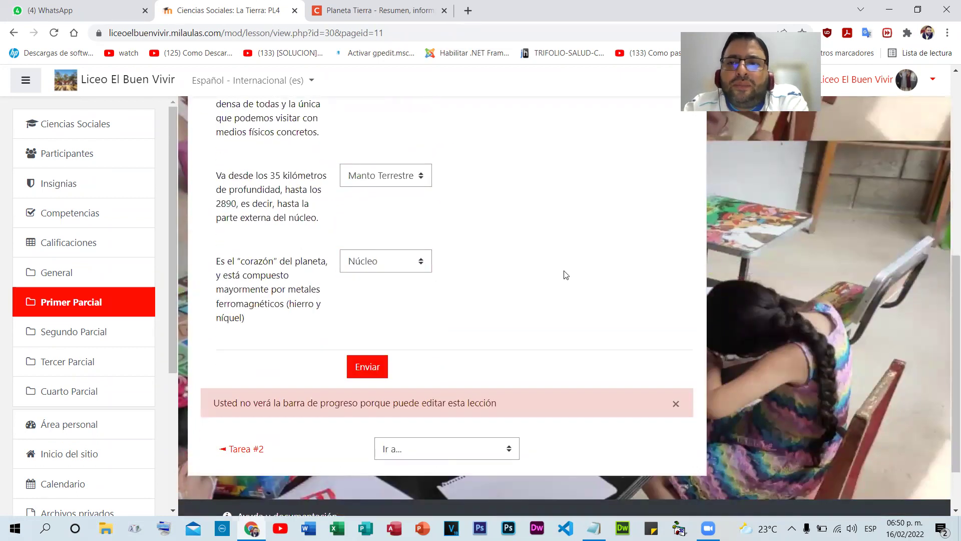
left_click(17, 33)
left_click(530, 103)
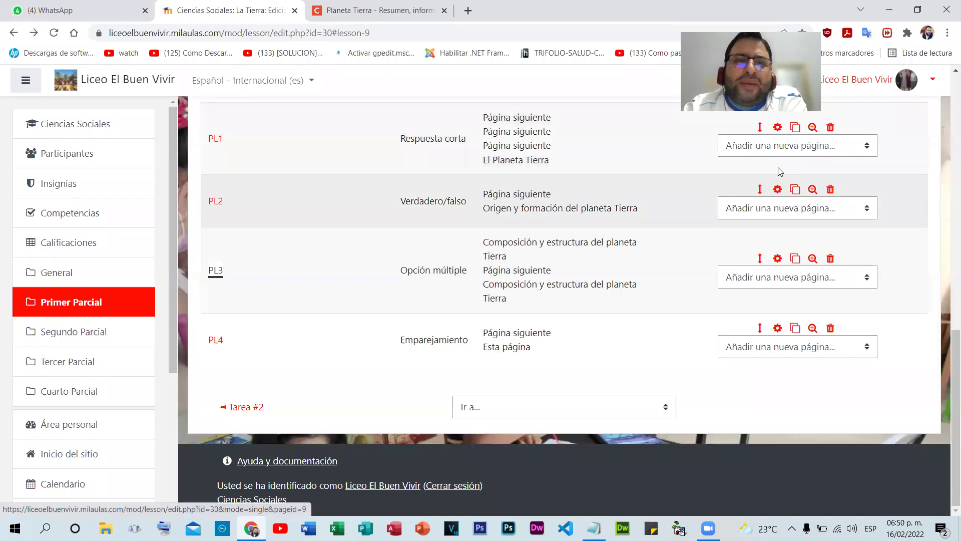
- Look through the planet Earth article for question material, from the layers and movements back to "Origen y formación del planeta Tierra"
key("ctrl+Tab")
scroll(270, 354, "down", 4)
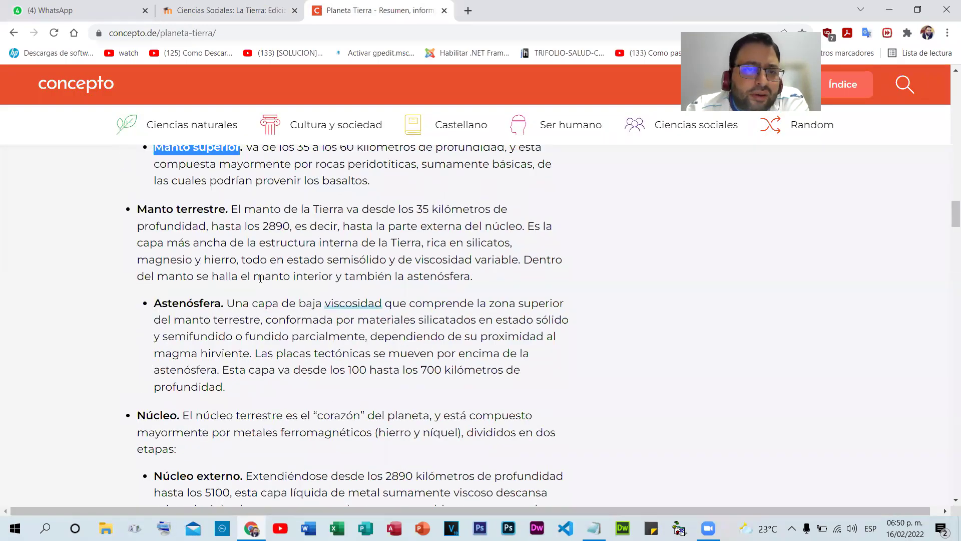
scroll(260, 278, "down", 6)
scroll(257, 318, "down", 10)
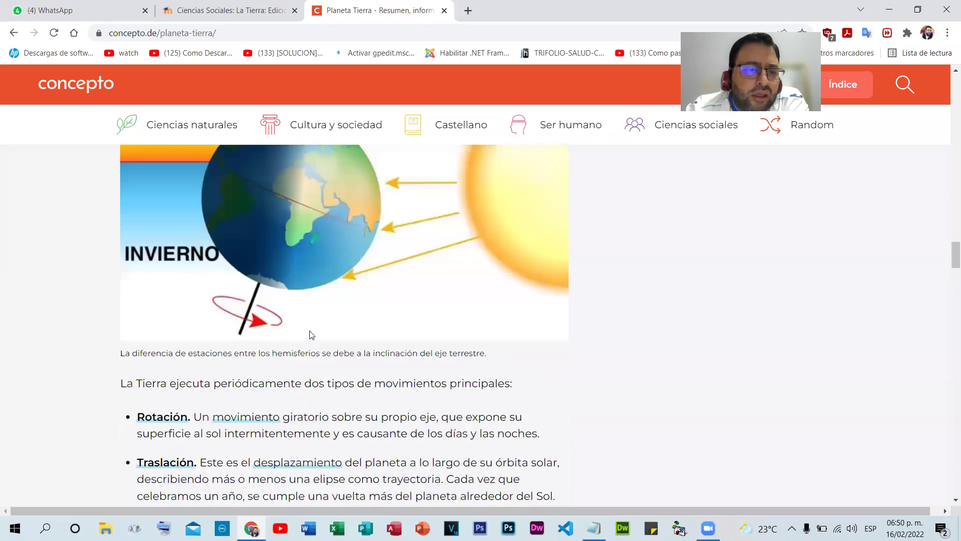
scroll(431, 296, "up", 20)
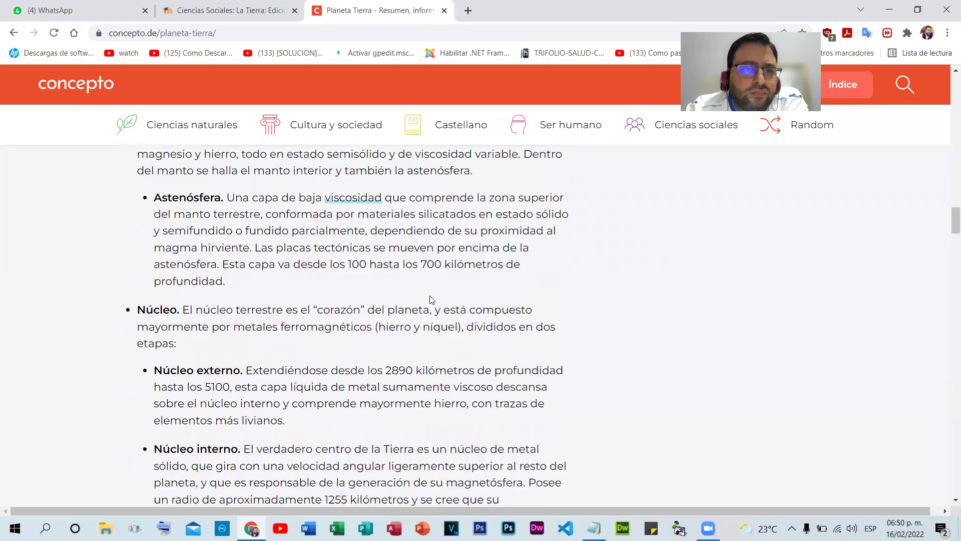
scroll(408, 300, "up", 9)
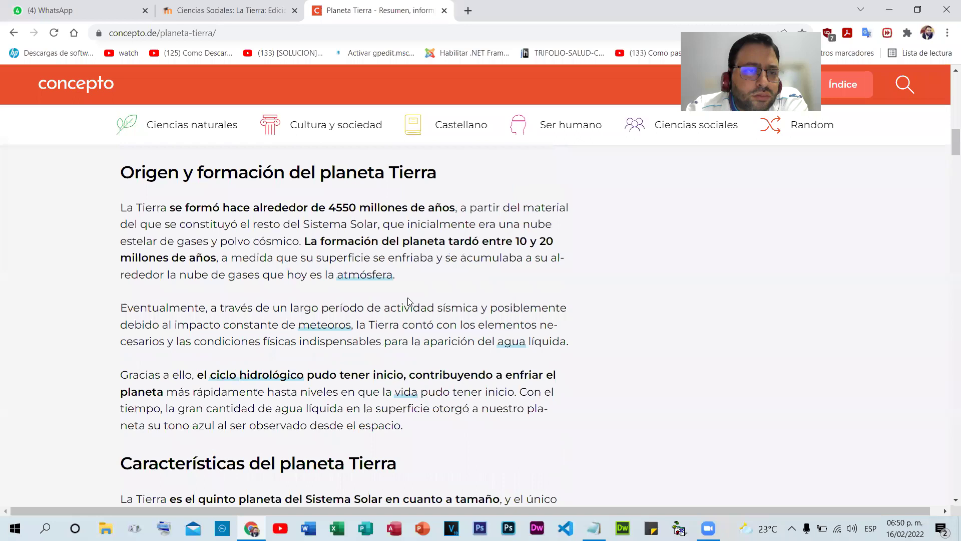
scroll(250, 330, "down", 4)
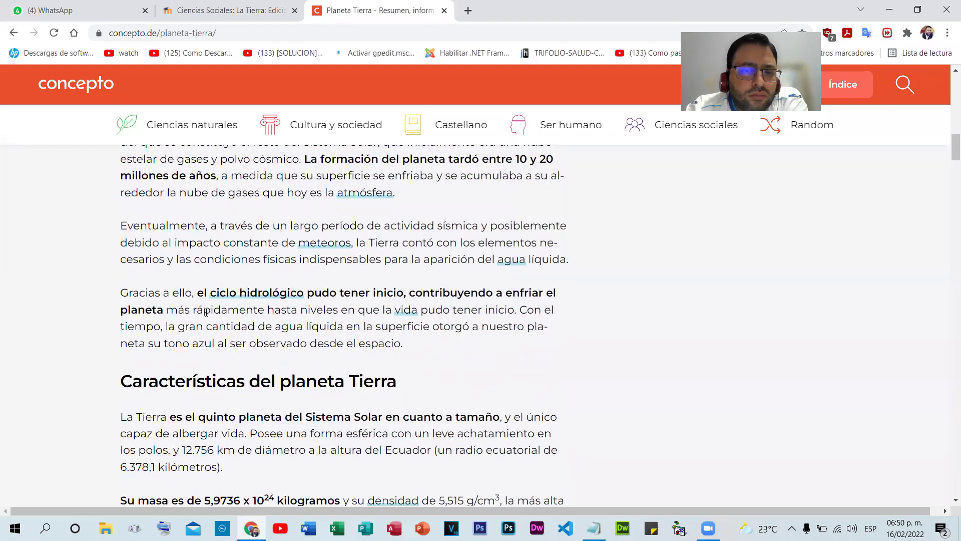
- Copy the article sentence "La formación del planeta tardó entre 10 y 20 millones de años"
left_click_drag(197, 292, 489, 292)
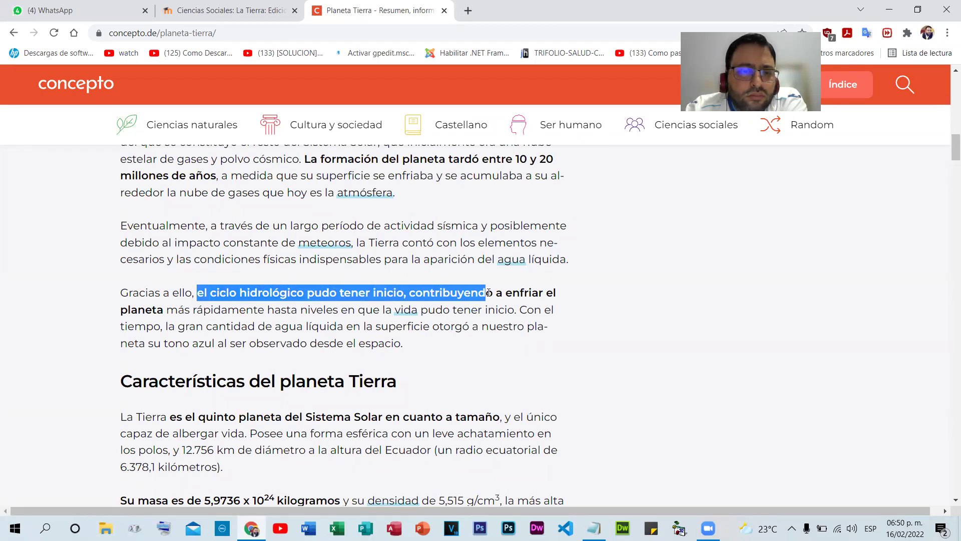
right_click(489, 292)
scroll(489, 296, "up", 4)
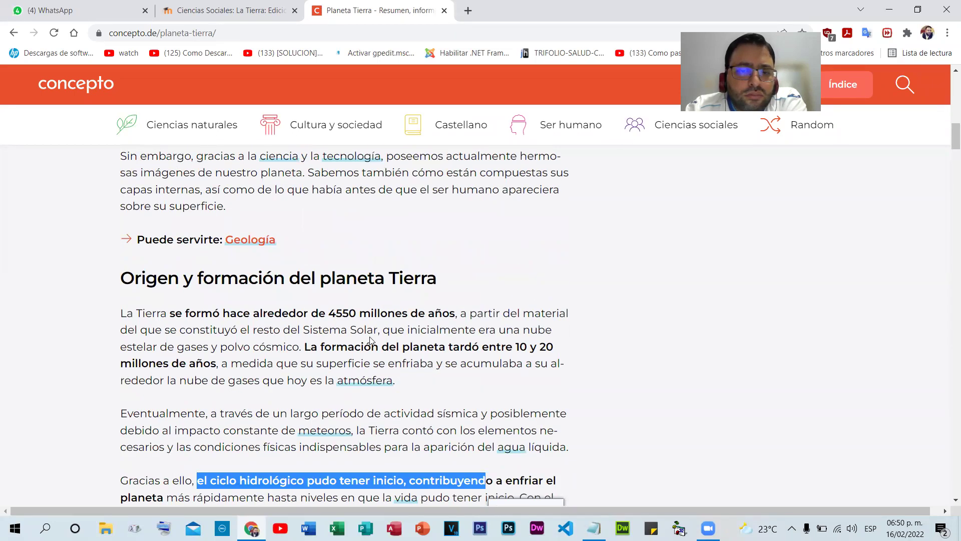
left_click_drag(305, 346, 226, 364)
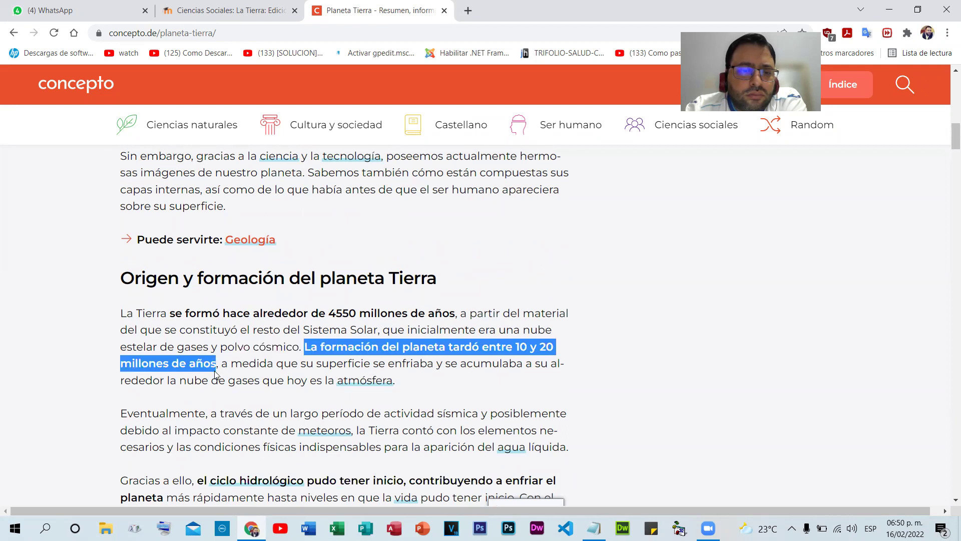
right_click(198, 364)
left_click(237, 366)
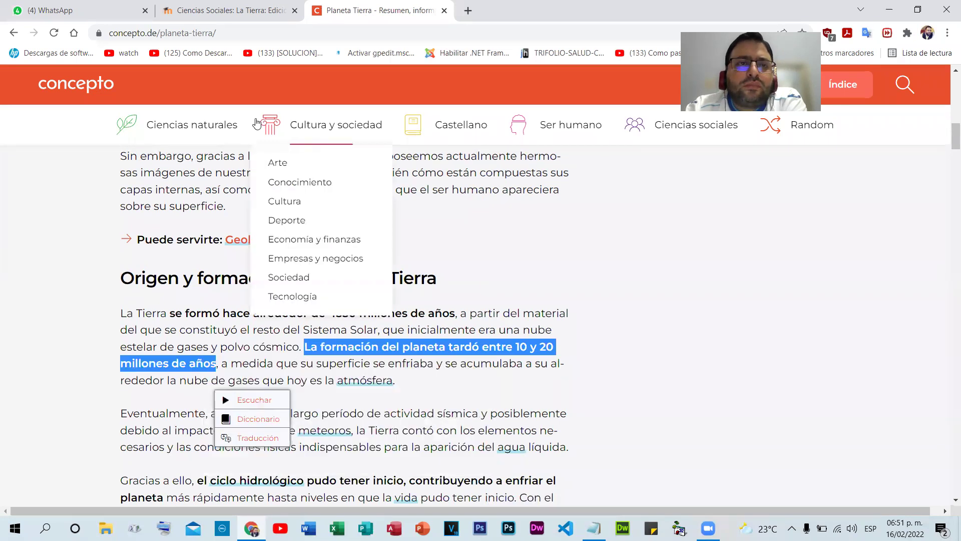
- Return to the Moodle lesson's page list and start a new true/false question page after PL4
left_click(244, 11)
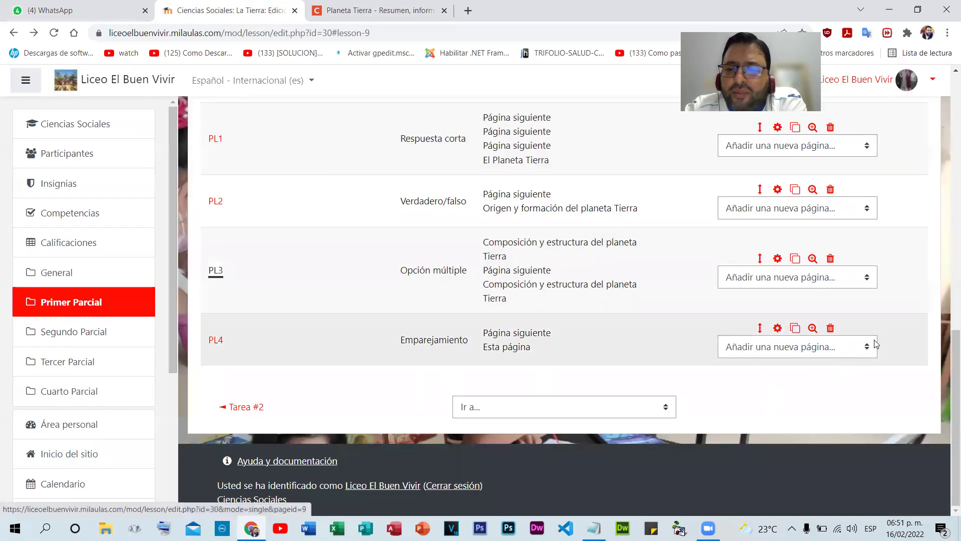
left_click(871, 345)
left_click(827, 433)
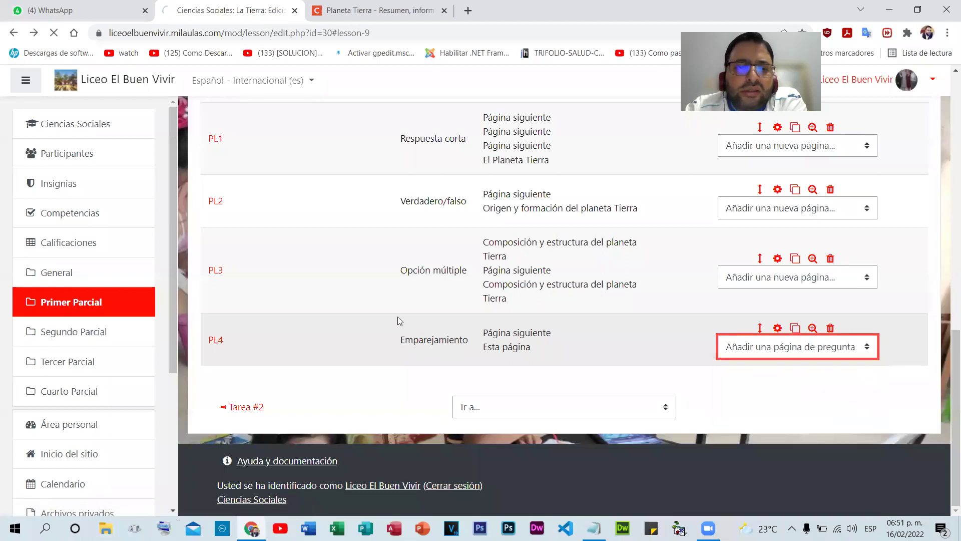
left_click(481, 345)
left_click(445, 426)
left_click(474, 378)
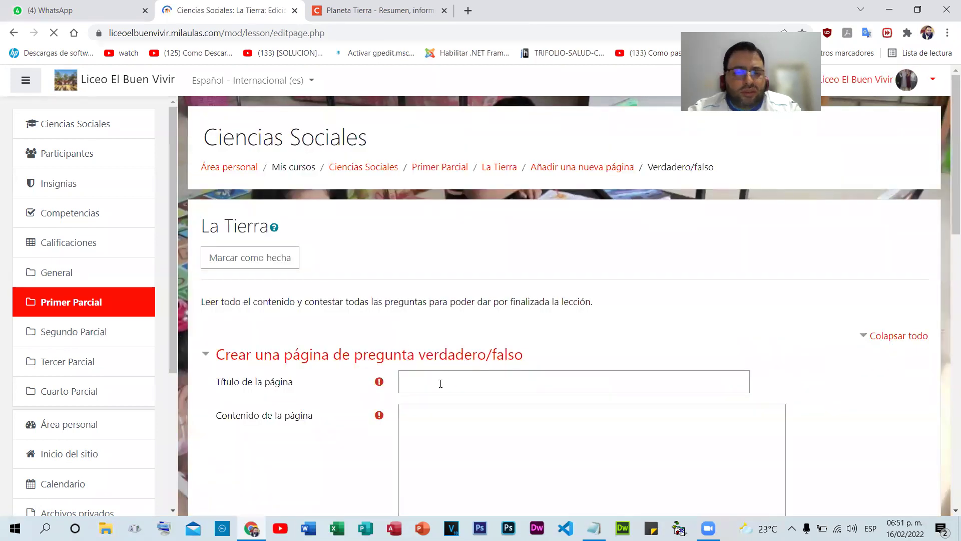
- Title the question page PL5 and paste the copied sentence as unformatted text into the page content
left_click(440, 384)
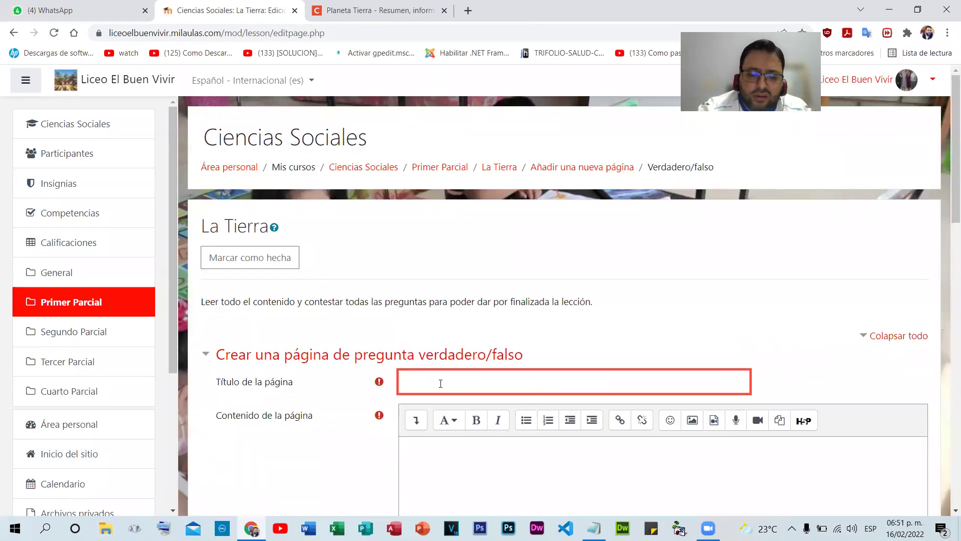
type("PL5")
scroll(510, 361, "down", 2)
left_click(510, 359)
right_click(510, 361)
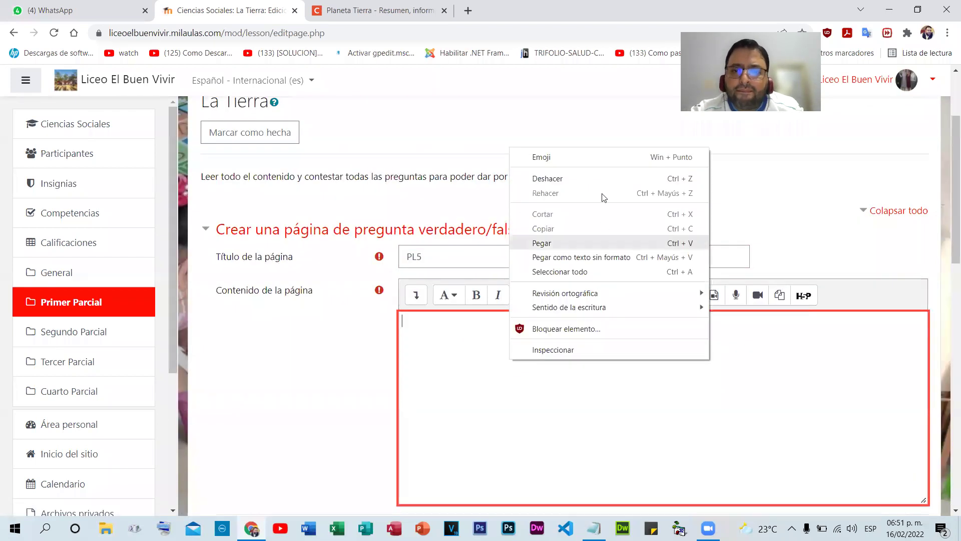
left_click(590, 258)
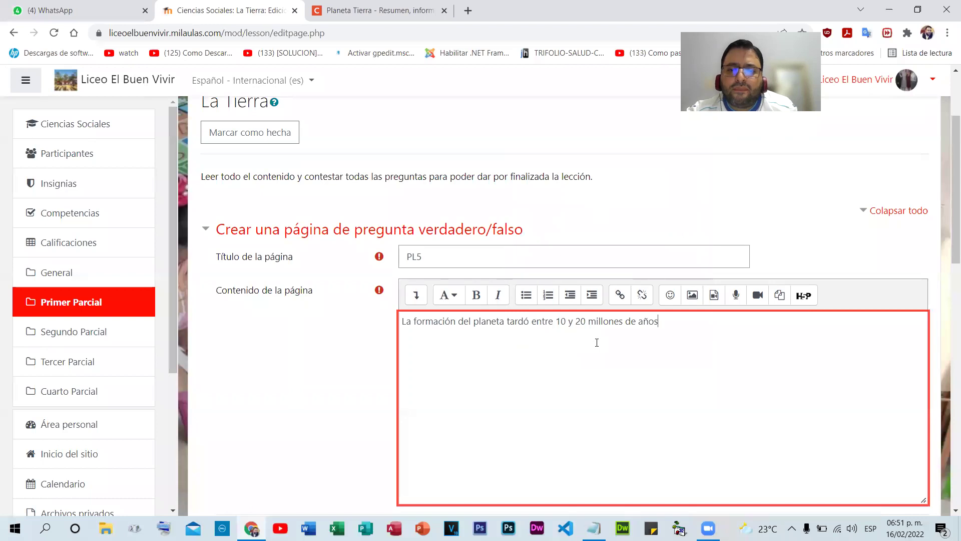
- Enter Verdadero as the correct response and Falso as the wrong response
scroll(573, 345, "down", 7)
left_click(475, 226)
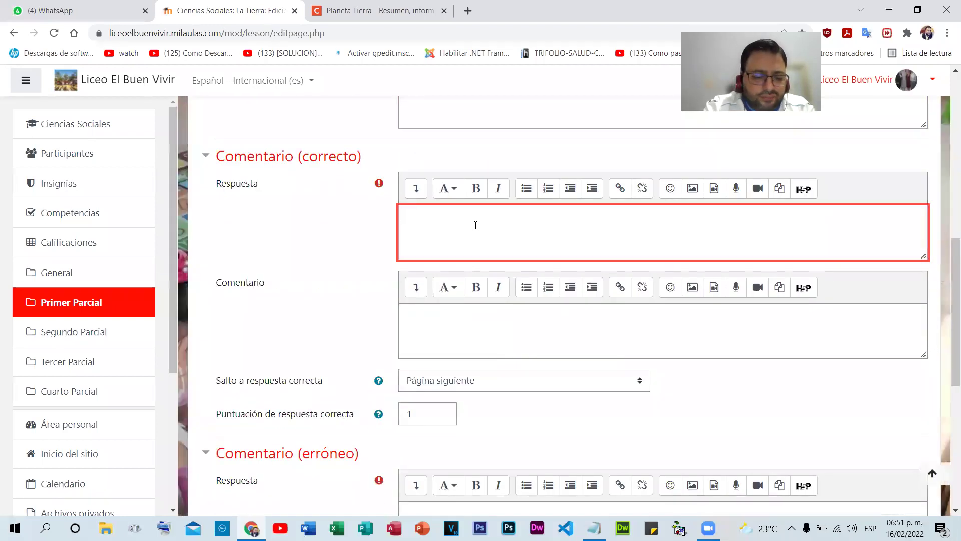
type("Verdadero")
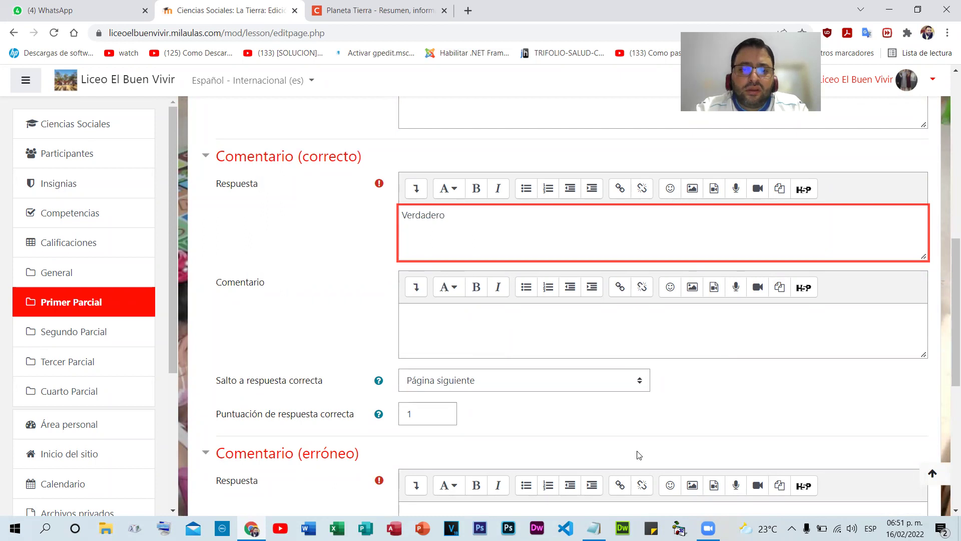
scroll(521, 370, "down", 3)
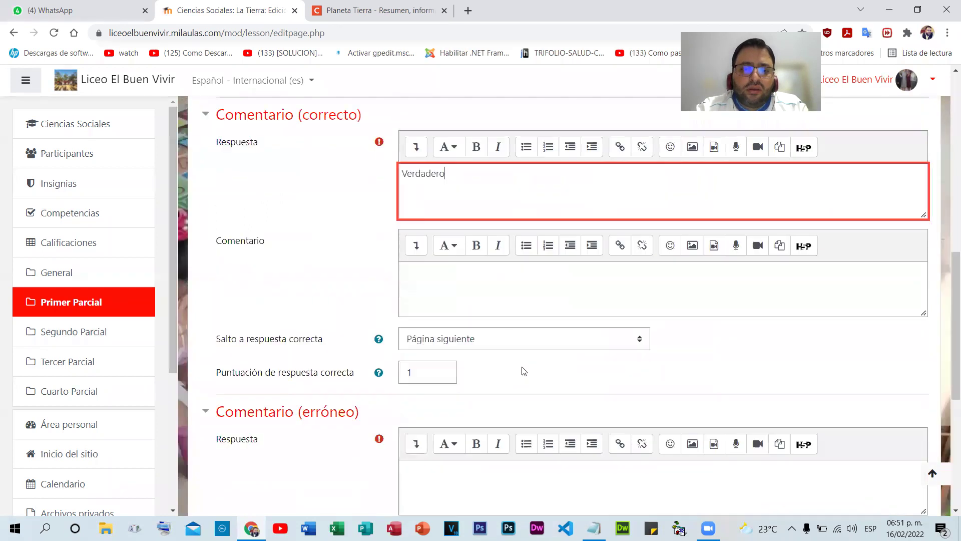
left_click(433, 394)
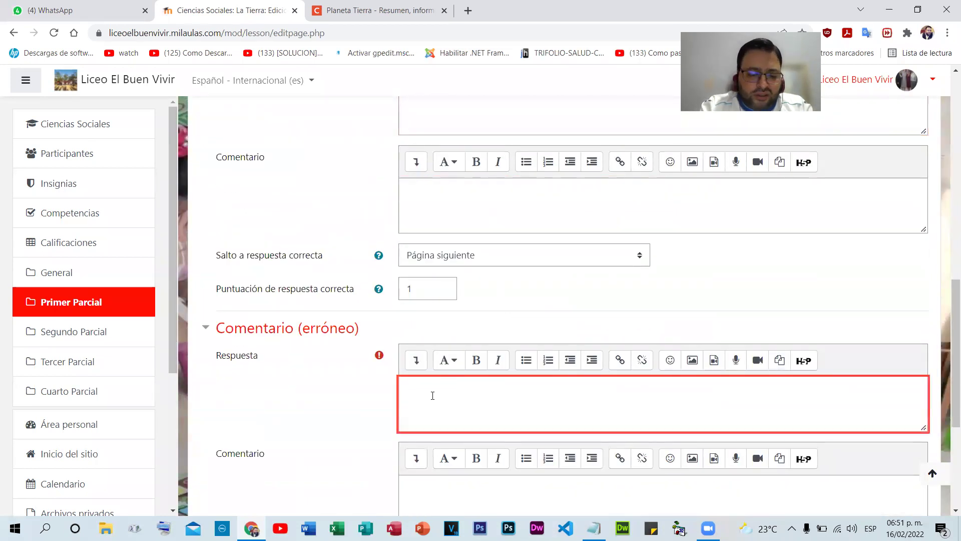
type("Falso")
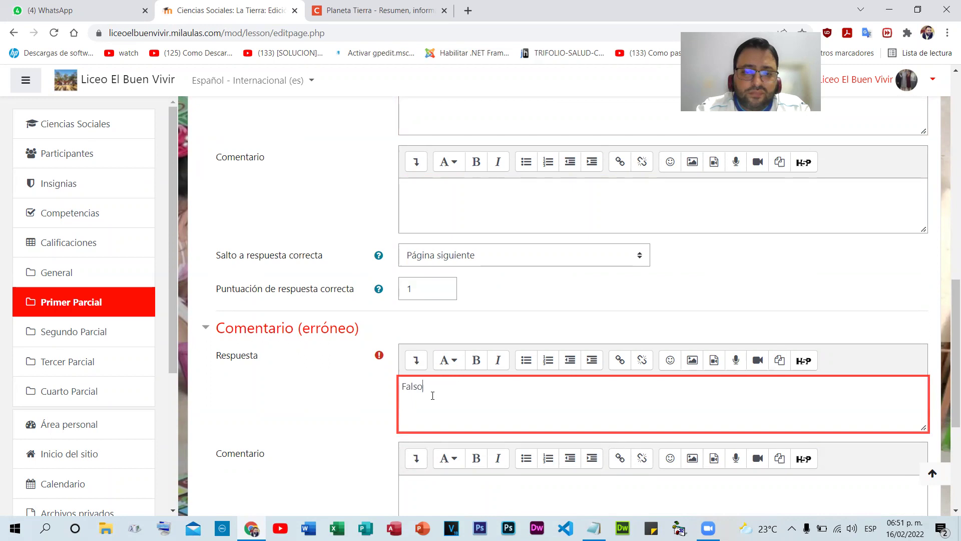
- Make the wrong answer jump to "Origen y formación del planeta Tierra" and save the PL5 page
scroll(450, 378, "down", 3)
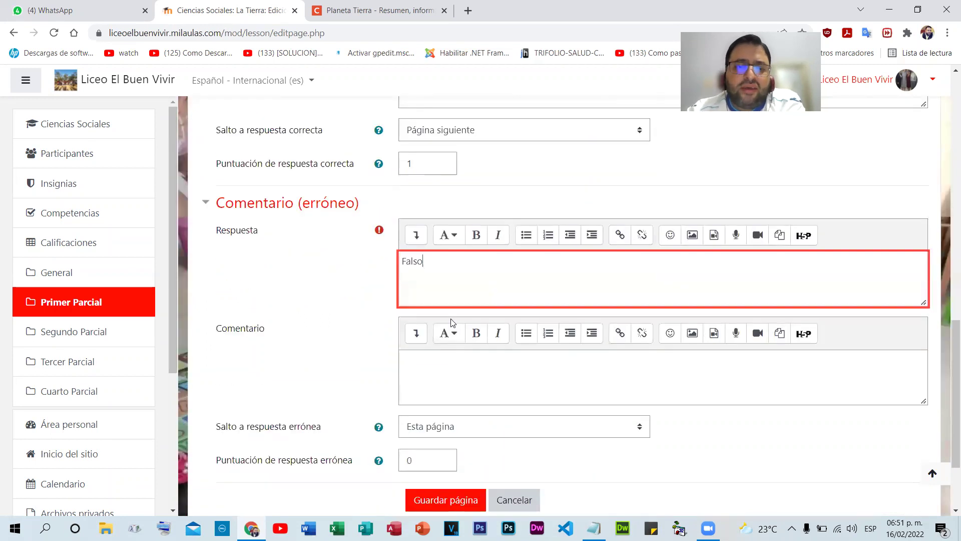
left_click(403, 11)
left_click(230, 10)
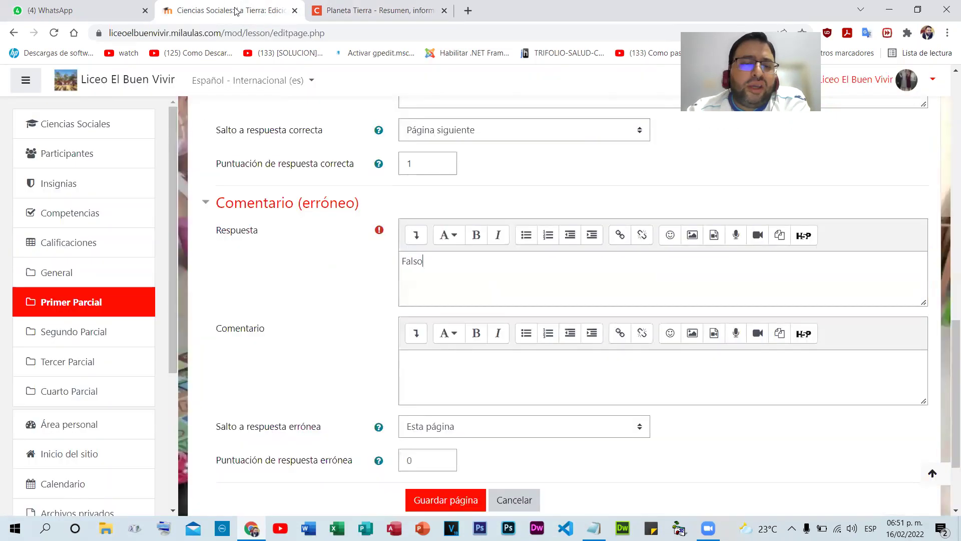
left_click(479, 426)
left_click(480, 326)
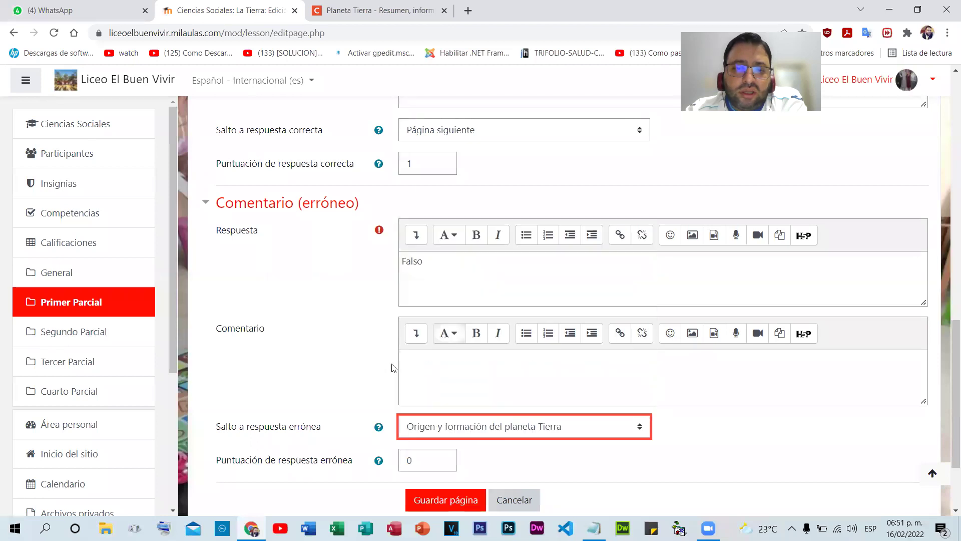
scroll(390, 351, "down", 2)
left_click(448, 385)
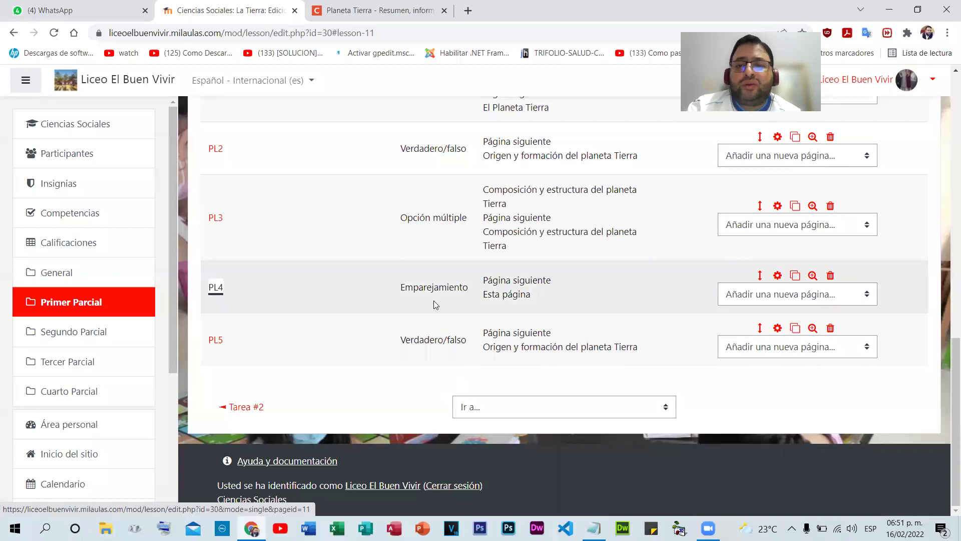
- Preview the La Tierra lesson from the beginning instead of resuming at the last page viewed
scroll(459, 297, "up", 15)
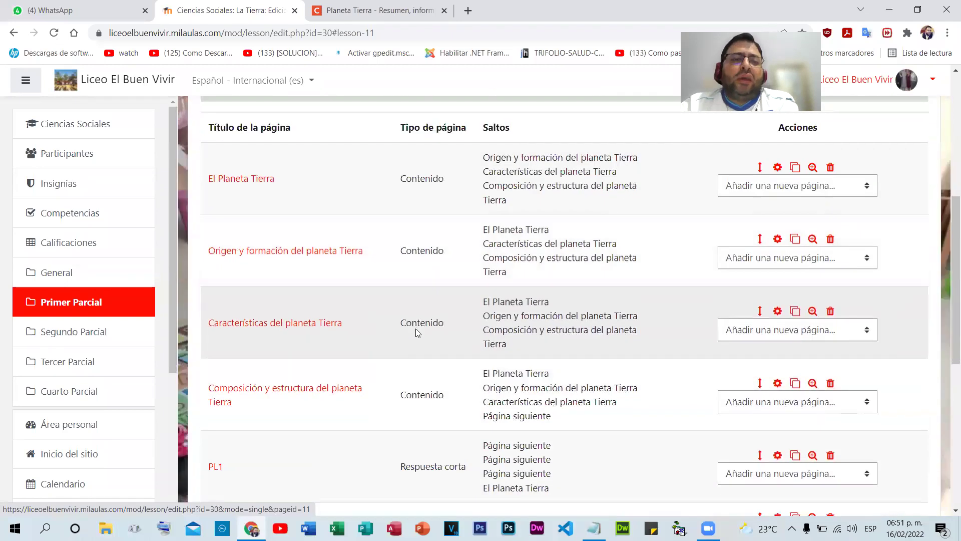
scroll(423, 323, "down", 2)
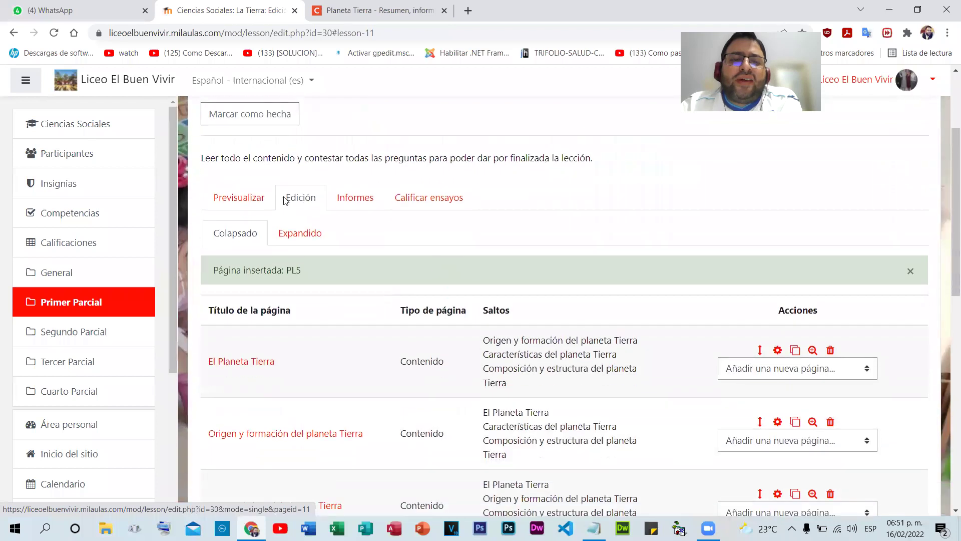
left_click(236, 203)
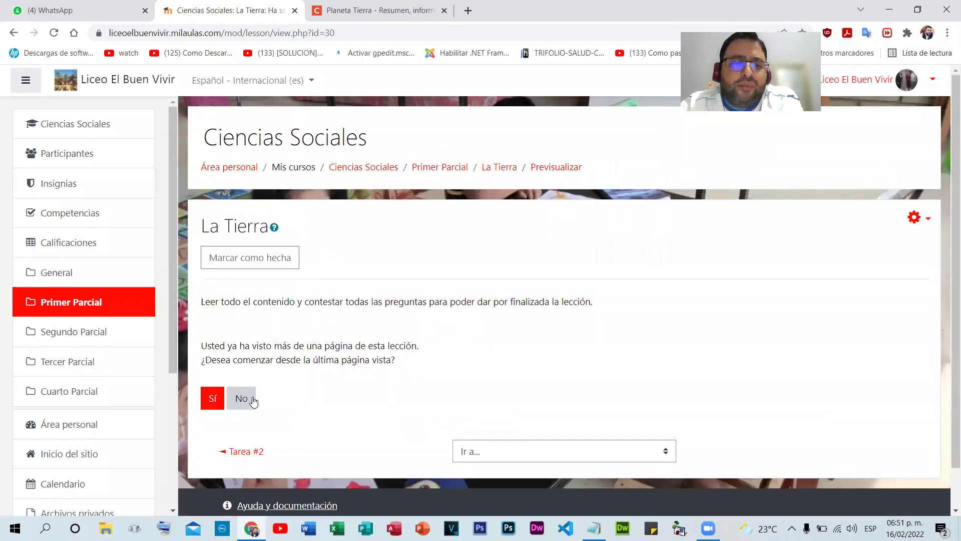
left_click(242, 399)
- Look through the "El Planeta Tierra" content page down to the links to the other sections
scroll(440, 295, "down", 8)
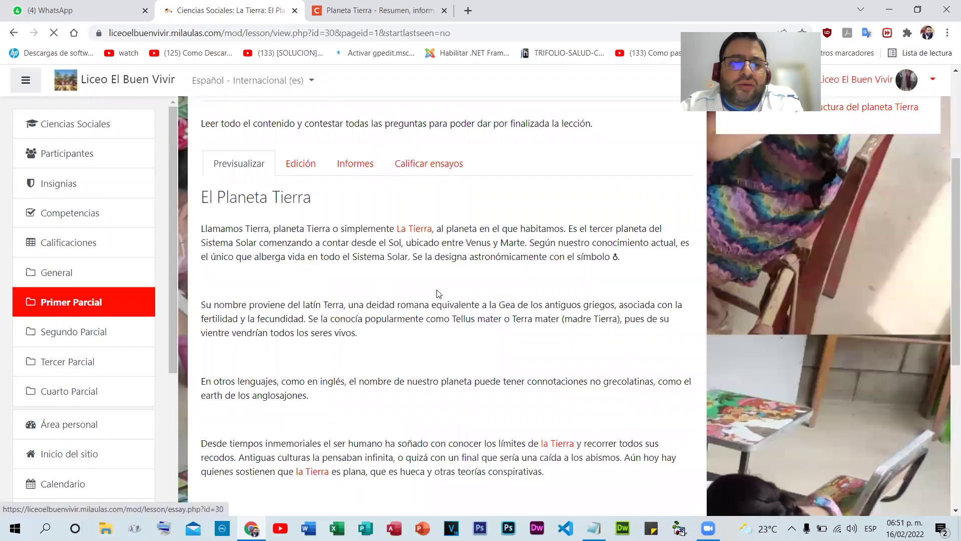
scroll(439, 294, "up", 9)
scroll(439, 295, "down", 12)
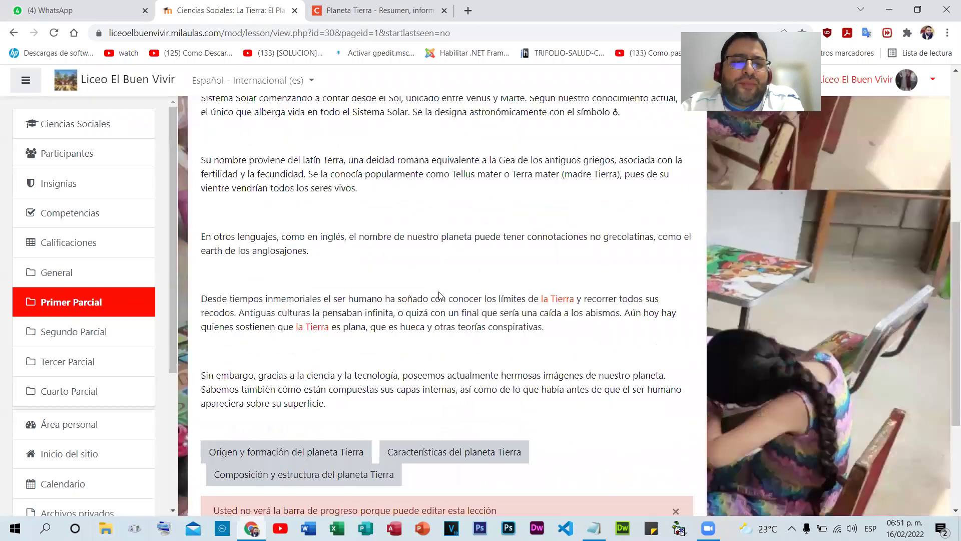
scroll(439, 295, "up", 8)
scroll(440, 296, "down", 1)
scroll(439, 295, "down", 4)
scroll(439, 295, "up", 3)
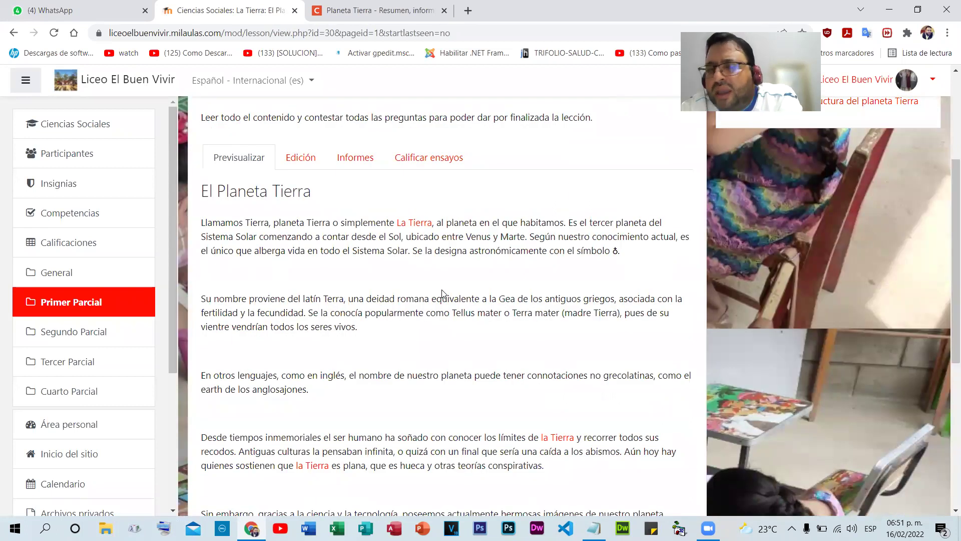
scroll(447, 262, "down", 6)
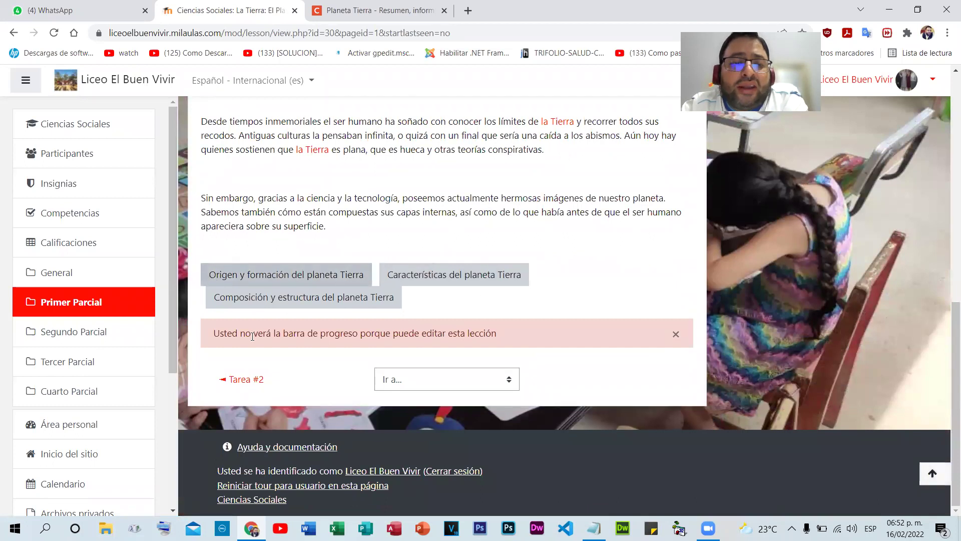
- Go to the "Composición y estructura del planeta Tierra" section and start the Evaluación at its end
left_click(353, 299)
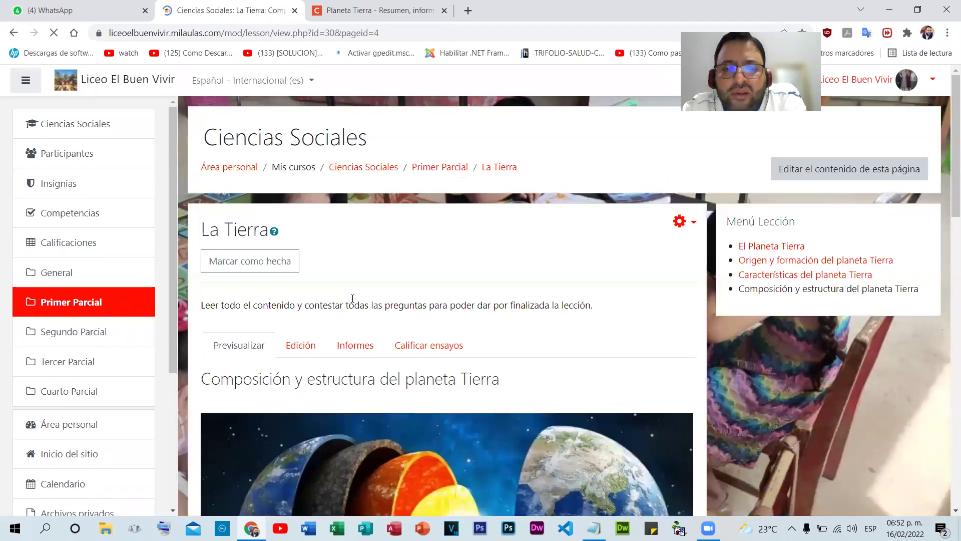
scroll(556, 316, "down", 10)
scroll(563, 359, "down", 8)
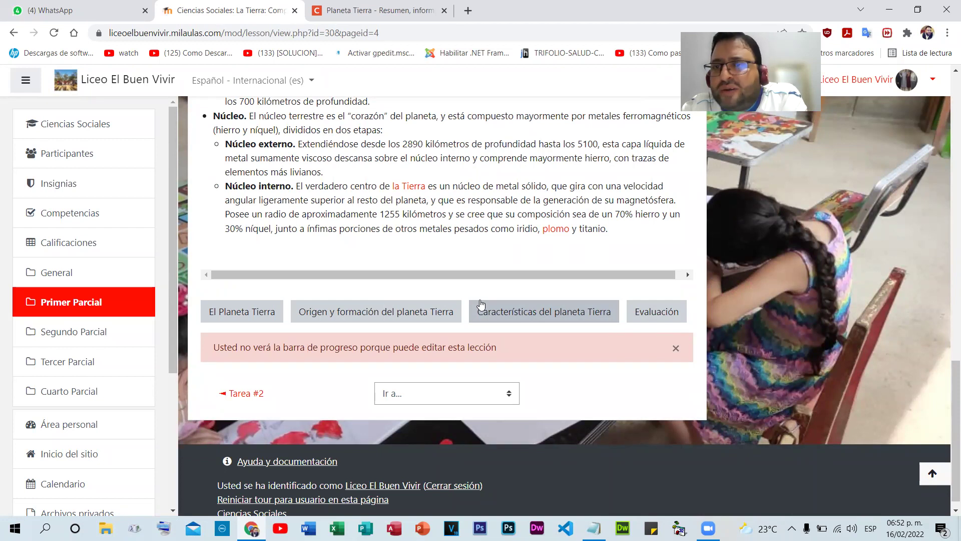
left_click(673, 317)
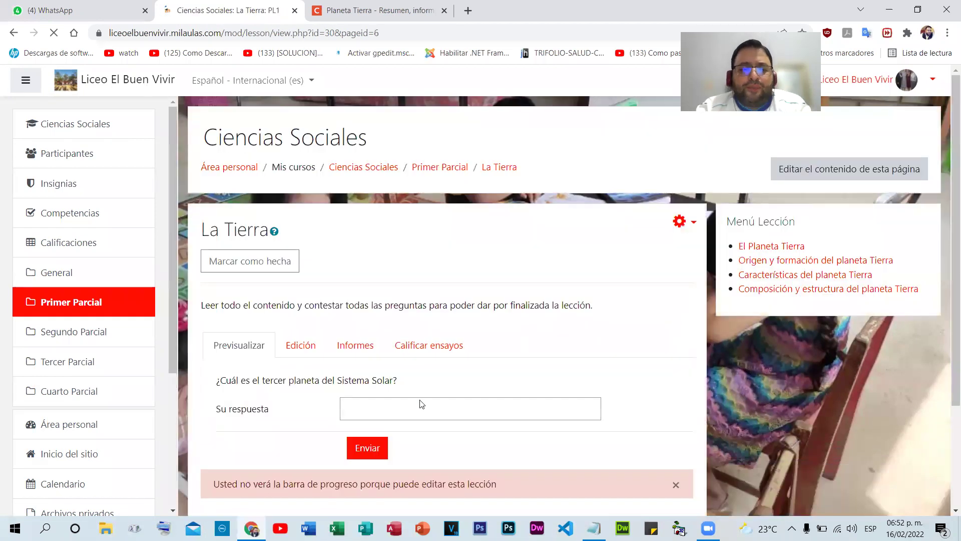
- Answer the short-answer question about the third planet of the Solar System and submit it
left_click(422, 409)
type("to")
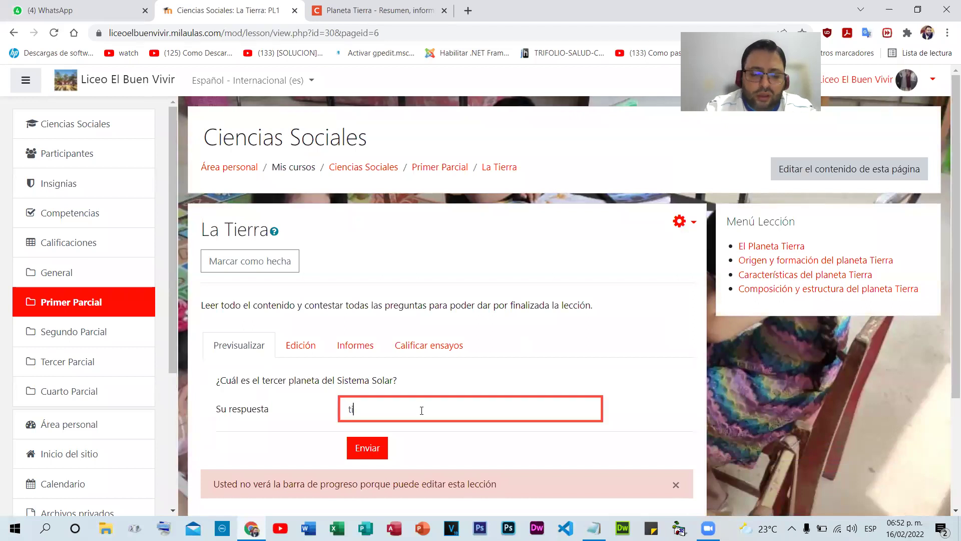
left_click(367, 451)
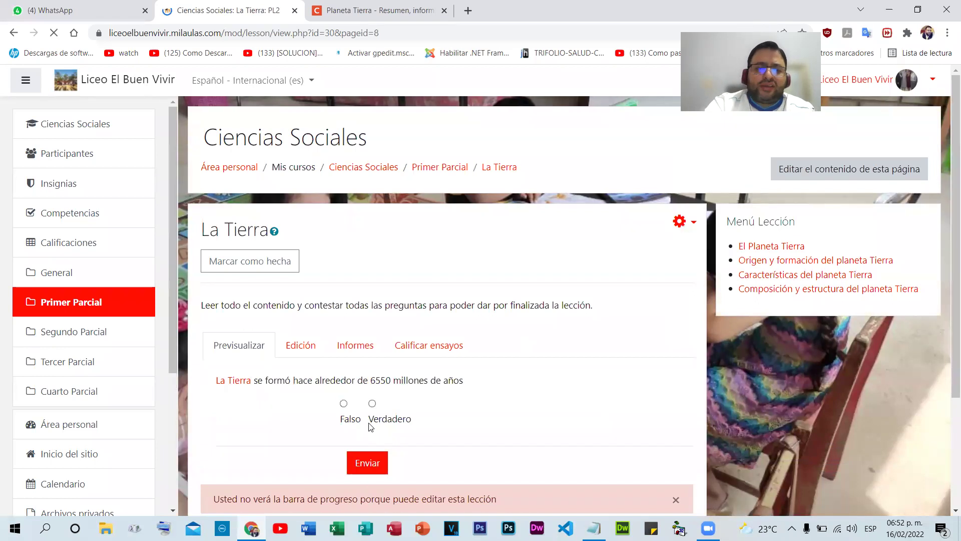
- Submit Falso for the 6550 million years statement and Corteza for the layer from 0 to 35 kilometres deep
left_click(344, 403)
left_click(384, 458)
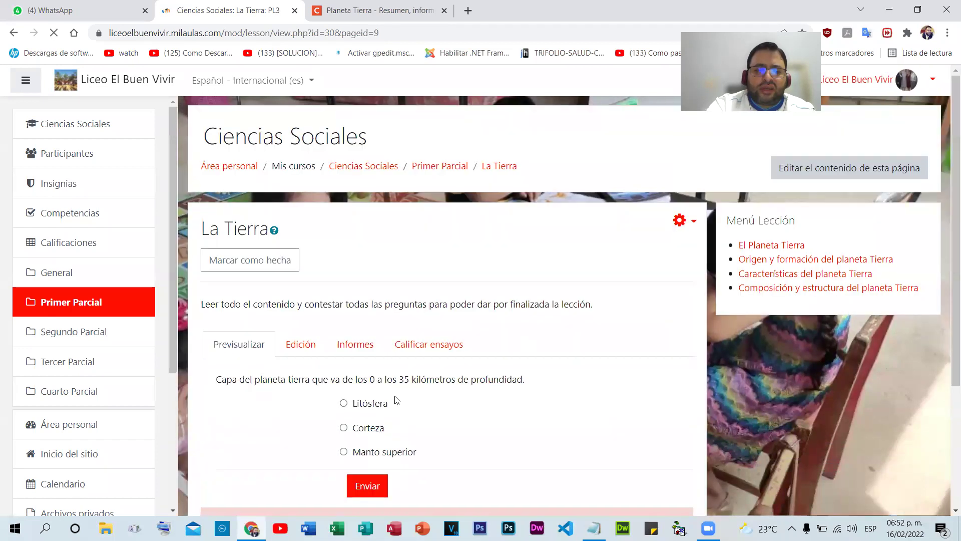
scroll(369, 316, "down", 3)
left_click(368, 303)
left_click(376, 362)
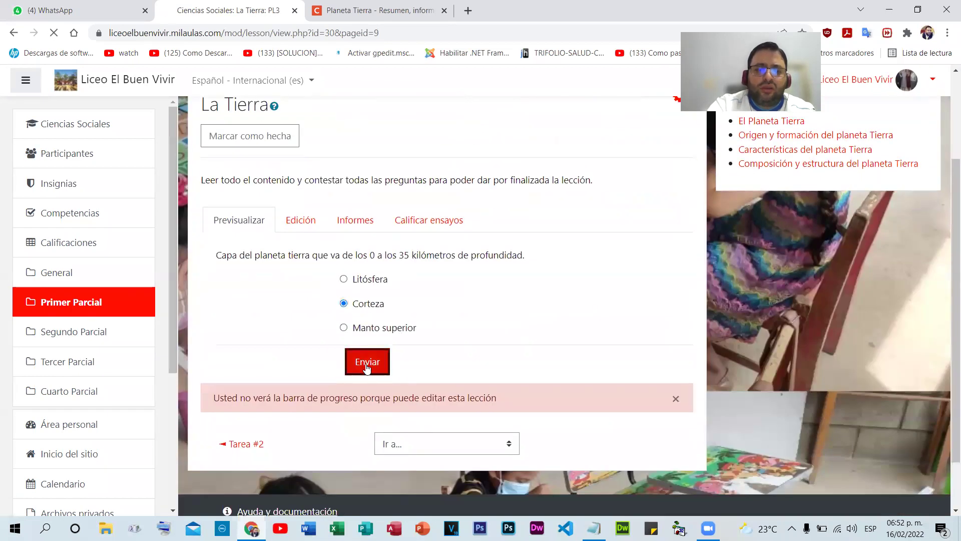
- Review the matching question's answer options and find the descriptions of the Earth's layers in the Planeta Tierra article
scroll(413, 346, "down", 3)
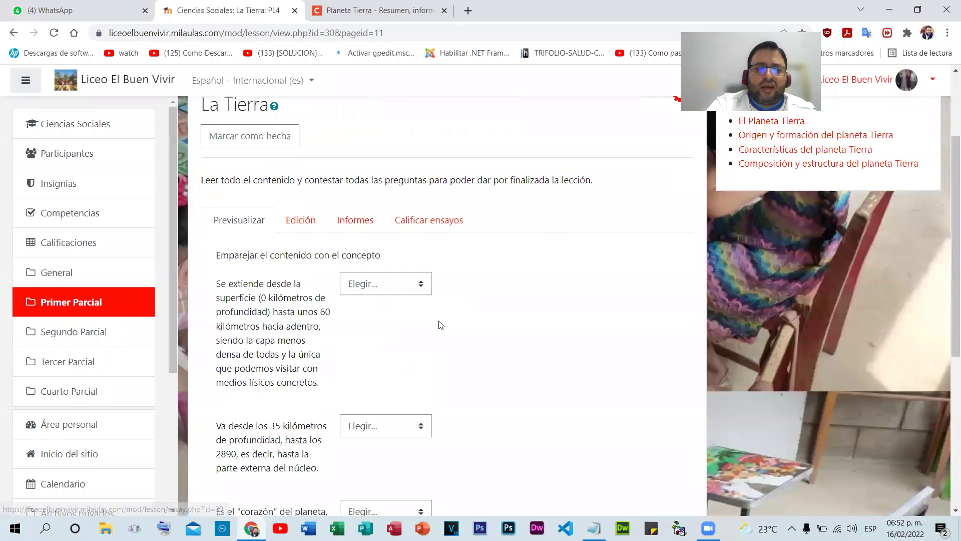
left_click(404, 288)
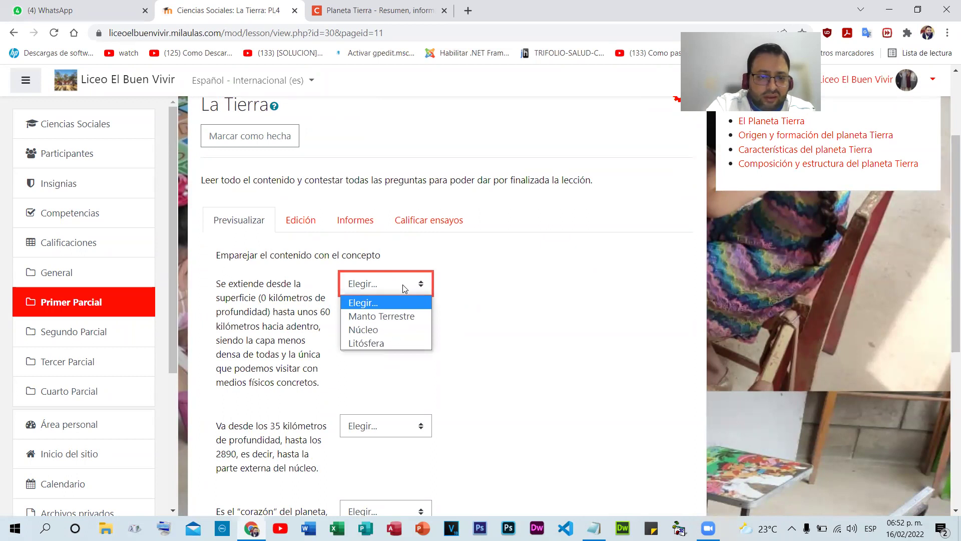
left_click(389, 427)
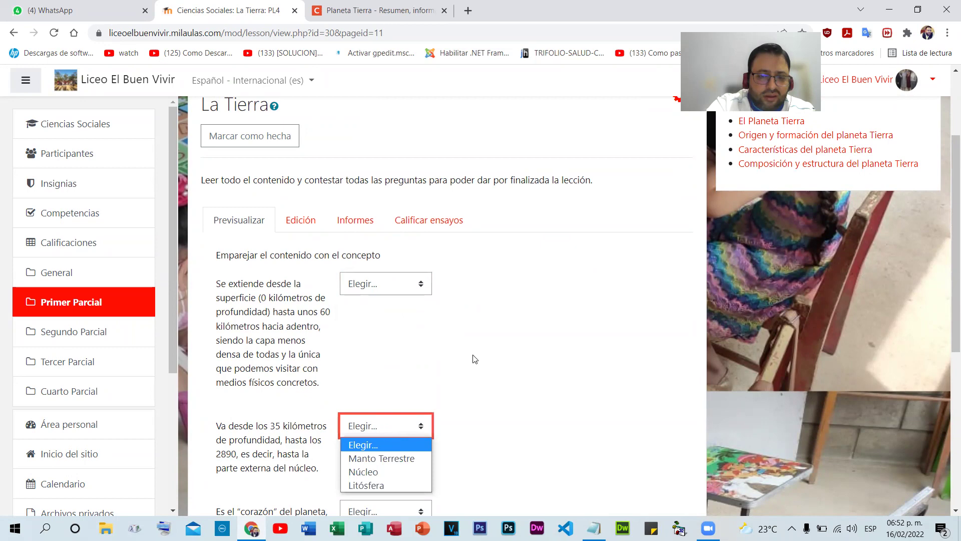
left_click(376, 10)
scroll(465, 233, "down", 5)
scroll(464, 233, "down", 18)
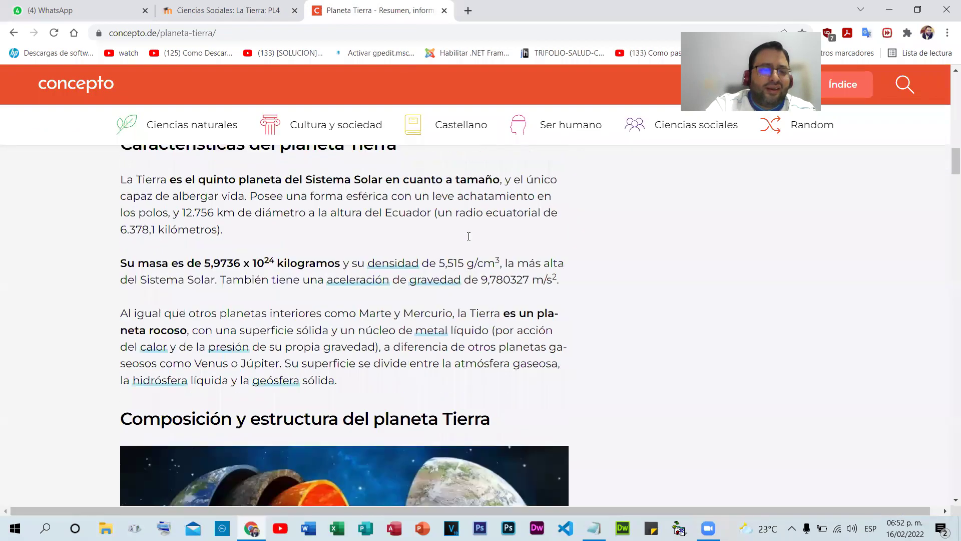
scroll(474, 243, "up", 1)
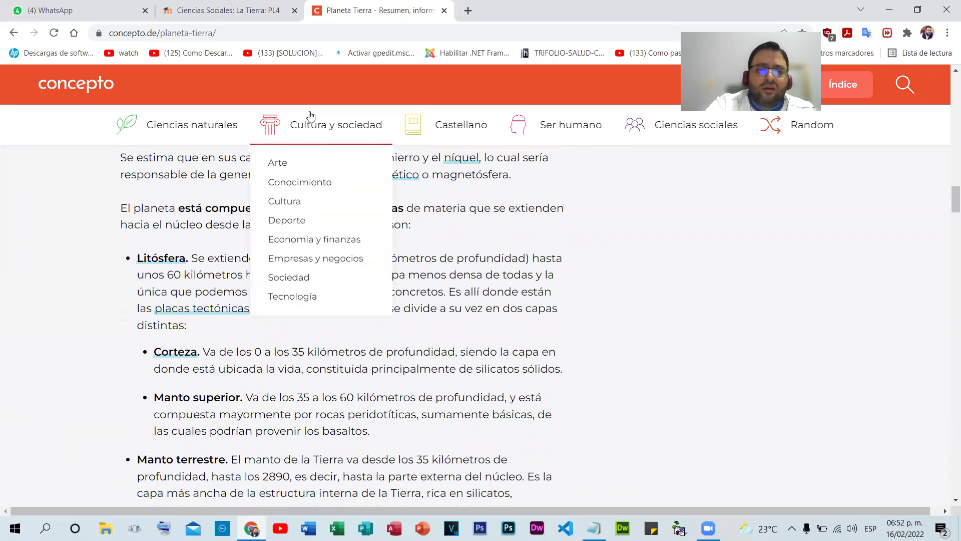
left_click(239, 7)
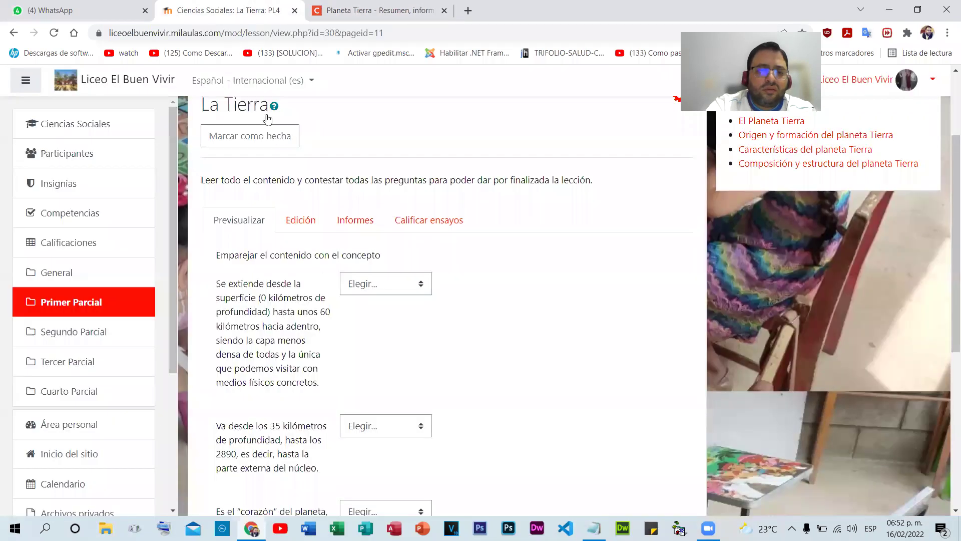
- Match the description of the layer from the surface to about 60 kilometres deep with Litósfera
left_click(380, 284)
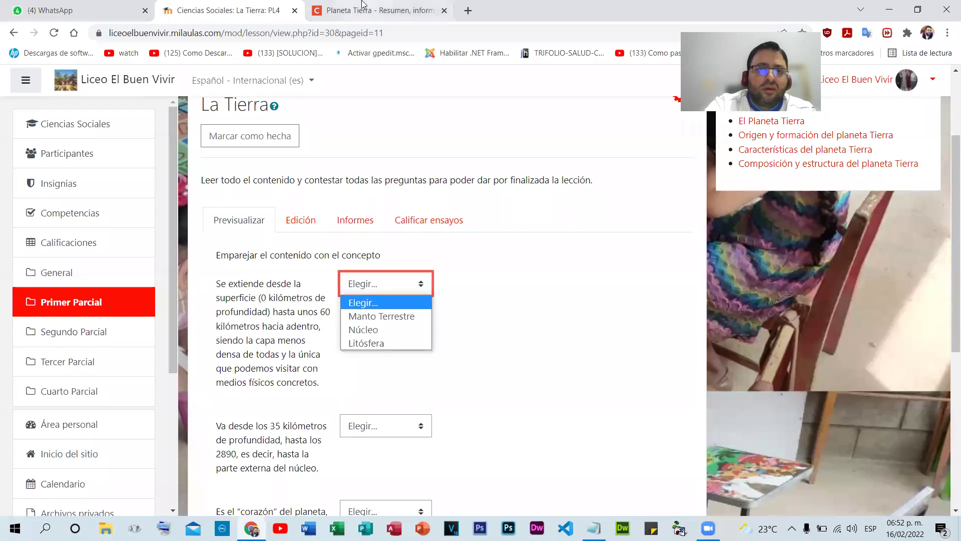
left_click(363, 7)
left_click(226, 7)
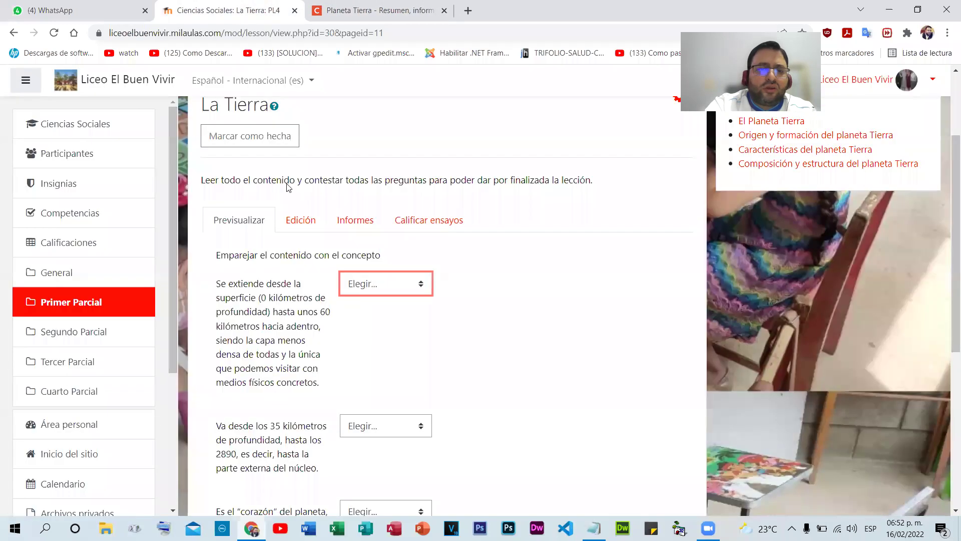
left_click(386, 285)
left_click(391, 344)
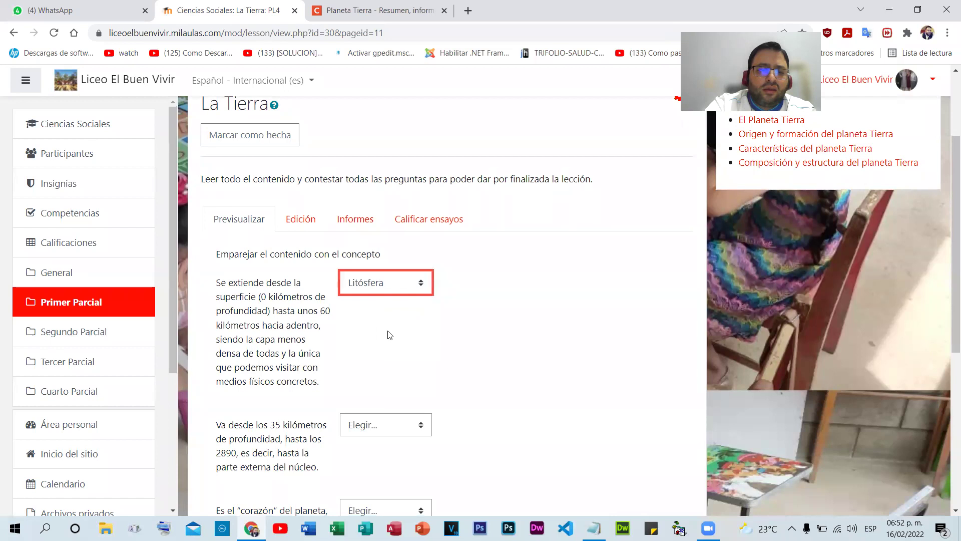
- Check the layers in the Planeta Tierra article and match the description from 35 to 2890 kilometres with Manto Terrestre
scroll(390, 330, "down", 2)
left_click(352, 7)
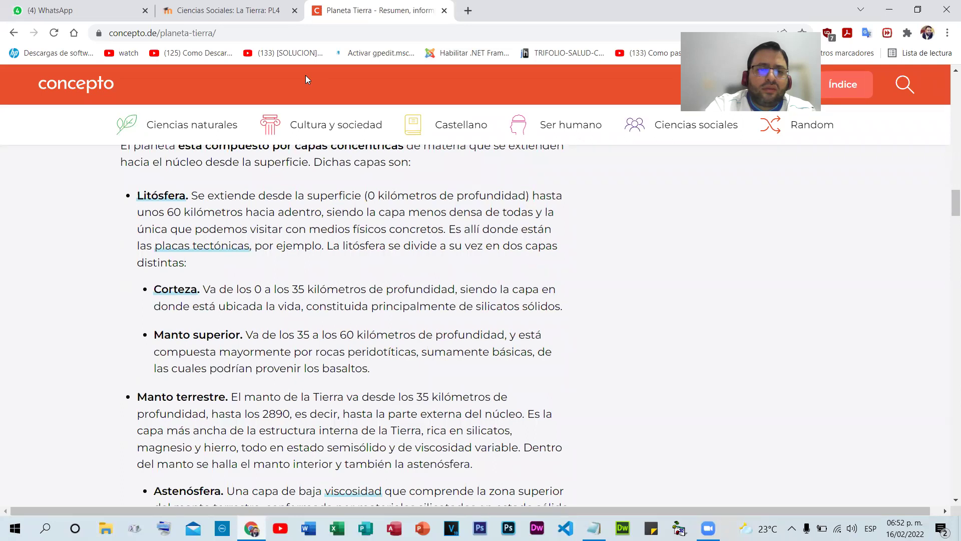
left_click(262, 3)
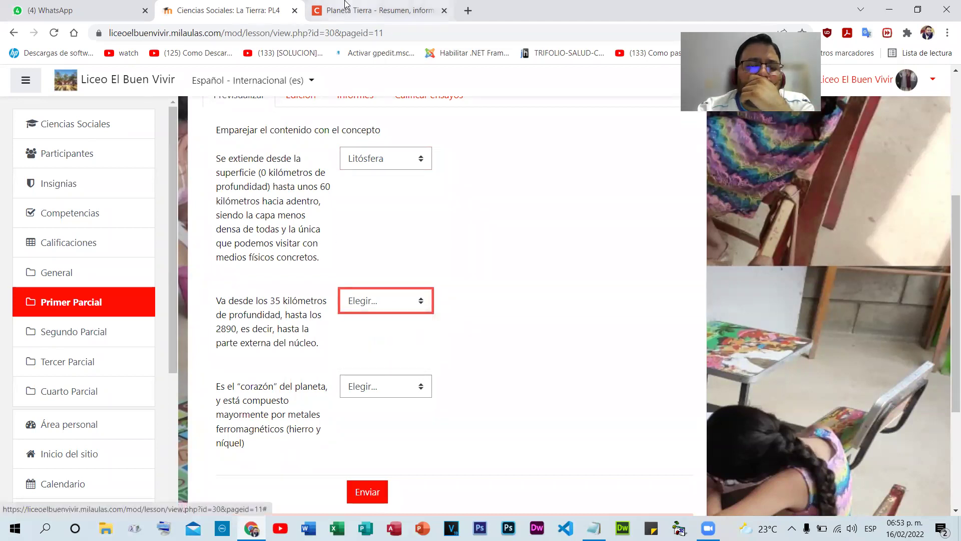
left_click(379, 10)
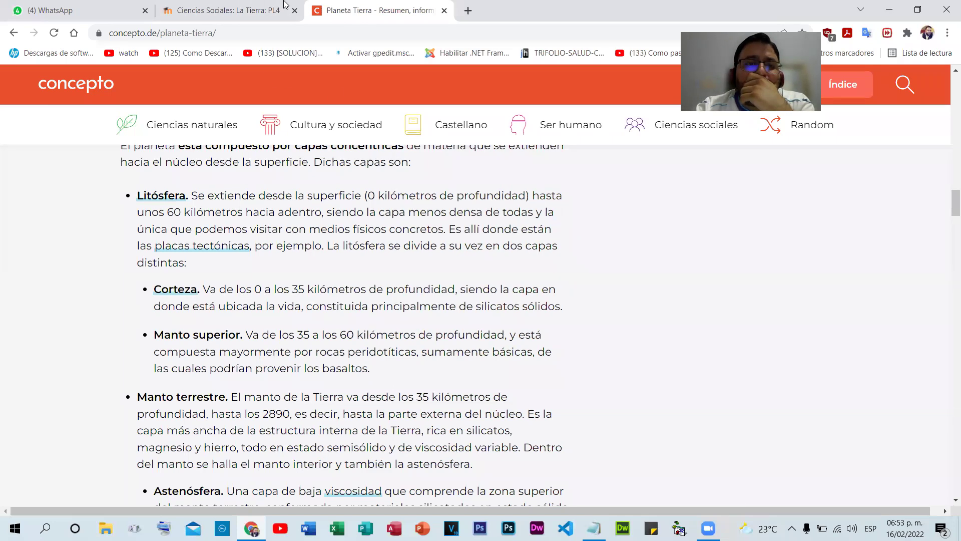
left_click(240, 10)
left_click(364, 303)
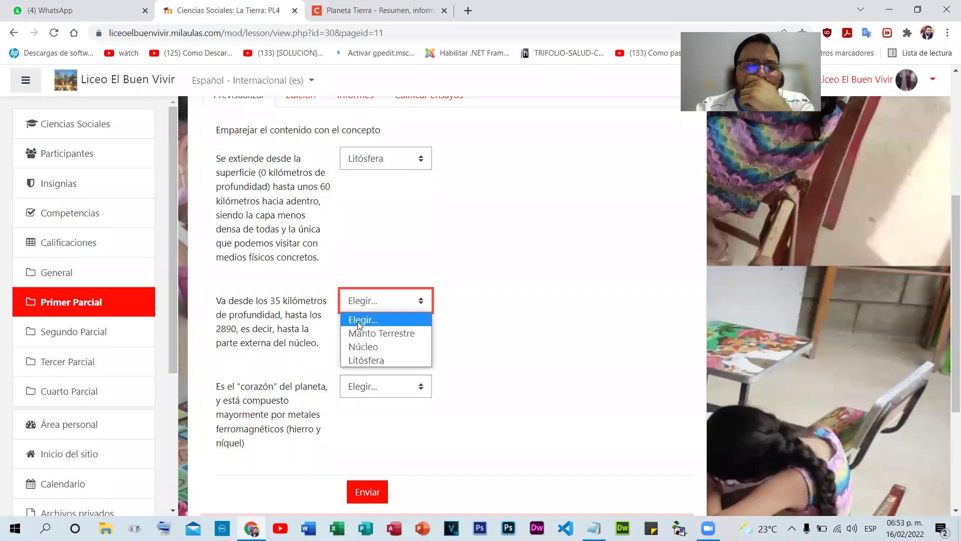
left_click(381, 333)
- Match the description of the planet's "corazón" with Núcleo and submit the matching question
left_click(383, 386)
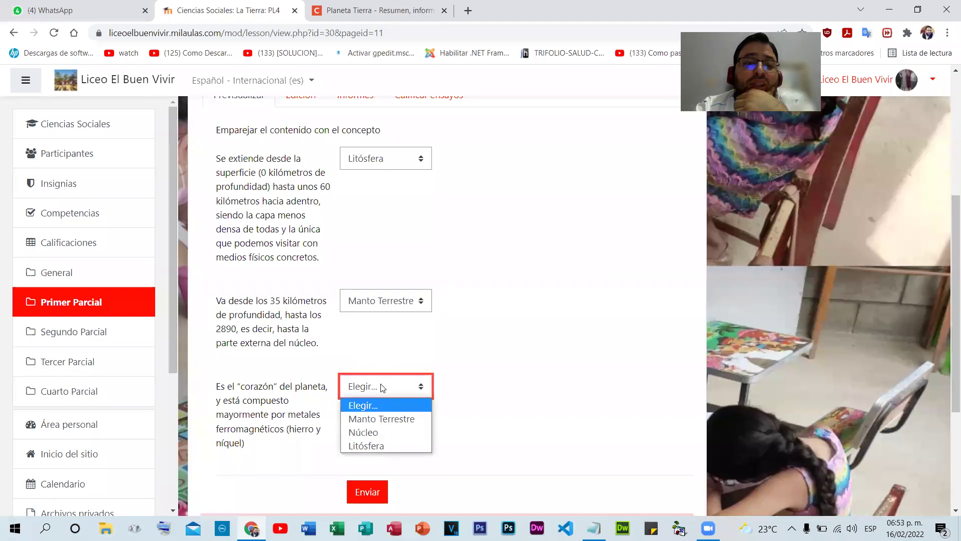
left_click(372, 432)
scroll(526, 307, "down", 4)
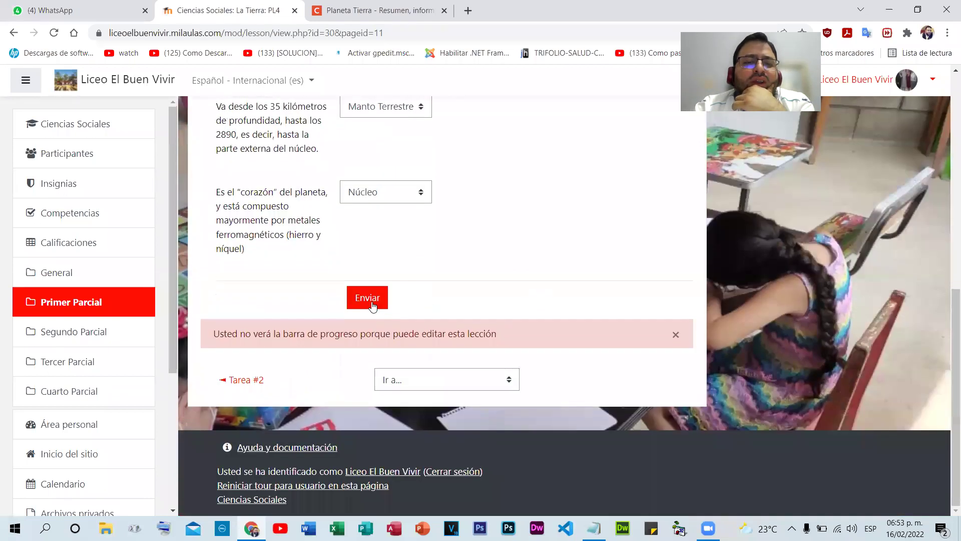
left_click(372, 300)
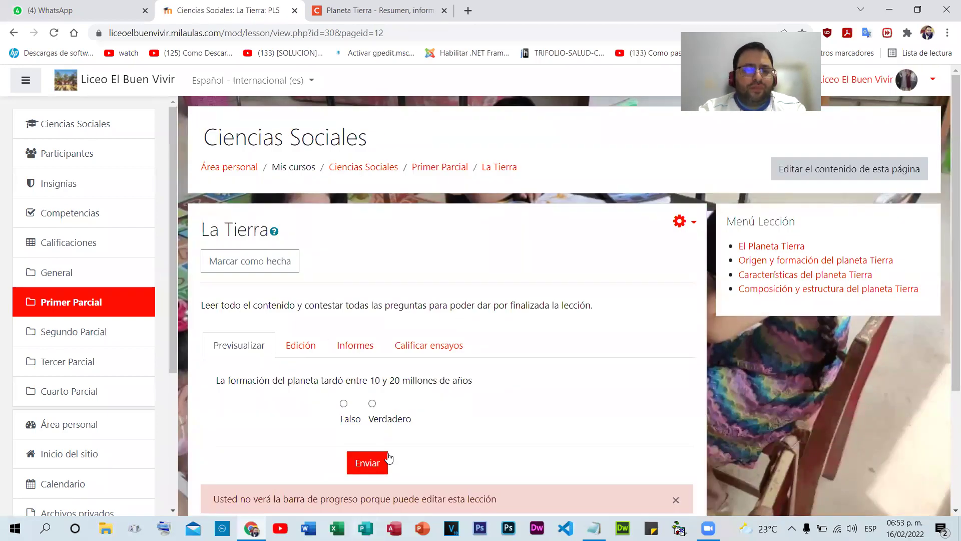
- Submit Verdadero for the statement that the planet's formation took between 10 and 20 million years
scroll(389, 457, "down", 1)
left_click(372, 342)
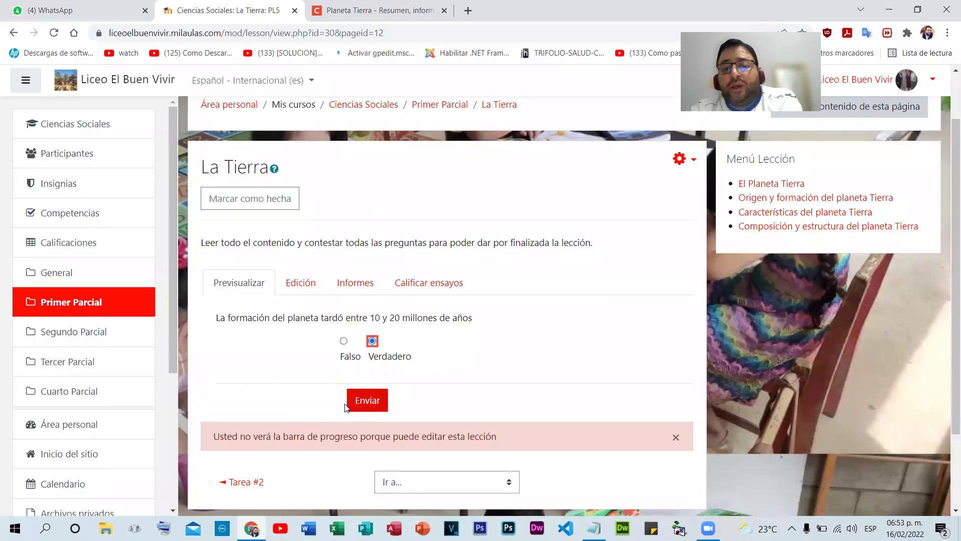
left_click(367, 401)
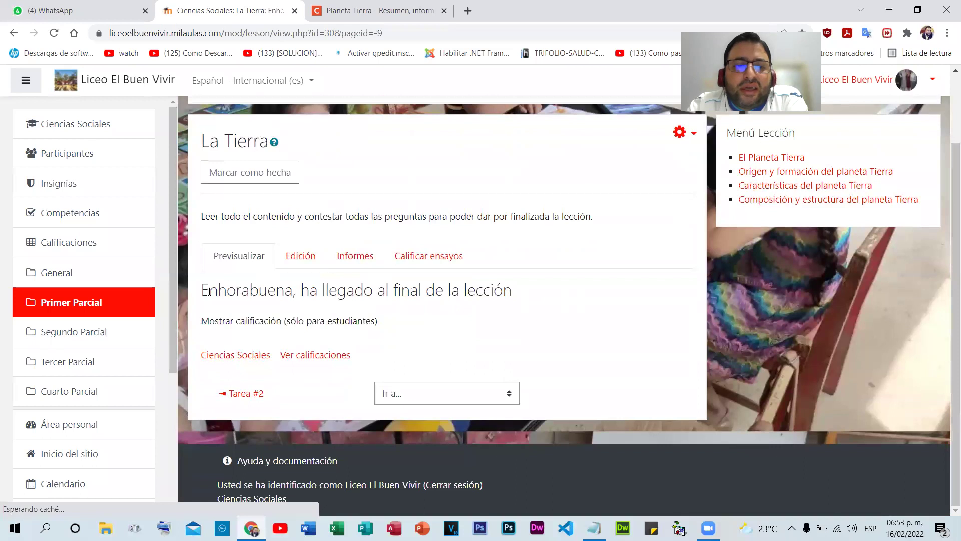
left_click_drag(201, 292, 516, 297)
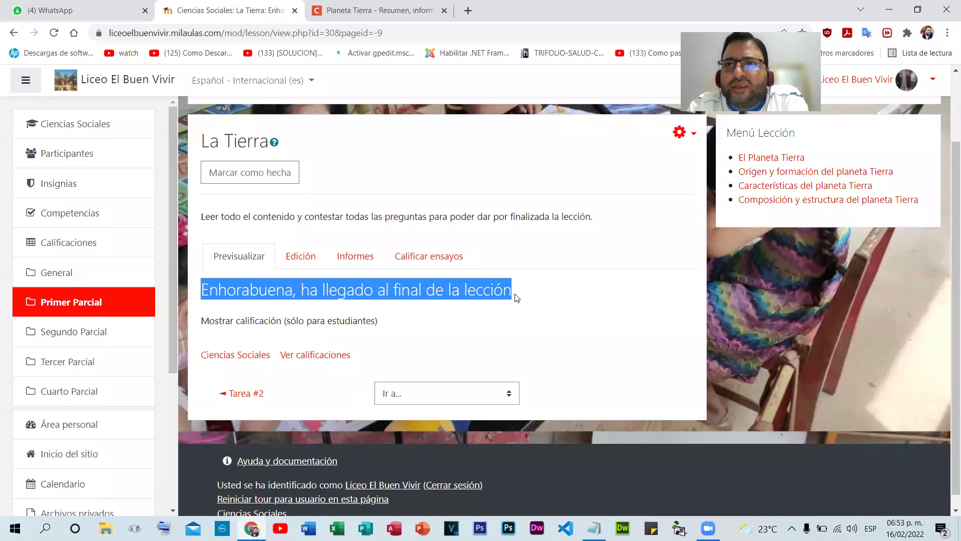
left_click(502, 296)
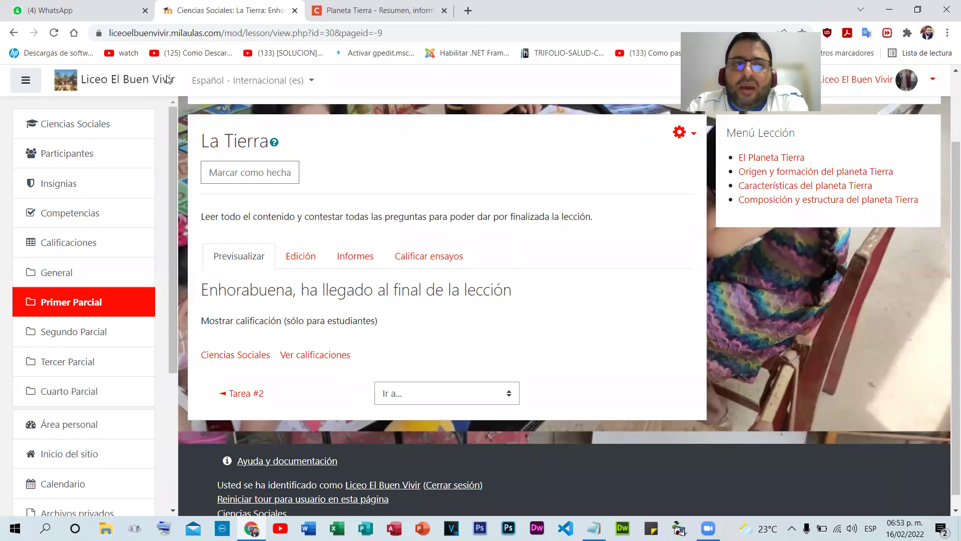
- Return to the Ciencias Sociales course and switch the role to Estudiante
left_click(129, 126)
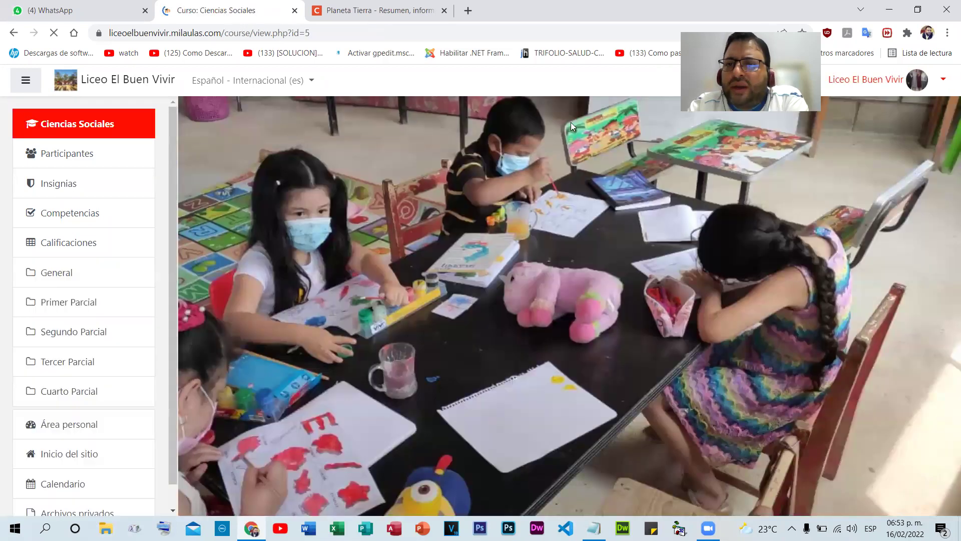
left_click(930, 83)
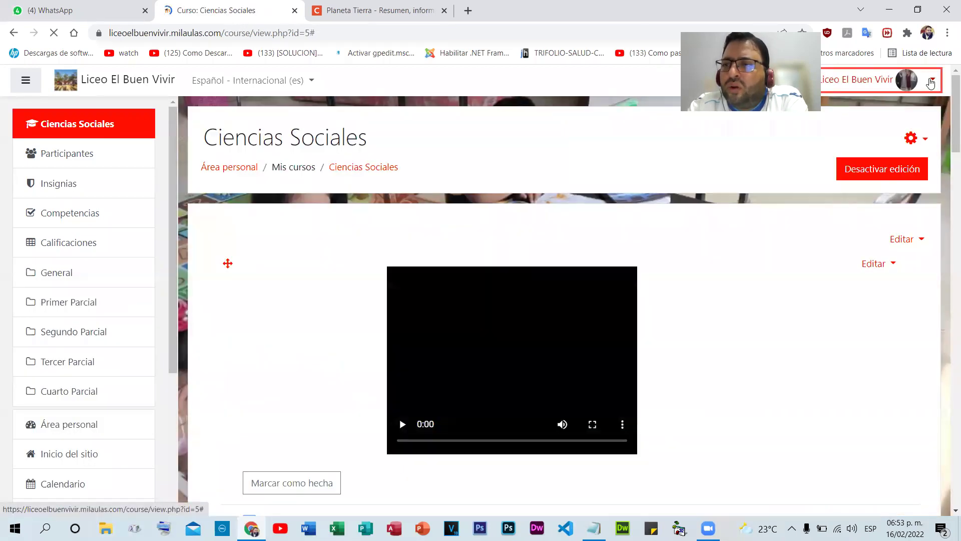
left_click(908, 84)
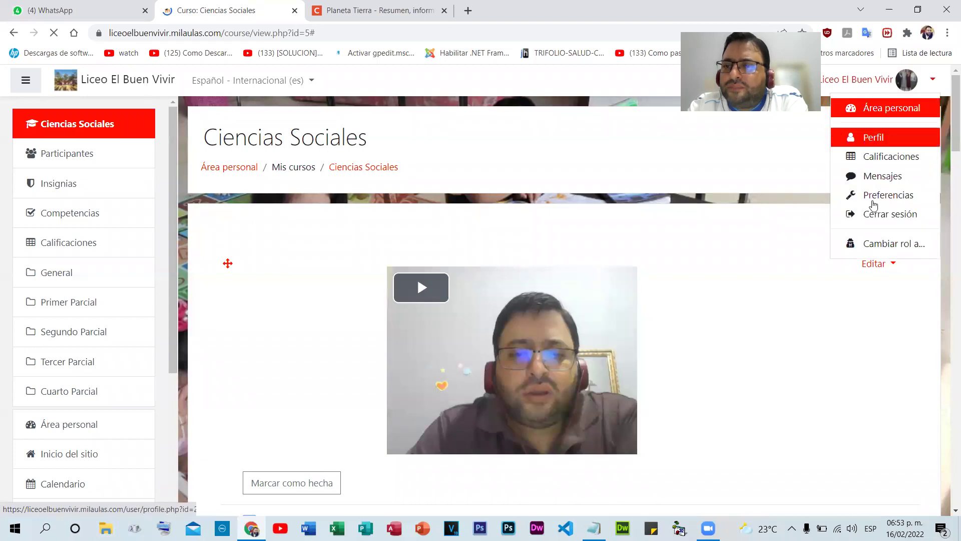
left_click(349, 291)
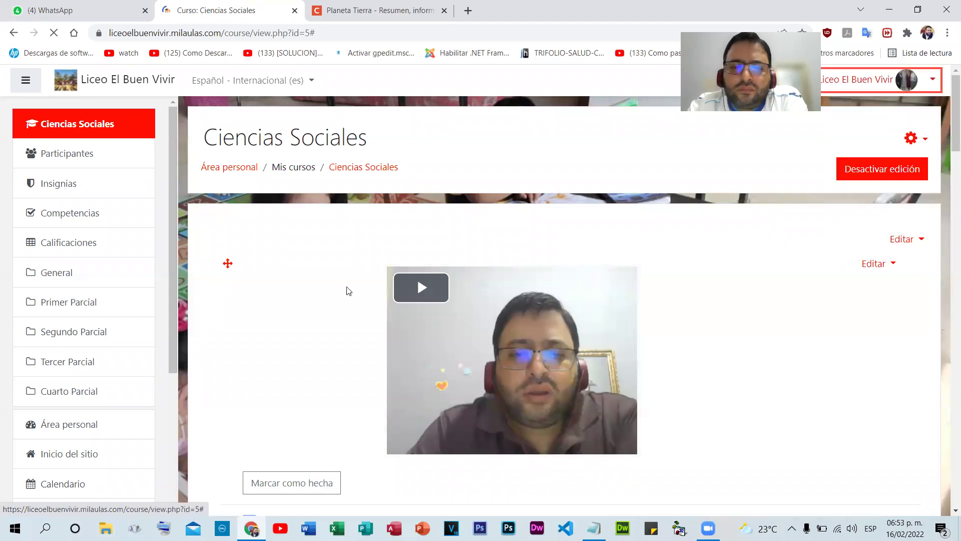
scroll(273, 311, "down", 2)
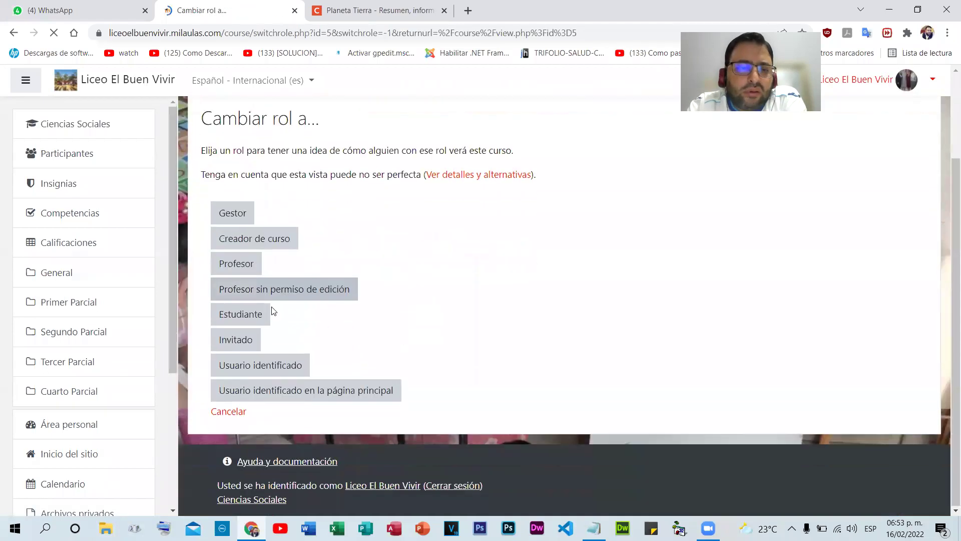
left_click(239, 320)
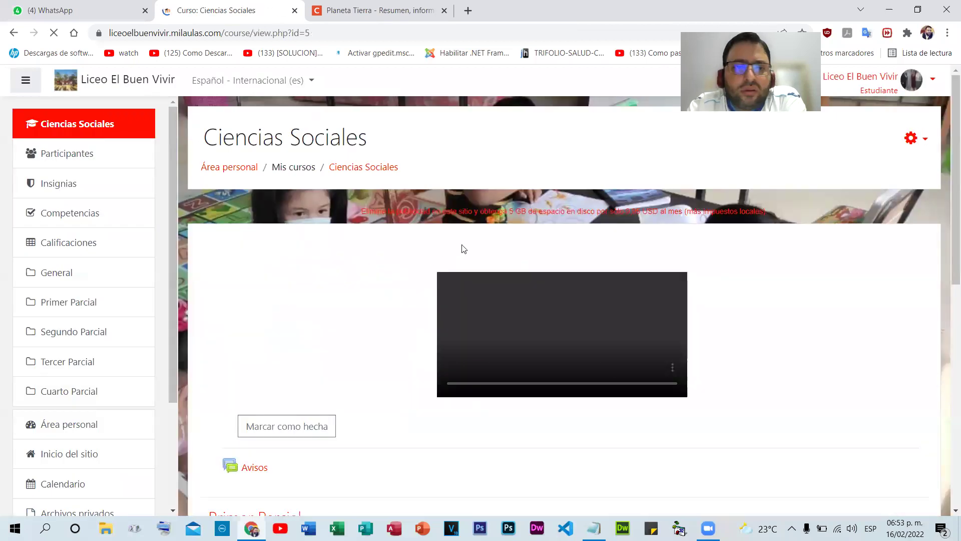
- Open the La Tierra lesson in Primer Parcial as a student and start it from the first page
scroll(292, 242, "down", 2)
scroll(340, 240, "down", 5)
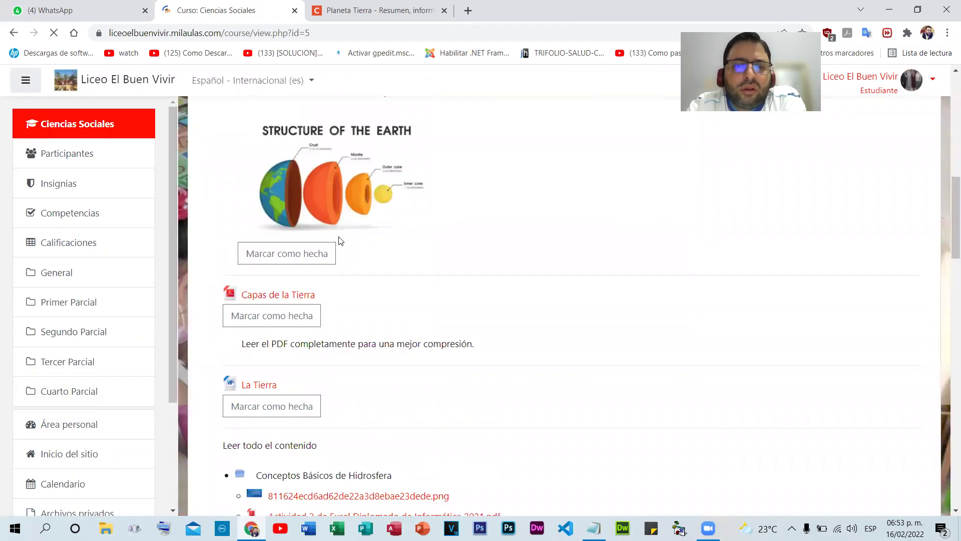
scroll(340, 241, "down", 20)
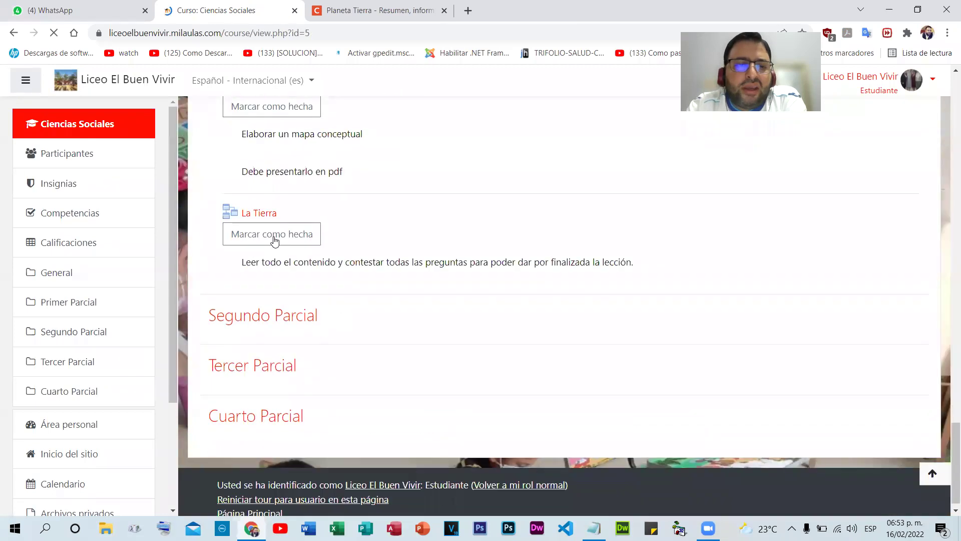
left_click(254, 214)
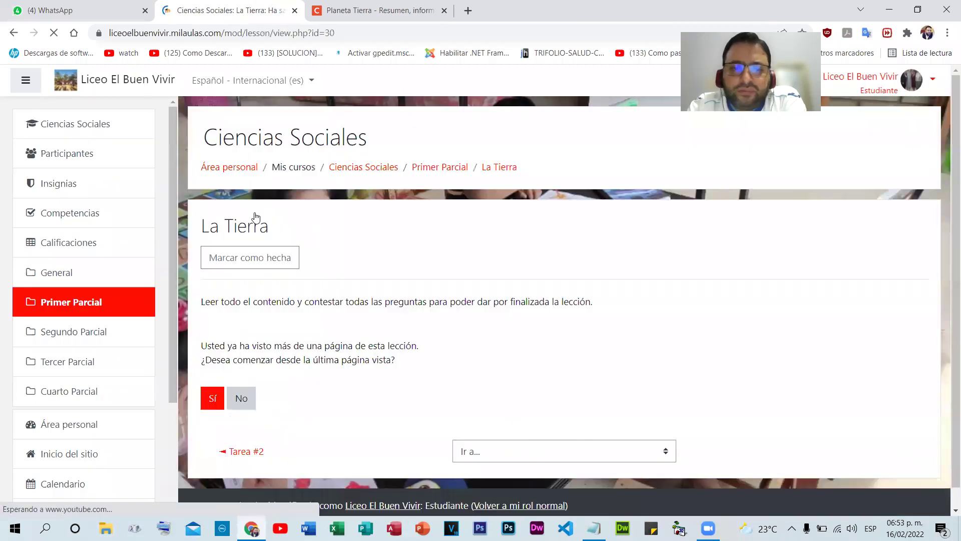
left_click(233, 398)
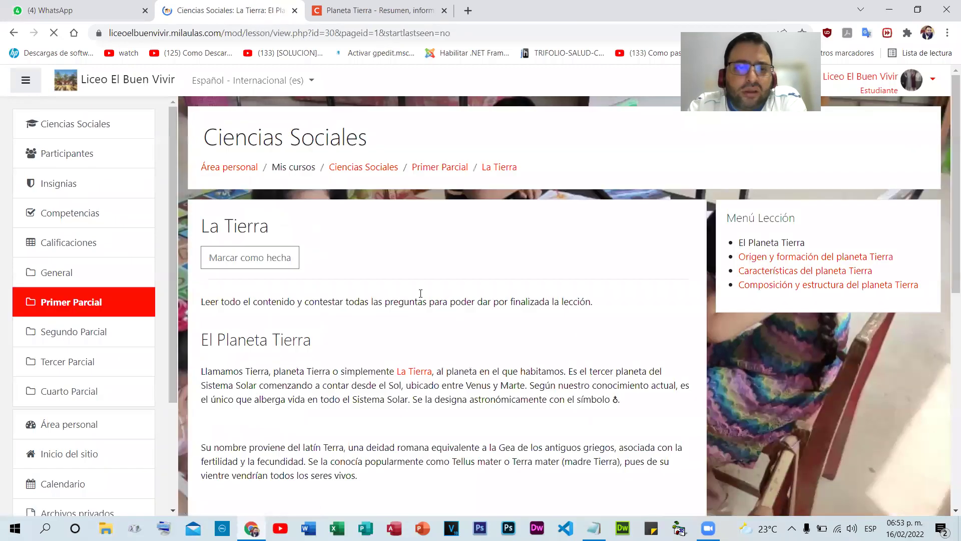
- Go to the "Composición y estructura del planeta Tierra" section as a student and start its Evaluación
scroll(421, 293, "down", 12)
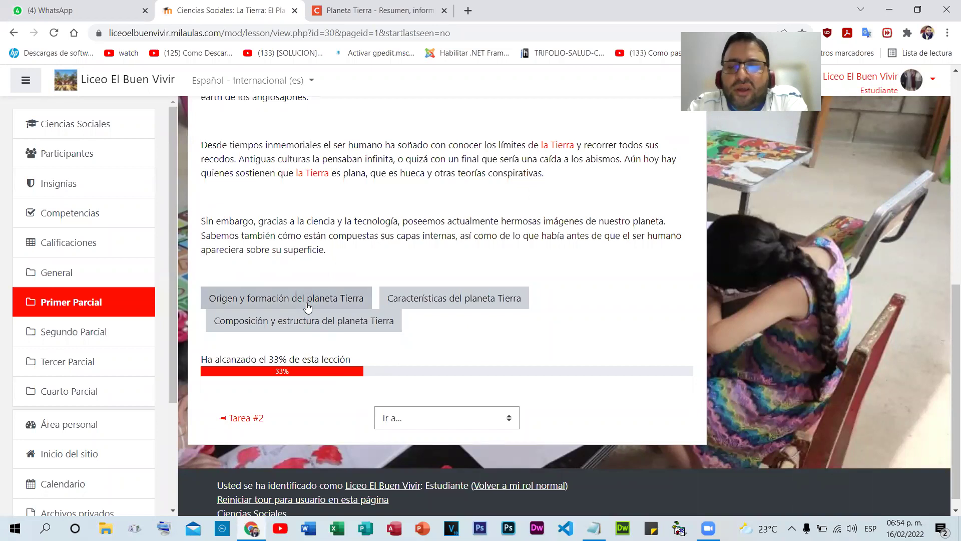
left_click(329, 320)
scroll(593, 343, "down", 20)
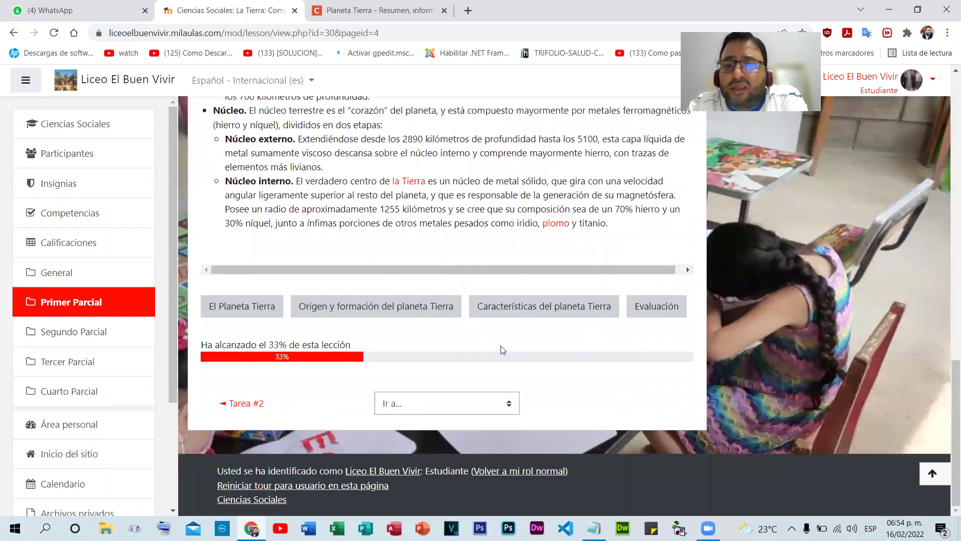
left_click(644, 313)
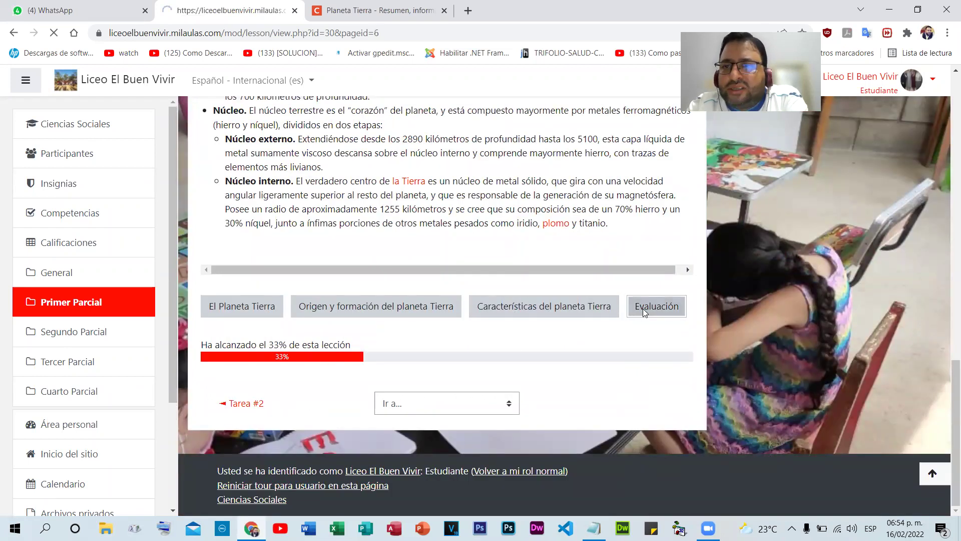
- Answer the question about the third planet of the Solar System with "tierra" and submit it
scroll(499, 325, "down", 2)
left_click(382, 288)
type("tierra")
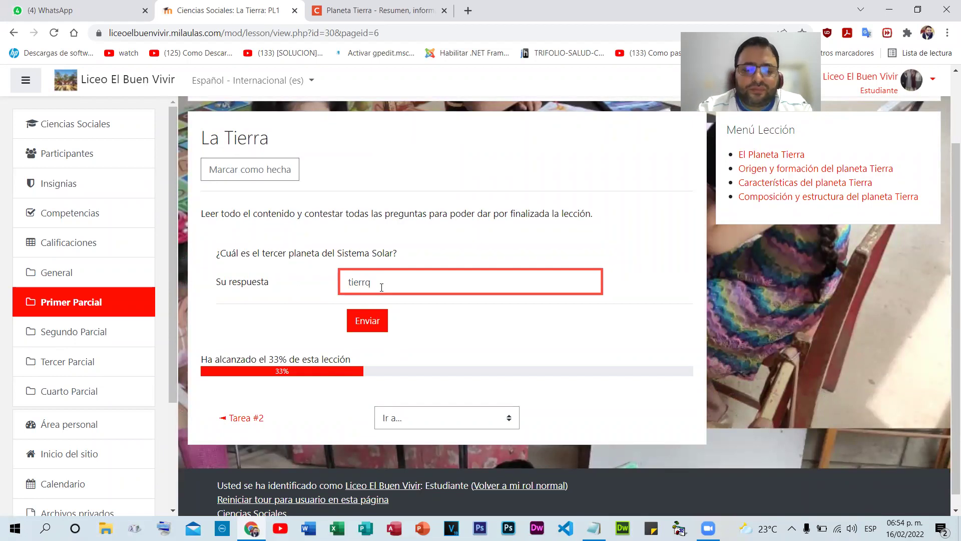
left_click(383, 318)
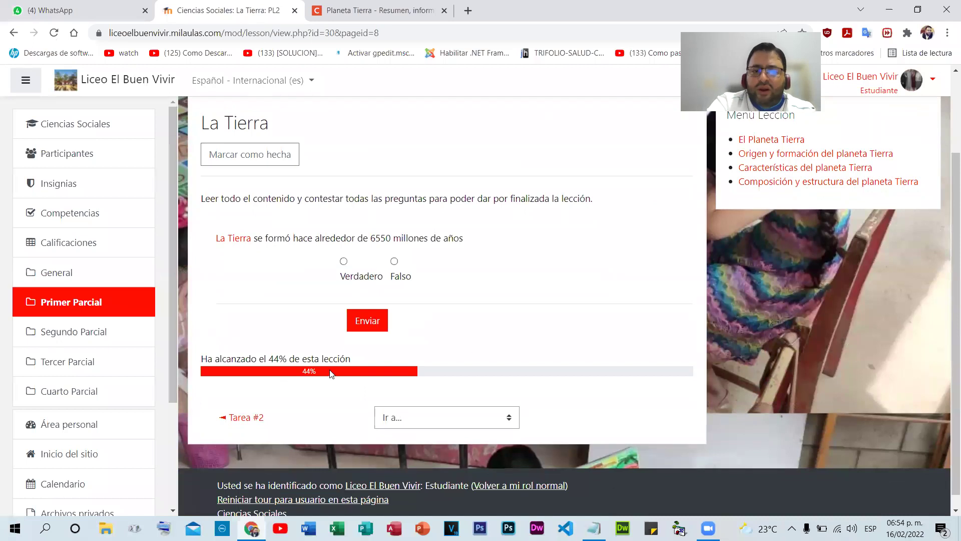
- Answer the 6550 million years statement with Falso and the 0 to 35 km layer question with Corteza, submitting both
left_click(395, 261)
left_click(371, 321)
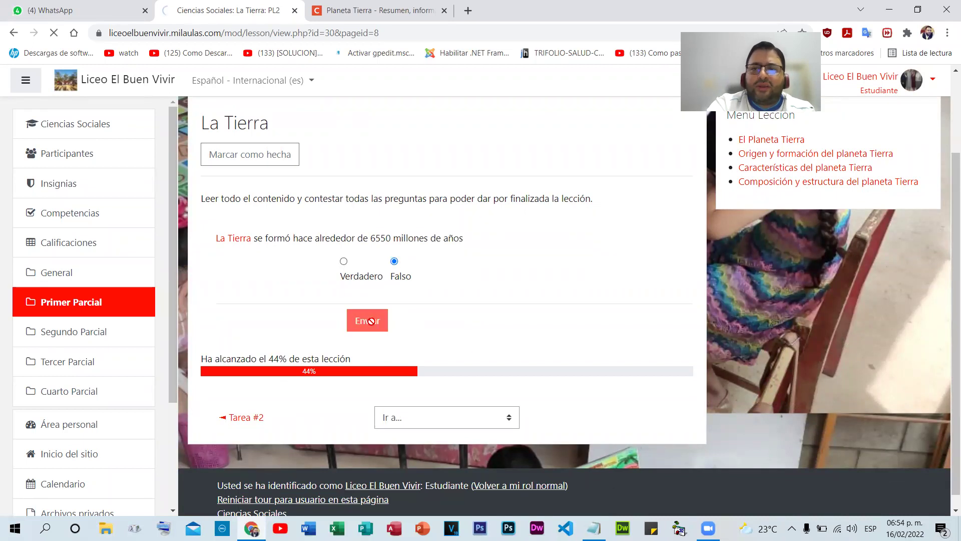
scroll(353, 300, "down", 3)
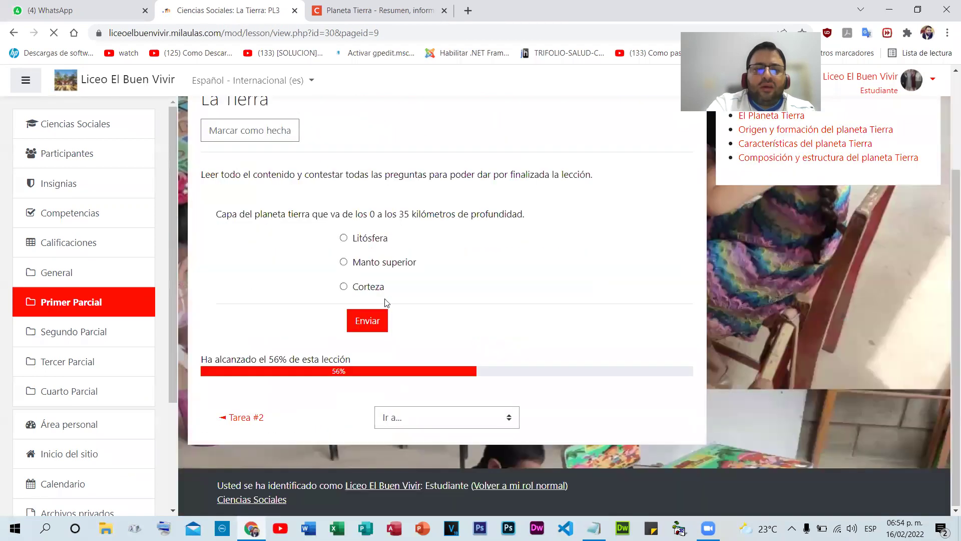
left_click(344, 286)
left_click(373, 322)
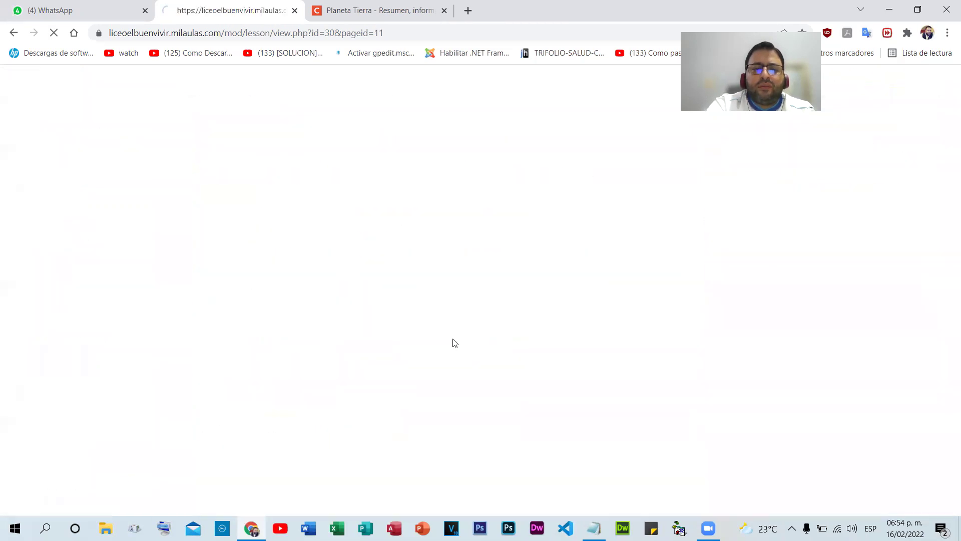
- Match the surface-to-60 km description with Litósfera, the 35–2890 km one with Manto Terrestre and the planet's "corazón" with Núcleo, and submit
scroll(456, 325, "down", 4)
left_click(388, 184)
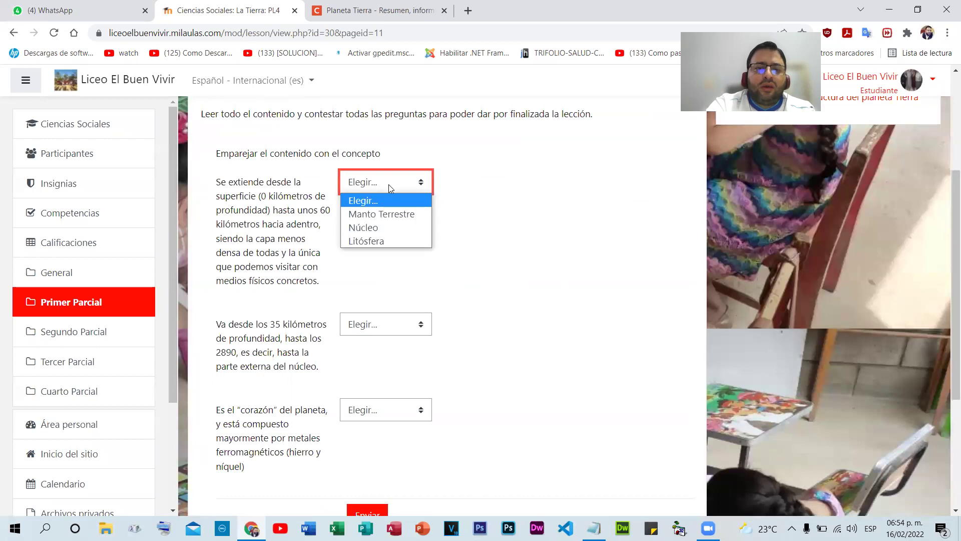
left_click(381, 241)
left_click(393, 323)
left_click(385, 356)
left_click(387, 411)
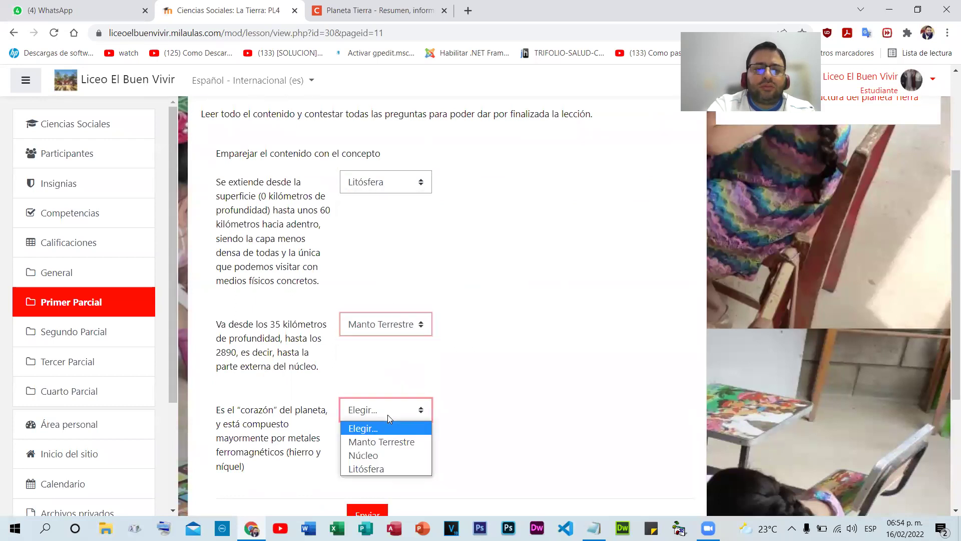
left_click(370, 467)
left_click(377, 407)
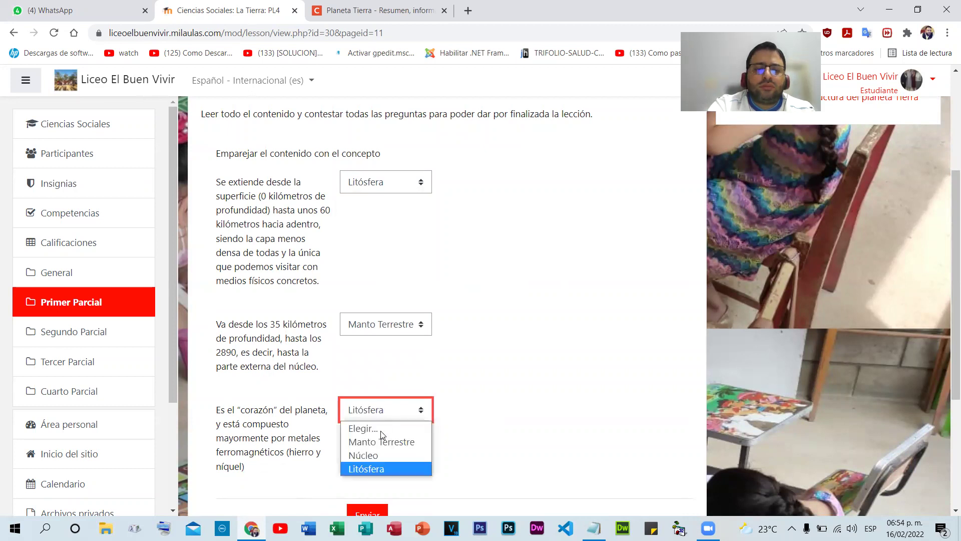
left_click(373, 455)
scroll(548, 290, "down", 4)
left_click(371, 327)
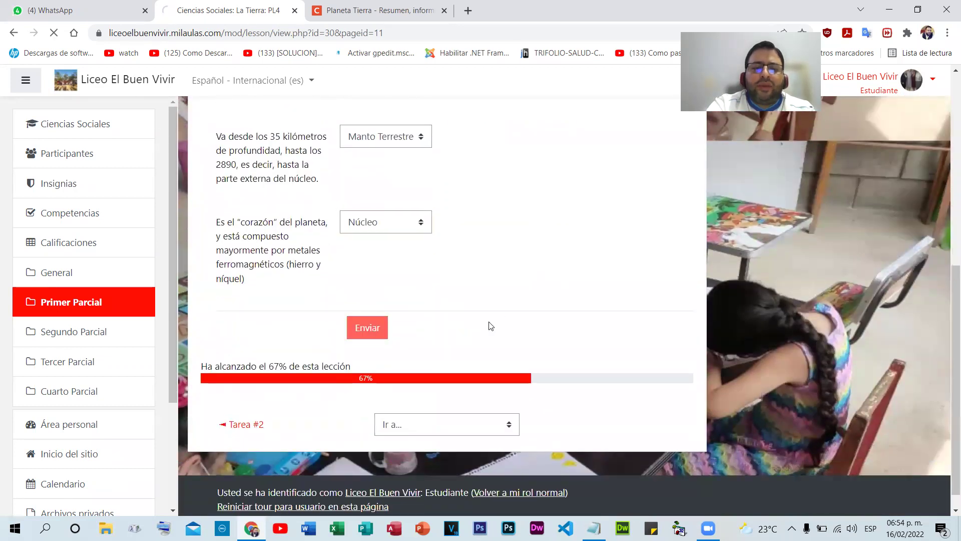
- Answer the statement about the planet's formation taking 10 to 20 million years with Verdadero, submit it and review the final score
scroll(513, 313, "down", 2)
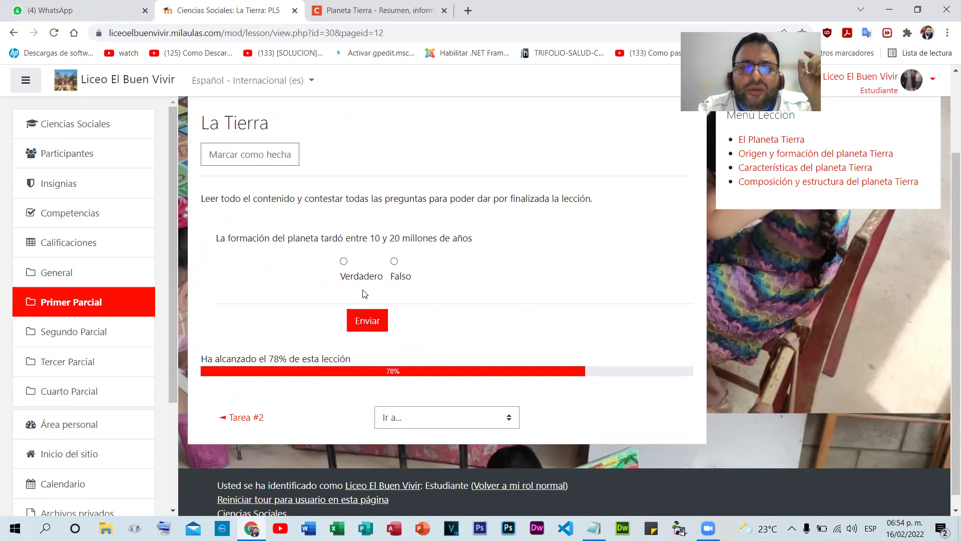
left_click(344, 261)
left_click(362, 330)
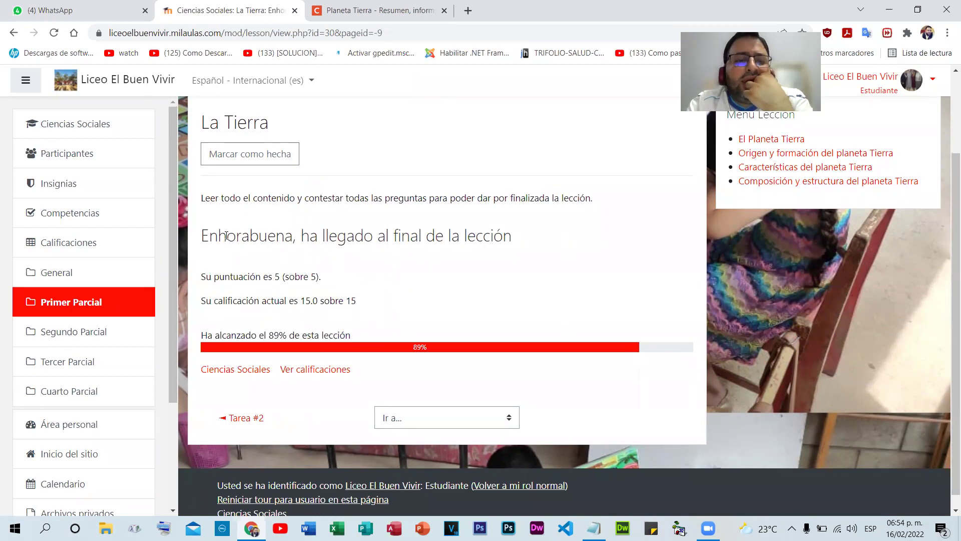
left_click_drag(214, 226, 351, 324)
left_click(358, 350)
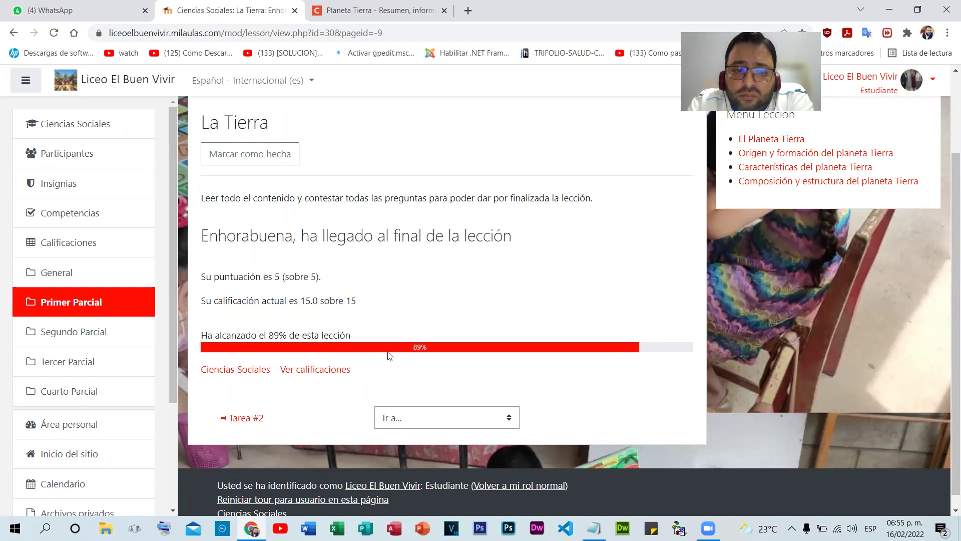
- Go back to Primer Parcial and try to open the La Tierra lesson again as a student
left_click(120, 306)
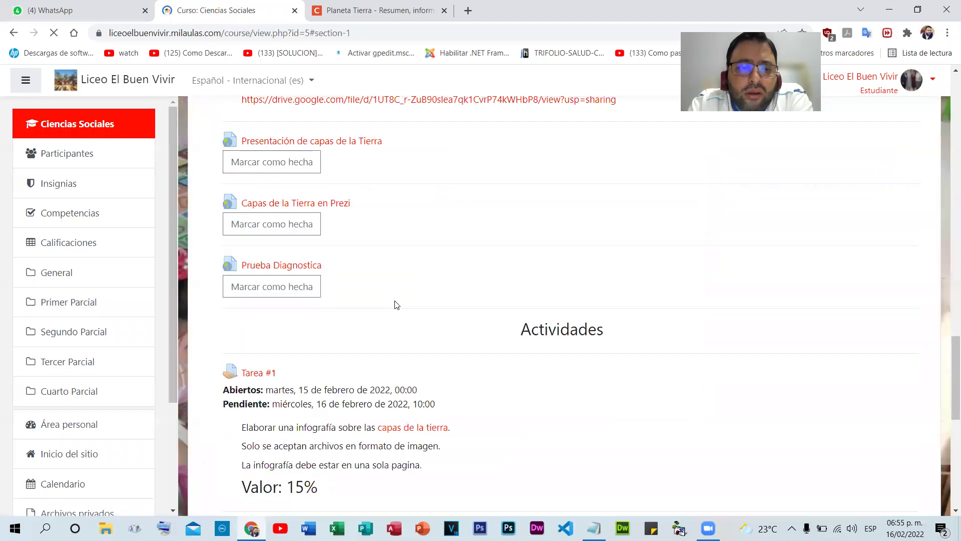
scroll(396, 304, "down", 10)
left_click(248, 213)
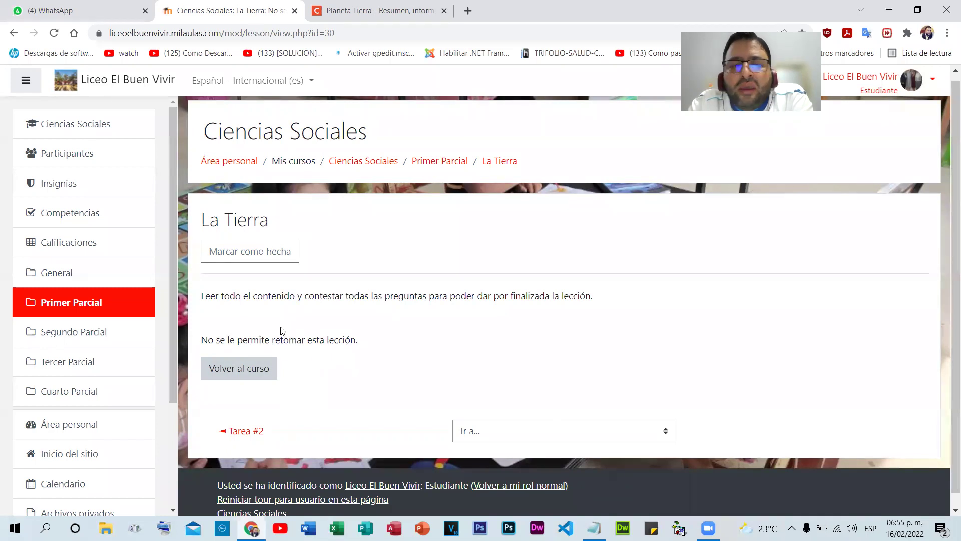
left_click_drag(199, 342, 373, 347)
left_click(373, 347)
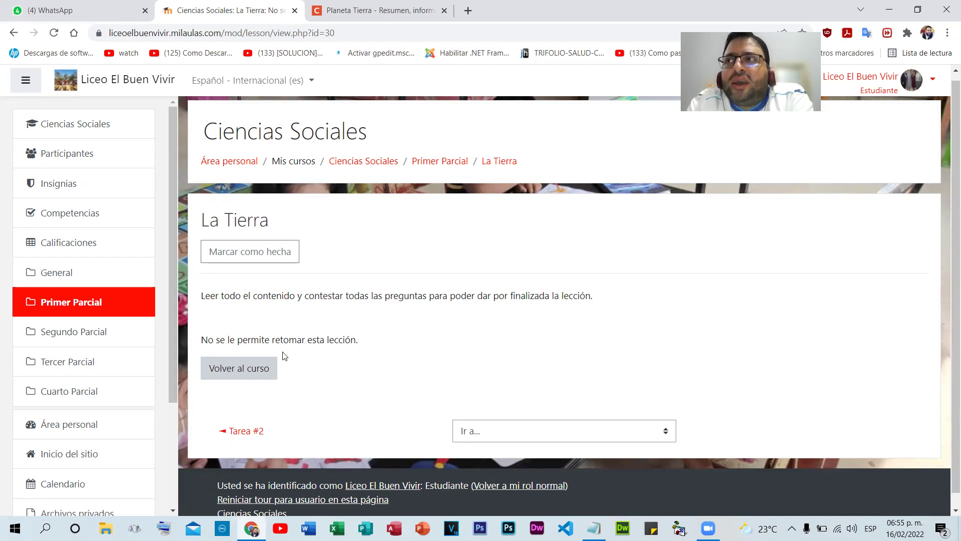
- Return to the Ciencias Sociales course and switch back from the Estudiante role to the normal role
left_click(268, 374)
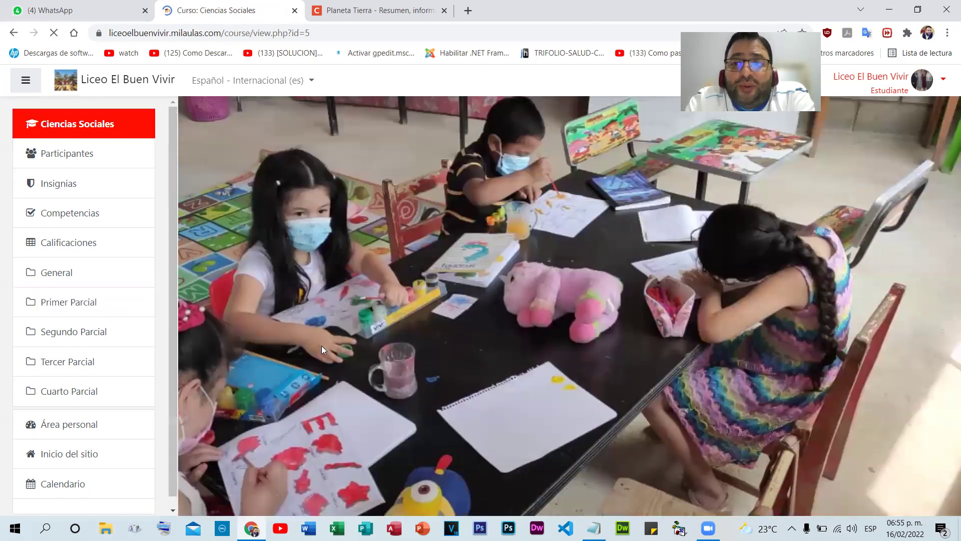
scroll(558, 258, "down", 17)
scroll(558, 268, "down", 15)
scroll(661, 286, "up", 4)
scroll(662, 286, "down", 4)
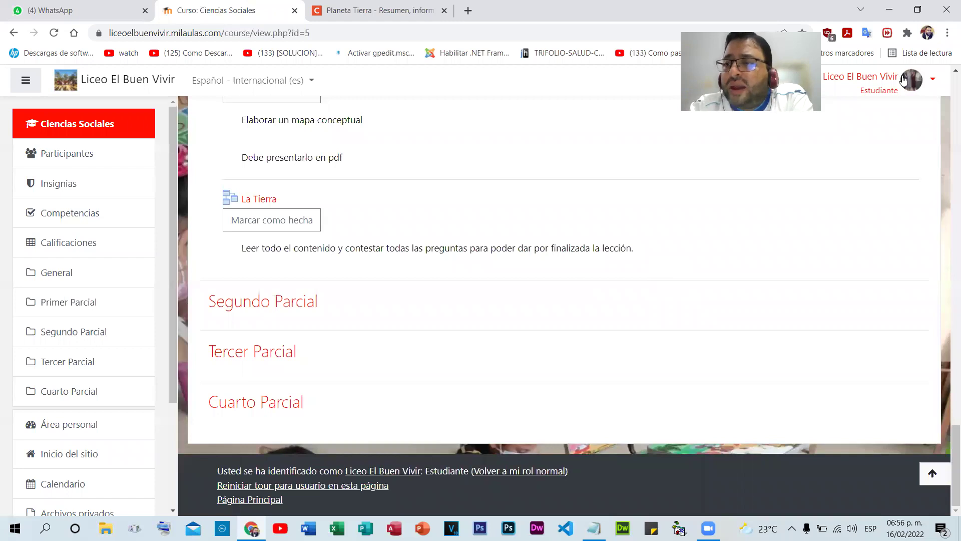
left_click(933, 80)
left_click(902, 246)
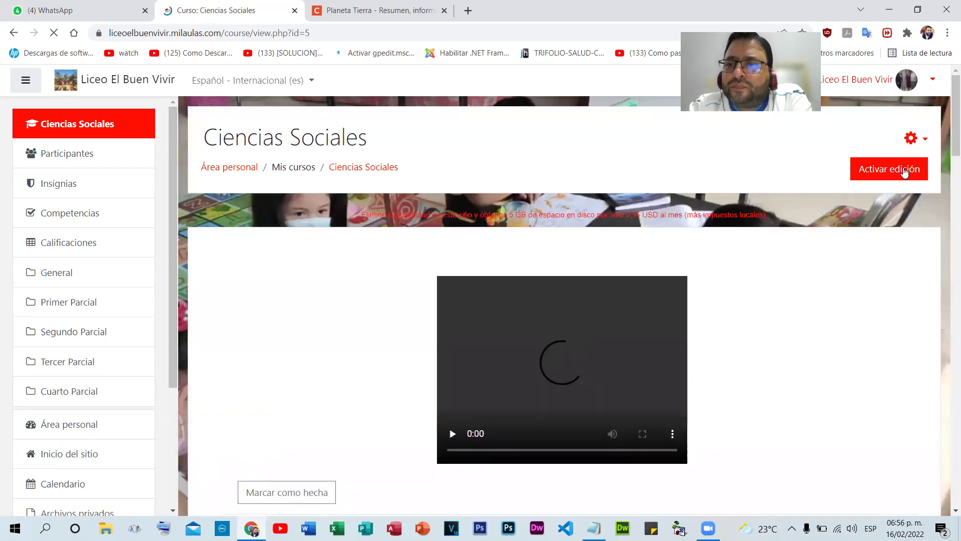
- Turn on editing in the course and open the Informes of the La Tierra lesson in Primer Parcial
left_click(853, 170)
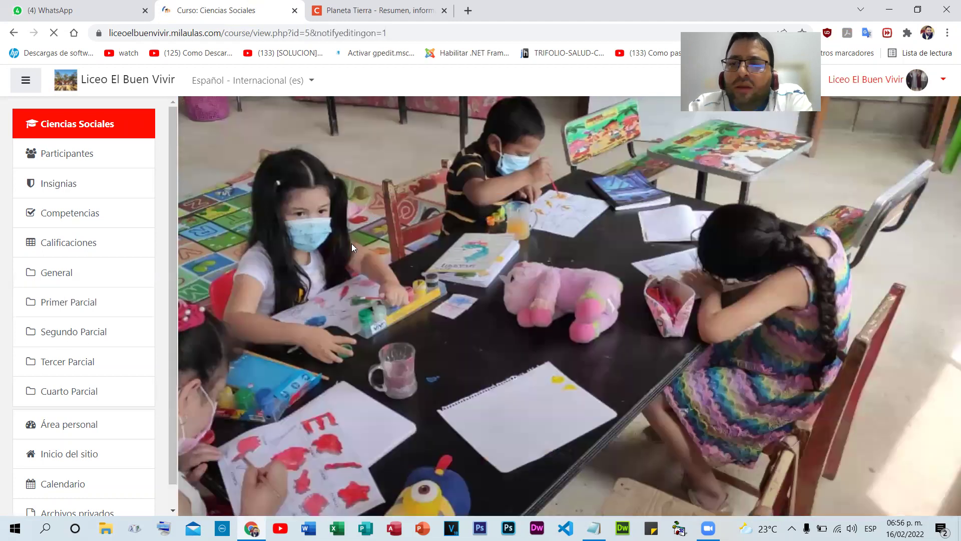
scroll(366, 276, "down", 20)
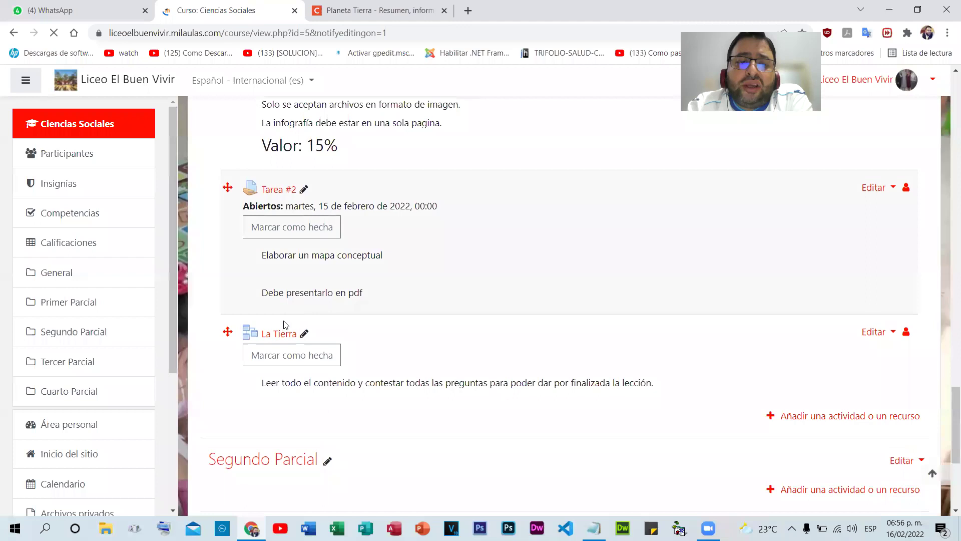
left_click(278, 332)
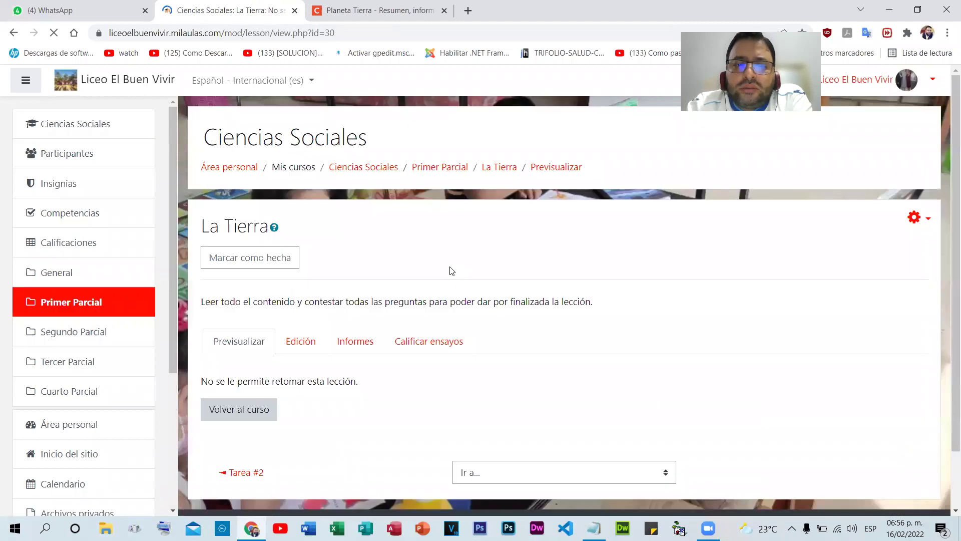
scroll(450, 273, "down", 1)
left_click(348, 279)
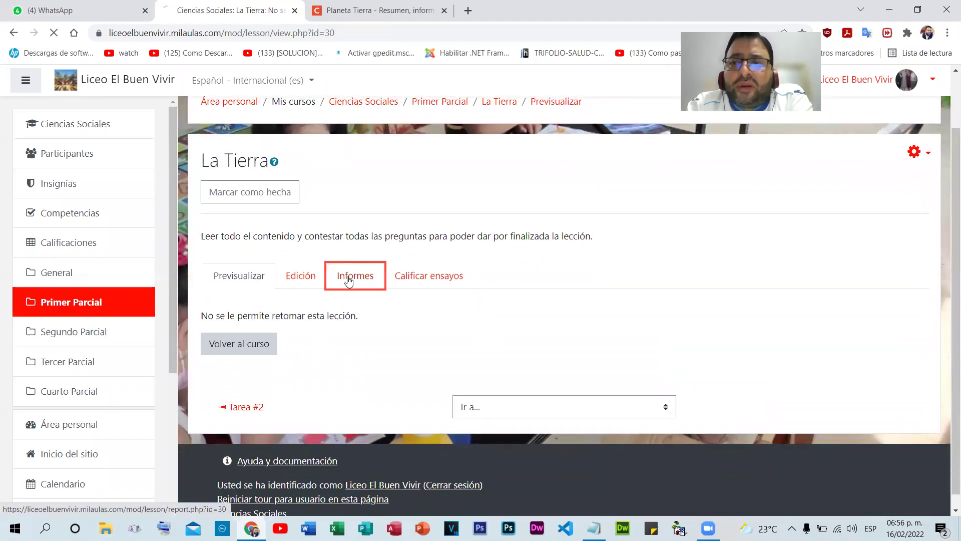
scroll(421, 272, "down", 5)
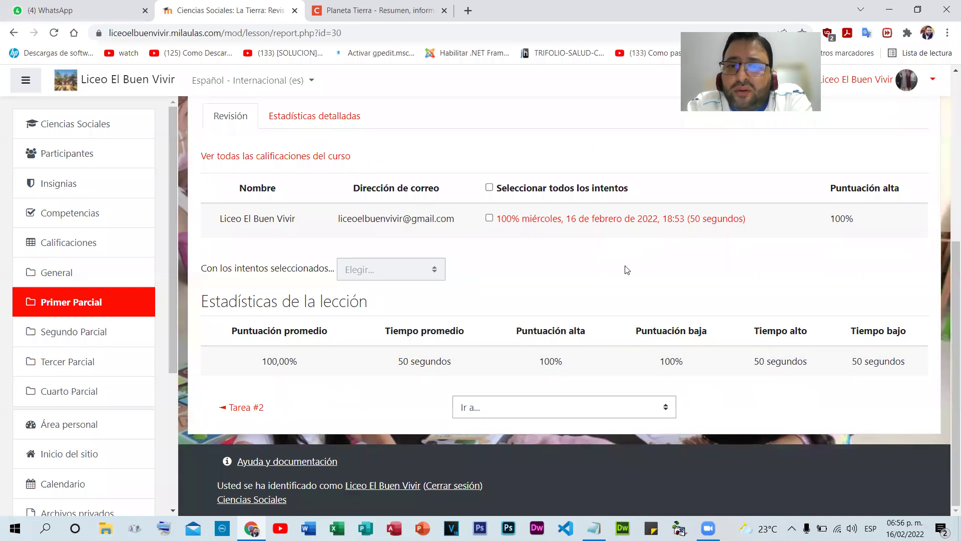
- Open the detailed report of the completed attempt and examine the answer, feedback and points for each question
left_click(629, 219)
scroll(630, 220, "down", 10)
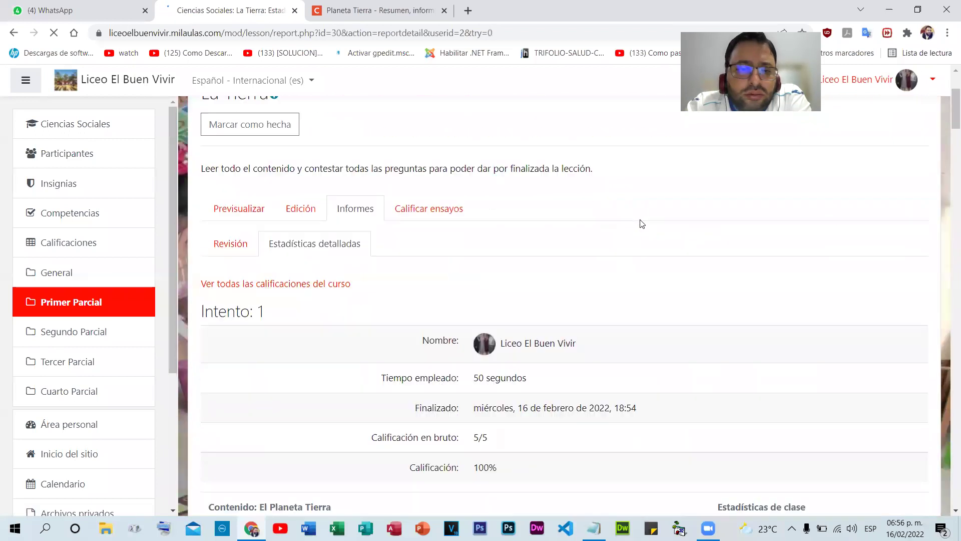
scroll(651, 225, "down", 20)
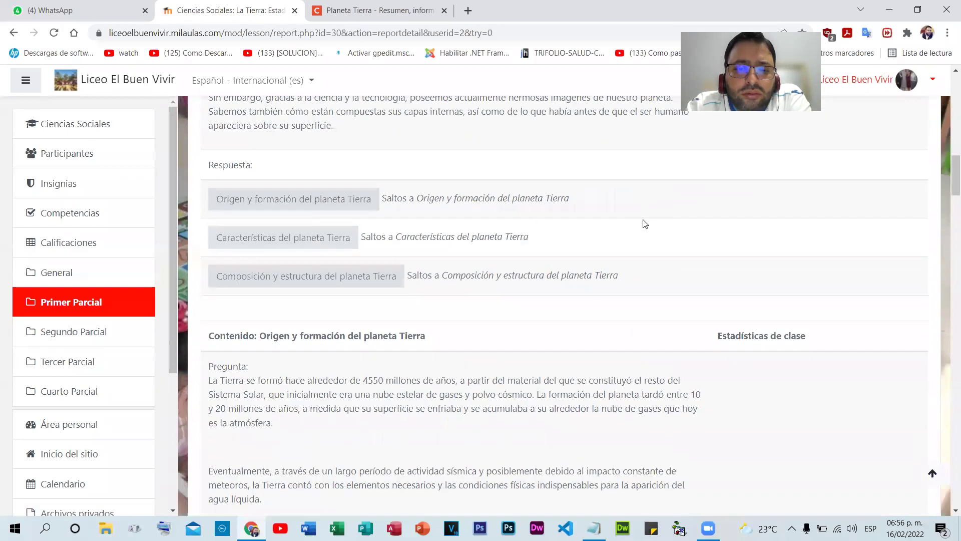
scroll(686, 230, "down", 14)
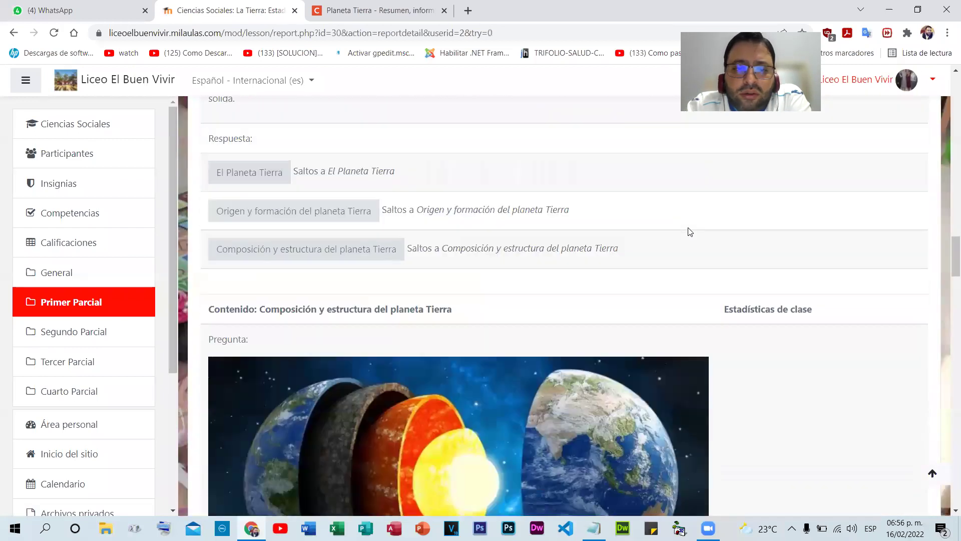
scroll(691, 232, "down", 14)
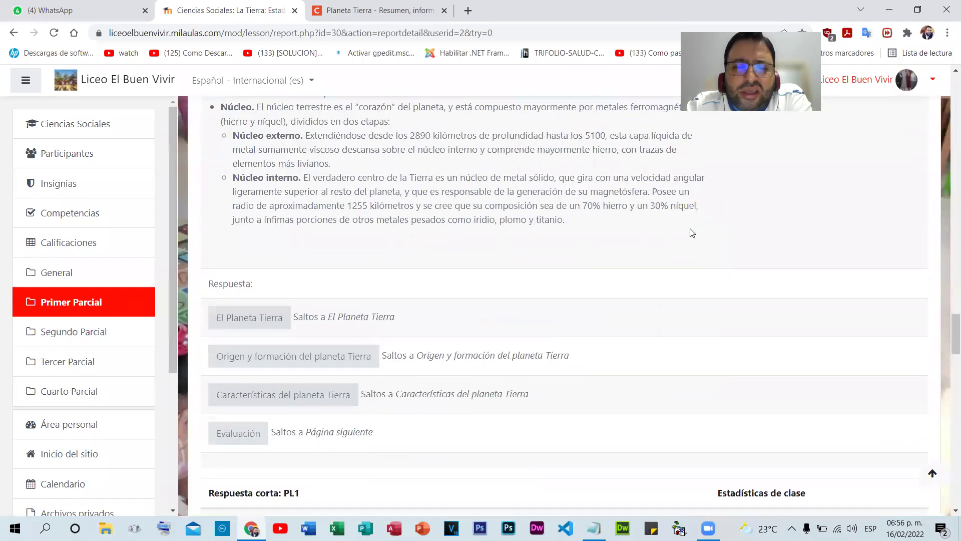
scroll(693, 233, "down", 2)
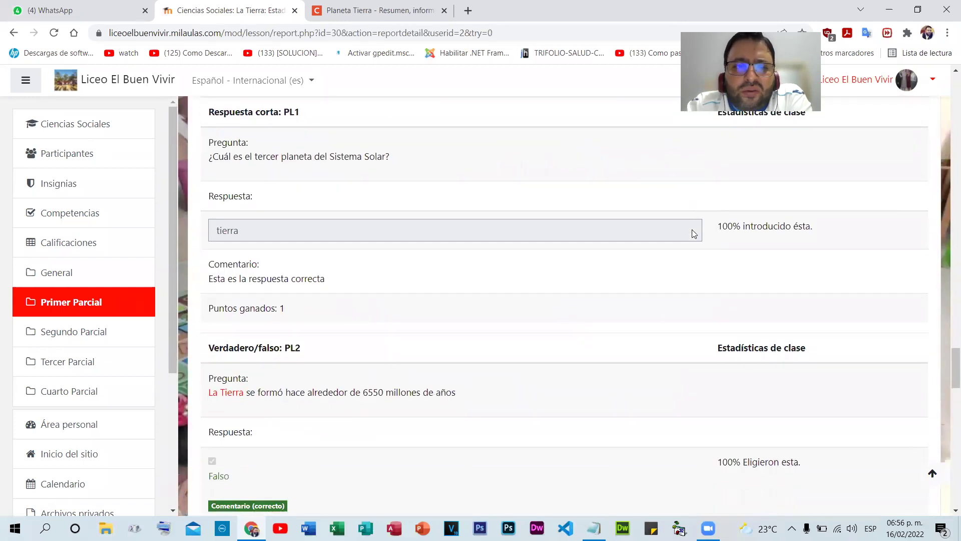
scroll(650, 256, "down", 2)
scroll(655, 255, "up", 1)
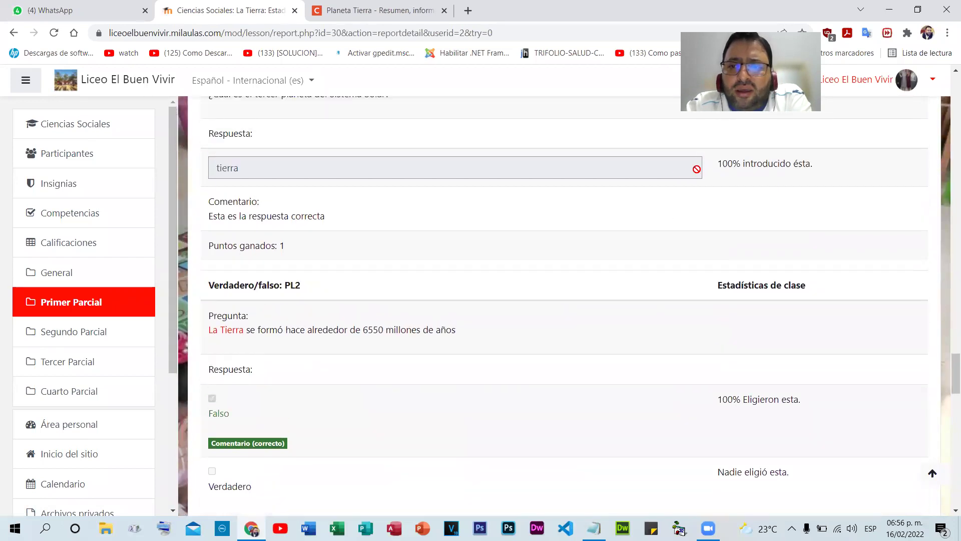
scroll(691, 169, "down", 12)
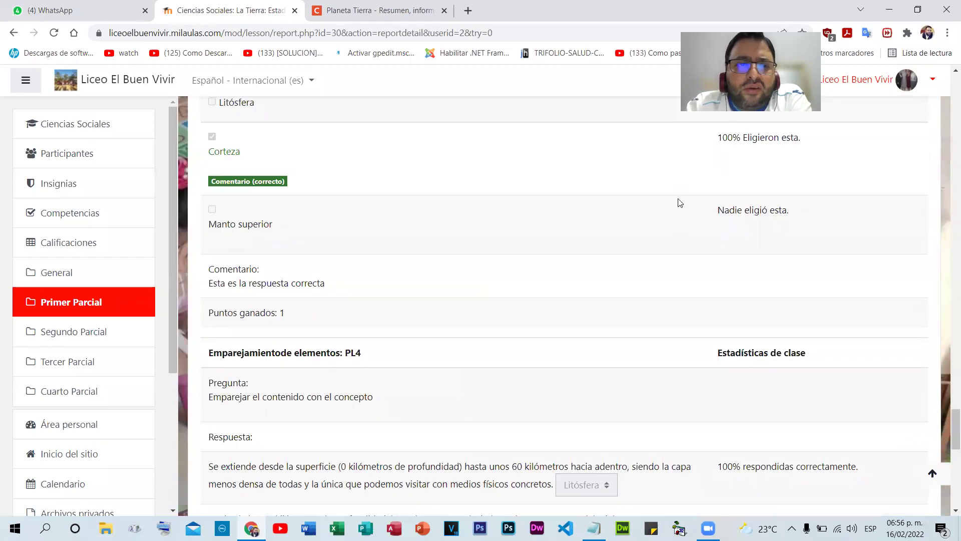
scroll(679, 203, "down", 11)
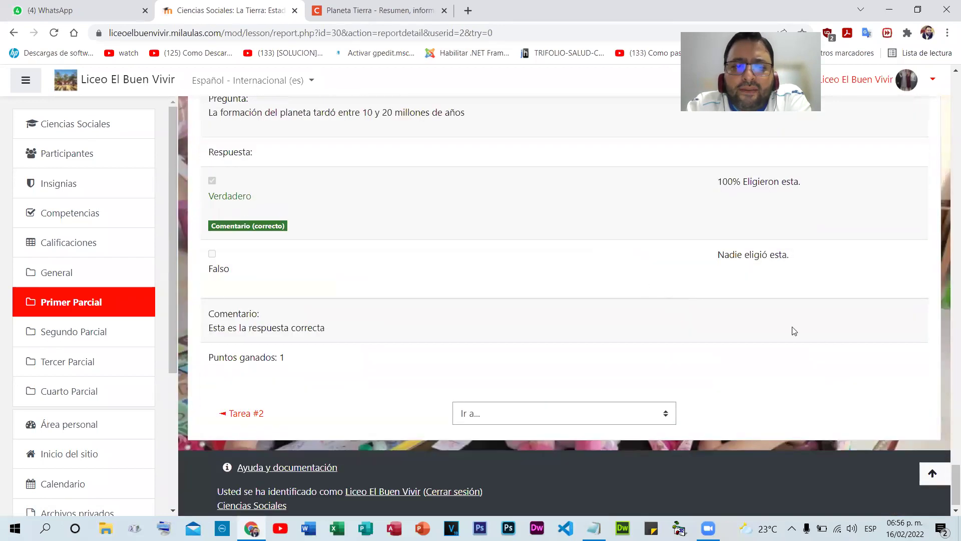
- Review the attempt's summary and the lesson's content pages again from the start of the detailed report
left_click_drag(955, 483, 947, 113)
scroll(873, 235, "down", 6)
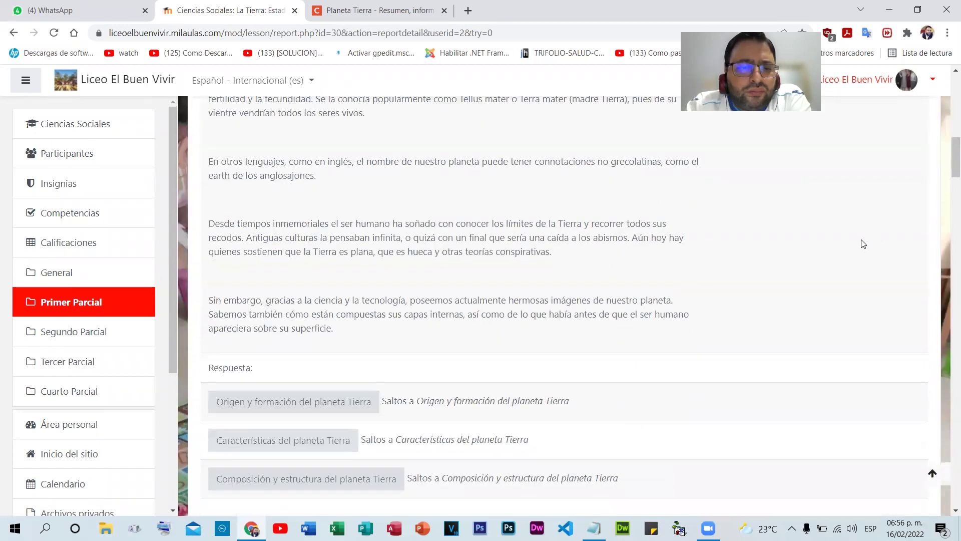
scroll(863, 244, "up", 8)
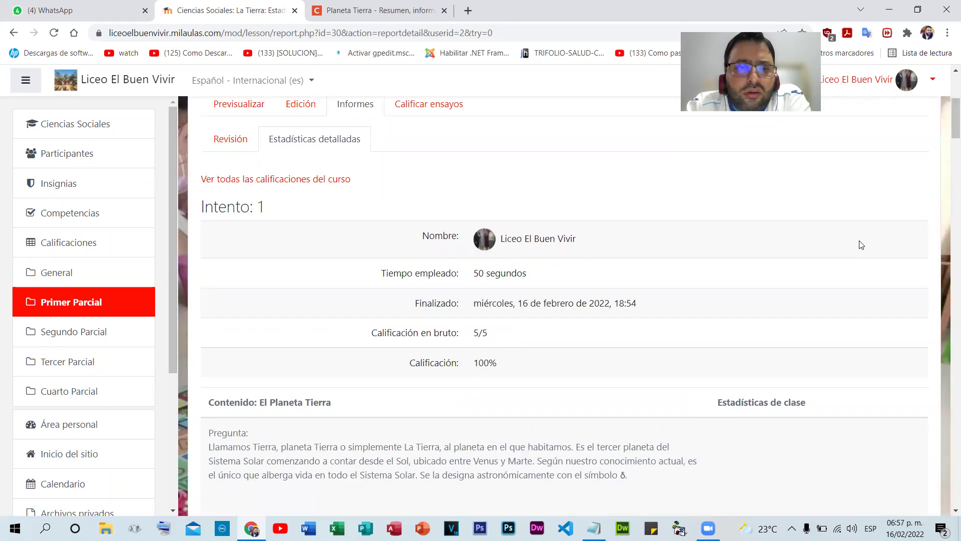
scroll(861, 245, "down", 10)
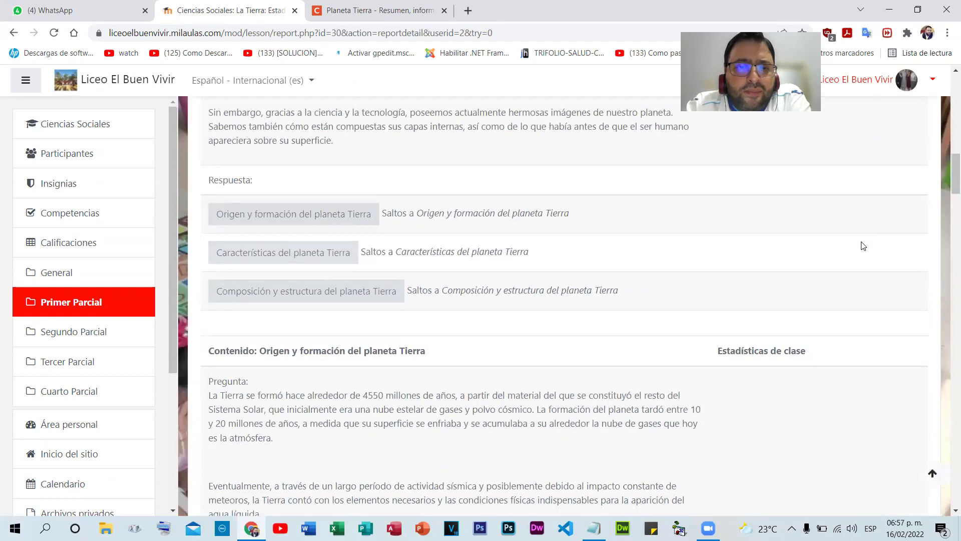
scroll(862, 244, "up", 8)
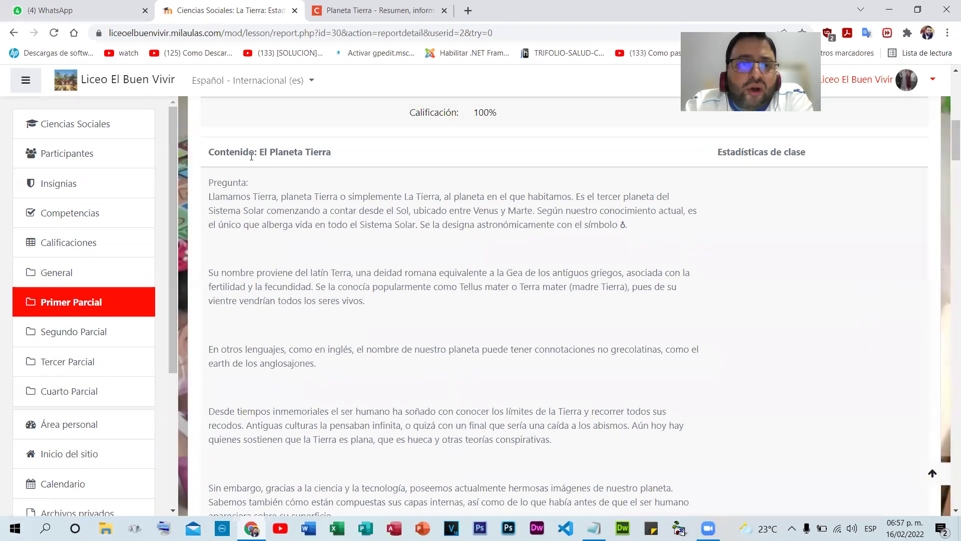
scroll(666, 250, "down", 12)
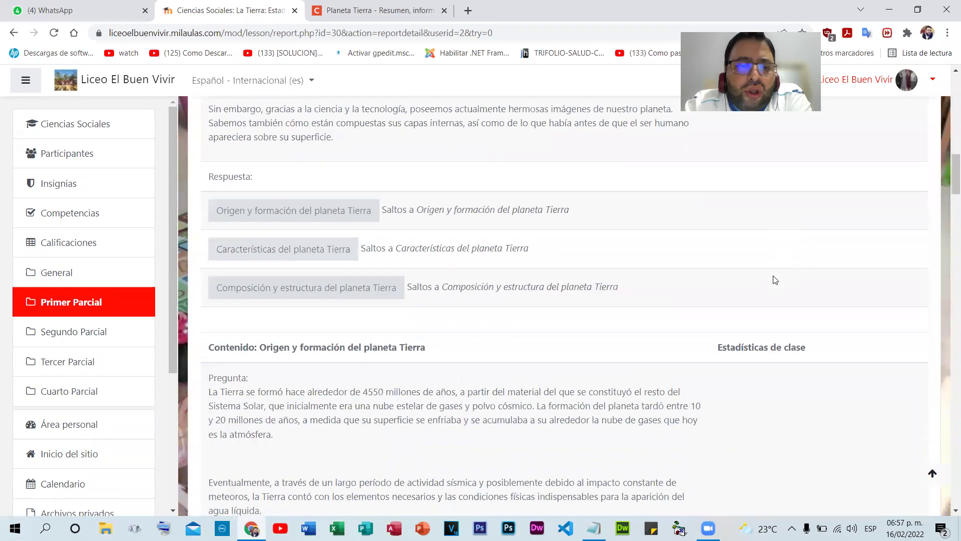
scroll(775, 280, "down", 10)
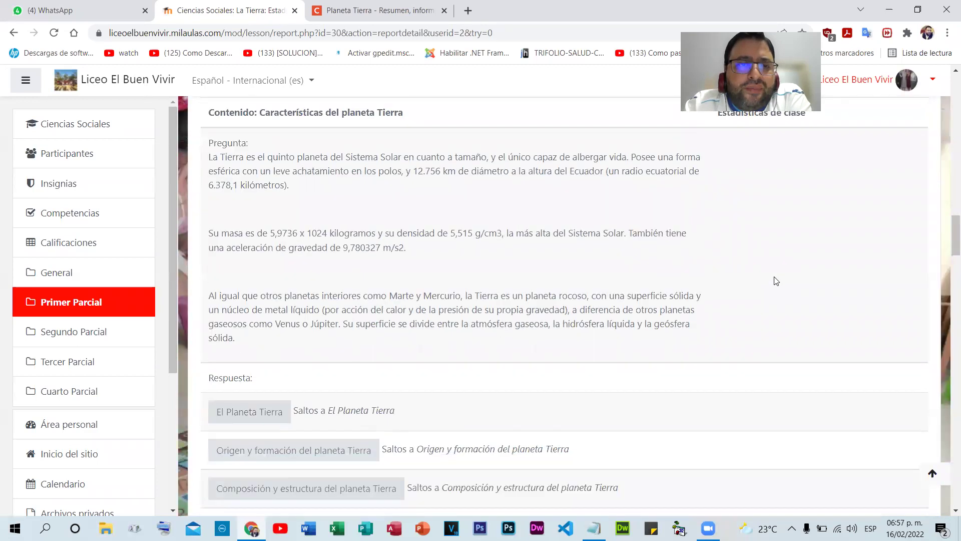
- Review the remaining content pages and the PL1 and PL2 answers in the attempt's detailed report
scroll(775, 279, "down", 15)
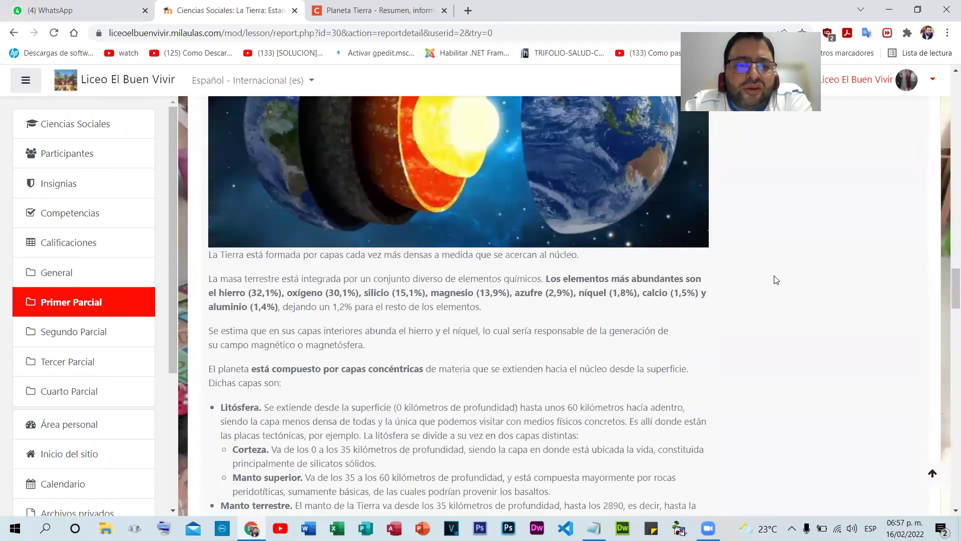
scroll(775, 279, "down", 8)
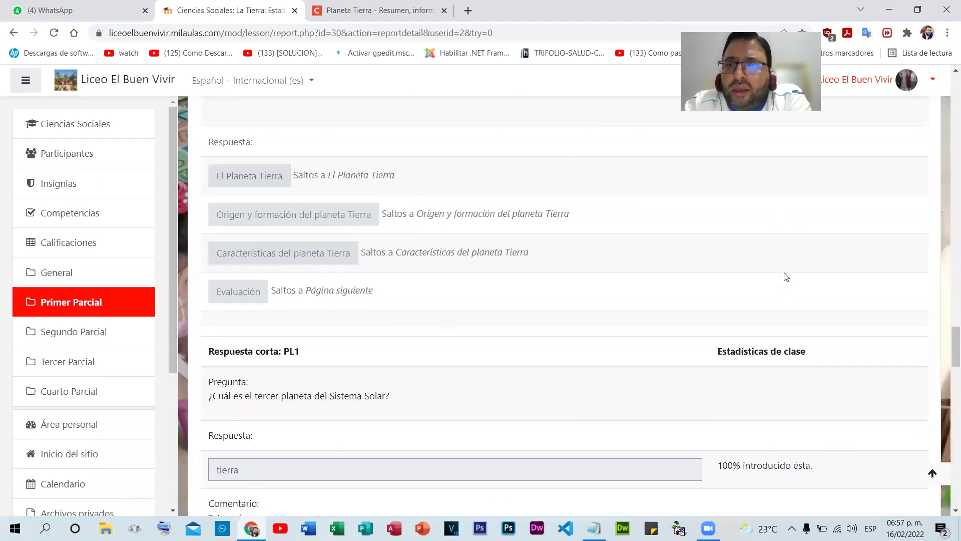
scroll(790, 277, "down", 5)
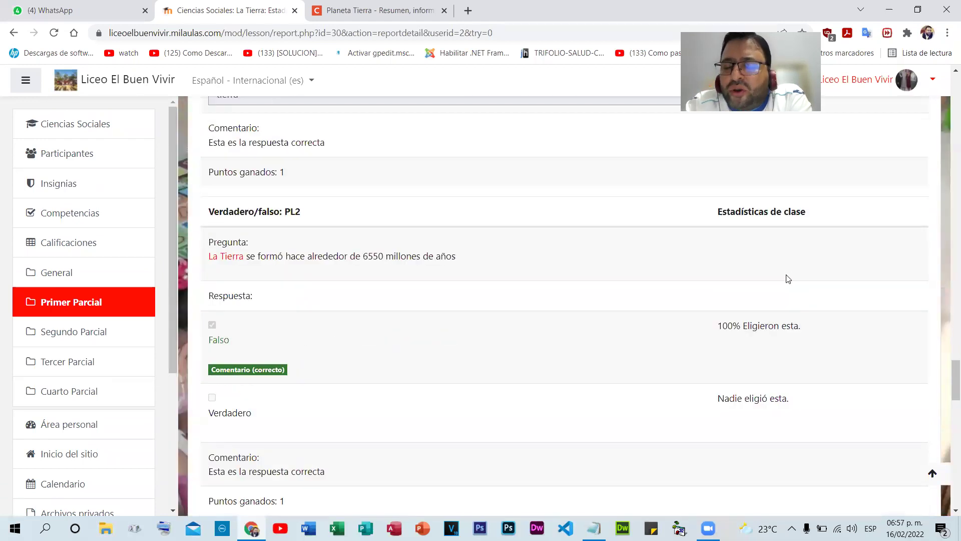
left_click_drag(953, 380, 954, 95)
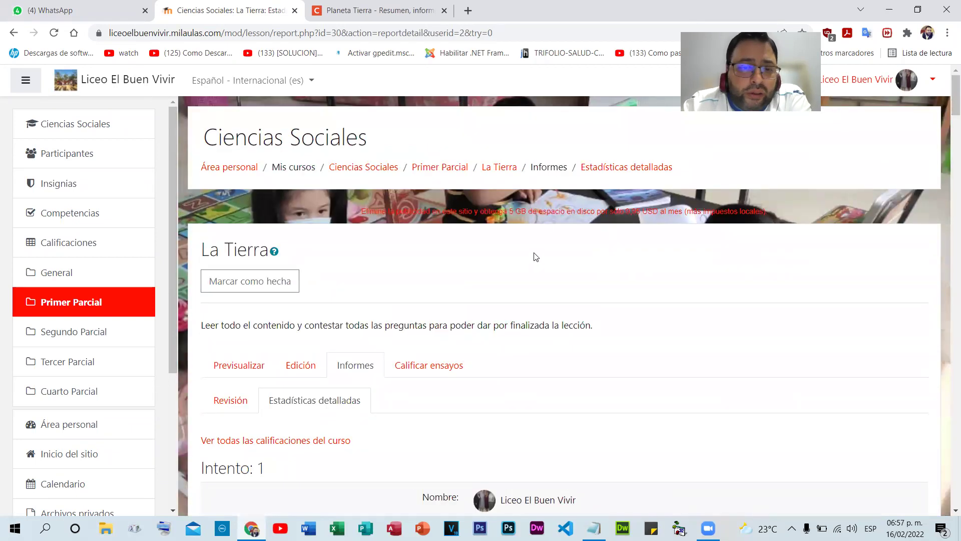
- Return to the La Tierra report overview and delete the recorded lesson attempt
left_click(13, 33)
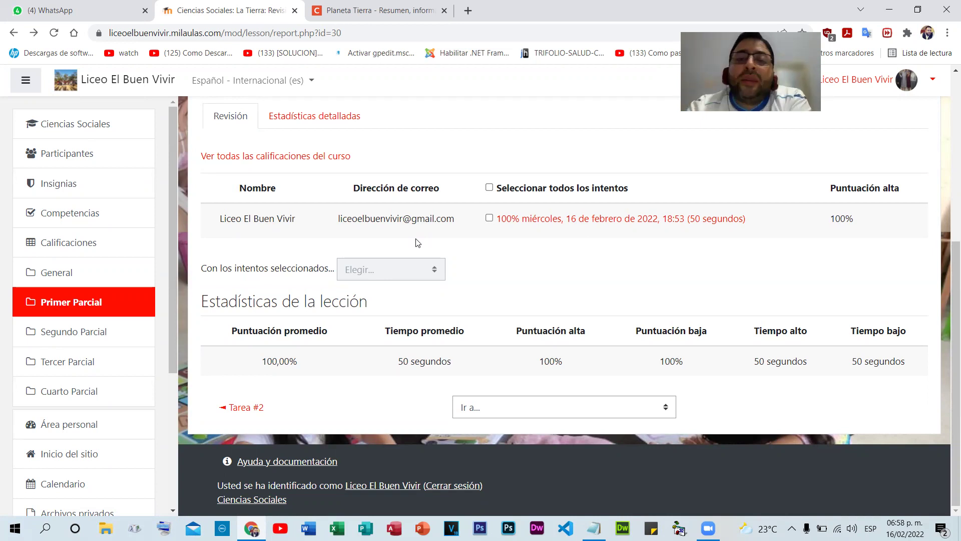
left_click(490, 219)
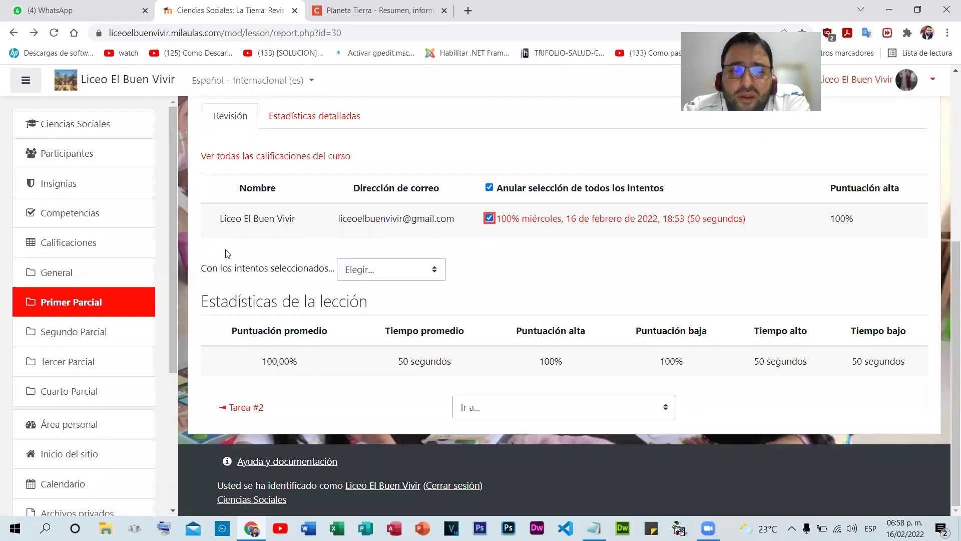
left_click(375, 273)
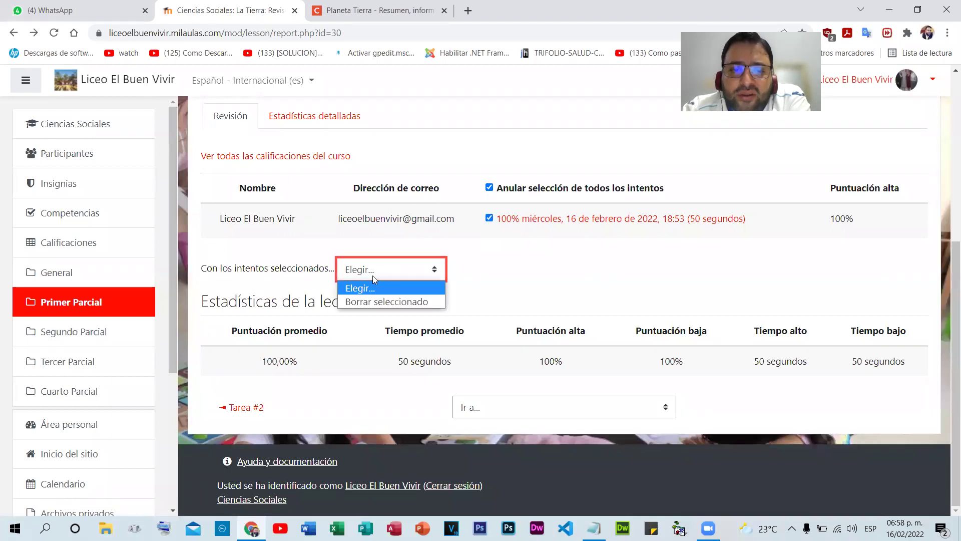
left_click(383, 302)
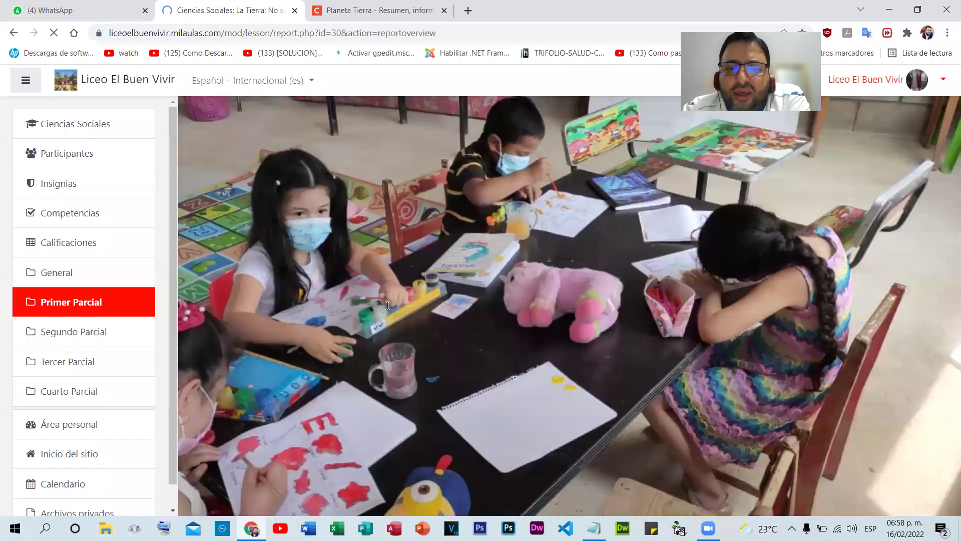
scroll(554, 288, "down", 1)
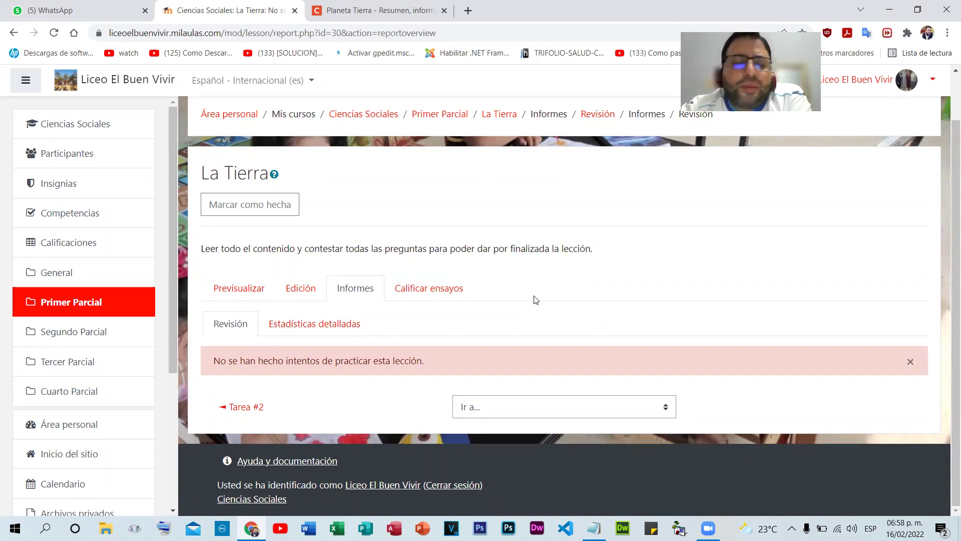
- Return to the Ciencias Sociales course and find the La Tierra lesson among the Primer Parcial activities
scroll(569, 279, "up", 1)
left_click(97, 124)
scroll(558, 260, "down", 8)
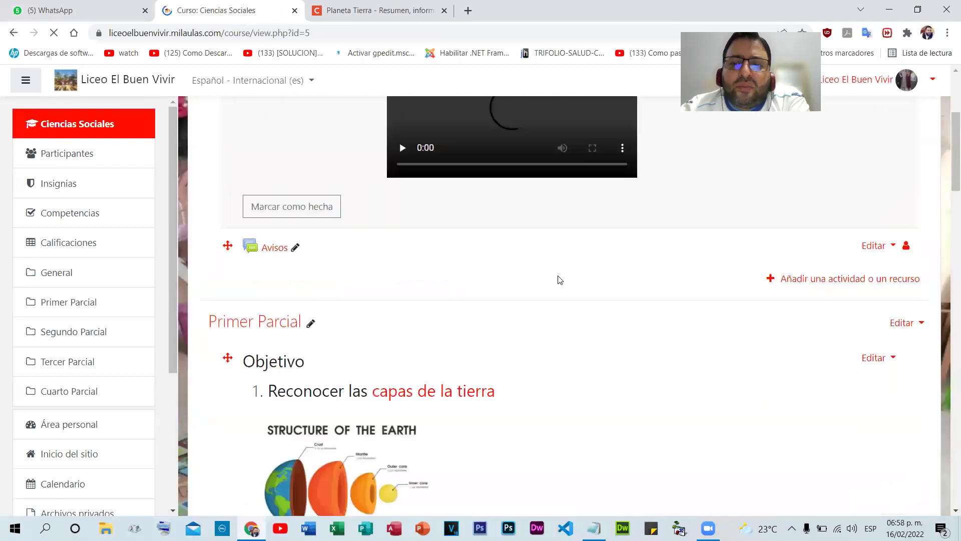
scroll(561, 280, "down", 20)
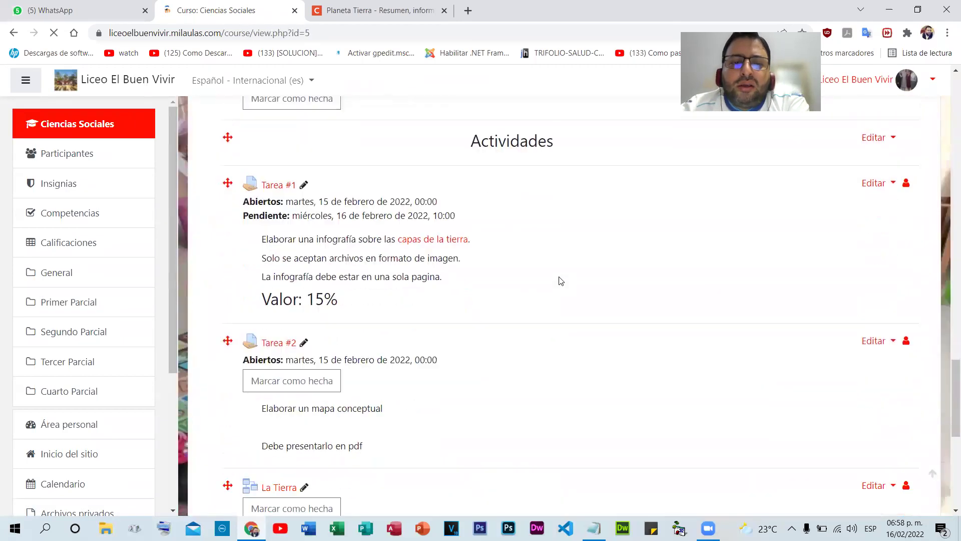
scroll(560, 280, "up", 5)
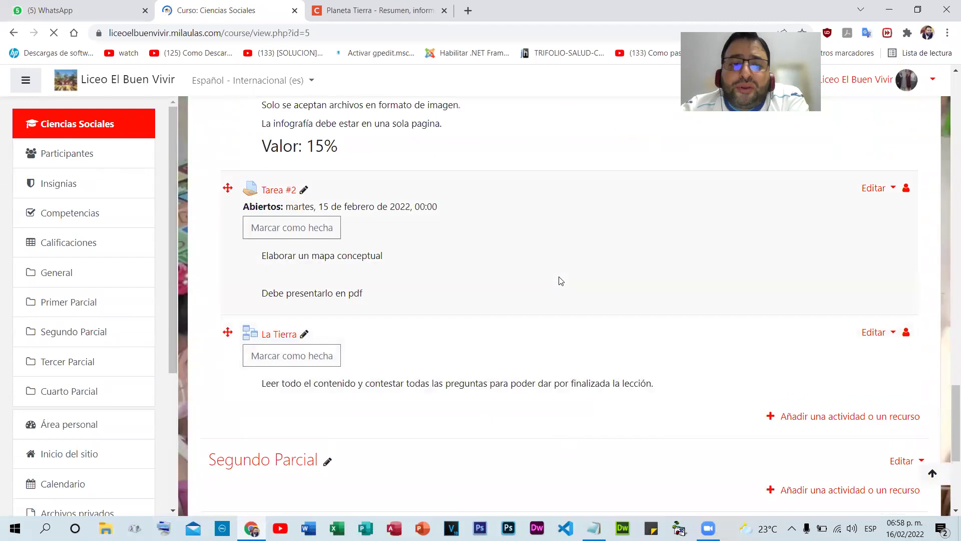
- Open the Ciencias Sociales gradebook and examine each student's grades for Tarea #1, Tarea #2 and La Tierra
left_click(63, 244)
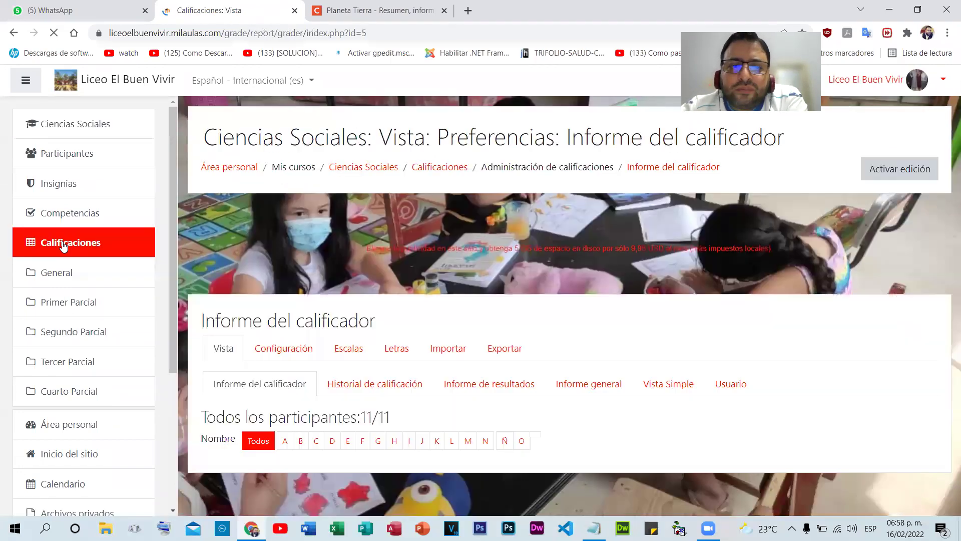
scroll(400, 280, "down", 11)
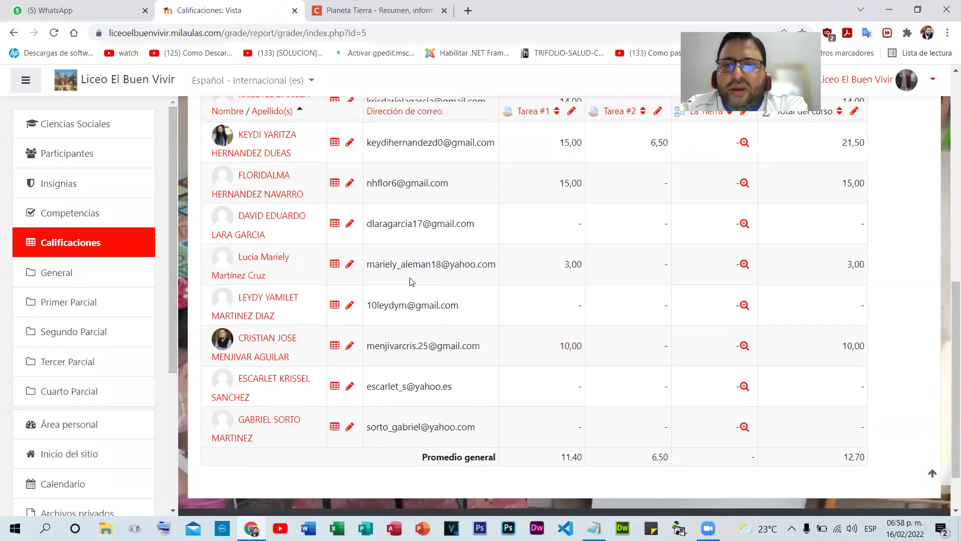
scroll(408, 282, "up", 5)
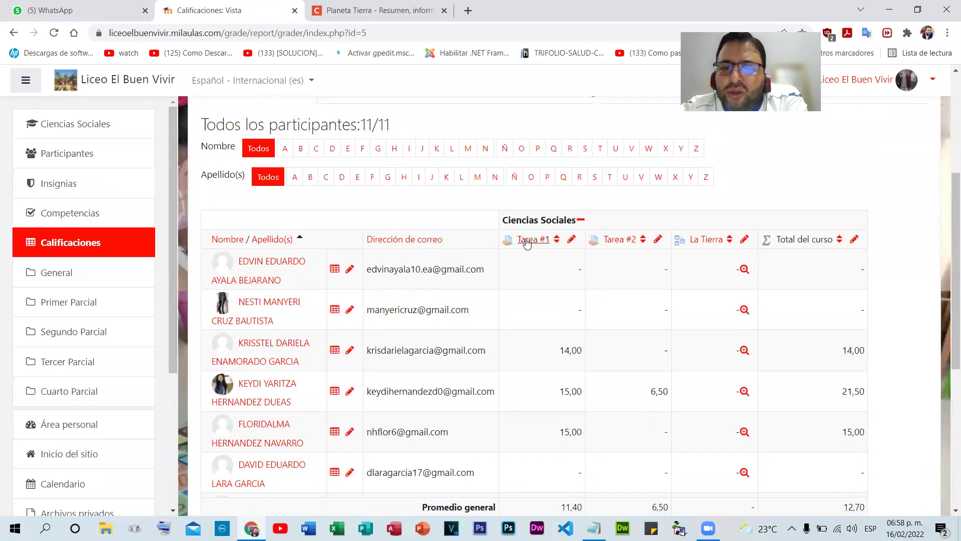
scroll(695, 273, "down", 3)
scroll(700, 280, "up", 4)
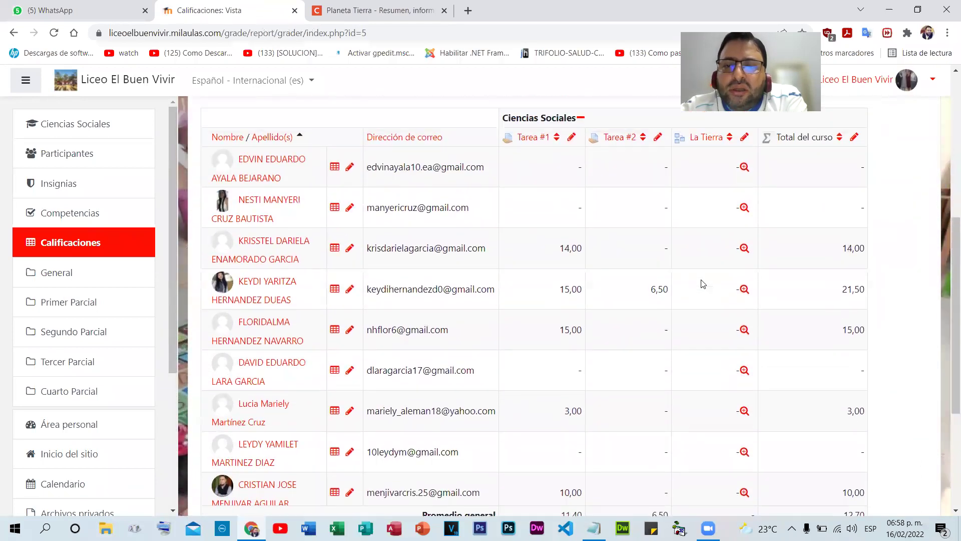
- Open the gradebook configuration and check the maximum grade of each activity and of the course total
left_click(279, 125)
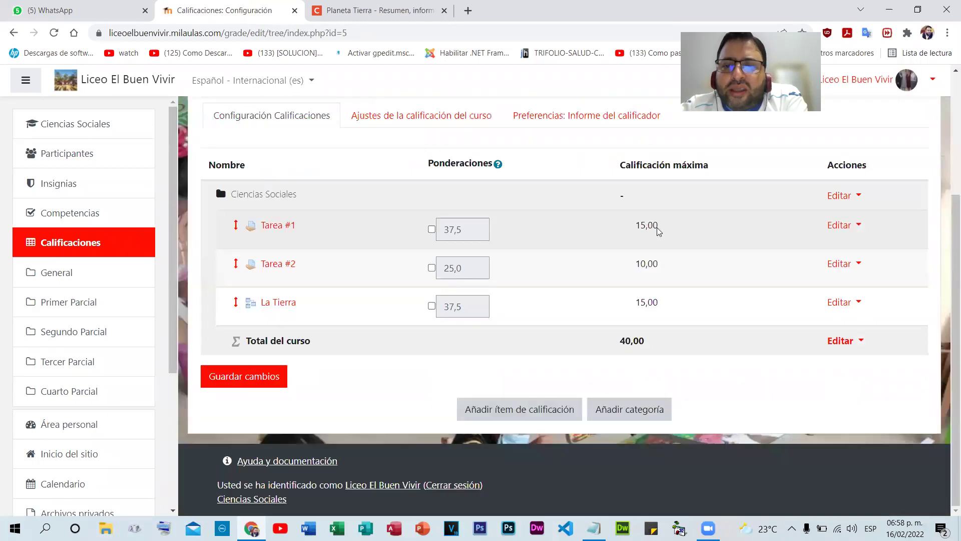
left_click_drag(618, 343, 655, 344)
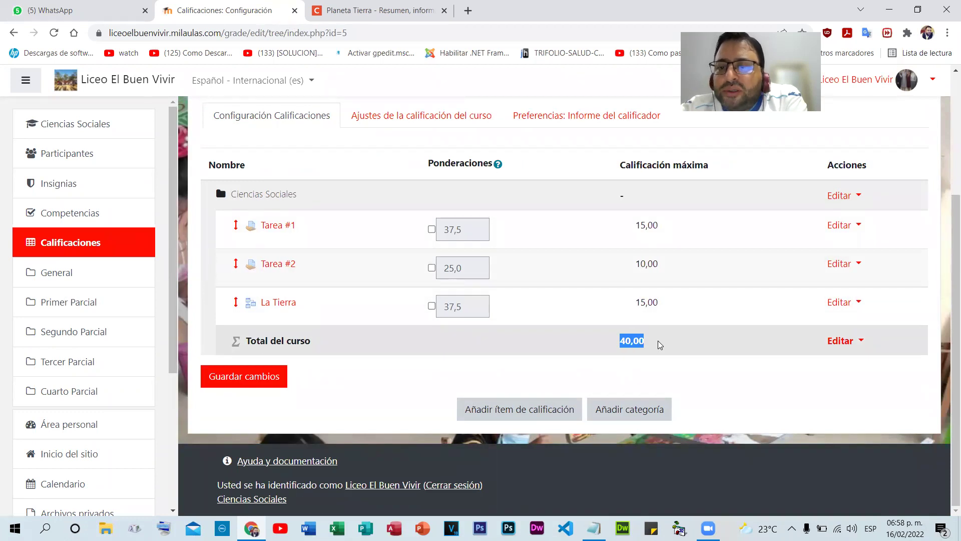
left_click(640, 341)
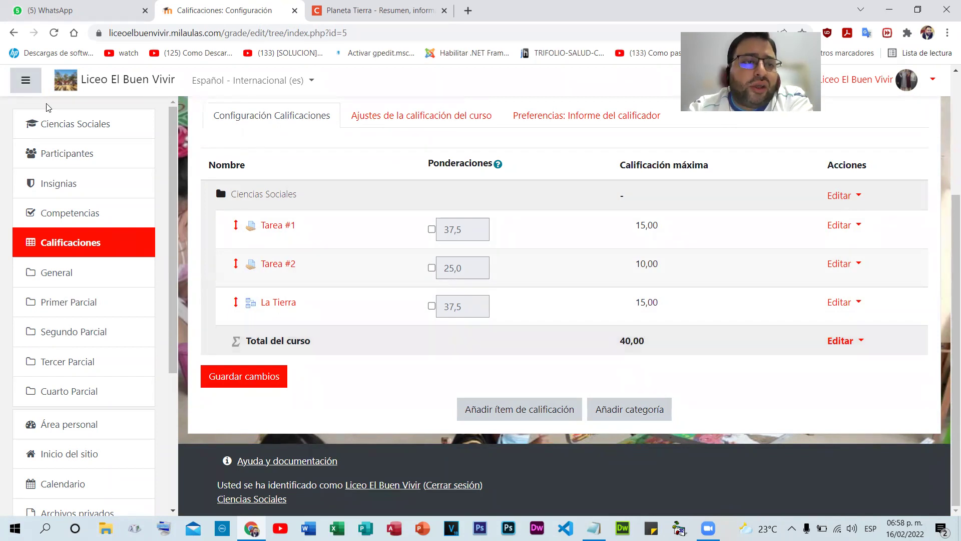
- Go back to the Ciencias Sociales course page and look over the activities and the remaining Parcial sections
left_click(66, 123)
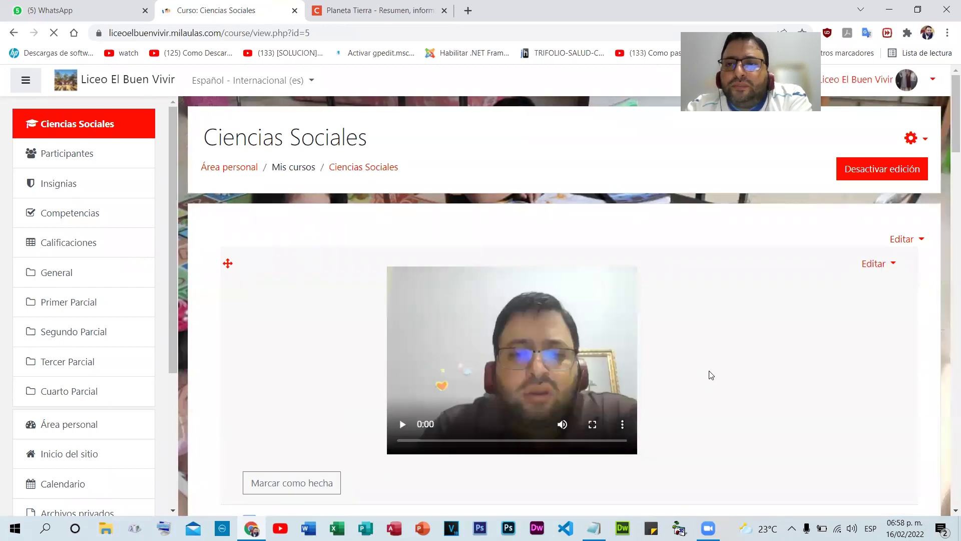
scroll(717, 350, "down", 15)
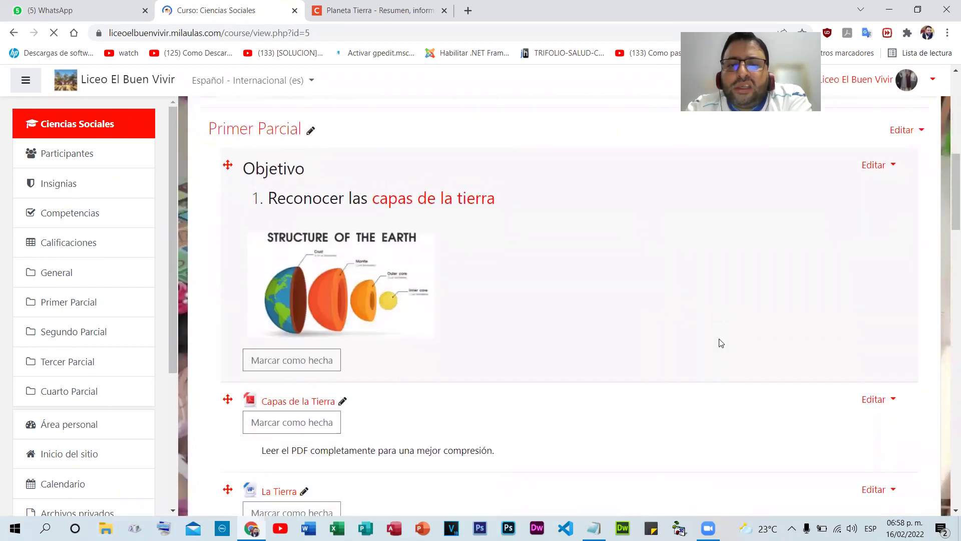
scroll(720, 343, "down", 13)
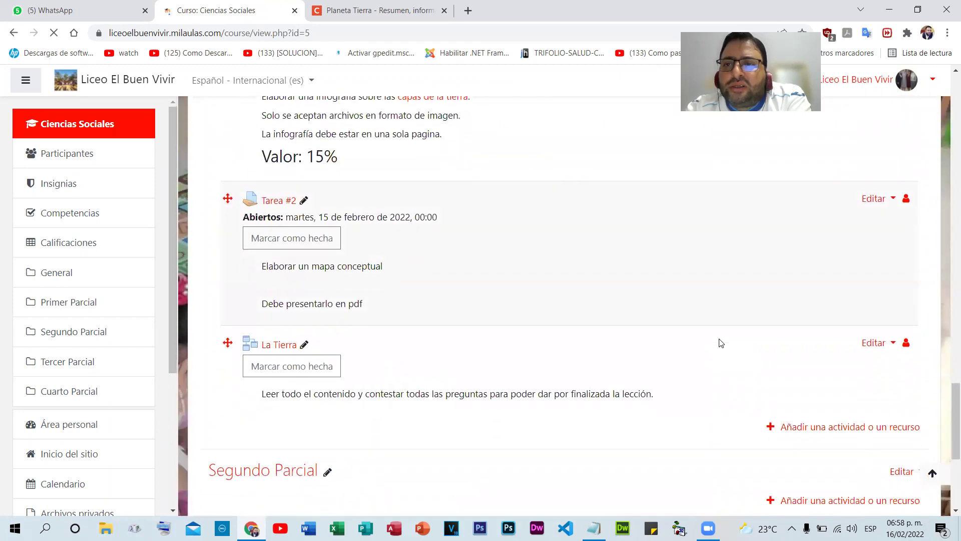
scroll(721, 342, "down", 2)
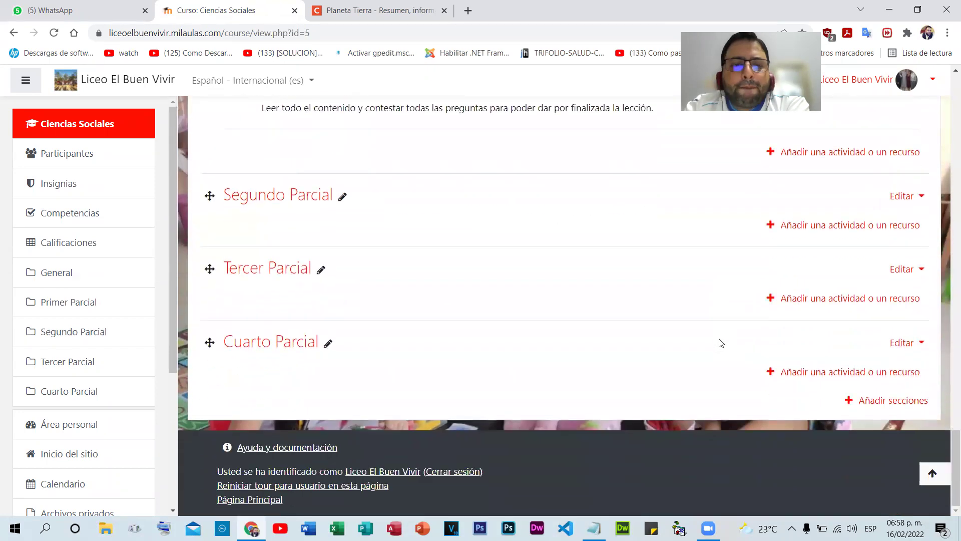
scroll(721, 343, "up", 5)
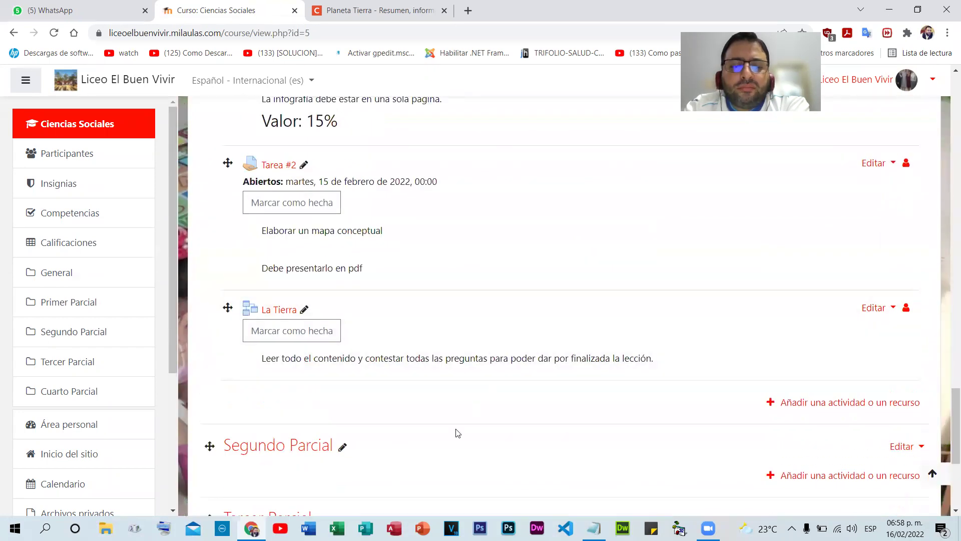
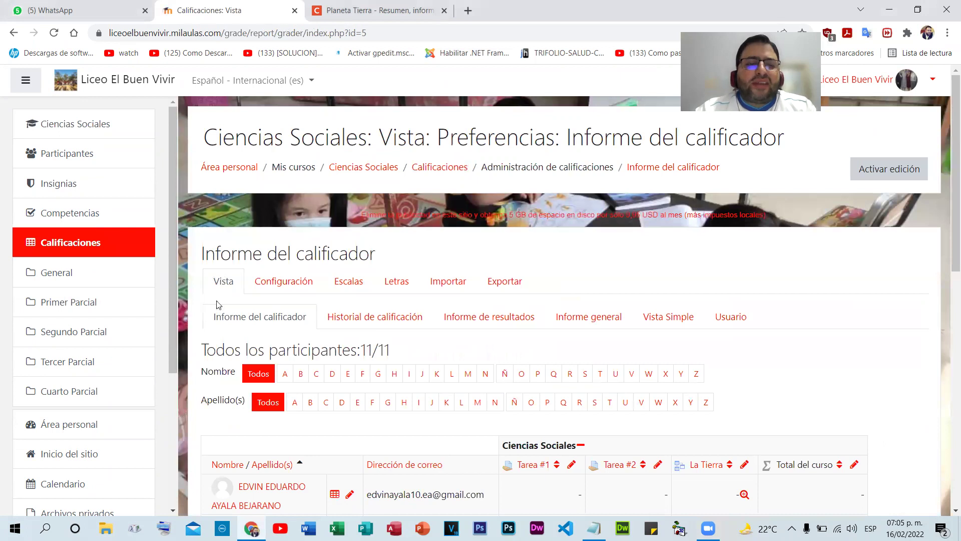
- Sort the grader report by Total del curso and compare the highest student totals
scroll(300, 316, "down", 8)
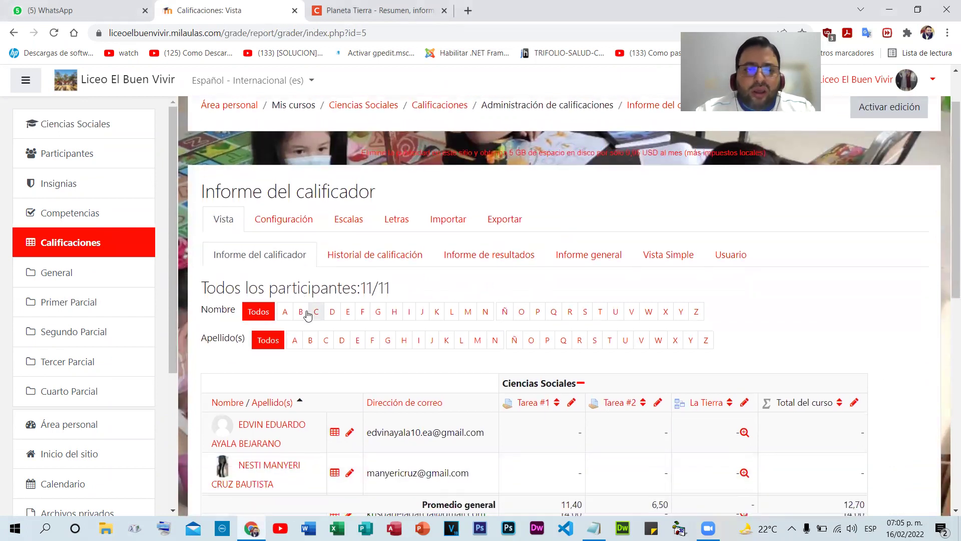
scroll(525, 286, "up", 4)
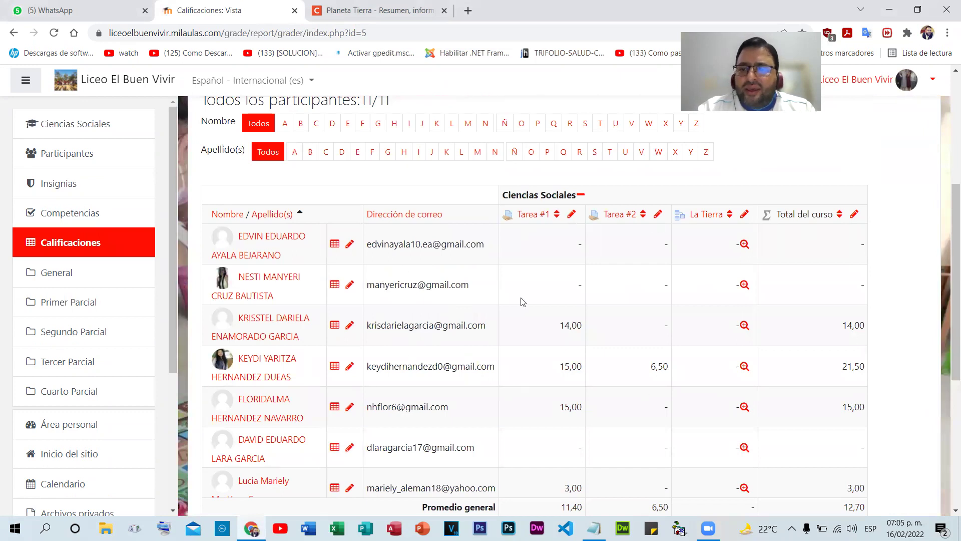
left_click(840, 215)
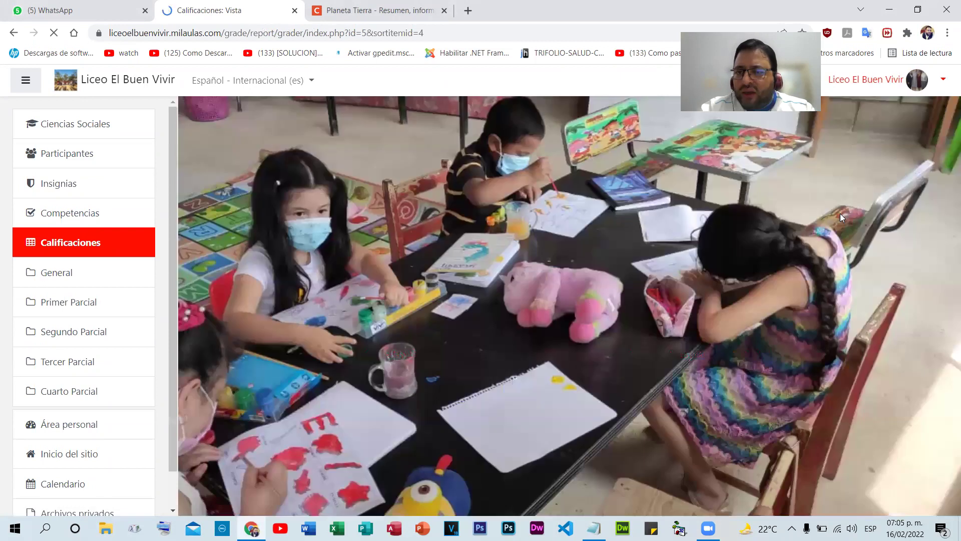
scroll(669, 392, "down", 4)
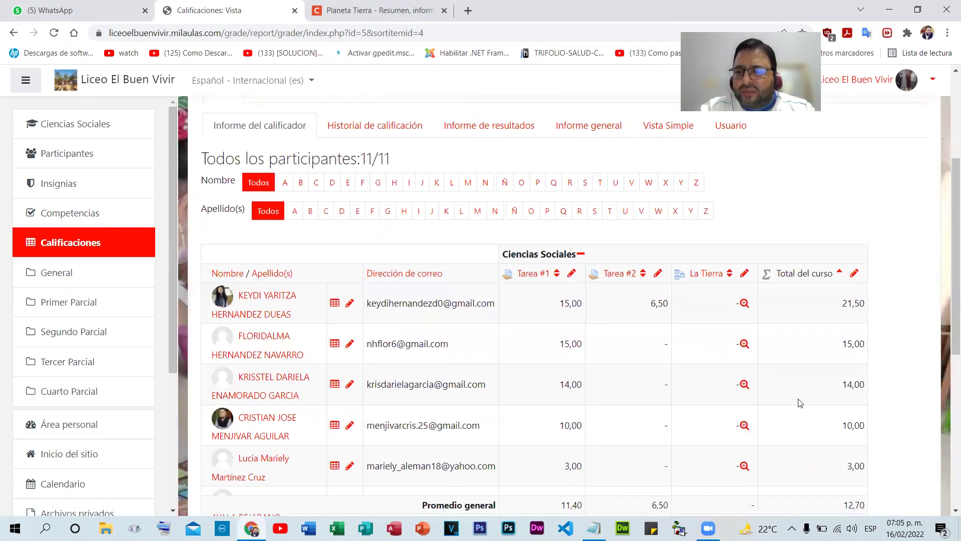
scroll(790, 401, "down", 6)
scroll(813, 414, "up", 5)
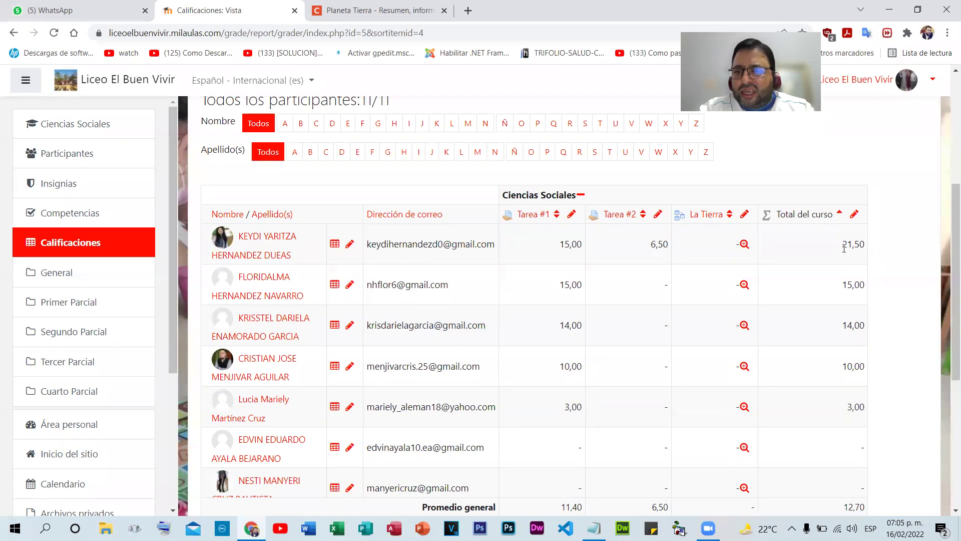
double_click(847, 244)
left_click(859, 267)
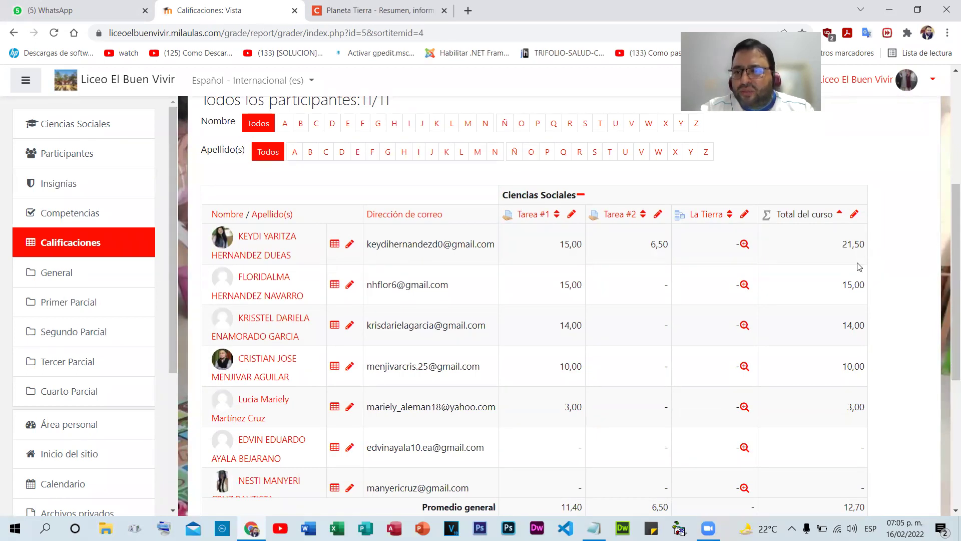
double_click(845, 287)
- Open the La Tierra grade analysis from the third student's row, then return to the grader report
left_click(743, 326)
scroll(635, 315, "down", 1)
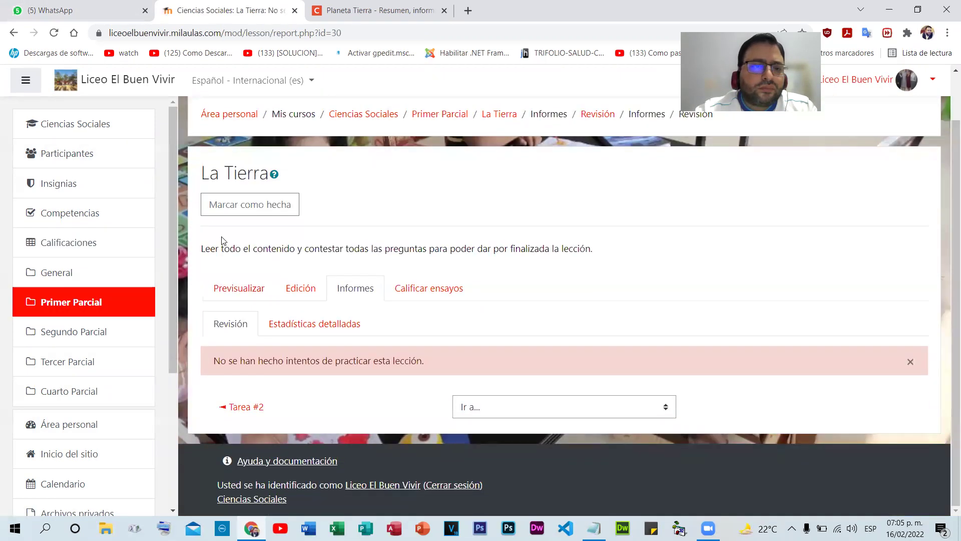
left_click(14, 32)
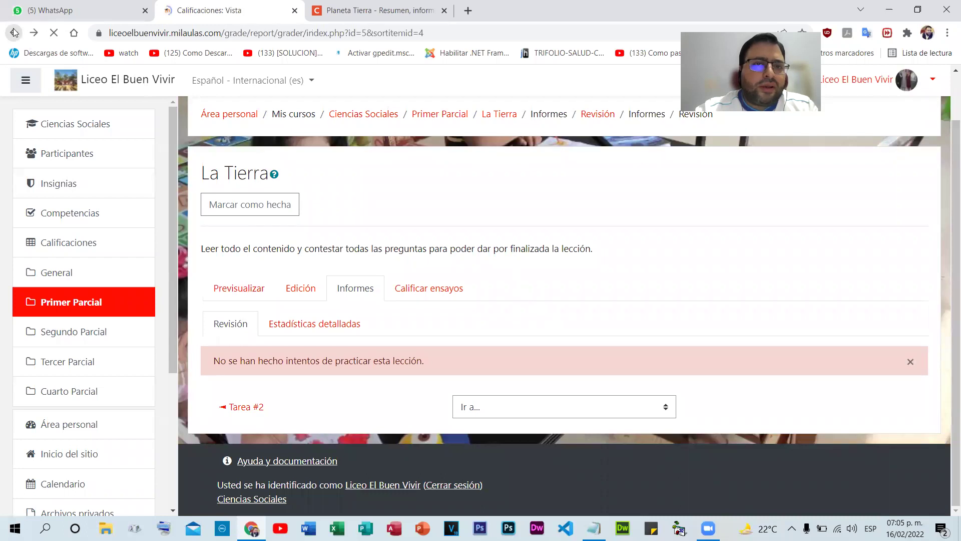
- Open the Historial de calificación report, examine its filter options and bring up the user selection
scroll(735, 403, "up", 5)
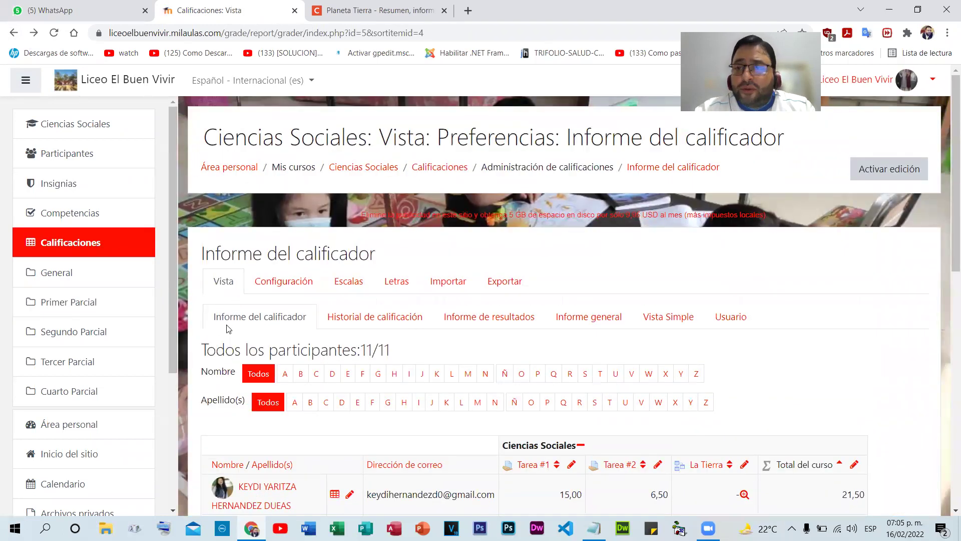
left_click(383, 321)
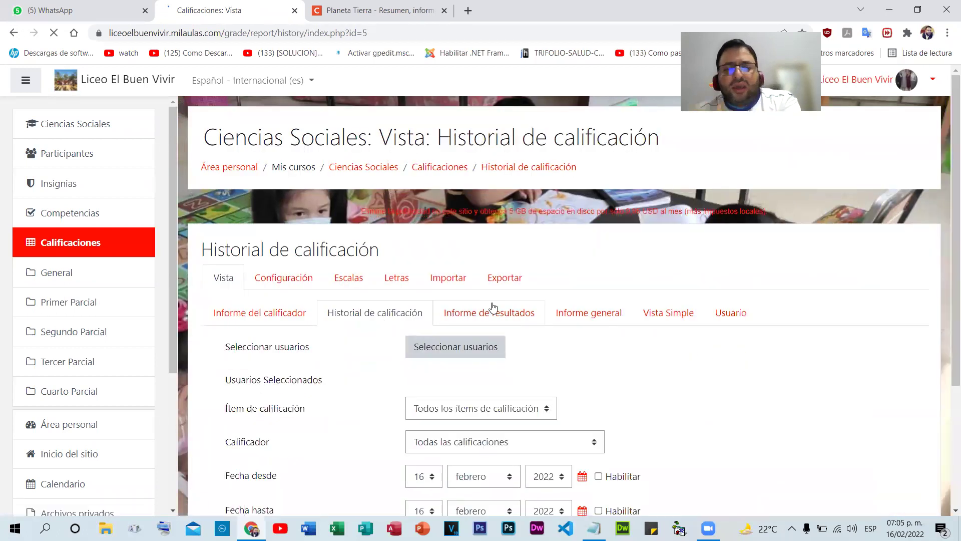
scroll(652, 332, "down", 3)
scroll(645, 353, "up", 1)
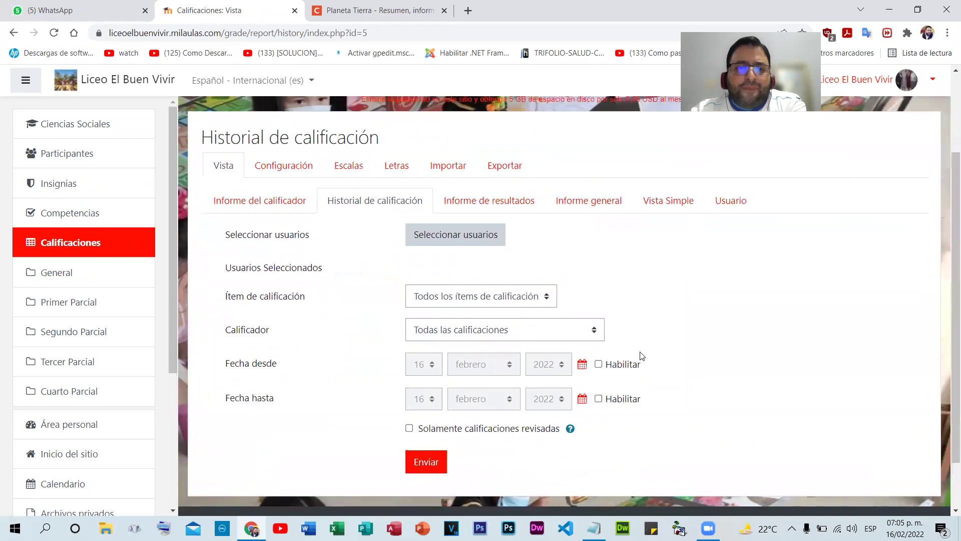
left_click(433, 245)
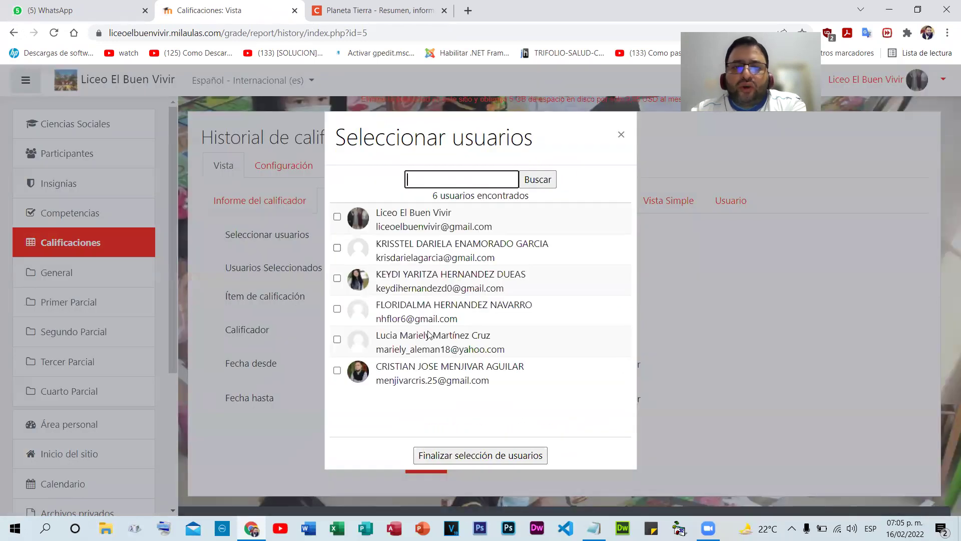
- Display the grade history of the third listed user for all grade items and examine the entries
left_click(337, 278)
left_click(476, 456)
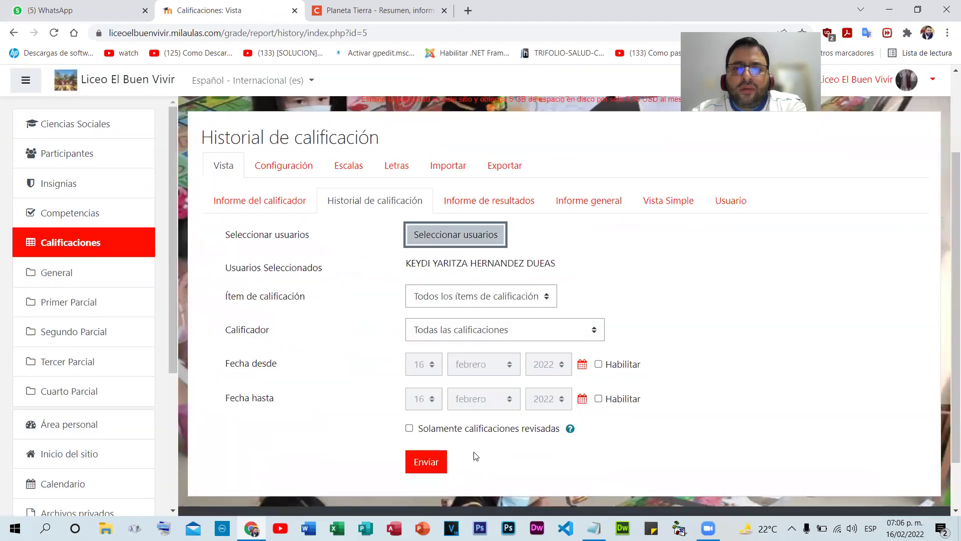
left_click(420, 446)
scroll(568, 368, "down", 3)
scroll(567, 368, "down", 8)
scroll(567, 369, "up", 4)
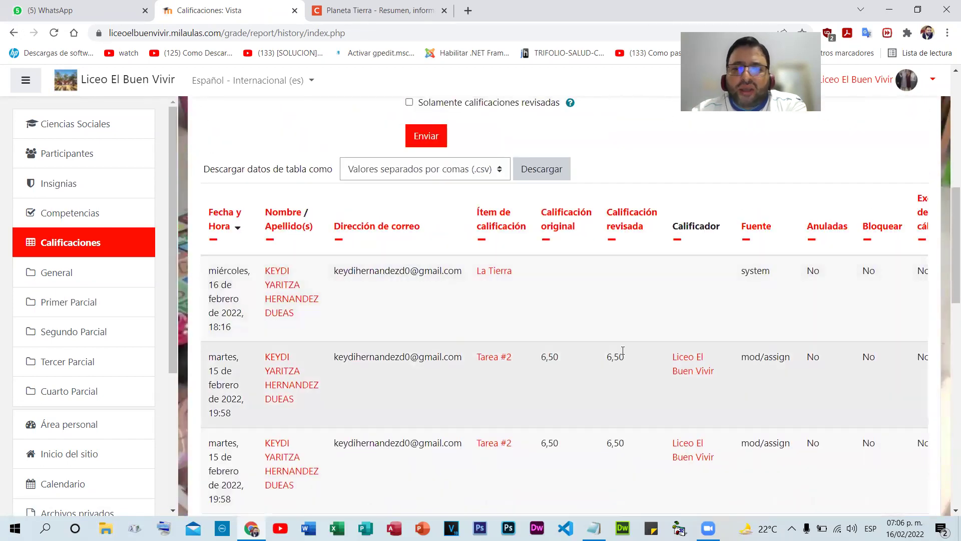
scroll(622, 350, "down", 8)
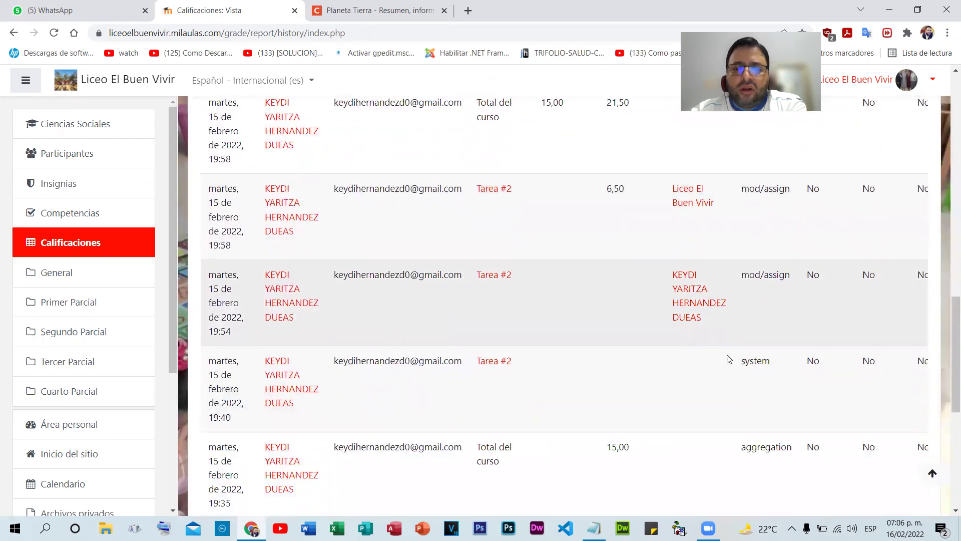
scroll(728, 359, "down", 7)
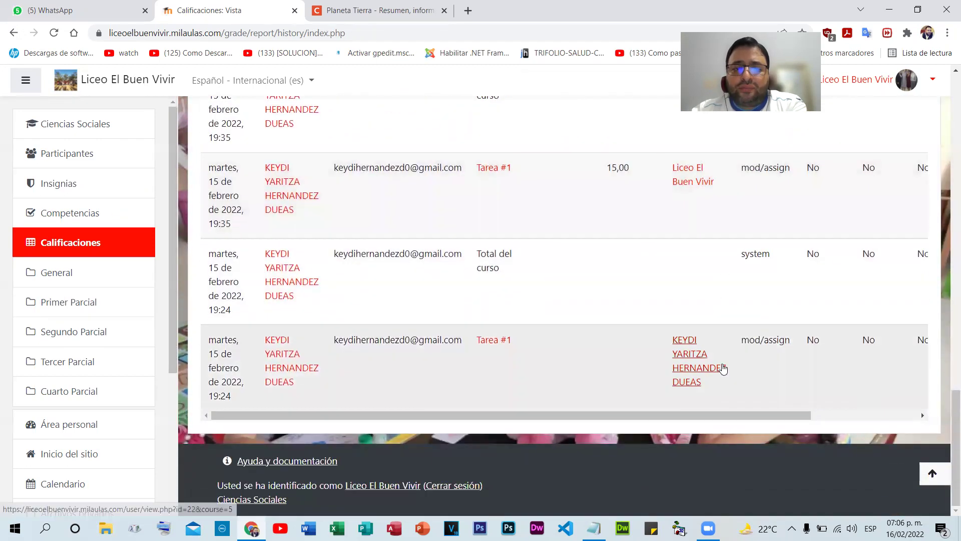
scroll(723, 369, "up", 15)
left_click(13, 32)
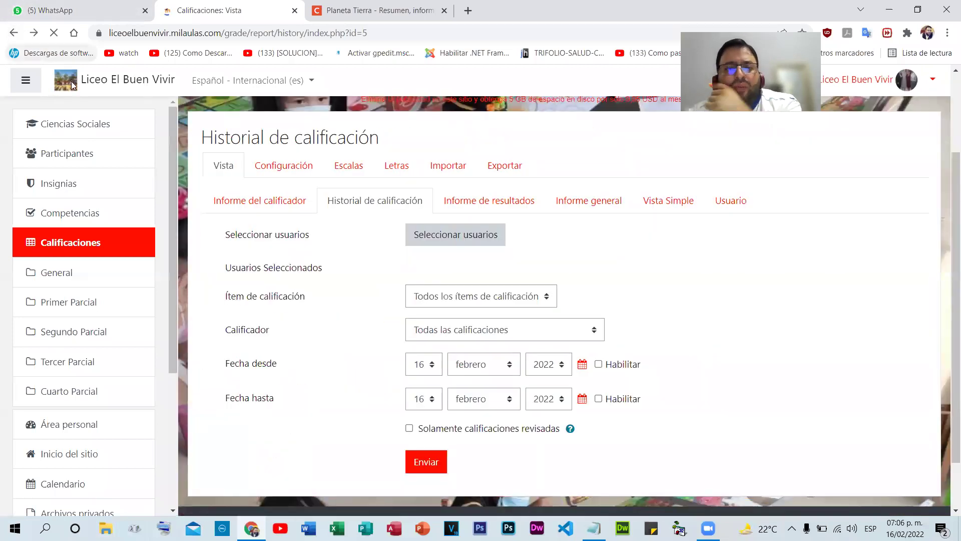
- View the Informe de resultados and the Informe general of the Ciencias Sociales gradebook
left_click(503, 206)
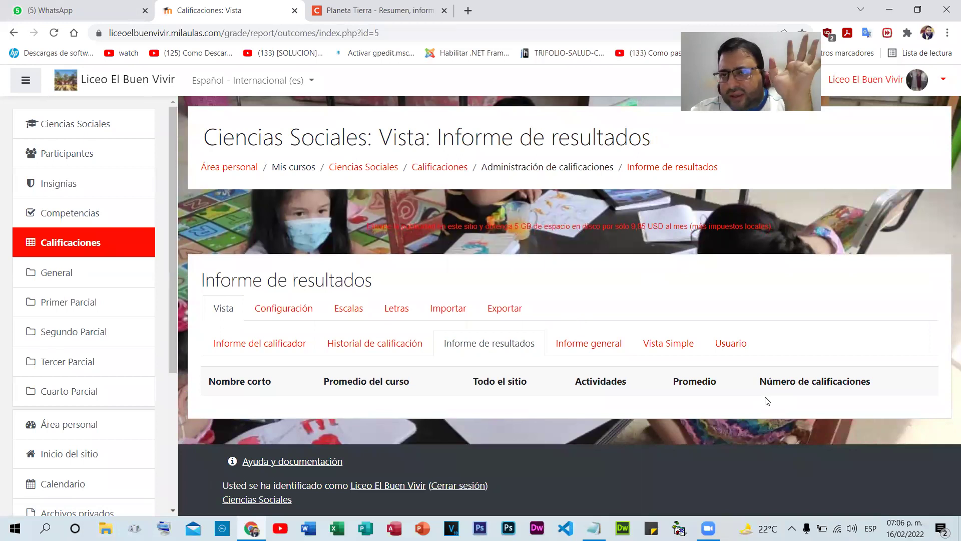
left_click(588, 344)
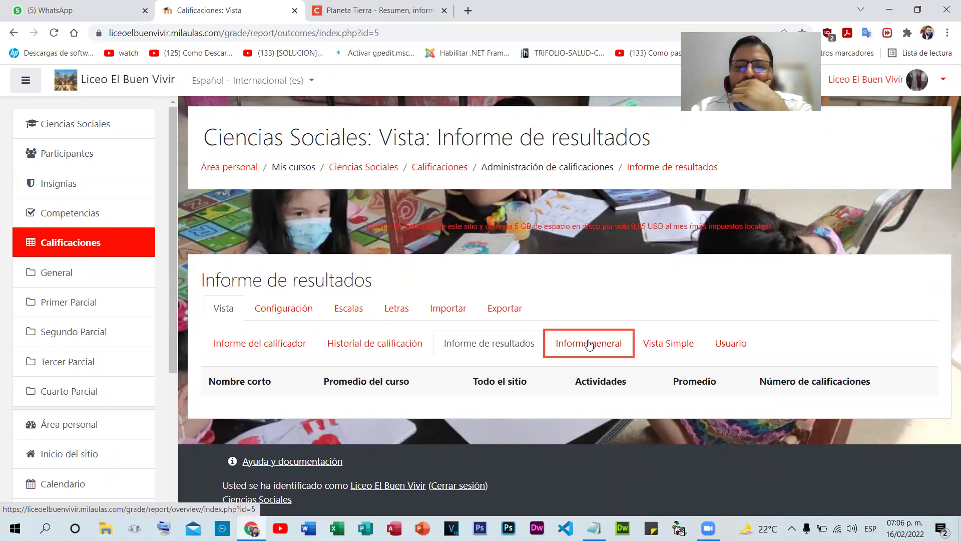
scroll(669, 311, "down", 2)
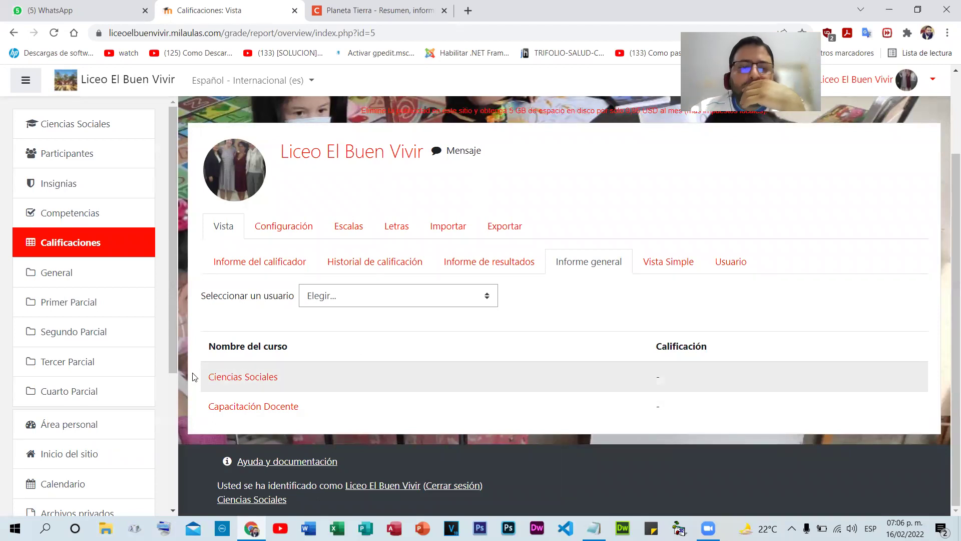
- Examine the Ciencias Sociales user report from the general report's course list and return to the general report
left_click(235, 384)
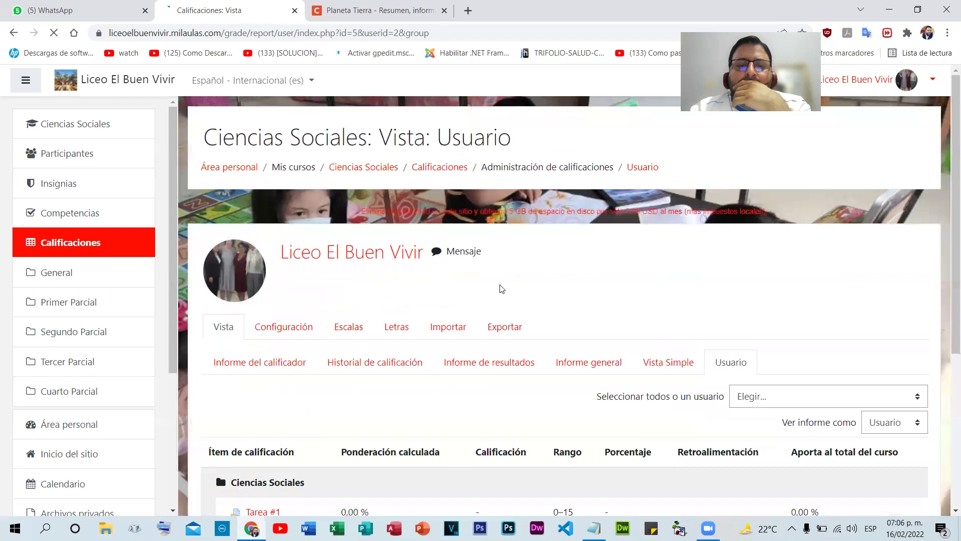
scroll(501, 289, "down", 5)
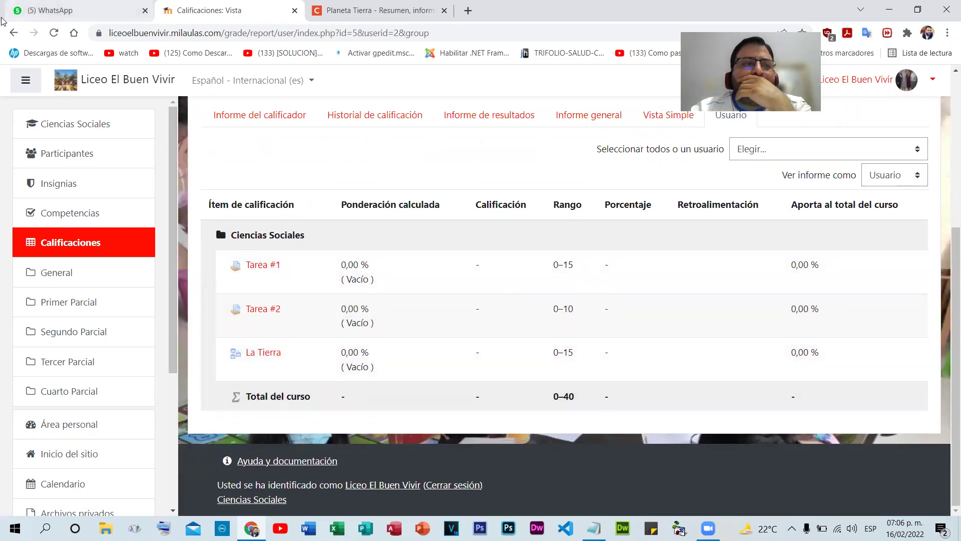
left_click(13, 33)
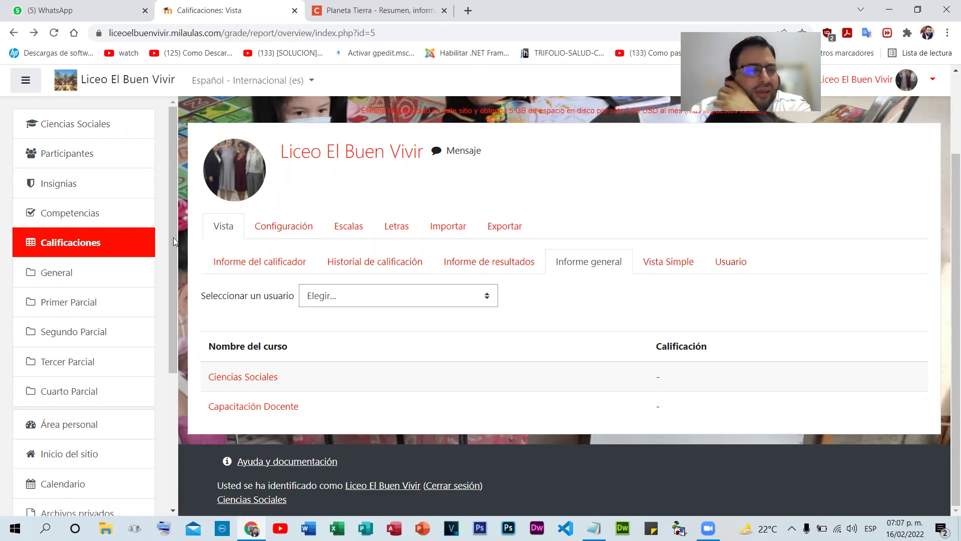
- Review the participants' grades in the Informe del calificador and view the grade items in Configuración Calificaciones
left_click(274, 266)
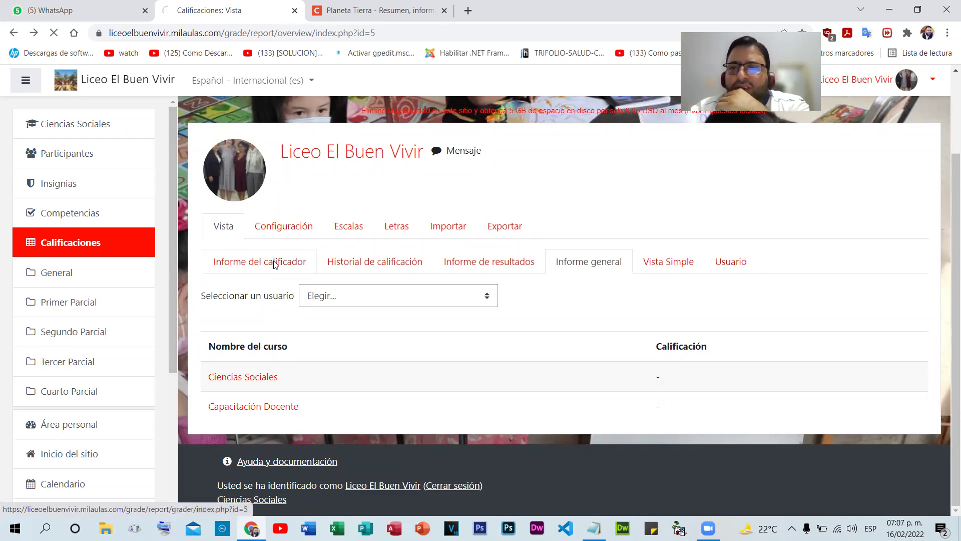
scroll(593, 310, "down", 5)
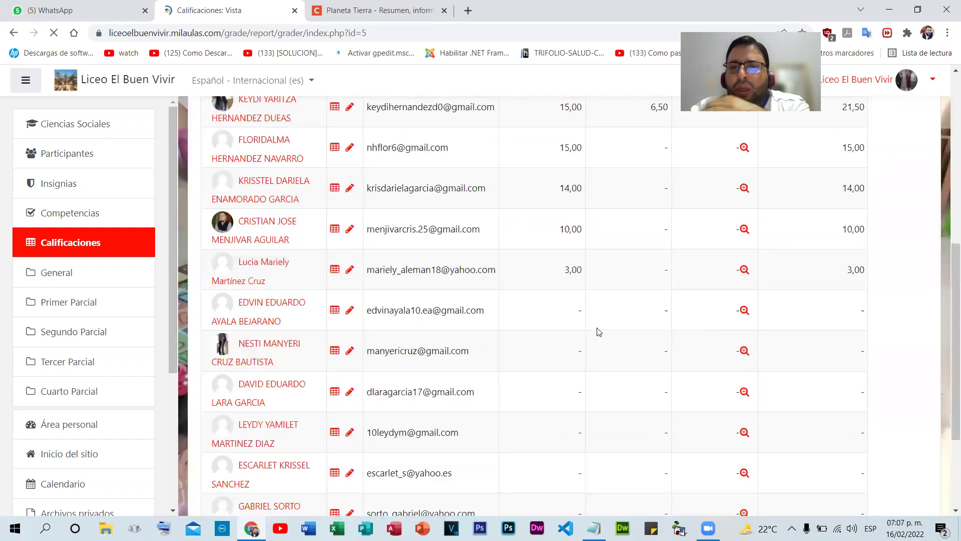
scroll(594, 325, "up", 4)
scroll(593, 325, "up", 3)
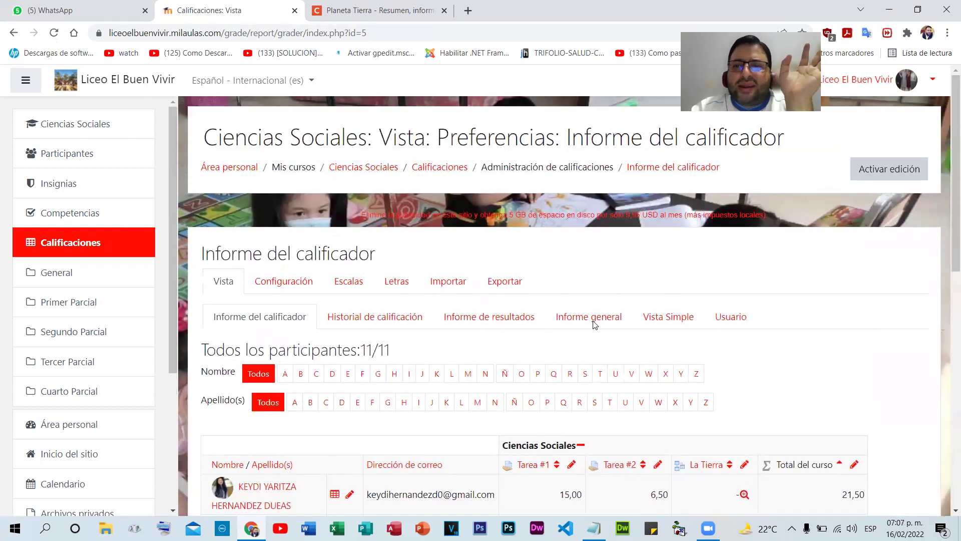
left_click(278, 291)
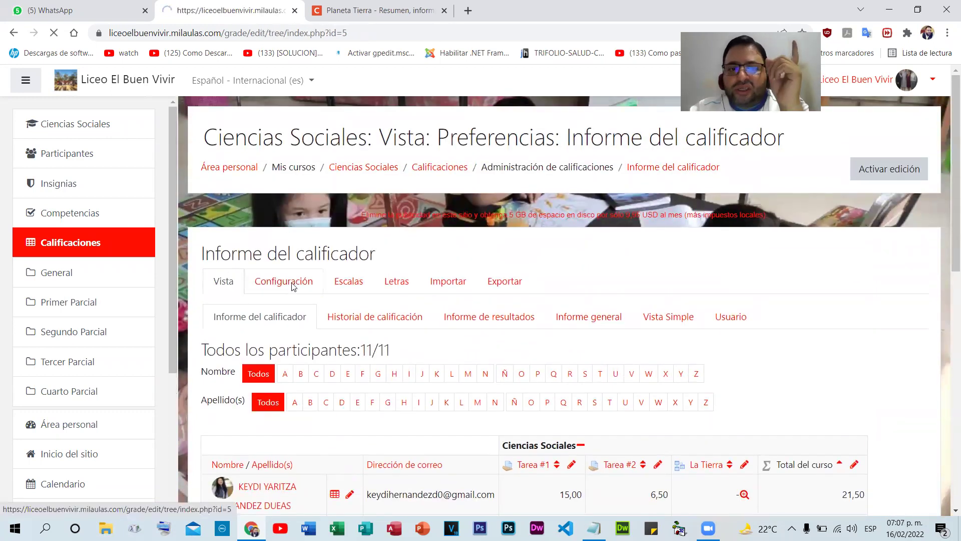
scroll(465, 221, "down", 2)
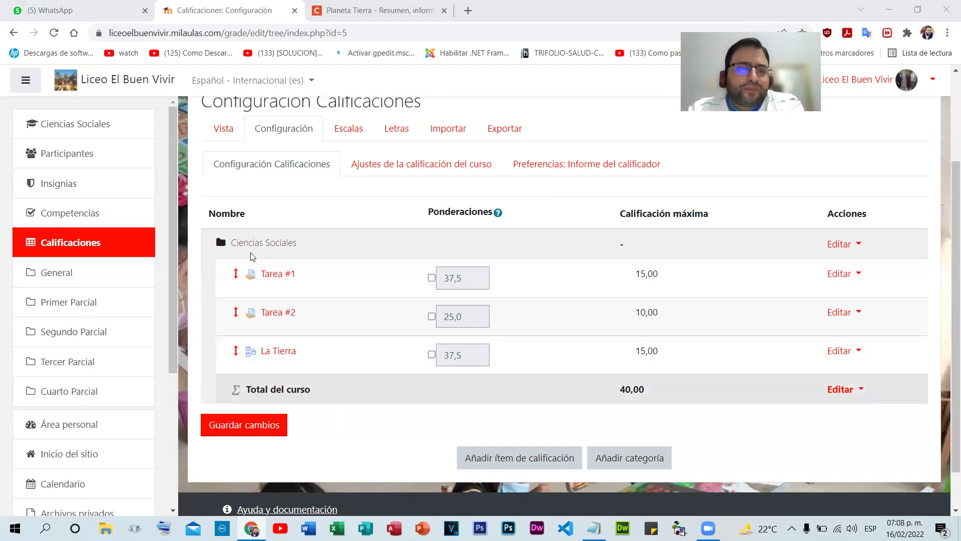
- Add a new Tarea activity to the Primer Parcial section of the Ciencias Sociales course
left_click(56, 128)
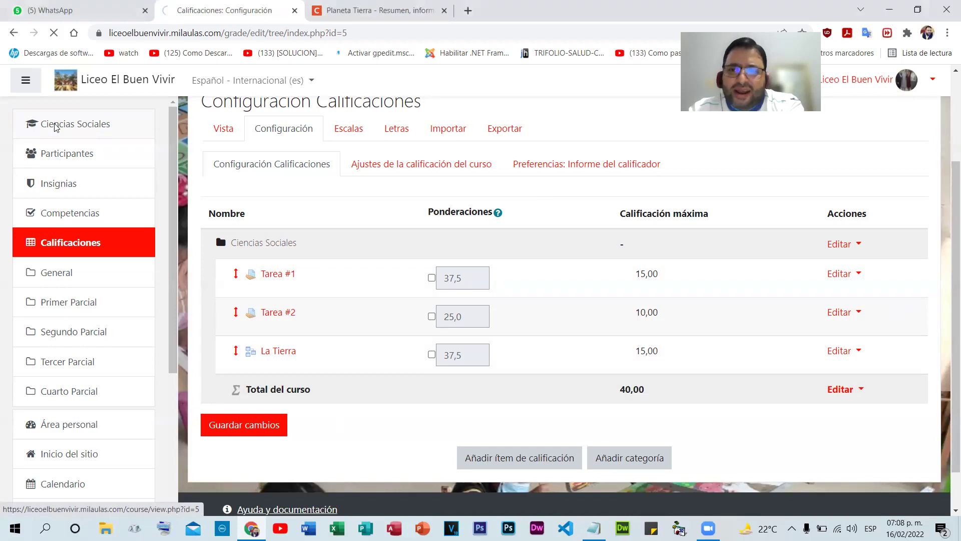
scroll(501, 322, "down", 15)
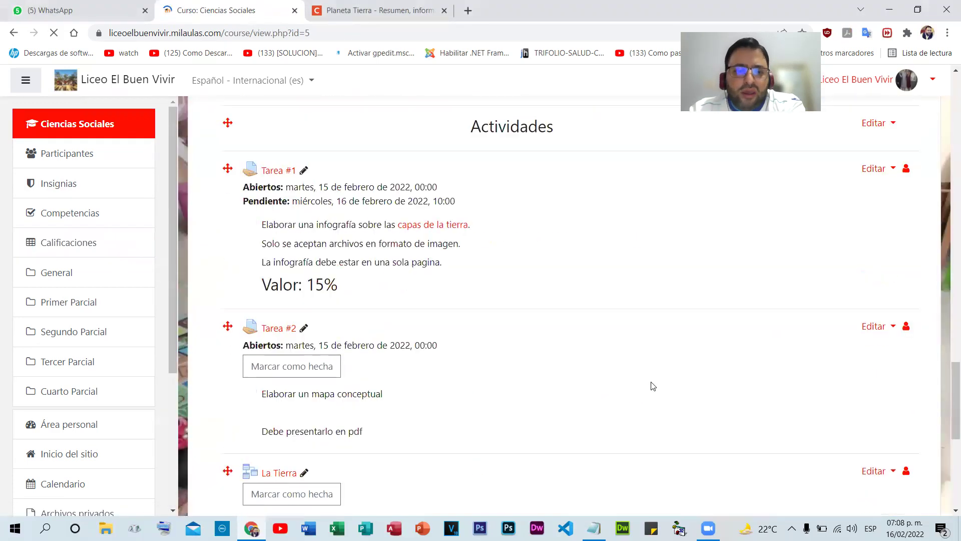
scroll(674, 391, "up", 4)
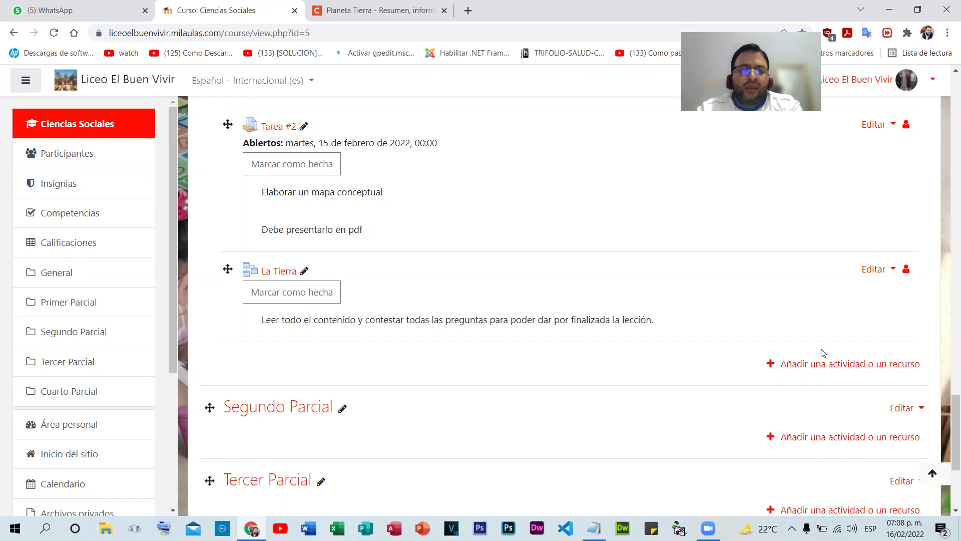
scroll(822, 353, "down", 1)
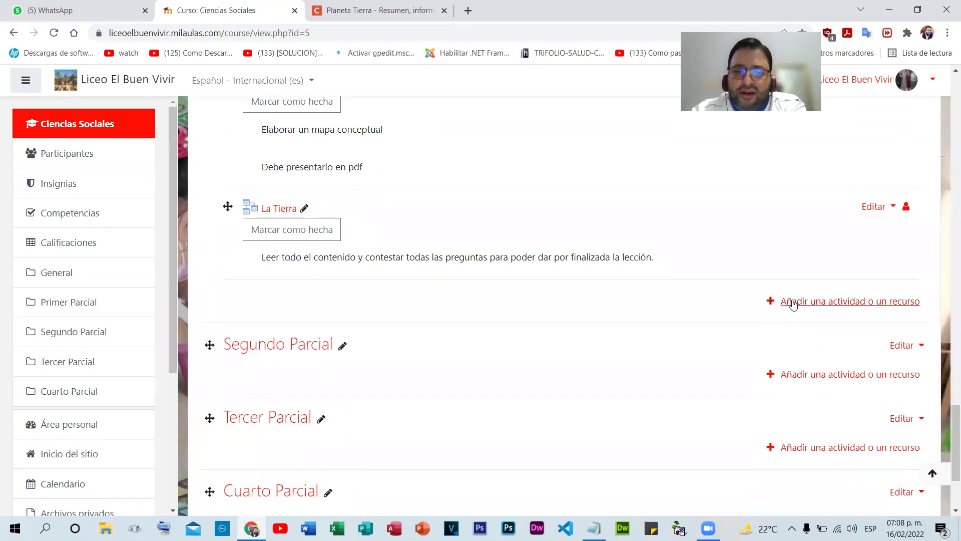
left_click(801, 301)
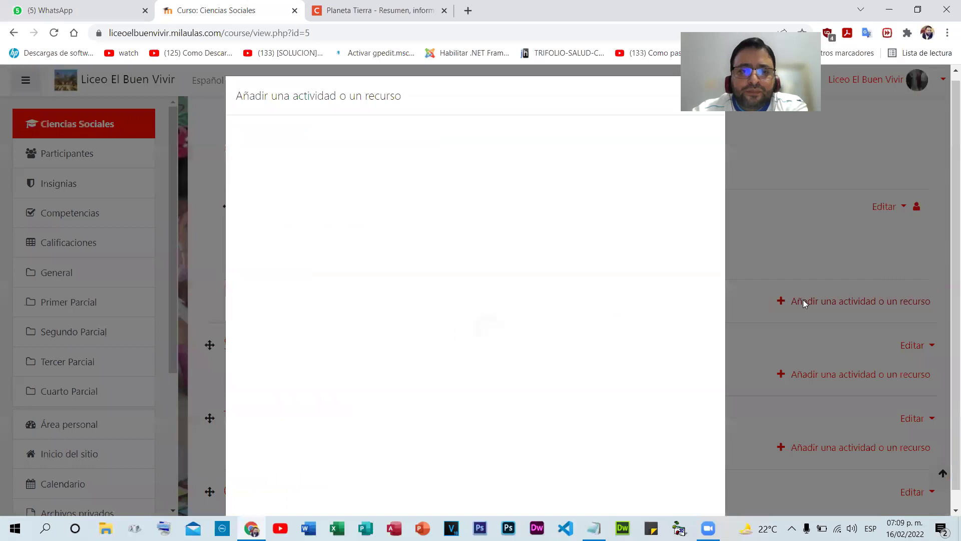
scroll(485, 445, "down", 1)
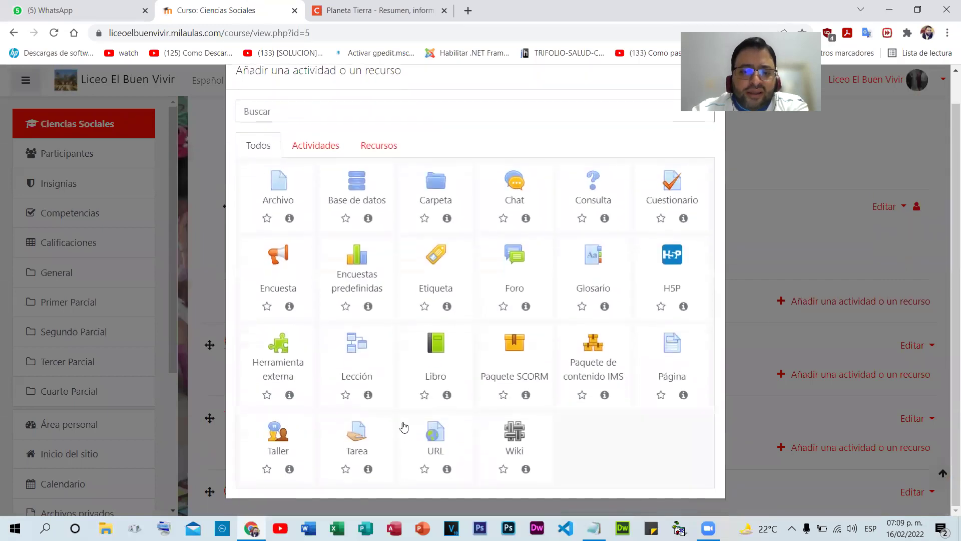
left_click(358, 445)
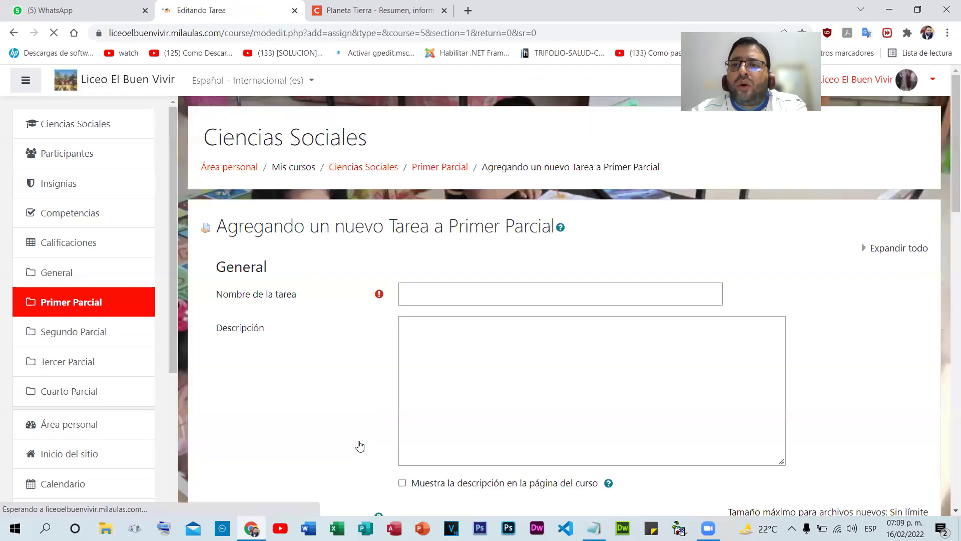
- Name the new assignment "Tarea #3 (Puntos Extras)"
left_click(430, 288)
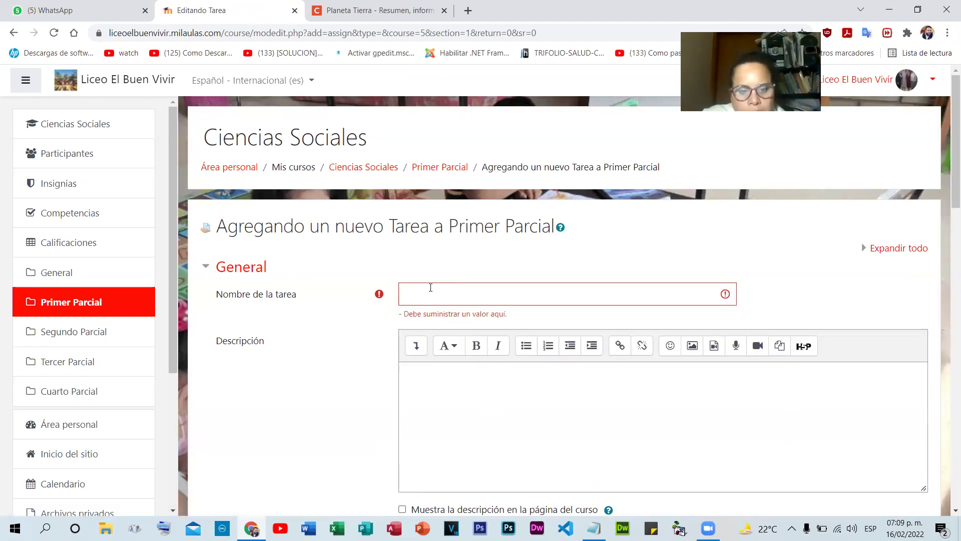
left_click(450, 286)
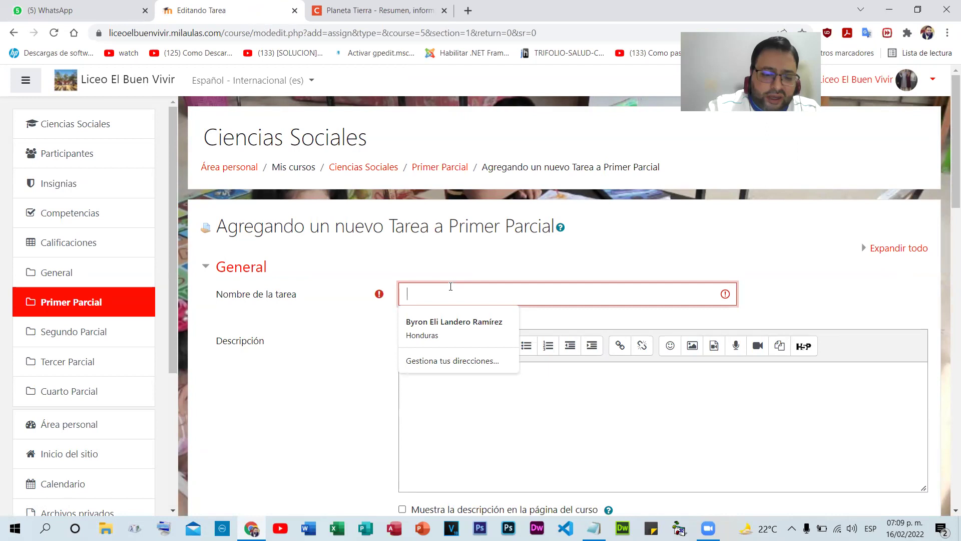
type("Tarea")
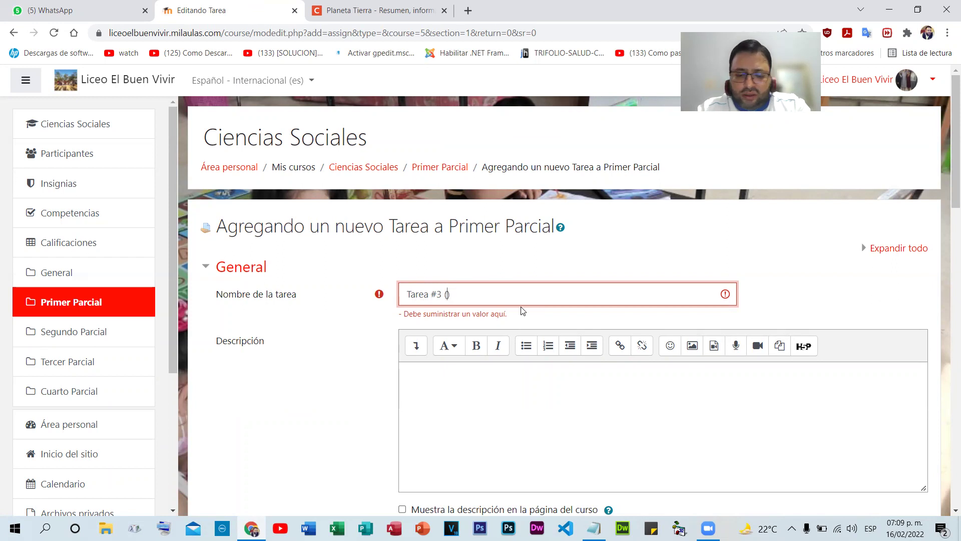
type("#3 (Puntos Extras")
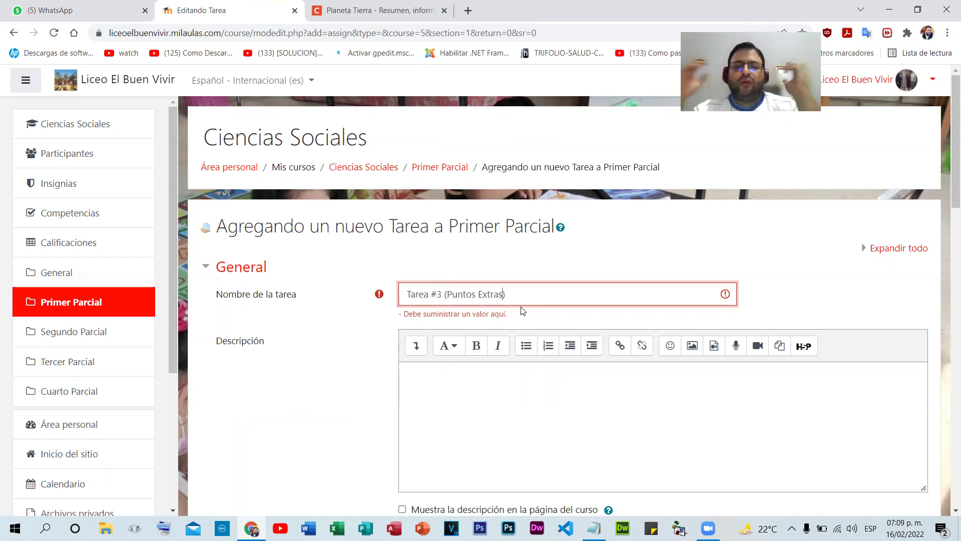
- Enter the description "Elaborar un ensayo sobre la Tierra" and enable showing it on the course page
scroll(521, 310, "down", 2)
left_click(536, 296)
type("Elaborar un ensay")
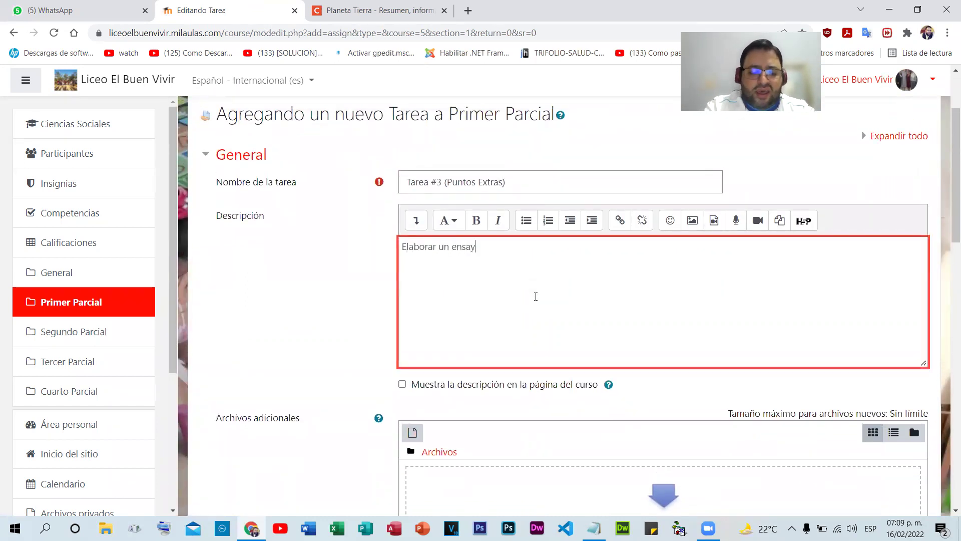
type("o sobre la Tierra")
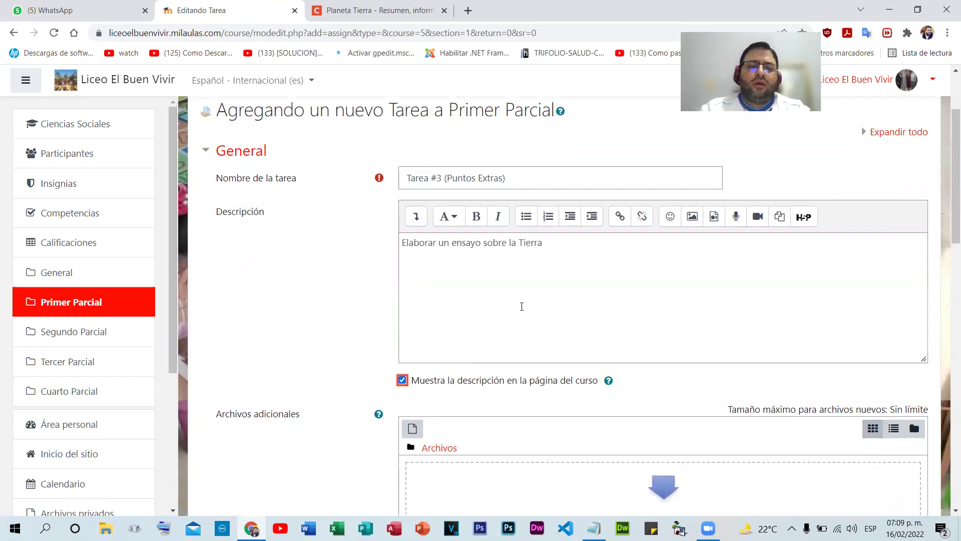
- Disable the submission start date, the due date and the grading reminder under Disponibilidad
scroll(521, 366, "down", 10)
scroll(715, 221, "up", 2)
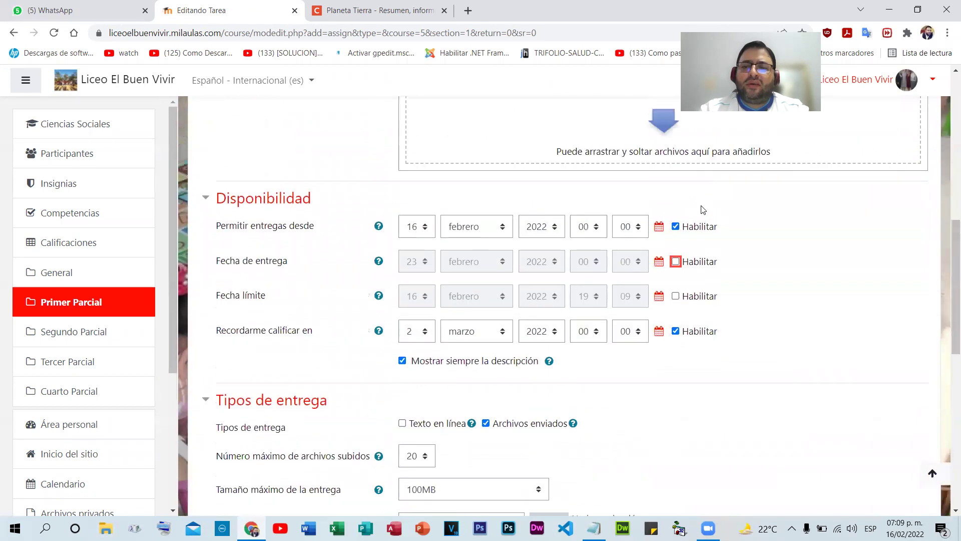
left_click(676, 226)
left_click(676, 331)
scroll(490, 321, "down", 3)
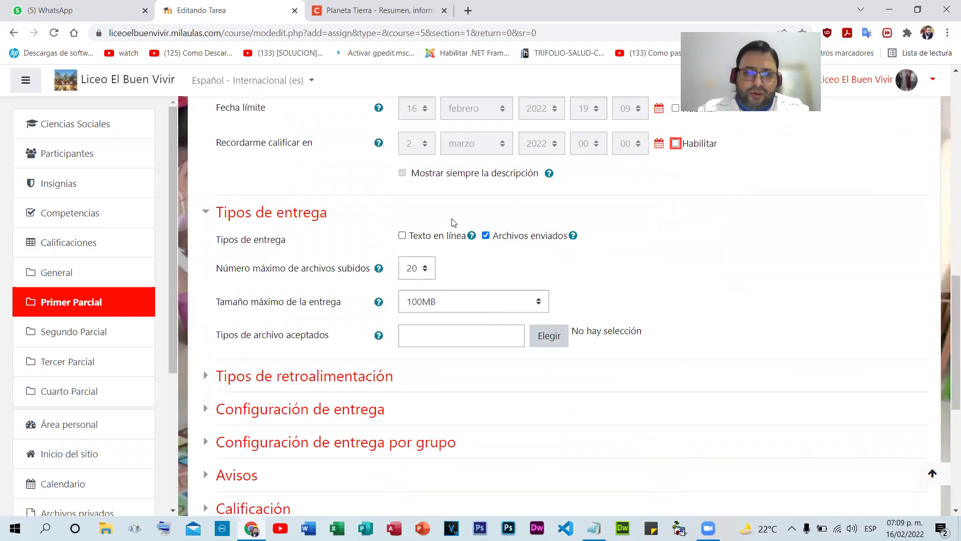
- Limit the submission to 1 uploaded file and accept only the document file types (Archivos de documentos)
left_click(418, 269)
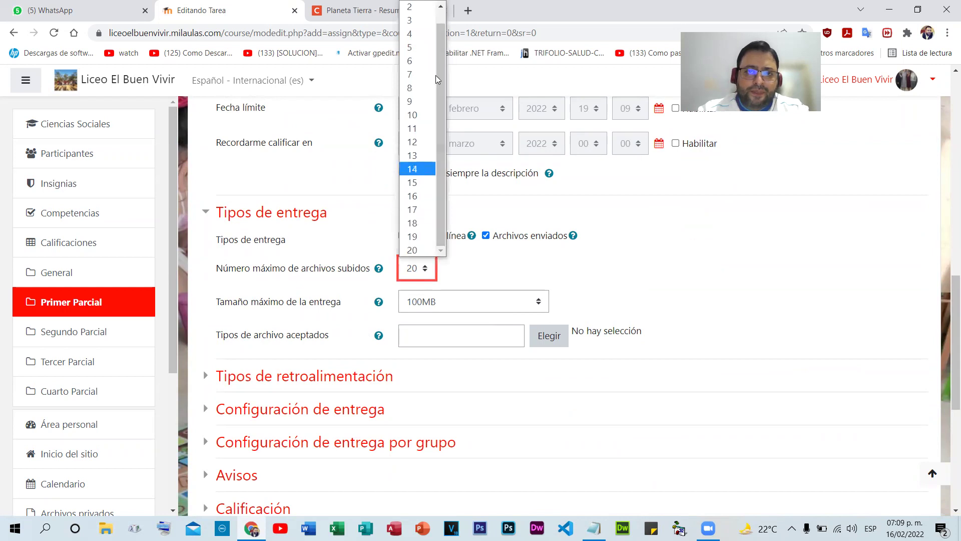
left_click(409, 7)
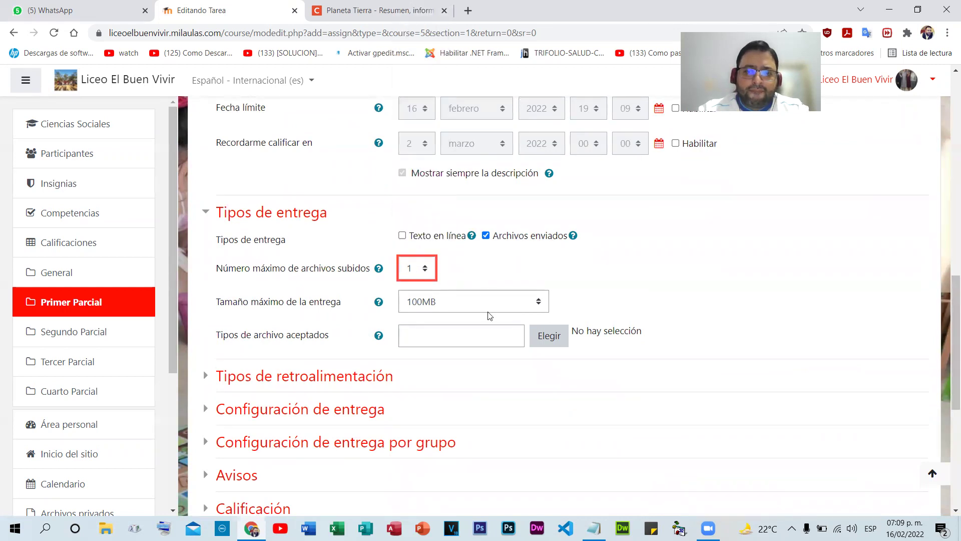
left_click(549, 345)
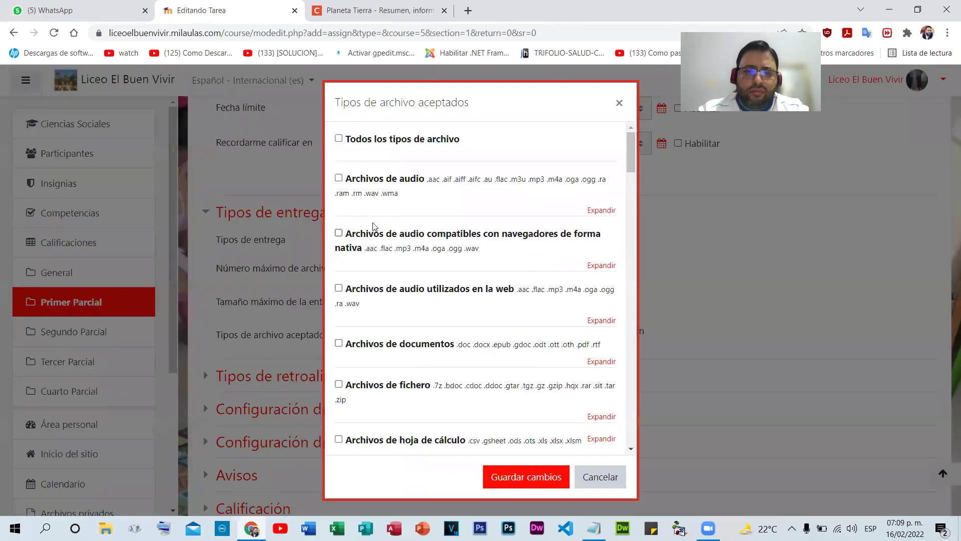
left_click(339, 343)
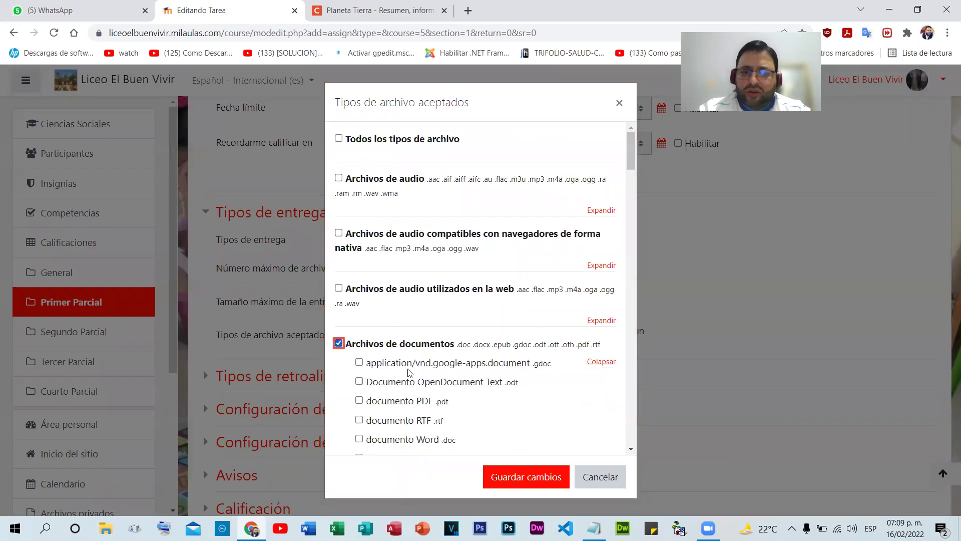
left_click(517, 473)
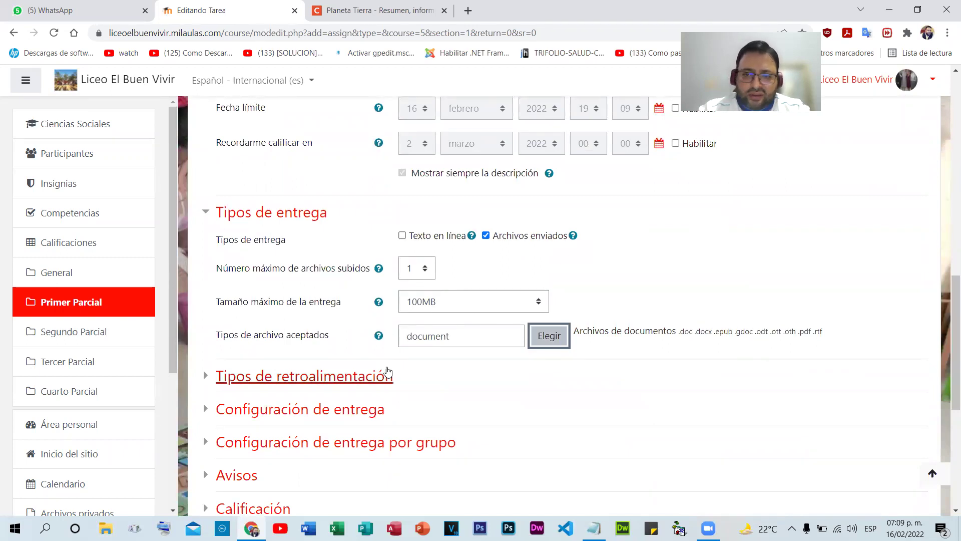
- Set the assignment's maximum grade to 5 points under Calificación
scroll(444, 345, "down", 5)
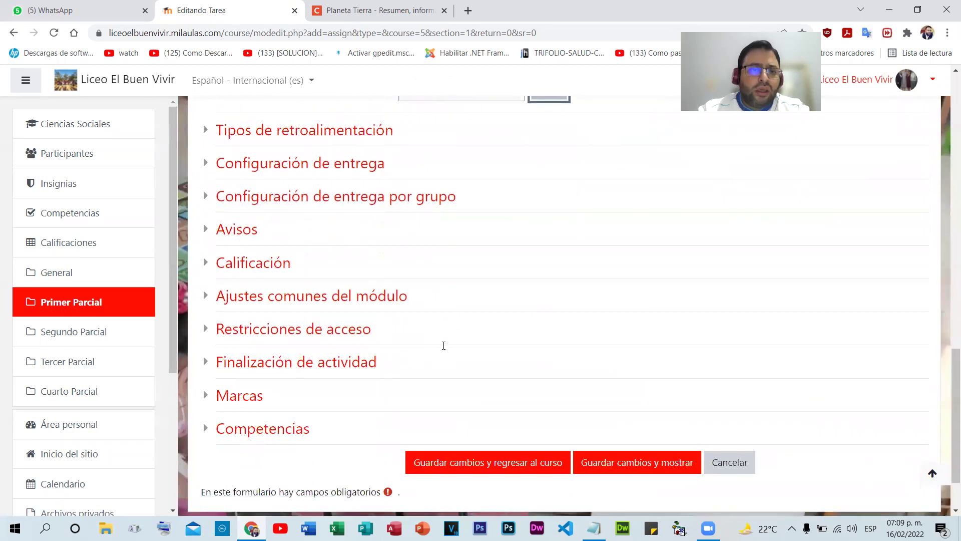
left_click(233, 225)
left_click(233, 224)
left_click(245, 260)
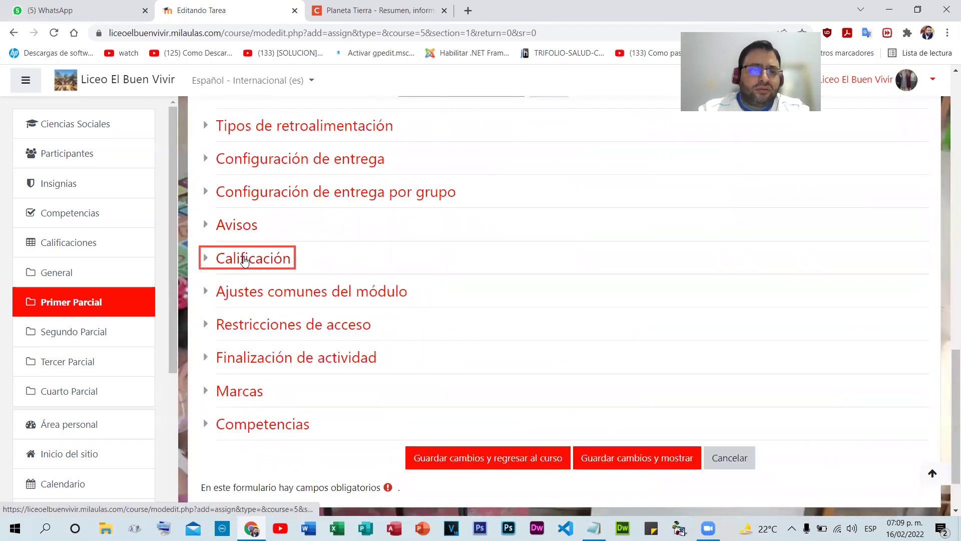
key("Tab")
key("Tab")
key("Tab")
type("15")
key("ctrl+a")
type("5")
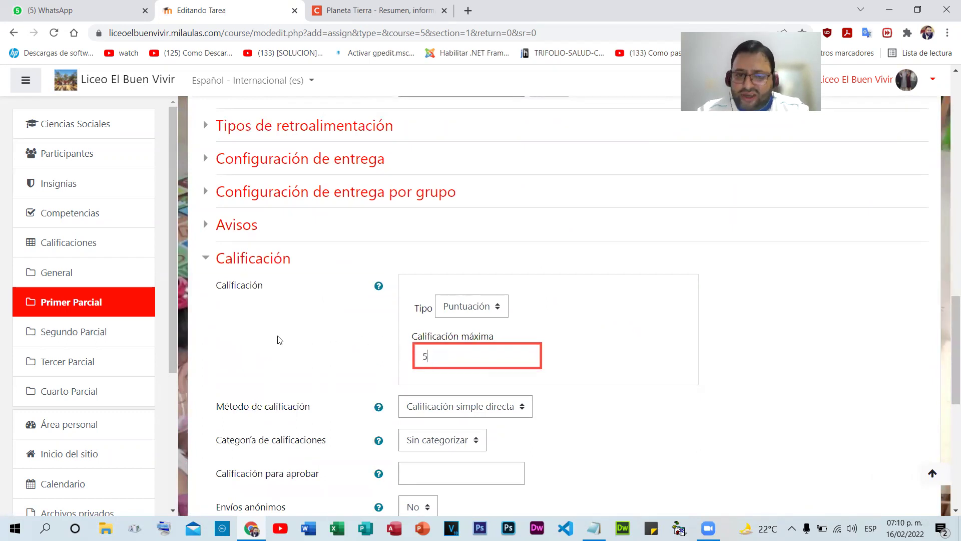
- Save the new assignment and return to the course
scroll(320, 341, "up", 1)
scroll(360, 343, "down", 5)
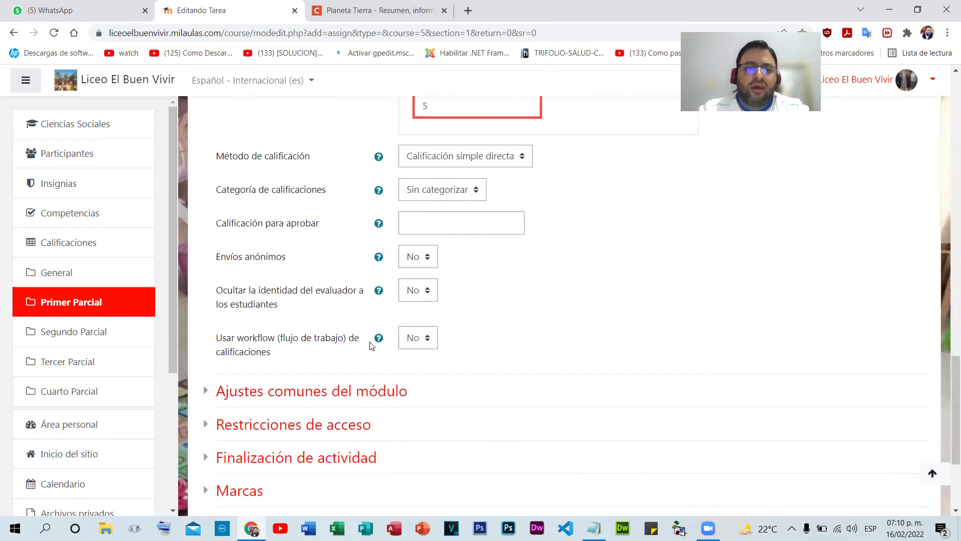
scroll(396, 345, "down", 3)
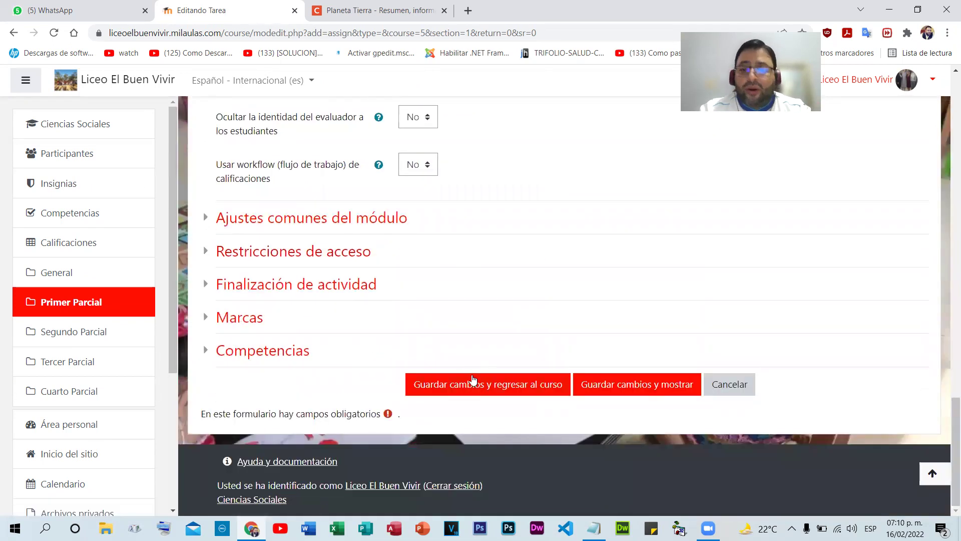
left_click(474, 395)
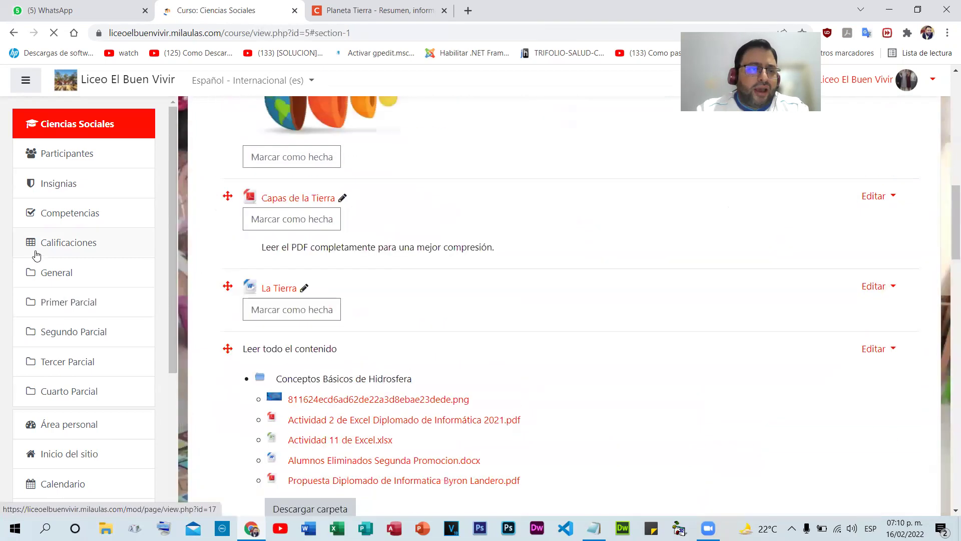
- Open the gradebook setup of the Ciencias Sociales course at its list of graded items
left_click(181, 253)
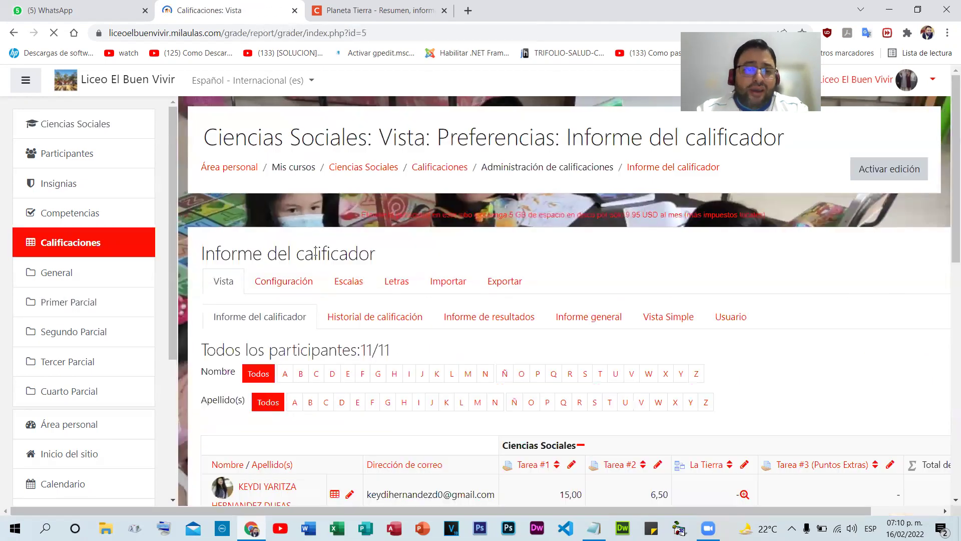
left_click(283, 283)
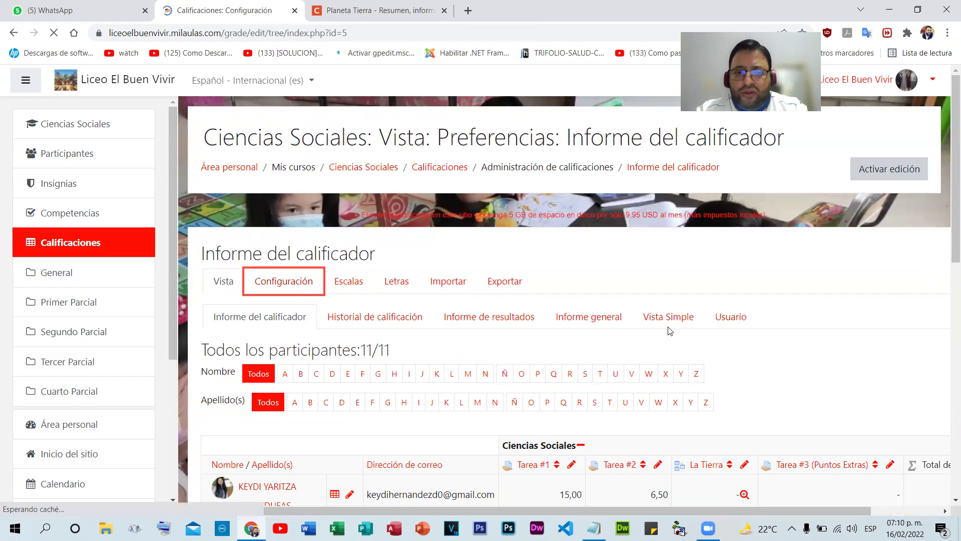
scroll(664, 328, "down", 3)
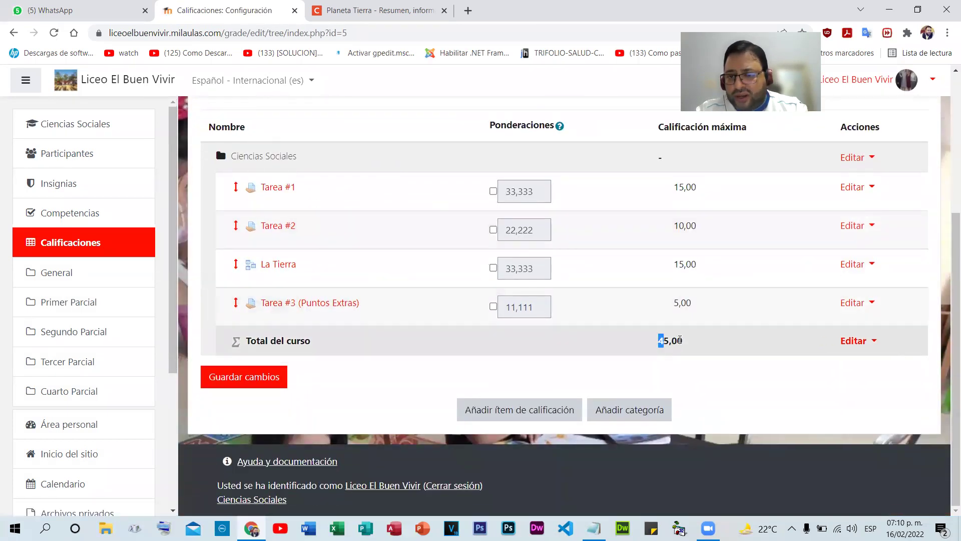
- Examine the course total and the maximum grade of Tarea #3 (Puntos Extras) in the gradebook setup
double_click(665, 340)
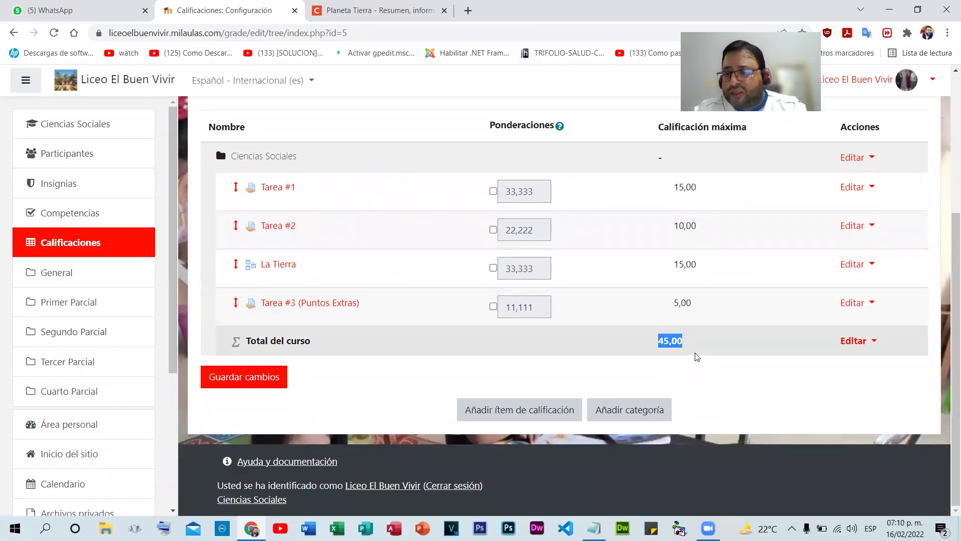
left_click(697, 345)
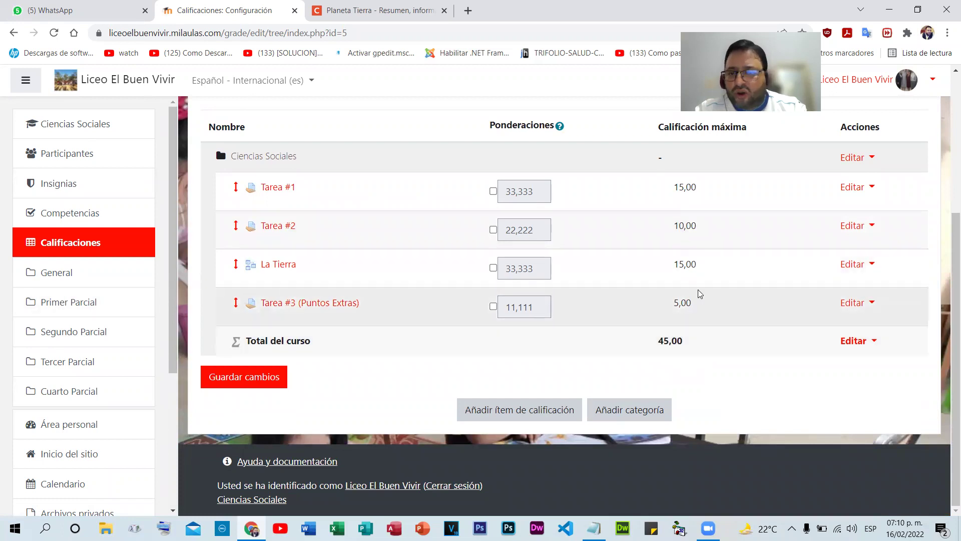
double_click(659, 341)
left_click(716, 358)
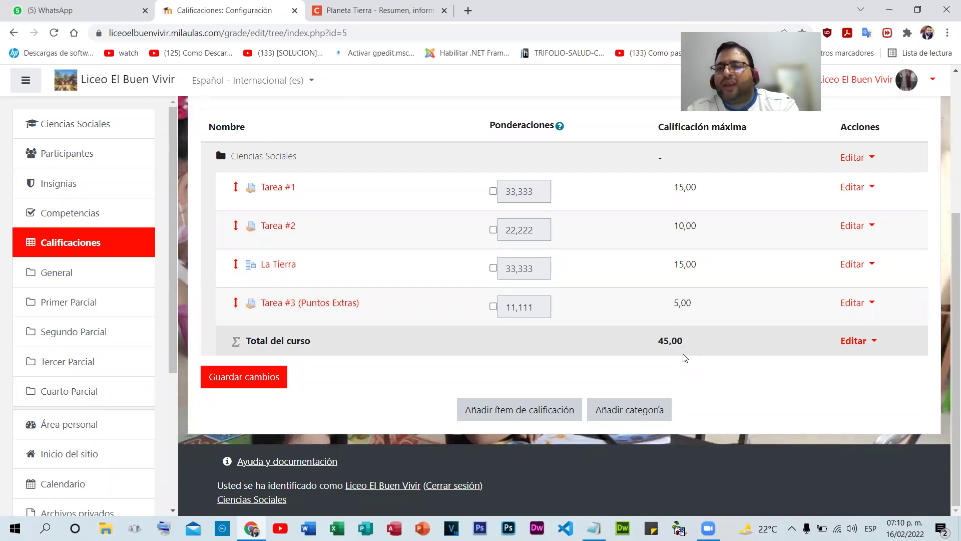
double_click(677, 302)
left_click(711, 302)
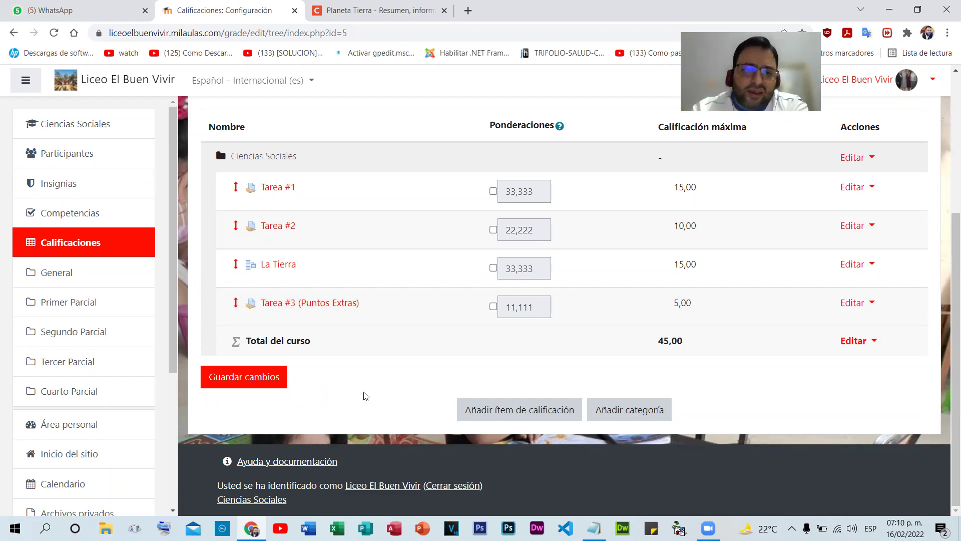
scroll(279, 130, "up", 2)
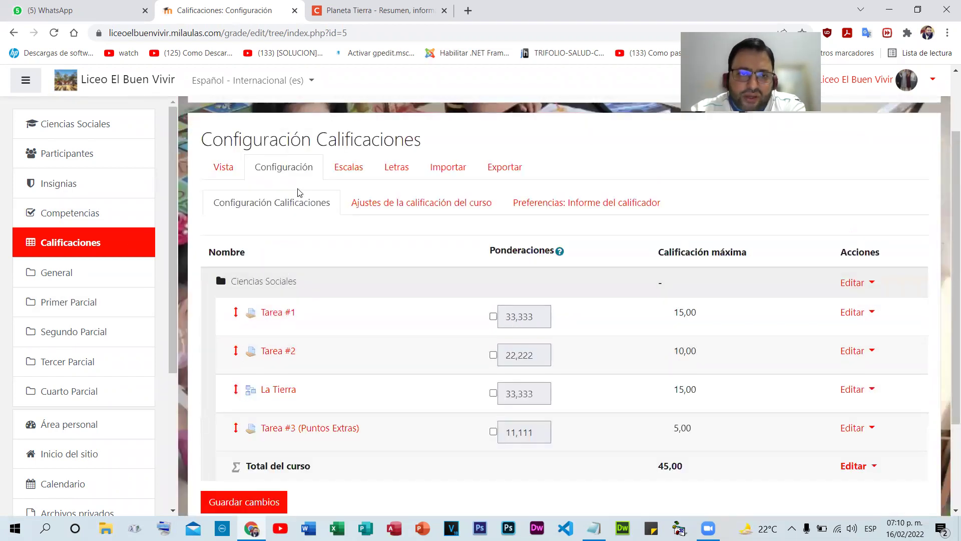
scroll(297, 193, "down", 2)
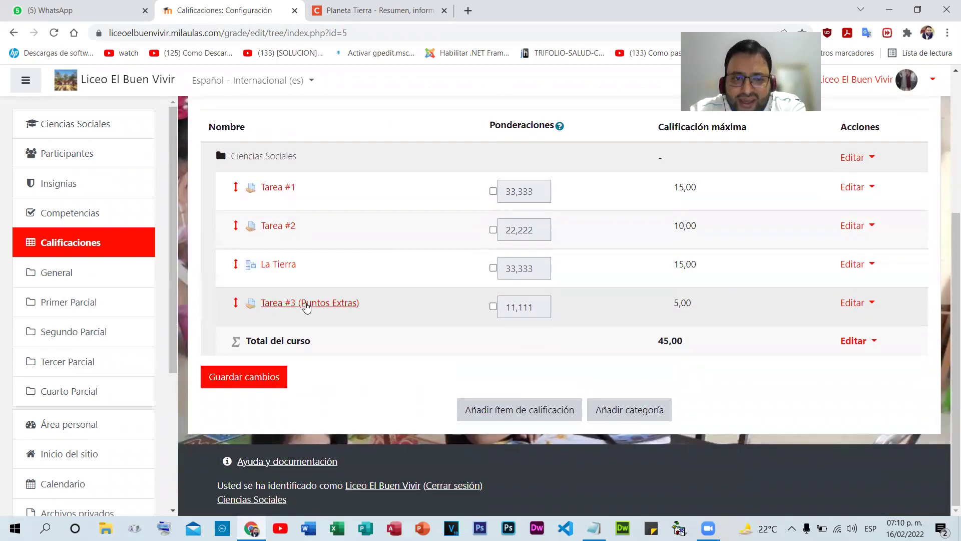
- Make the grade item Tarea #3 (Puntos Extras) act as extra points and save the change
left_click(872, 307)
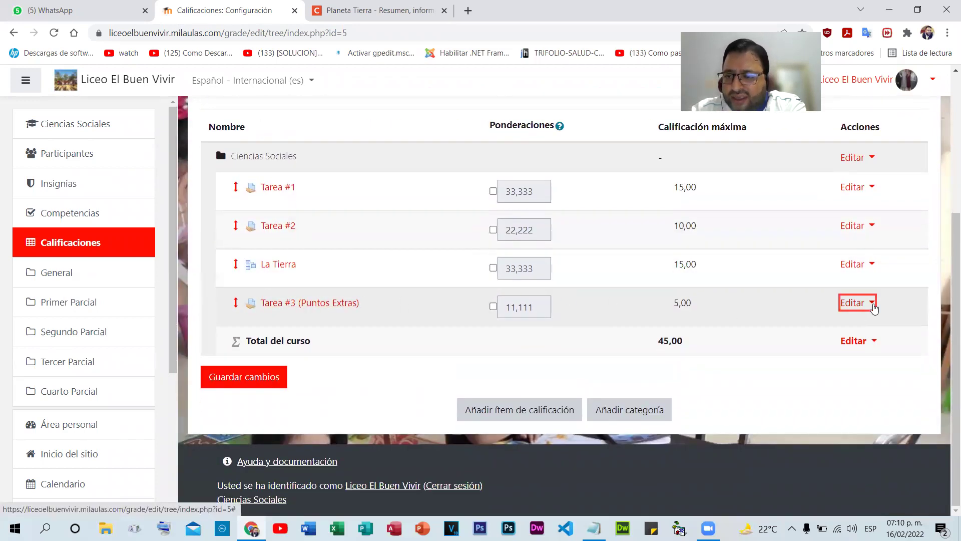
left_click(819, 327)
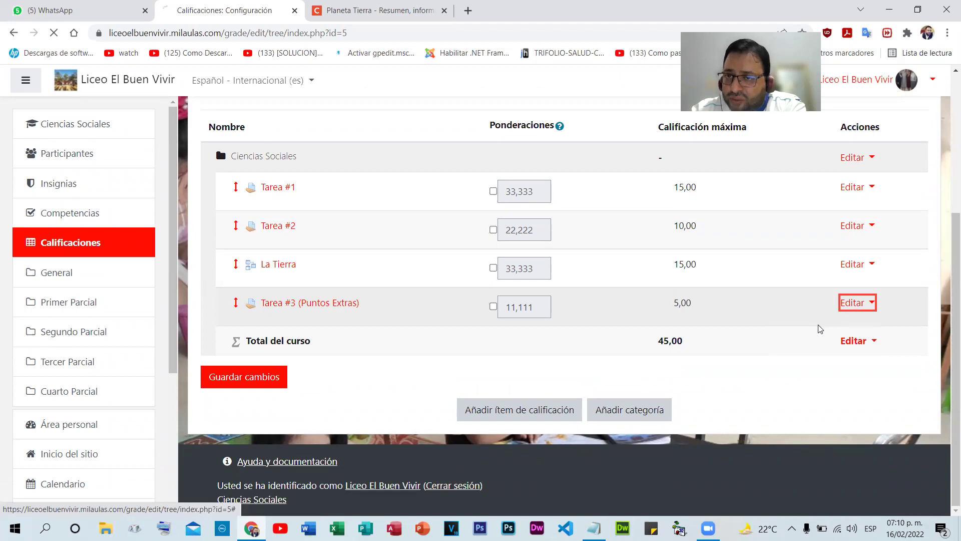
scroll(478, 260, "down", 1)
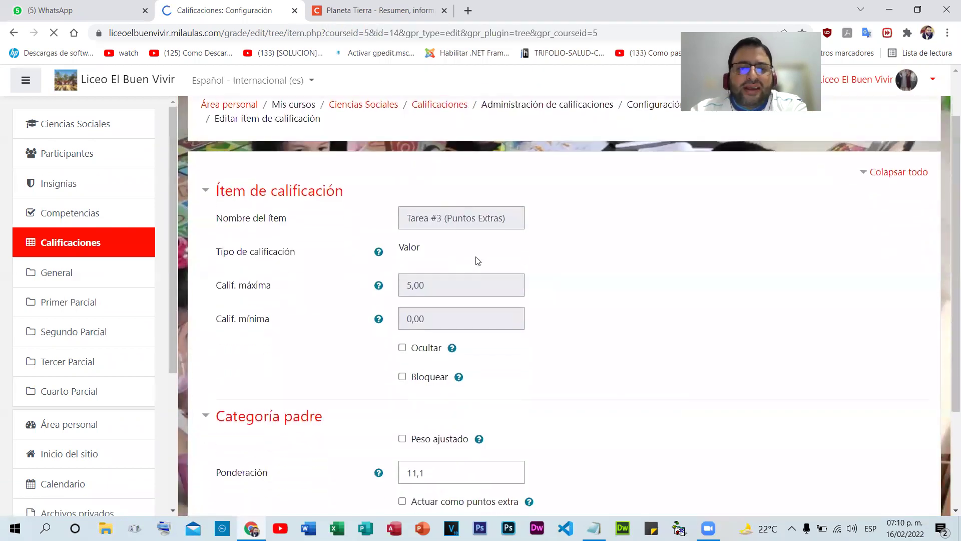
scroll(478, 261, "down", 3)
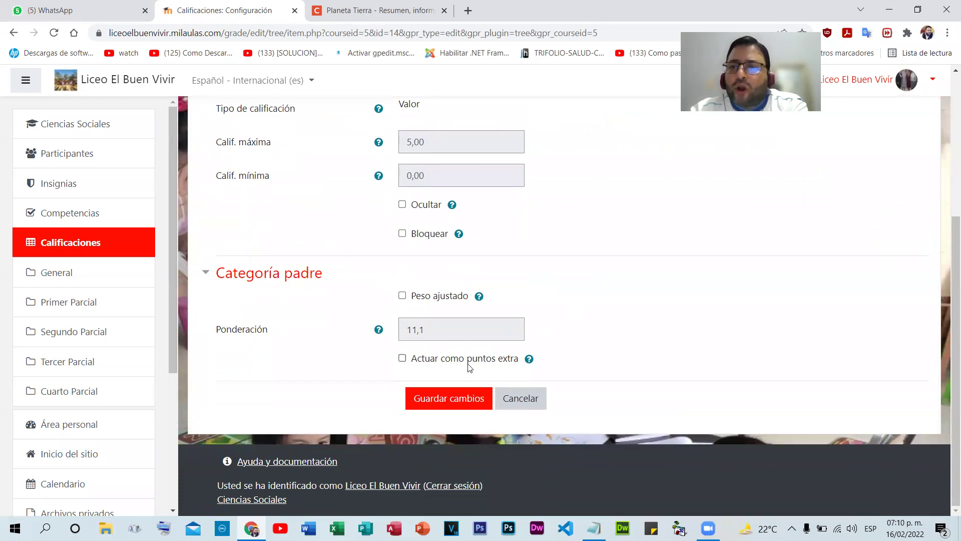
left_click(402, 359)
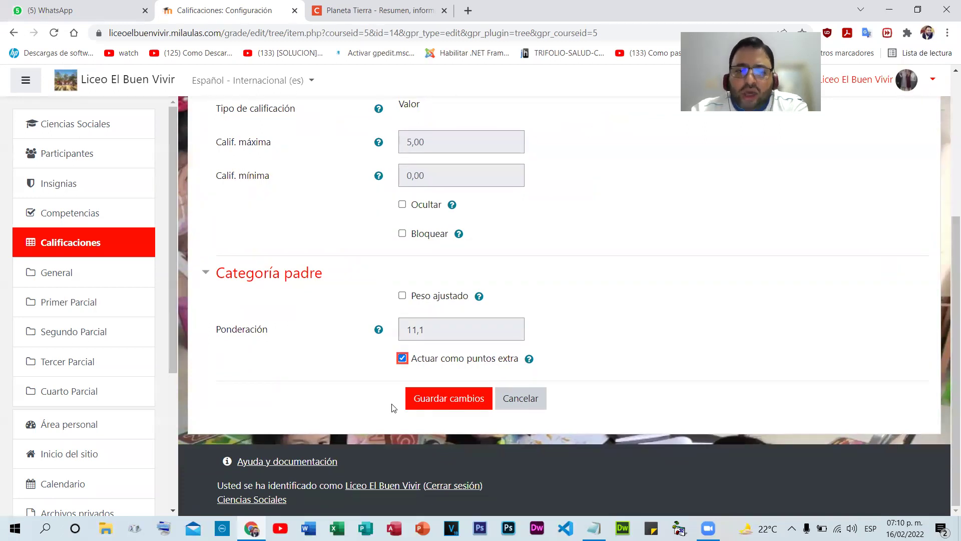
left_click(433, 399)
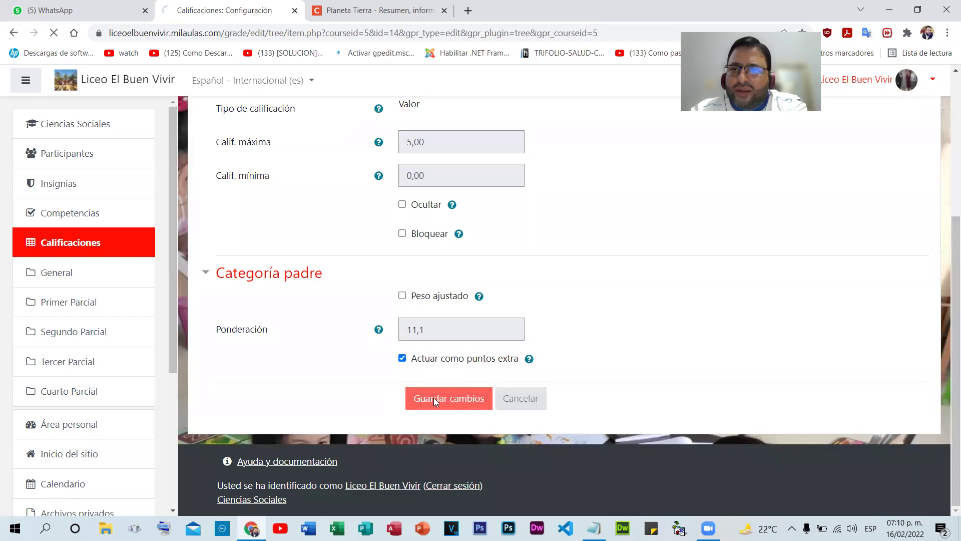
- Check the course total's maximum grade and the extra-points mark beside Tarea #3 in the gradebook setup
scroll(719, 262, "down", 5)
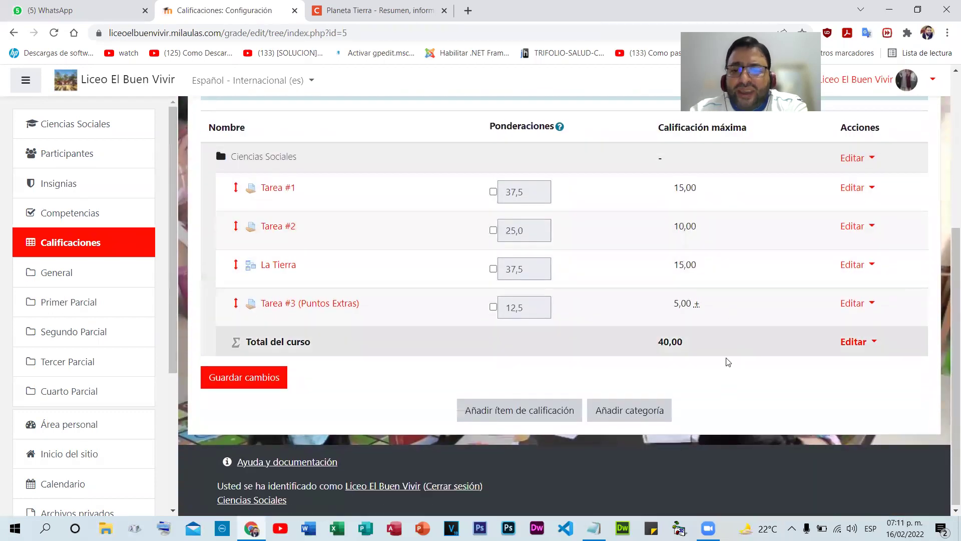
left_click_drag(653, 344, 691, 341)
left_click(698, 349)
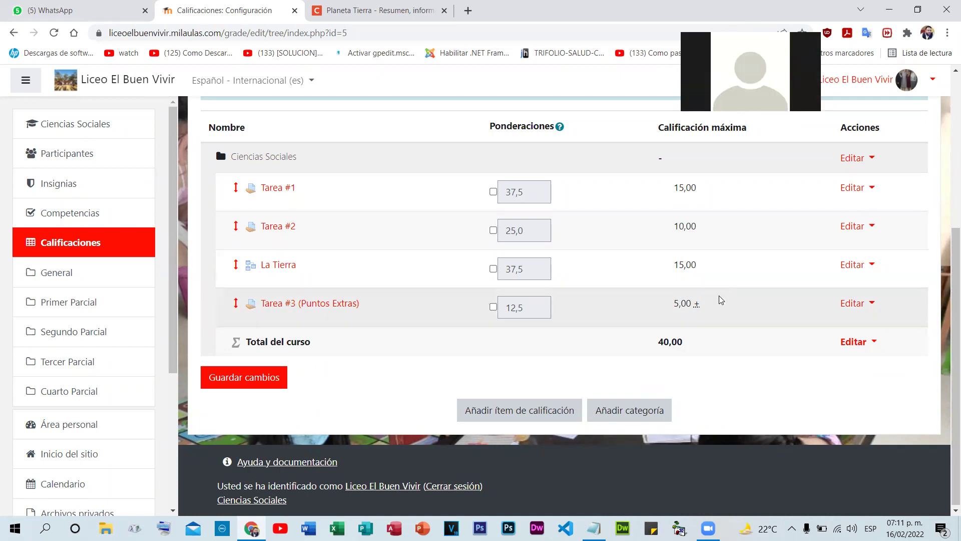
mouse_move(699, 306)
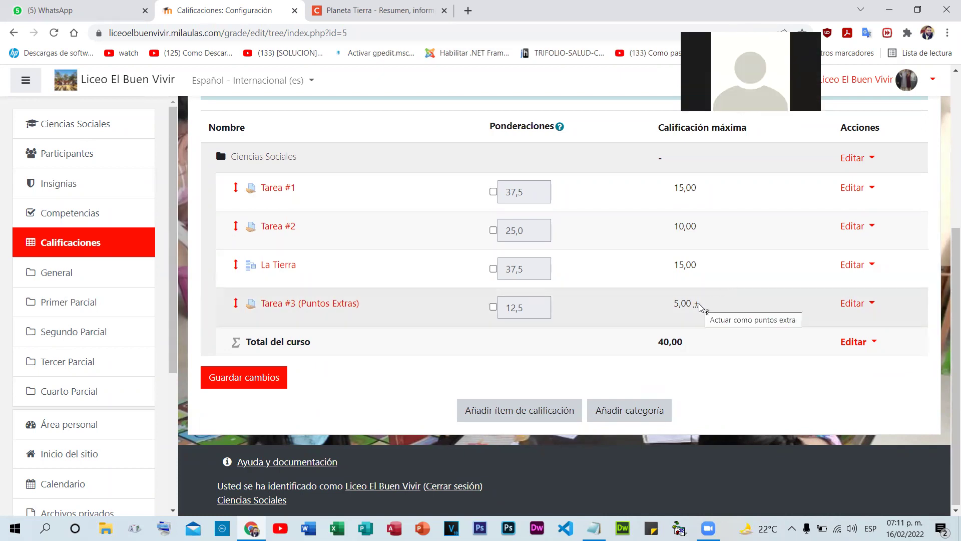
left_click_drag(657, 347, 695, 349)
left_click(693, 349)
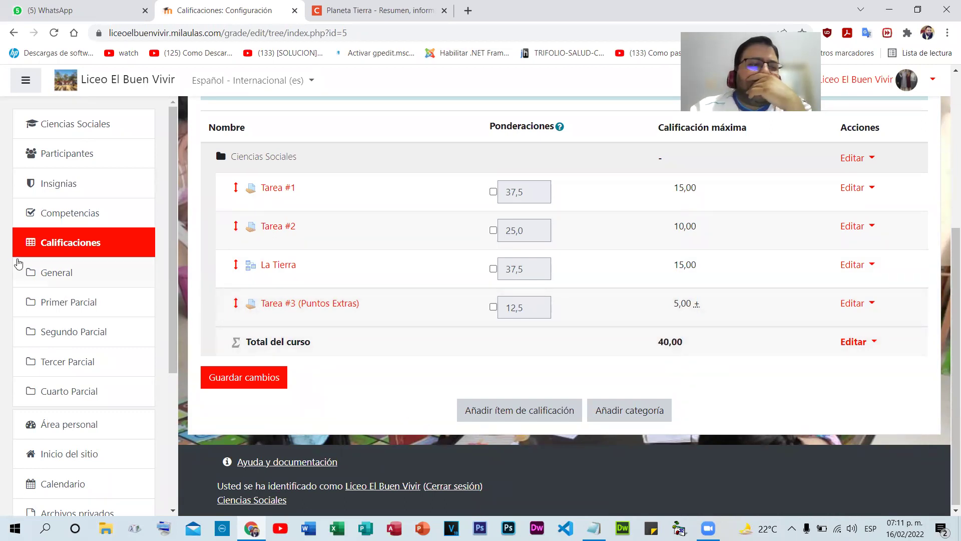
- Open the grader report and review the students' grades across to the Tarea #3 and course total columns
left_click(62, 250)
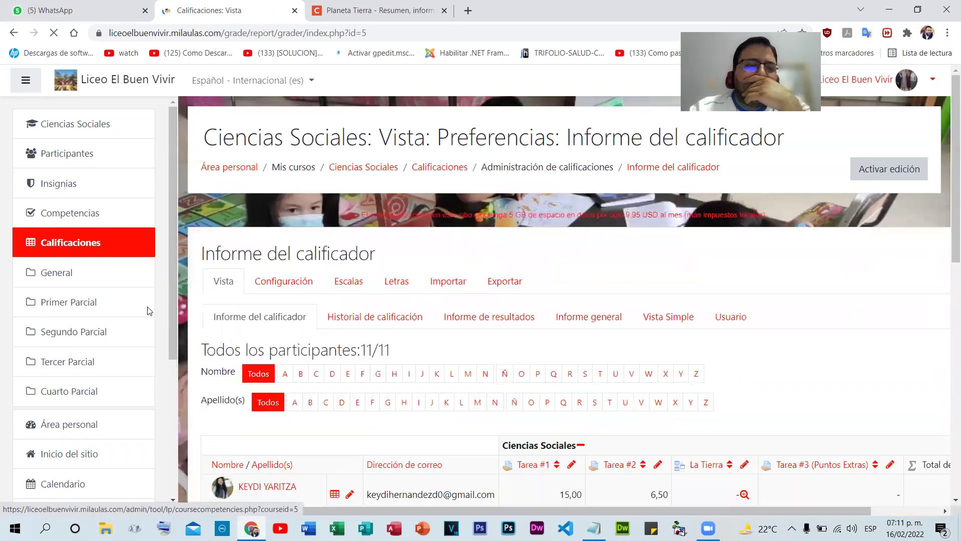
scroll(353, 313, "down", 6)
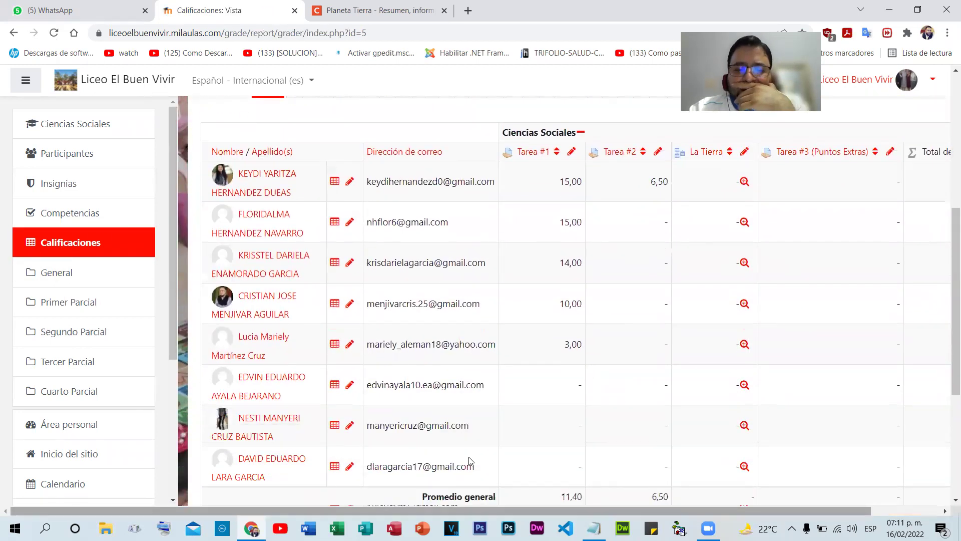
scroll(470, 462, "right", 3)
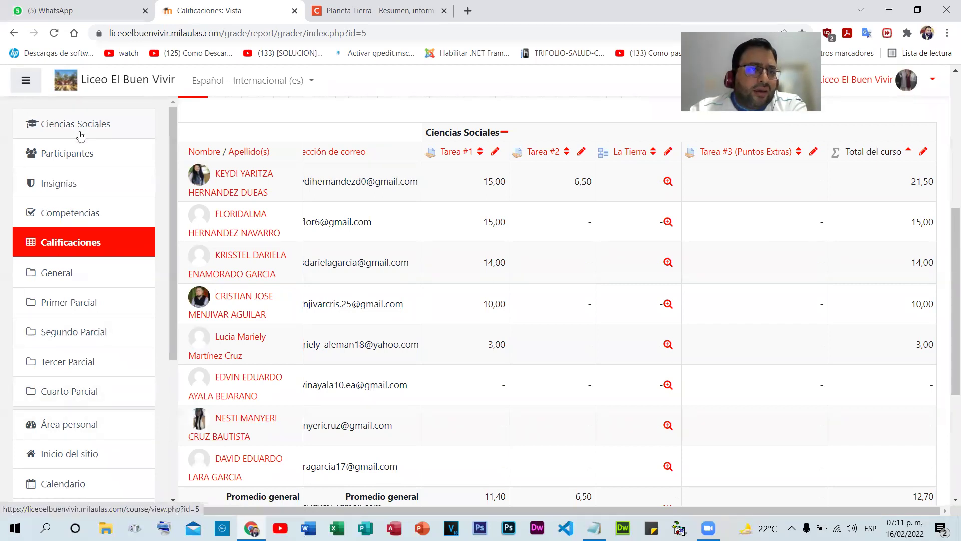
- Open Tarea #3 (Puntos Extras) from the course page and show all of its submissions
left_click(57, 128)
scroll(495, 369, "down", 10)
scroll(490, 368, "down", 15)
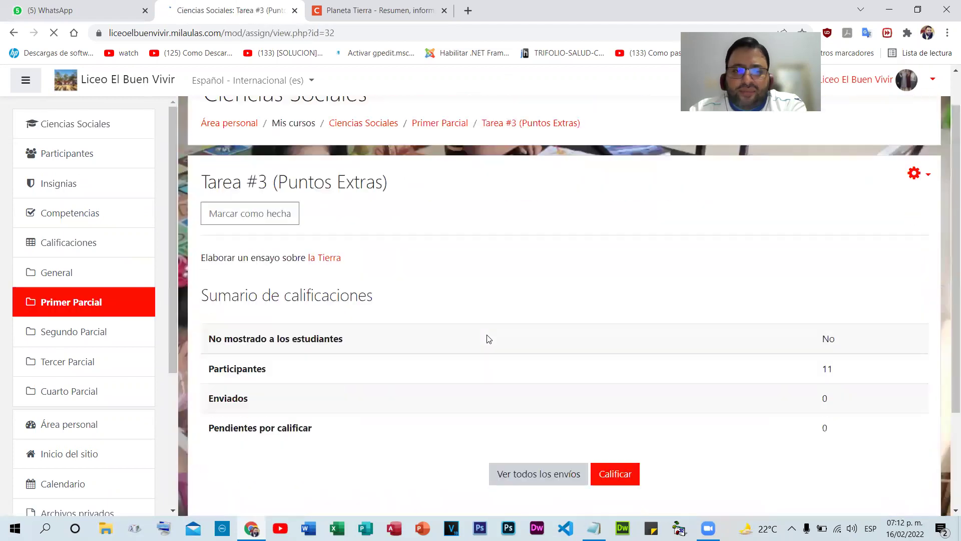
scroll(526, 355, "down", 5)
left_click(529, 347)
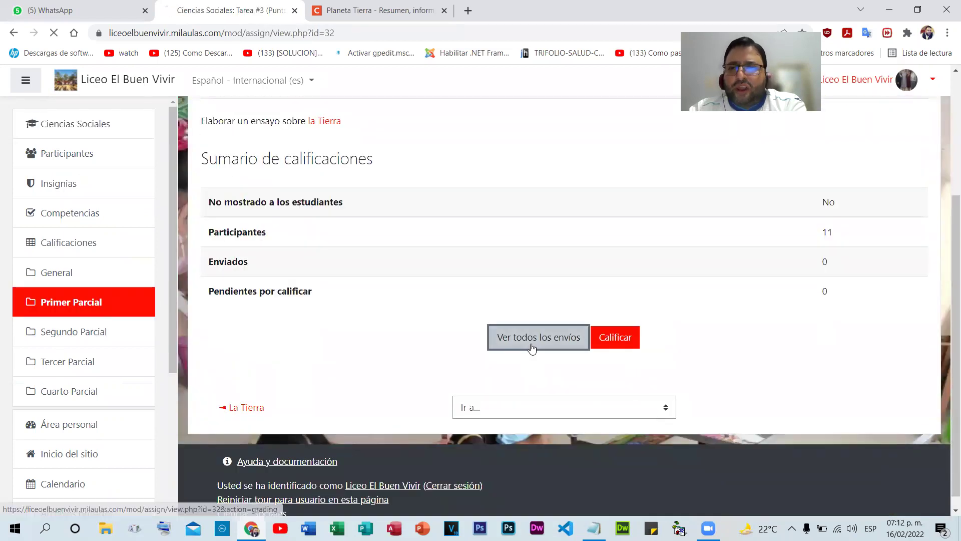
- Open the first listed student's submission for grading, enter a grade of 5, and save to move on to the second student
scroll(483, 335, "down", 5)
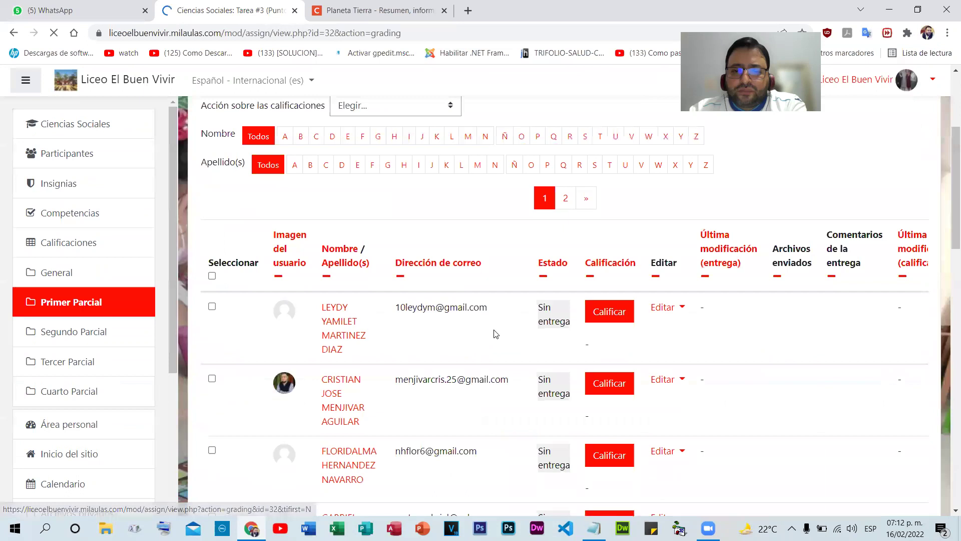
left_click(609, 251)
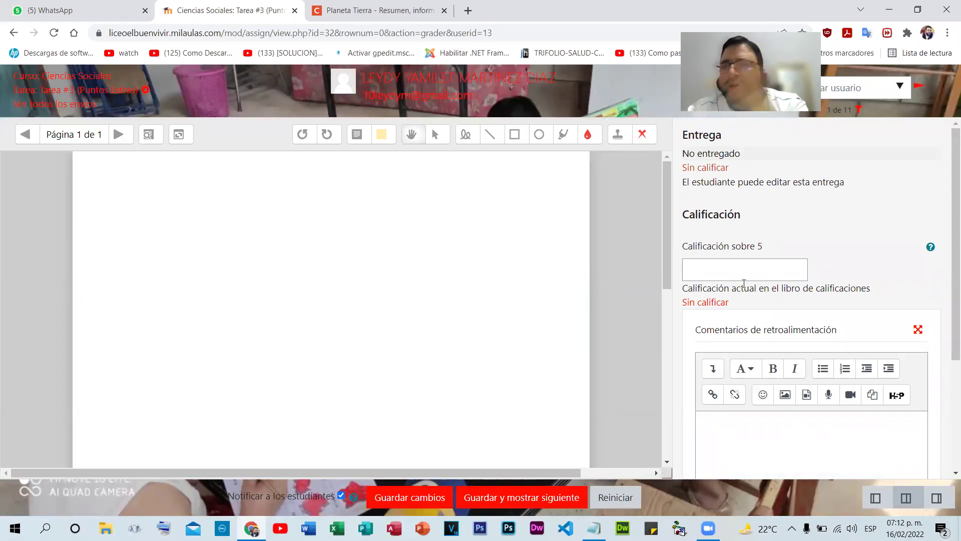
left_click(756, 267)
type("5")
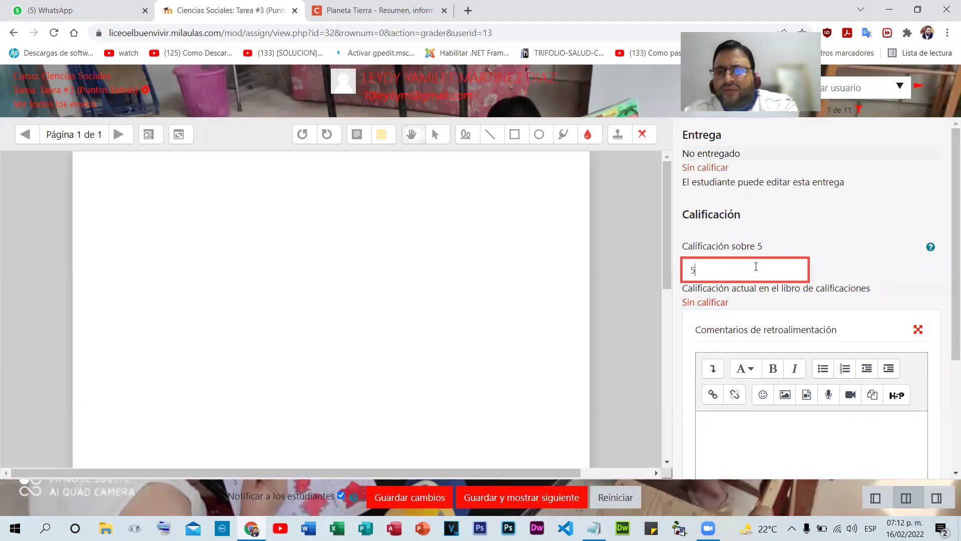
key("Return")
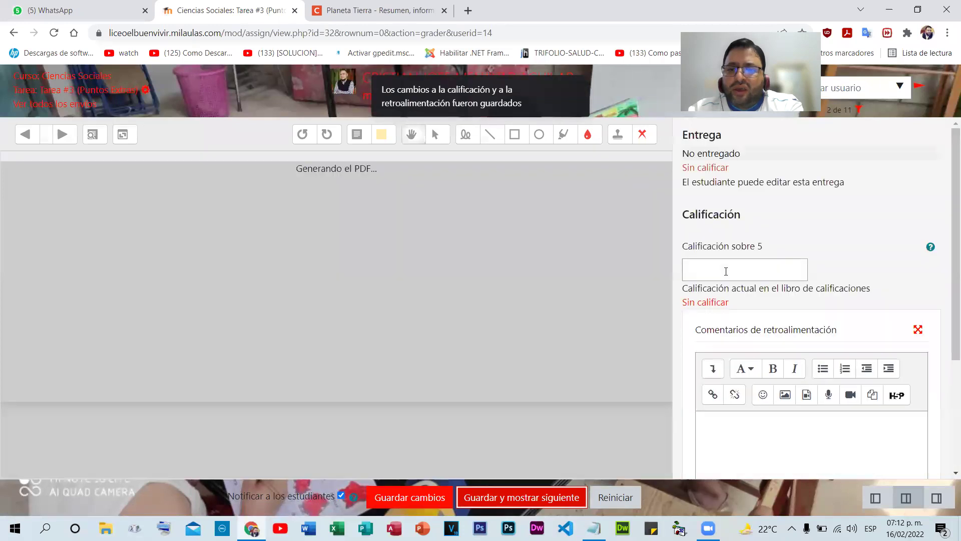
- Give the second, third and fourth students a grade of 5 each, saving every grade and advancing to the fifth student
left_click(727, 277)
type("5")
key("Return")
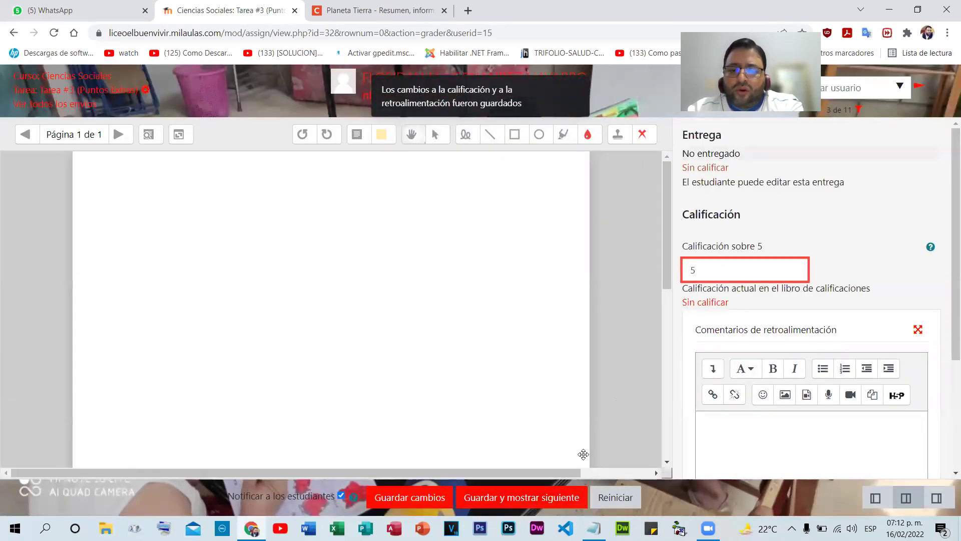
key("Return")
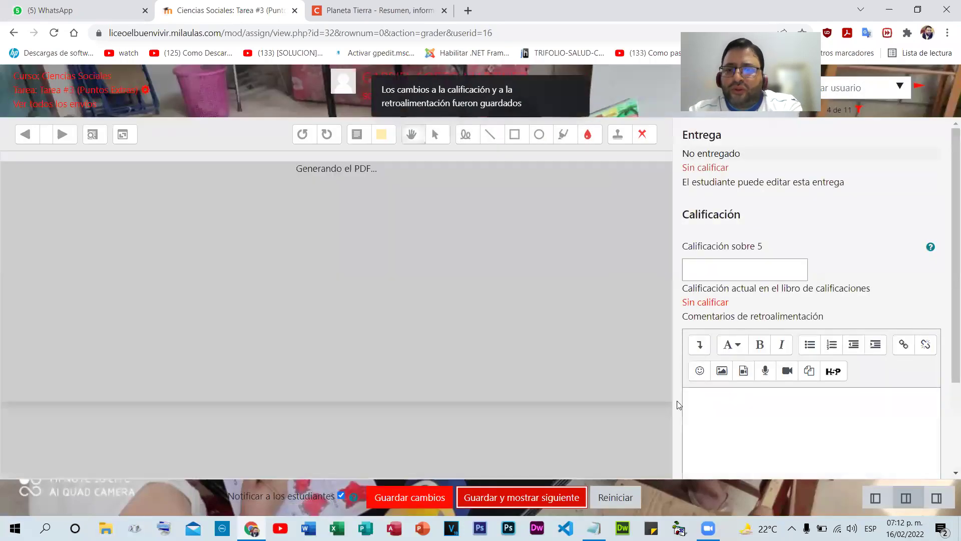
key("Return")
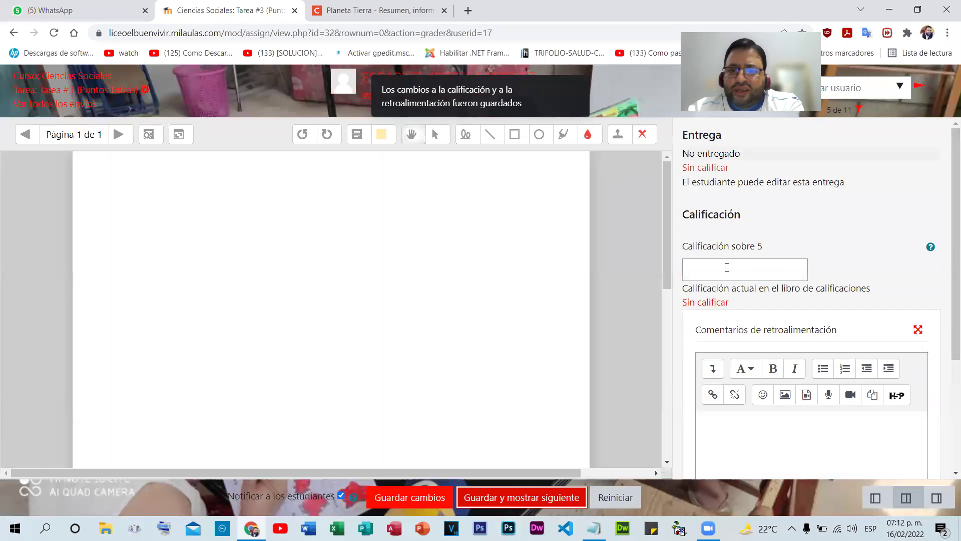
- Grade the fifth, sixth and seventh students with 5 each, saving every grade and advancing to the eighth student
type("5")
key("Return")
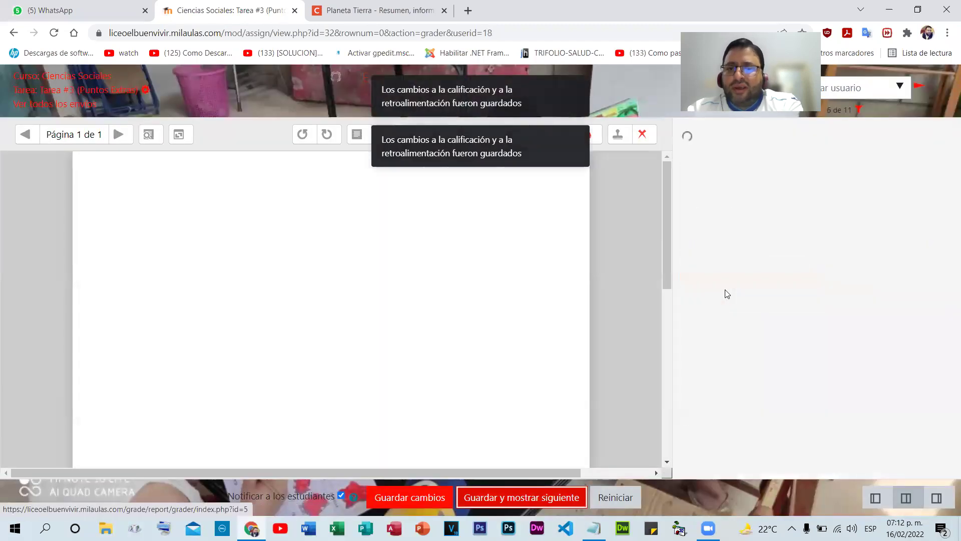
type("5")
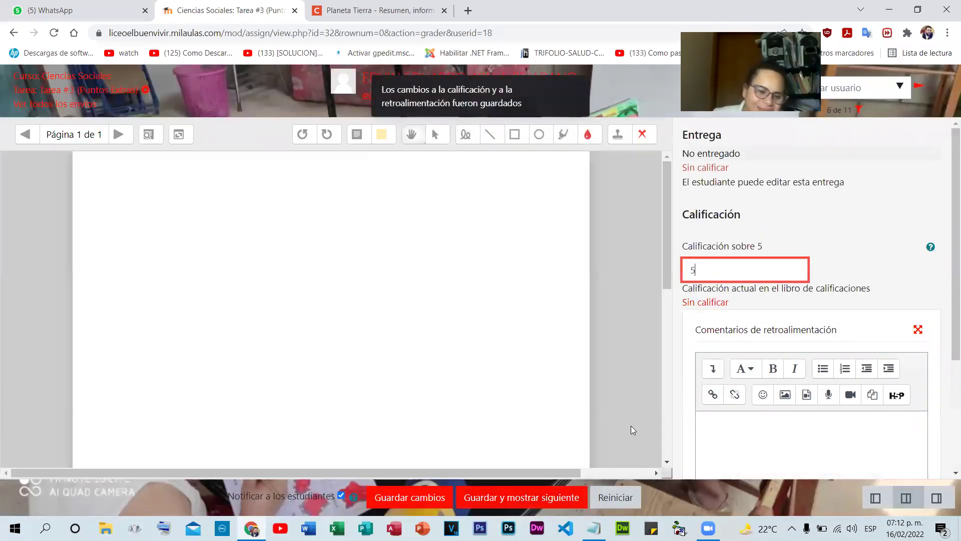
key("Return")
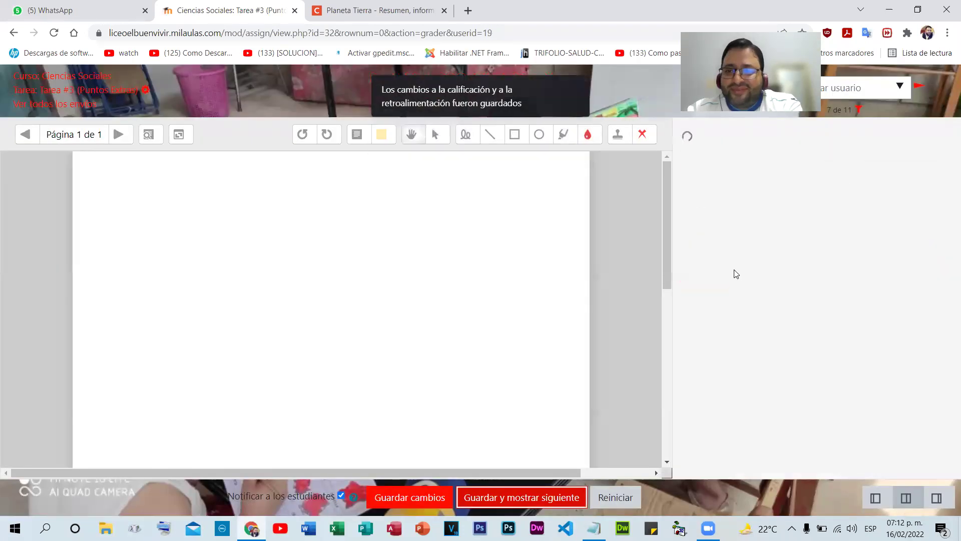
type("5")
key("Return")
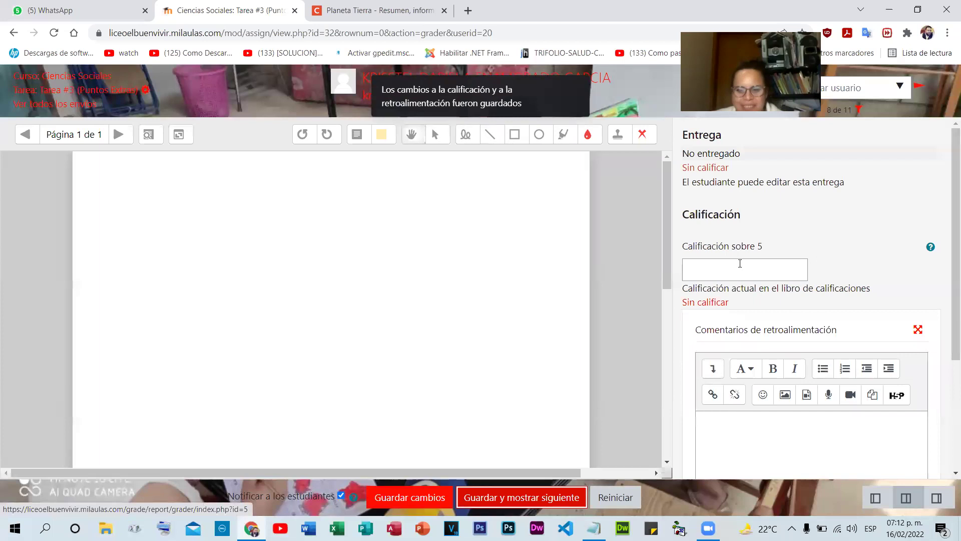
- Enter a grade of 5 for the eighth and ninth students, saving each one and advancing to the tenth student
left_click(739, 261)
type("5")
key("Return")
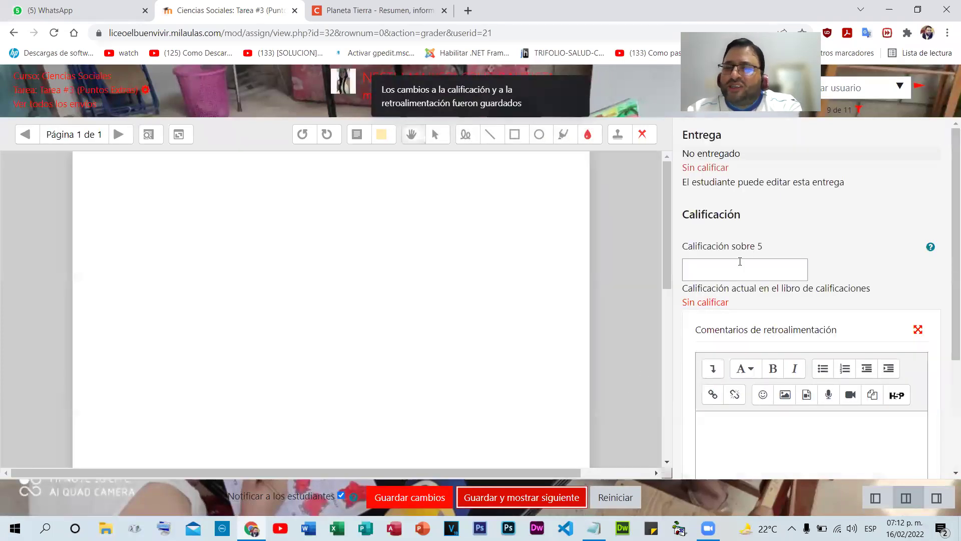
left_click(733, 266)
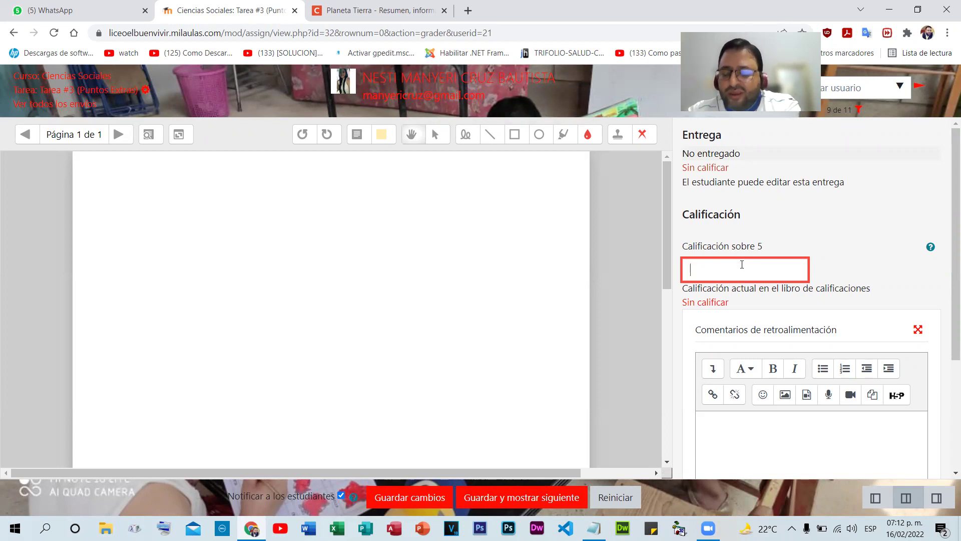
type("5")
left_click(543, 456)
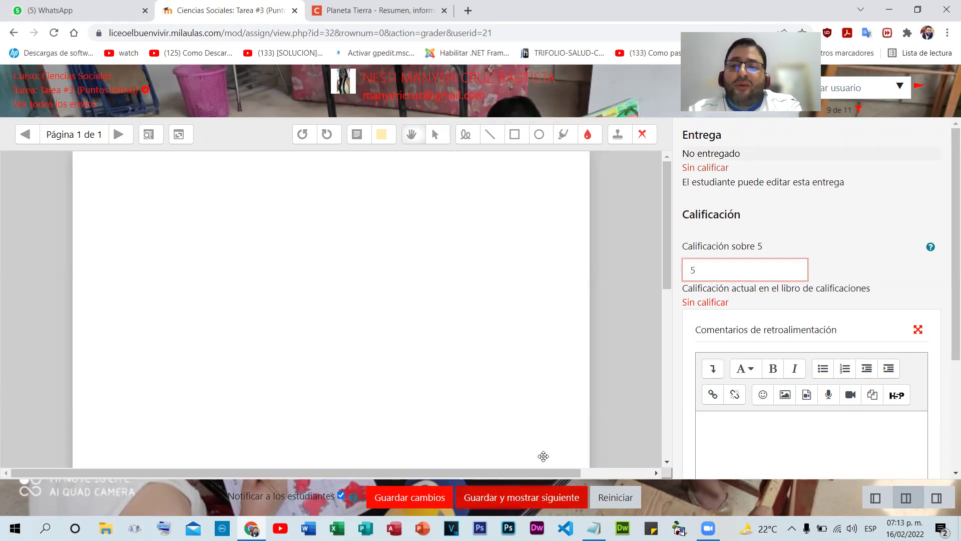
left_click(522, 497)
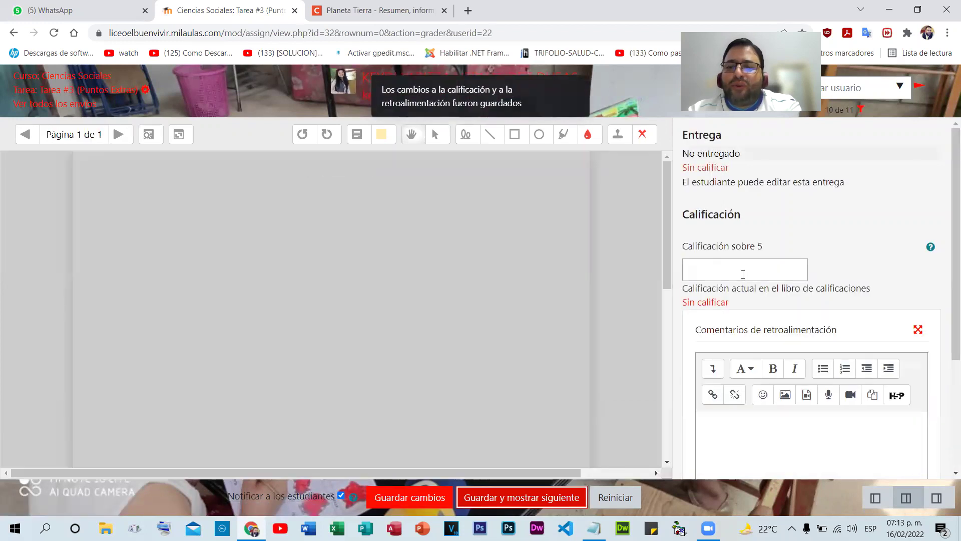
- Enter and save a grade of 5 for the tenth and eleventh students to finish grading the assignment
left_click(743, 274)
type("5")
key("Return")
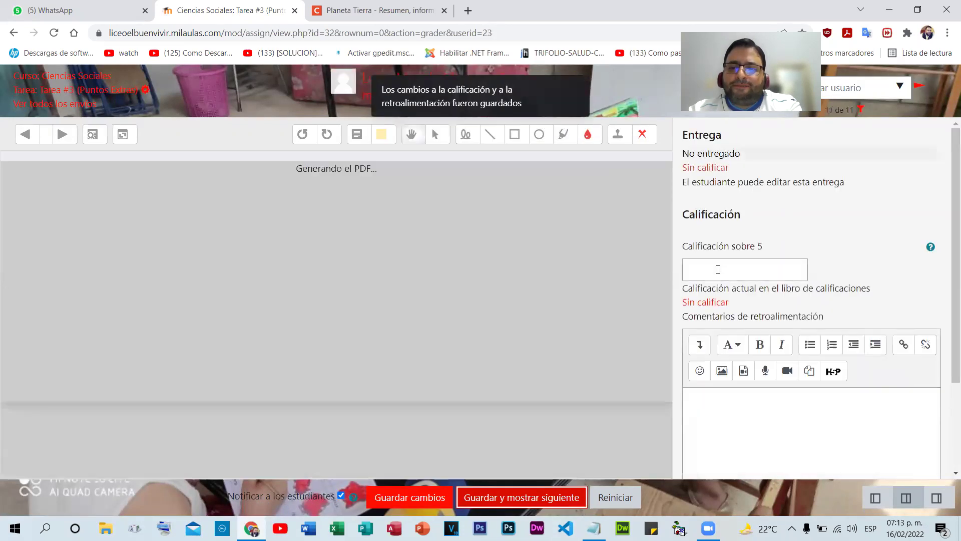
left_click(732, 271)
type("5")
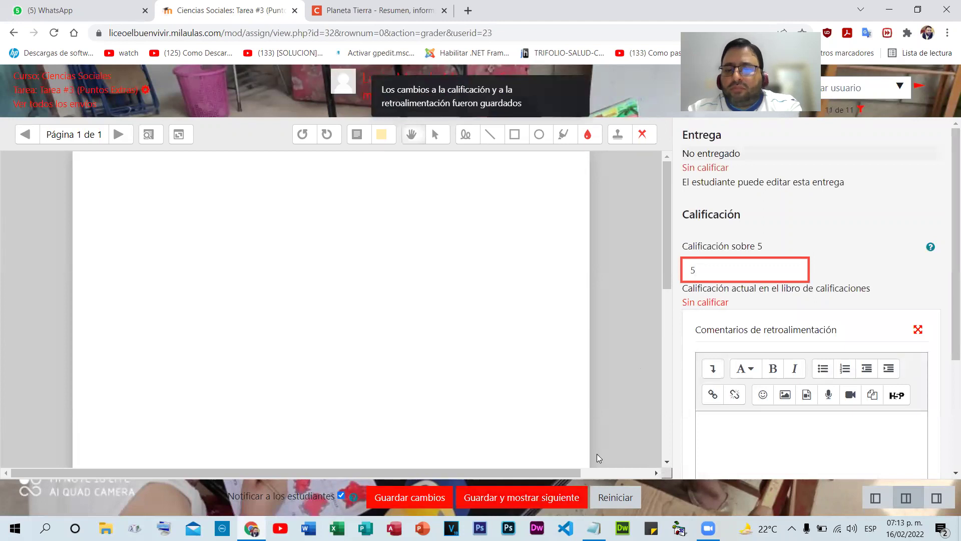
key("Return")
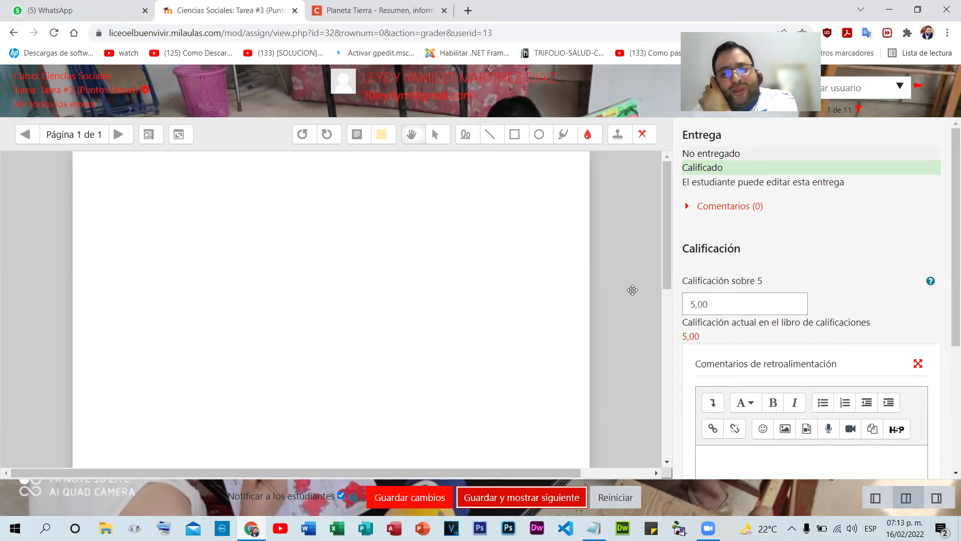
- Return to the Ciencias Sociales course, open its grader report, and review the Tarea #3 (Puntos Extras) and course total columns
left_click(65, 77)
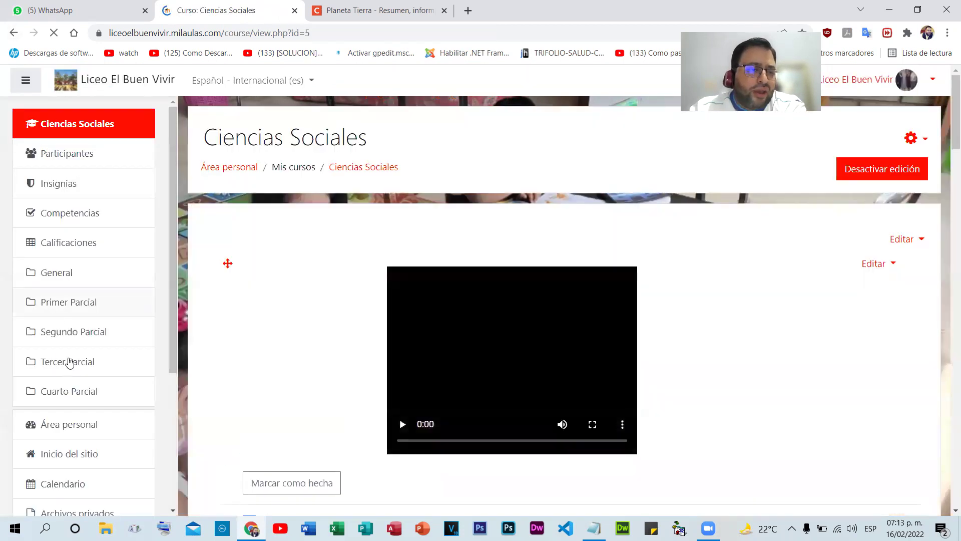
left_click(65, 242)
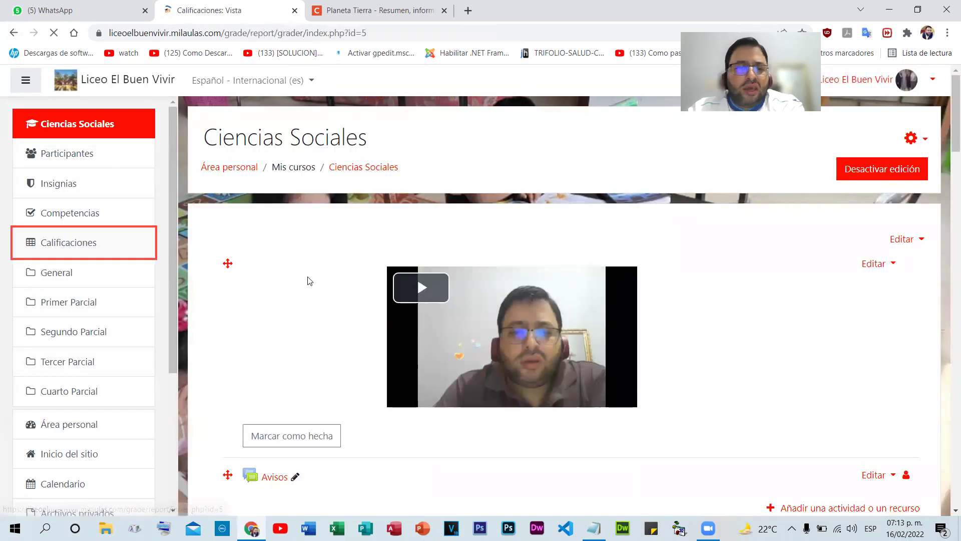
scroll(425, 326, "down", 6)
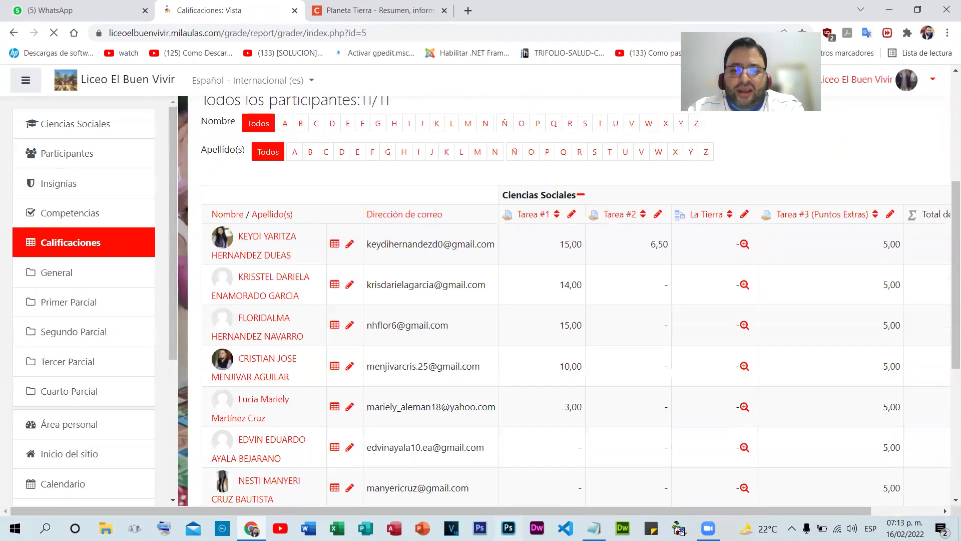
scroll(824, 264, "right", 3)
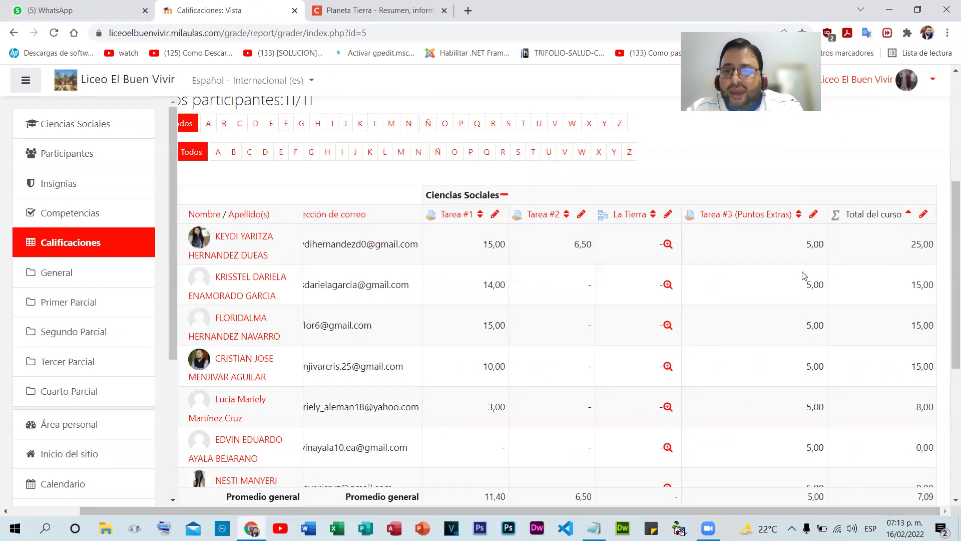
scroll(790, 256, "down", 1)
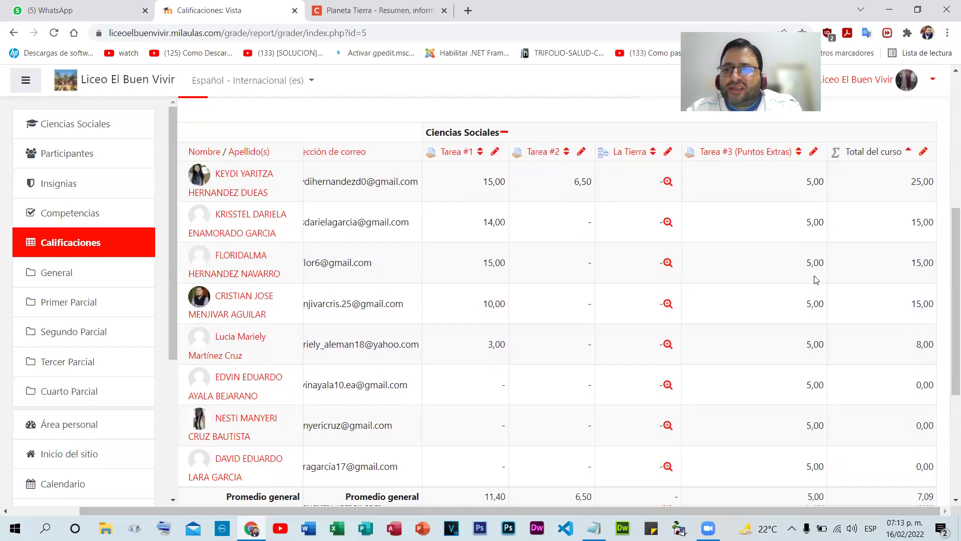
scroll(757, 232, "down", 5)
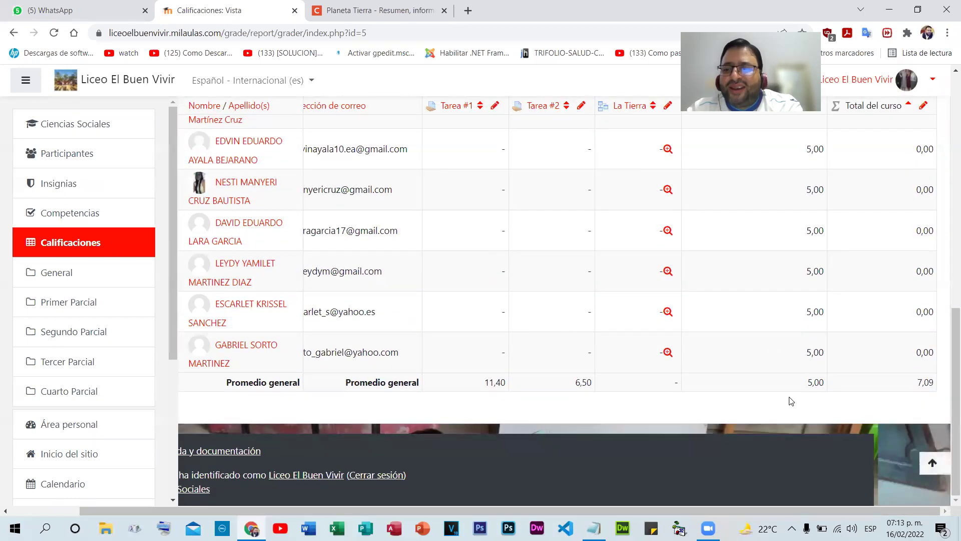
scroll(793, 398, "up", 3)
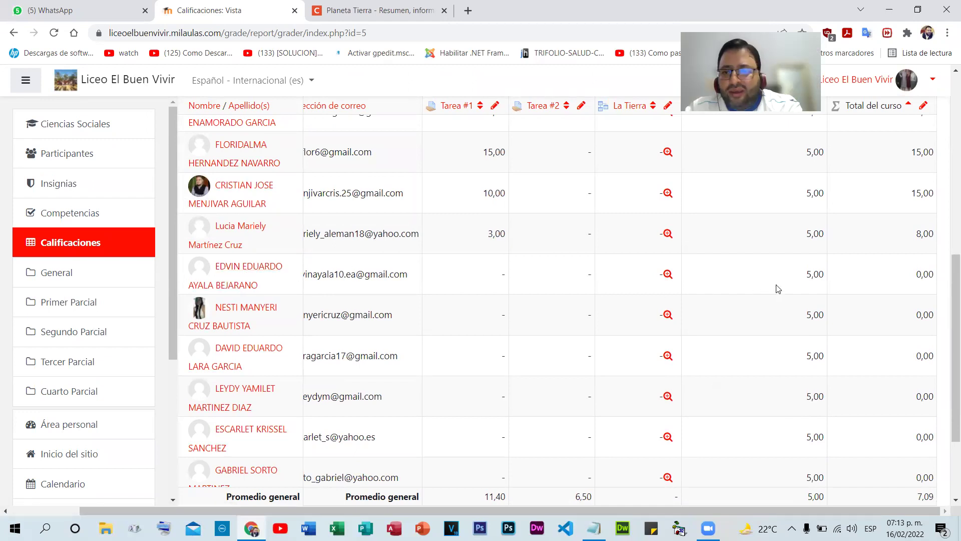
- Compare the Tarea #3 extra points with the course total for the students who have no other grades
double_click(916, 276)
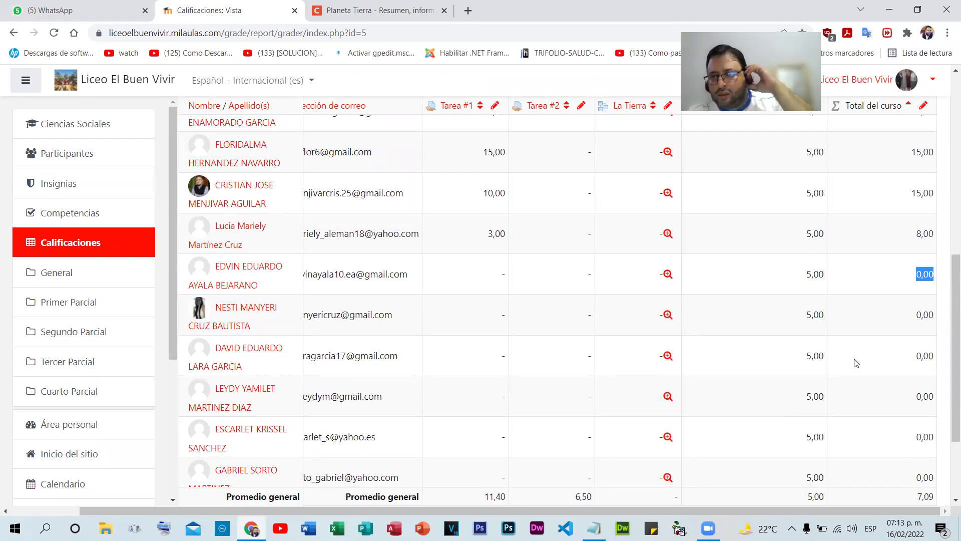
left_click(887, 292)
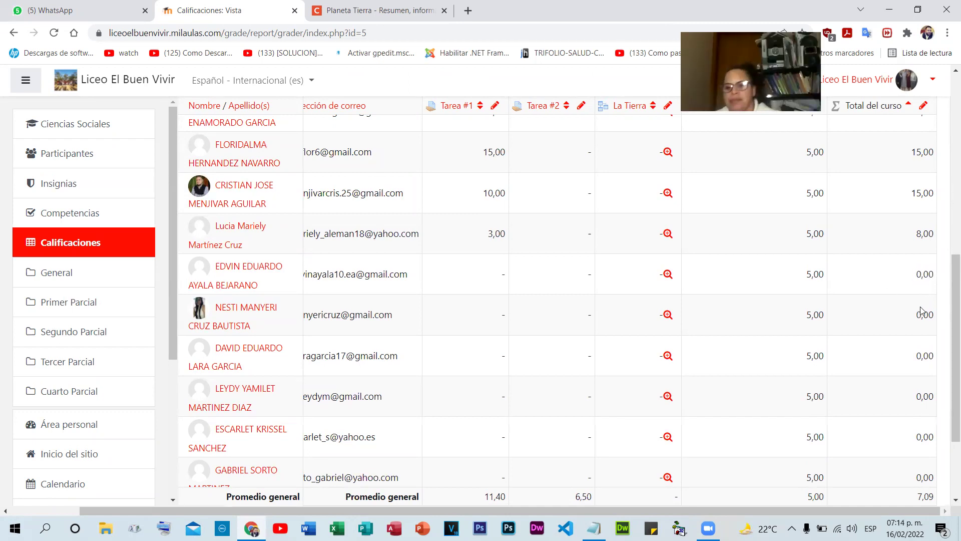
scroll(921, 310, "up", 1)
left_click_drag(804, 297, 828, 305)
left_click_drag(805, 338, 828, 343)
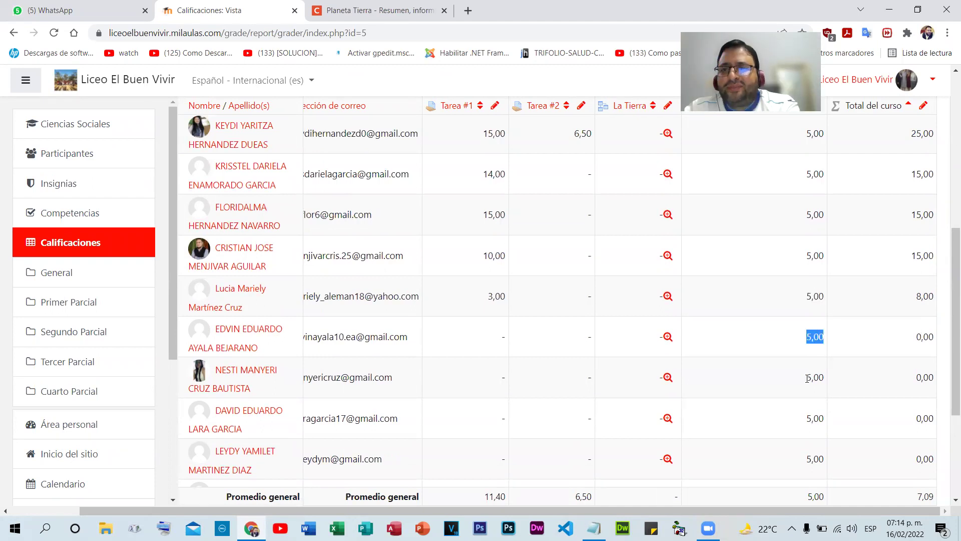
left_click_drag(623, 356, 464, 353)
left_click(461, 357)
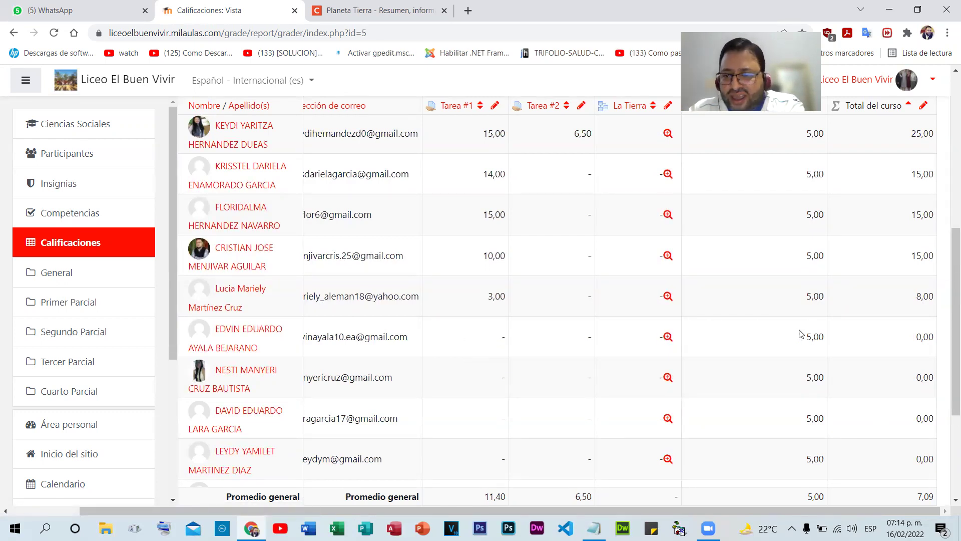
left_click_drag(801, 337, 933, 340)
left_click(932, 338)
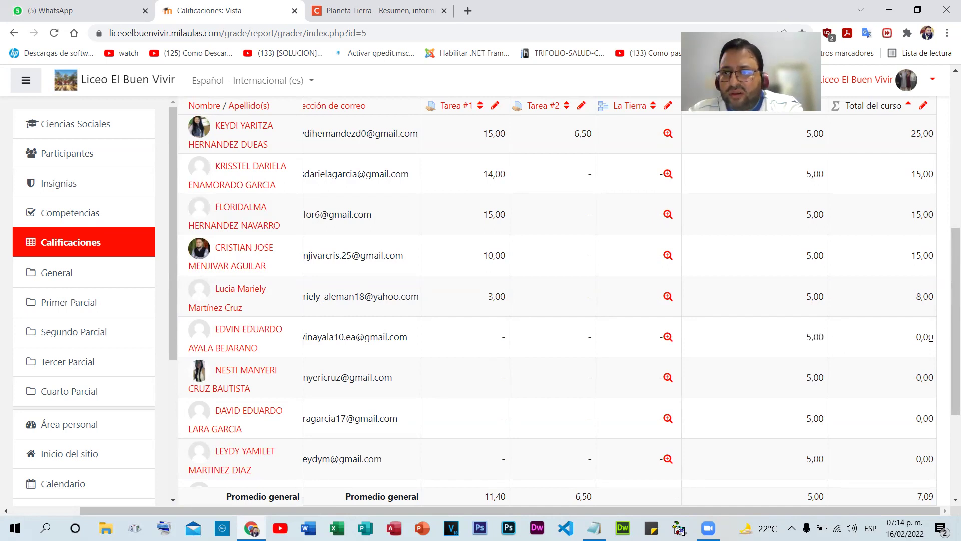
- Examine the grader report again from the Tarea #1 column across to the course total and down through the student rows
scroll(751, 360, "up", 4)
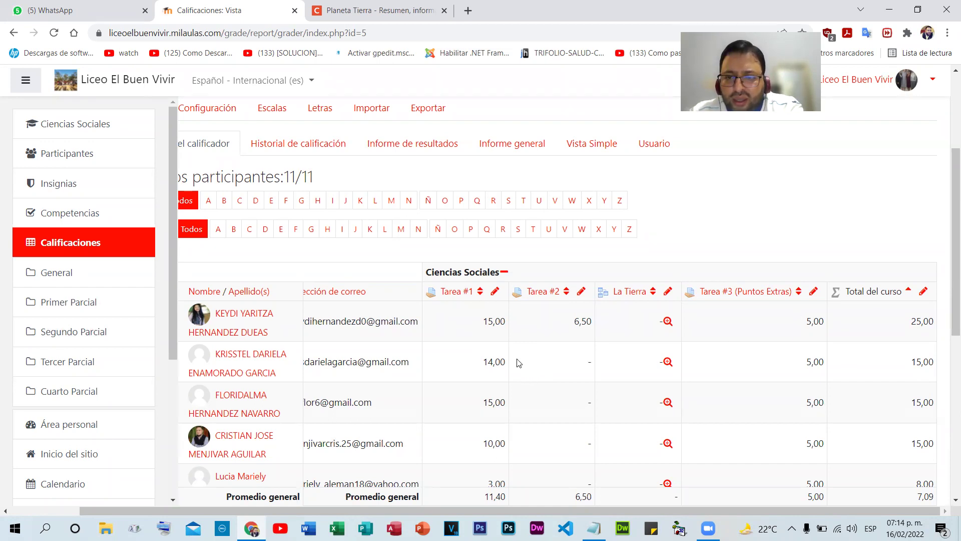
scroll(515, 363, "down", 1)
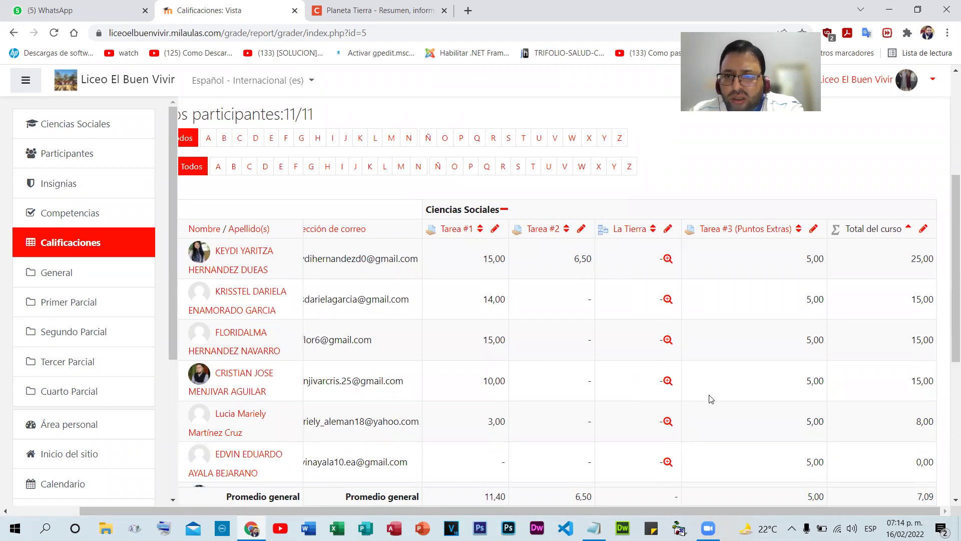
scroll(601, 447, "left", 3)
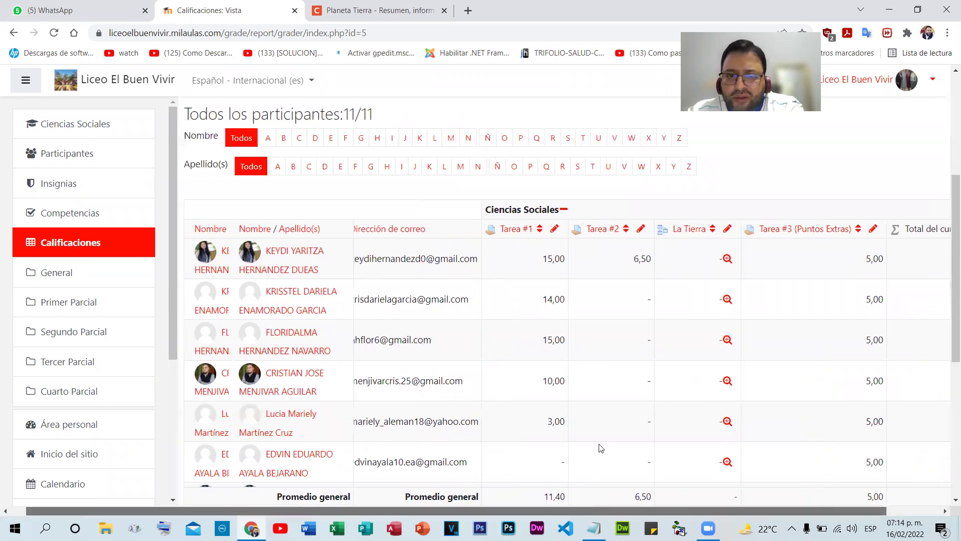
scroll(601, 447, "right", 3)
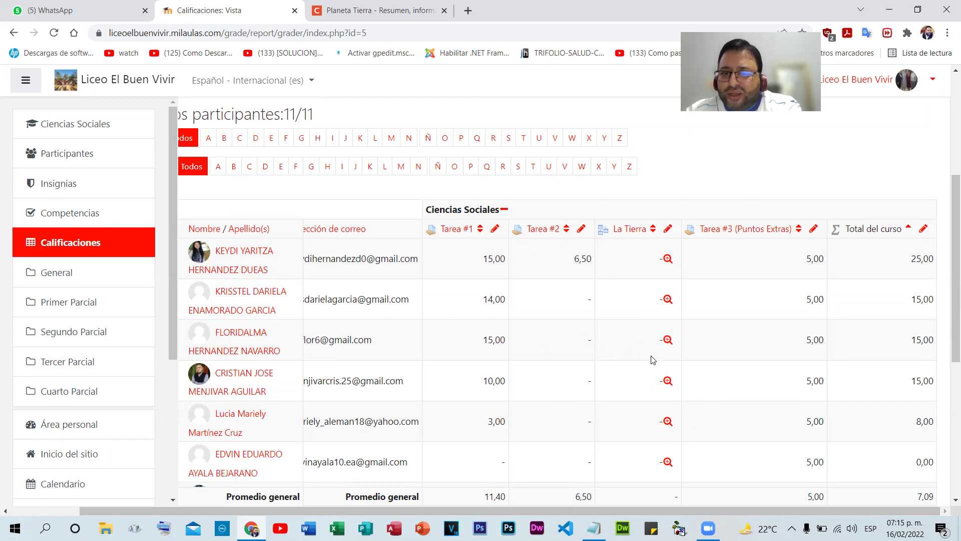
scroll(760, 370, "down", 4)
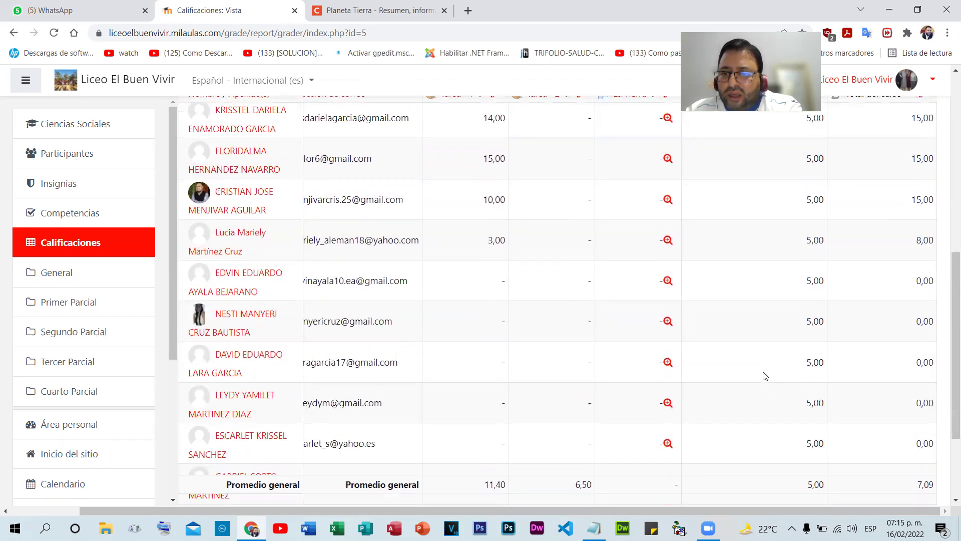
- Review the grader report's Tarea #3 (Puntos Extras) column, focusing on the first student's extra points
scroll(768, 382, "up", 1)
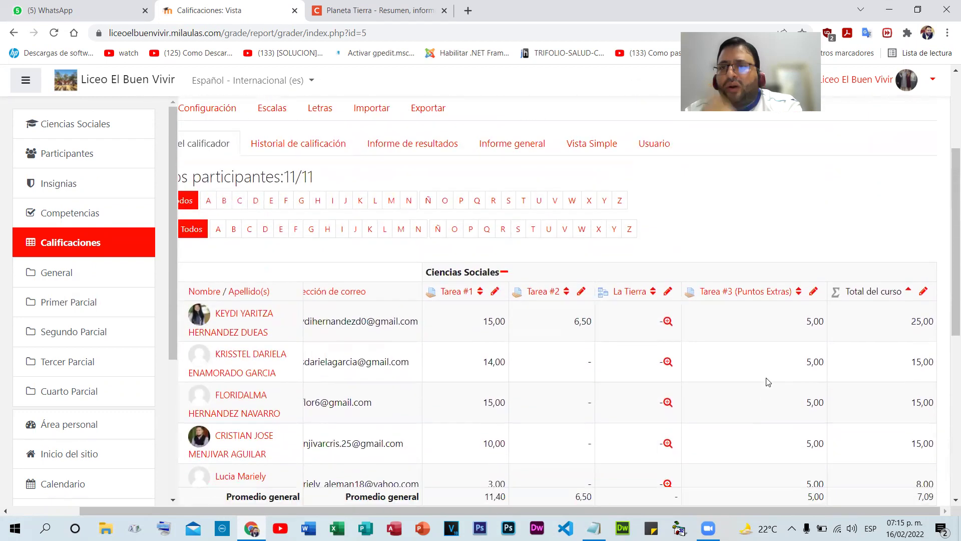
scroll(768, 382, "down", 1)
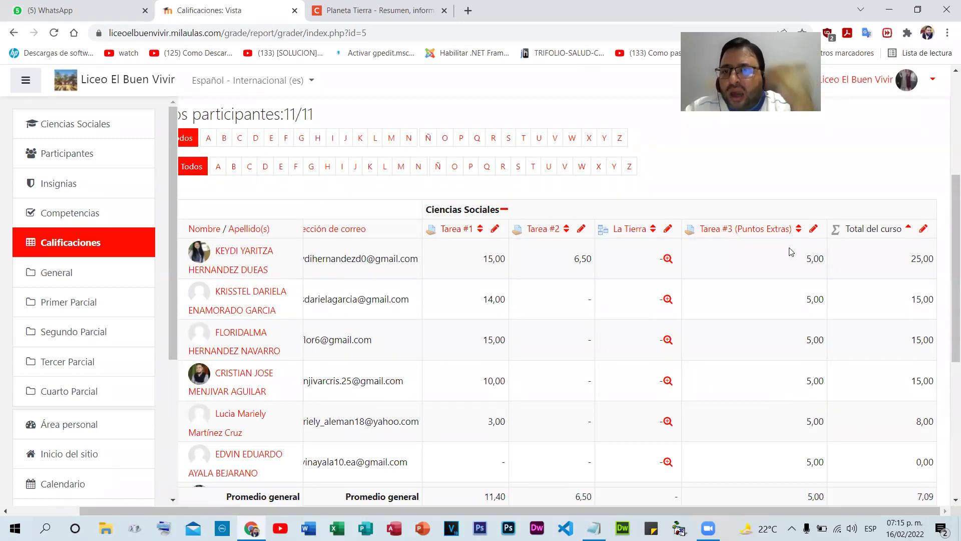
left_click_drag(803, 259, 820, 256)
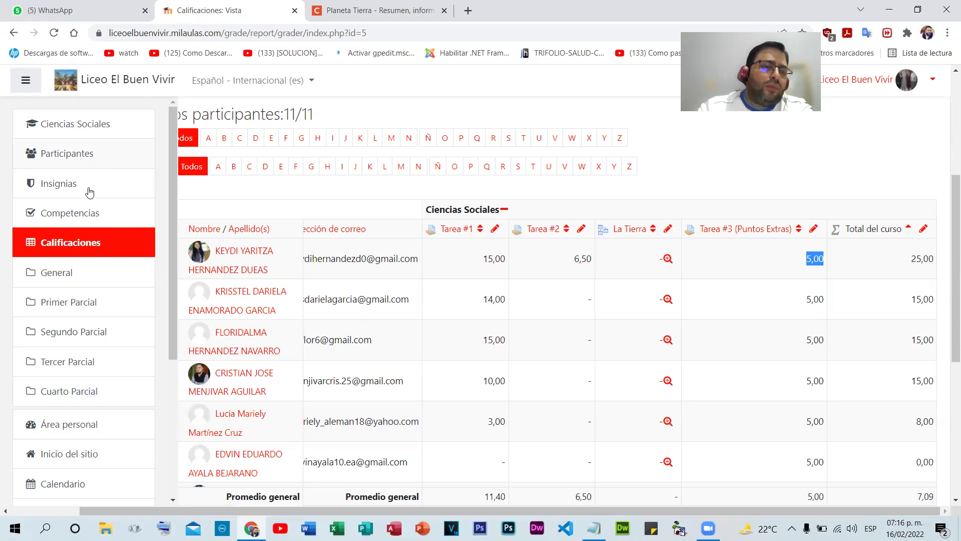
- Return to the Ciencias Sociales course and review the Primer Parcial activities down to Tarea #3 (Puntos Extras)
left_click(59, 122)
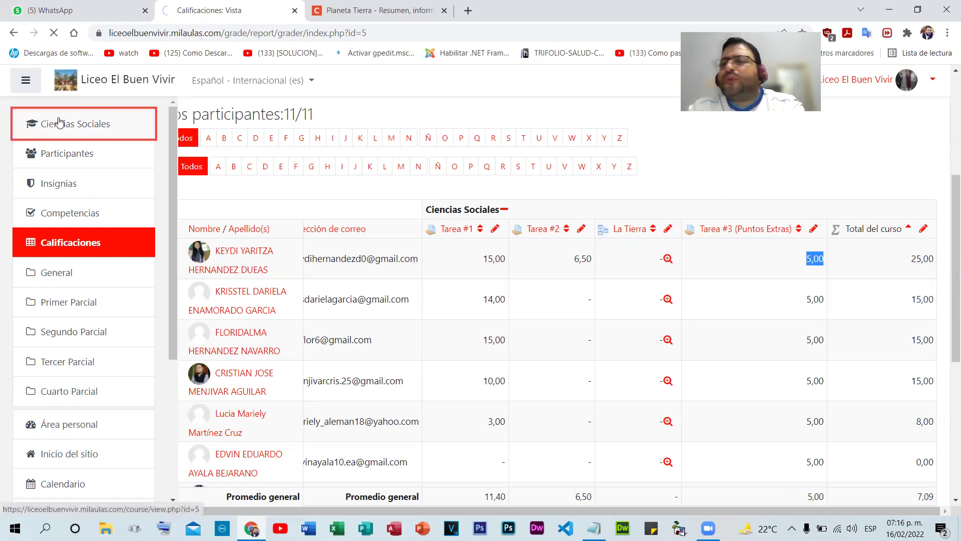
scroll(276, 299, "down", 3)
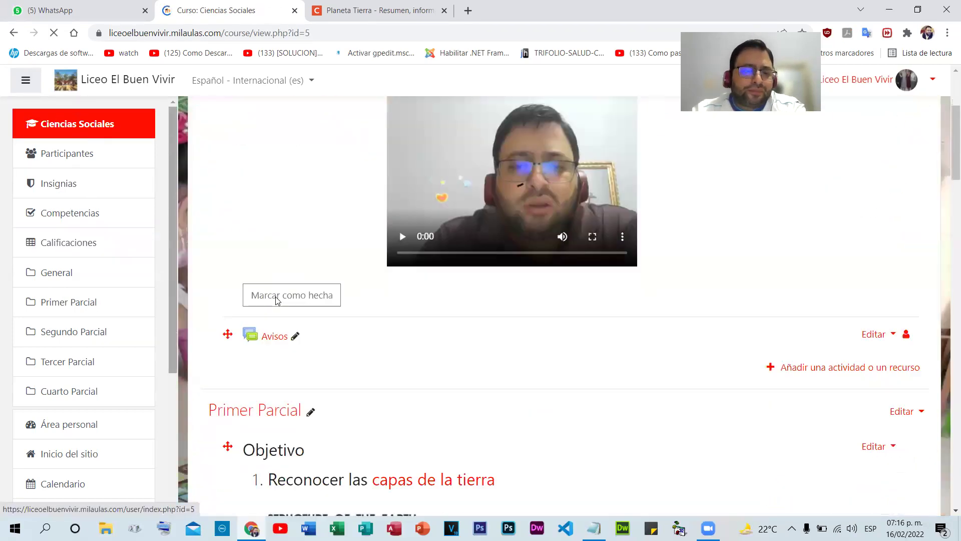
scroll(529, 350, "down", 15)
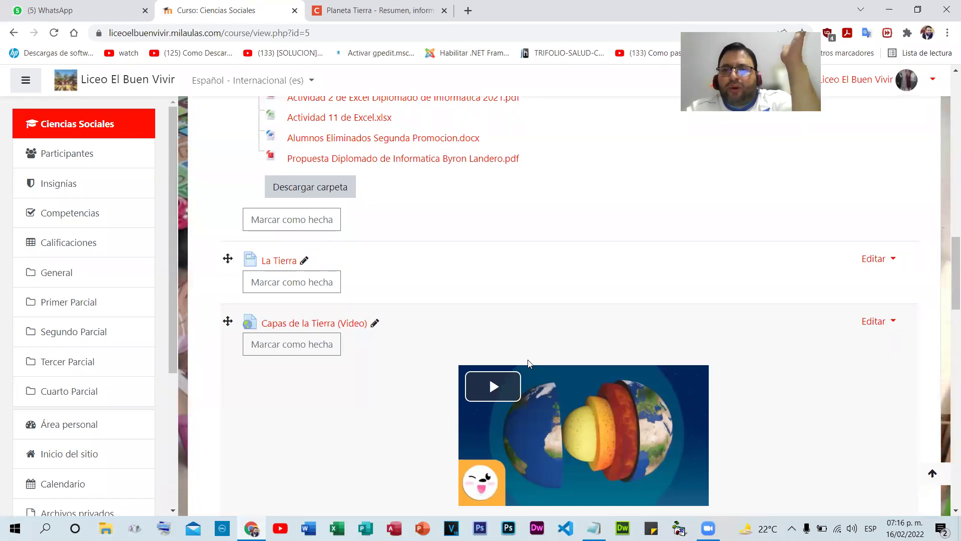
scroll(420, 371, "down", 5)
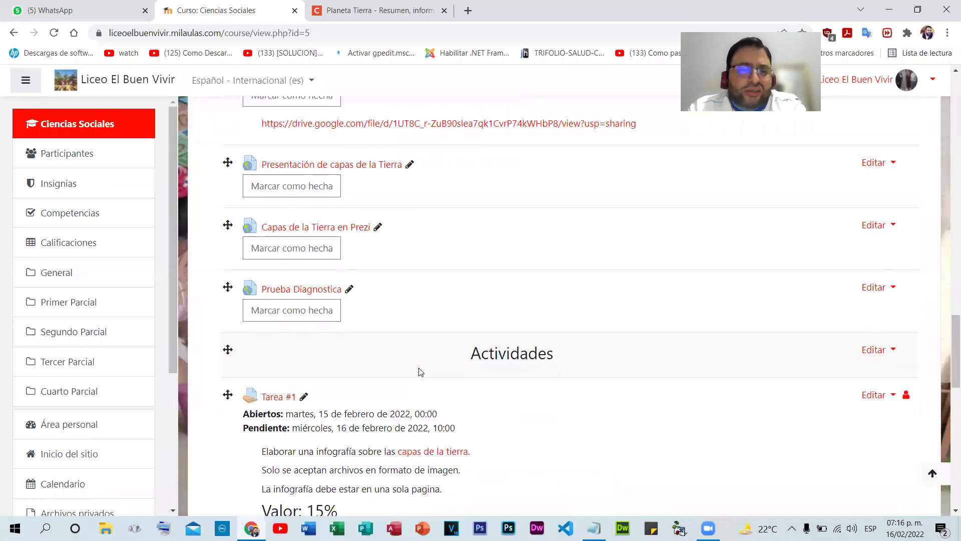
scroll(421, 371, "down", 5)
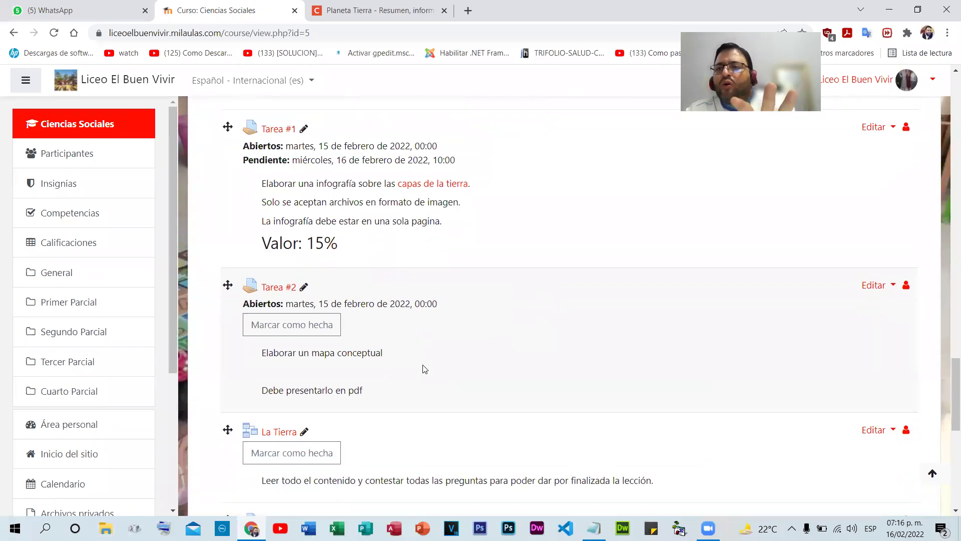
scroll(423, 370, "down", 7)
scroll(421, 368, "up", 4)
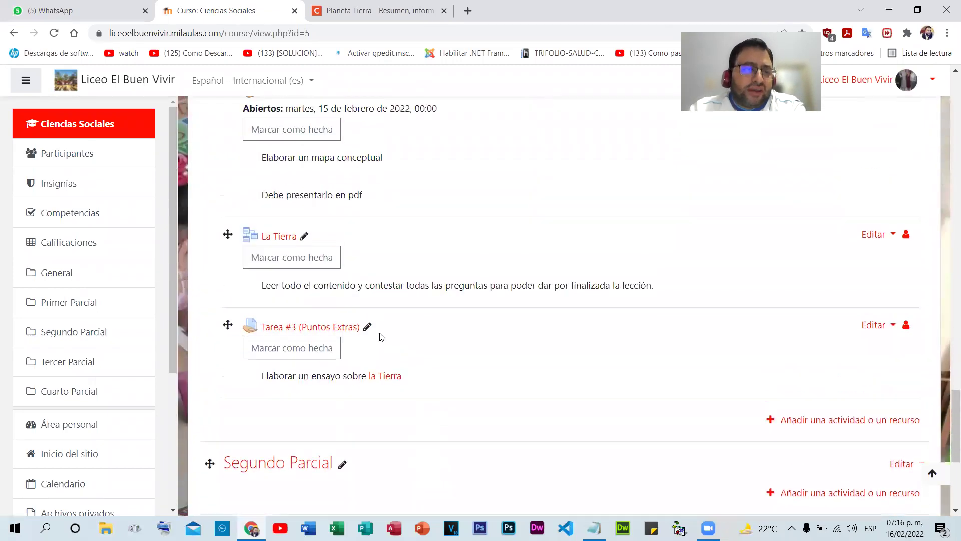
- Open the Ciencias Sociales gradebook setup and start adding a new grade item
left_click(83, 244)
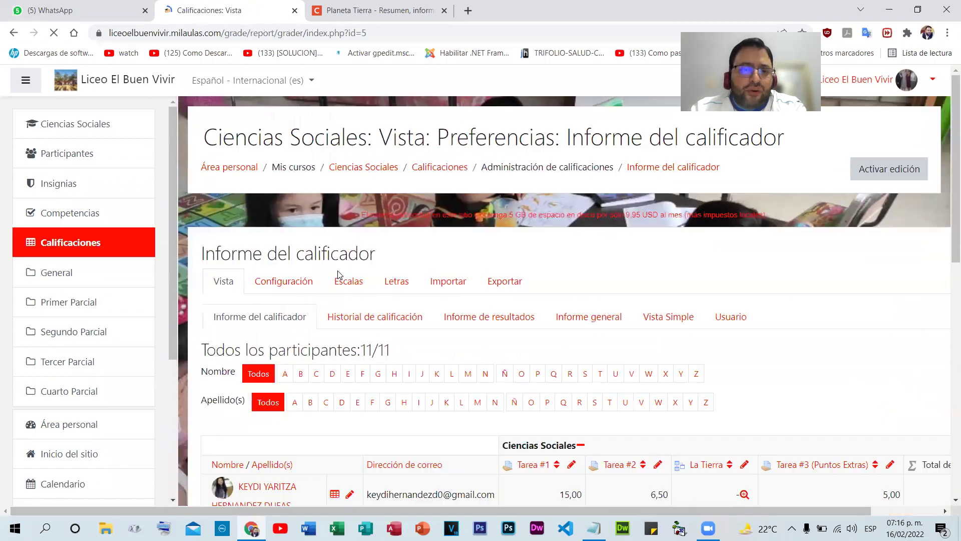
left_click(283, 285)
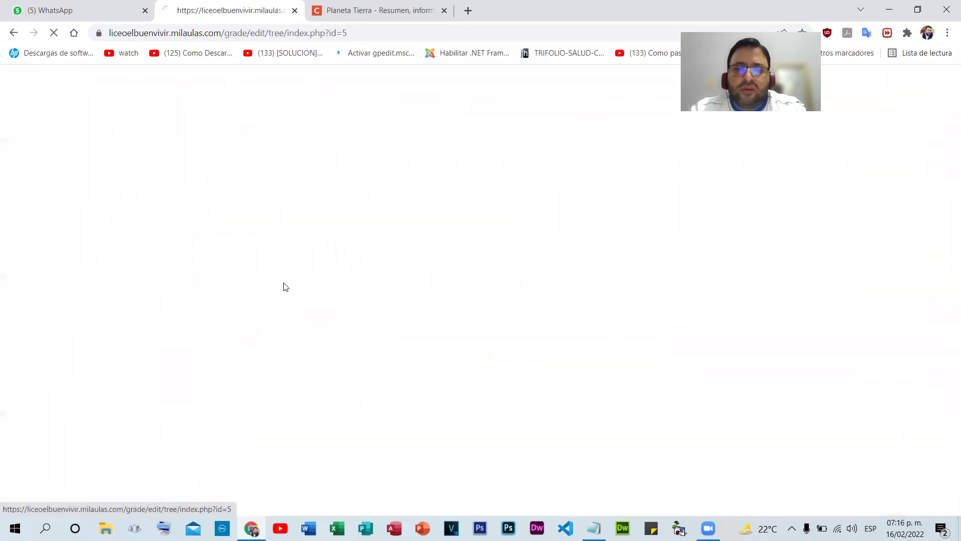
scroll(648, 325, "down", 4)
scroll(646, 336, "up", 1)
scroll(645, 336, "down", 1)
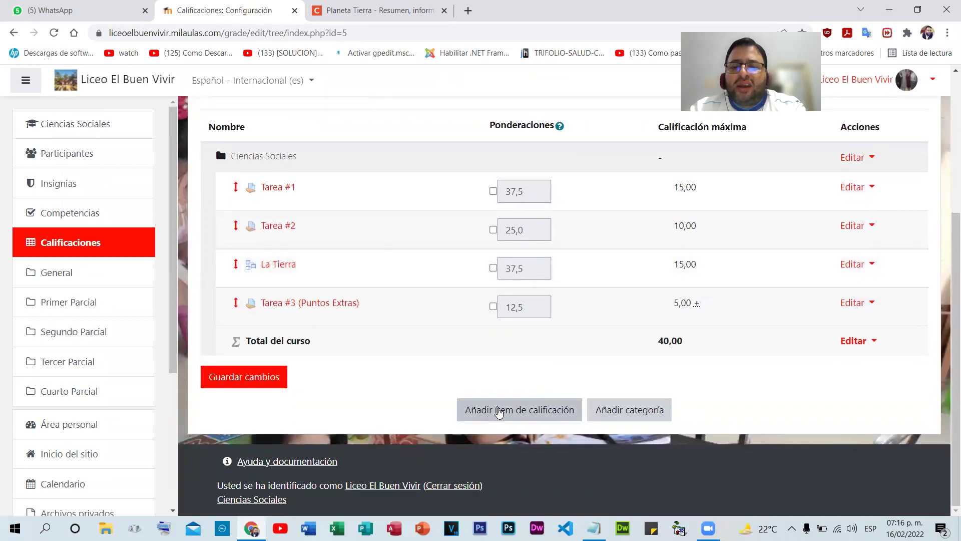
left_click(521, 411)
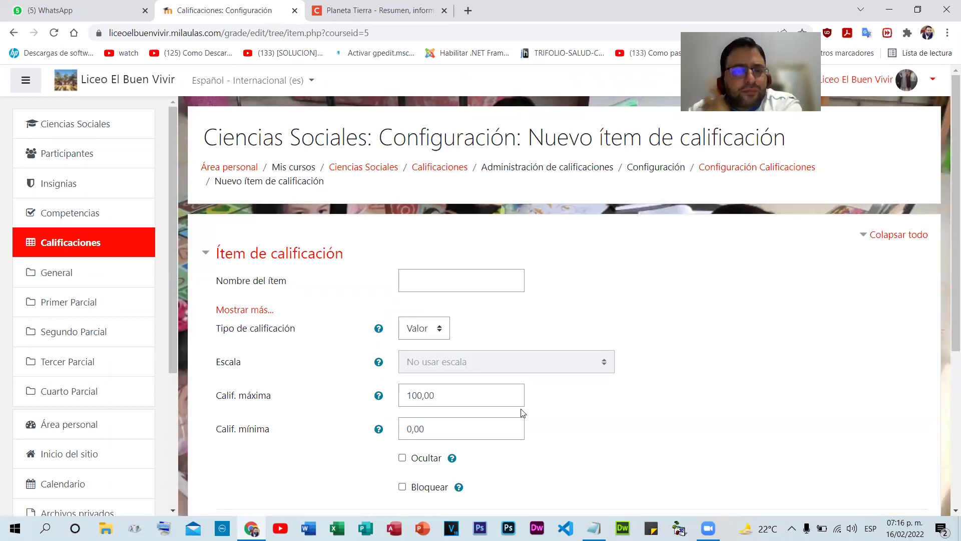
- Name the new grade item "Puntos Extra por participación", correcting the spelling of the last word
left_click(406, 281)
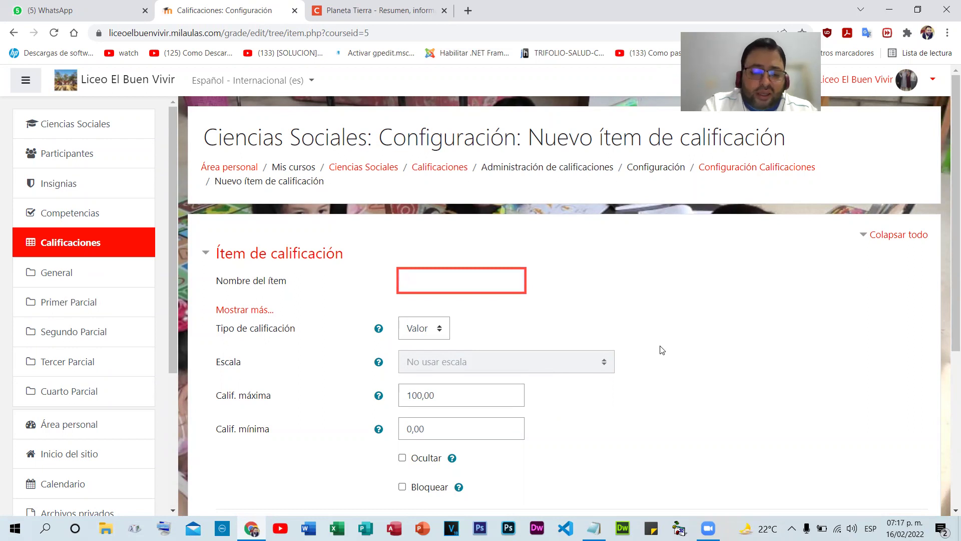
type("Pu")
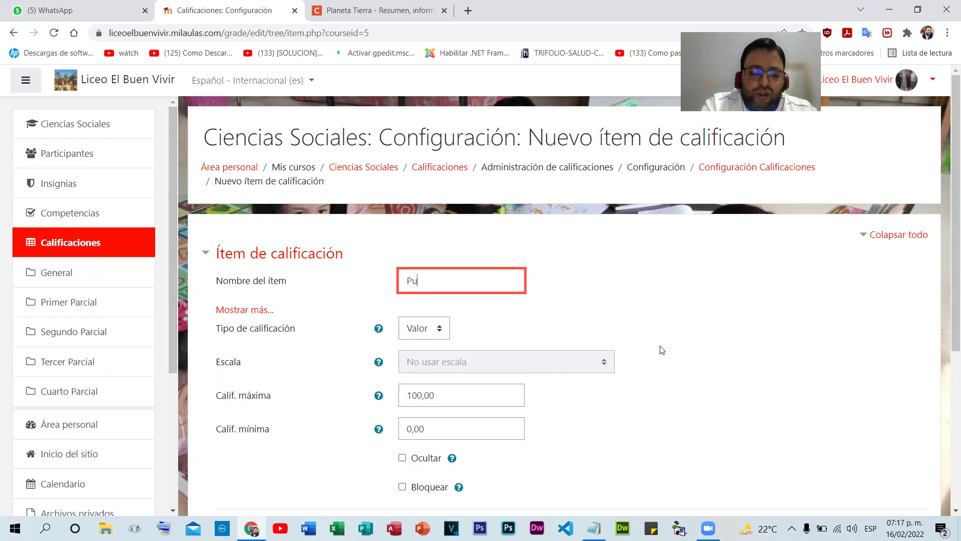
type("ntos Extra por")
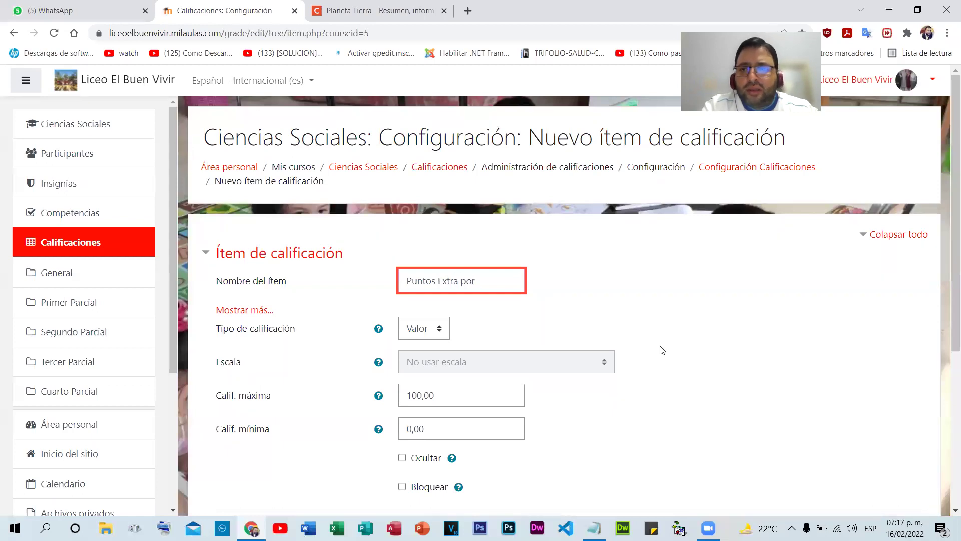
type(" participacion")
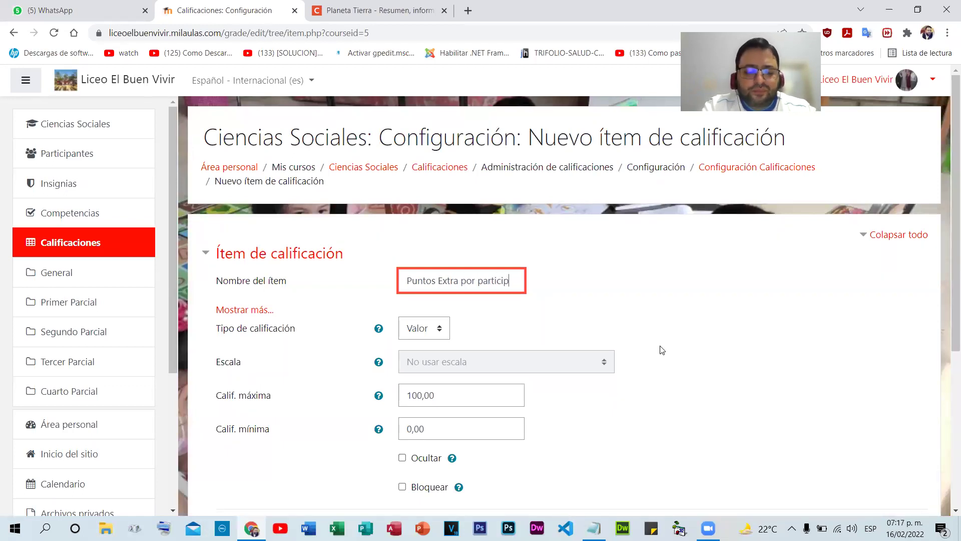
right_click(494, 282)
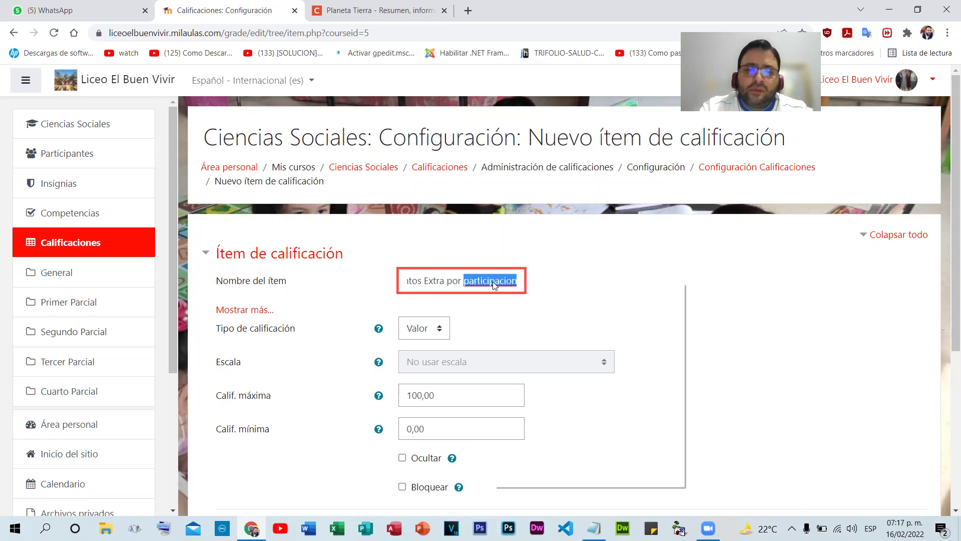
left_click(520, 288)
- Set the item's maximum grade to 5, make it act as extra credit, and save it
scroll(646, 302, "down", 1)
scroll(646, 306, "down", 2)
double_click(463, 271)
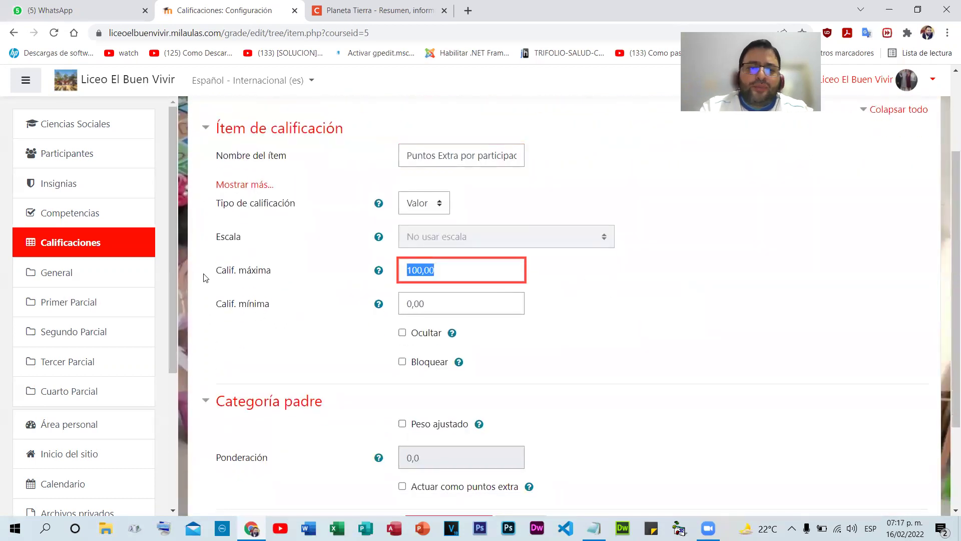
type("5")
scroll(483, 431, "down", 2)
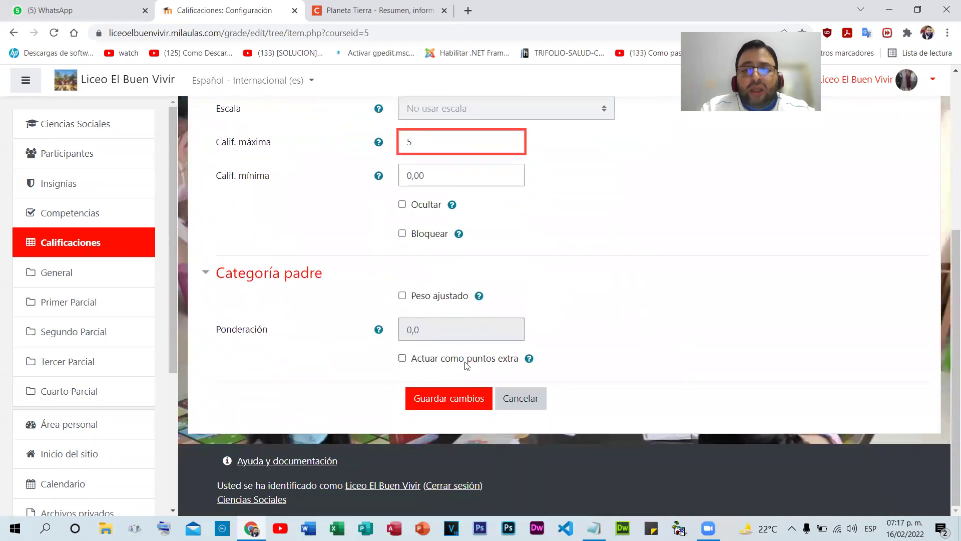
left_click(401, 360)
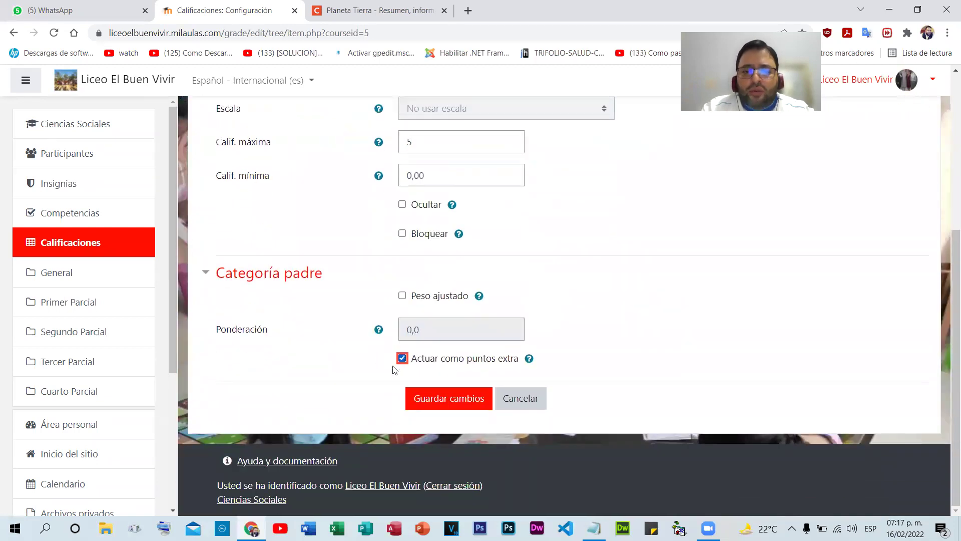
left_click(419, 400)
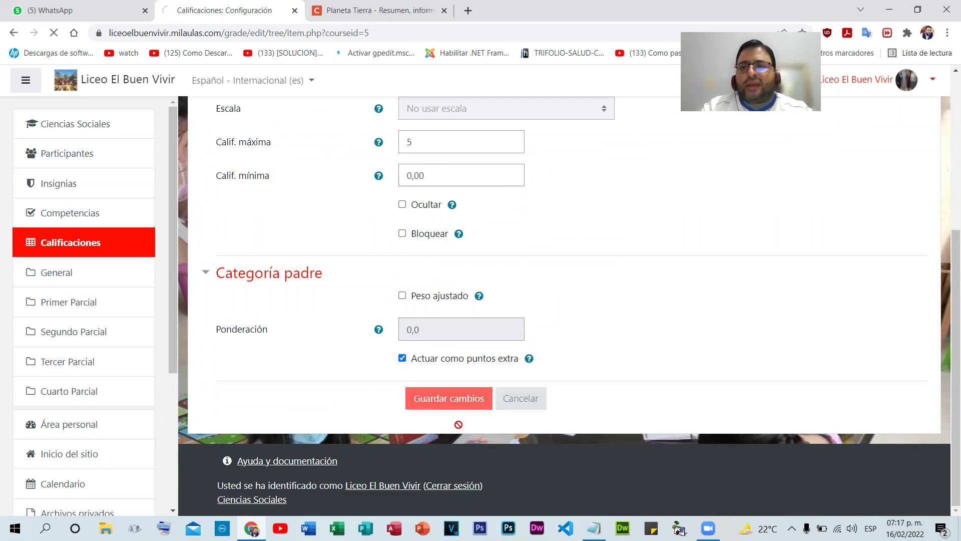
- Compare the maximum grades of both extra-credit items with the course total in the gradebook setup
scroll(593, 367, "down", 3)
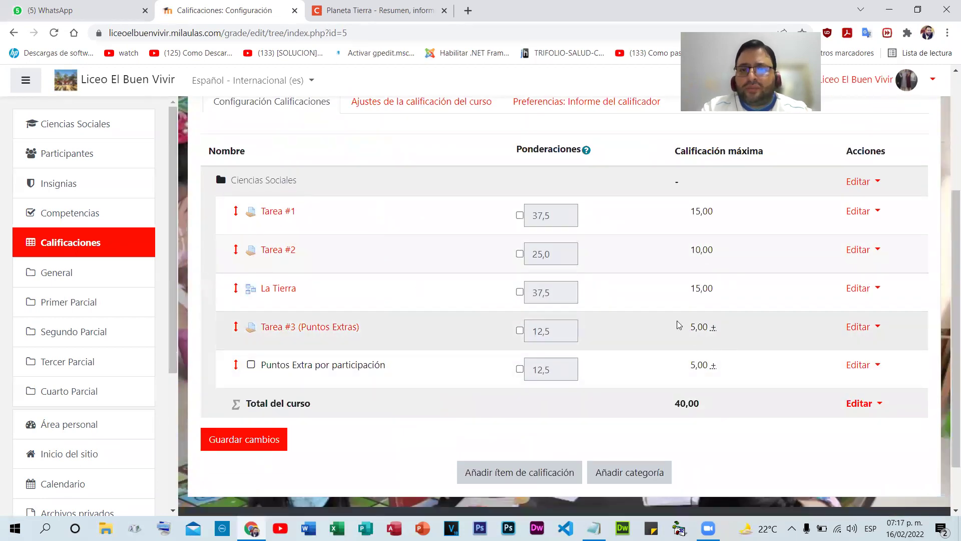
left_click_drag(690, 326, 703, 326)
left_click_drag(691, 365, 702, 346)
scroll(734, 396, "down", 2)
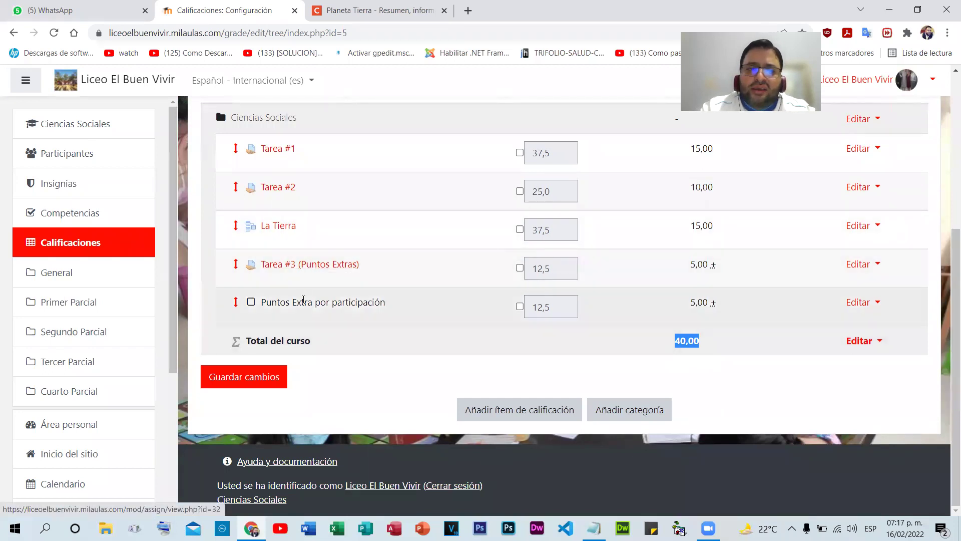
- View the grading summary of Tarea #3 (Puntos Extras) and return to the gradebook setup
left_click(304, 264)
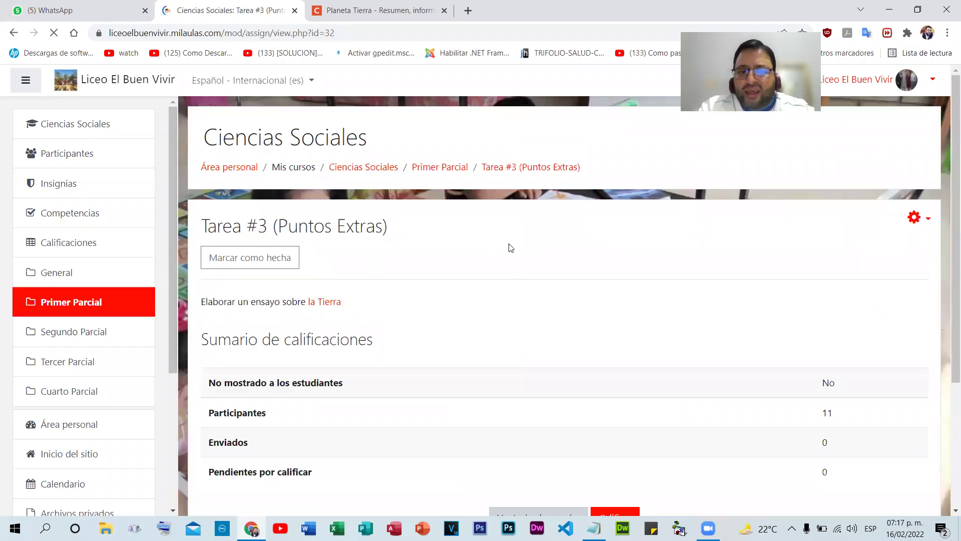
scroll(536, 285, "down", 3)
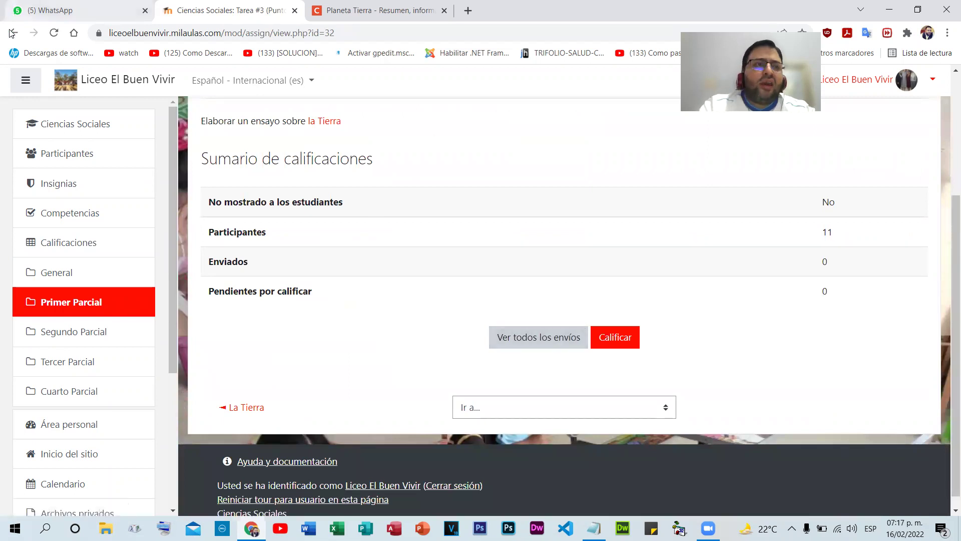
left_click(12, 33)
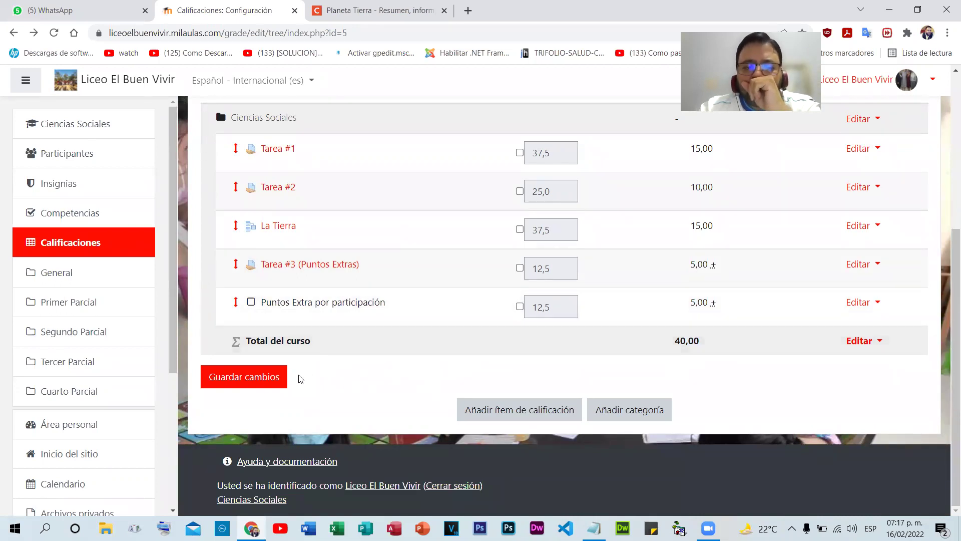
- Save the gradebook setup and go back to the Ciencias Sociales course page to look over its contents
left_click(263, 378)
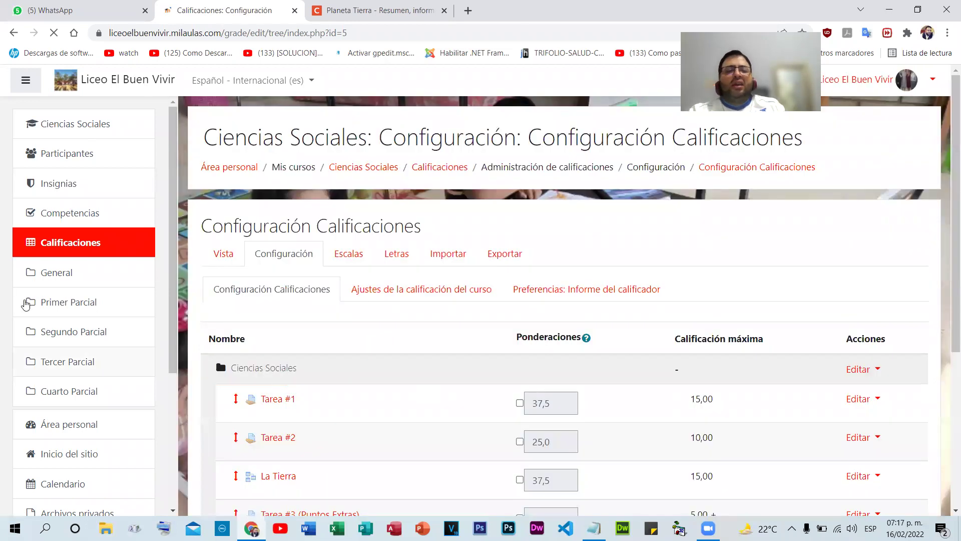
scroll(407, 273, "down", 2)
left_click(78, 131)
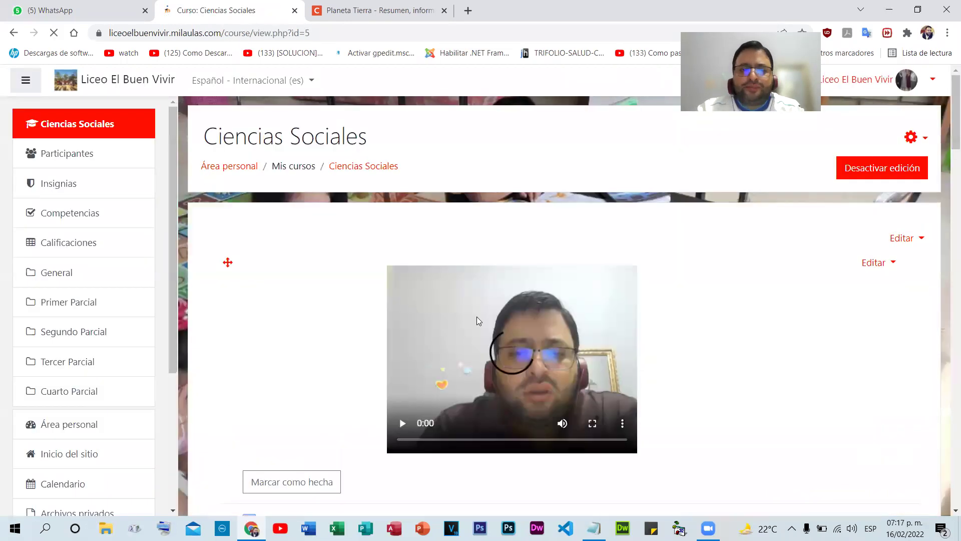
scroll(476, 316, "down", 13)
scroll(490, 357, "up", 9)
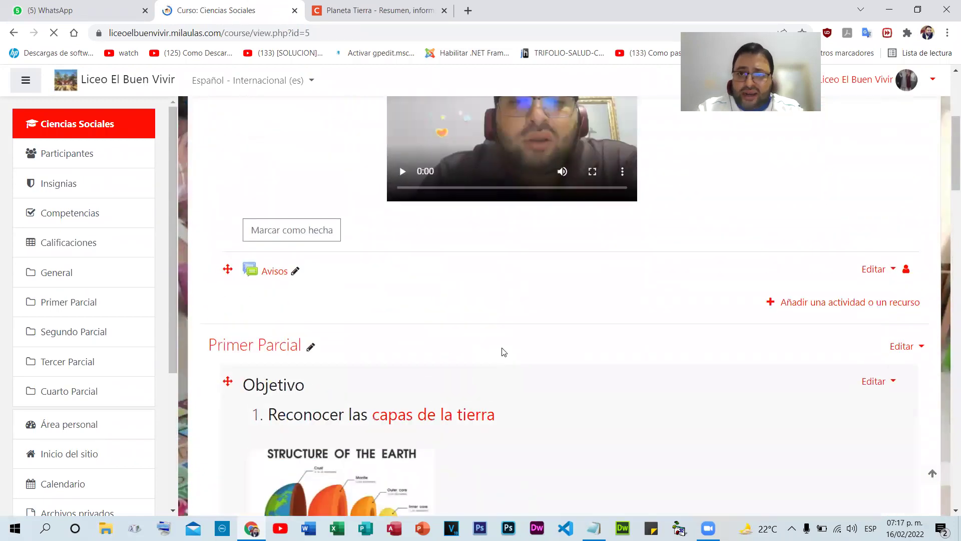
scroll(504, 351, "down", 3)
- Open the course's grader report and bring up the grade entry view for the Puntos Extra por participación column
left_click(74, 249)
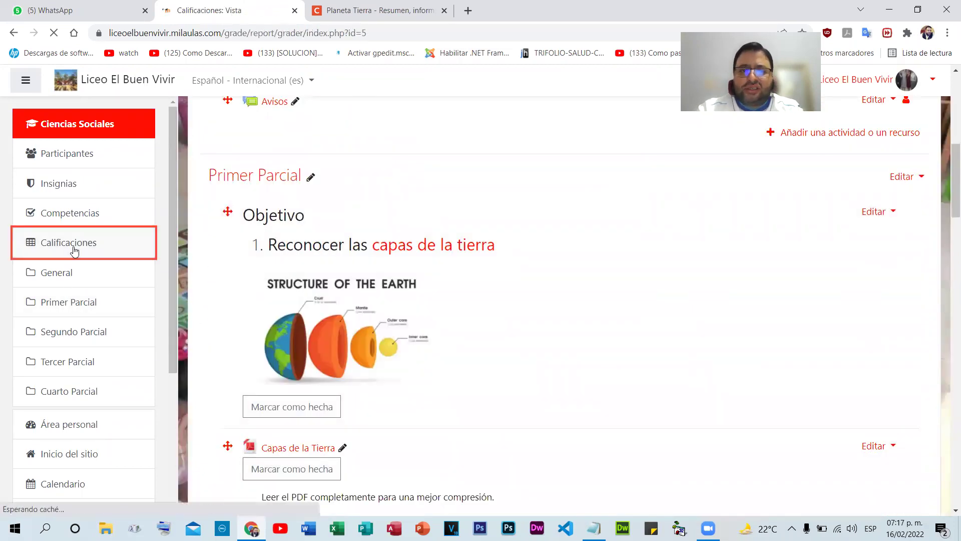
scroll(356, 359, "down", 2)
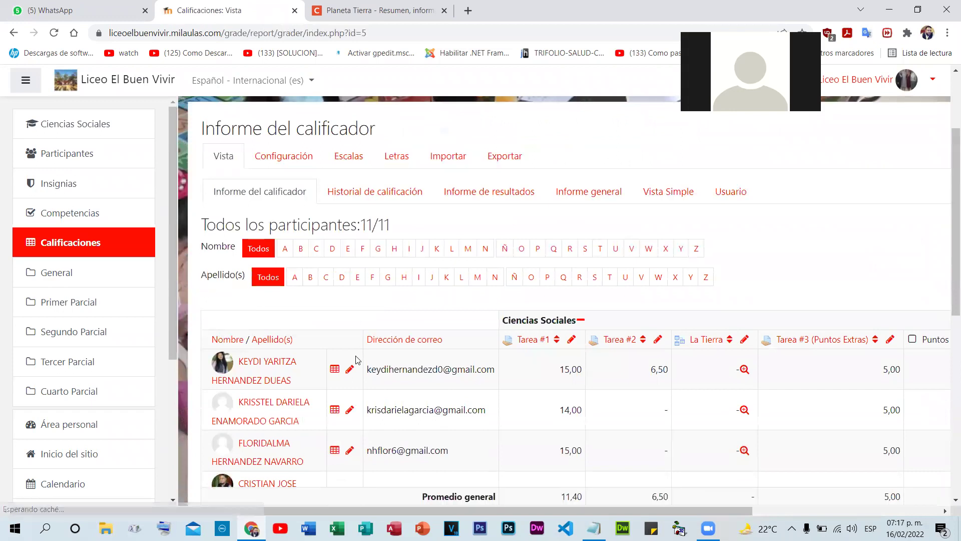
scroll(356, 360, "down", 3)
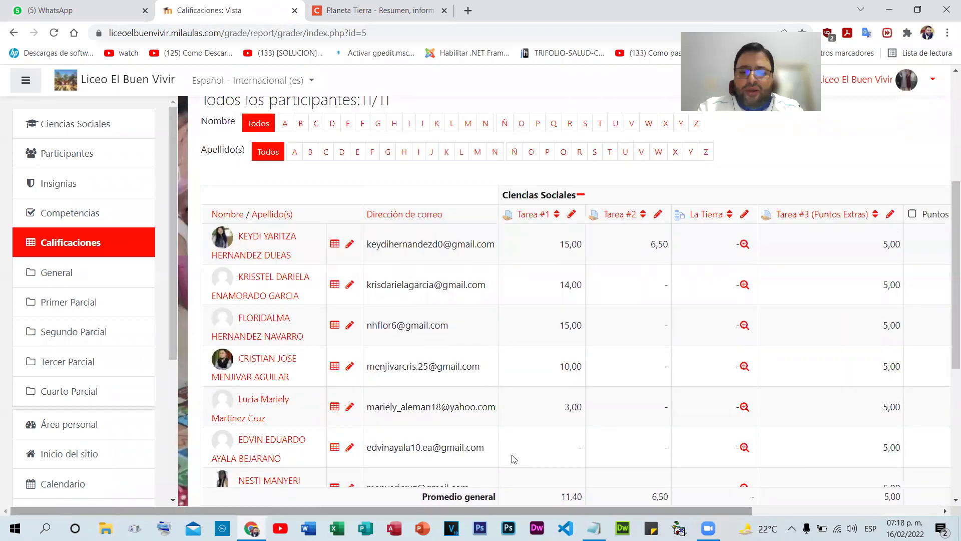
scroll(511, 458, "right", 5)
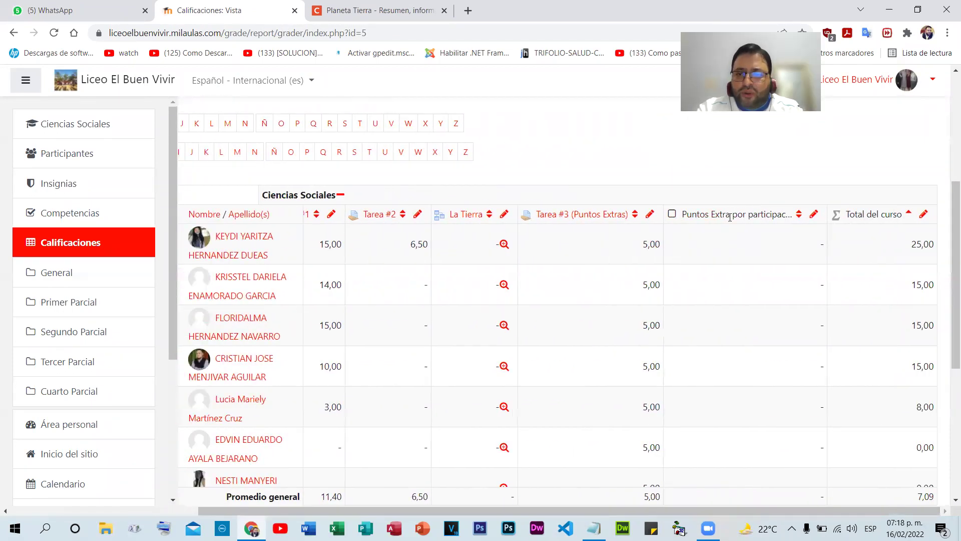
left_click(814, 215)
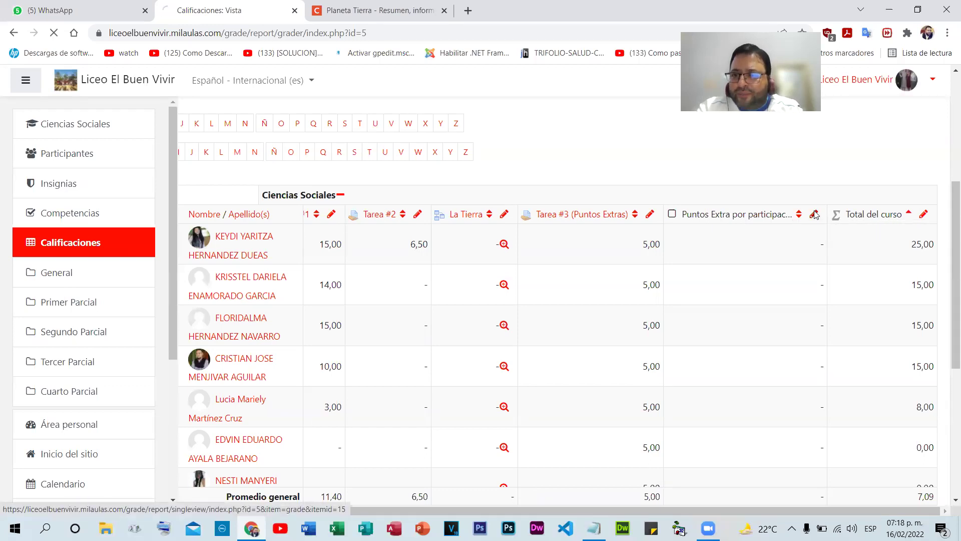
- Enter a grade of 5 for each of the first six students in Puntos Extra por participación
scroll(576, 260, "down", 5)
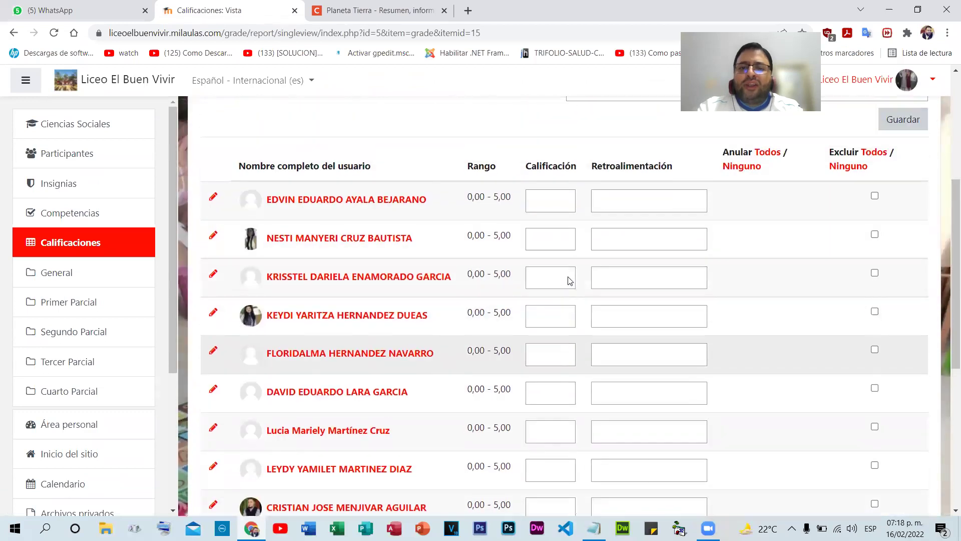
scroll(556, 262, "up", 1)
left_click(562, 272)
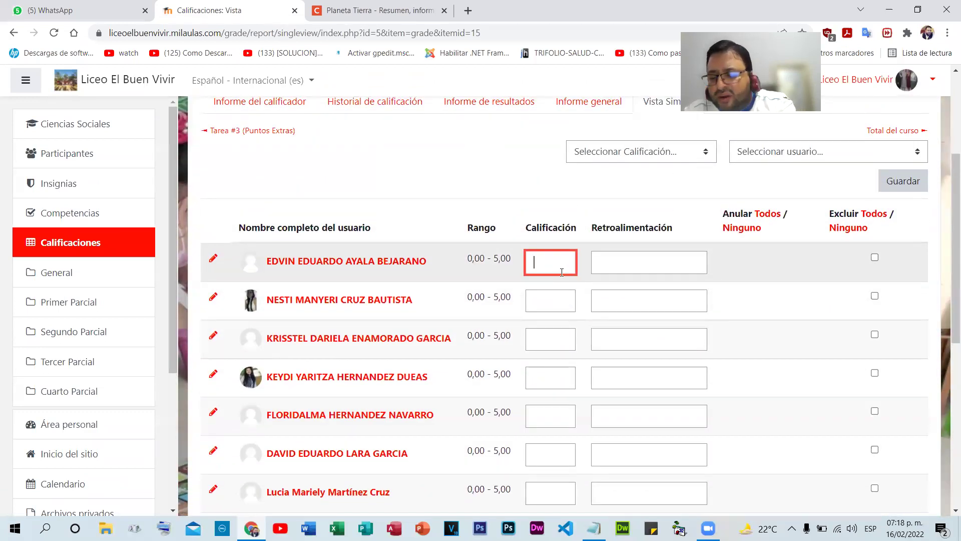
type("5")
left_click(640, 260)
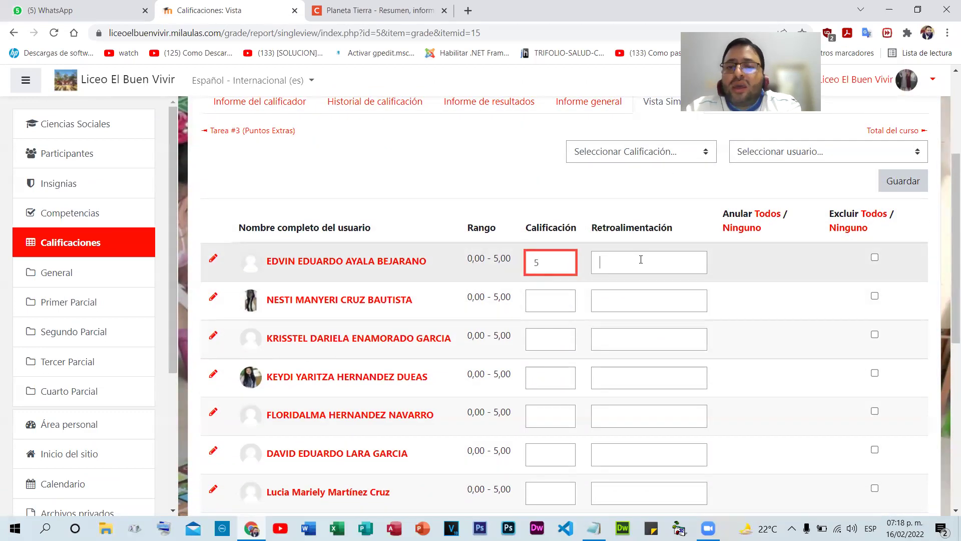
left_click(556, 301)
type("5")
left_click(556, 337)
type("5")
left_click(551, 372)
type("5")
left_click(555, 415)
type("5")
left_click(562, 450)
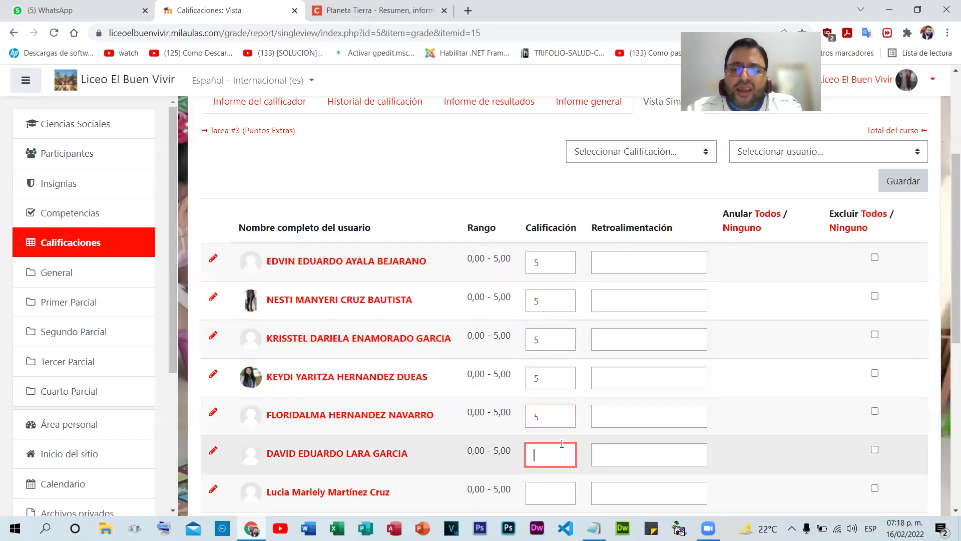
scroll(564, 252, "down", 5)
type("5")
- Give the remaining five students a grade of 5 and save the Puntos Extra por participación grades
left_click(555, 242)
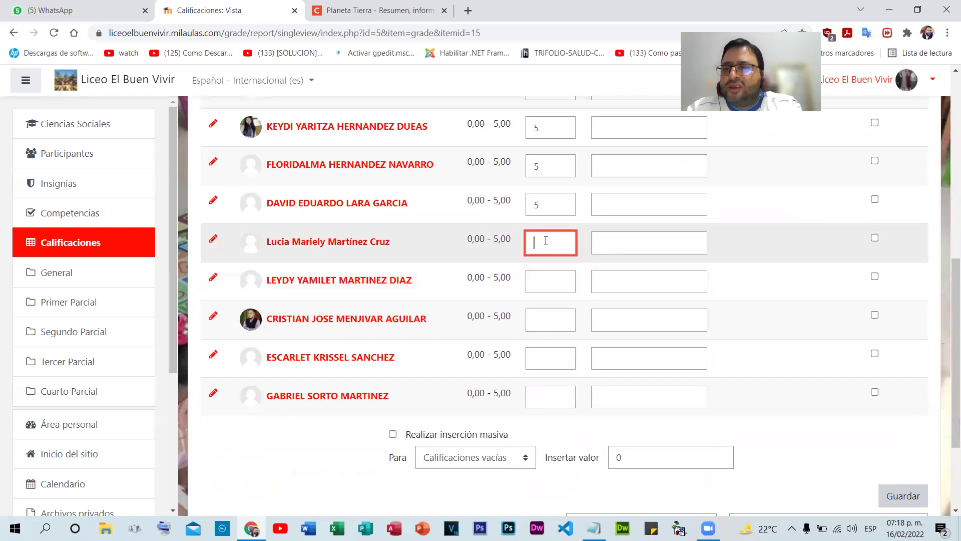
type("5")
left_click(556, 283)
type("5")
left_click(558, 318)
type("5")
left_click(560, 358)
type("5")
left_click(564, 390)
type("5")
scroll(700, 325, "down", 3)
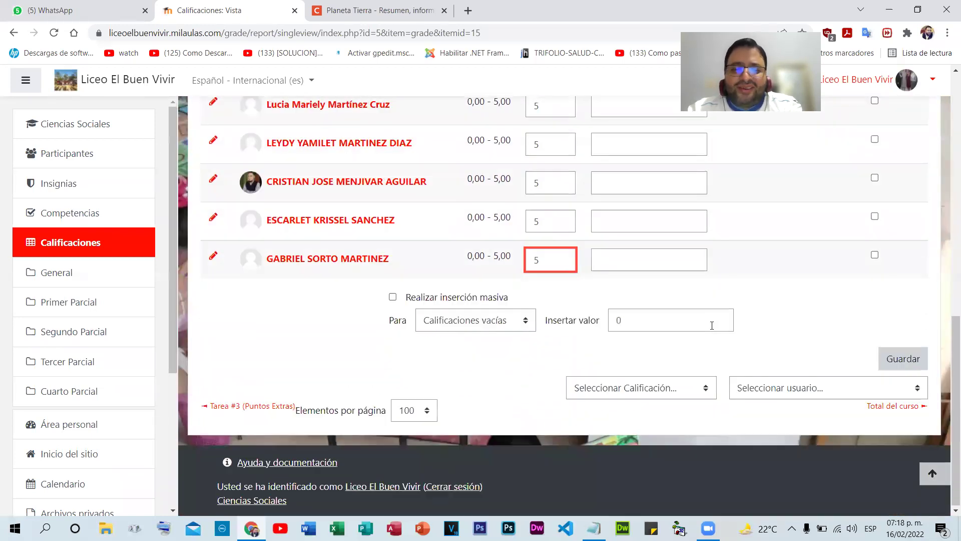
left_click(891, 360)
left_click(475, 151)
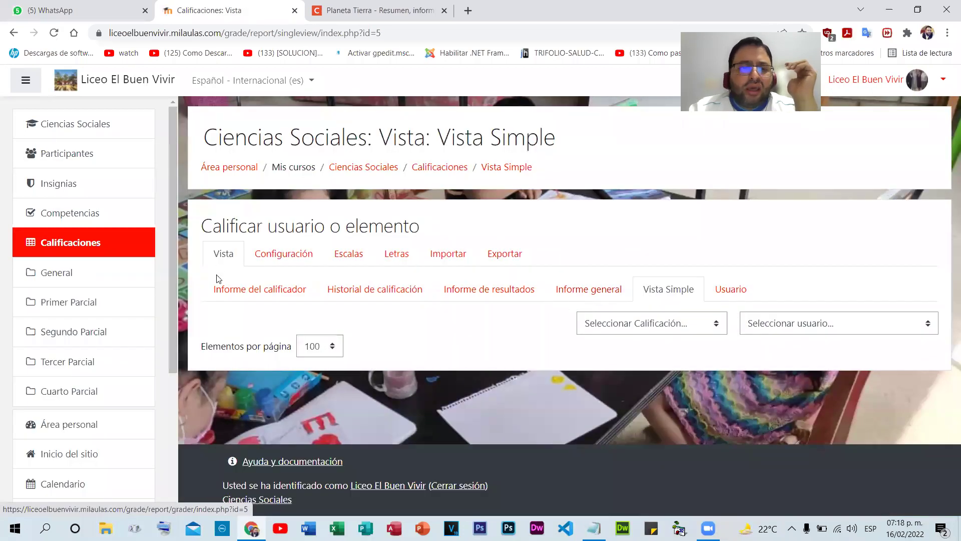
- Open the grader report and compare both extra-credit columns with each student's course total
left_click(237, 290)
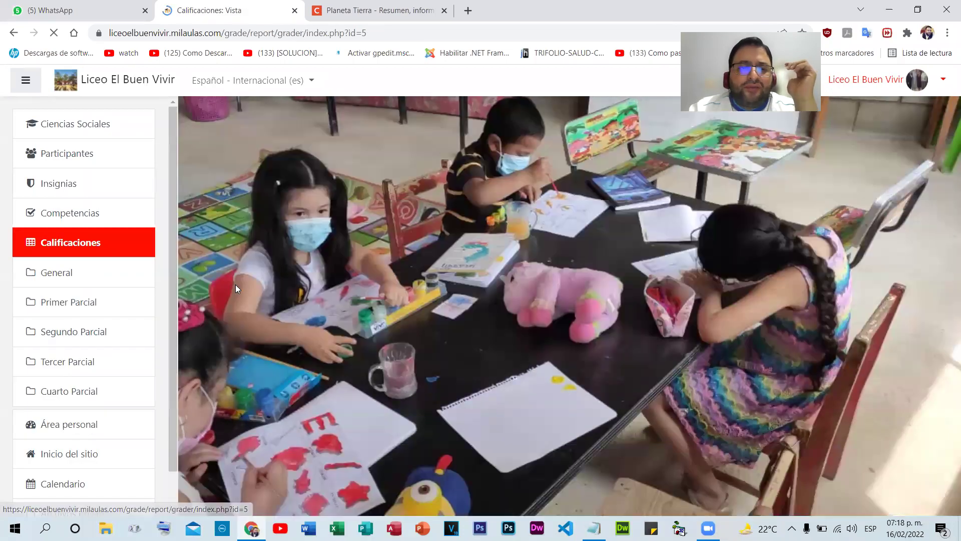
scroll(401, 400, "down", 2)
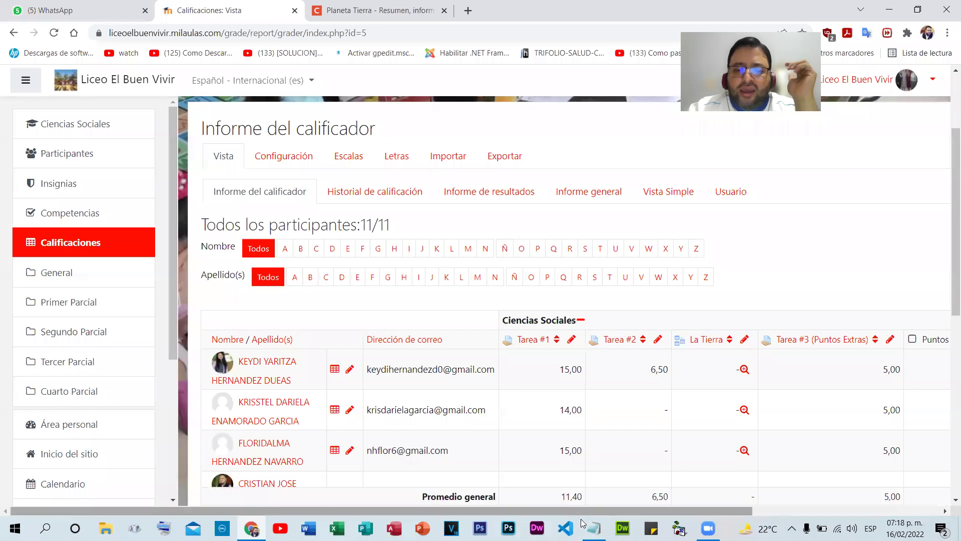
left_click_drag(576, 511, 763, 510)
scroll(810, 300, "down", 2)
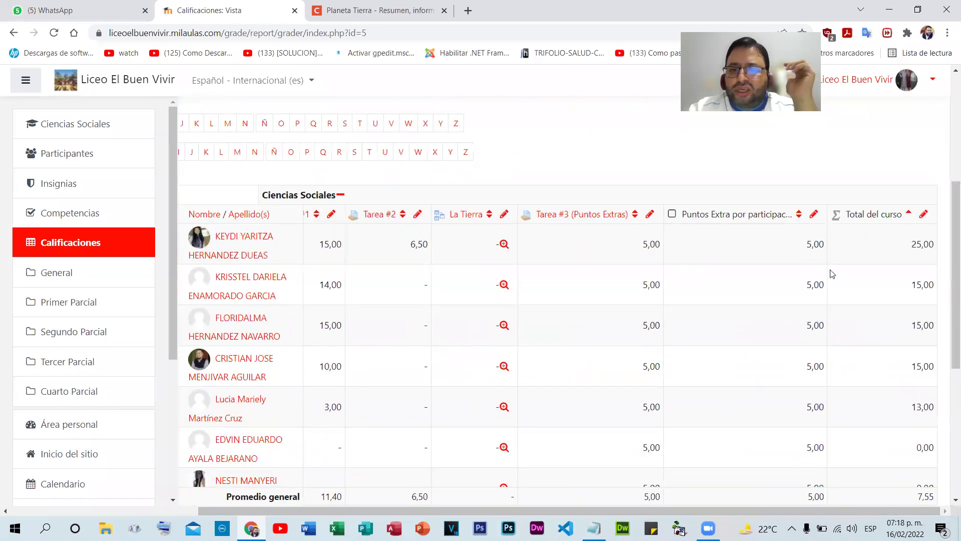
scroll(826, 325, "down", 3)
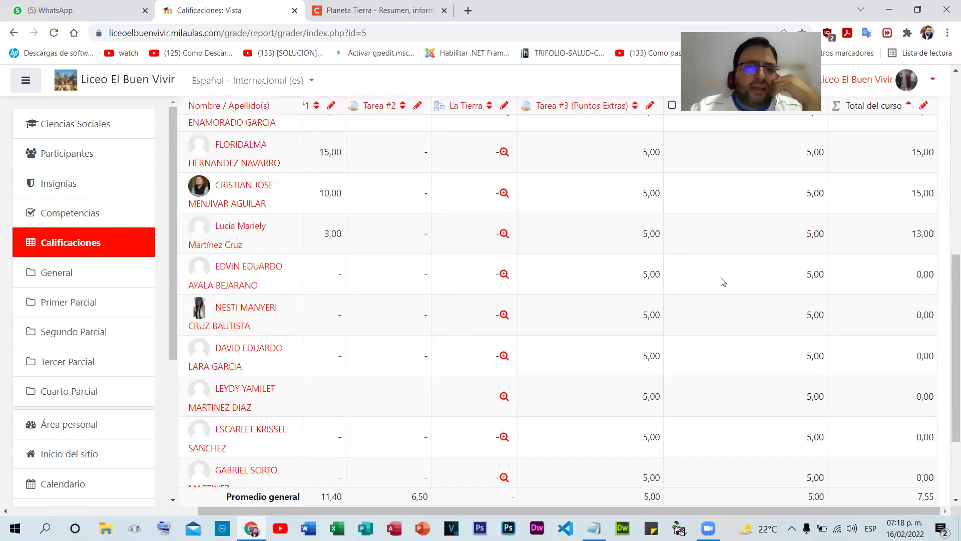
scroll(844, 254, "up", 1)
scroll(844, 255, "up", 4)
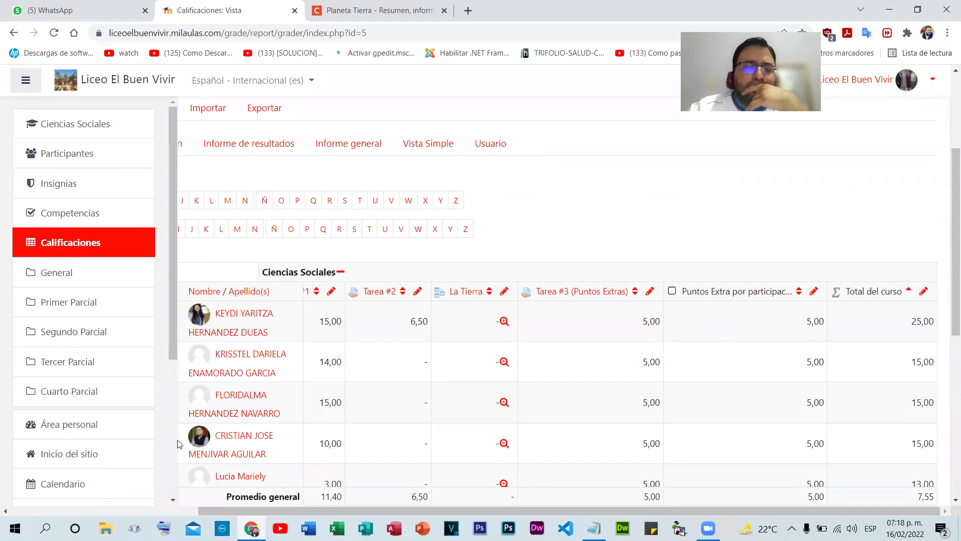
left_click_drag(225, 510, 40, 511)
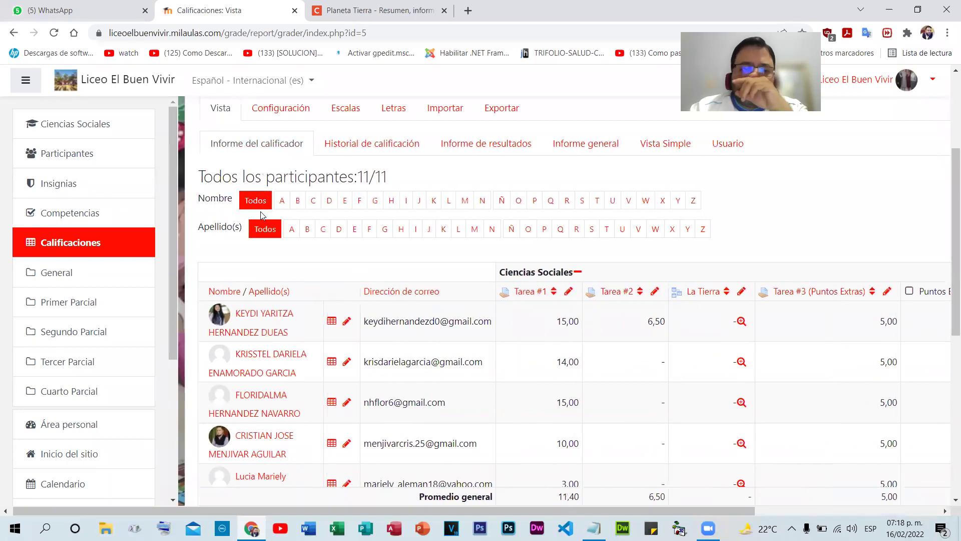
- Open the gradebook setup and check the weights and maximum grades of all Ciencias Sociales items
left_click(84, 240)
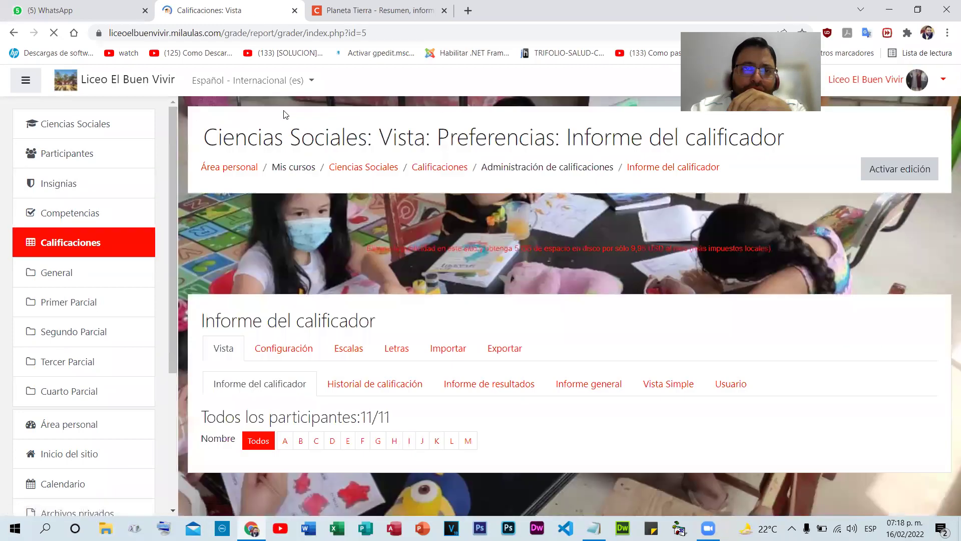
left_click(283, 279)
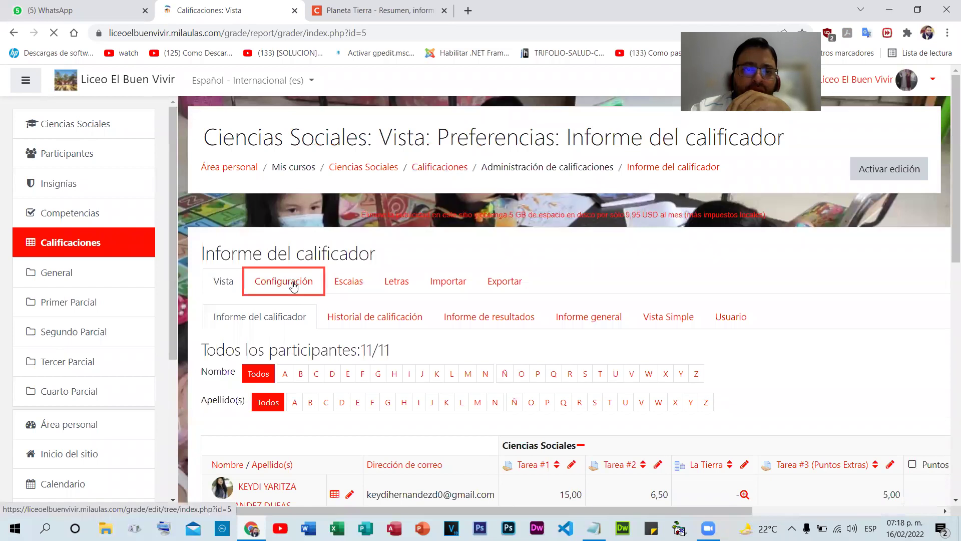
scroll(587, 306, "down", 3)
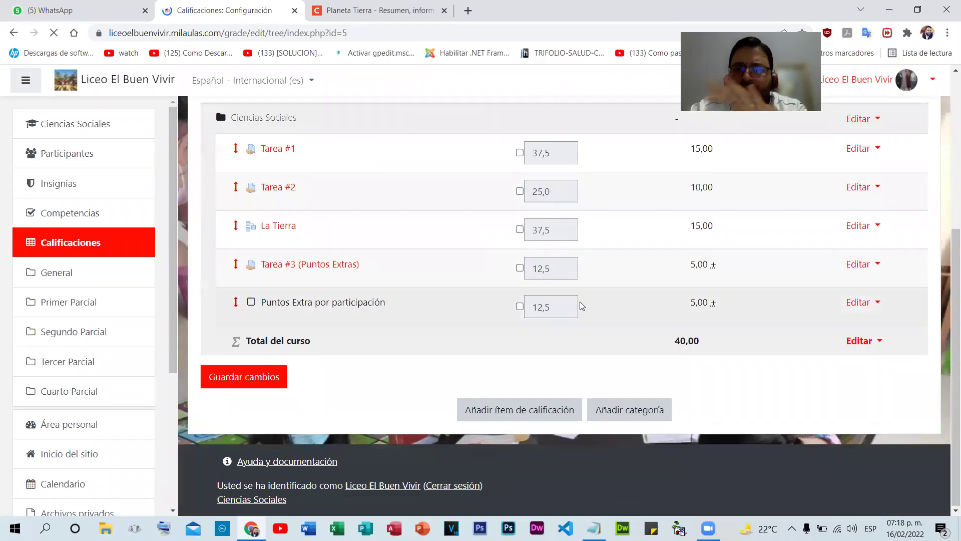
scroll(440, 325, "up", 5)
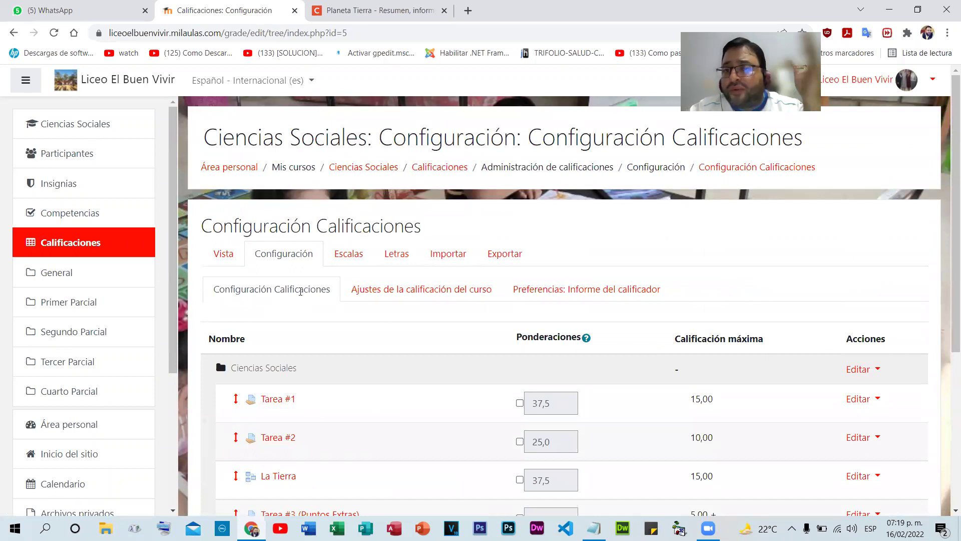
- Open the course grade settings and look through the grade item, overview report and user report options
left_click(468, 289)
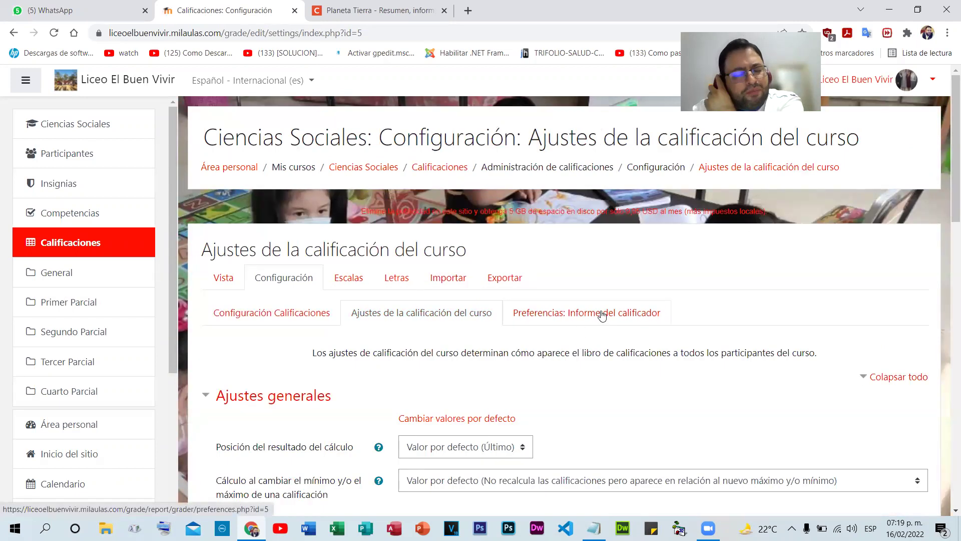
scroll(603, 318, "down", 5)
scroll(609, 327, "down", 12)
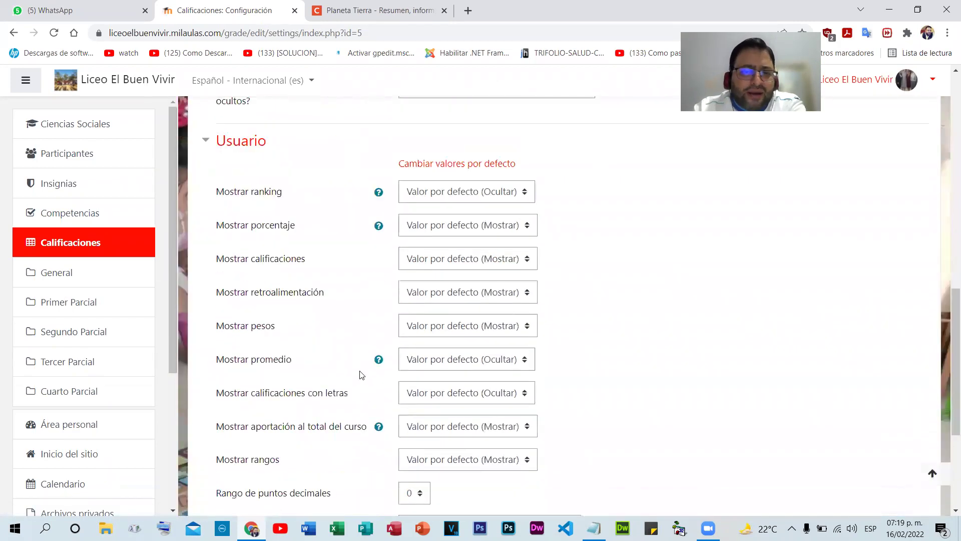
scroll(366, 365, "up", 11)
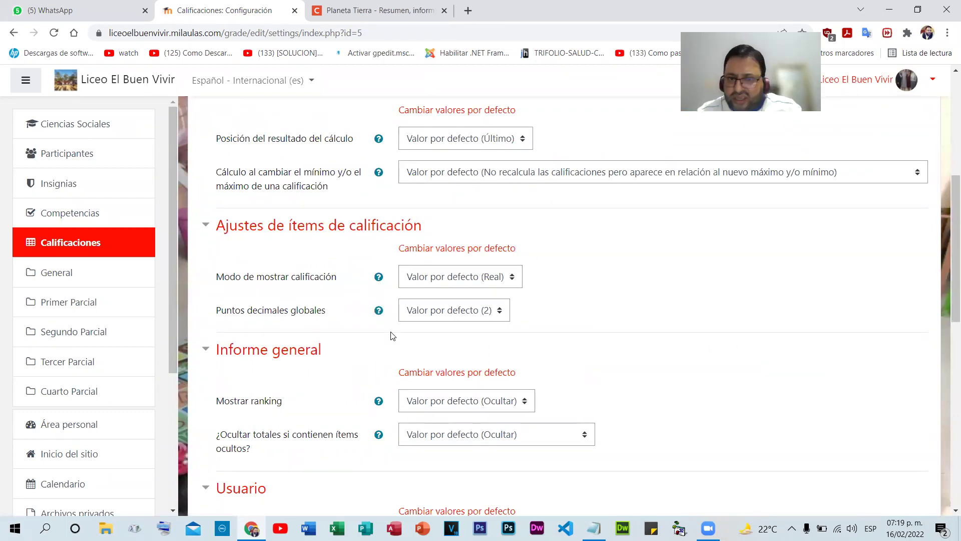
scroll(249, 236, "down", 2)
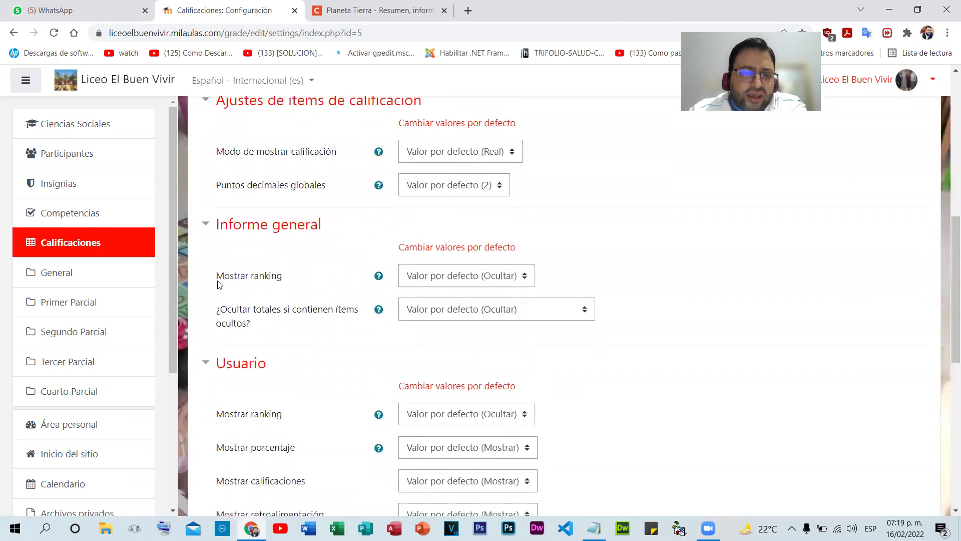
scroll(364, 284, "down", 3)
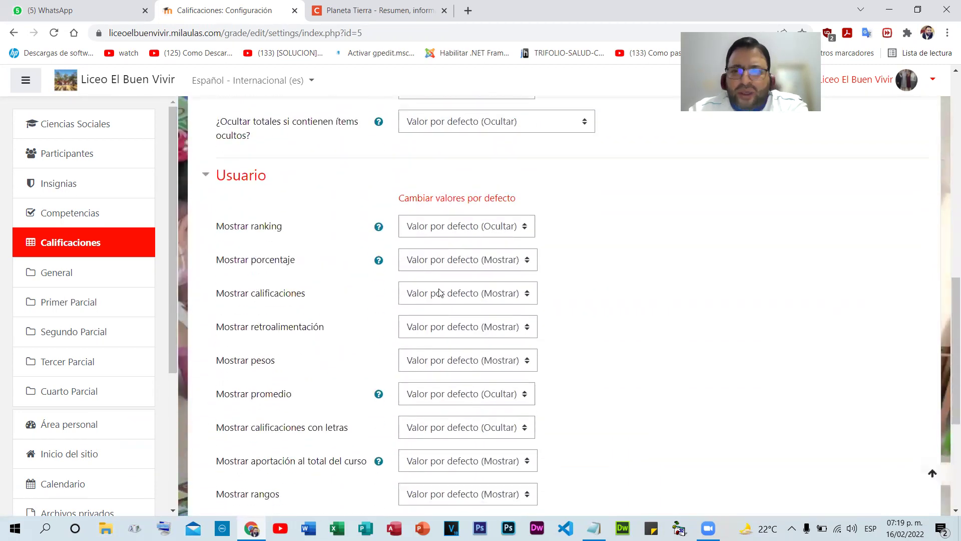
scroll(782, 273, "up", 4)
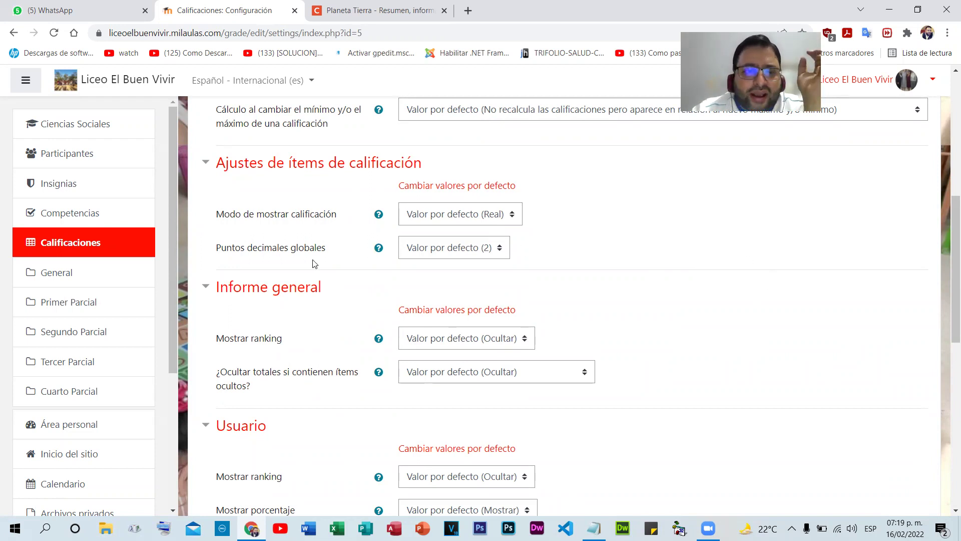
- Go back to the grader report and examine the extra-credit grades, course totals and overall average for all students
left_click(14, 32)
left_click(19, 33)
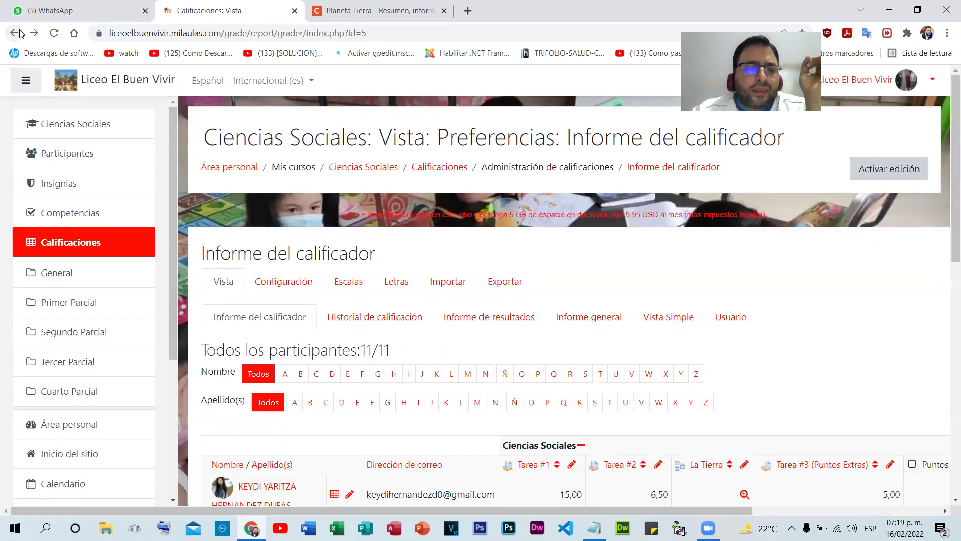
scroll(616, 456, "down", 3)
scroll(619, 461, "right", 3)
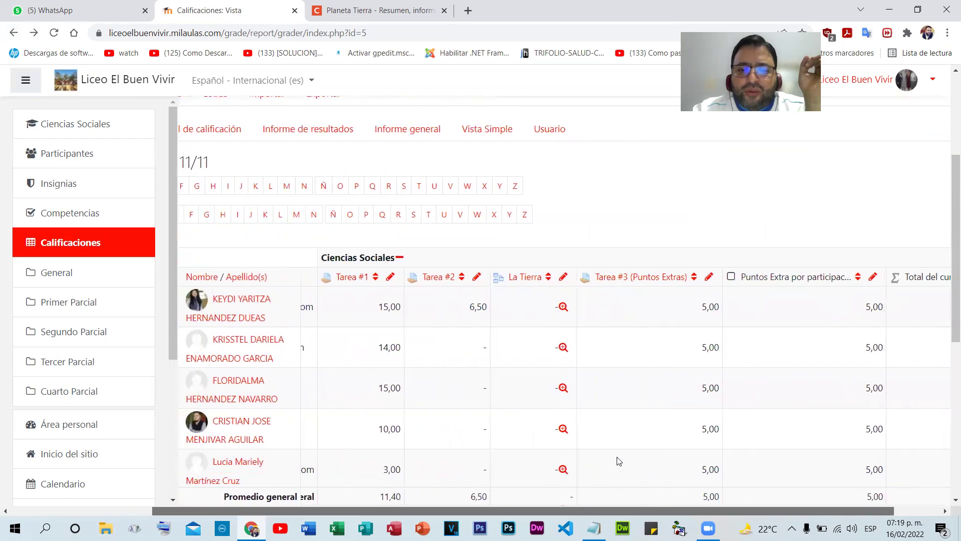
scroll(619, 461, "right", 1)
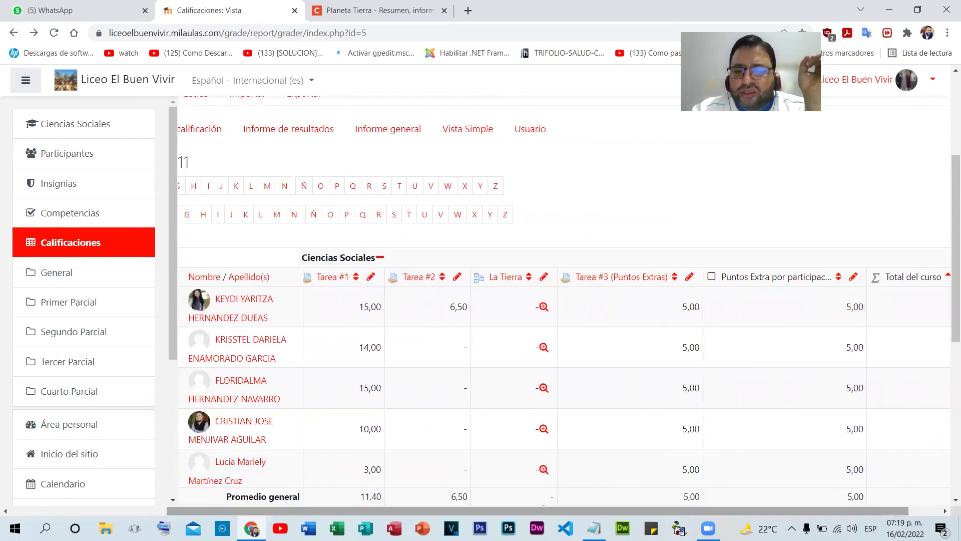
scroll(551, 510, "right", 2)
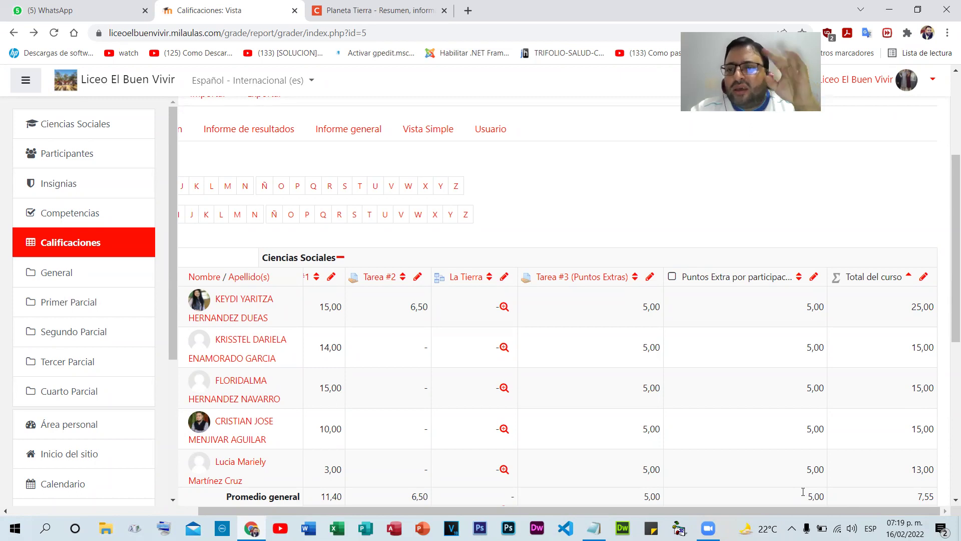
scroll(882, 399, "down", 4)
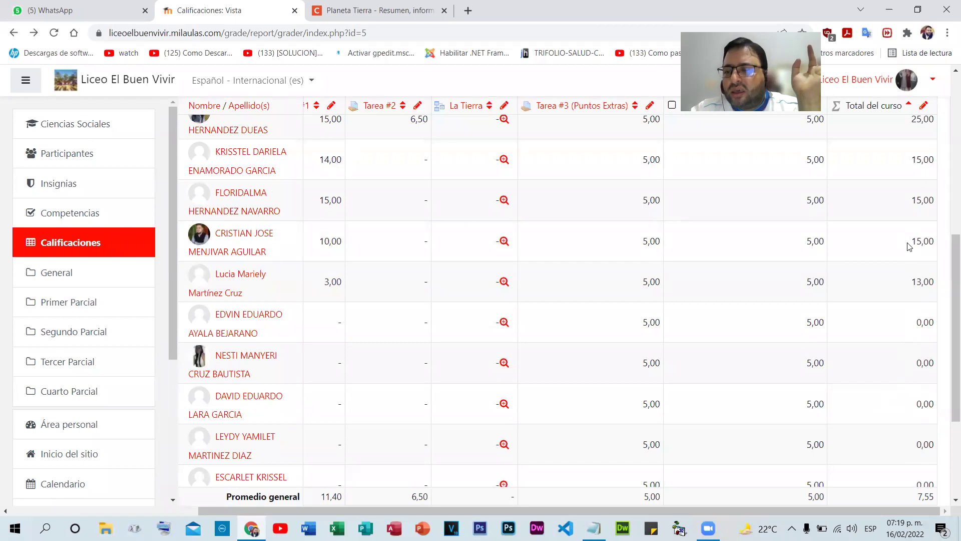
scroll(908, 246, "down", 4)
scroll(913, 280, "up", 4)
scroll(916, 301, "down", 4)
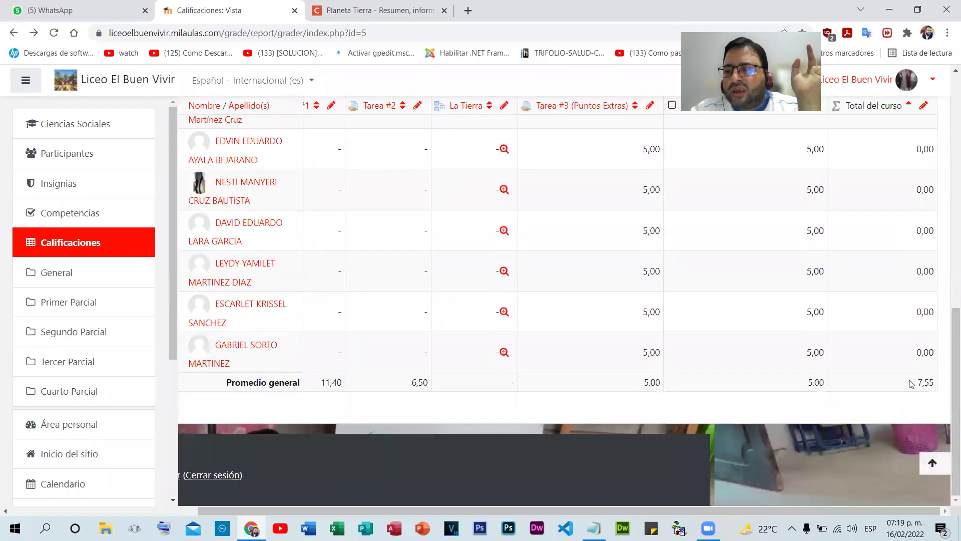
scroll(933, 387, "up", 1)
scroll(926, 384, "down", 1)
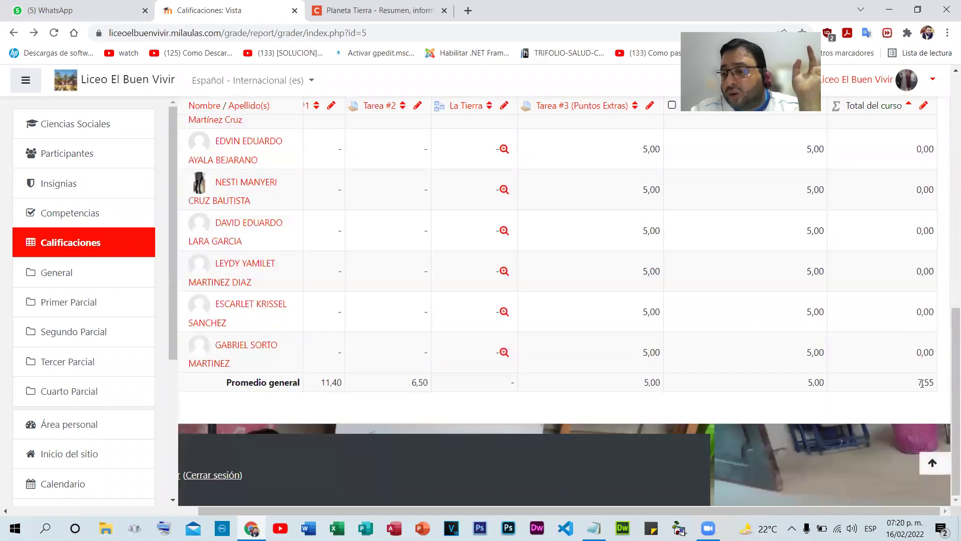
left_click_drag(922, 384, 933, 383)
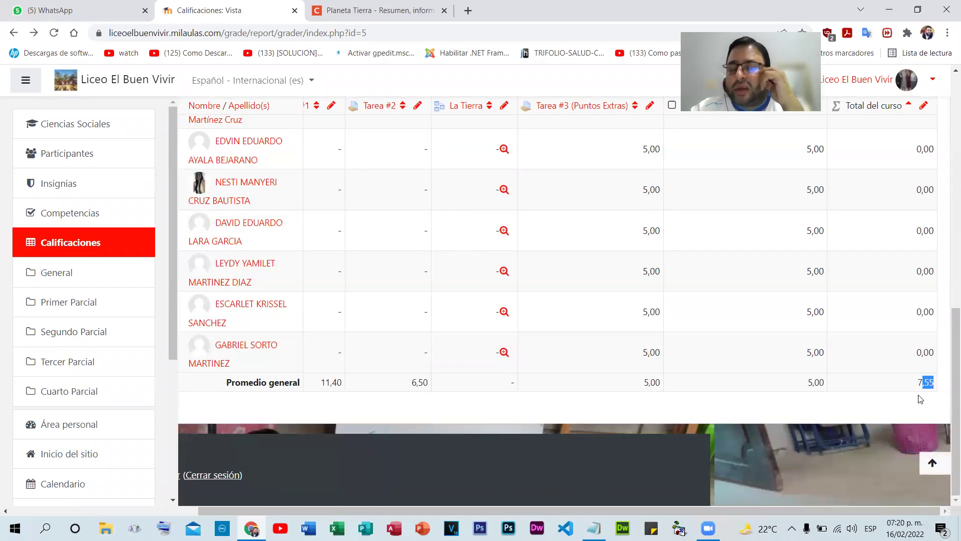
scroll(598, 309, "up", 1)
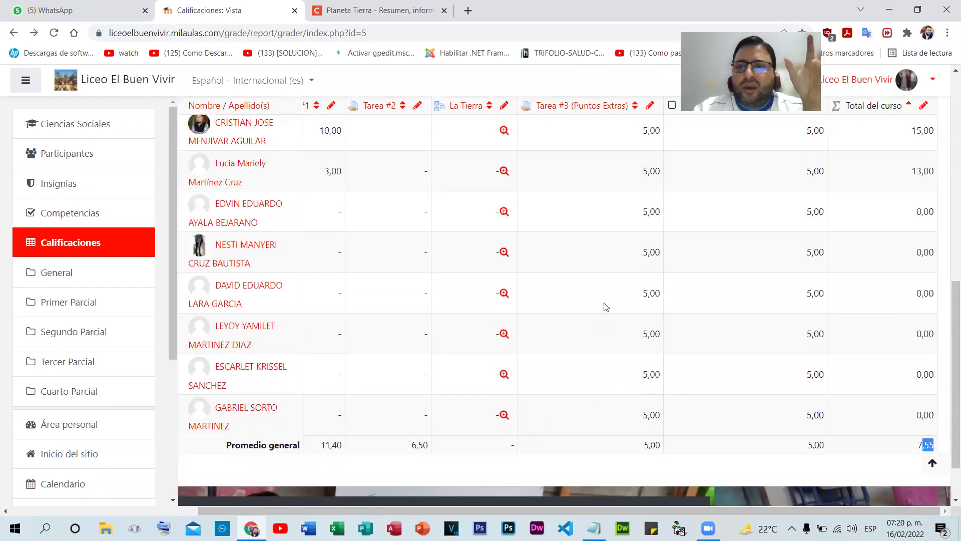
scroll(549, 263, "up", 8)
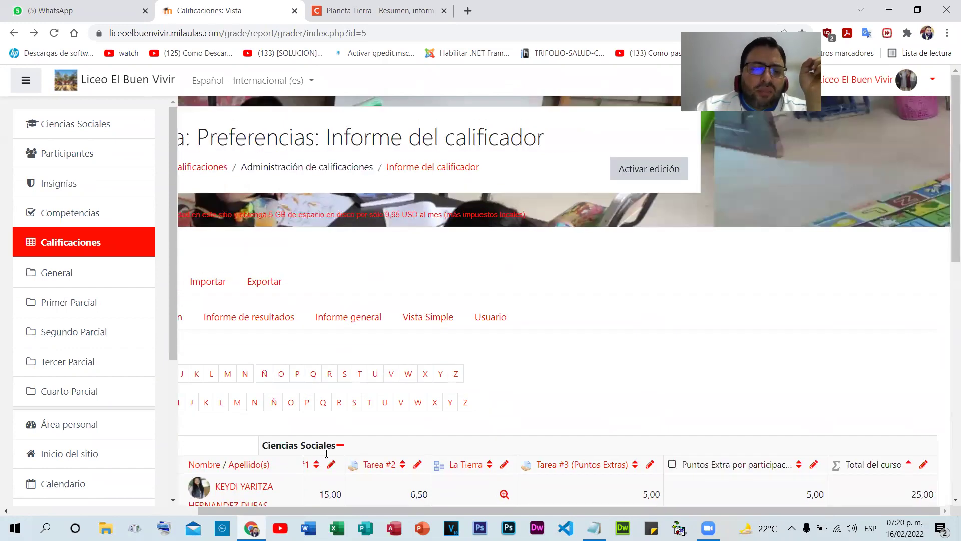
scroll(326, 453, "left", 4)
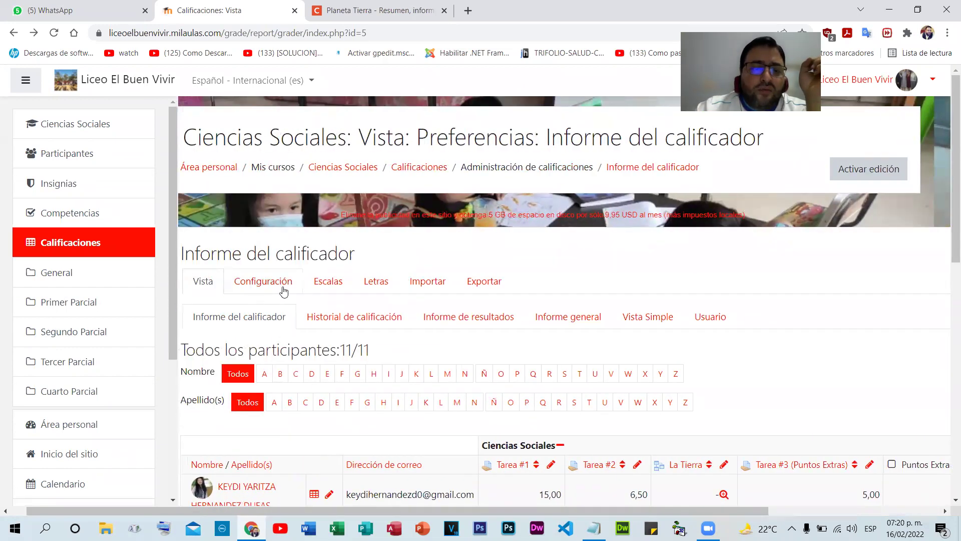
- In the course grade settings, set the global decimal points to 0 and save the changes
left_click(284, 292)
scroll(484, 202, "down", 2)
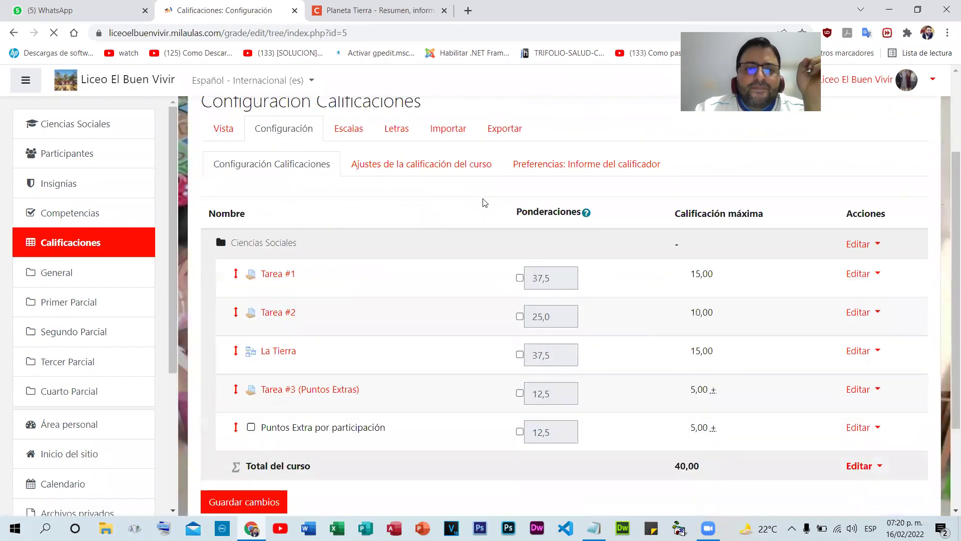
left_click(447, 164)
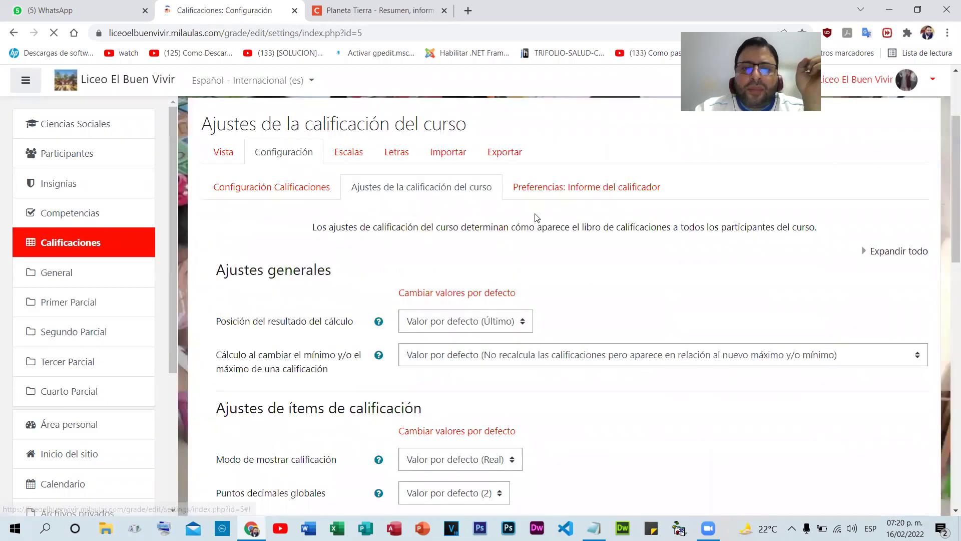
scroll(536, 218, "down", 5)
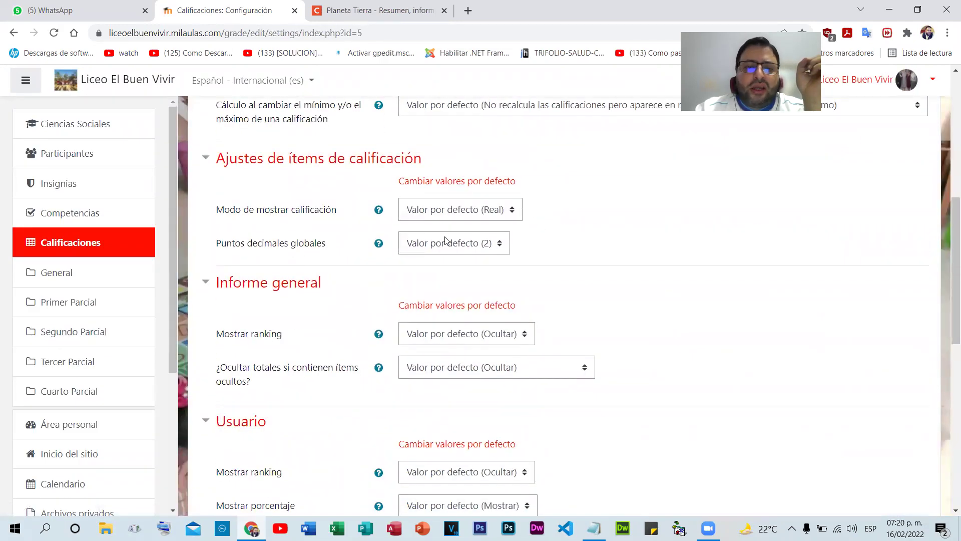
left_click(445, 240)
left_click(457, 275)
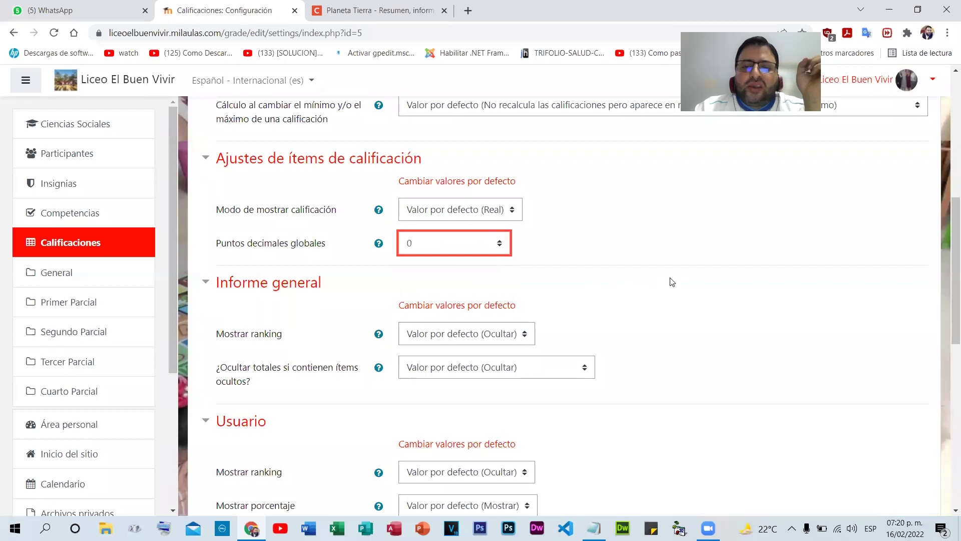
scroll(672, 300, "down", 10)
left_click(437, 396)
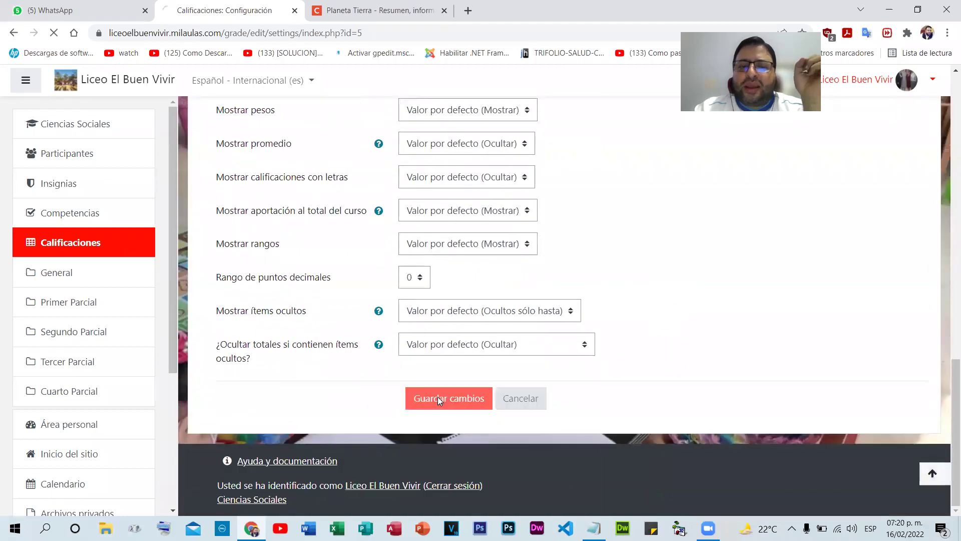
- Review the rounded task grades, extra-credit columns, course totals and overall average in the grader report
scroll(693, 385, "down", 3)
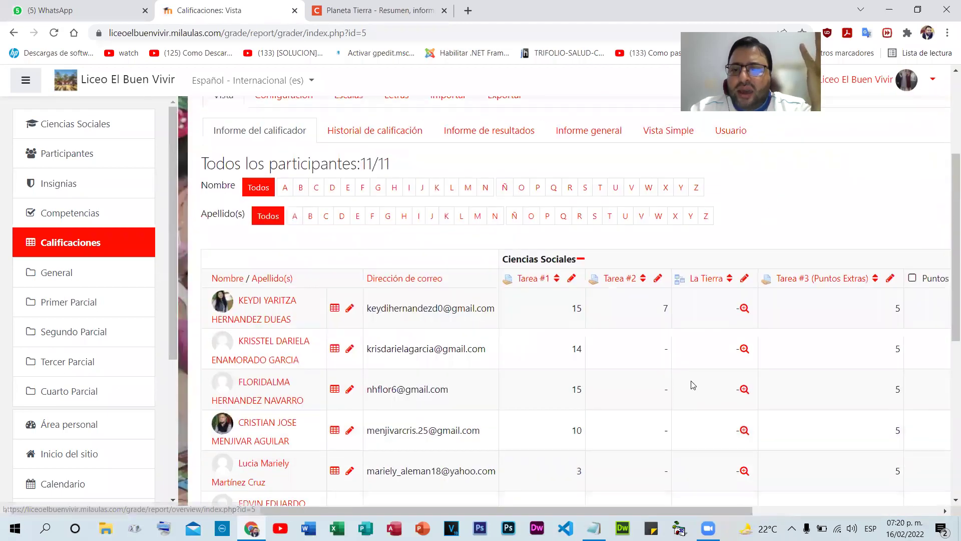
scroll(547, 516, "right", 4)
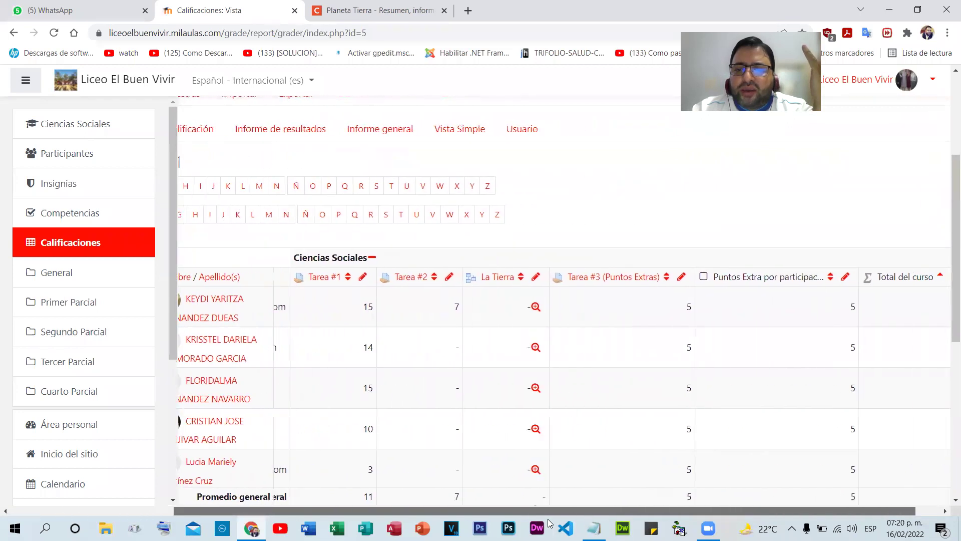
scroll(874, 322, "down", 5)
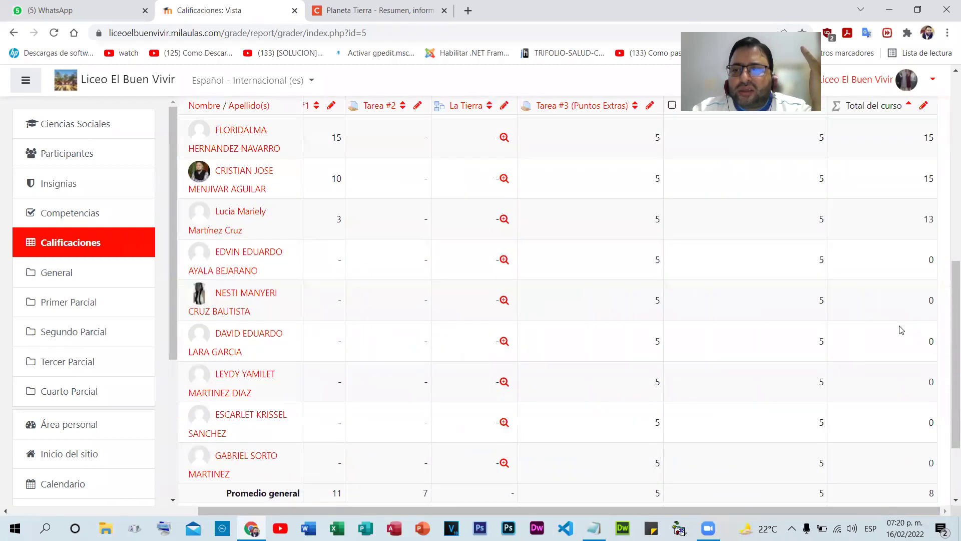
scroll(901, 330, "up", 4)
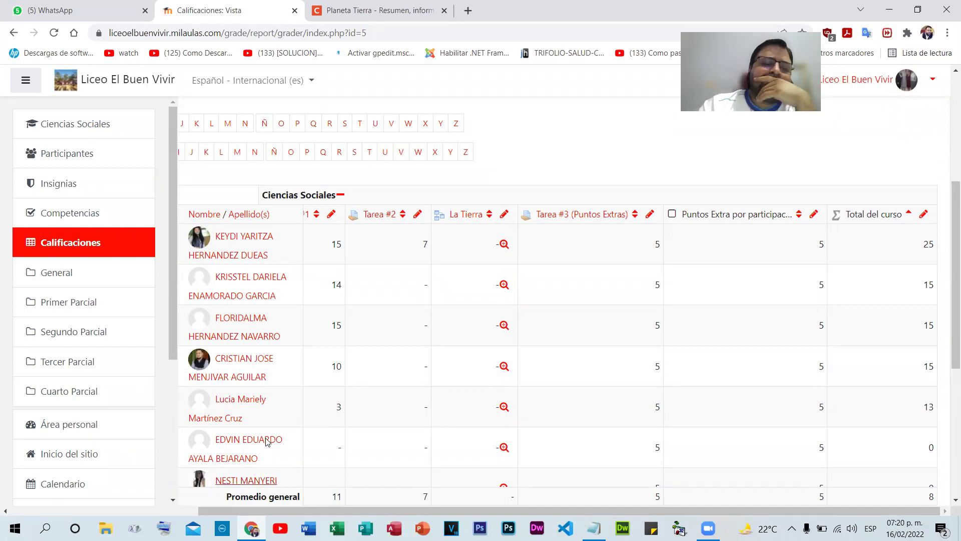
- Open the grader report preferences and look through the toggle, special row and general options
scroll(214, 269, "left", 4)
scroll(306, 204, "up", 4)
left_click(265, 221)
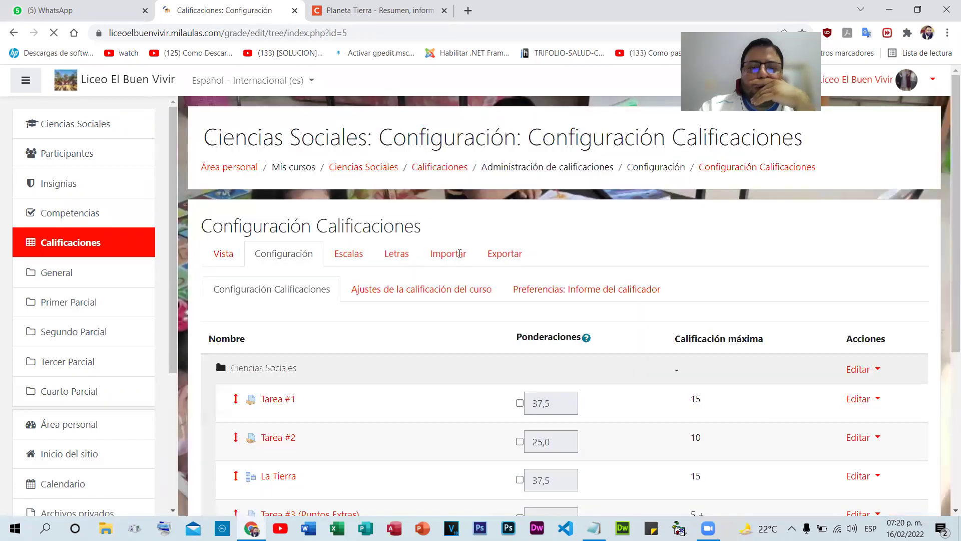
left_click(571, 298)
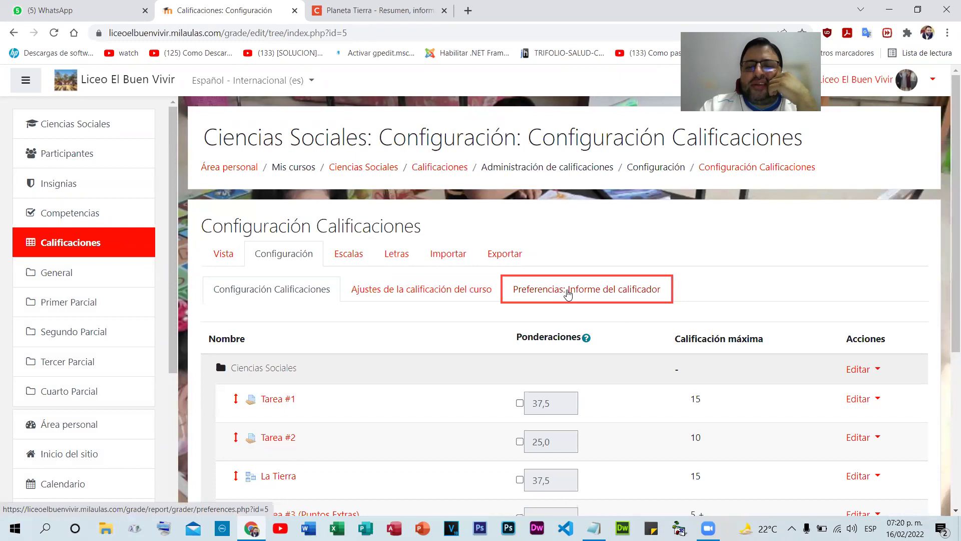
scroll(345, 305, "down", 8)
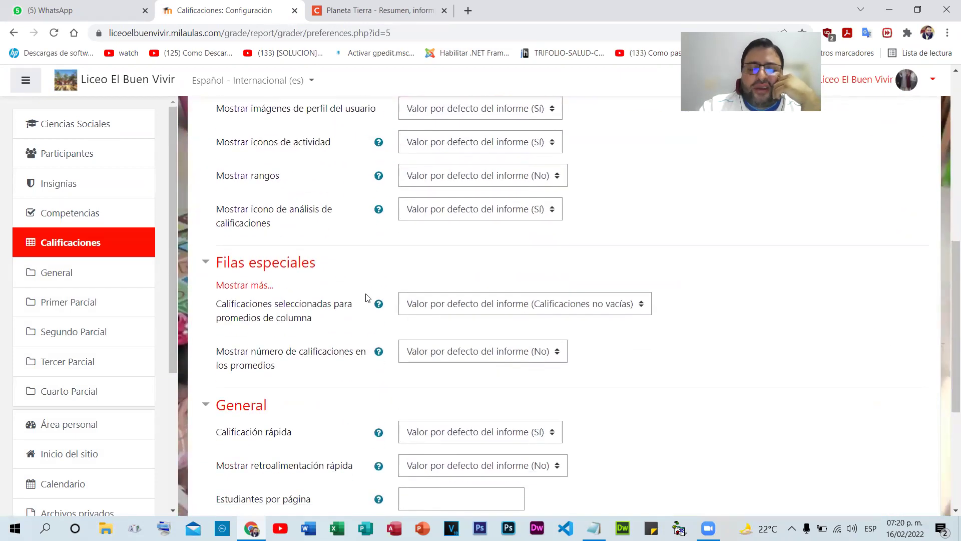
scroll(367, 298, "down", 5)
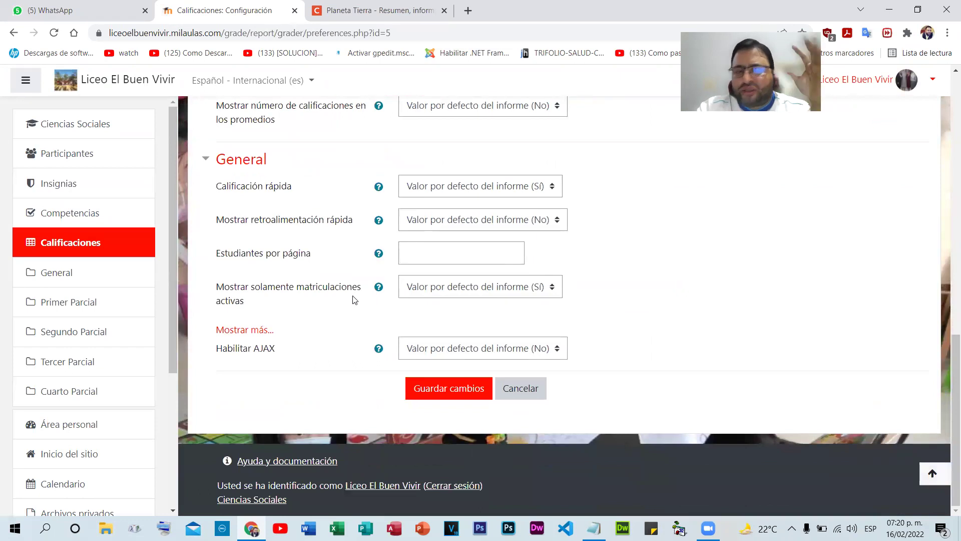
scroll(373, 296, "up", 10)
scroll(408, 283, "up", 2)
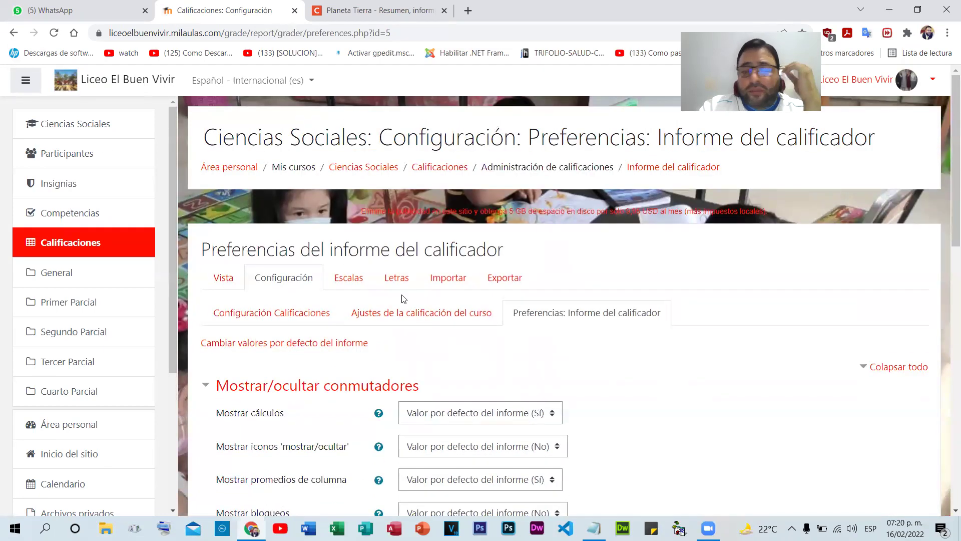
- Open the course scales, and view the grade letters with their highest and lowest percentages
left_click(352, 281)
scroll(594, 283, "down", 2)
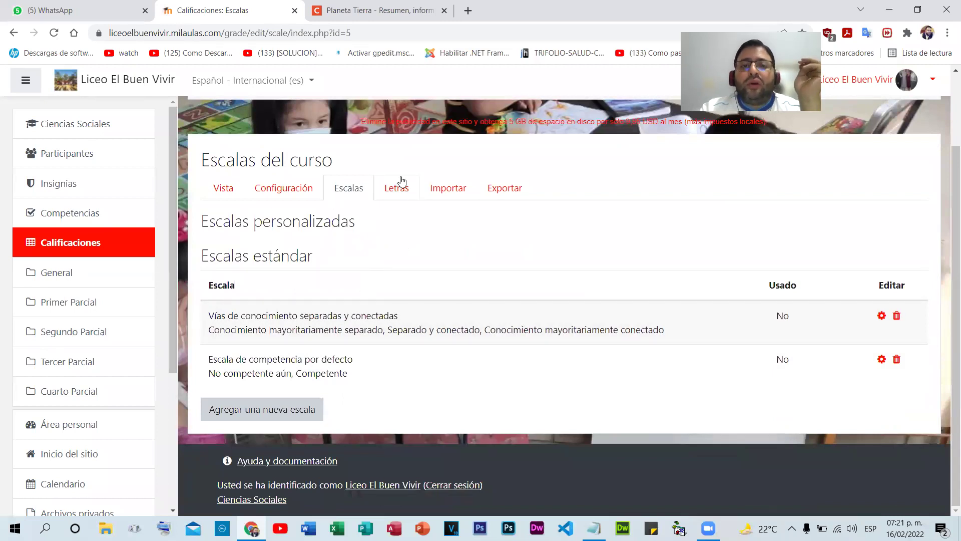
left_click(397, 191)
scroll(569, 296, "down", 4)
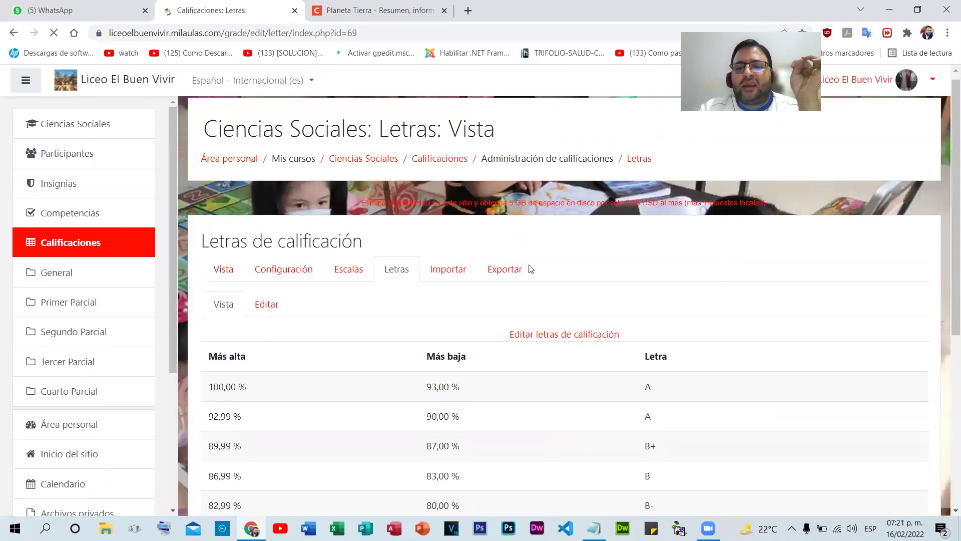
scroll(569, 297, "down", 2)
scroll(569, 296, "up", 1)
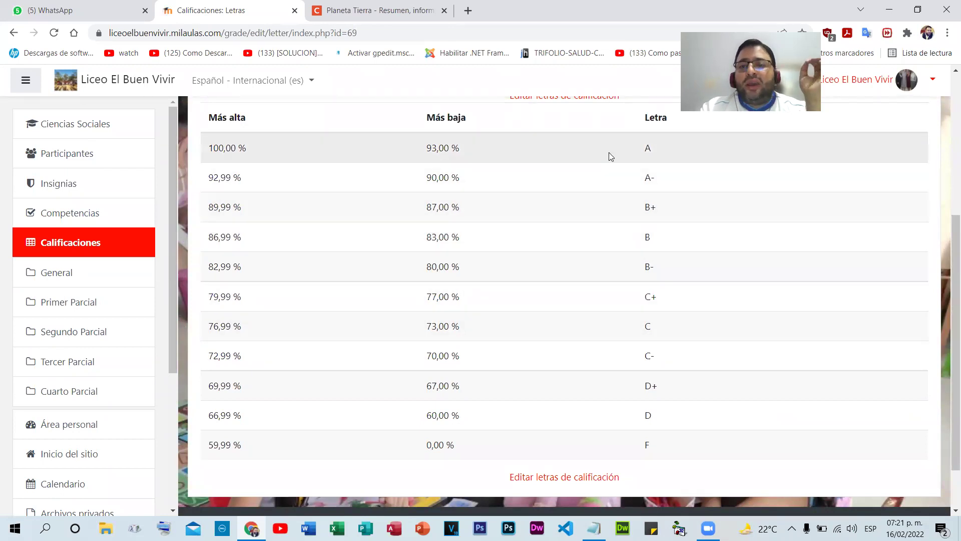
scroll(662, 227, "up", 1)
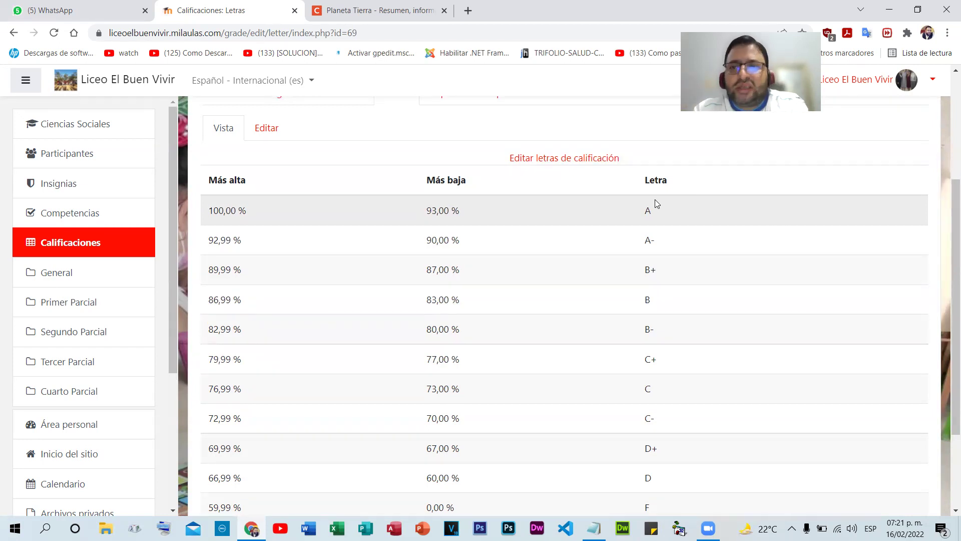
- Open the grade letters for editing and examine the letter and percentage fields and the site defaults override
scroll(463, 300, "up", 3)
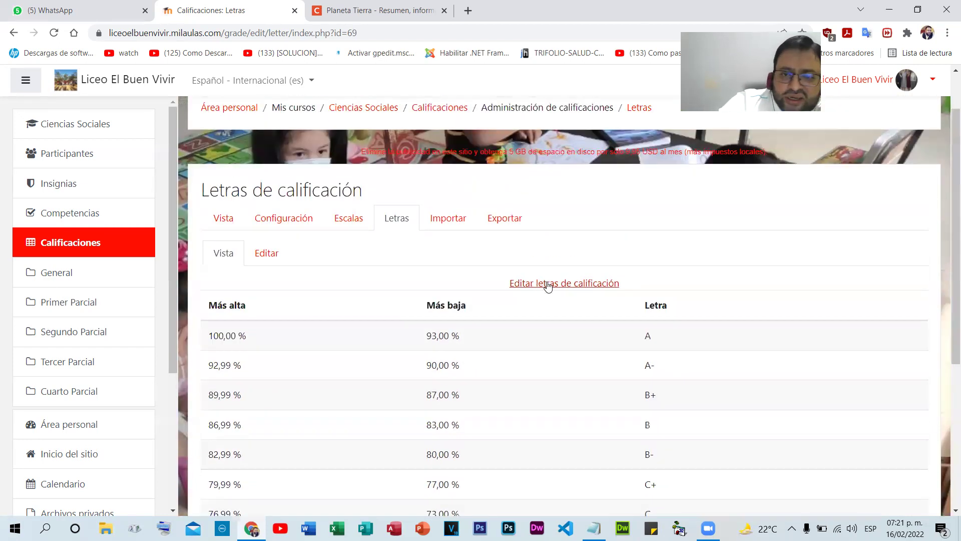
left_click(587, 284)
scroll(475, 294, "down", 5)
scroll(508, 253, "down", 1)
scroll(508, 253, "up", 3)
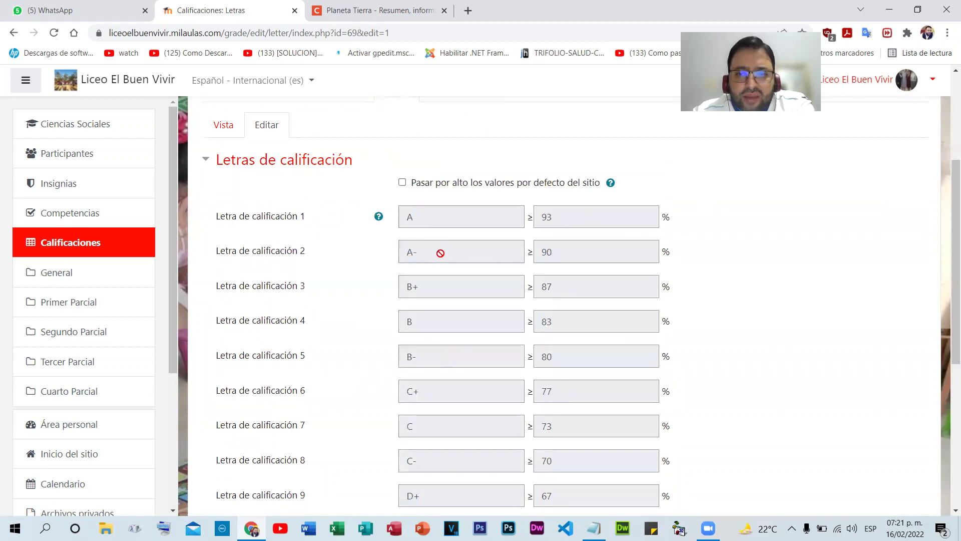
scroll(439, 234, "up", 3)
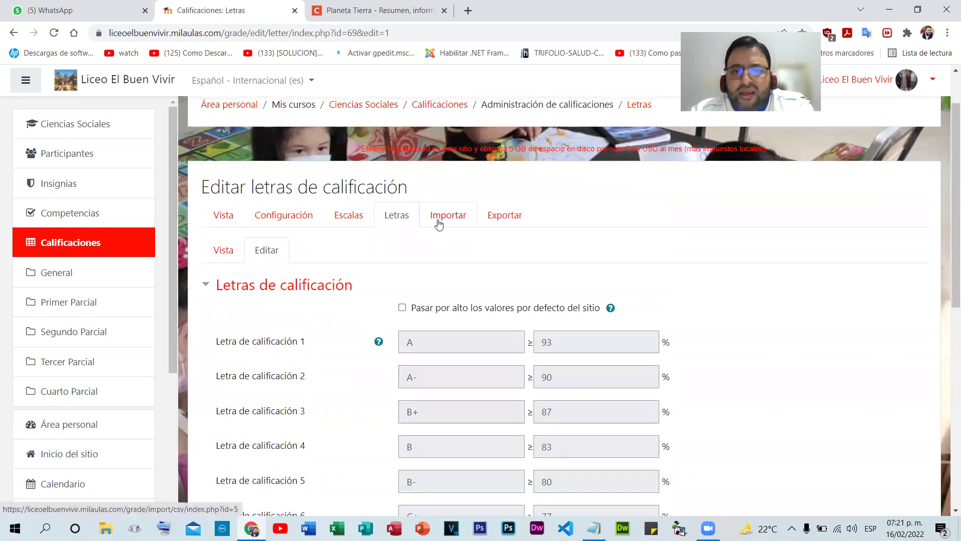
- Open the CSV grade import page and look over its file upload area and import options
left_click(452, 219)
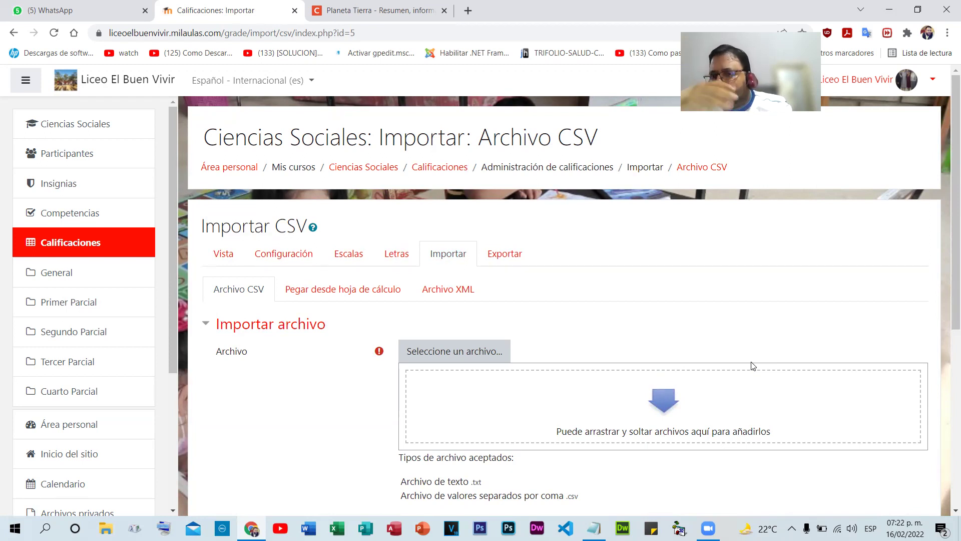
scroll(571, 395, "down", 5)
scroll(573, 396, "up", 5)
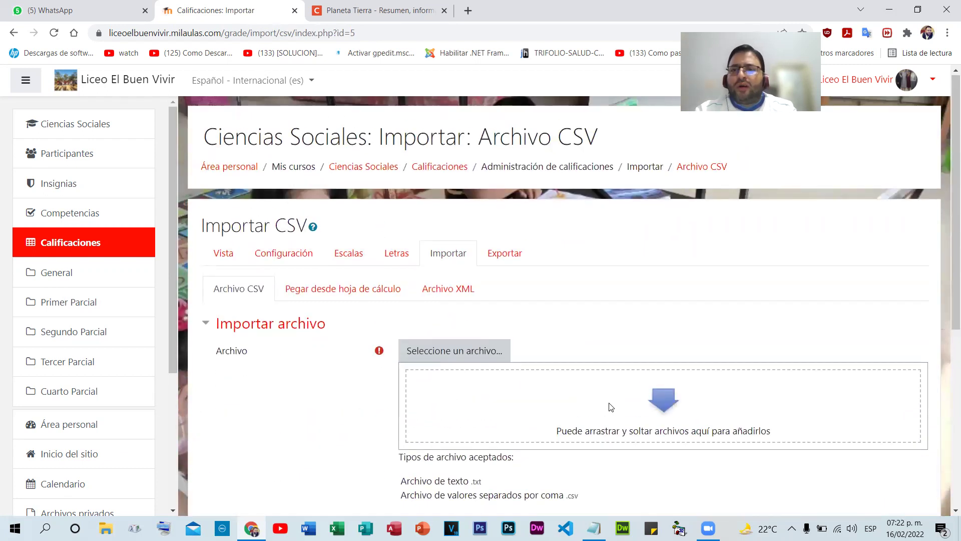
- Open the Excel spreadsheet export for the Ciencias Sociales grades and review the grade items to include
left_click(505, 253)
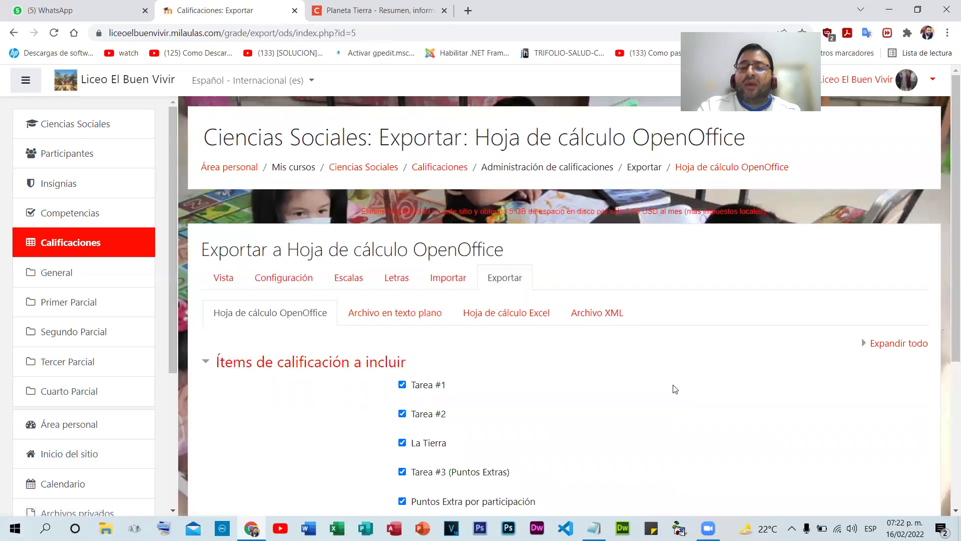
left_click(495, 316)
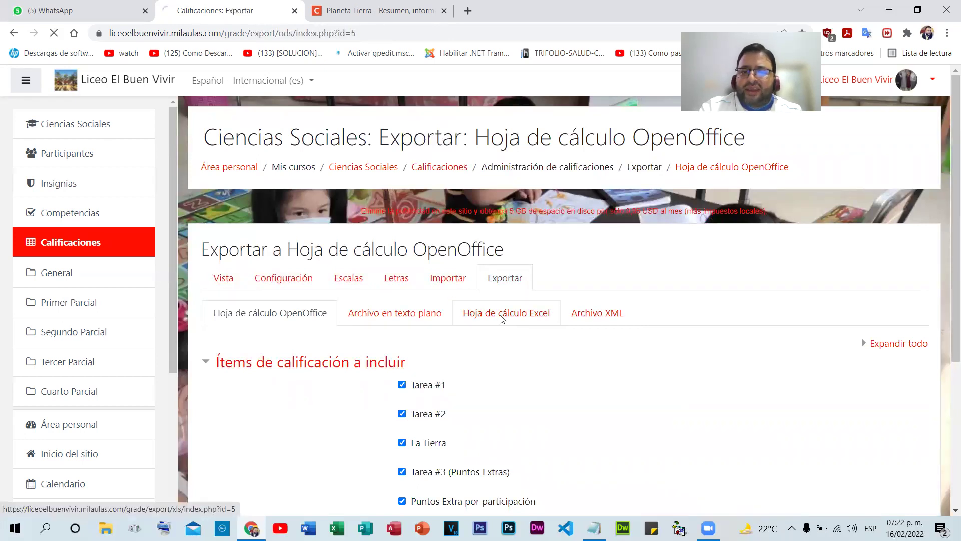
scroll(493, 317, "down", 3)
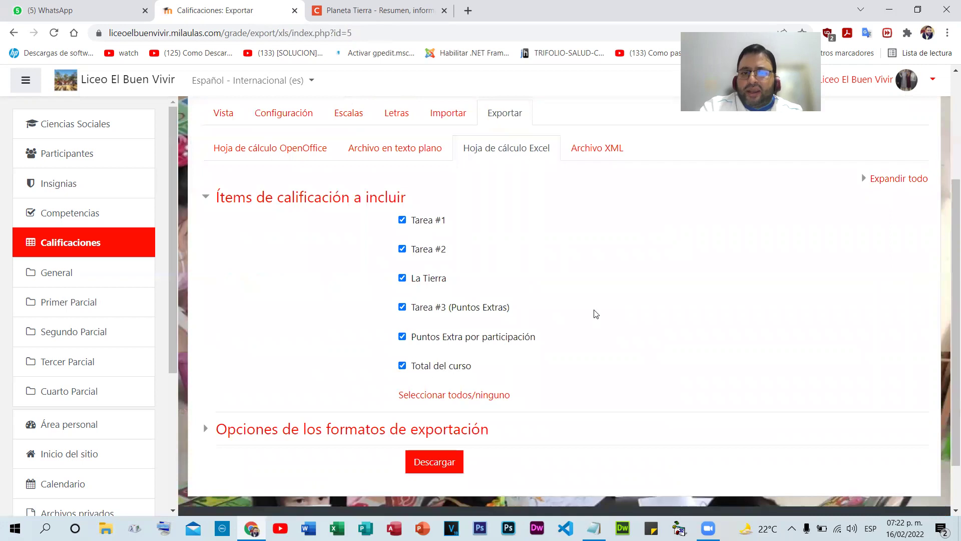
scroll(596, 314, "down", 2)
- Clear and reselect all grade items for the export, and expand the export format options
left_click(442, 342)
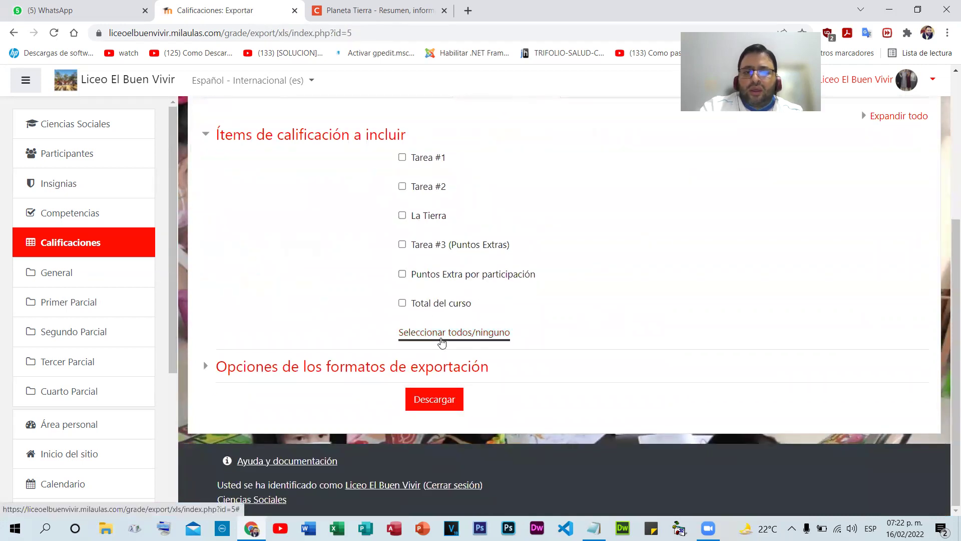
left_click(440, 341)
left_click(452, 333)
left_click(451, 336)
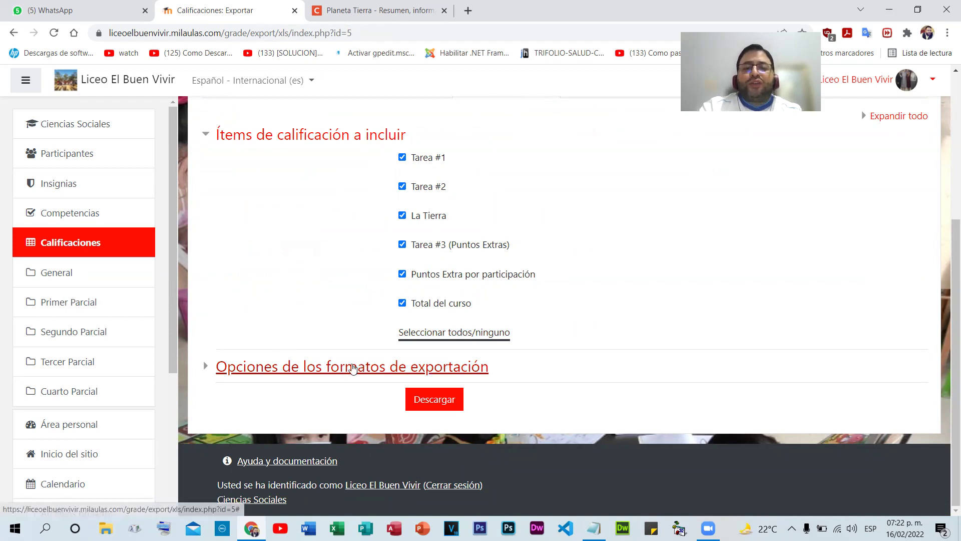
left_click(320, 366)
scroll(654, 302, "down", 3)
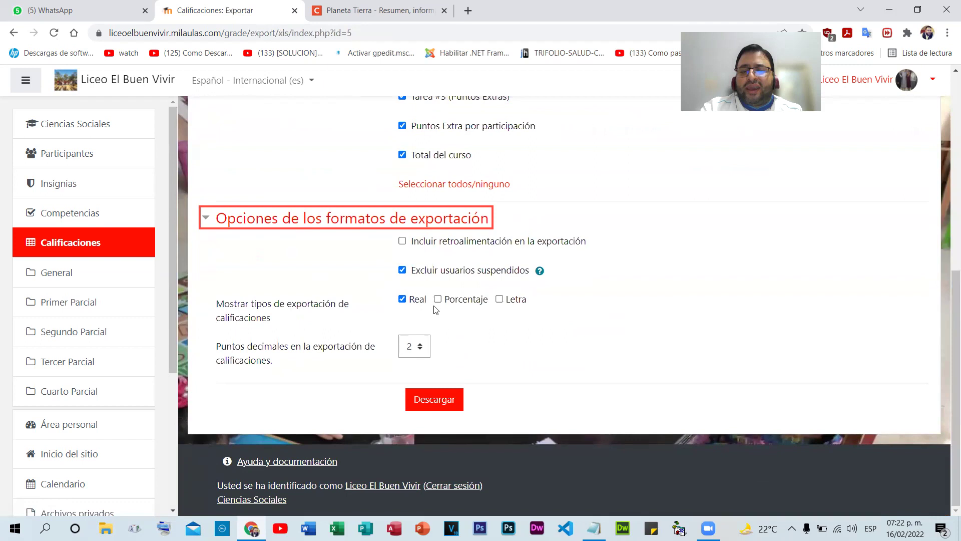
- Try Letra and Porcentaje as the exported grade types, and return the selection to Real only
left_click(402, 300)
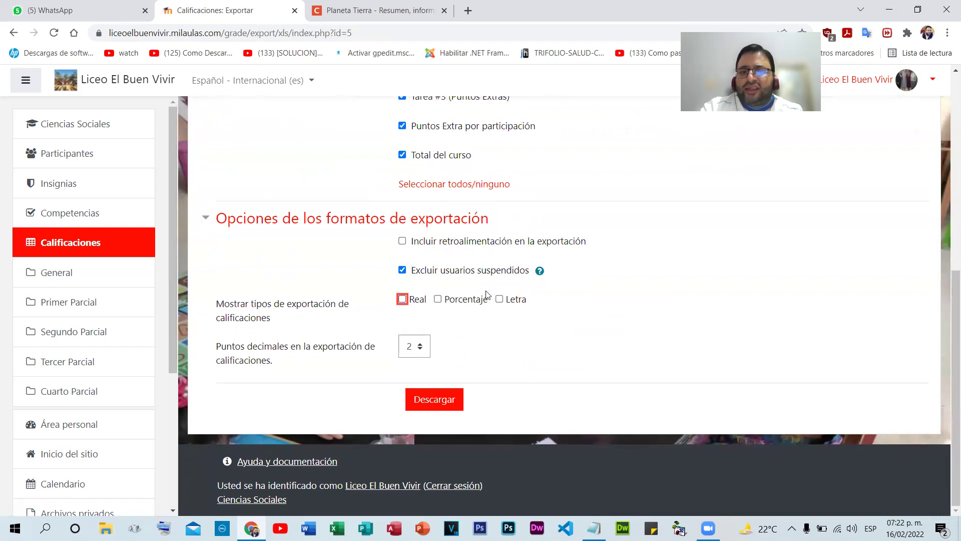
left_click(500, 300)
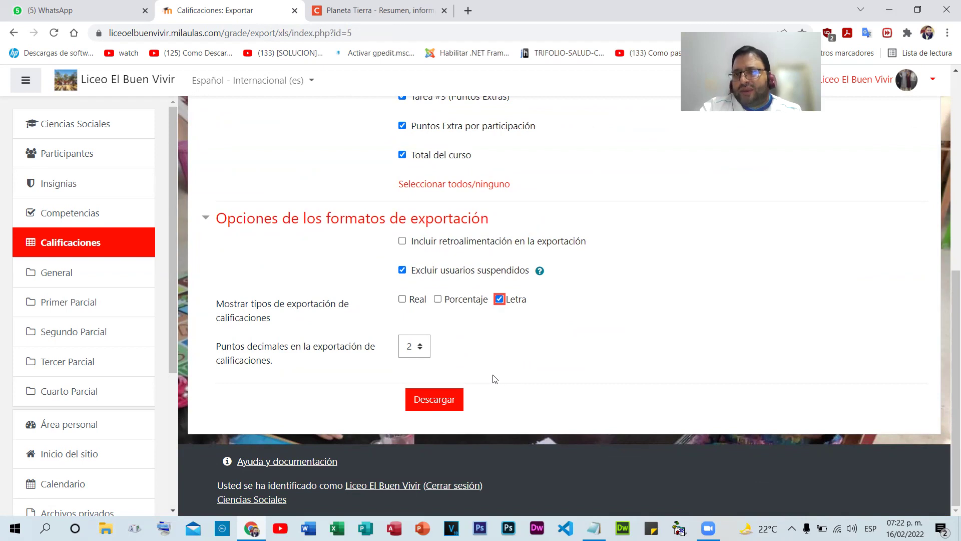
left_click(500, 299)
double_click(438, 300)
double_click(402, 301)
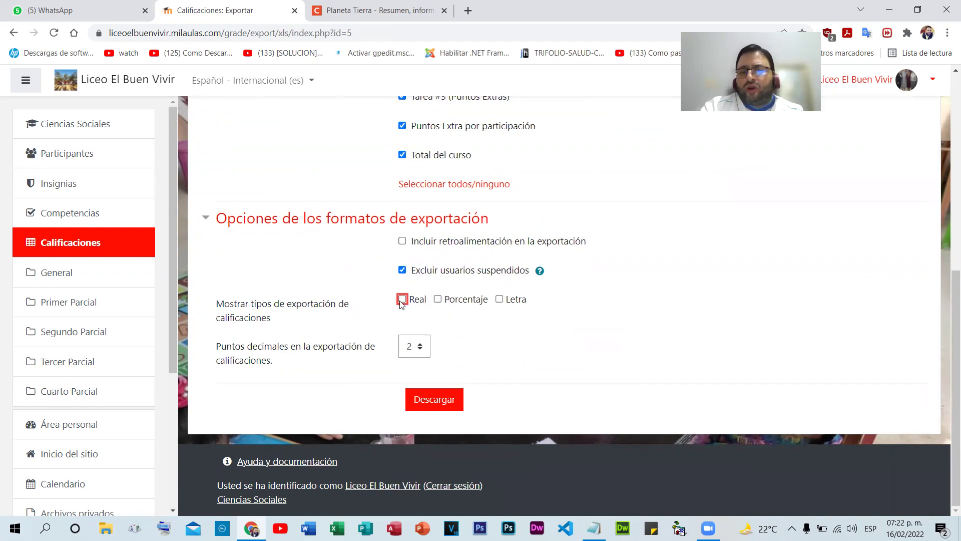
left_click(402, 300)
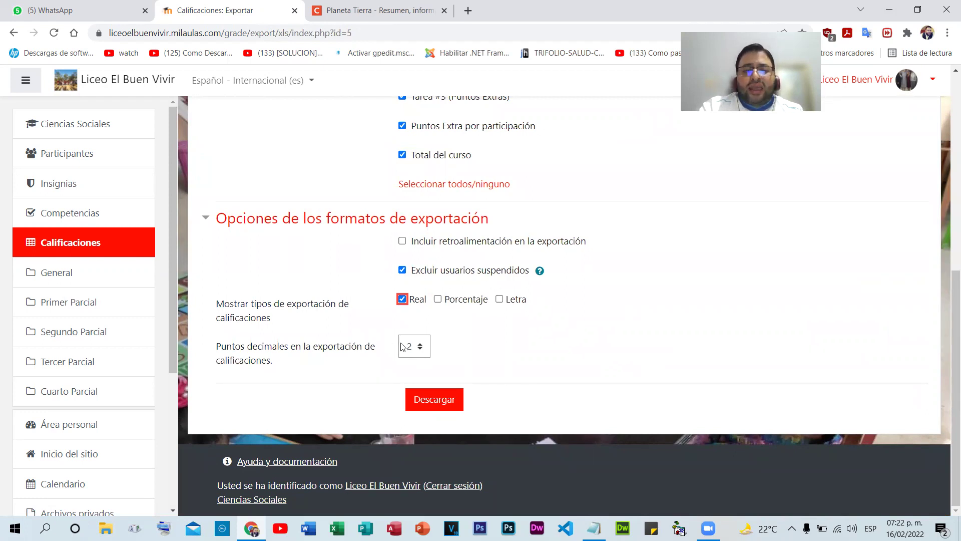
- Set the decimal points of the exported grades to 0
left_click(422, 351)
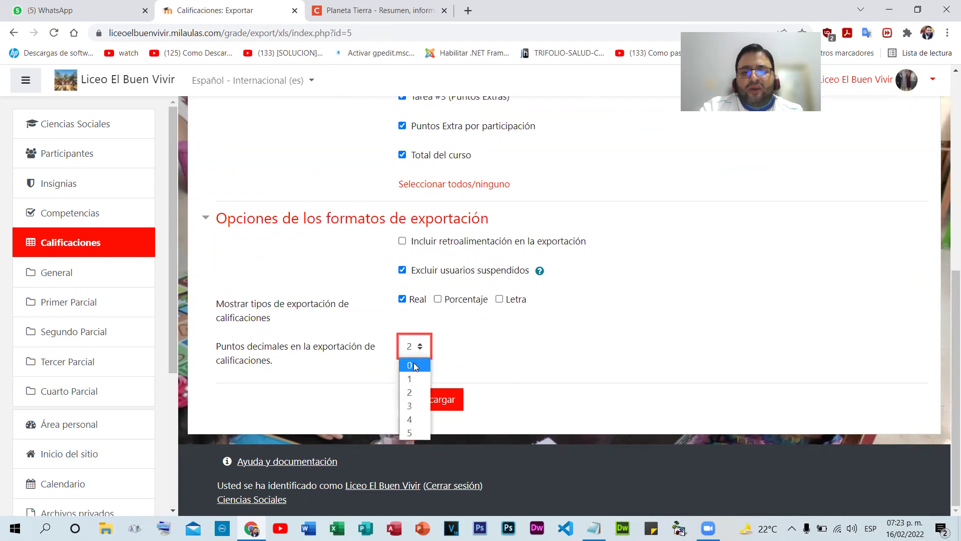
left_click(414, 364)
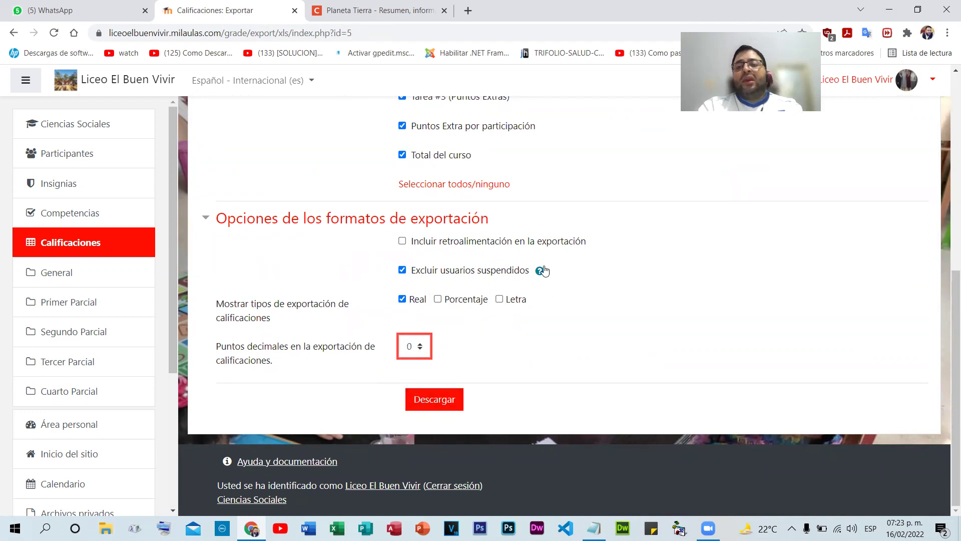
- Download the grade export to the Escritorio folder as Ciencias Sociales Calificaciones.xlsx, and open it full-screen in Excel with editing enabled
left_click(431, 398)
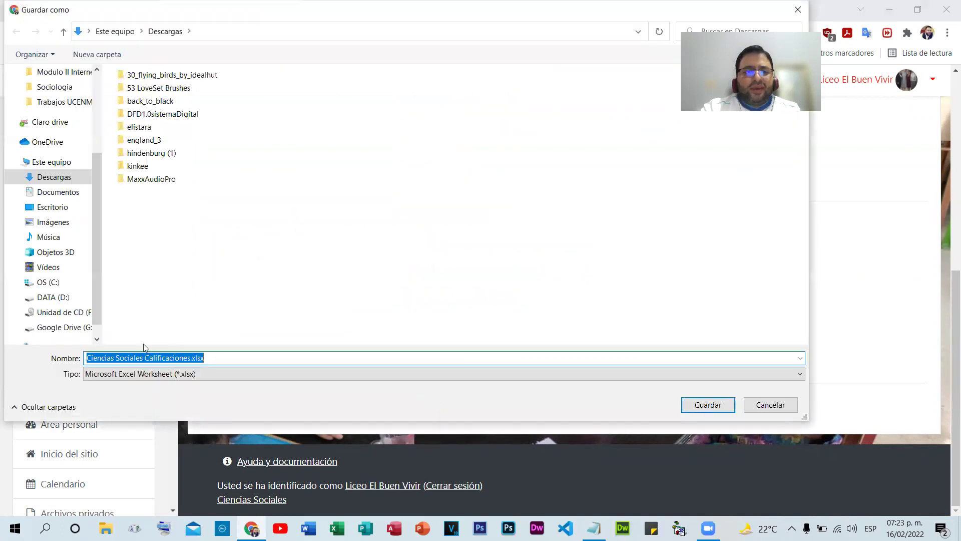
left_click(75, 208)
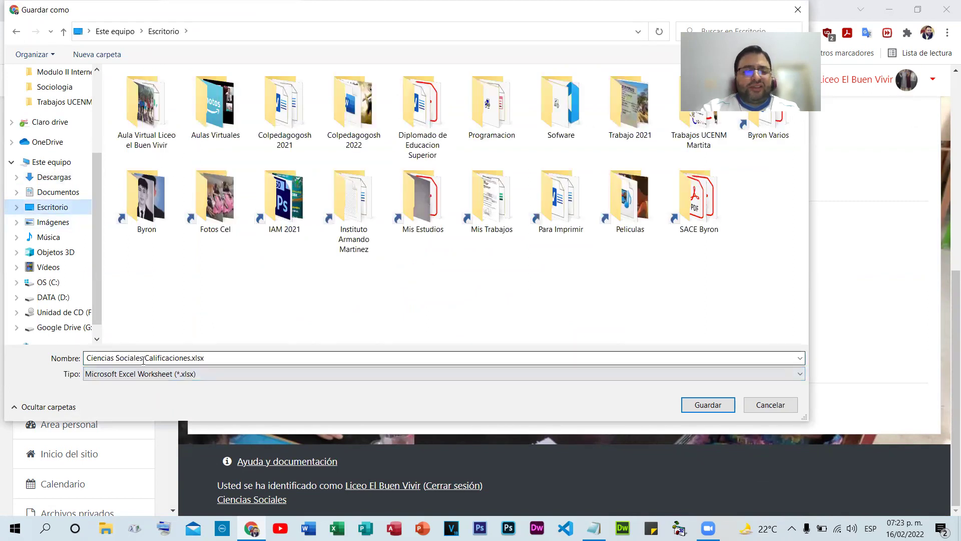
left_click(706, 405)
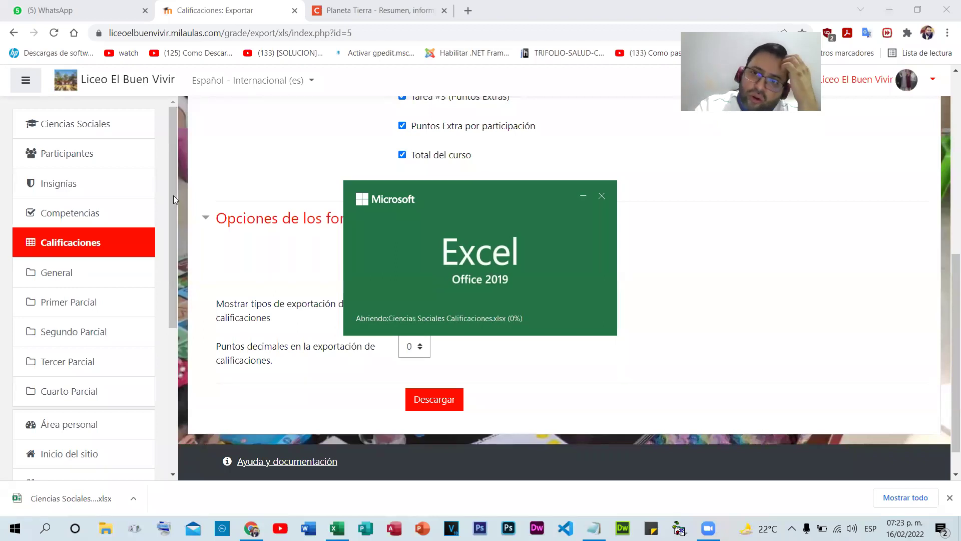
left_click(760, 197)
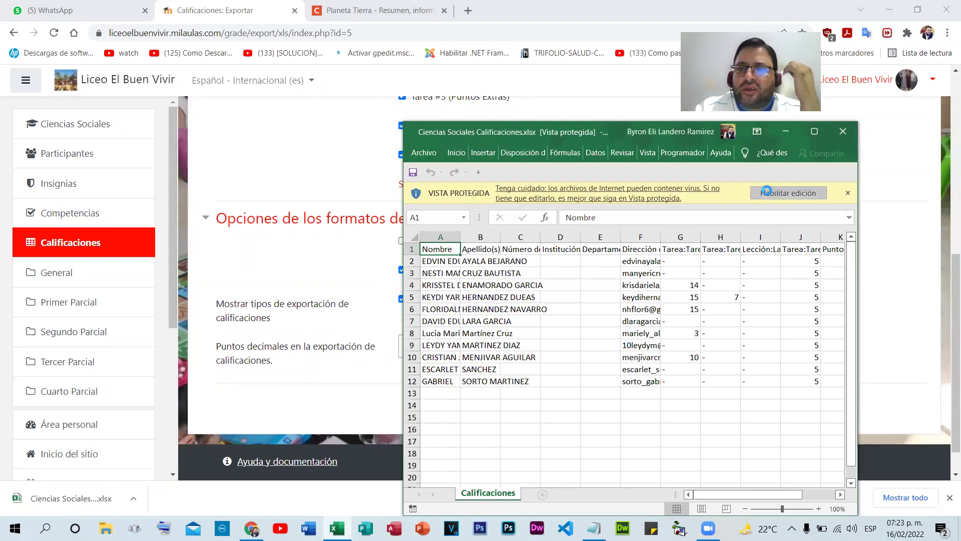
left_click(496, 91)
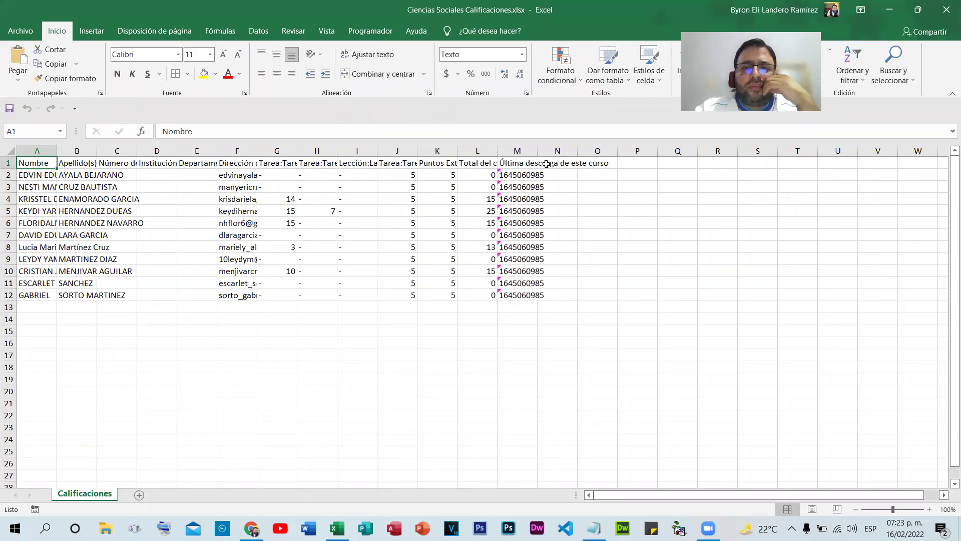
- Delete the "Última descarga de este curso" column from the Calificaciones sheet
left_click_drag(536, 148, 597, 149)
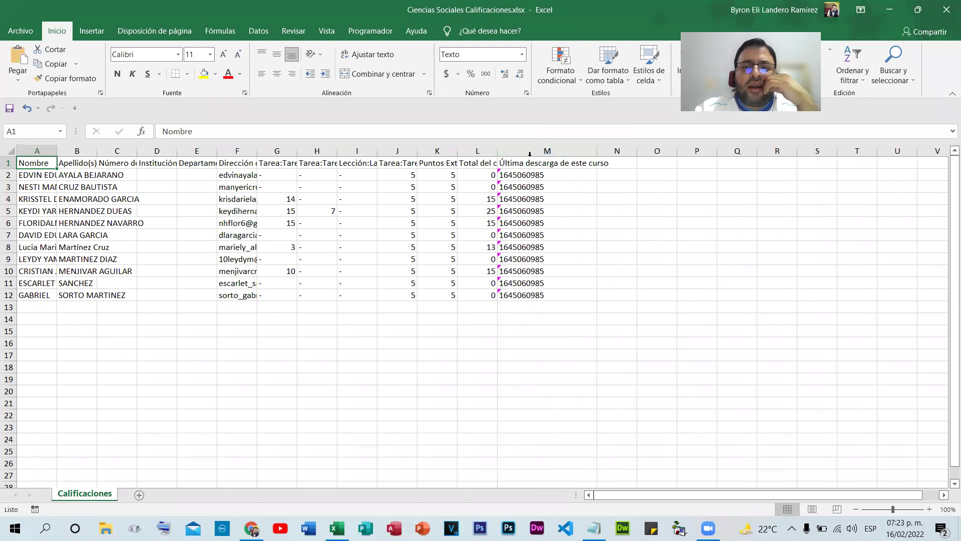
right_click(529, 152)
left_click(563, 259)
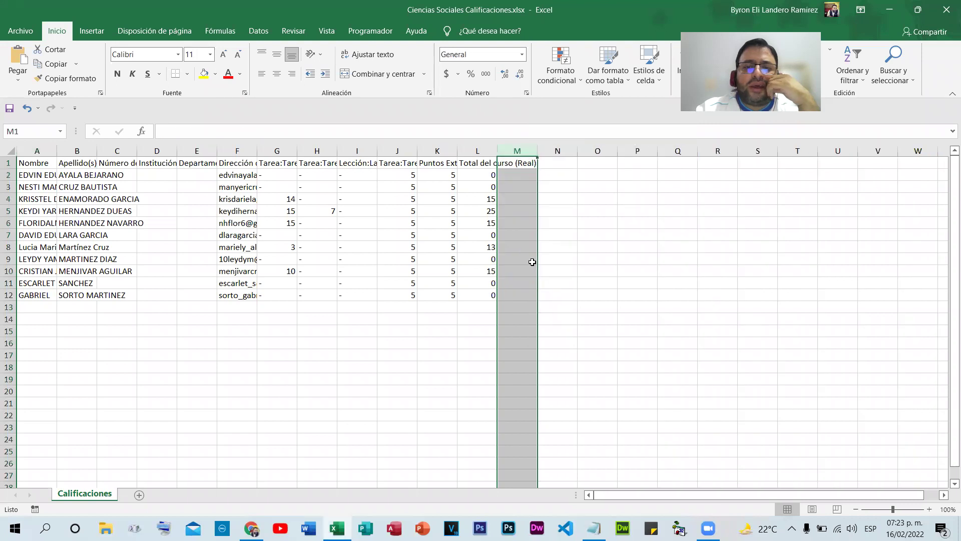
left_click(435, 330)
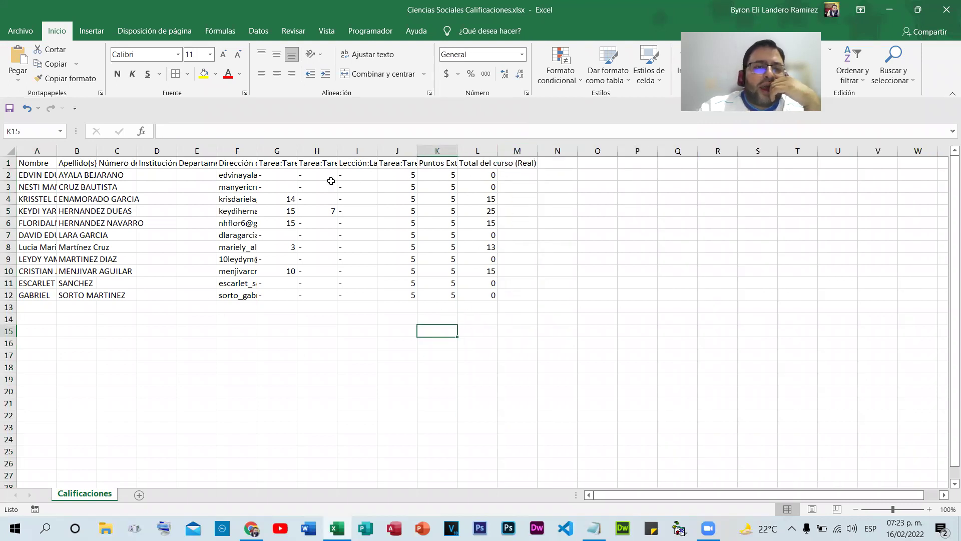
- Widen the data columns, and wrap the header row's text with horizontal and vertical centring
left_click_drag(277, 151, 509, 150)
left_click(508, 150)
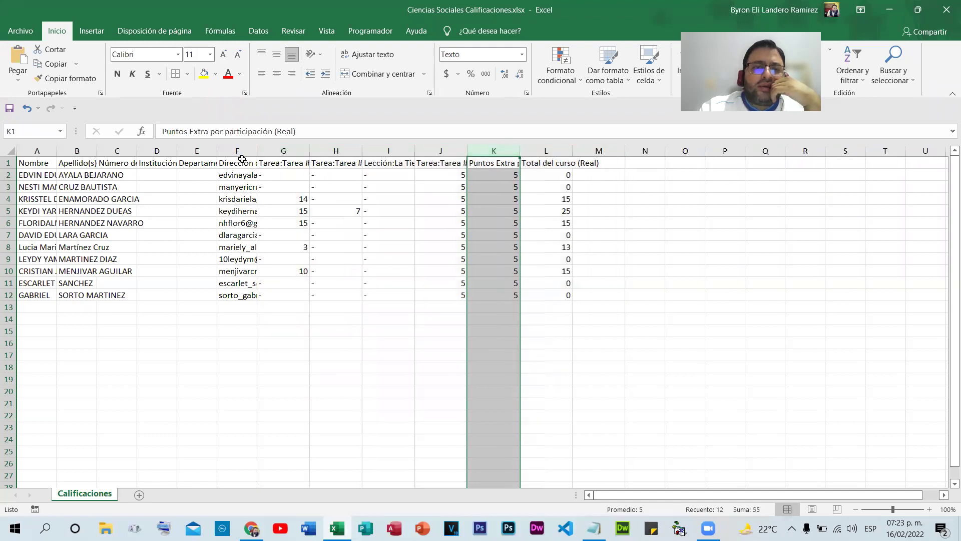
left_click(8, 163)
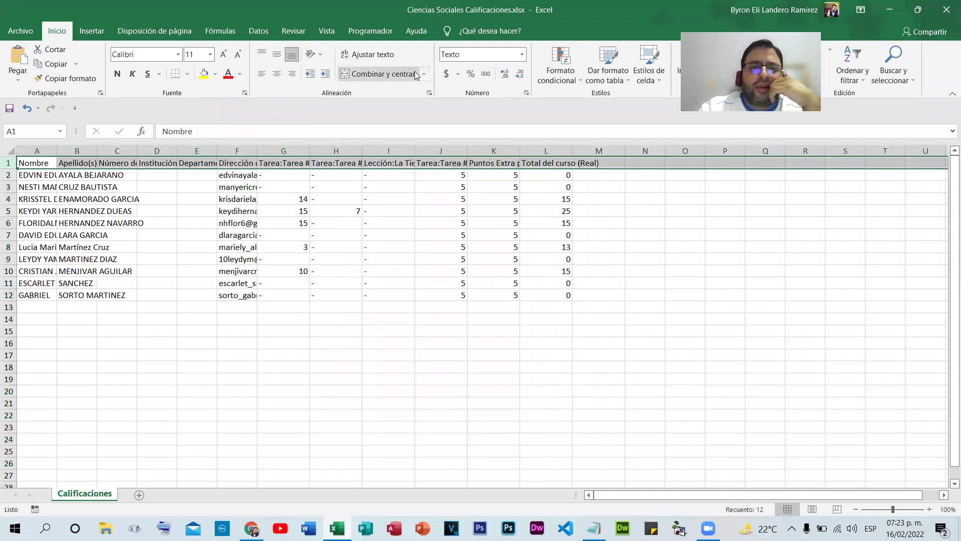
left_click(366, 54)
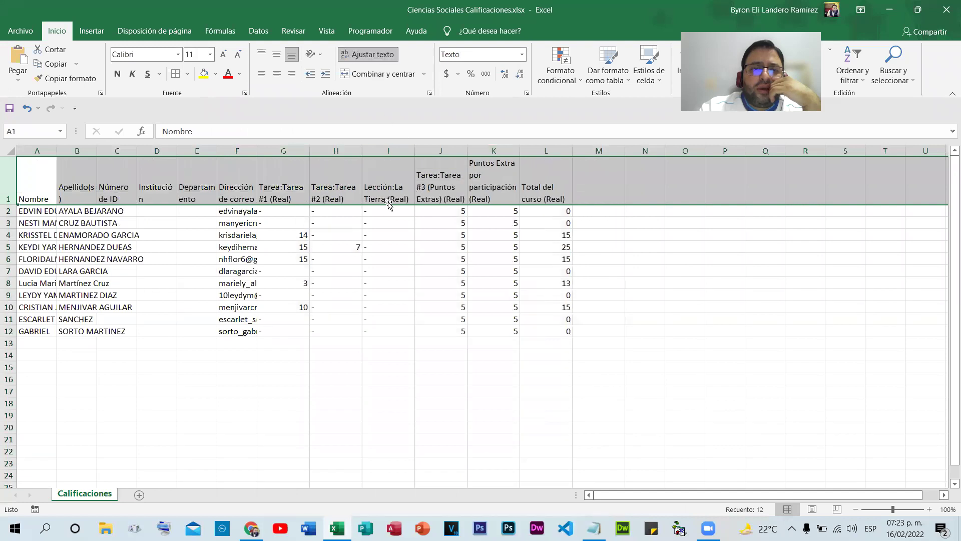
left_click(276, 54)
left_click(276, 73)
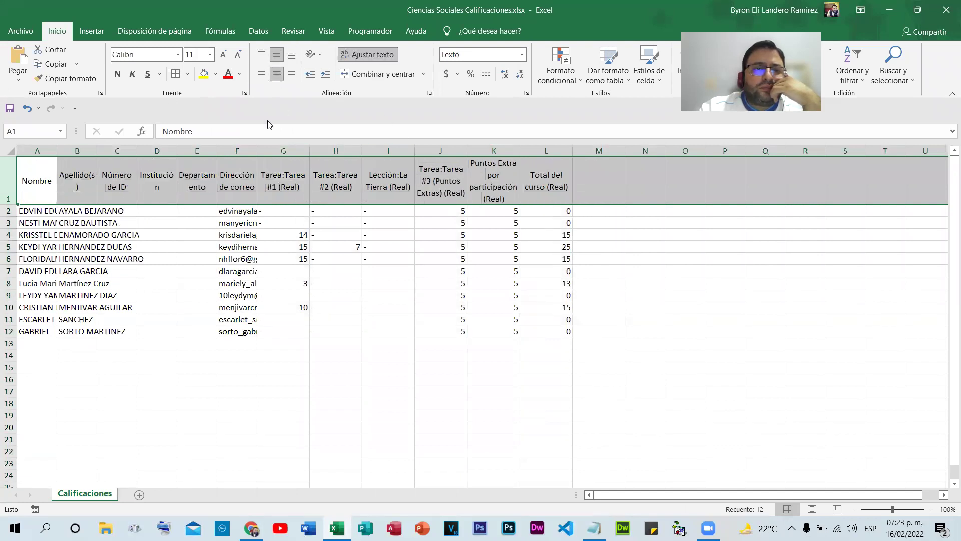
left_click_drag(36, 151, 536, 150)
left_click(323, 272)
- Delete the Número de ID, Institución, Departamento and Dirección de correo columns
left_click_drag(189, 152, 306, 152)
right_click(306, 152)
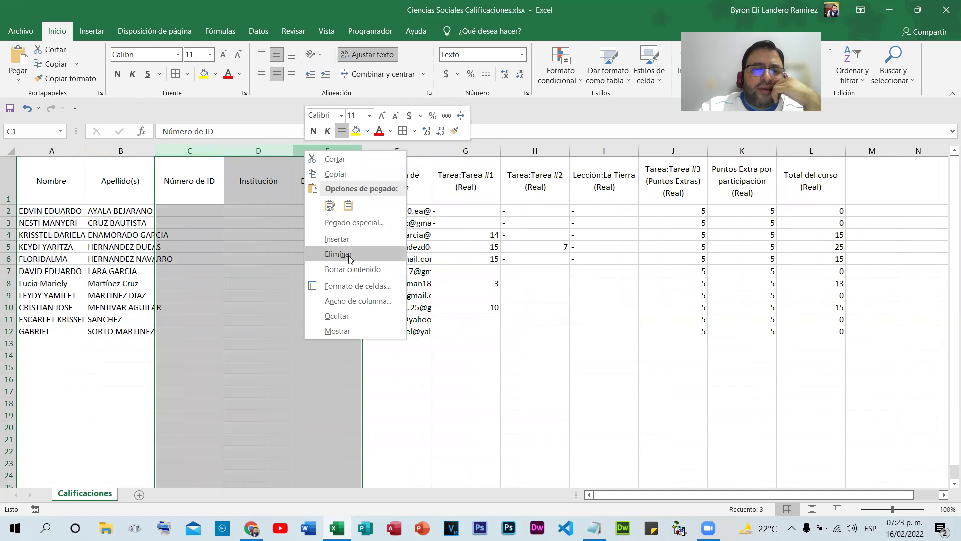
left_click(349, 255)
left_click(116, 221)
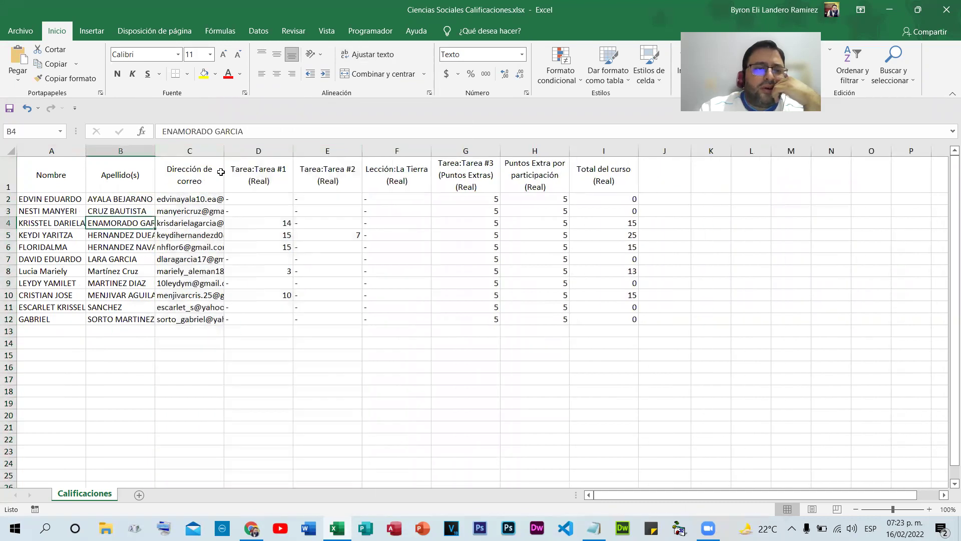
right_click(220, 151)
left_click(252, 249)
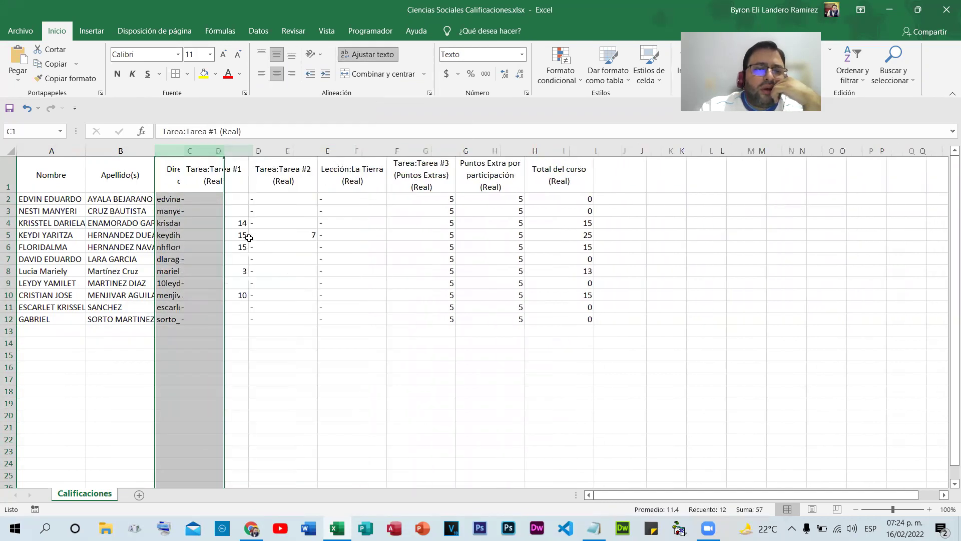
left_click(242, 221)
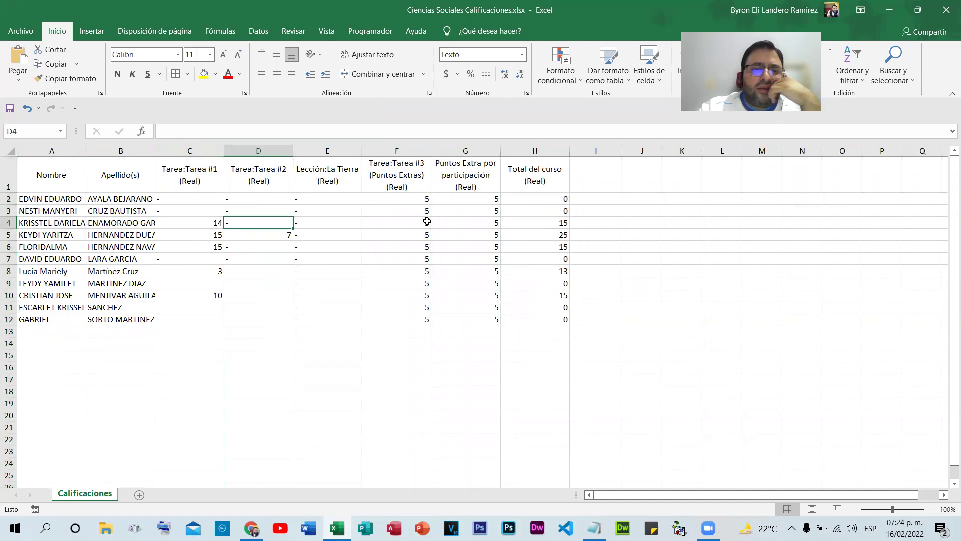
- Apply all borders to the whole grade table, from the Nombre header to the last Total del curso cell
left_click_drag(551, 198, 562, 319)
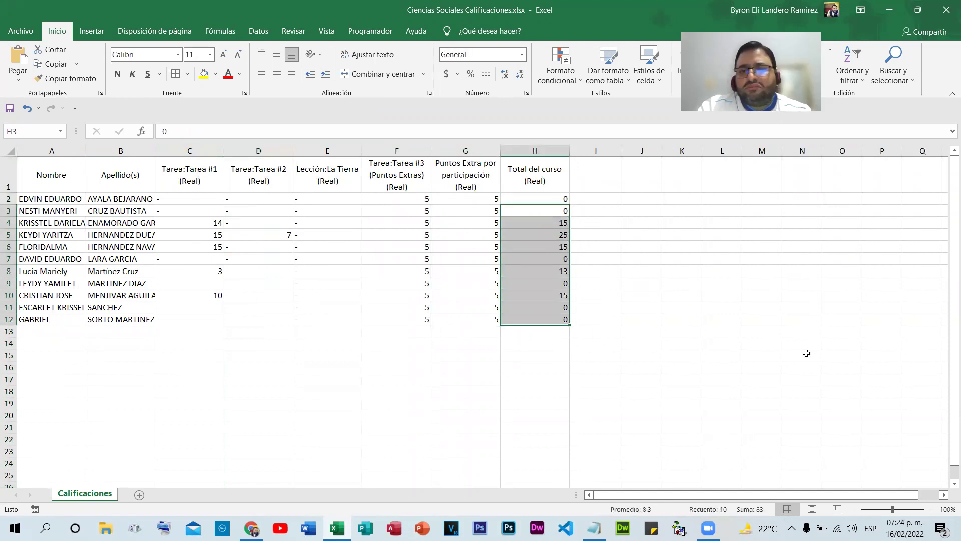
left_click(806, 353)
left_click_drag(51, 175, 532, 317)
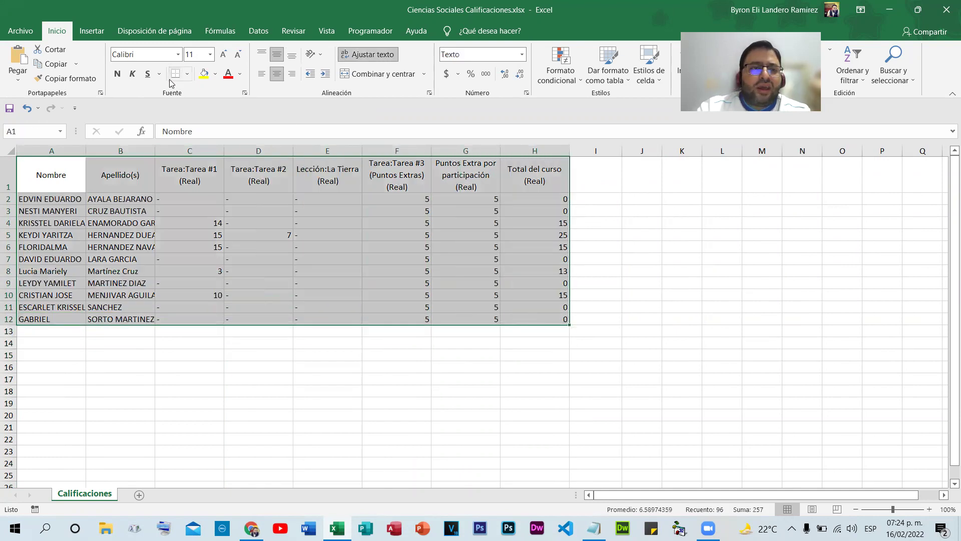
left_click(187, 74)
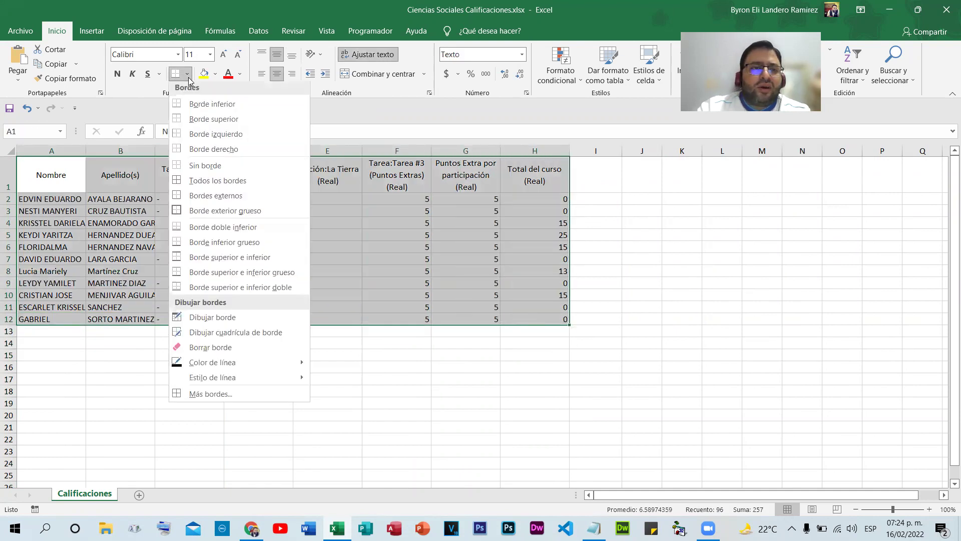
left_click(217, 183)
left_click(562, 389)
- Make the header row of the grade table bold, from Nombre to Total del curso
left_click_drag(548, 183, 45, 189)
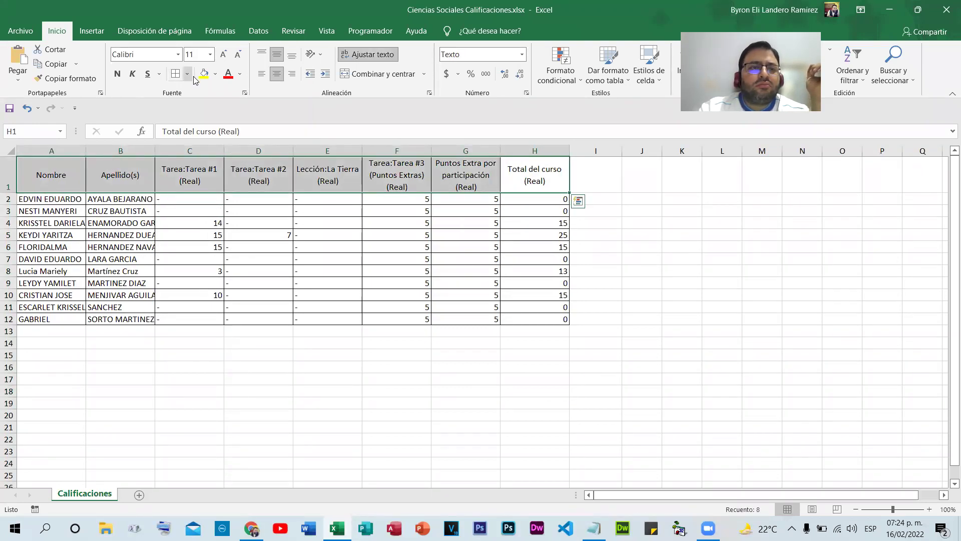
left_click(217, 74)
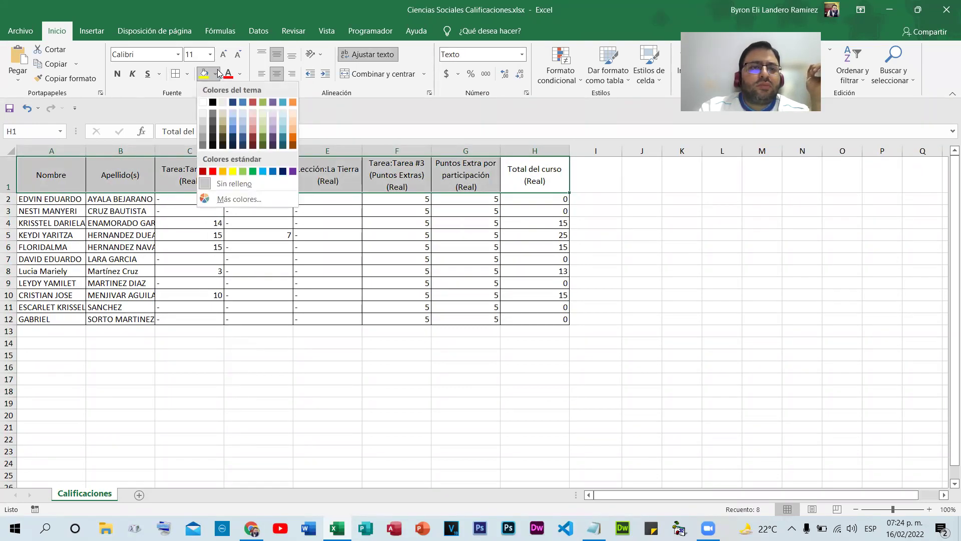
left_click(239, 76)
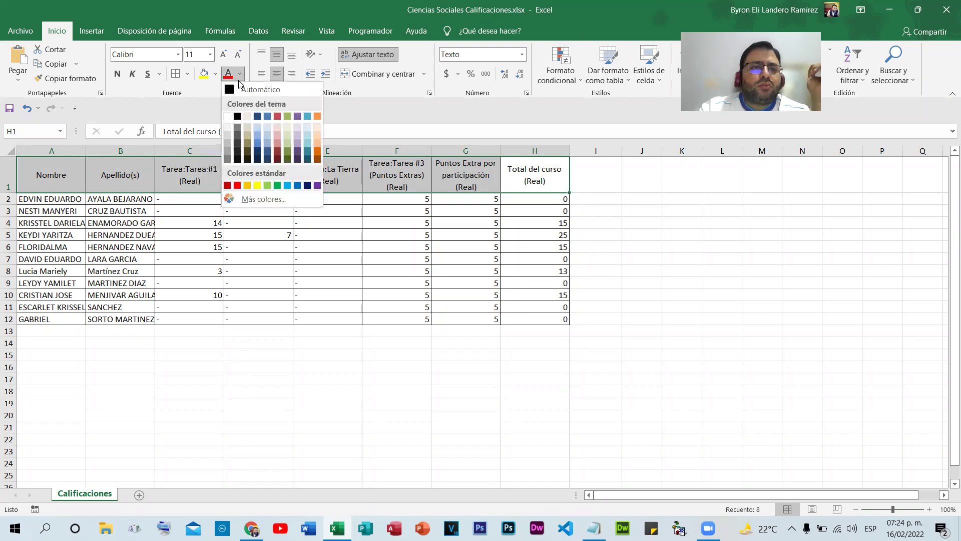
left_click(237, 116)
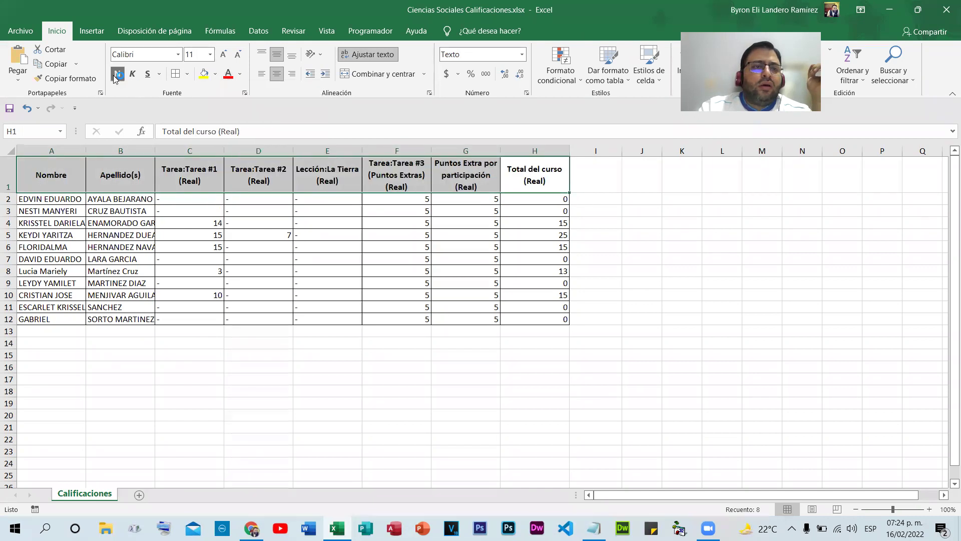
left_click(682, 307)
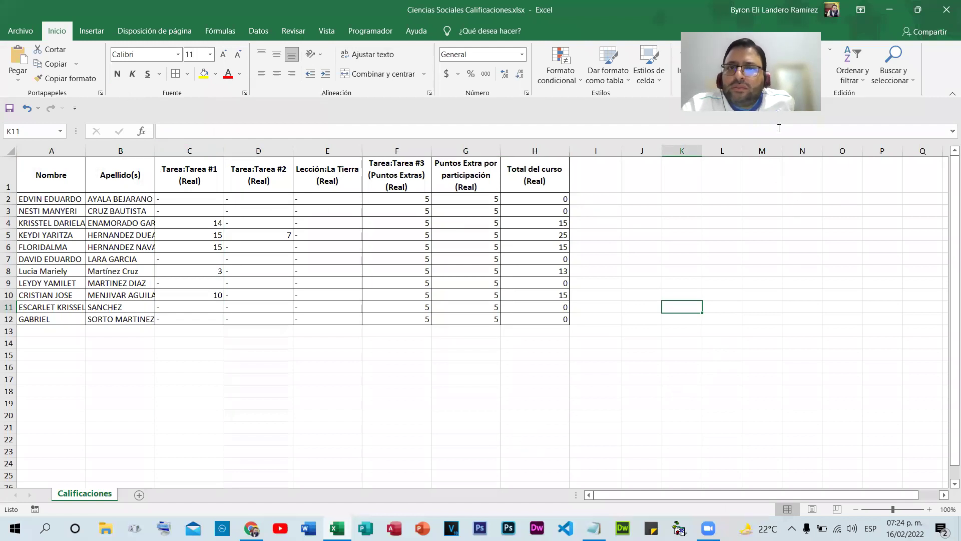
- Close the grade workbook and return from the export page to the Ciencias Sociales course page
key("alt+F4")
left_click(482, 281)
scroll(416, 288, "up", 8)
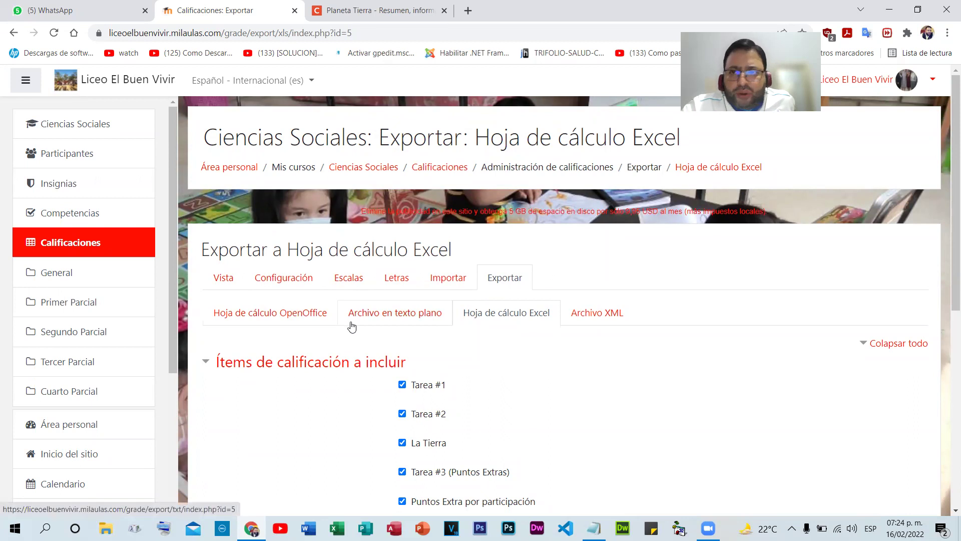
scroll(349, 339, "down", 7)
scroll(346, 338, "up", 7)
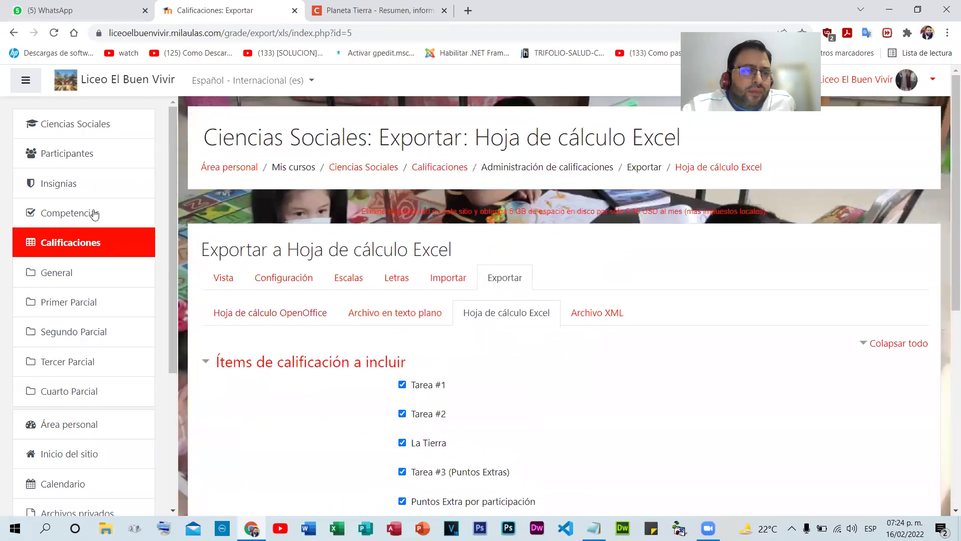
left_click(63, 242)
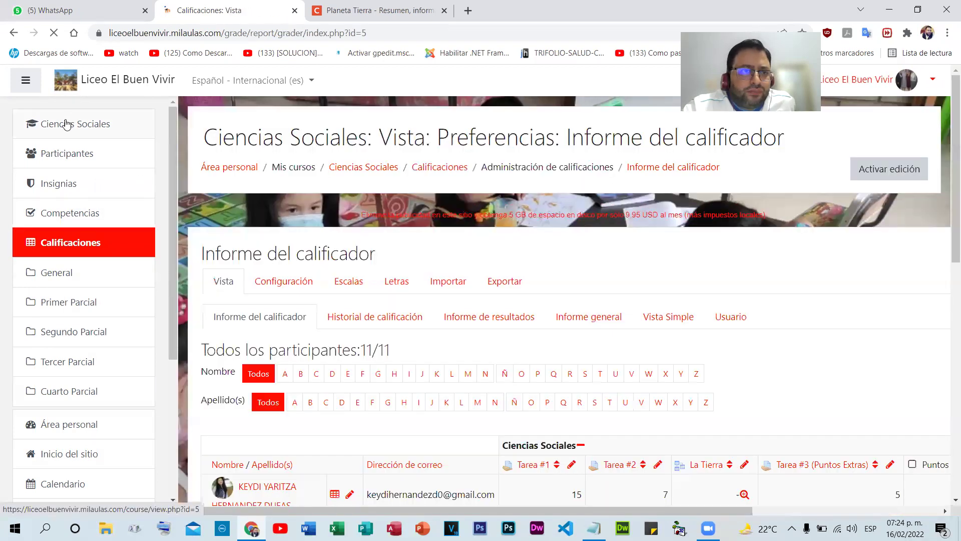
left_click(67, 125)
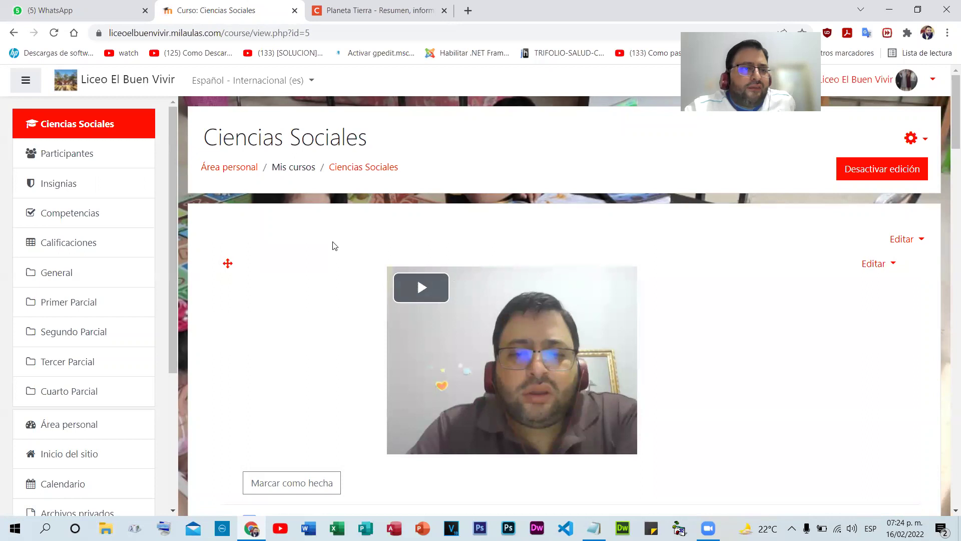
- Look through the Ciencias Sociales course content, from the welcome video and Primer Parcial activities to the Cuarto Parcial section
scroll(333, 245, "down", 10)
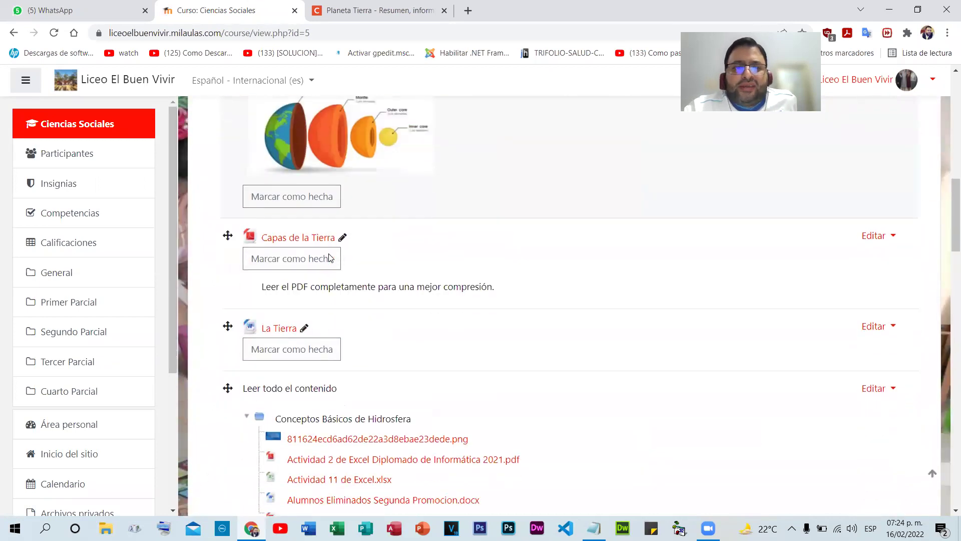
scroll(329, 258, "down", 12)
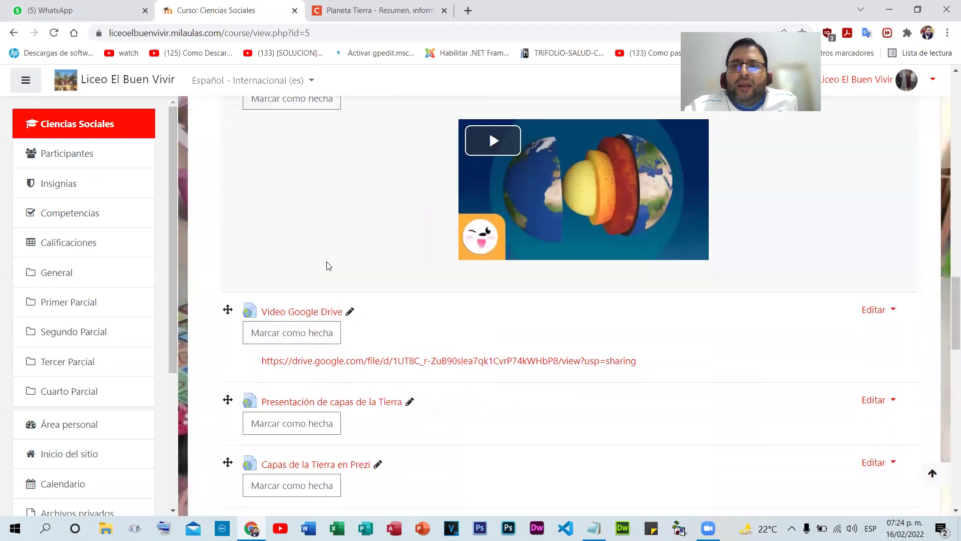
scroll(414, 279, "down", 8)
scroll(577, 322, "up", 4)
scroll(551, 320, "down", 4)
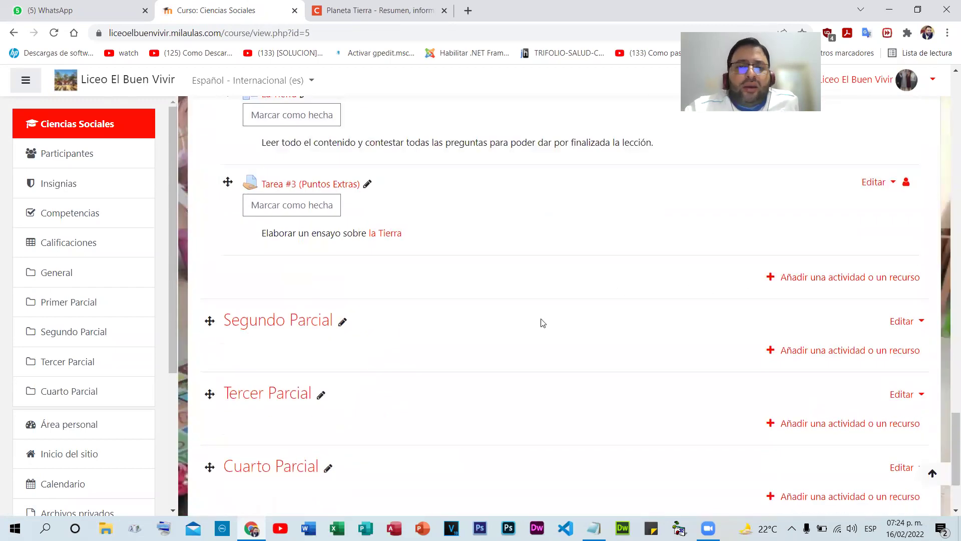
scroll(557, 322, "up", 20)
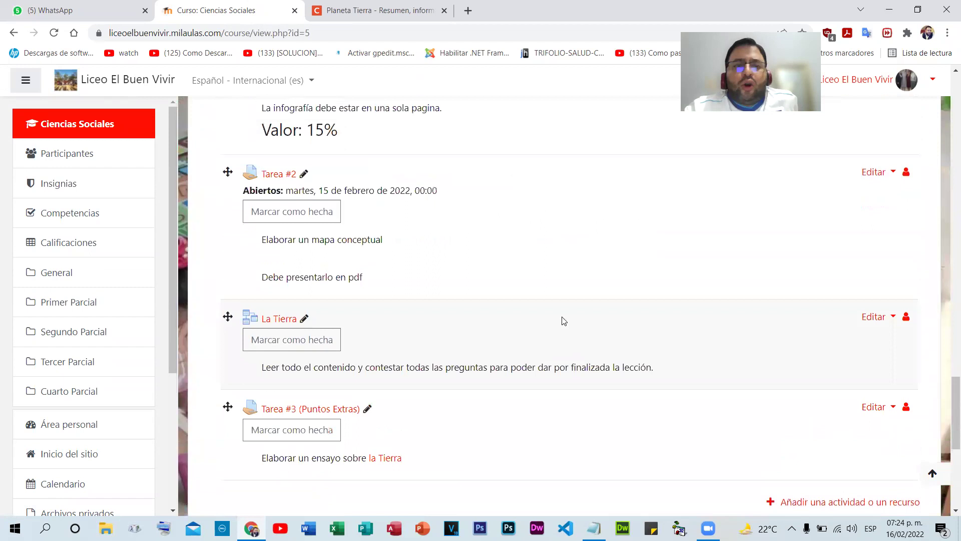
scroll(526, 289, "up", 9)
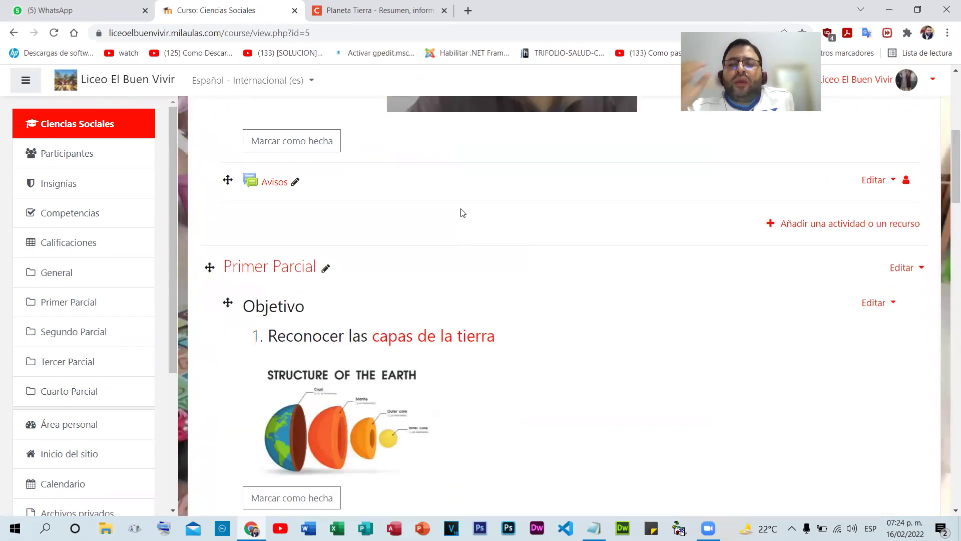
scroll(566, 256, "up", 7)
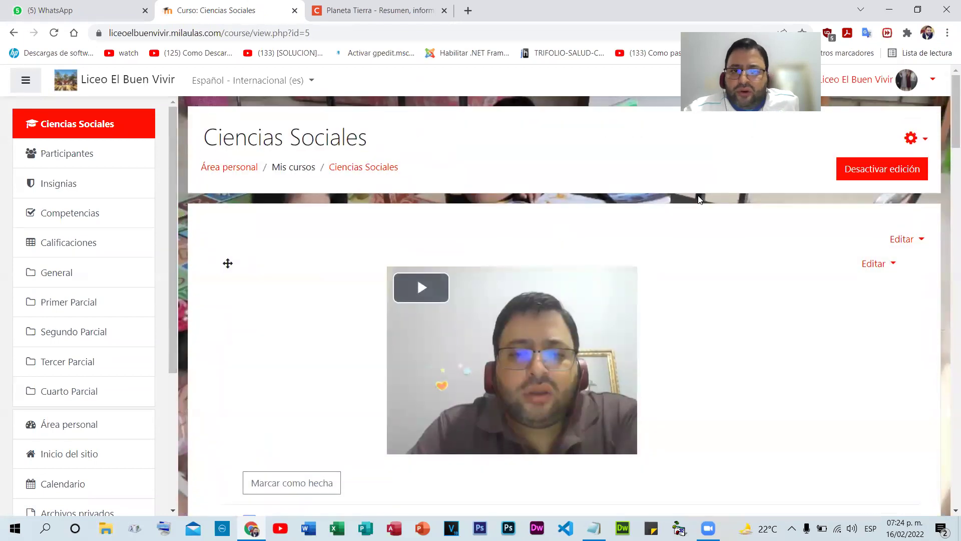
- Open the full course administration page, examine the enrolled users list under Usuarios, and return to the user administration options
left_click(912, 139)
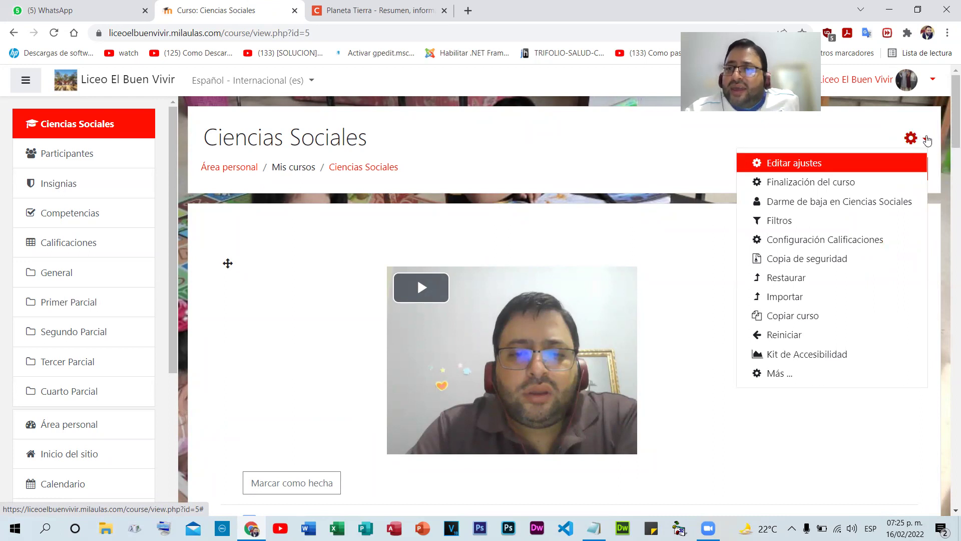
left_click(779, 372)
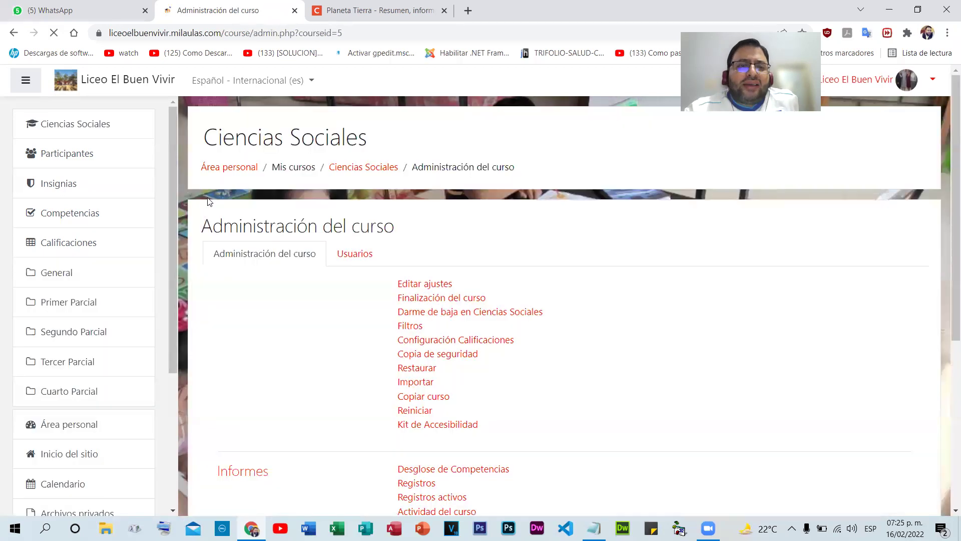
left_click(360, 259)
left_click(423, 288)
scroll(575, 280, "down", 8)
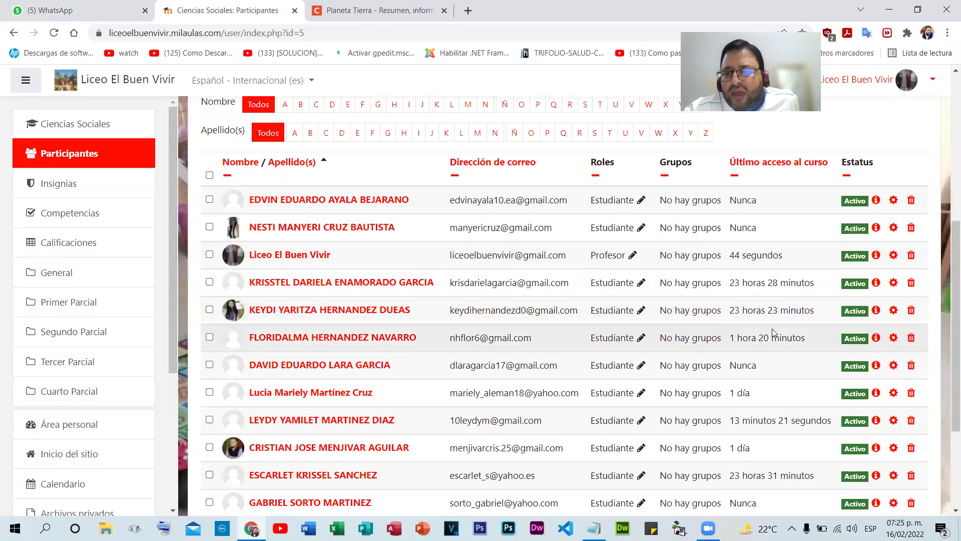
scroll(773, 375, "down", 3)
scroll(773, 376, "up", 3)
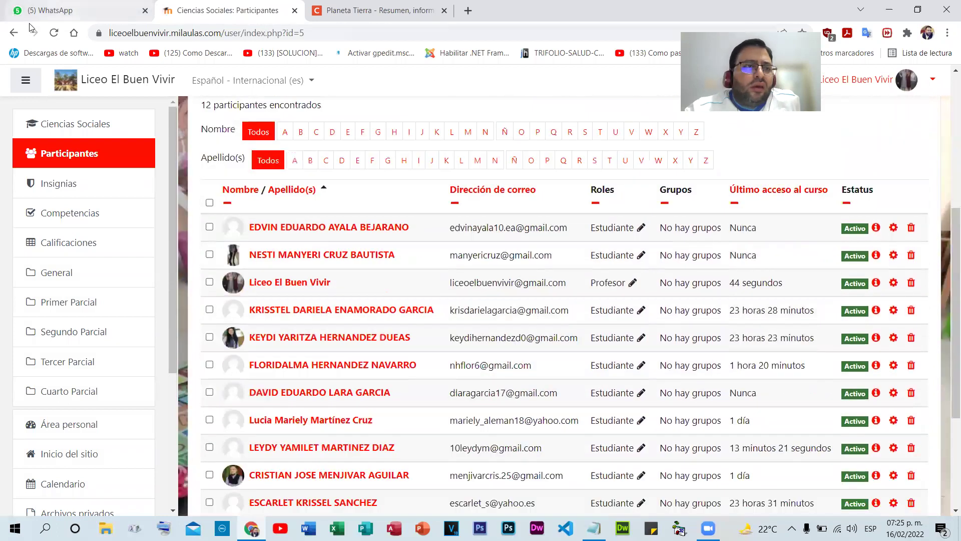
left_click(14, 33)
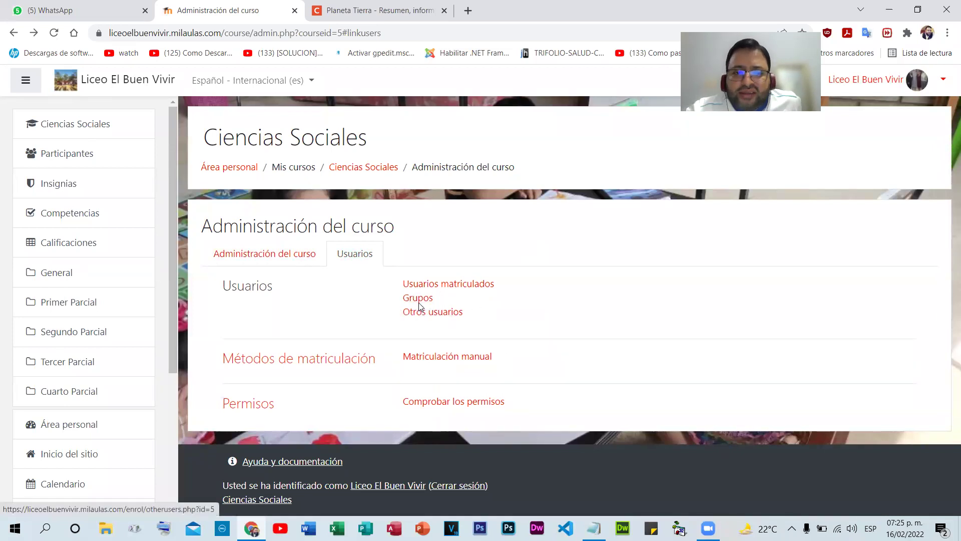
- Examine the Grupos page and its group creation options, check the course participants list, and return to Grupos
left_click(426, 301)
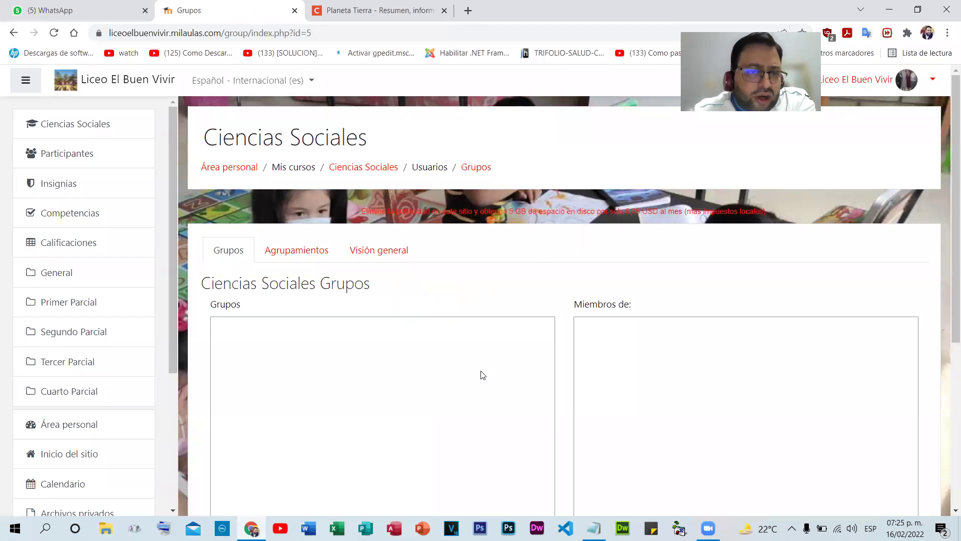
scroll(249, 268, "down", 5)
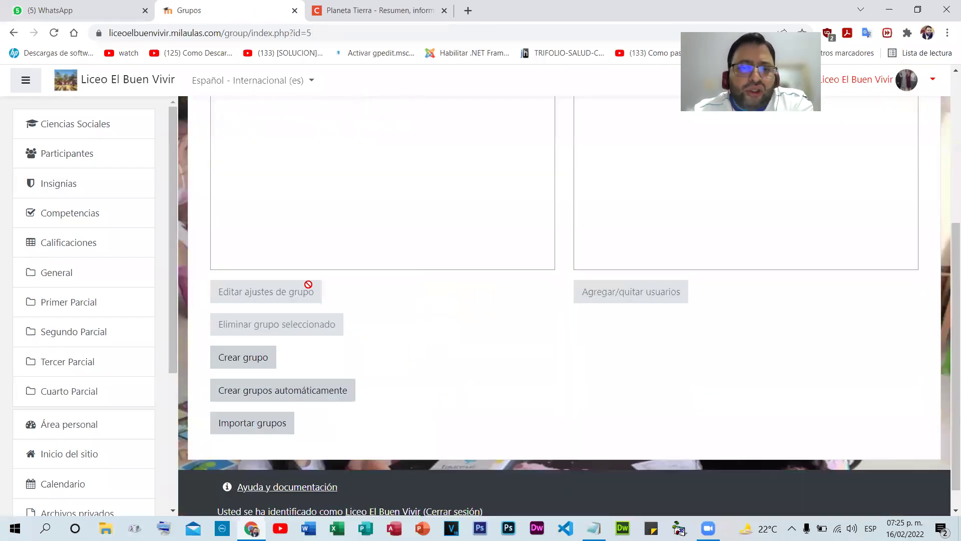
scroll(306, 293, "up", 5)
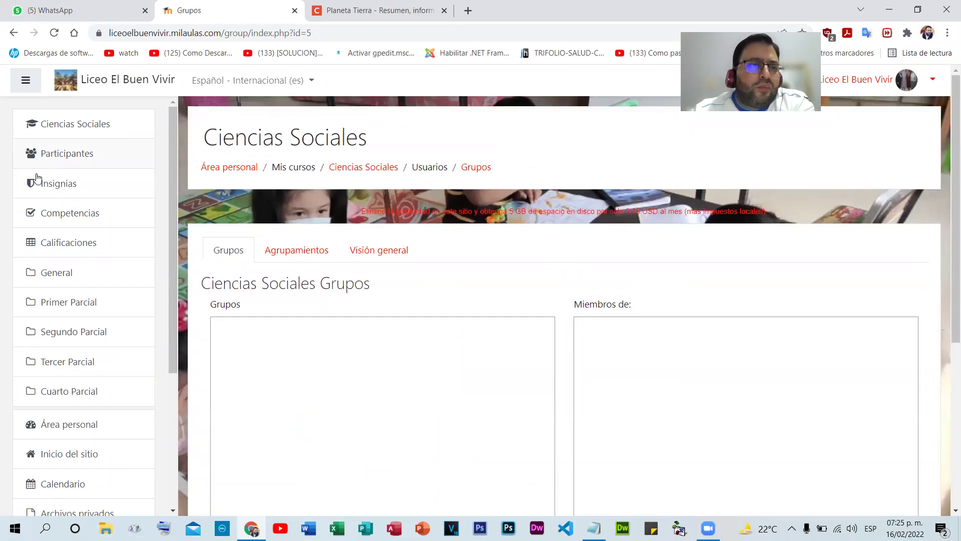
left_click(66, 159)
scroll(218, 264, "down", 4)
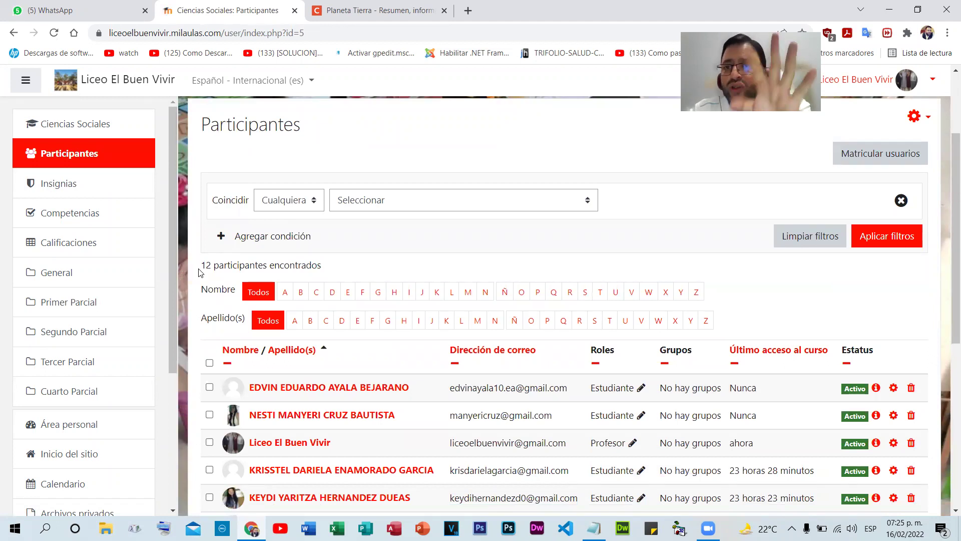
left_click(11, 33)
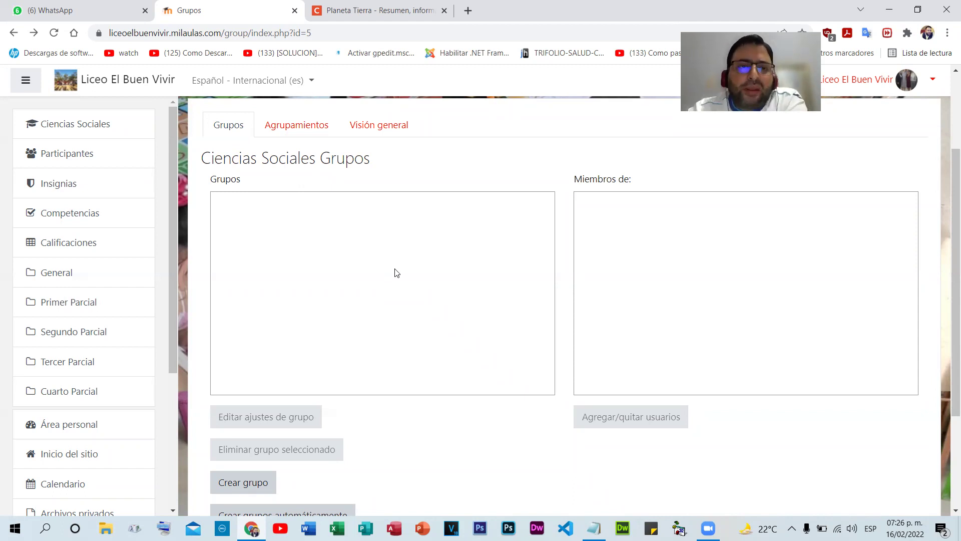
scroll(396, 272, "down", 3)
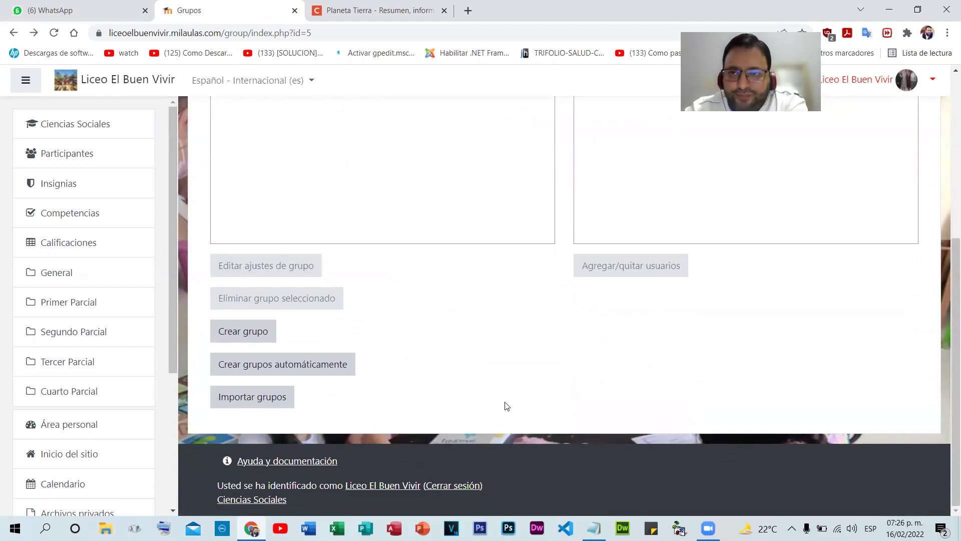
- View the form for creating a single group and return to the Grupos page without creating one
left_click(261, 336)
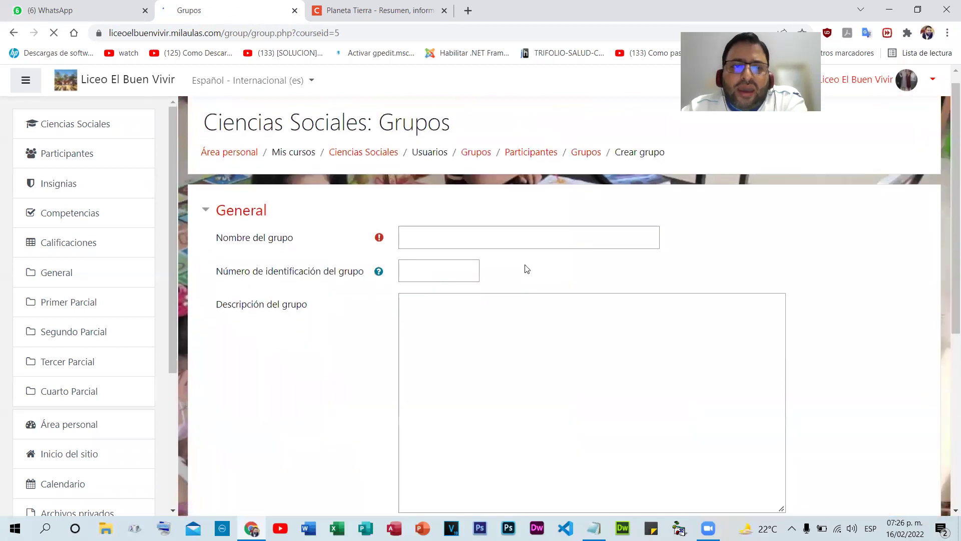
left_click(476, 247)
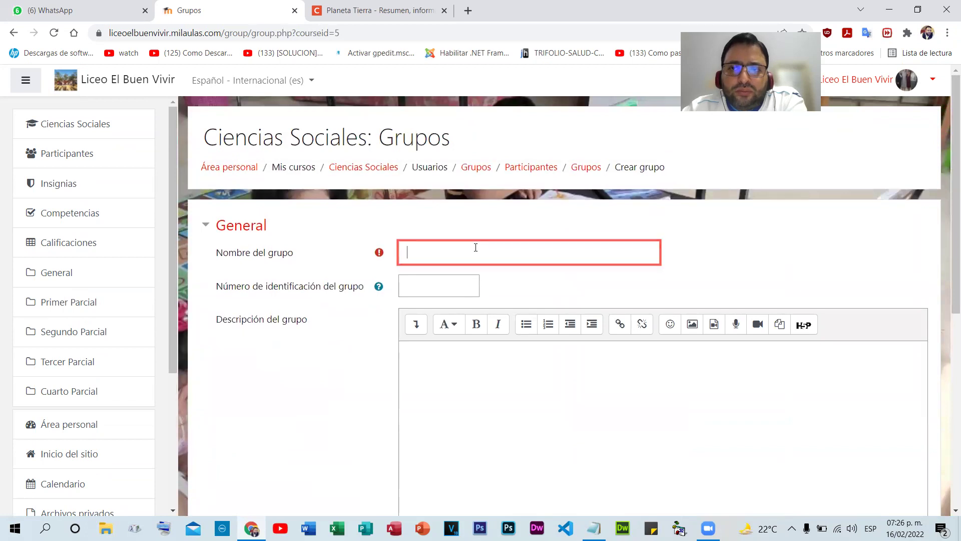
left_click(10, 33)
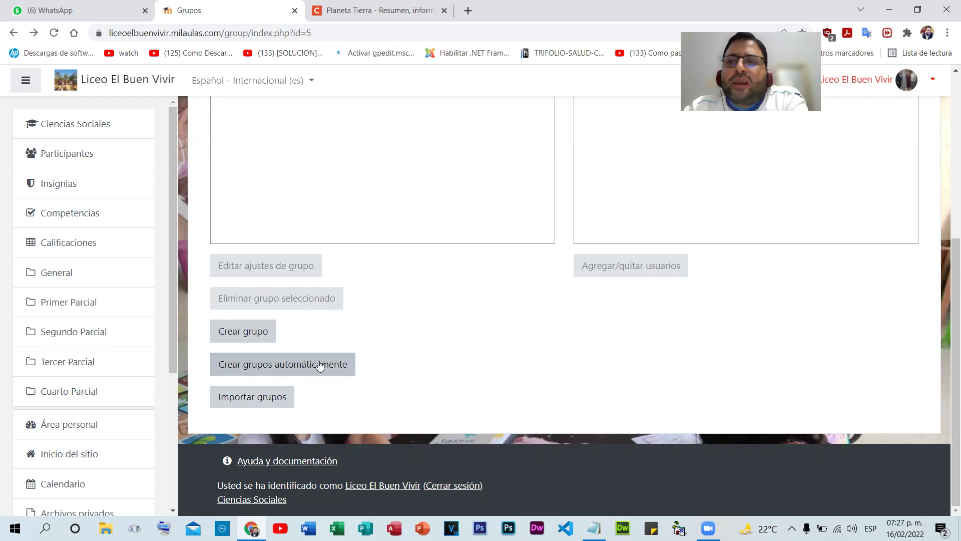
- Start automatic group creation, set the naming scheme to "Grupo #", and read the help on naming symbols
left_click(280, 370)
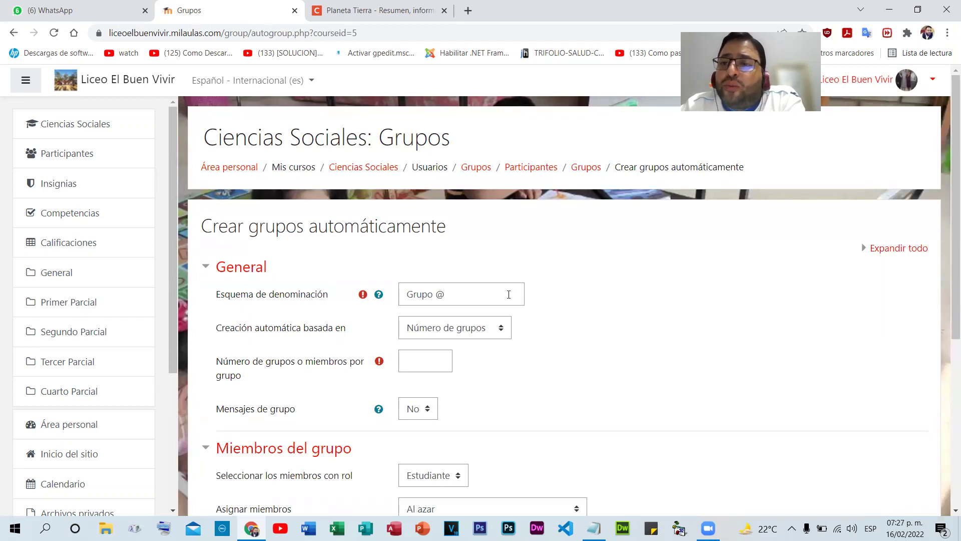
left_click_drag(438, 294, 448, 294)
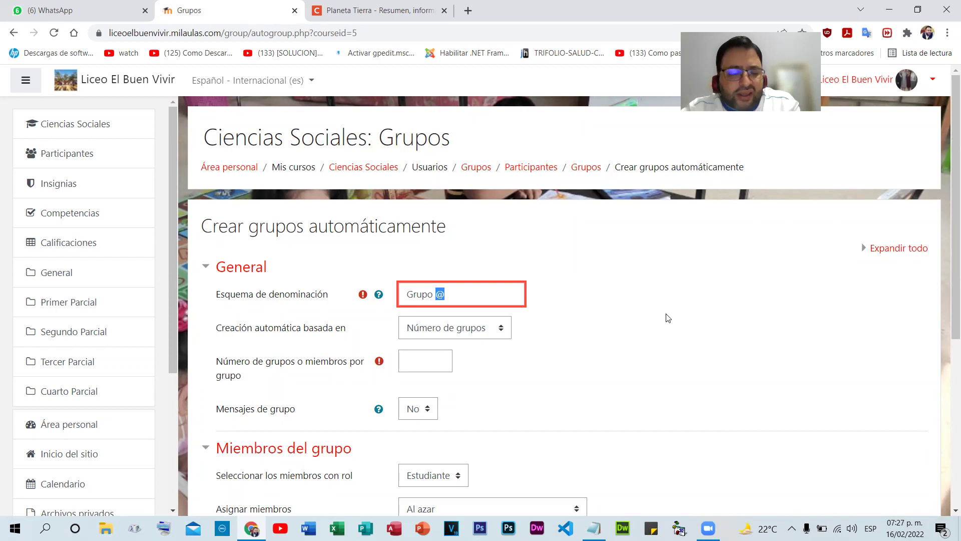
type("#")
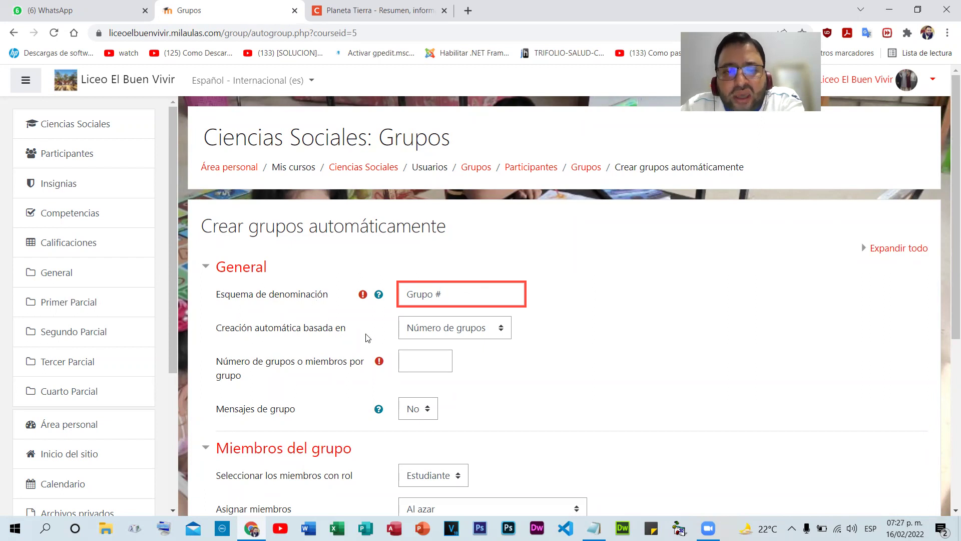
left_click(379, 294)
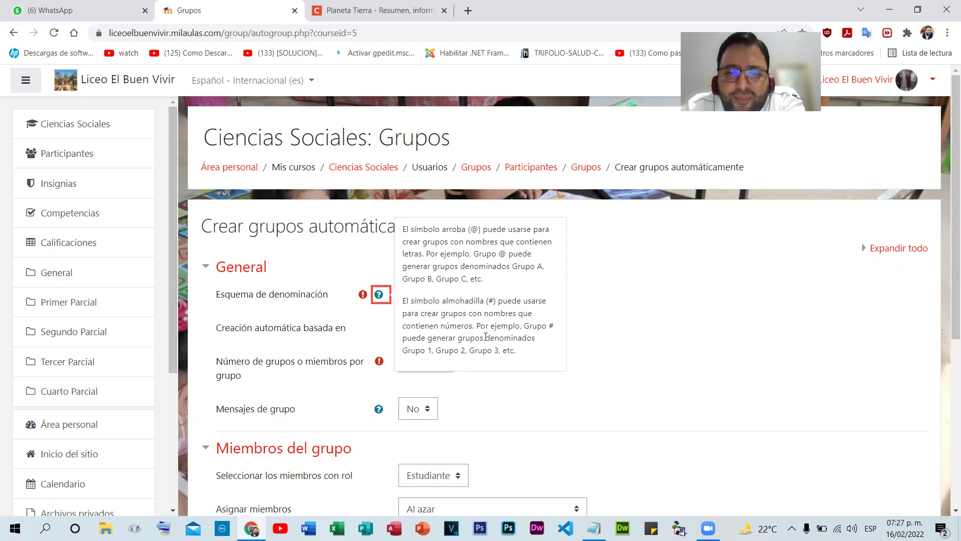
left_click(581, 300)
left_click(443, 294)
left_click(619, 376)
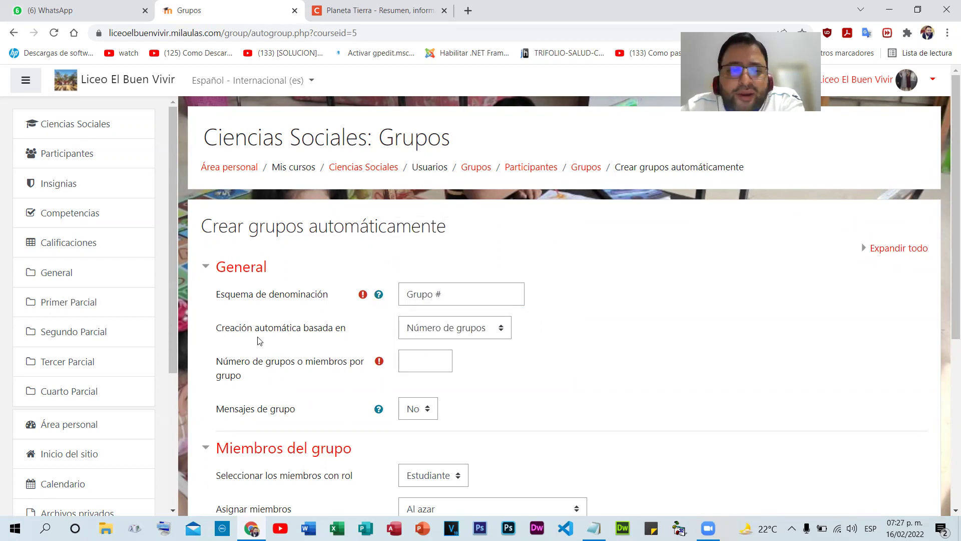
- Base the automatic creation on Miembros por grupo with 3 members each, and set Mensajes de grupo to Sí
scroll(260, 342, "down", 3)
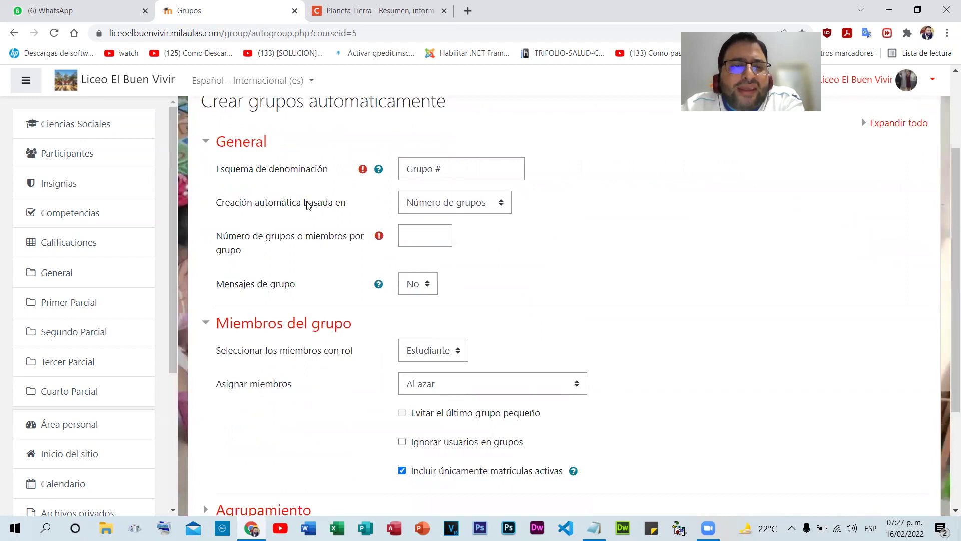
left_click(466, 202)
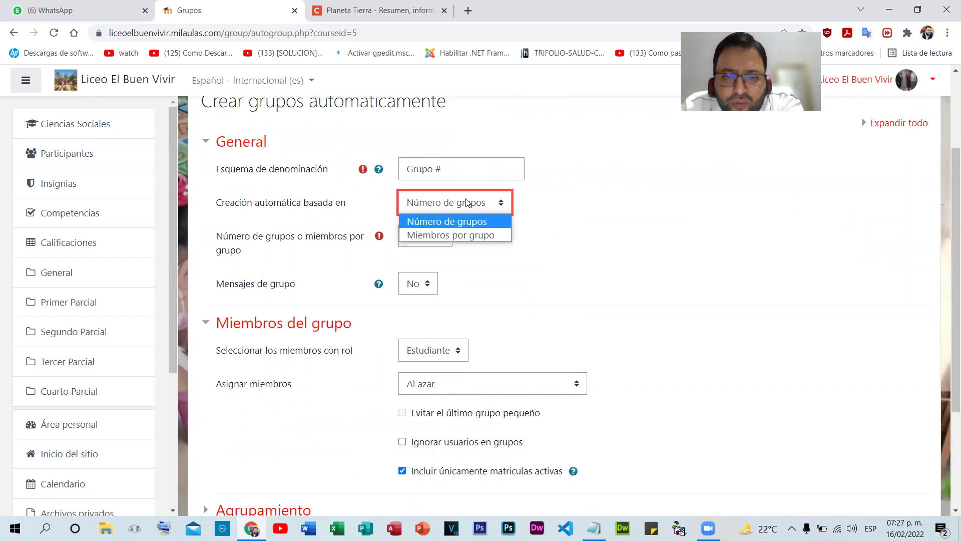
left_click(474, 235)
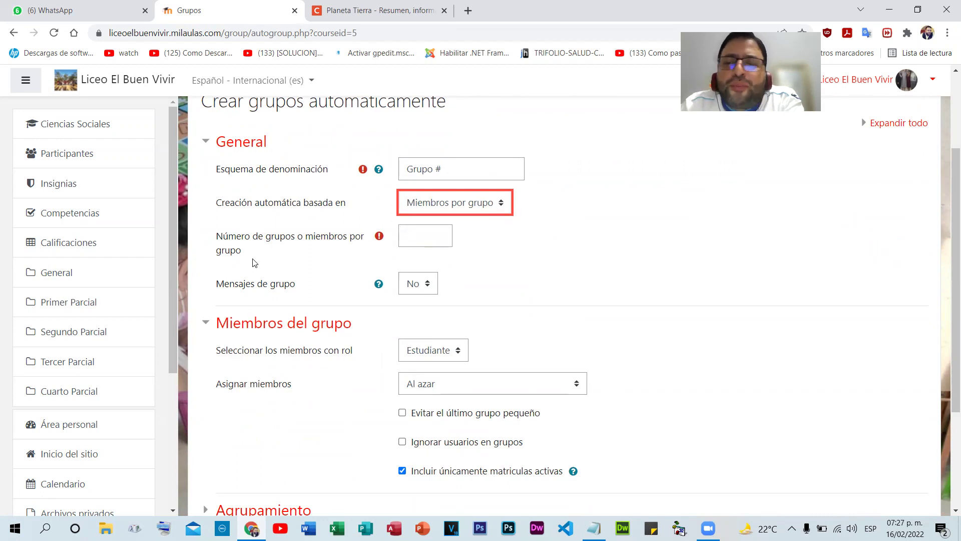
left_click(422, 242)
type("3")
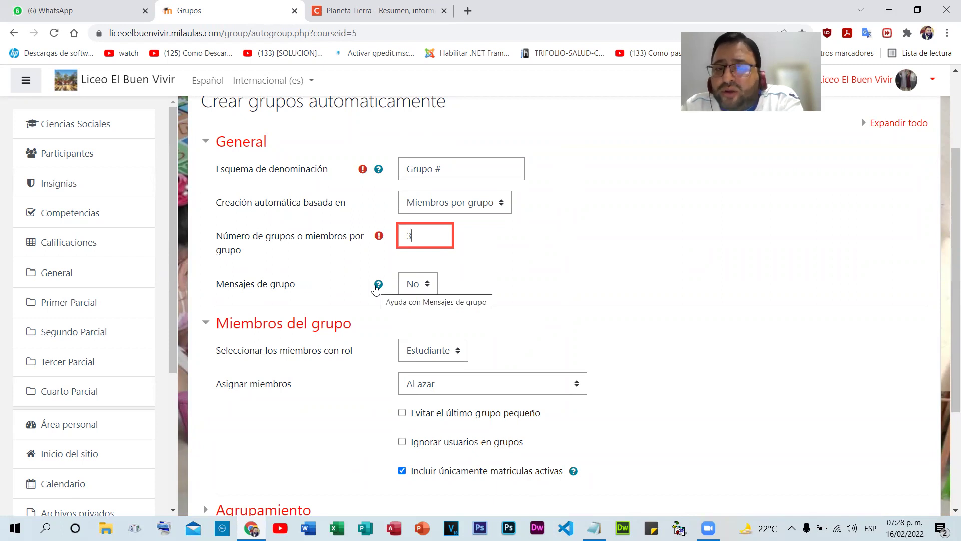
left_click(416, 284)
left_click(419, 313)
- Assign members Al azar, leave Evitar el último grupo pequeño off and Sin agrupamientos selected, and submit the form to create the groups
scroll(561, 286, "down", 3)
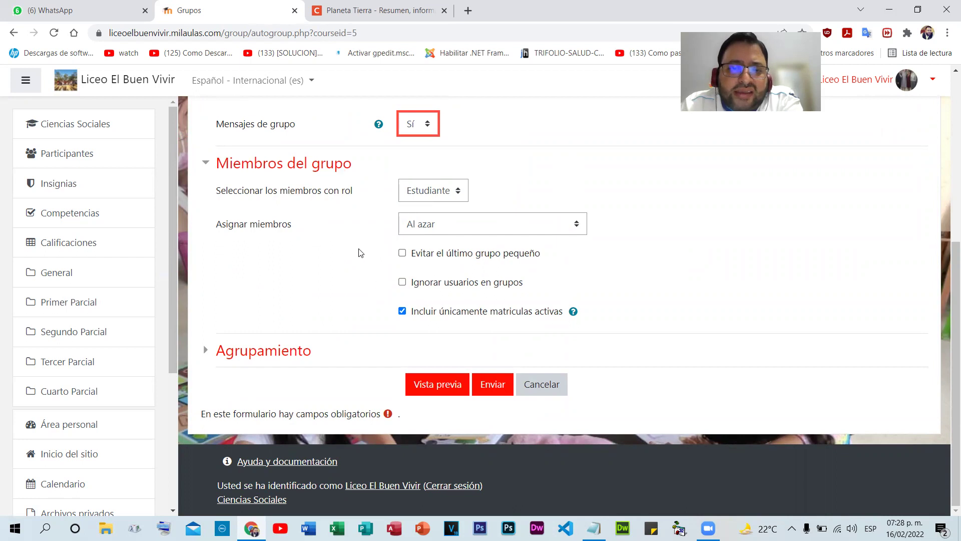
left_click(582, 223)
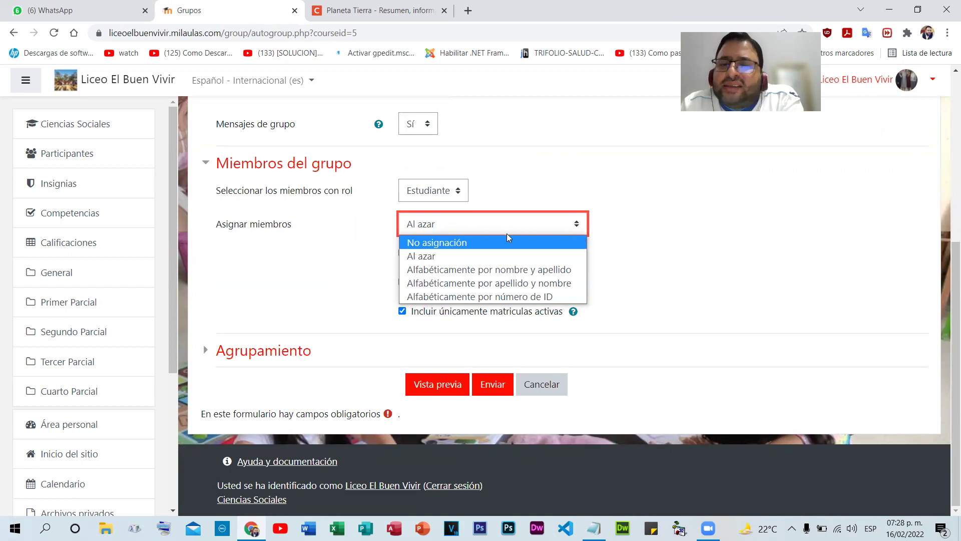
left_click(448, 255)
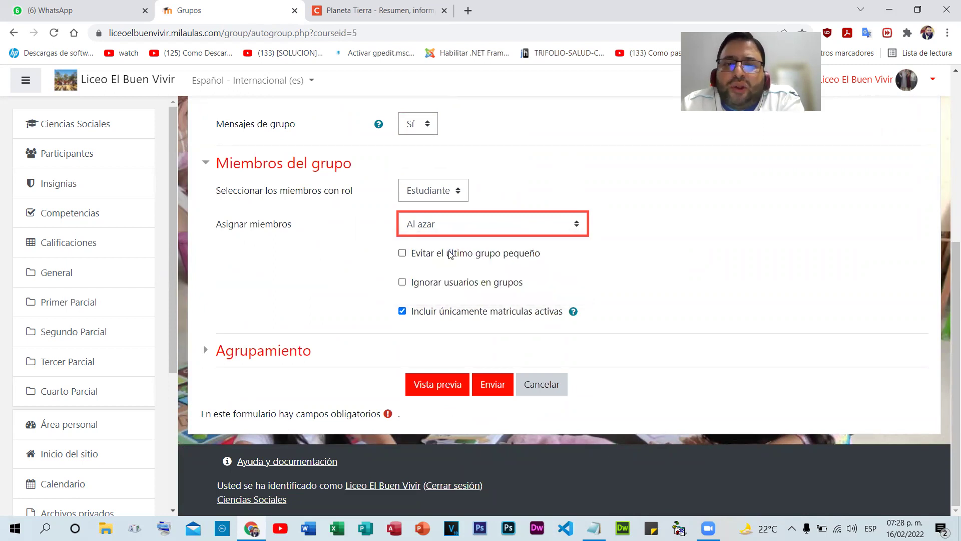
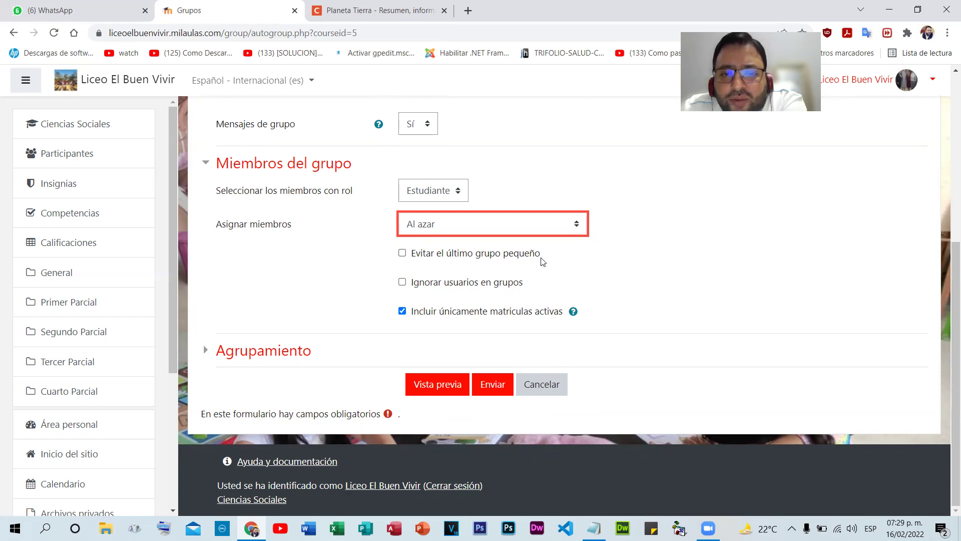
left_click(403, 254)
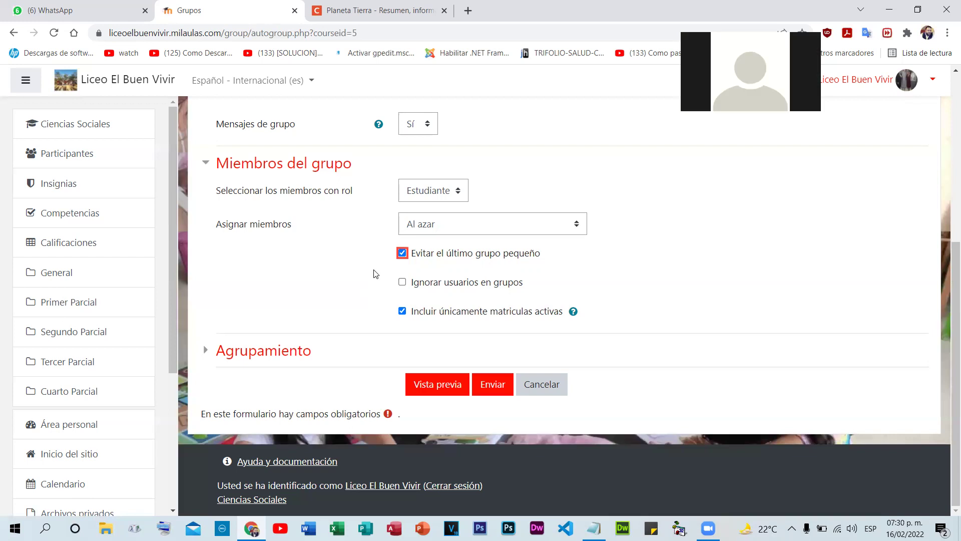
left_click(402, 253)
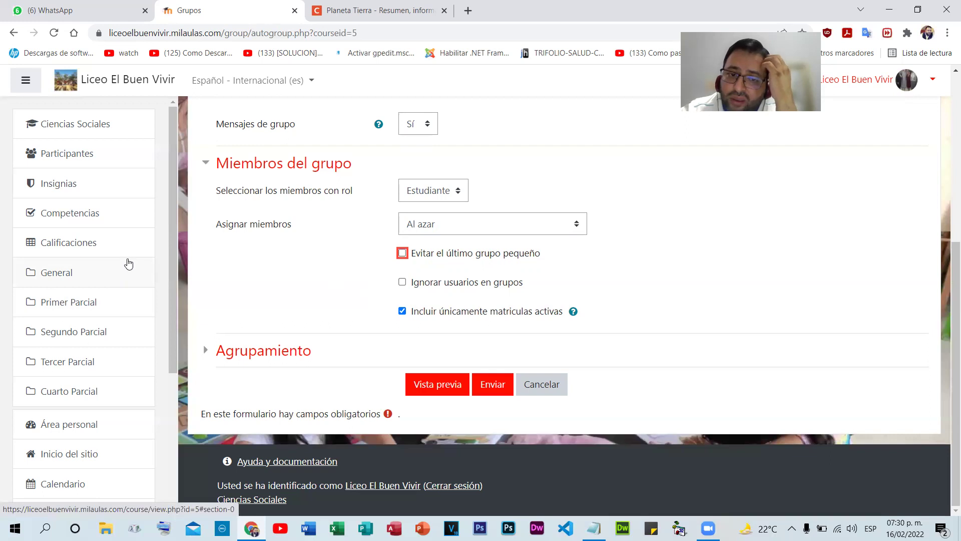
left_click(281, 350)
scroll(400, 265, "down", 2)
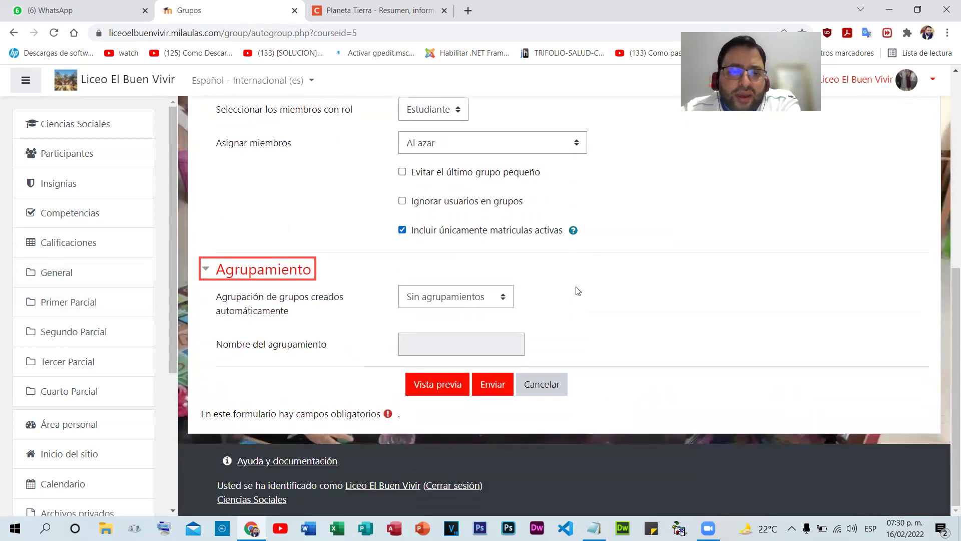
left_click(496, 389)
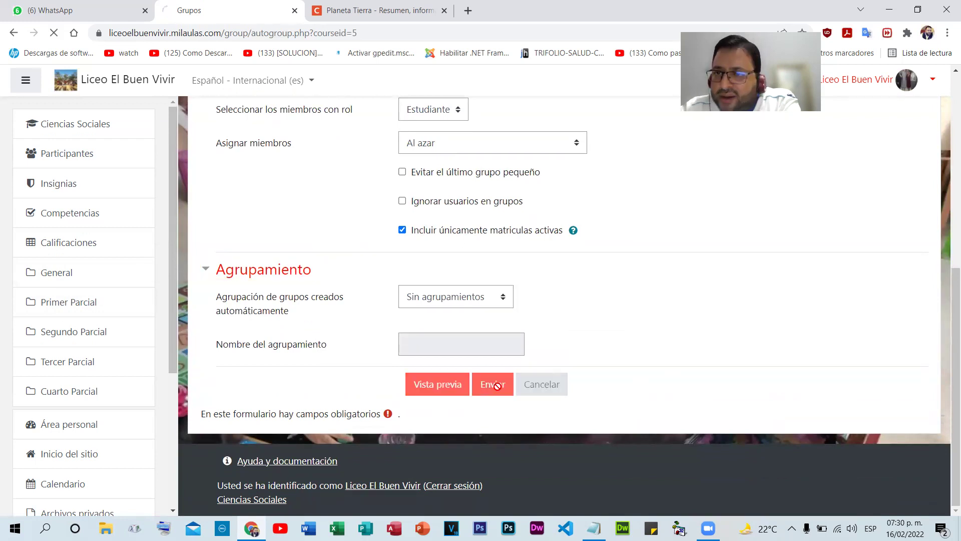
- Review the generated groups by showing the members of Grupo 1 and Grupo 2
scroll(318, 305, "down", 3)
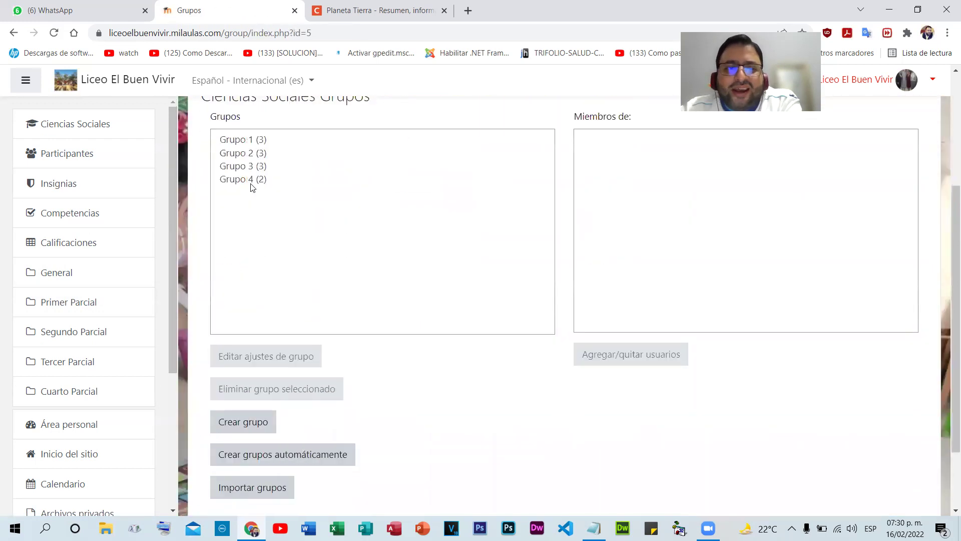
scroll(270, 231, "up", 1)
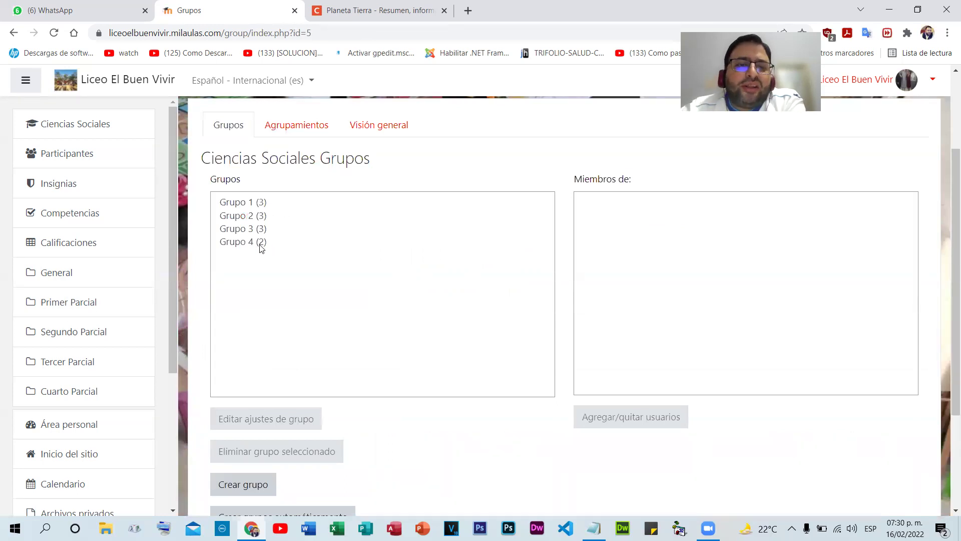
left_click(239, 204)
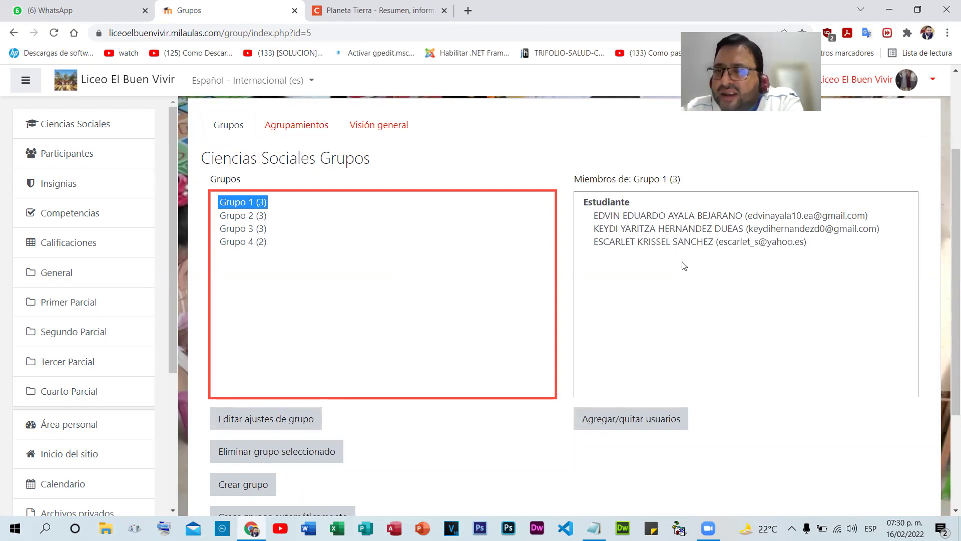
left_click(231, 216)
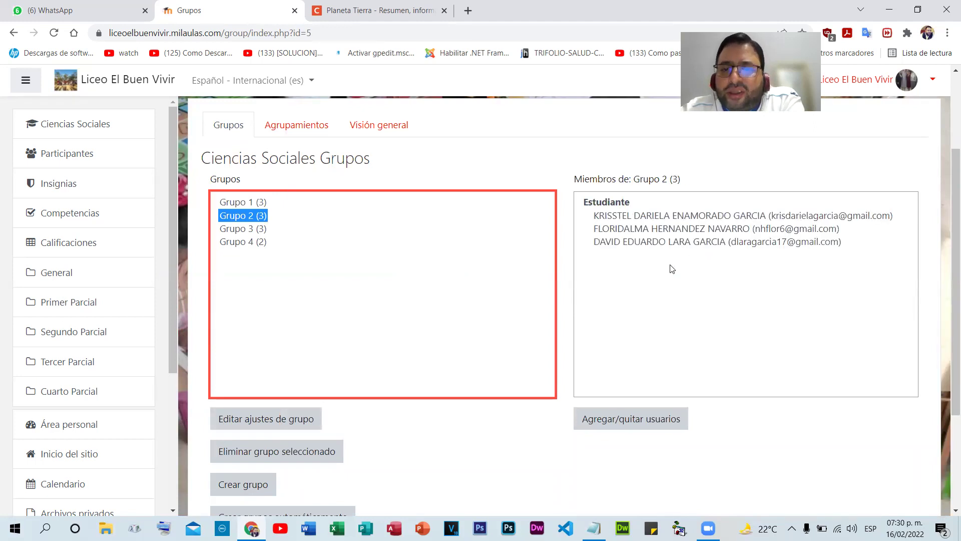
- Review the remaining generated groups by showing the members of Grupo 3 and Grupo 4
left_click(234, 229)
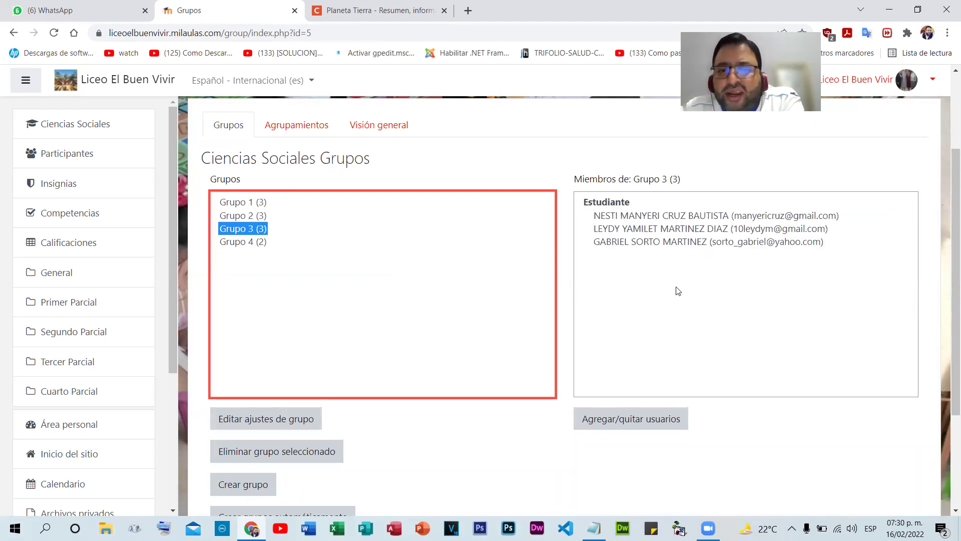
left_click(232, 242)
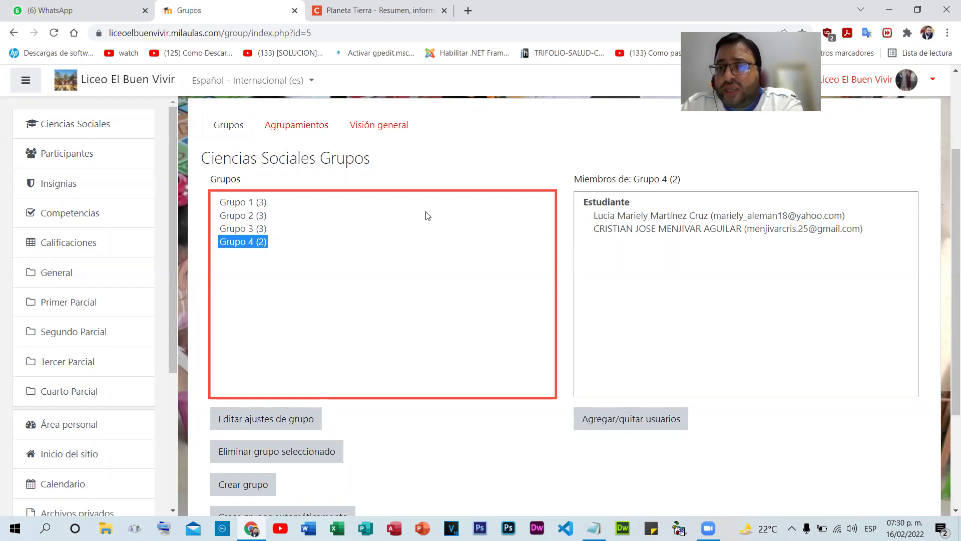
scroll(444, 233, "down", 3)
scroll(444, 232, "up", 2)
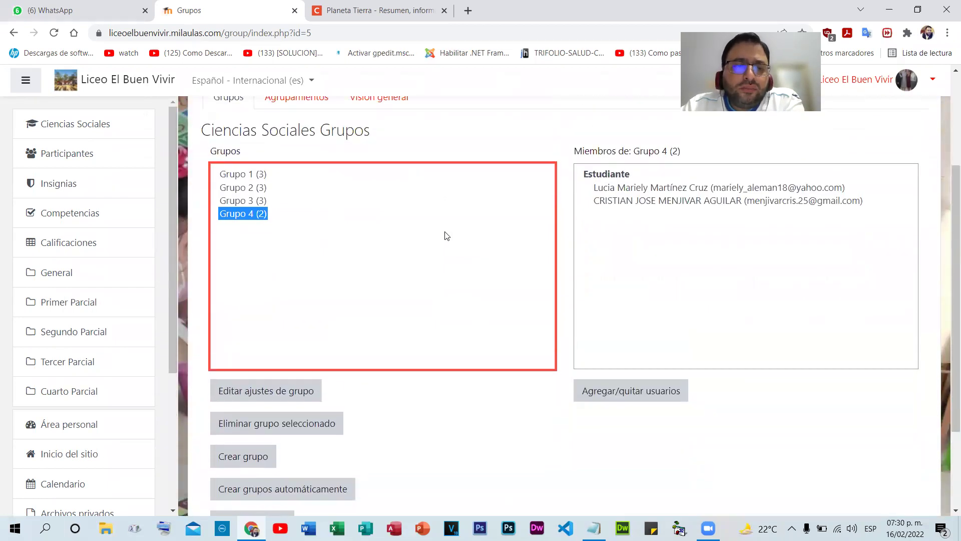
- Delete all four generated groups, Grupo 1 through Grupo 4, from Ciencias Sociales and confirm the removal
scroll(380, 216, "down", 1)
left_click(250, 111, "shift")
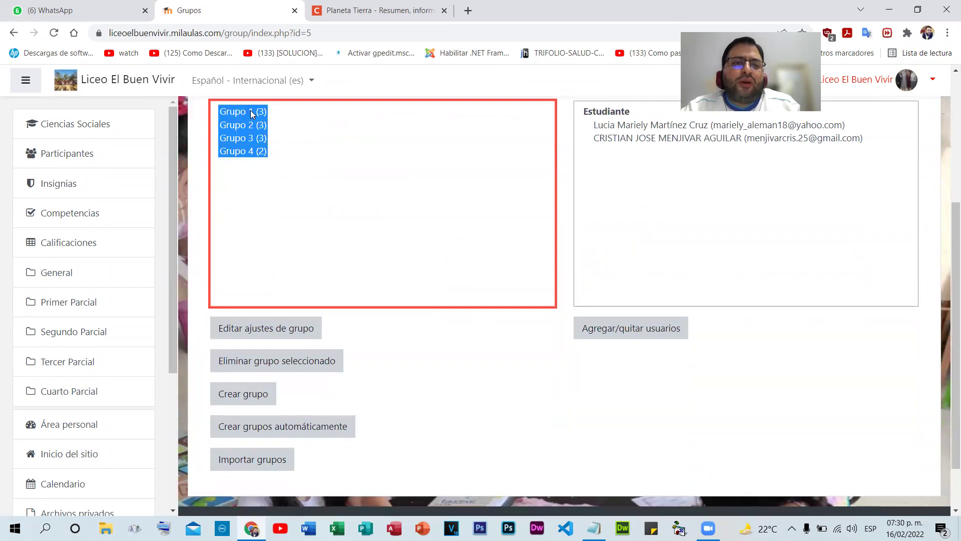
left_click(270, 362)
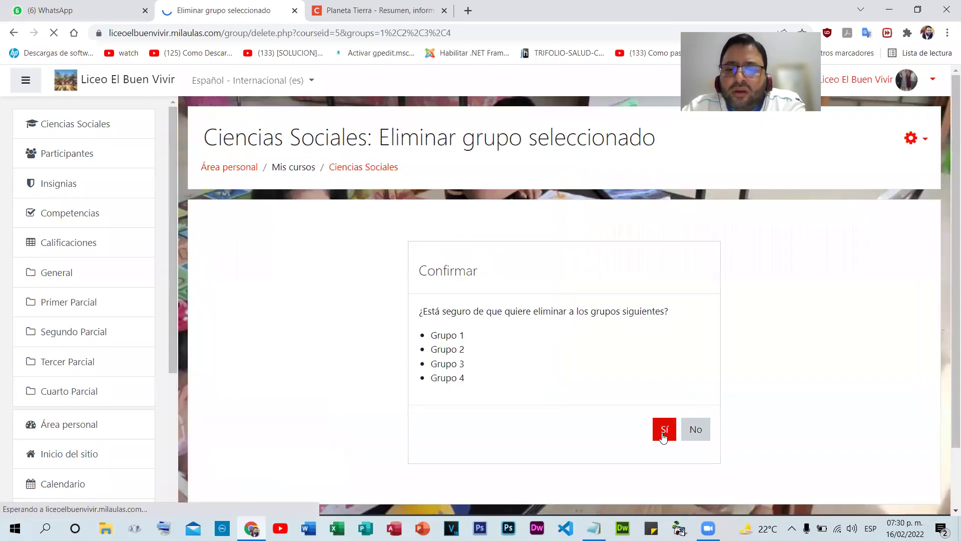
left_click(663, 435)
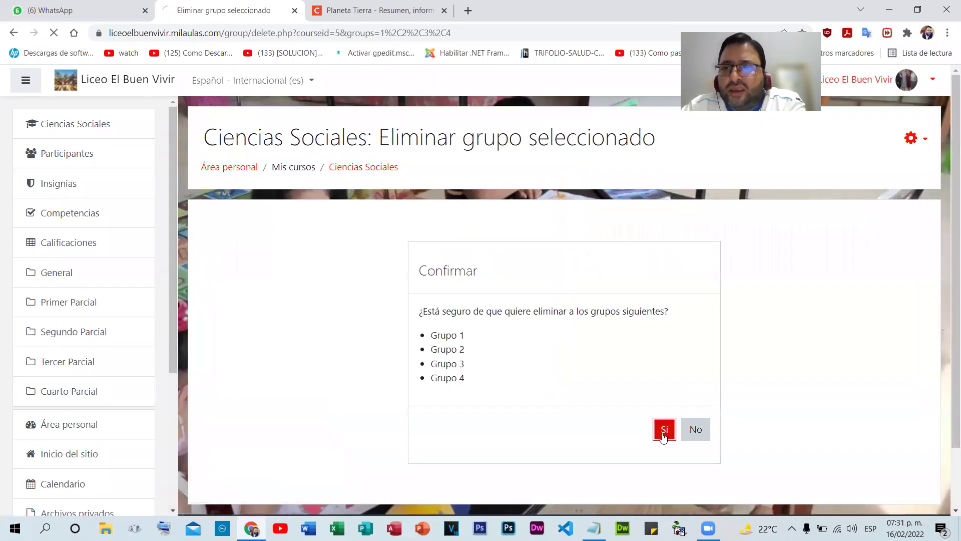
scroll(569, 289, "down", 3)
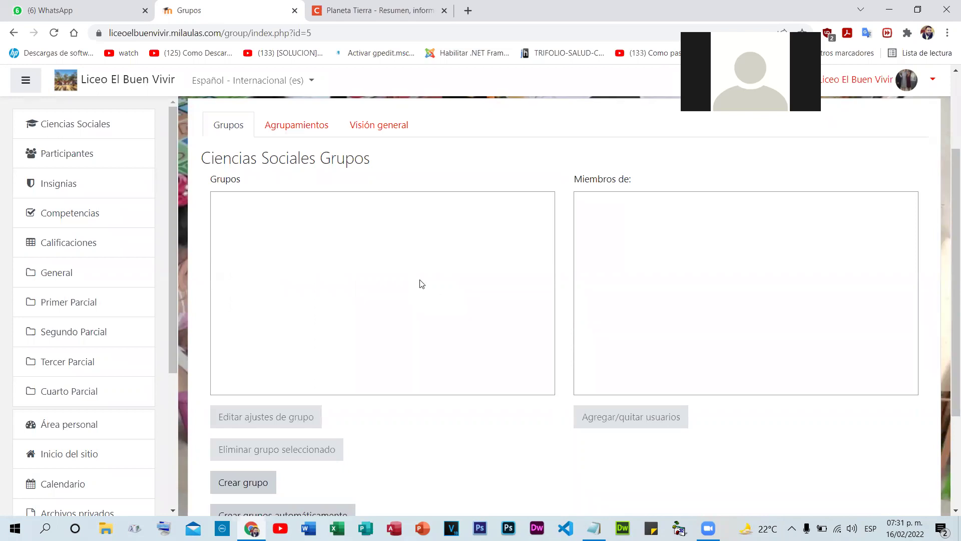
- Manually create a group named "Grupo 1" with Mensajes de grupo set to Sí and save it
scroll(422, 284, "down", 3)
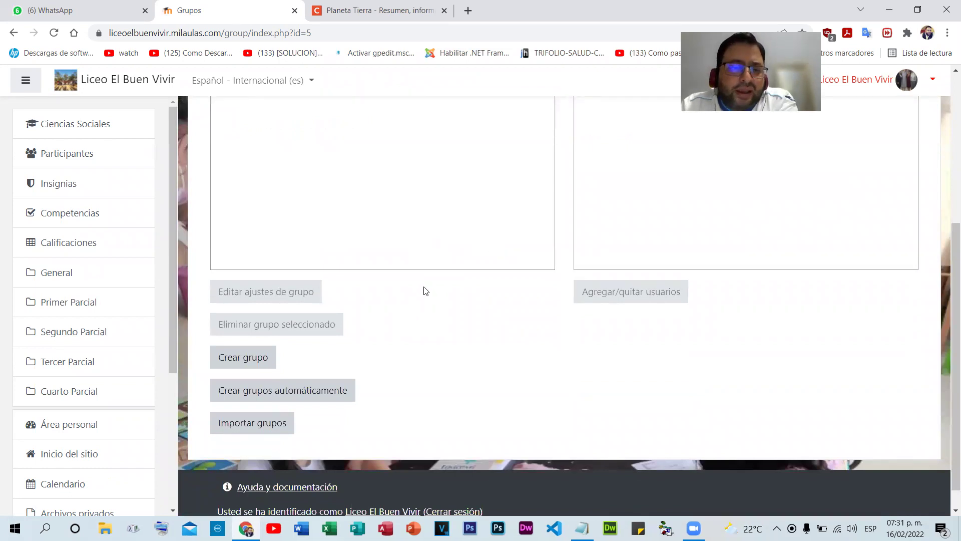
scroll(400, 291, "up", 1)
scroll(531, 318, "up", 2)
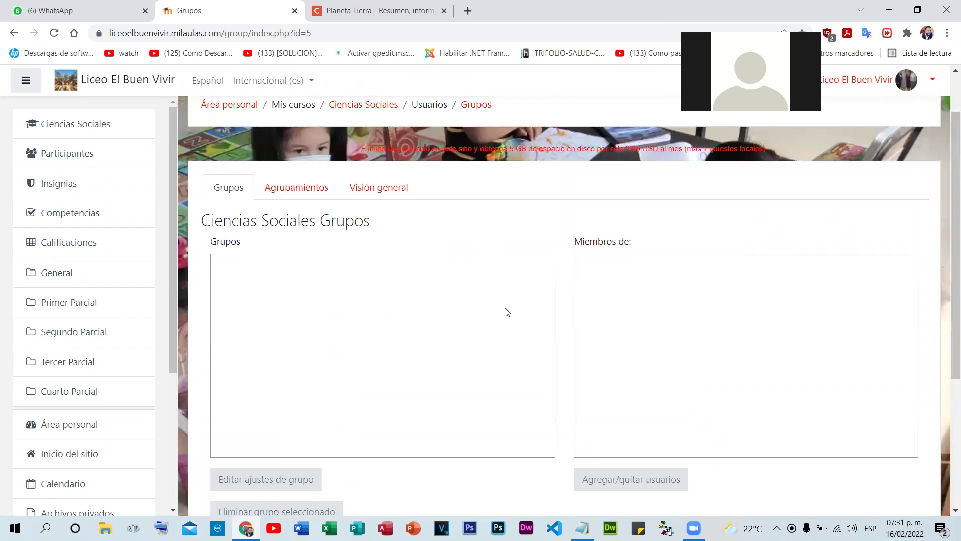
scroll(489, 317, "down", 3)
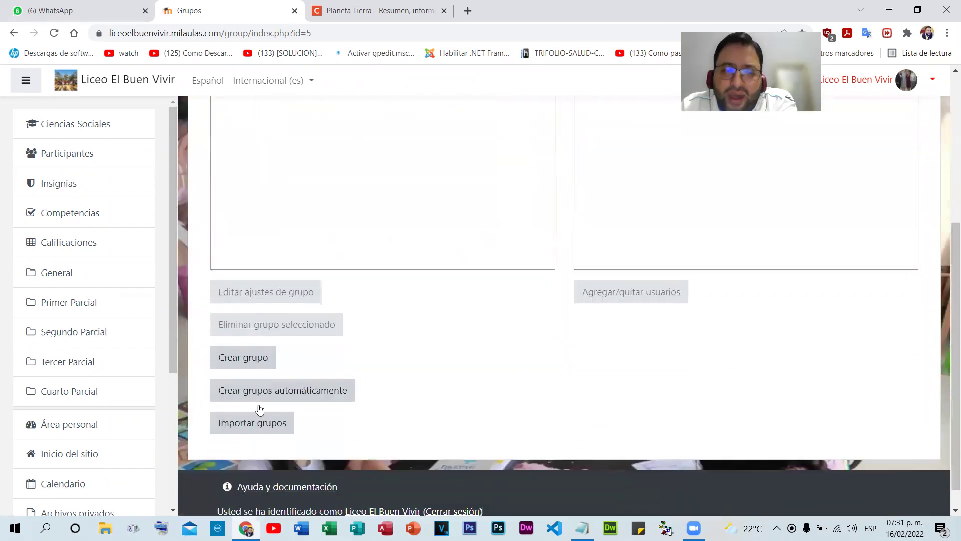
left_click(244, 360)
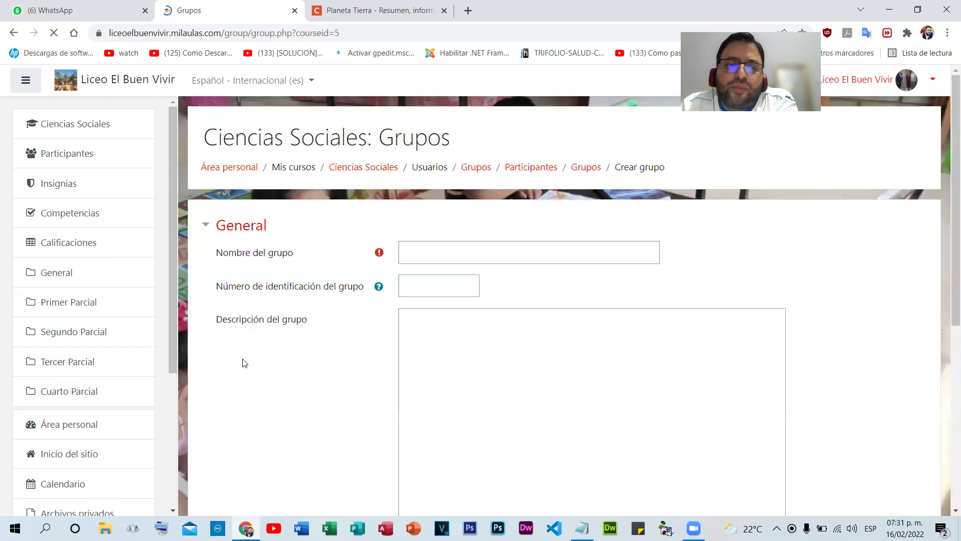
left_click(435, 248)
type("Grupo 1")
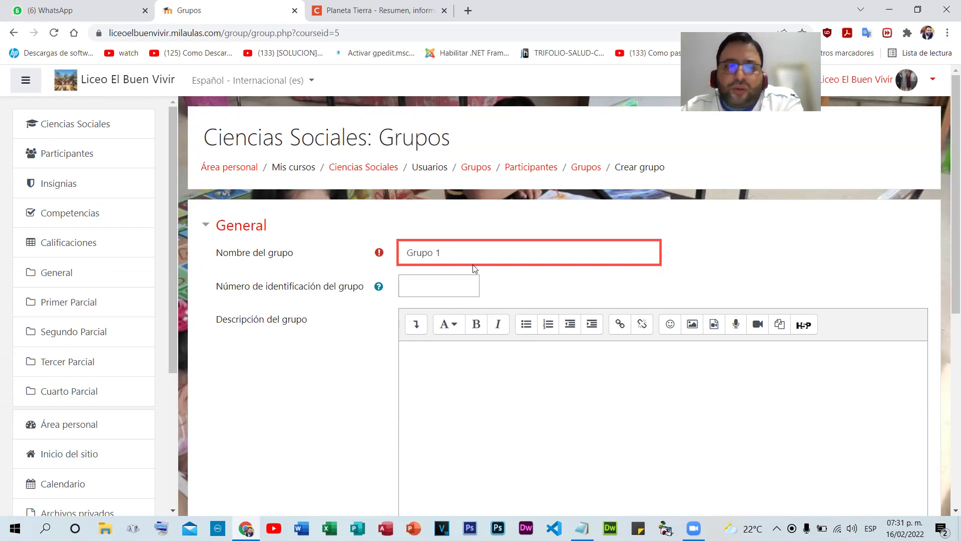
scroll(466, 279, "down", 6)
scroll(467, 279, "down", 1)
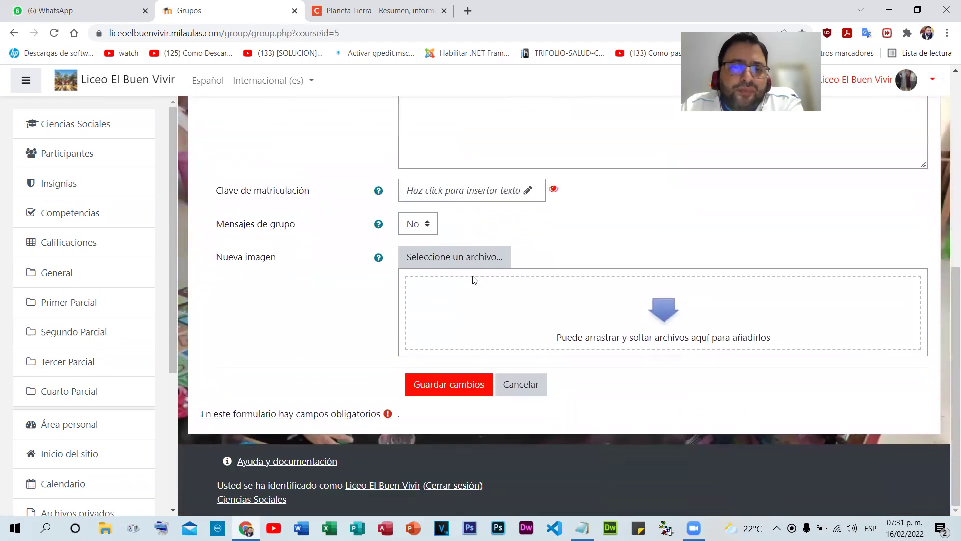
left_click(418, 224)
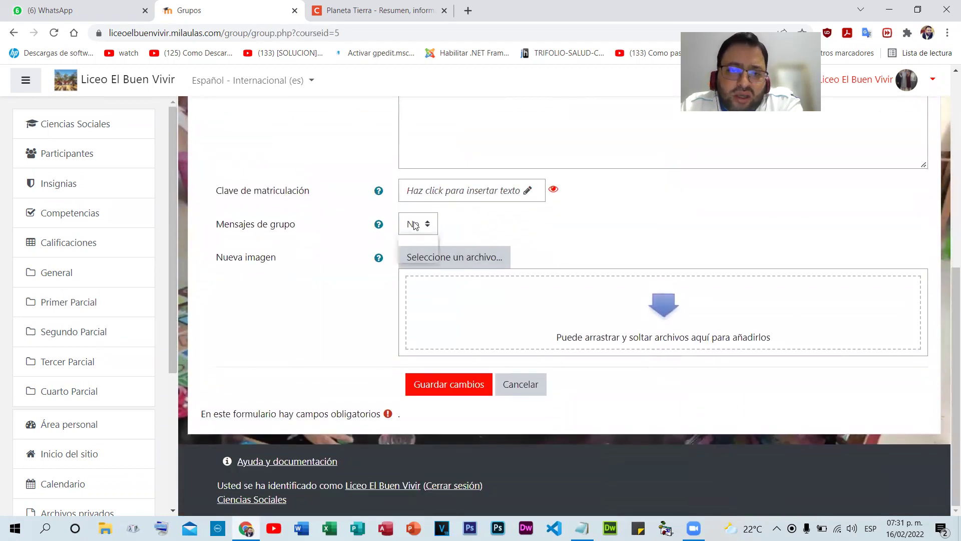
left_click(412, 256)
left_click(459, 389)
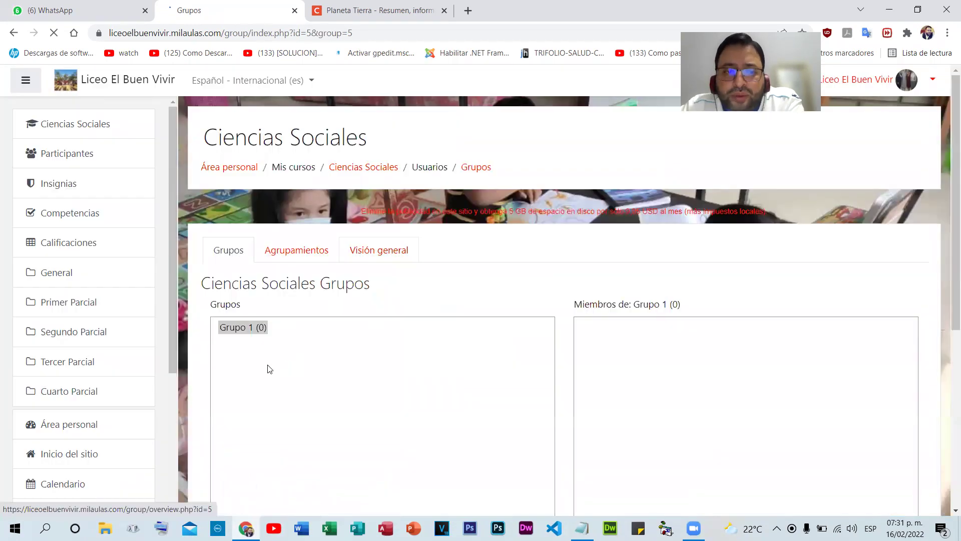
- Add the first three students in the list of potential members to Grupo 1
left_click(242, 324)
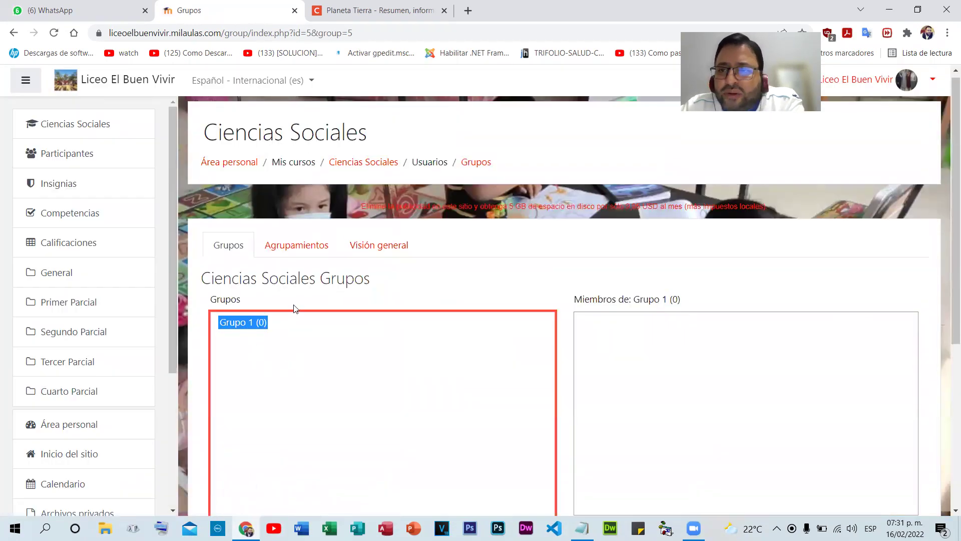
scroll(354, 274, "down", 2)
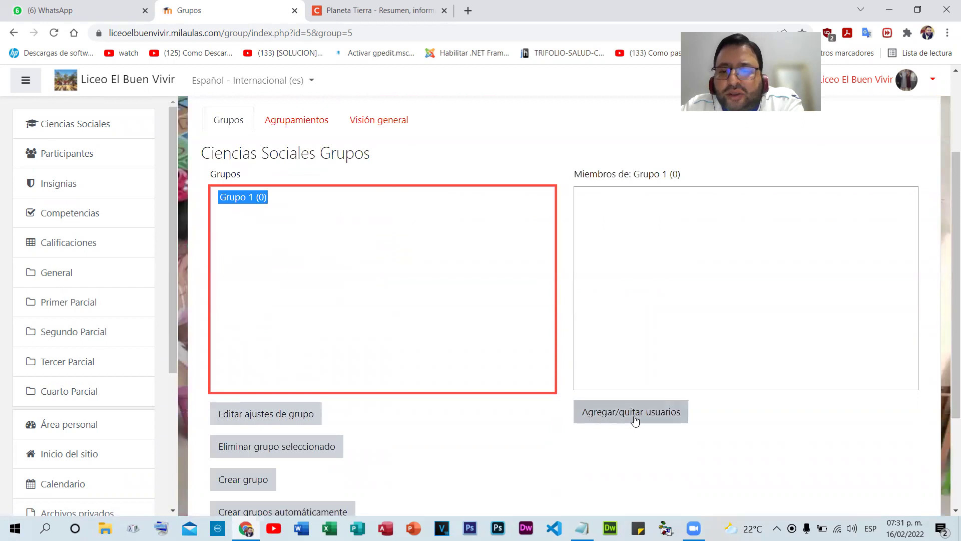
left_click(651, 415)
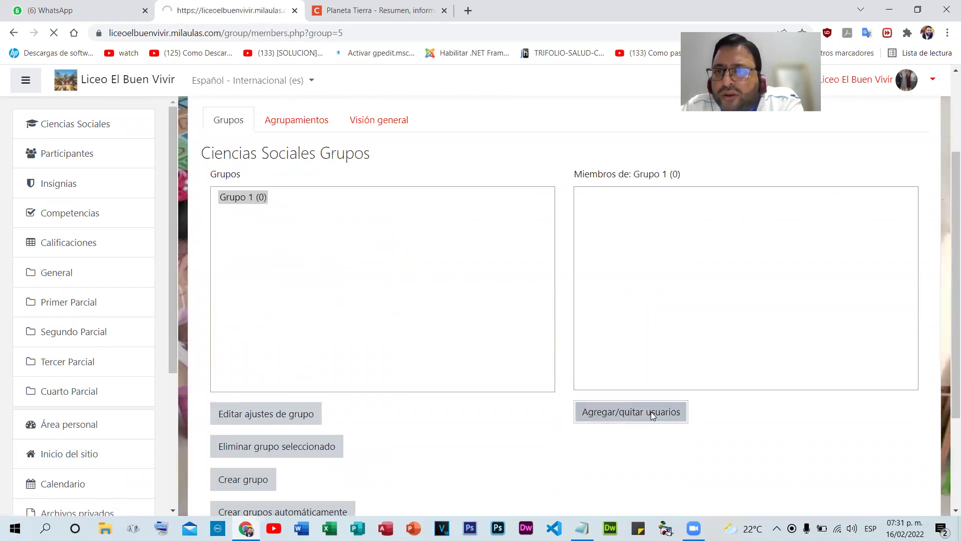
scroll(671, 295, "down", 2)
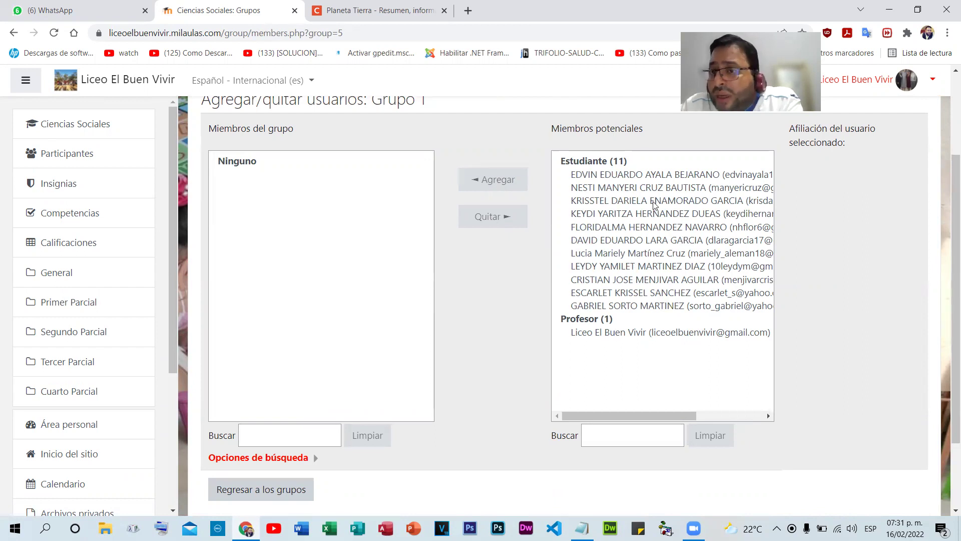
left_click(589, 175)
left_click_drag(588, 175, 598, 201)
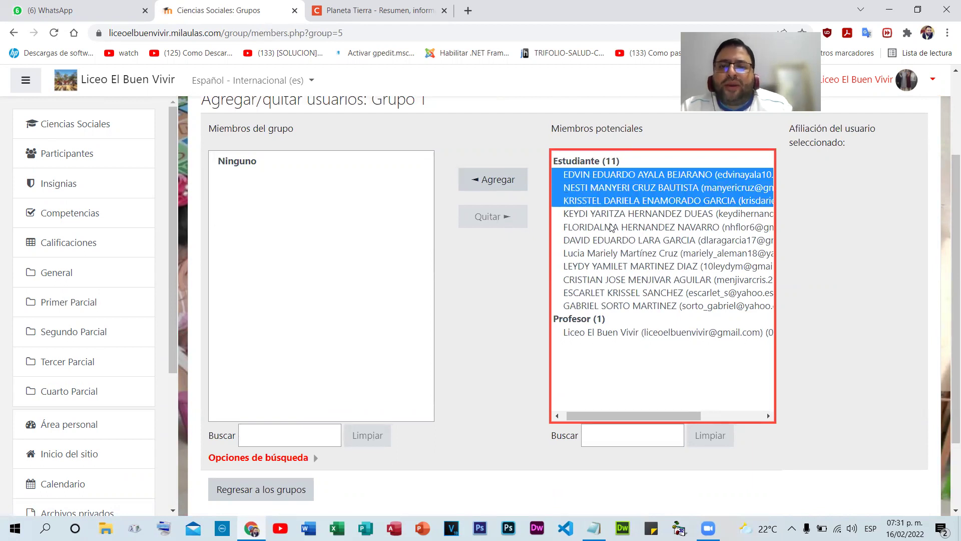
left_click(480, 181)
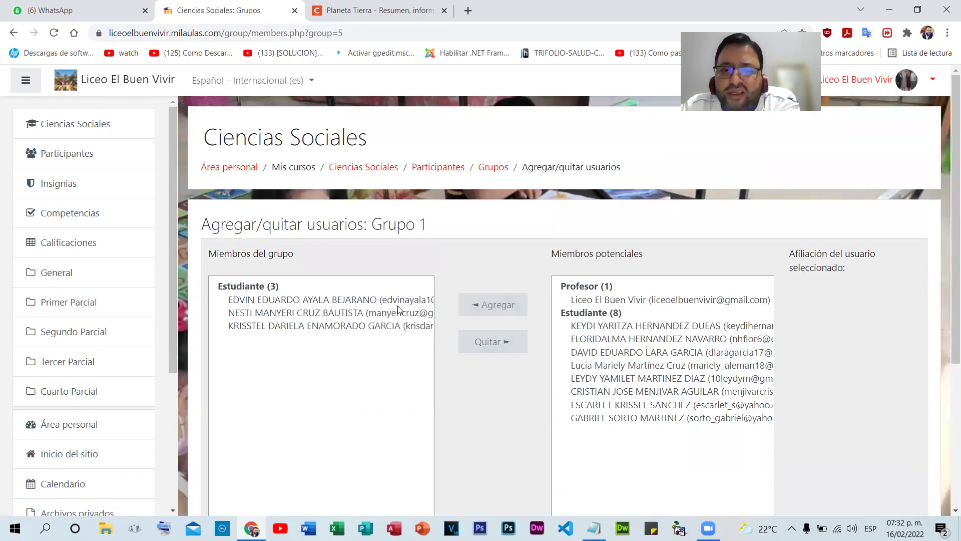
- Go back to the groups overview and show the members of Grupo 1
scroll(418, 275, "down", 5)
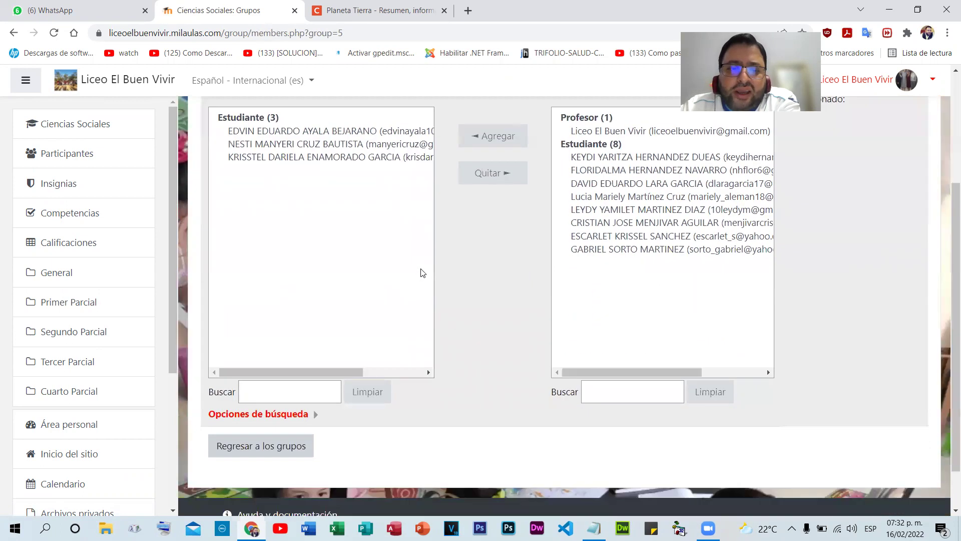
left_click(256, 391)
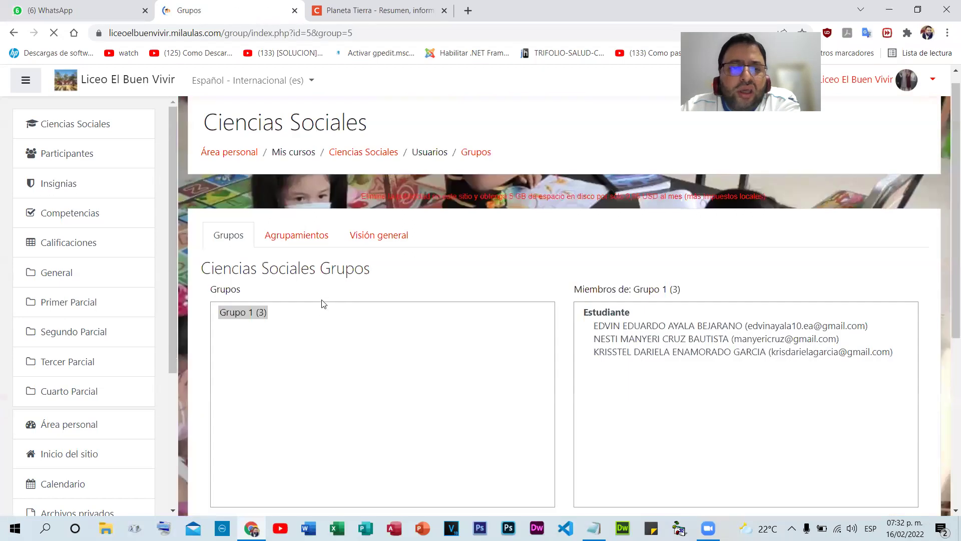
scroll(261, 280, "down", 1)
left_click(252, 270)
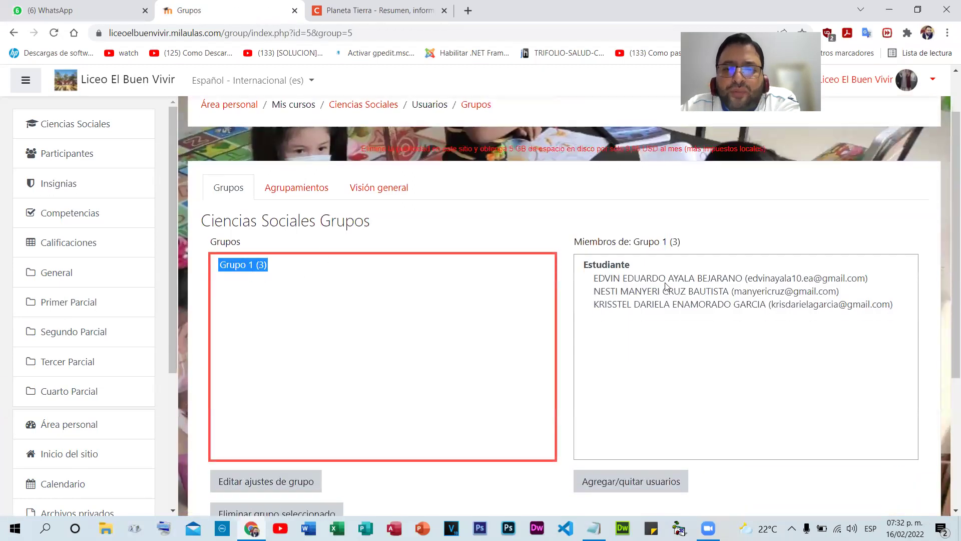
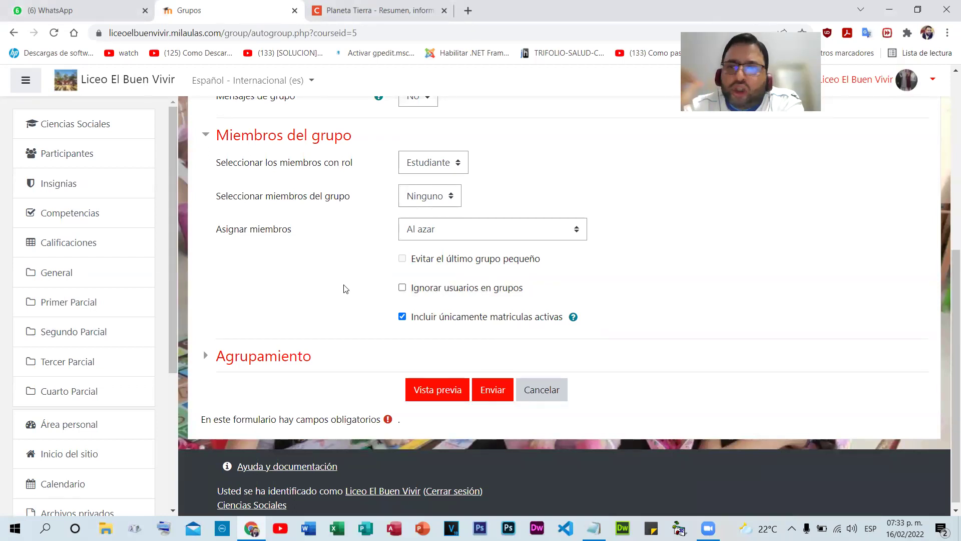
- Try the Ignorar usuarios en grupos option on and off, and cancel the automatic group creation
left_click(401, 288)
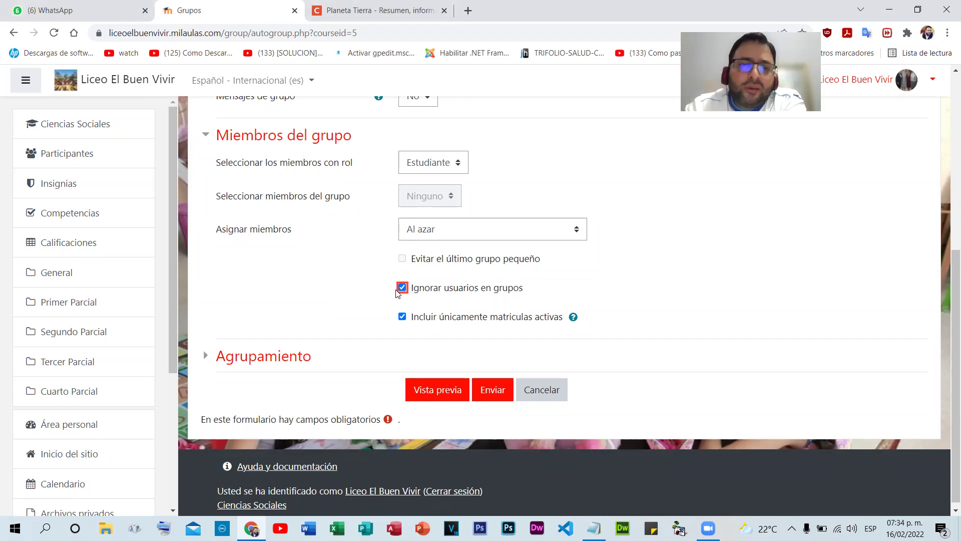
left_click(400, 289)
left_click(556, 390)
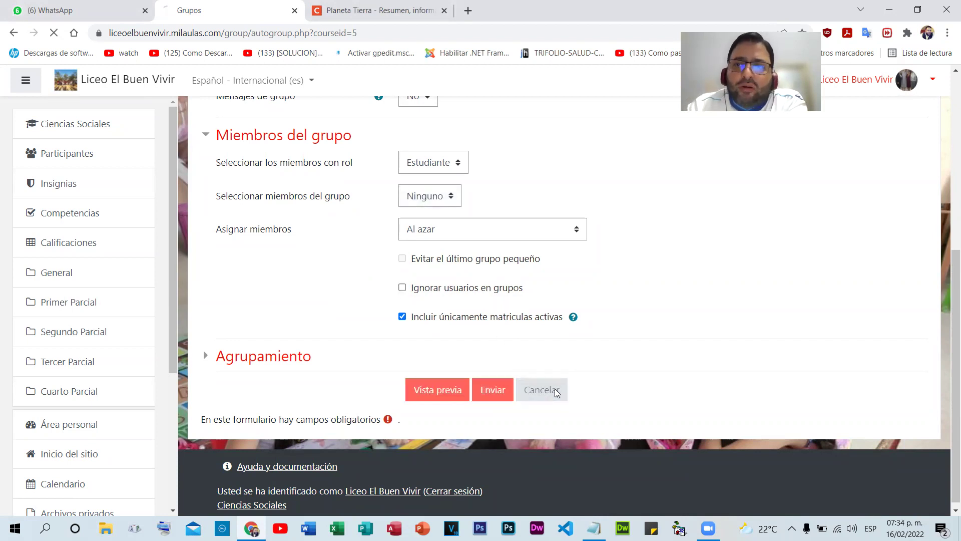
- Show the members of Grupo 1 and highlight its three students in the member list
scroll(331, 283, "down", 3)
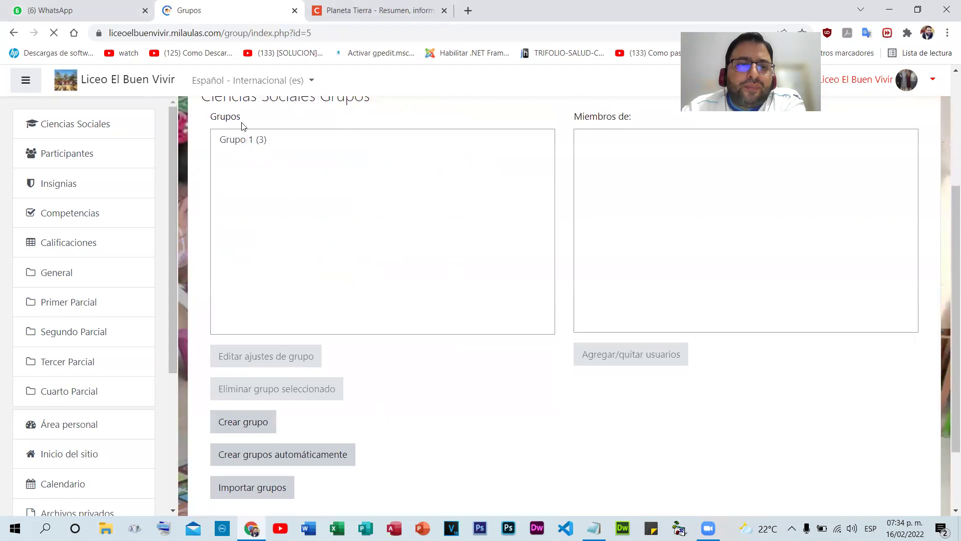
left_click(257, 139)
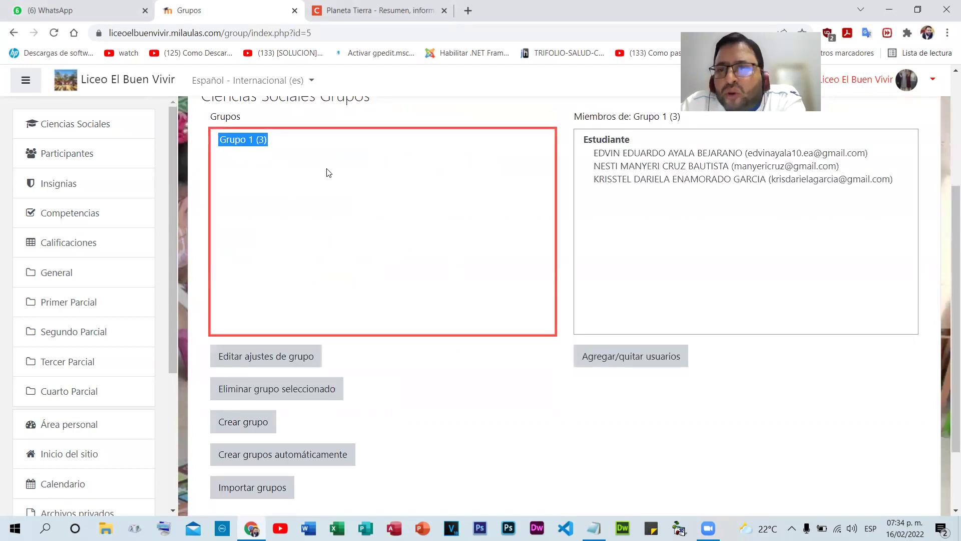
left_click_drag(599, 153, 675, 187)
left_click(440, 225)
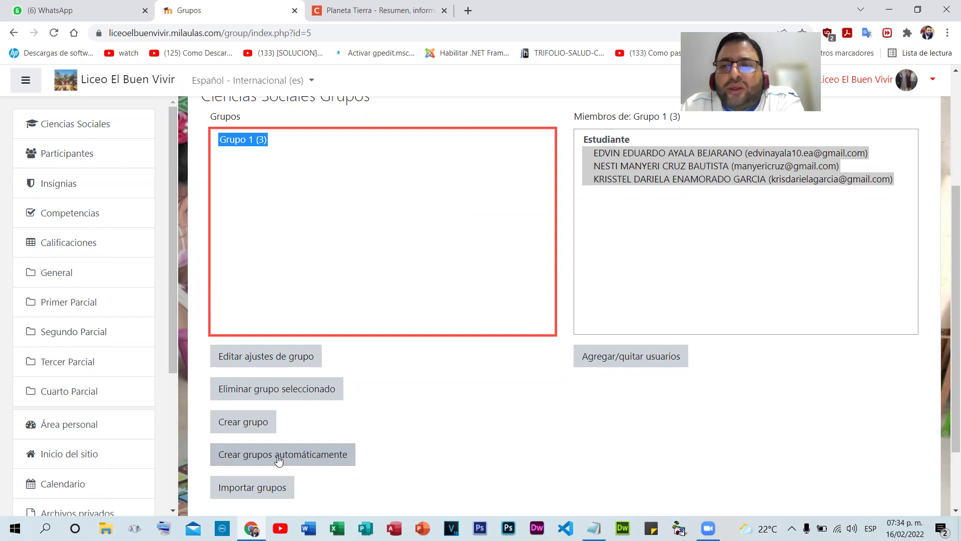
left_click(601, 198)
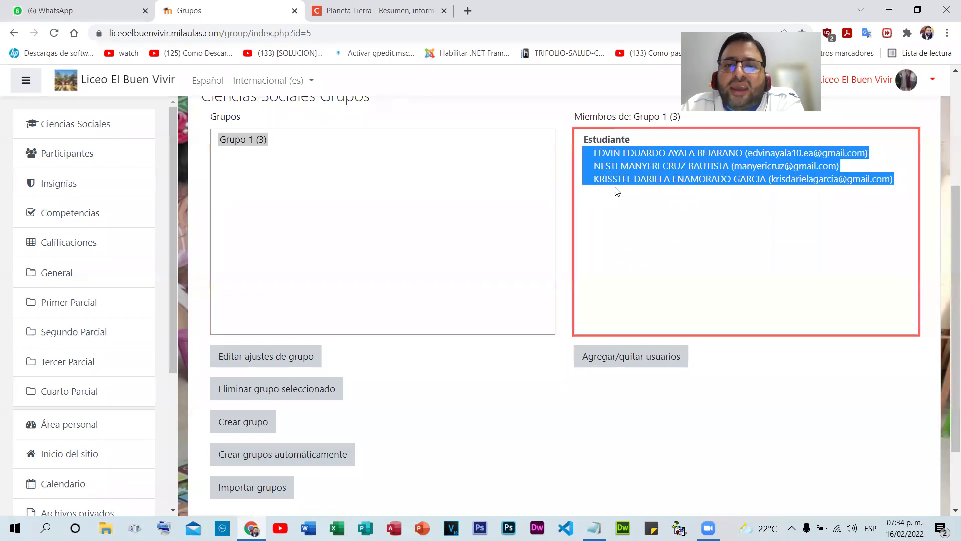
left_click(651, 180)
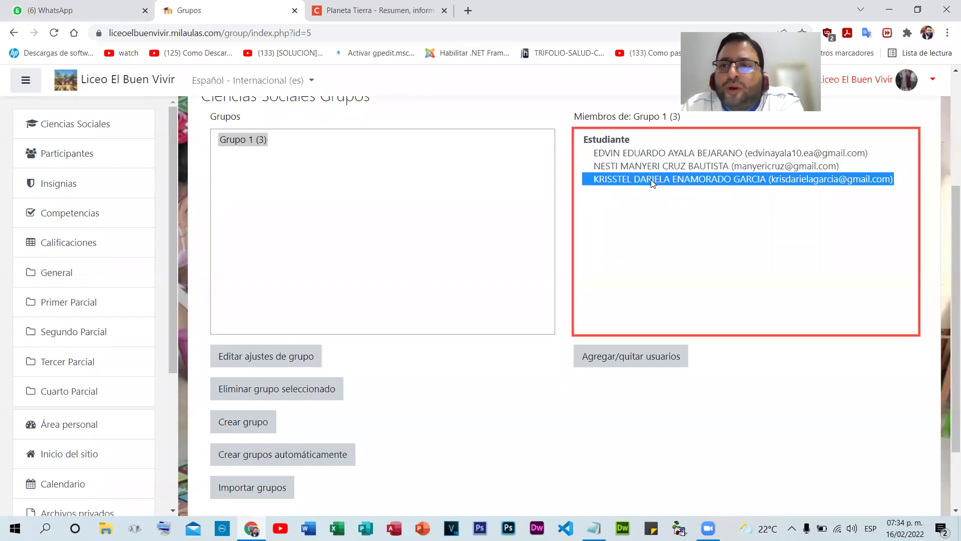
- Reopen the automatic group creation form and review its Miembros del grupo options
left_click(229, 460)
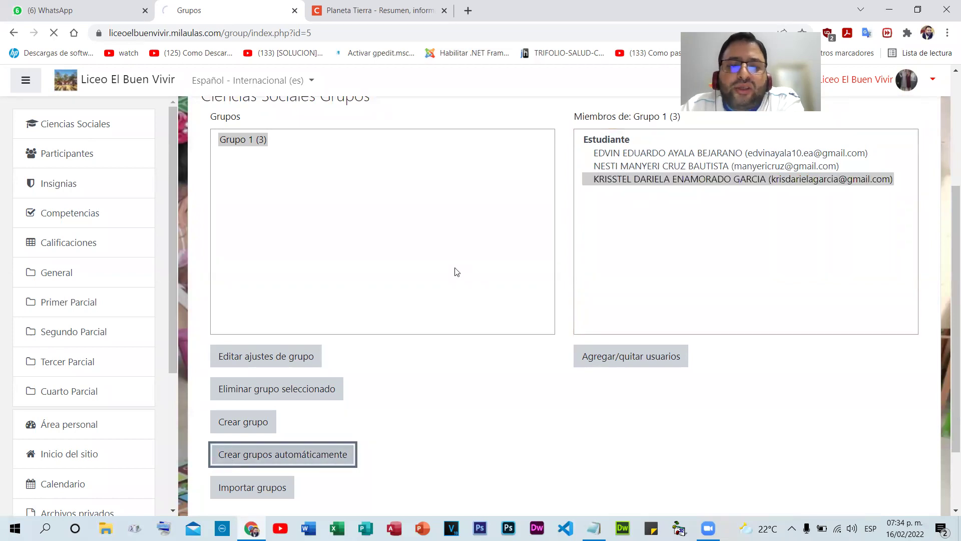
scroll(450, 293, "down", 3)
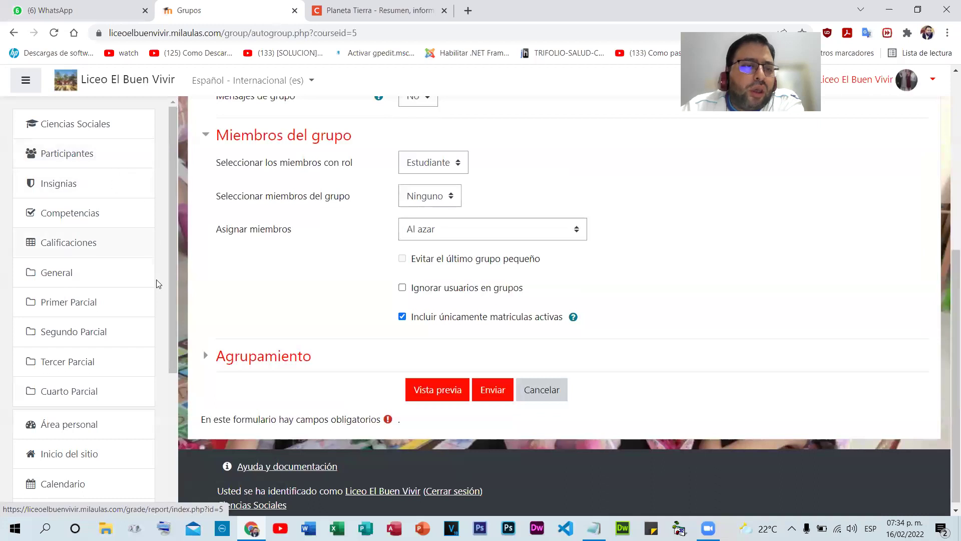
scroll(156, 279, "down", 3)
scroll(128, 455, "down", 1)
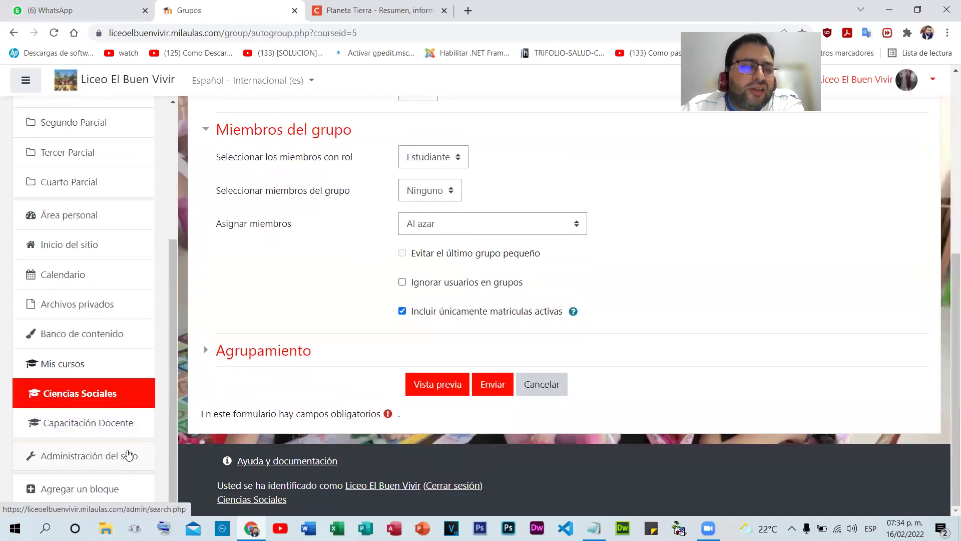
- Open the site administration's list of user accounts and look through the registered users
left_click(88, 459)
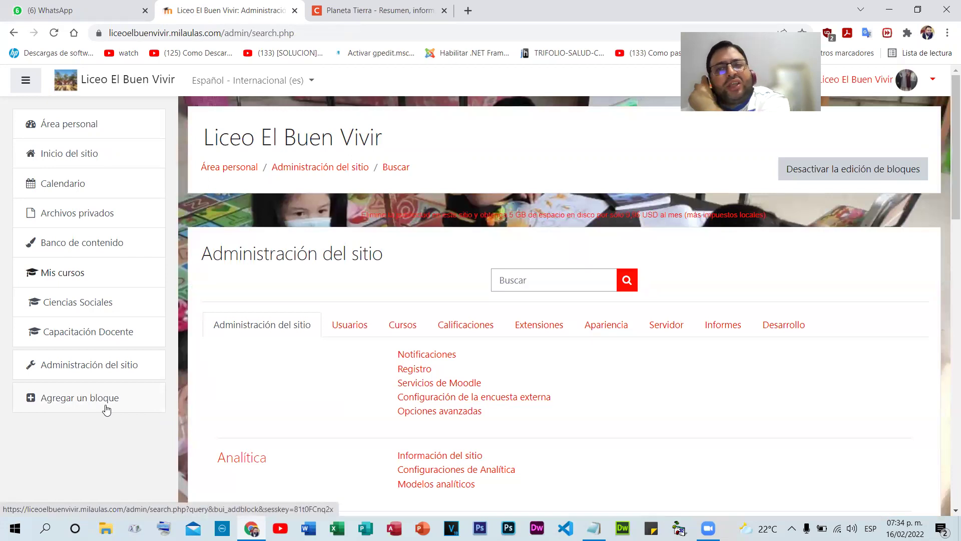
left_click(336, 327)
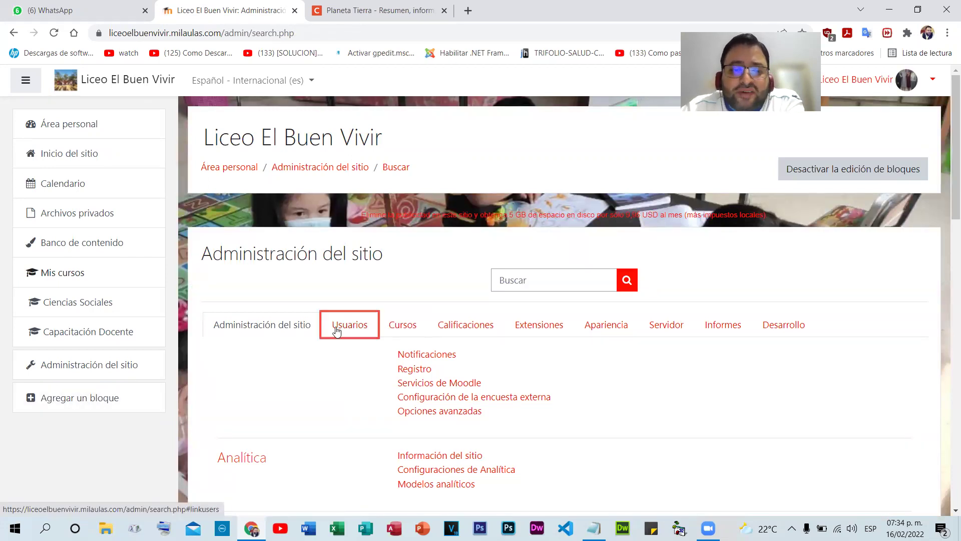
left_click(447, 398)
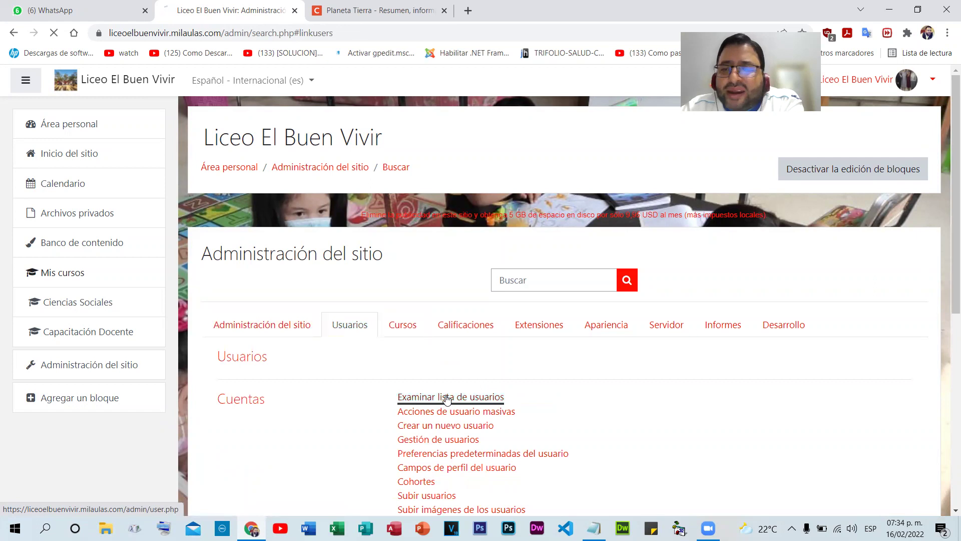
scroll(645, 263, "down", 5)
scroll(645, 263, "up", 2)
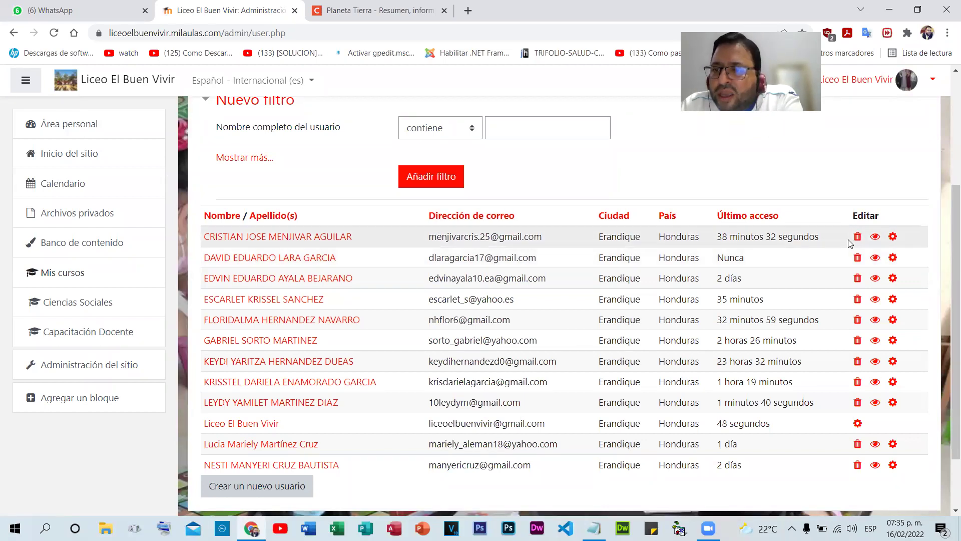
- Suspend the first user account in the list and reactivate it
left_click(875, 239)
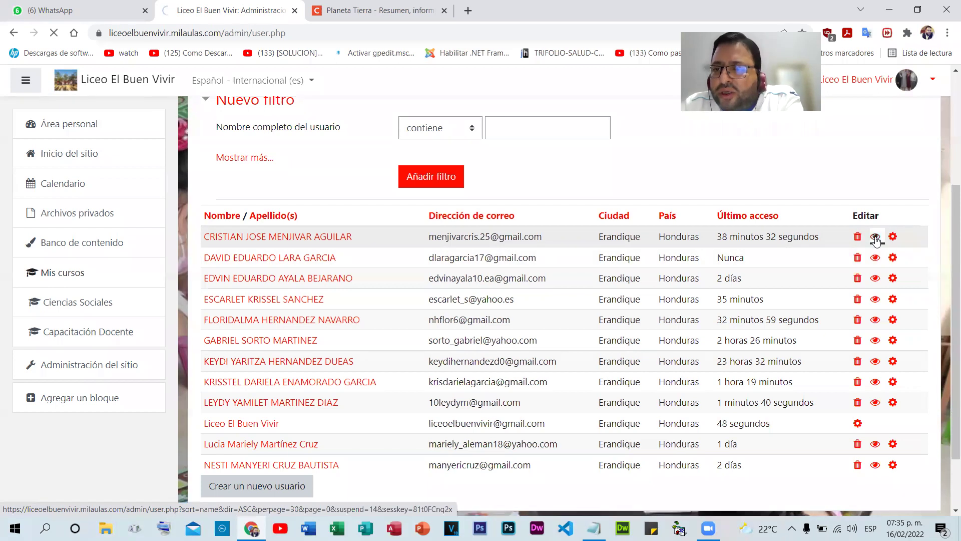
scroll(876, 200, "down", 5)
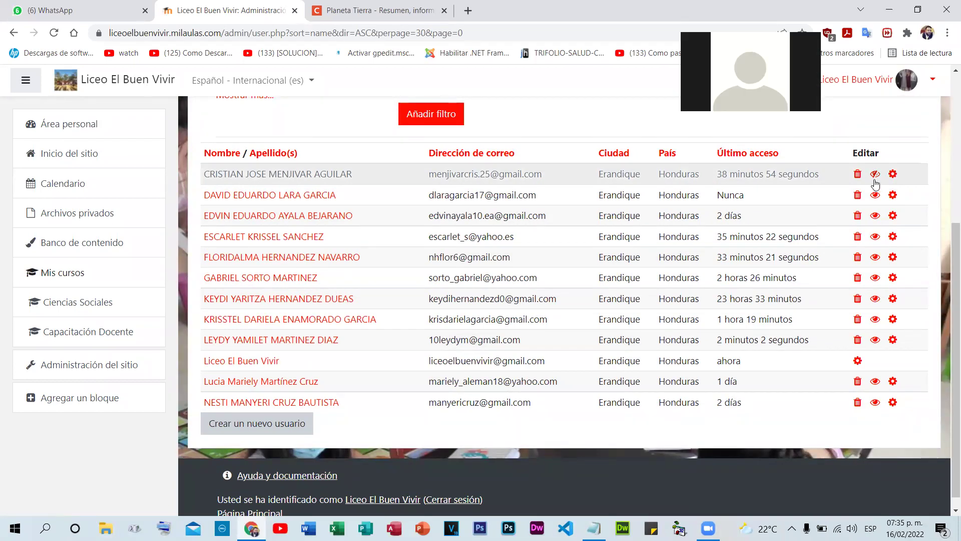
left_click(875, 174)
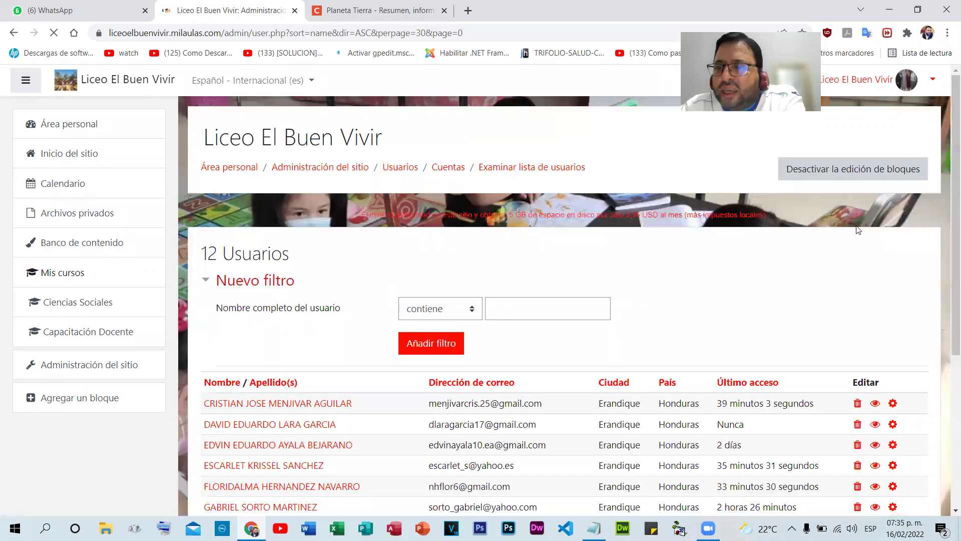
scroll(869, 376, "down", 2)
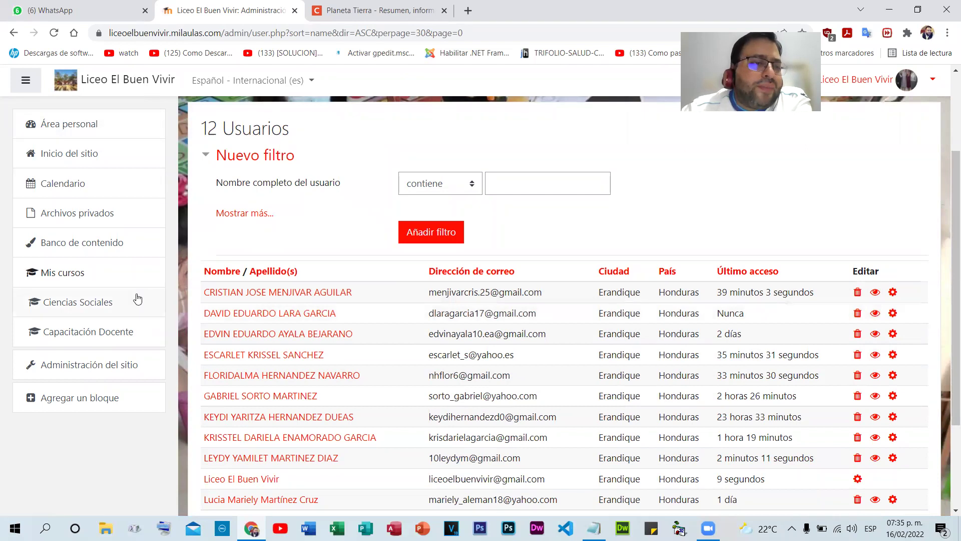
- Return to the Ciencias Sociales course from the site home and show its enrolled users through the course administration
left_click(70, 153)
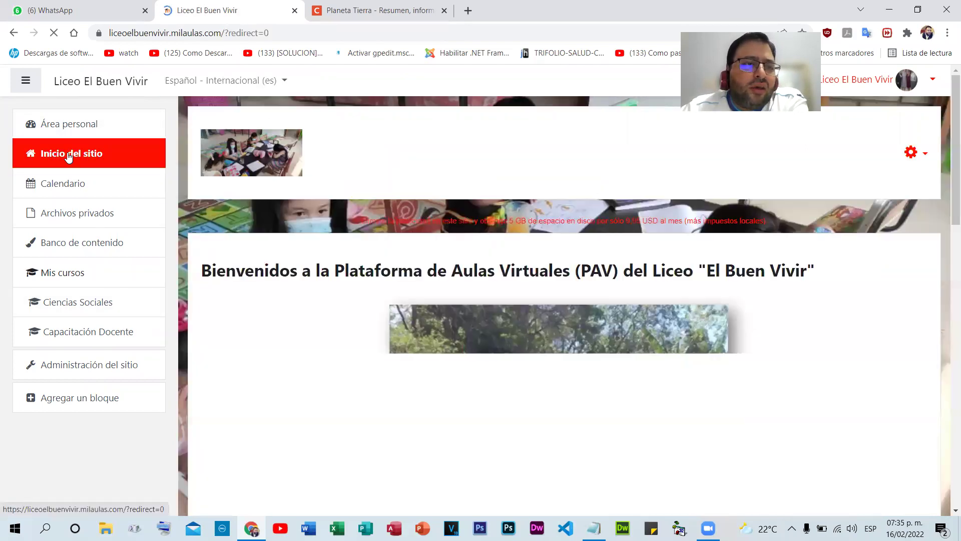
scroll(459, 351, "down", 15)
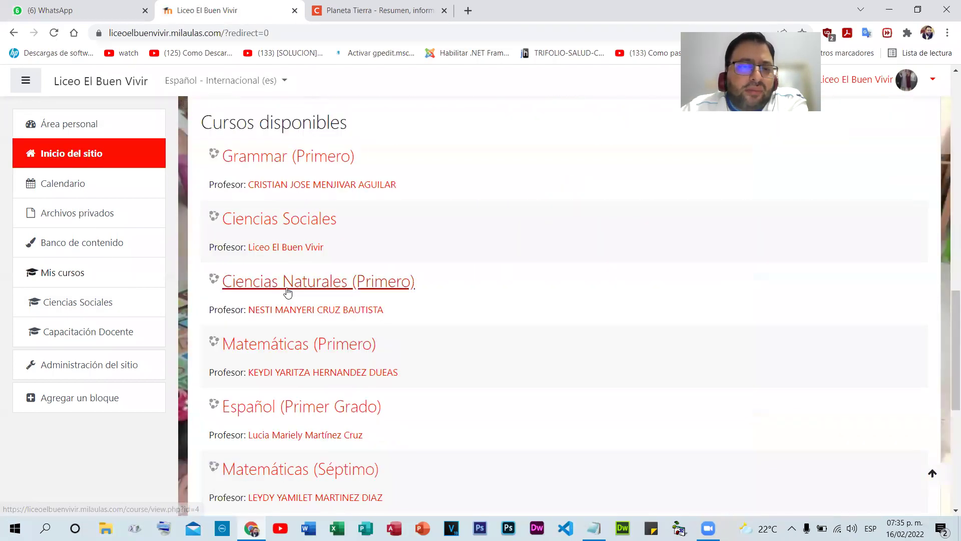
left_click(279, 220)
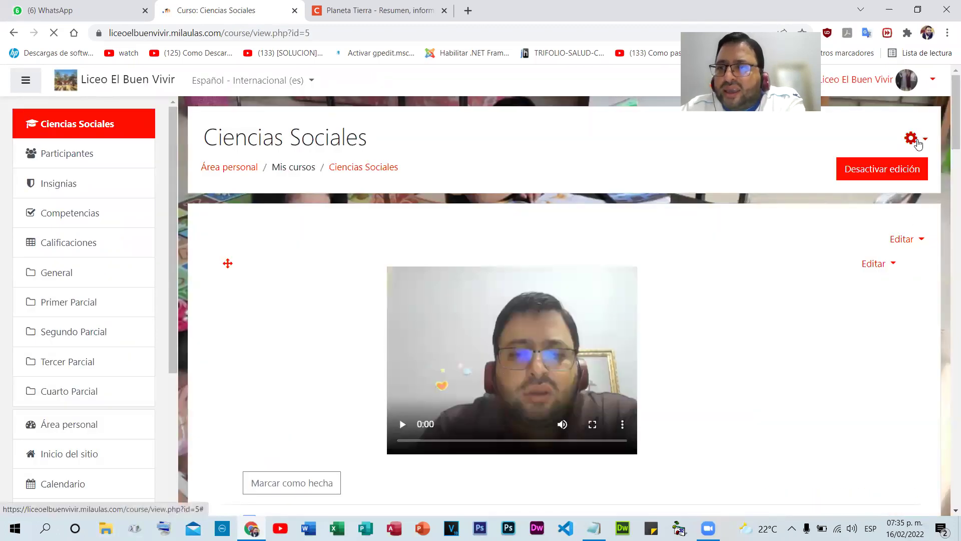
left_click(914, 139)
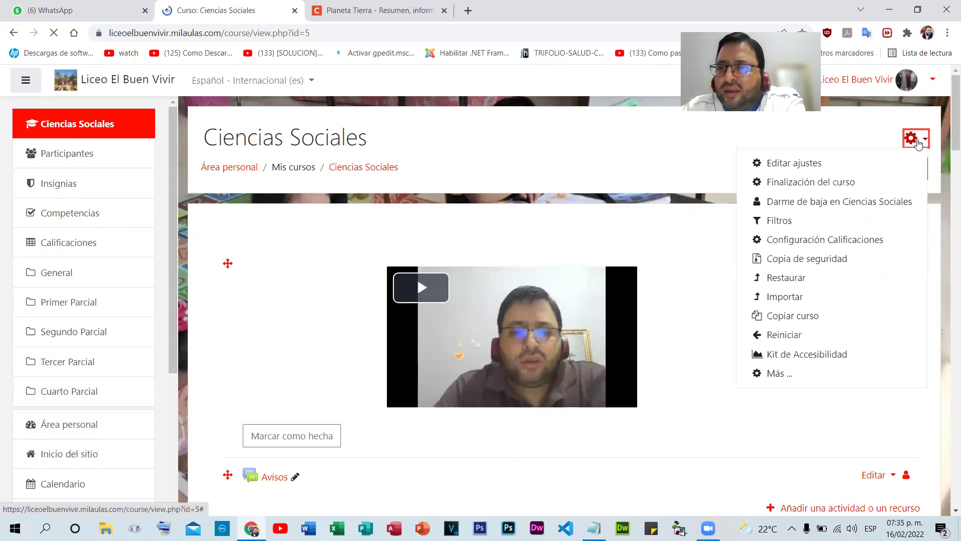
left_click(789, 380)
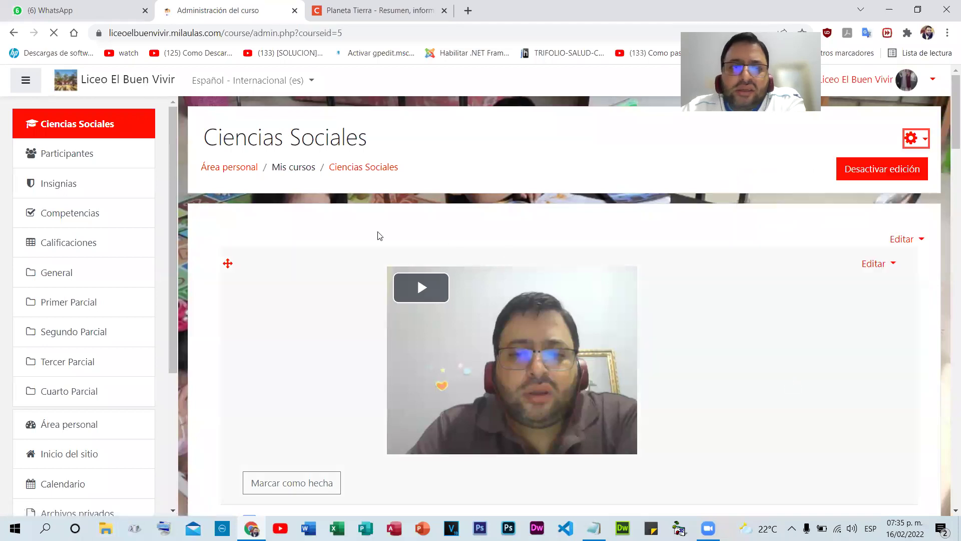
left_click(350, 253)
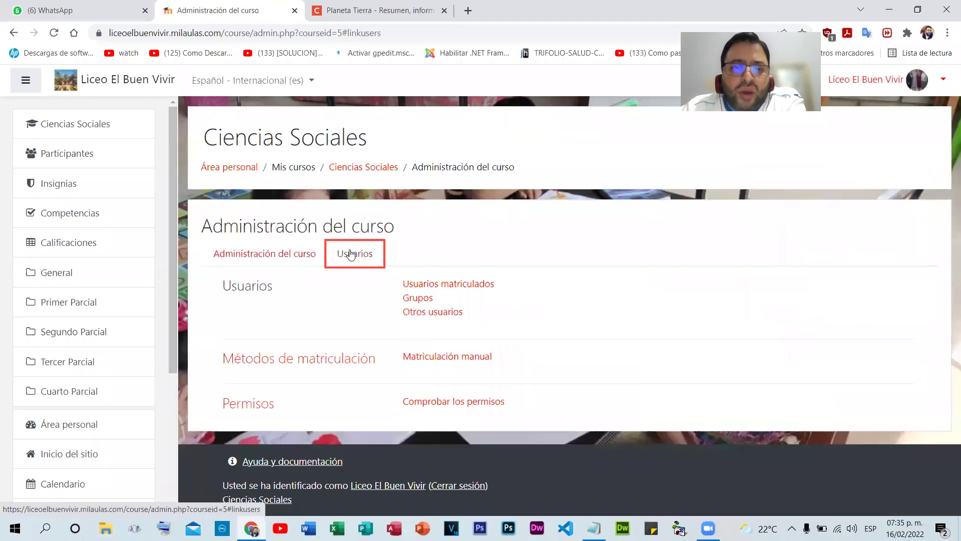
left_click(444, 288)
scroll(827, 274, "down", 8)
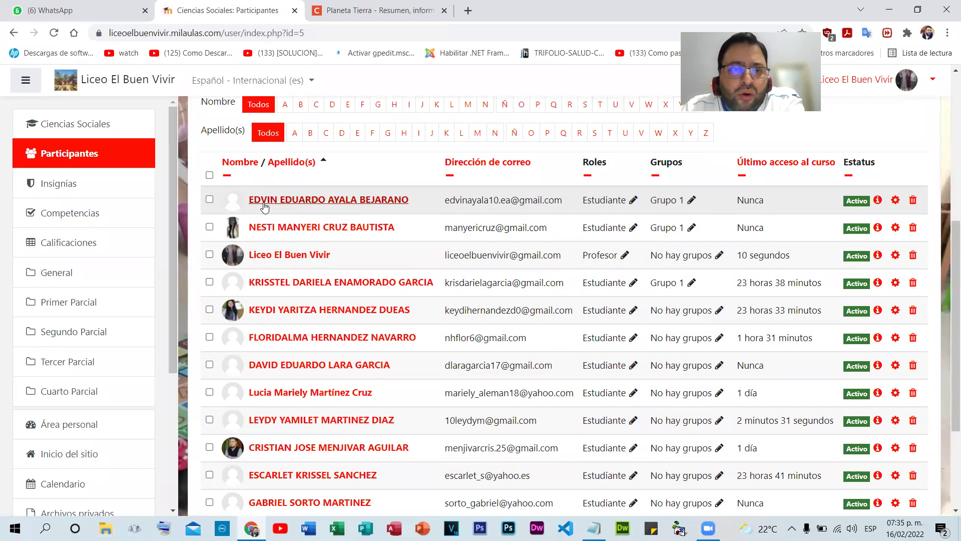
- Try the Suspendido status in the first participant's enrolment settings and cancel the edit
left_click(896, 200)
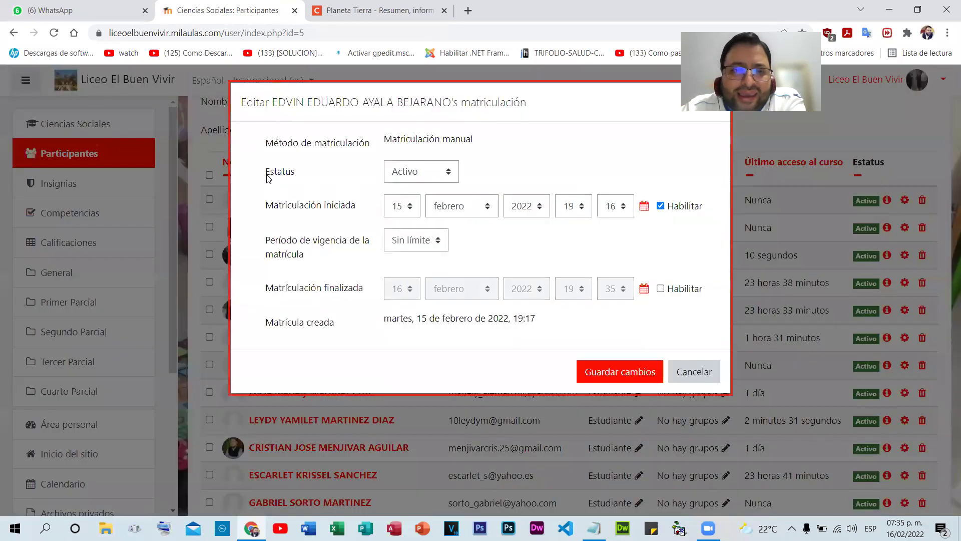
left_click(447, 175)
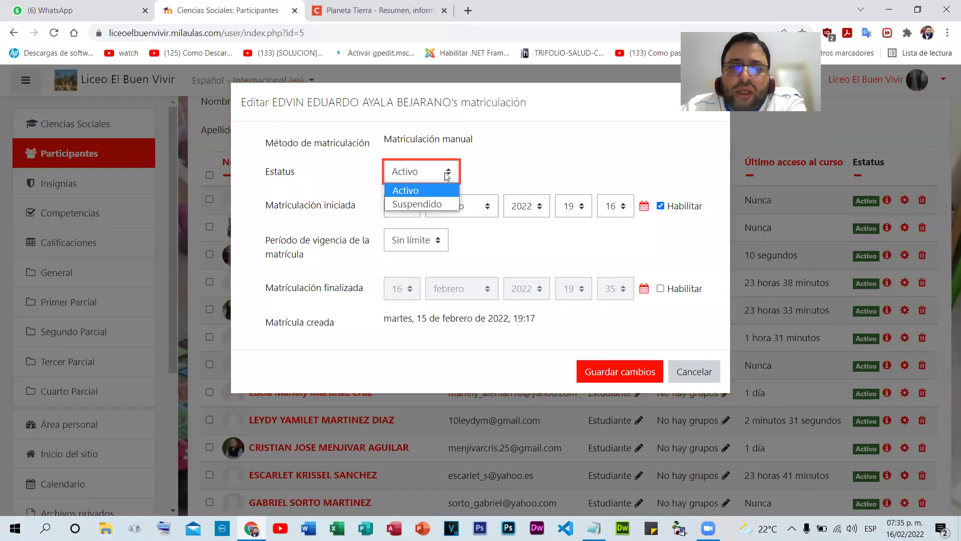
left_click(438, 203)
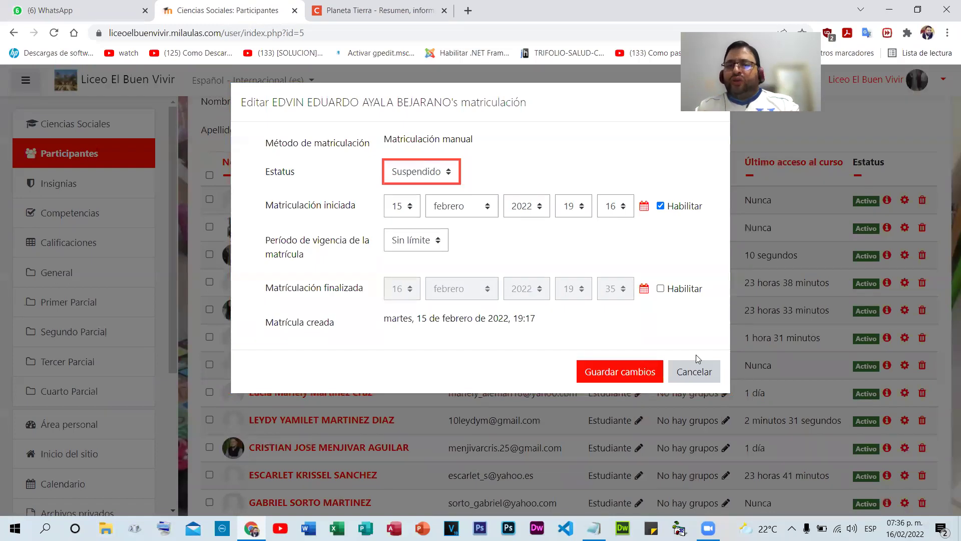
left_click(695, 370)
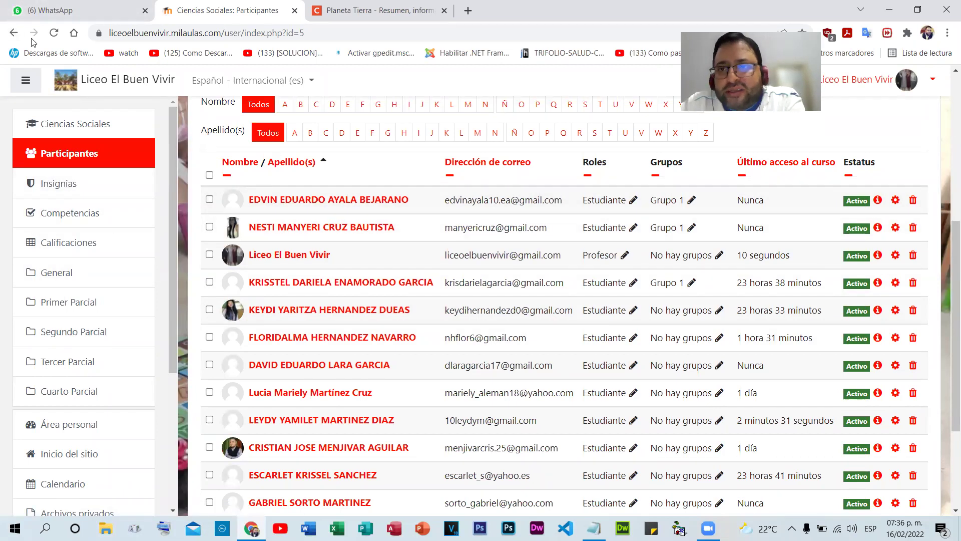
- Go to the course's groups, review the member options of the automatic group creation form and return to the groups overview
left_click(14, 33)
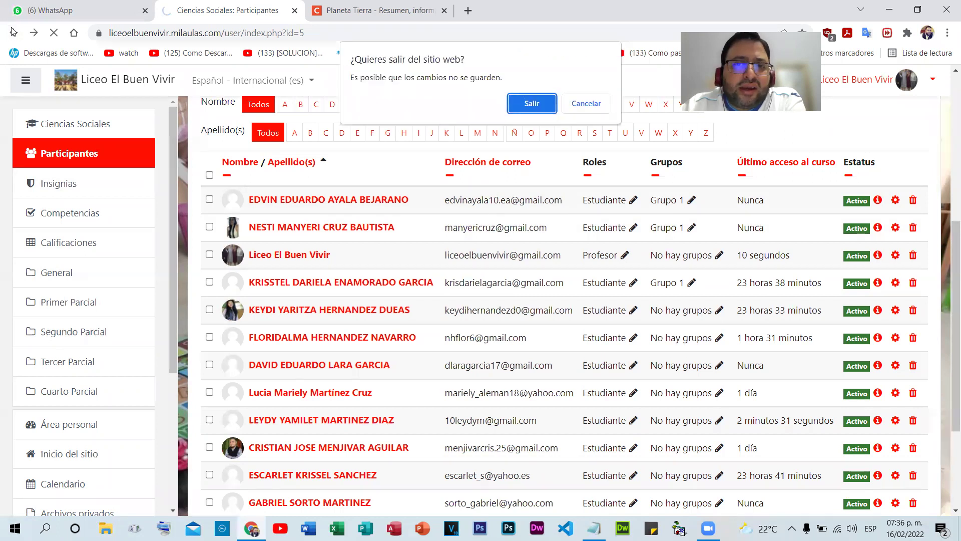
left_click(540, 105)
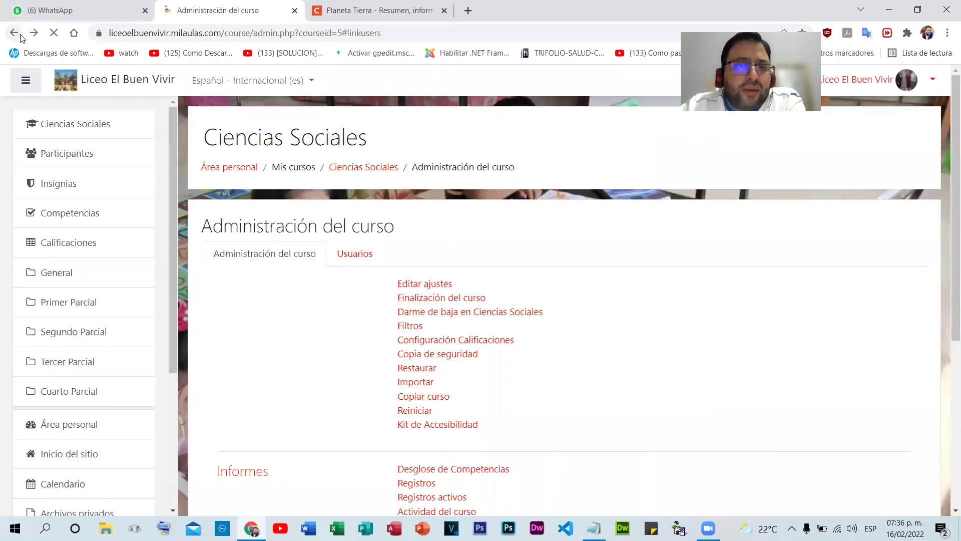
left_click(420, 299)
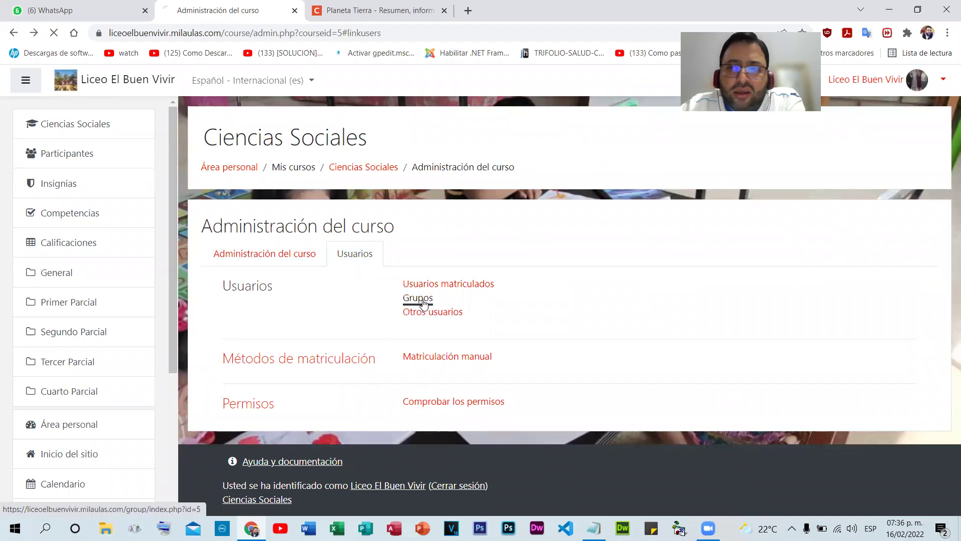
scroll(420, 303, "down", 5)
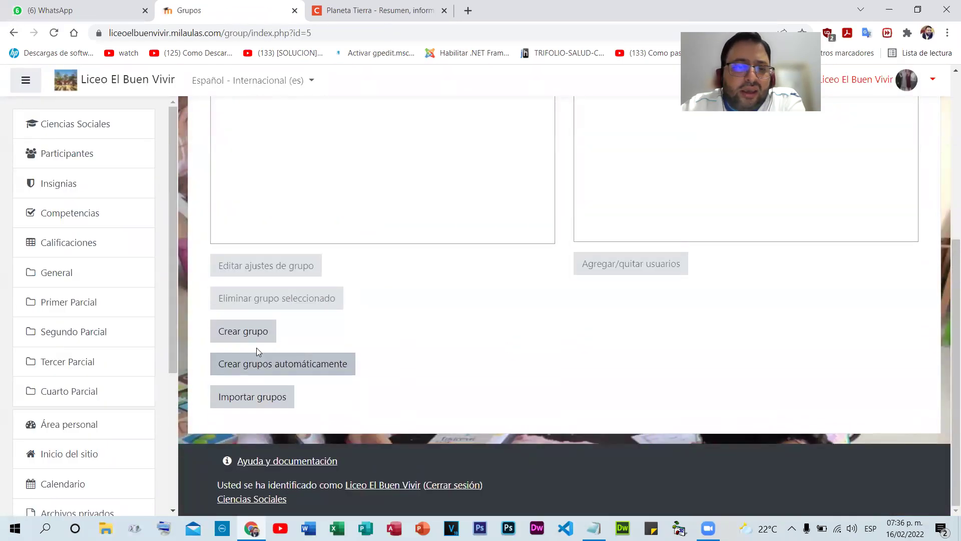
left_click(286, 375)
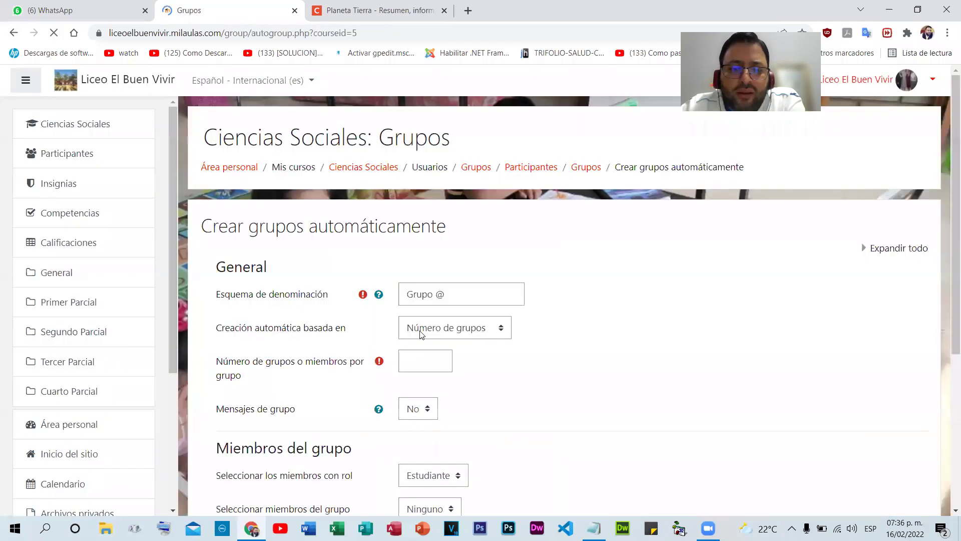
scroll(515, 319, "down", 6)
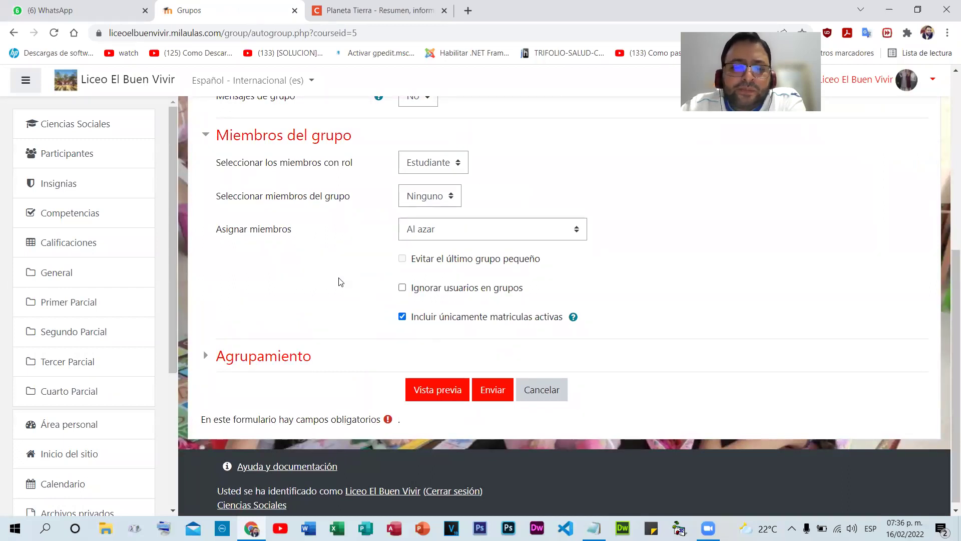
left_click(14, 32)
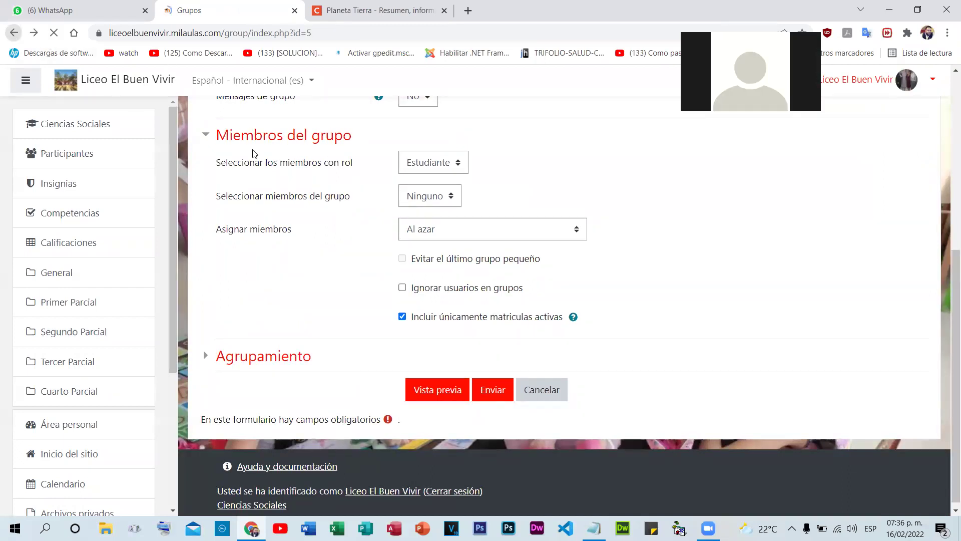
- Delete Grupo 1 from the Ciencias Sociales groups and confirm the removal
left_click(254, 299)
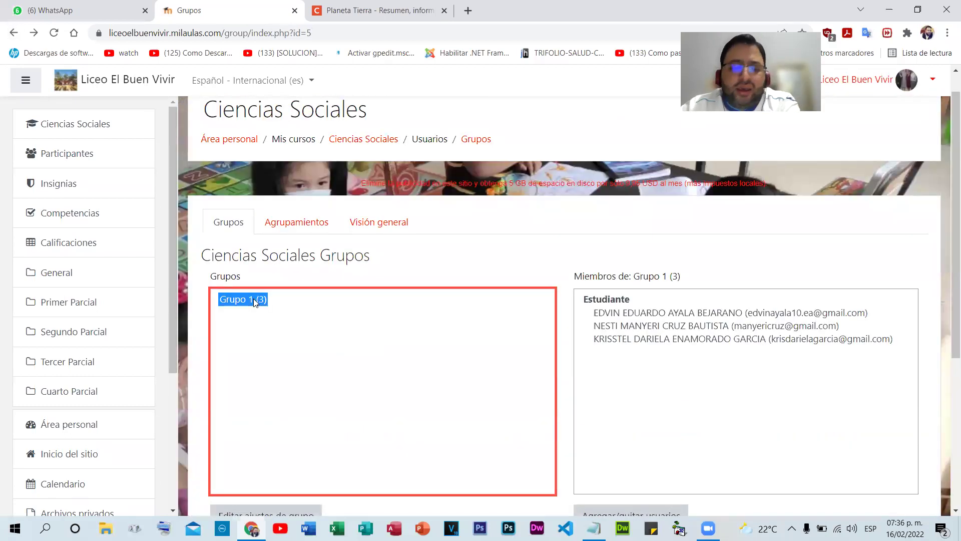
scroll(254, 298, "down", 5)
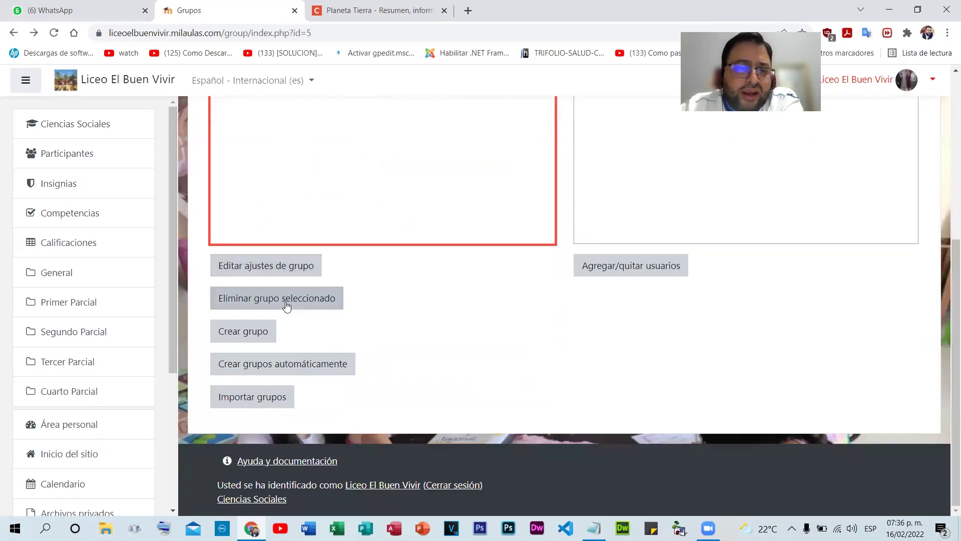
left_click(289, 307)
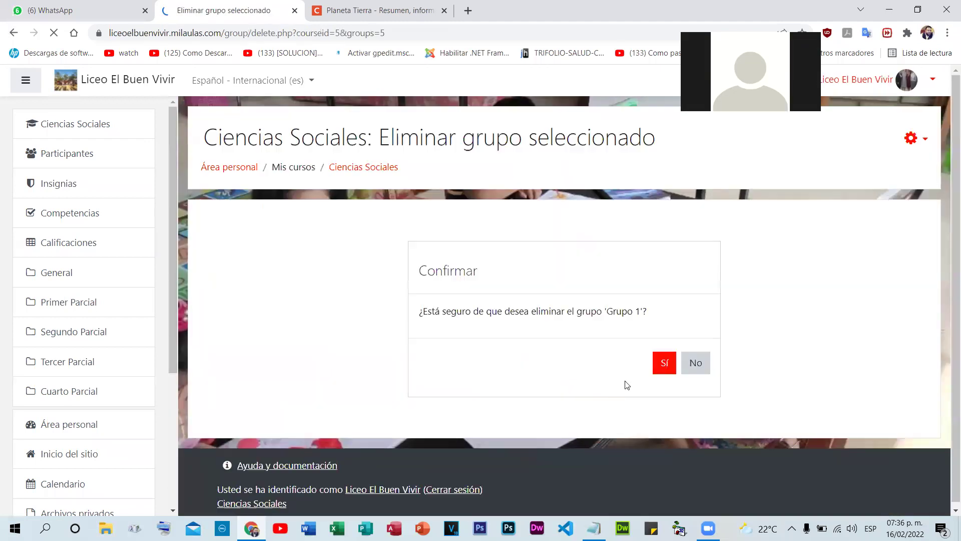
left_click(651, 363)
- Start automatic group creation for the Ciencias Sociales course with the naming scheme "Grupo #"
scroll(381, 320, "down", 6)
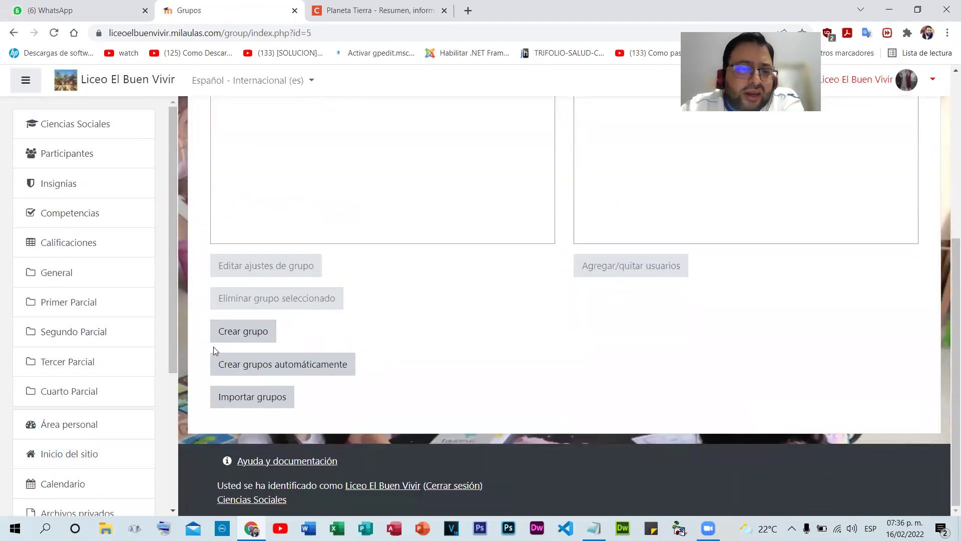
left_click(241, 367)
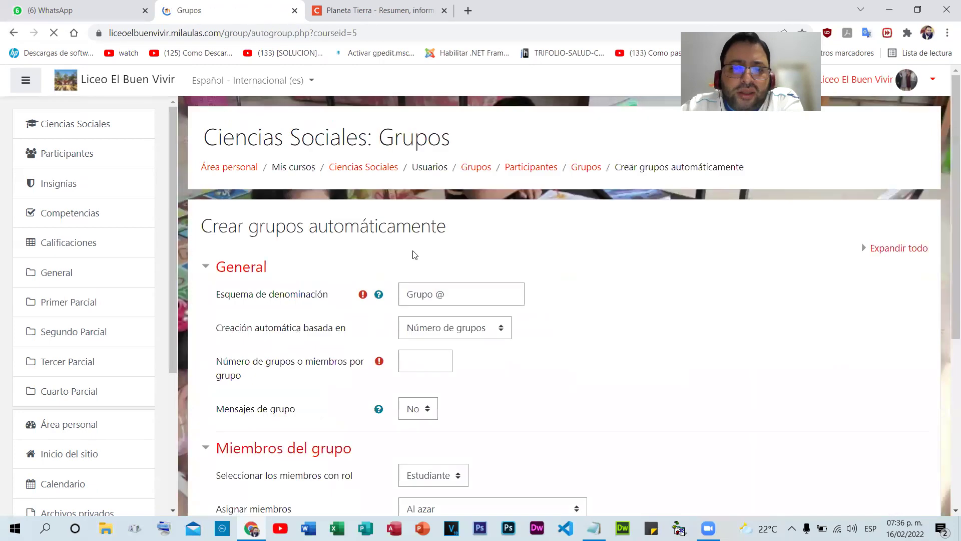
scroll(412, 253, "down", 3)
left_click_drag(444, 169, 436, 172)
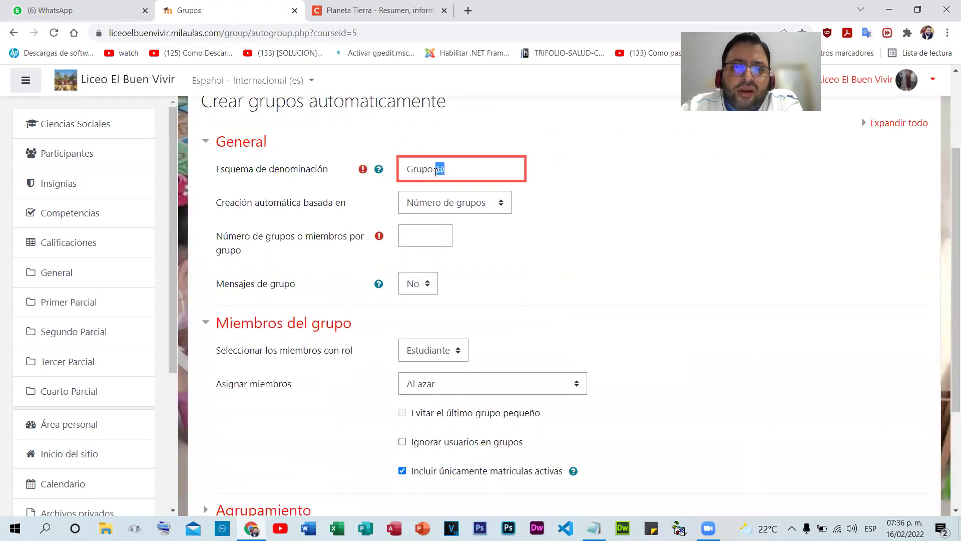
type("#")
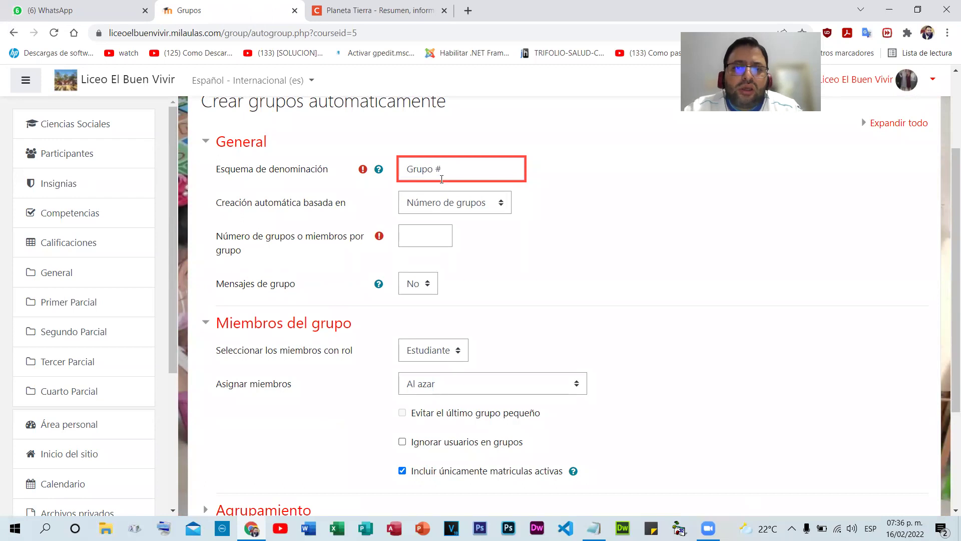
- Base the automatic creation on members per group with 3 members each, and create the groups
left_click(466, 205)
left_click(465, 235)
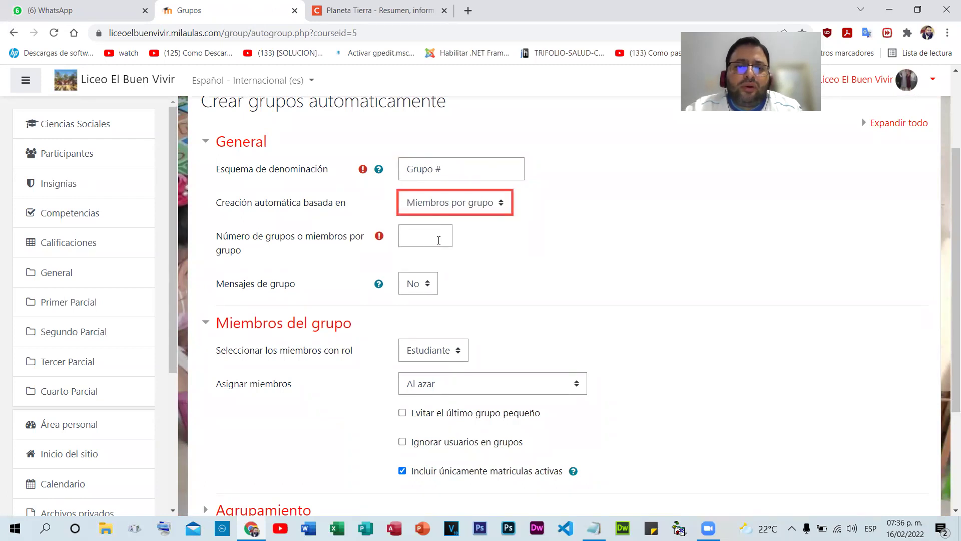
left_click(438, 240)
scroll(446, 261, "down", 3)
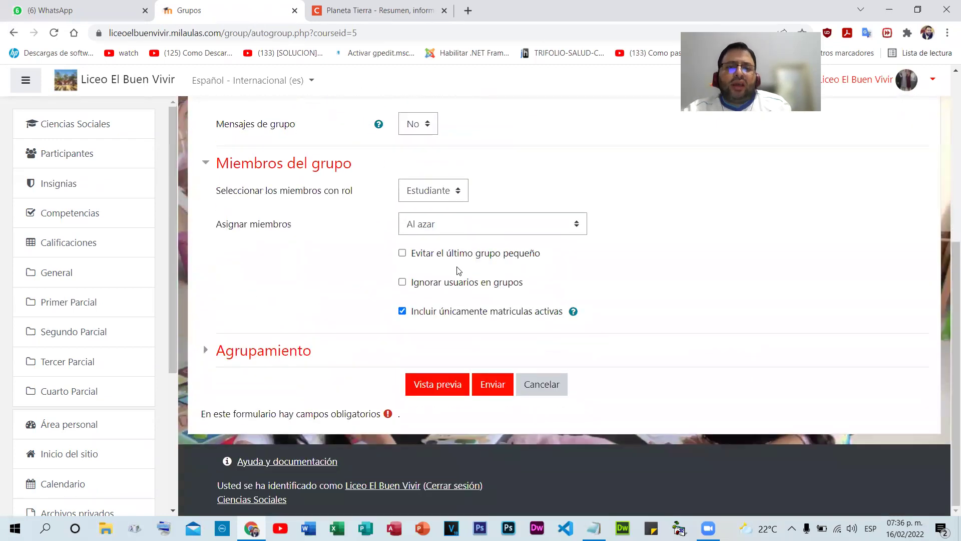
left_click(491, 384)
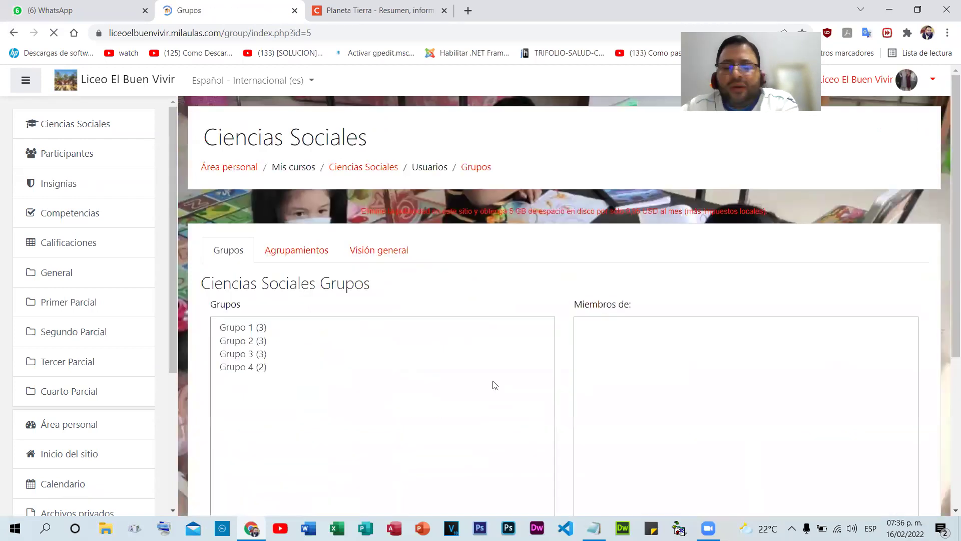
scroll(260, 280, "down", 4)
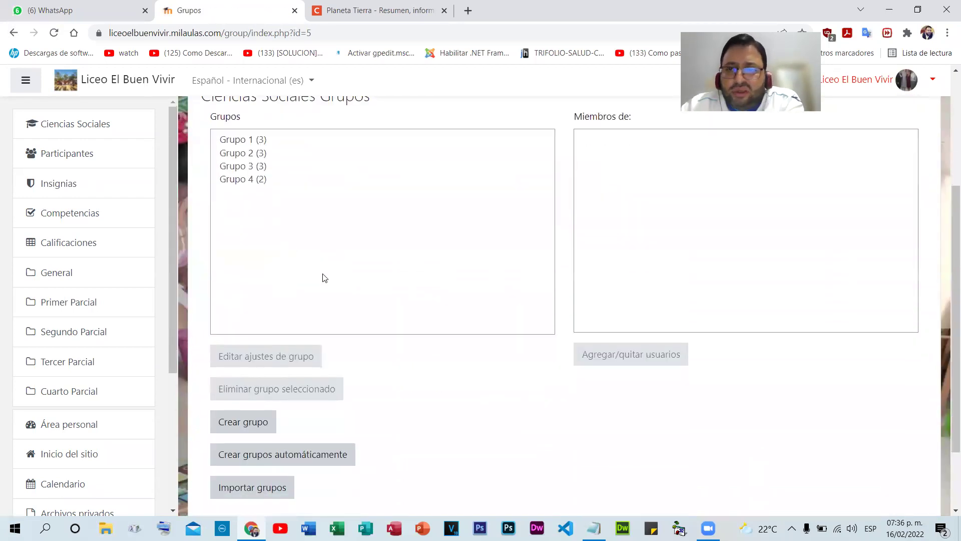
scroll(444, 311, "down", 2)
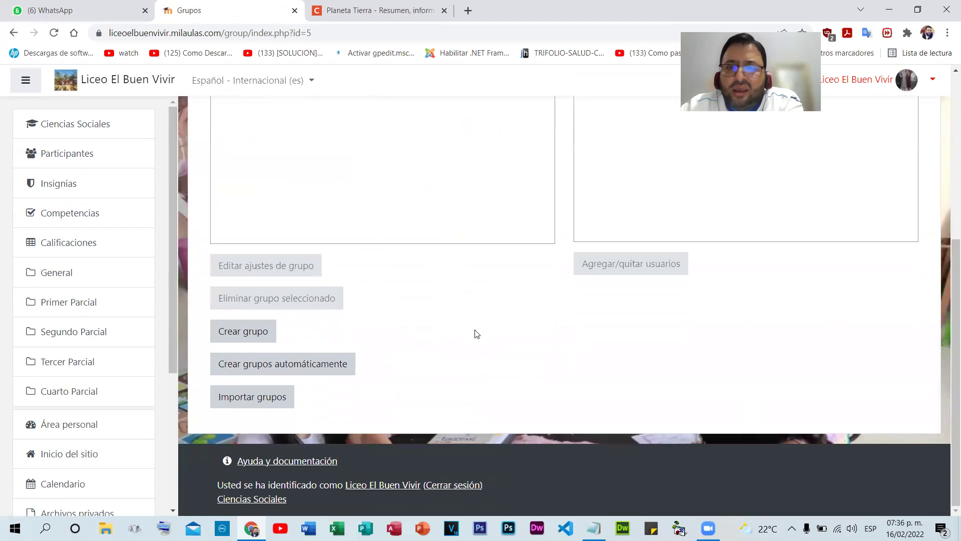
- Return to the Ciencias Sociales course and add a Tarea activity to the Primer Parcial section
left_click(52, 125)
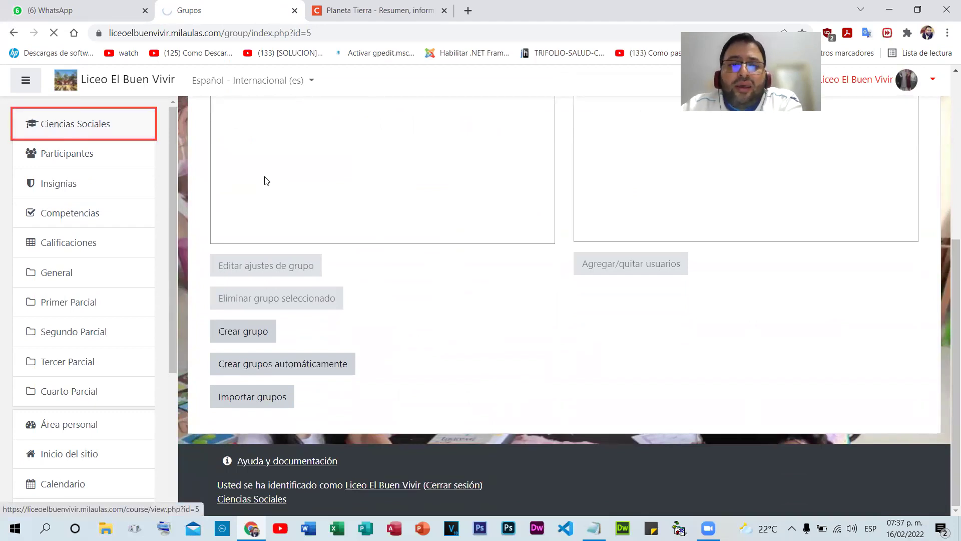
scroll(571, 285, "down", 8)
scroll(565, 296, "down", 20)
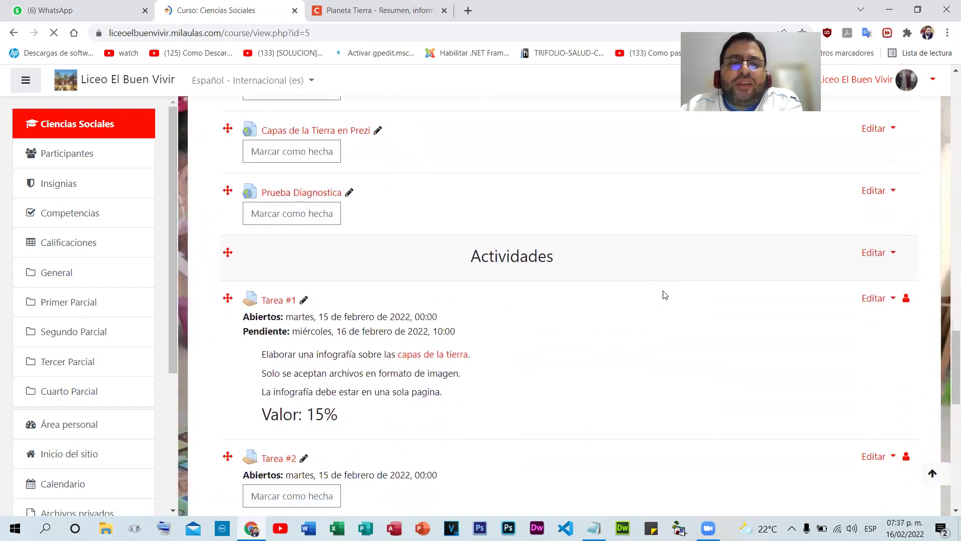
scroll(665, 295, "down", 10)
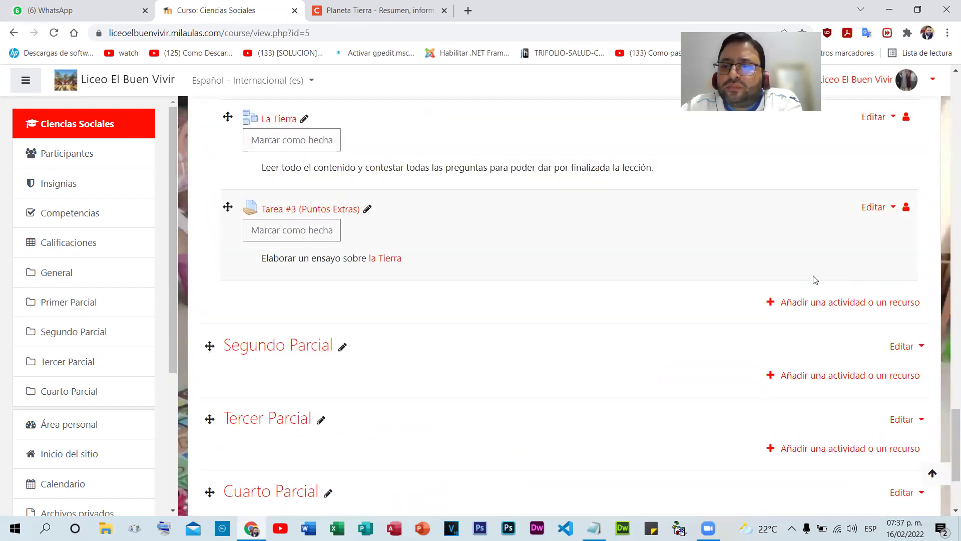
left_click(815, 305)
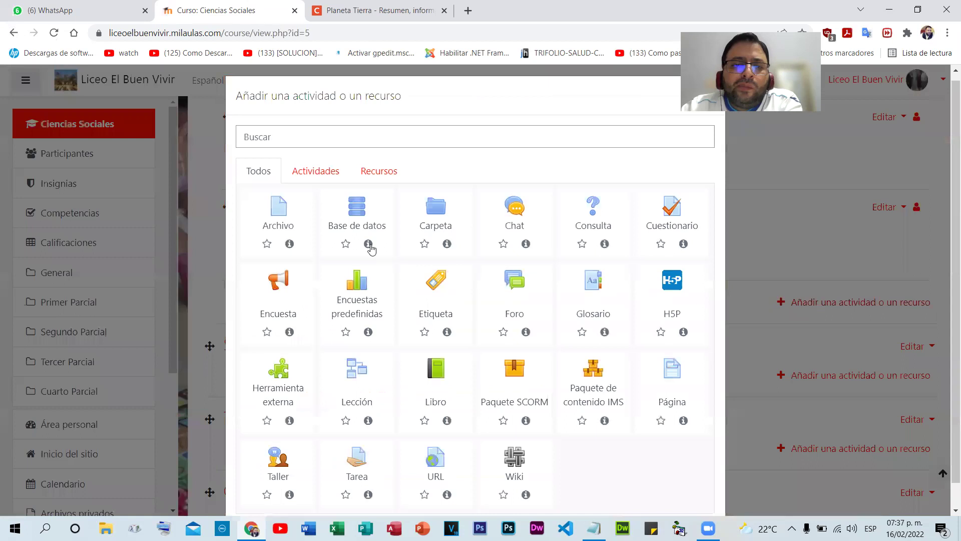
left_click(329, 170)
left_click(373, 382)
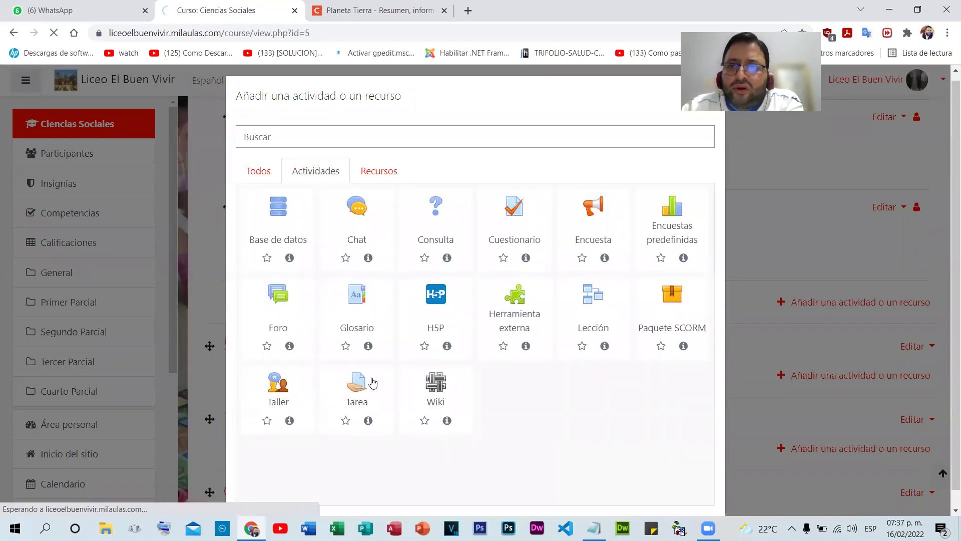
- Name the new assignment "Tarea #4"
scroll(453, 199, "down", 4)
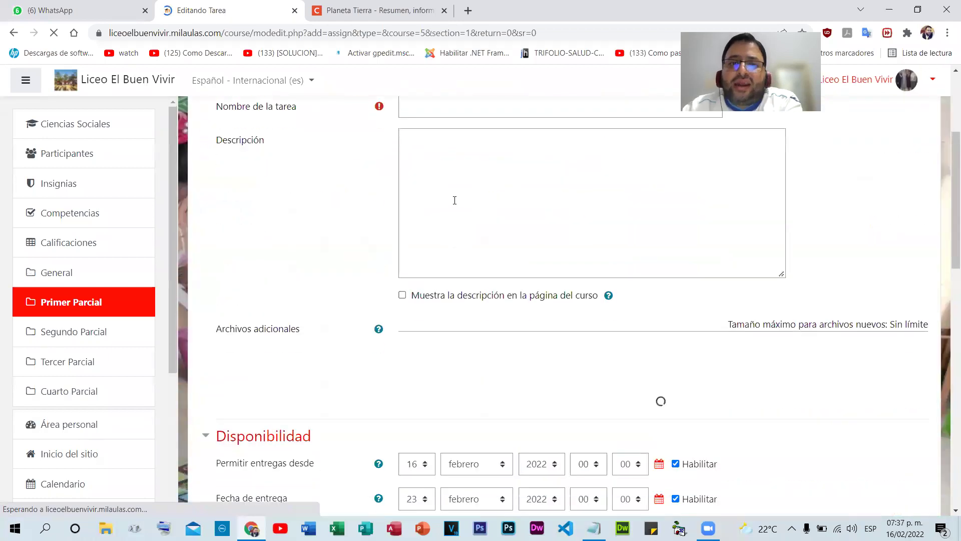
scroll(458, 148, "up", 1)
left_click(442, 173)
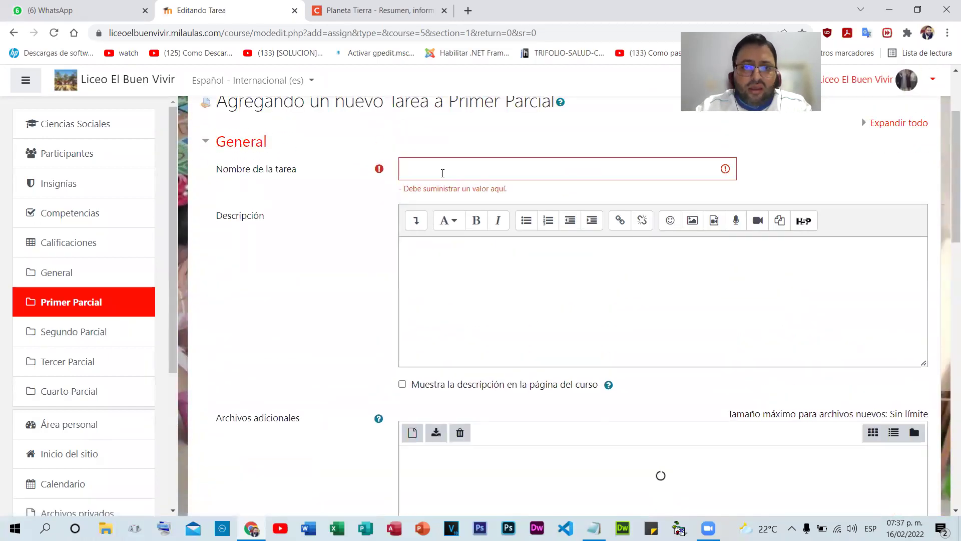
left_click(443, 174)
type("T")
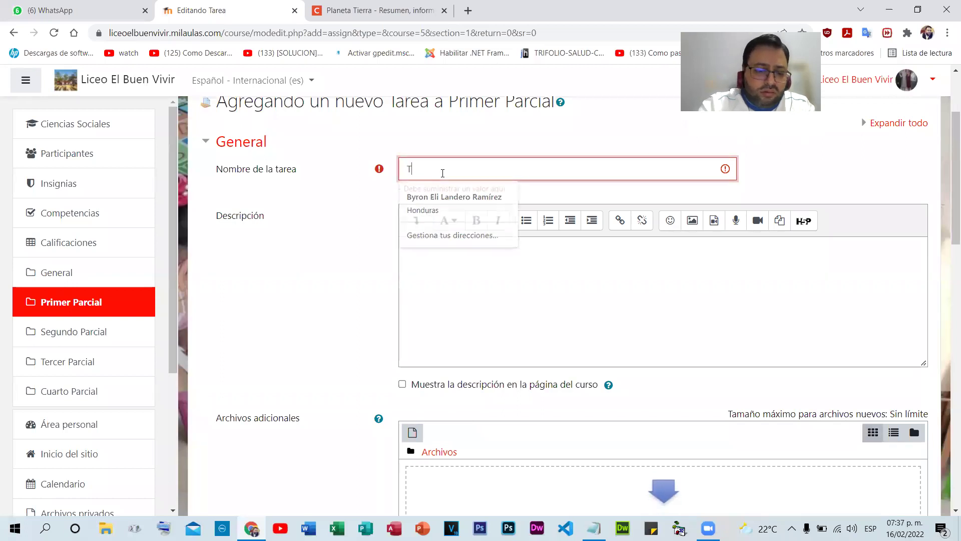
type("area #$")
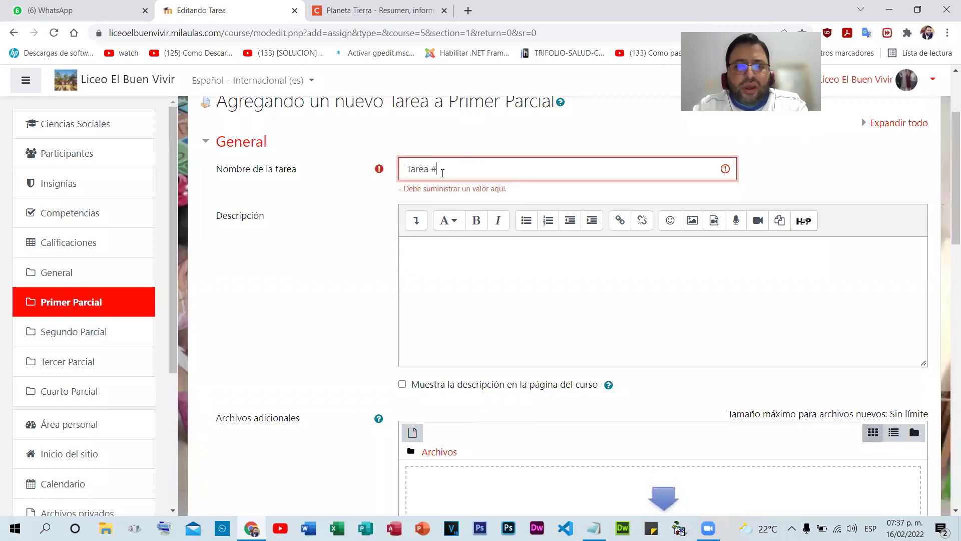
key("BackSpace")
type("4")
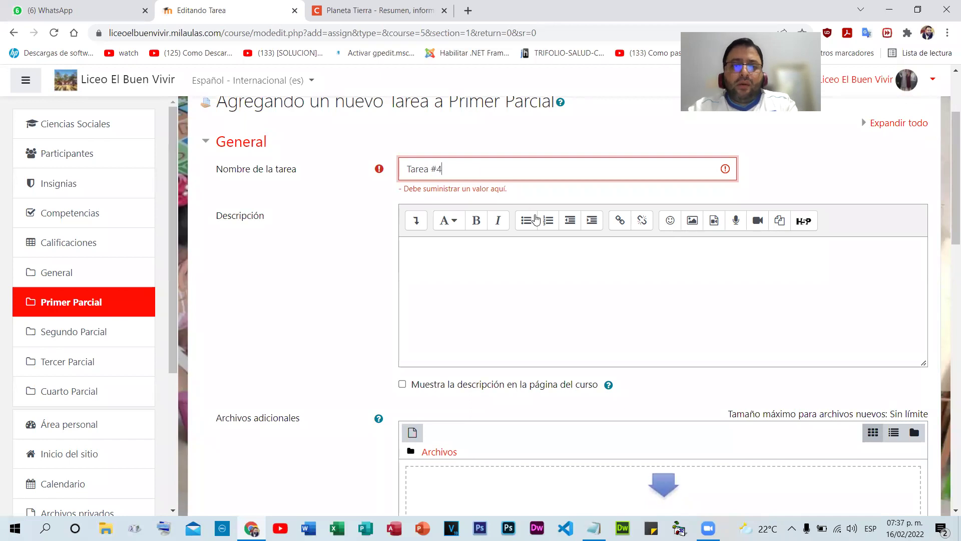
- Enter the description "Realizar un informe en grupo" with corrected spelling and show it on the course page
scroll(527, 220, "down", 1)
left_click(526, 221)
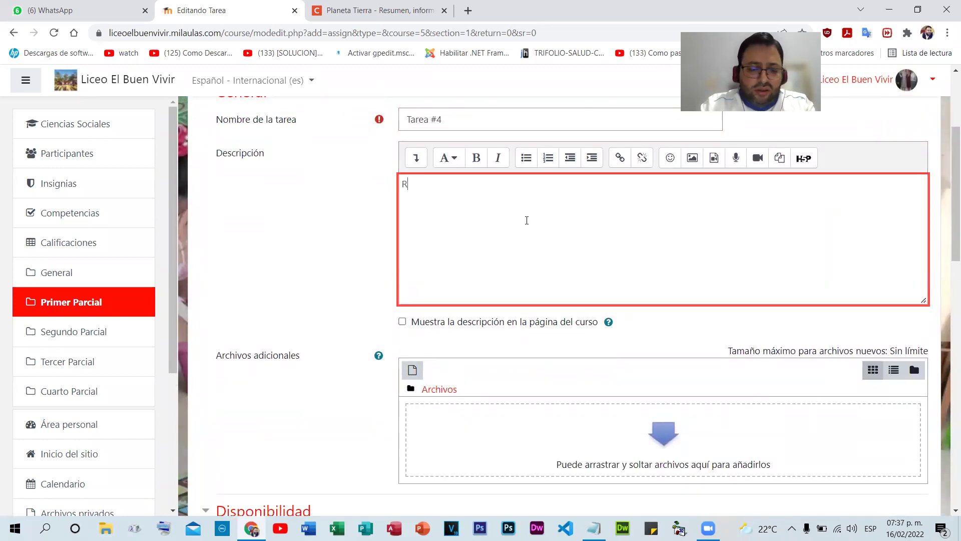
type("Reaizar un informe en grupo")
right_click(409, 191)
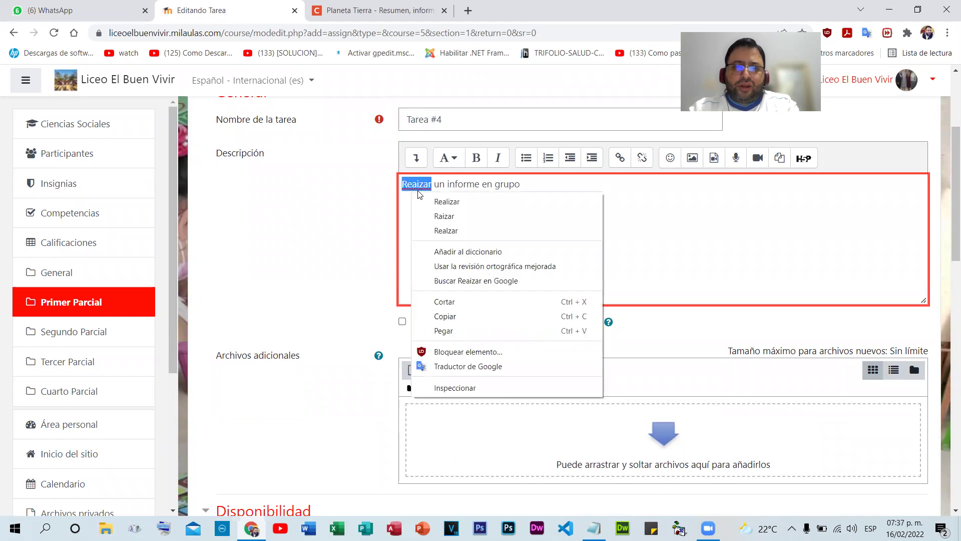
left_click(434, 200)
scroll(433, 202, "down", 3)
left_click(433, 200)
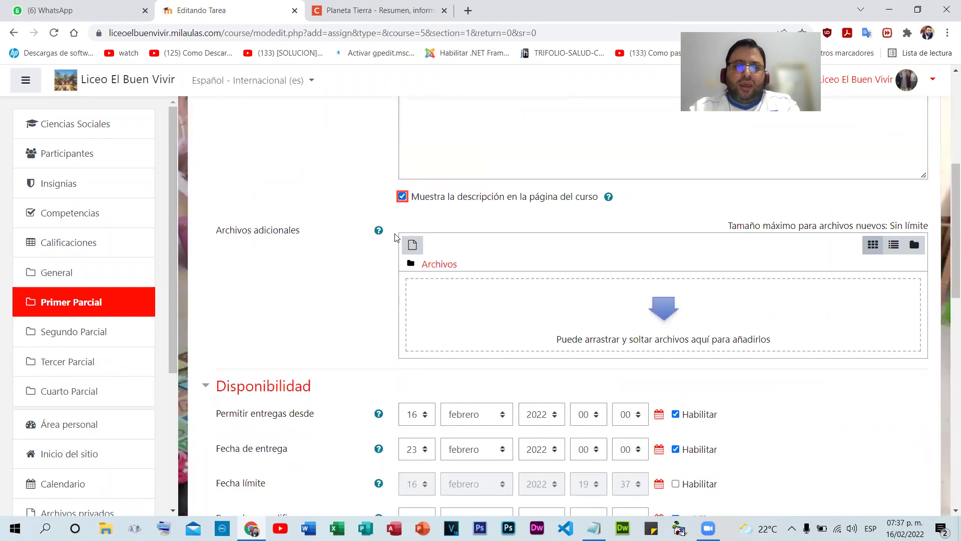
- Disable all the assignment's availability dates, including the submission start, due date, cut-off date and grading reminder
scroll(397, 250, "down", 3)
left_click(676, 226)
left_click(675, 261)
left_click(676, 296)
left_click(697, 299)
left_click(676, 331)
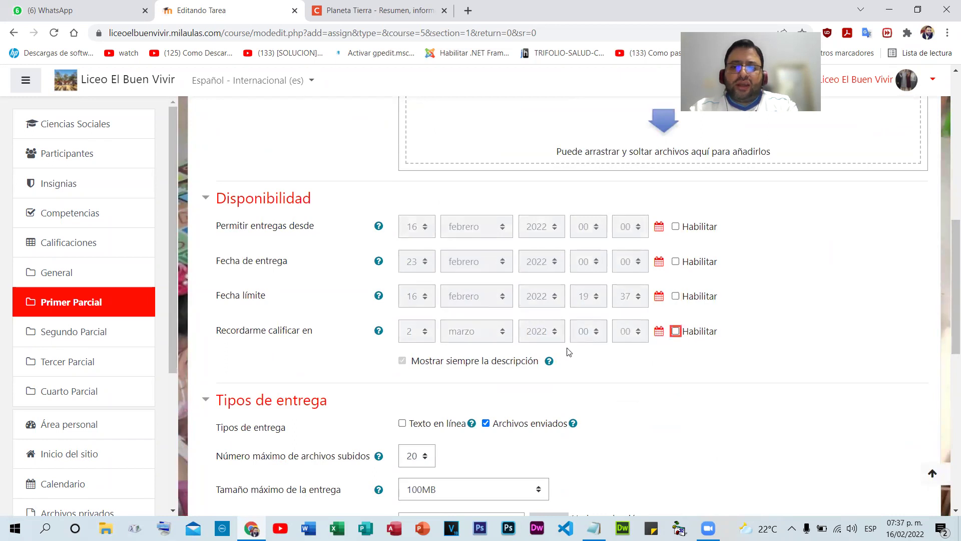
- Limit the submission to 1 uploaded file and accept only the .pdf file type
scroll(500, 250, "down", 4)
left_click(416, 211)
left_click(419, 225)
left_click(434, 278)
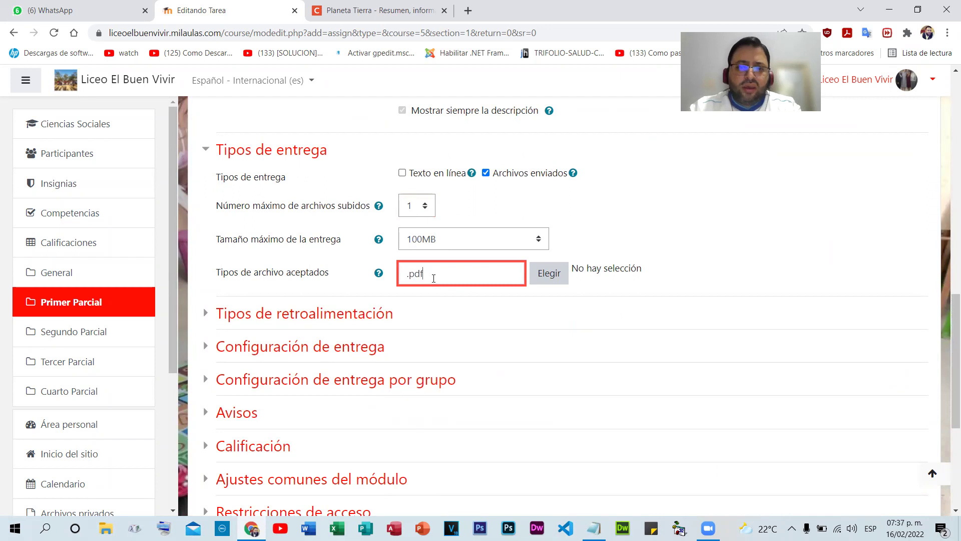
- Set group submission (Entrega por grupos) to Sí and require students to belong to a group to submit
scroll(587, 305, "down", 2)
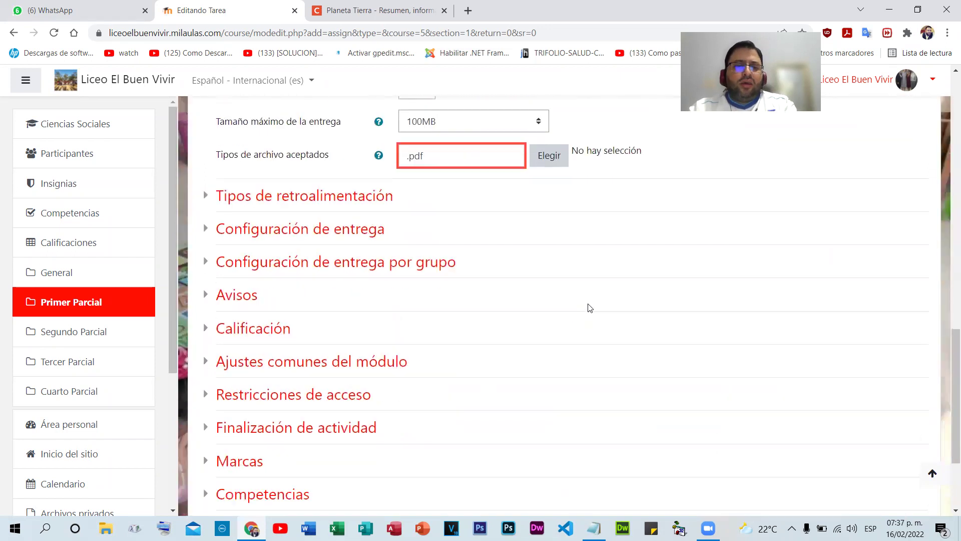
left_click(367, 255)
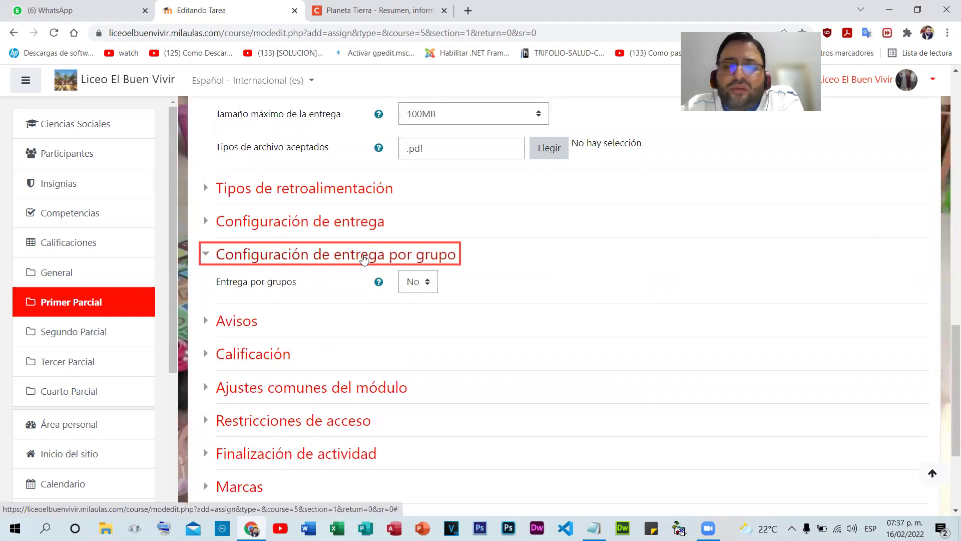
left_click(420, 281)
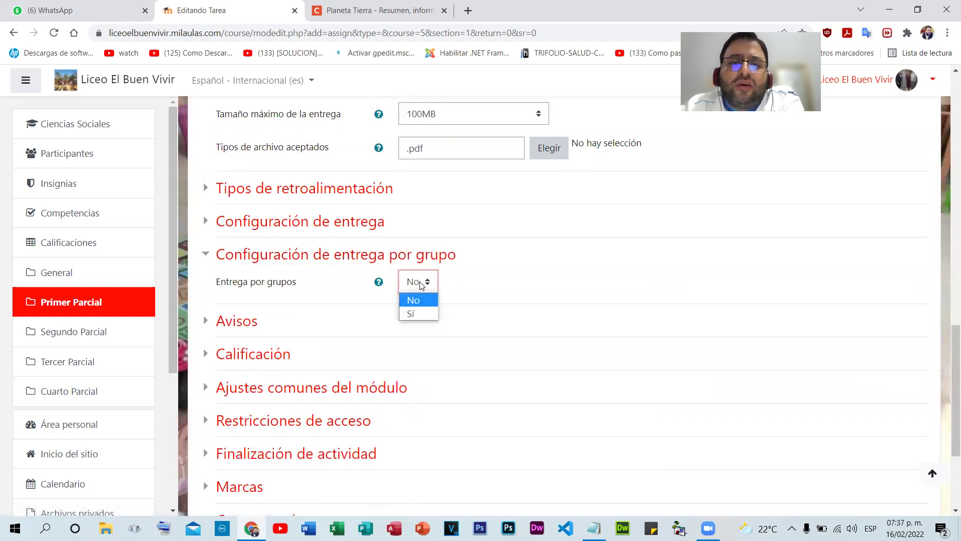
left_click(414, 310)
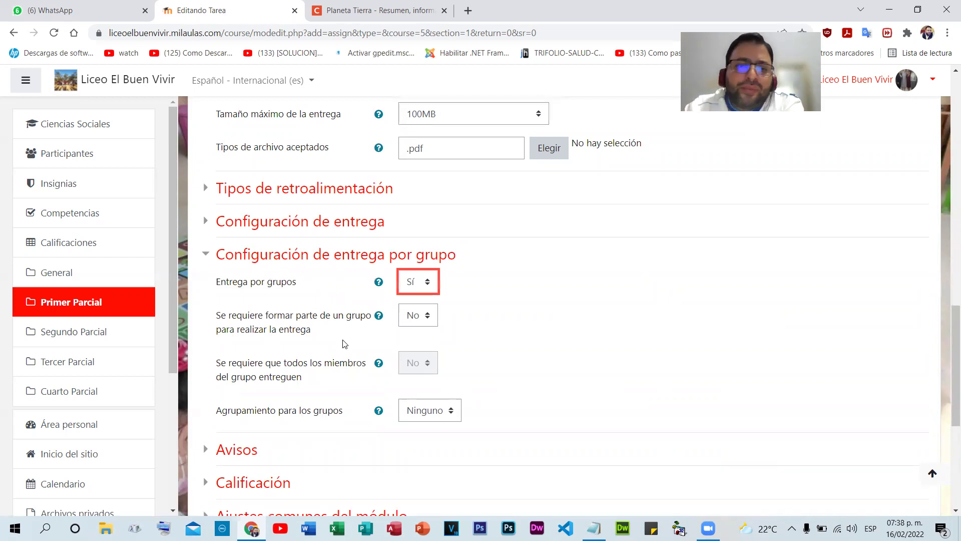
left_click(422, 315)
left_click(429, 346)
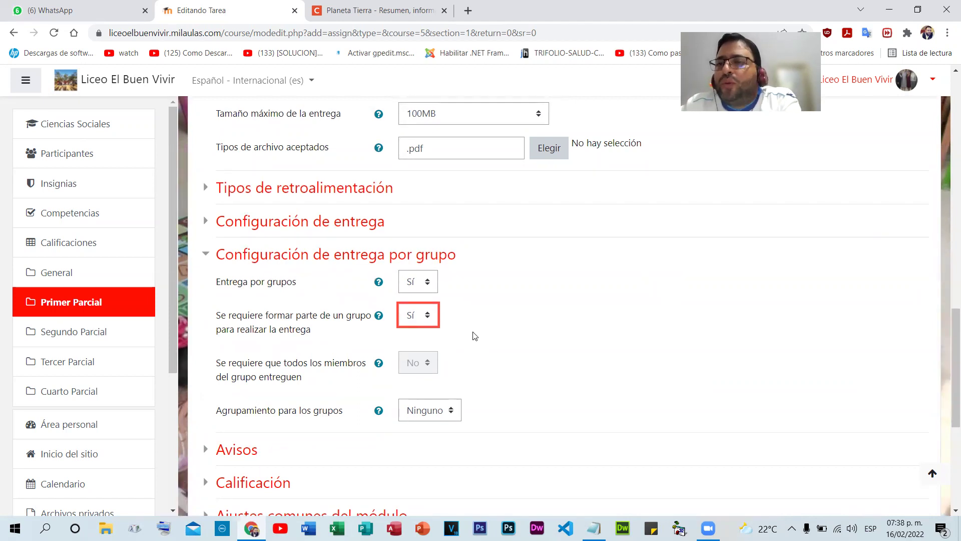
left_click(416, 323)
left_click(409, 348)
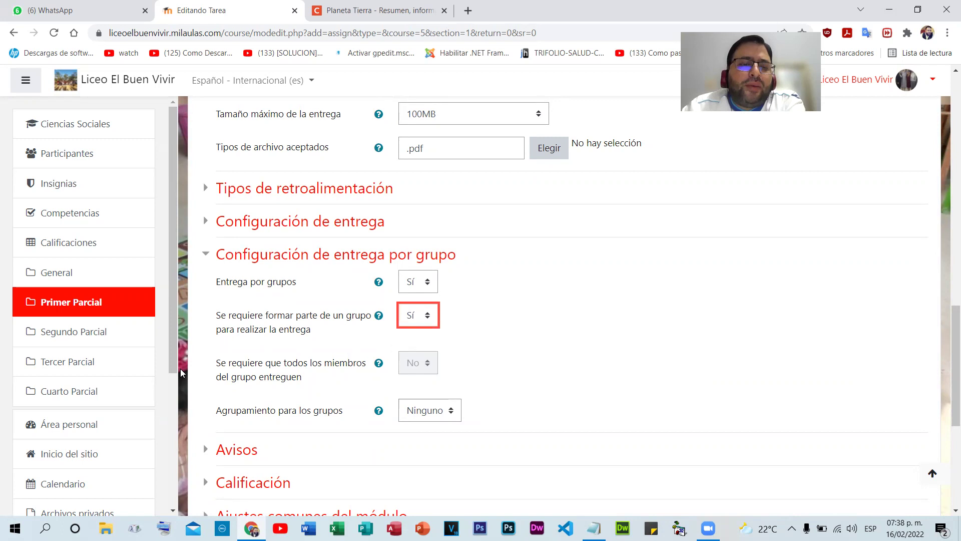
- Try No for the group membership requirement and set it back to Sí
scroll(551, 371, "down", 2)
left_click(410, 190)
left_click(413, 209)
left_click(424, 194)
left_click(424, 194)
left_click(424, 196)
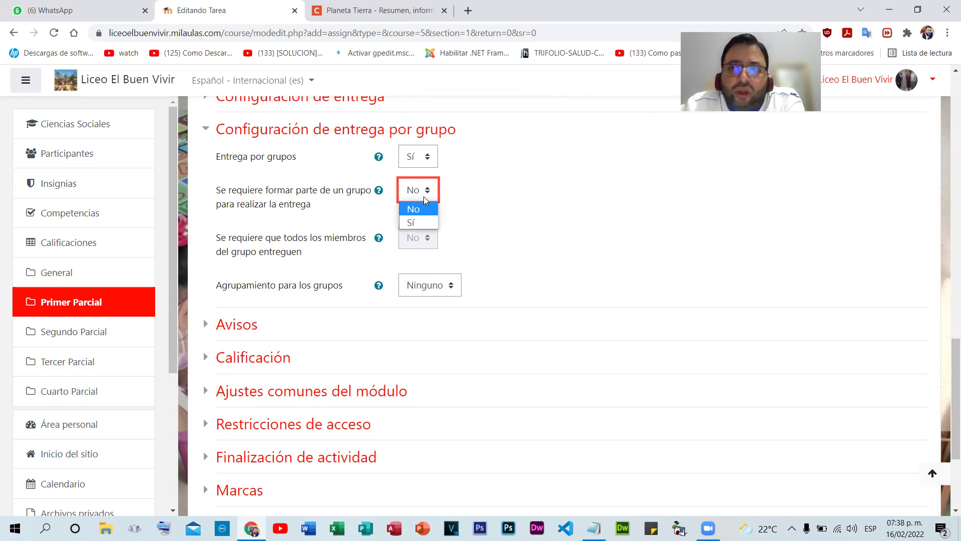
left_click(414, 222)
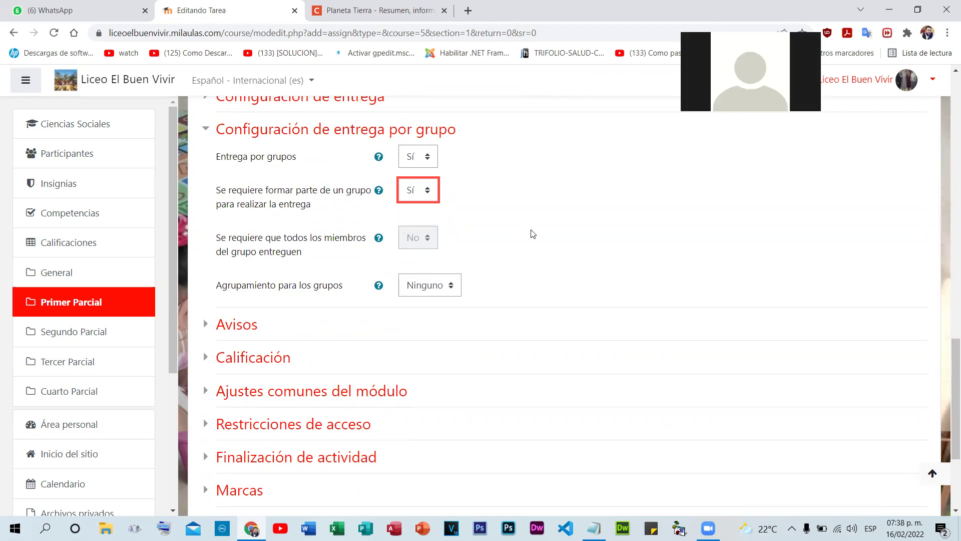
- Check the grouping options for the group submission and show the assignment's grading settings
scroll(537, 235, "down", 3)
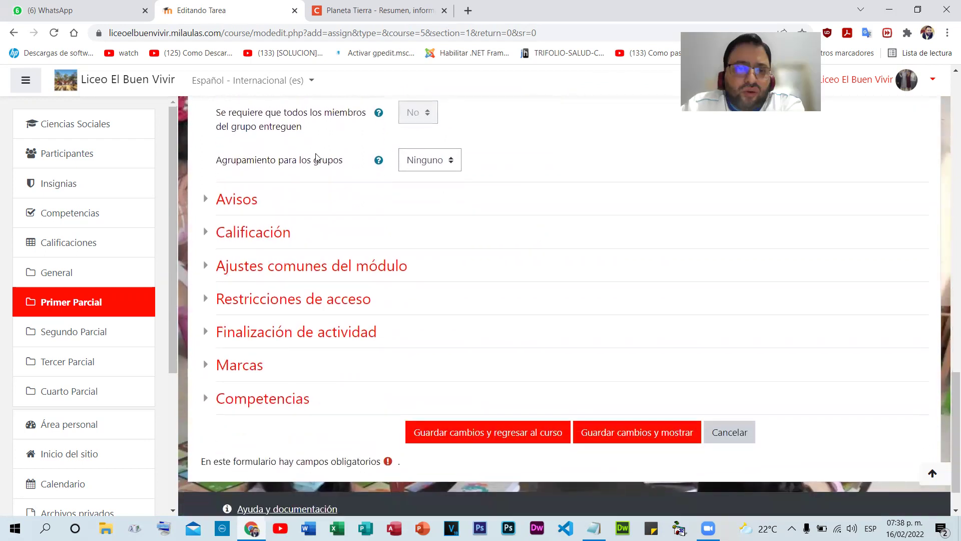
left_click(413, 166)
left_click(405, 167)
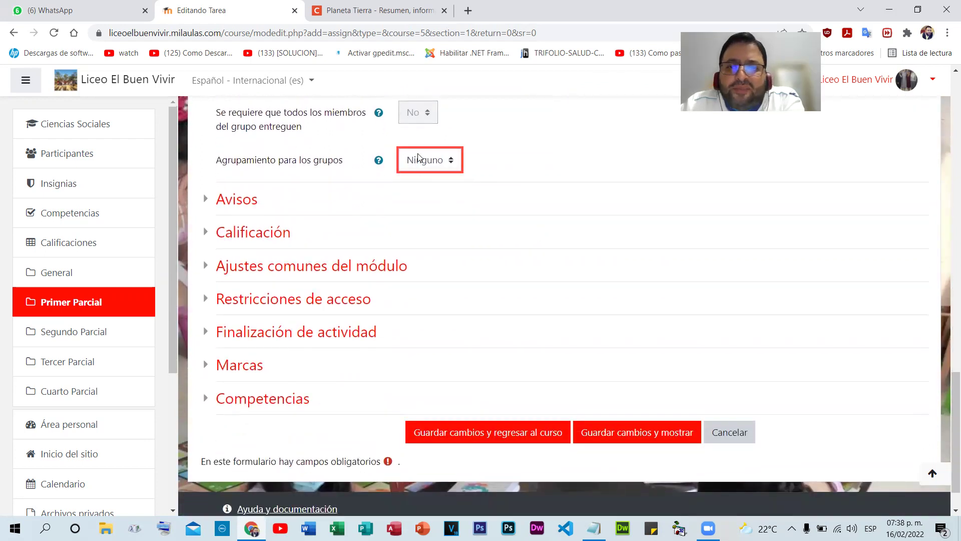
left_click(261, 233)
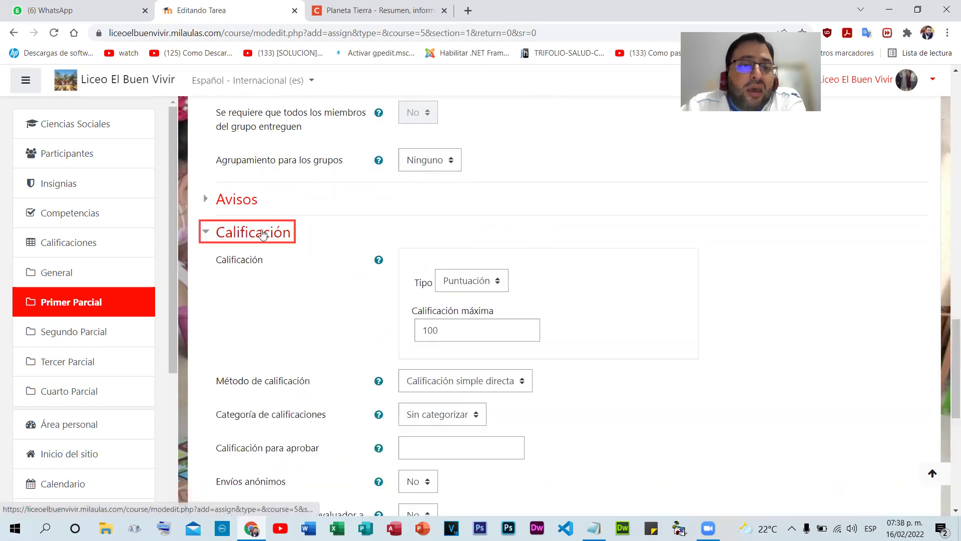
- Set the assignment's maximum grade to 30 and choose Calificación simple directa as its grading method
double_click(426, 330)
type("30")
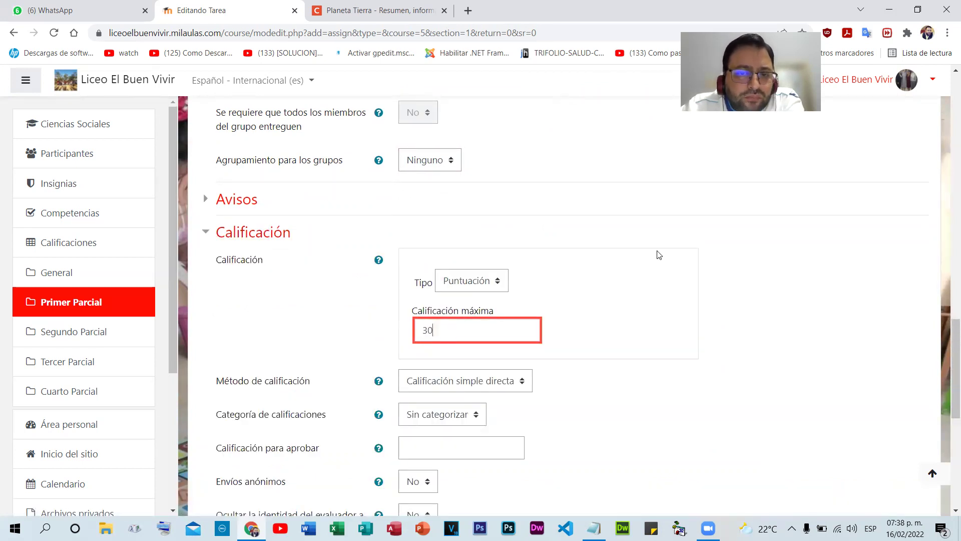
scroll(565, 309, "down", 3)
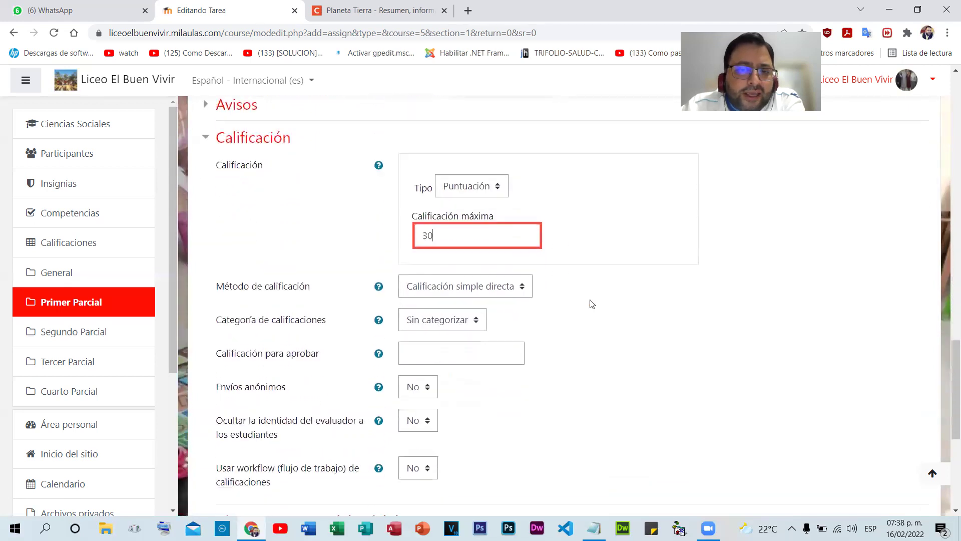
left_click(505, 199)
left_click(502, 196)
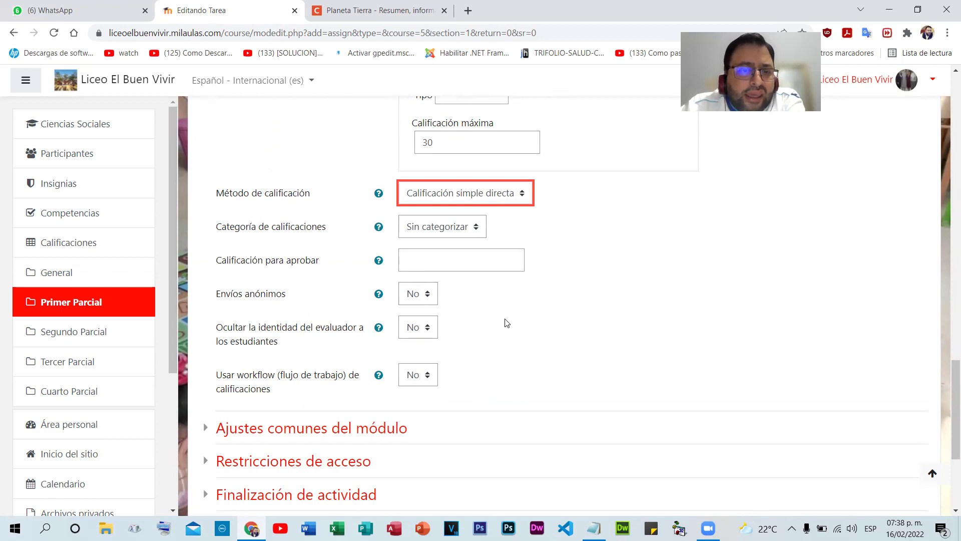
- Review the remaining assignment settings, and save the changes, returning to the course
scroll(506, 322, "down", 3)
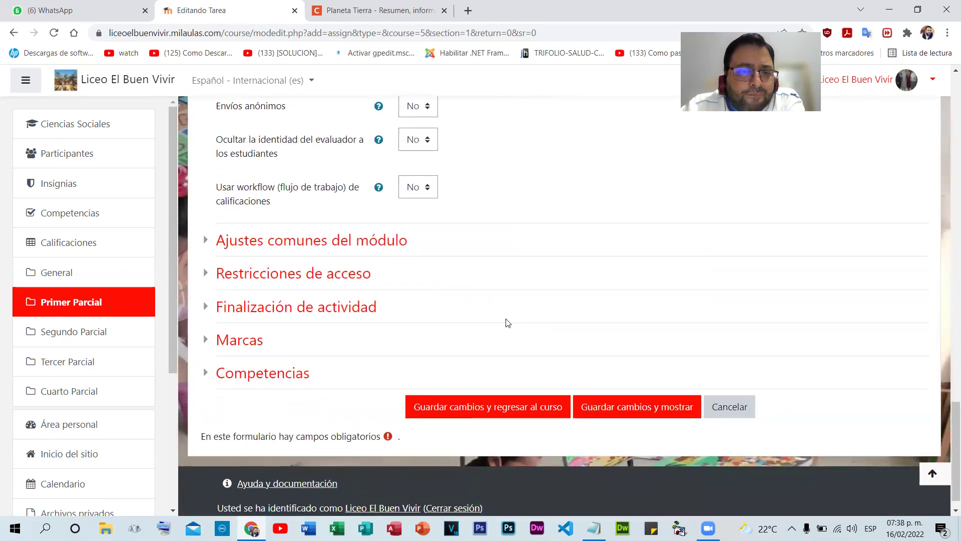
scroll(530, 292, "down", 1)
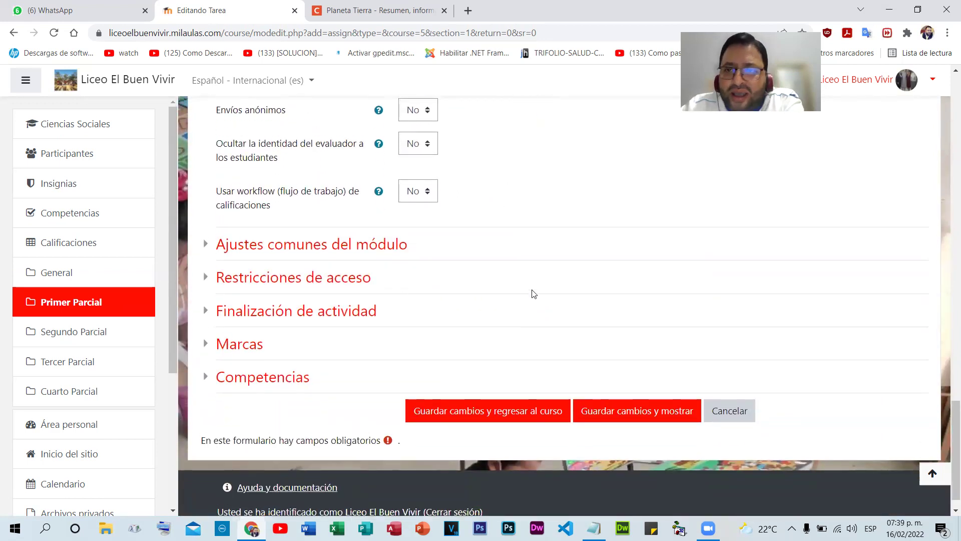
scroll(489, 313, "up", 10)
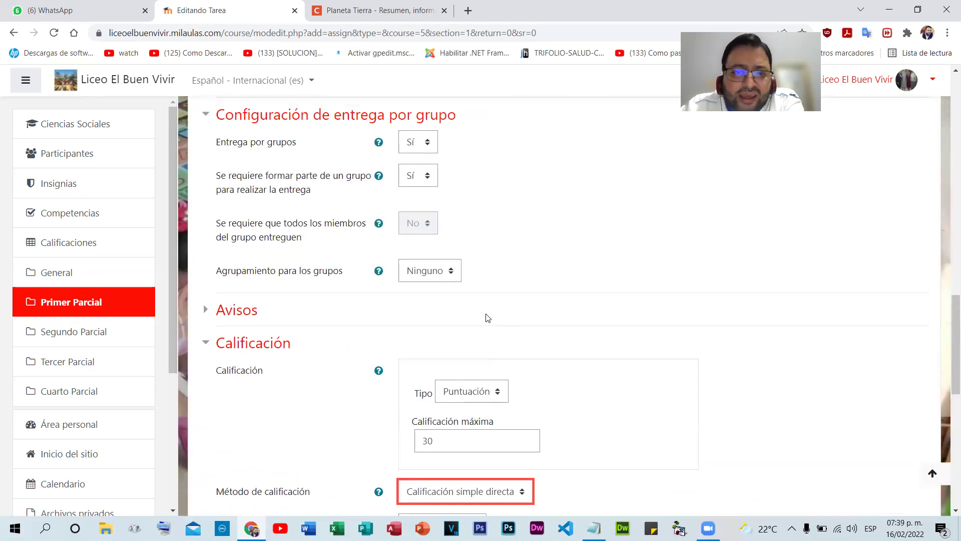
scroll(532, 288, "down", 10)
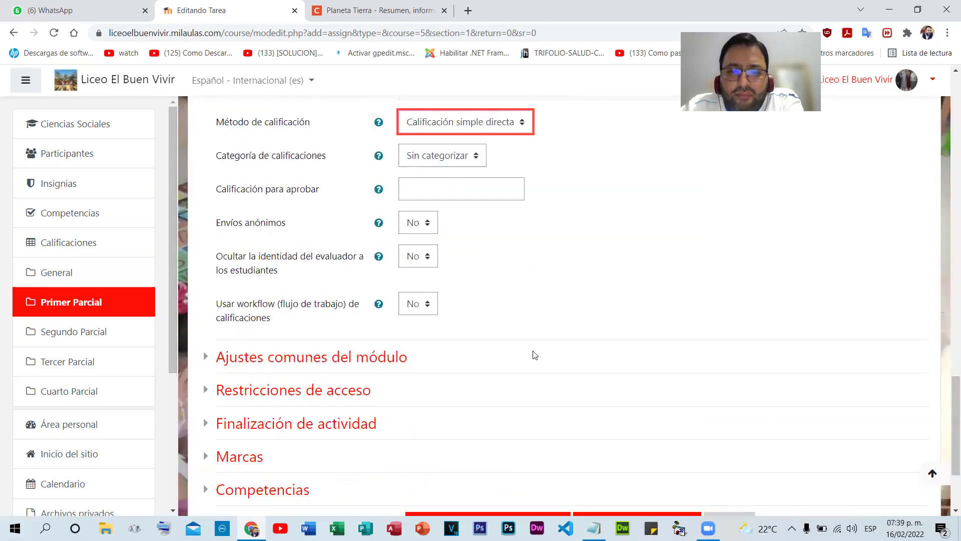
left_click(486, 383)
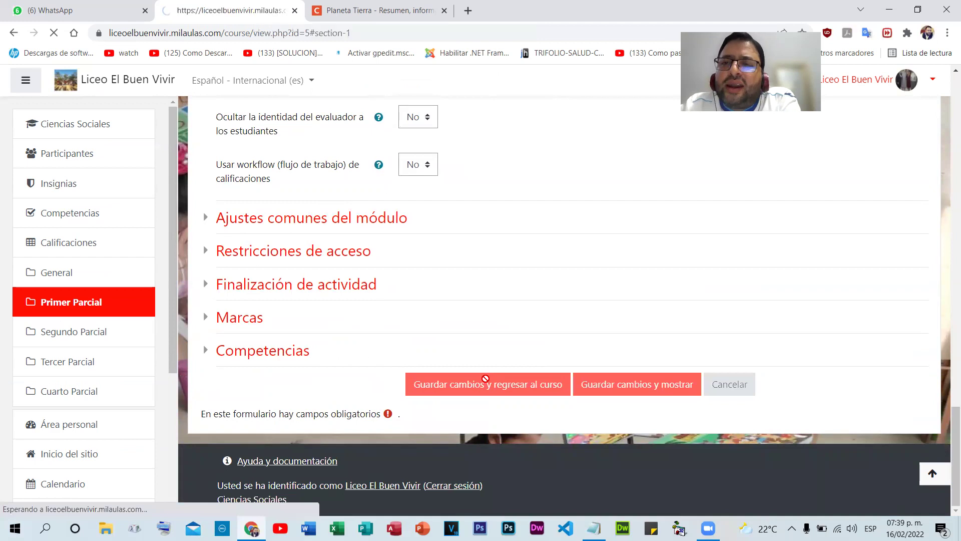
- Open the group assignment Tarea #4 under Primer Parcial and view its grading summary
scroll(556, 319, "down", 5)
scroll(529, 343, "down", 15)
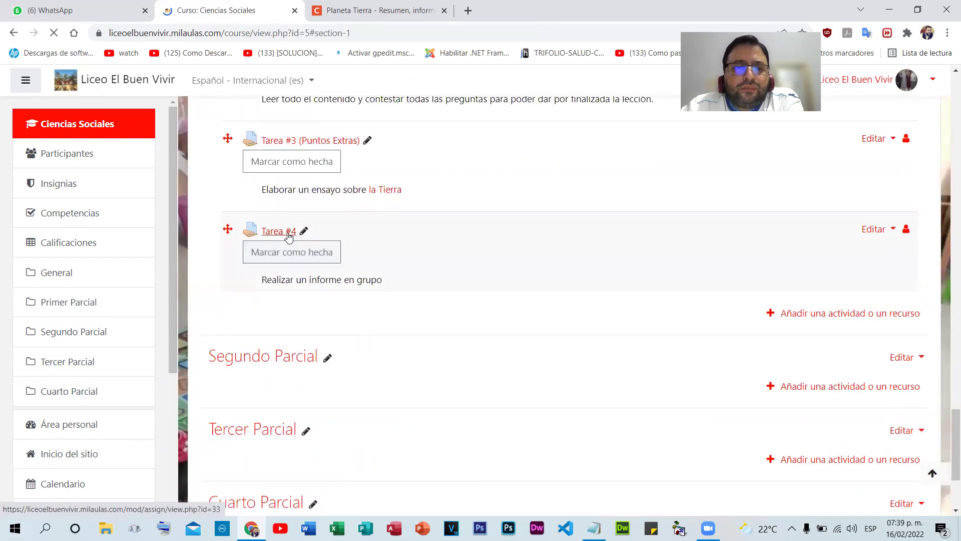
left_click(280, 233)
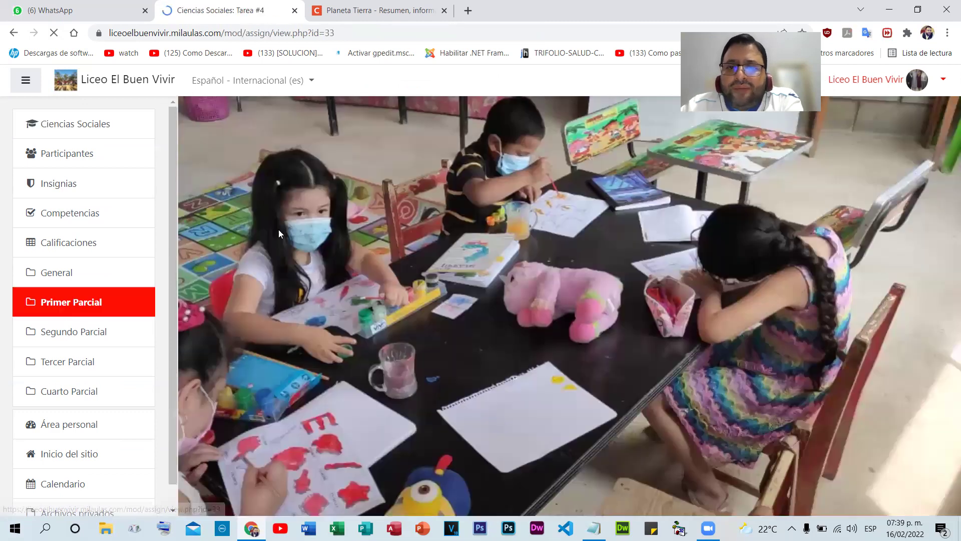
scroll(372, 232, "down", 2)
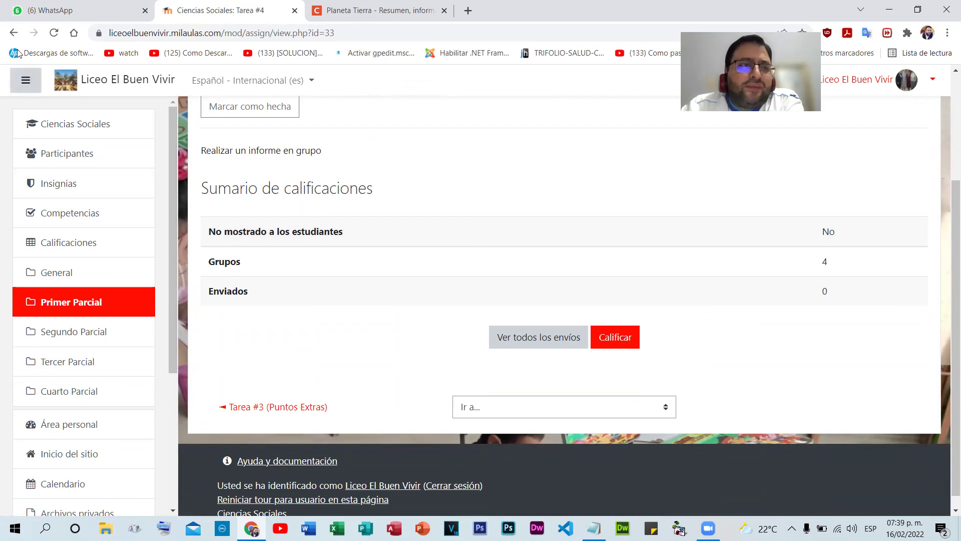
- Return to the course and open Tarea #2 to check the participant and submission counts in its grading summary
key("alt+Left")
scroll(415, 295, "down", 15)
scroll(423, 304, "down", 5)
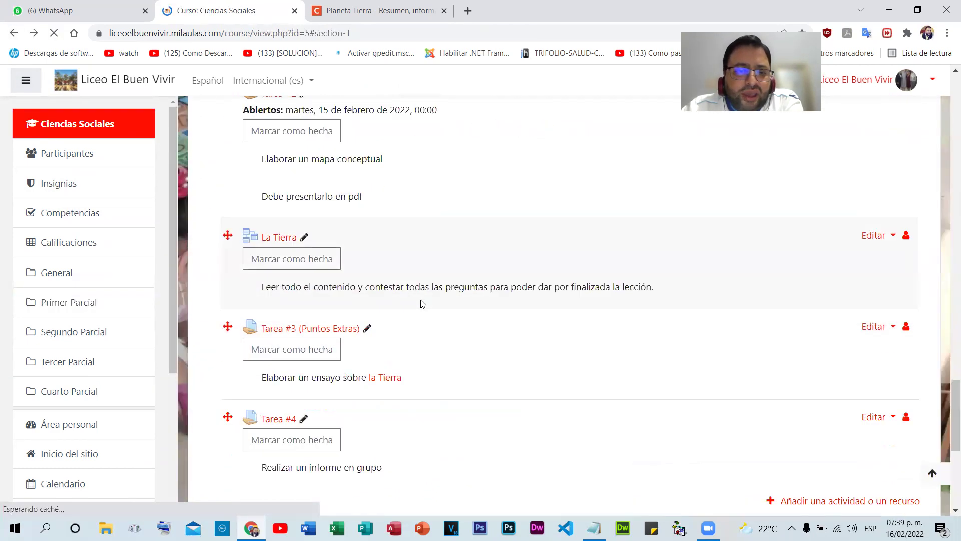
scroll(423, 304, "up", 3)
left_click(266, 220)
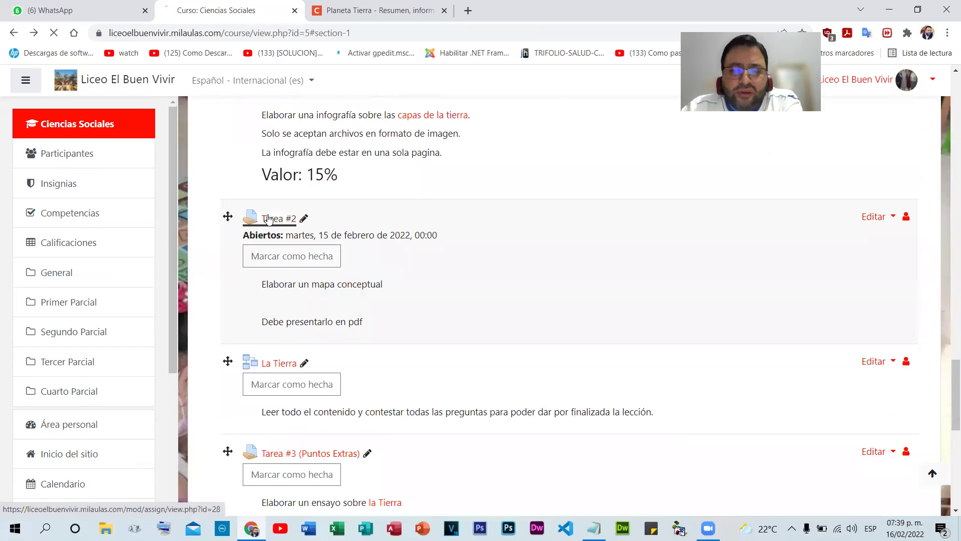
scroll(312, 232, "down", 2)
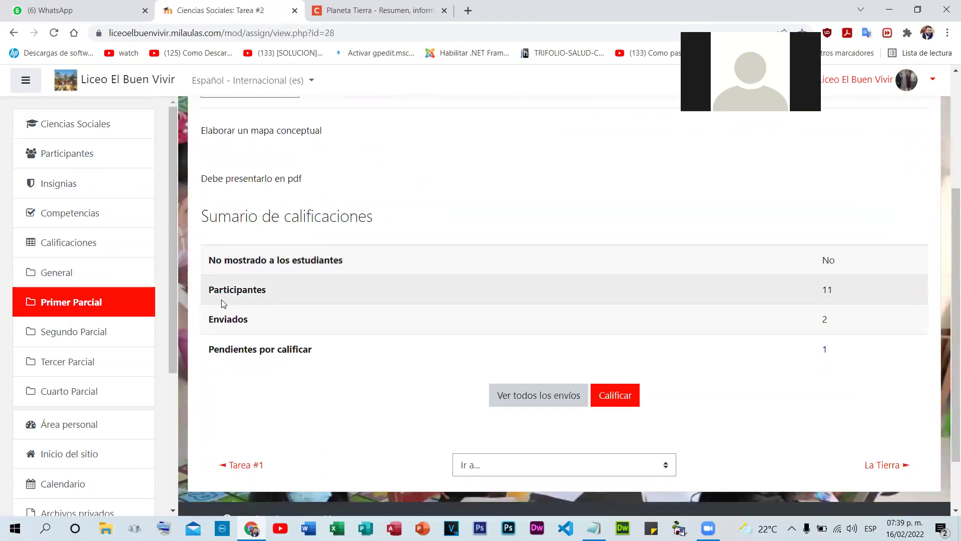
left_click_drag(818, 288, 845, 286)
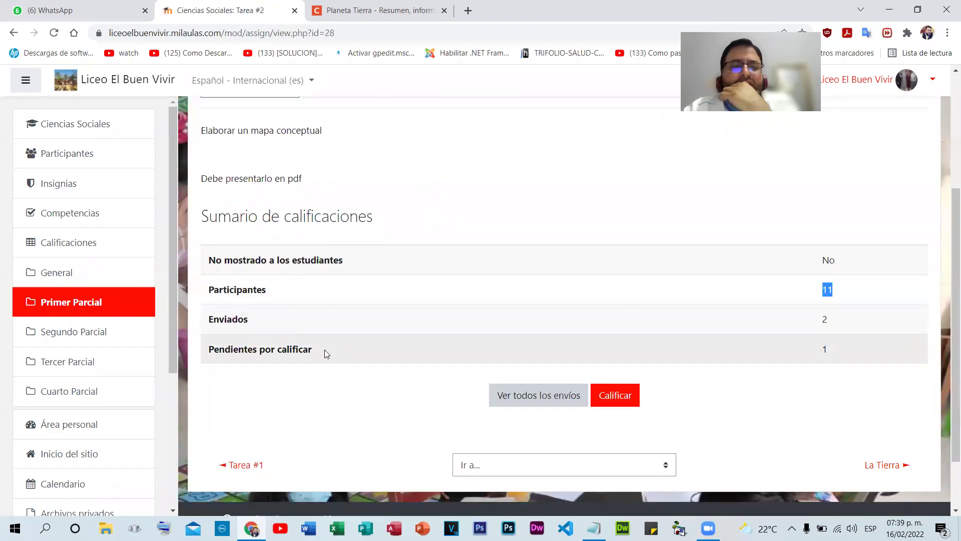
double_click(827, 322)
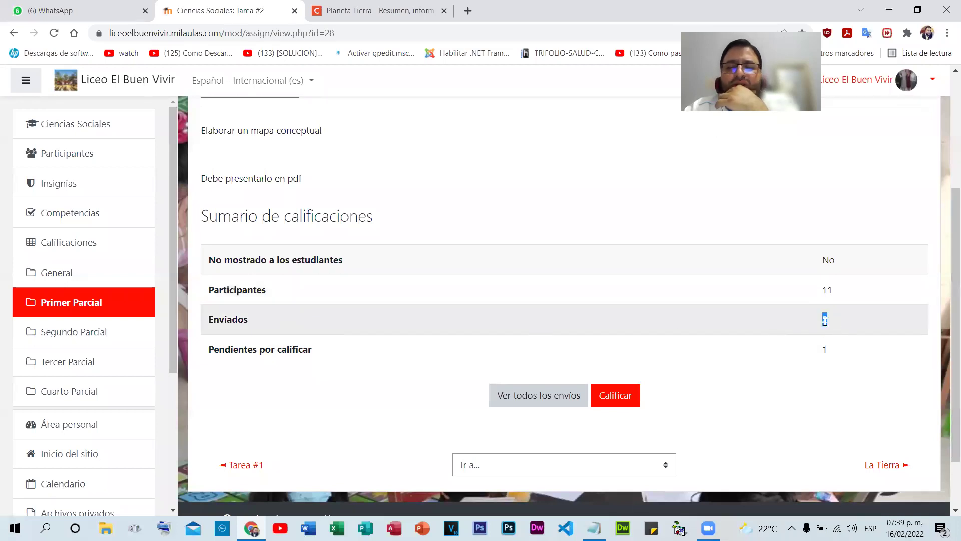
- Go back to the course and reopen Tarea #4 to compare its group-based grading summary
left_click(14, 32)
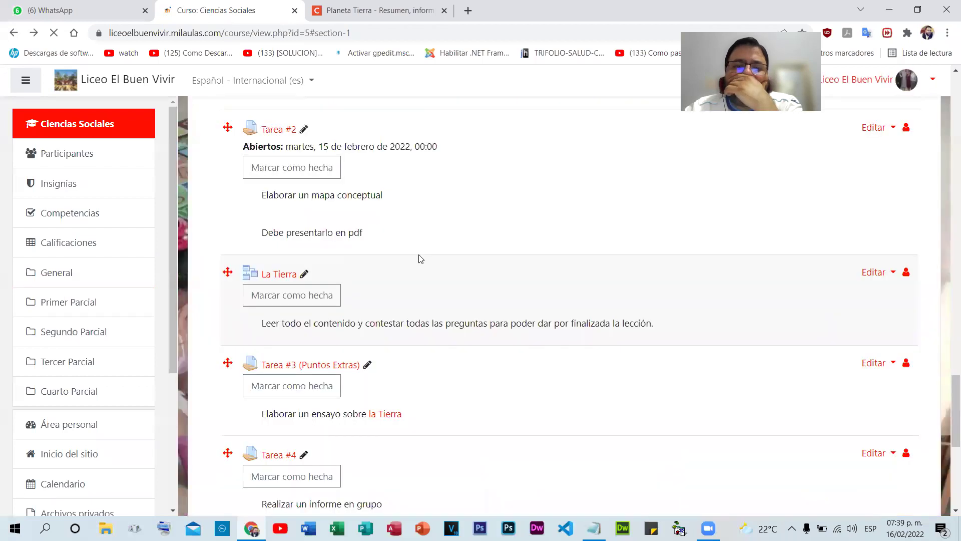
scroll(421, 257, "down", 4)
left_click(275, 206)
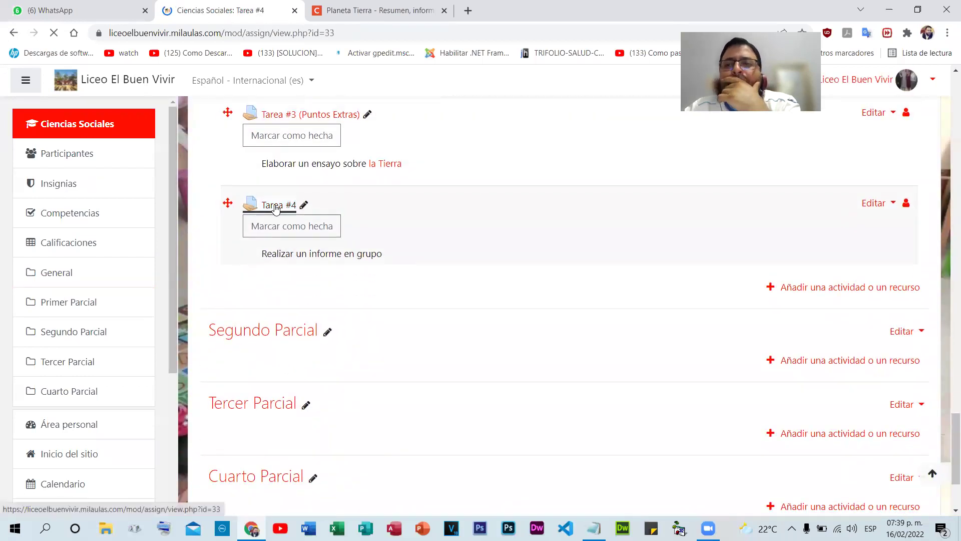
scroll(256, 254, "down", 3)
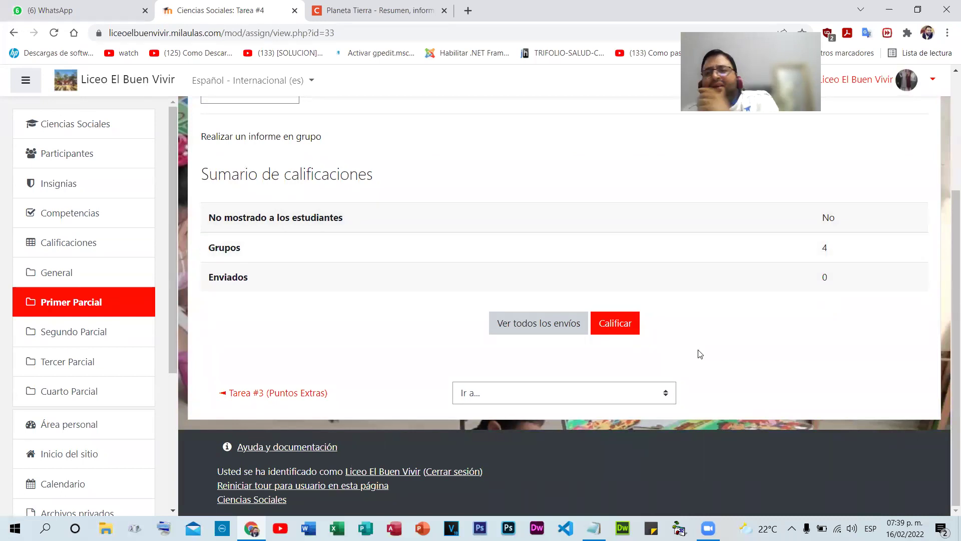
- Open the list of all Tarea #4 submissions and examine each student's assigned group and submission status
left_click(542, 328)
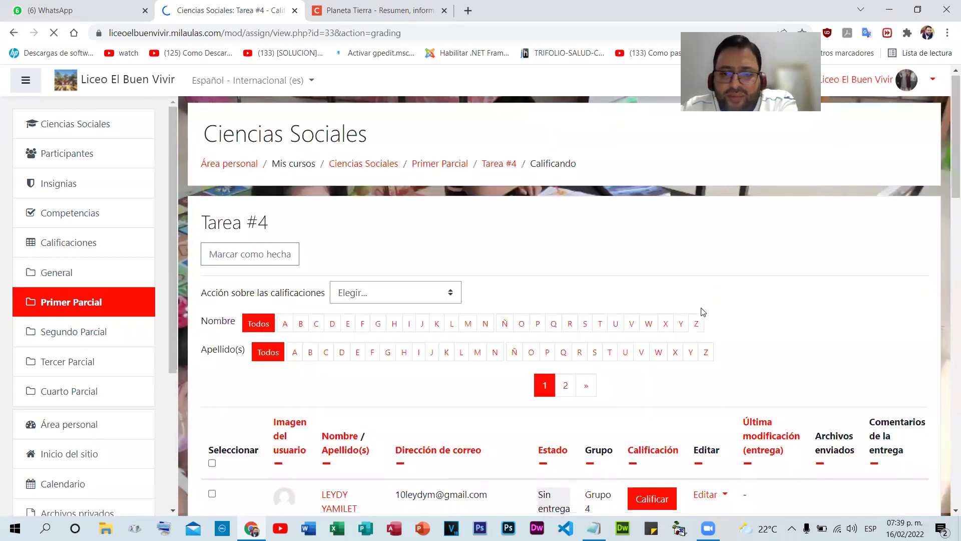
scroll(706, 297, "down", 7)
scroll(718, 326, "up", 3)
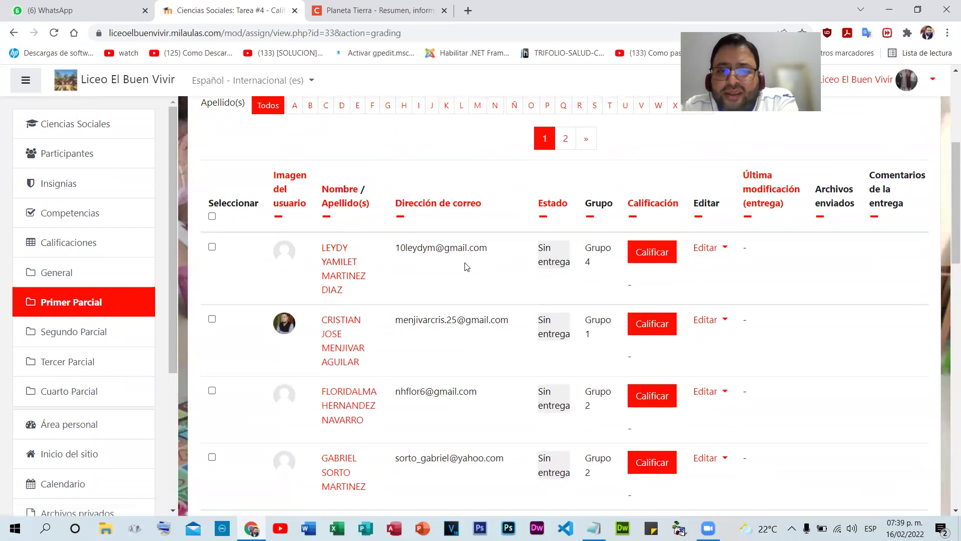
scroll(454, 269, "down", 1)
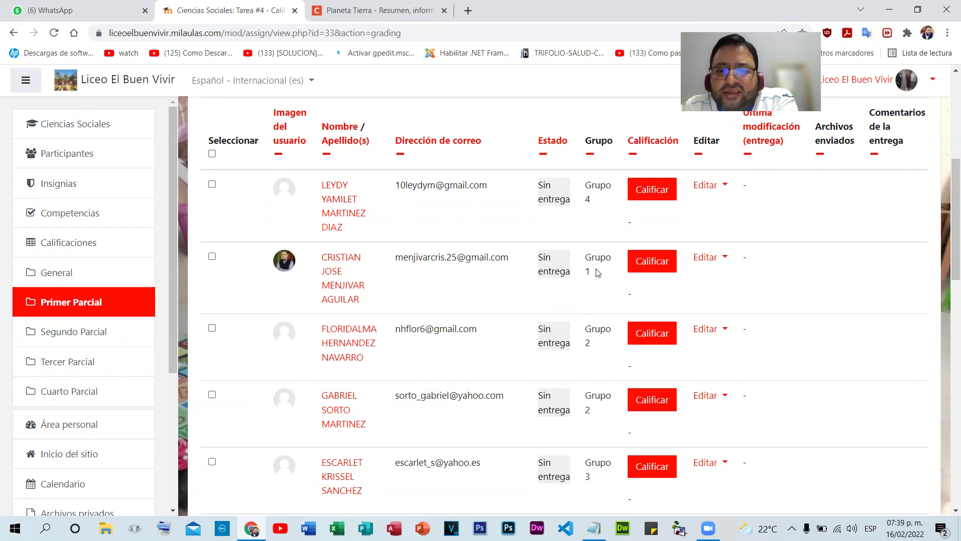
scroll(637, 225, "down", 2)
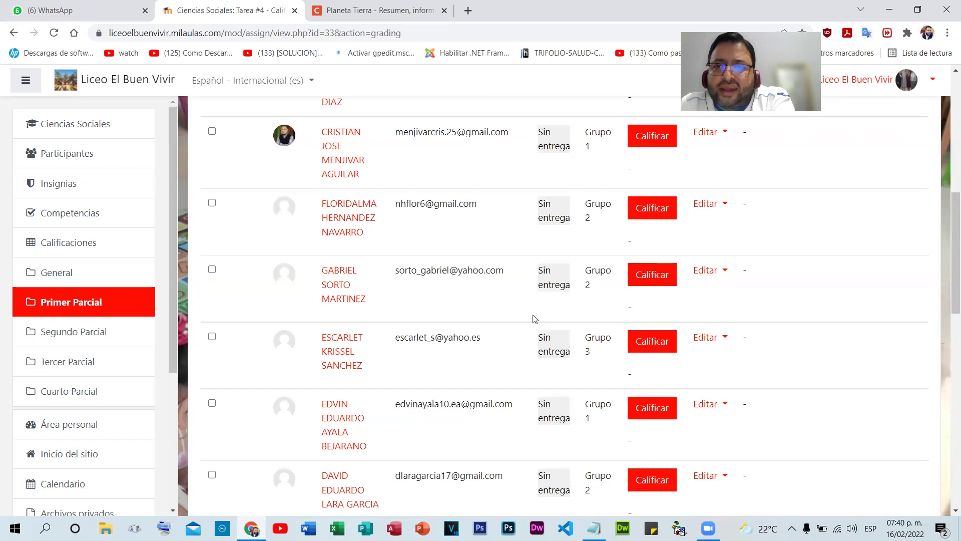
scroll(534, 318, "down", 4)
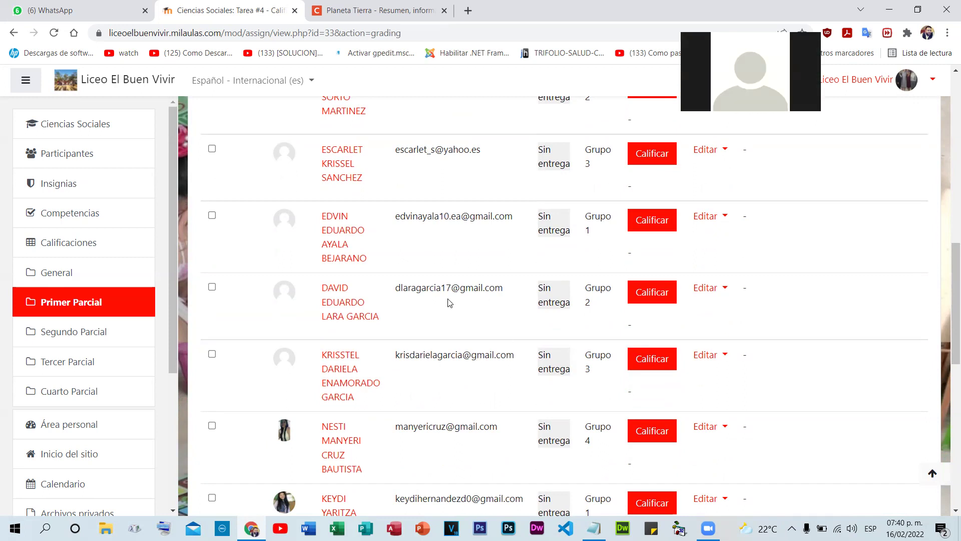
- Return to the Tarea #4 grading summary and reload the page to check for new group submissions
left_click(15, 39)
scroll(635, 371, "down", 3)
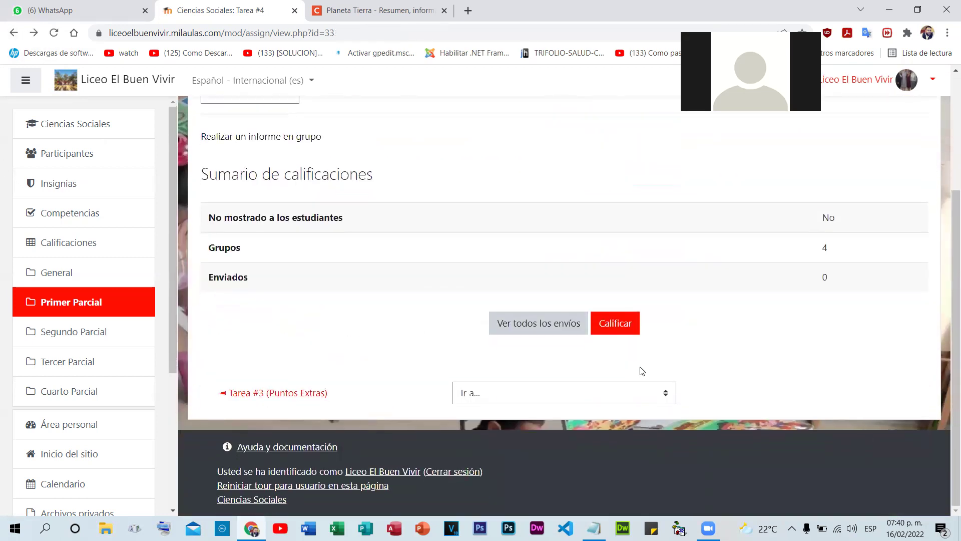
scroll(642, 371, "up", 1)
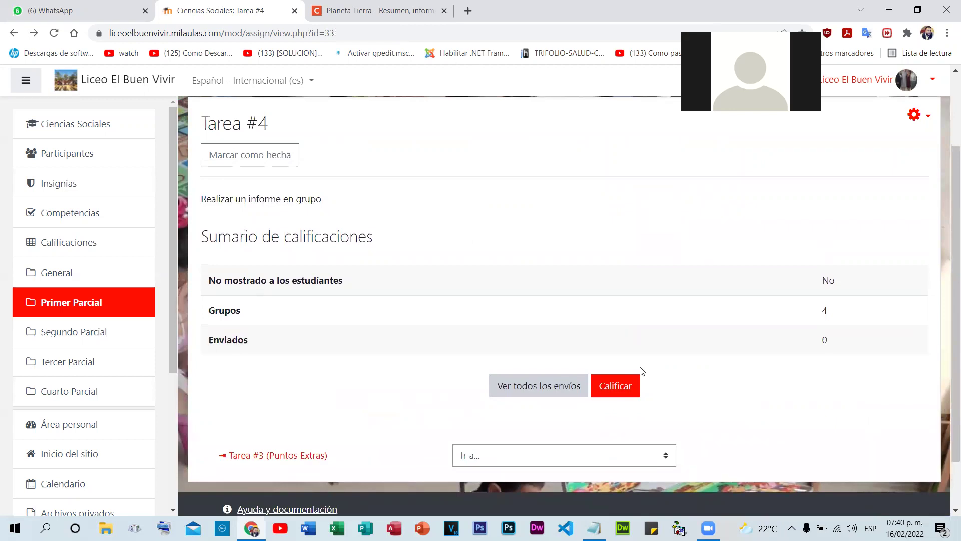
left_click(342, 523)
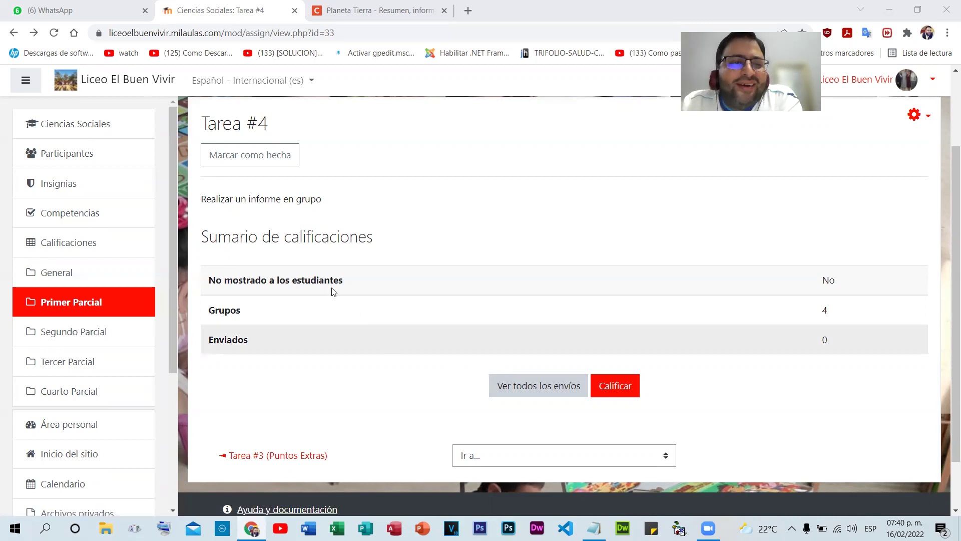
left_click(53, 33)
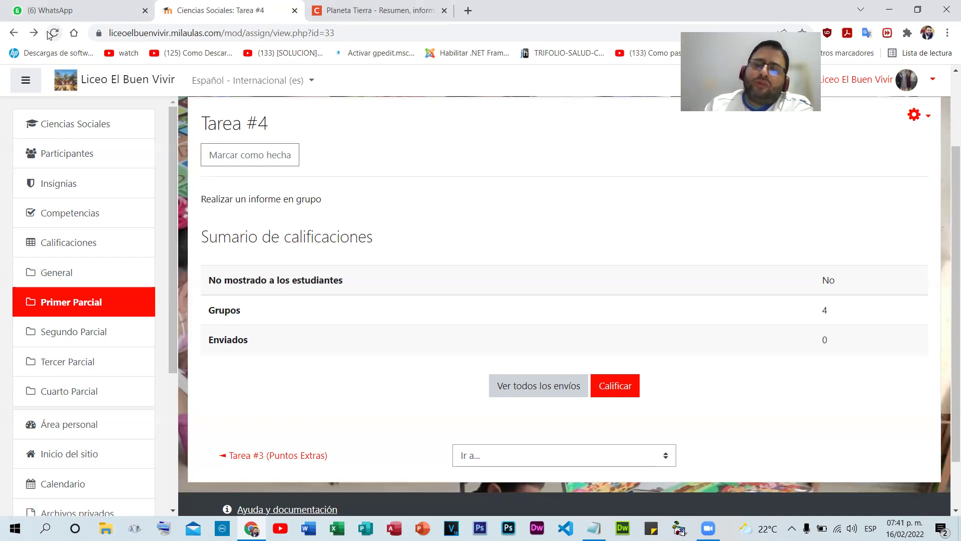
left_click(53, 33)
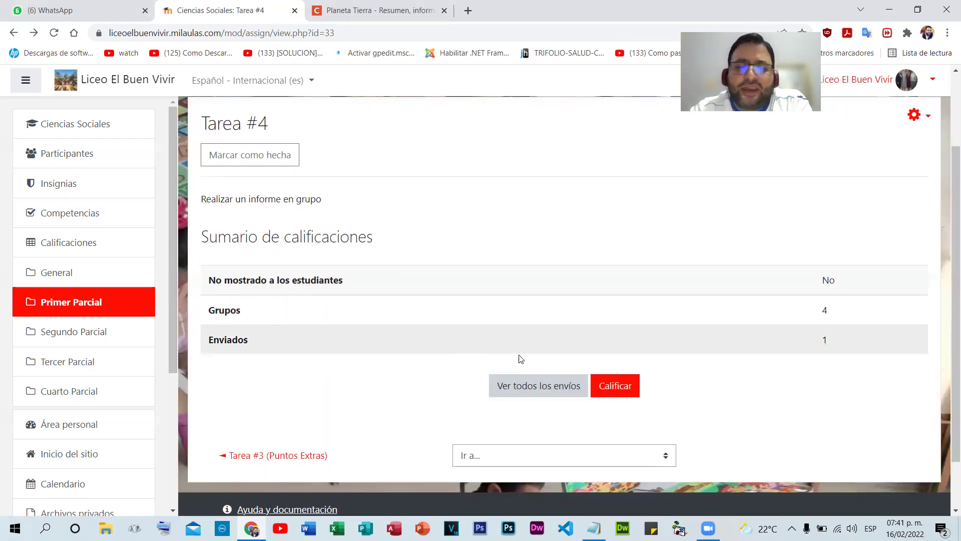
- Reopen the full Tarea #4 submissions list and compare status and submitted files among the members of Grupo 4
left_click(539, 389)
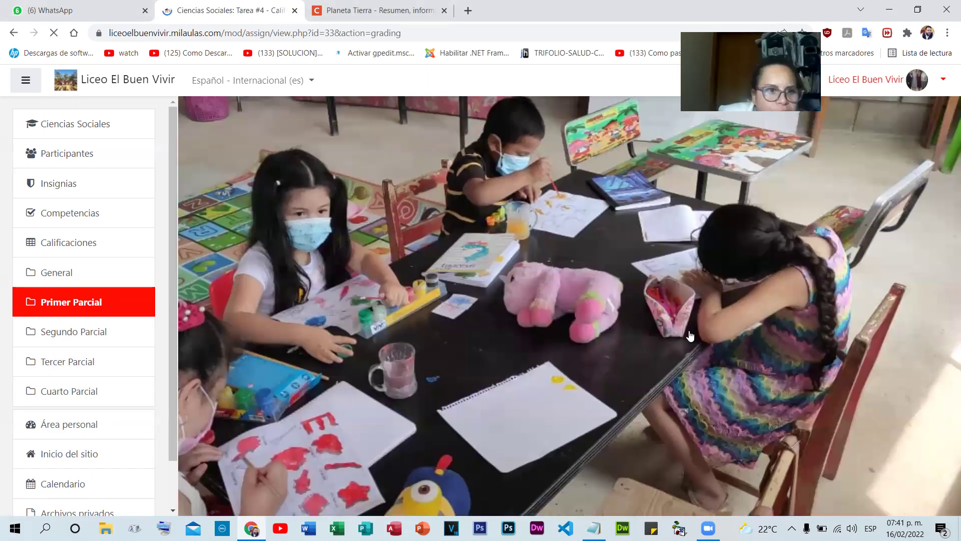
scroll(768, 315, "down", 2)
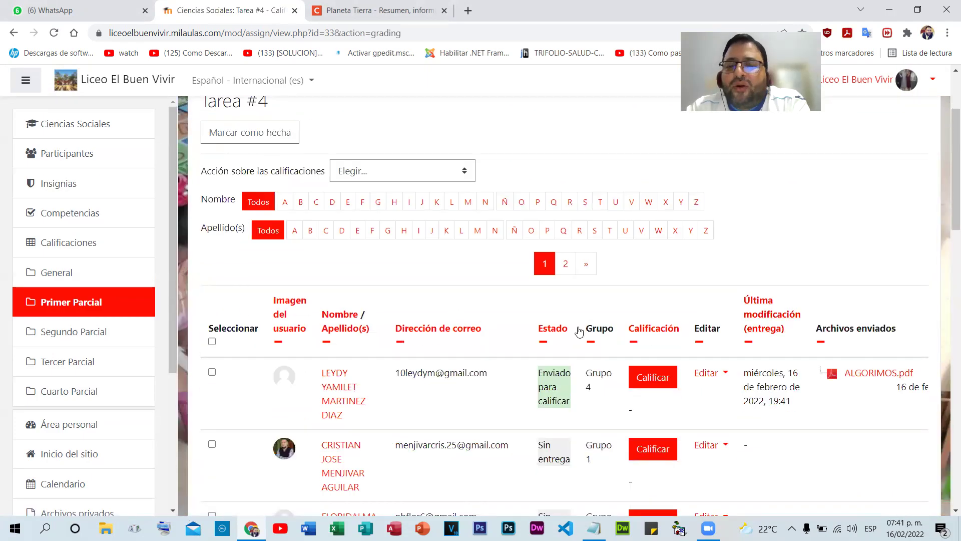
scroll(601, 338, "down", 1)
scroll(595, 325, "down", 6)
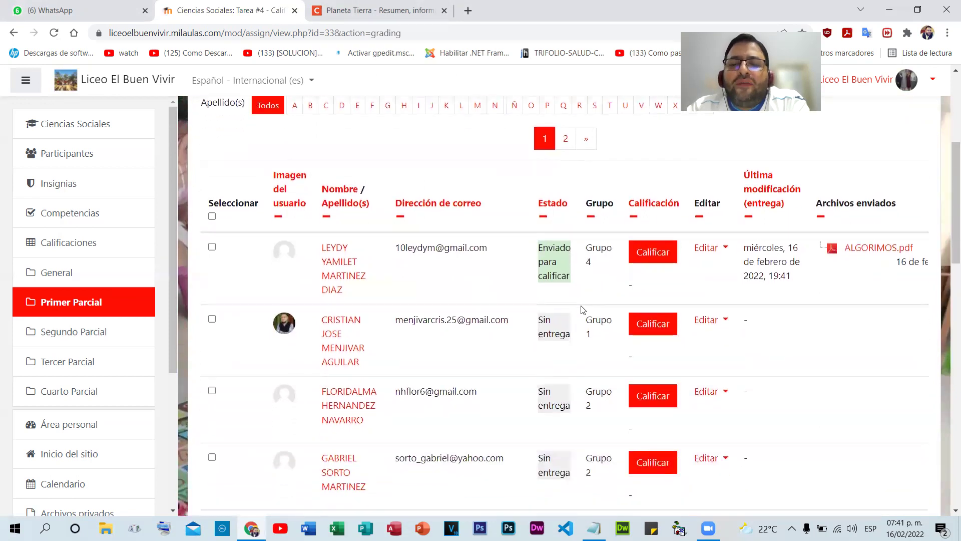
scroll(583, 309, "down", 3)
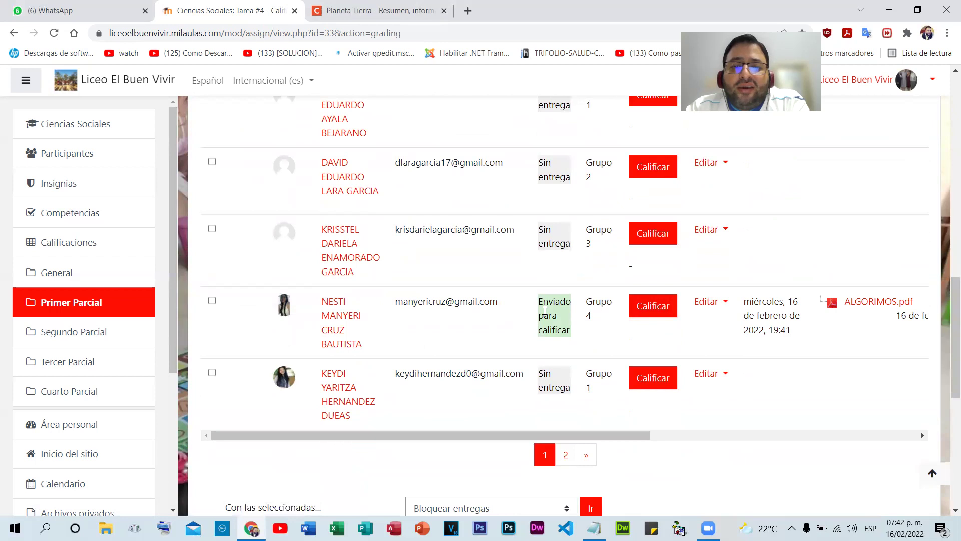
scroll(547, 323, "up", 7)
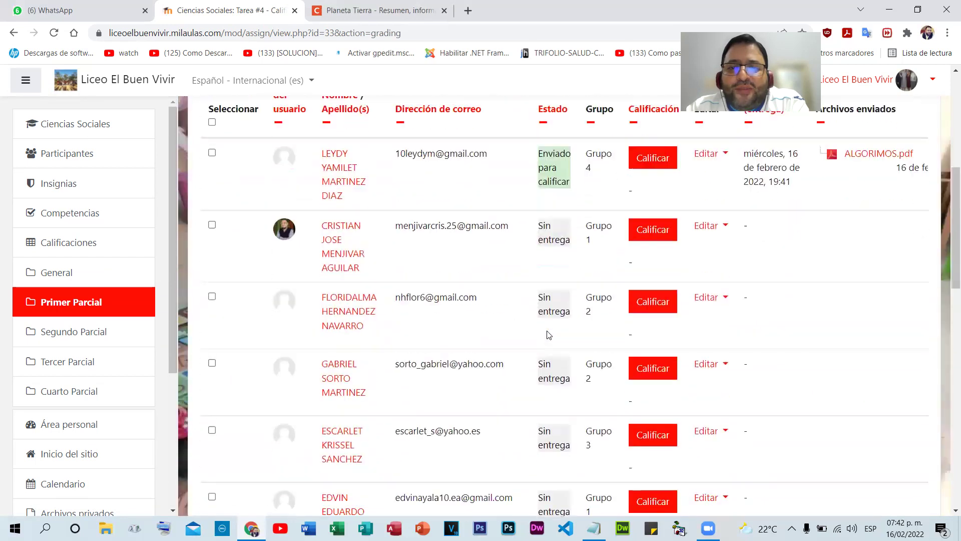
scroll(547, 334, "down", 5)
scroll(406, 295, "up", 8)
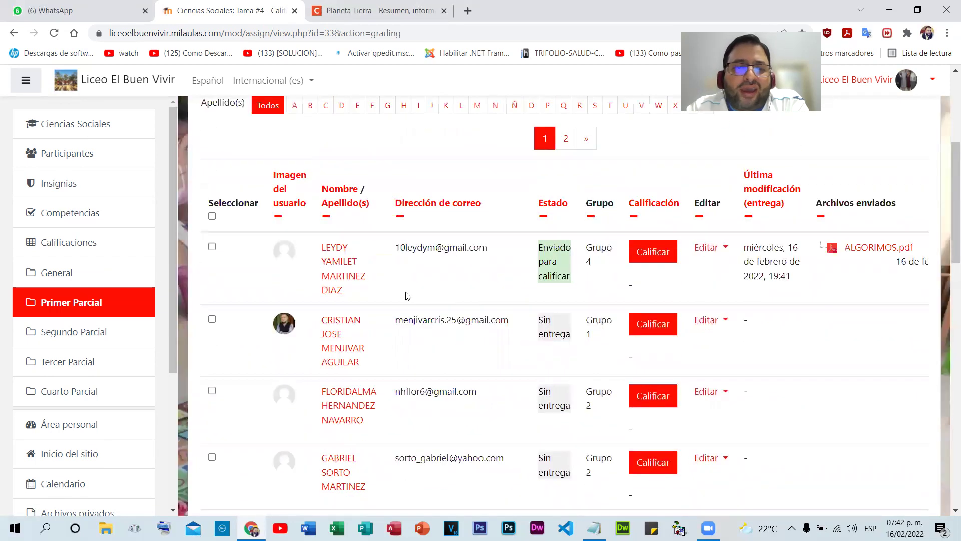
- Examine the Tarea #4 submissions list to compare the status and files of the Grupo 4 members with the other groups
scroll(591, 287, "up", 1)
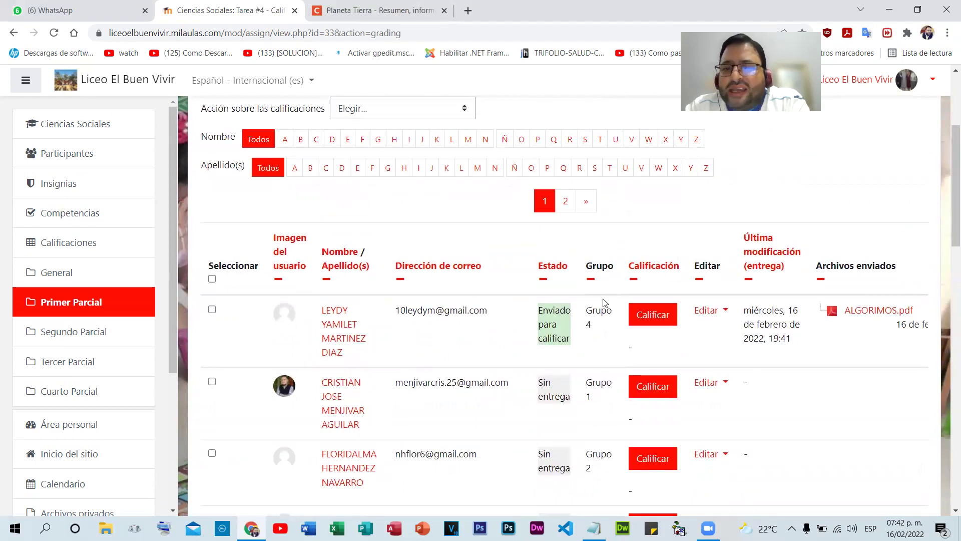
scroll(605, 302, "down", 9)
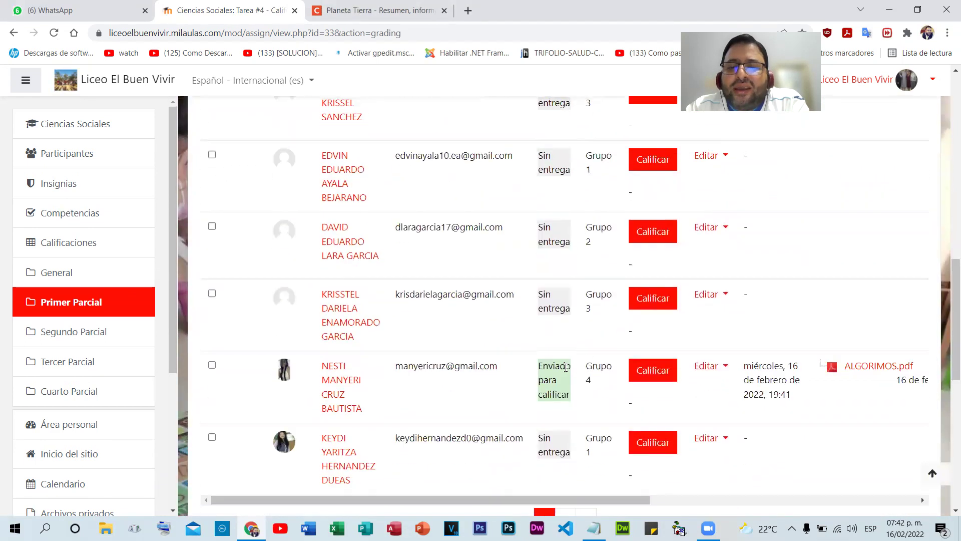
scroll(566, 368, "up", 10)
scroll(546, 374, "down", 1)
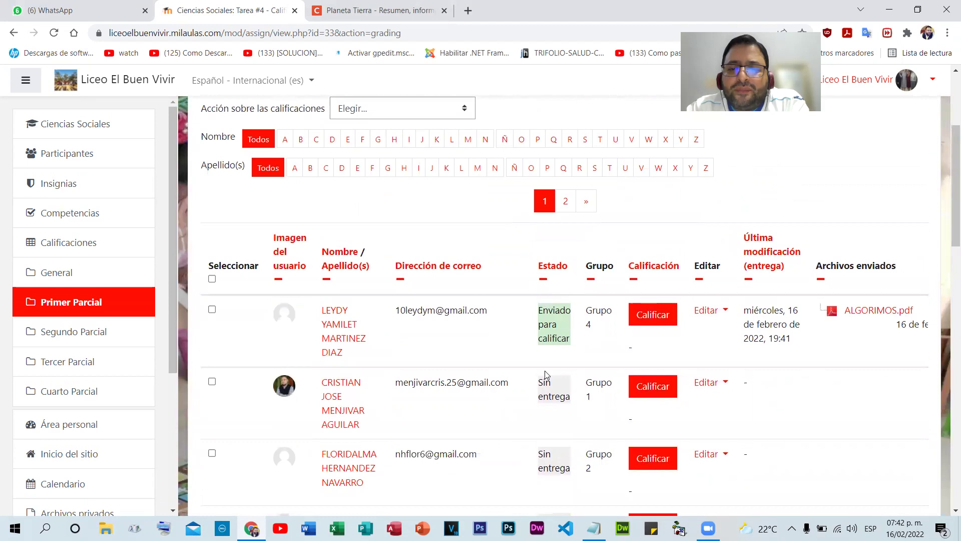
scroll(546, 374, "down", 8)
scroll(553, 378, "up", 6)
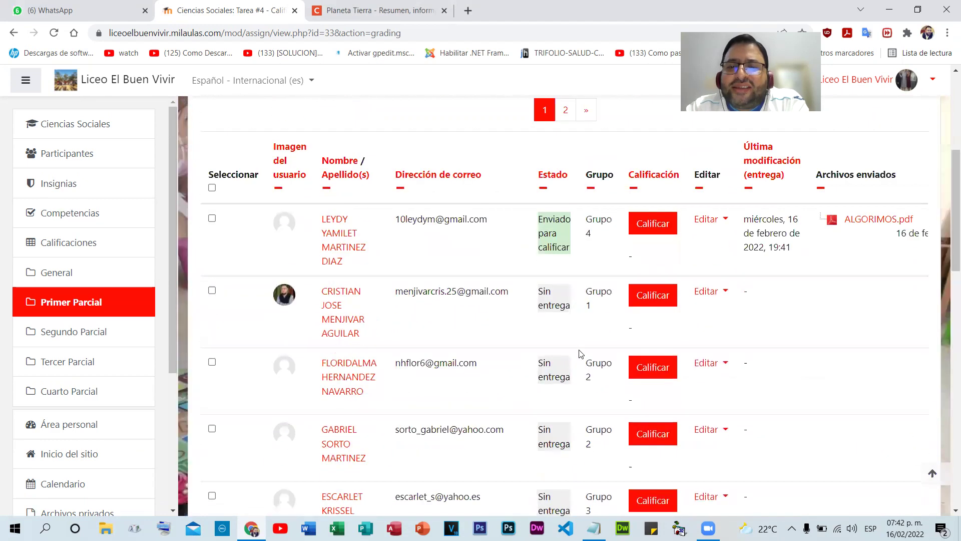
- Grade the first listed Grupo 4 member 30 out of 30, keep the grade applied to the whole group, and save
scroll(580, 353, "up", 2)
left_click(644, 314)
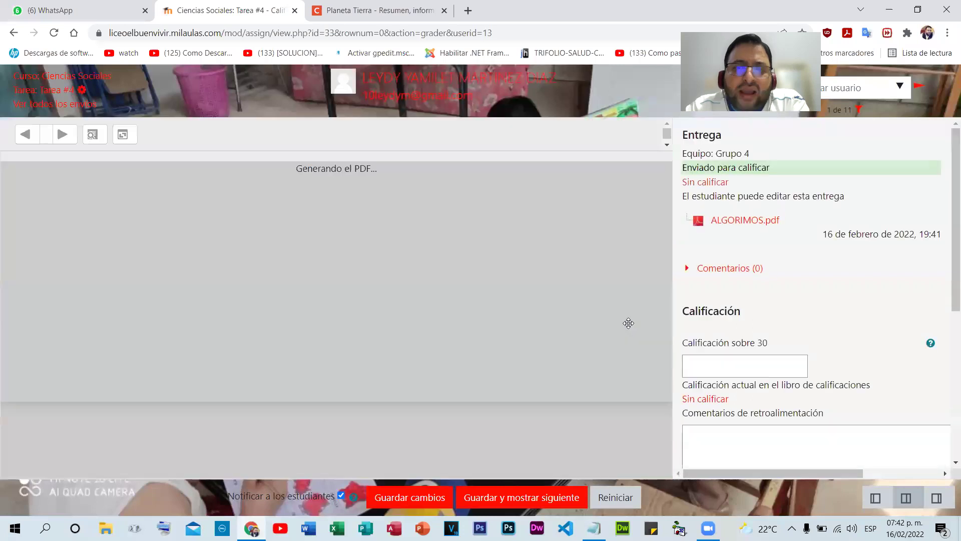
left_click(725, 364)
type("30")
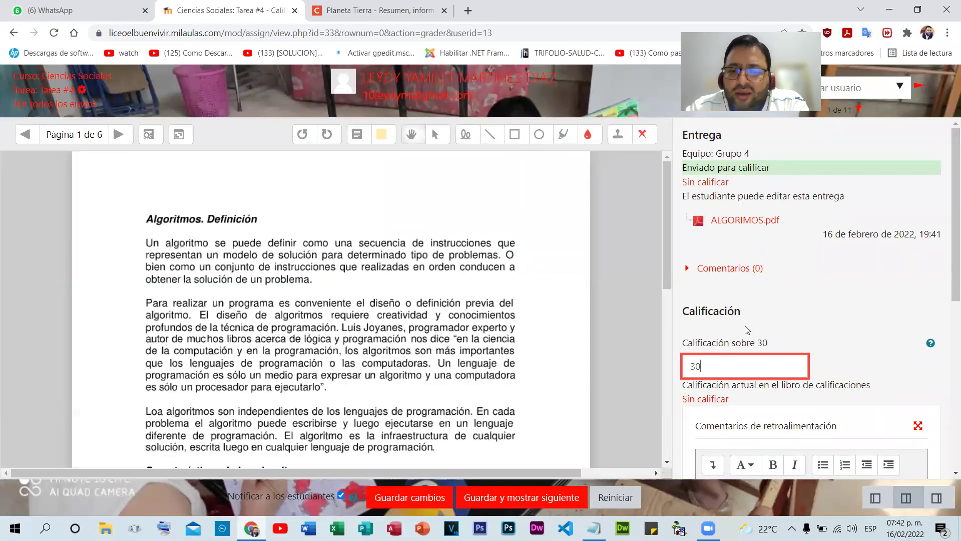
scroll(748, 330, "down", 7)
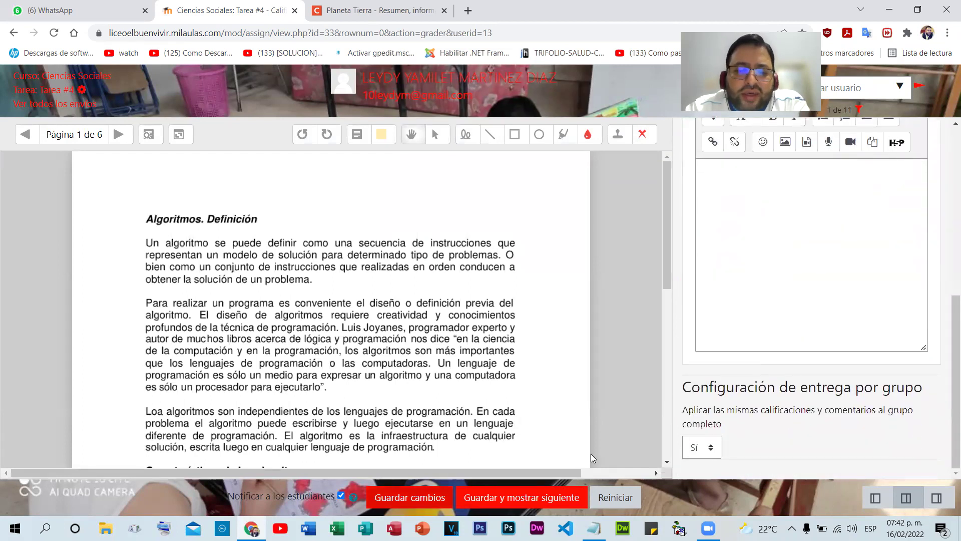
key("Return")
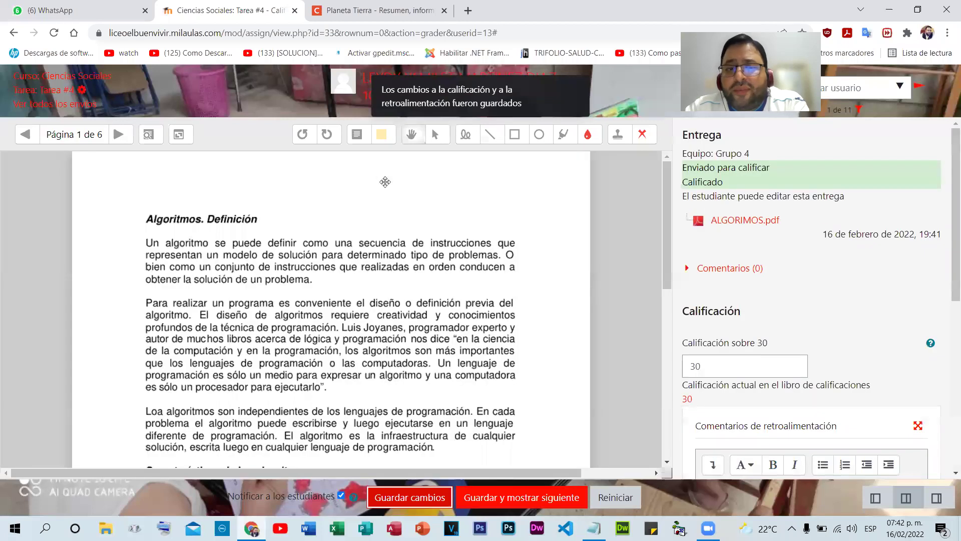
- Return to the submissions list, reload it and check the grade recorded for each Grupo 4 member
left_click(14, 35)
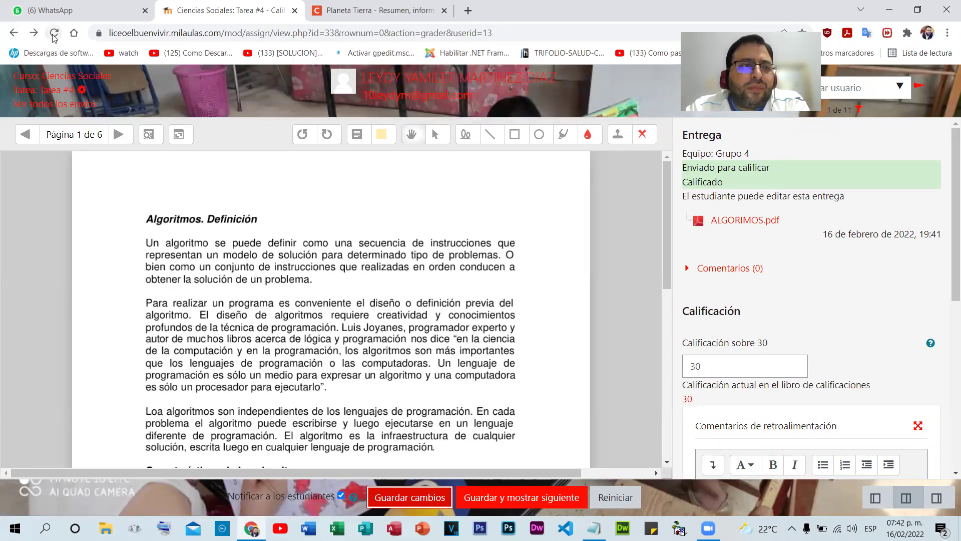
left_click(19, 35)
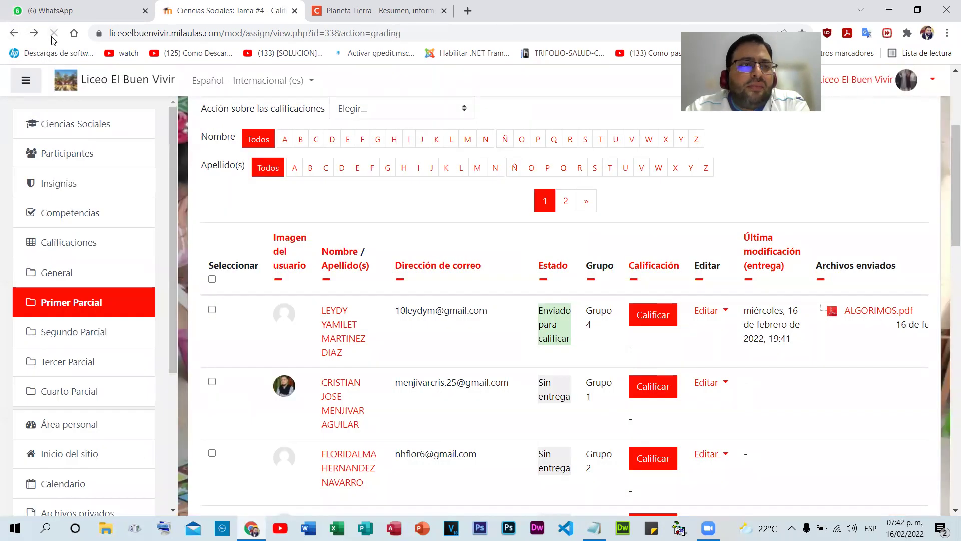
left_click(54, 33)
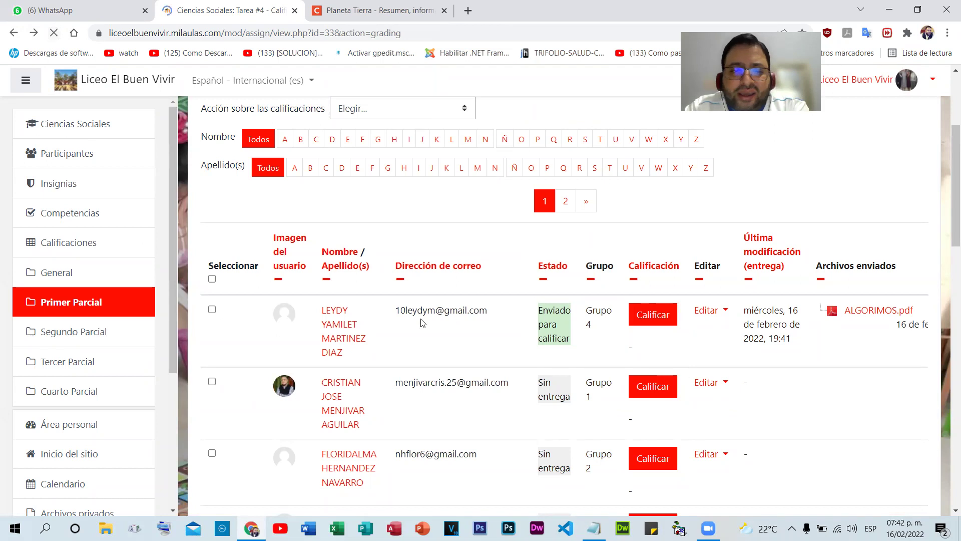
left_click_drag(636, 347, 689, 348)
scroll(688, 348, "down", 12)
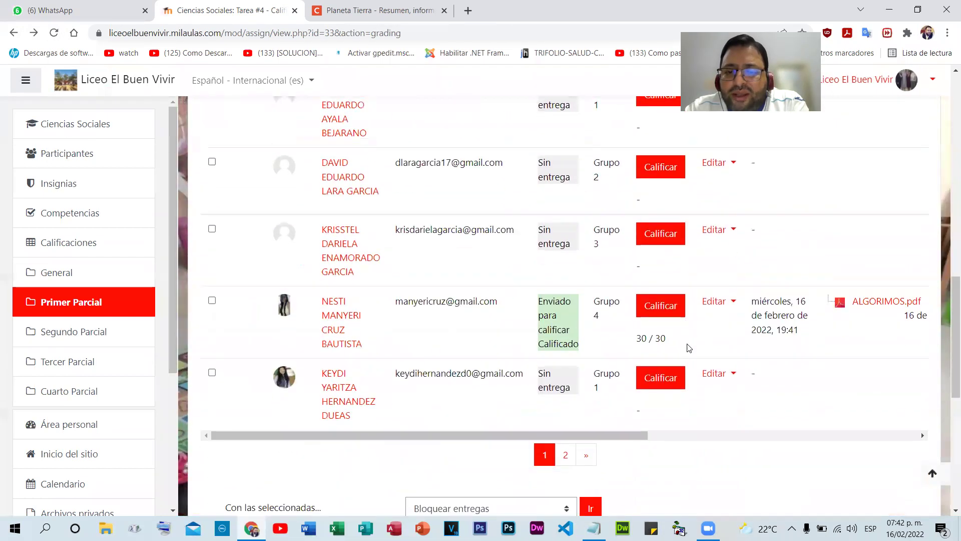
left_click_drag(641, 338, 686, 339)
left_click(685, 338)
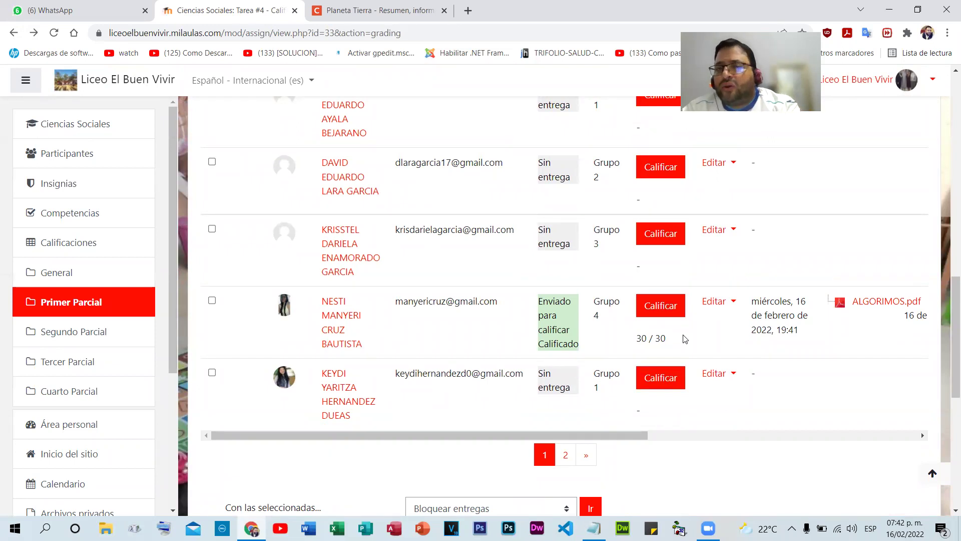
scroll(684, 339, "up", 8)
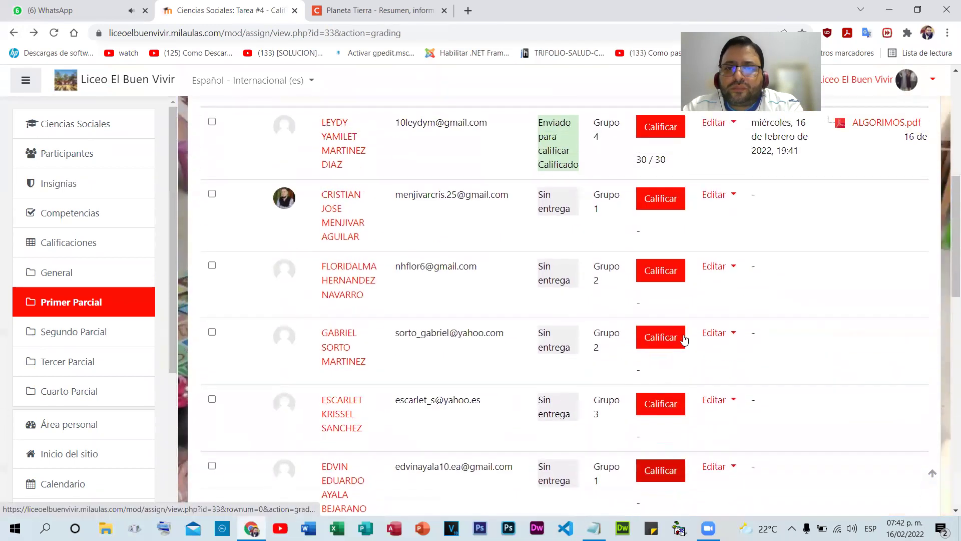
- Reload the submissions list and check the status and submitted files of the Grupo 2 members
left_click(59, 35)
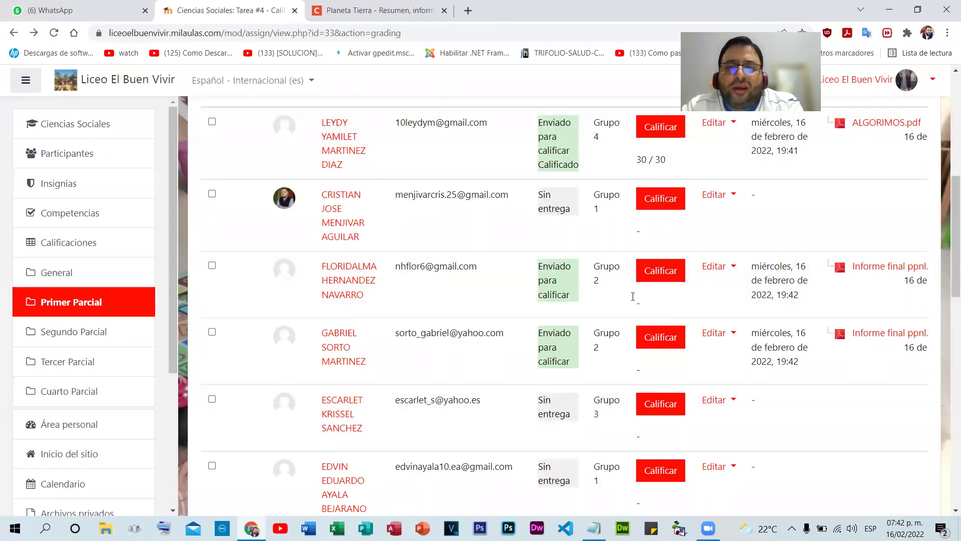
scroll(633, 296, "down", 5)
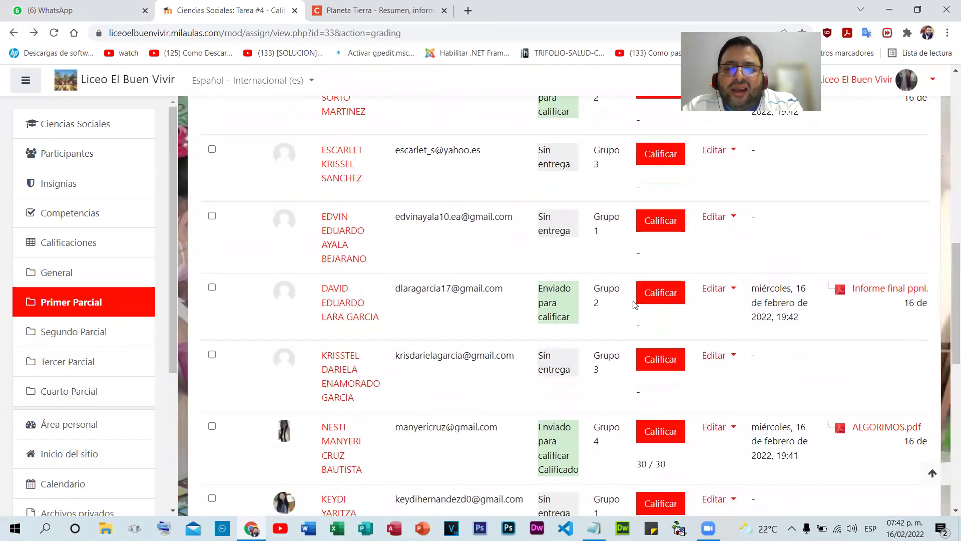
scroll(620, 317, "up", 1)
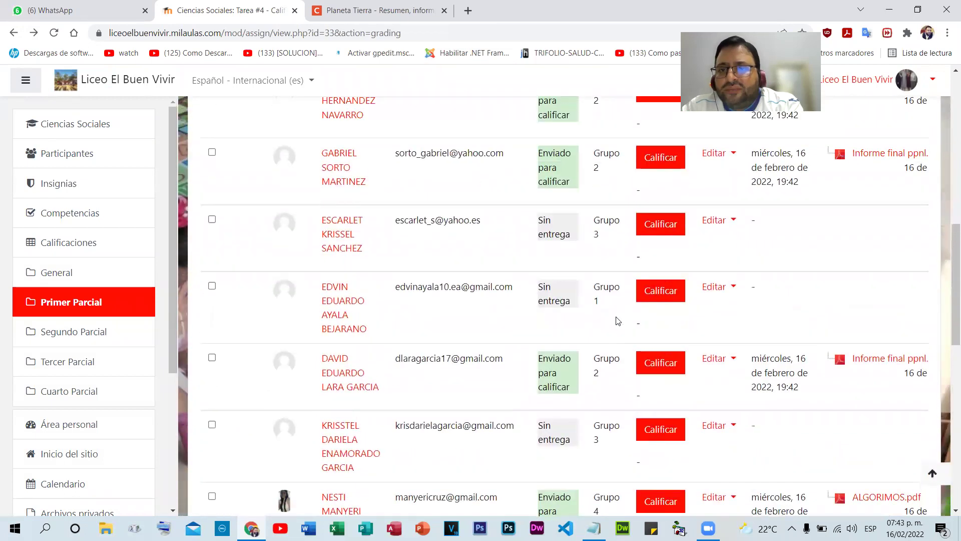
scroll(618, 321, "up", 3)
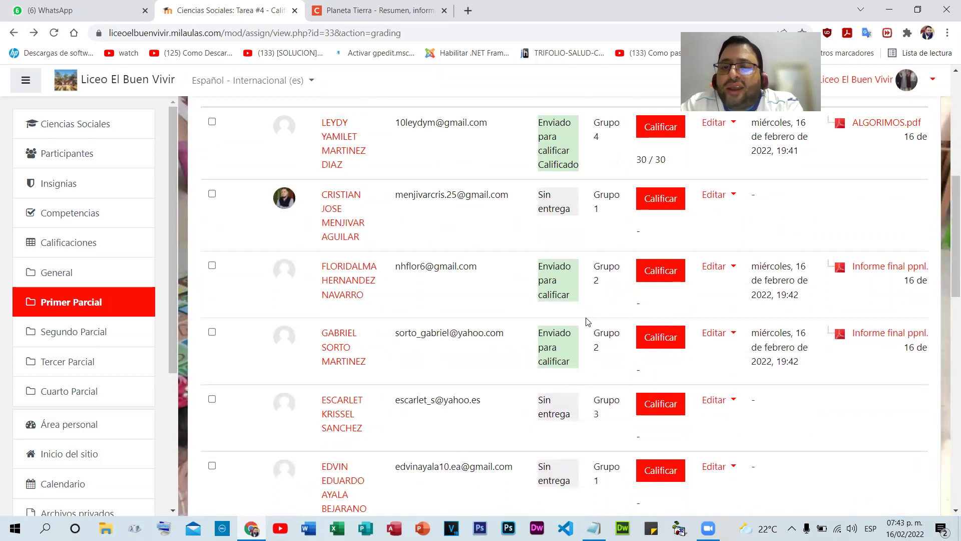
- Grade the first listed Grupo 2 member 20 out of 30, set applying the same grade to the whole group to No, and save
left_click(653, 271)
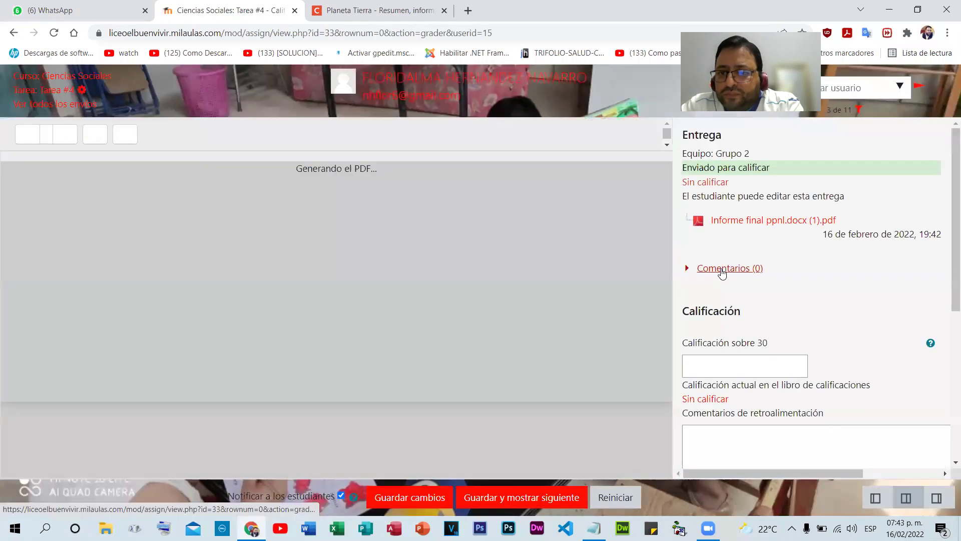
scroll(722, 273, "down", 3)
left_click(705, 240)
type("20")
scroll(823, 243, "down", 5)
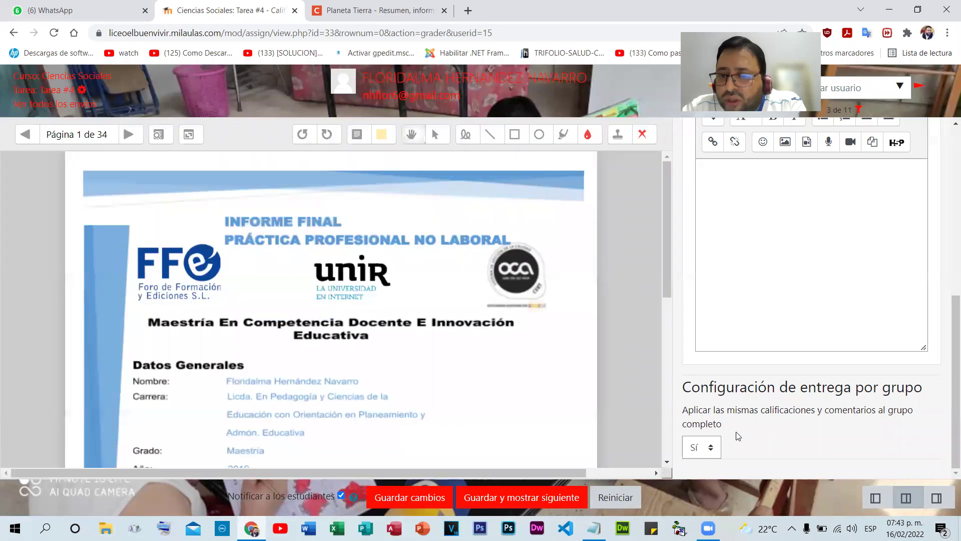
left_click(711, 447)
left_click(716, 465)
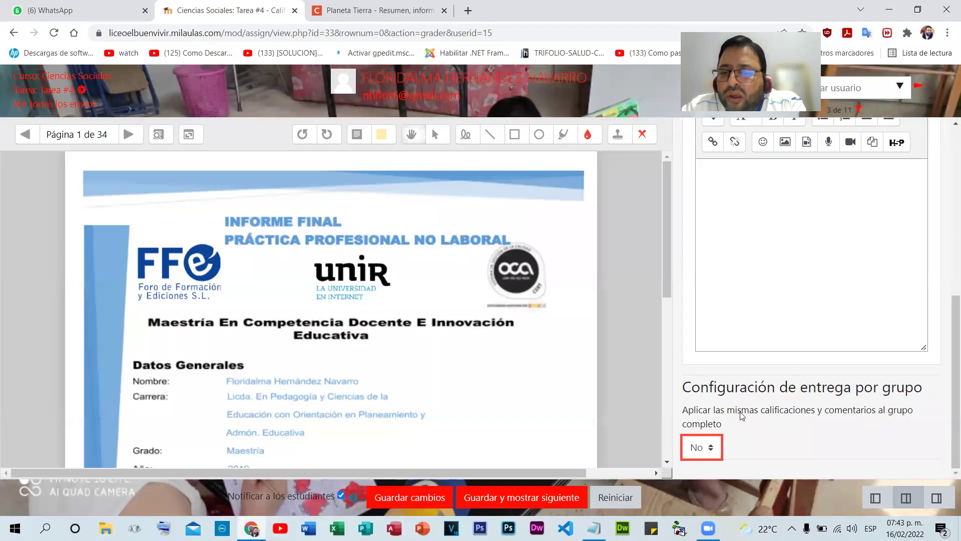
scroll(801, 350, "up", 4)
scroll(806, 343, "up", 3)
scroll(721, 300, "down", 1)
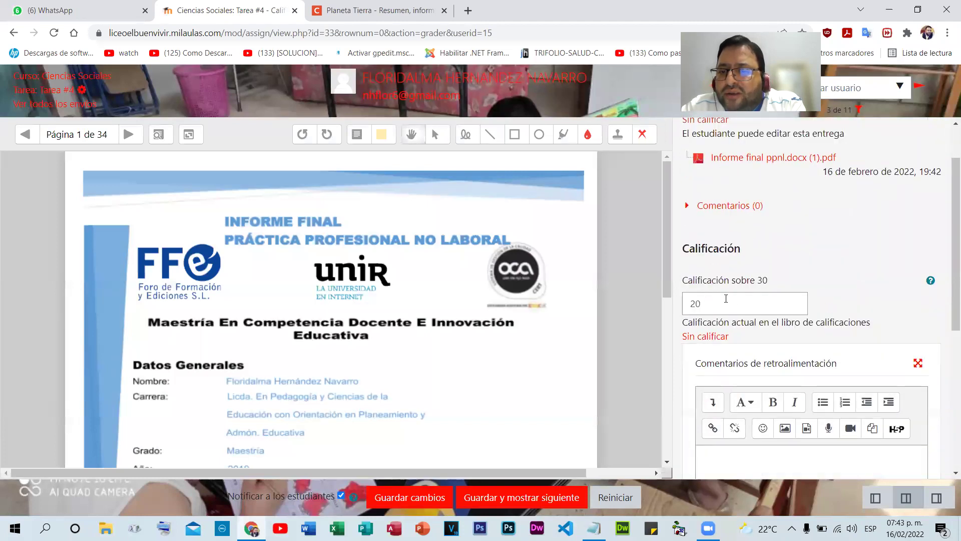
scroll(582, 315, "down", 3)
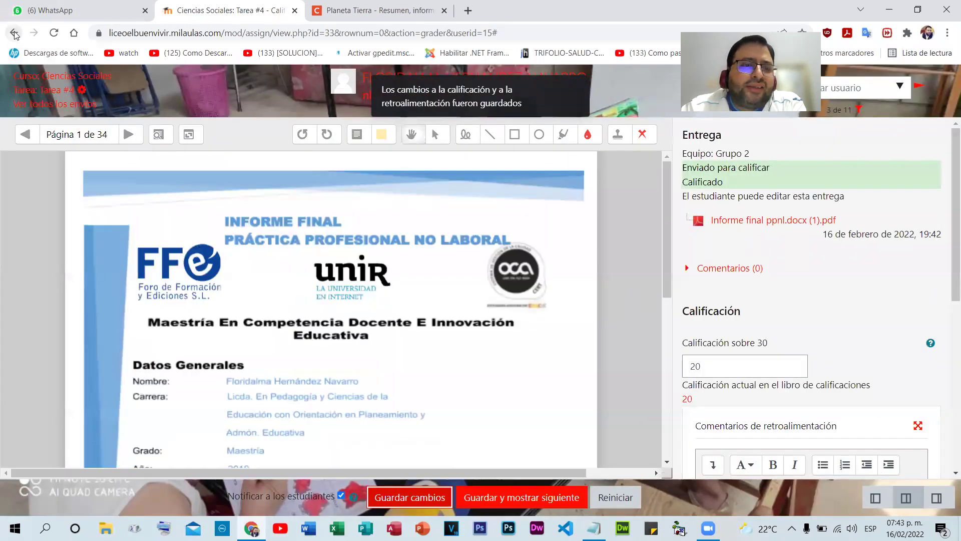
- Back in the submissions list, grade the last listed Grupo 2 member 1 out of 30 without applying it to the whole group, and save
left_click(13, 33)
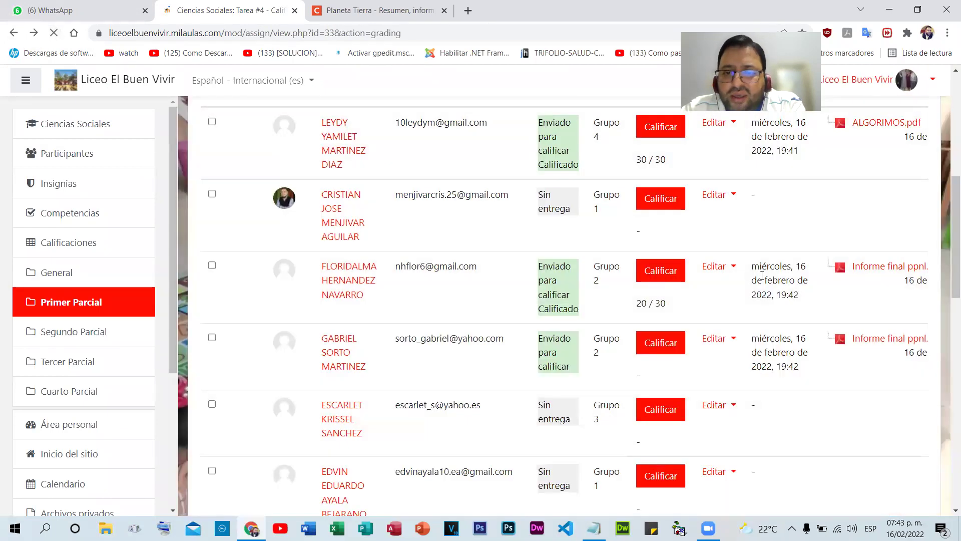
scroll(666, 230, "down", 1)
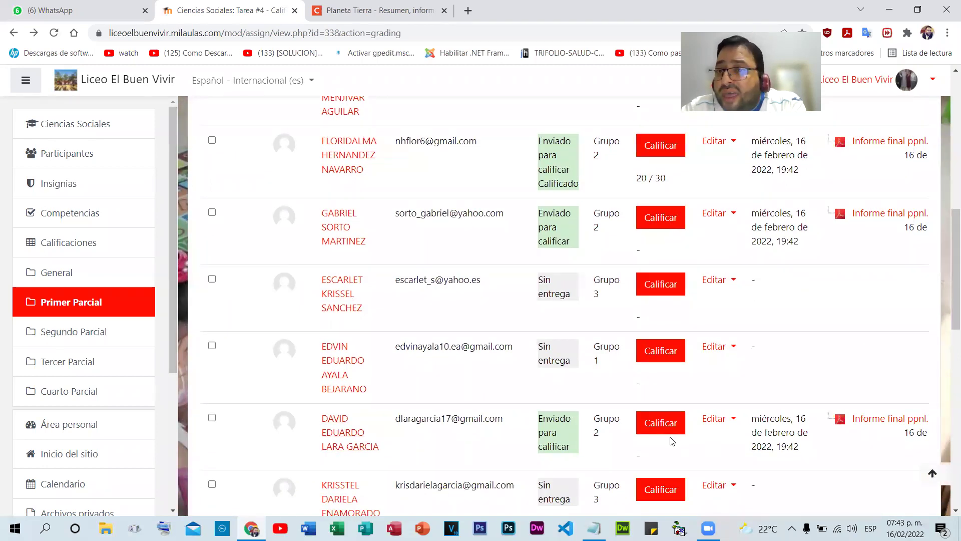
left_click(660, 424)
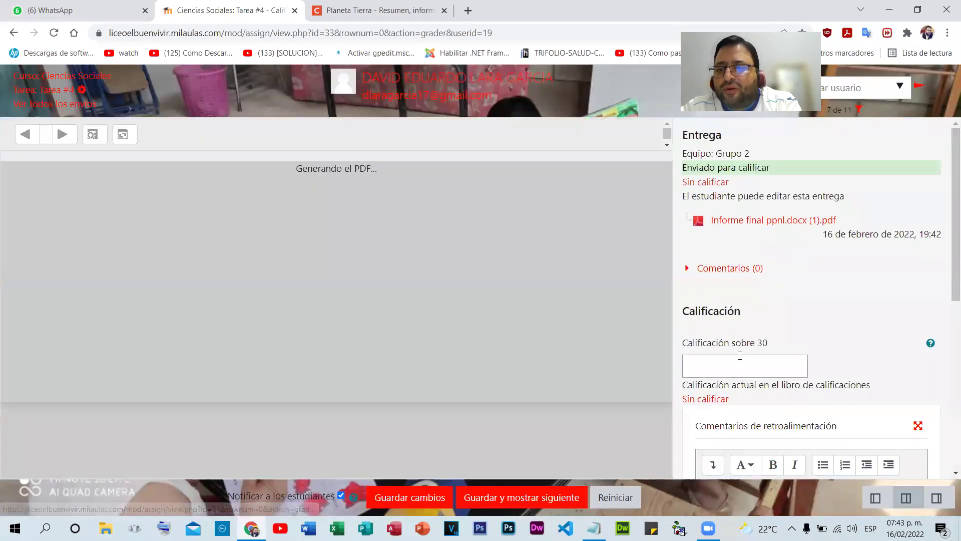
left_click(740, 356)
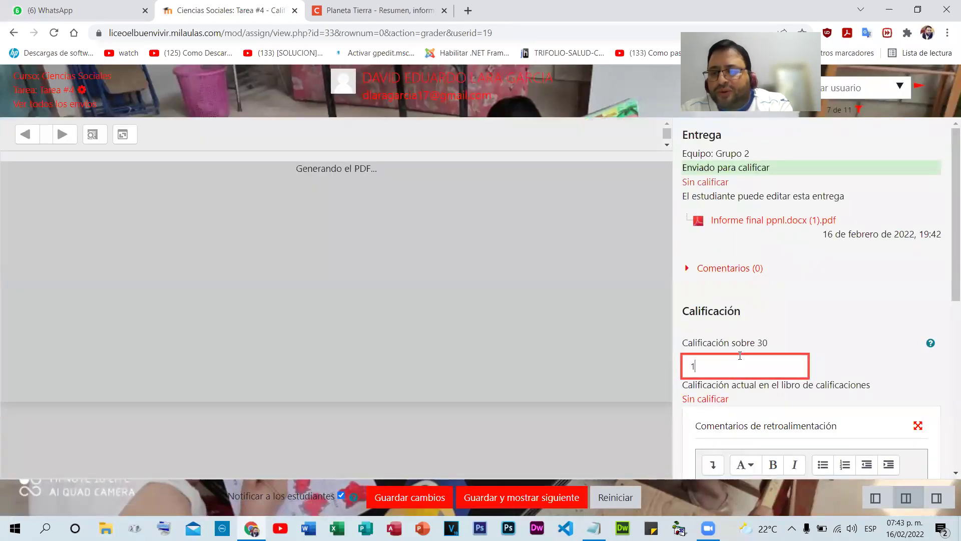
scroll(740, 356, "down", 7)
left_click(713, 443)
left_click(703, 473)
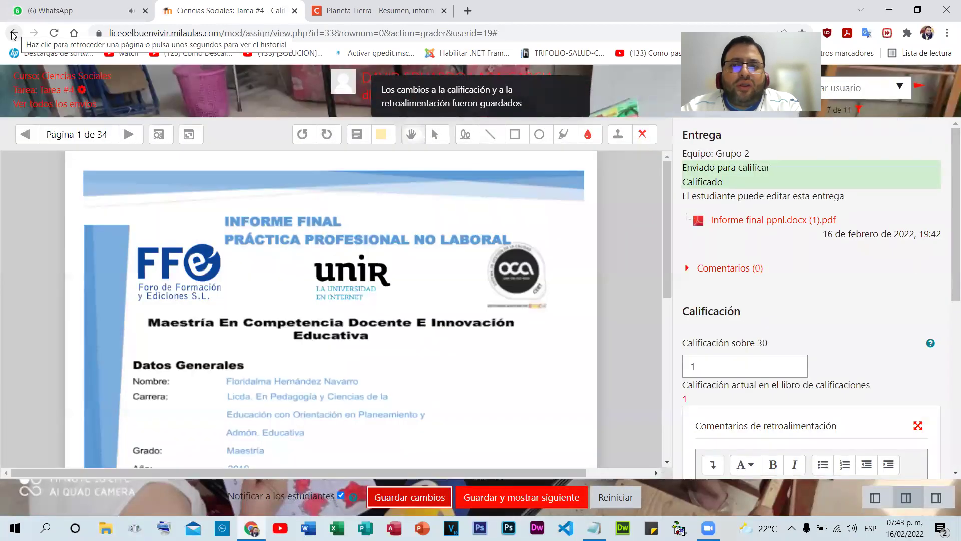
- Return to the submissions list, reload it and compare the individual grades of the Grupo 2 members
left_click(14, 33)
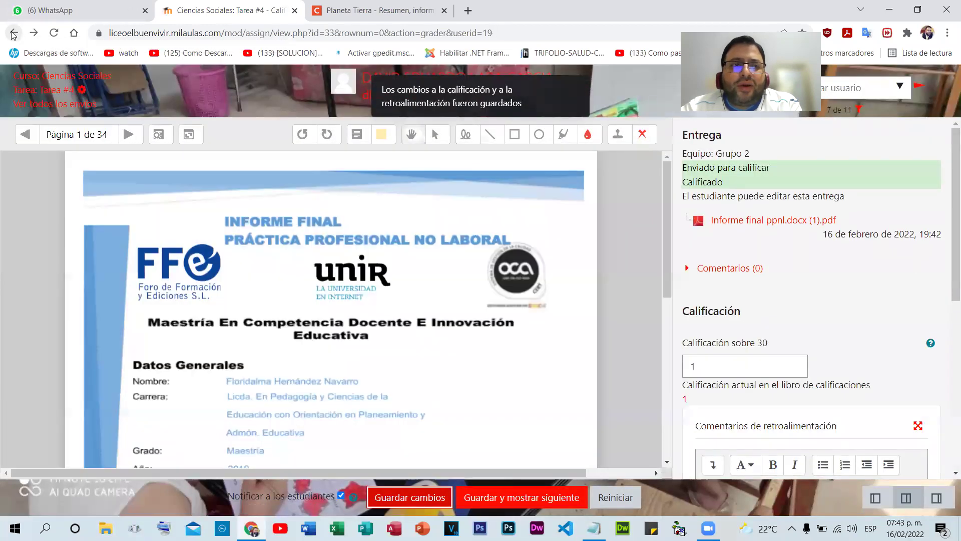
left_click(14, 33)
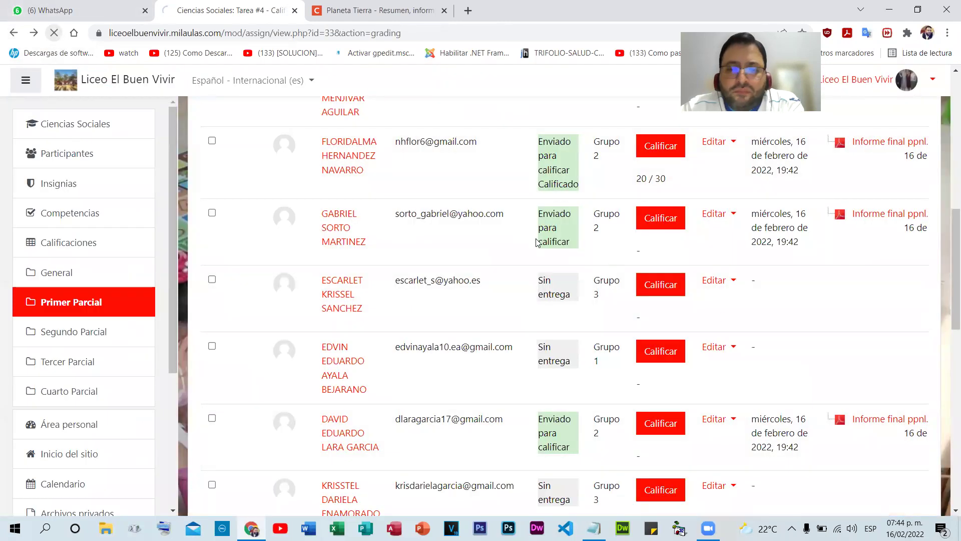
scroll(678, 328, "down", 3)
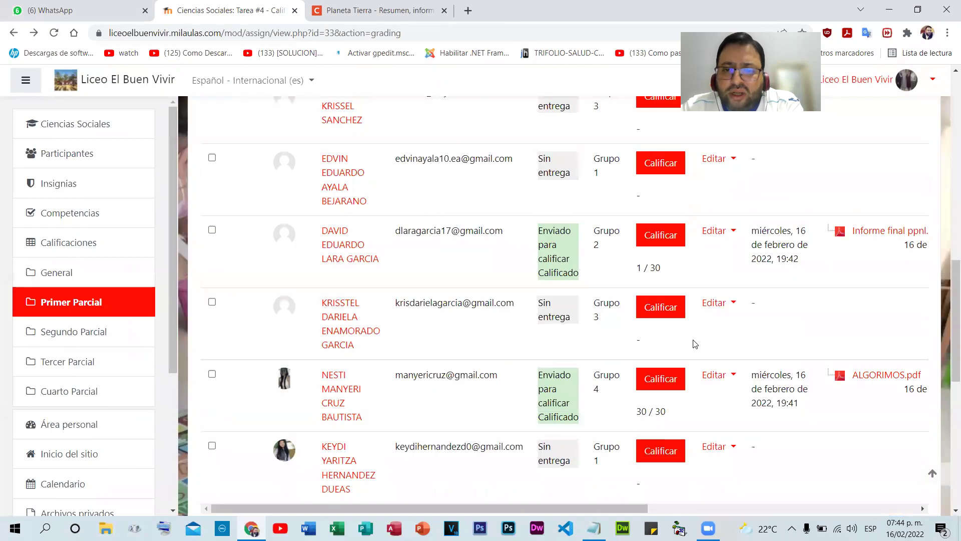
scroll(591, 327, "down", 3)
scroll(649, 322, "up", 5)
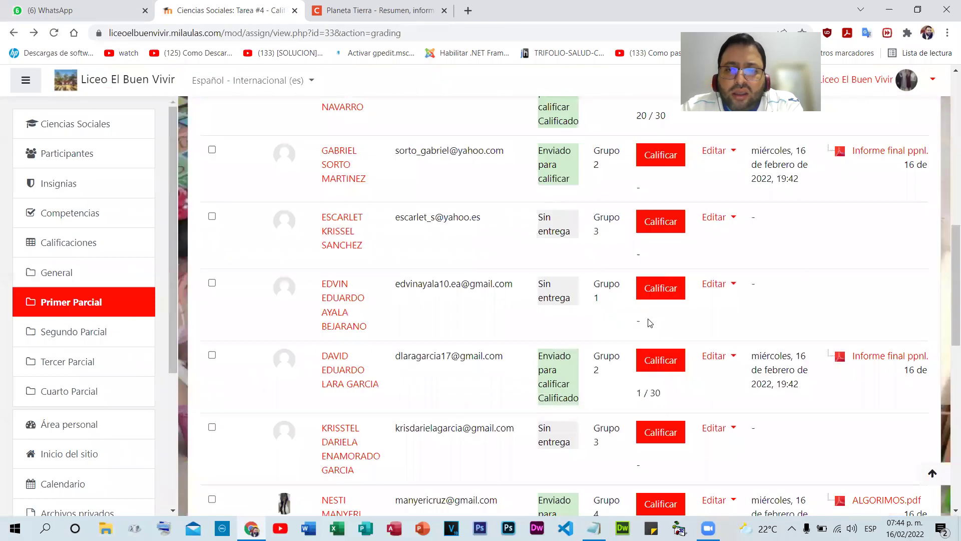
scroll(670, 322, "up", 2)
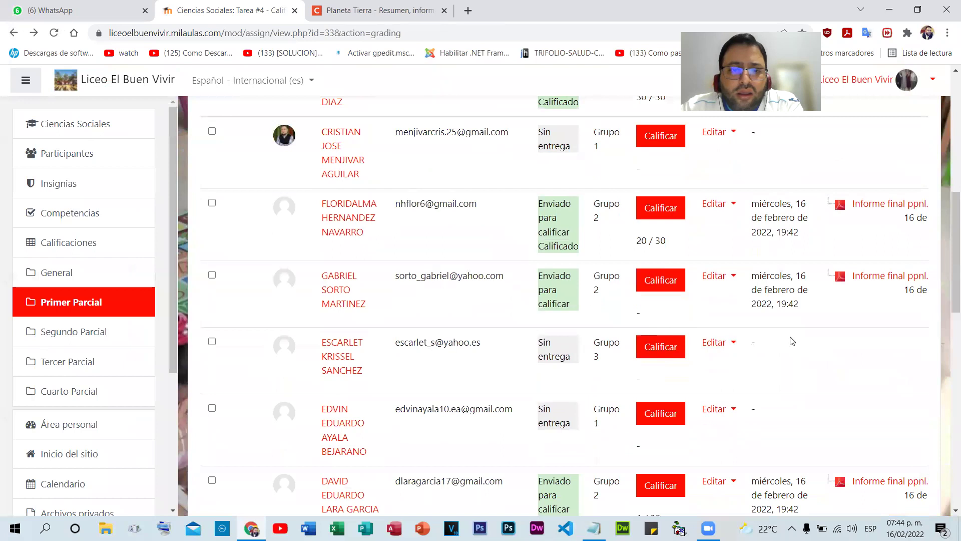
scroll(792, 341, "down", 2)
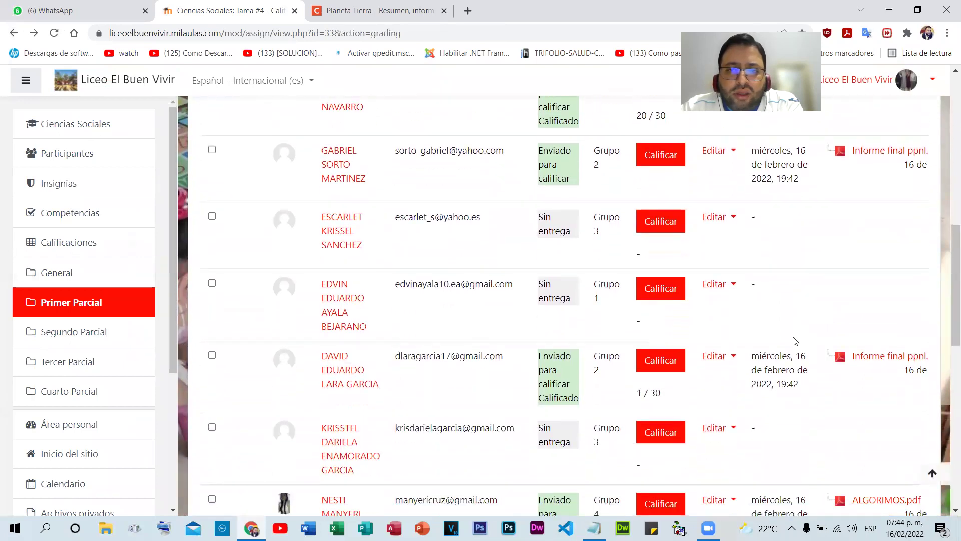
- Grade the remaining ungraded Grupo 2 member 10 out of 30 without applying it to the whole group, and save
scroll(792, 341, "up", 1)
left_click(672, 220)
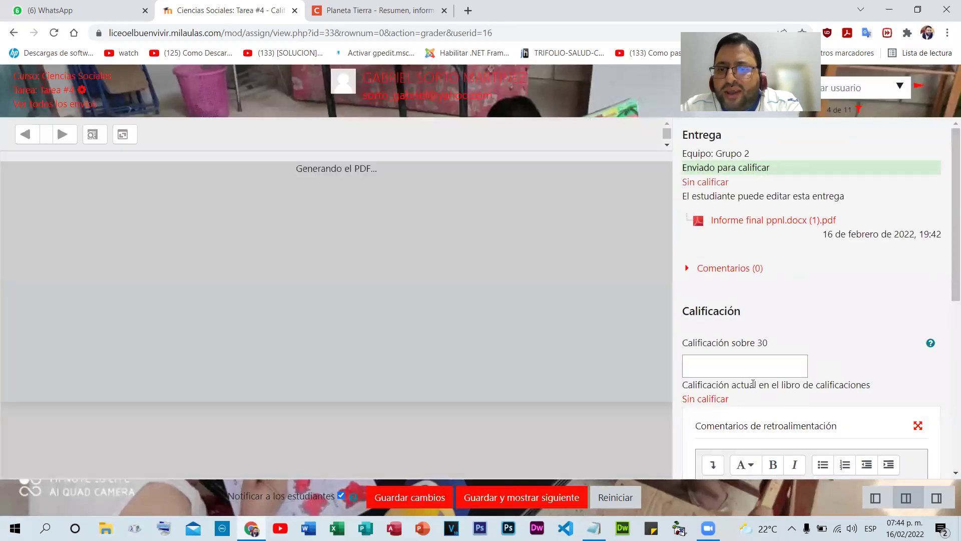
left_click(740, 371)
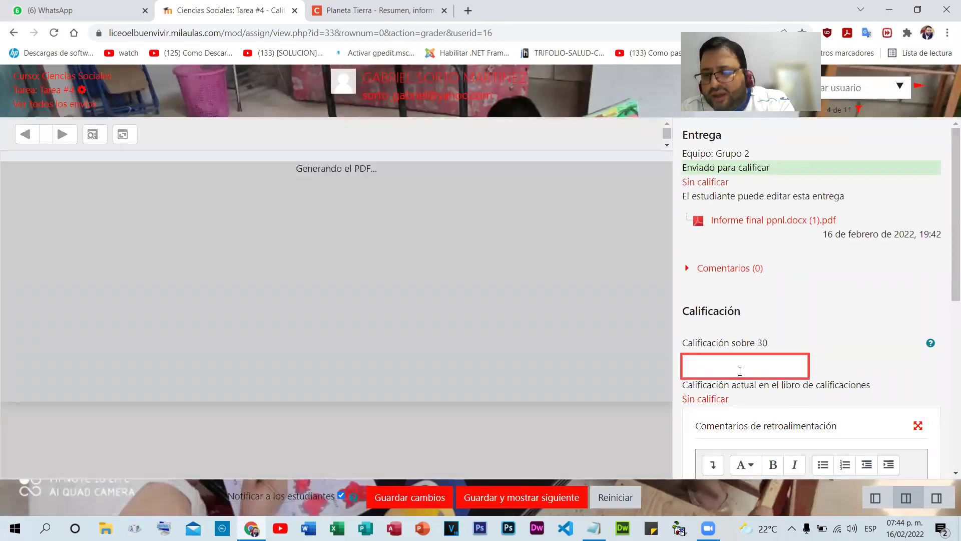
type("10")
scroll(739, 370, "down", 6)
left_click(699, 446)
left_click(694, 459)
left_click(411, 450)
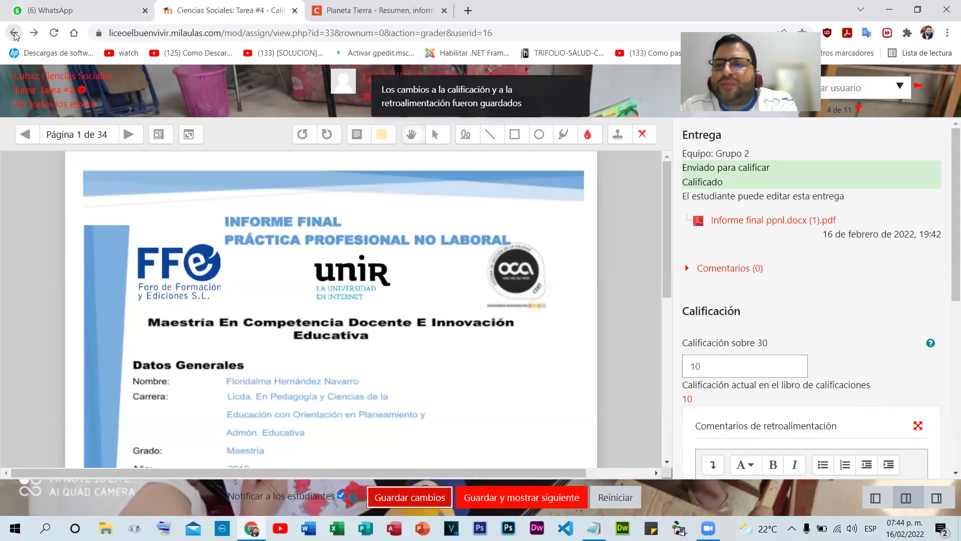
- Return to the Tarea #4 submissions list, reload it and review the grades and statuses of all listed groups
left_click(13, 33)
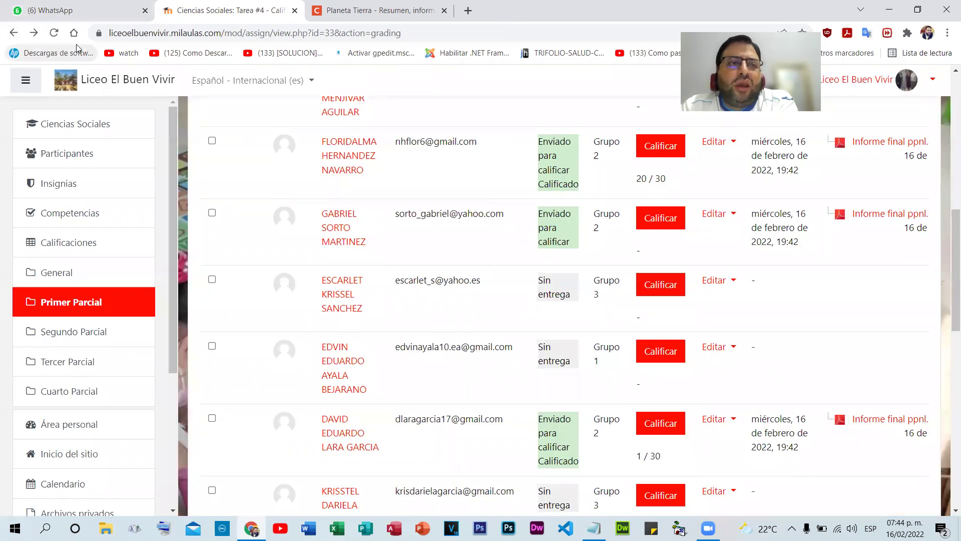
left_click(54, 33)
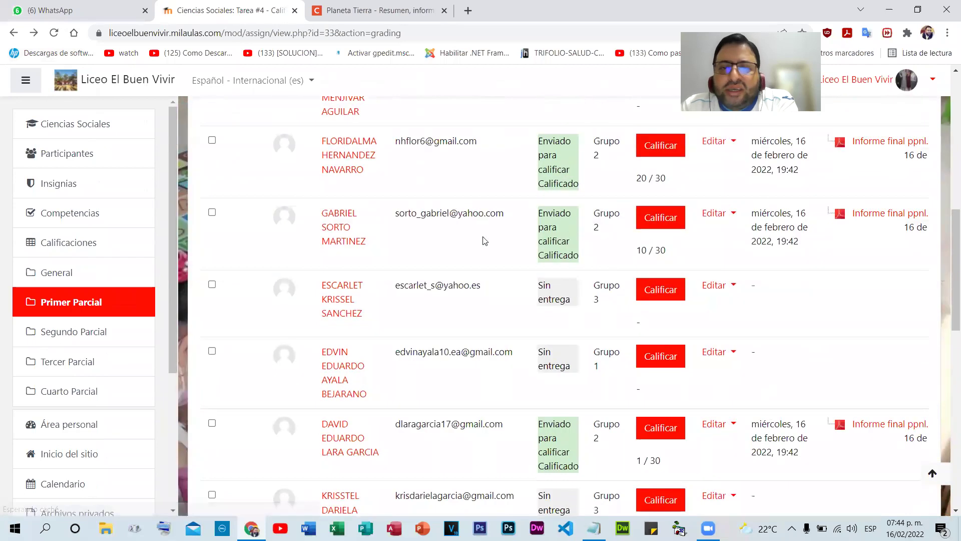
scroll(661, 273, "up", 2)
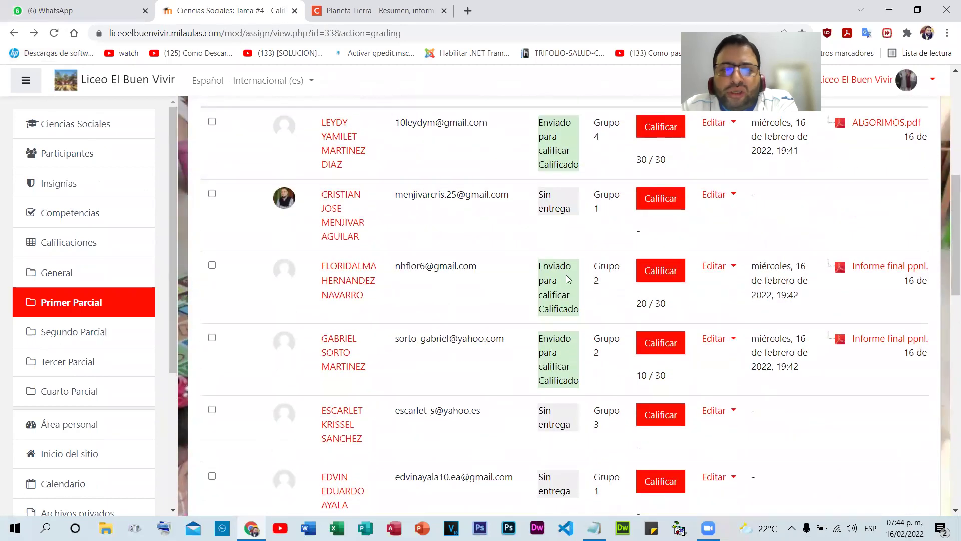
scroll(657, 293, "down", 1)
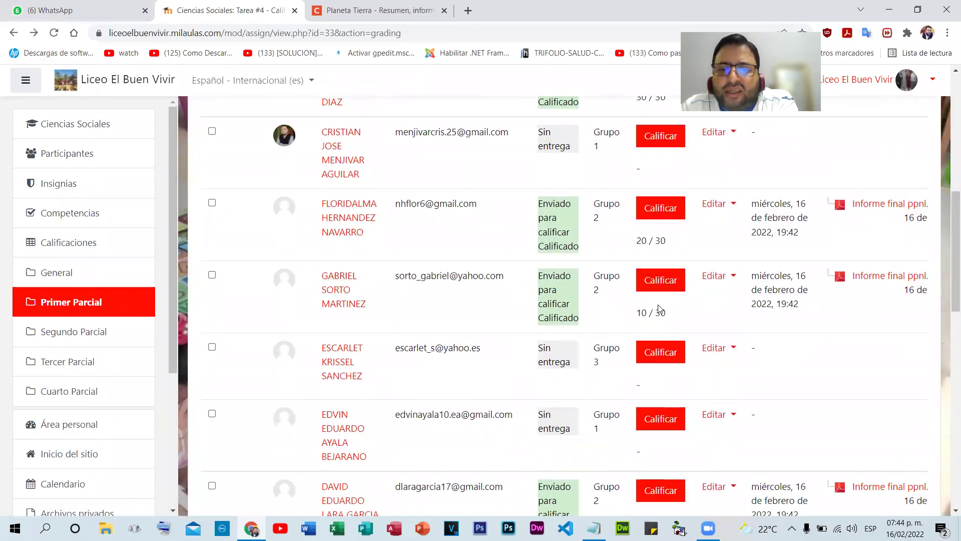
scroll(659, 309, "down", 1)
scroll(697, 443, "down", 6)
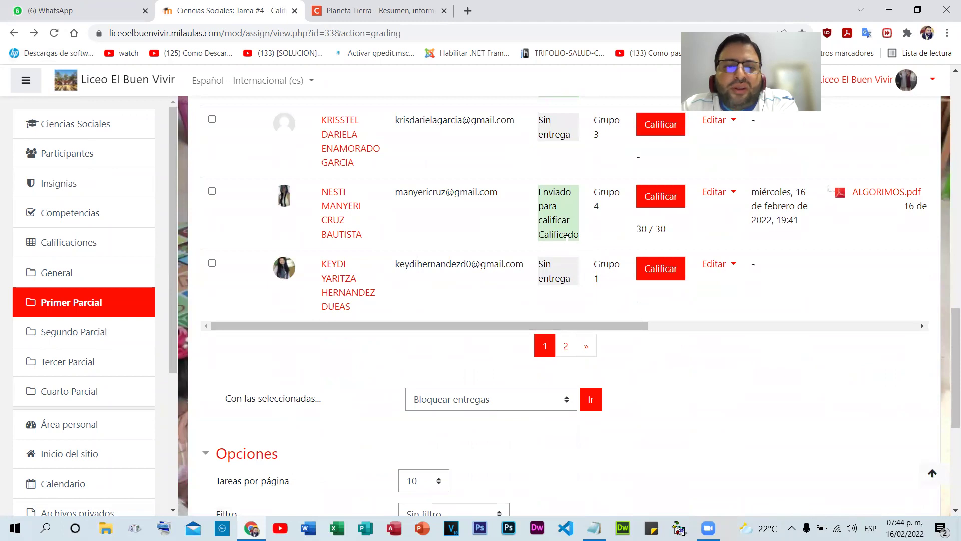
scroll(567, 239, "up", 13)
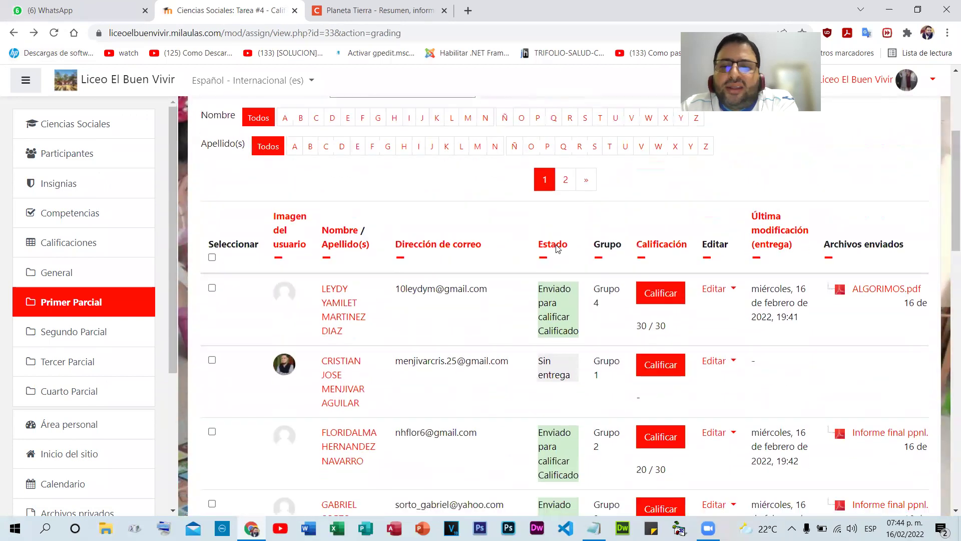
scroll(557, 248, "down", 4)
scroll(725, 224, "up", 2)
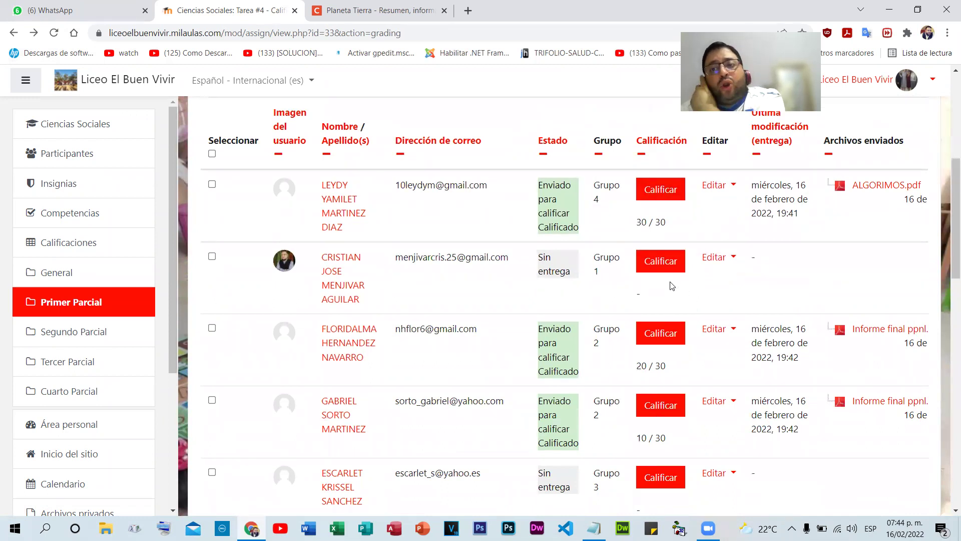
scroll(646, 264, "up", 5)
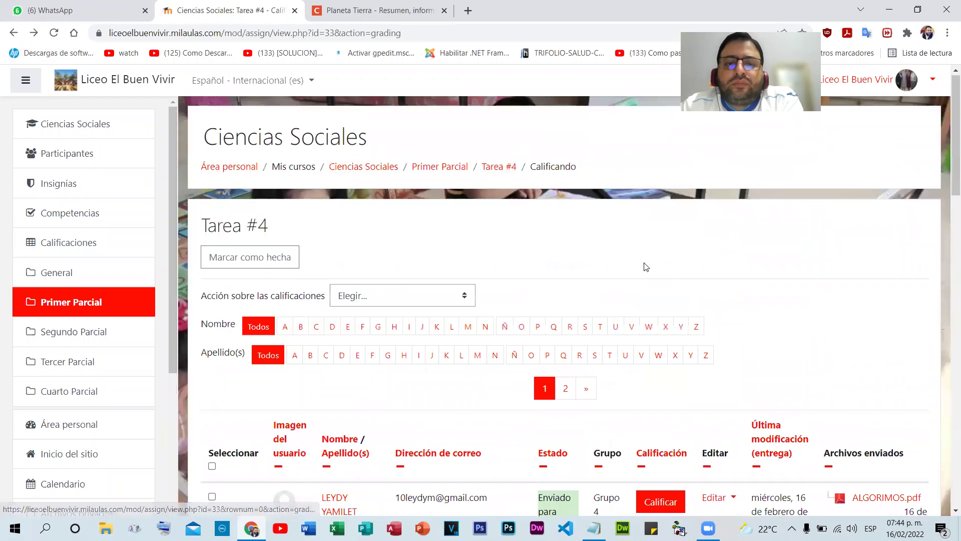
- Go back to the Ciencias Sociales course page and start adding a Cuestionario activity to Primer Parcial
left_click(83, 125)
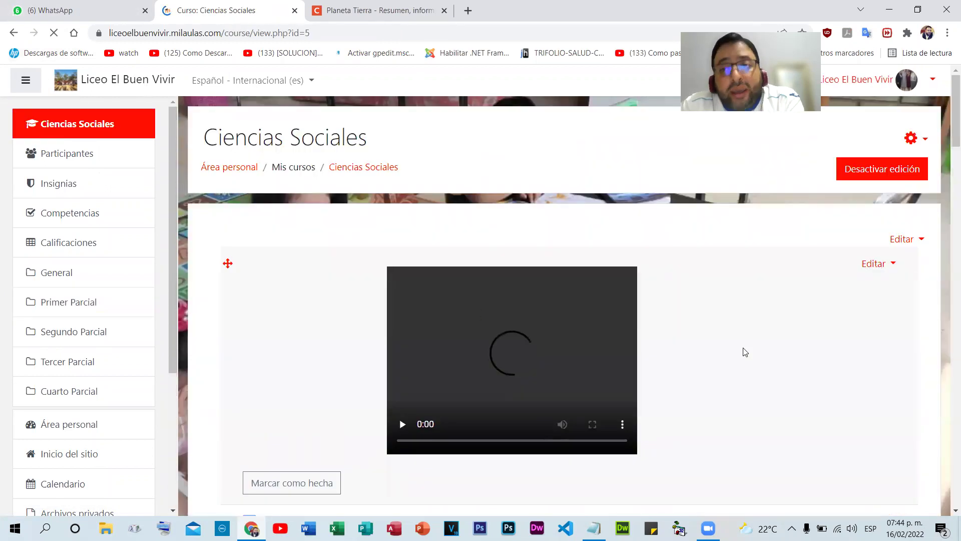
scroll(745, 352, "down", 13)
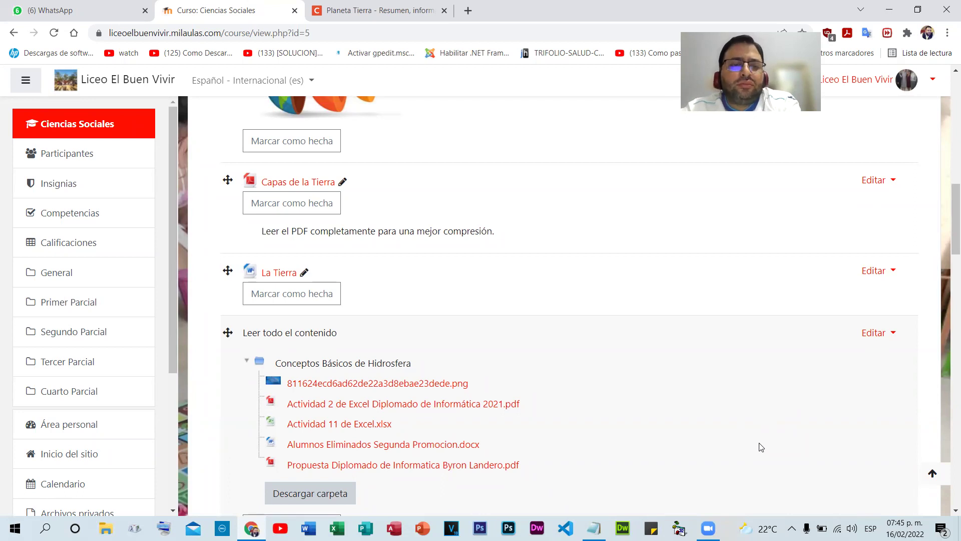
scroll(761, 447, "down", 10)
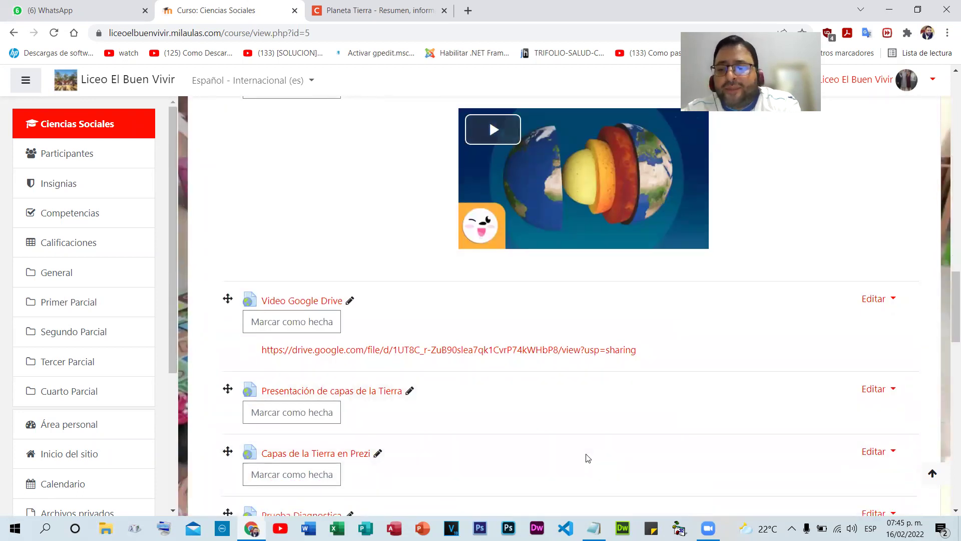
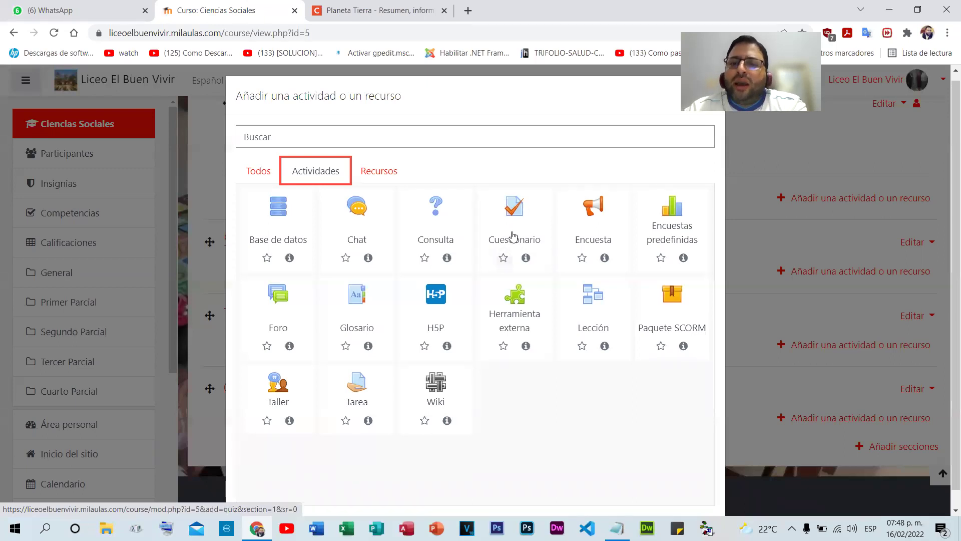
left_click(519, 226)
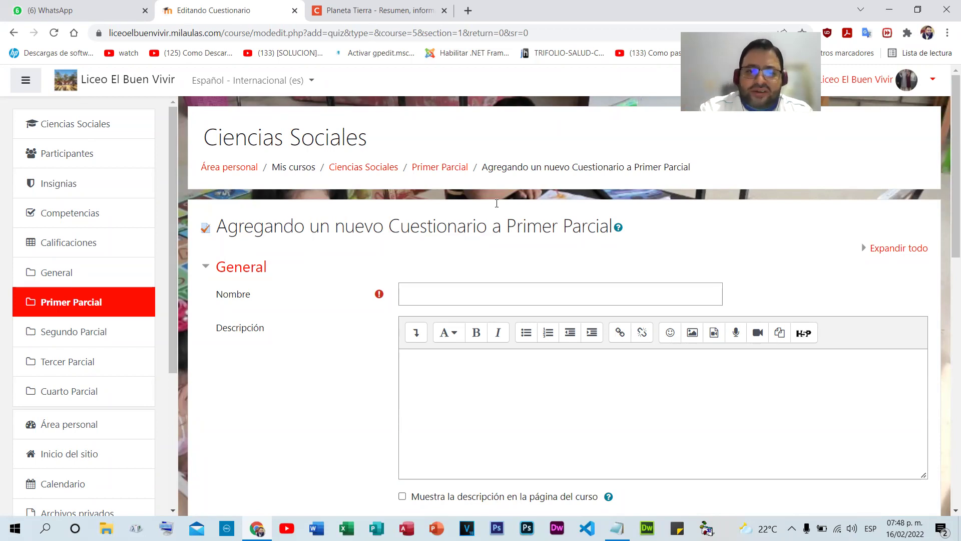
- Name the new questionnaire "Evaluación Final", with the accent spelled correctly
left_click(494, 301)
type("Evalu")
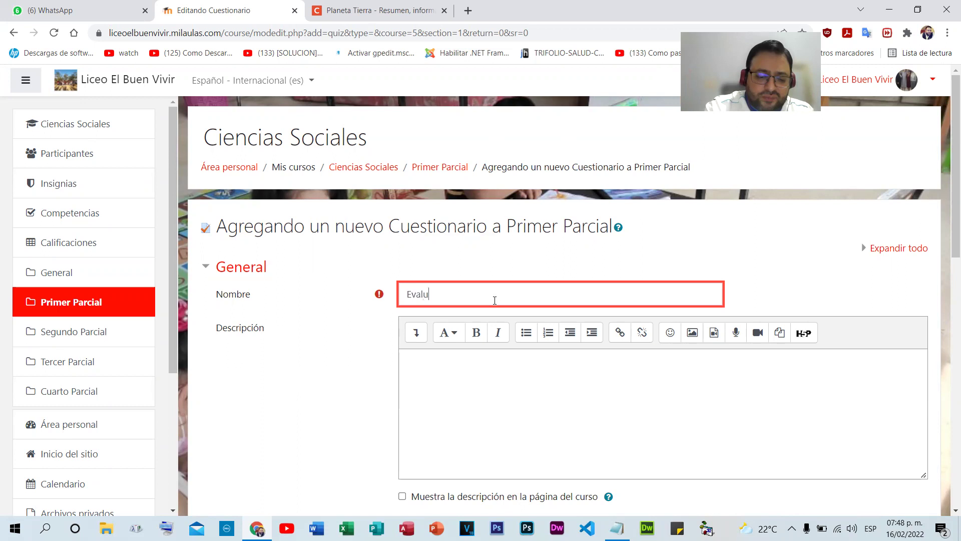
type("acion Final")
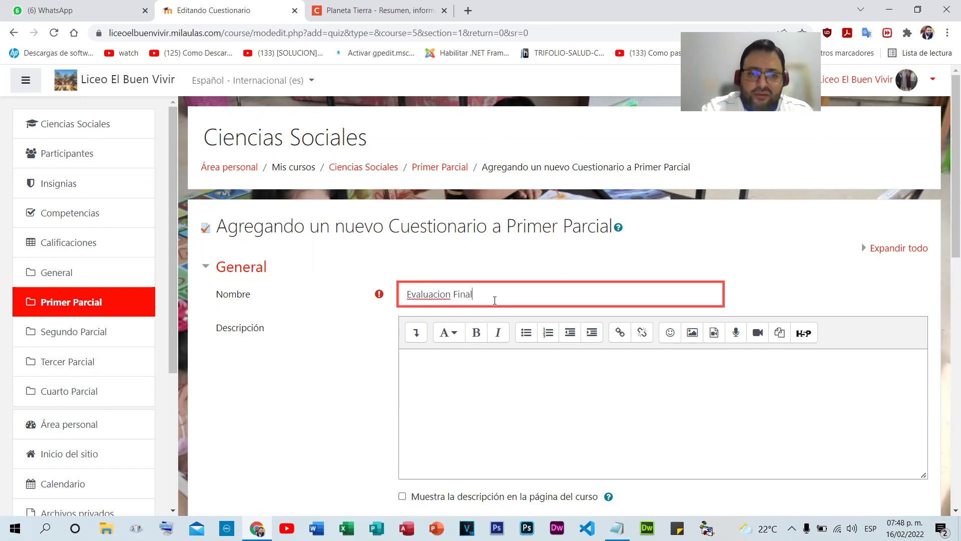
right_click(425, 297)
left_click(463, 307)
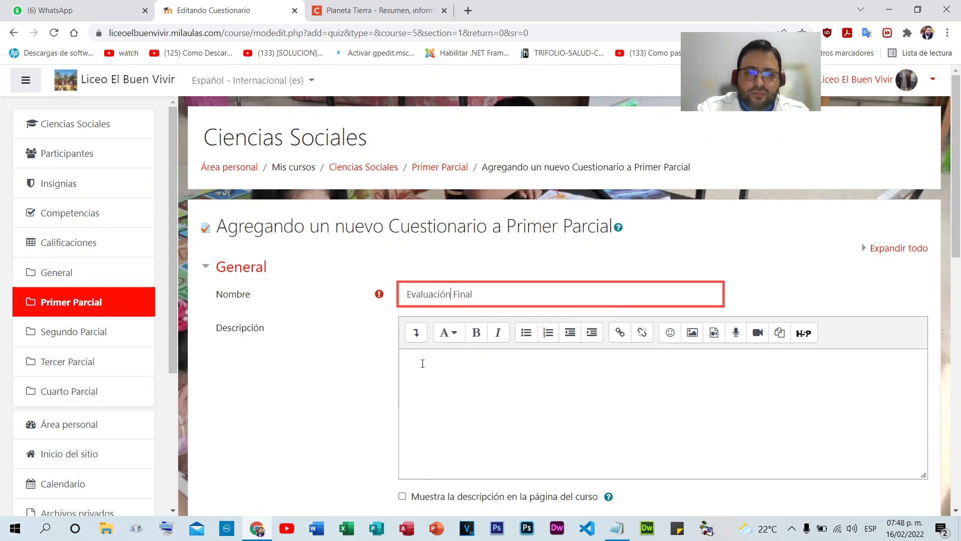
- Enter the description "Contestar todas las preguntas" and have it shown on the course page
scroll(551, 340, "down", 2)
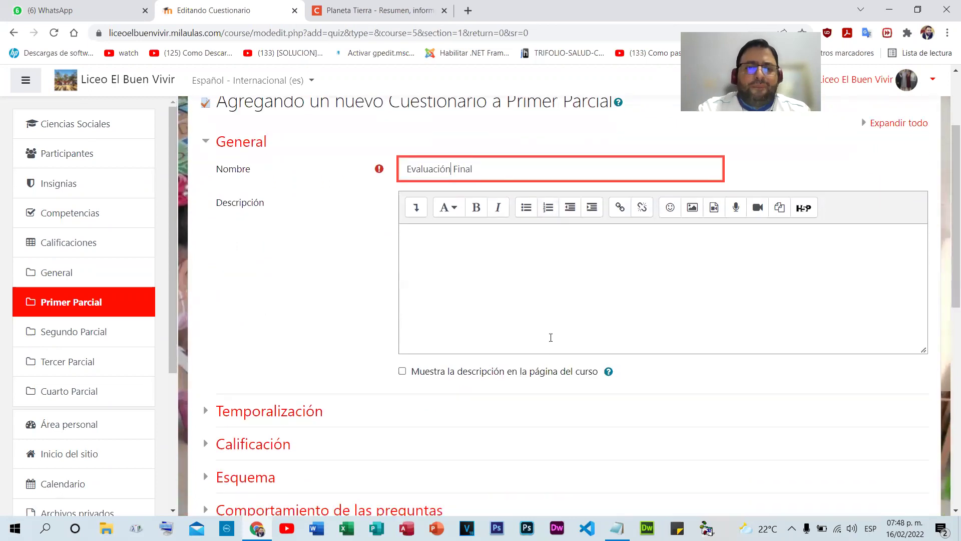
left_click(495, 298)
type("Contestar")
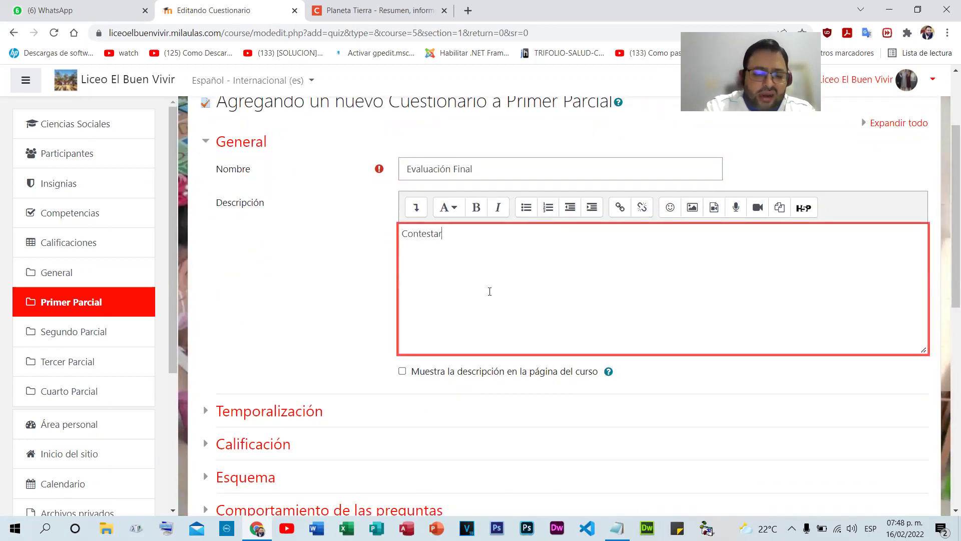
type(" todas las preguntas")
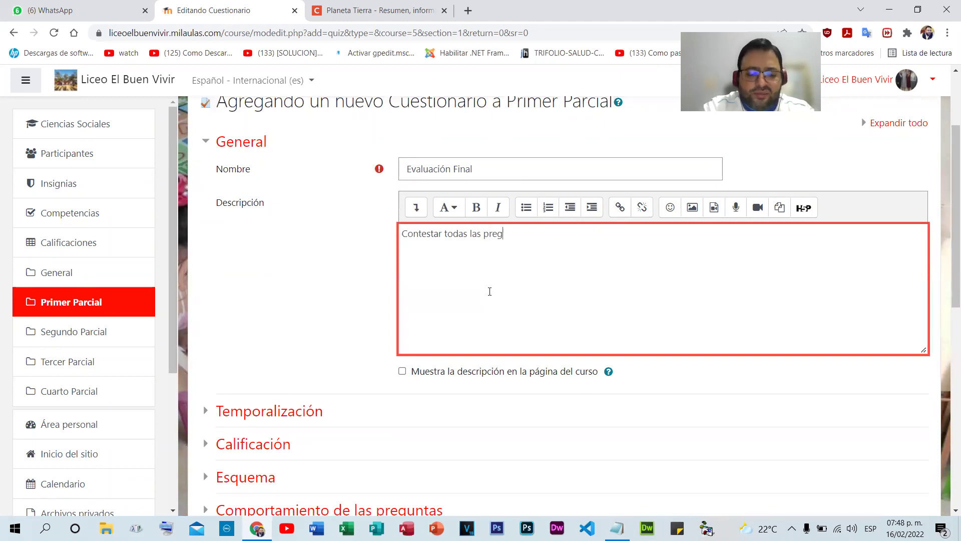
left_click(402, 371)
- In the Temporalización settings, enable the questionnaire's opening date and set it to 17 febrero 2022, 08:00
scroll(321, 280, "down", 2)
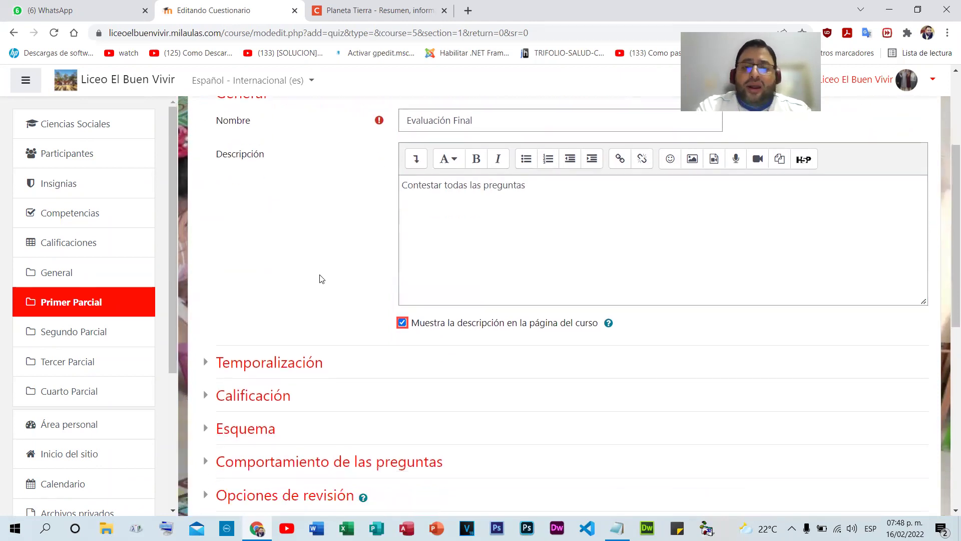
left_click(270, 285)
scroll(516, 313, "down", 2)
scroll(531, 316, "up", 1)
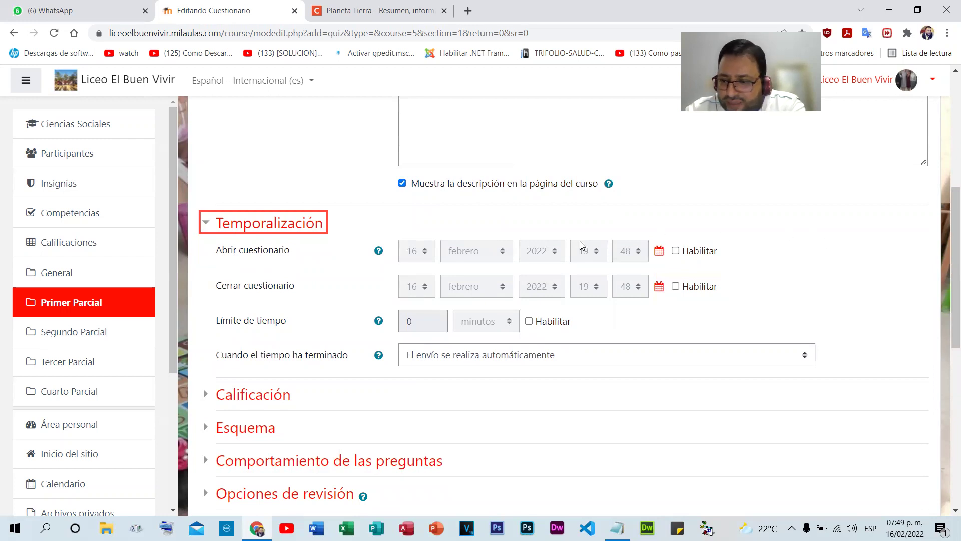
left_click(675, 251)
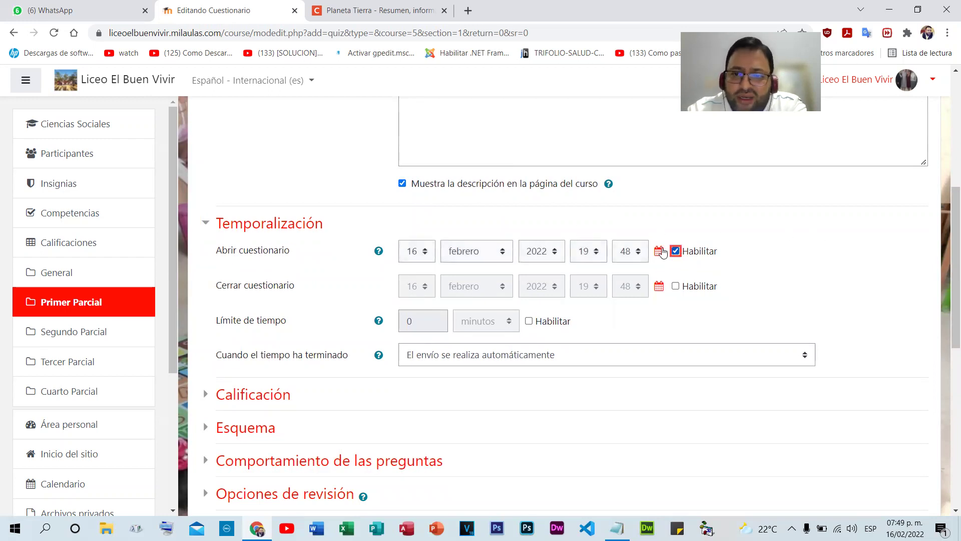
left_click(413, 252)
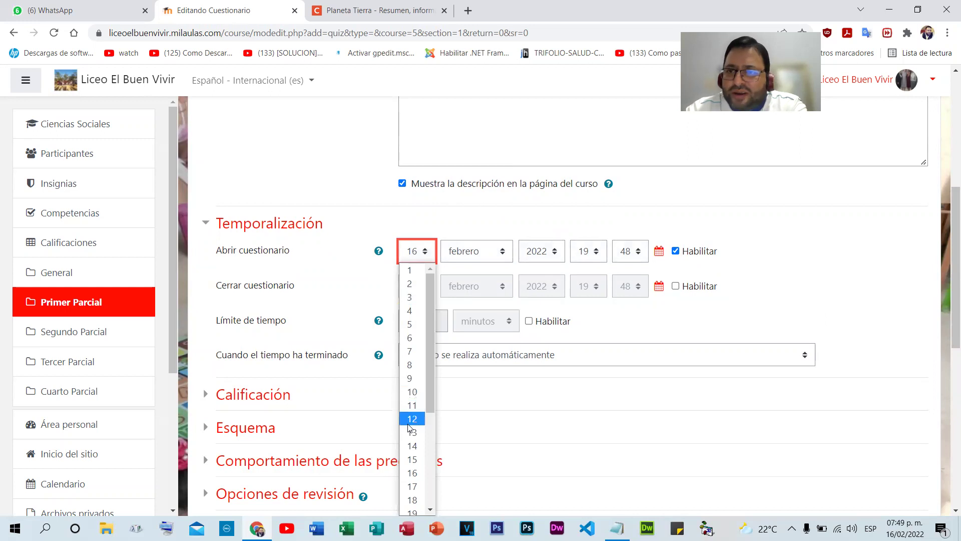
left_click(418, 485)
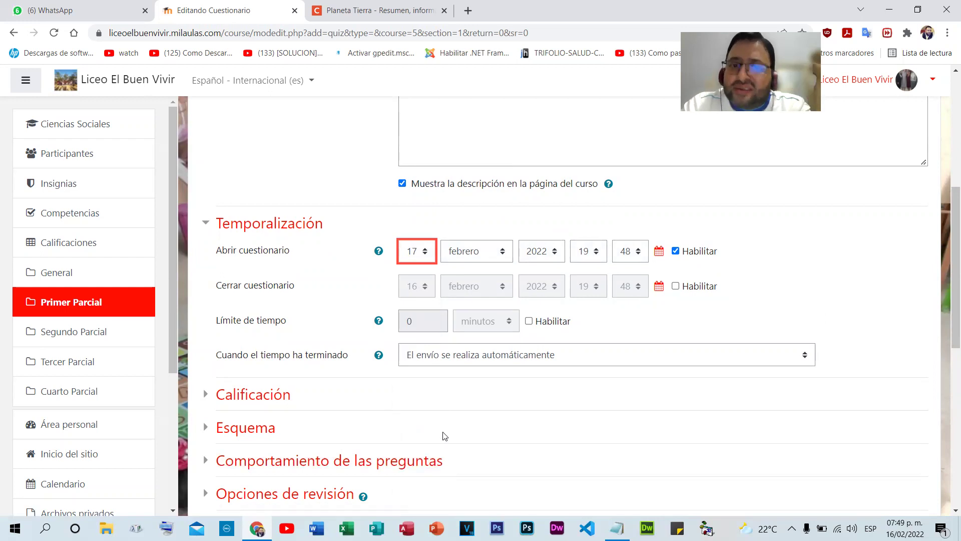
left_click(599, 254)
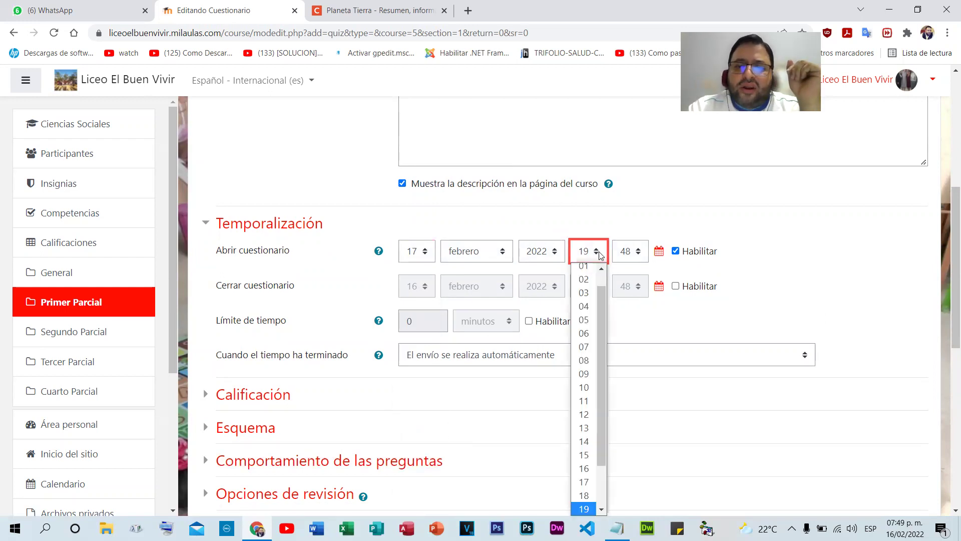
left_click(587, 362)
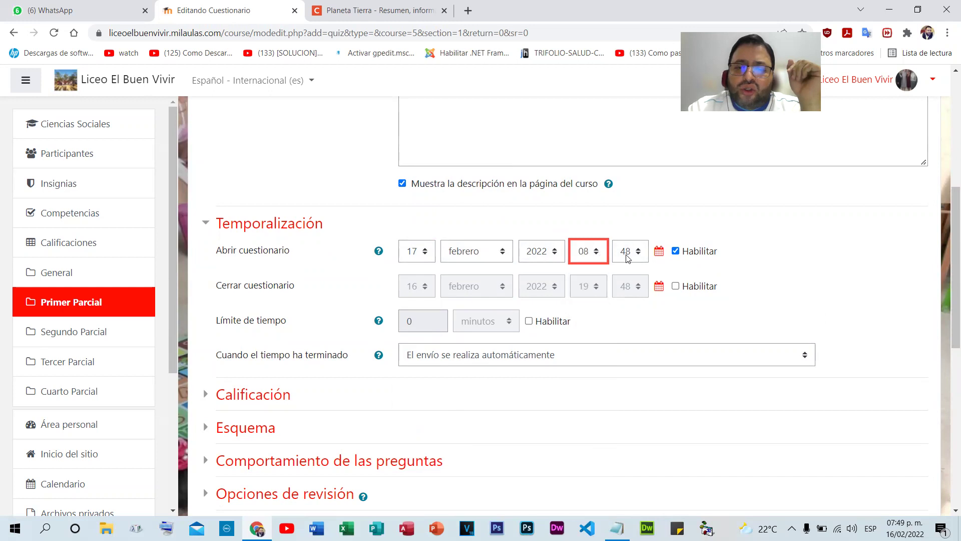
left_click(627, 254)
scroll(629, 350, "up", 6)
left_click(626, 269)
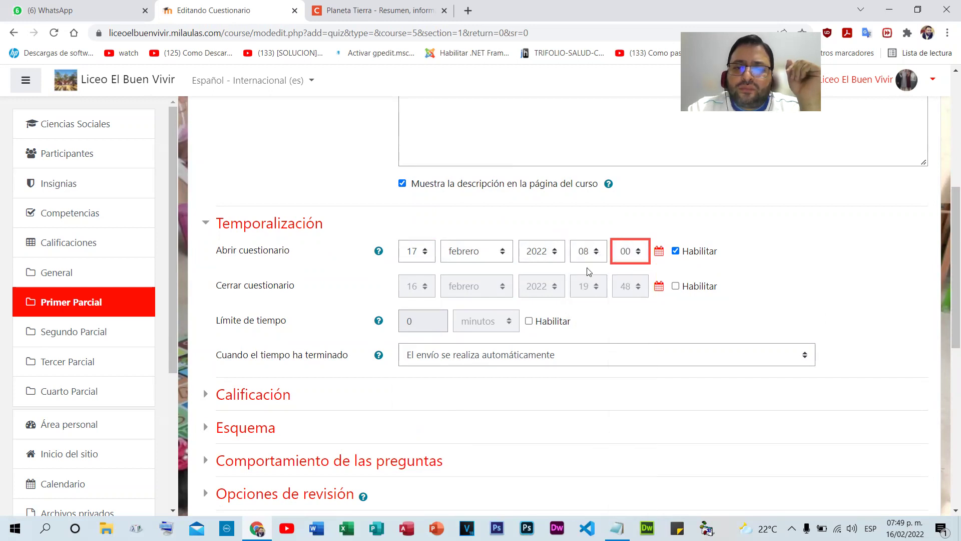
- Enable the questionnaire's closing date and set it to 17 febrero 2022, 16:00
left_click(675, 286)
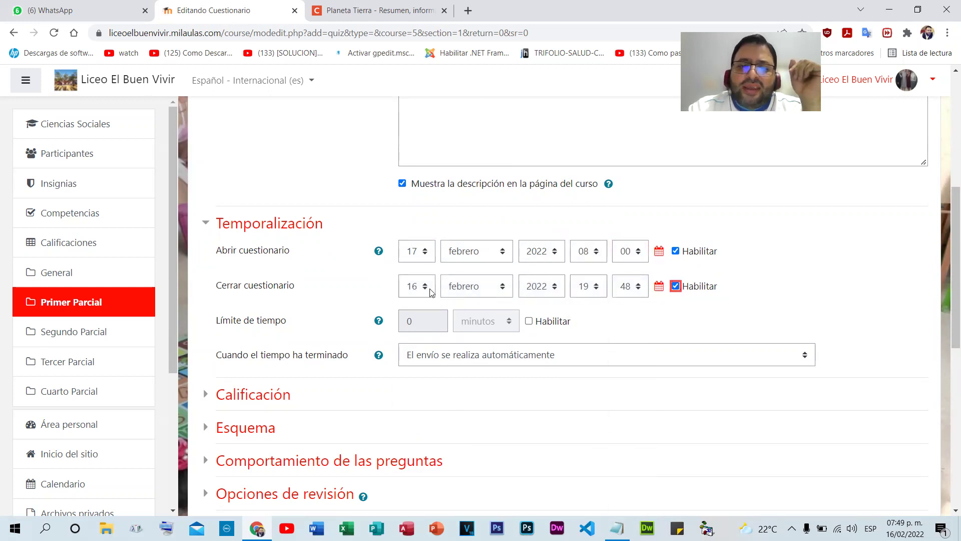
left_click(424, 286)
left_click(410, 215)
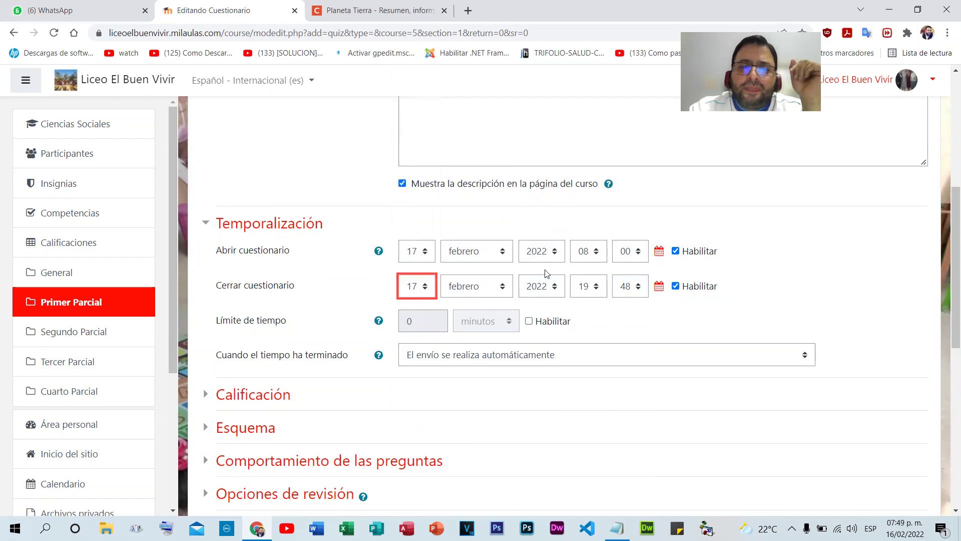
left_click(592, 288)
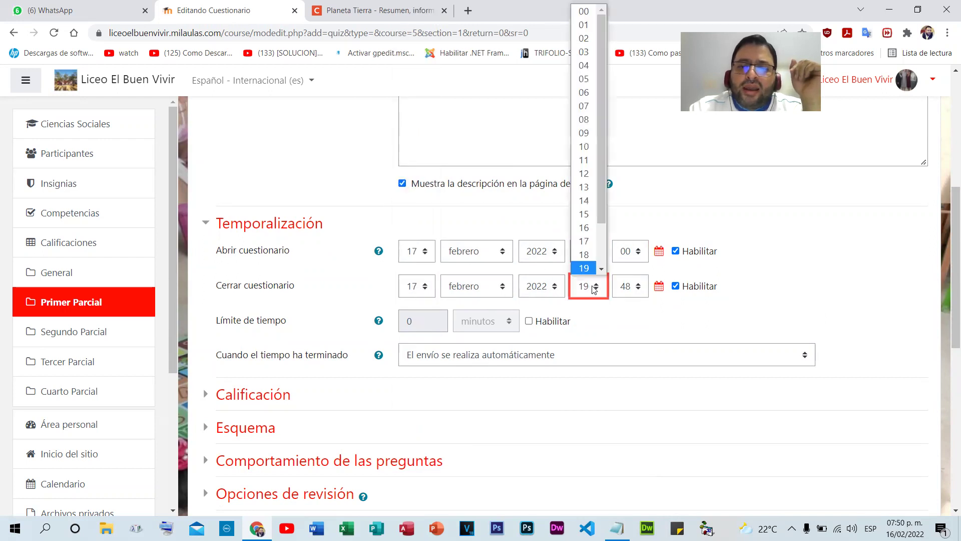
left_click(586, 228)
left_click(628, 287)
scroll(630, 104, "up", 7)
scroll(630, 104, "up", 3)
left_click(626, 10)
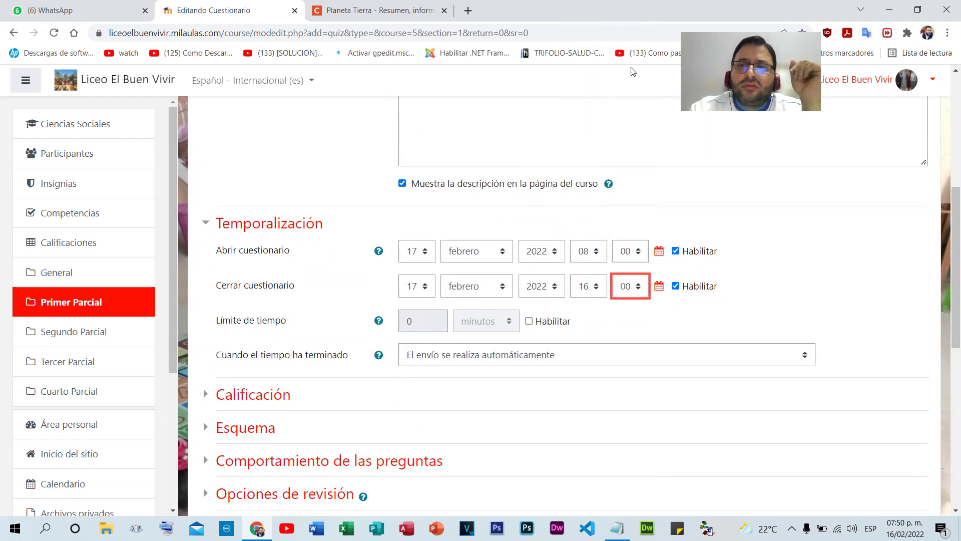
left_click(798, 278)
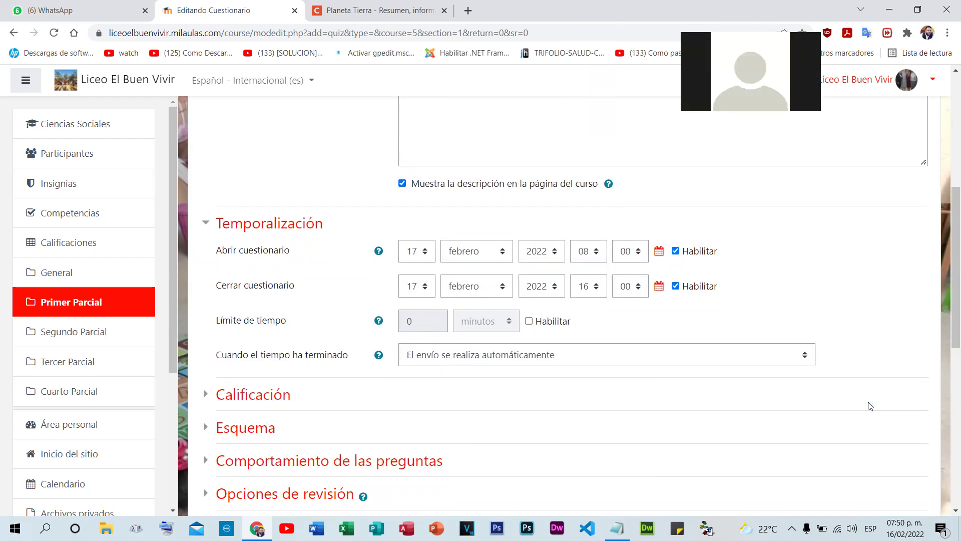
- Set the questionnaire's closing time to 23:59 on the same closing date
left_click(597, 289)
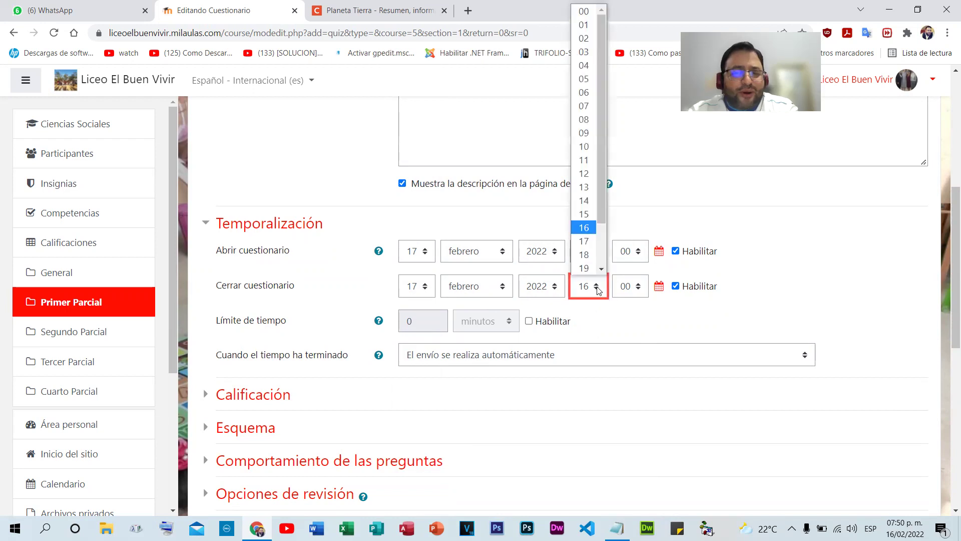
mouse_move(603, 177)
left_mouse_down()
mouse_move(603, 219)
mouse_move(612, 130)
mouse_move(613, 173)
left_mouse_up()
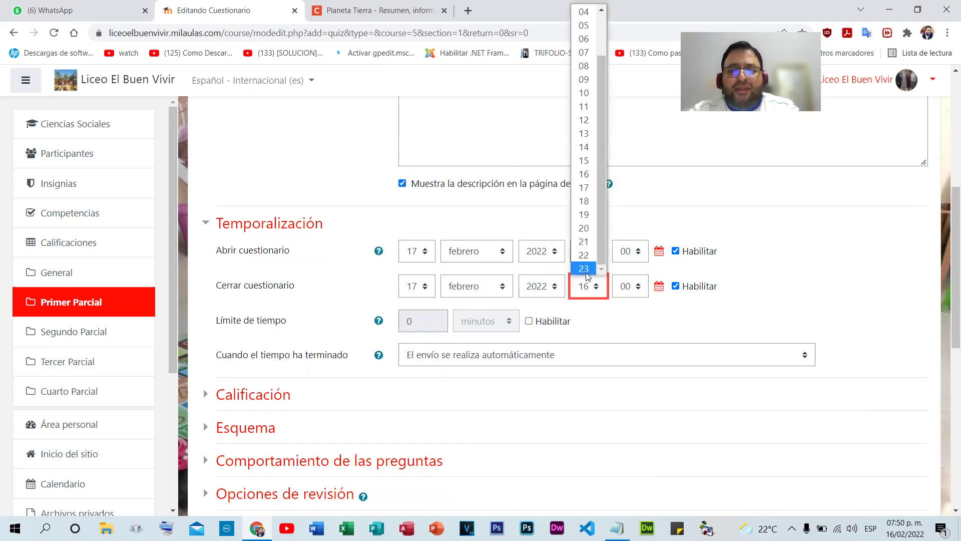
left_click(588, 268)
left_click(634, 286)
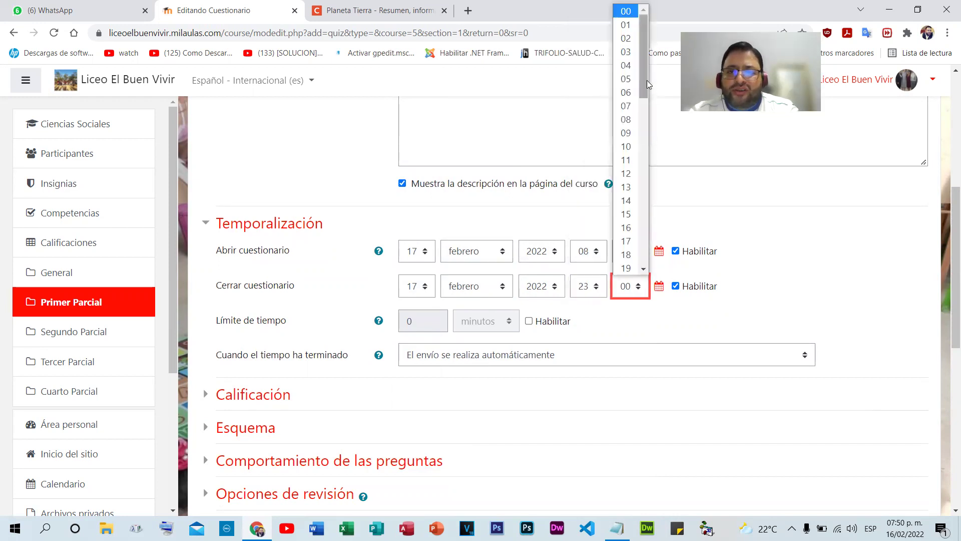
left_click_drag(643, 55, 646, 261)
left_click(625, 268)
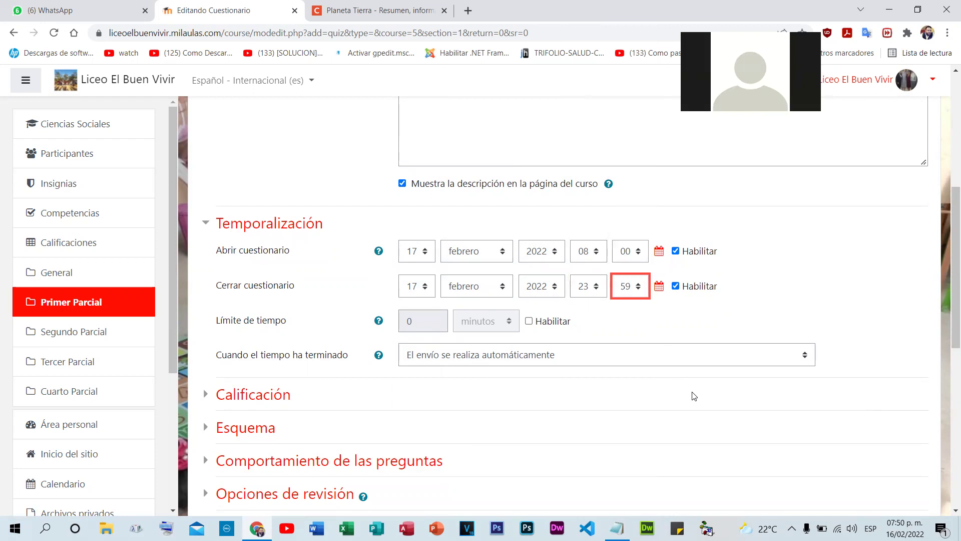
- Change the hour of the questionnaire's closing time to 12
left_click(588, 285)
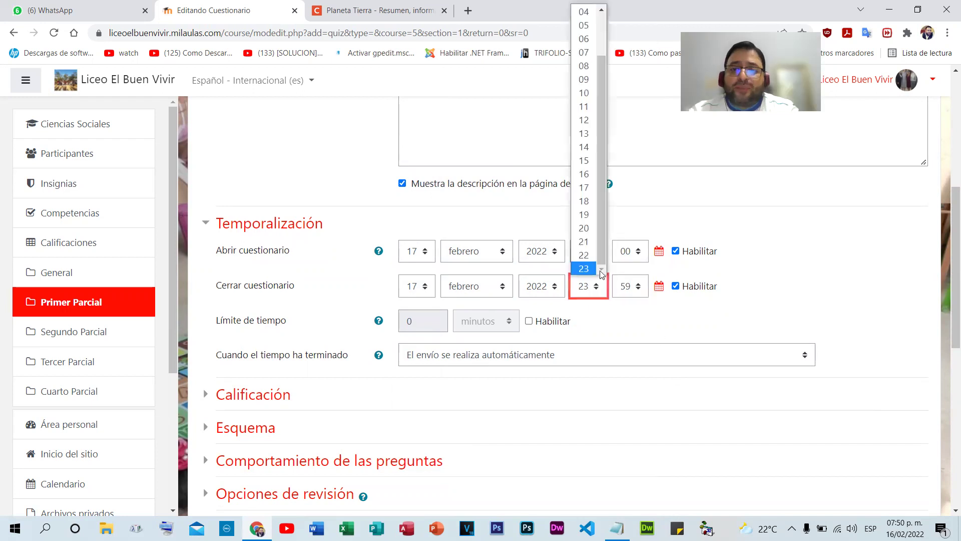
left_click_drag(609, 125, 611, 117)
scroll(608, 157, "down", 1)
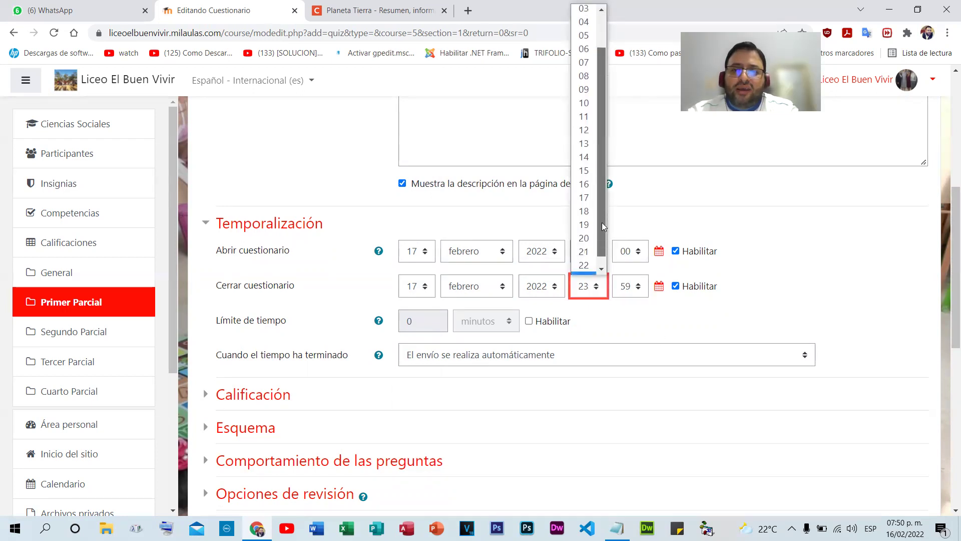
left_click(594, 130)
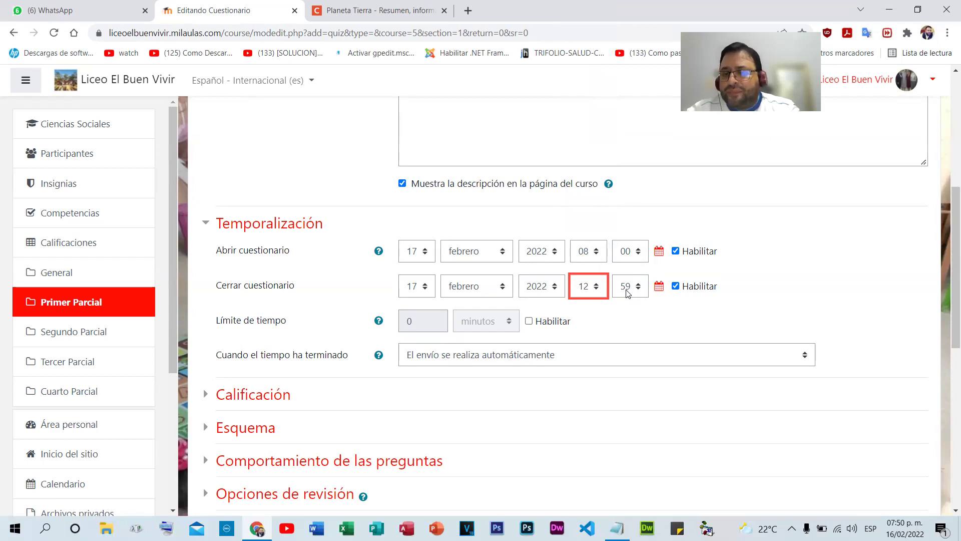
- Set the questionnaire's closing time back to 16:00
left_click(589, 286)
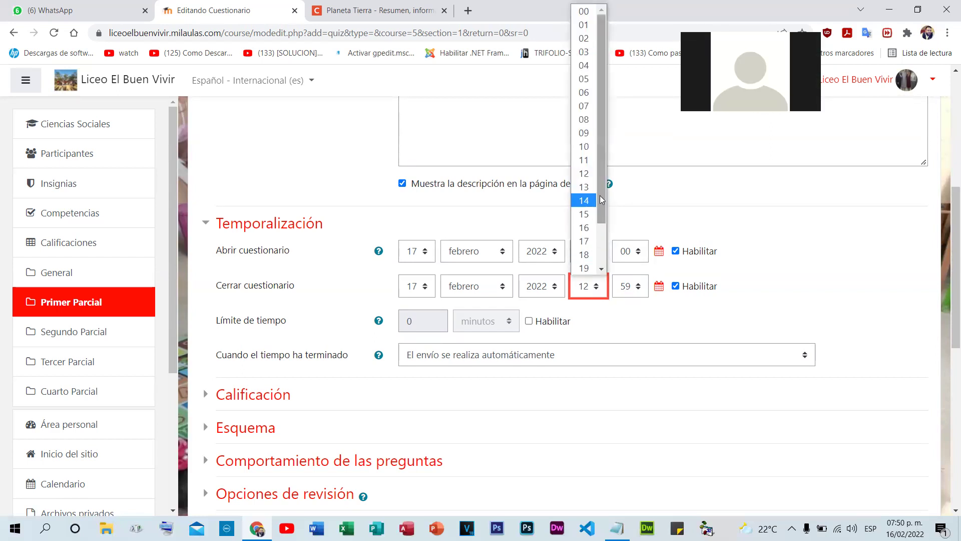
scroll(601, 199, "down", 2)
scroll(605, 135, "up", 2)
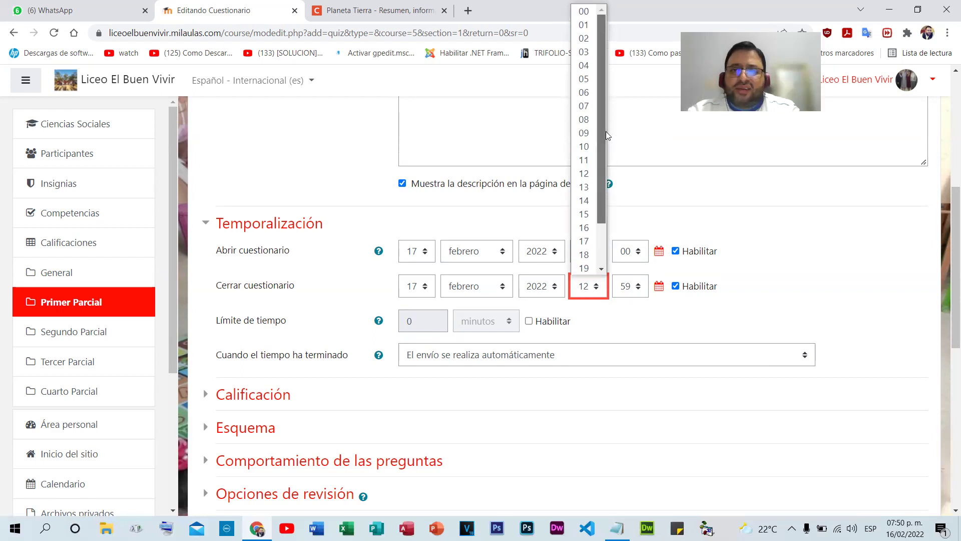
scroll(600, 210, "down", 2)
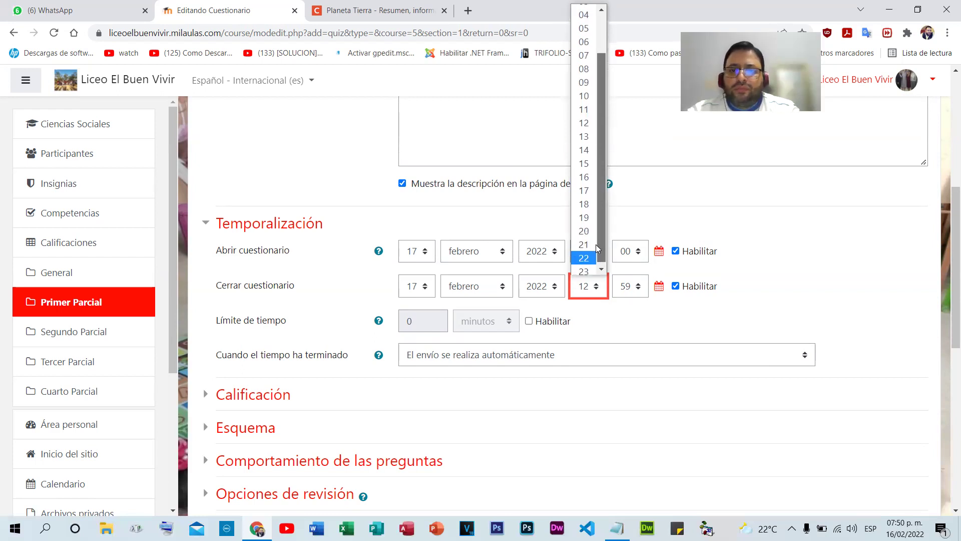
scroll(601, 215, "up", 2)
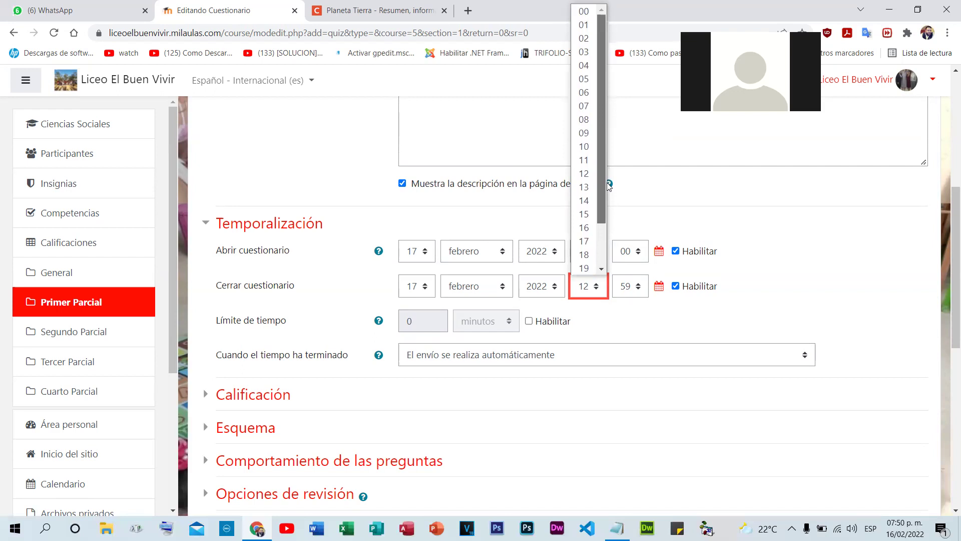
left_click(585, 228)
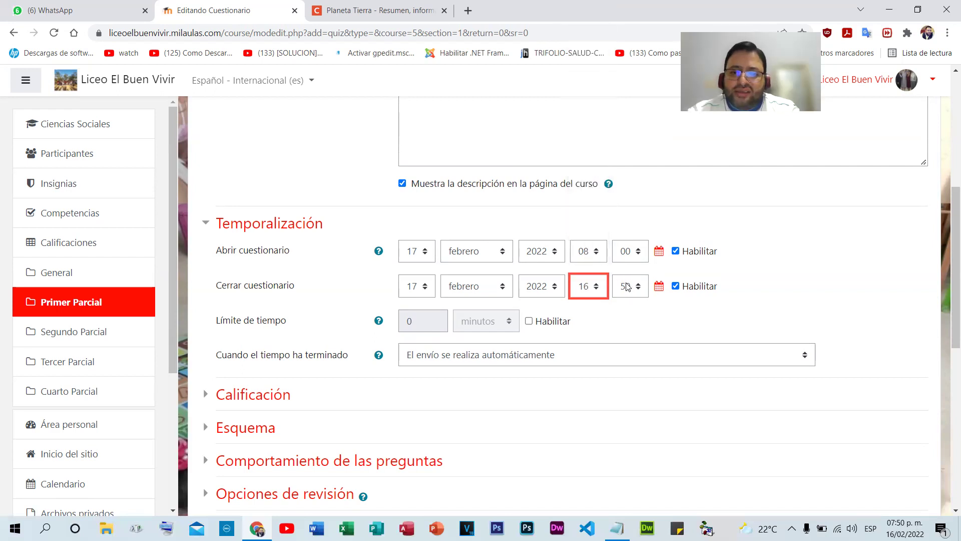
left_click(627, 286)
left_click_drag(645, 208, 640, 14)
left_click(625, 12)
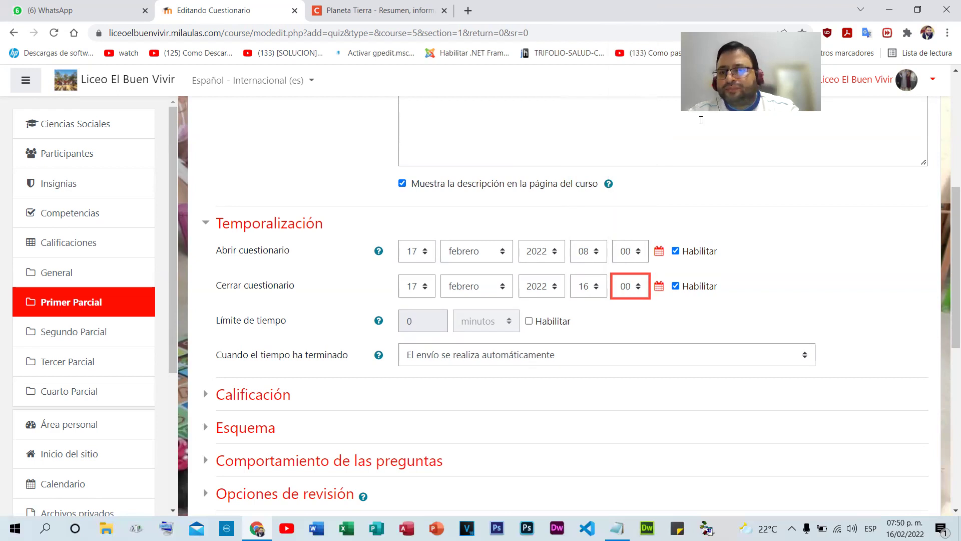
left_click(700, 437)
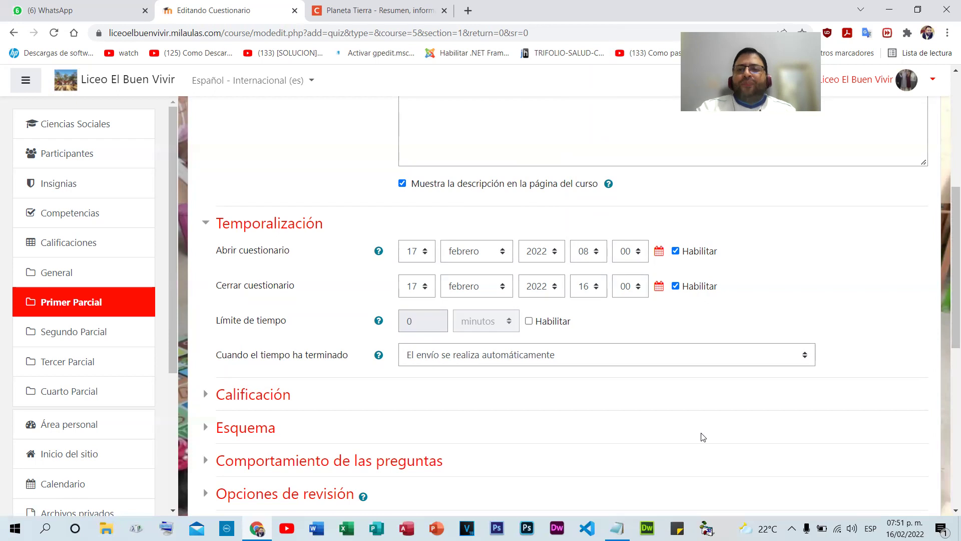
- Enable the questionnaire's time limit and set it to 20 minutos
left_click(430, 324)
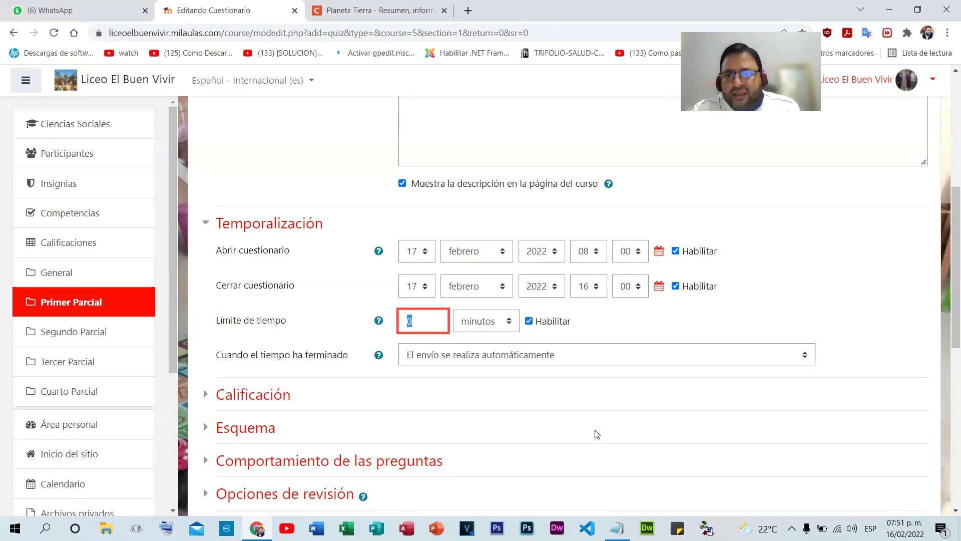
type("20")
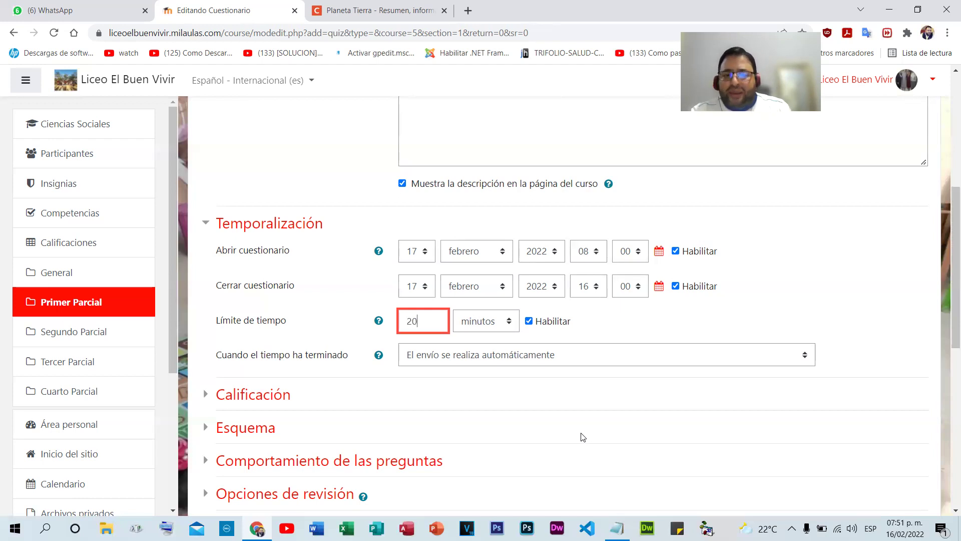
left_click(652, 317)
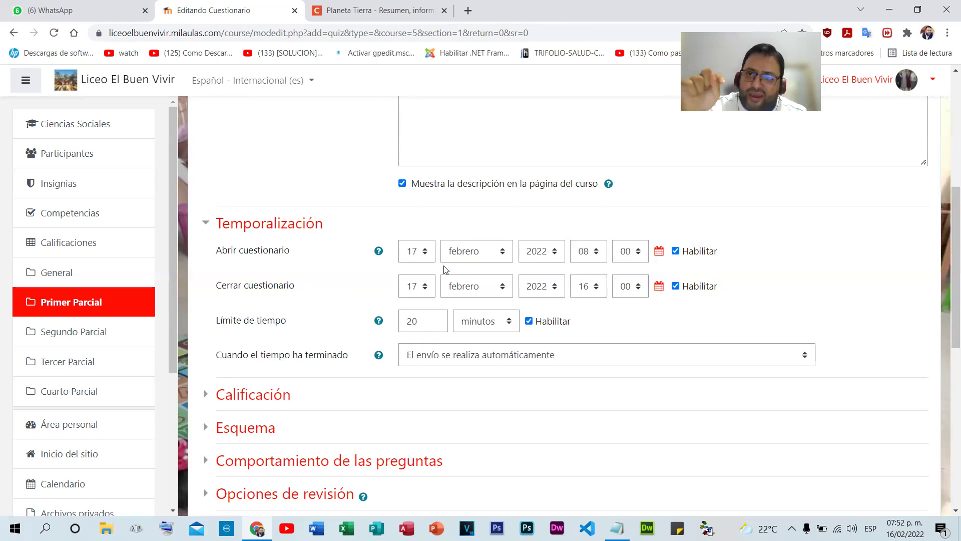
double_click(414, 321)
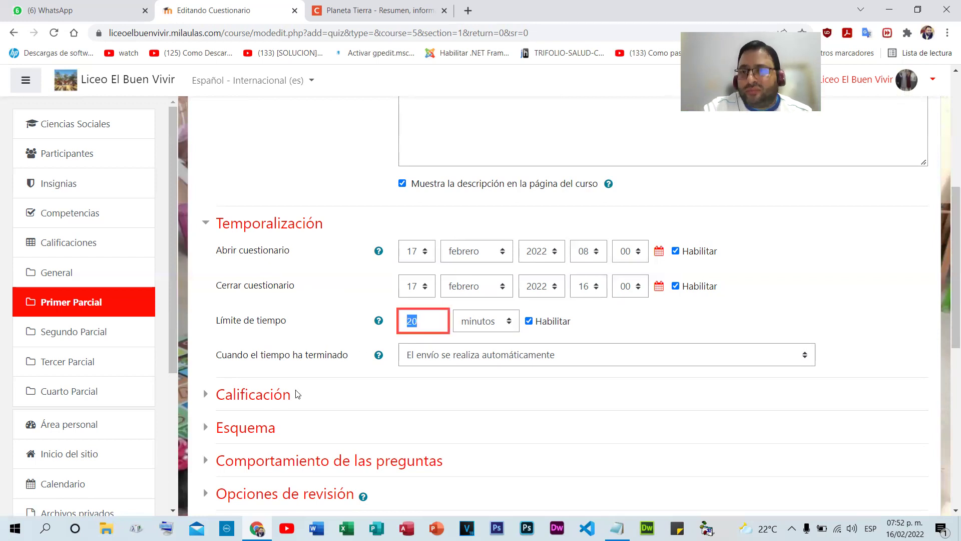
left_click(424, 323)
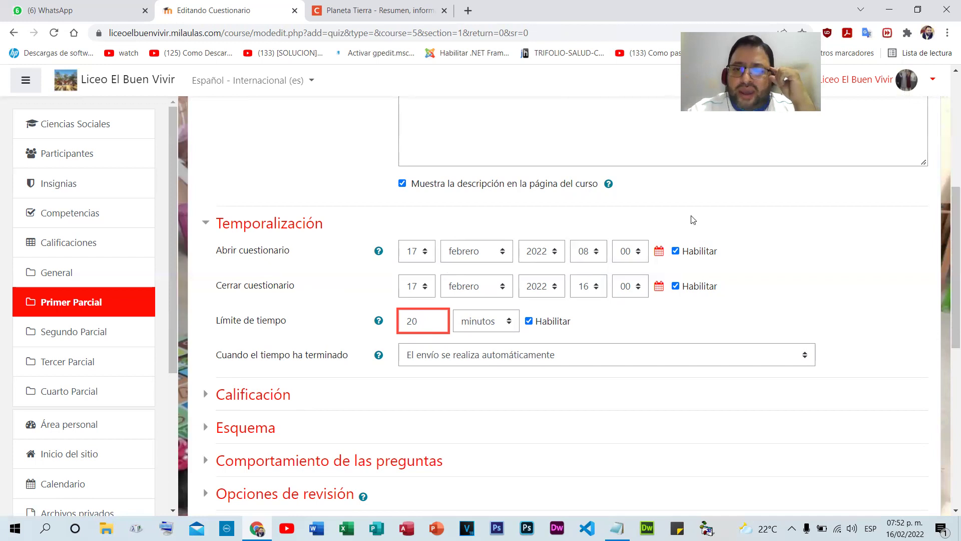
- Disable the questionnaire's opening and closing dates, leaving only the time limit active, and re-enable both dates
left_click(676, 251)
left_click(676, 286)
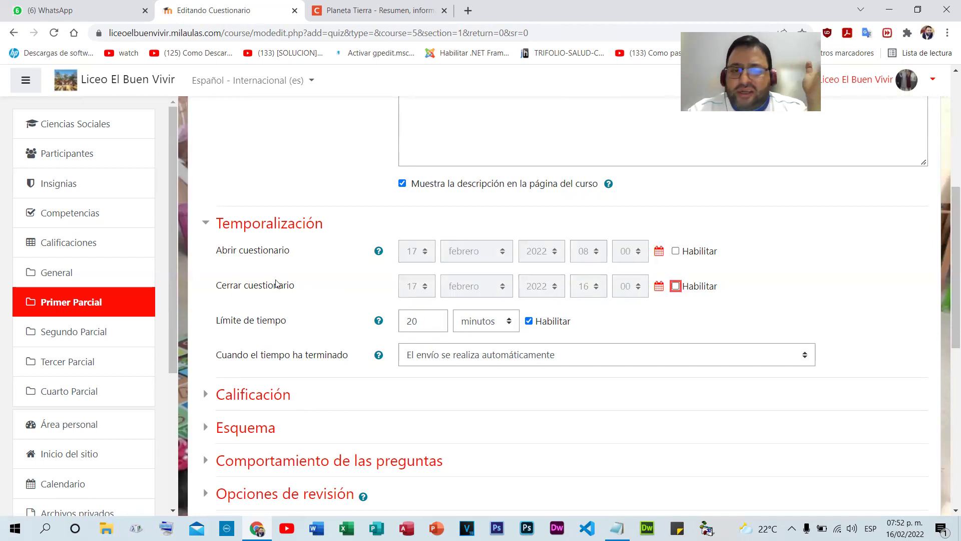
left_click(413, 323)
double_click(412, 322)
left_click(435, 320)
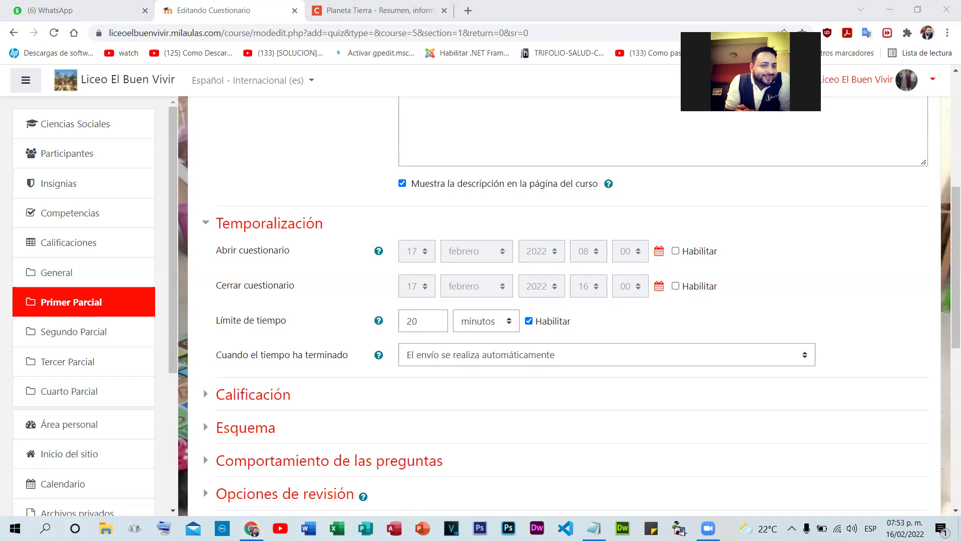
left_click(676, 251)
left_click(676, 285)
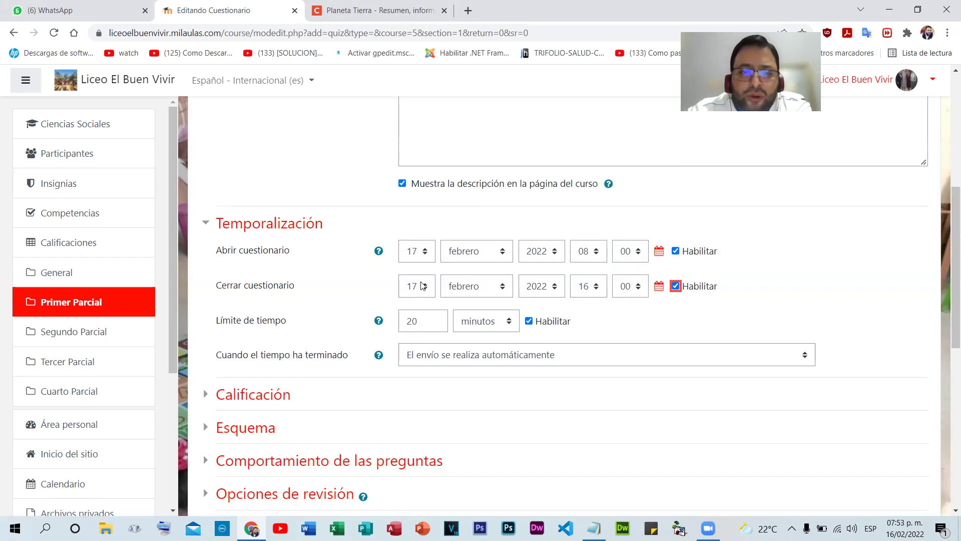
- Set the questionnaire's closing time to 08:30
left_click(588, 286)
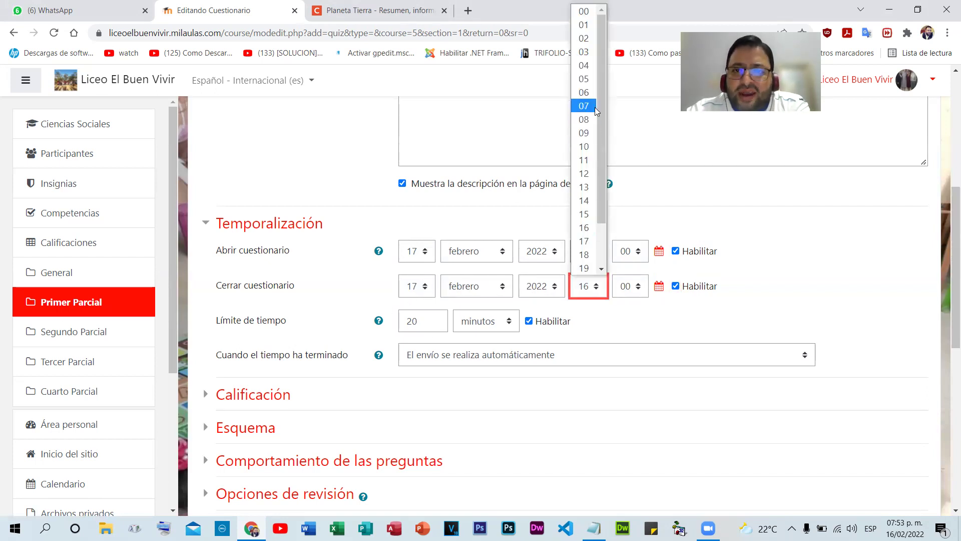
left_click(585, 120)
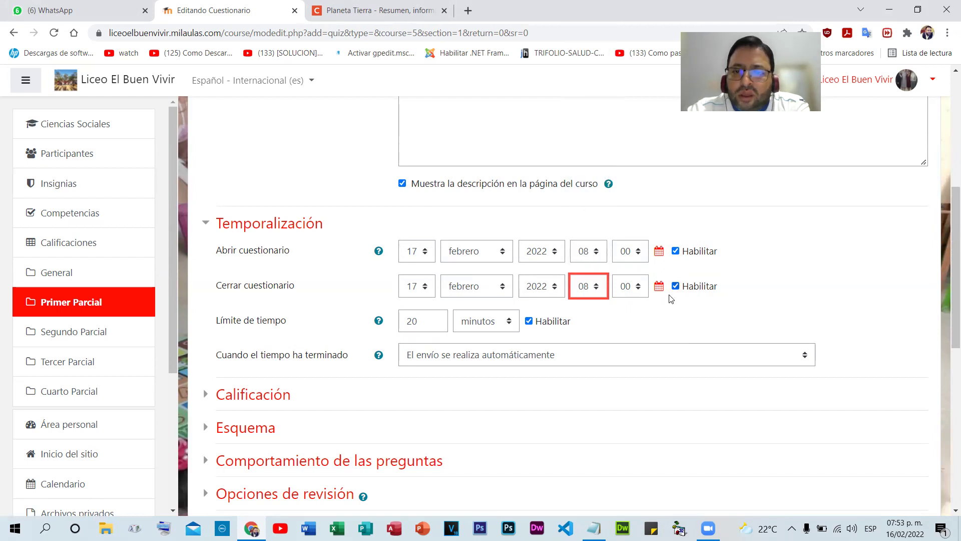
left_click(638, 289)
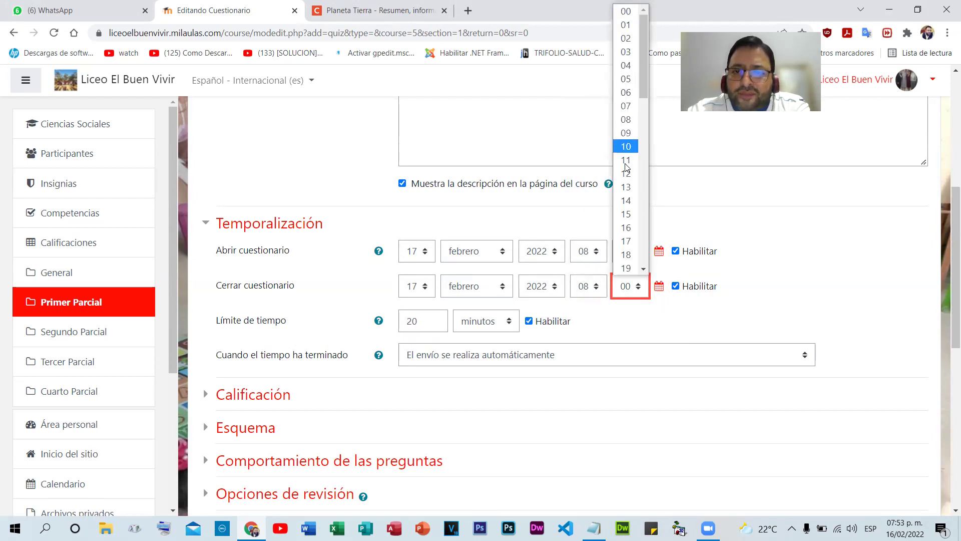
scroll(628, 205, "down", 3)
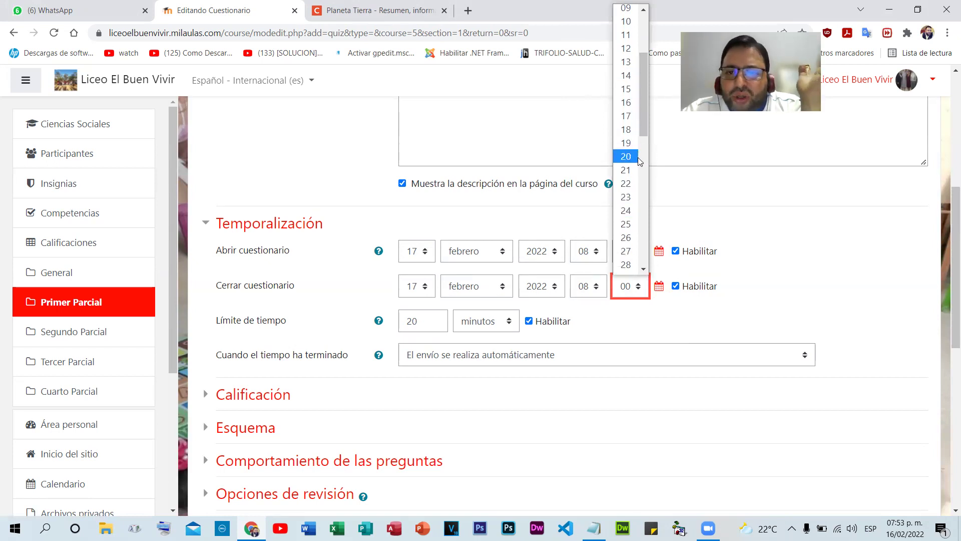
scroll(628, 170, "down", 3)
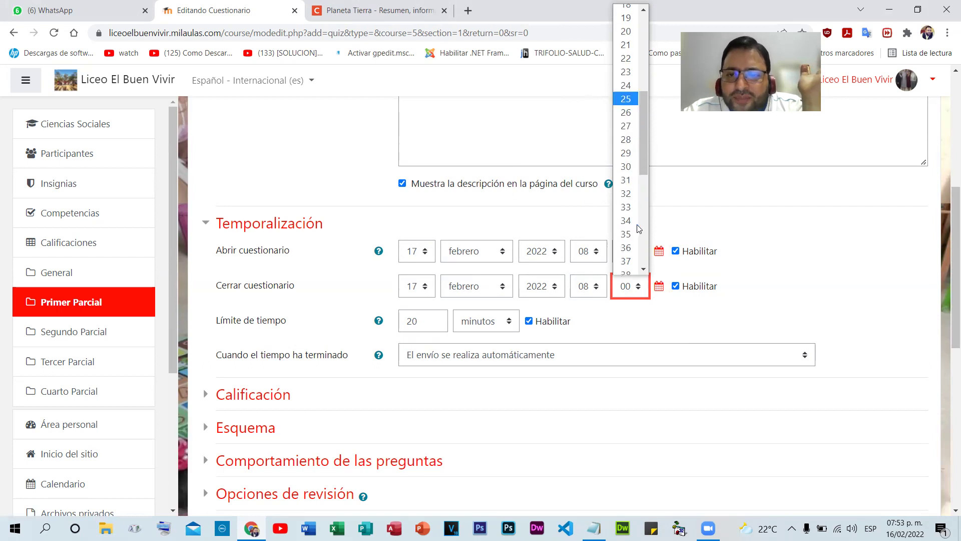
left_click(626, 166)
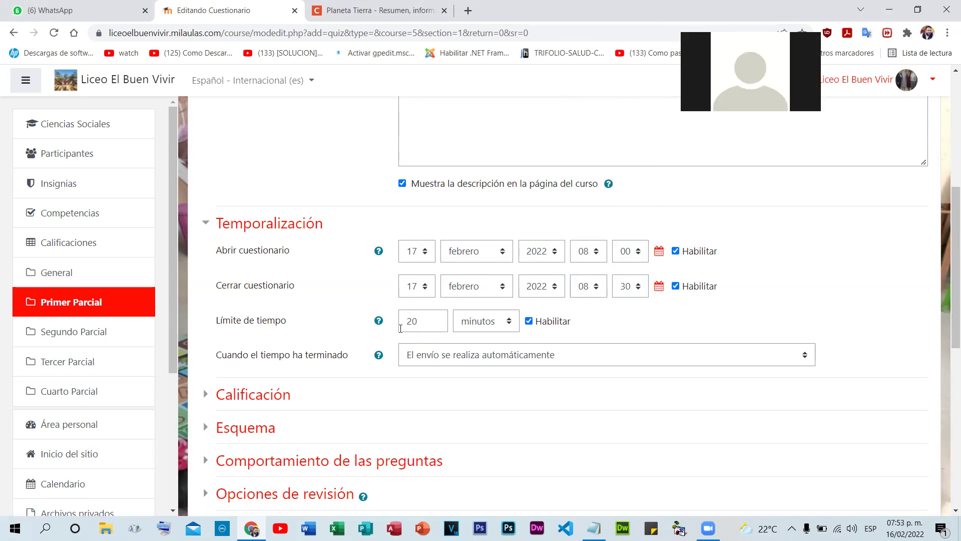
- Change the minutes of the questionnaire's closing time to 20, matching the length of the time limit
left_click(633, 290)
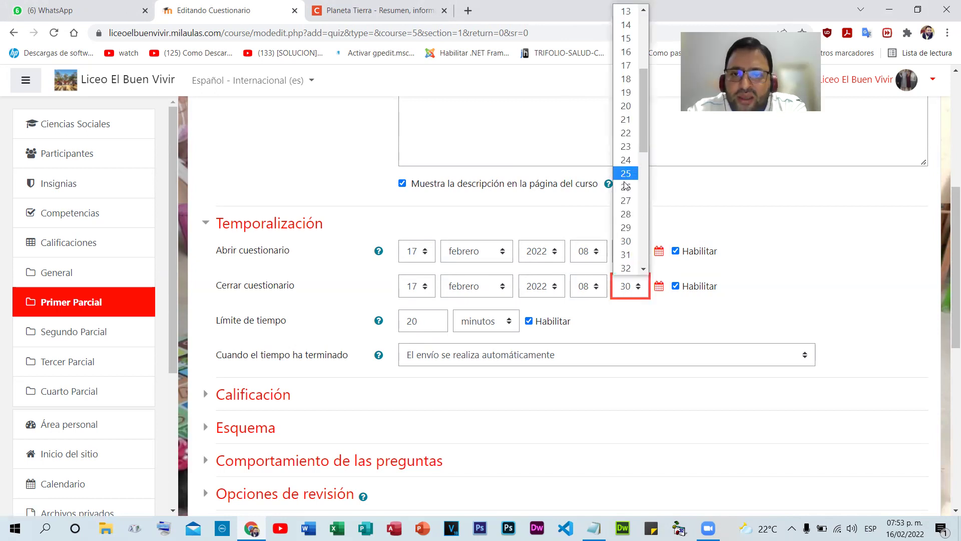
left_click(631, 106)
left_click(651, 354)
left_click(707, 319)
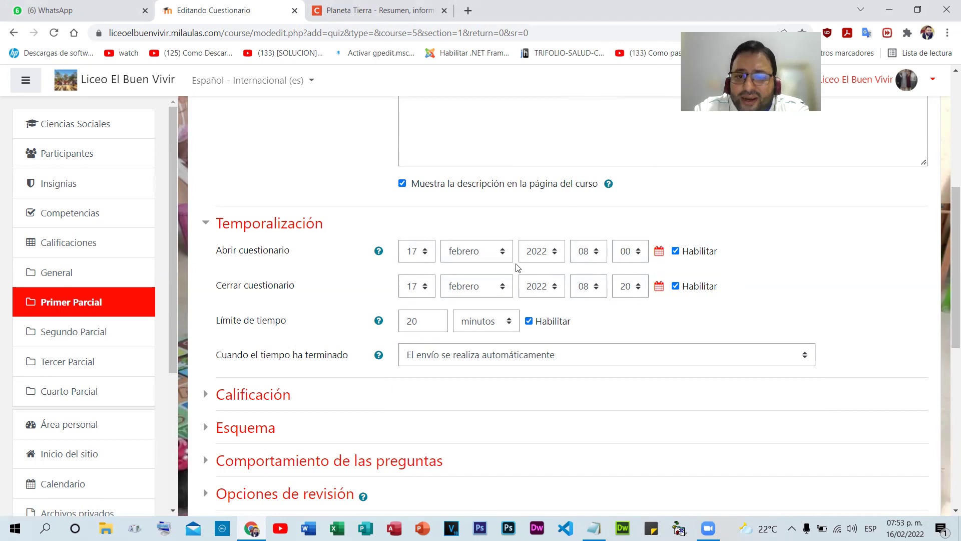
left_click(417, 321)
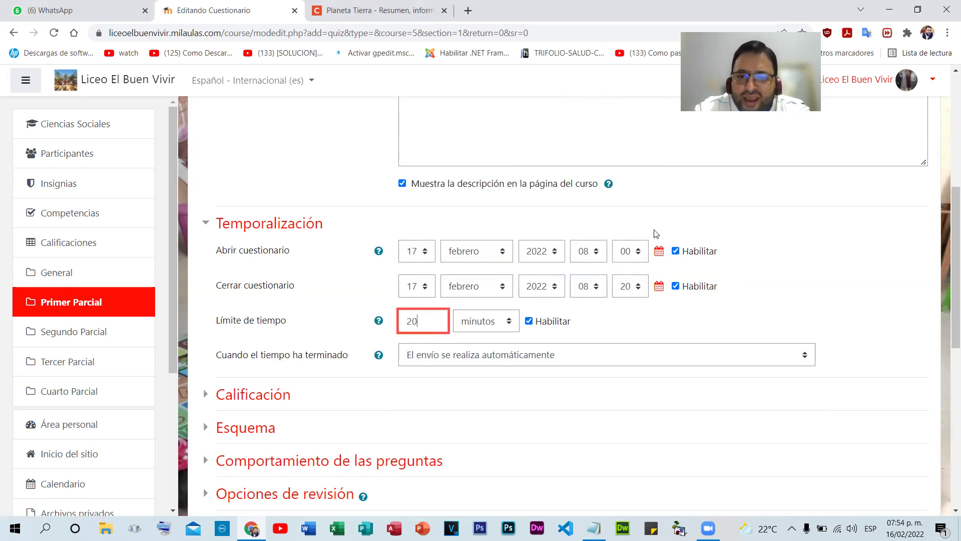
left_click(359, 305)
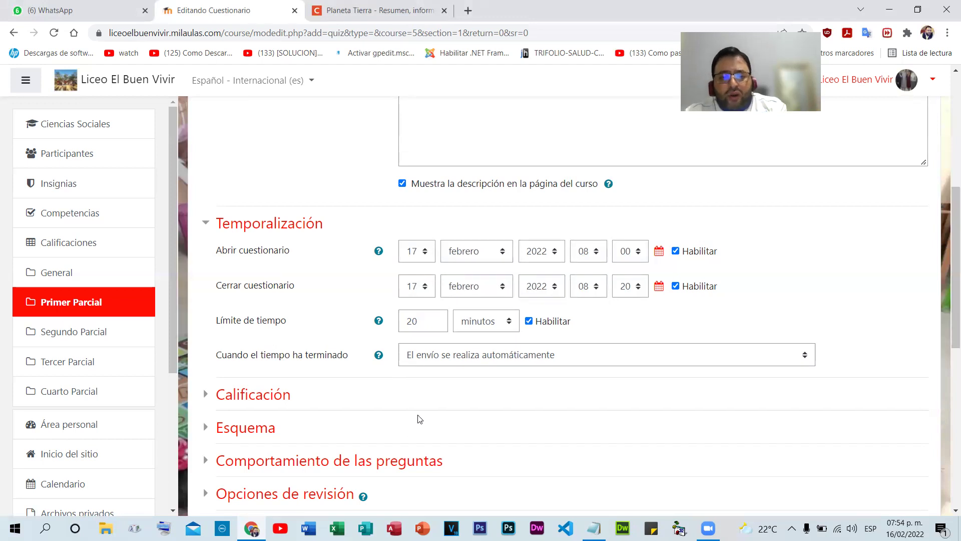
- For when the time has run out, select the option "El envío se realiza automáticamente"
left_click_drag(217, 355, 345, 364)
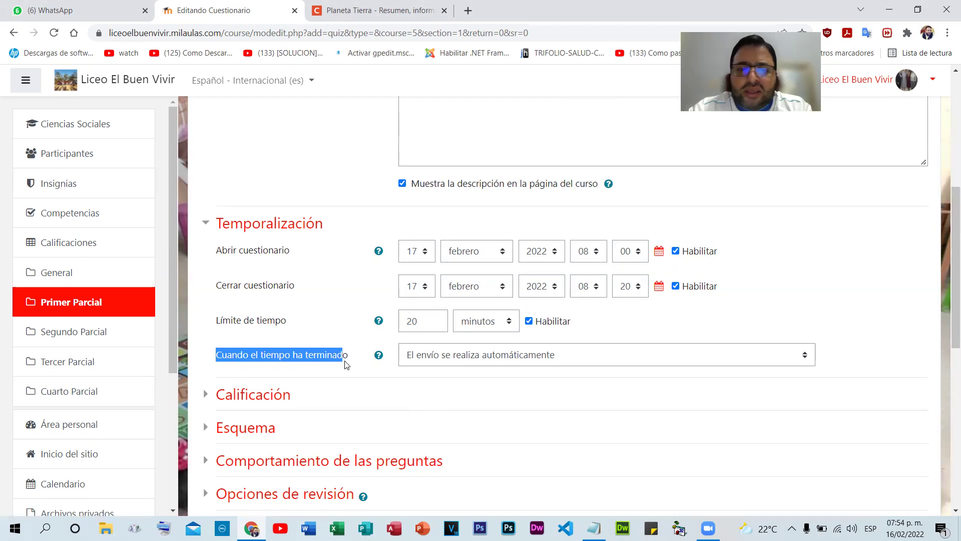
left_click(617, 356)
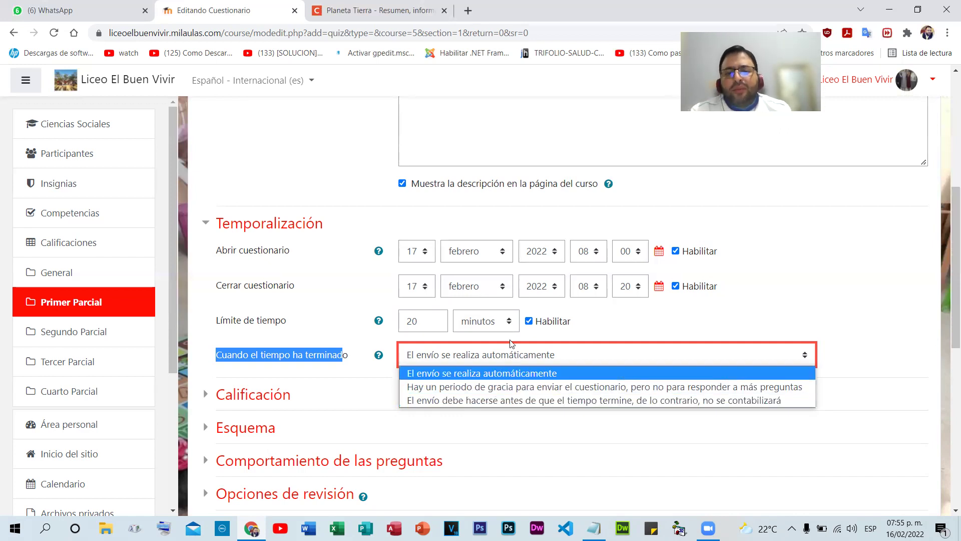
left_click(434, 371)
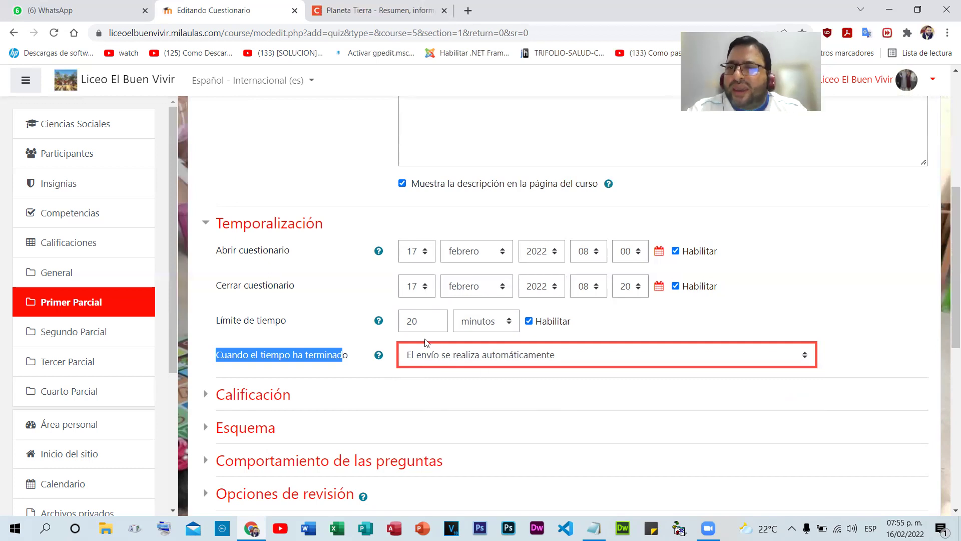
- Expand the questionnaire's Calificación settings
scroll(372, 311, "down", 4)
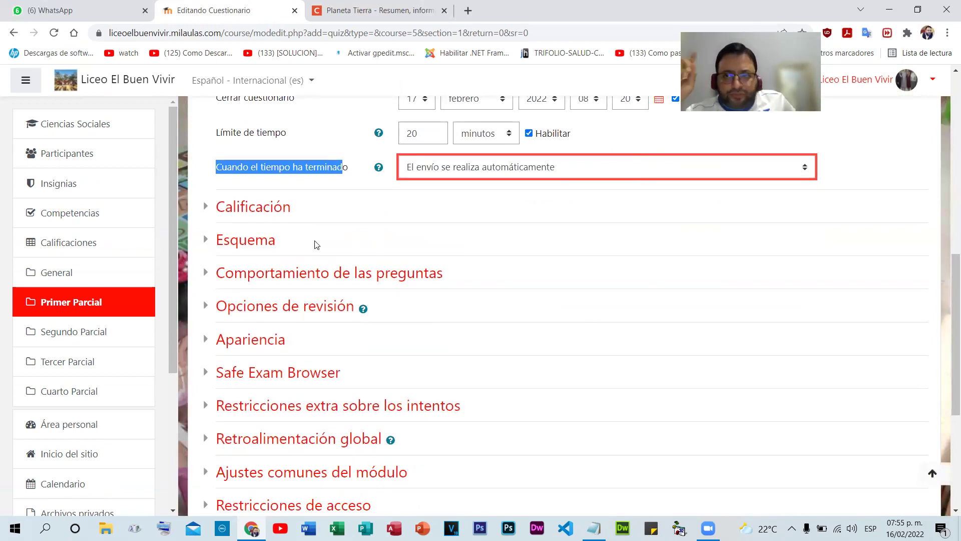
left_click(284, 211)
left_click(424, 260)
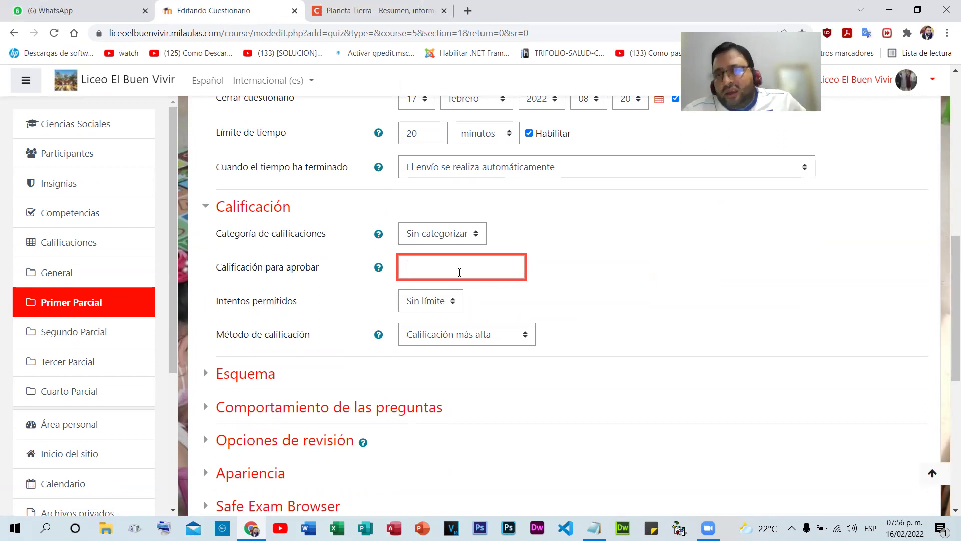
left_click(593, 243)
scroll(350, 273, "down", 1)
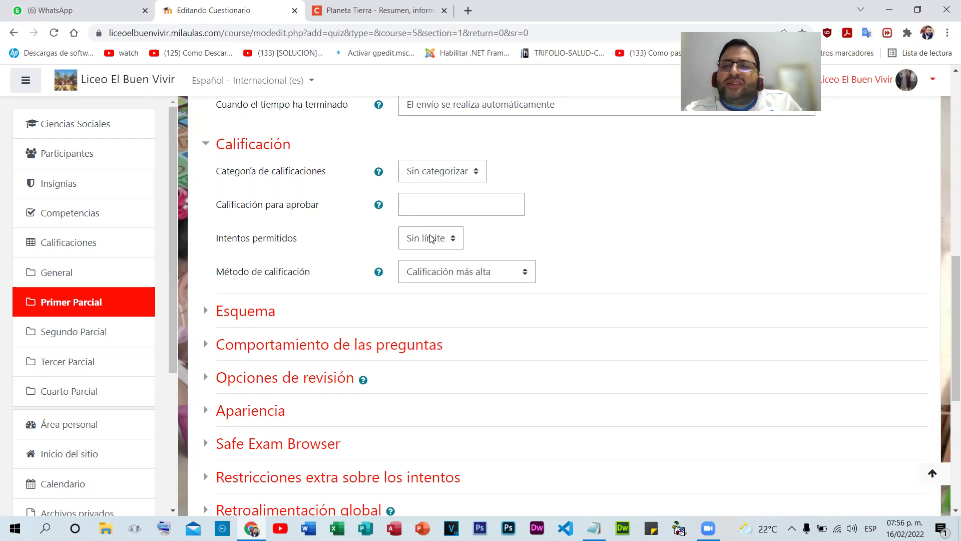
- Limit the allowed attempts to 1, and restore the option "Sin límite"
left_click(431, 238)
left_click(423, 269)
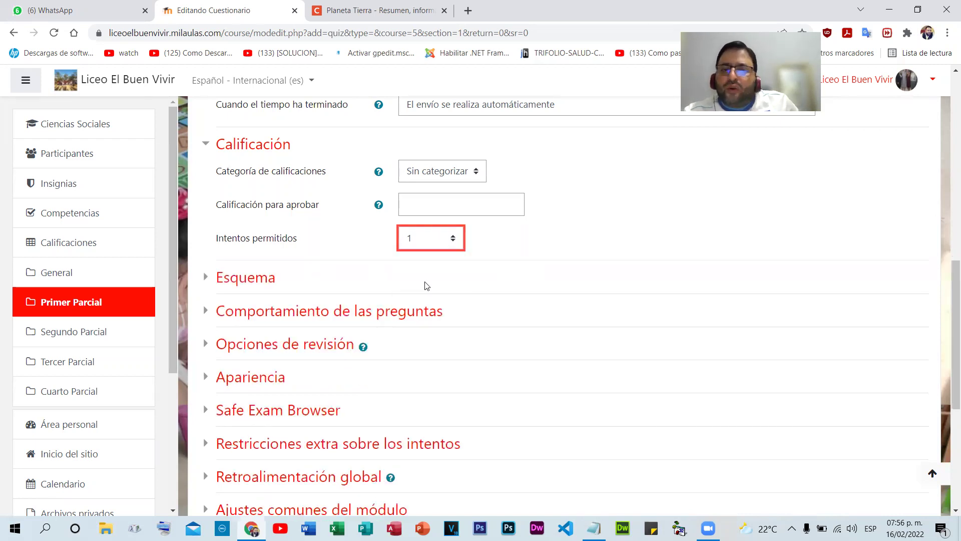
left_click(440, 246)
left_click(430, 282)
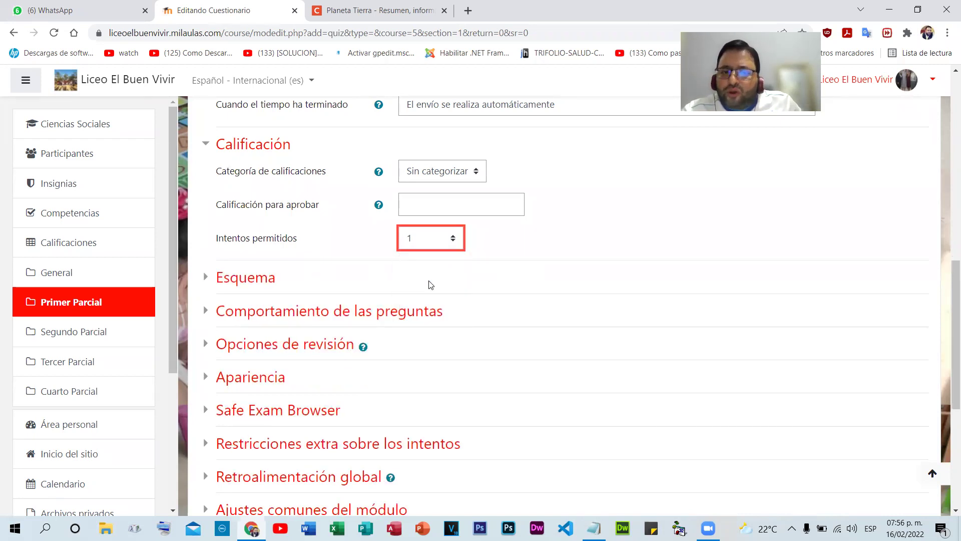
left_click(452, 243)
left_click(457, 255)
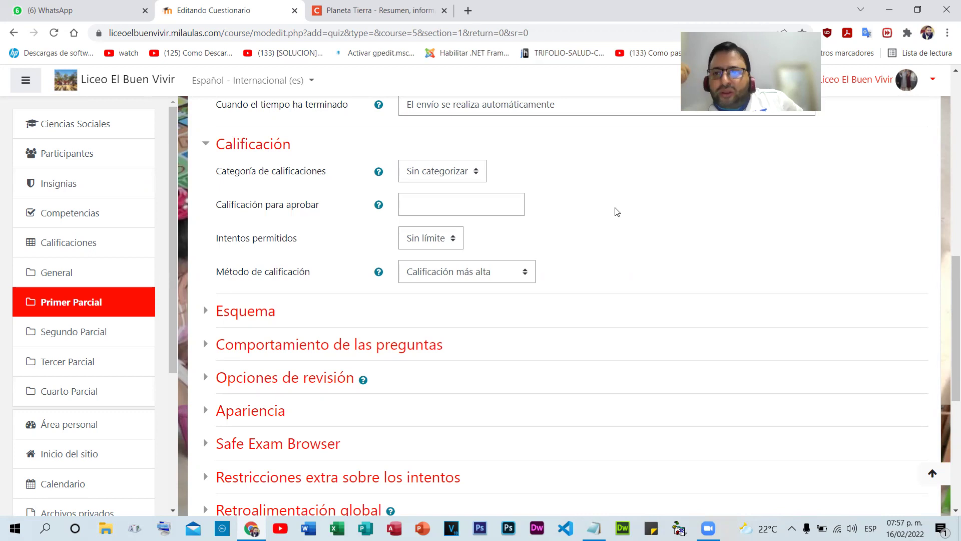
- Set the allowed attempts to 1, raise them to 2, and bring up the grading method choices
left_click(458, 244)
left_click(430, 270)
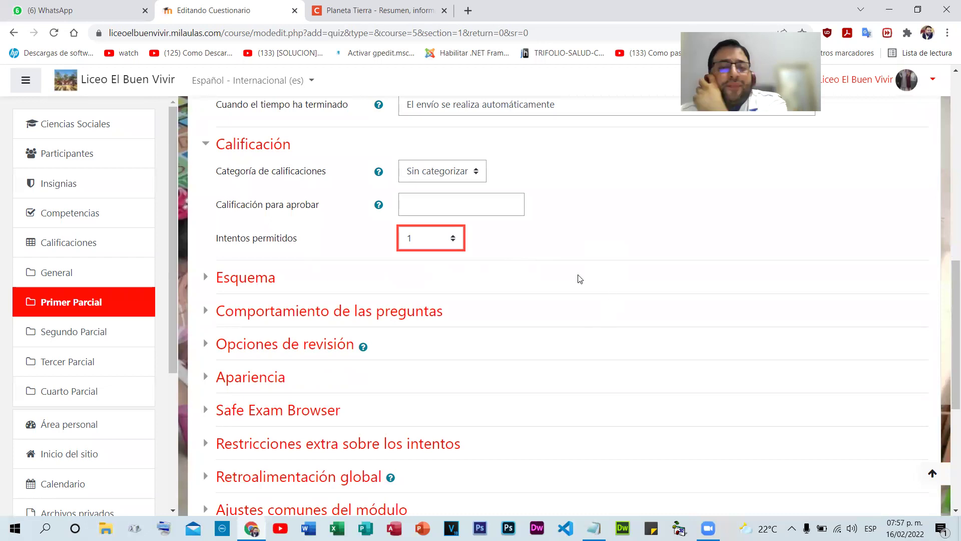
left_click(456, 245)
left_click(433, 282)
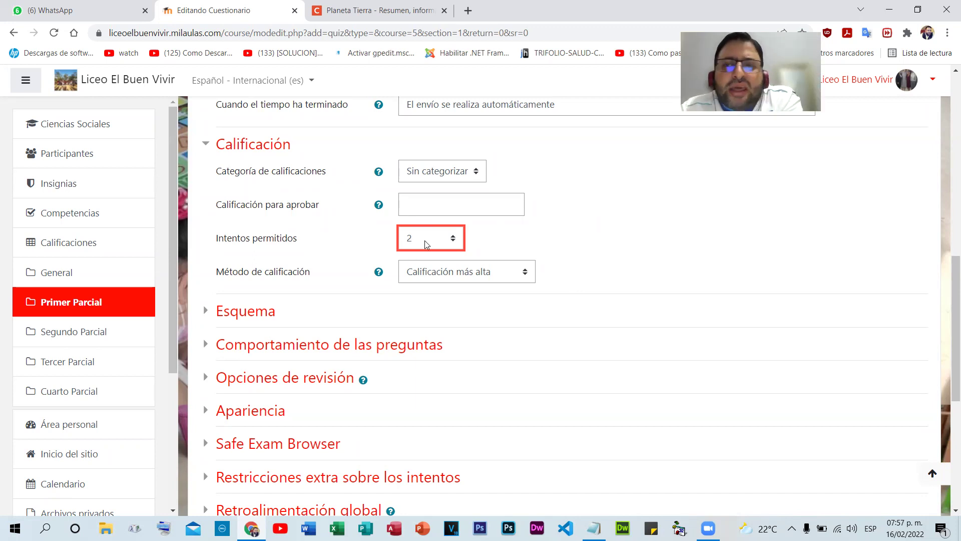
left_click(405, 204)
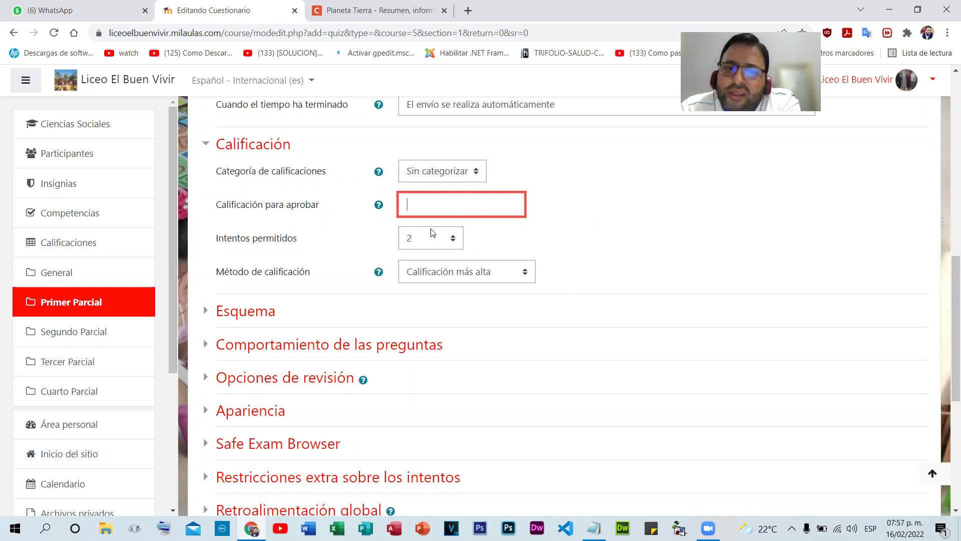
scroll(578, 208, "down", 1)
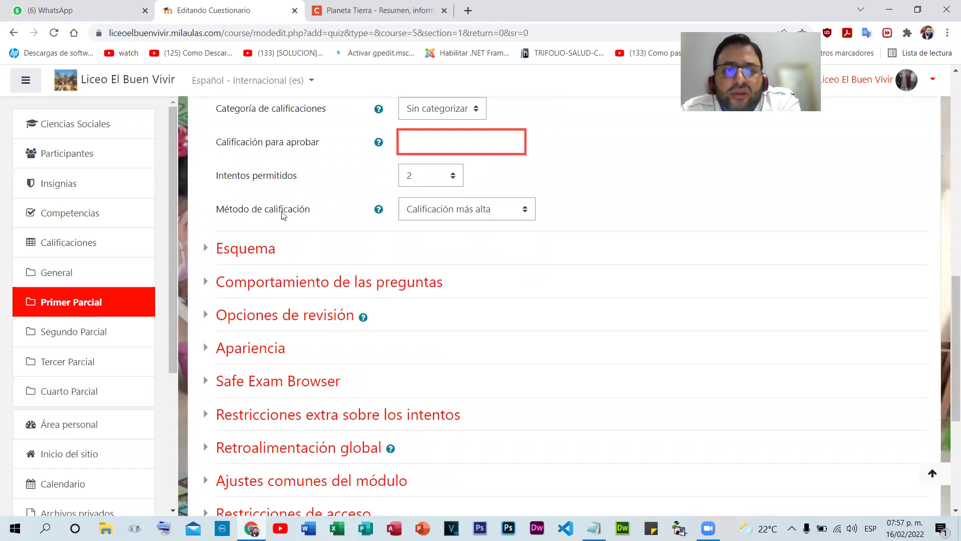
left_click(432, 220)
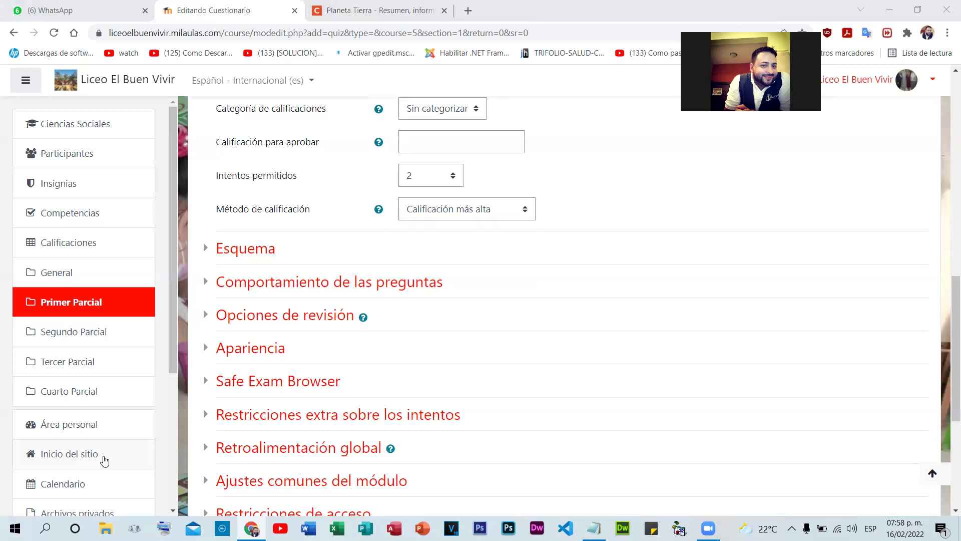
- Change the minutes of the questionnaire's closing time to 09 in the Temporalización settings
scroll(638, 299, "up", 3)
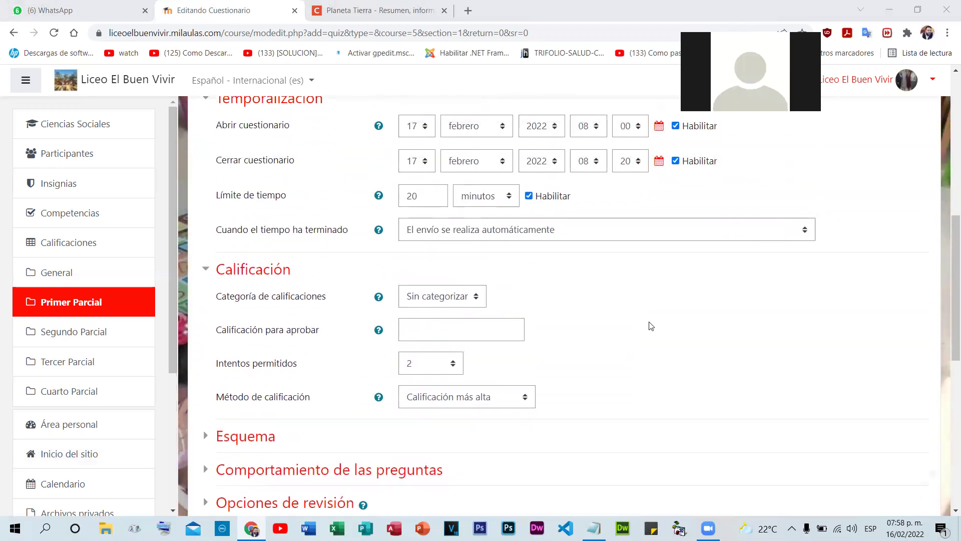
scroll(650, 326, "up", 1)
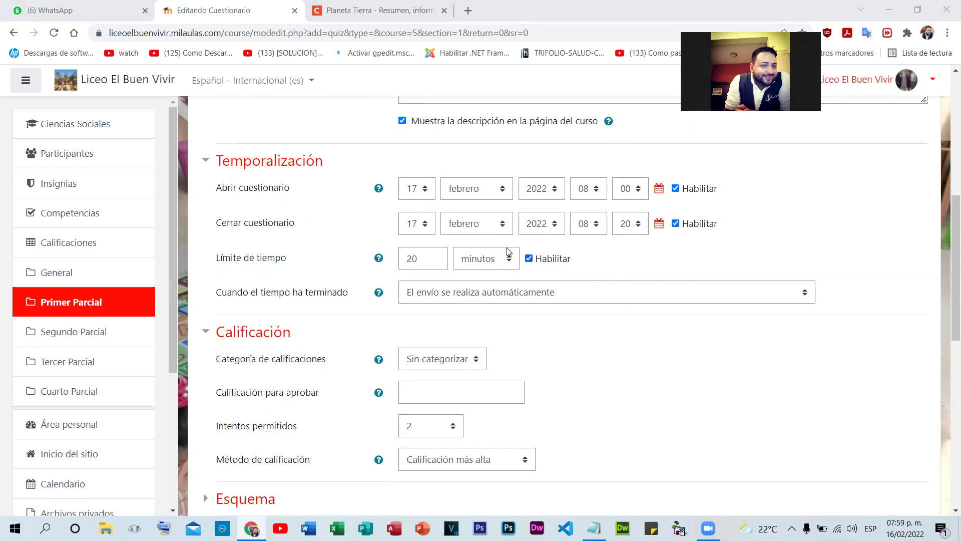
double_click(426, 257)
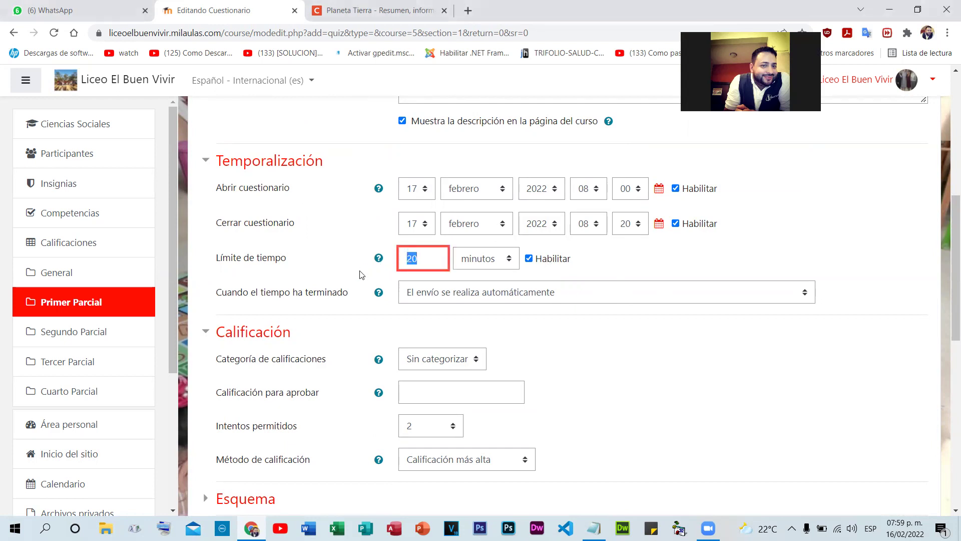
left_click(432, 257)
left_click(640, 228)
scroll(630, 441, "down", 5)
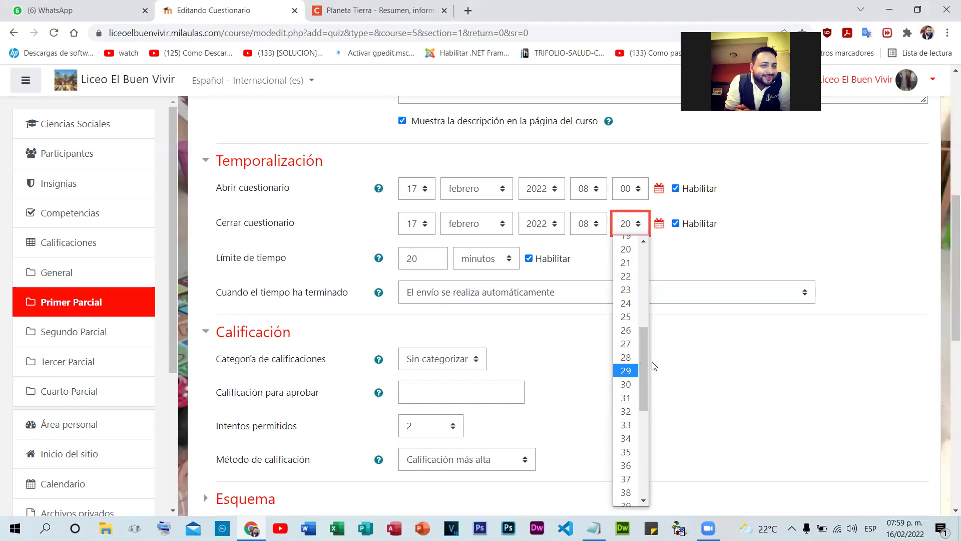
left_click_drag(644, 371, 647, 297)
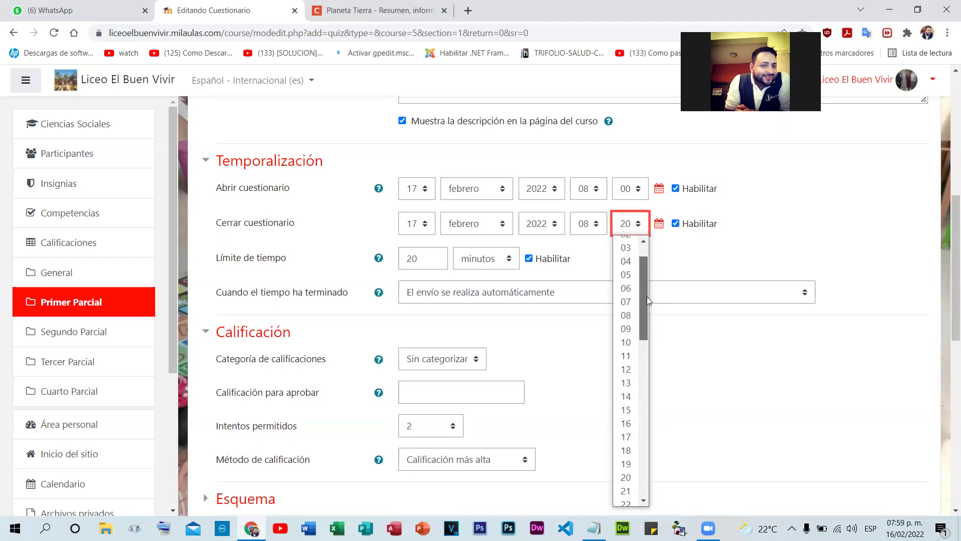
left_click(626, 316)
left_click(861, 271)
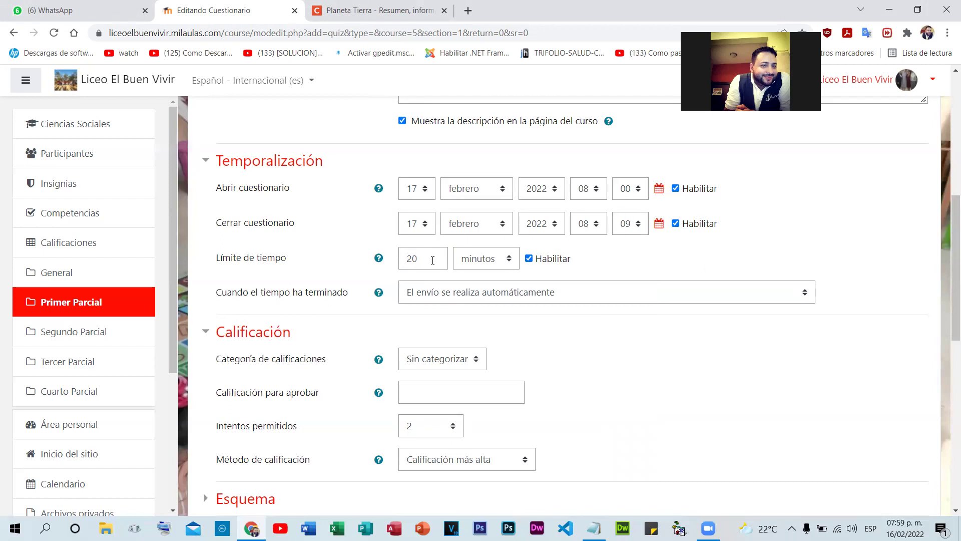
- Switch the allowed attempts to 1 and back to 2, and choose "Calificación más alta" as the grading method
scroll(562, 239, "down", 5)
left_click(453, 177)
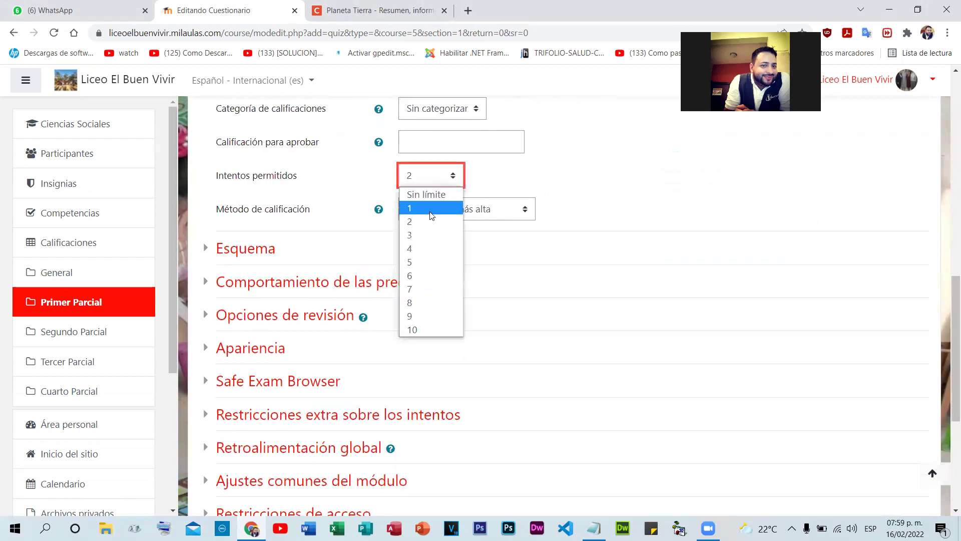
left_click(431, 208)
left_click(443, 181)
left_click(430, 220)
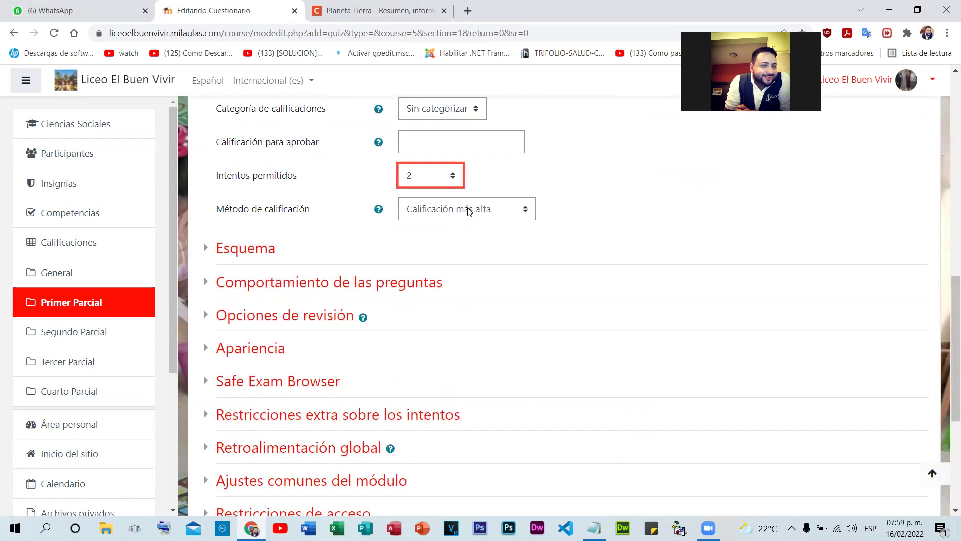
left_click(430, 209)
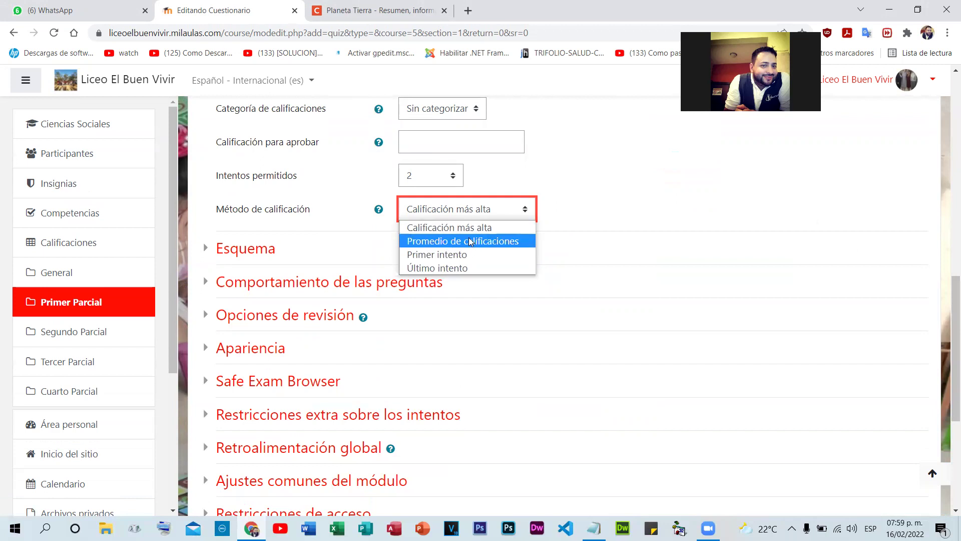
left_click(450, 228)
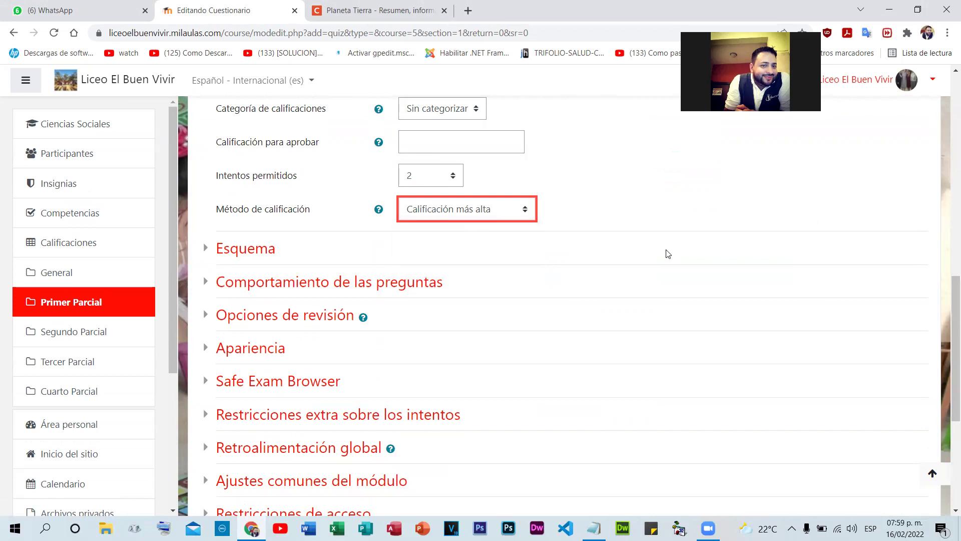
- Set the questionnaire's allowed attempts to 1
left_click(452, 180)
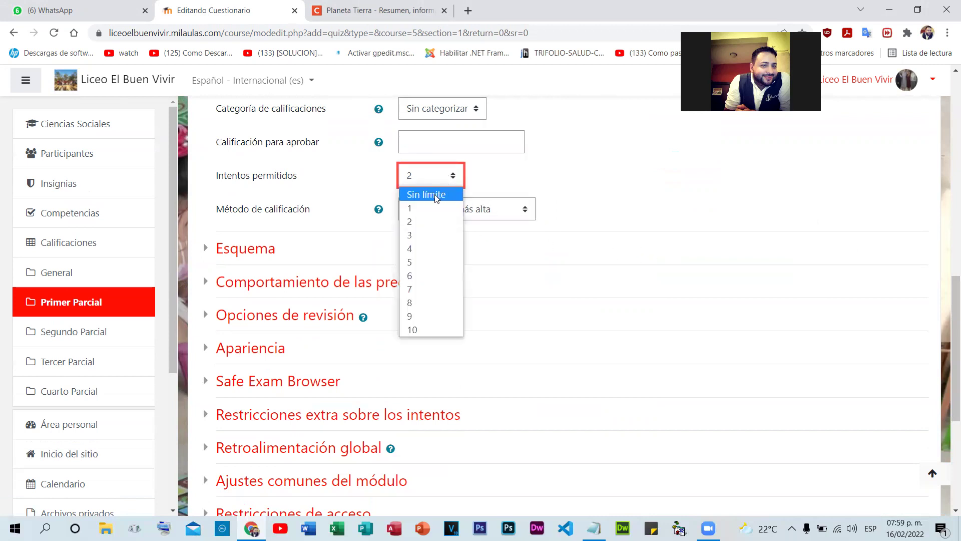
left_click(424, 207)
left_click(515, 200)
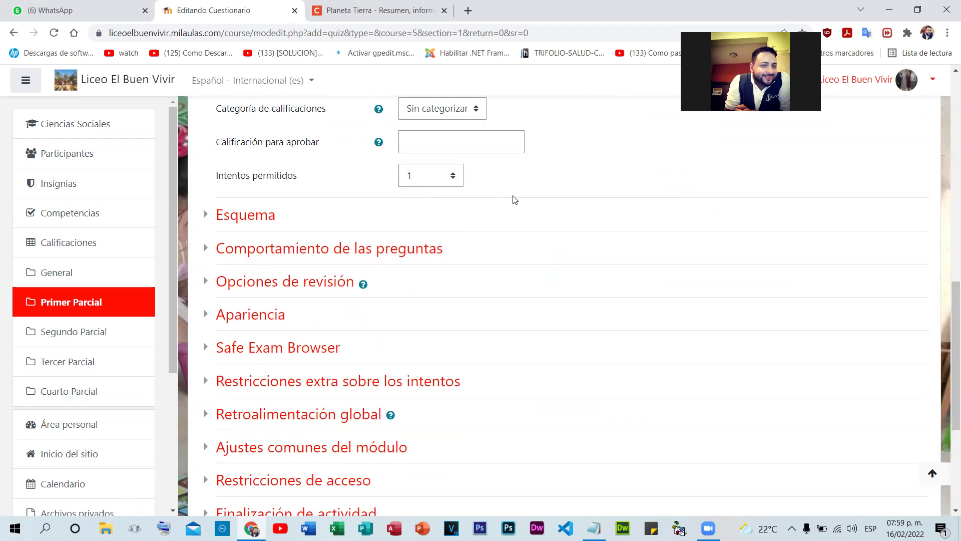
- In the Esquema settings, make the questionnaire start a new page with the option "Cada 5 preguntas"
left_click(259, 217)
scroll(524, 217, "down", 2)
scroll(363, 215, "up", 1)
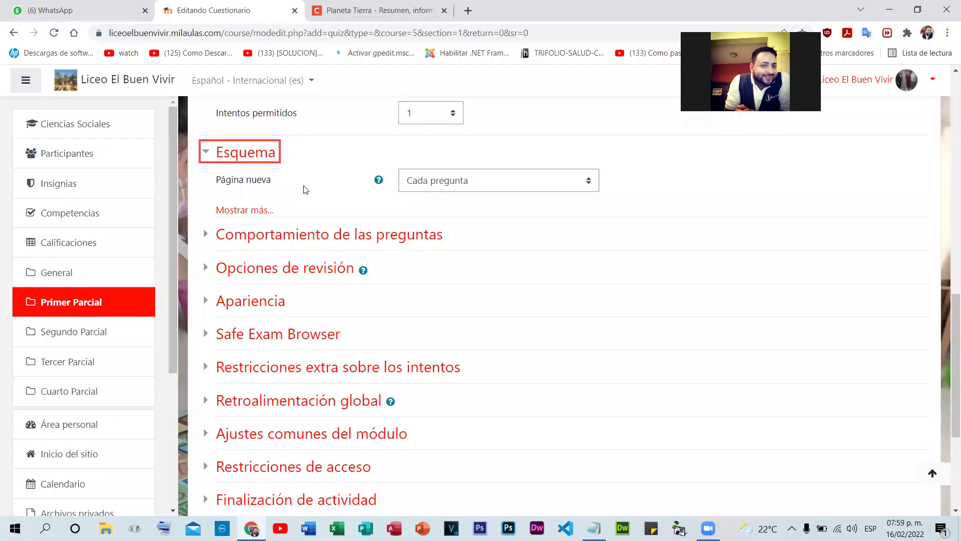
left_click(429, 186)
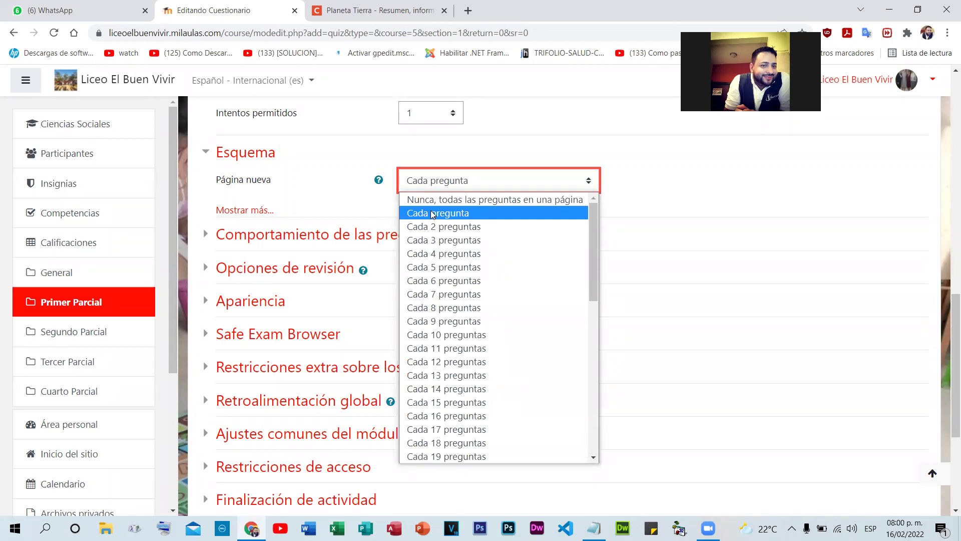
left_click(451, 266)
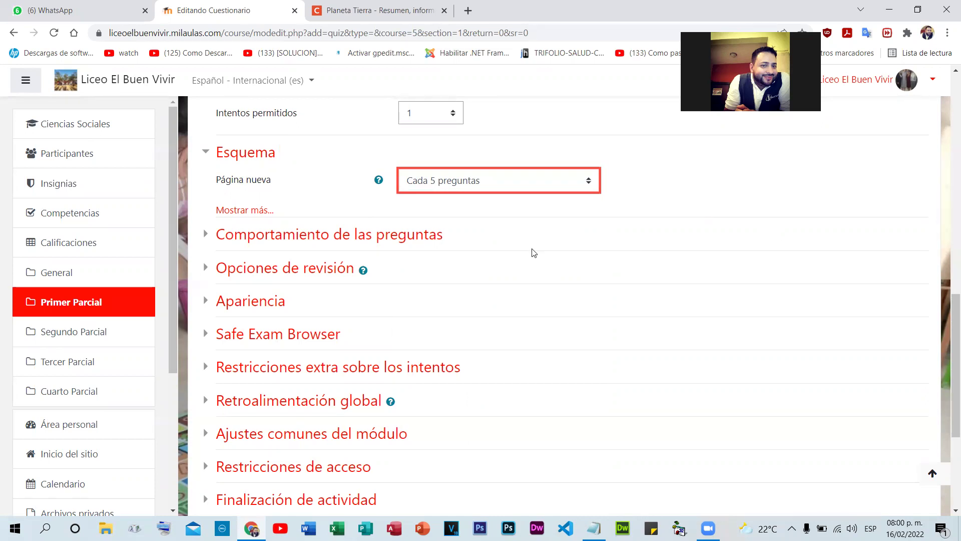
left_click(227, 211)
left_click(227, 212)
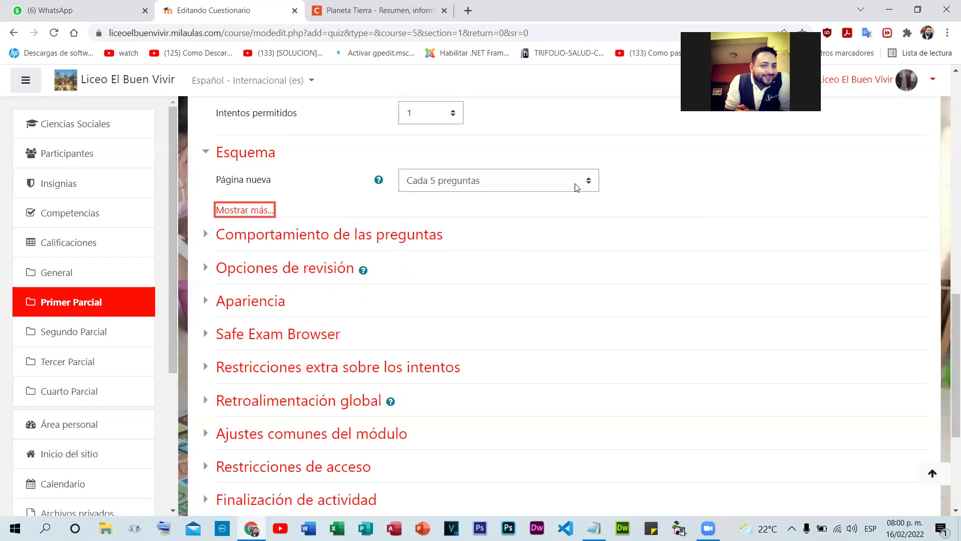
- Expand Comportamiento de las preguntas and review the random answer ordering together with the timing settings
left_click(290, 241)
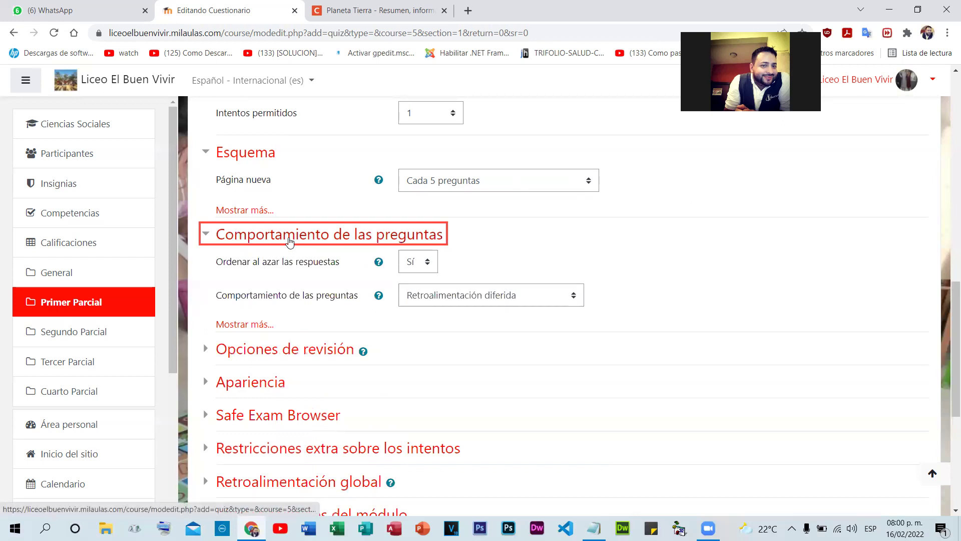
left_click_drag(215, 263, 338, 265)
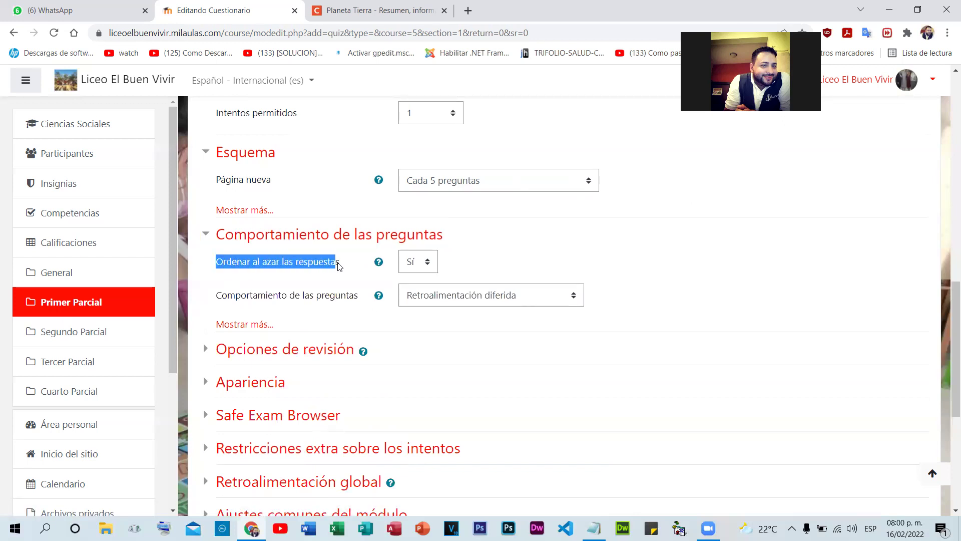
left_click(343, 270)
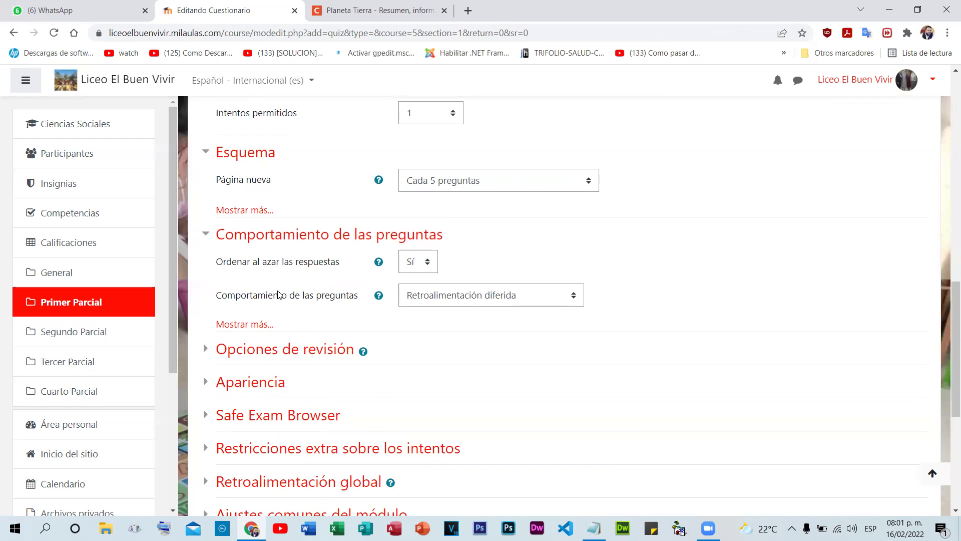
scroll(451, 258, "up", 10)
scroll(460, 302, "down", 2)
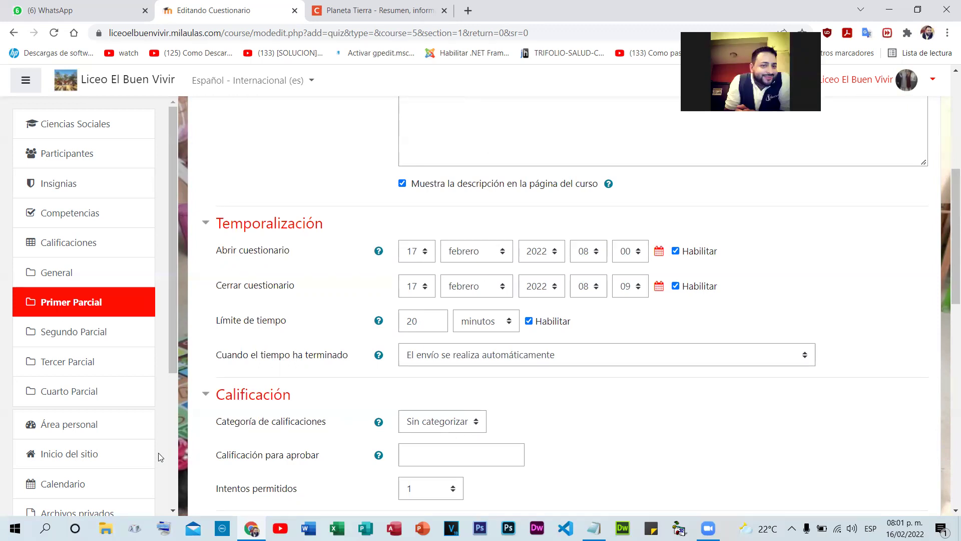
scroll(538, 306, "down", 7)
scroll(537, 309, "down", 3)
scroll(510, 315, "up", 3)
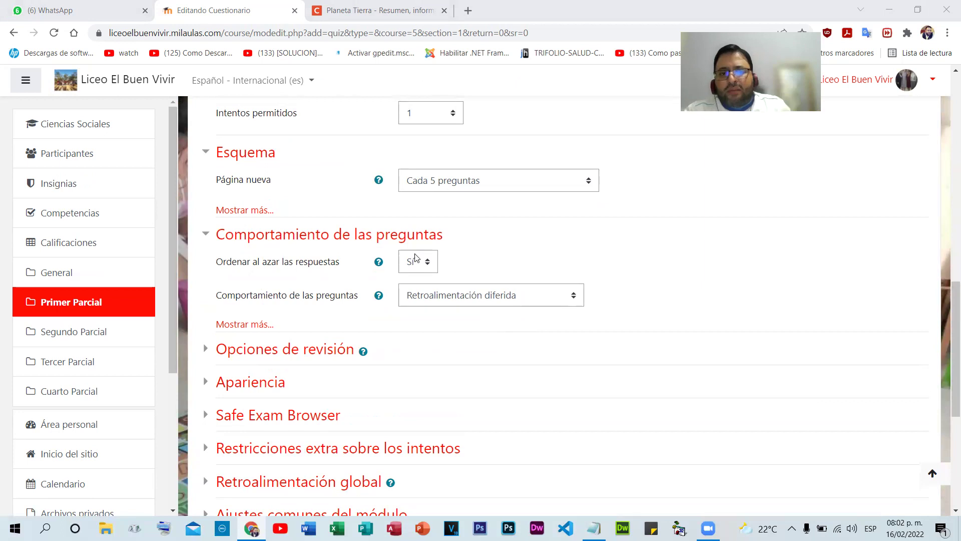
- In Opciones de revisión, disable "Si fue correcta" and "Respuesta correcta" for "Inmediatamente después de cada intento"
scroll(450, 258, "down", 2)
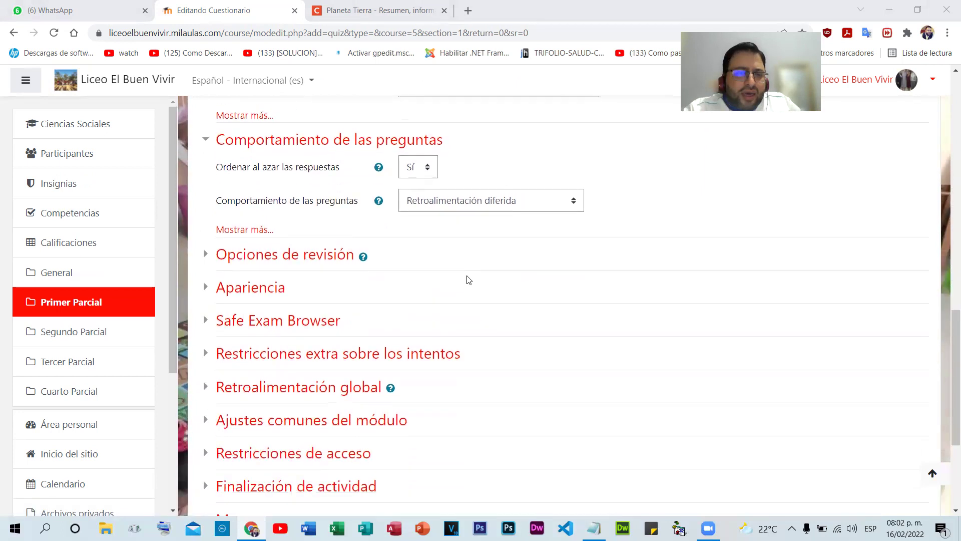
scroll(468, 279, "down", 2)
left_click(254, 163)
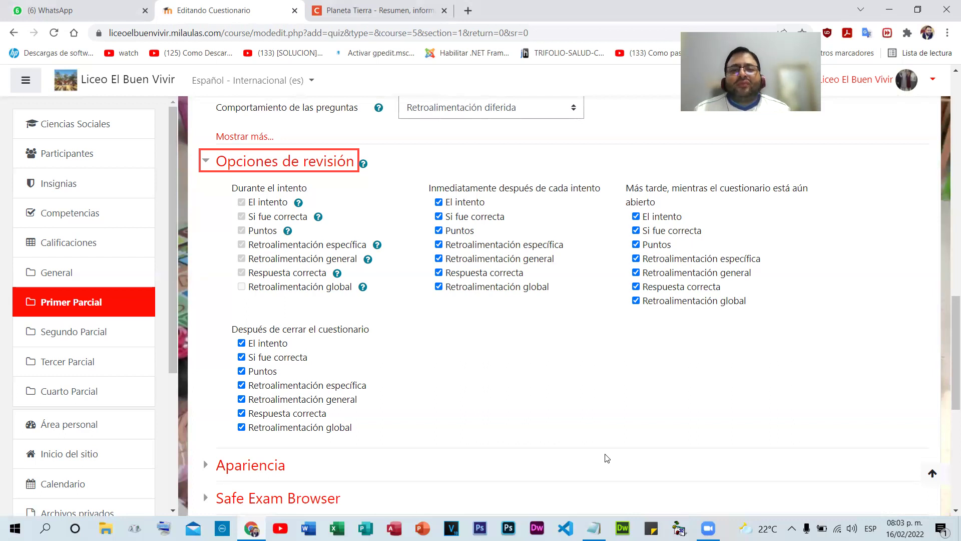
left_click(438, 216)
left_click(438, 272)
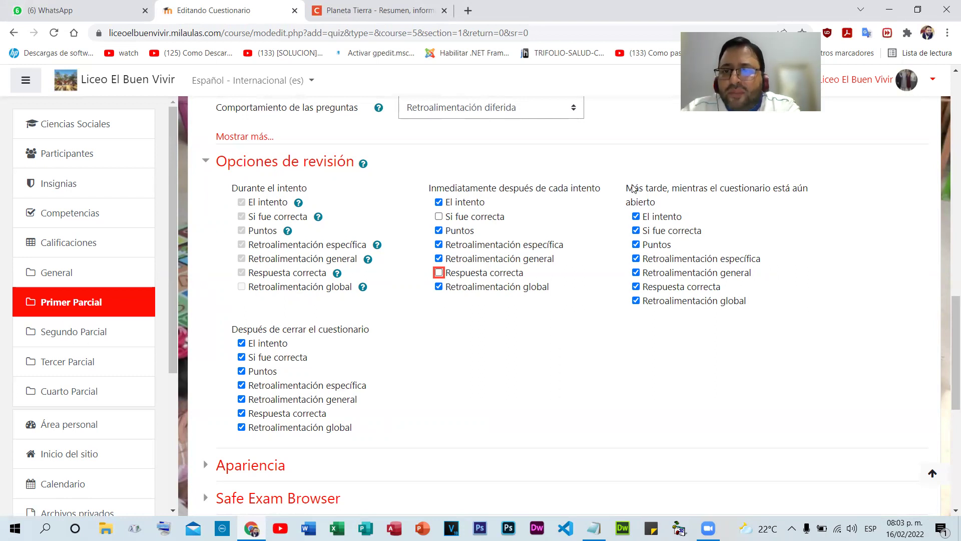
- Re-enable "Si fue correcta" and "Respuesta correcta" for "Inmediatamente después de cada intento" and review the options for "Después de cerrar el cuestionario"
left_click_drag(628, 192, 671, 189)
left_click(674, 191)
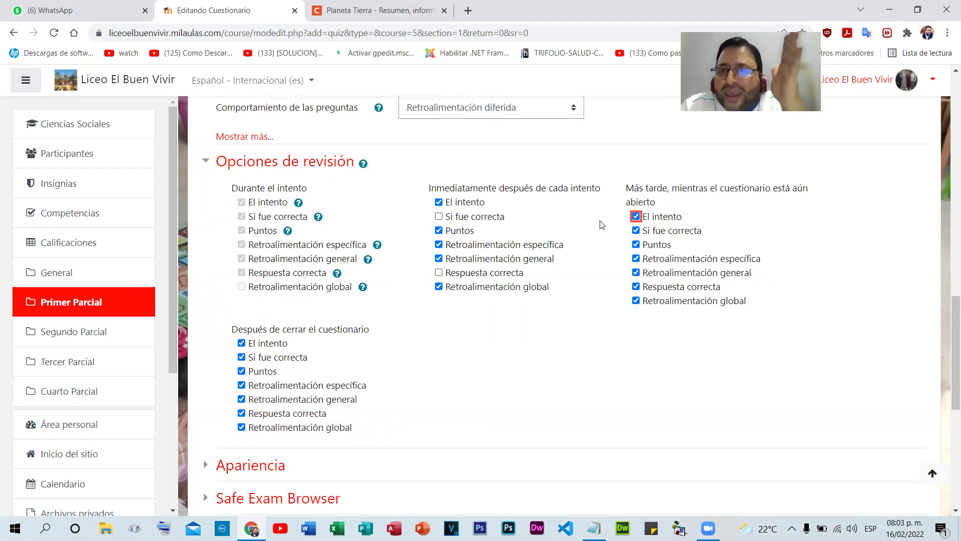
left_click(439, 216)
left_click(439, 273)
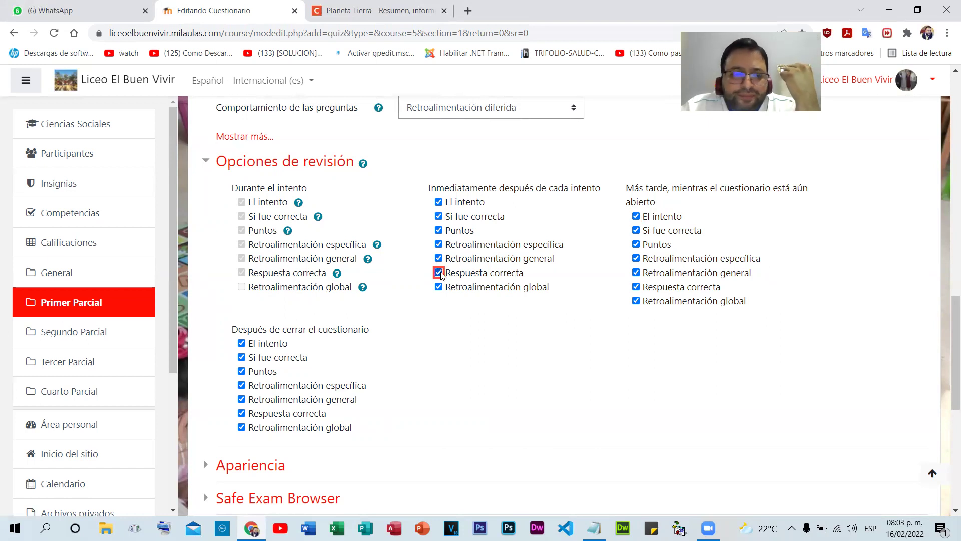
scroll(453, 244, "down", 1)
left_click(538, 260)
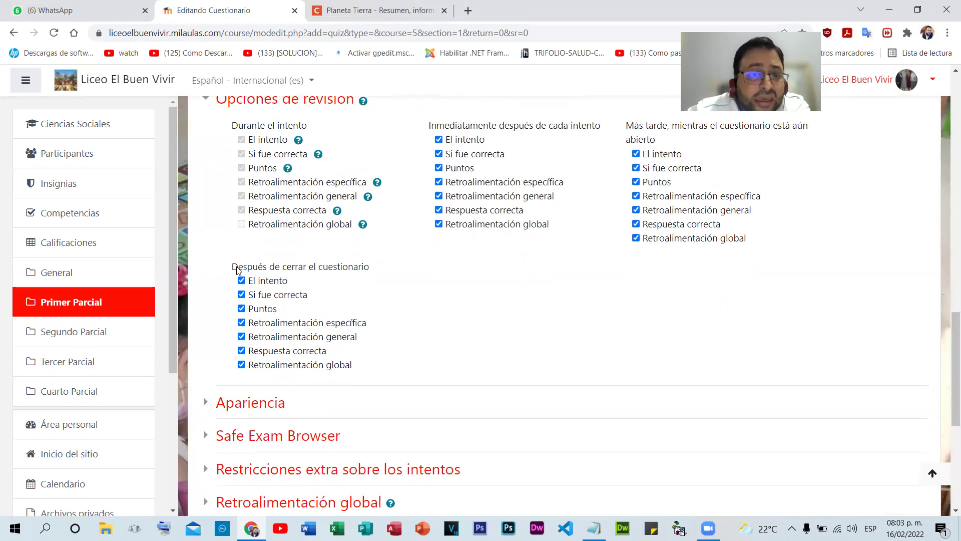
left_click_drag(233, 269, 381, 273)
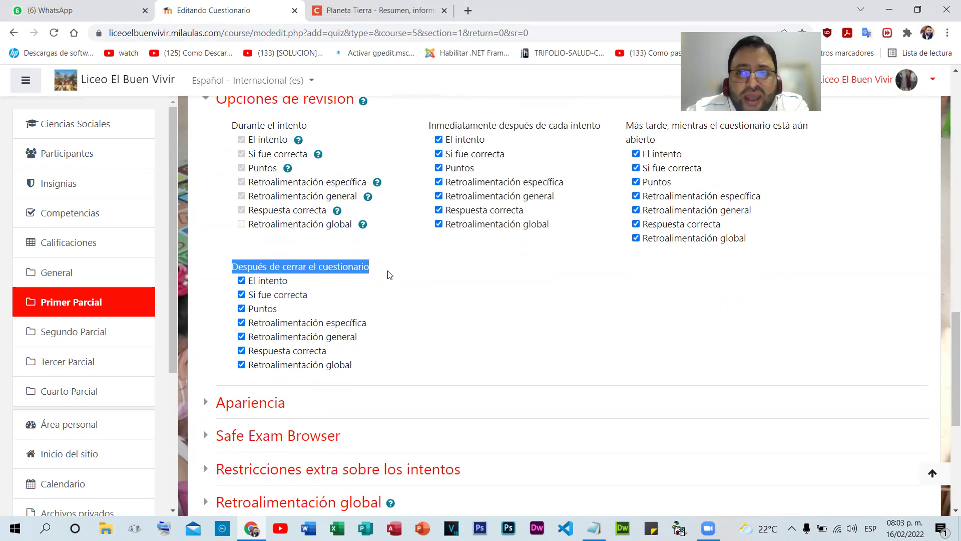
left_click(354, 273)
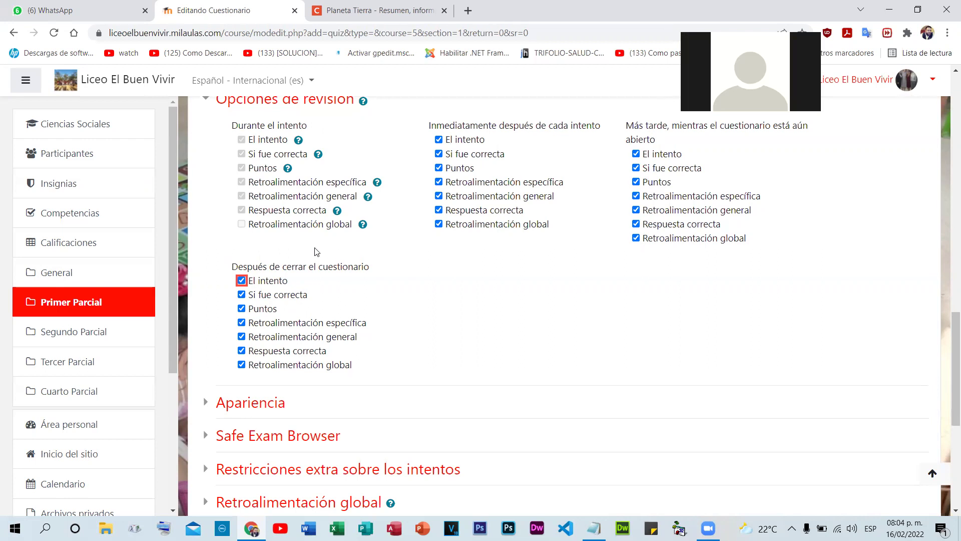
- In the Apariencia settings, set "Mostrar la imagen del usuario" to "Imagen grande"
scroll(358, 249, "down", 2)
scroll(480, 235, "down", 1)
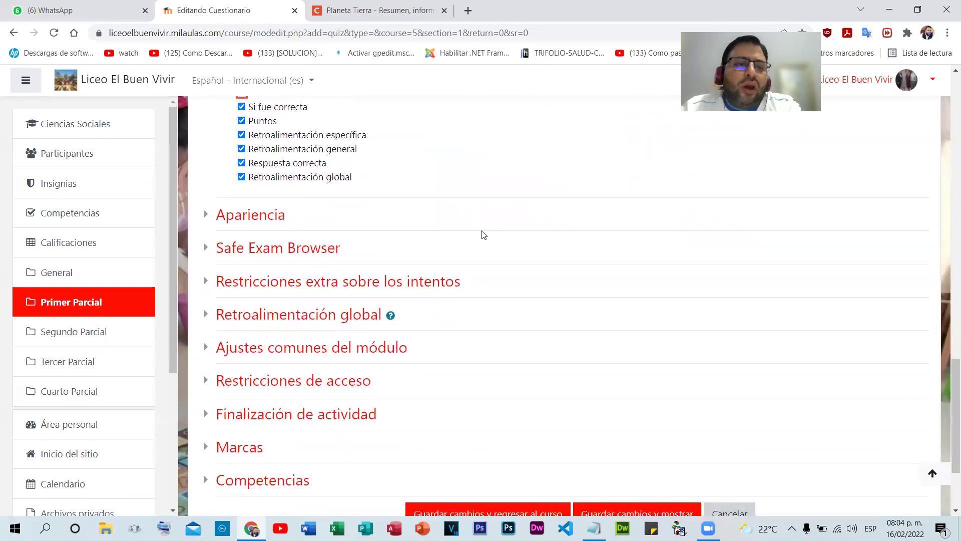
left_click(247, 218)
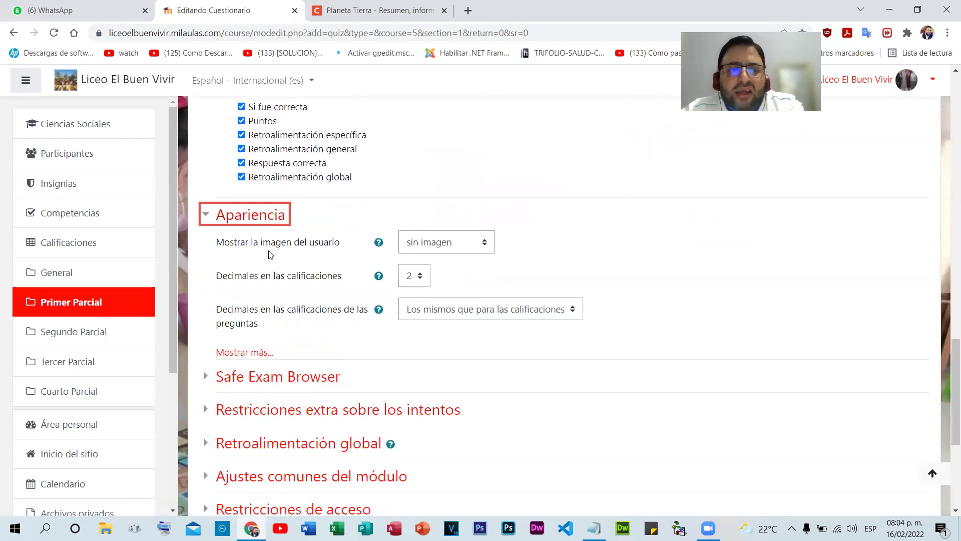
left_click(462, 237)
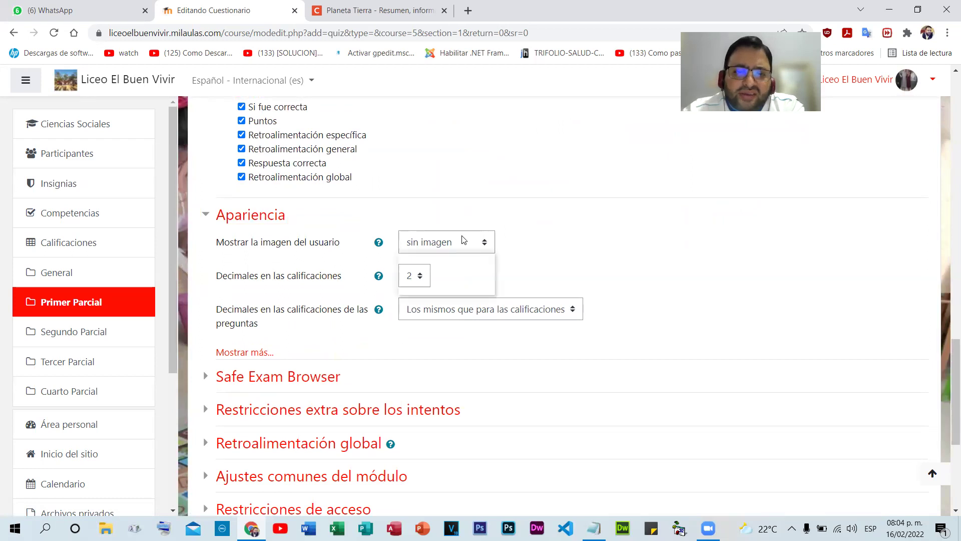
left_click(445, 284)
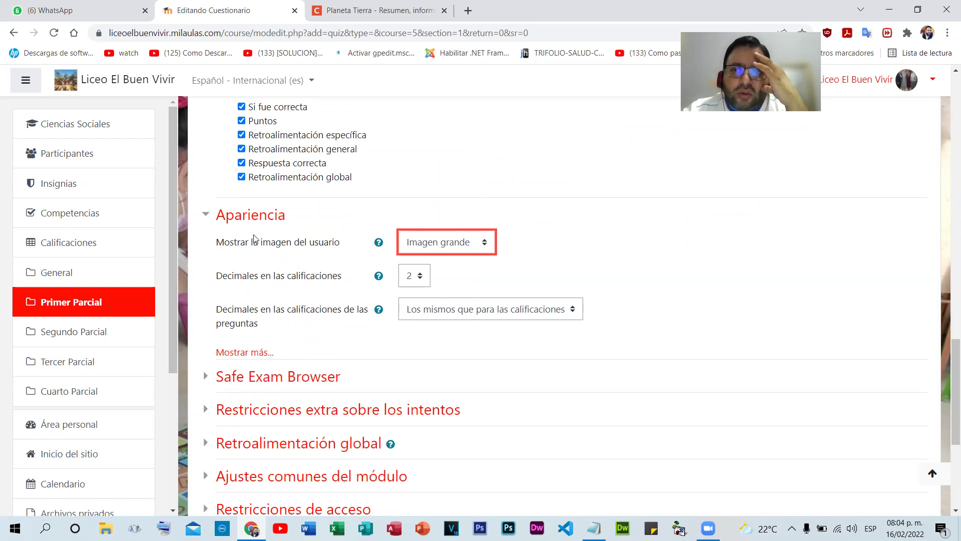
- Examine the password requirement in Restricciones extra sobre los intentos and the grade-limit comments in Retroalimentación global, leaving both sections collapsed
scroll(252, 282, "down", 2)
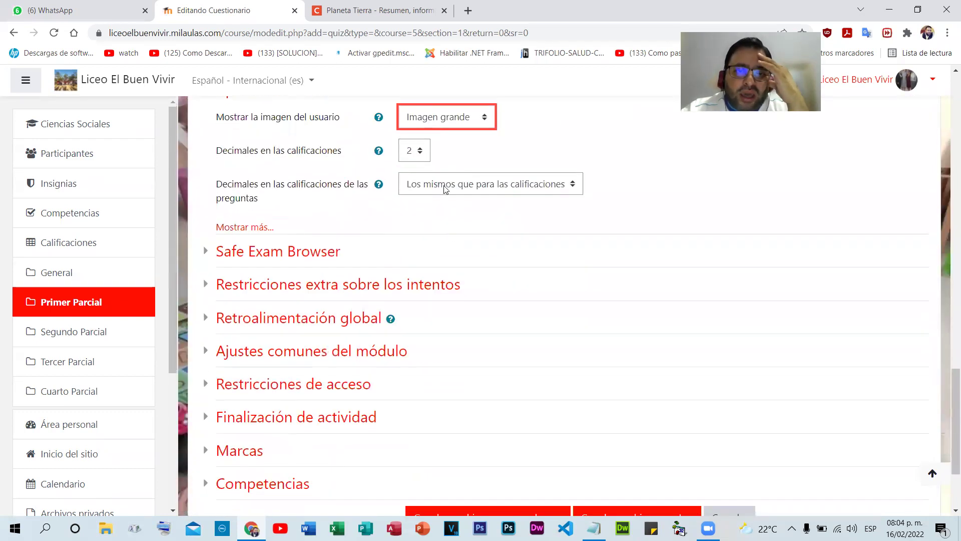
scroll(527, 249, "down", 1)
left_click(314, 223)
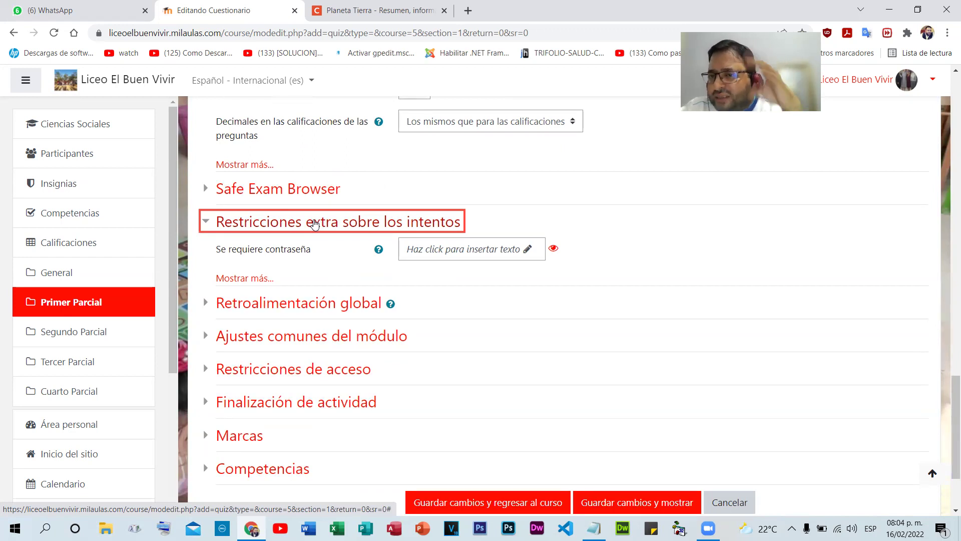
left_click(444, 250)
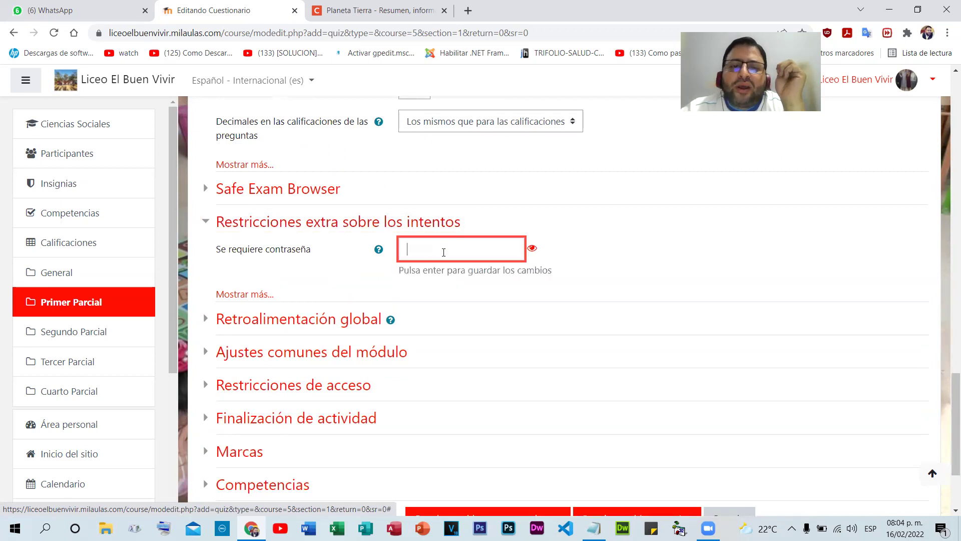
left_click(363, 263)
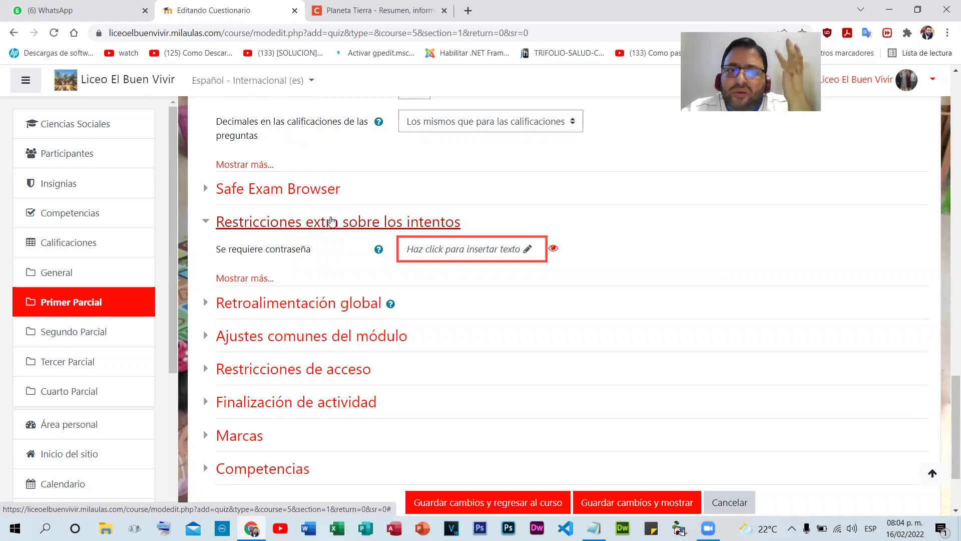
left_click(287, 223)
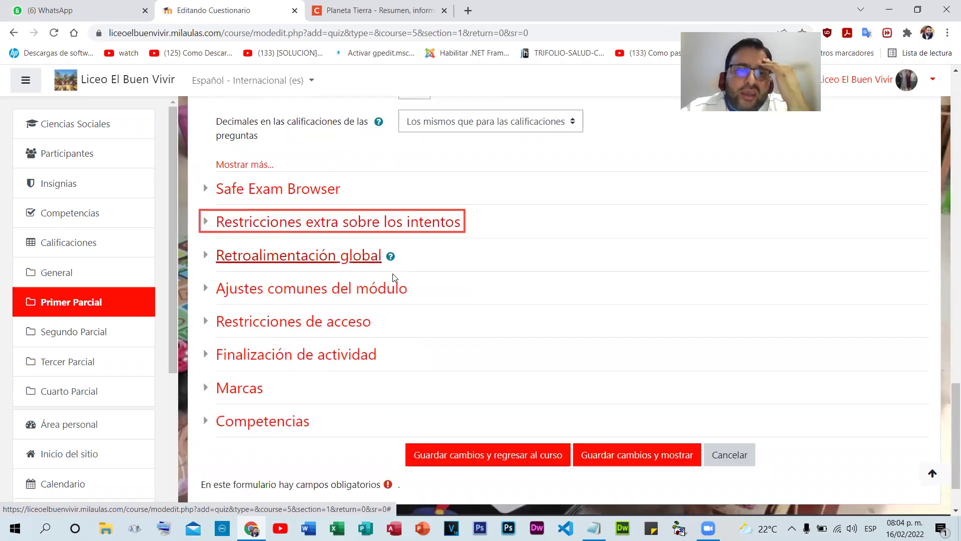
left_click(276, 253)
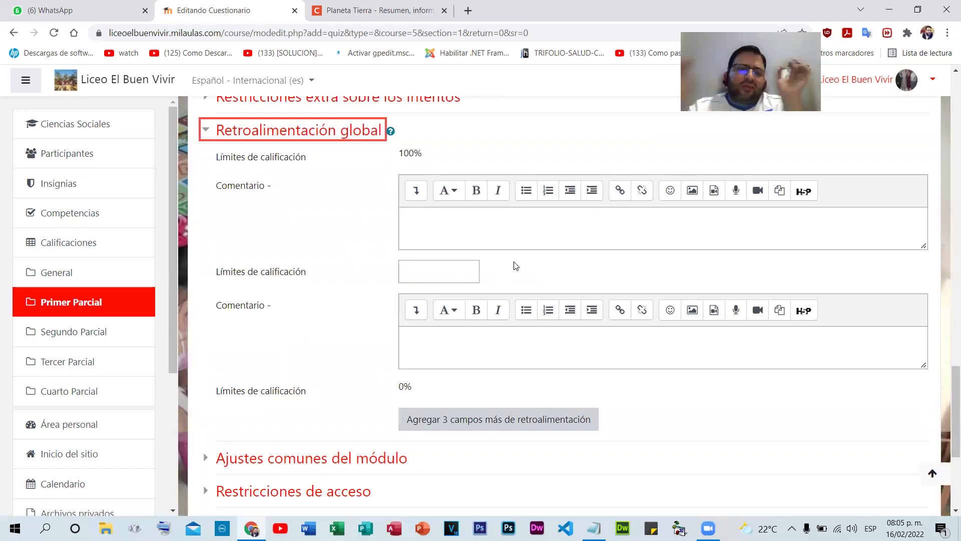
left_click(223, 131)
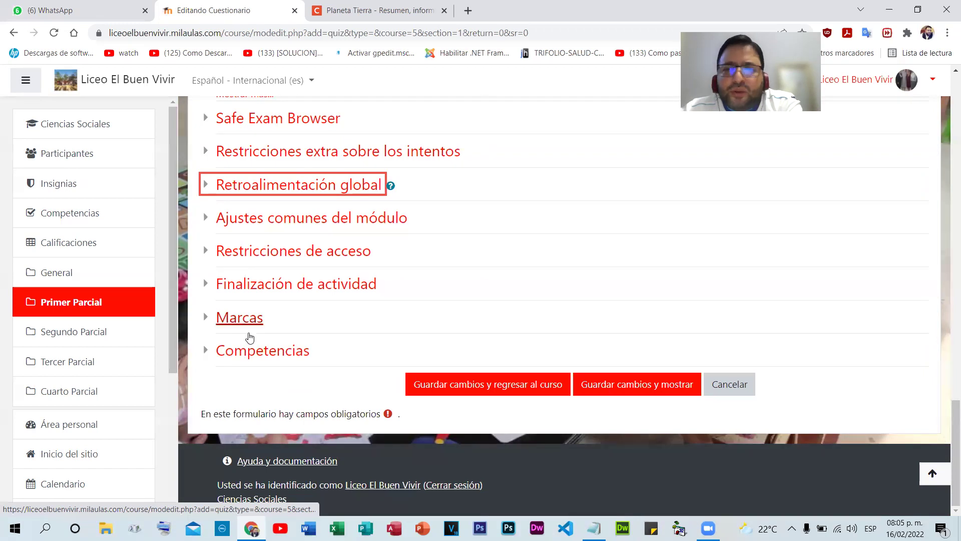
- Save the questionnaire settings, return to the course and locate Evaluación Final in Primer Parcial
scroll(496, 287, "up", 10)
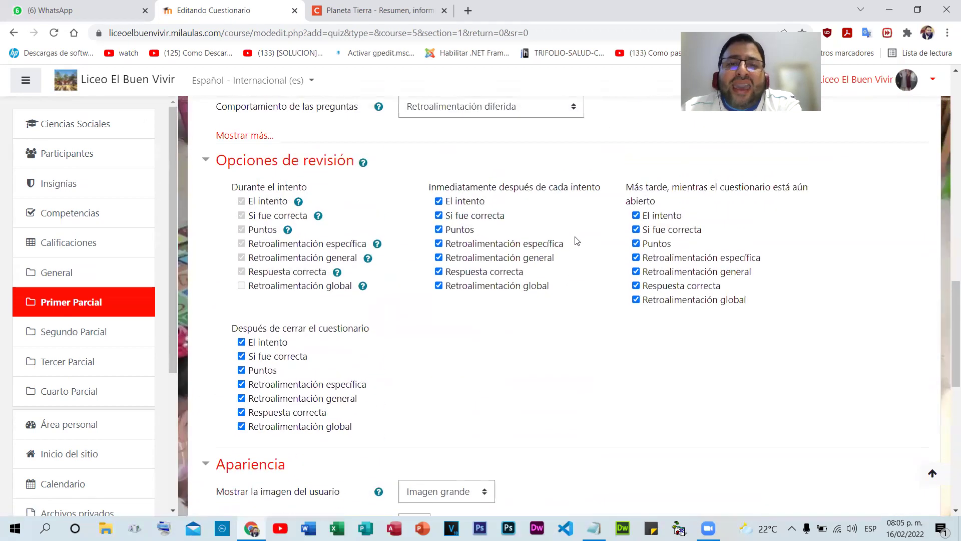
scroll(575, 240, "up", 15)
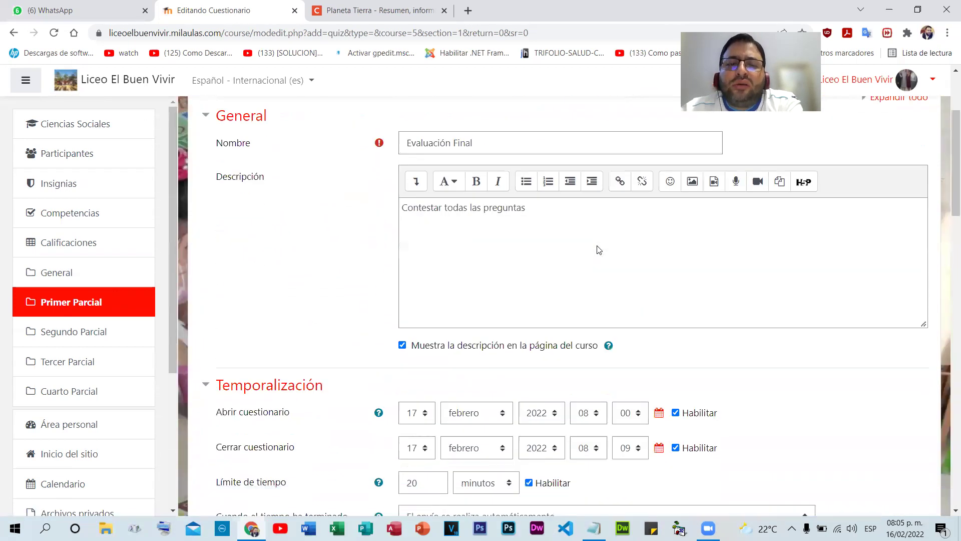
scroll(599, 250, "down", 20)
left_click(494, 386)
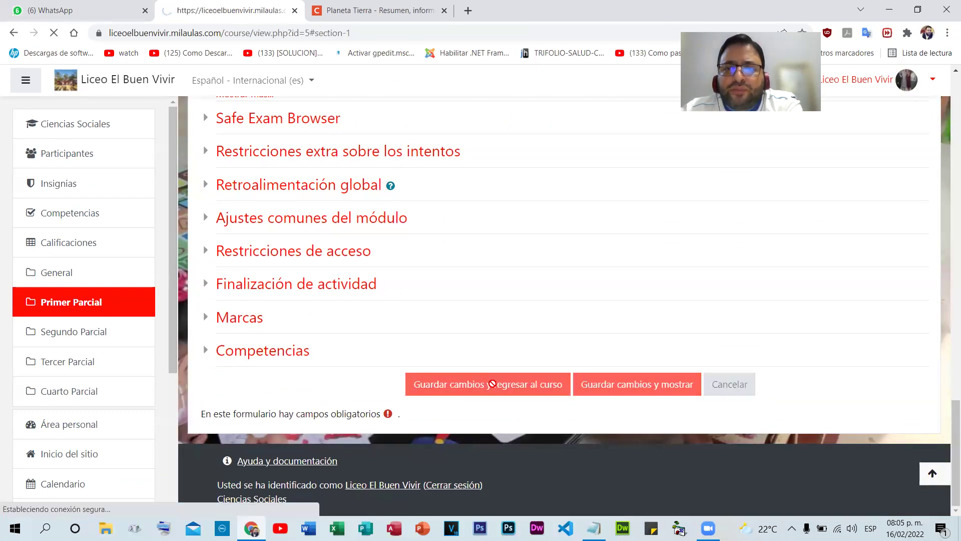
scroll(484, 332, "down", 20)
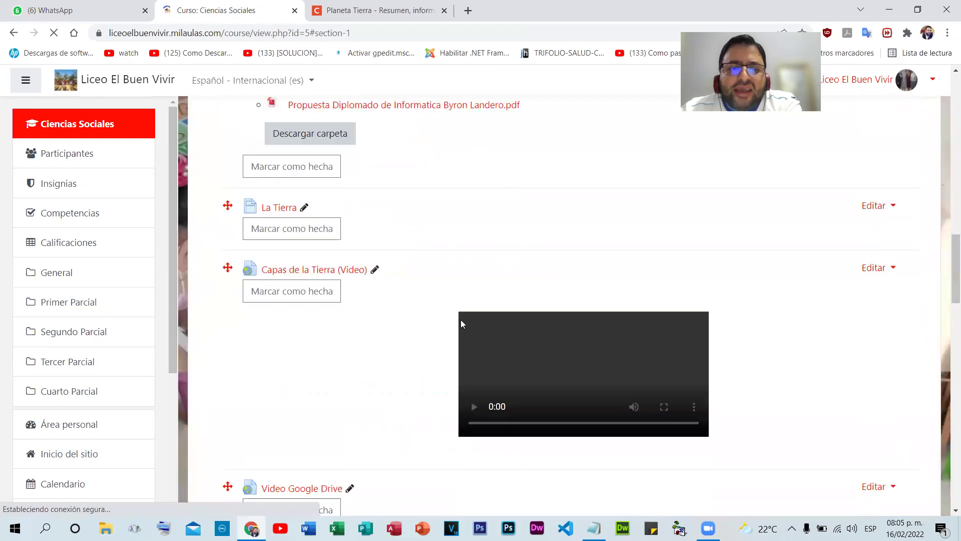
scroll(481, 293, "down", 10)
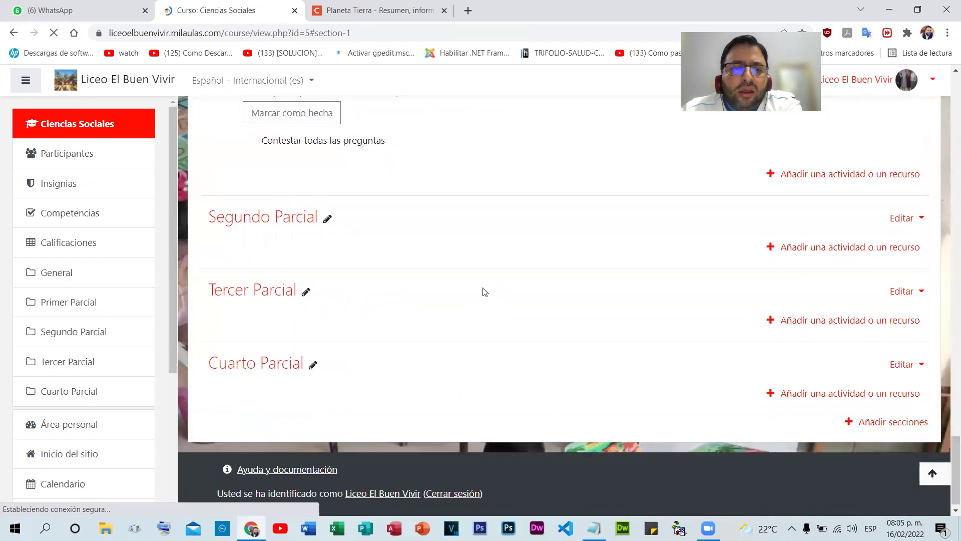
scroll(483, 289, "up", 4)
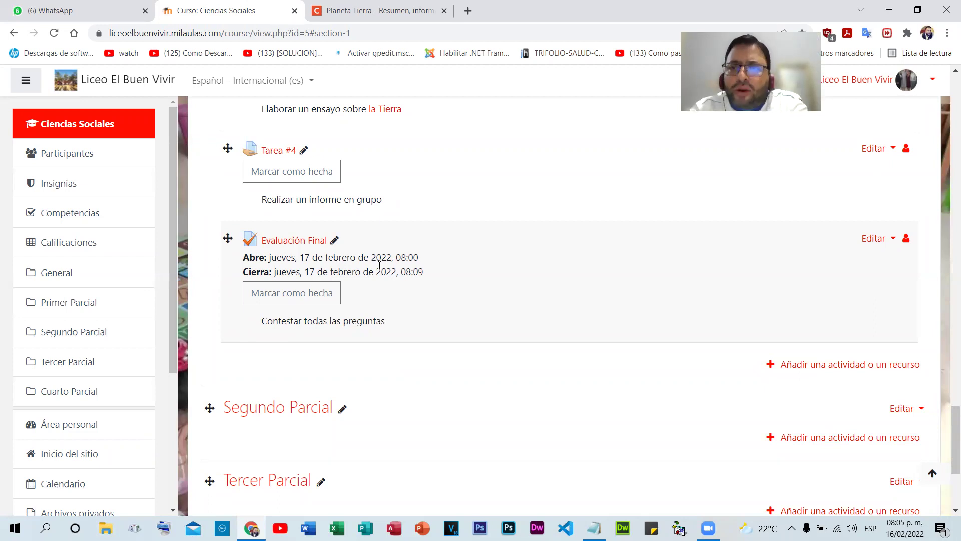
- Open the gradebook configuration of Ciencias Sociales and check the maximum grade of Evaluación Final
left_click(71, 244)
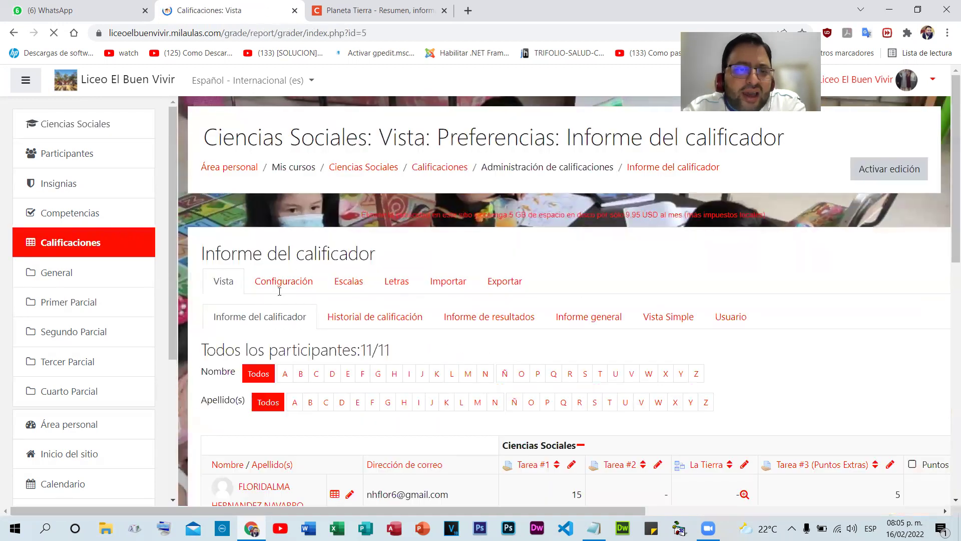
left_click(286, 283)
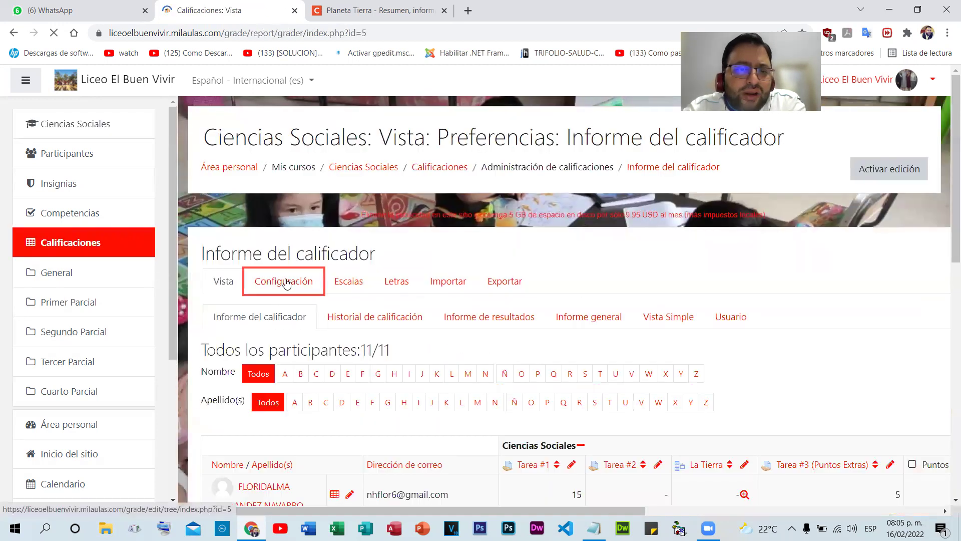
scroll(610, 299, "down", 4)
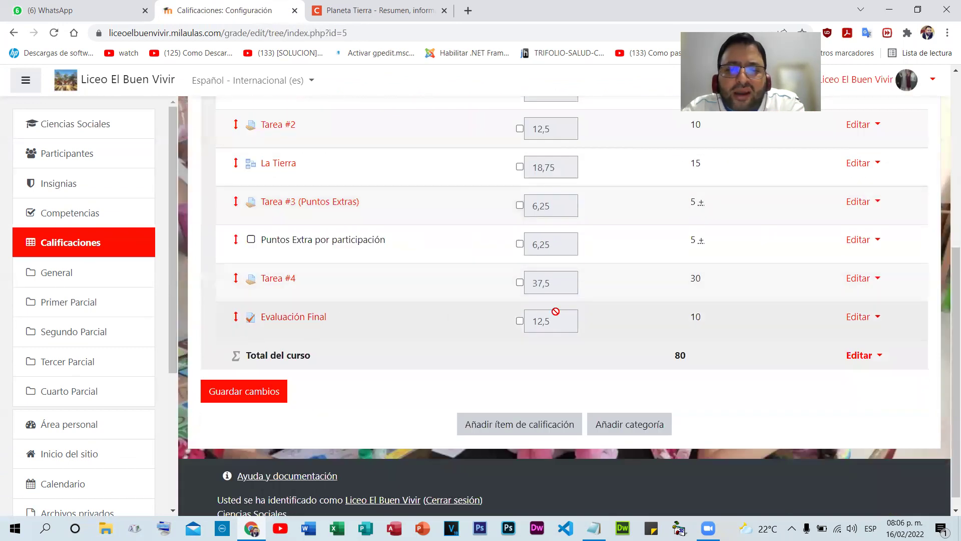
left_click_drag(690, 316, 707, 319)
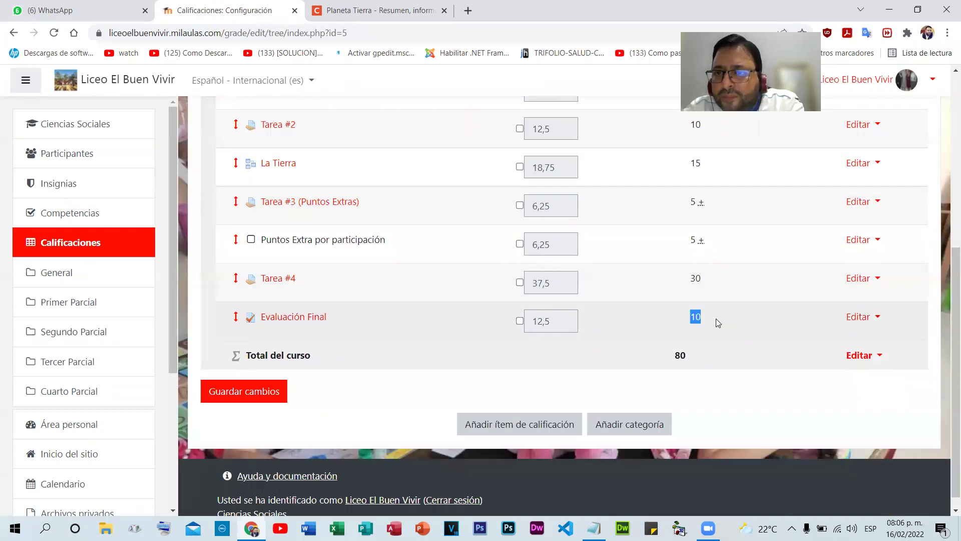
left_click(716, 319)
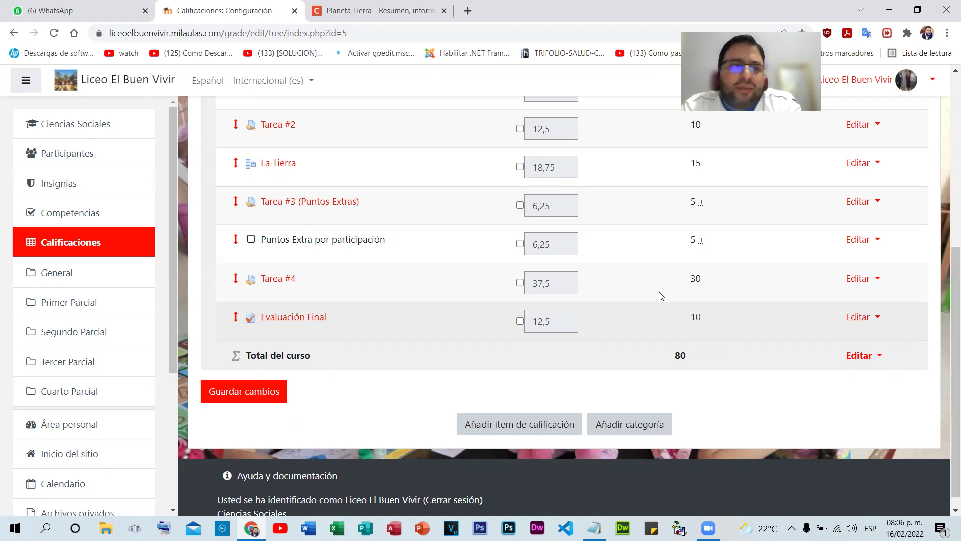
- Return to the Ciencias Sociales course, open the Evaluación Final questionnaire and review its summary page
left_click(89, 126)
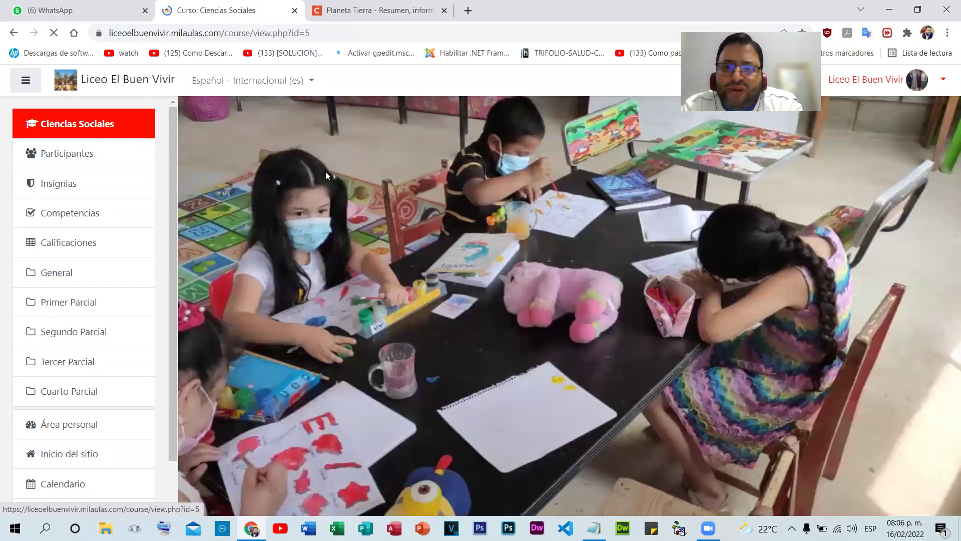
scroll(472, 294, "down", 15)
scroll(433, 313, "down", 18)
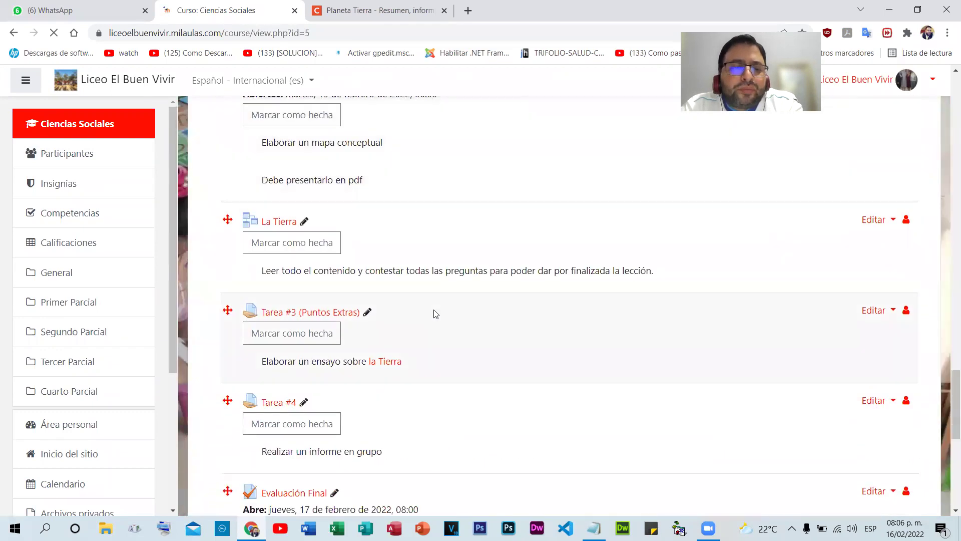
scroll(428, 311, "up", 4)
left_click(300, 243)
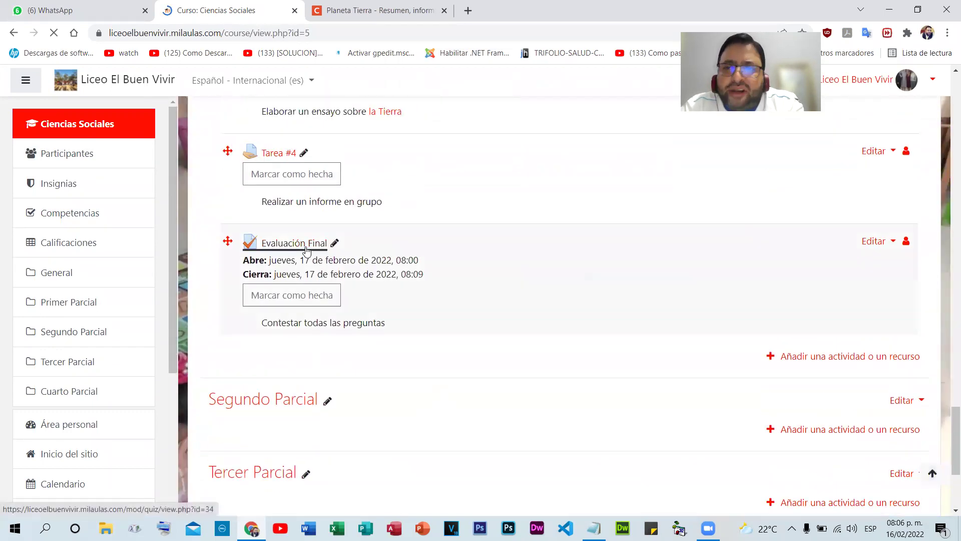
scroll(758, 272, "down", 3)
scroll(758, 272, "down", 2)
scroll(756, 271, "up", 2)
scroll(592, 278, "down", 2)
left_click_drag(473, 282, 660, 287)
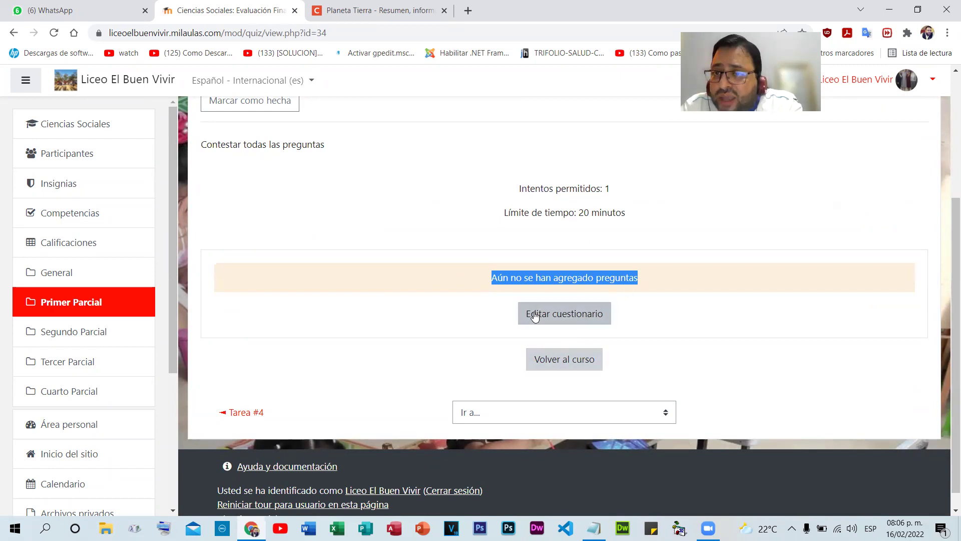
left_click(674, 270)
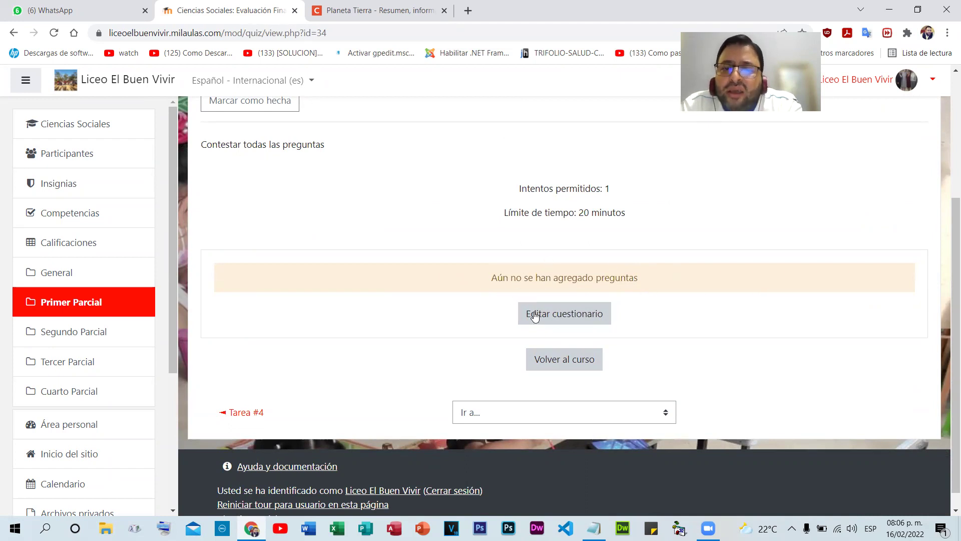
- Check the questionnaire's administration options and open the question editor for Evaluación Final
scroll(836, 306, "up", 1)
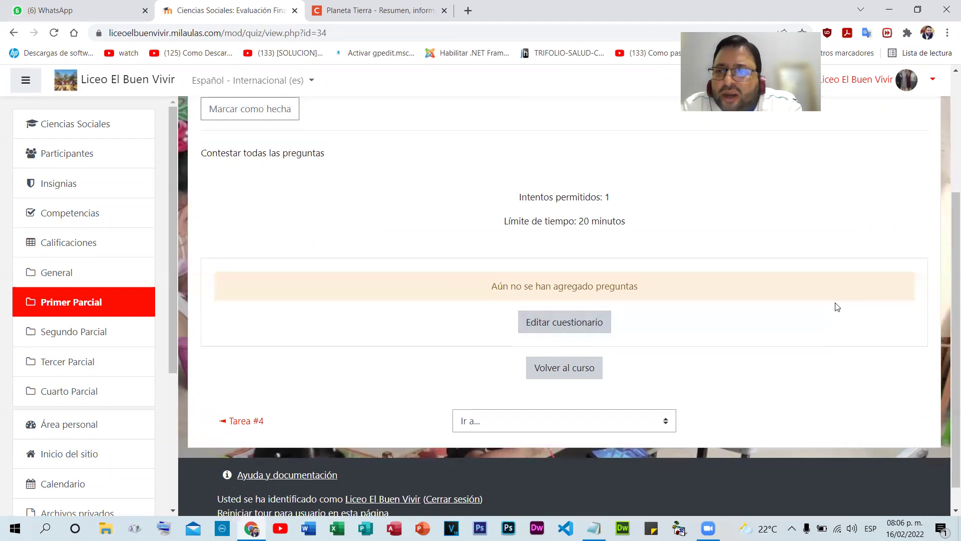
scroll(837, 306, "up", 4)
left_click(928, 223)
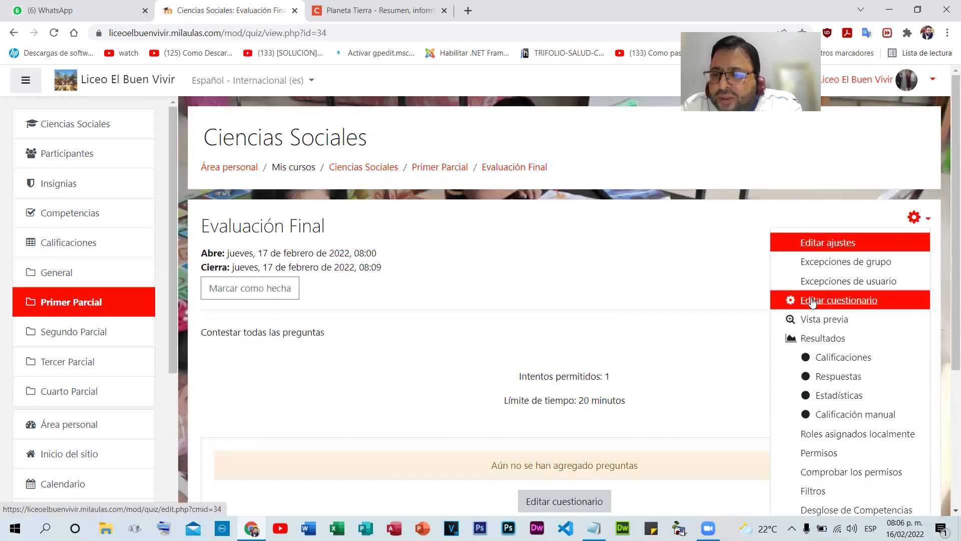
left_click(652, 277)
scroll(575, 295, "down", 4)
left_click(557, 293)
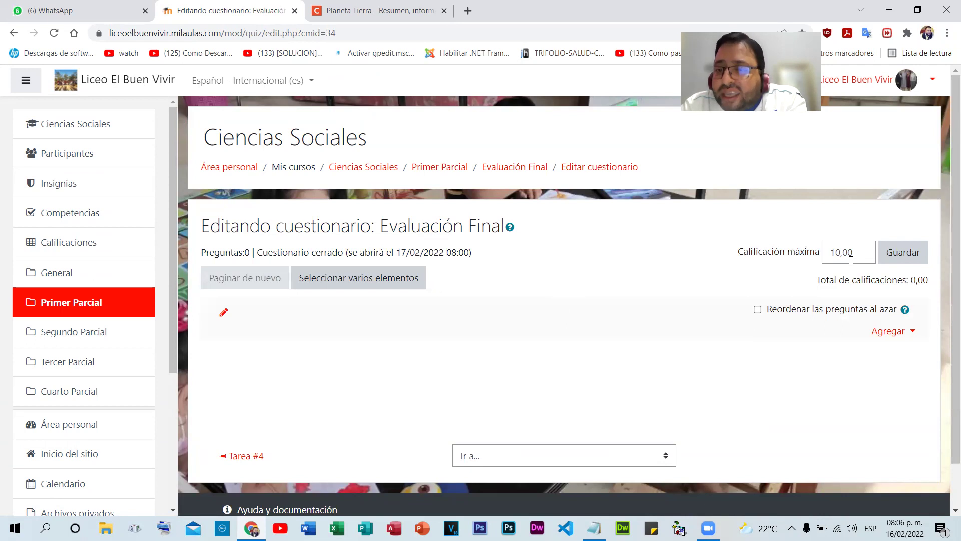
- Set the maximum grade of the Evaluación Final questionnaire to 20 and save it
left_click_drag(780, 253, 824, 251)
left_click_drag(739, 253, 814, 254)
left_click(869, 253)
type("20")
left_click(902, 254)
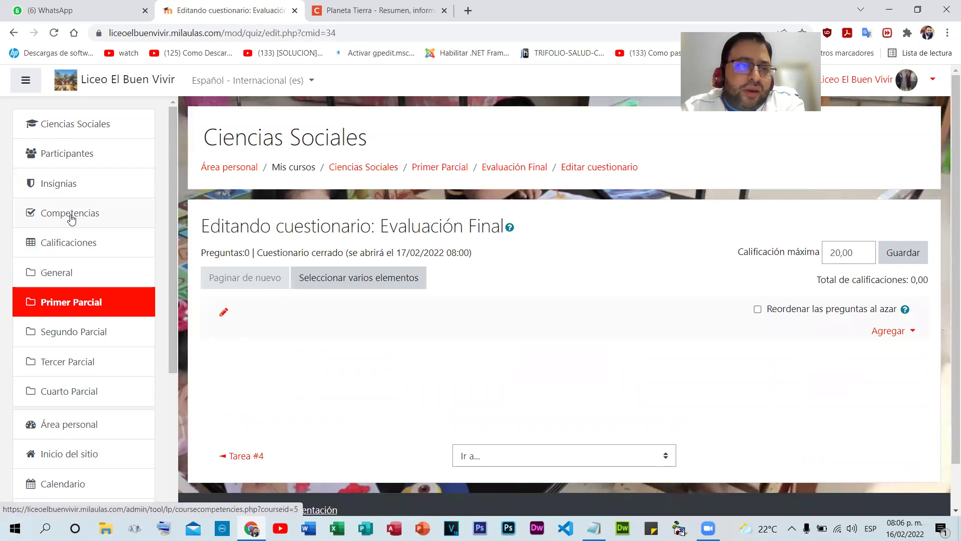
- Open the gradebook configuration of Ciencias Sociales and check the updated maximum grade of Evaluación Final
left_click(70, 241)
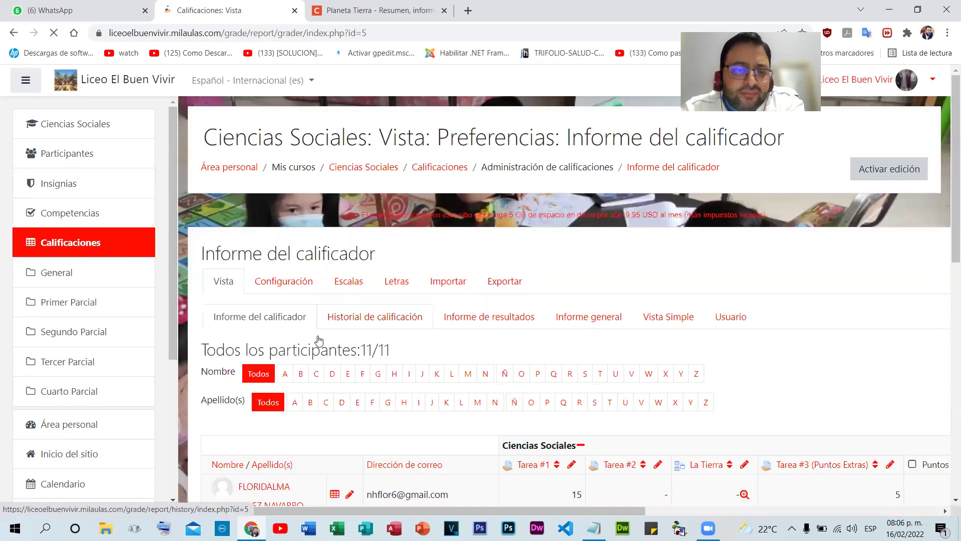
left_click(305, 282)
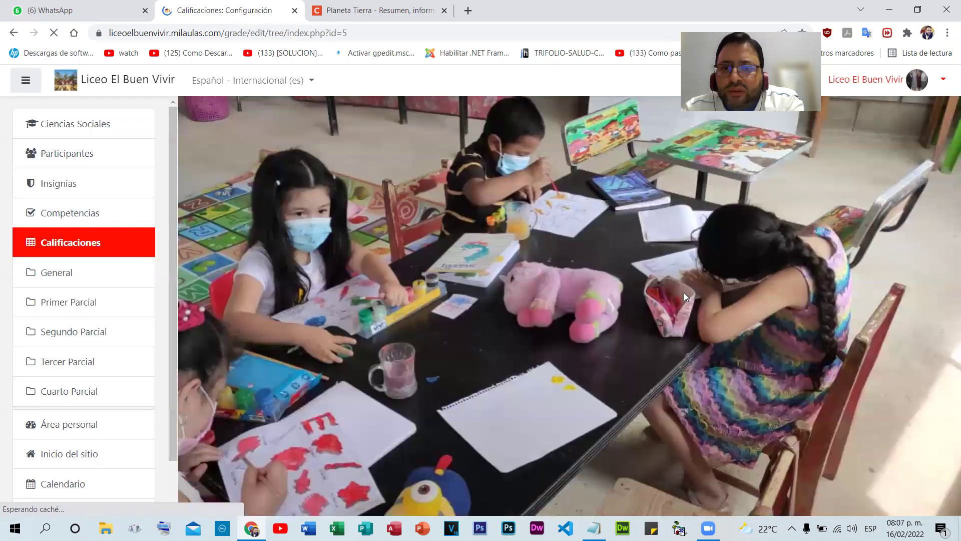
scroll(753, 304, "down", 3)
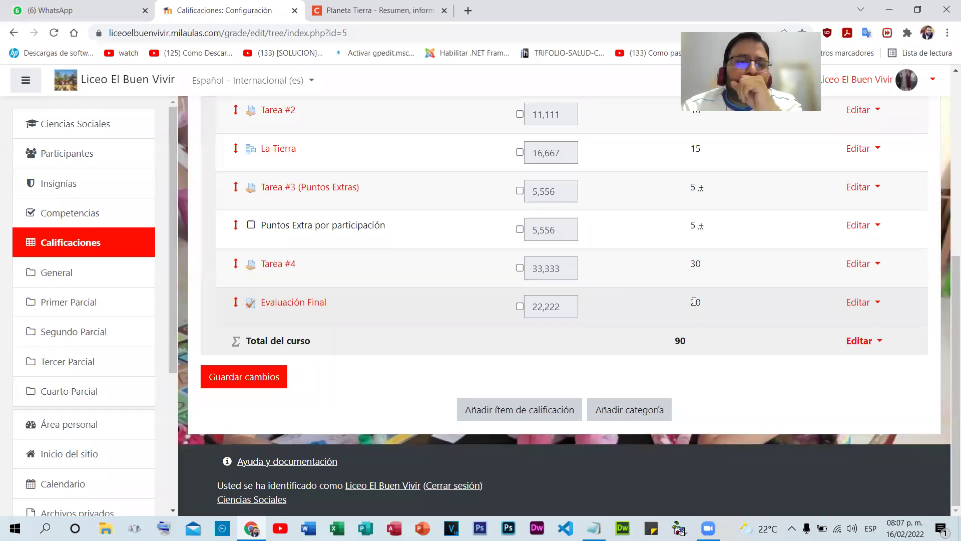
- Return to the Ciencias Sociales course and reopen the question editor of Evaluación Final in Primer Parcial
left_click(79, 125)
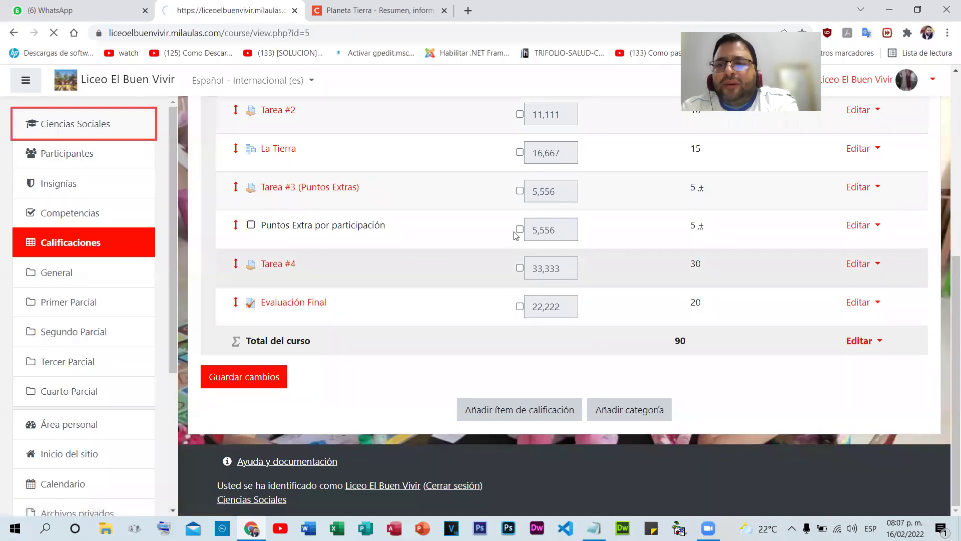
scroll(500, 277, "down", 10)
scroll(447, 318, "down", 10)
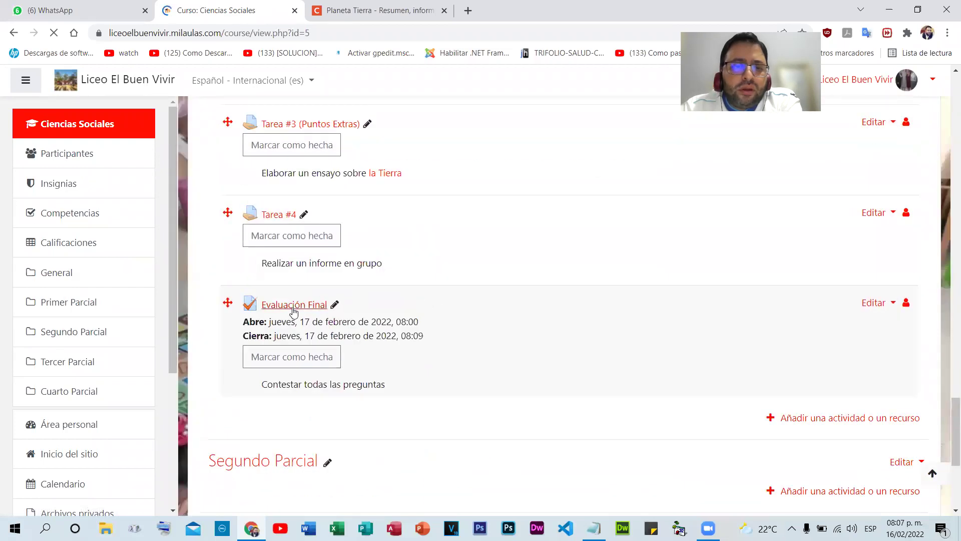
left_click(293, 306)
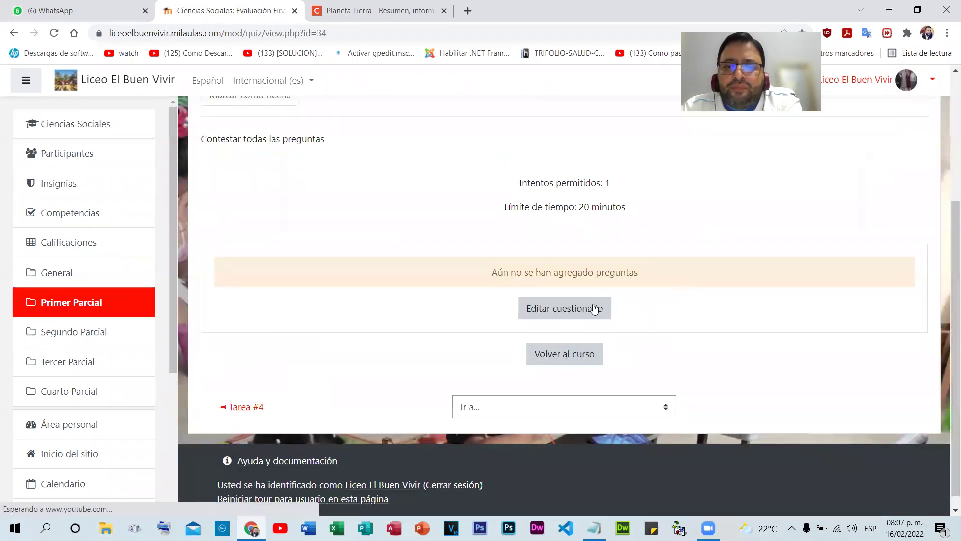
left_click(563, 311)
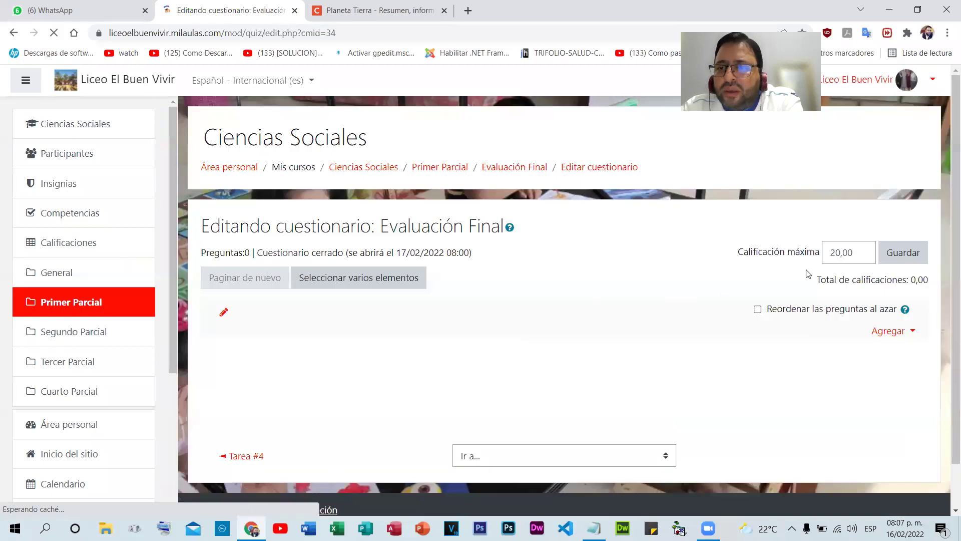
scroll(754, 266, "down", 1)
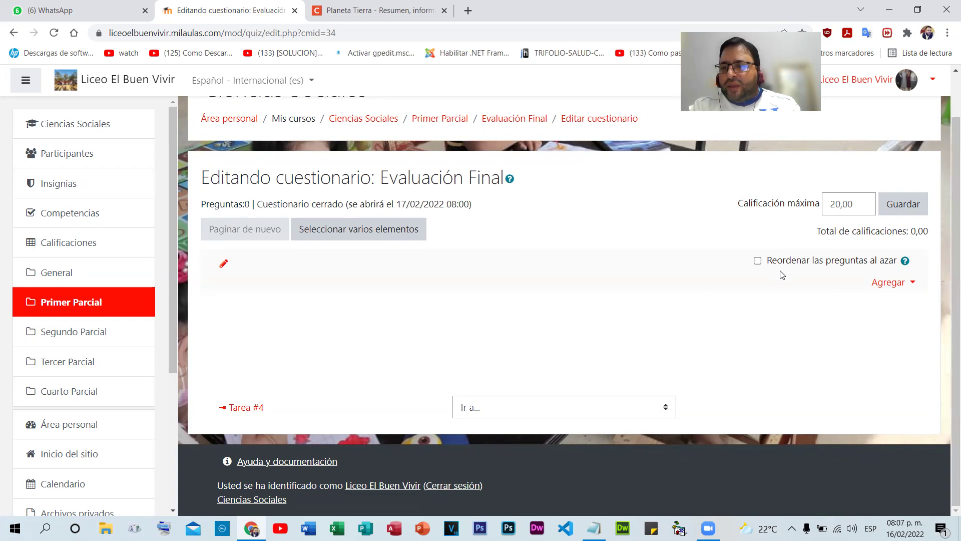
- Open the question type chooser for a new question and read the descriptions of the calculated types and Numérica
left_click(888, 282)
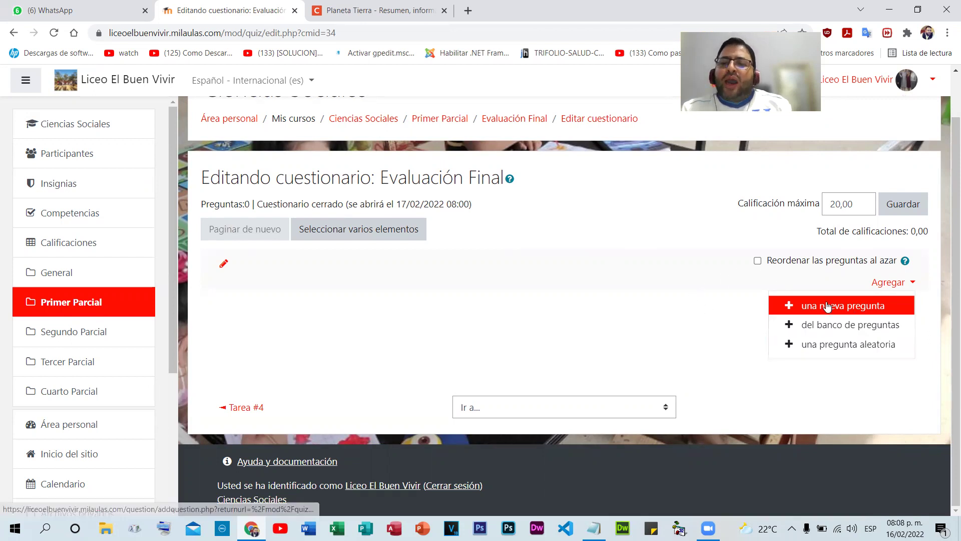
left_click(872, 309)
left_click_drag(455, 173, 464, 150)
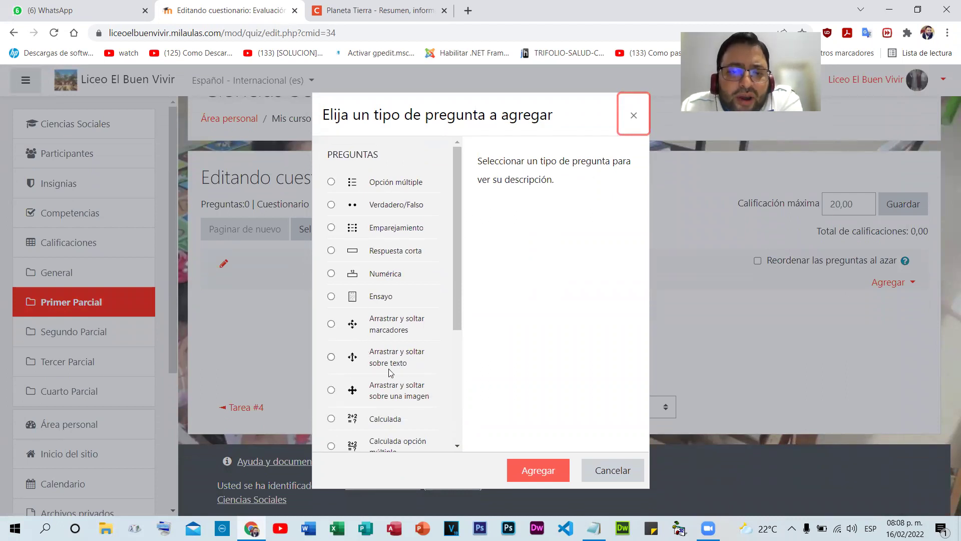
scroll(431, 381, "down", 4)
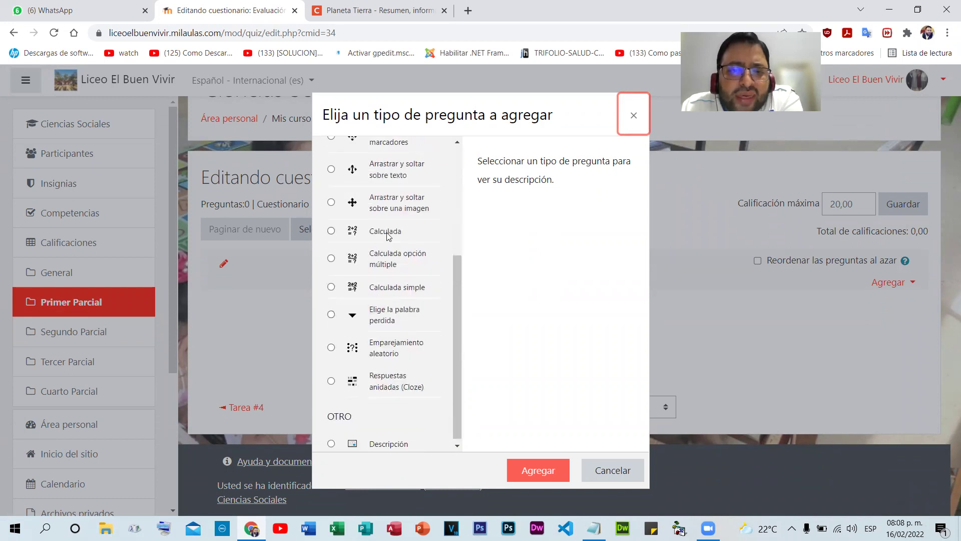
left_click(387, 233)
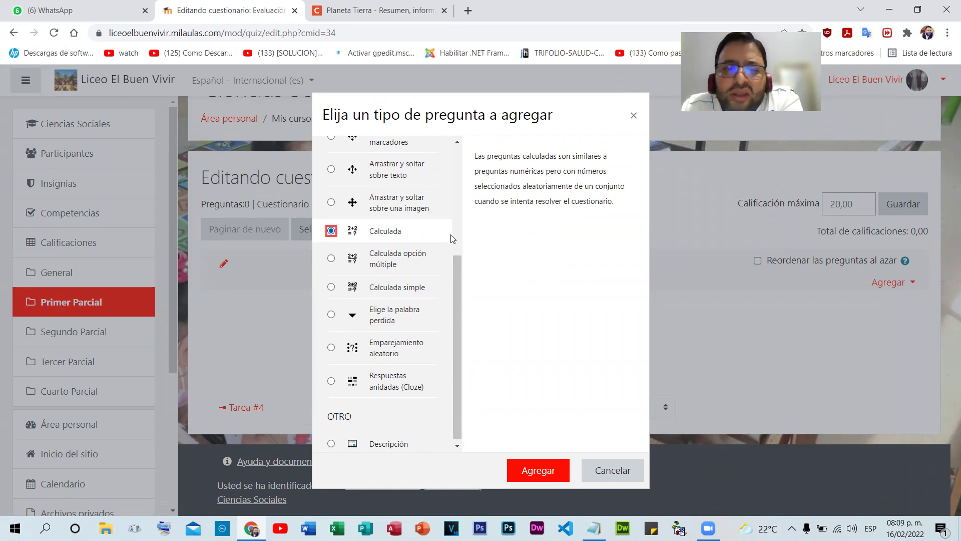
left_click(393, 288)
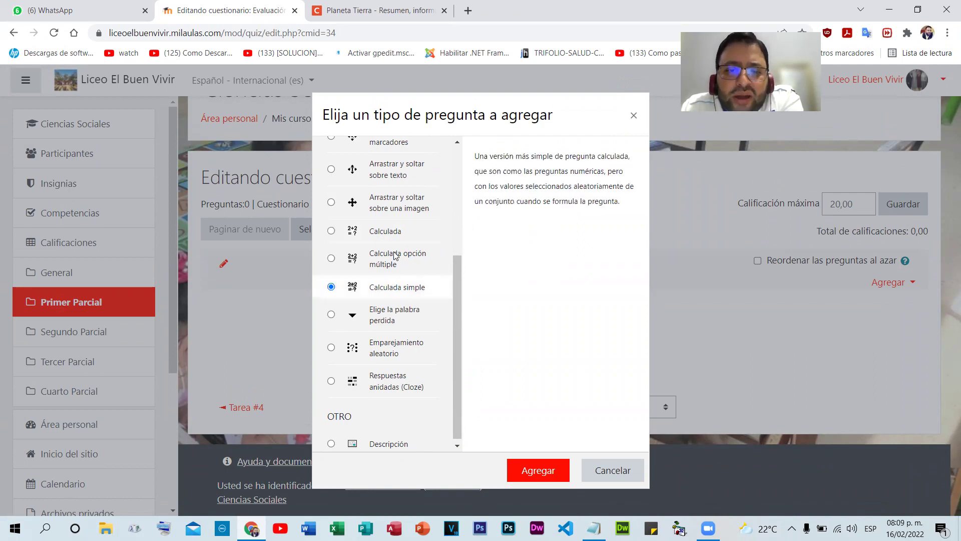
left_click(395, 257)
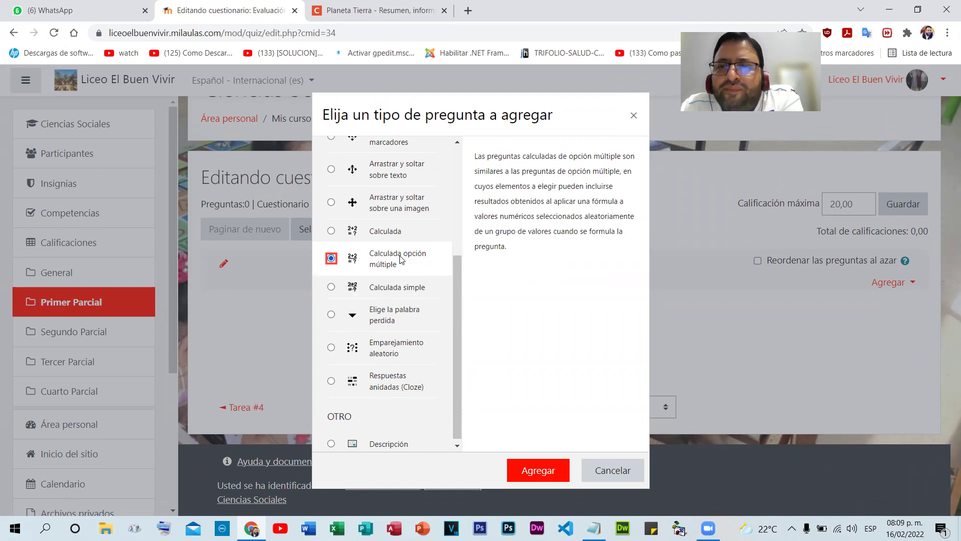
scroll(400, 259, "up", 3)
left_click(391, 214)
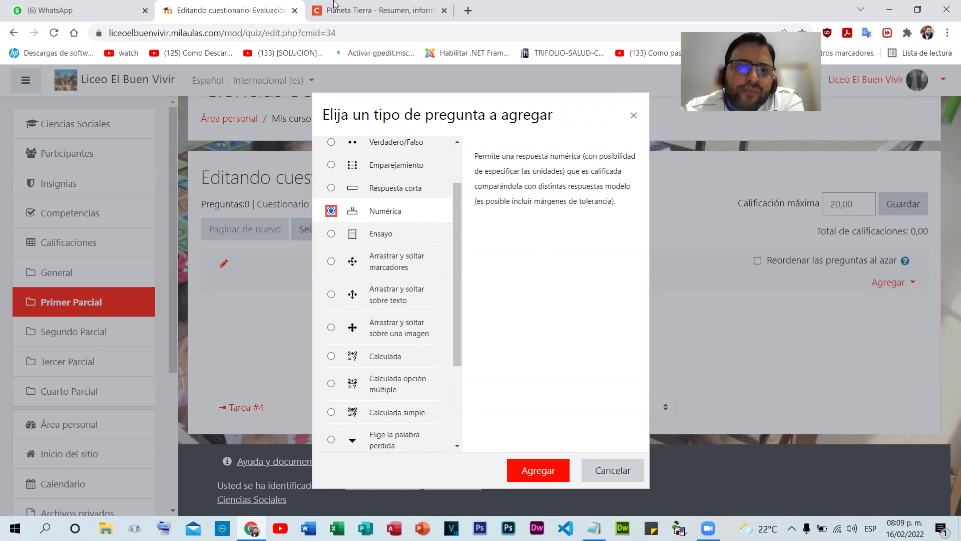
scroll(457, 201, "up", 1)
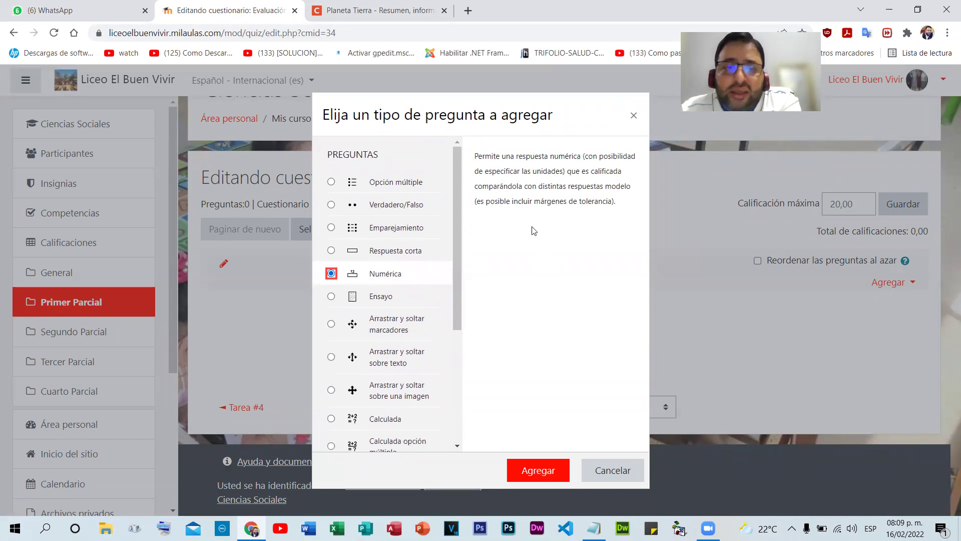
- Add an Opción múltiple question to the questionnaire and name it P1
left_click(389, 187)
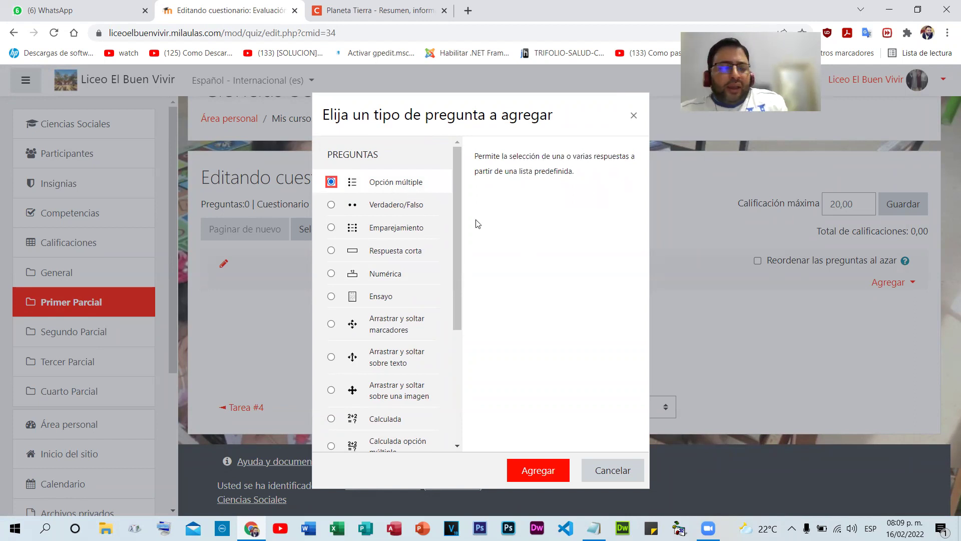
left_click(531, 458)
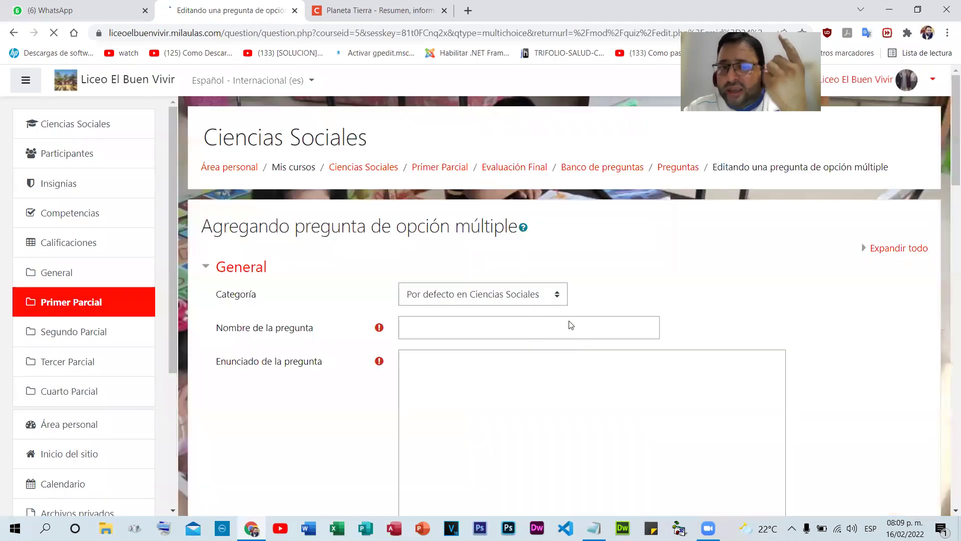
left_click(524, 323)
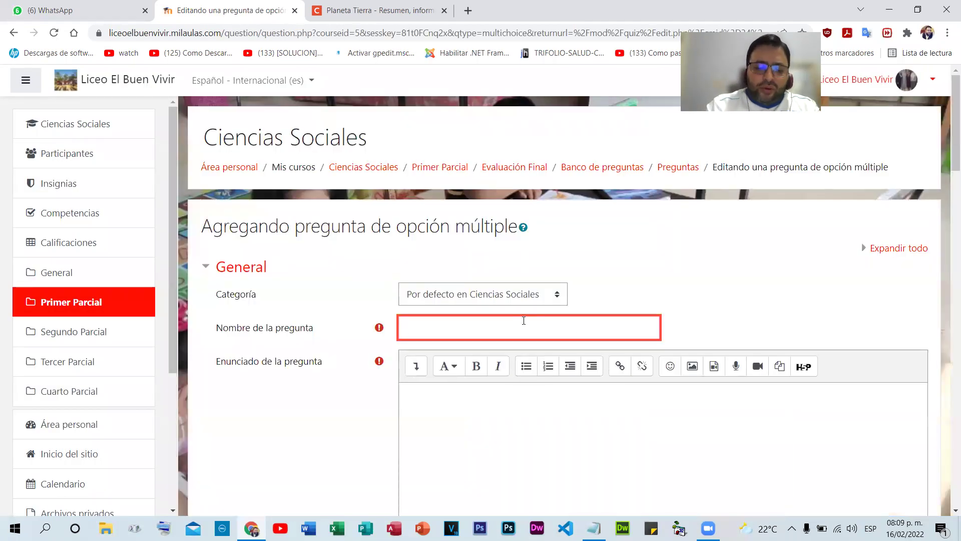
type("P1")
scroll(521, 316, "down", 4)
key("Tab")
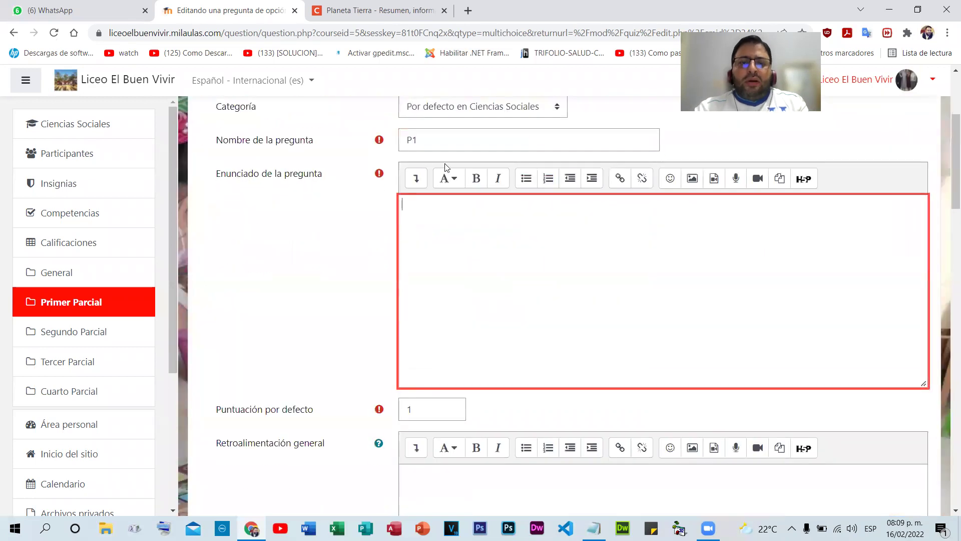
- Consult the Planeta Tierra article on the Earth's layers and enter "Es una capa de la Tierra" as the question text
key("ctrl+Tab")
scroll(483, 301, "up", 20)
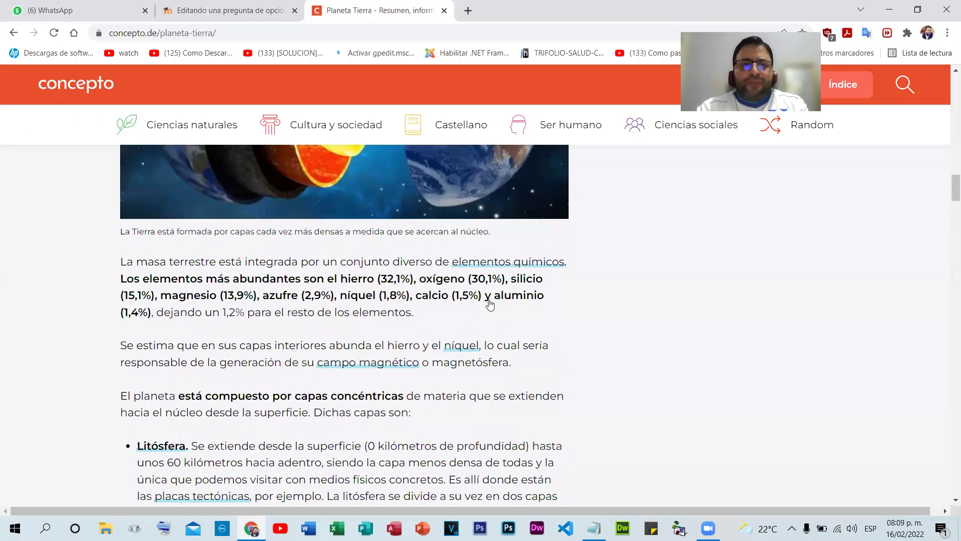
scroll(493, 303, "down", 3)
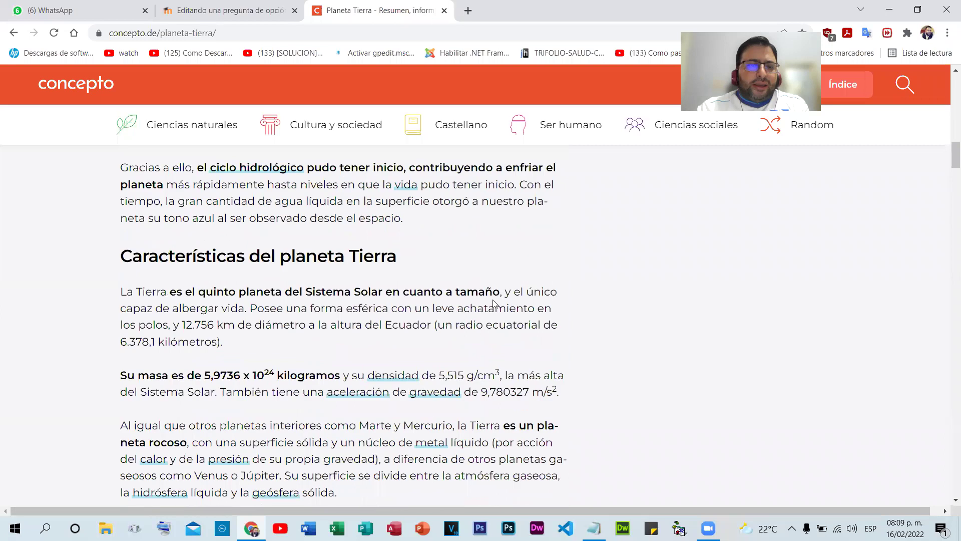
scroll(494, 302, "down", 15)
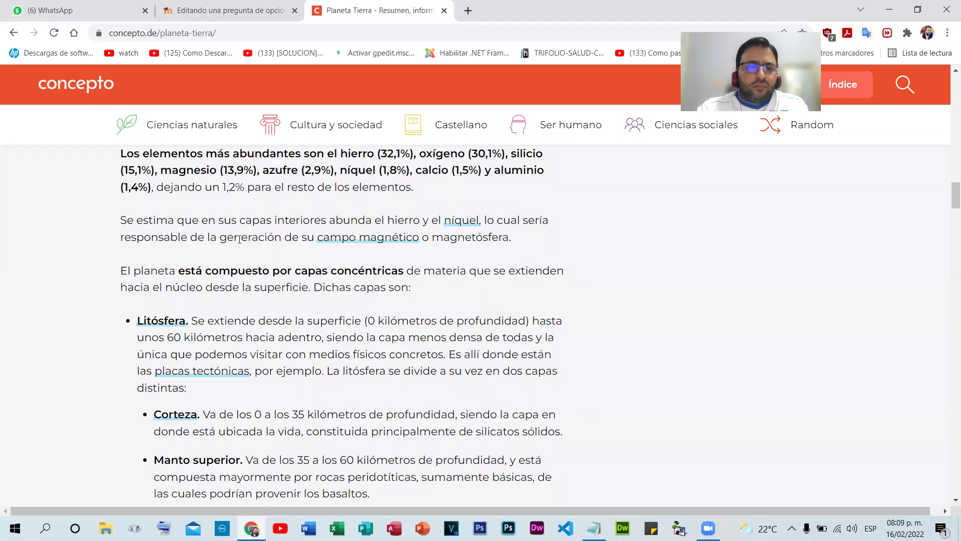
left_click(220, 10)
type("Es una capa de la Tierra")
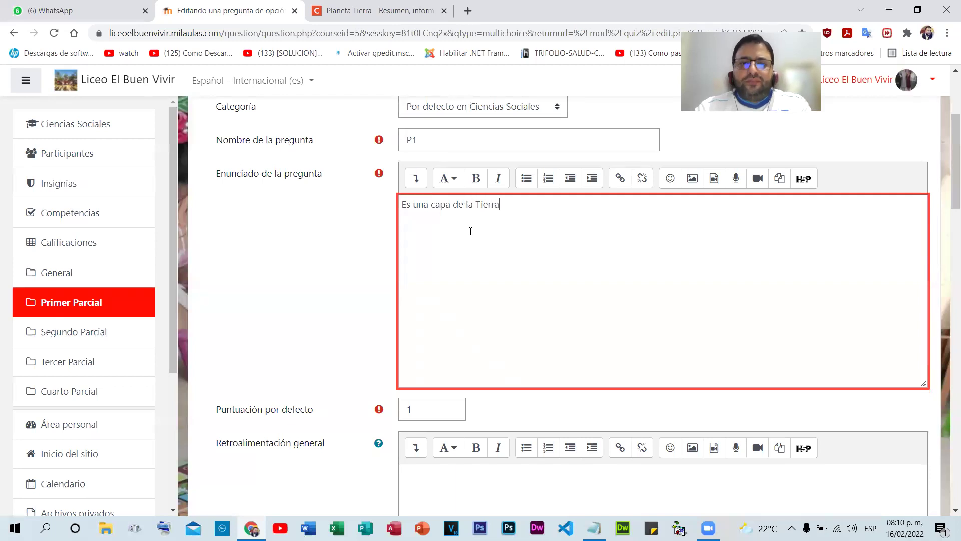
- Set the default mark of question P1 to 2
scroll(484, 248, "down", 3)
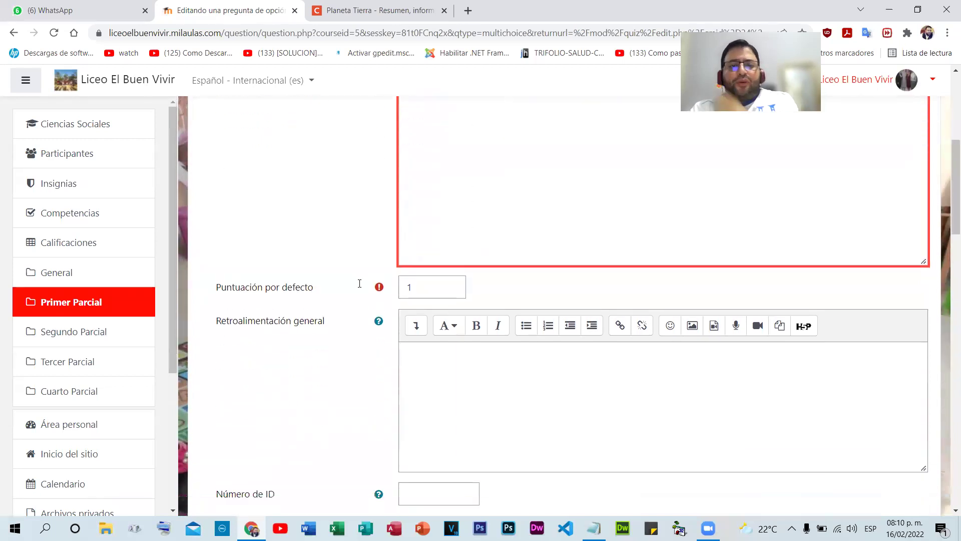
left_click_drag(242, 284, 302, 298)
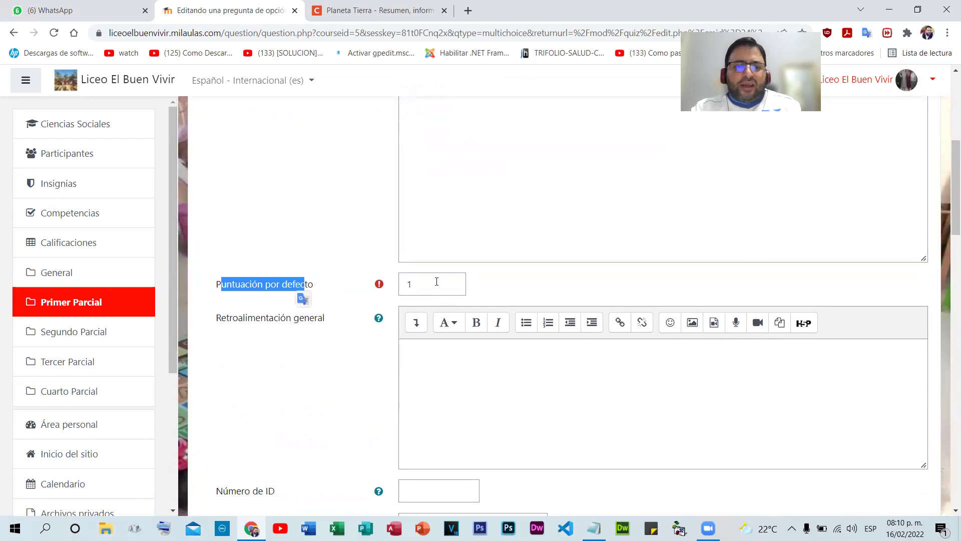
double_click(400, 286)
type("2")
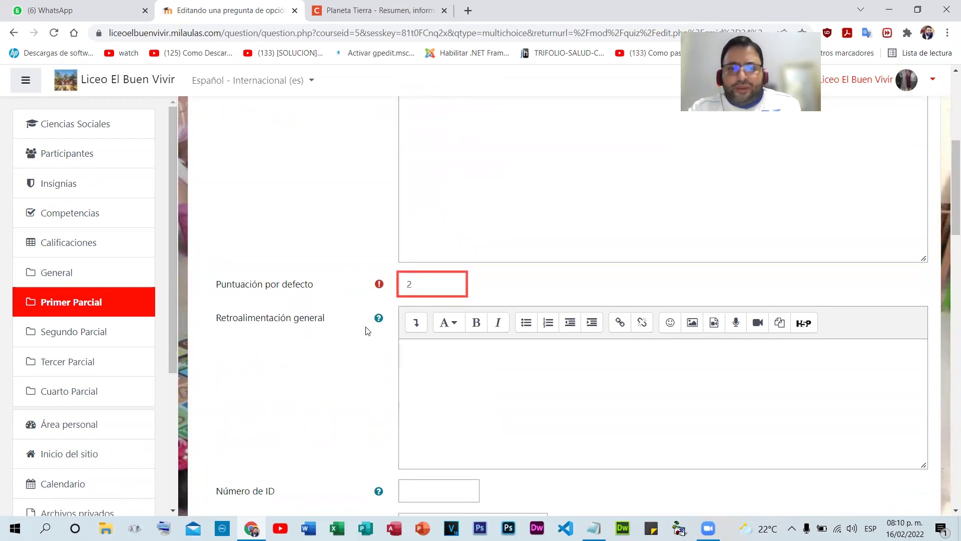
- Review the general feedback field, the single or multiple answer choices and the option numbering styles of question P1
scroll(532, 263, "down", 3)
left_click(507, 272)
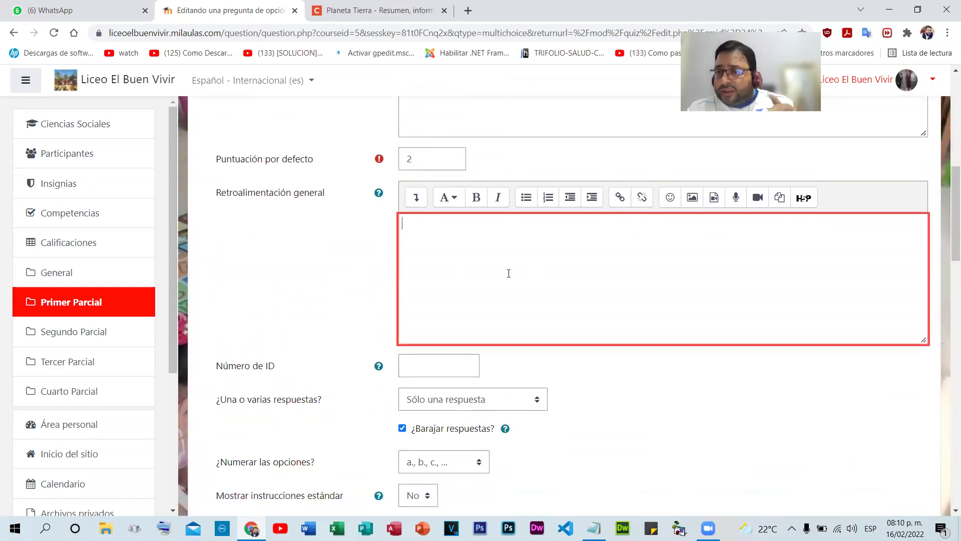
scroll(496, 278, "down", 3)
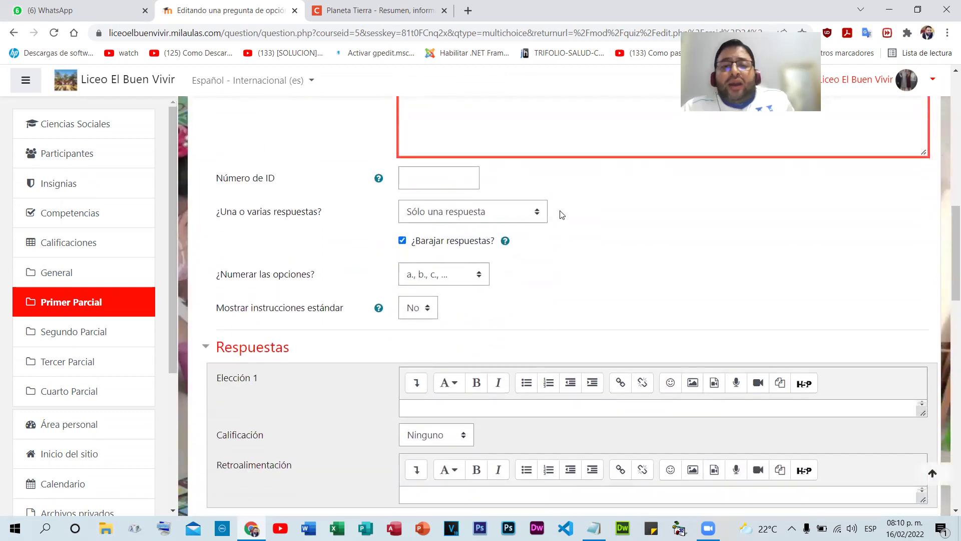
left_click(514, 221)
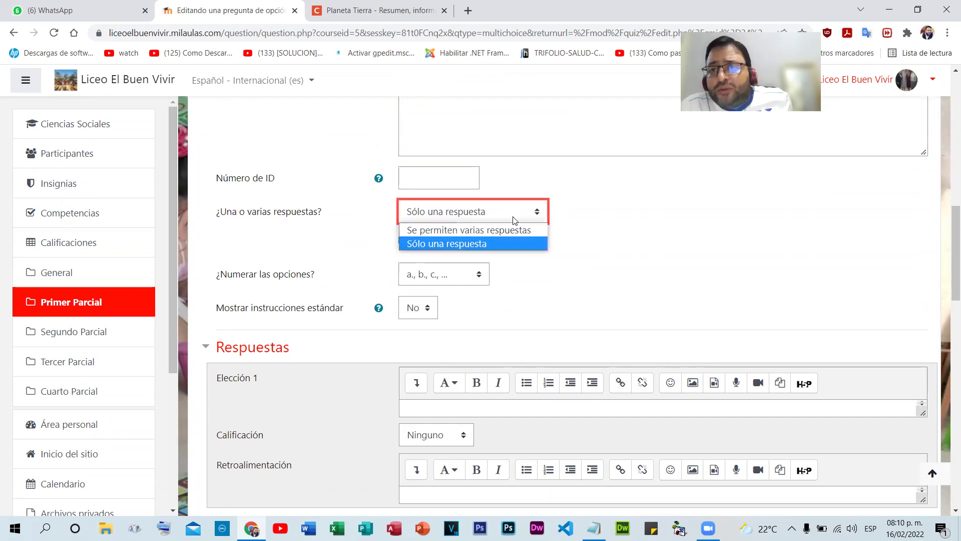
left_click(611, 196)
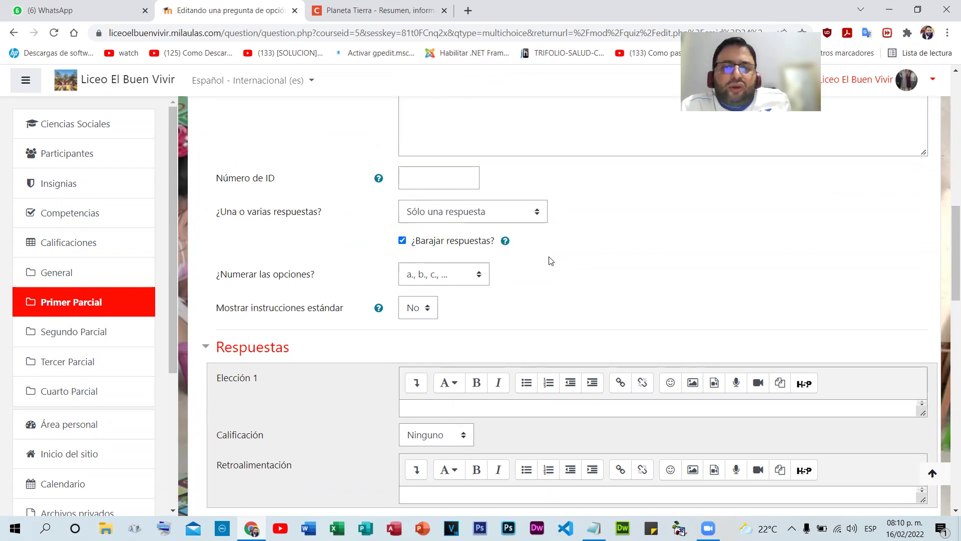
scroll(549, 260, "down", 1)
left_click(478, 209)
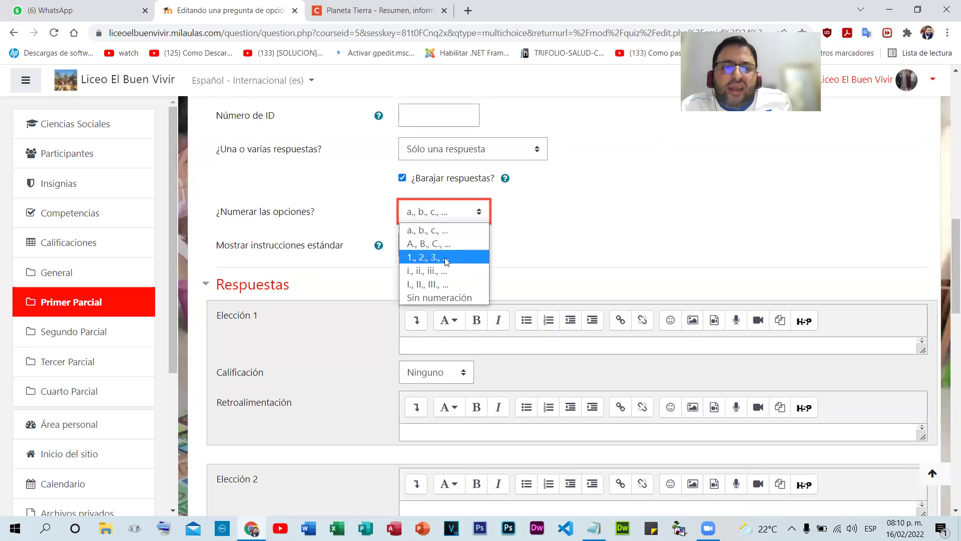
left_click(602, 220)
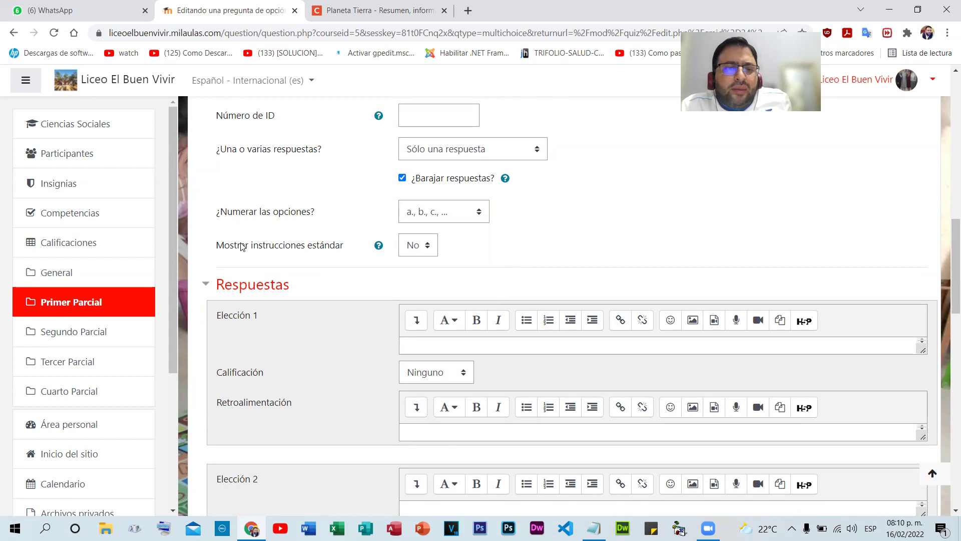
- Set Mostrar instrucciones estándar to Sí for question P1 and move on to its answers
left_click(418, 248)
left_click(489, 244)
scroll(596, 219, "down", 1)
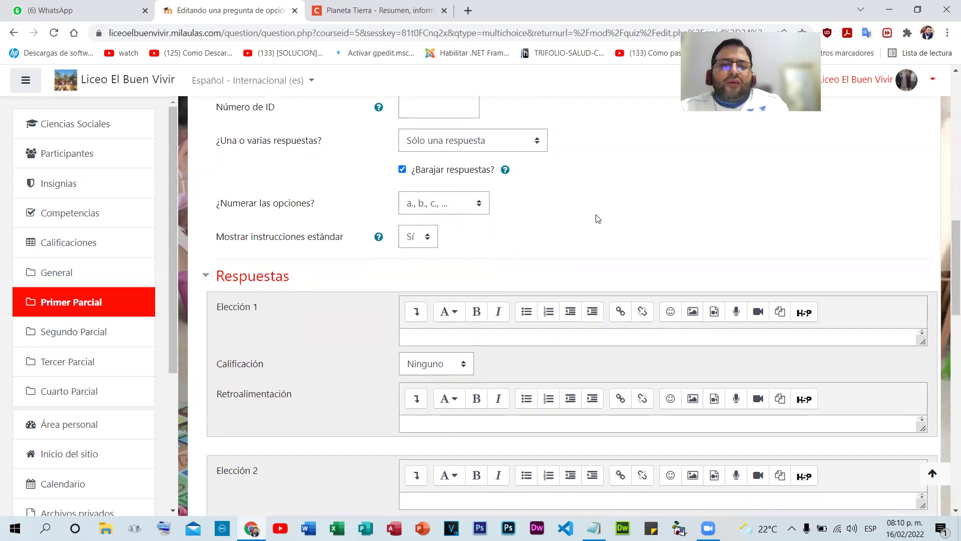
- Copy the term "Litósfera" from the list of the Earth's layers in the Planeta Tierra article
scroll(596, 218, "down", 1)
left_click(448, 283)
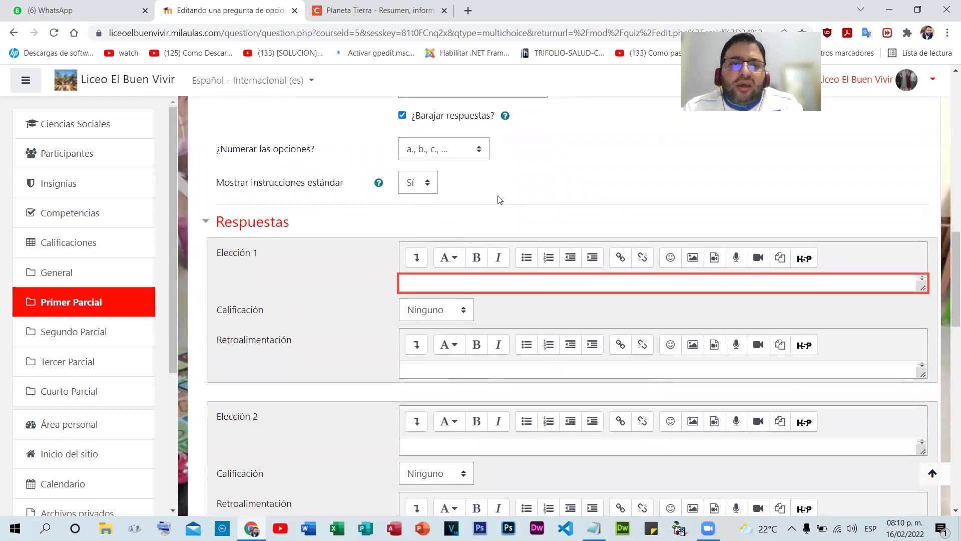
scroll(499, 199, "up", 8)
left_click(356, 10)
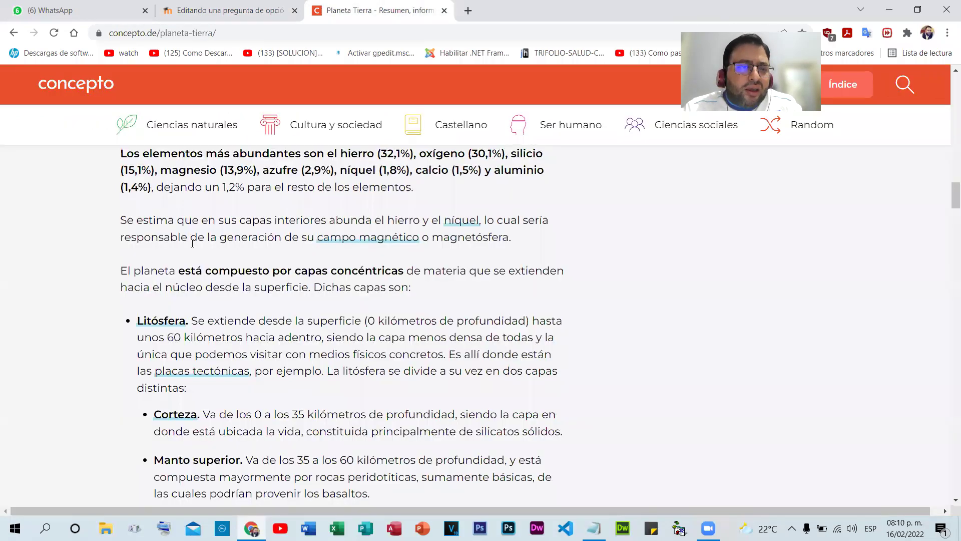
scroll(203, 255, "down", 2)
left_click_drag(186, 195, 138, 200)
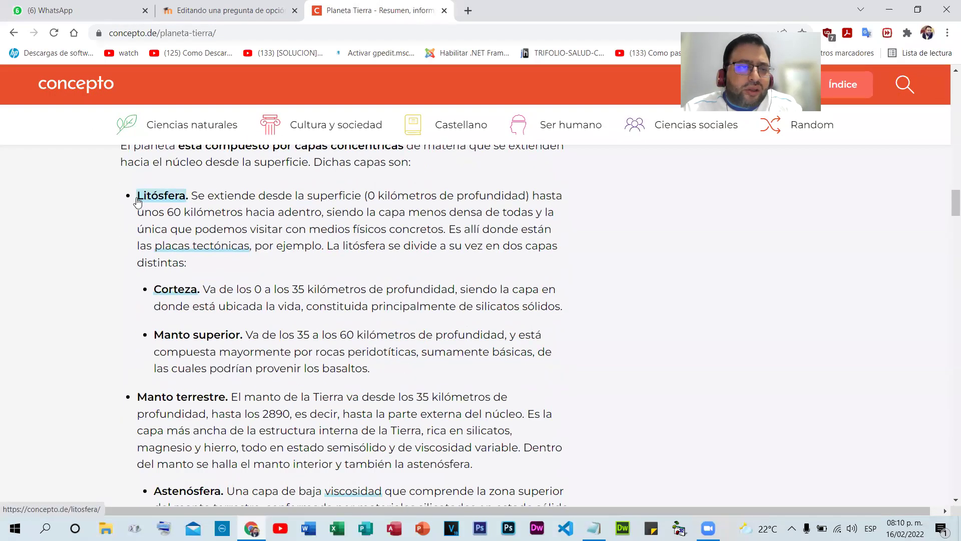
left_click(188, 196)
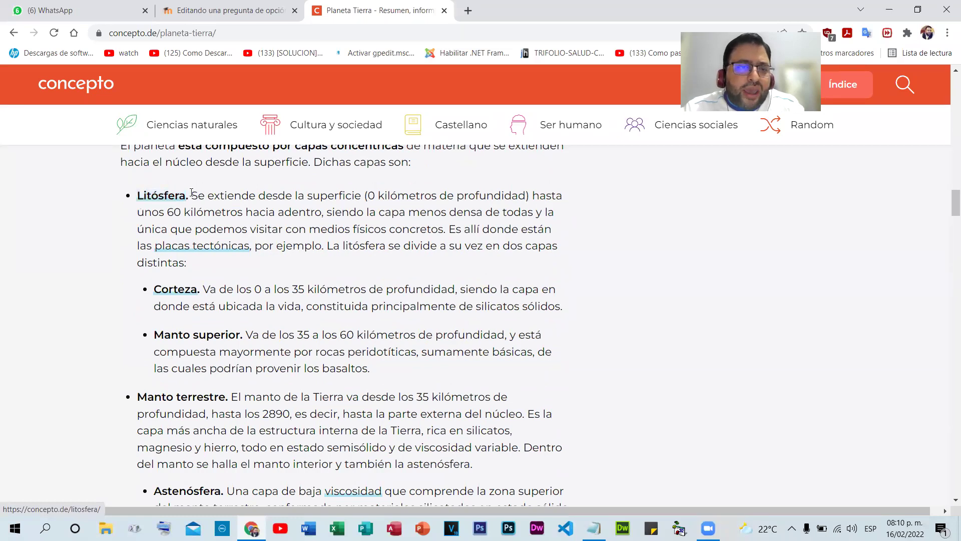
left_click_drag(187, 196, 140, 200)
key("super+c")
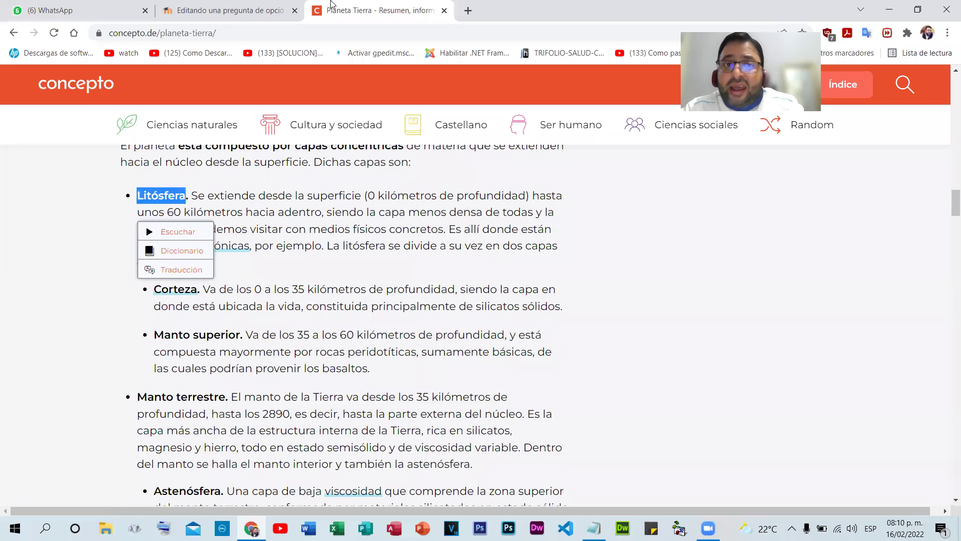
- Paste "Litósfera" as the answer text of Elección 1 in question P1
left_click(255, 8)
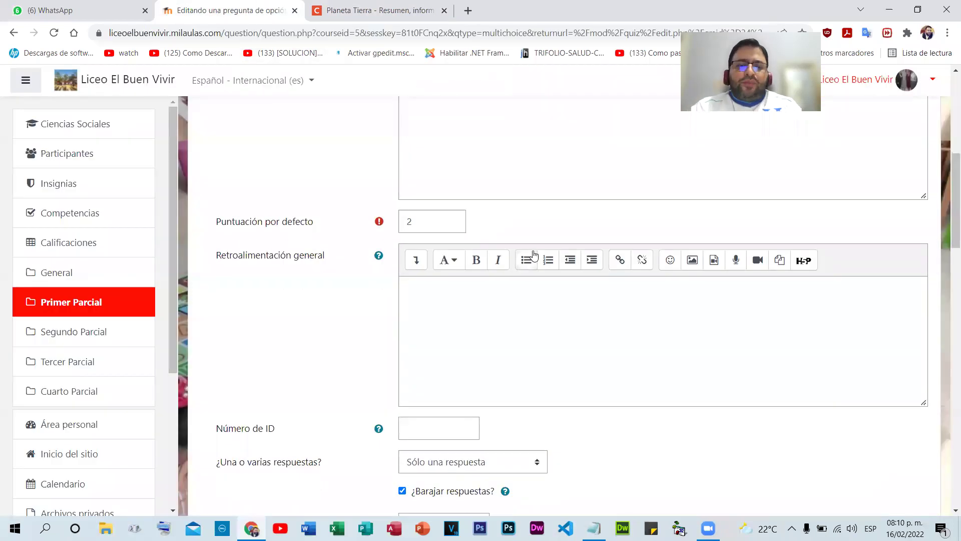
scroll(471, 312, "down", 5)
scroll(471, 313, "down", 1)
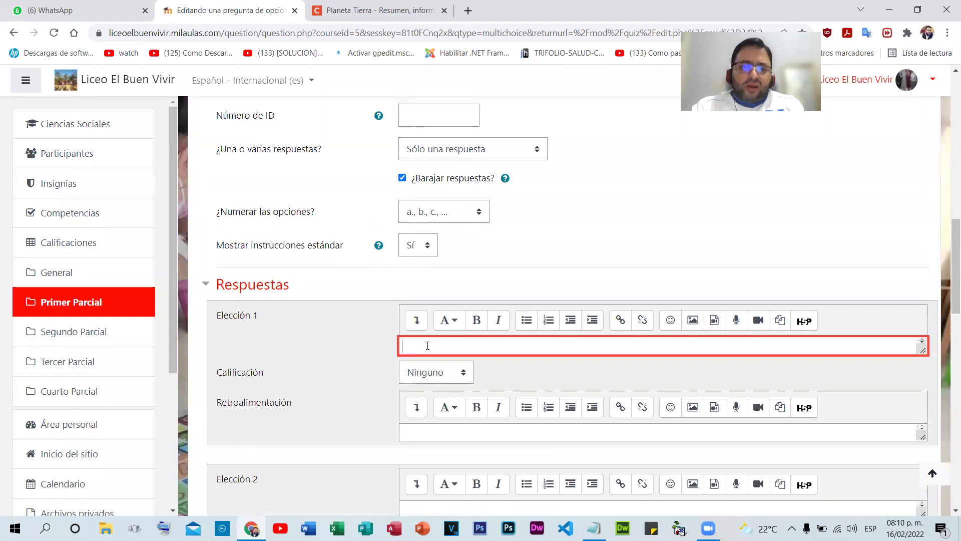
right_click(428, 345)
left_click(460, 229)
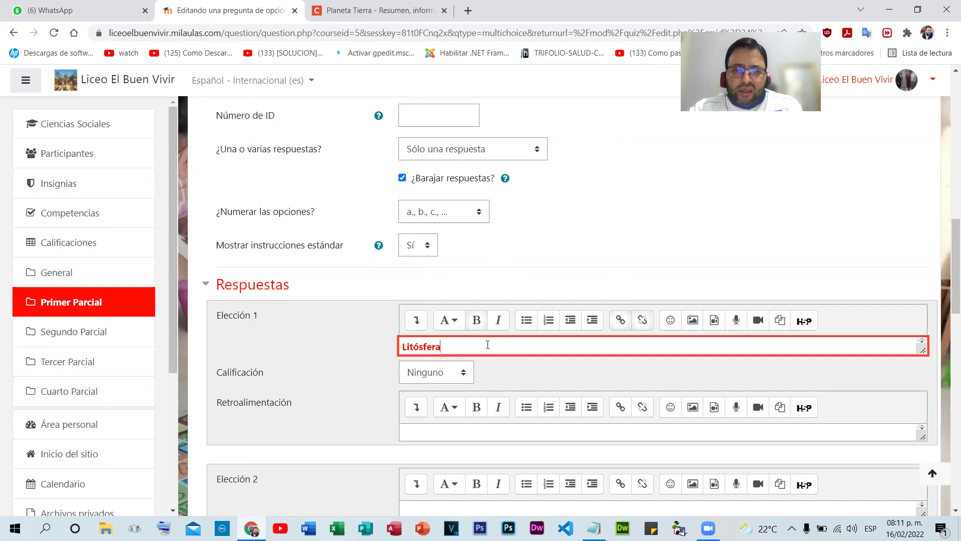
- Clear Elección 1 and re-enter "Litósfera" there without bold formatting
left_click_drag(488, 344, 341, 326)
key("super+c")
key("Delete")
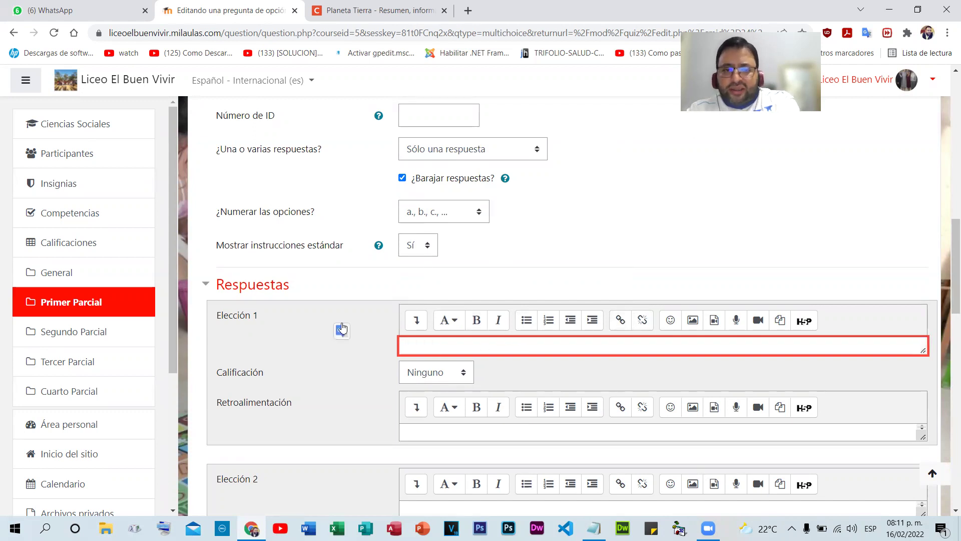
right_click(429, 343)
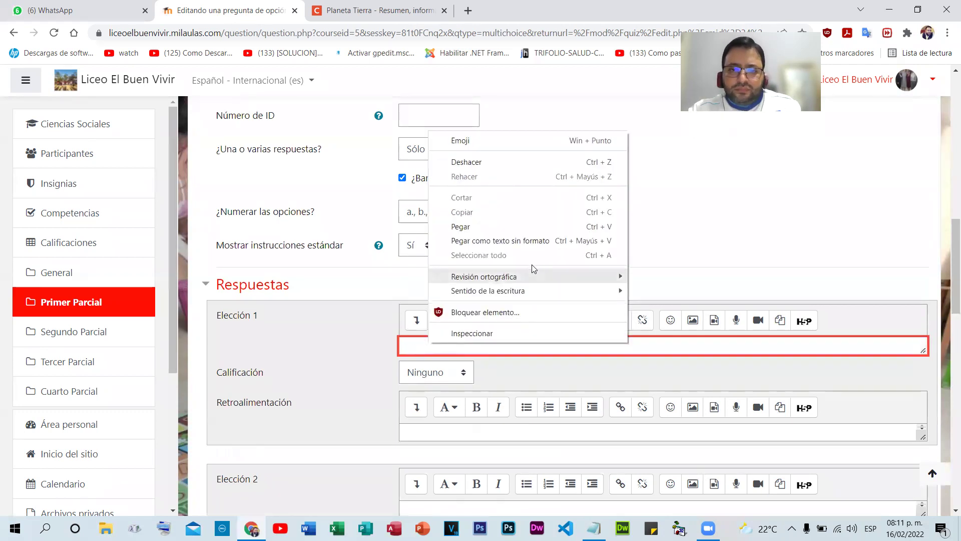
left_click(541, 242)
left_click_drag(448, 348, 361, 330)
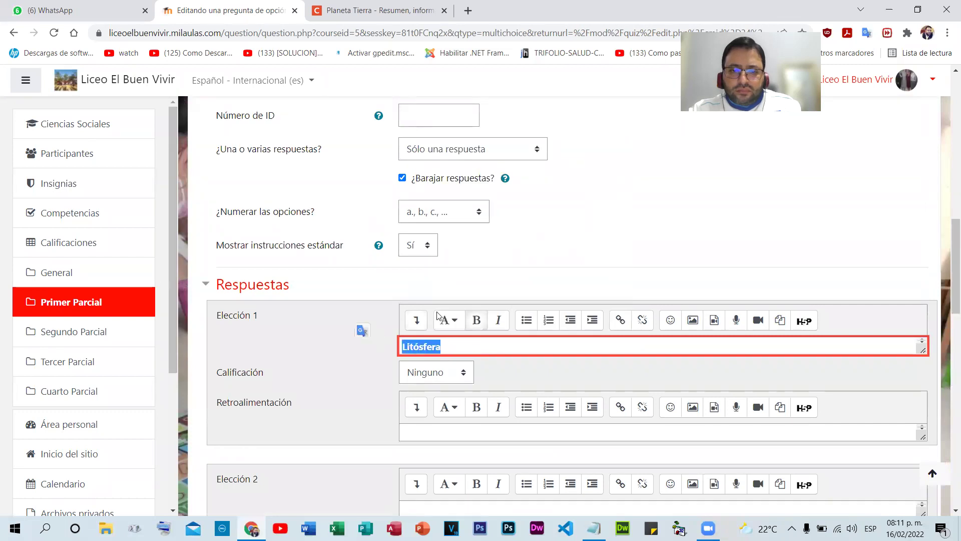
left_click(476, 319)
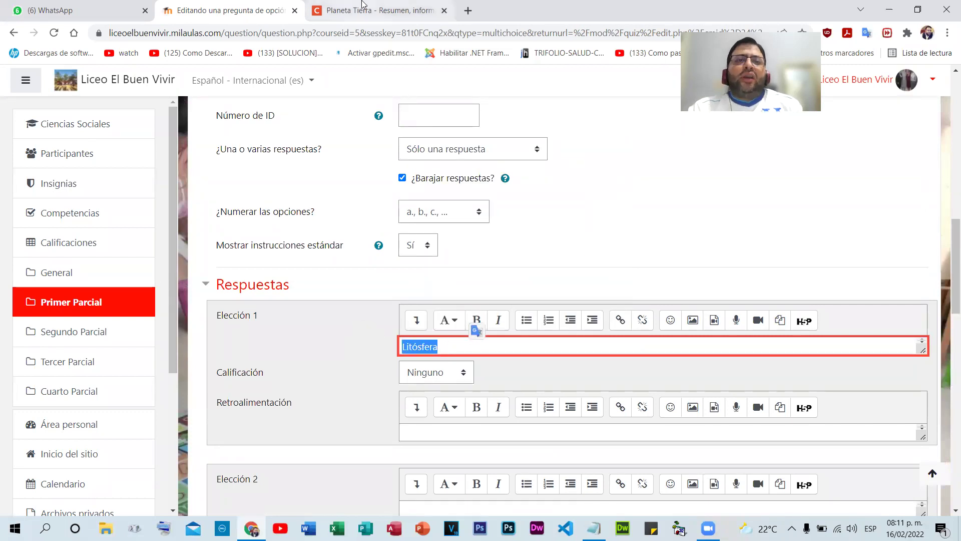
- Copy "Corteza" from the Planeta Tierra article into Elección 2 of question P1 as unformatted text
left_click(379, 10)
scroll(350, 301, "down", 2)
double_click(166, 228)
left_click_drag(154, 228, 198, 227)
key("super+c")
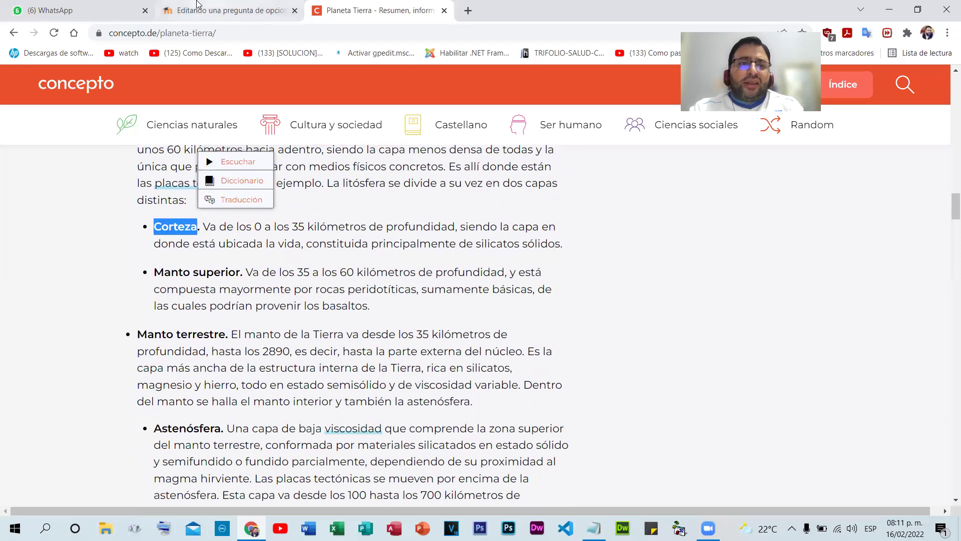
left_click(231, 10)
scroll(536, 311, "down", 4)
left_click(414, 325)
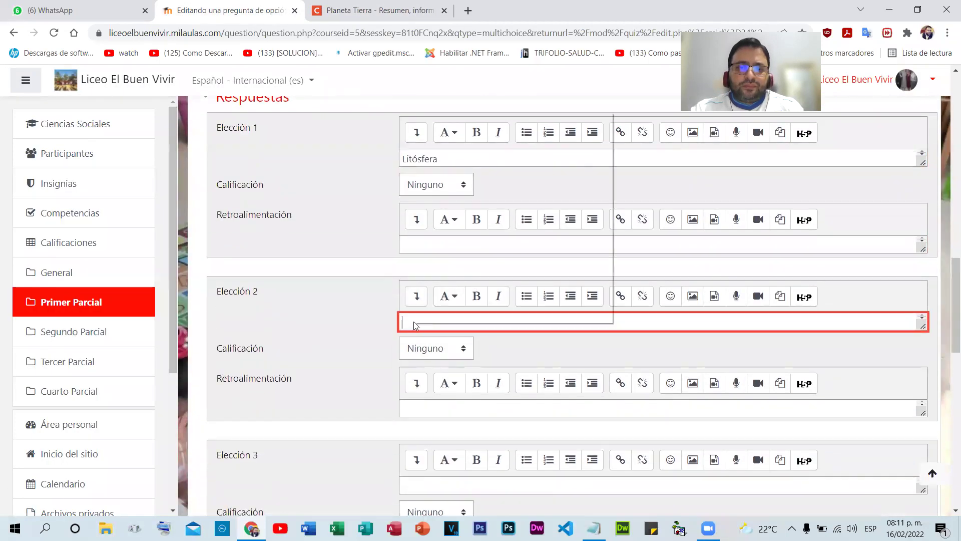
right_click(413, 323)
left_click(473, 227)
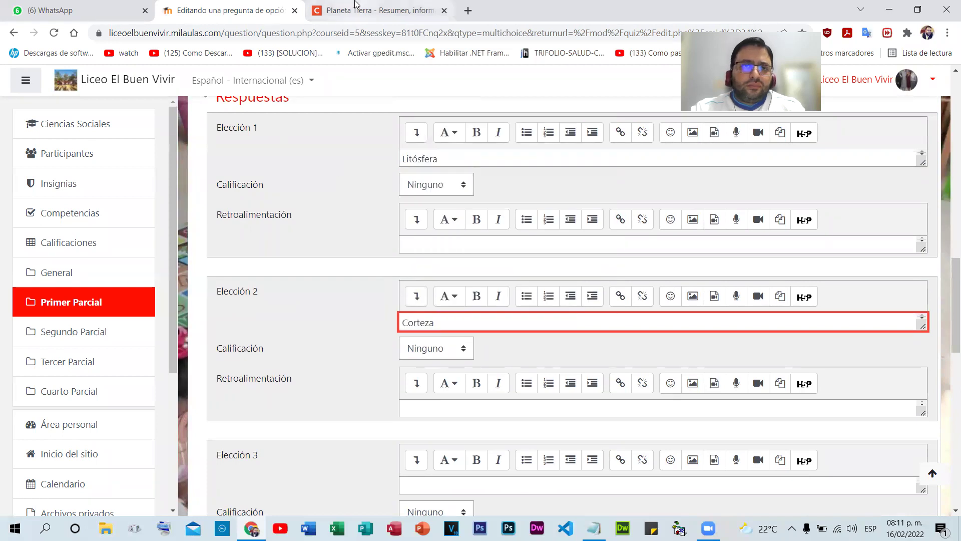
- Copy "Manto superior" from the Planeta Tierra article into Elección 3 and remove its bold formatting
left_click(373, 10)
left_click_drag(155, 210, 240, 211)
key("super+c")
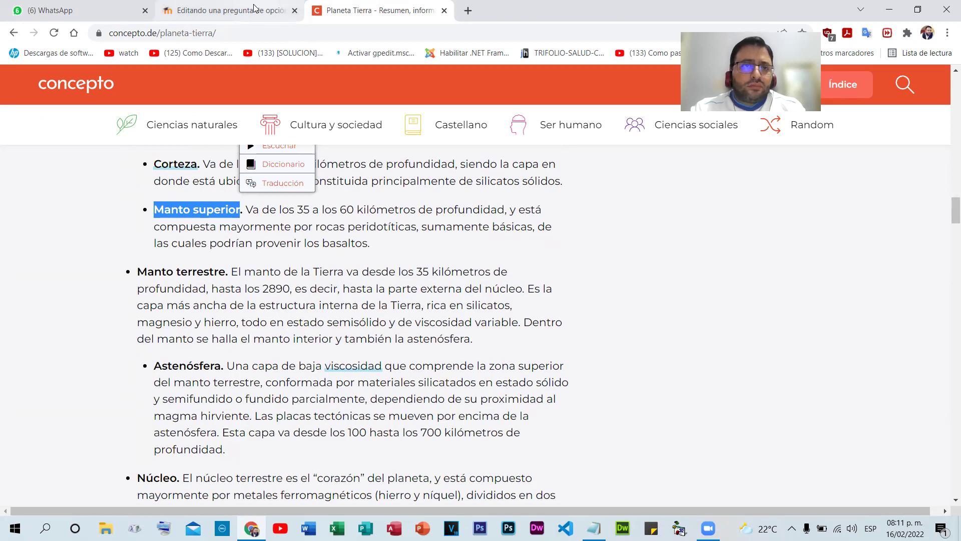
left_click(230, 10)
scroll(433, 339, "down", 2)
scroll(433, 339, "down", 2)
left_click(420, 299)
right_click(421, 299)
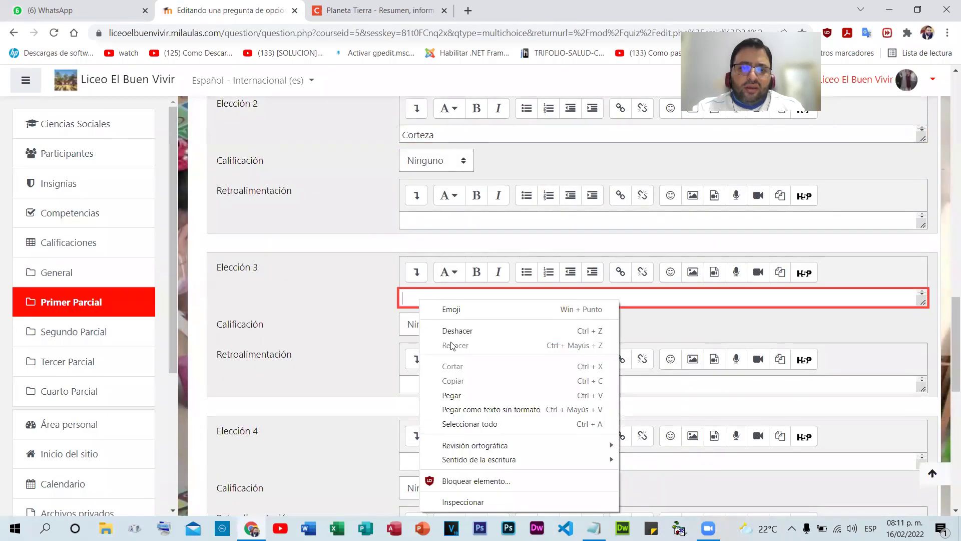
left_click(478, 394)
left_click_drag(506, 296, 317, 282)
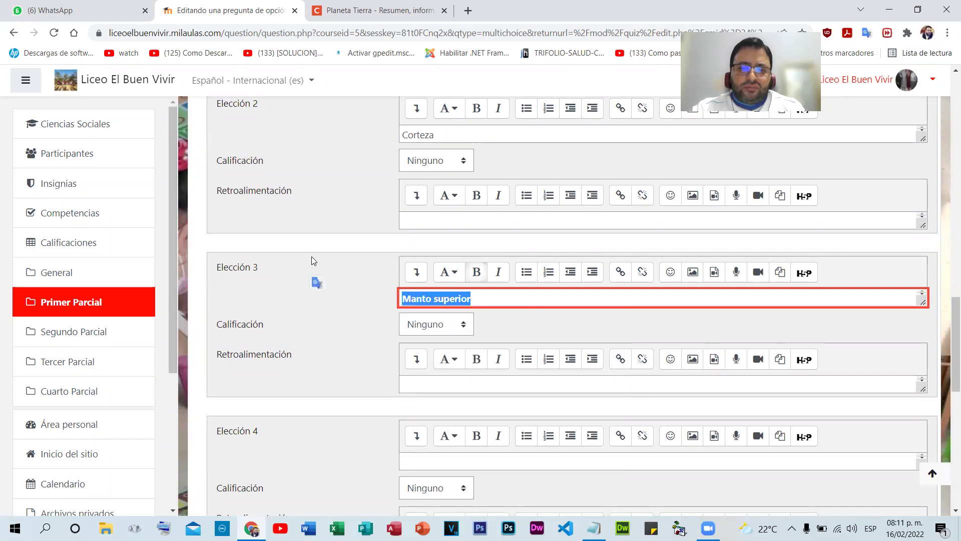
left_click(476, 272)
- Copy "Astenósfera" from the Planeta Tierra article into Elección 4 as unformatted text
left_click(382, 11)
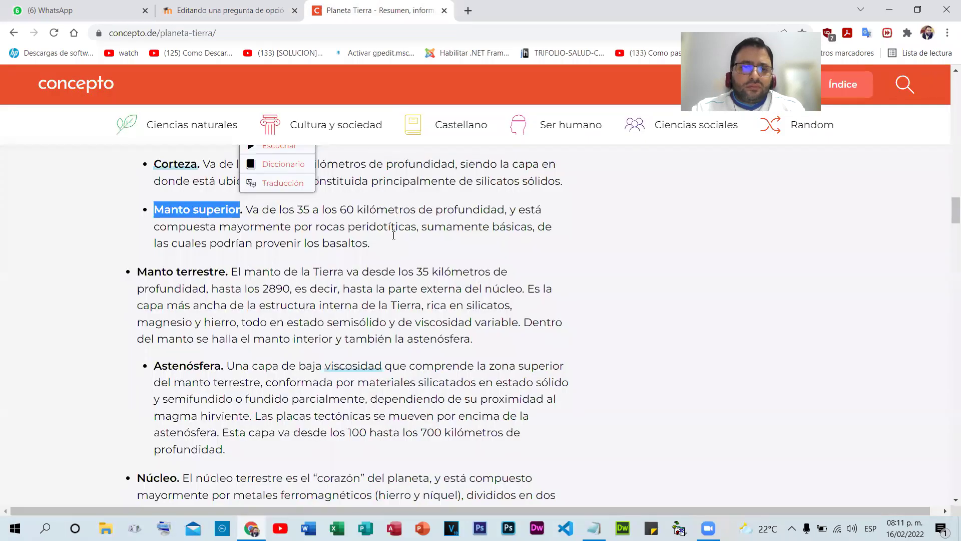
left_click_drag(154, 366, 217, 362)
key("super+c")
left_click(230, 10)
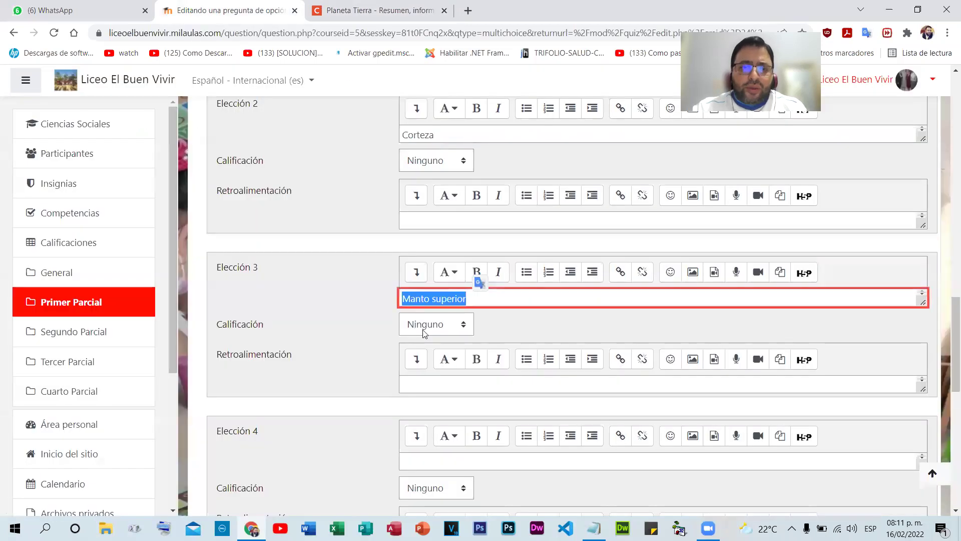
left_click(430, 456)
right_click(430, 458)
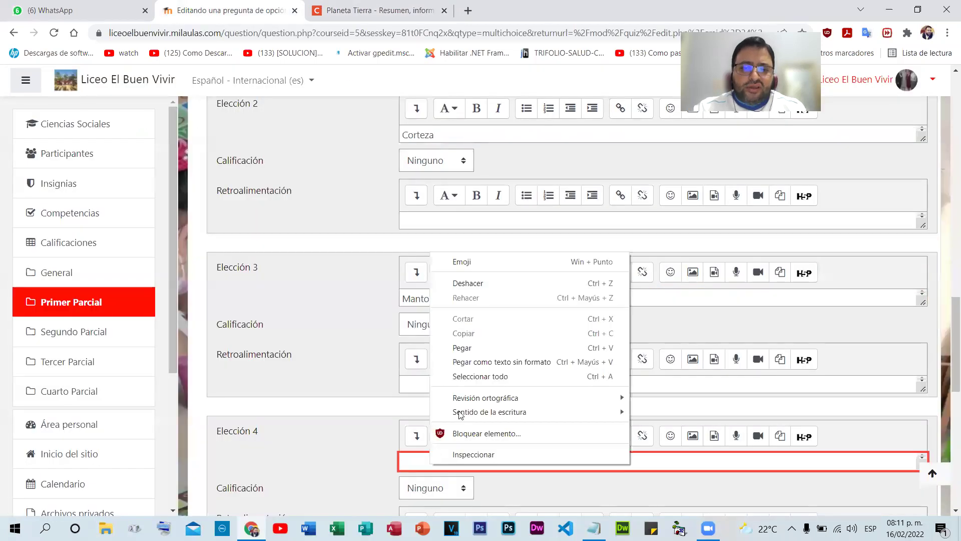
left_click(479, 361)
- Copy "Núcleo" from the Planeta Tierra article into Elección 5 as unformatted text
scroll(526, 350, "down", 3)
scroll(565, 331, "down", 3)
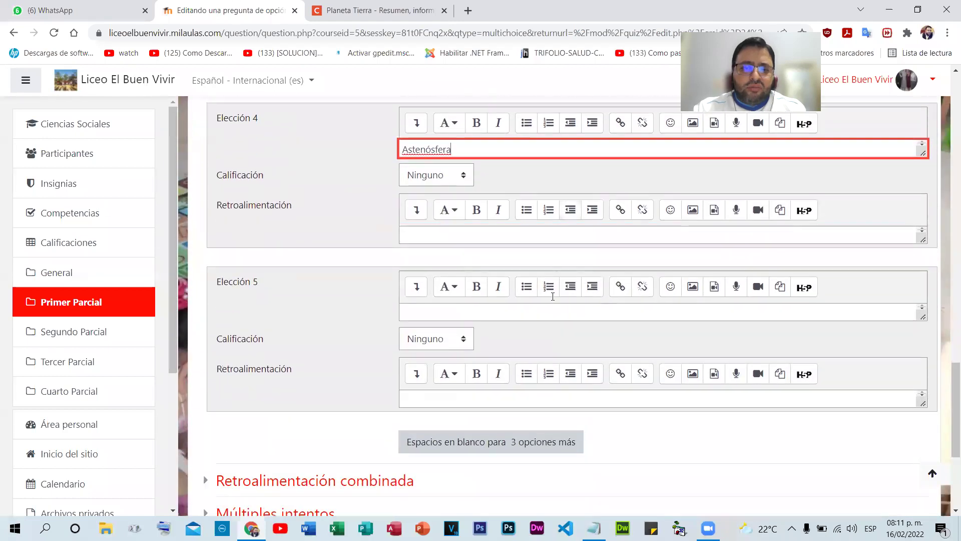
key("ctrl+Tab")
scroll(191, 388, "down", 1)
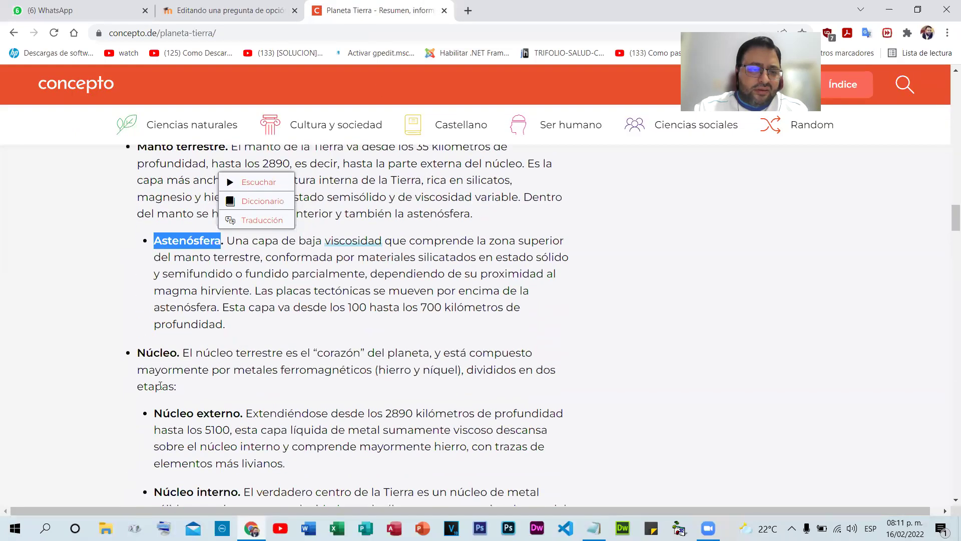
left_click_drag(138, 352, 178, 354)
key("super+c")
key("ctrl+Tab")
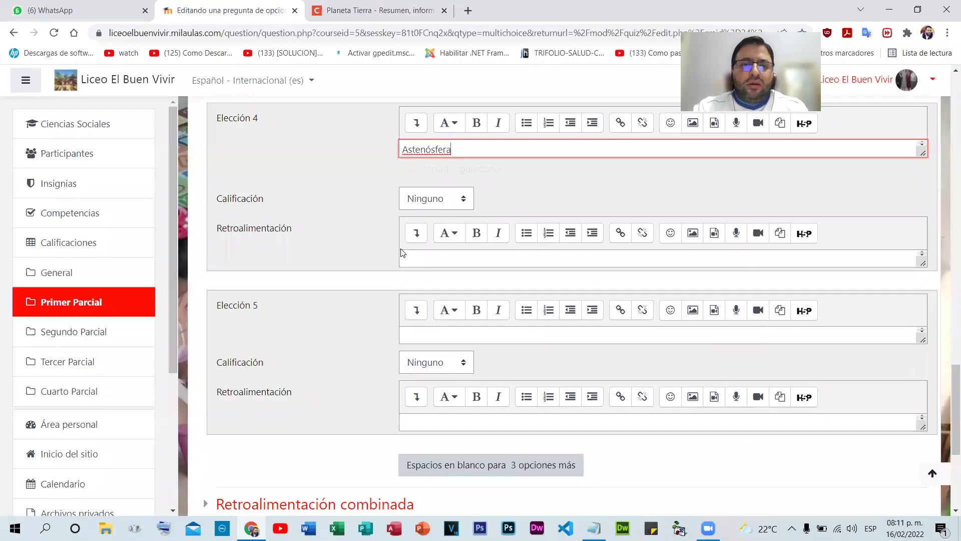
right_click(412, 331)
left_click(482, 238)
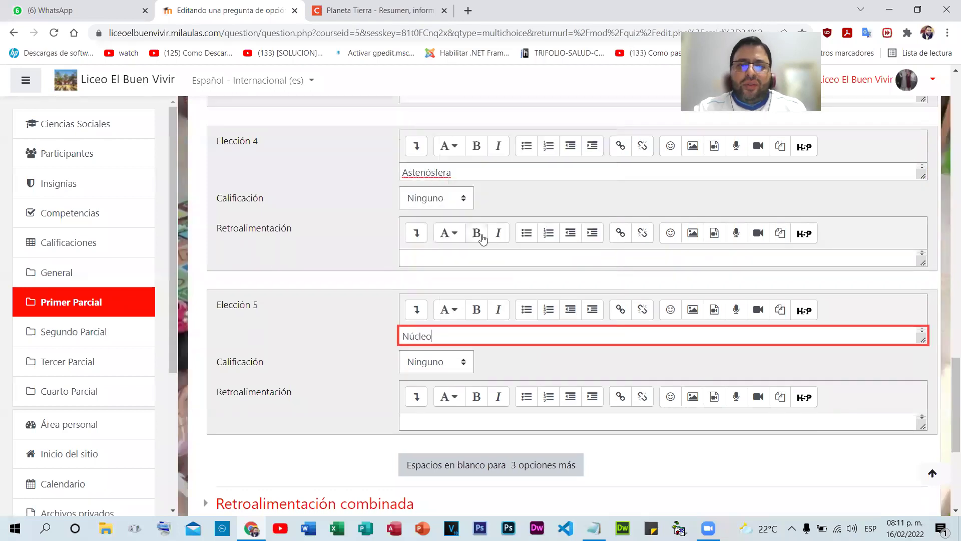
- Set the Calificación of Elección 1, Litósfera, to 100%
scroll(347, 323, "up", 5)
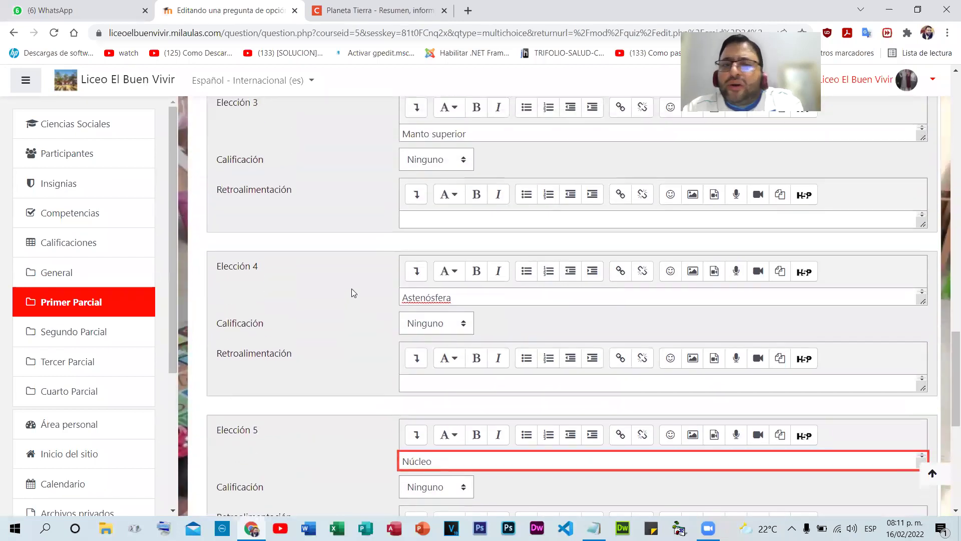
scroll(492, 289, "up", 7)
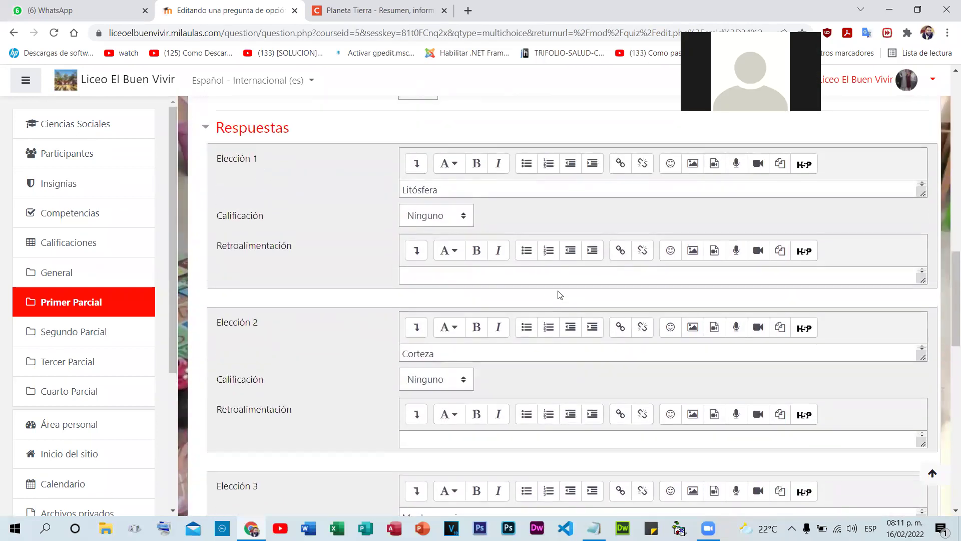
scroll(601, 300, "down", 1)
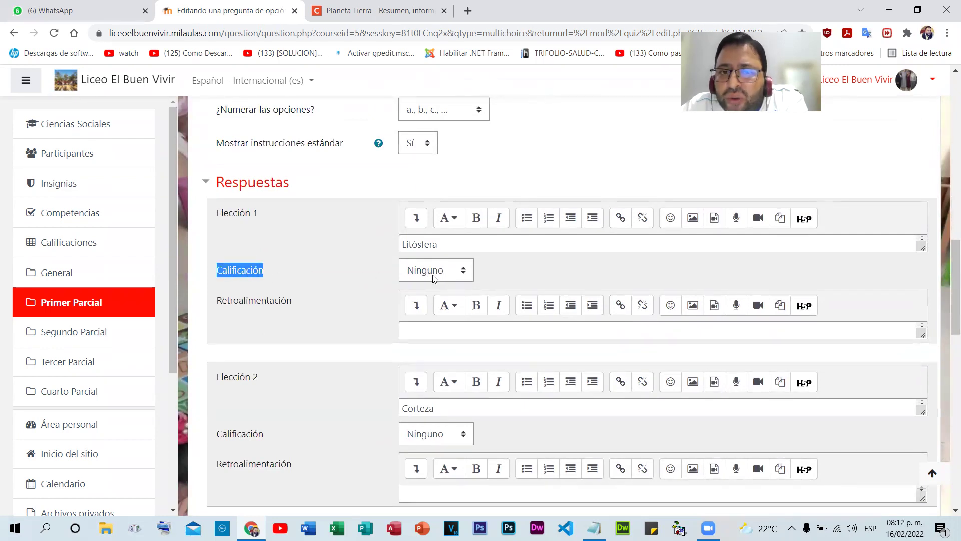
left_click(449, 276)
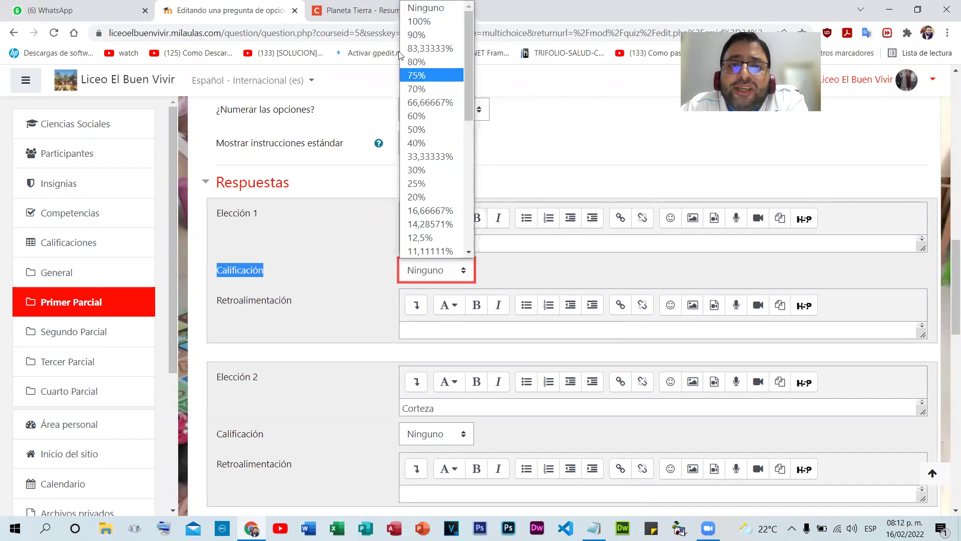
left_click(419, 21)
left_click(353, 251)
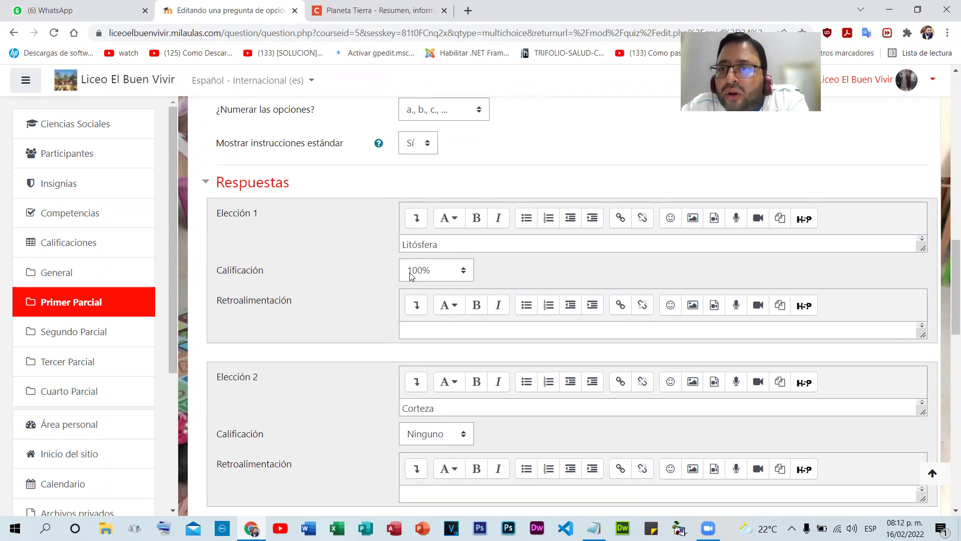
- Review question P1's default mark and the Calificación settings of its first answer choices
scroll(368, 301, "up", 9)
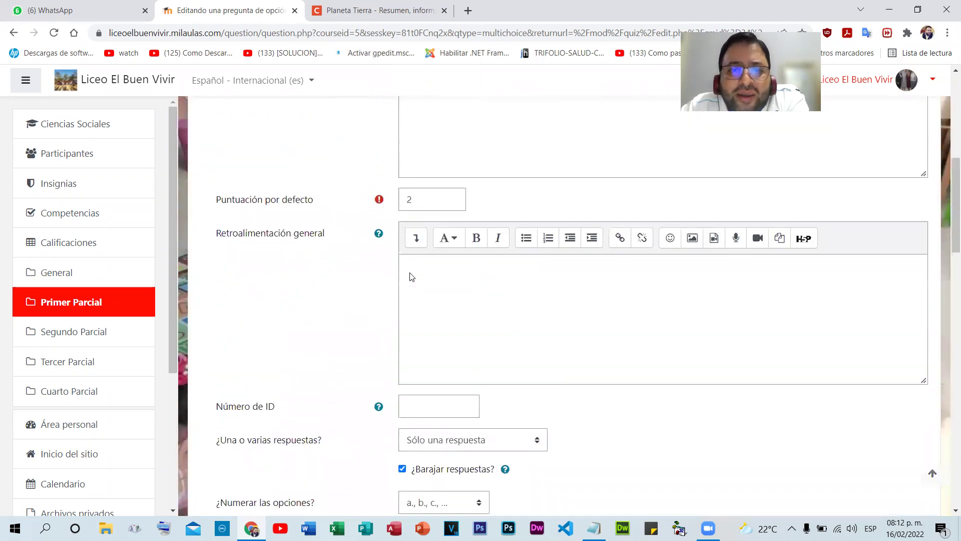
left_click(325, 326)
scroll(343, 326, "down", 9)
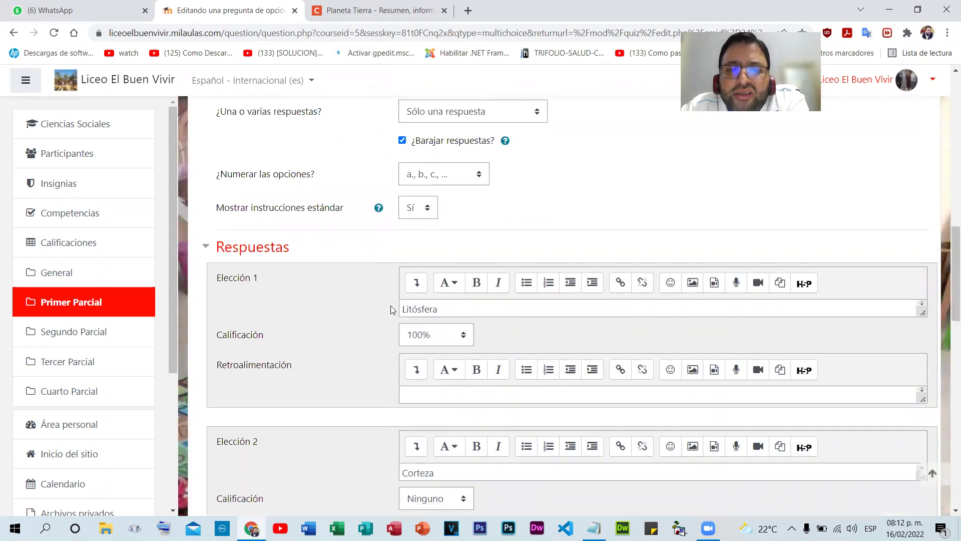
double_click(423, 243)
left_click(377, 245)
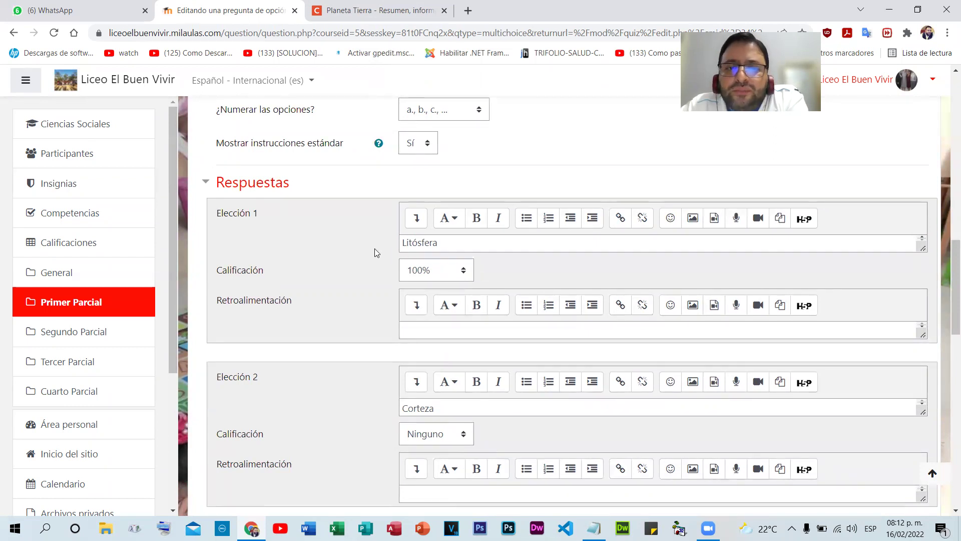
scroll(373, 247, "down", 2)
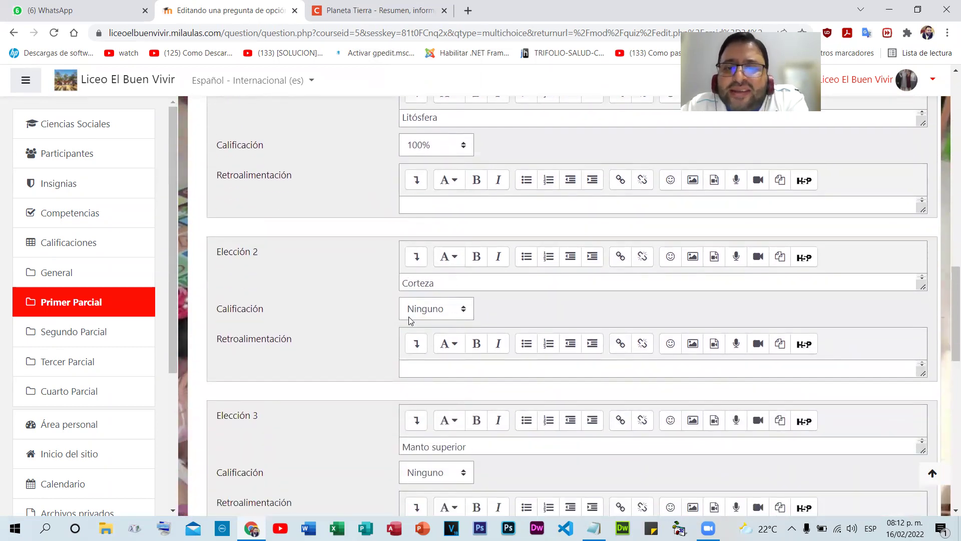
scroll(420, 278, "up", 1)
scroll(430, 343, "up", 1)
scroll(334, 320, "down", 2)
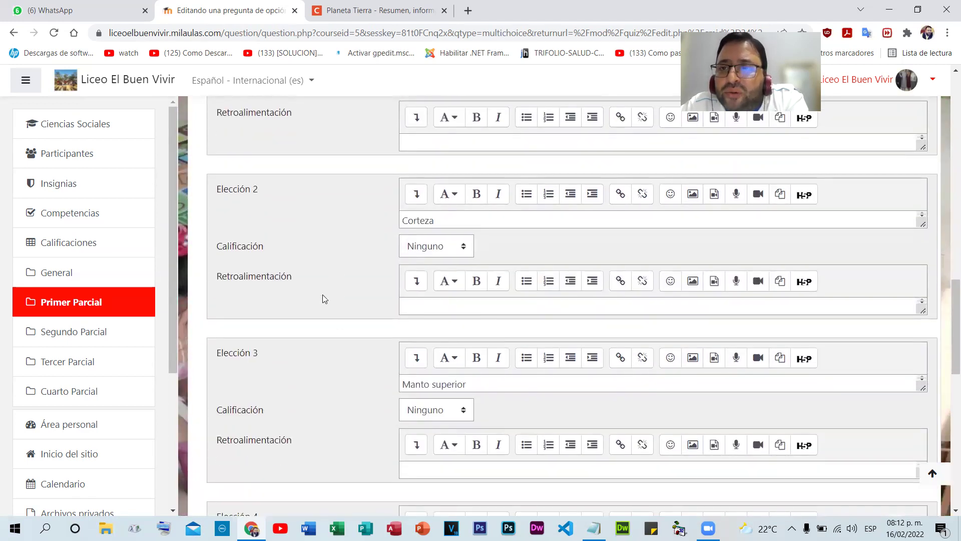
- Save the changes to multiple-choice question P1 and return to the questionnaire's question list
scroll(322, 295, "down", 9)
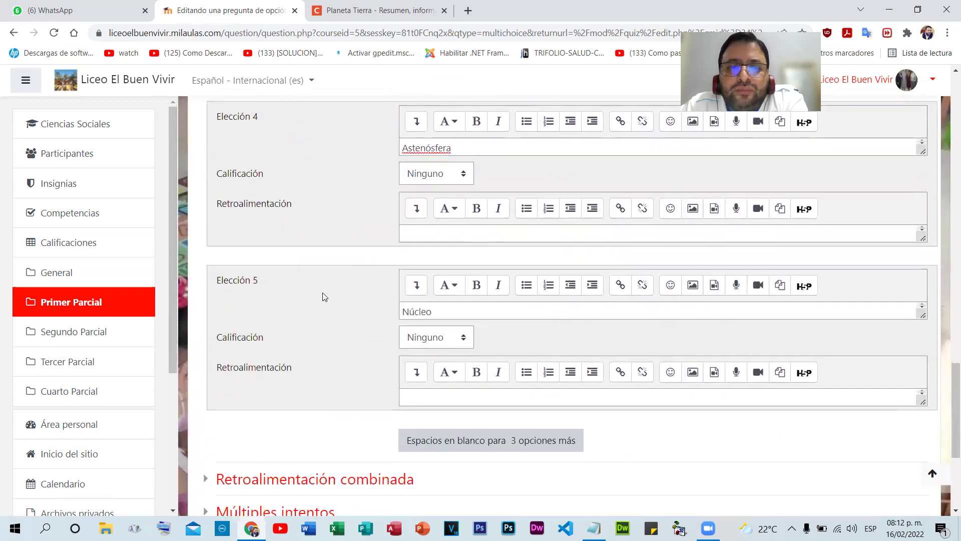
scroll(328, 300, "down", 1)
left_click(446, 389)
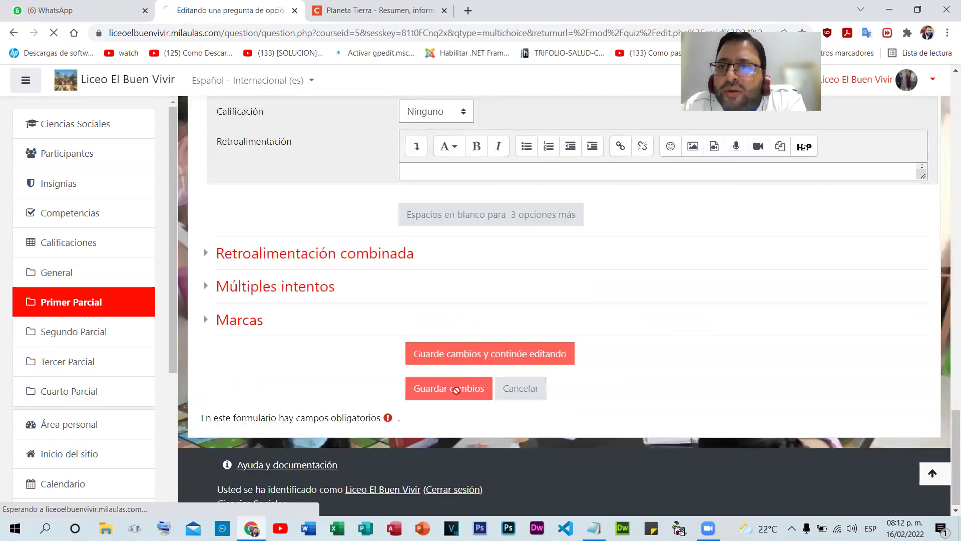
scroll(369, 251, "down", 2)
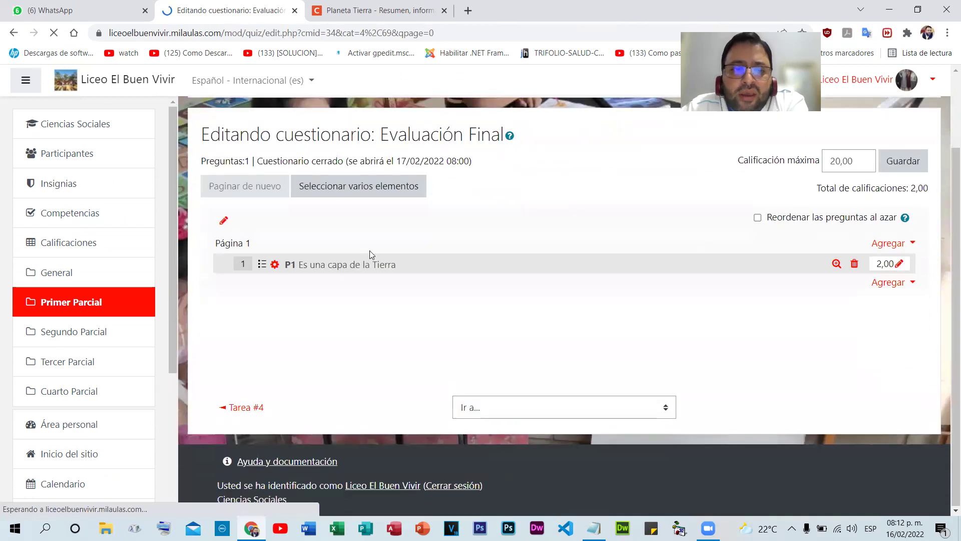
- Preview question P1, try selecting each of its answer options, and leave the preview without saving
left_click(836, 264)
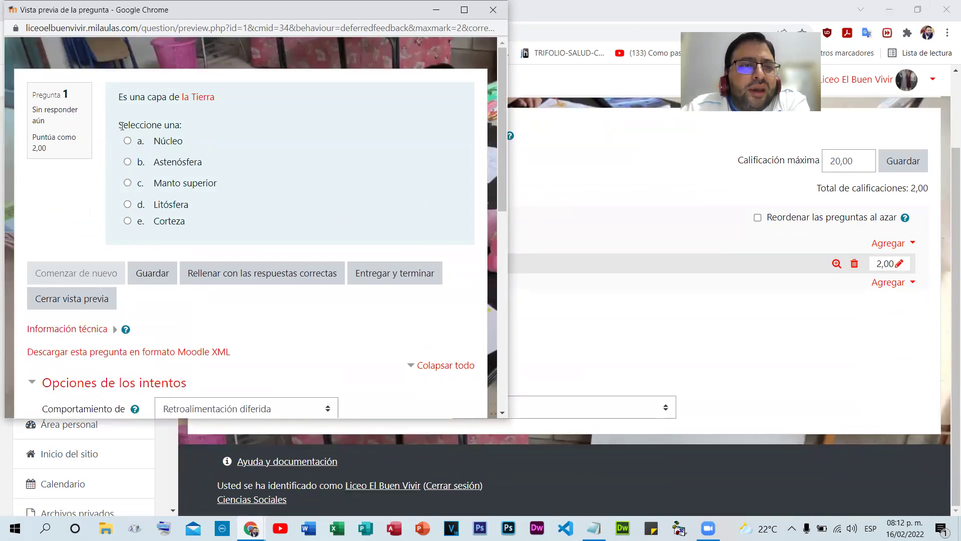
left_click(127, 221)
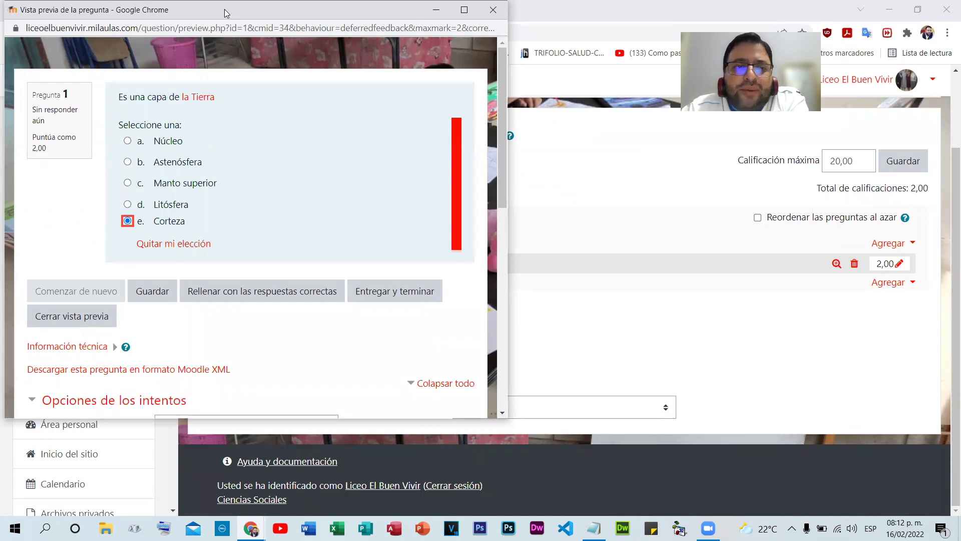
left_click_drag(225, 14, 289, 45)
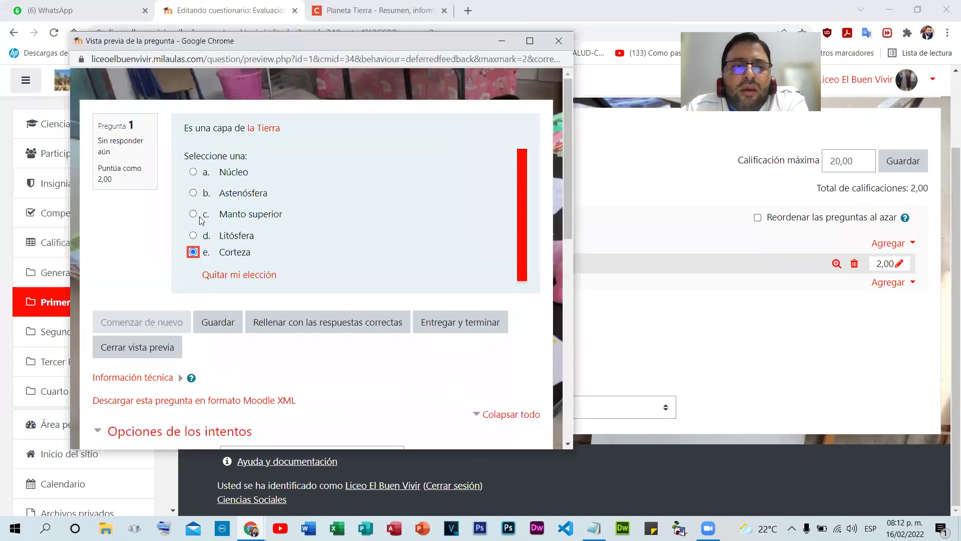
left_click(194, 237)
left_click(194, 214)
left_click(193, 172)
left_click(193, 192)
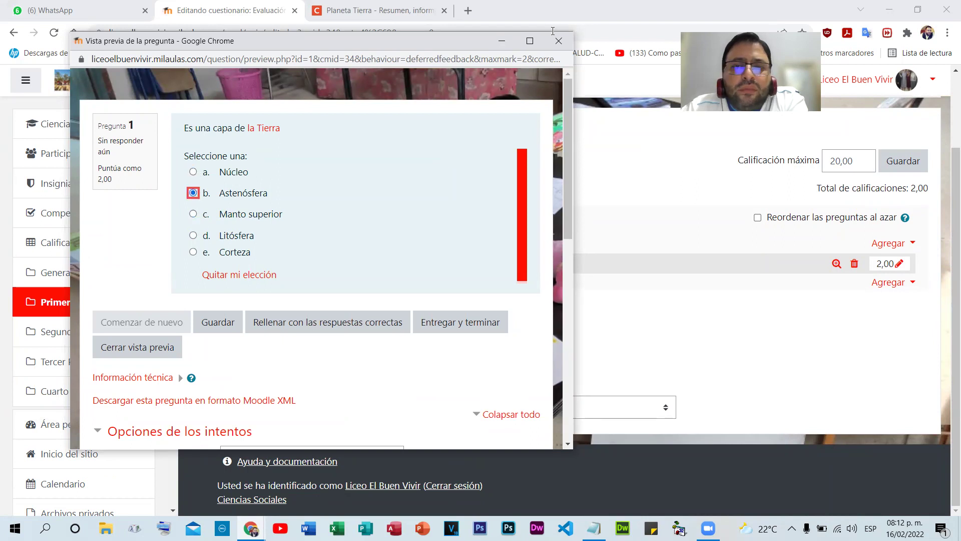
left_click(556, 42)
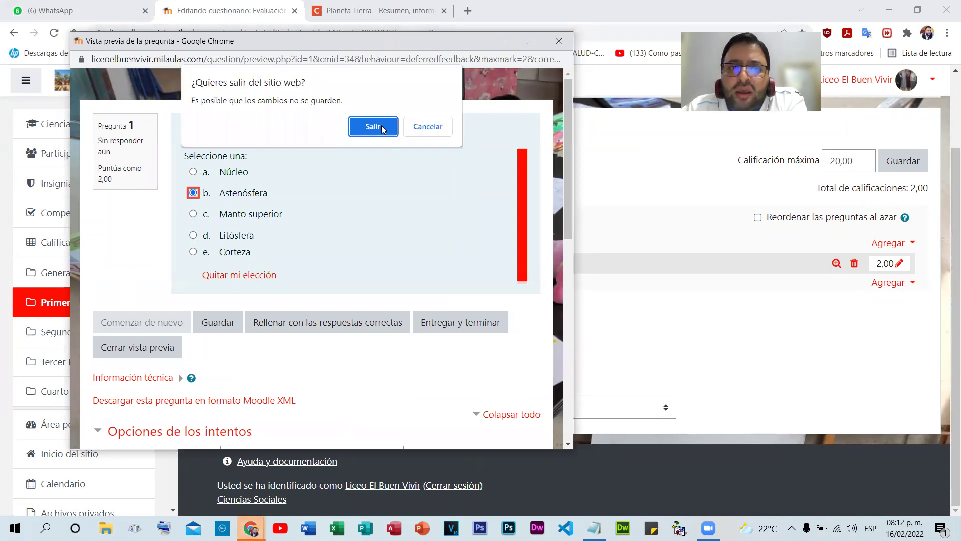
key("Return")
- Add a new Opción múltiple question after P1 in the Evaluación Final questionnaire
left_click(892, 287)
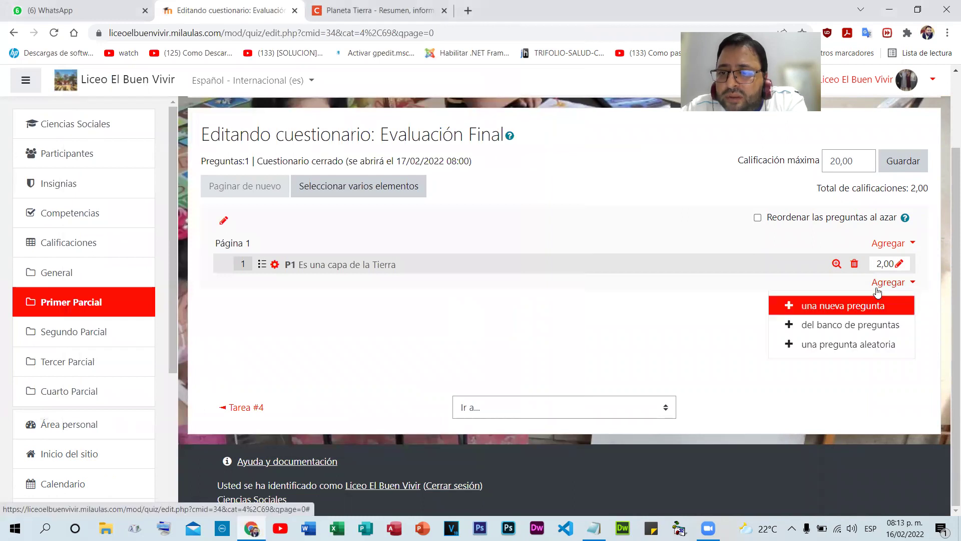
left_click(825, 303)
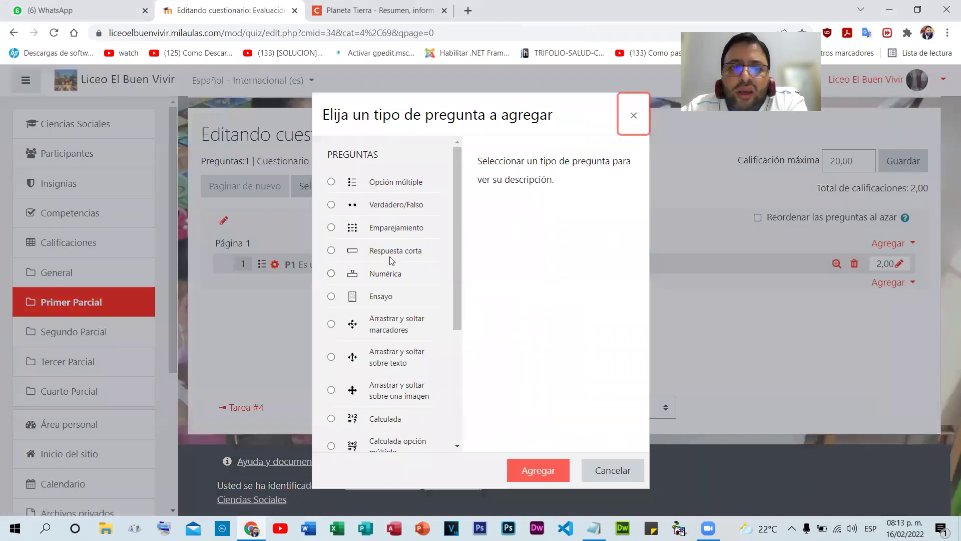
left_click(331, 181)
left_click(553, 472)
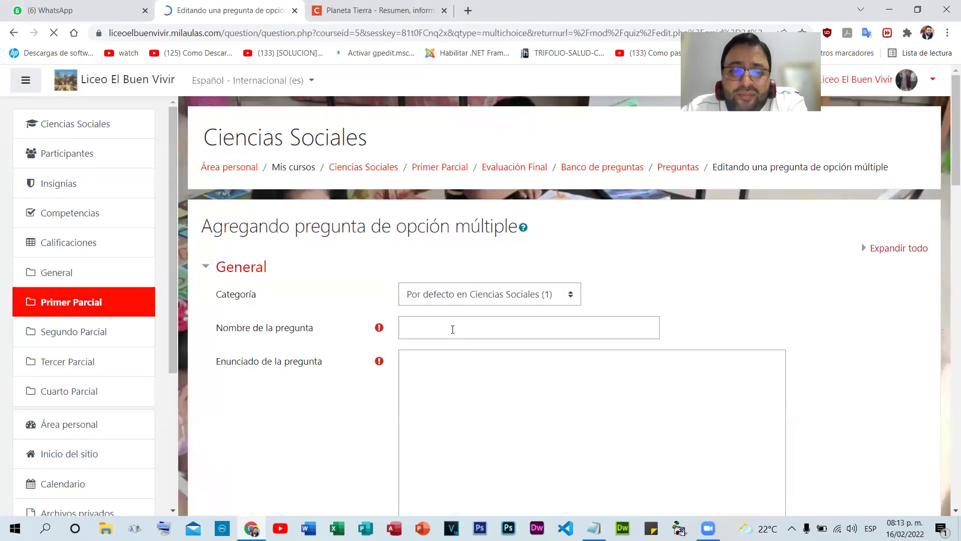
- Name the question P2 and enter "Son capas de la Tierra" as its question text
left_click(452, 329)
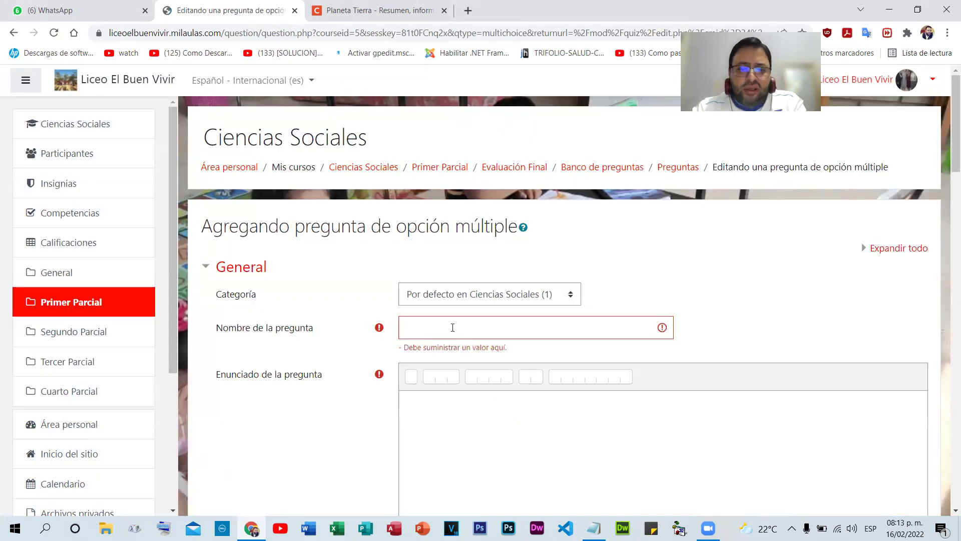
type("P2")
scroll(475, 320, "down", 4)
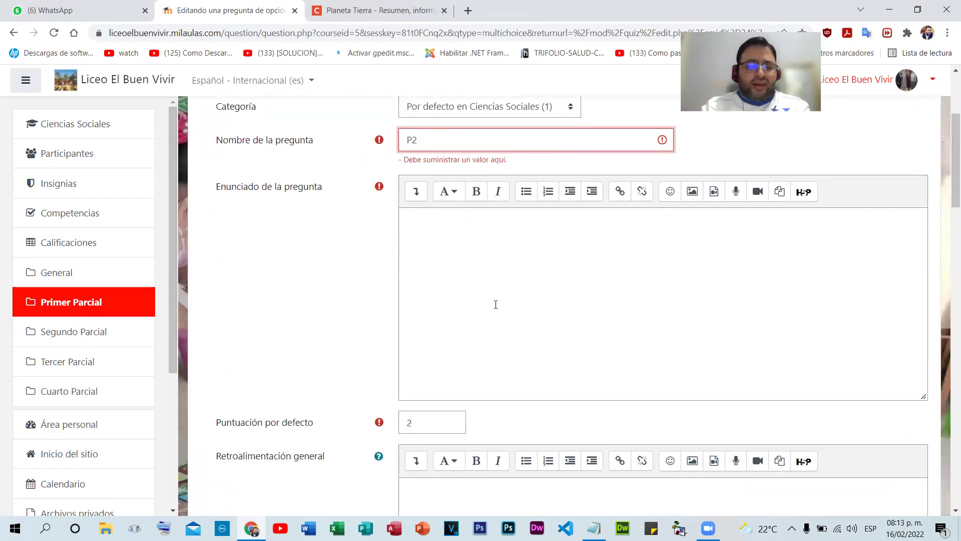
type("Son capas de la T")
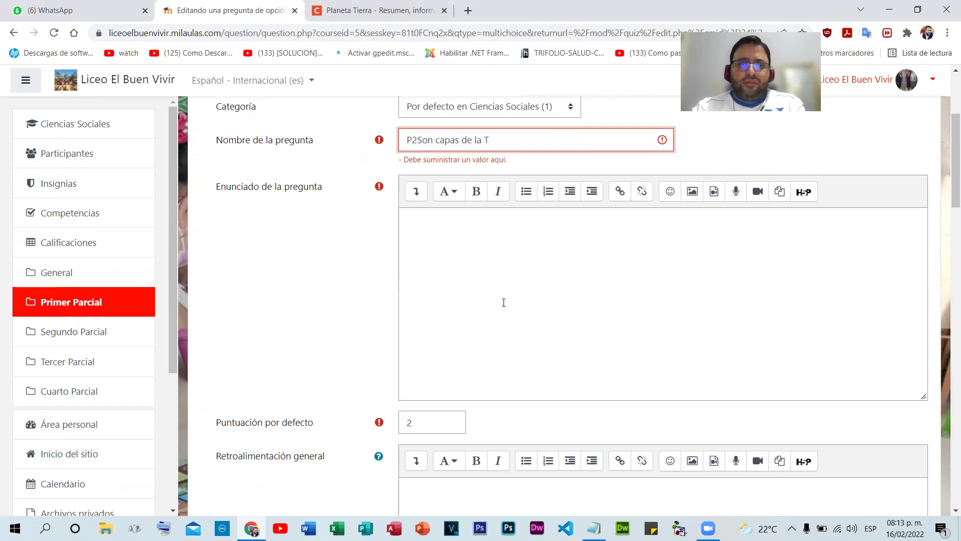
left_click_drag(418, 139, 539, 136)
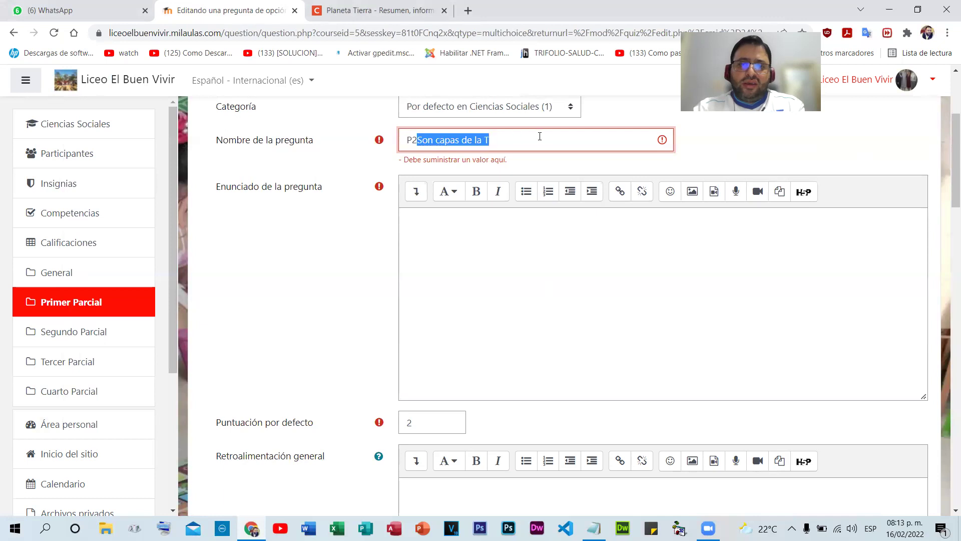
key("ctrl+x")
left_click(516, 250)
key("ctrl+v")
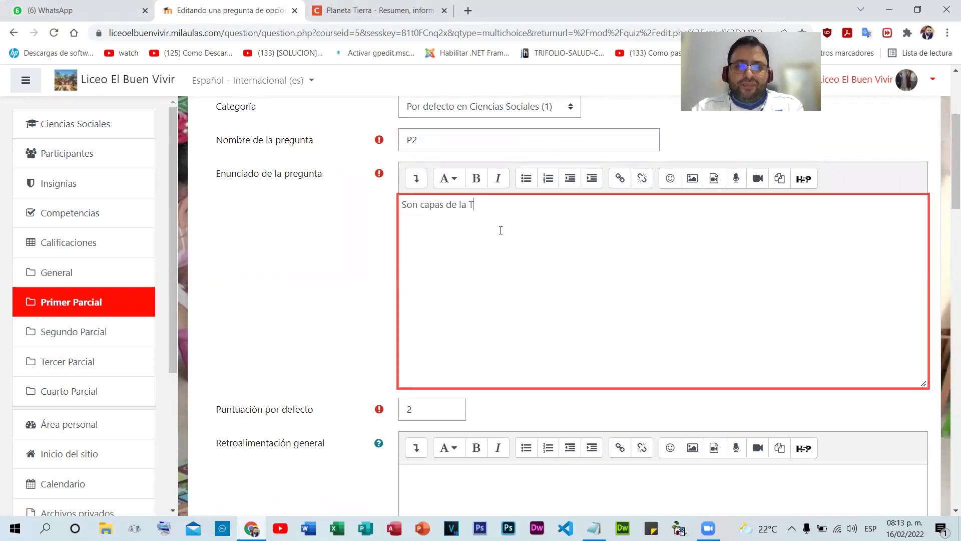
type("ierra")
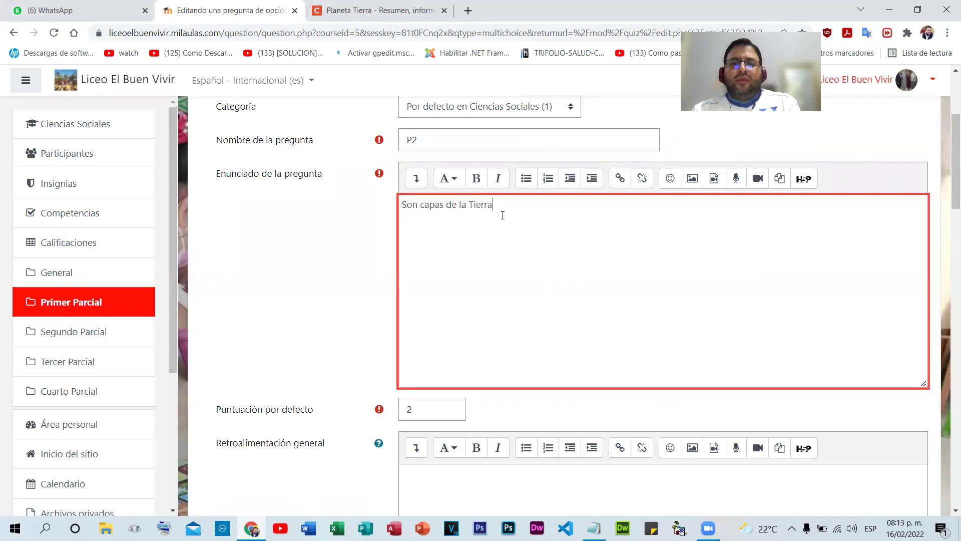
- Set question P2 to accept multiple answers with the option Se permiten varias respuestas
scroll(501, 213, "down", 2)
scroll(532, 313, "down", 5)
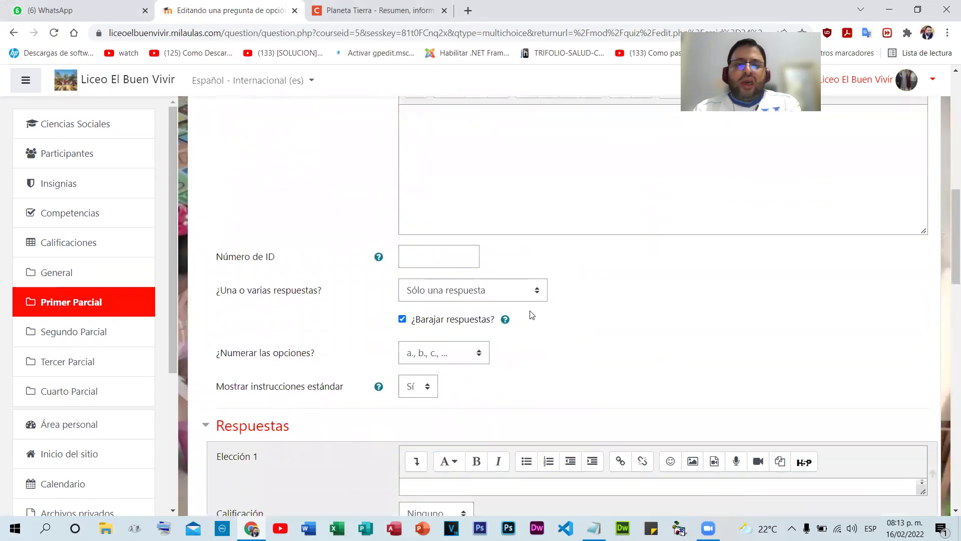
left_click(485, 215)
left_click(480, 230)
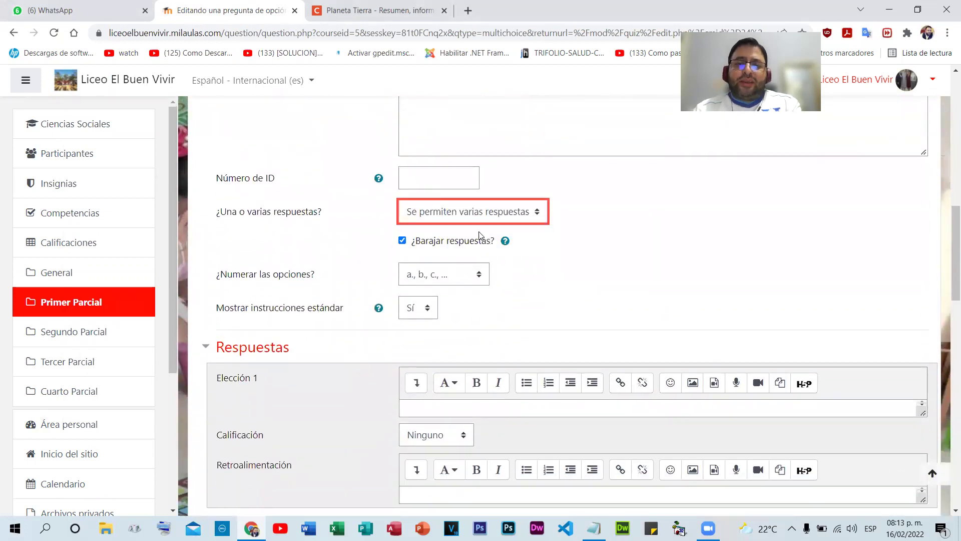
- Copy "Litósfera." from the Planeta Tierra article into Elección 1 as unformatted text
scroll(644, 315, "down", 3)
left_click(373, 10)
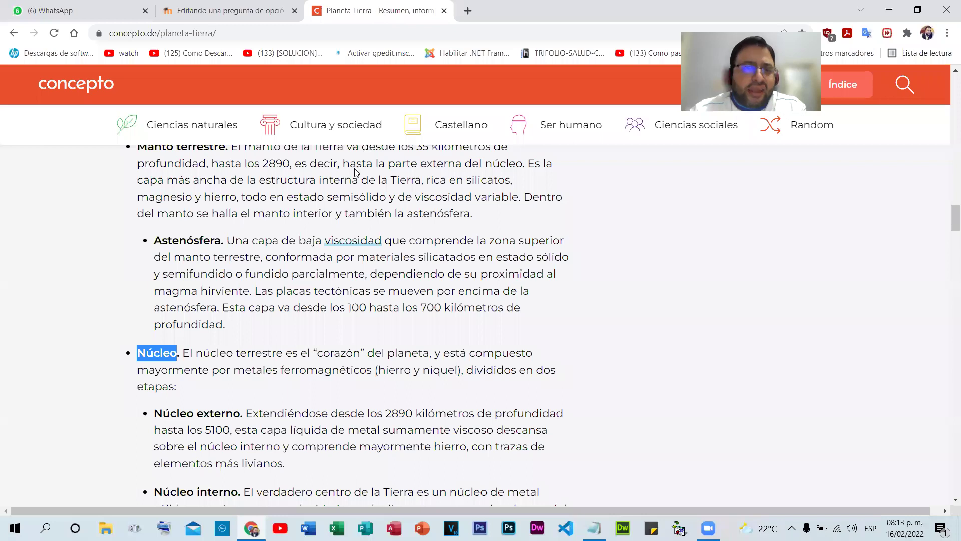
left_click(51, 254)
scroll(102, 237, "up", 8)
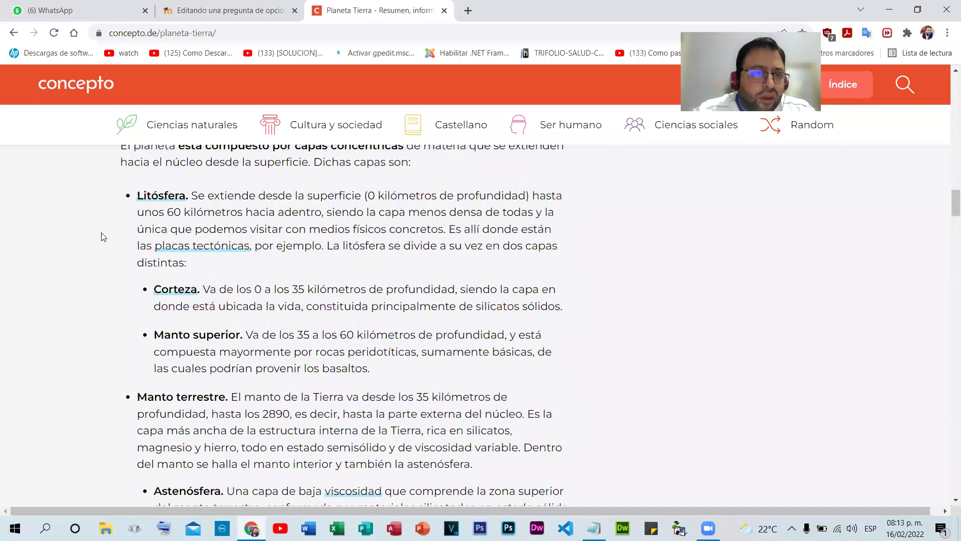
scroll(102, 236, "down", 4)
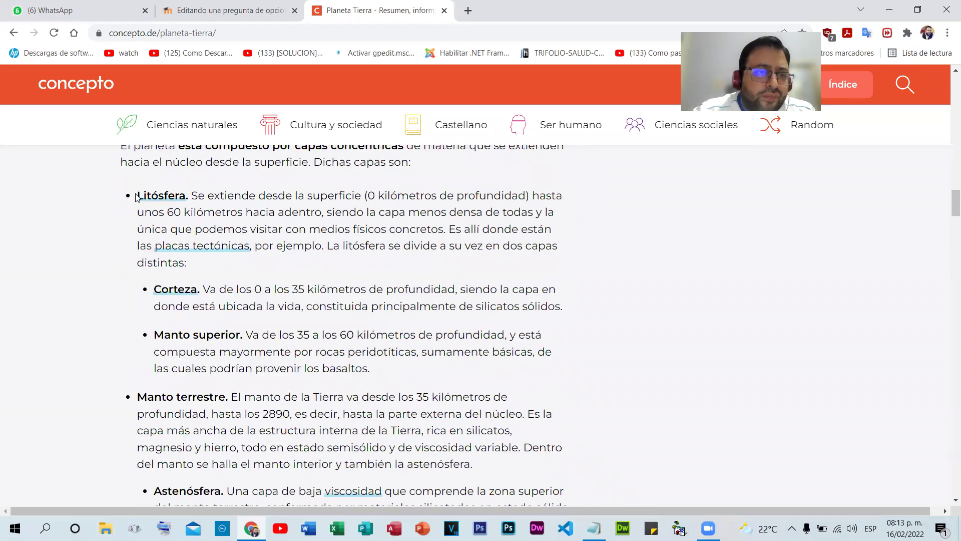
left_click_drag(189, 196, 134, 202)
key("super+c")
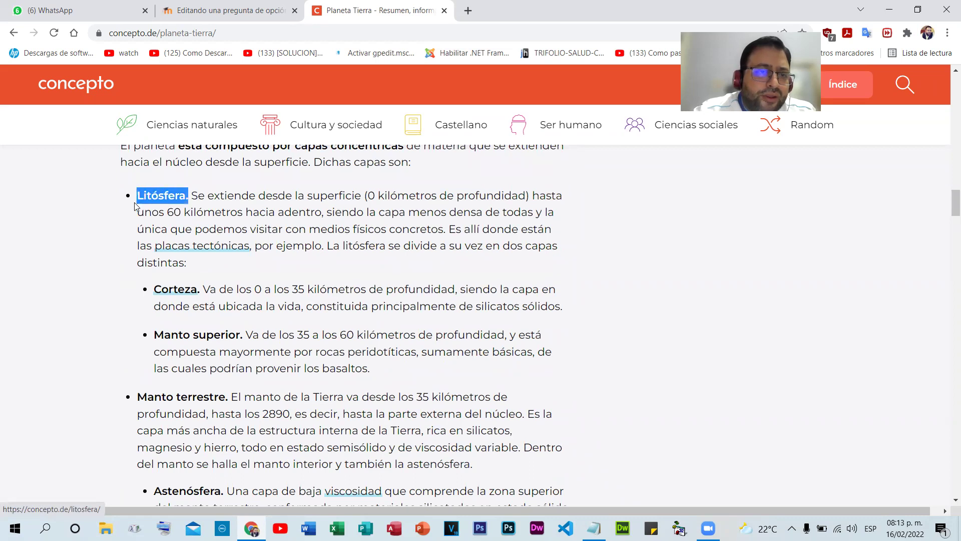
left_click(230, 10)
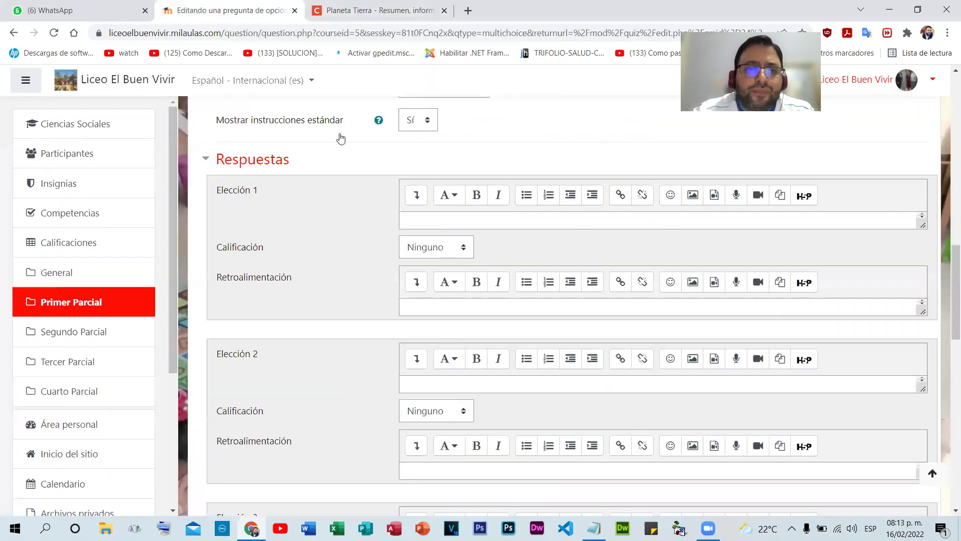
right_click(426, 221)
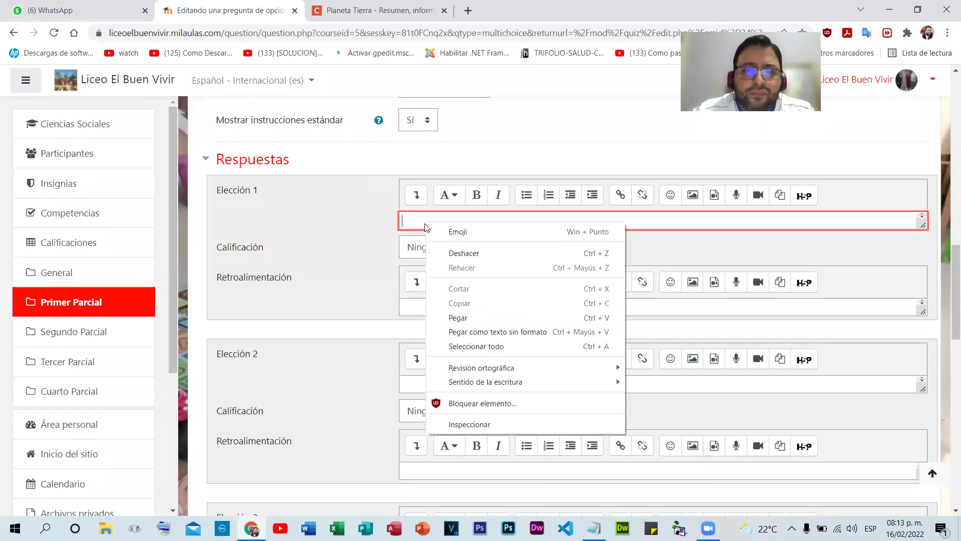
left_click(472, 332)
- Copy "Manto terrestre" from the Planeta Tierra article into Elección 2 with its original formatting
left_click(380, 10)
scroll(276, 221, "down", 2)
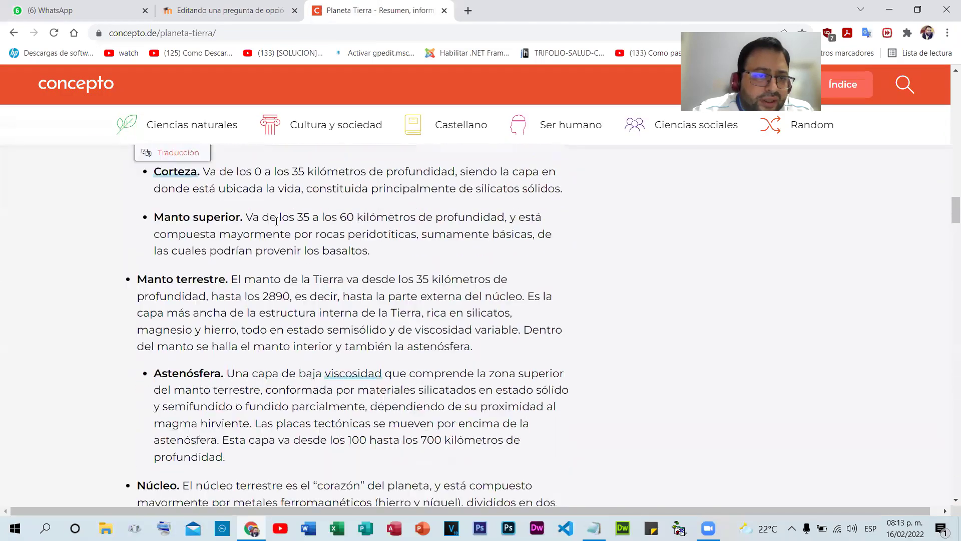
left_click_drag(141, 277, 227, 271)
key("super+c")
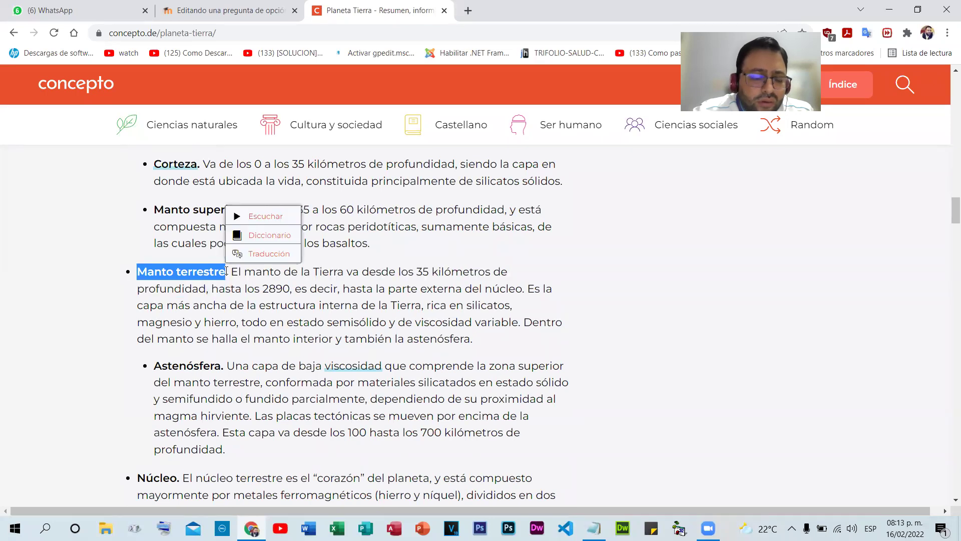
left_click(202, 7)
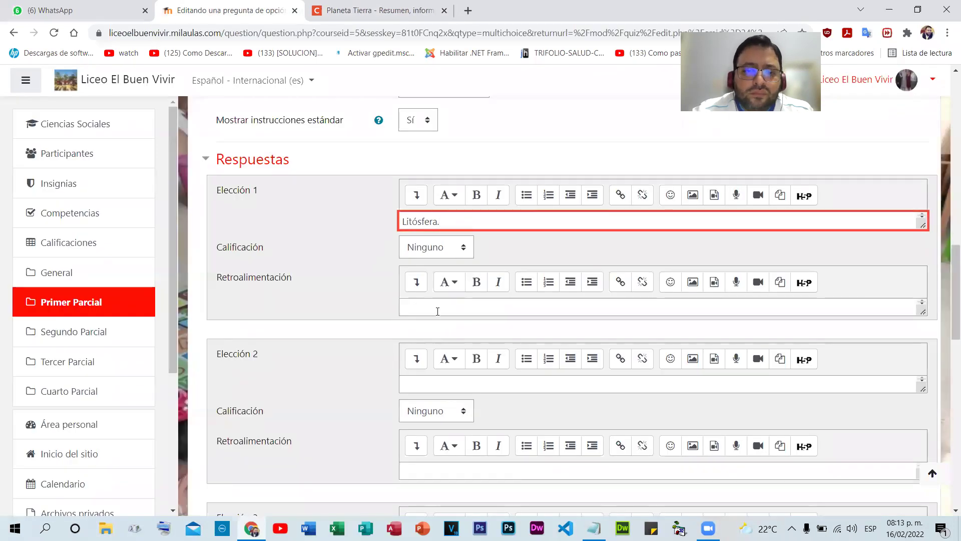
right_click(424, 386)
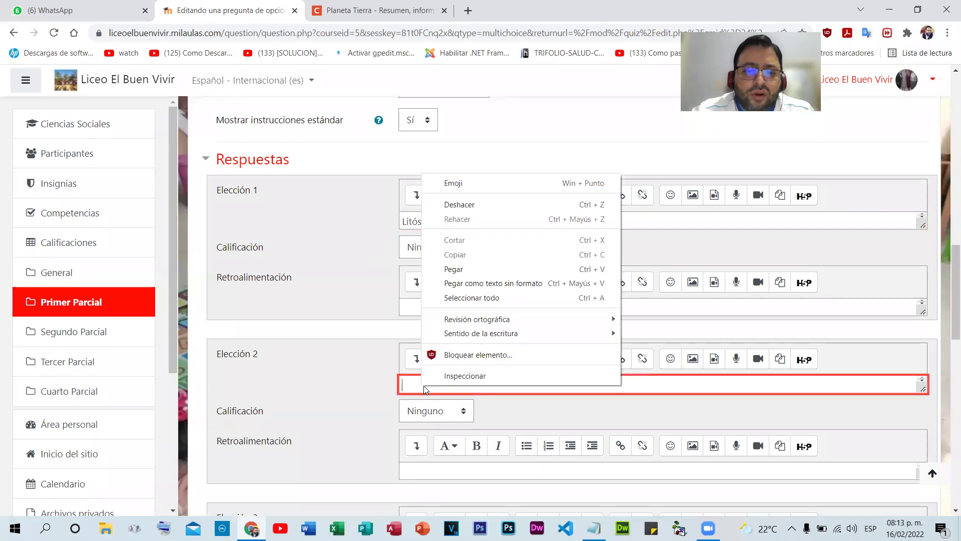
left_click(488, 270)
- Delete the bold "Manto terrestre" text from Elección 2
left_click_drag(470, 386, 281, 367)
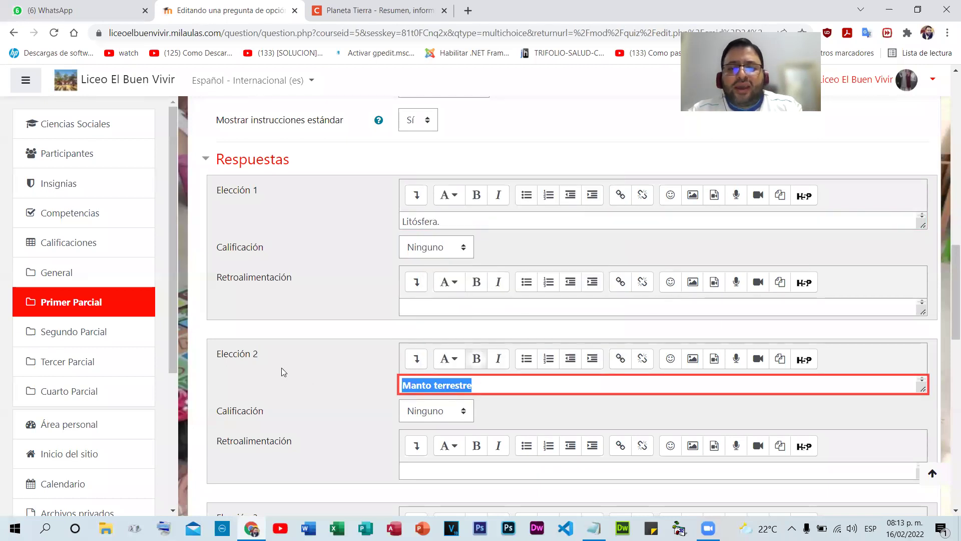
scroll(324, 277, "down", 2)
left_click(512, 262)
left_click_drag(511, 263, 281, 219)
key("super+c")
key("BackSpace")
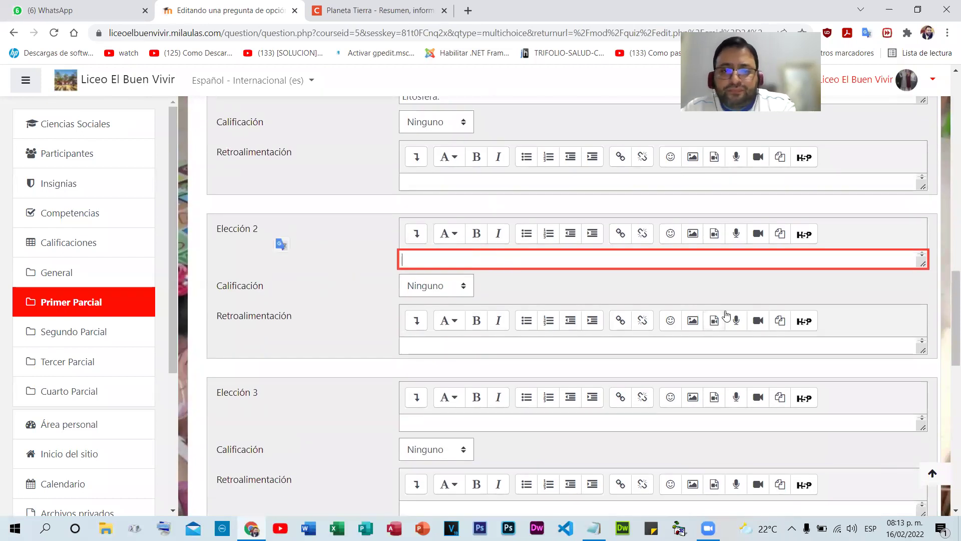
- Enlarge the Elección 2 text box and copy "Manto terrestre" from the article into it as unformatted text
left_click_drag(924, 264, 924, 370)
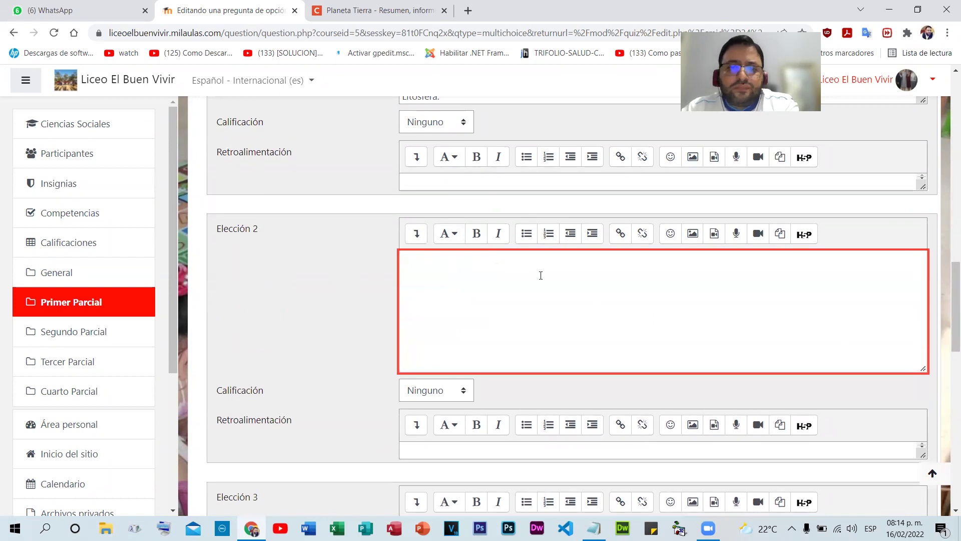
left_click(381, 10)
right_click(174, 266)
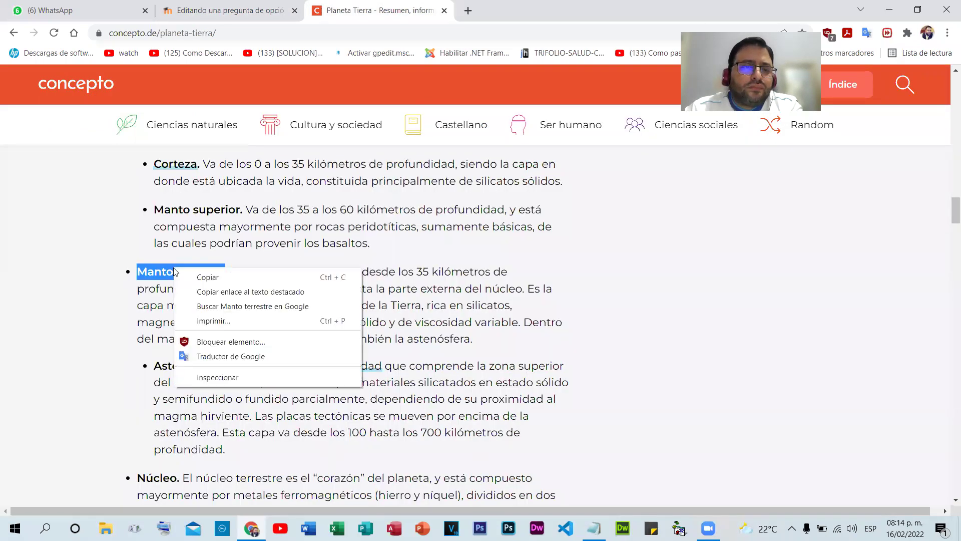
left_click(208, 275)
left_click(172, 4)
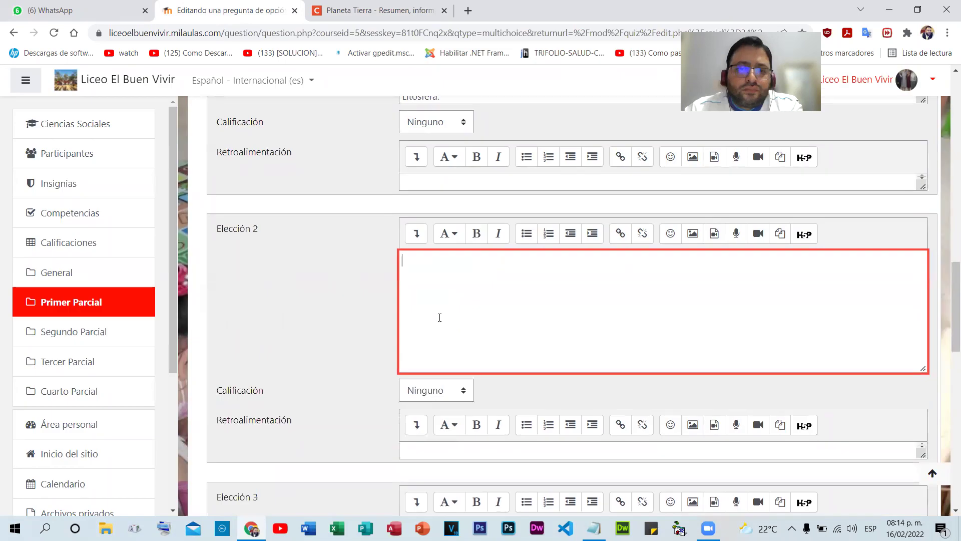
right_click(460, 285)
left_click(550, 392)
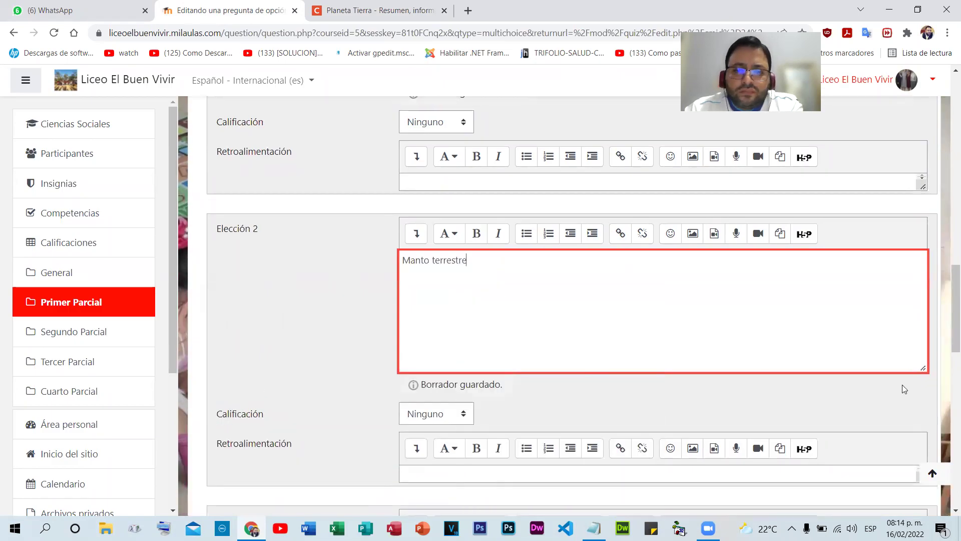
- Shrink the Elección 2 text box back to a single line
left_click_drag(924, 367, 906, 231)
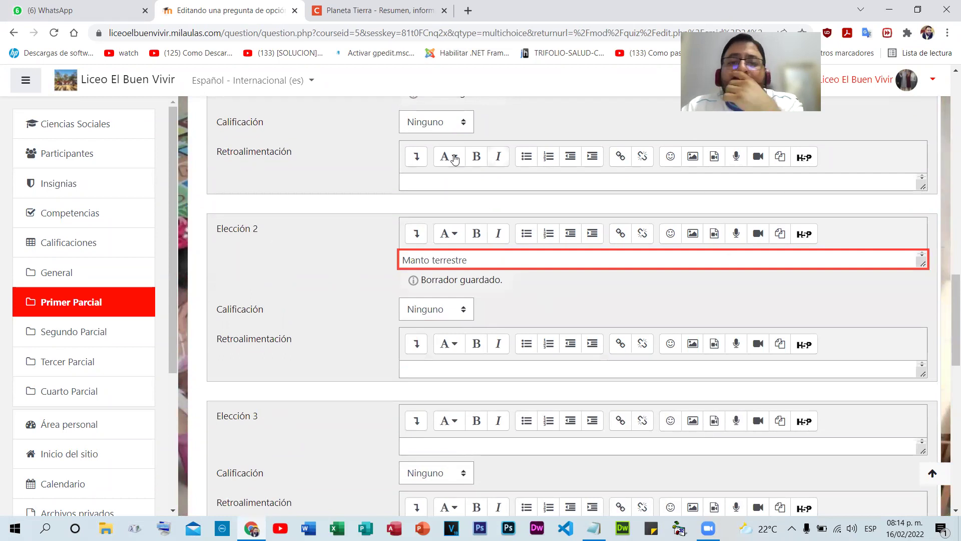
scroll(326, 196, "up", 1)
scroll(367, 208, "up", 1)
scroll(368, 215, "down", 4)
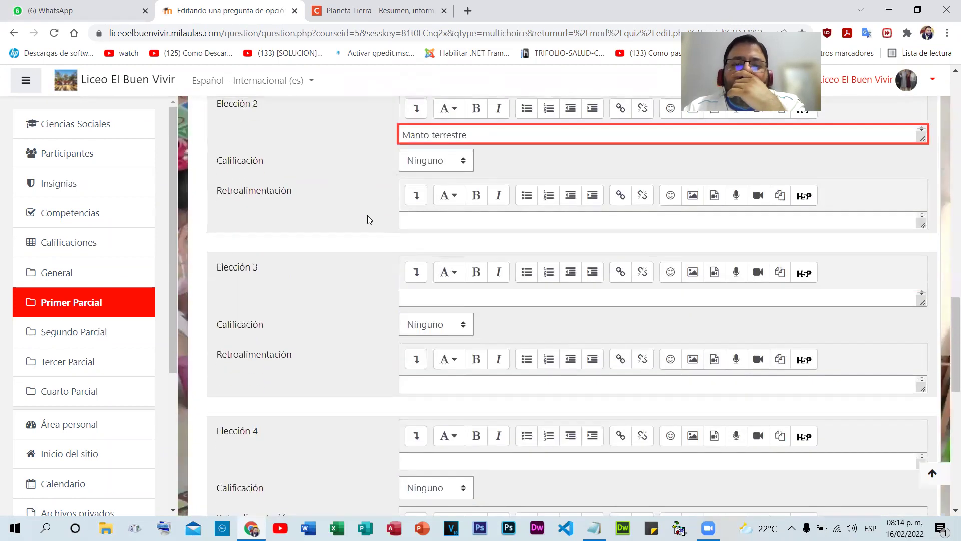
- Copy "Corteza" from the Planeta Tierra article into Elección 3 as unformatted text
left_click(463, 299)
left_click(331, 9)
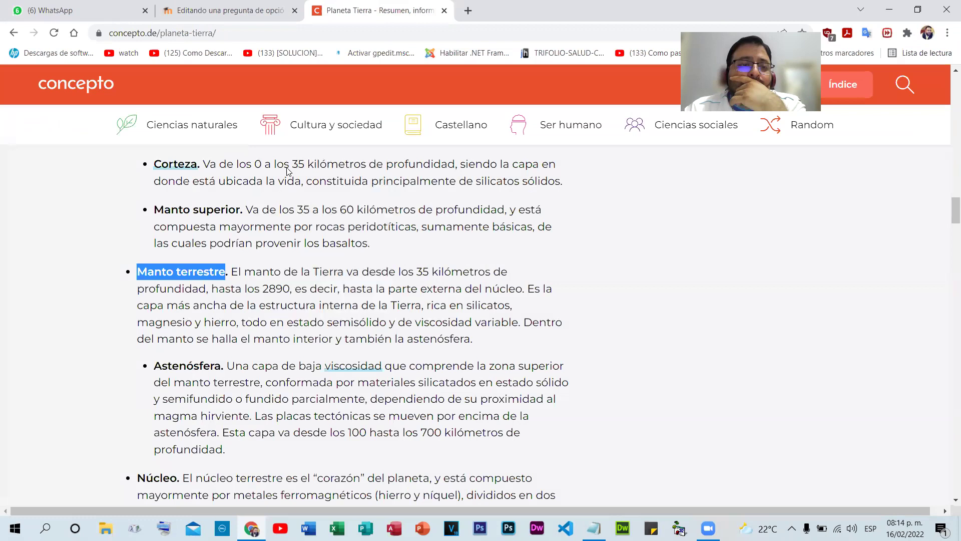
left_click_drag(155, 165, 198, 165)
key("super+c")
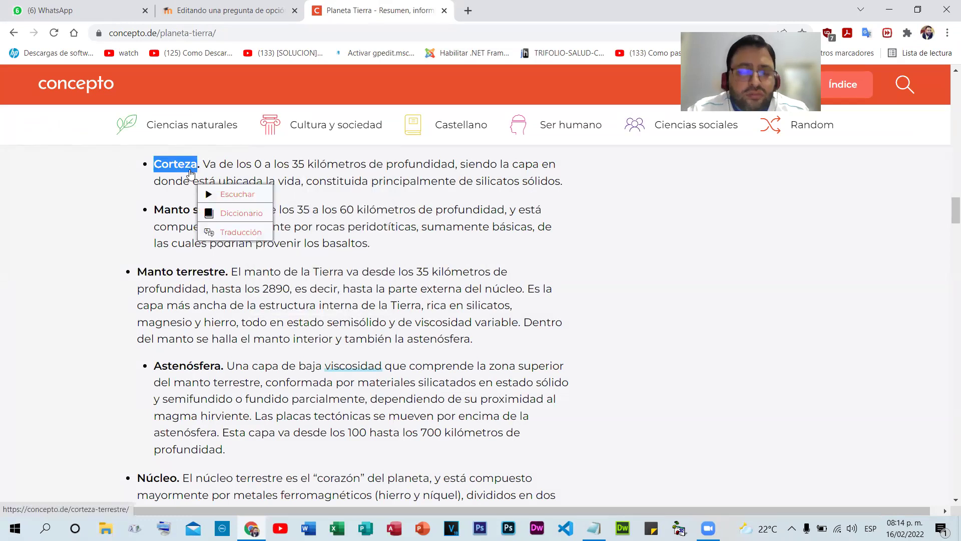
left_click(231, 10)
right_click(429, 297)
left_click(485, 407)
- Copy "Manto superior" from the Planeta Tierra article into Elección 4 with its original formatting
left_click(358, 12)
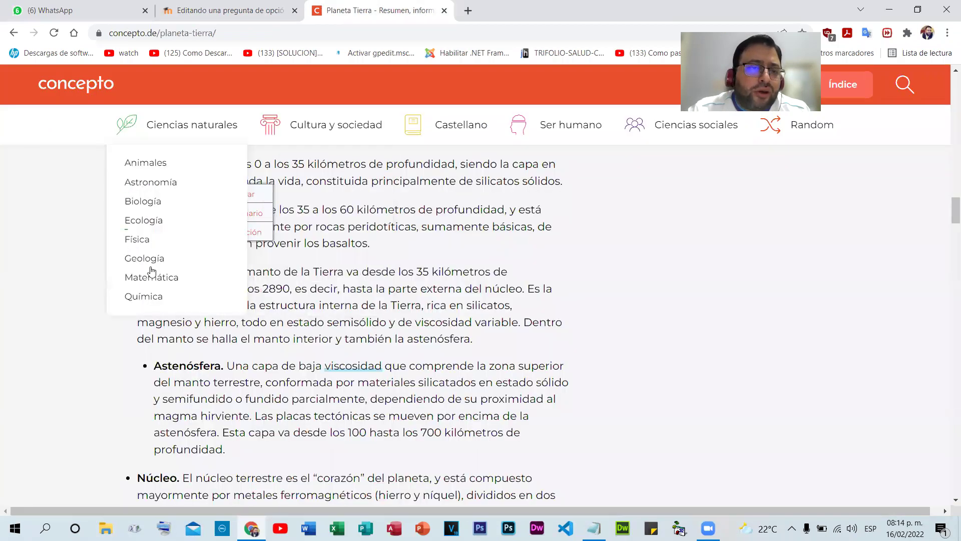
left_click_drag(155, 211, 327, 209)
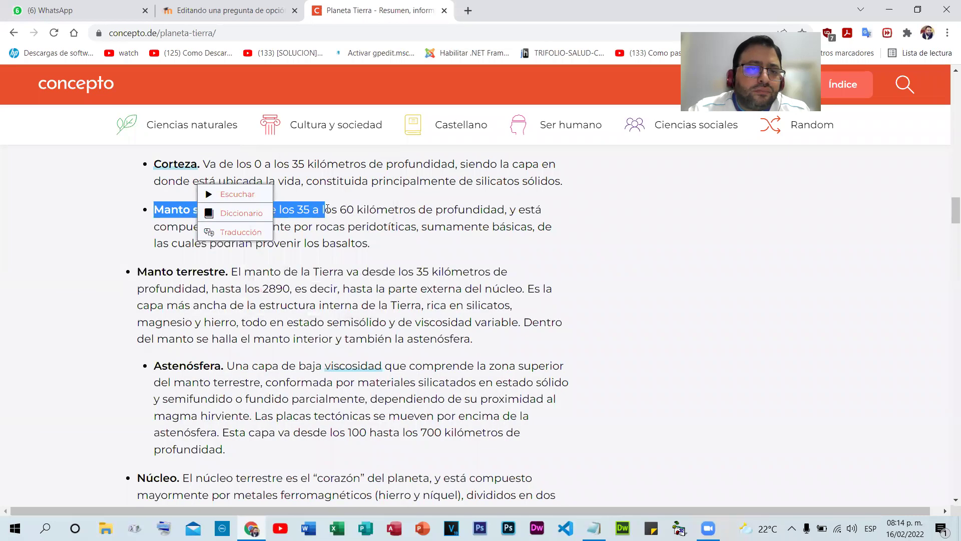
left_click(525, 220)
left_click_drag(155, 211, 242, 211)
key("super+c")
left_click(230, 10)
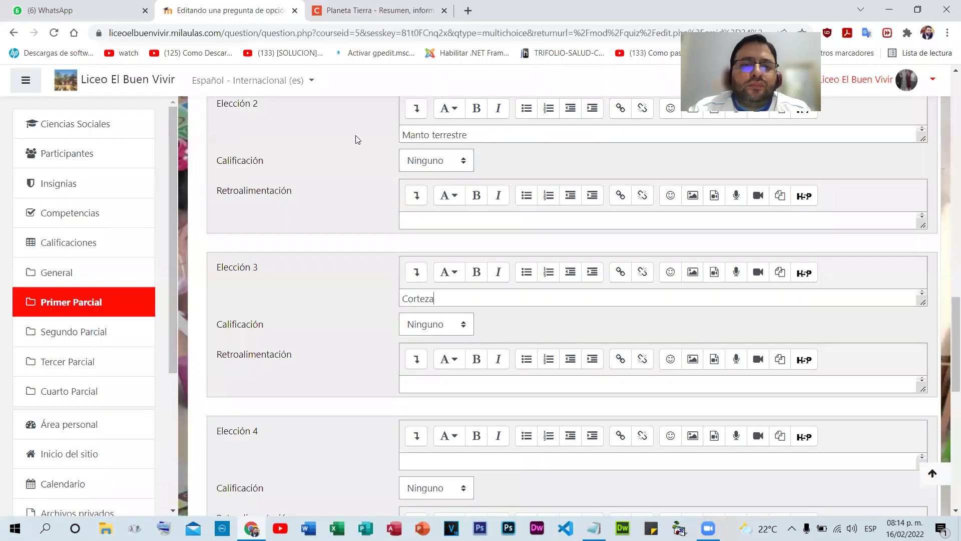
scroll(461, 304, "down", 3)
right_click(442, 273)
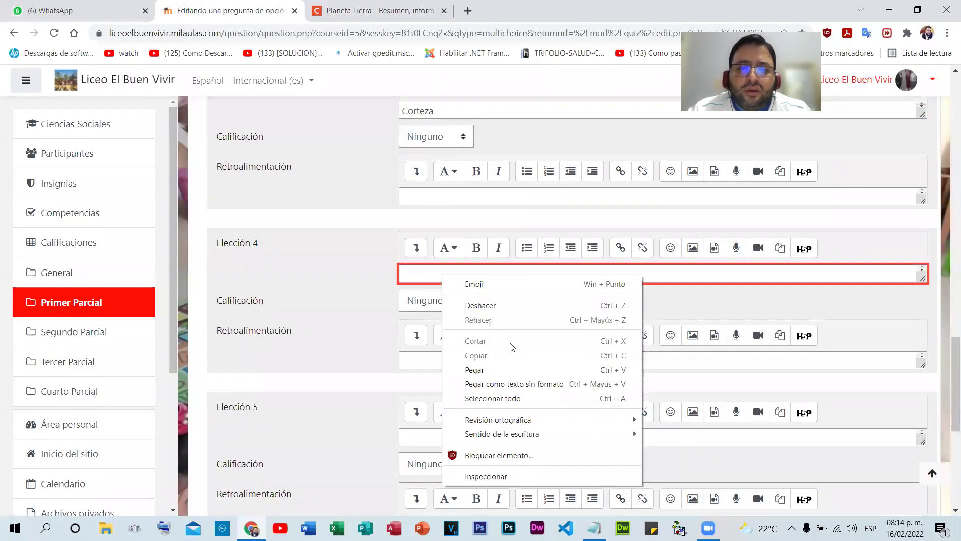
left_click(490, 369)
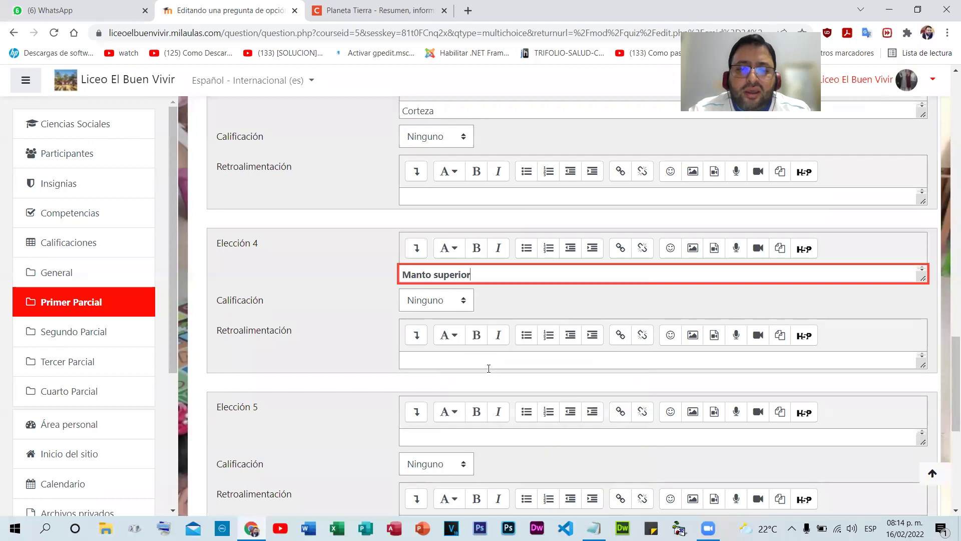
- Remove the bold formatting from "Manto superior" in Elección 4
triple_click(498, 276)
left_click(477, 248)
left_click(373, 288)
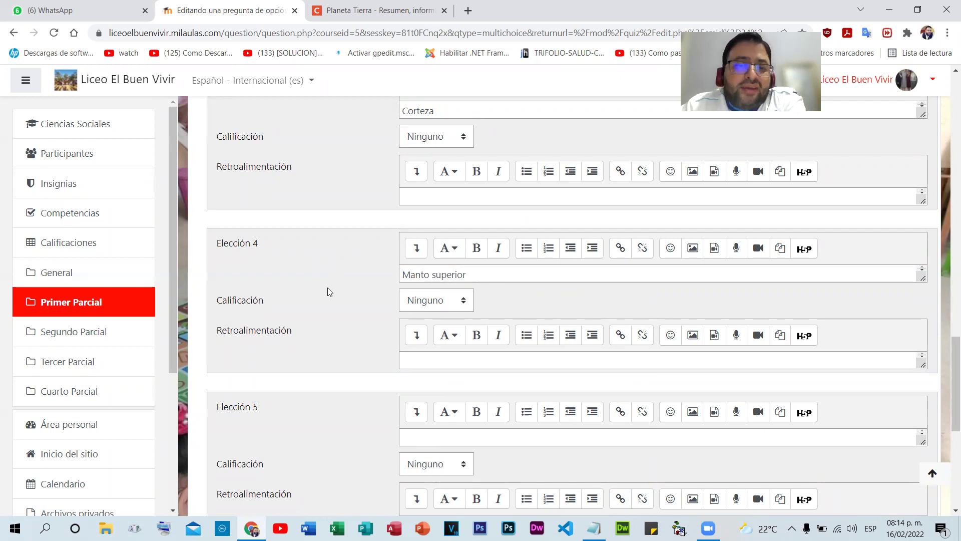
- Delete the period after "Litósfera" in Elección 1
scroll(327, 292, "down", 3)
scroll(327, 291, "up", 10)
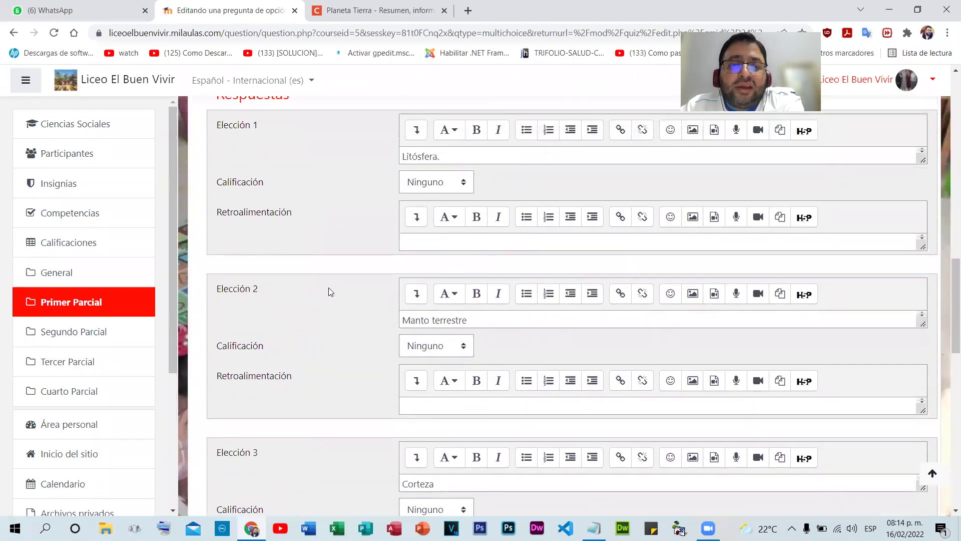
scroll(328, 292, "up", 1)
scroll(328, 288, "up", 5)
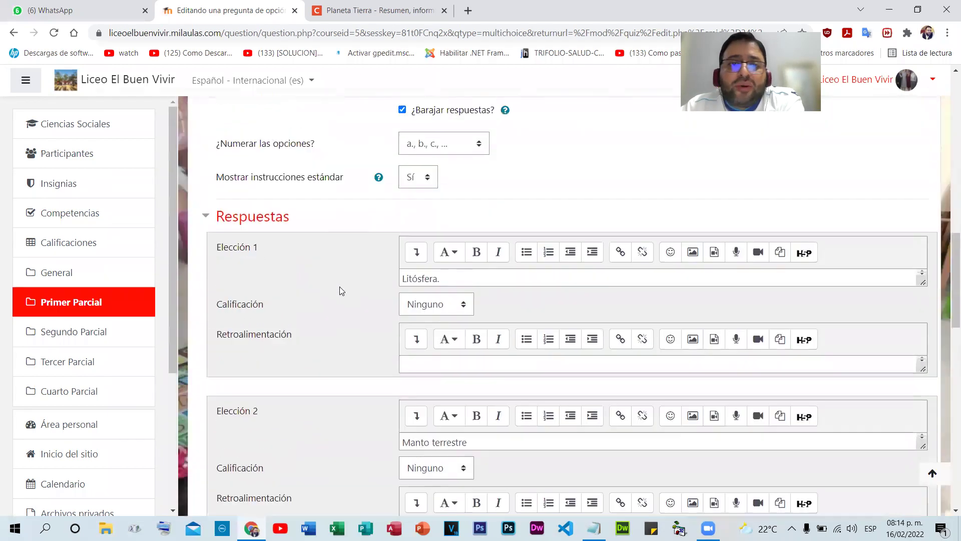
scroll(630, 354, "down", 6)
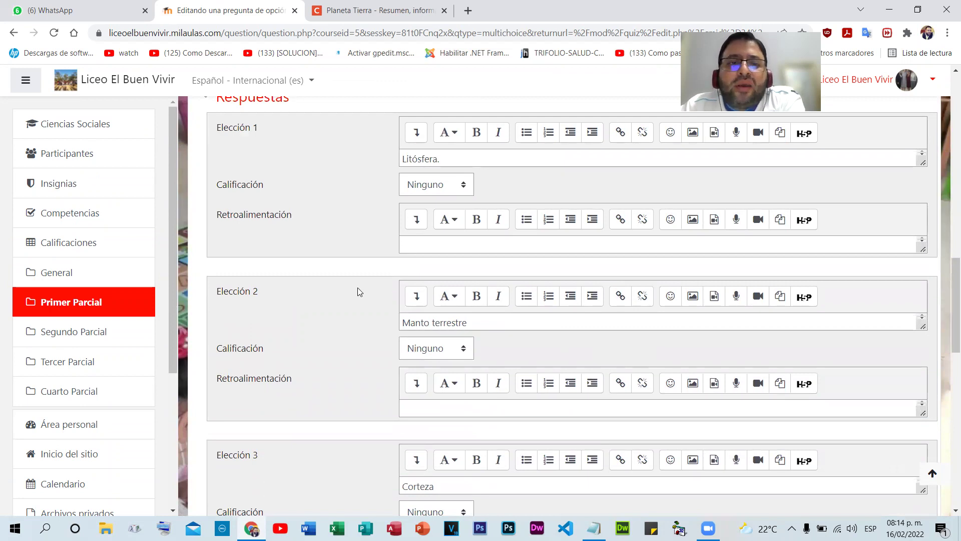
scroll(358, 287, "up", 1)
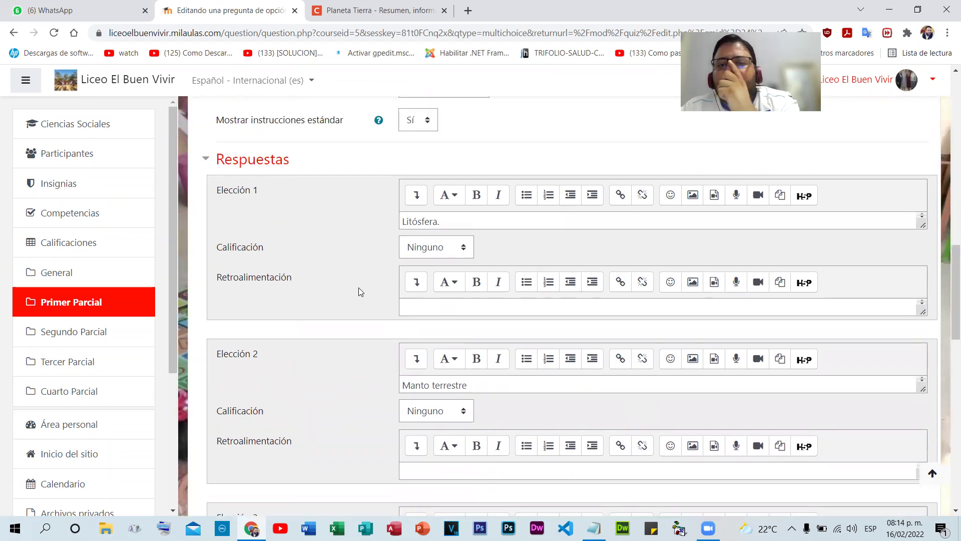
left_click(451, 221)
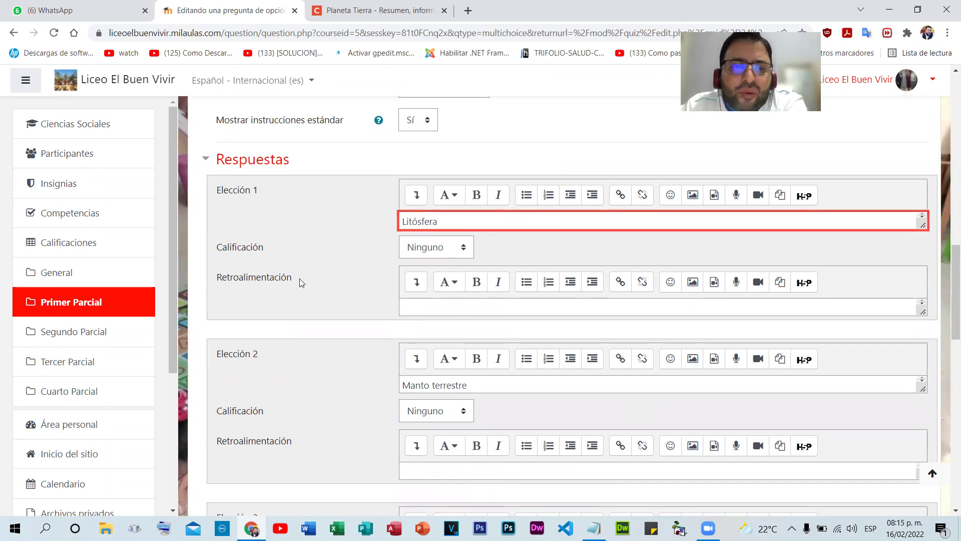
left_click(282, 290)
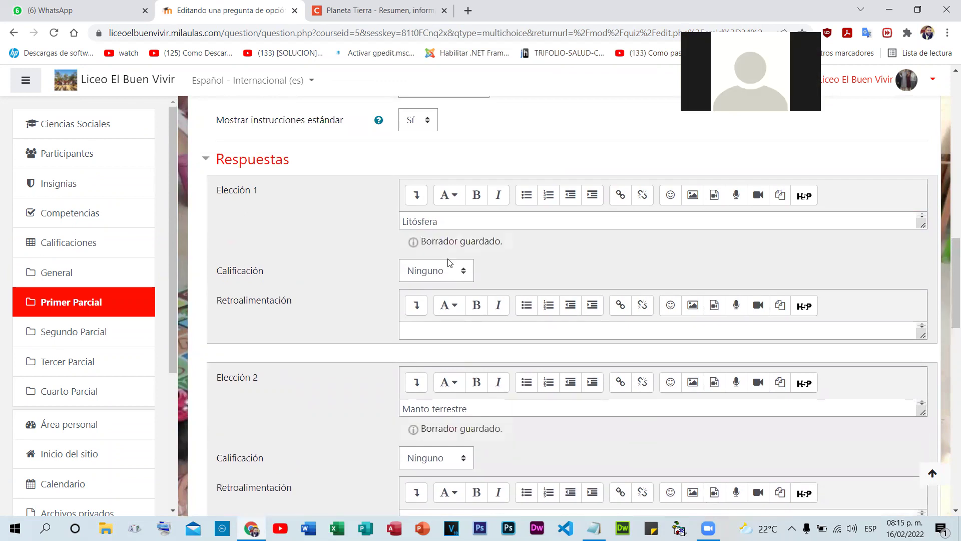
- Set the Calificación of both Elección 1 and Elección 2 to 100%
left_click(457, 271)
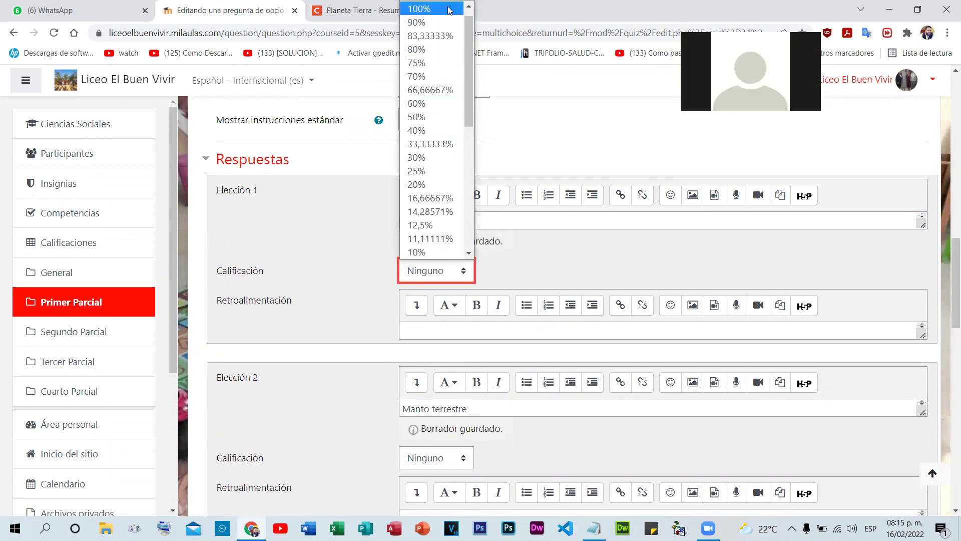
left_click(425, 7)
scroll(371, 288, "down", 5)
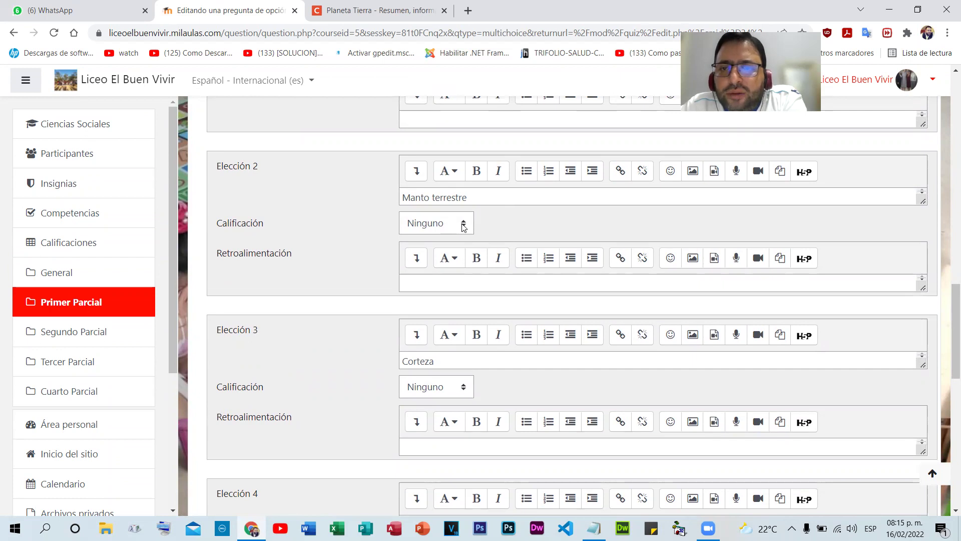
left_click(463, 227)
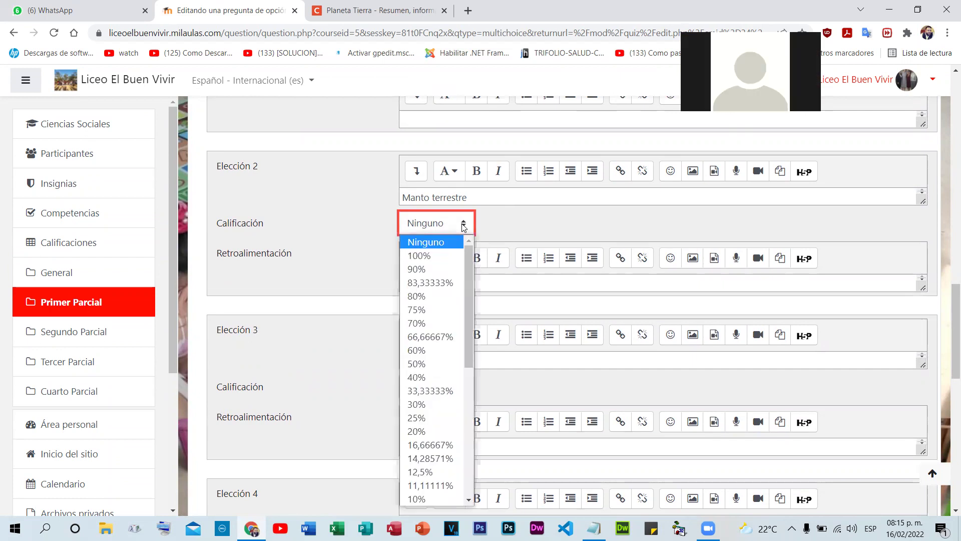
left_click(421, 252)
- Review question P2's statement, default score, answer settings and the grades of its first two choices
scroll(313, 241, "up", 5)
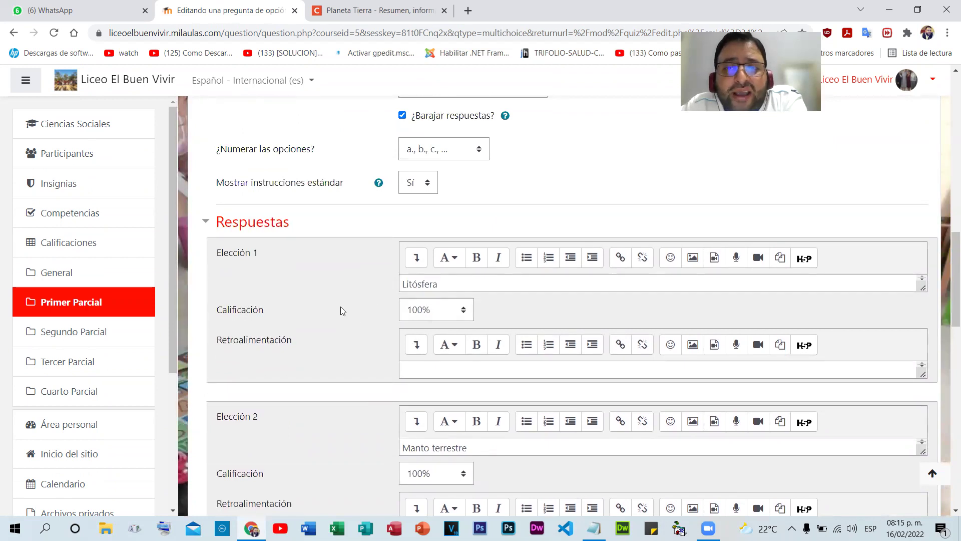
scroll(340, 306, "down", 4)
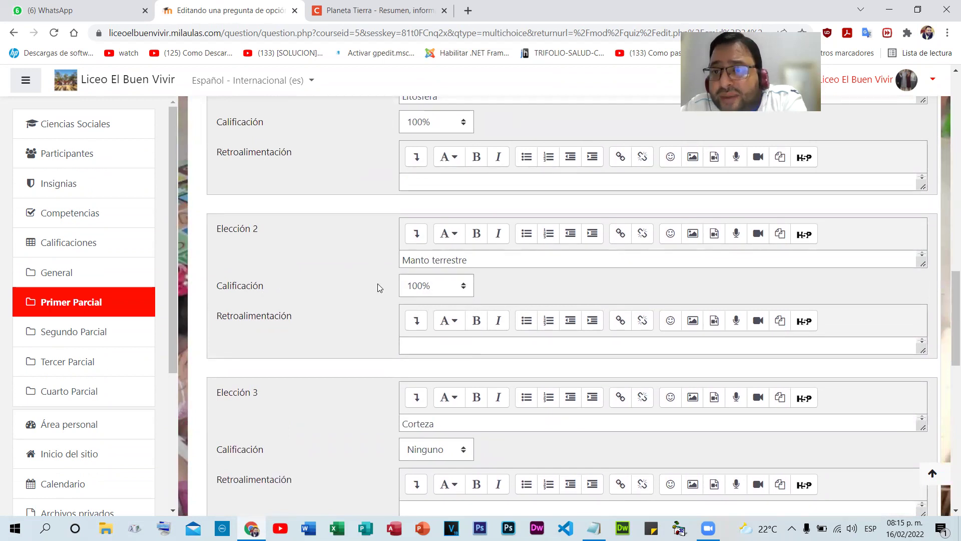
scroll(377, 283, "up", 15)
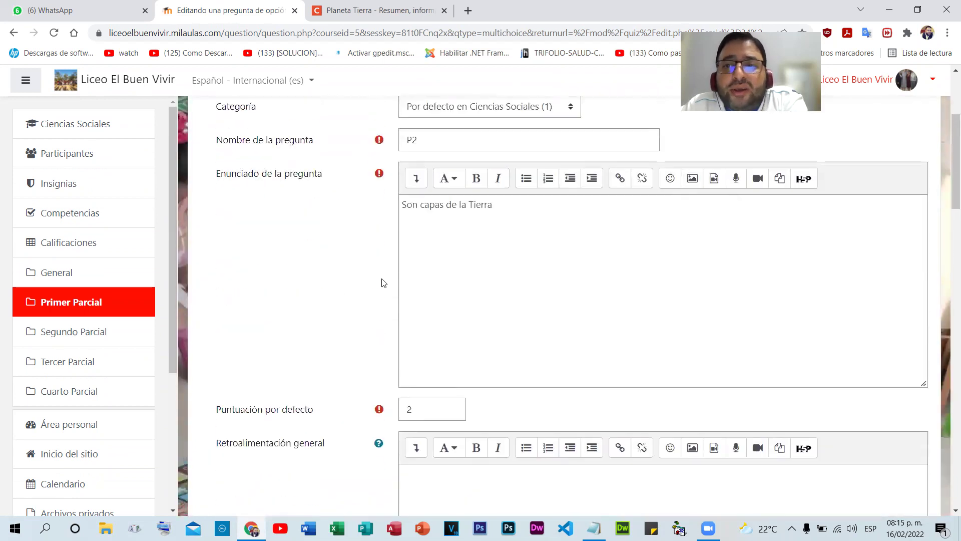
scroll(390, 280, "up", 4)
scroll(386, 285, "down", 7)
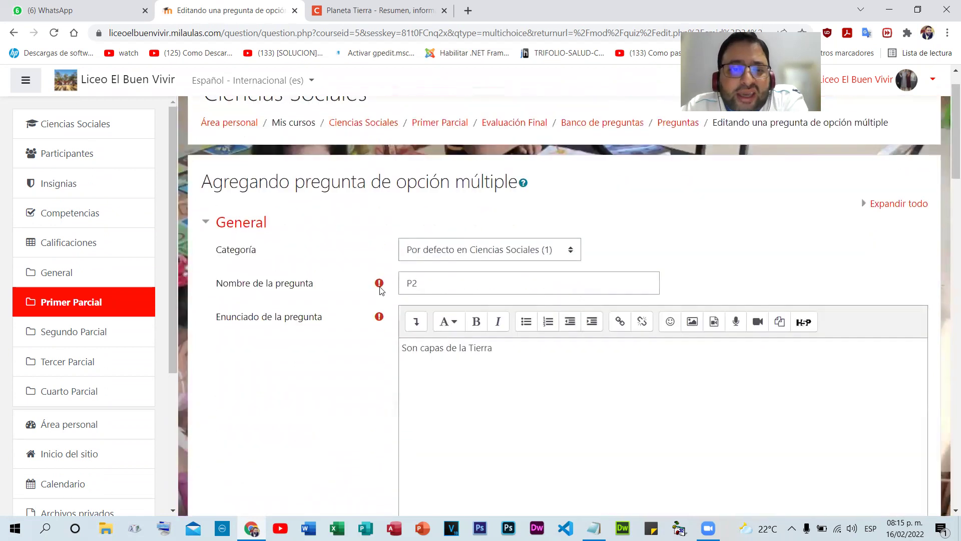
scroll(379, 291, "down", 1)
double_click(409, 221)
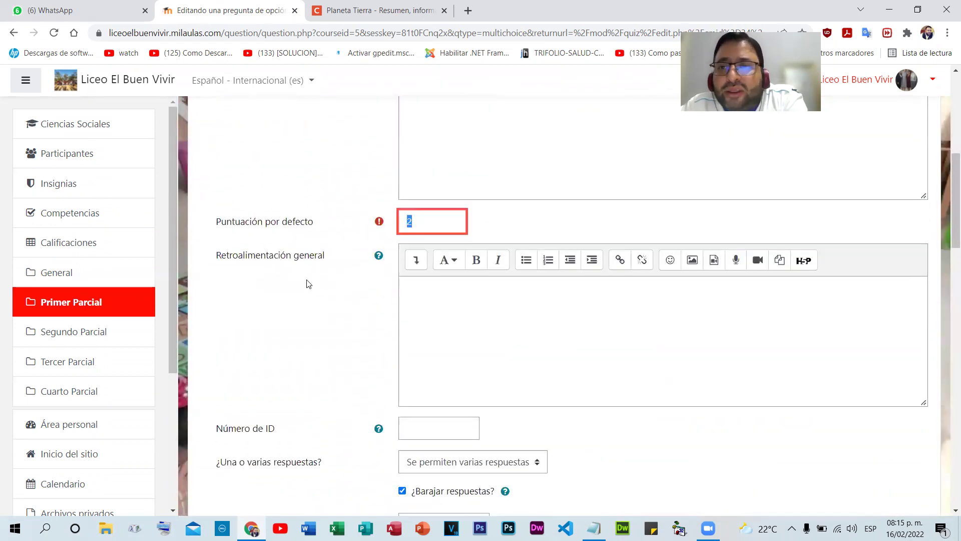
left_click(303, 343)
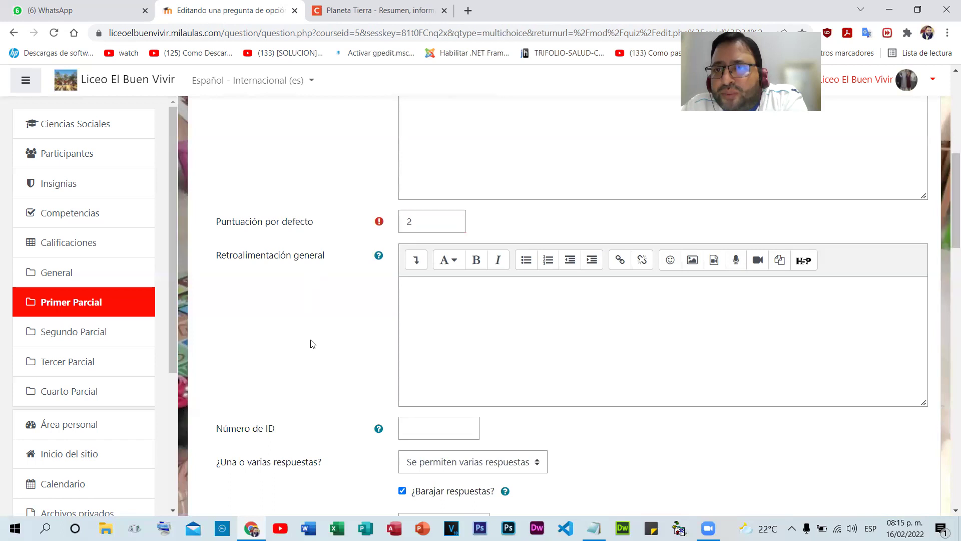
scroll(331, 335, "down", 6)
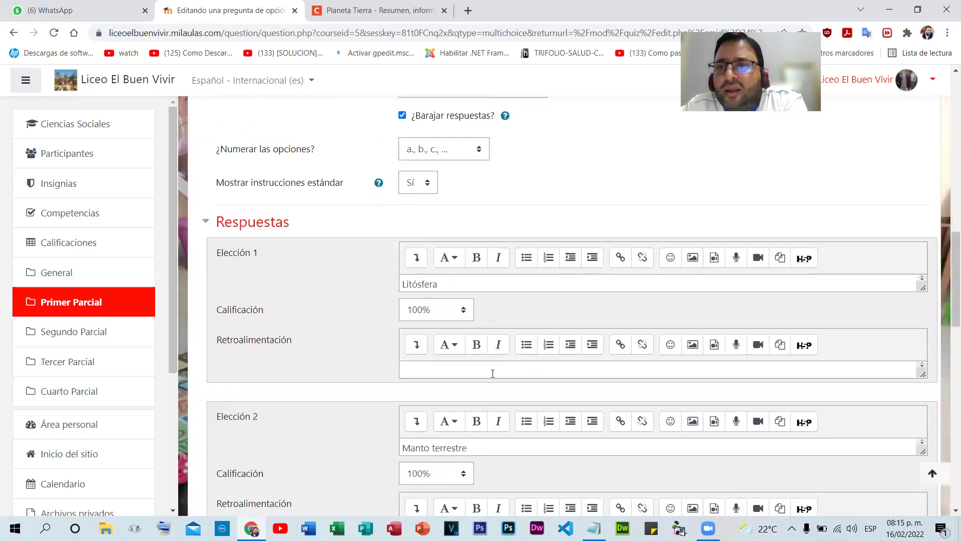
scroll(502, 373, "up", 1)
scroll(499, 378, "down", 2)
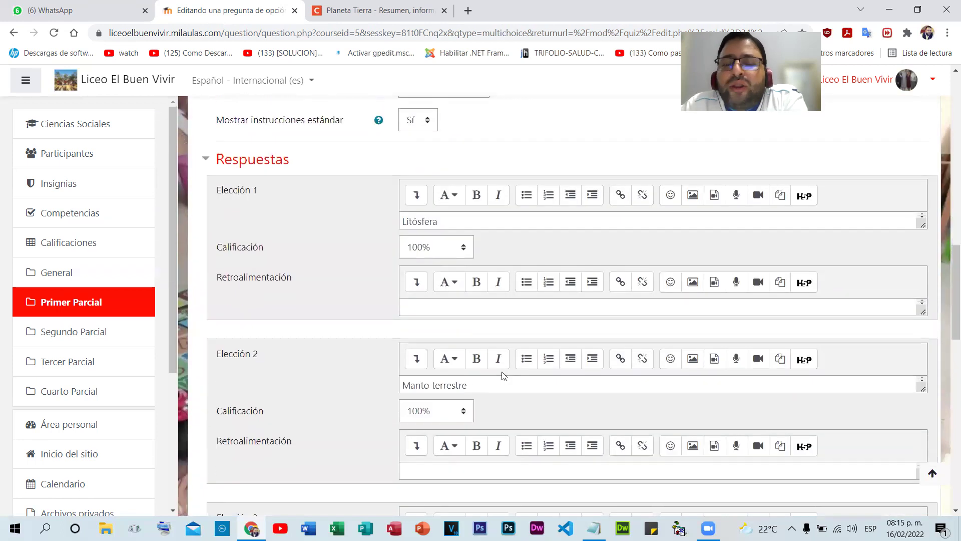
- Set the Calificación of both Elección 1 and Elección 2 to 50%
left_click(469, 251)
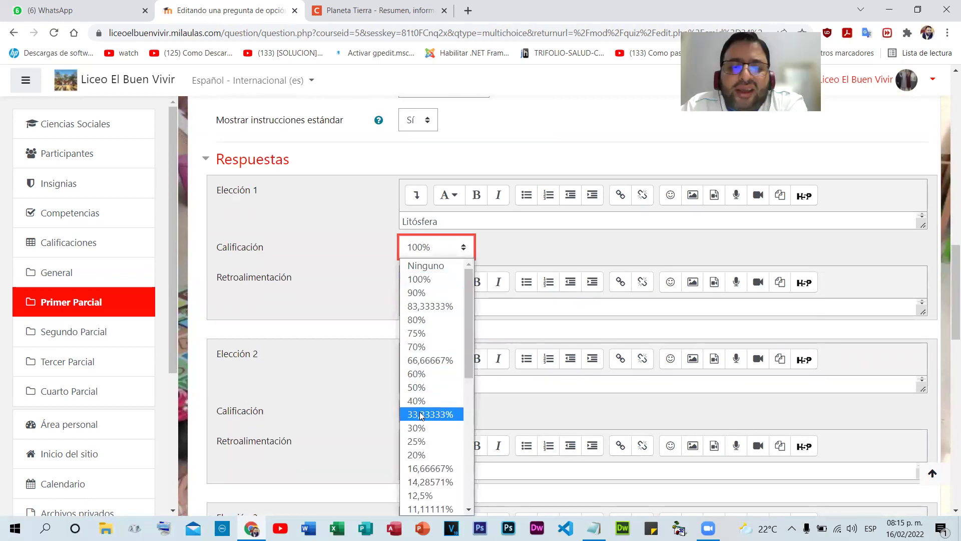
left_click(432, 386)
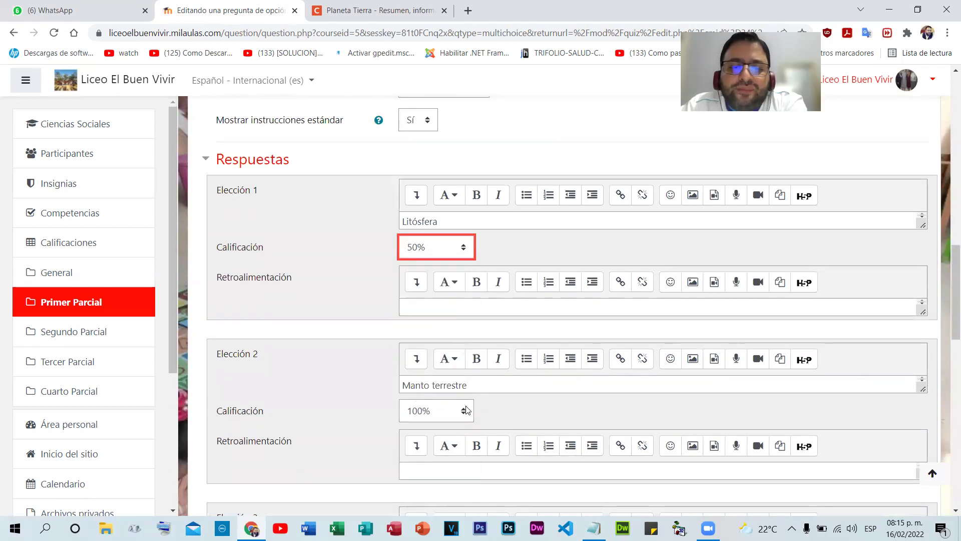
left_click(439, 403)
scroll(439, 398, "down", 1)
left_click(438, 236)
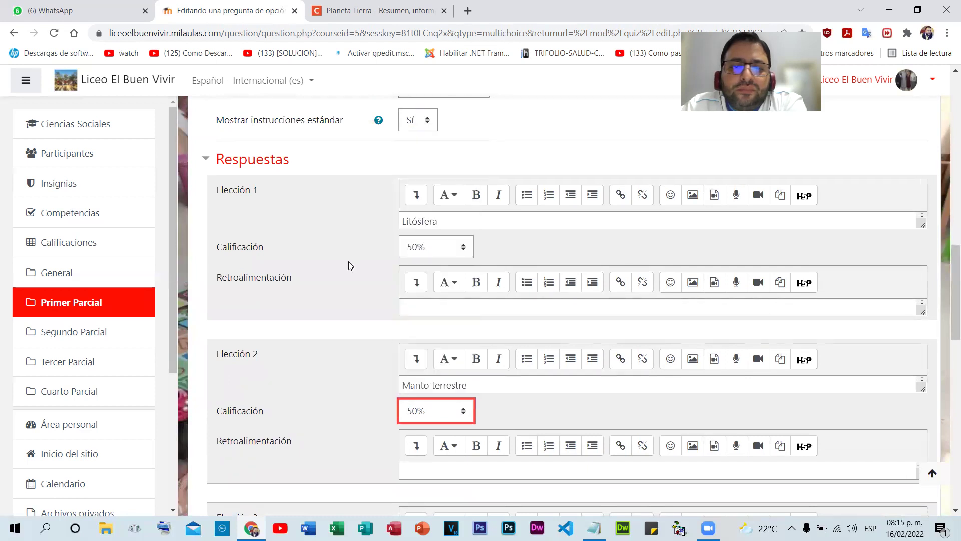
- Check the grades of the answer choices and save question P2 to the questionnaire
scroll(349, 265, "down", 5)
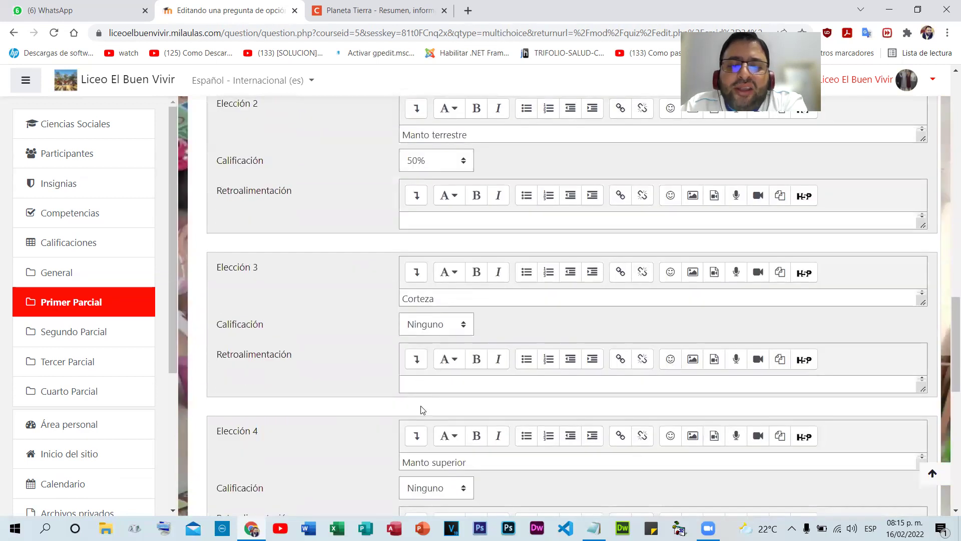
scroll(391, 418, "down", 1)
scroll(354, 350, "up", 5)
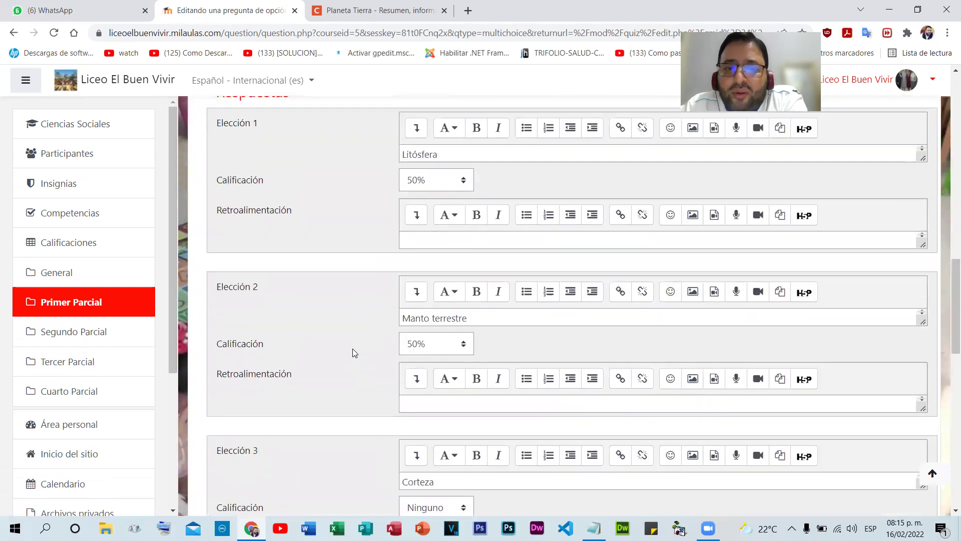
scroll(352, 348, "up", 1)
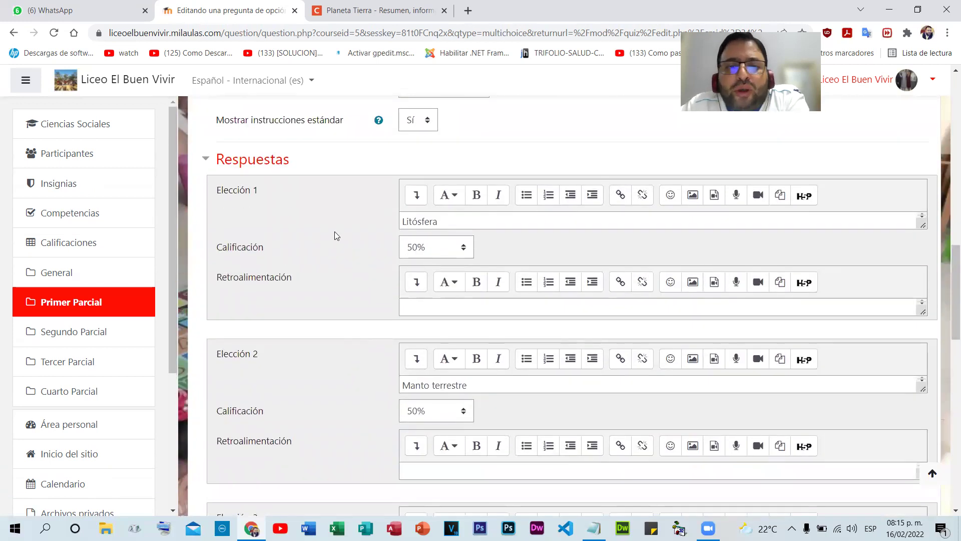
scroll(453, 228, "down", 1)
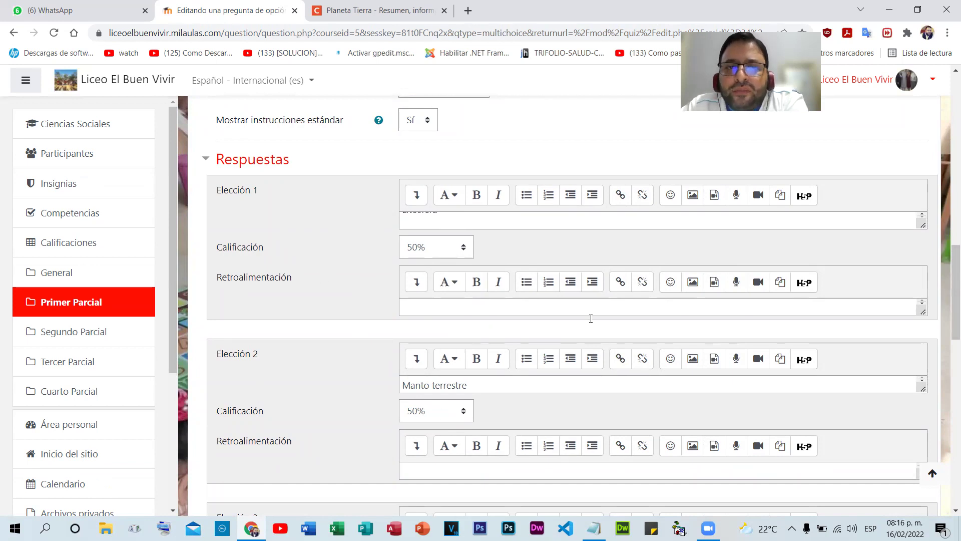
scroll(551, 376, "down", 3)
scroll(551, 377, "down", 5)
left_click(464, 390)
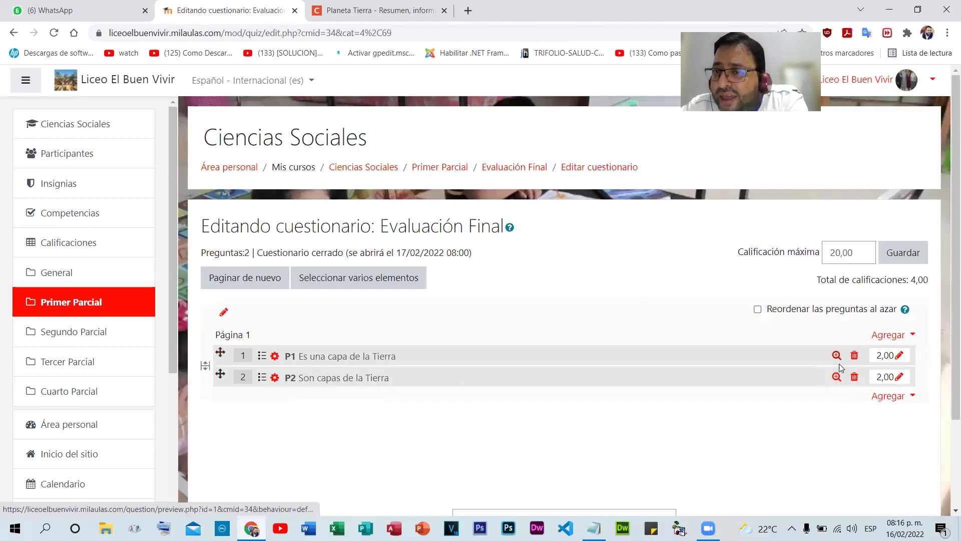
- Preview question P2, test ticking Manto superior, Corteza and Manto terrestre, and clear all three choices
left_click(837, 378)
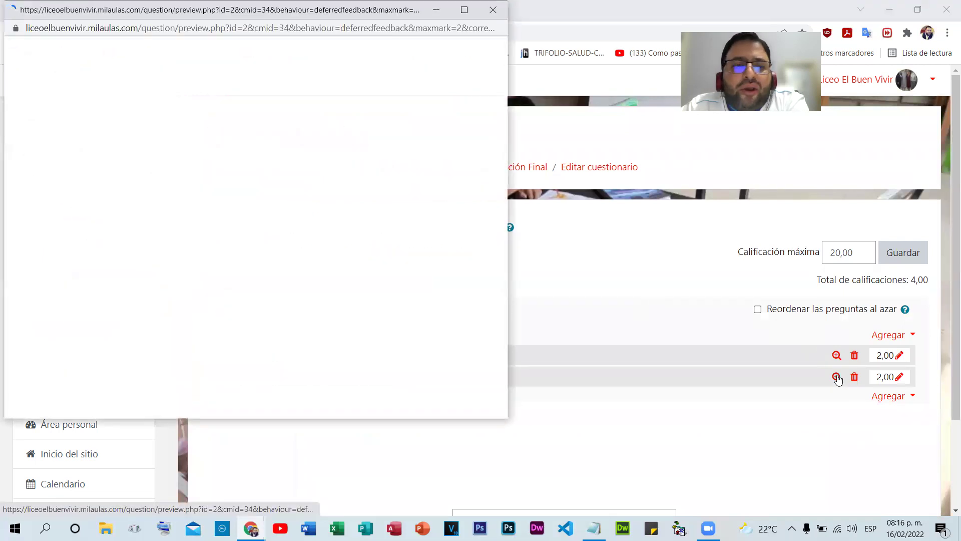
left_click(128, 141)
left_click(128, 162)
left_click(128, 183)
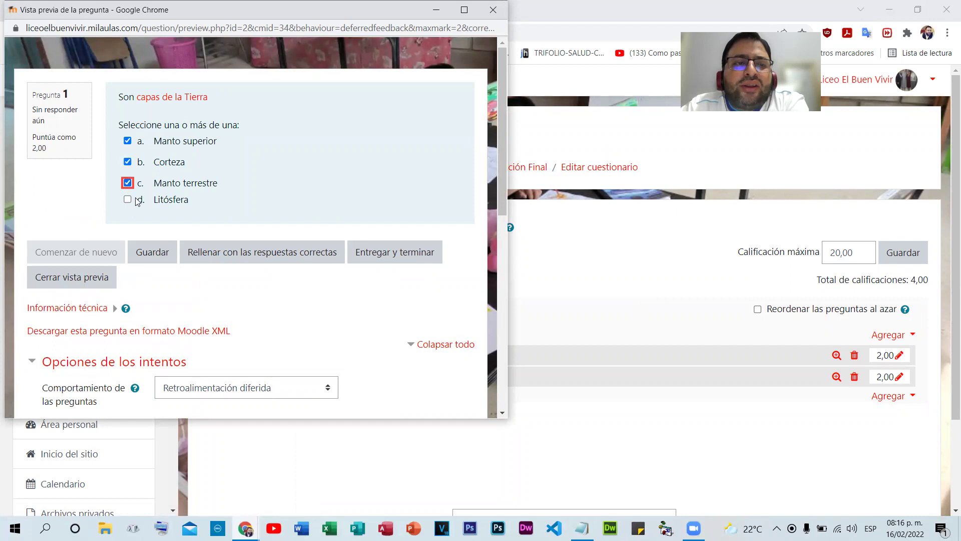
left_click(128, 161)
left_click(128, 182)
left_click(129, 144)
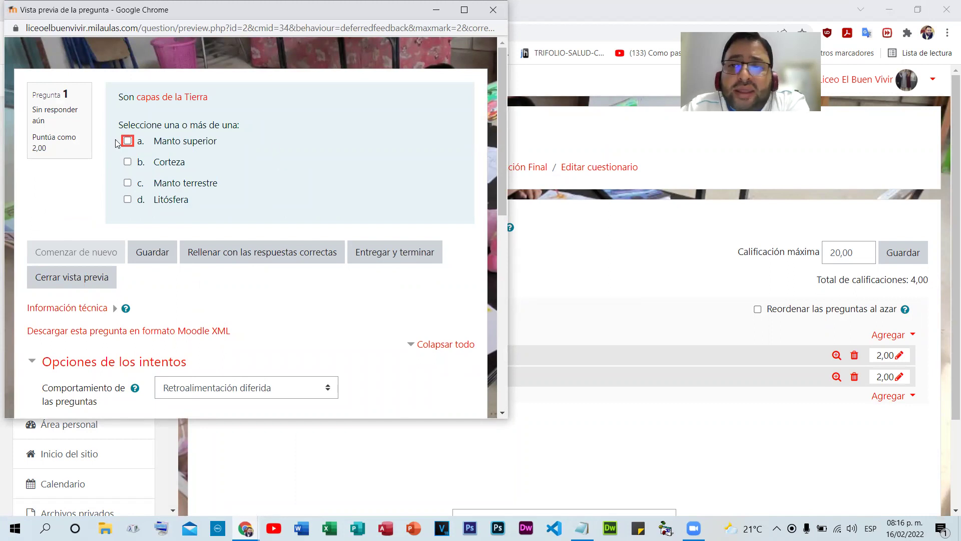
- Test selecting only Corteza and Manto terrestre in the P2 preview, and clear both choices
left_click(281, 144)
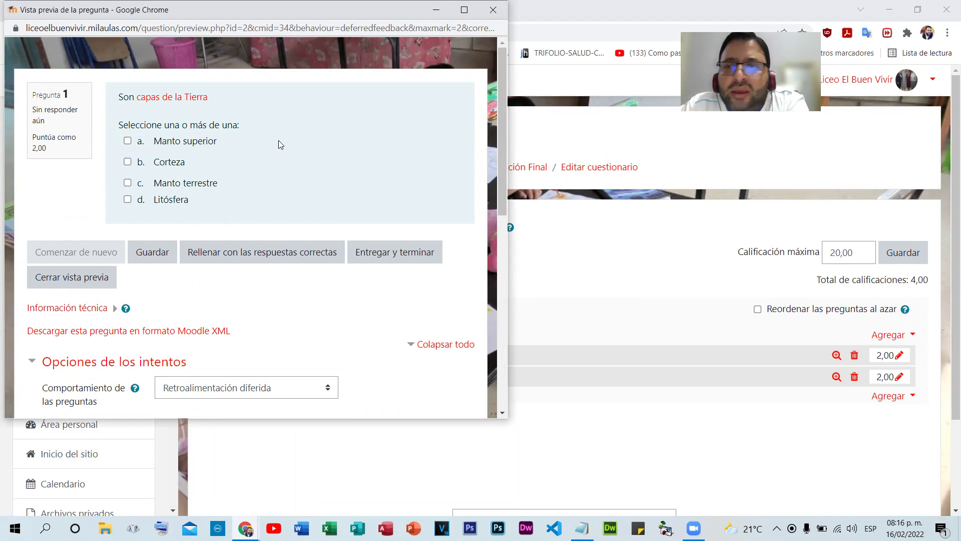
left_click(127, 162)
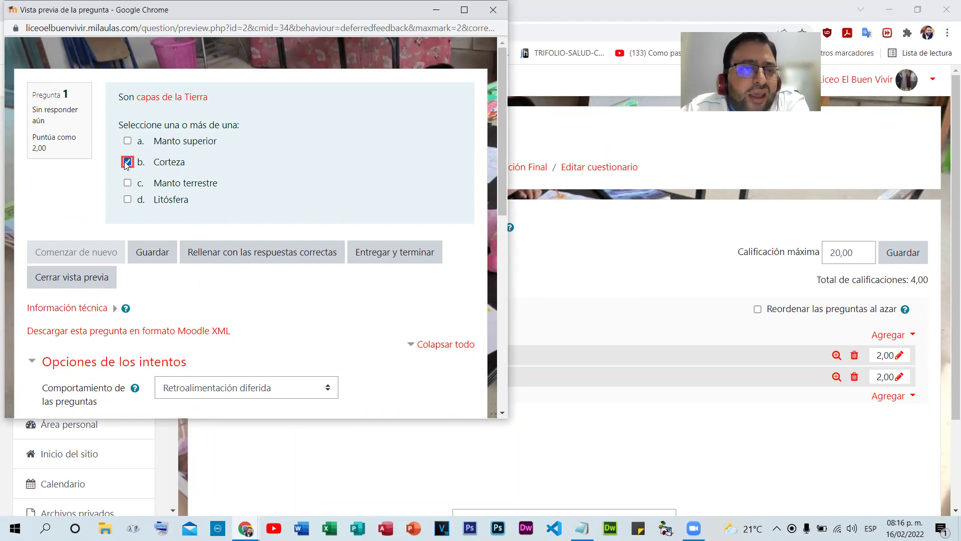
left_click(128, 183)
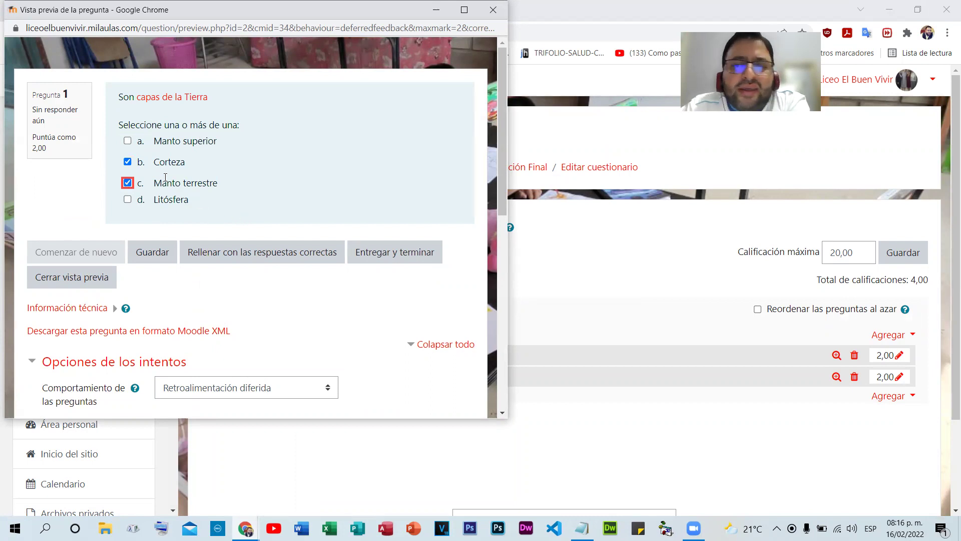
left_click(127, 162)
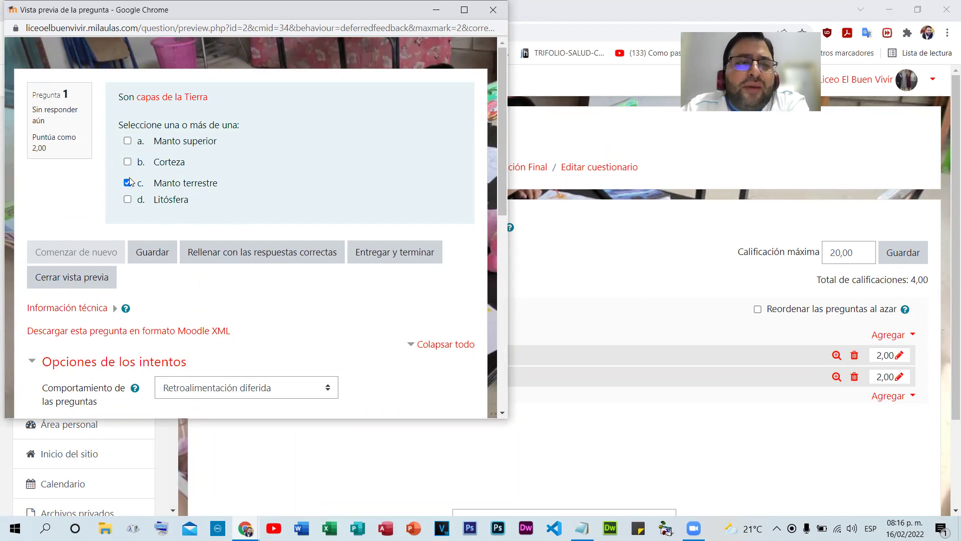
left_click(128, 183)
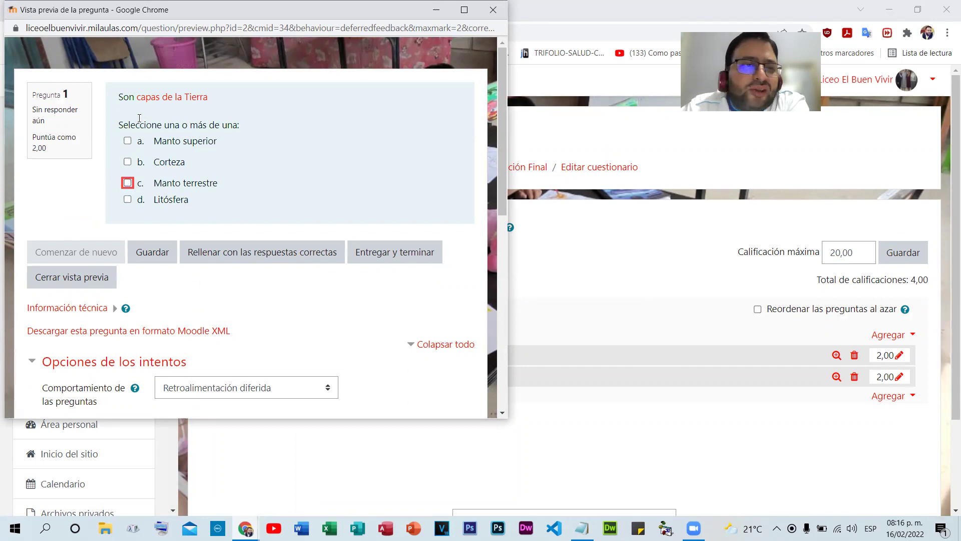
- Tick all four answer choices in the P2 preview and close the preview without saving the answers
left_click(127, 141)
left_click(127, 162)
left_click(127, 183)
left_click(127, 199)
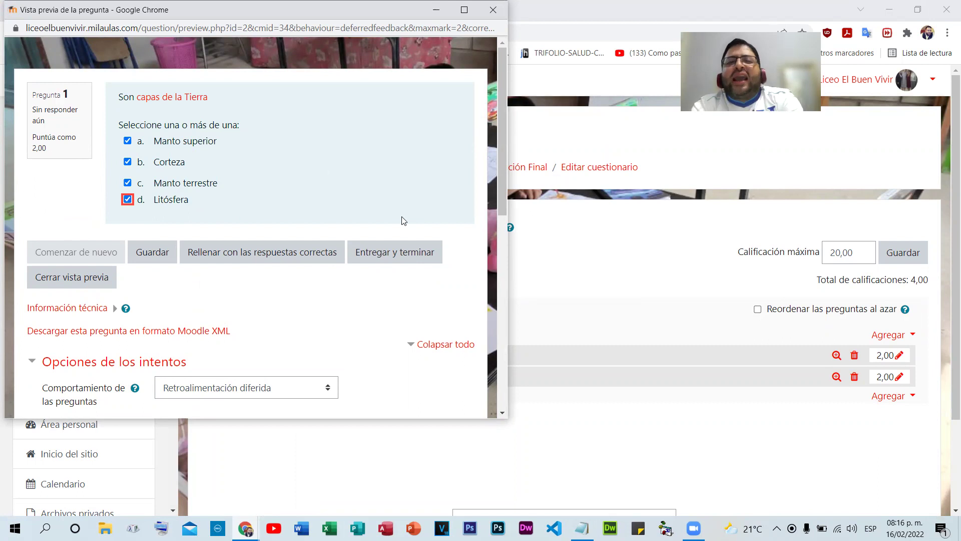
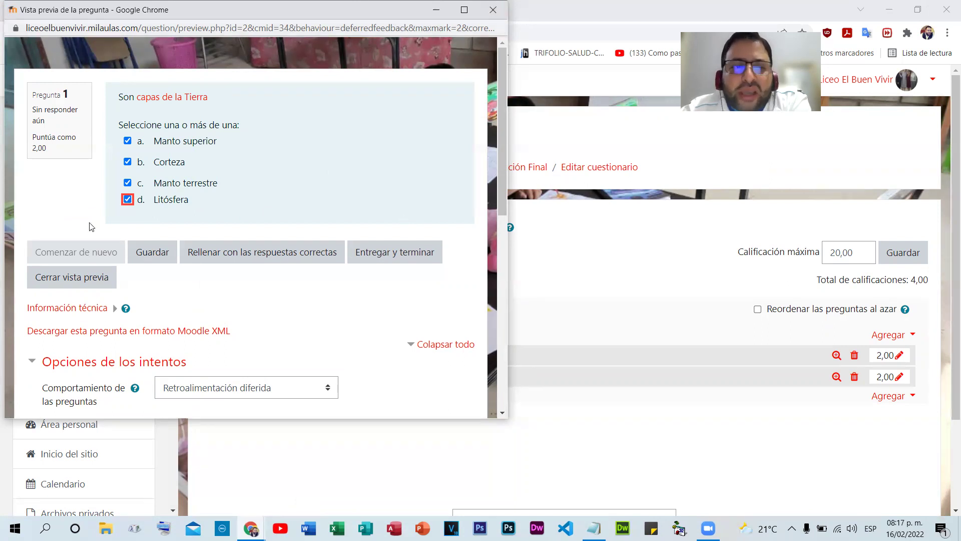
left_click(243, 189)
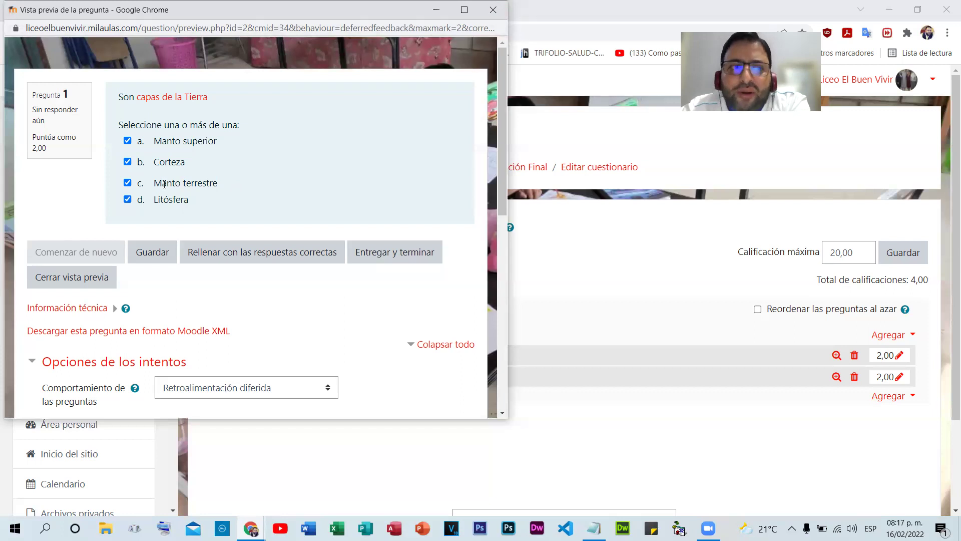
left_click(494, 9)
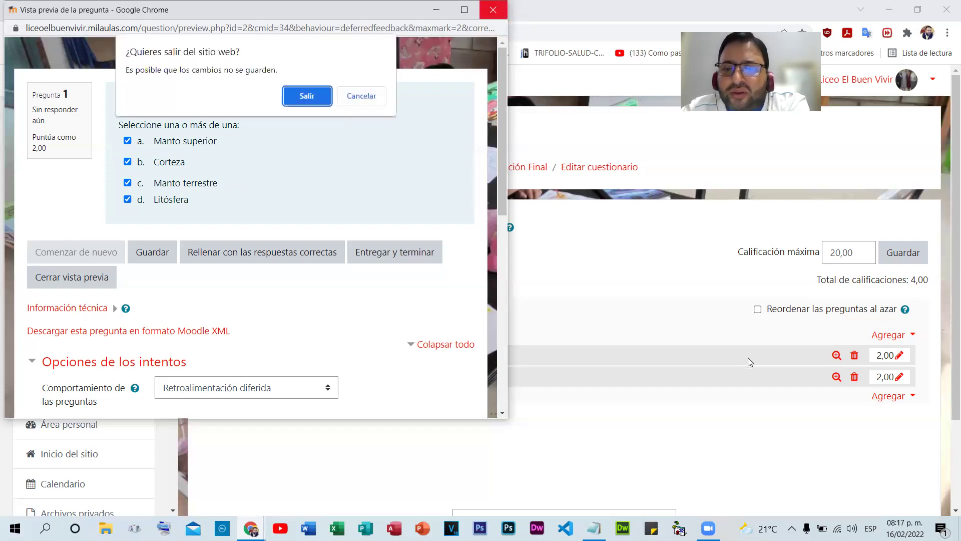
left_click(307, 96)
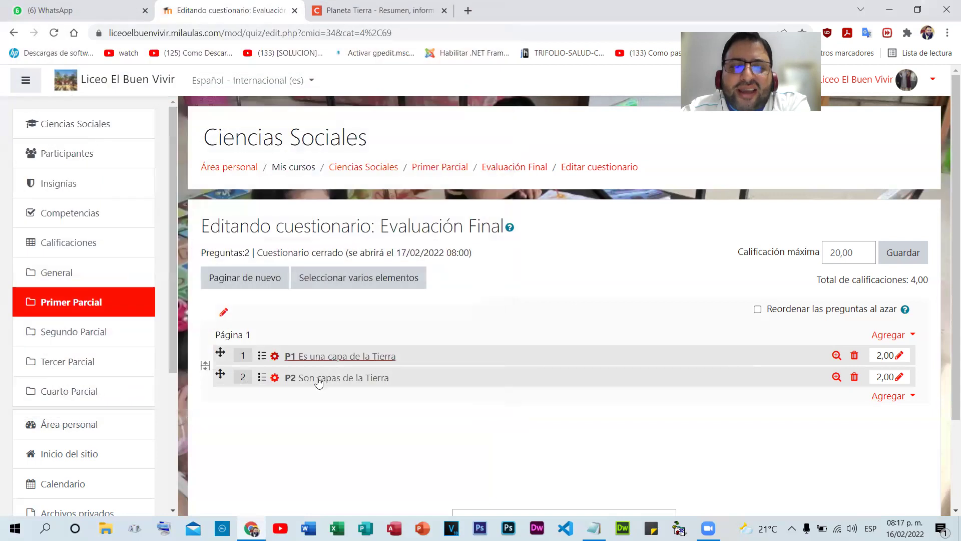
- Open question P2 for editing and set the Calificación of Elección 3 (Corteza) to -50%
left_click(275, 379)
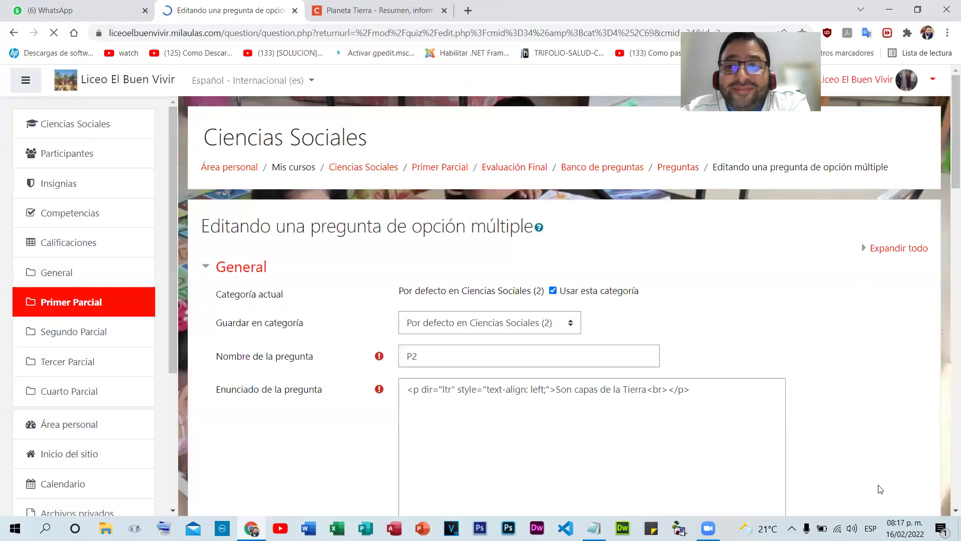
scroll(817, 400, "down", 4)
scroll(817, 405, "down", 9)
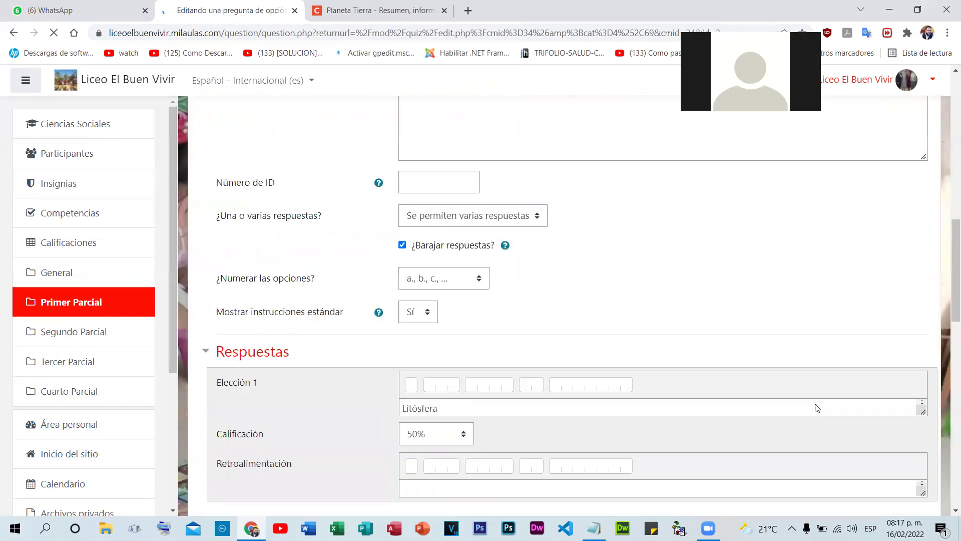
scroll(587, 335, "down", 7)
scroll(587, 335, "down", 7)
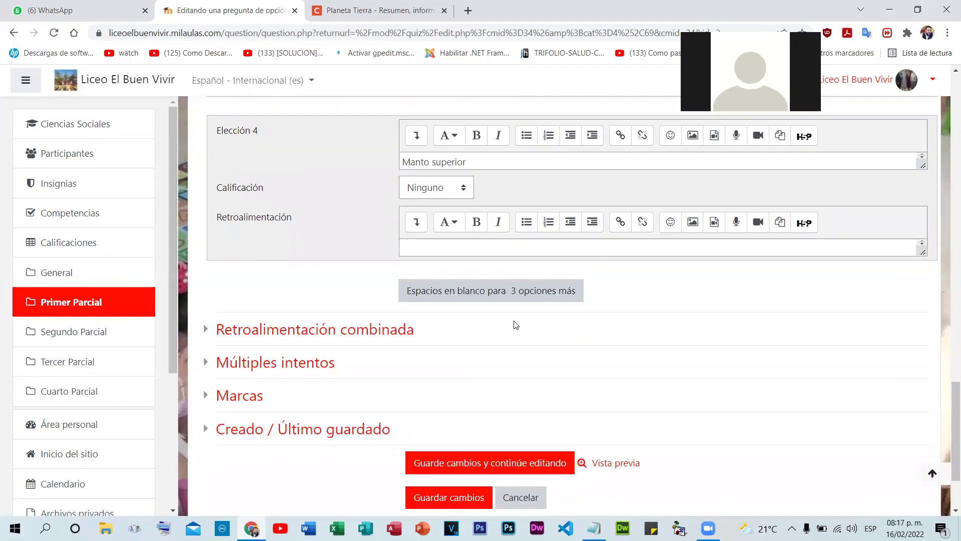
scroll(516, 322, "up", 5)
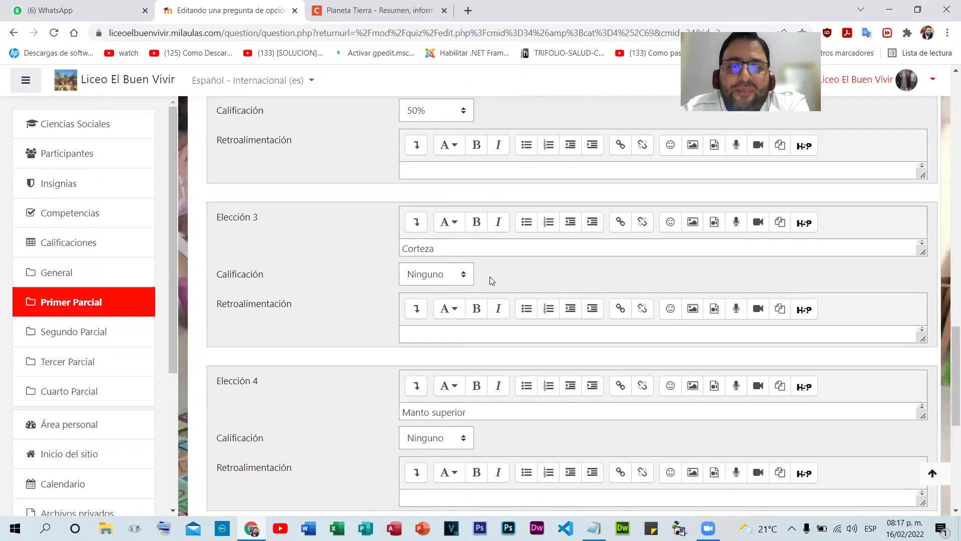
left_click(461, 276)
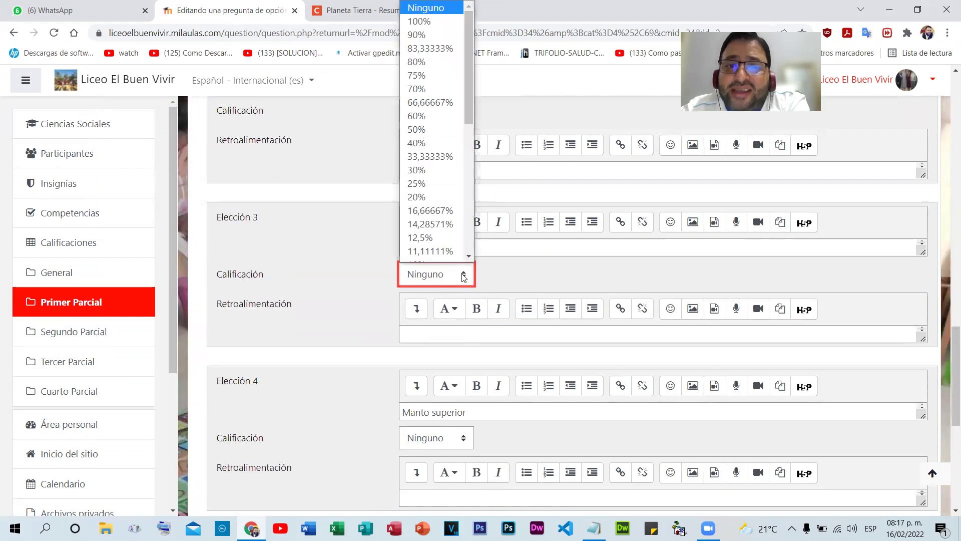
scroll(431, 210, "down", 5)
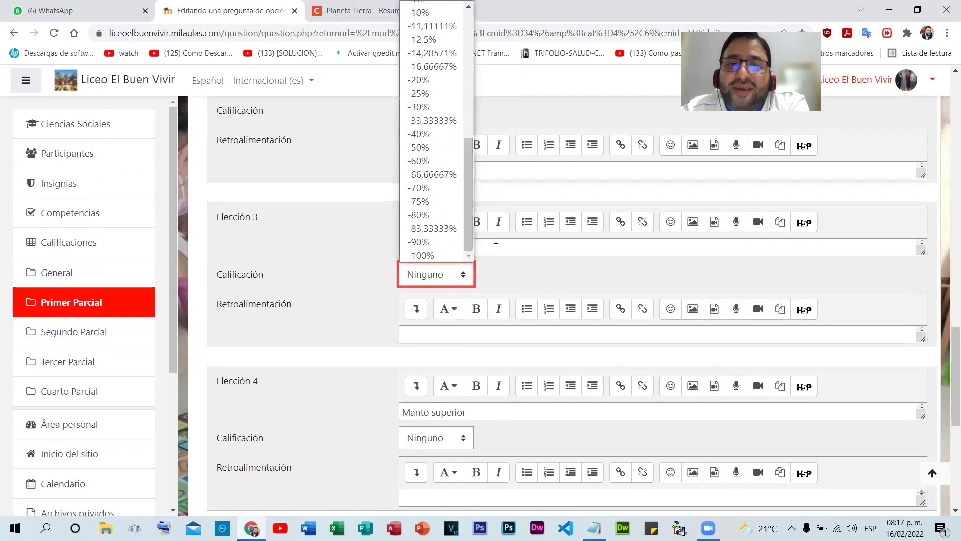
left_click(415, 150)
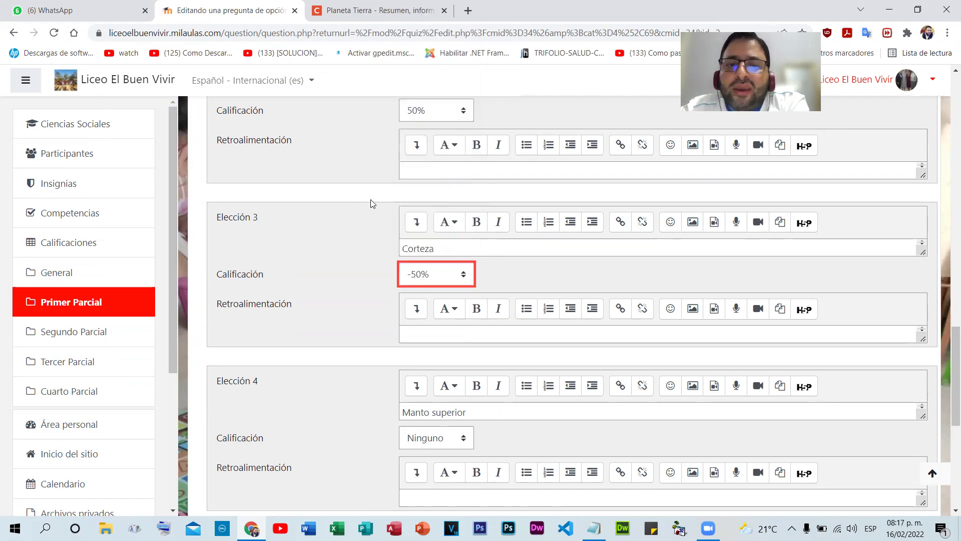
- Set the Calificación of Elección 4 (Manto superior) to -50% and save the changes to question P2
scroll(357, 222, "down", 4)
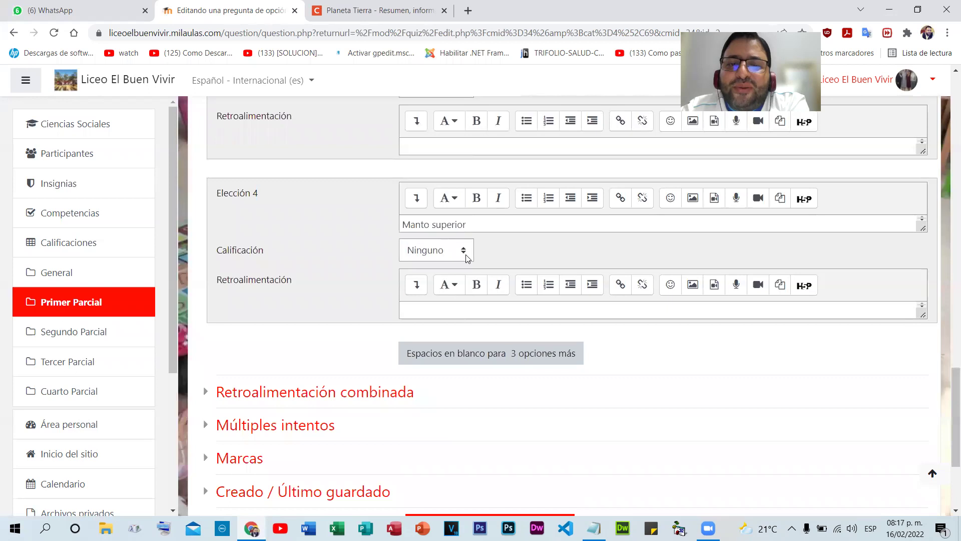
left_click(461, 250)
scroll(441, 370, "down", 6)
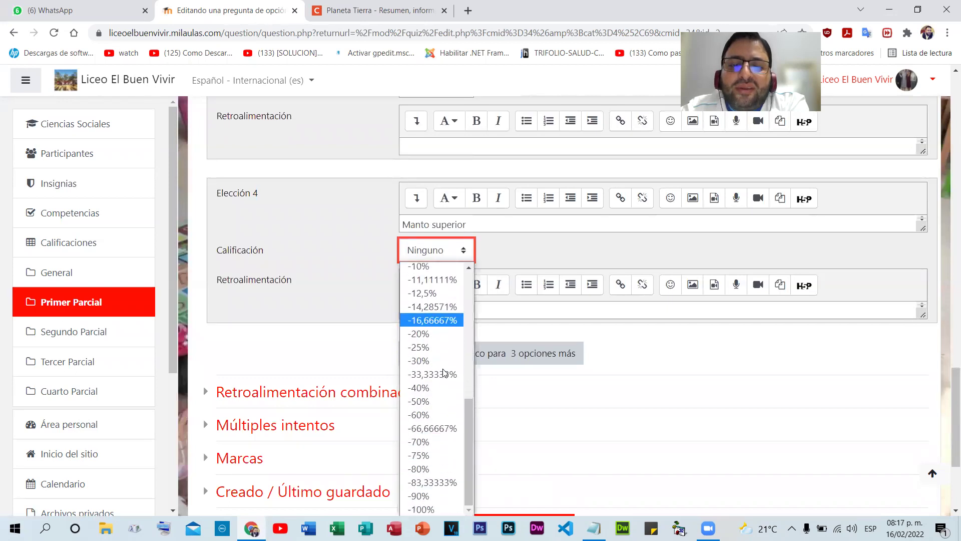
left_click(431, 401)
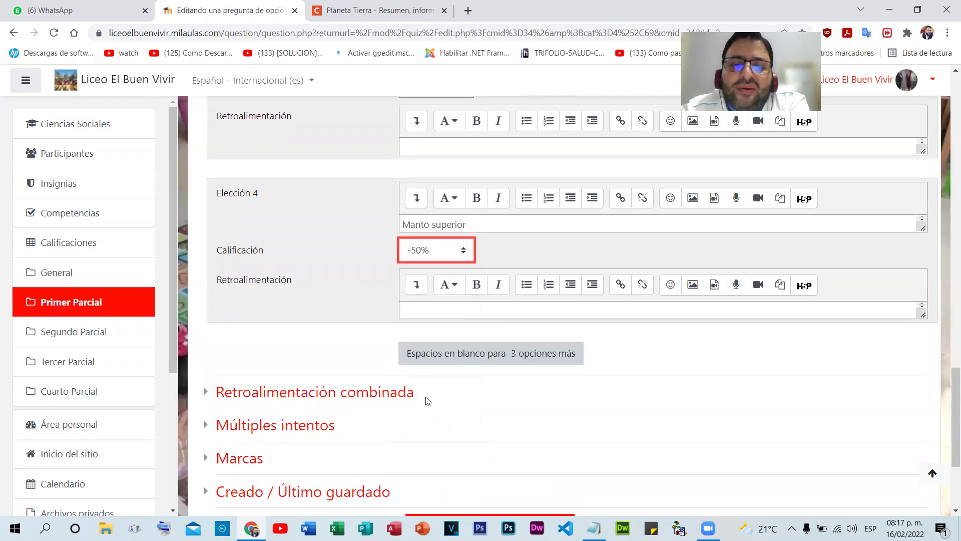
scroll(524, 368, "down", 2)
left_click(460, 386)
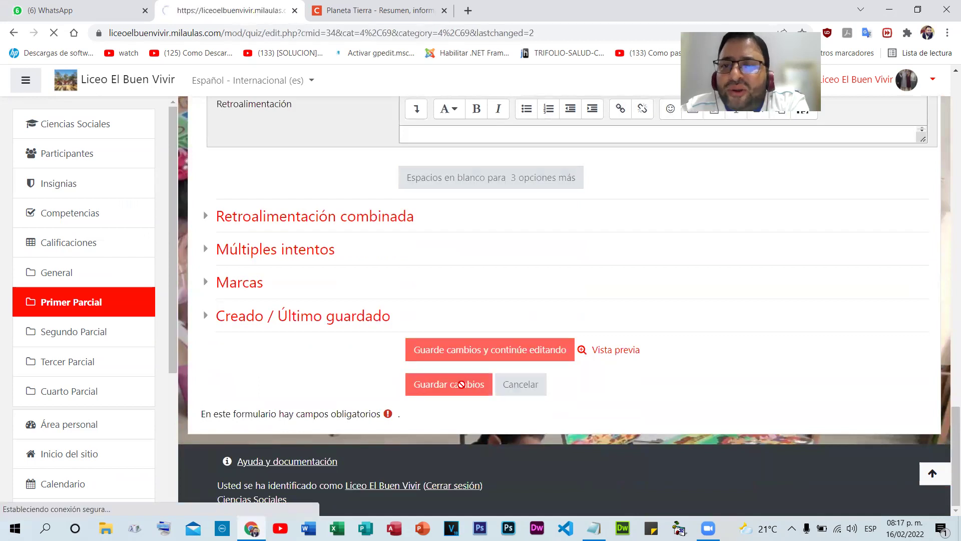
- Open the preview of the saved question P2 from the questionnaire
left_click(836, 377)
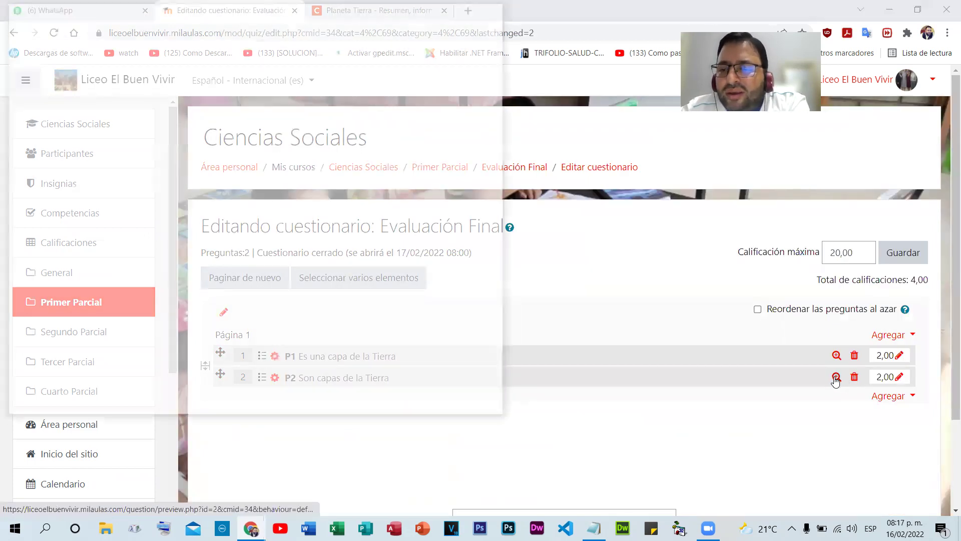
- Tick all four answers in the preview of the question on Earth's layers, and exit the preview without saving
left_click(127, 141)
left_click(127, 157)
left_click(128, 178)
left_click(127, 199)
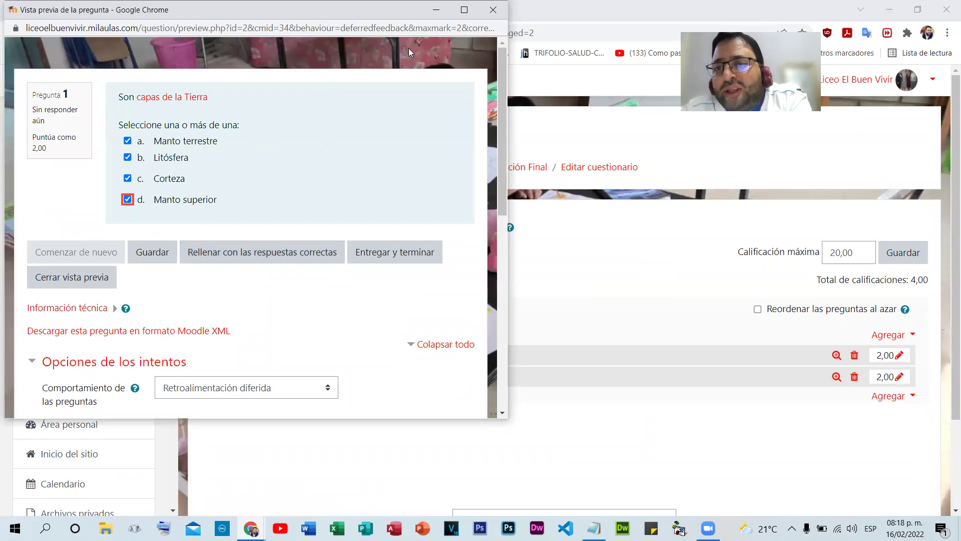
left_click(493, 10)
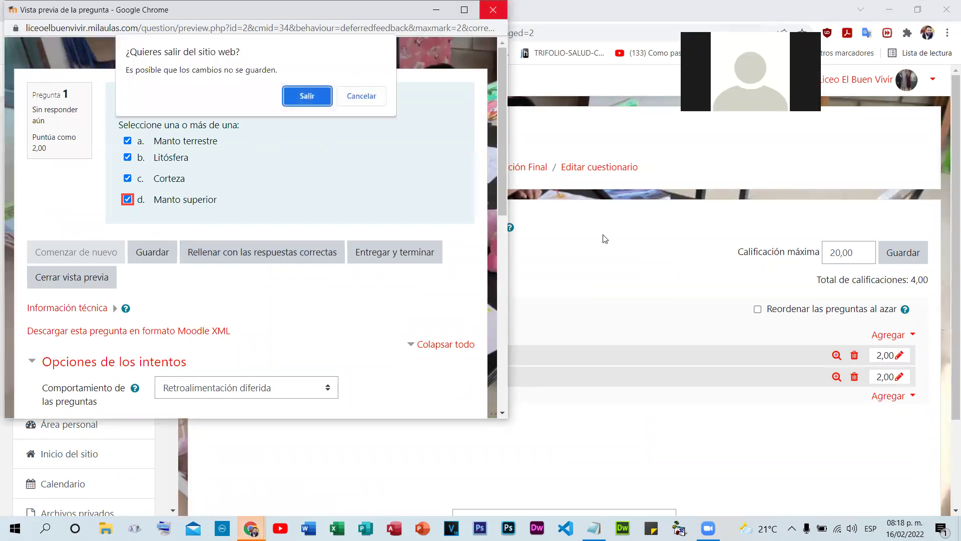
left_click(311, 97)
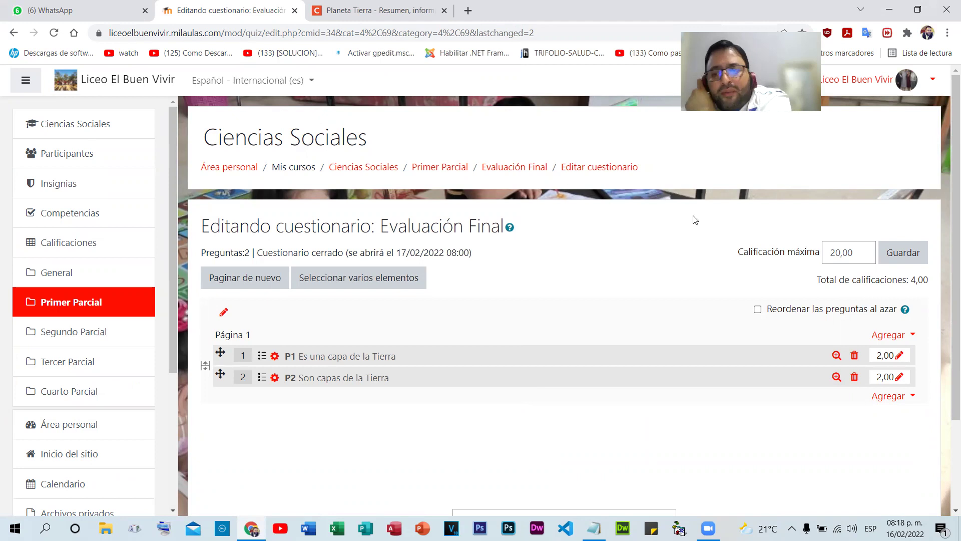
- Add a new Verdadero/Falso question at the end of the Evaluación Final quiz
left_click(900, 395)
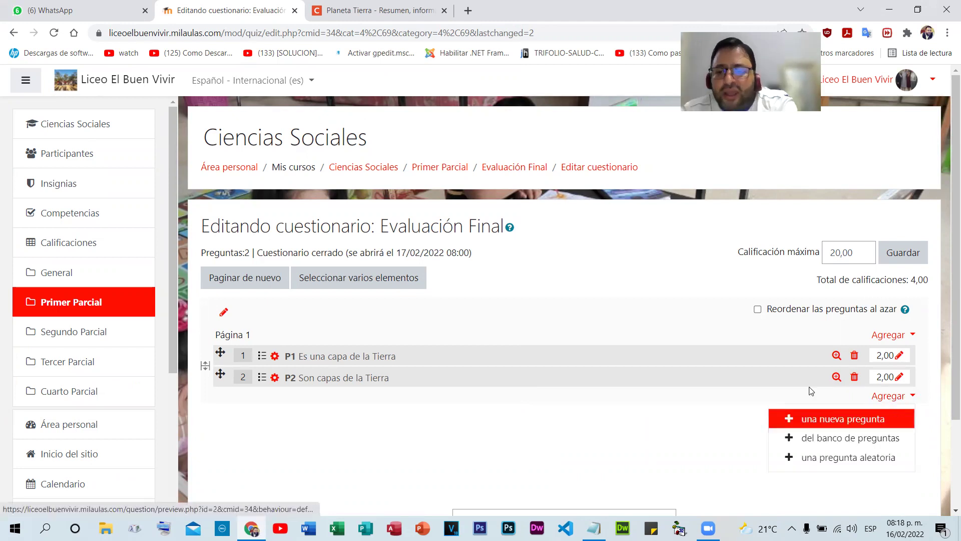
left_click(814, 419)
left_click(331, 205)
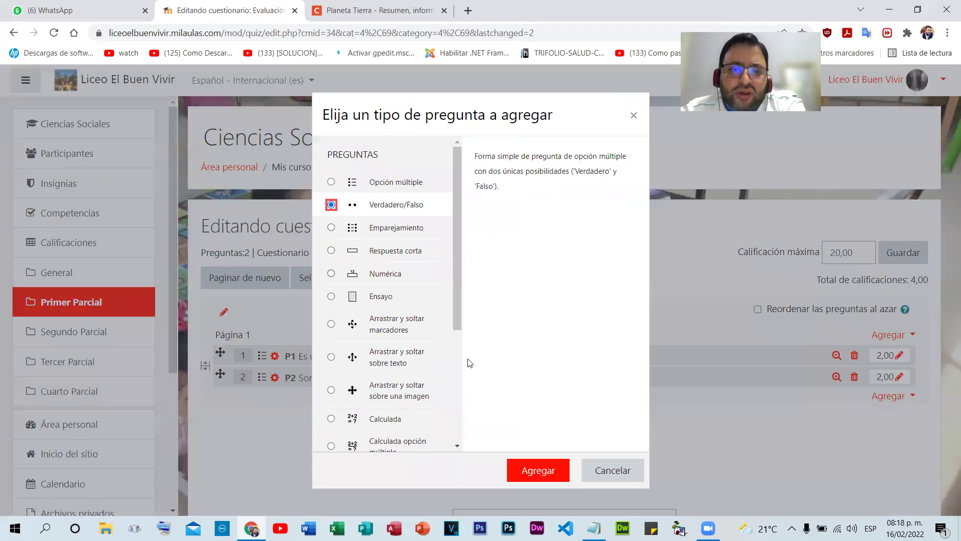
left_click(515, 476)
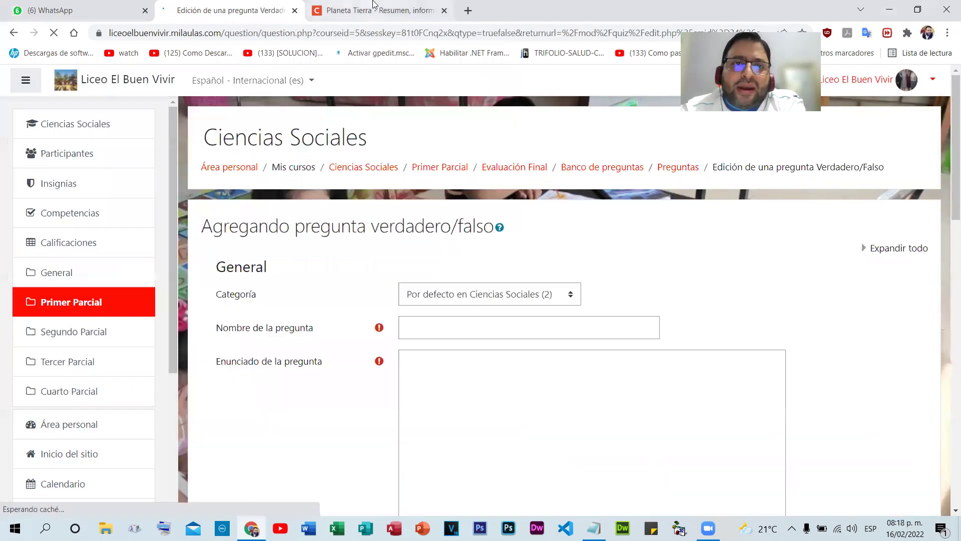
- Copy the full Rotación definition from the Planeta Tierra article on the concepto.de page
left_click(378, 10)
scroll(211, 300, "down", 2)
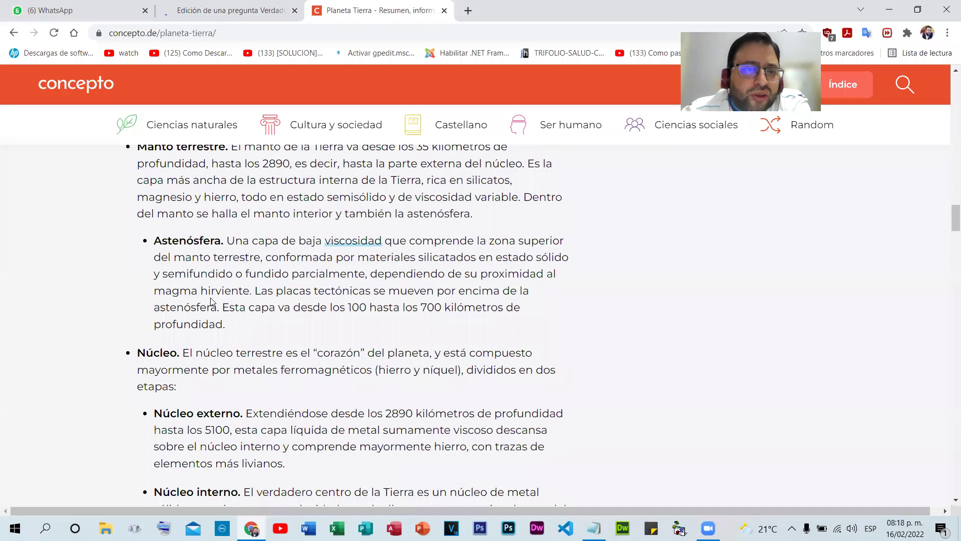
scroll(197, 280, "down", 10)
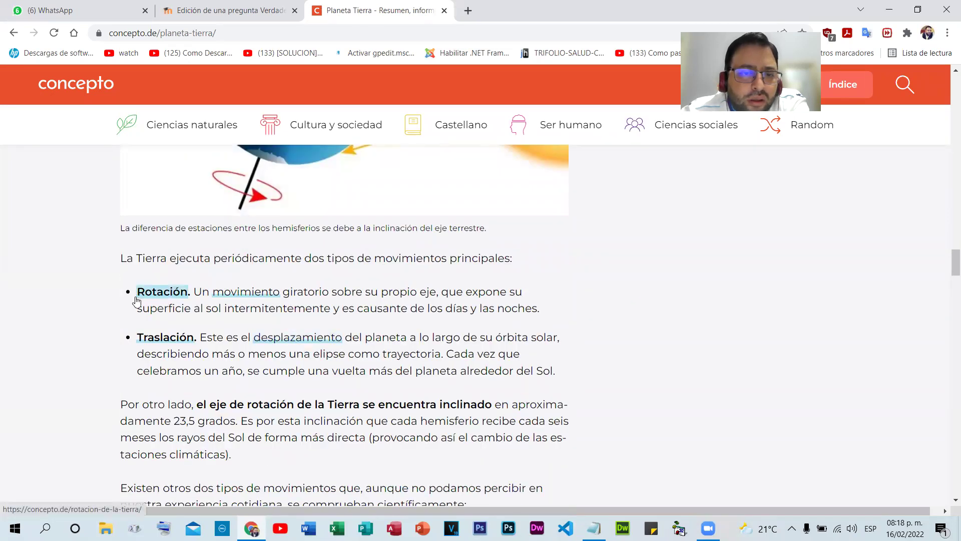
left_click_drag(143, 292, 592, 313)
key("super+c")
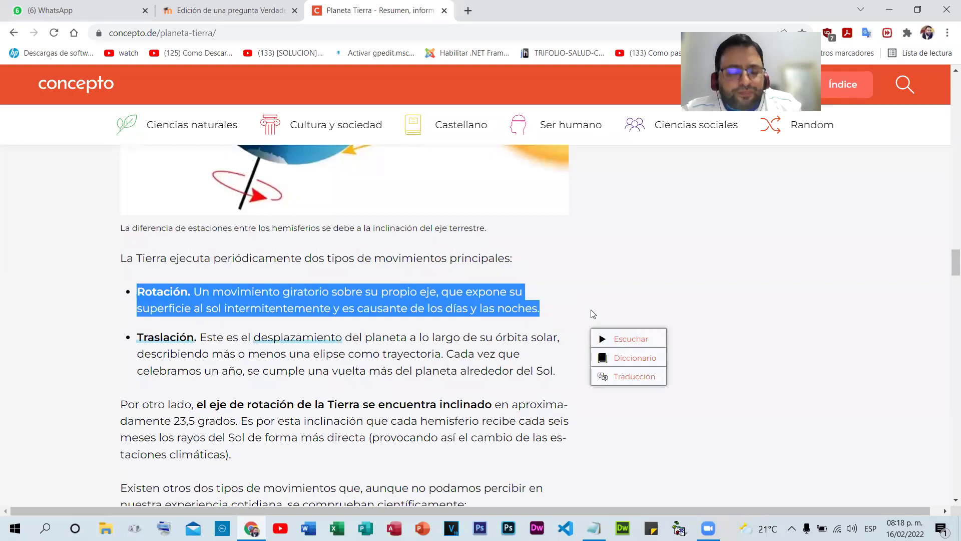
- Name the true/false question P3 and paste the copied Rotación definition as its statement
left_click(173, 6)
left_click(447, 334)
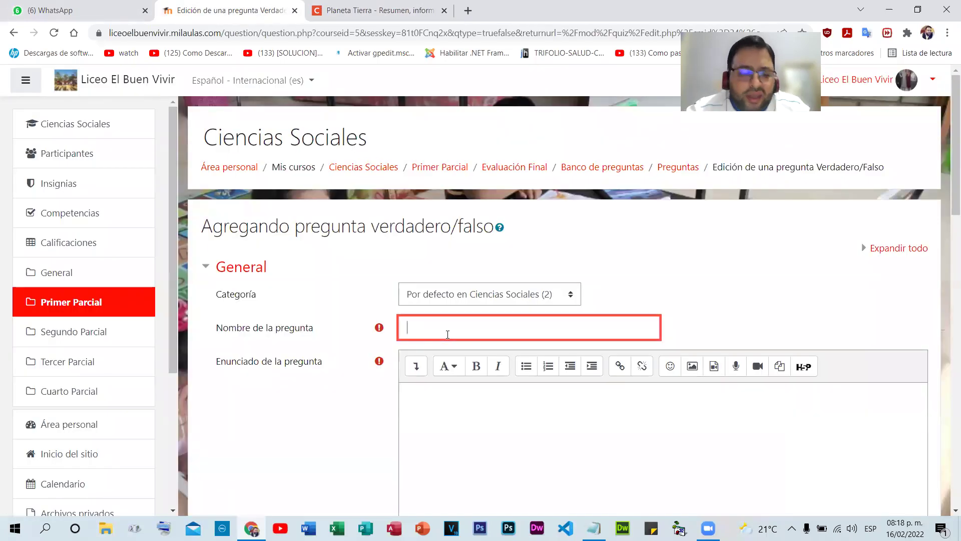
scroll(491, 322, "down", 3)
left_click(491, 321)
right_click(491, 323)
left_click(604, 223)
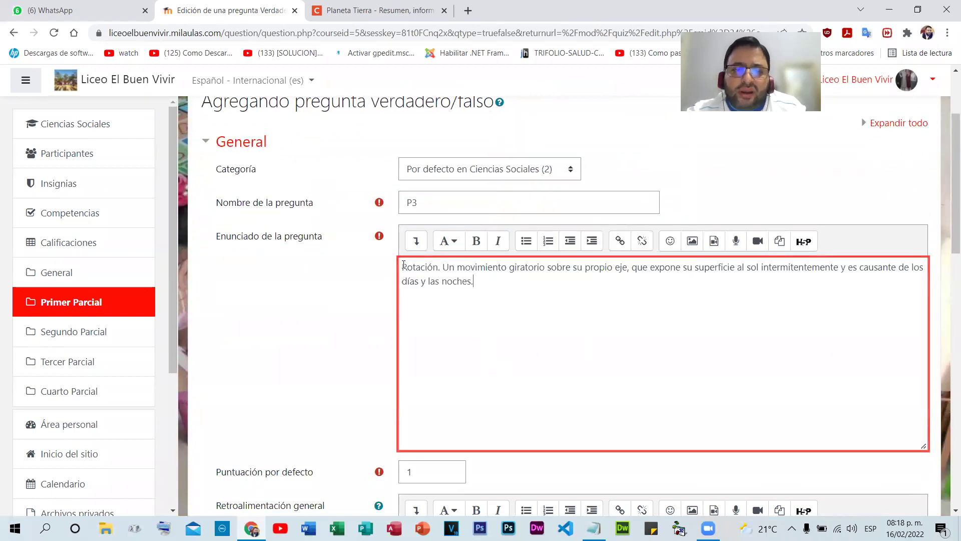
- Reword the beginning of the P3 statement to read "La Rotación es un movimiento giratorio"
left_click(401, 267)
type("La")
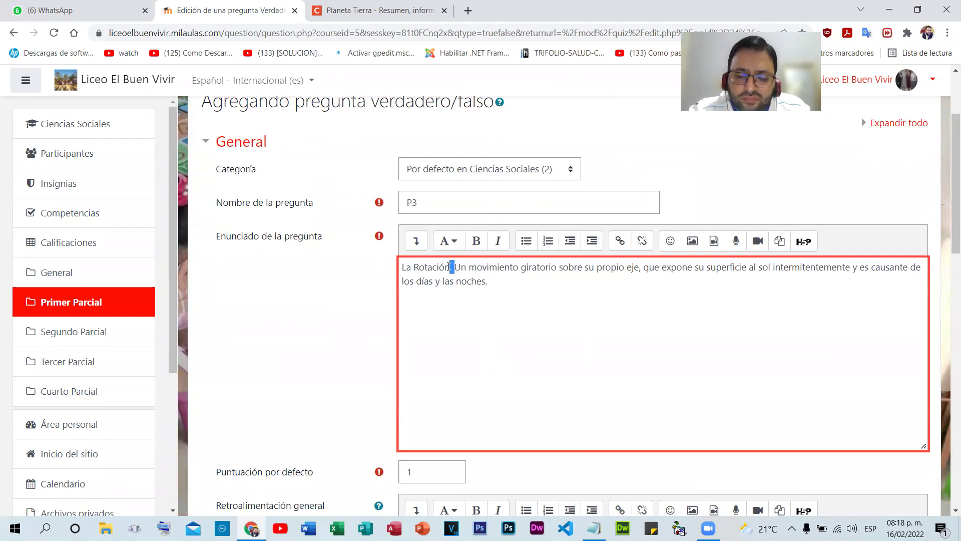
key("Delete")
key("Delete")
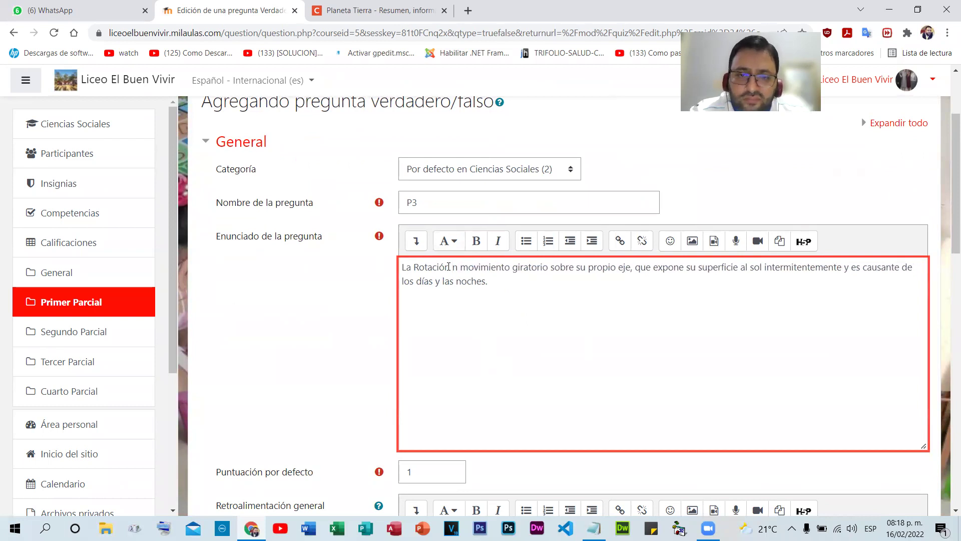
type("es u")
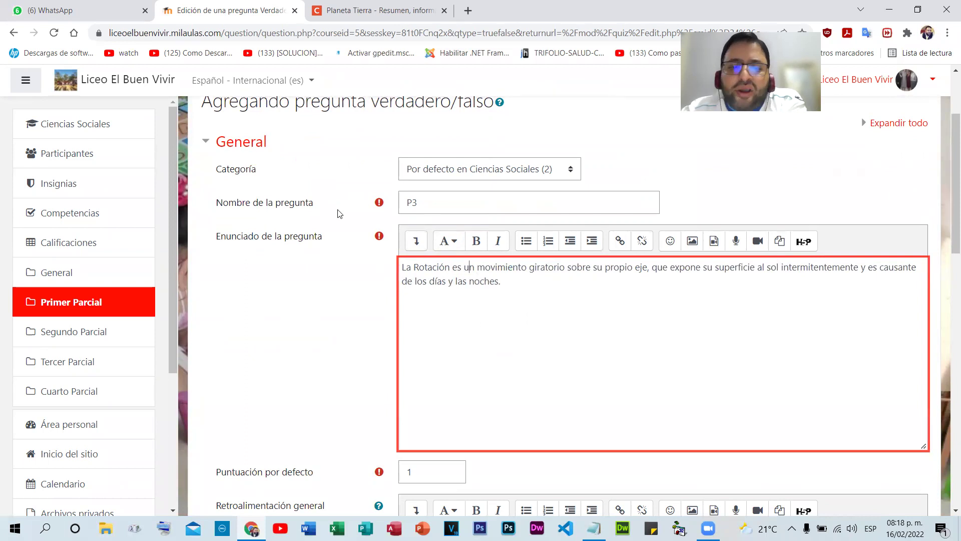
- Set the default mark of question P3 to 2
scroll(345, 251, "down", 3)
key("Tab")
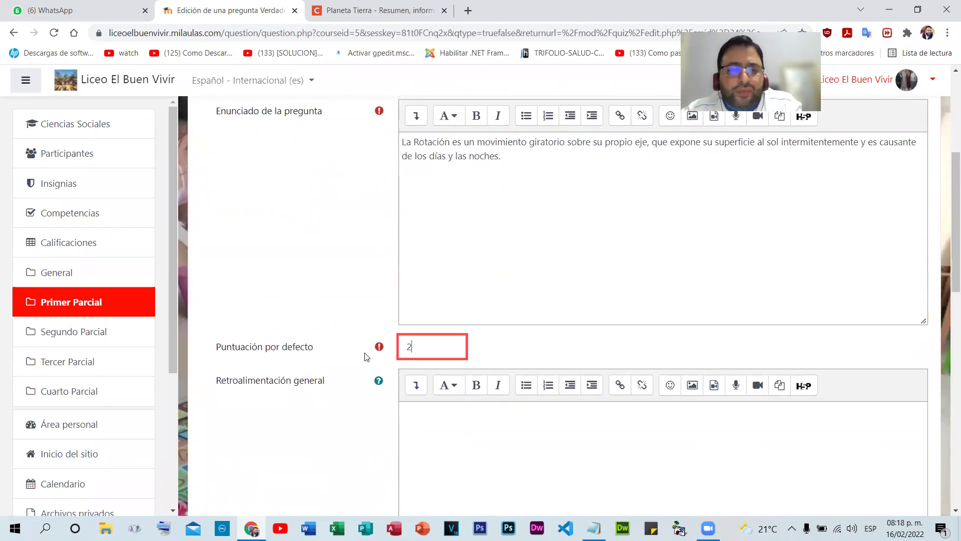
scroll(362, 247, "down", 4)
scroll(525, 242, "up", 5)
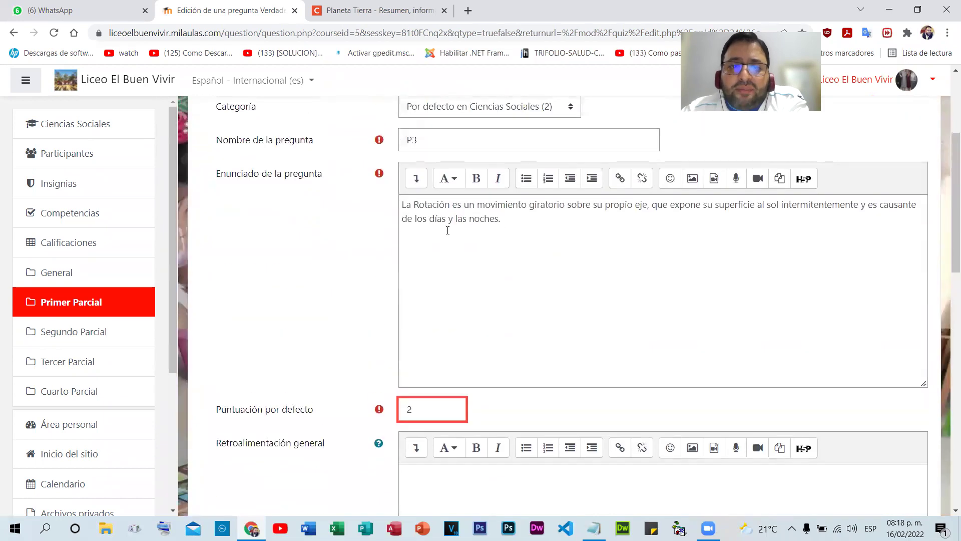
- Set Verdadero as the correct answer of question P3 and save the question
scroll(348, 236, "down", 6)
left_click(434, 337)
left_click(423, 367)
scroll(573, 321, "down", 9)
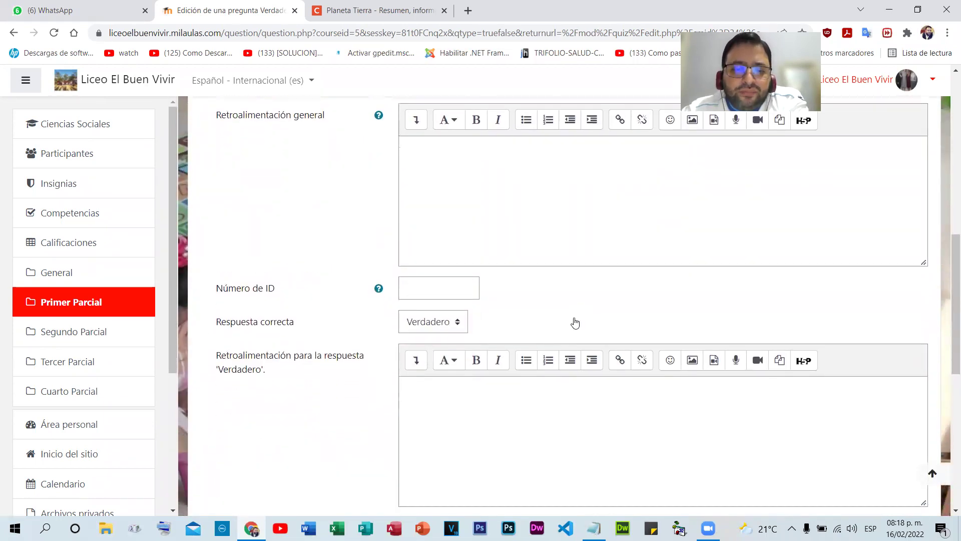
left_click(432, 386)
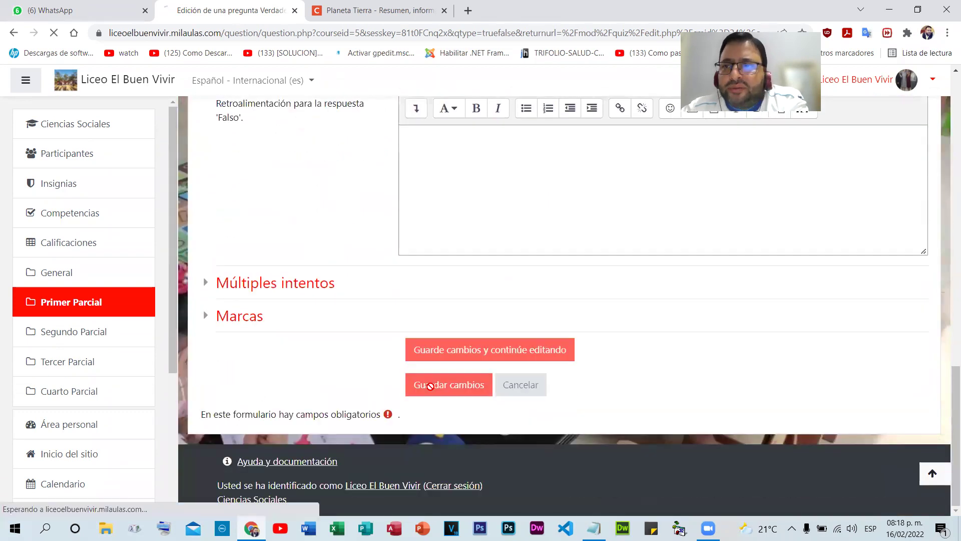
- Preview question P3 with Verdadero selected as the answer, and exit the preview without saving
scroll(666, 351, "down", 2)
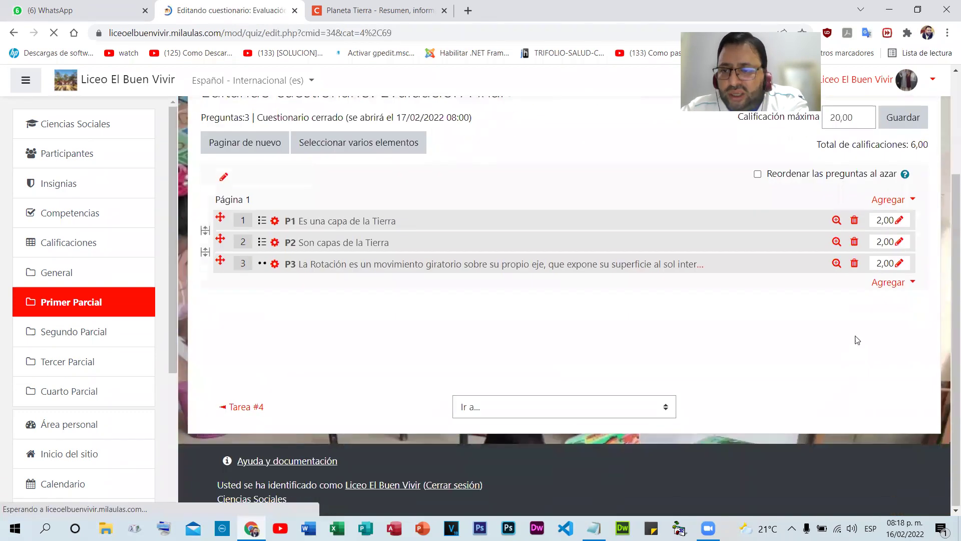
left_click(837, 263)
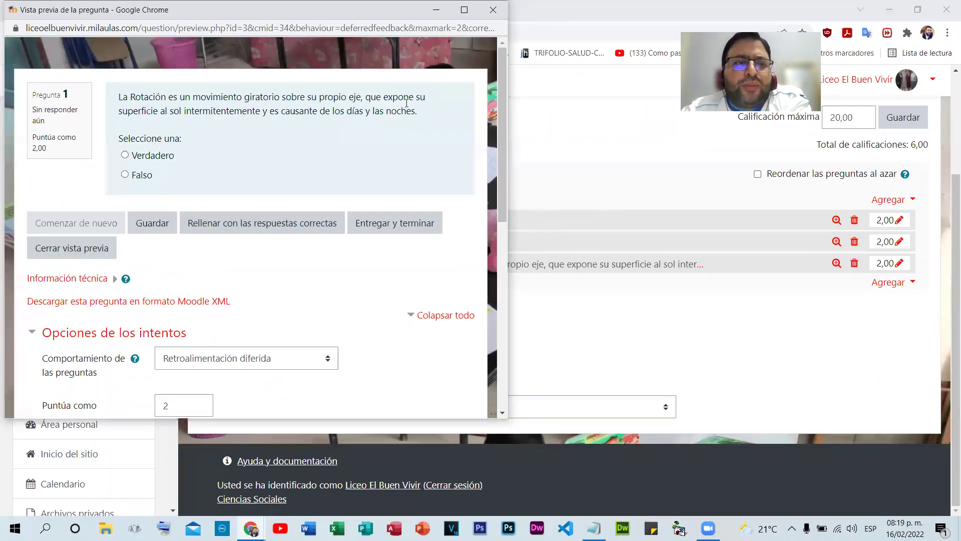
left_click(125, 155)
left_click(498, 10)
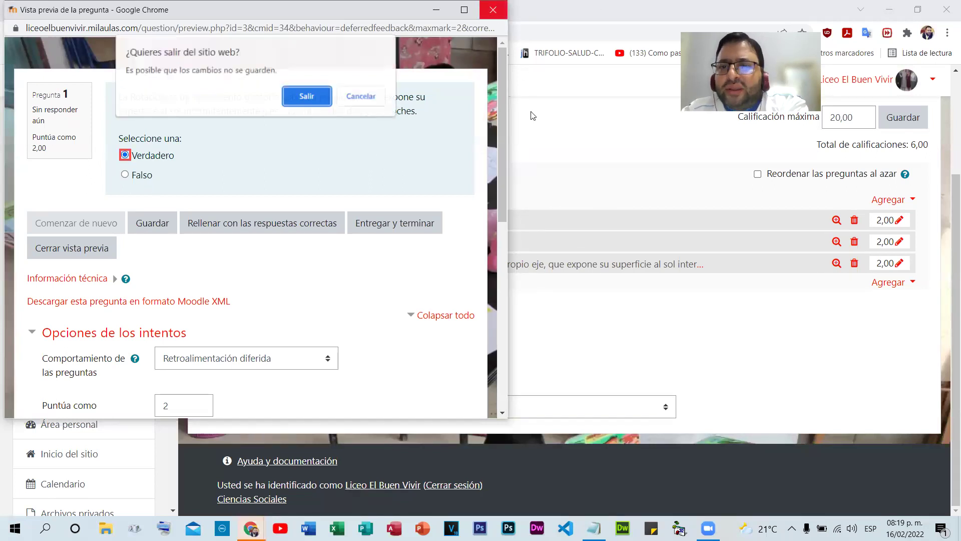
left_click(306, 95)
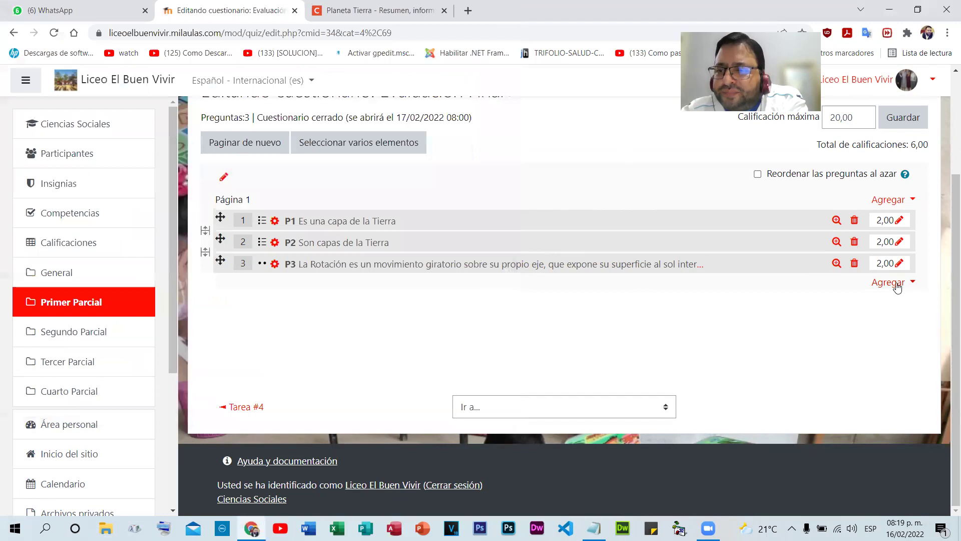
- Add a new Emparejamiento question at the end of the quiz
left_click(891, 283)
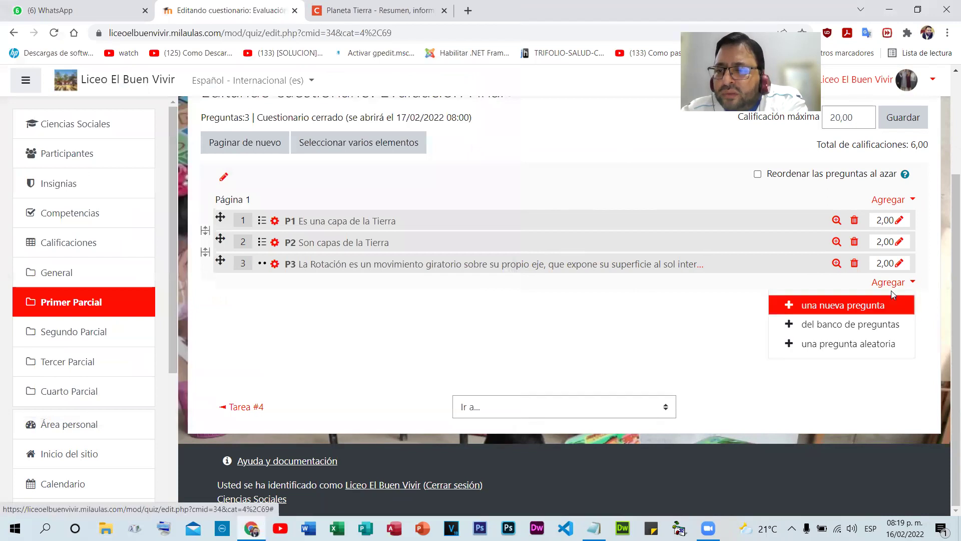
left_click(805, 307)
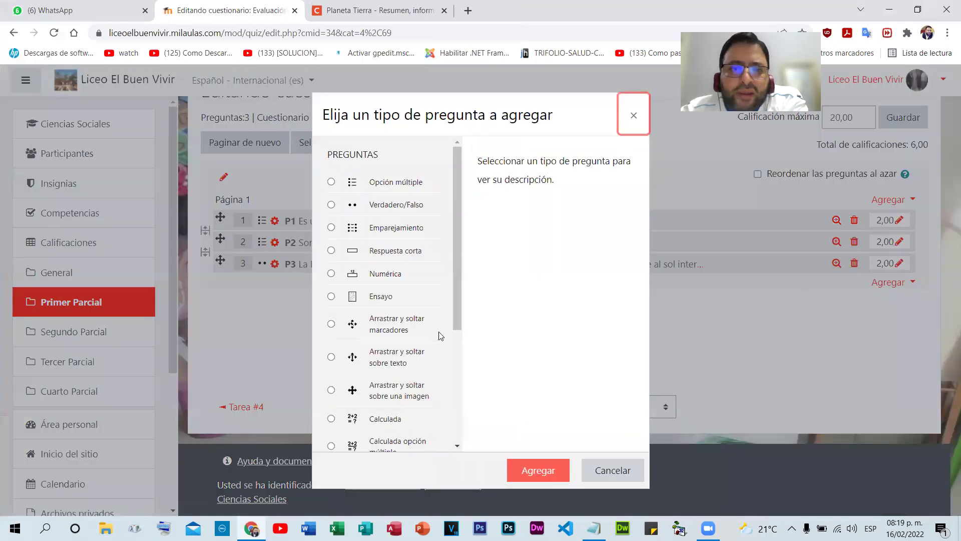
left_click(331, 228)
left_click(508, 459)
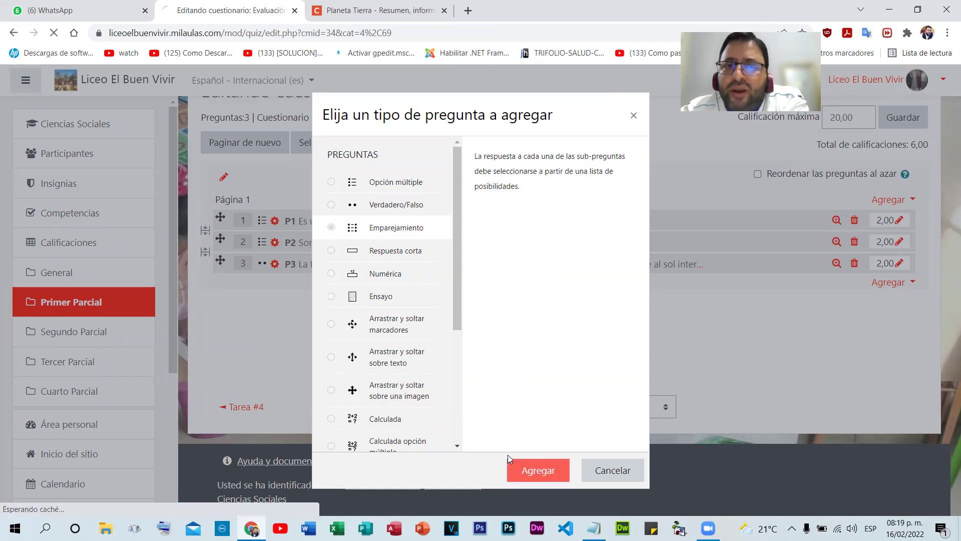
- Name the matching question P4 and enter a statement beginning "Emparejar el concepto con la"
scroll(452, 300, "down", 1)
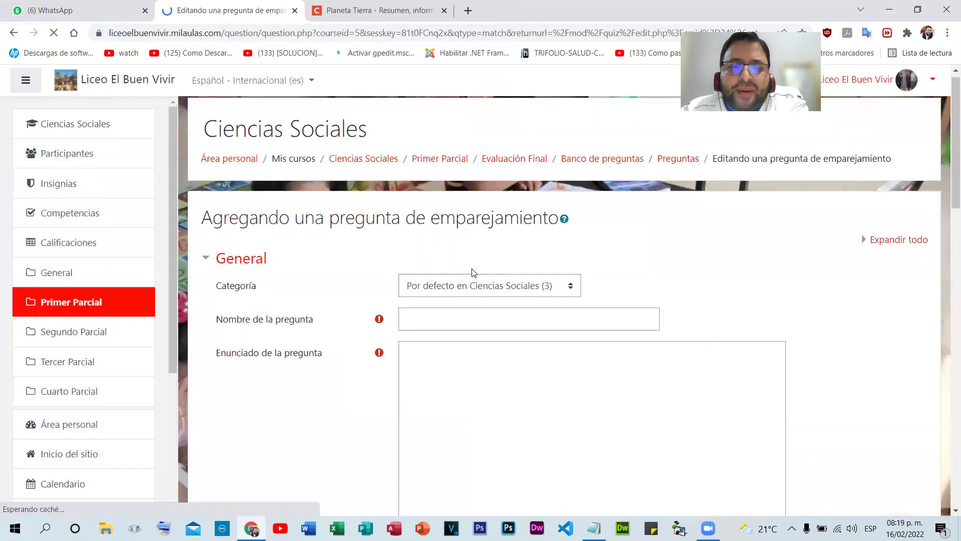
left_click(453, 268)
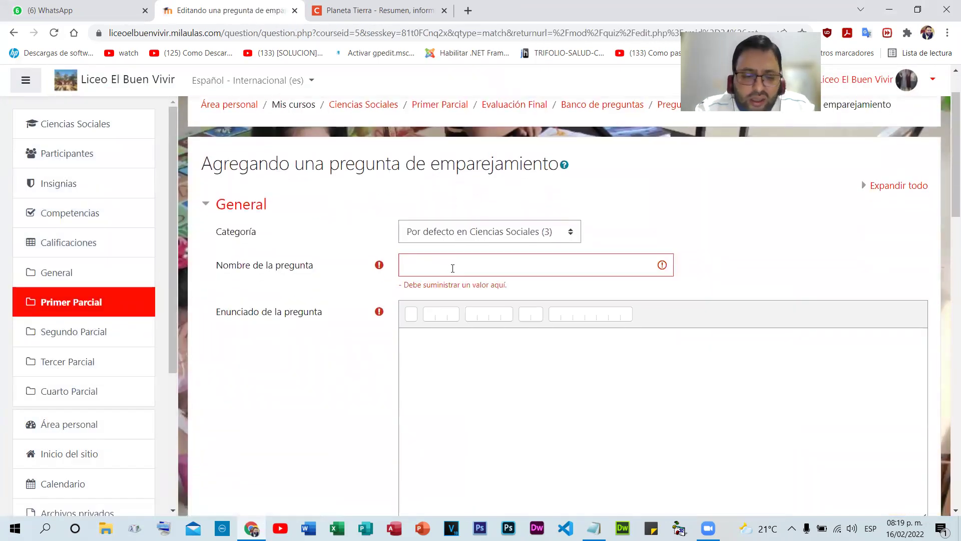
scroll(453, 268, "down", 1)
left_click(472, 197)
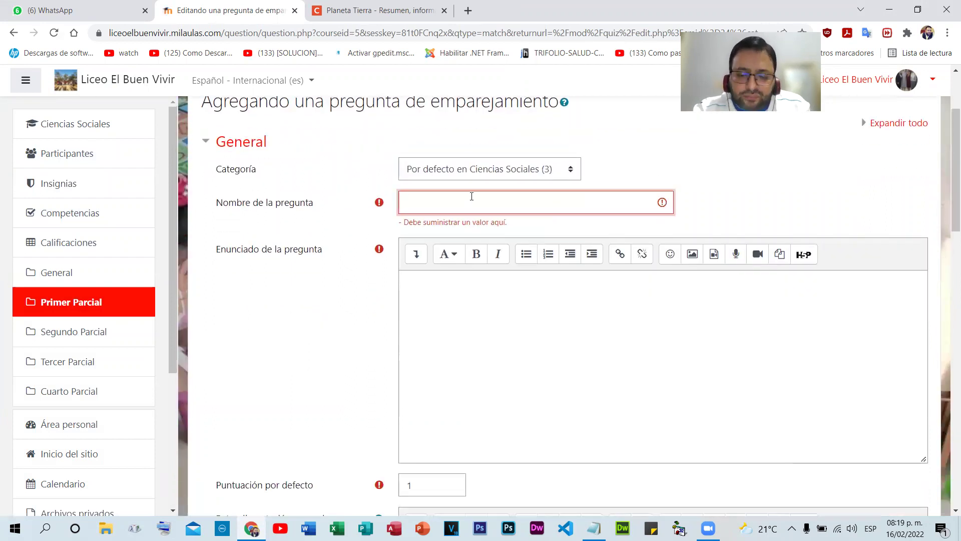
type("P4")
left_click(521, 324)
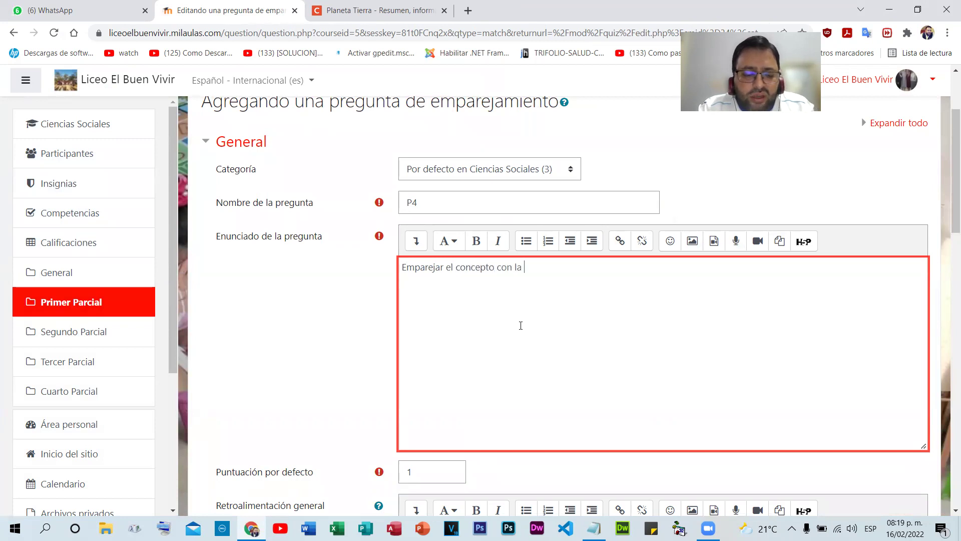
- Set the default mark of question P4 to 2 and go to its Respuestas section
scroll(439, 270, "down", 4)
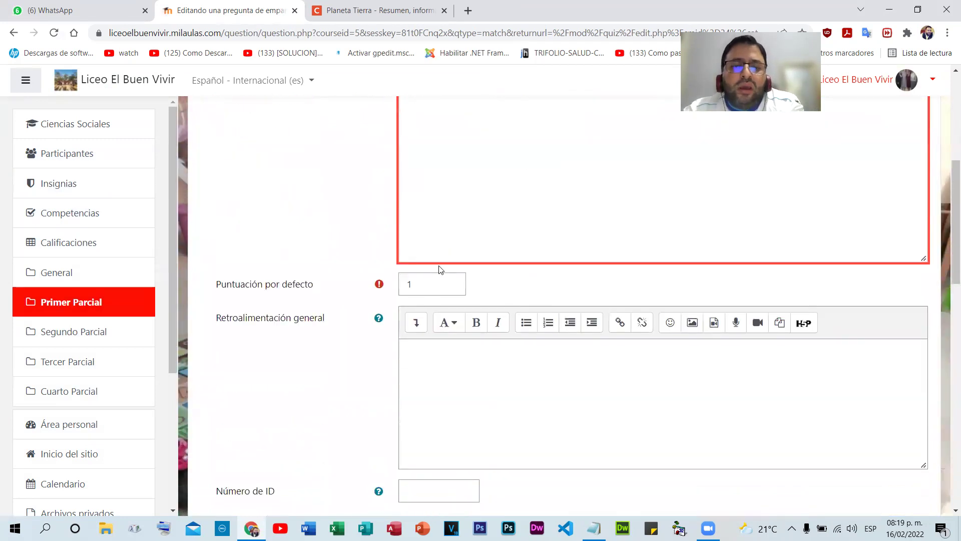
double_click(431, 285)
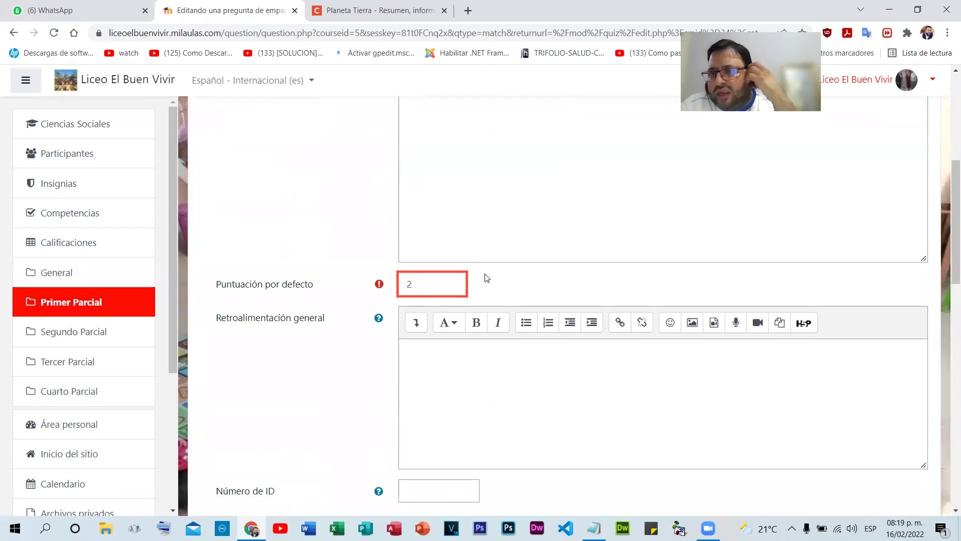
scroll(489, 256, "down", 4)
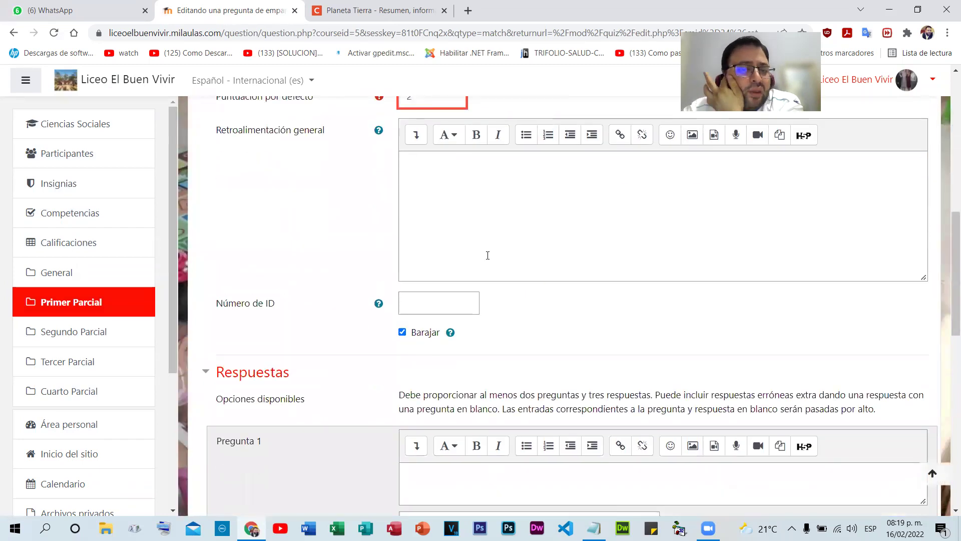
scroll(486, 256, "down", 3)
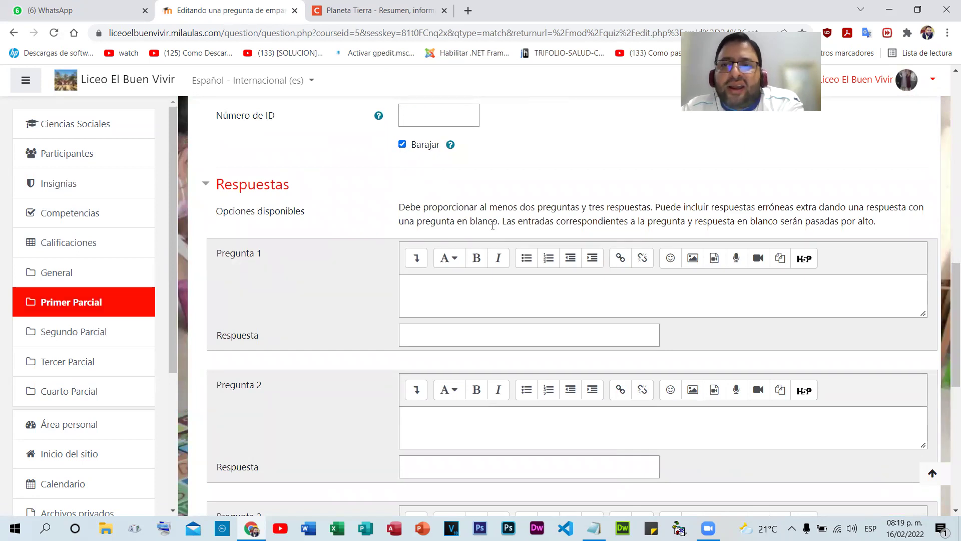
scroll(515, 231, "down", 2)
scroll(498, 208, "up", 1)
- Look through the Planeta Tierra article for the descriptions of the Earth's layers to use as matching pairs
left_click(380, 10)
scroll(316, 296, "down", 3)
mouse_move(316, 296)
scroll(382, 383, "down", 5)
scroll(407, 339, "up", 15)
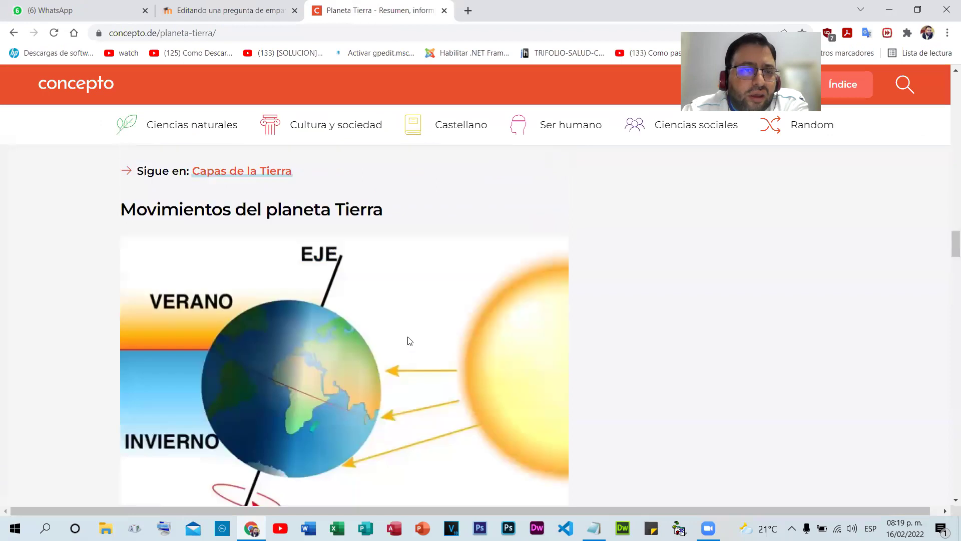
scroll(409, 340, "up", 10)
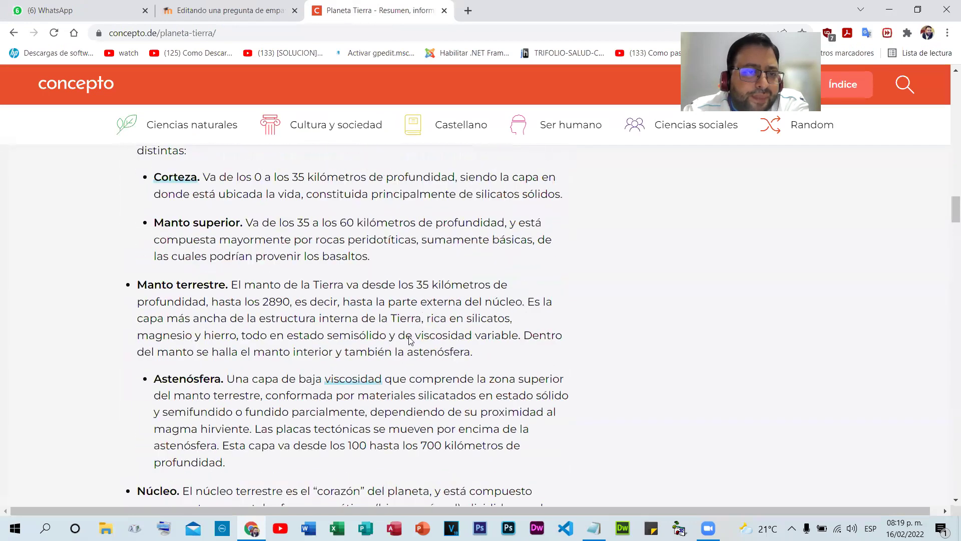
scroll(409, 340, "up", 1)
scroll(409, 340, "down", 5)
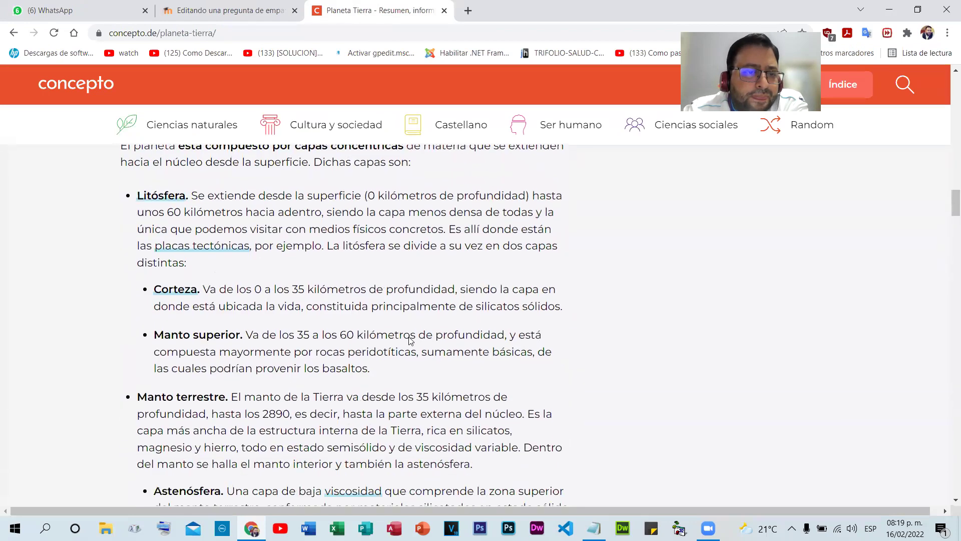
scroll(409, 337, "up", 6)
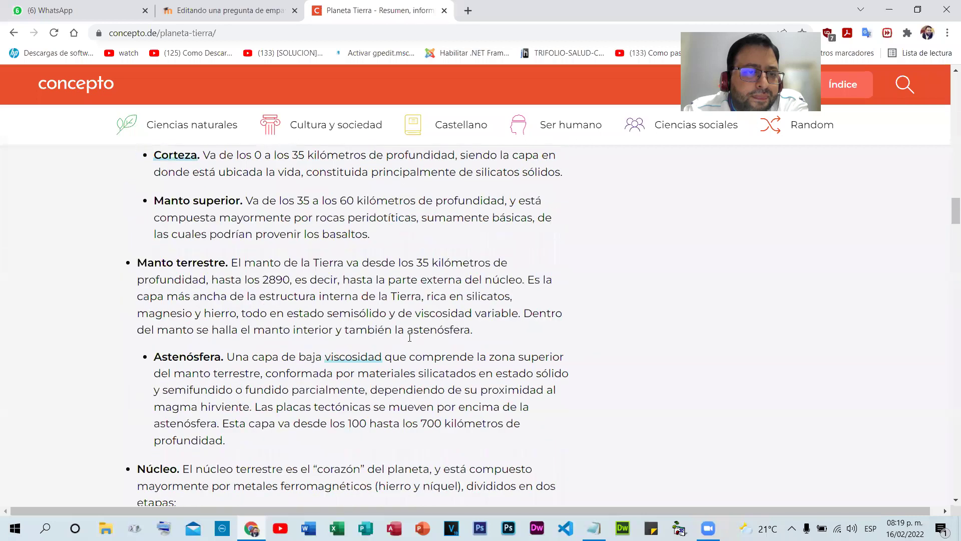
scroll(409, 337, "down", 5)
scroll(409, 337, "up", 1)
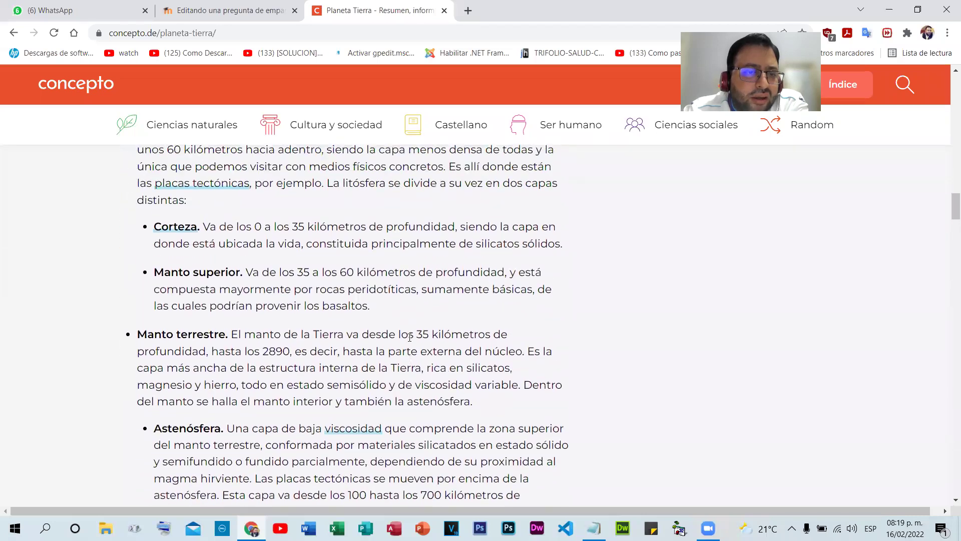
- Copy the article's full description of Corteza and paste it into Pregunta 1 as plain text
left_click_drag(203, 226, 573, 249)
key("super+c")
left_click(245, 7)
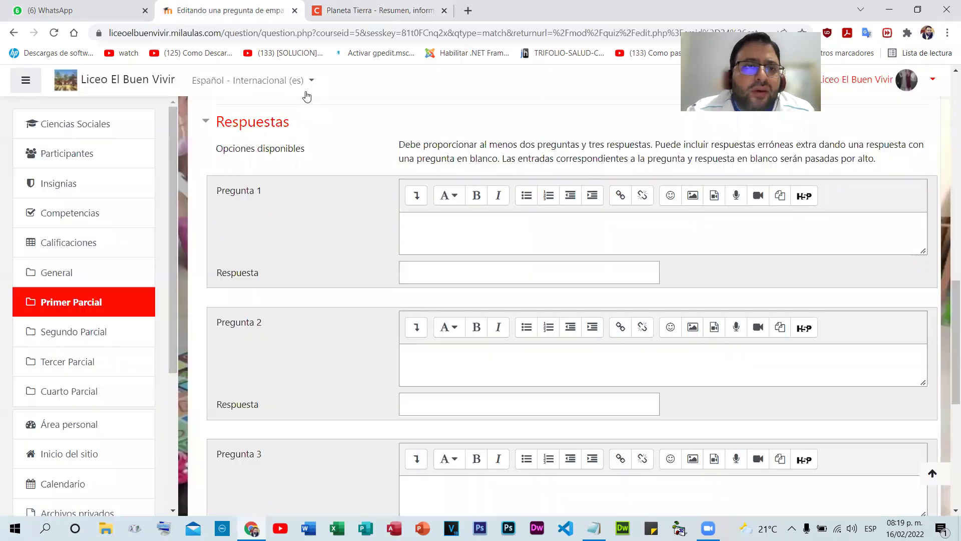
right_click(440, 228)
left_click(506, 336)
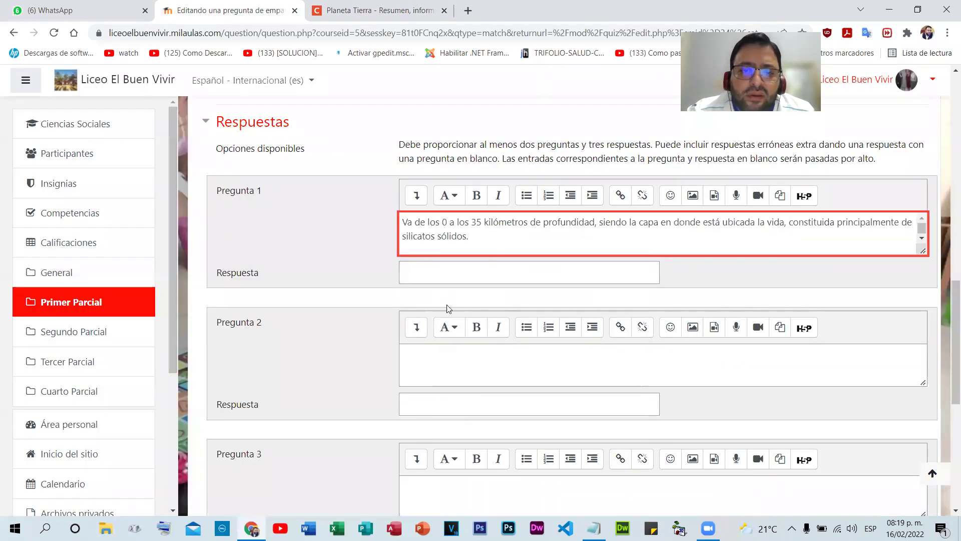
- Copy the term "Corteza" from the article into the answer of Pregunta 1
left_click(431, 270)
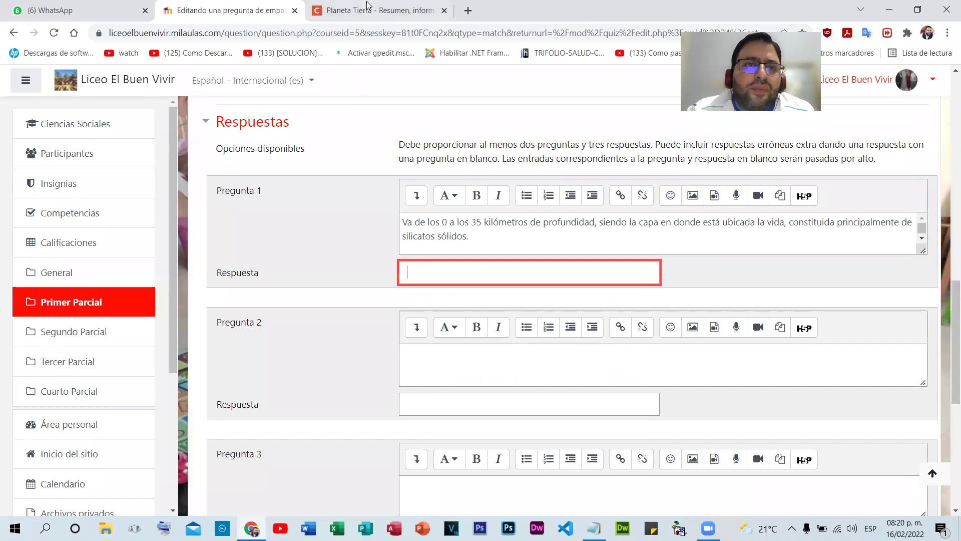
left_click(373, 10)
left_click_drag(155, 226, 200, 227)
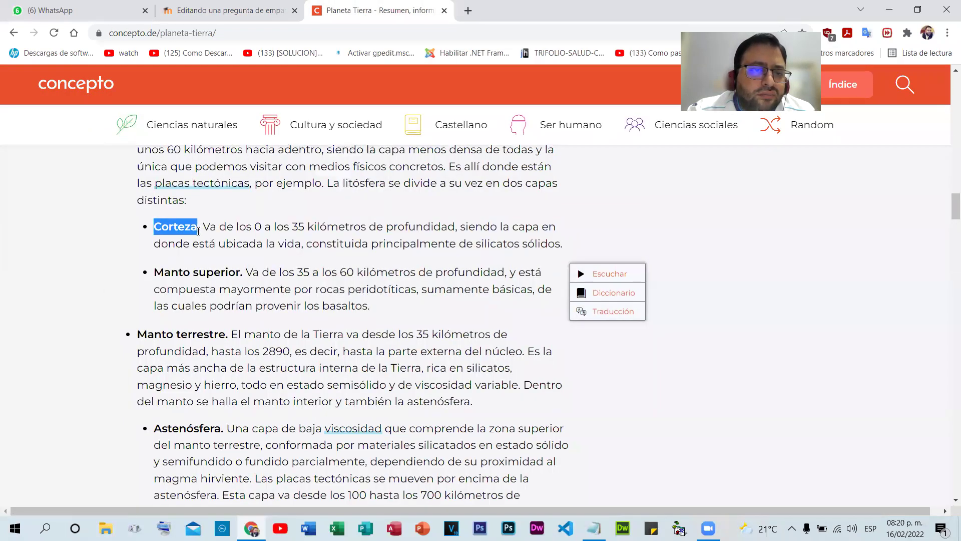
left_click(230, 10)
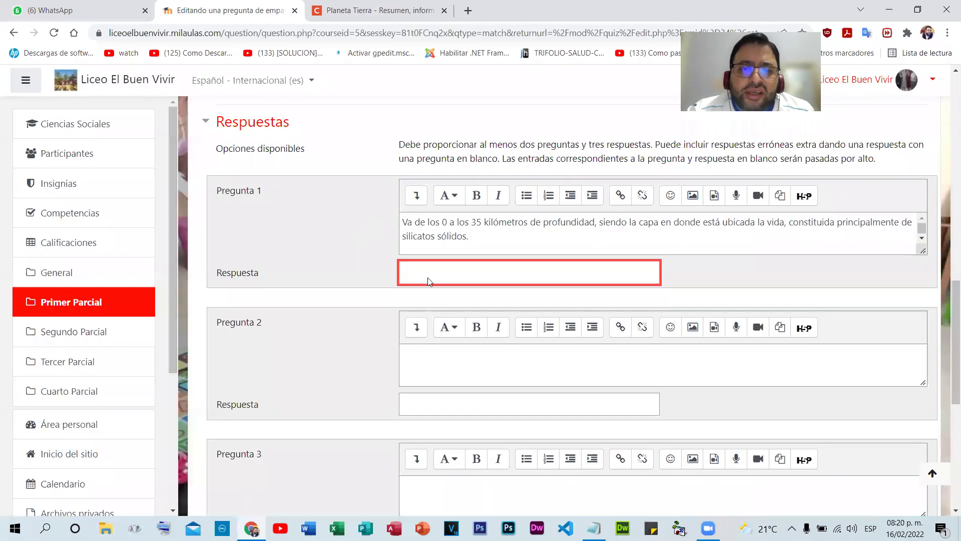
right_click(428, 281)
- Copy the article's full description of Manto superior and paste it into Pregunta 2 without formatting
left_click(373, 10)
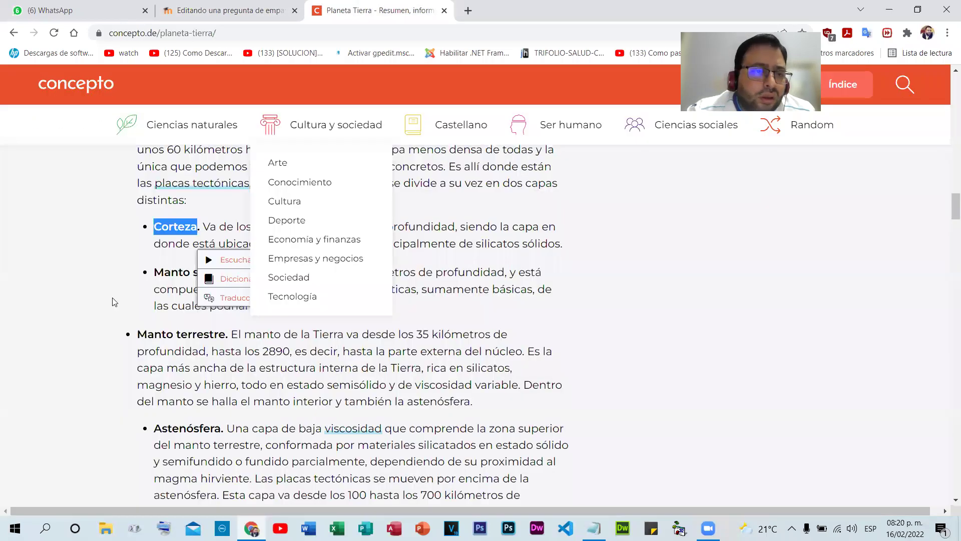
left_click(200, 274)
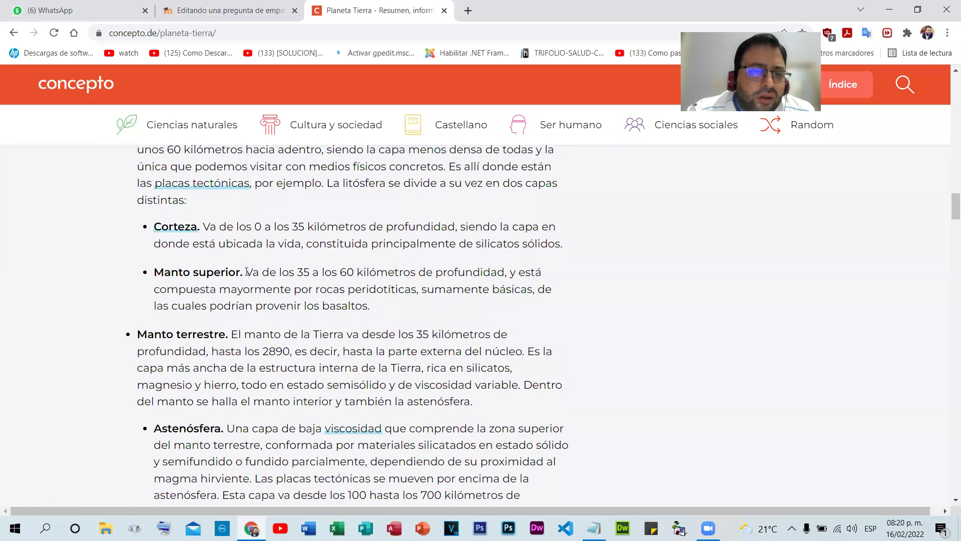
left_click_drag(246, 272, 383, 316)
key("super+c")
left_click(230, 10)
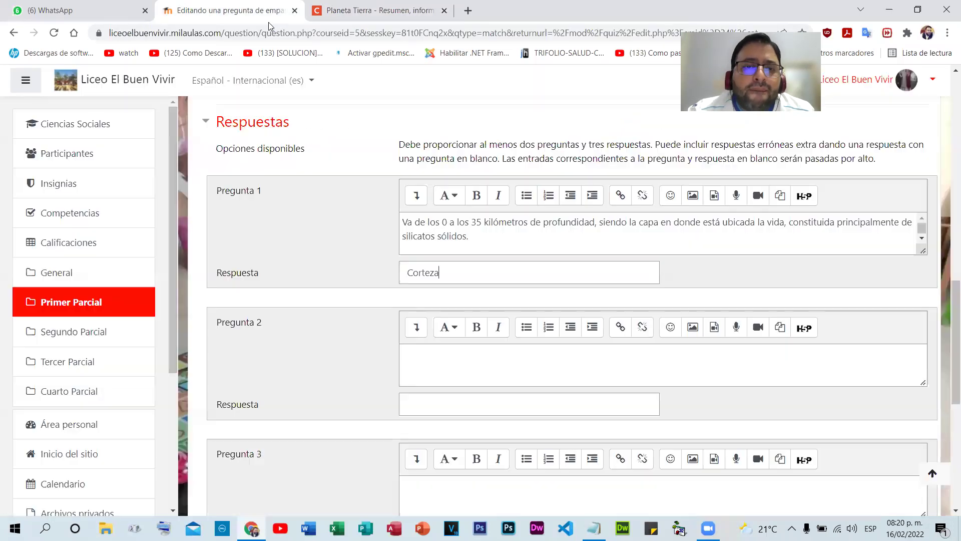
right_click(425, 364)
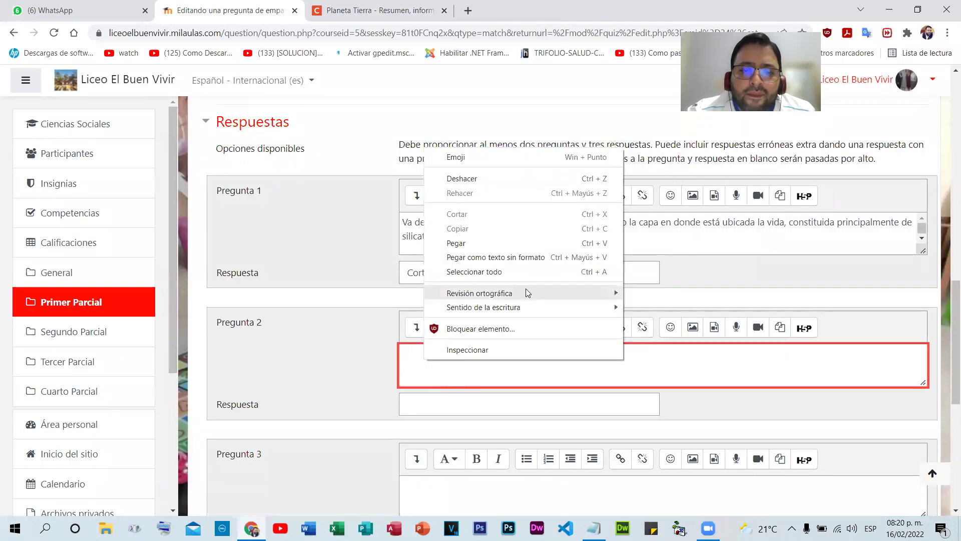
left_click(503, 258)
- Copy the term "Manto superior" from the article into the answer of Pregunta 2
left_click(375, 11)
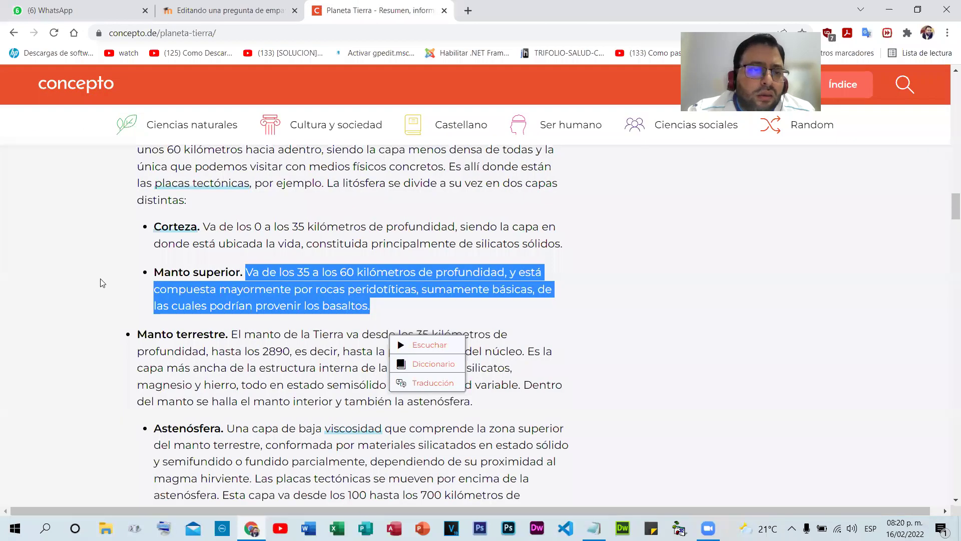
left_click_drag(156, 272, 244, 271)
key("super+c")
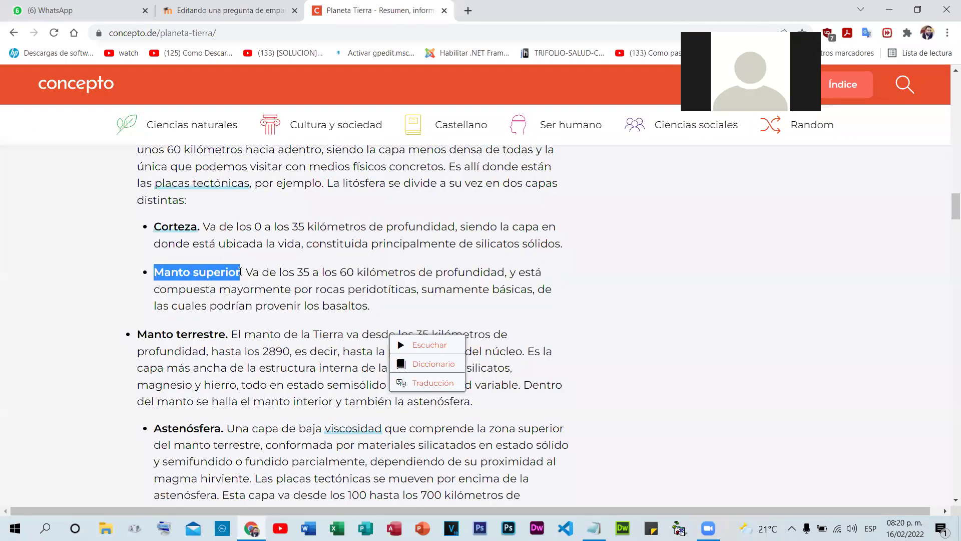
left_click(216, 5)
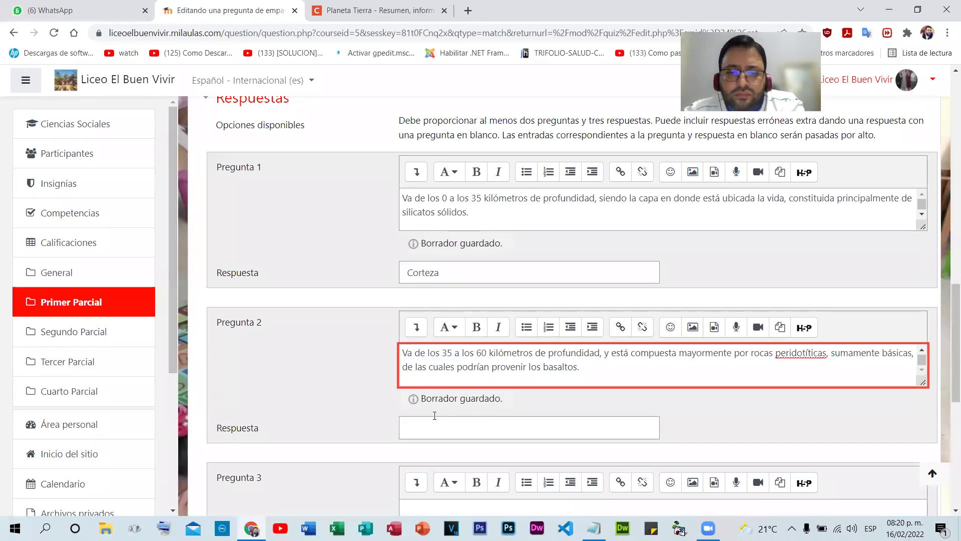
right_click(428, 433)
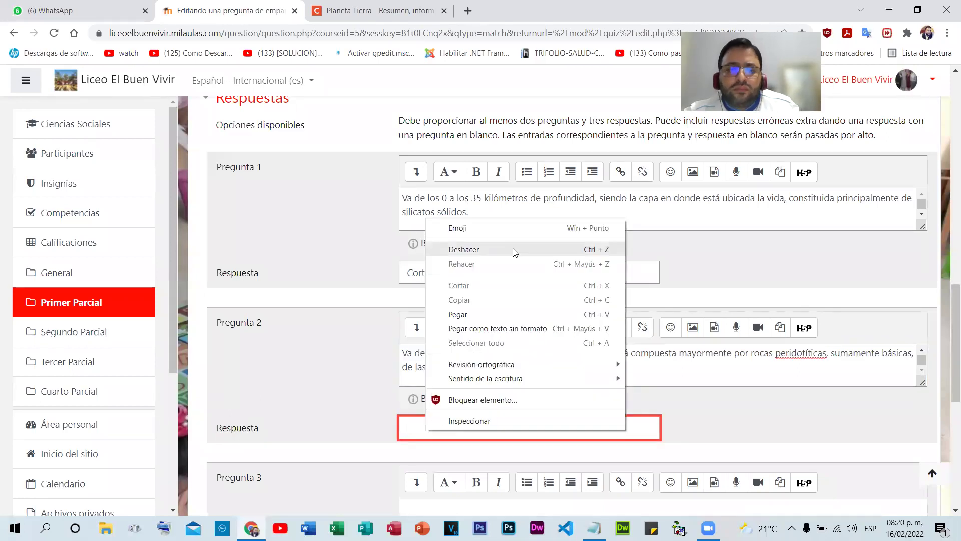
left_click(487, 327)
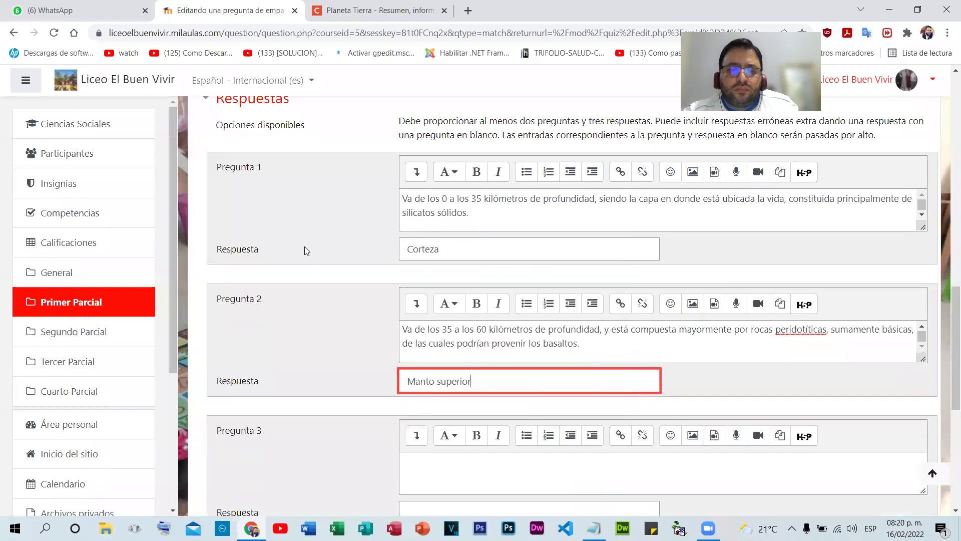
- Copy the first sentence of the article's Astenósfera description, up to "magma hirviente", into Pregunta 3 as plain text
scroll(304, 247, "down", 4)
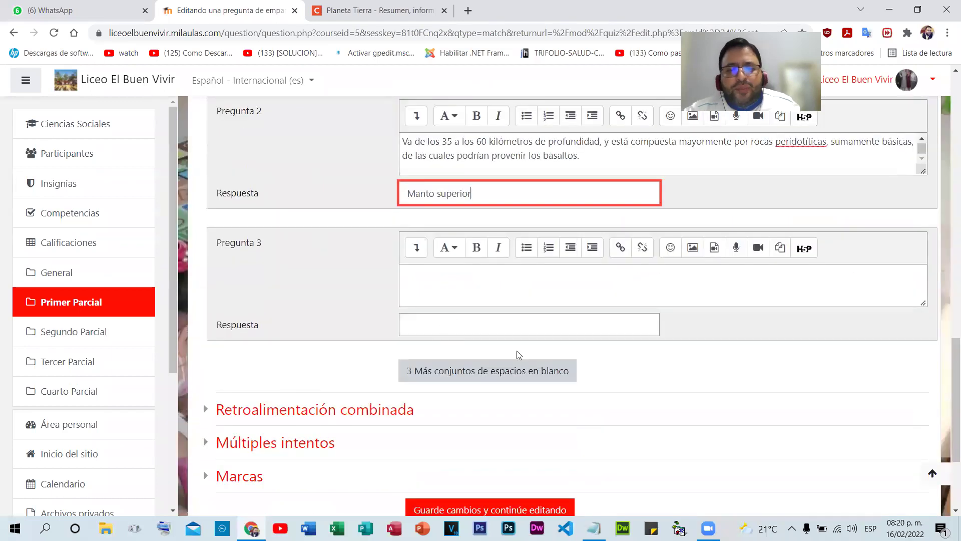
left_click(441, 285)
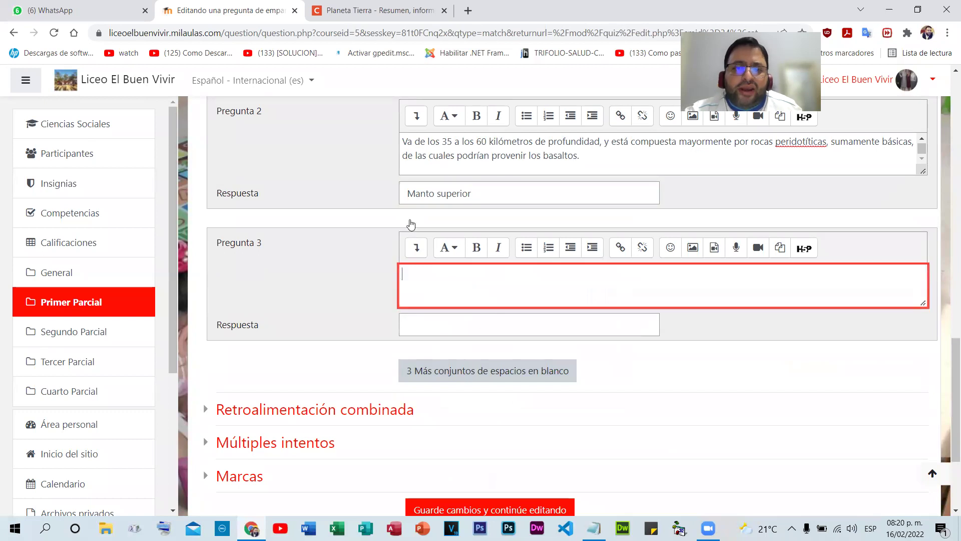
left_click(368, 9)
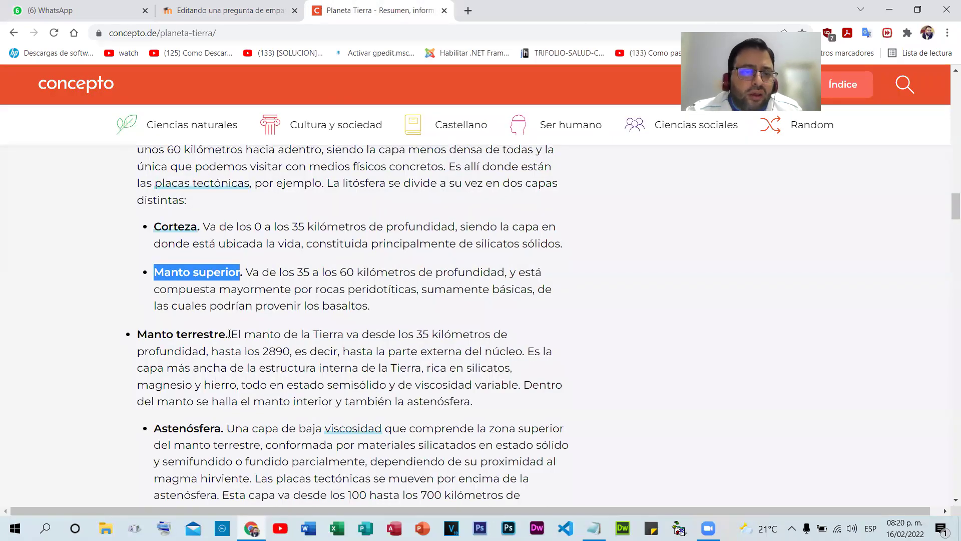
scroll(228, 334, "down", 3)
left_click_drag(228, 303, 254, 352)
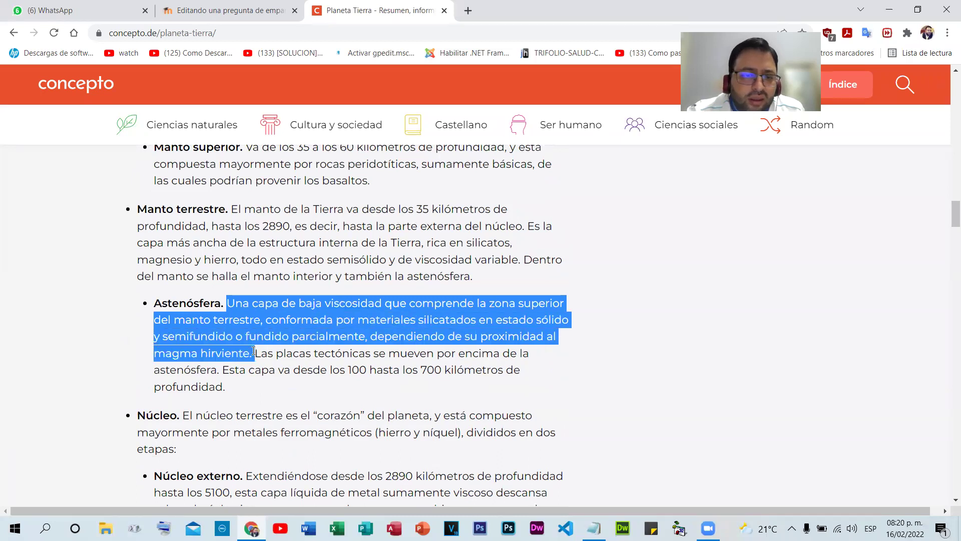
right_click(251, 352)
left_click(281, 377)
left_click(228, 10)
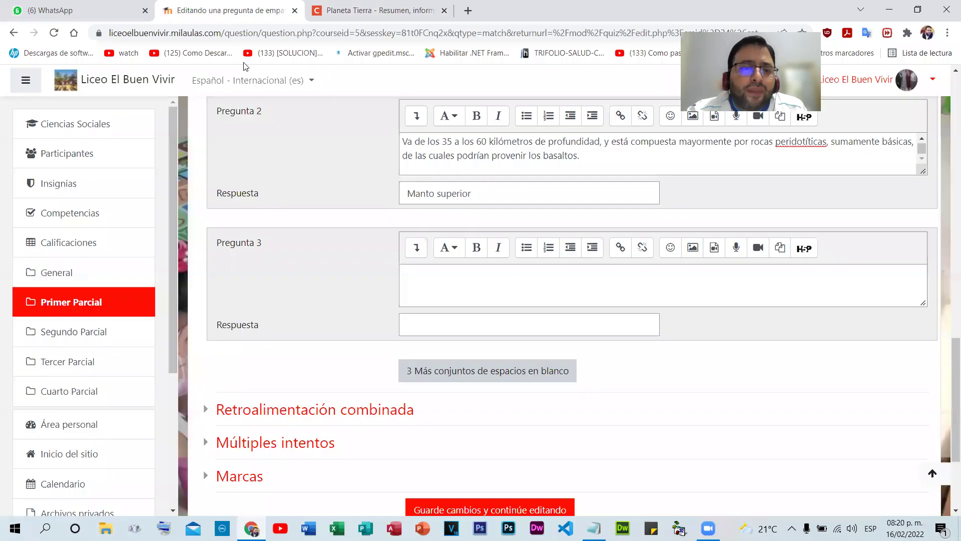
right_click(454, 282)
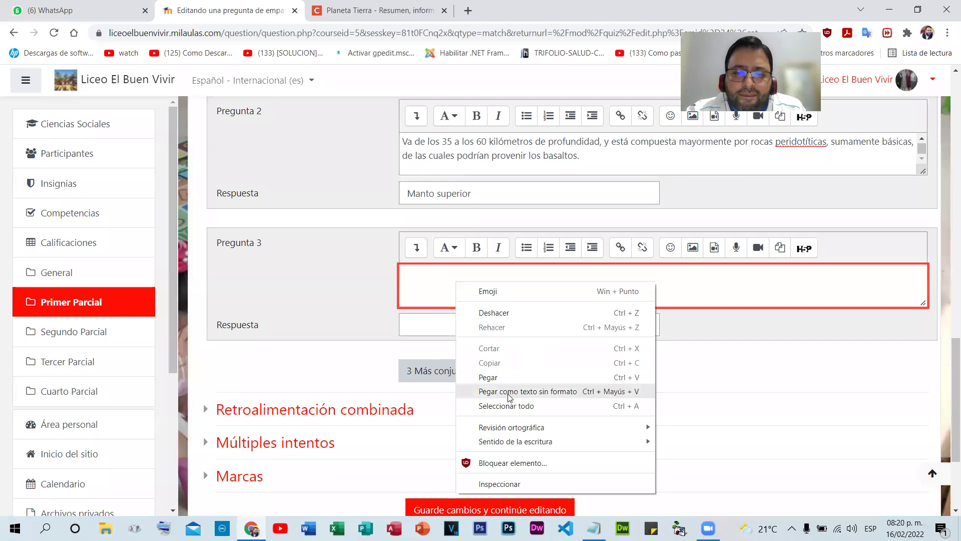
left_click(509, 392)
- Copy the term "Astenósfera" from the article into the answer of Pregunta 3
left_click(379, 10)
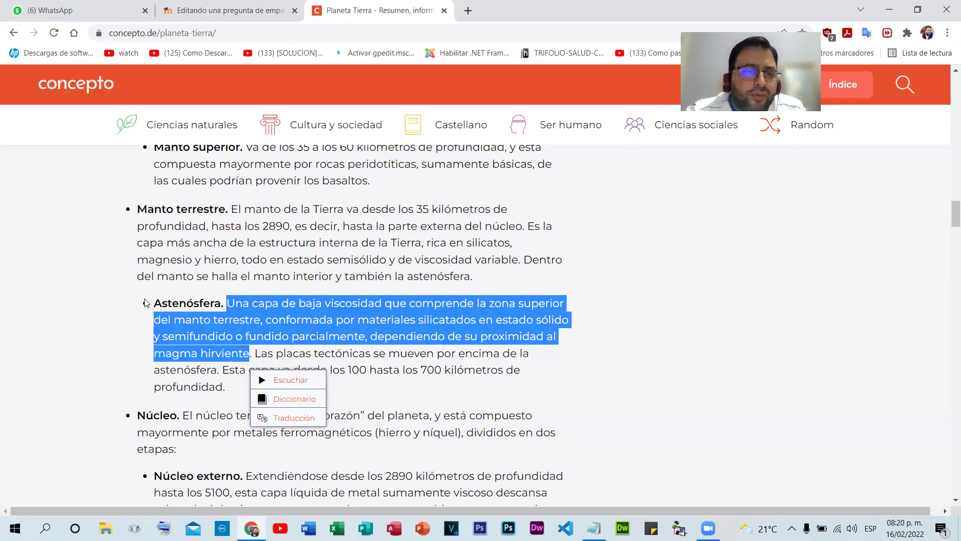
left_click_drag(156, 303, 219, 308)
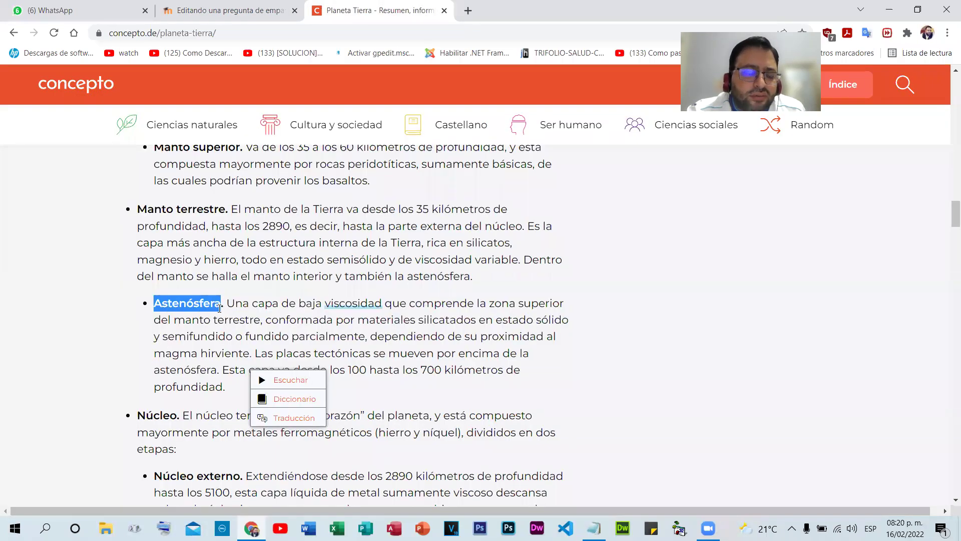
left_click(228, 10)
left_click(459, 325)
right_click(458, 325)
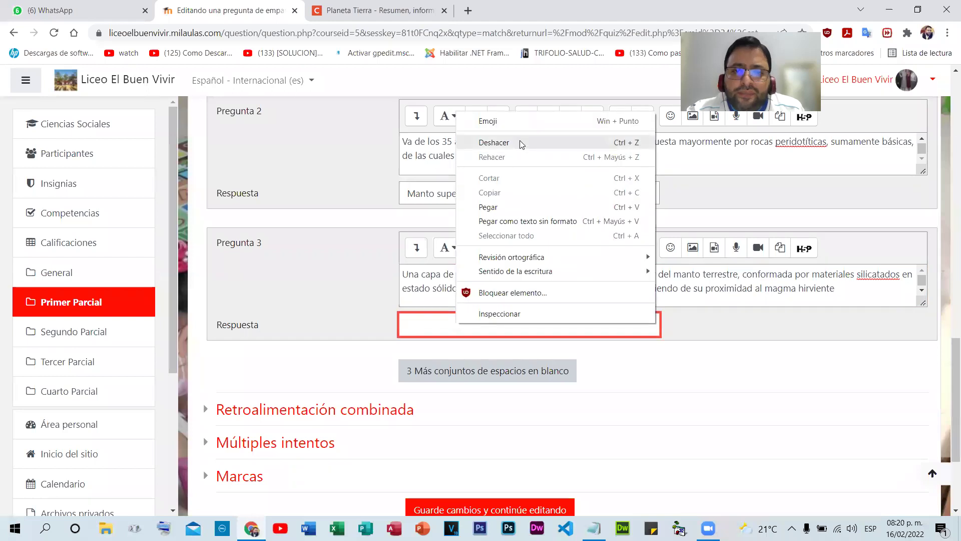
left_click(509, 223)
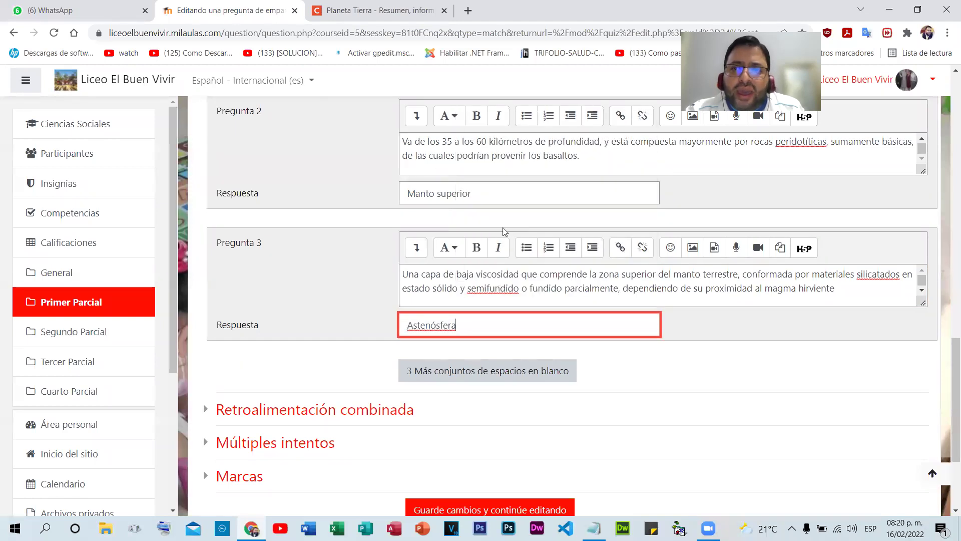
- Add three more blank question-and-answer sets to the matching question and go to the answer of Pregunta 4
left_click(480, 382)
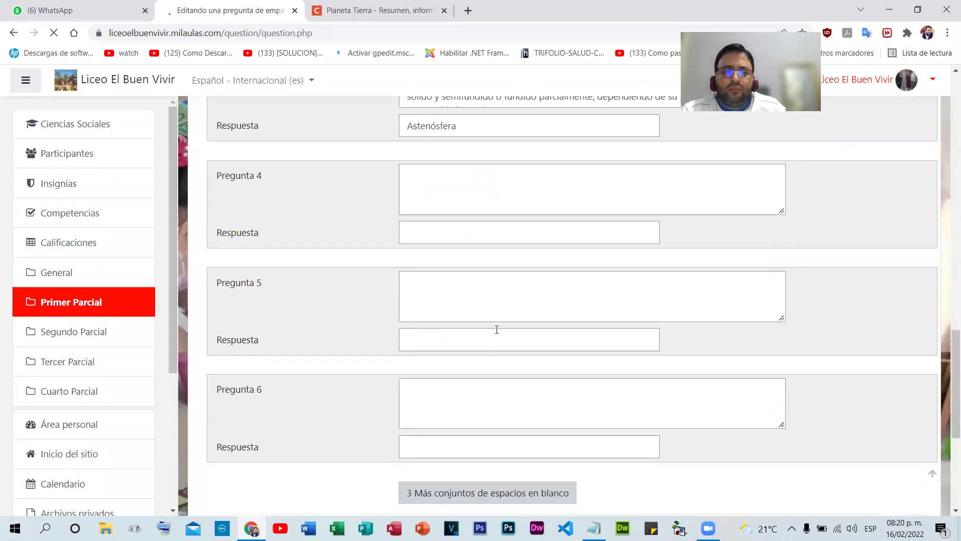
left_click(446, 355)
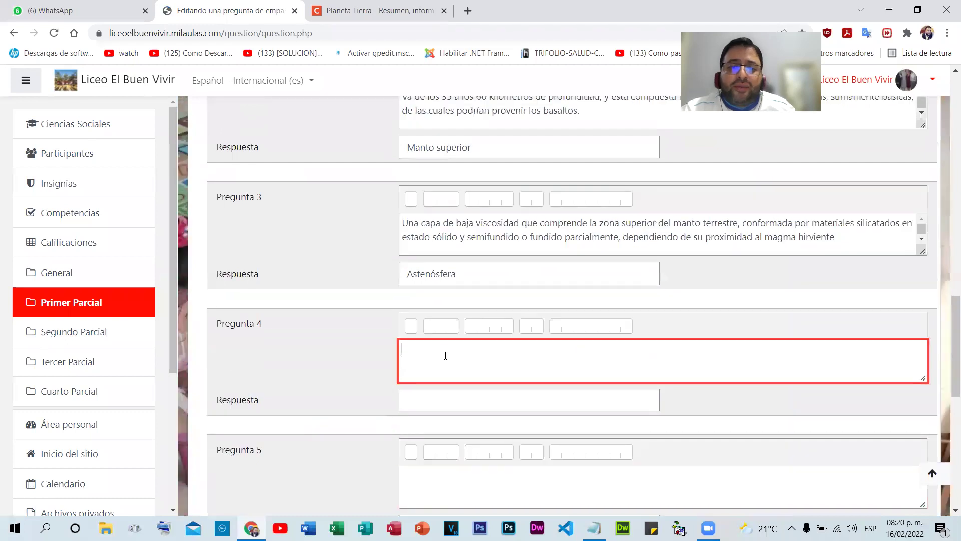
left_click(426, 407)
- Copy the term "Núcleo" from the article as the answer of Pregunta 4, leaving its question text blank
left_click(378, 10)
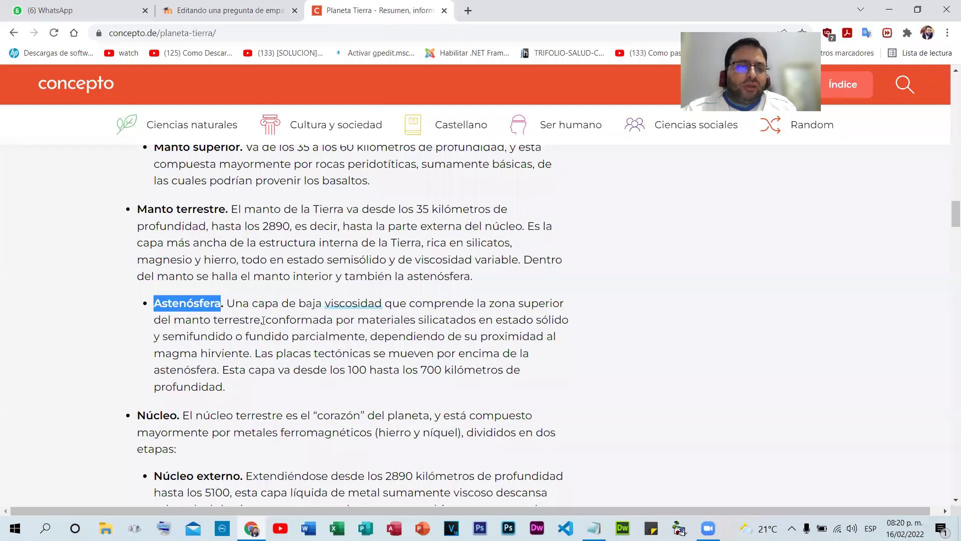
scroll(202, 319, "down", 3)
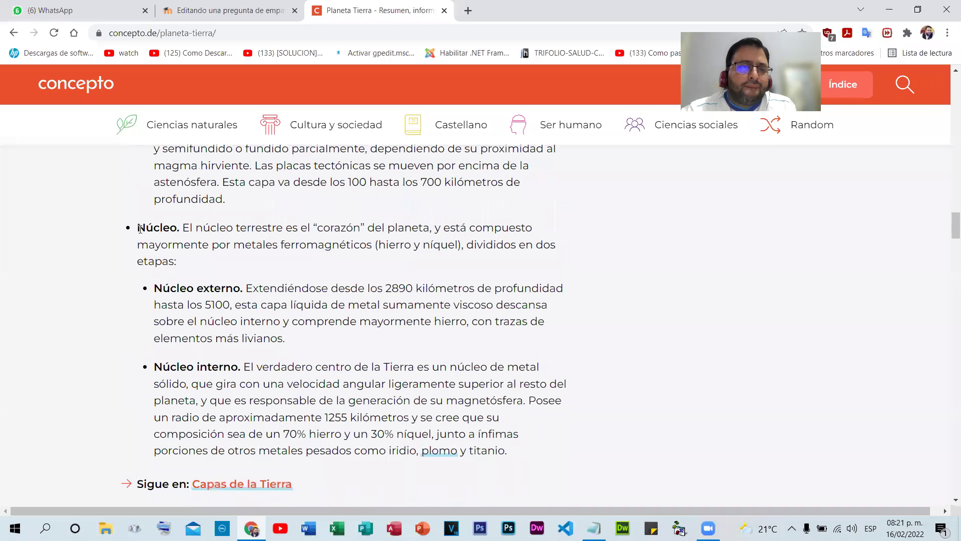
left_click_drag(139, 229, 177, 230)
key("super+c")
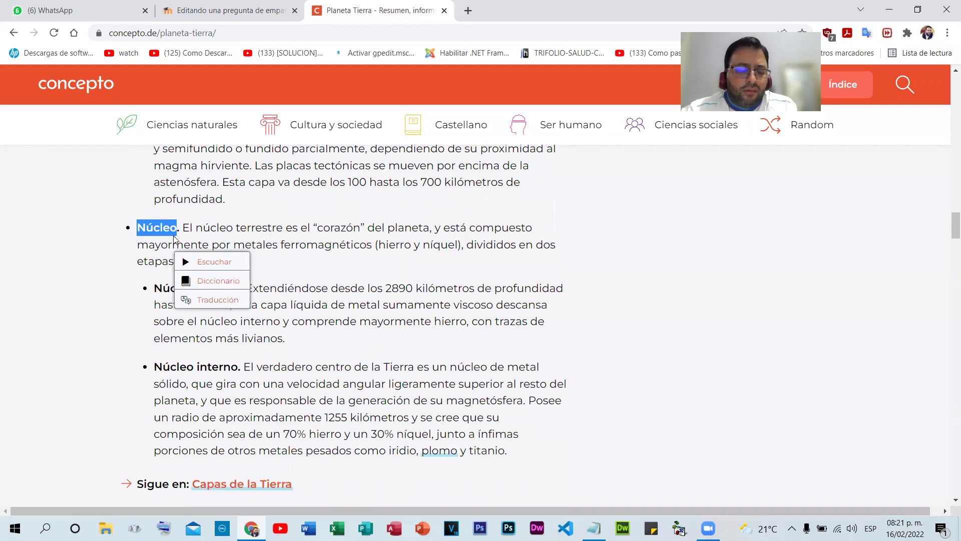
left_click(263, 6)
right_click(429, 429)
left_click(421, 421)
right_click(421, 422)
left_click(477, 303)
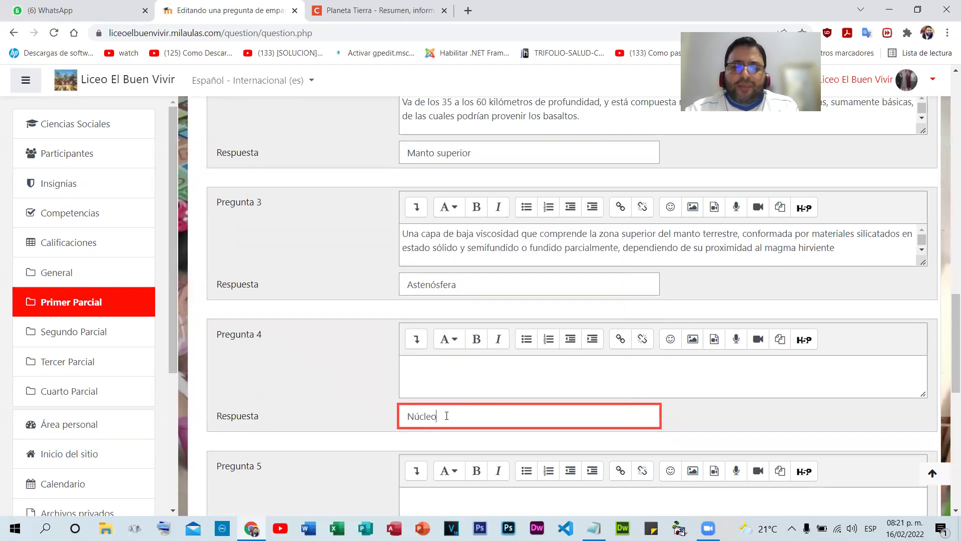
- Copy the term "Litósfera" from the article as the plain-text answer of Pregunta 5, leaving its question text blank
left_click(380, 10)
scroll(212, 285, "up", 7)
scroll(212, 285, "up", 6)
scroll(213, 300, "down", 7)
scroll(310, 333, "up", 3)
left_click_drag(161, 258, 192, 258)
key("super+c")
left_click(176, 270)
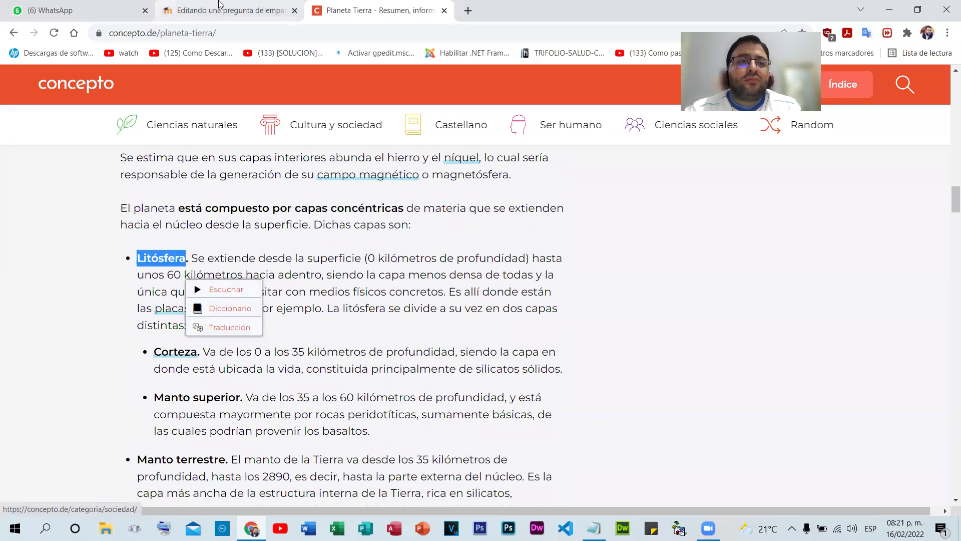
left_click(226, 10)
scroll(459, 359, "down", 3)
scroll(460, 359, "down", 1)
left_click(448, 366)
right_click(449, 363)
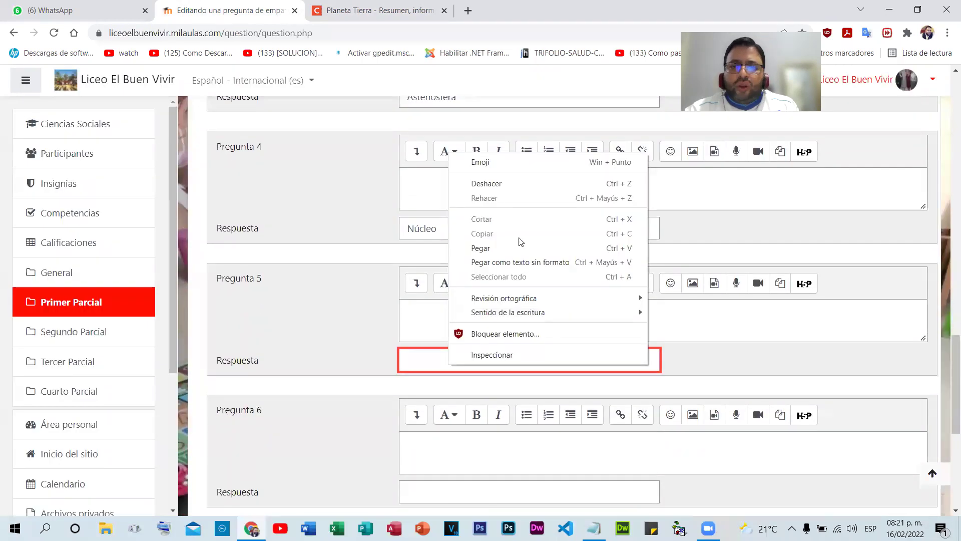
left_click(517, 260)
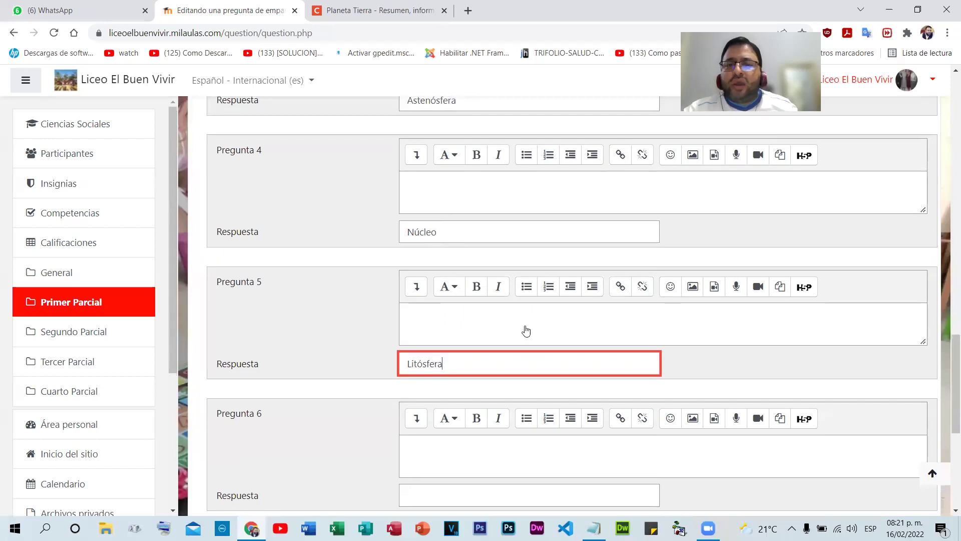
- Check the completed question-and-answer sets and save the matching question, returning to the quiz's question list
scroll(521, 341, "up", 4)
scroll(464, 365, "up", 5)
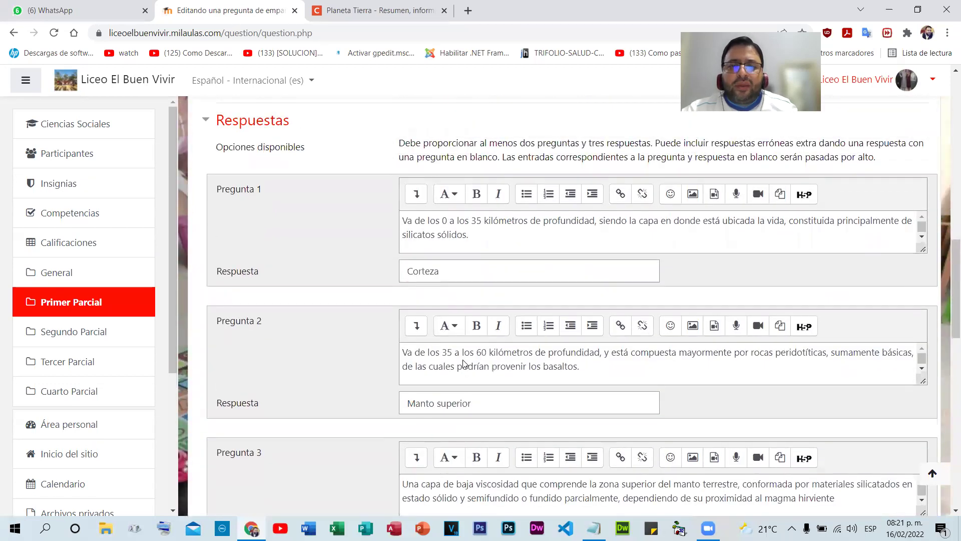
scroll(669, 399, "down", 15)
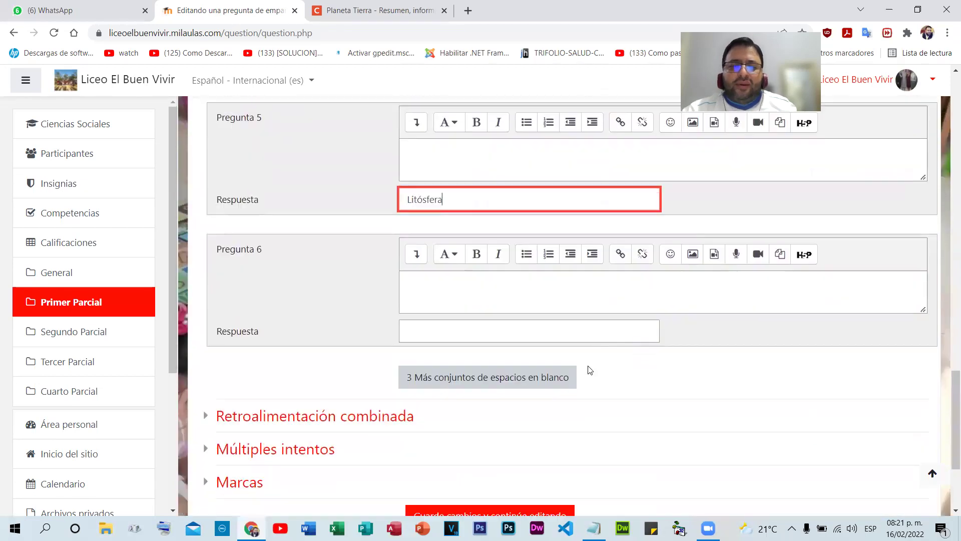
left_click(450, 384)
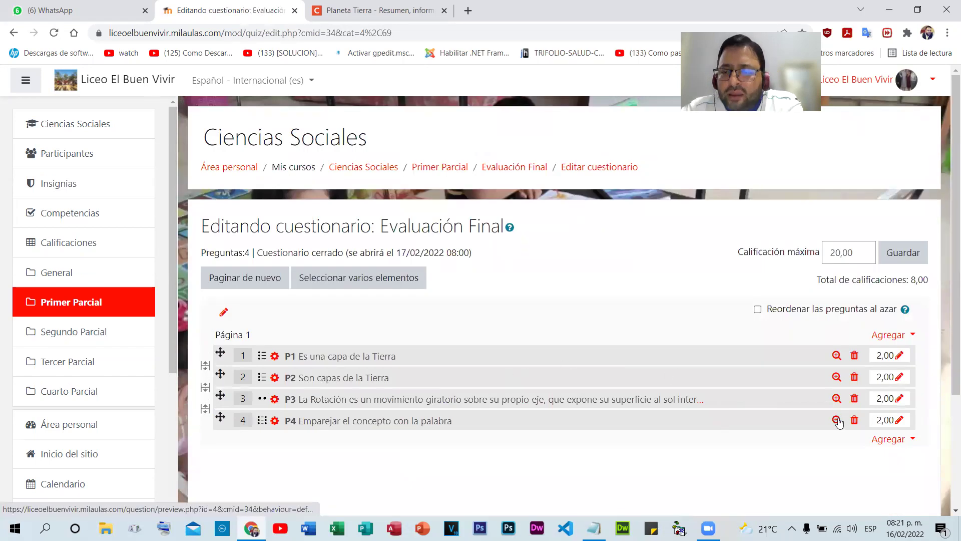
- Preview question P4, widen the preview window and examine the answer choices offered for the first description
left_click(836, 420)
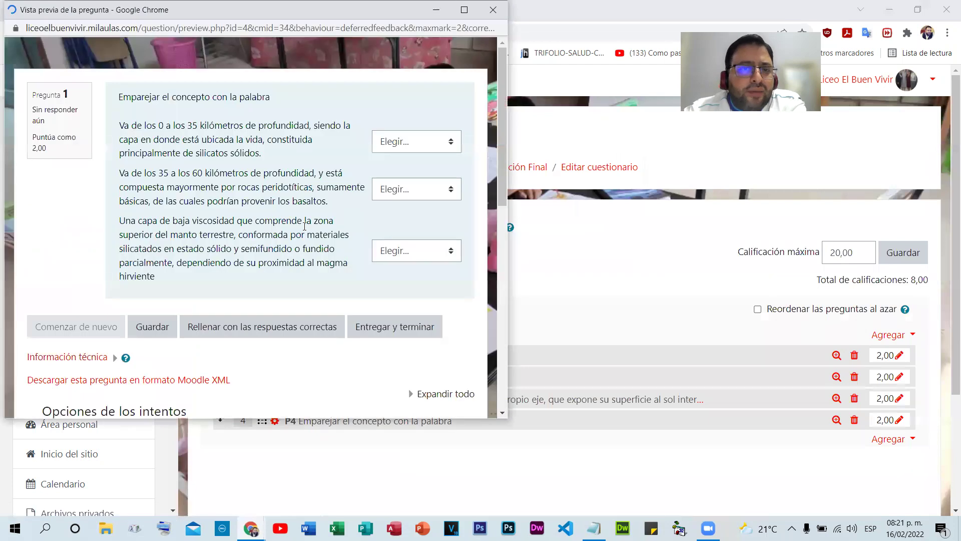
left_click(464, 9)
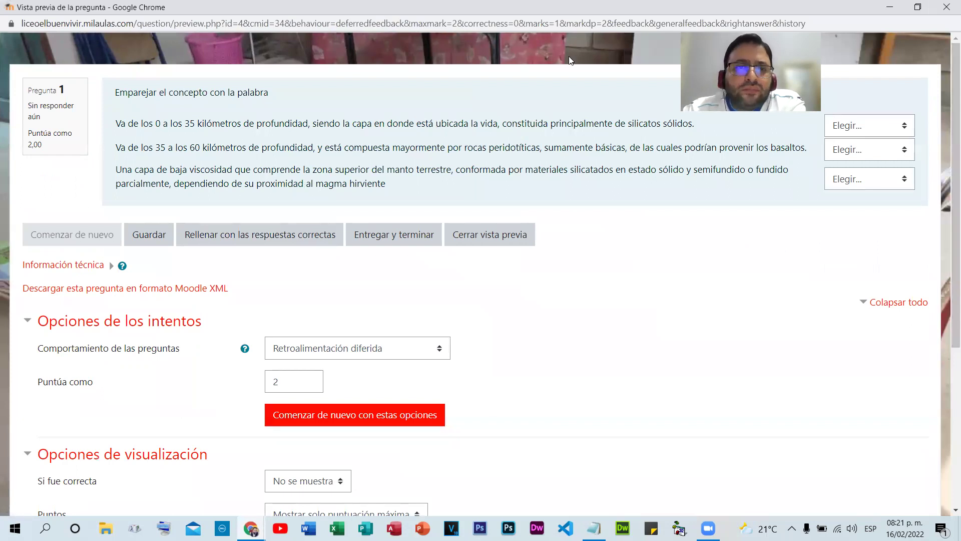
key("super+Down")
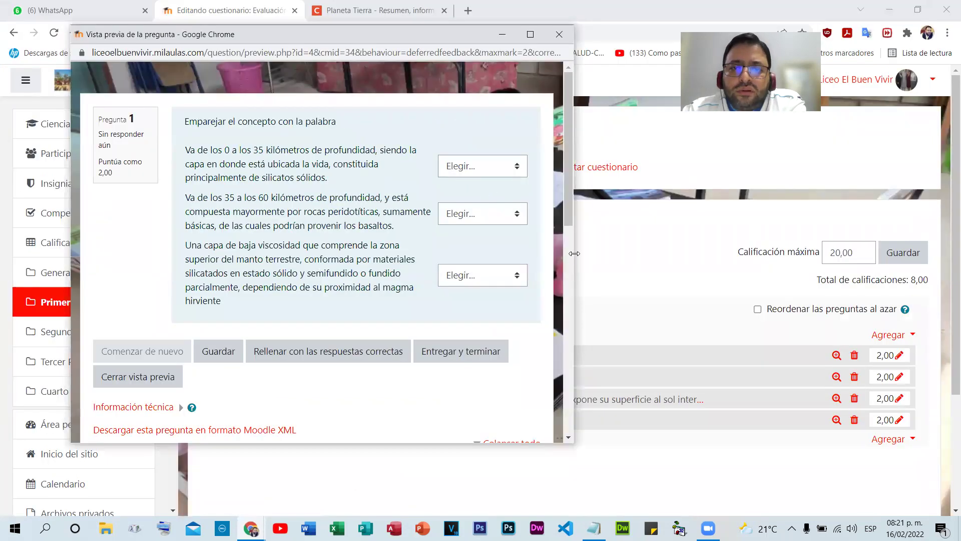
left_click_drag(574, 253, 703, 253)
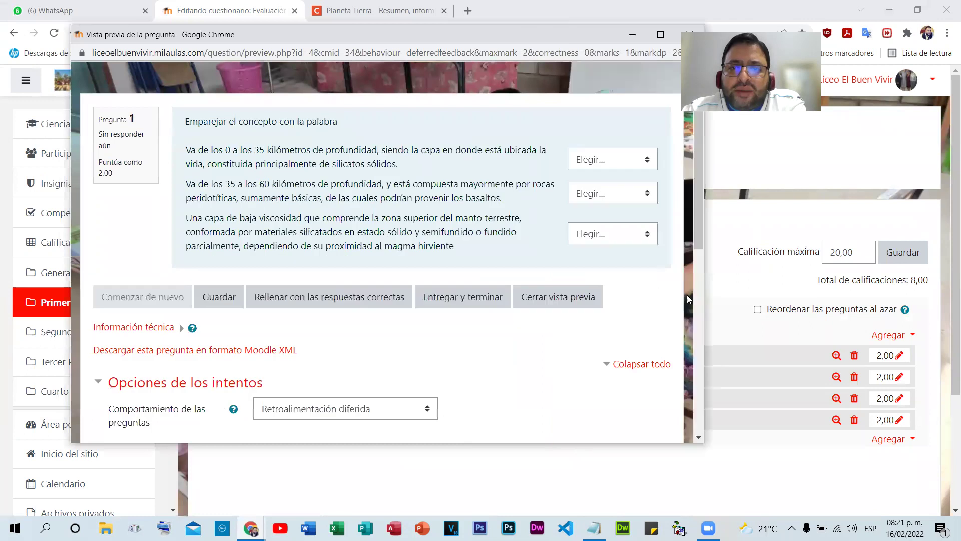
left_click(653, 162)
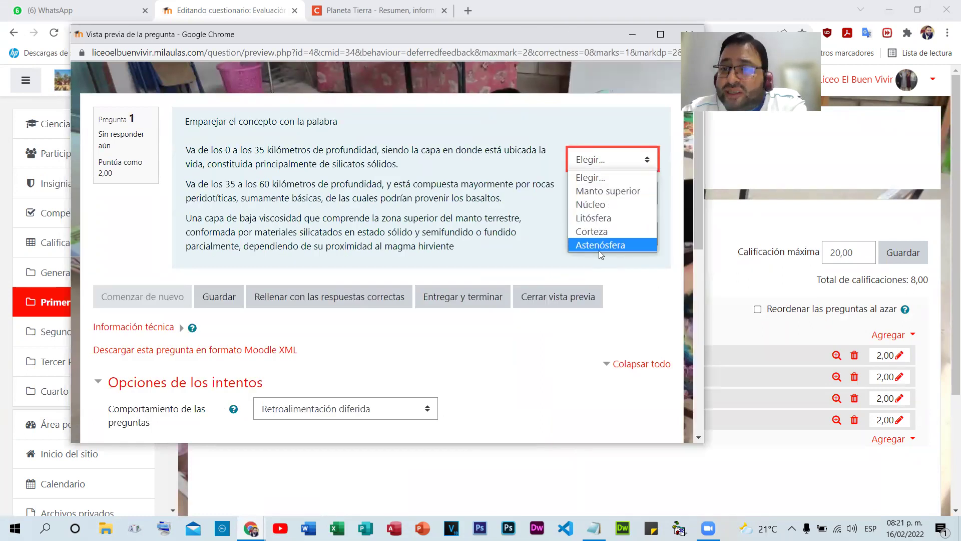
left_click(614, 114)
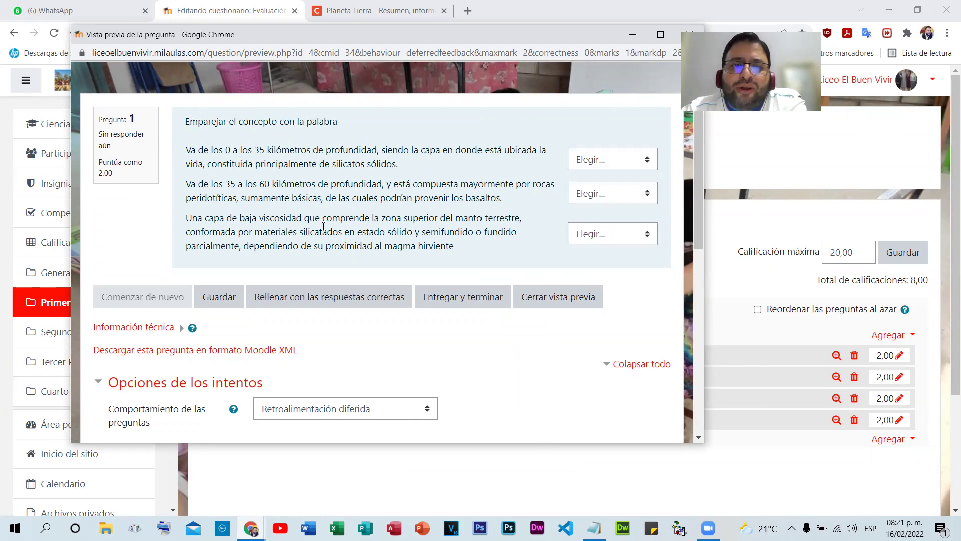
- Try answering the previewed question with Manto superior, Núcleo and Astenósfera for the first, second and third descriptions
left_click(655, 165)
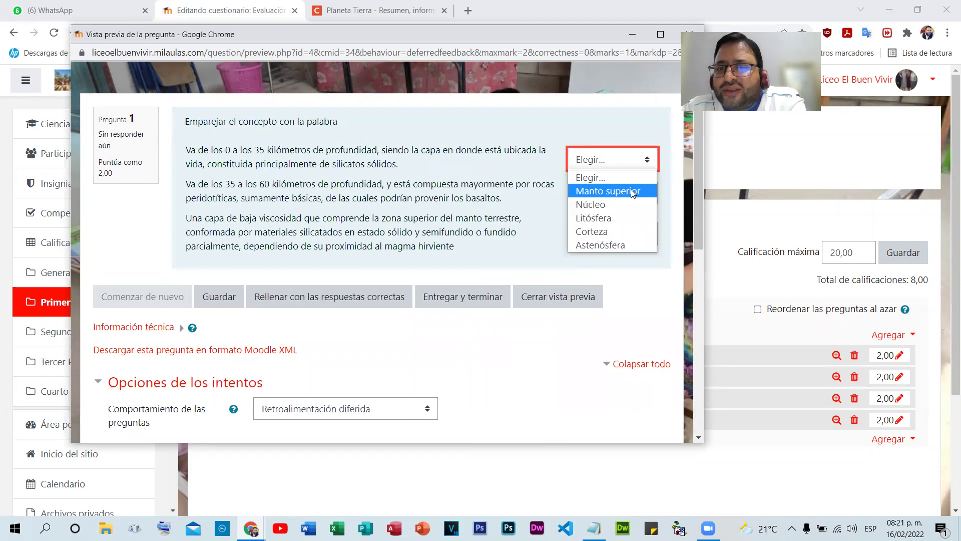
left_click(632, 191)
left_click(632, 193)
left_click(611, 225)
left_click(626, 193)
left_click(607, 240)
left_click(607, 234)
left_click(607, 317)
left_click(530, 341)
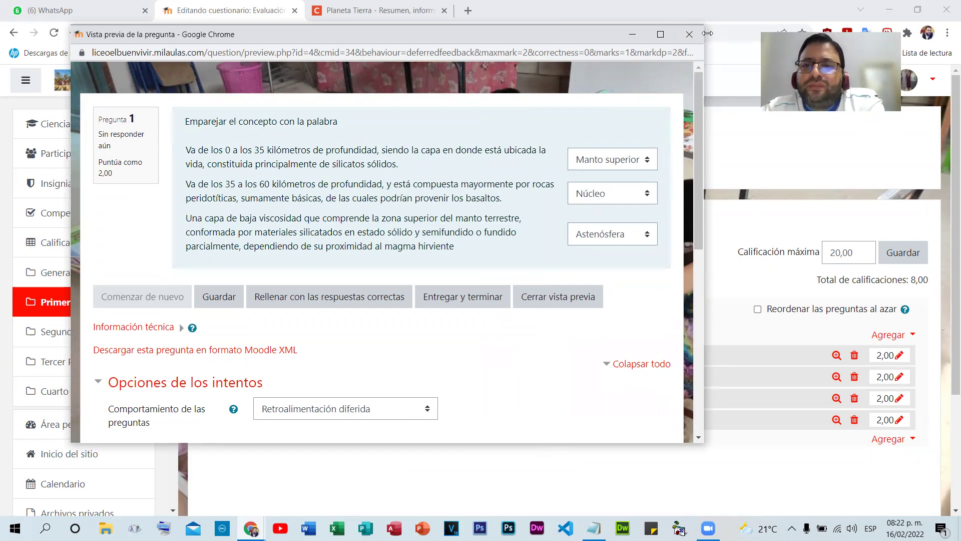
- Review the answer choices of the previewed descriptions once more and close the preview, discarding the trial answers
left_click(640, 235)
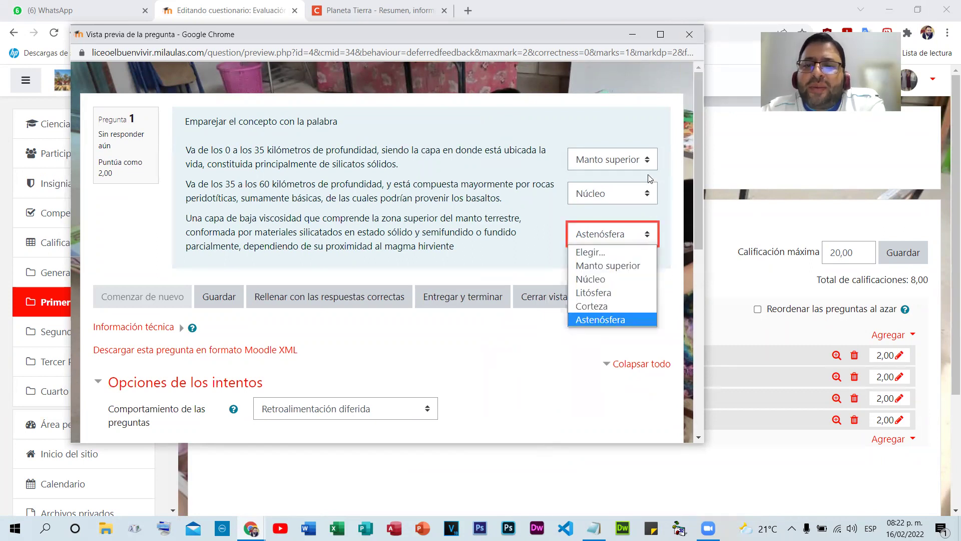
left_click(649, 190)
left_click(649, 160)
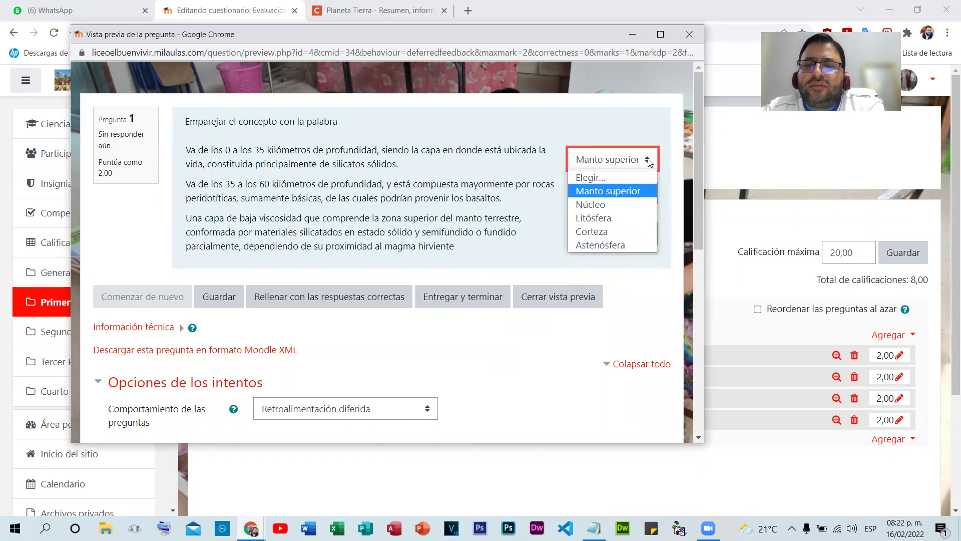
left_click(689, 34)
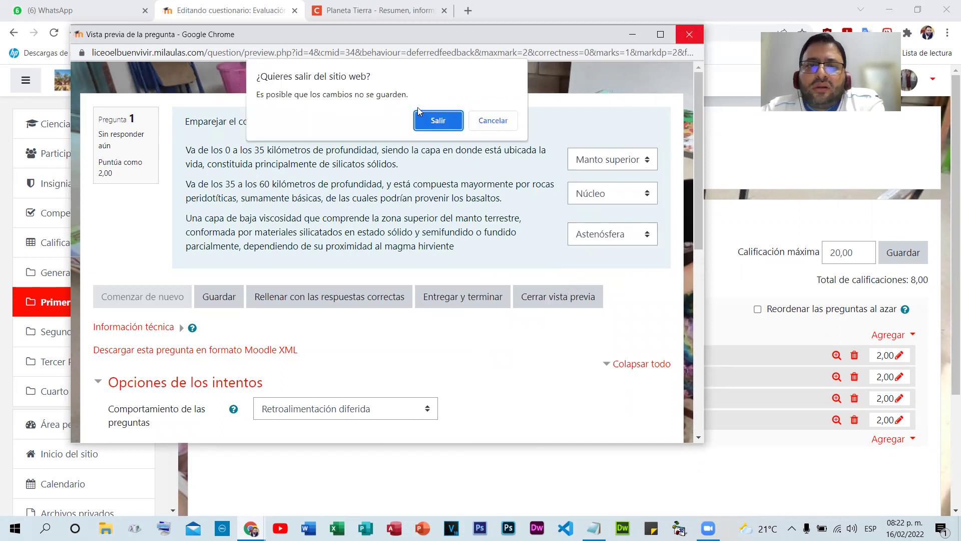
left_click(435, 121)
- Add a new question of type Respuesta corta at the end of the quiz and name it P5
scroll(640, 219, "down", 3)
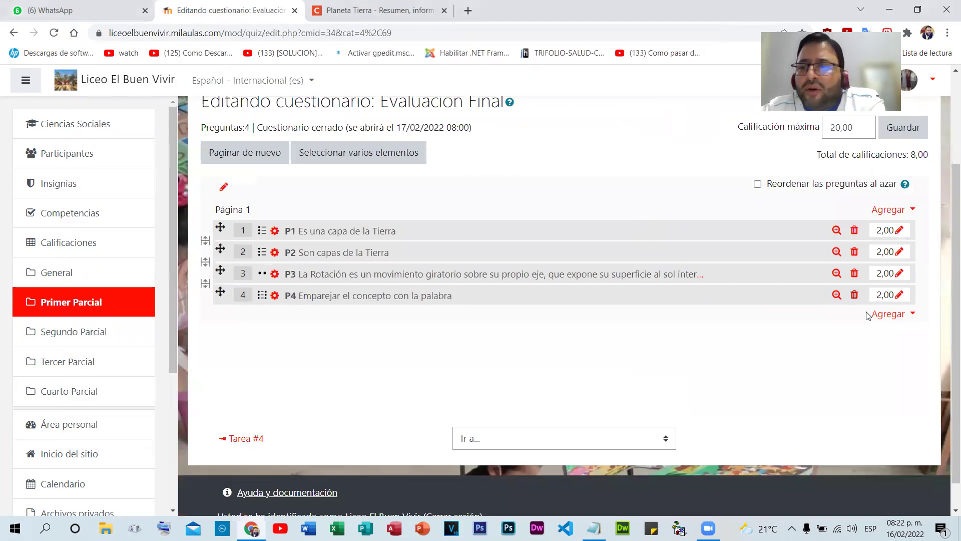
left_click(889, 314)
left_click(816, 338)
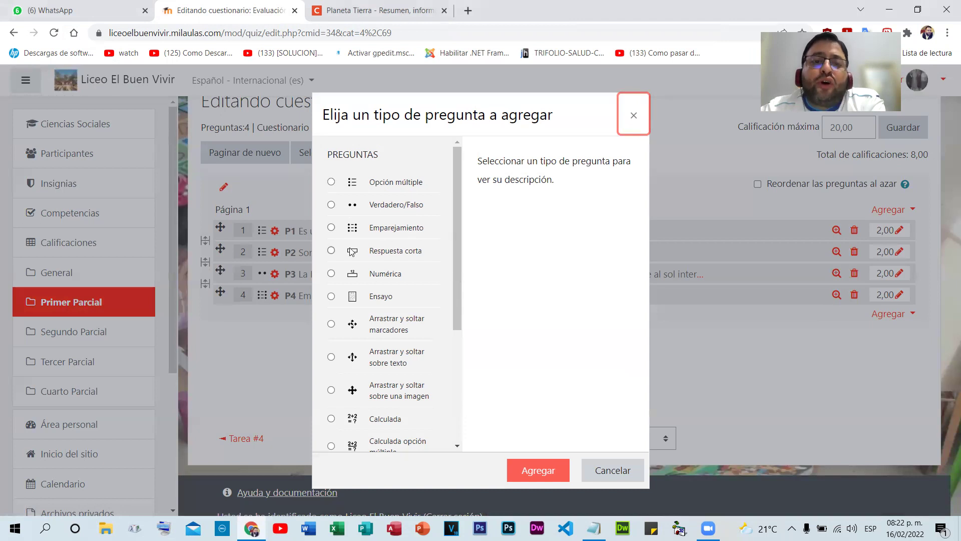
left_click(395, 251)
left_click(518, 456)
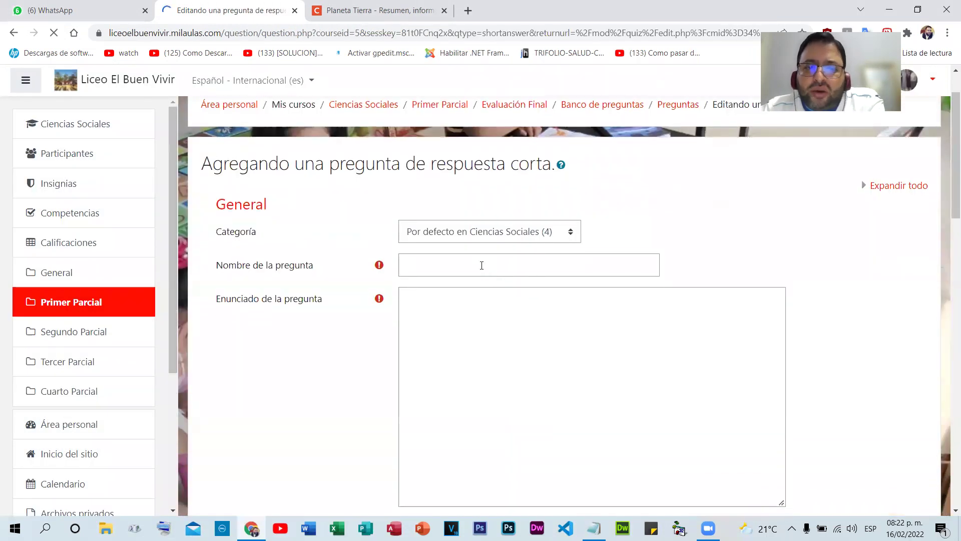
left_click(482, 265)
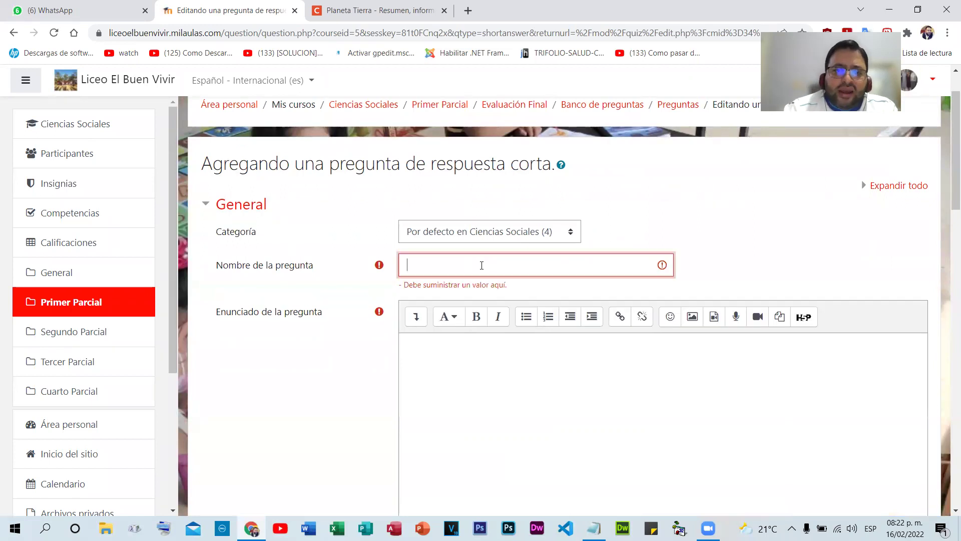
type("P5")
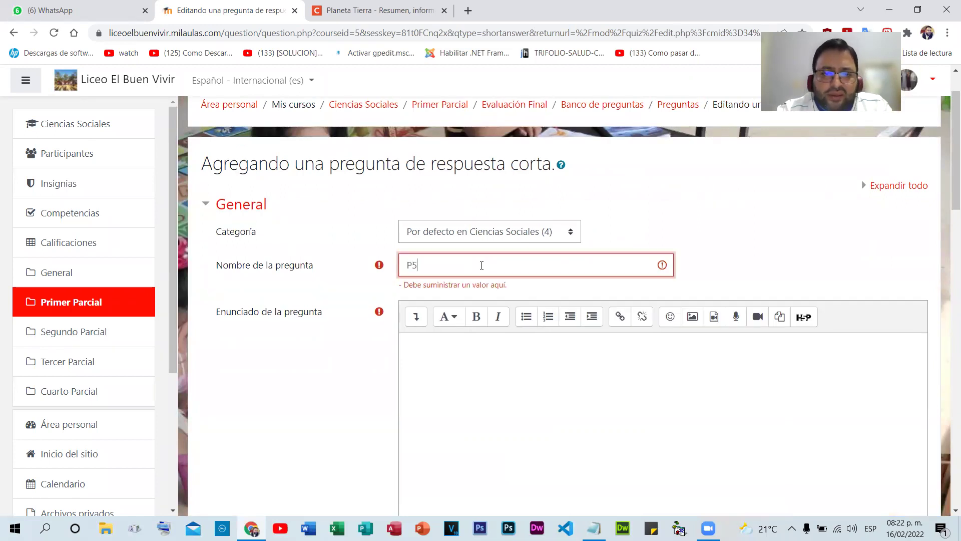
- Copy the phrase "Los elementos más abundantes son" from the article into the question statement of P5 as plain text
left_click(506, 359)
left_click(381, 10)
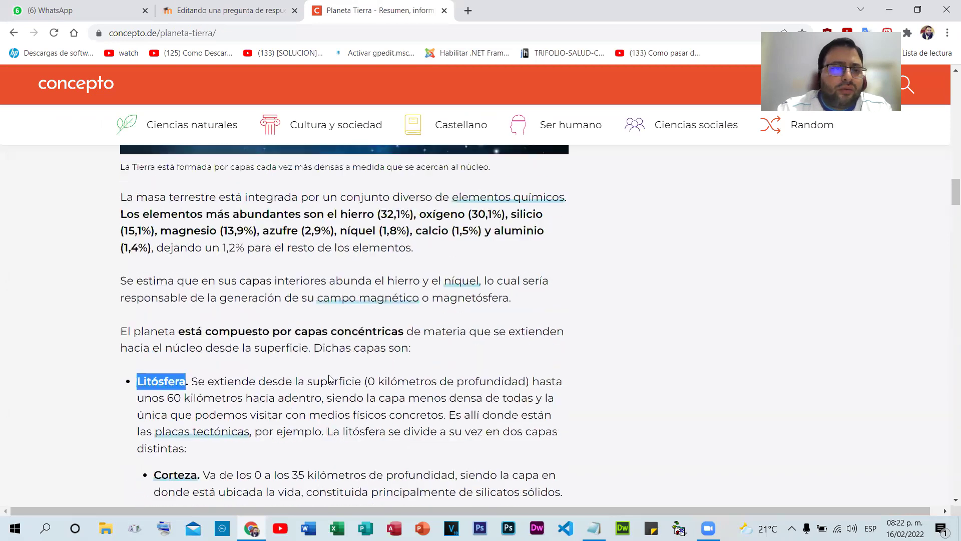
scroll(328, 379, "up", 3)
scroll(334, 370, "down", 2)
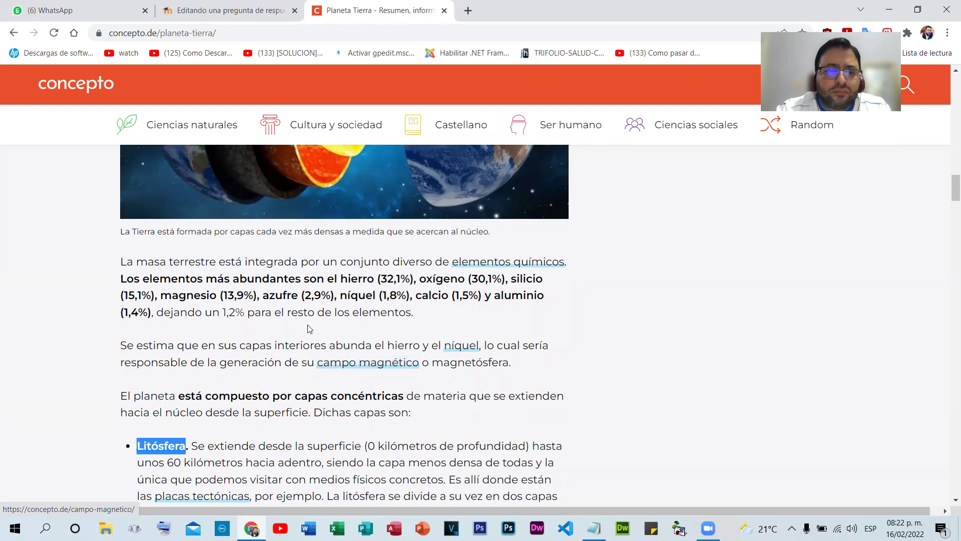
left_click_drag(120, 278, 323, 278)
key("super+c")
right_click(323, 296)
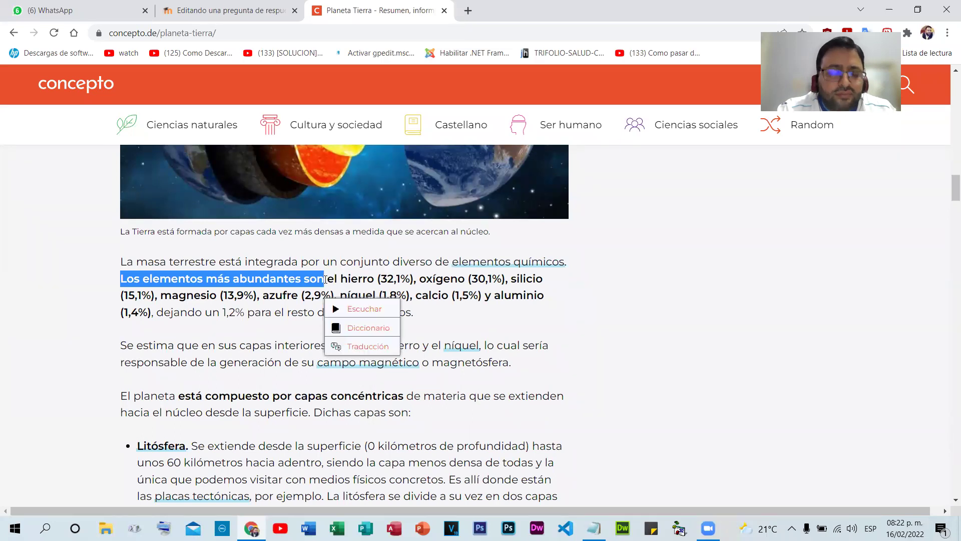
left_click(243, 8)
right_click(436, 422)
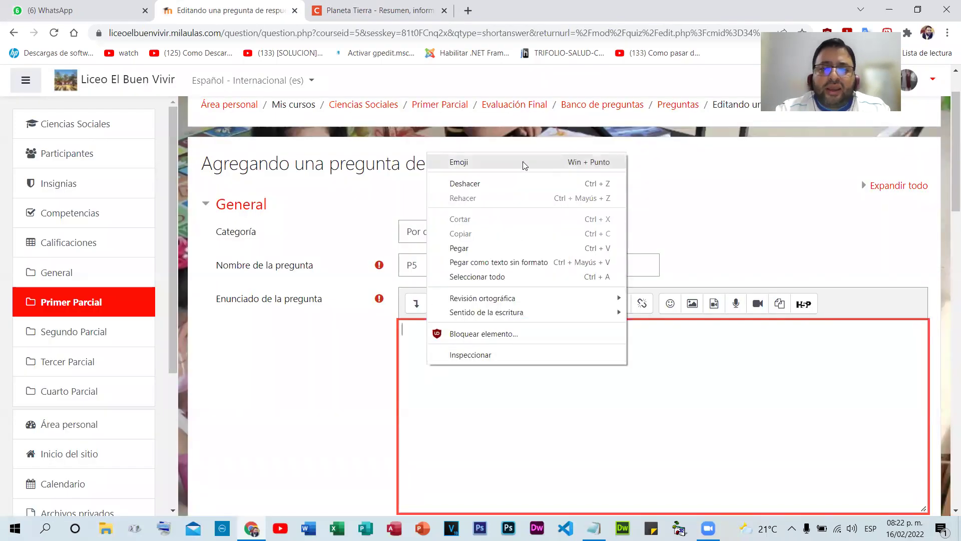
left_click(517, 265)
- Reword the question statement of P5 to "El elemento más abundante en la Tierra es:"
left_click_drag(417, 328, 365, 340)
type("El elementos más abundantes son")
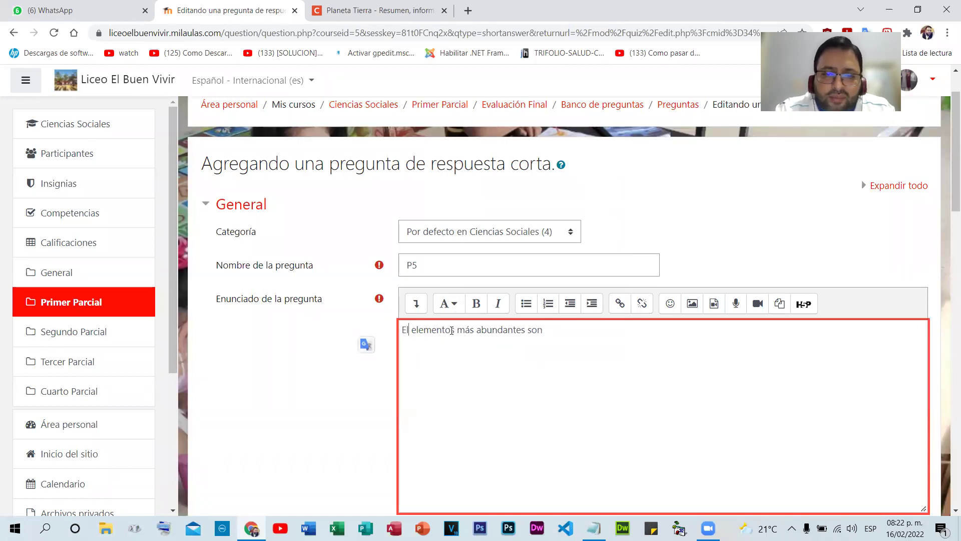
left_click(452, 330)
key("BackSpace")
double_click(525, 331)
key("BackSpace")
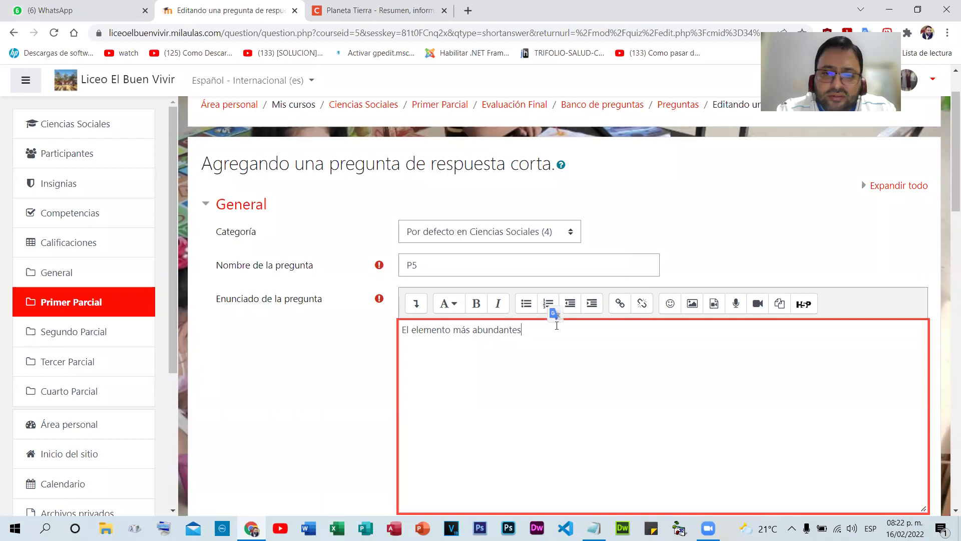
type("en la")
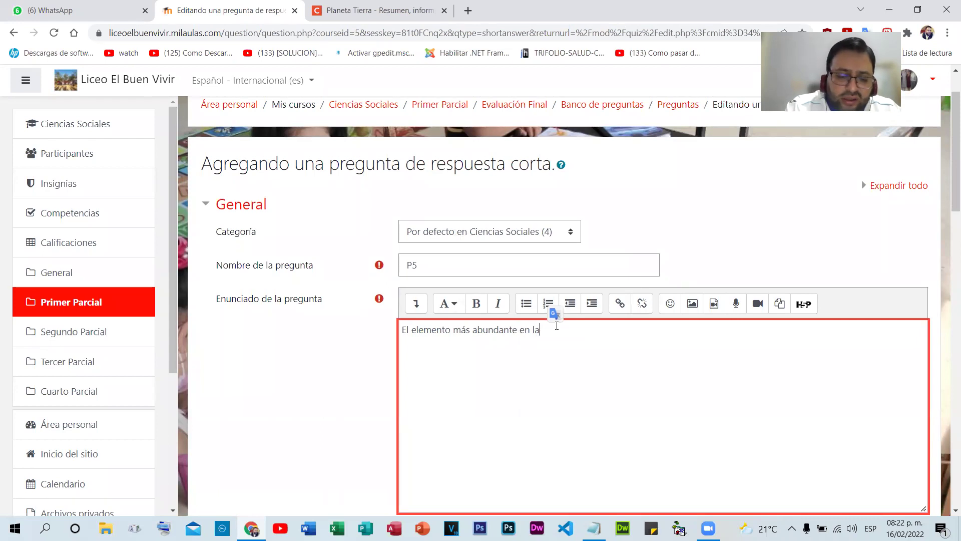
type(" Tierra es")
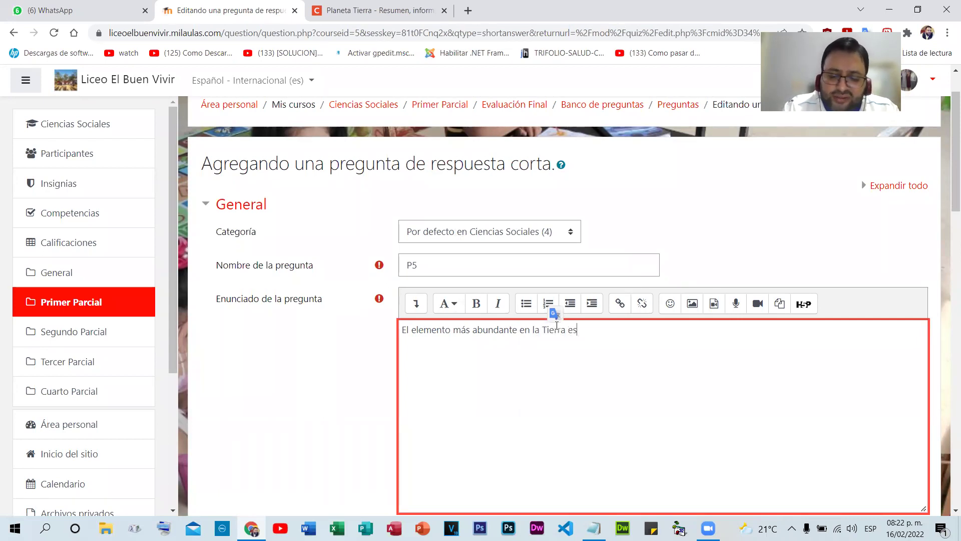
type(":")
- Check the article's list of abundant elements and set the default score of P5 to 1
key("ctrl+Tab")
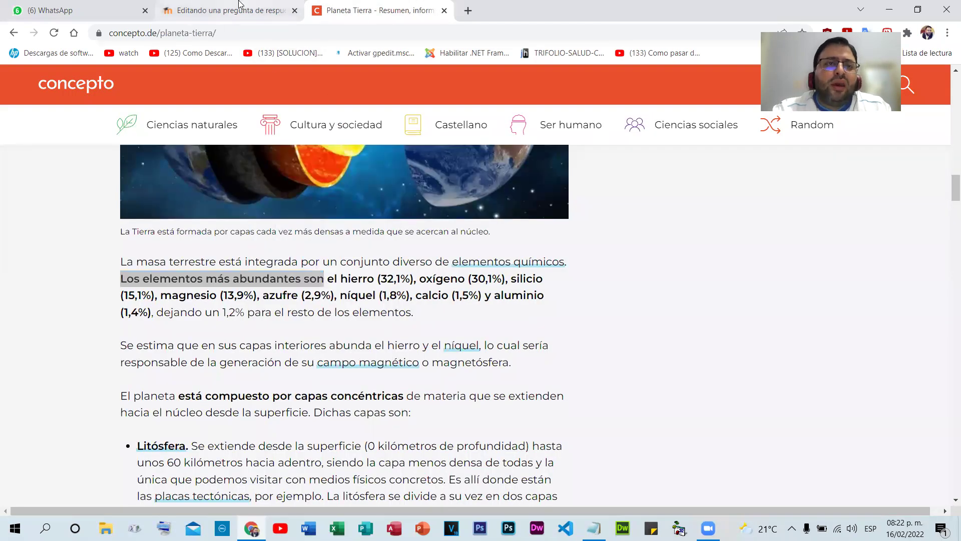
left_click(227, 10)
scroll(734, 444, "down", 5)
key("Tab")
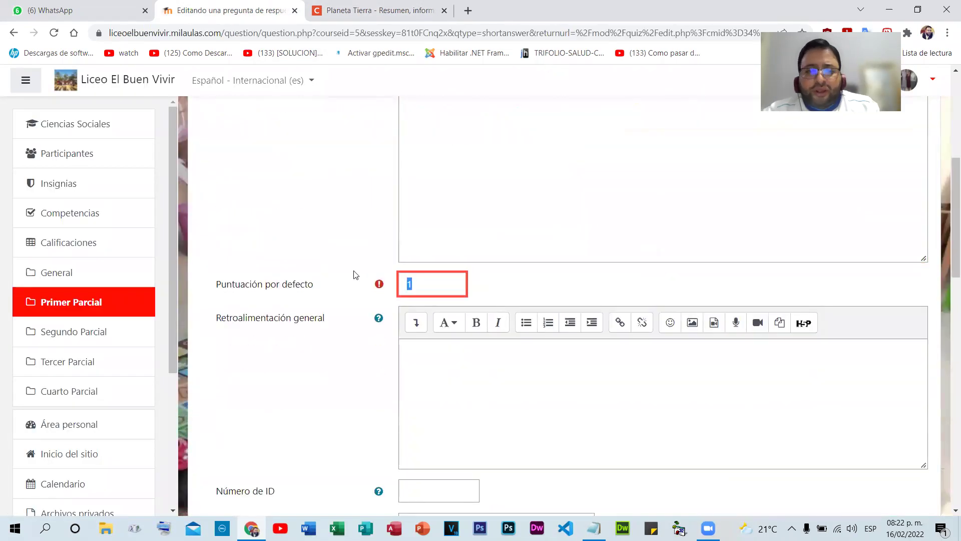
type("1")
- Set the case-sensitivity option of P5 to "Igual mayúsculas que minúsculas"
scroll(693, 324, "down", 5)
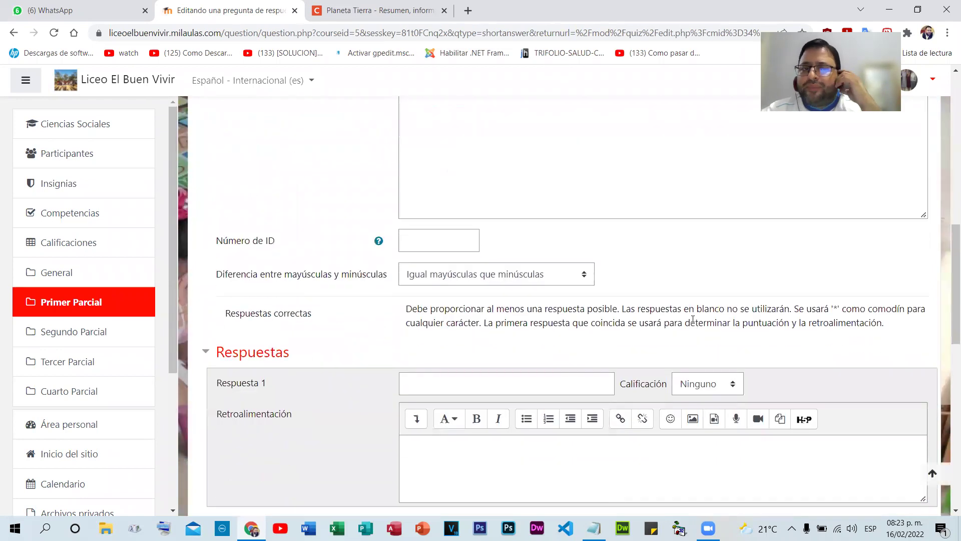
scroll(555, 290, "down", 1)
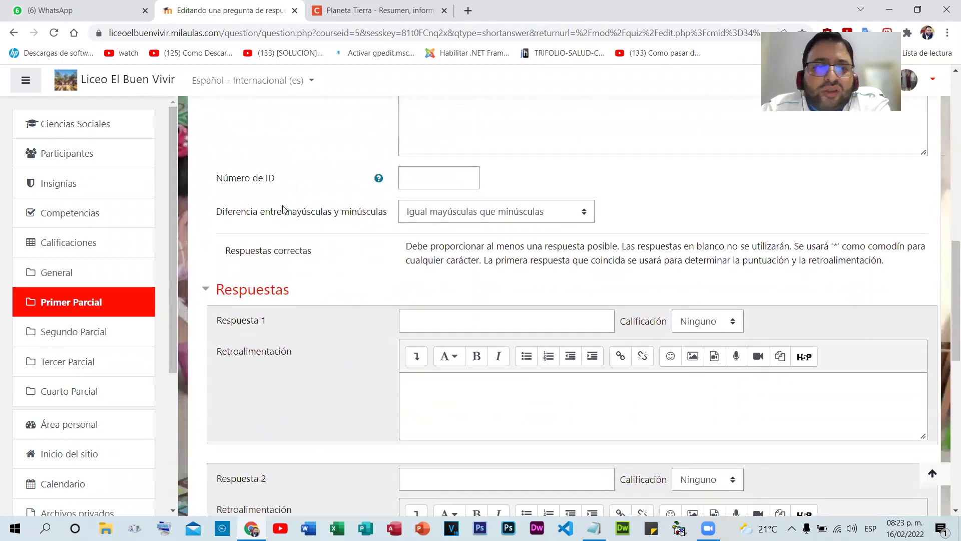
left_click(477, 212)
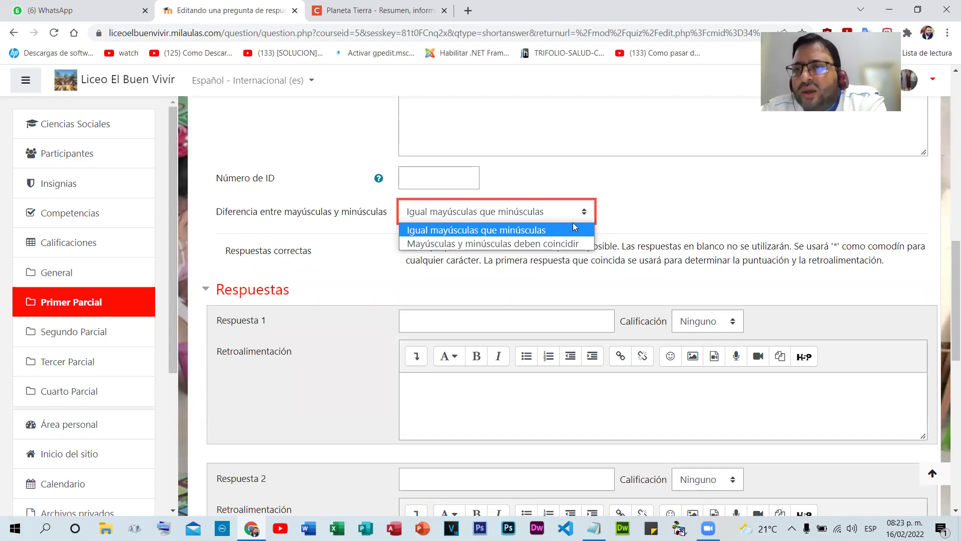
left_click(573, 229)
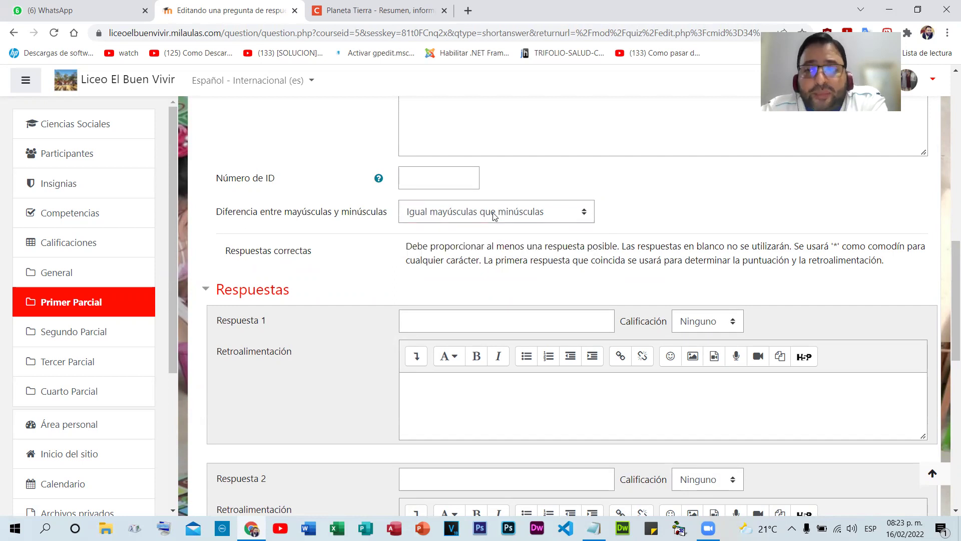
left_click(460, 212)
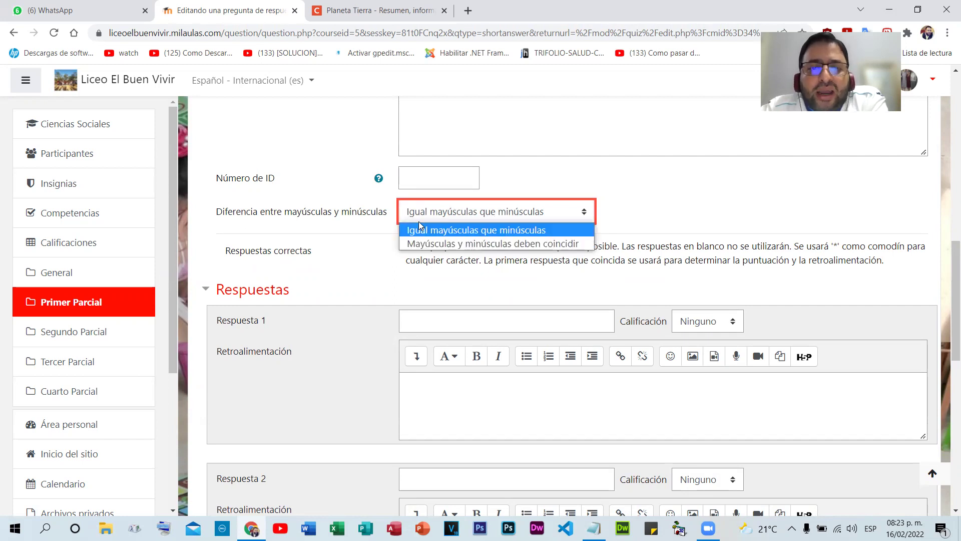
left_click(444, 233)
left_click(877, 203)
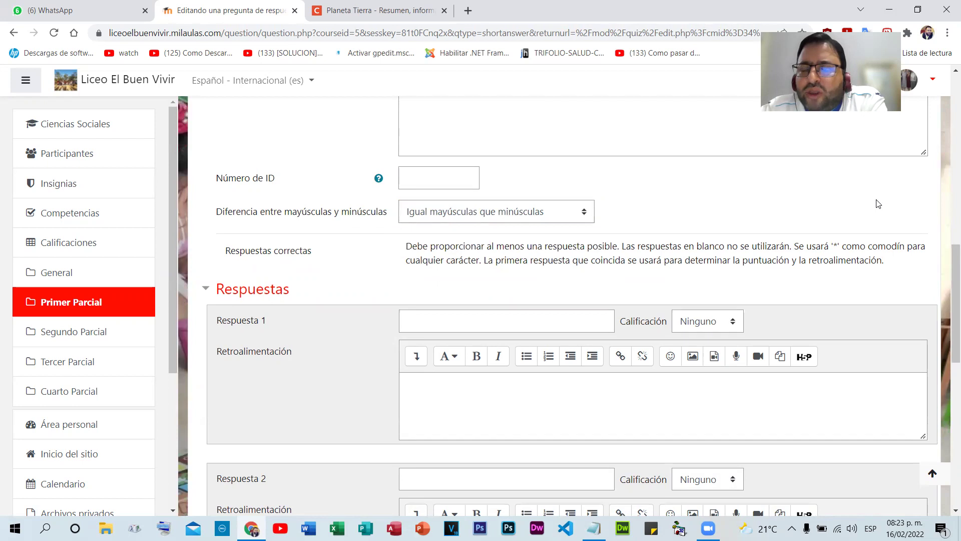
- Enter "El Hierro" as Respuesta 1 and "Hierro" as Respuesta 2 of P5
scroll(886, 197, "down", 1)
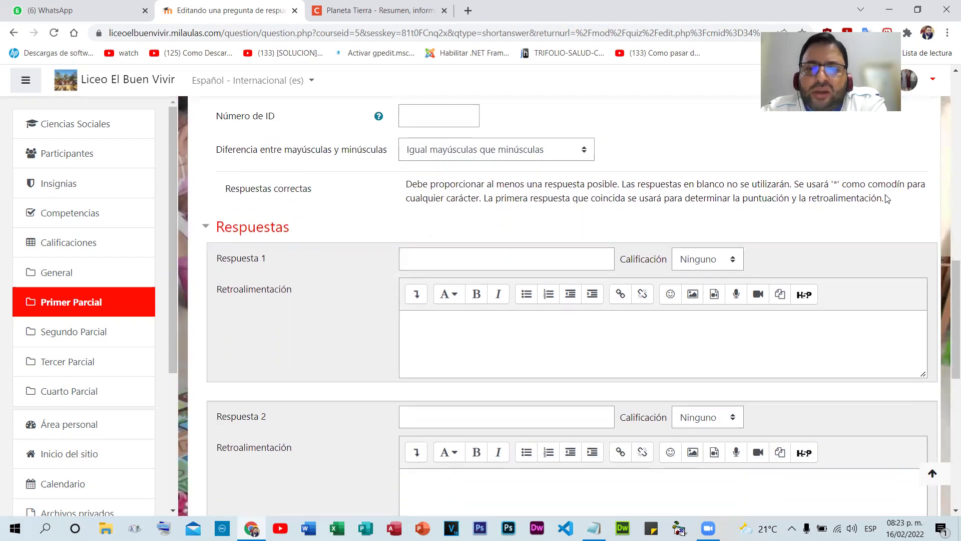
left_click(472, 267)
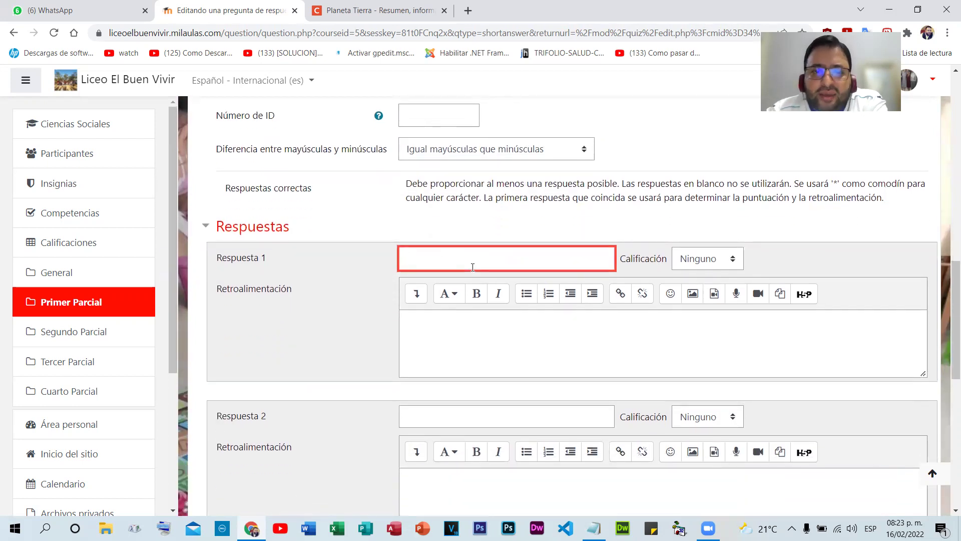
type("El Hierro")
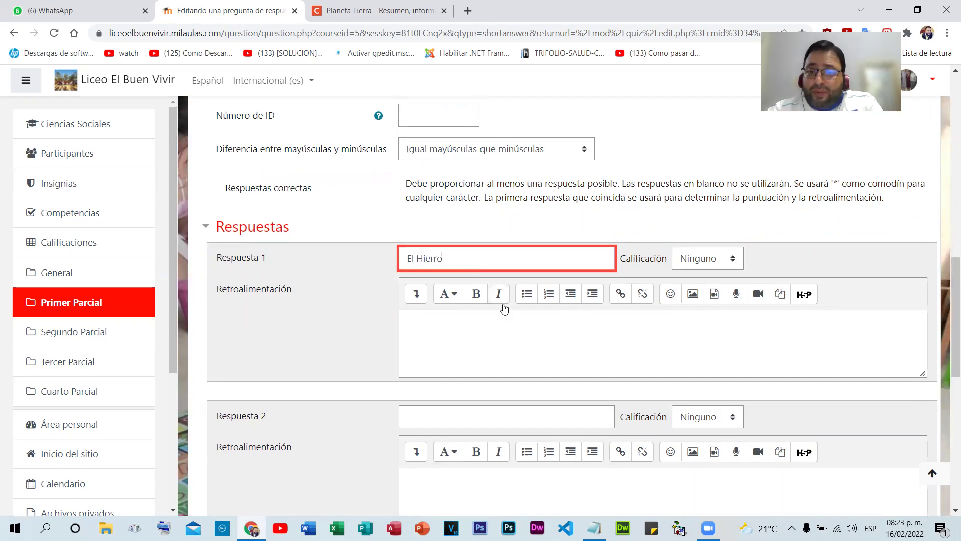
scroll(502, 308, "down", 3)
left_click(472, 217)
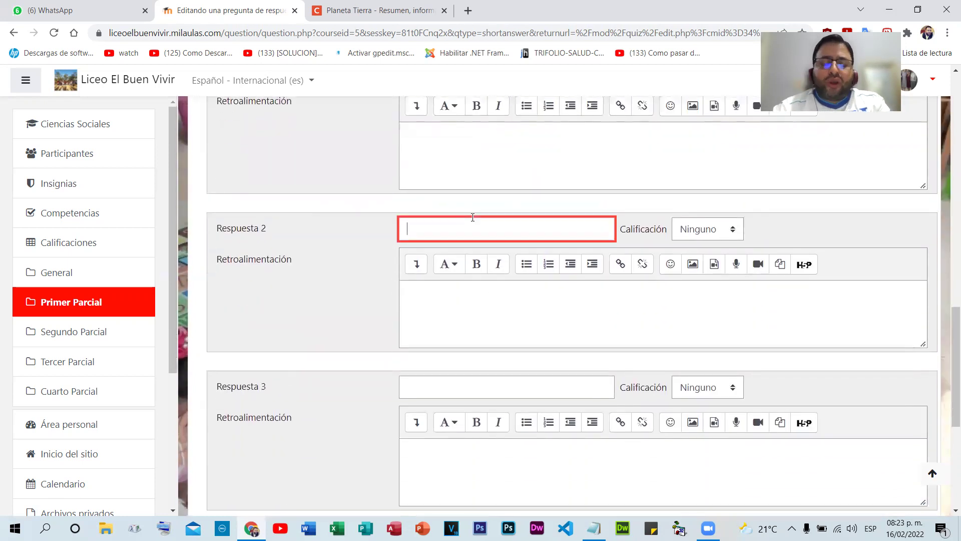
type("Hierro")
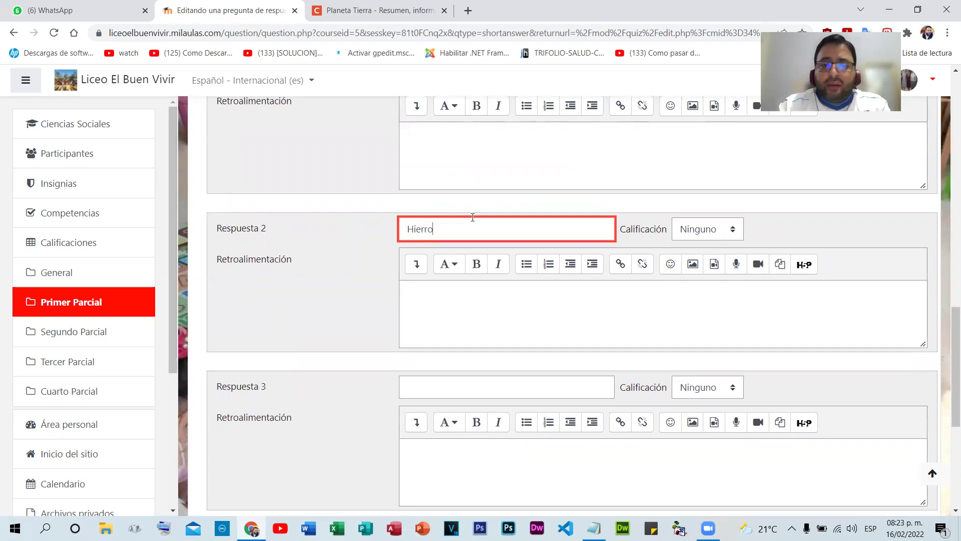
- Enter "ierro" as Respuesta 3 and add blank spaces for three more answers
scroll(533, 257, "down", 1)
left_click(531, 318)
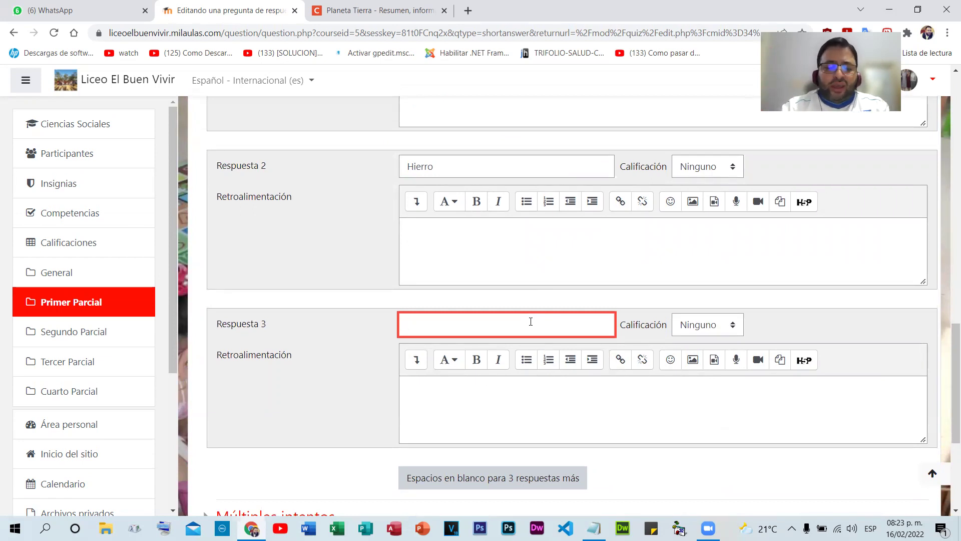
type("ierr")
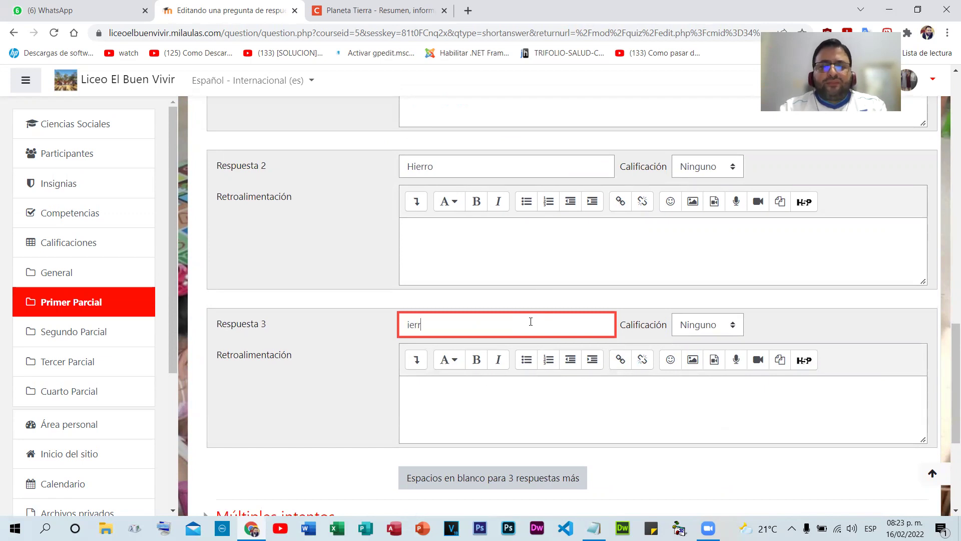
type("o")
scroll(575, 308, "down", 2)
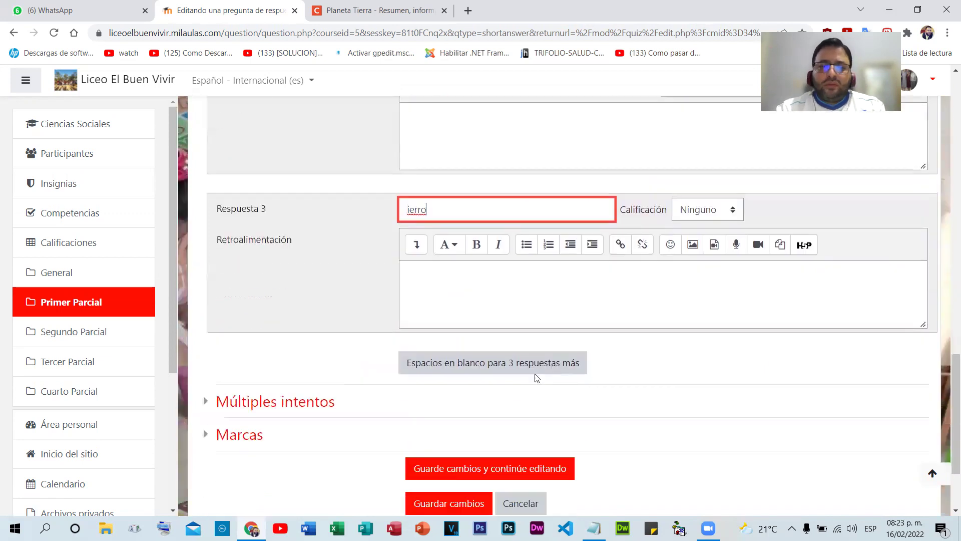
left_click(454, 357)
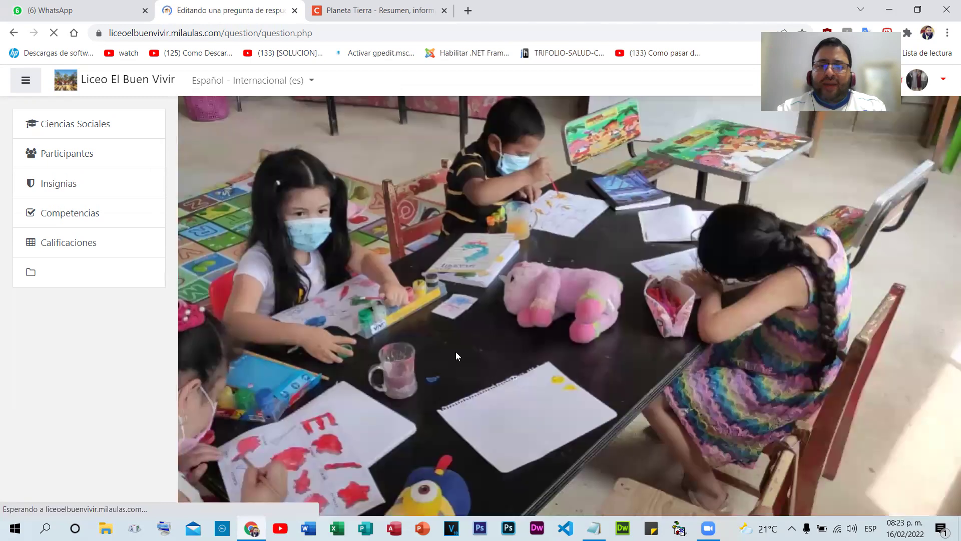
- Enter the misspelled variant "El ierro" as Respuesta 4
scroll(495, 345, "down", 10)
scroll(495, 345, "down", 14)
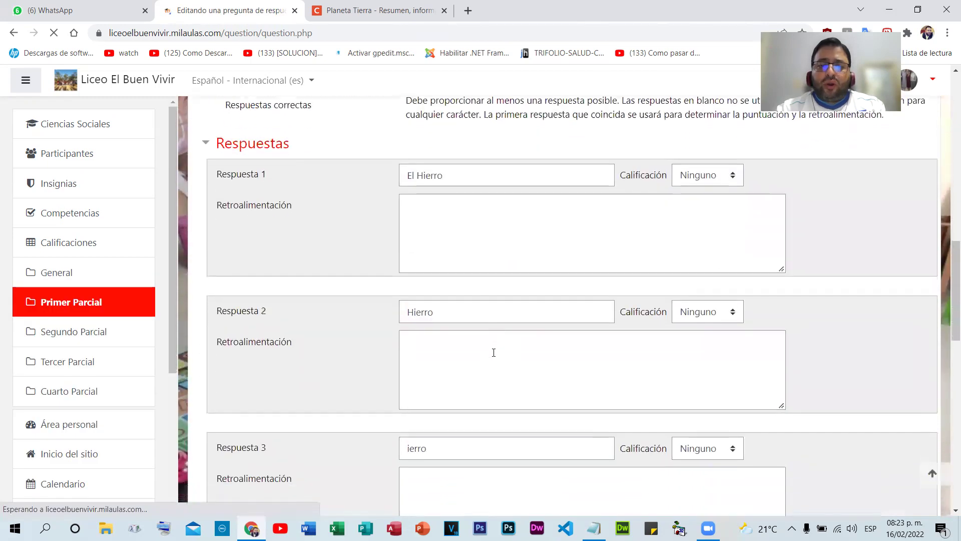
scroll(495, 343, "up", 4)
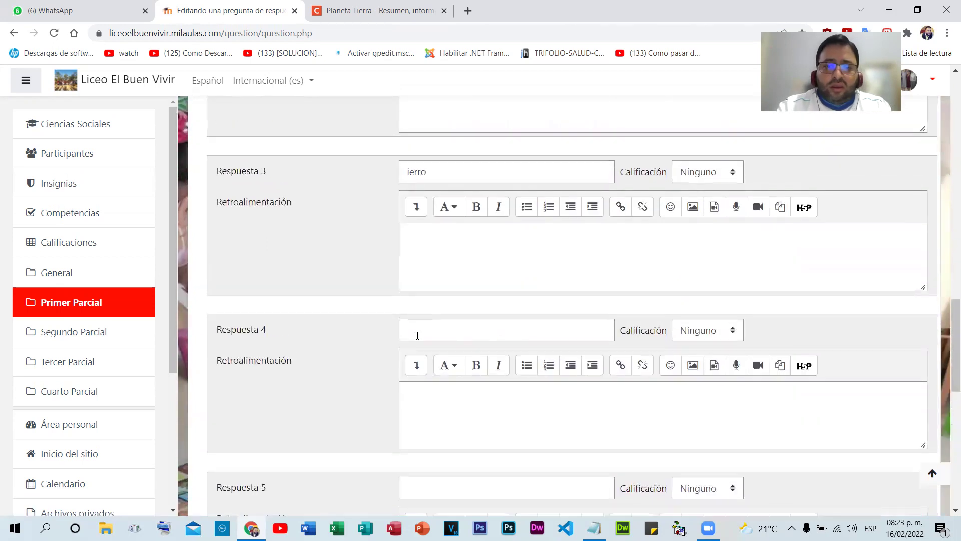
left_click(414, 331)
type("Elierro")
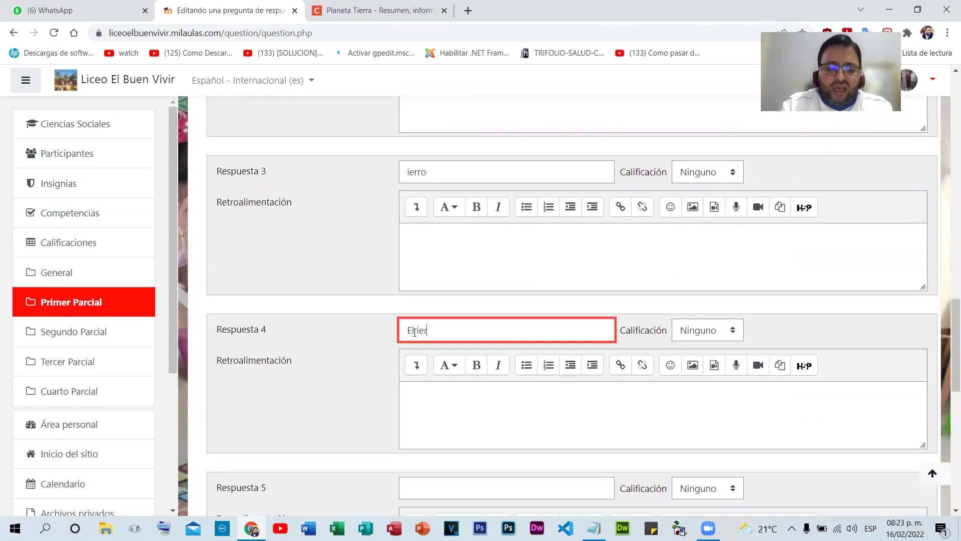
left_click(414, 330)
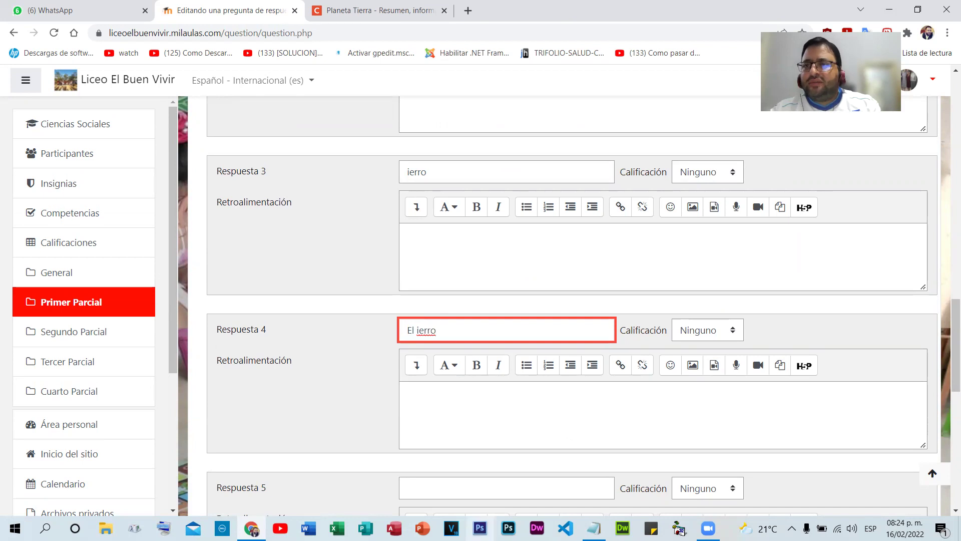
- Enter "Yerro" as Respuesta 5 and "El Yerro" as Respuesta 6, and add blank spaces for three more answers
scroll(507, 347, "down", 3)
left_click(485, 299)
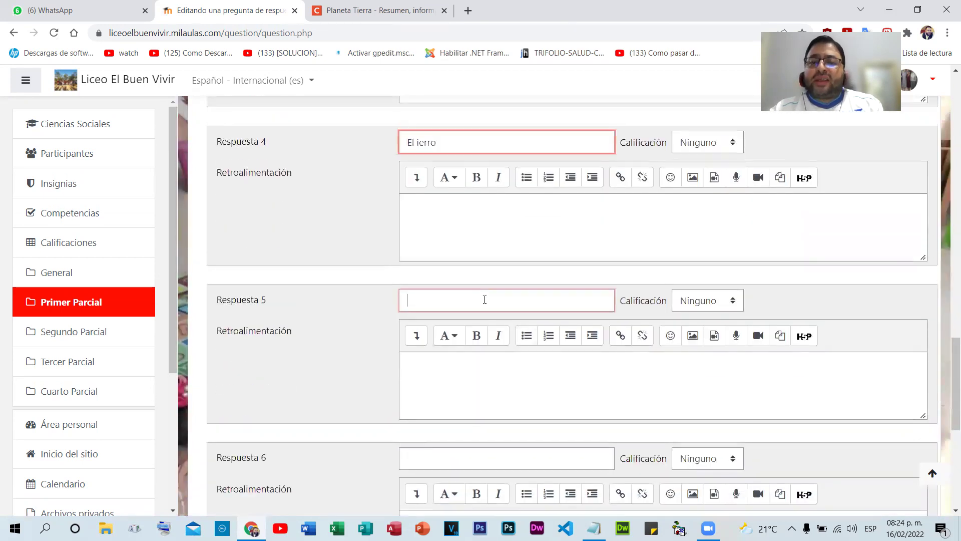
type("Yerro")
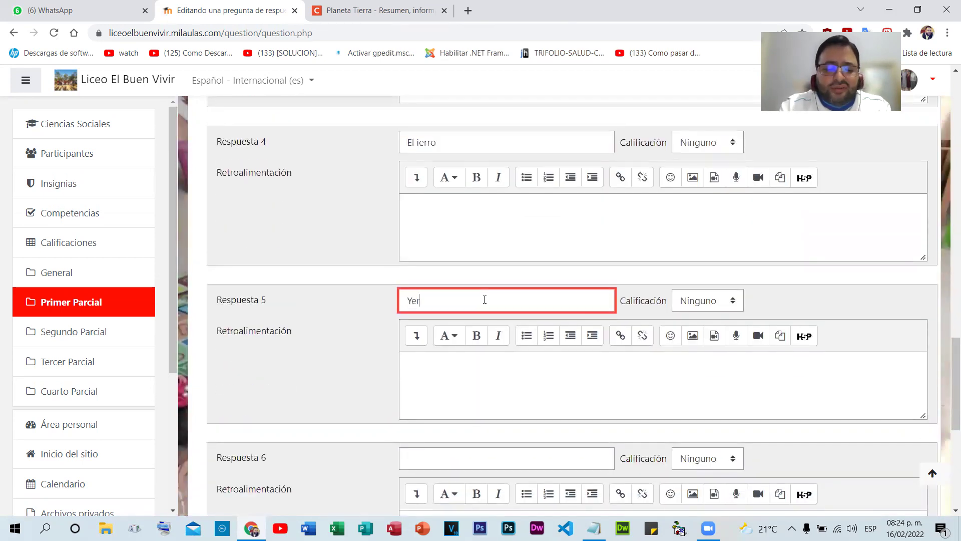
left_click(441, 456)
type("El Yerro")
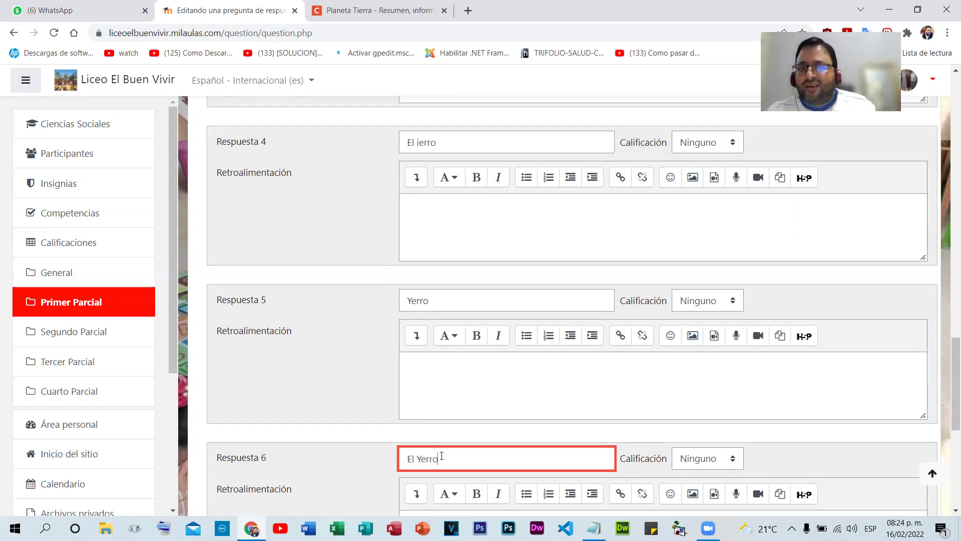
scroll(531, 371, "down", 6)
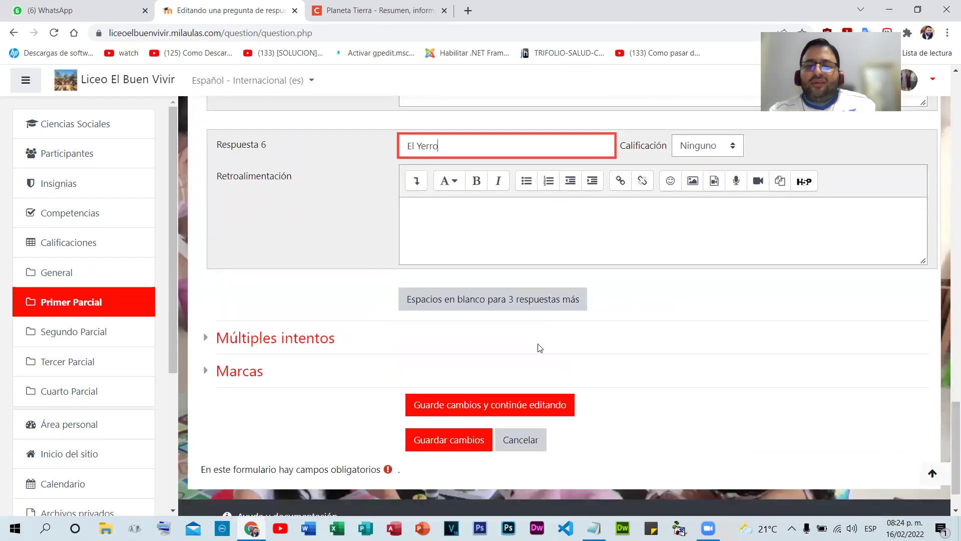
left_click(517, 300)
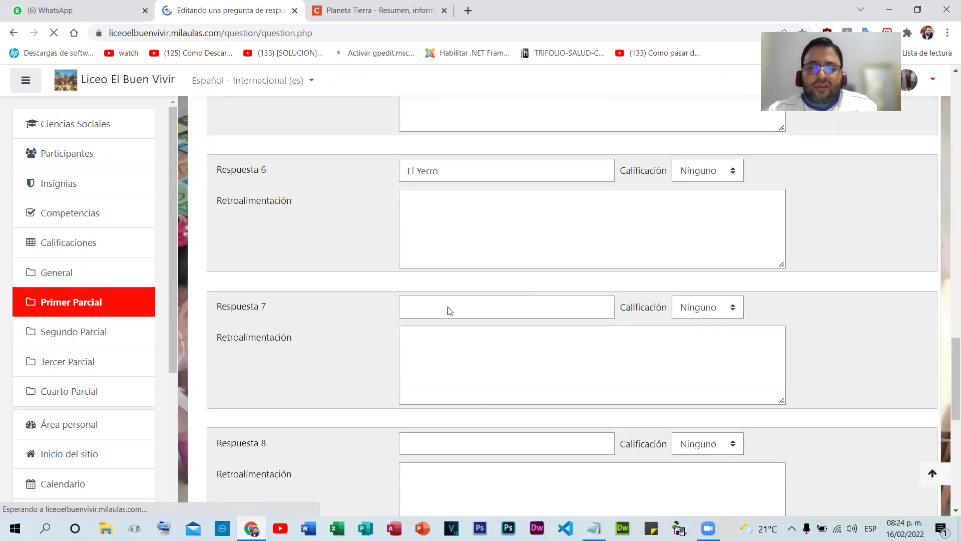
left_click(447, 322)
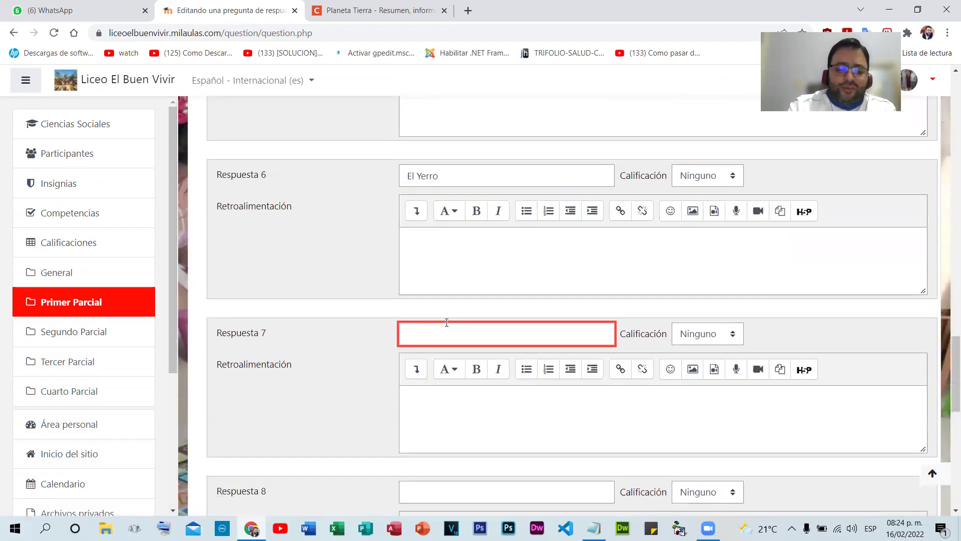
type("Hiero")
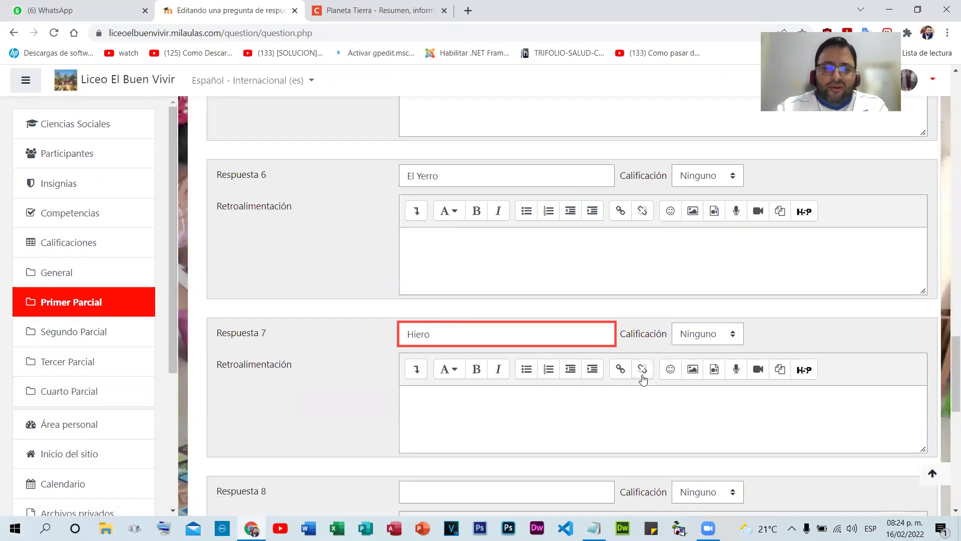
scroll(542, 333, "down", 3)
left_click(444, 366)
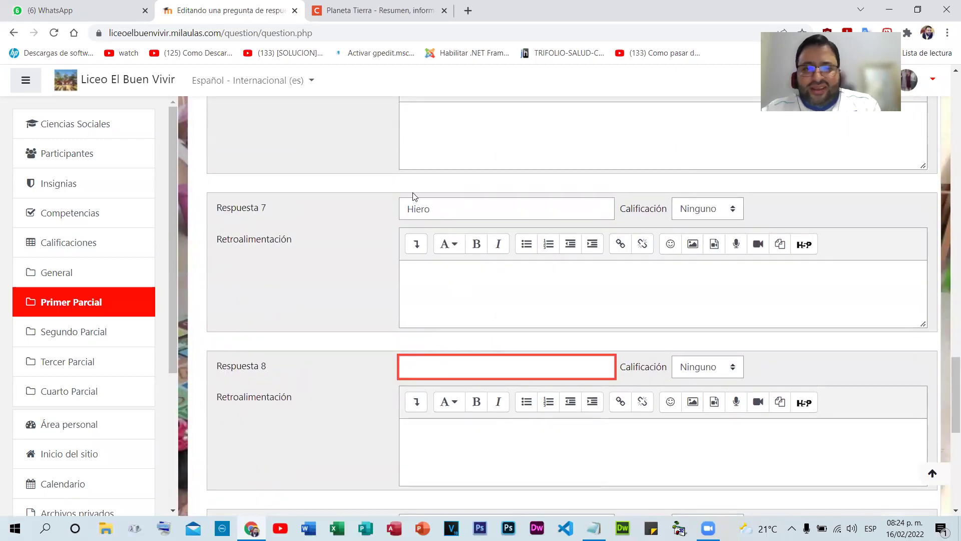
double_click(437, 207)
key("BackSpace")
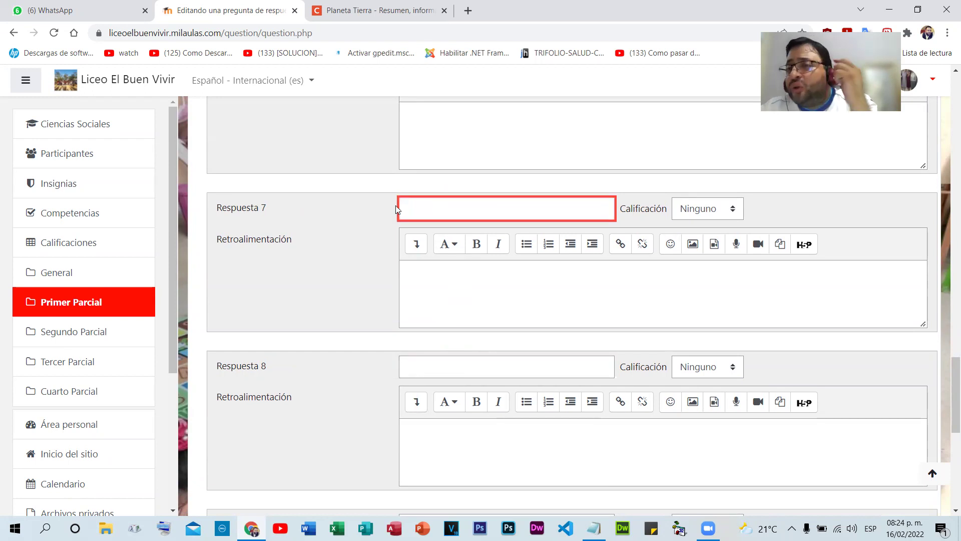
- Set the grade of Respuesta 1 "El Hierro" and Respuesta 2 "Hierro" to 100%
scroll(569, 229, "up", 5)
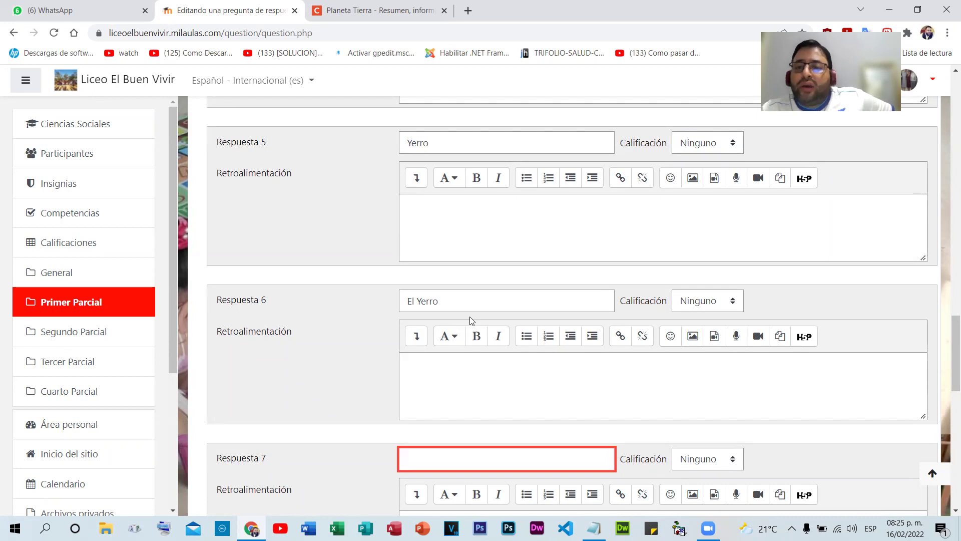
scroll(514, 310, "up", 16)
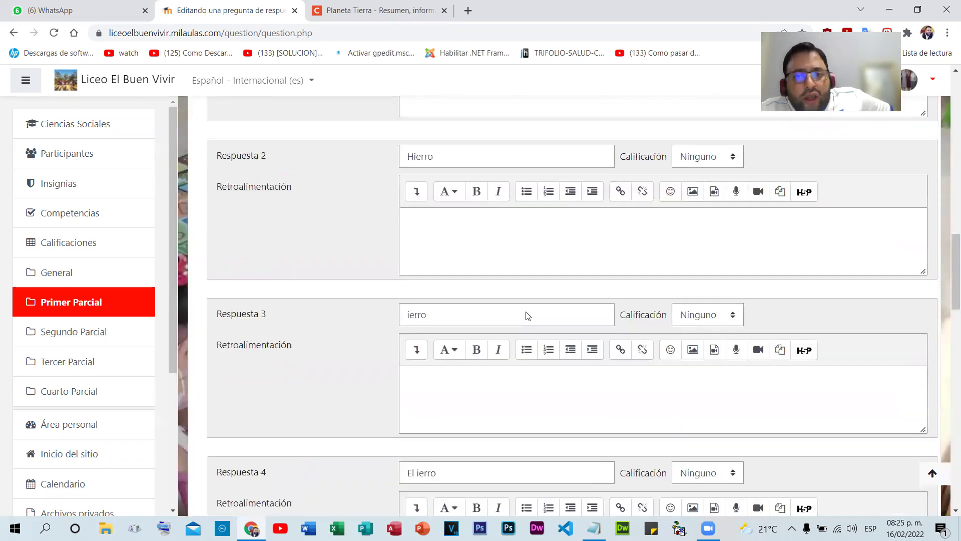
left_click(720, 323)
left_click(685, 63)
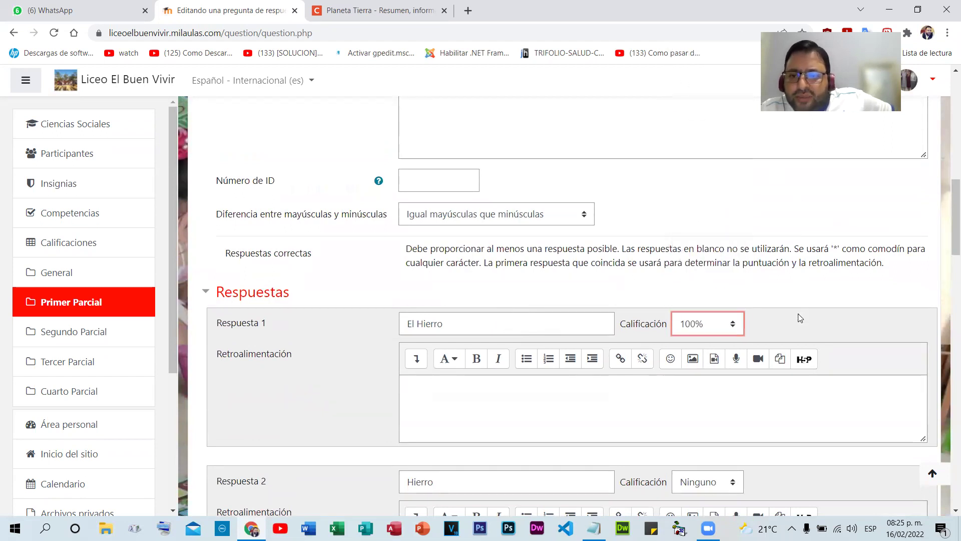
scroll(801, 310, "down", 2)
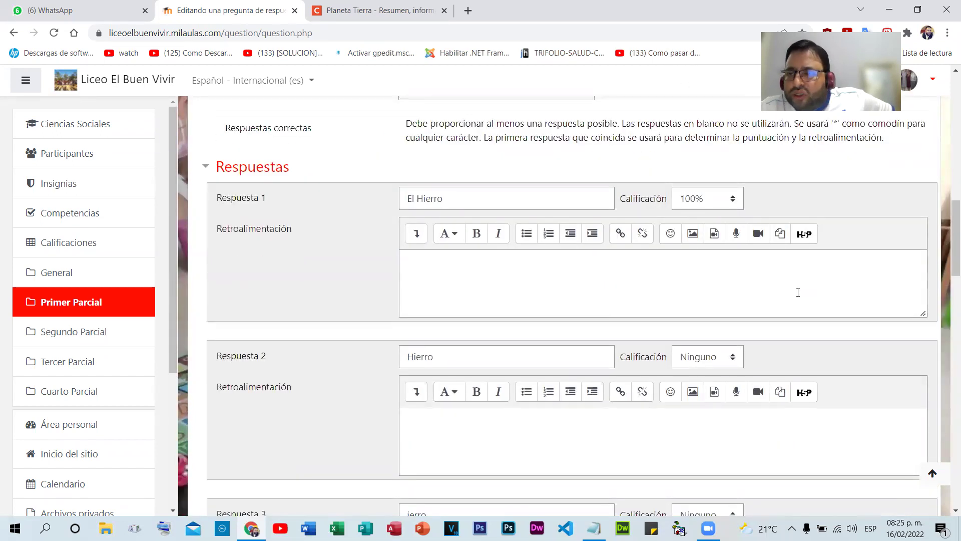
scroll(779, 281, "down", 1)
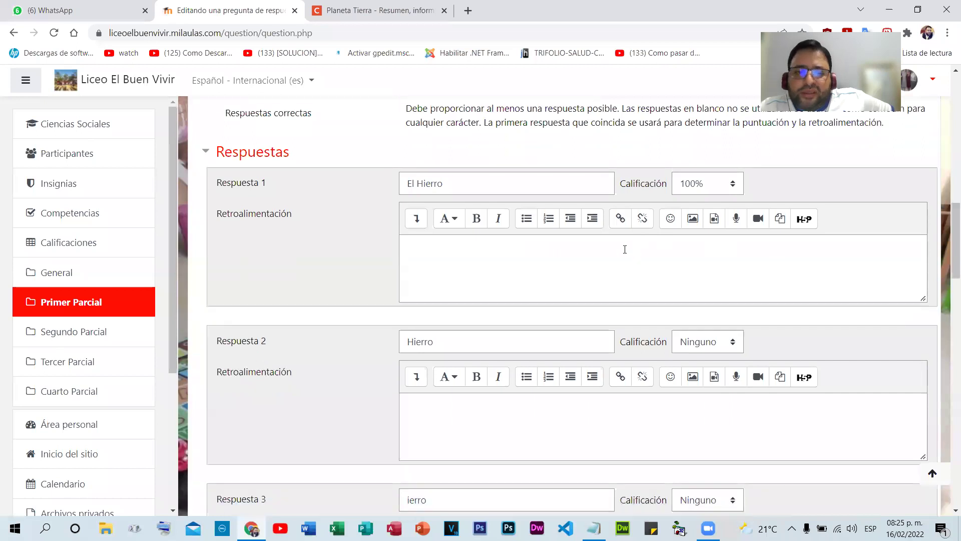
left_click(716, 300)
left_click(696, 30)
- Set the grade of Respuesta 3 "ierro" and Respuesta 4 "El ierro" to 50%
scroll(688, 279, "down", 2)
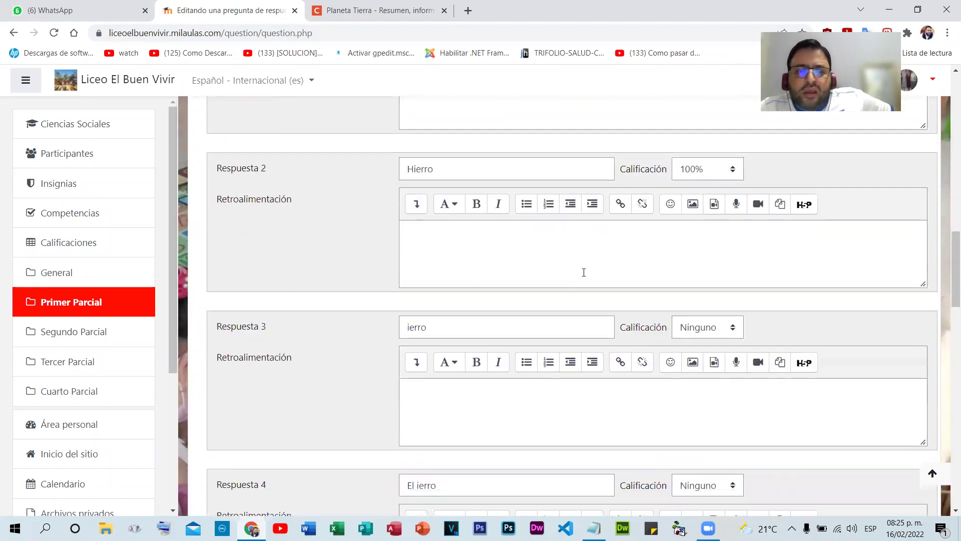
left_click(713, 328)
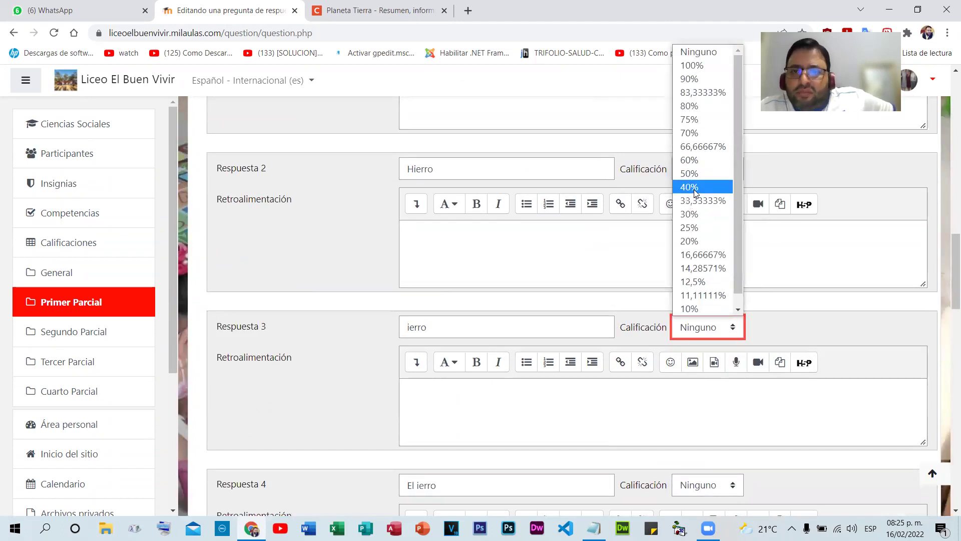
left_click(703, 173)
left_click(438, 326)
scroll(807, 267, "down", 2)
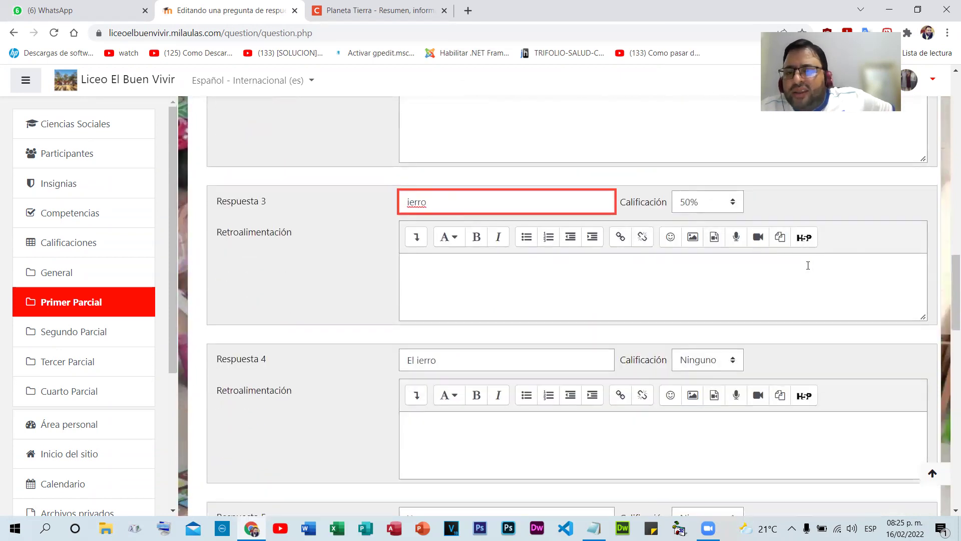
scroll(808, 265, "down", 3)
left_click(706, 236)
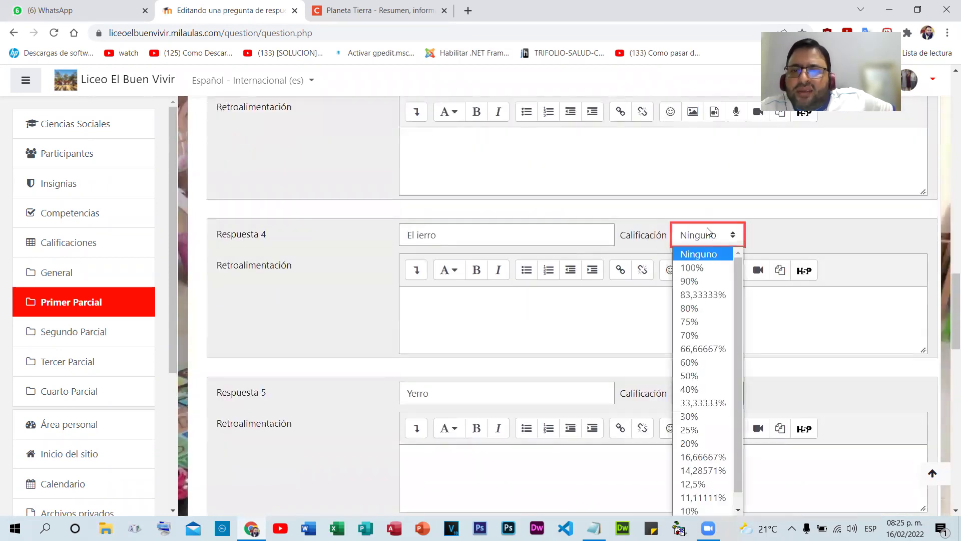
left_click(696, 363)
- Set the grade of Respuesta 5 "Yerro" and Respuesta 6 "El Yerro" to 25%
scroll(656, 353, "down", 1)
left_click(719, 331)
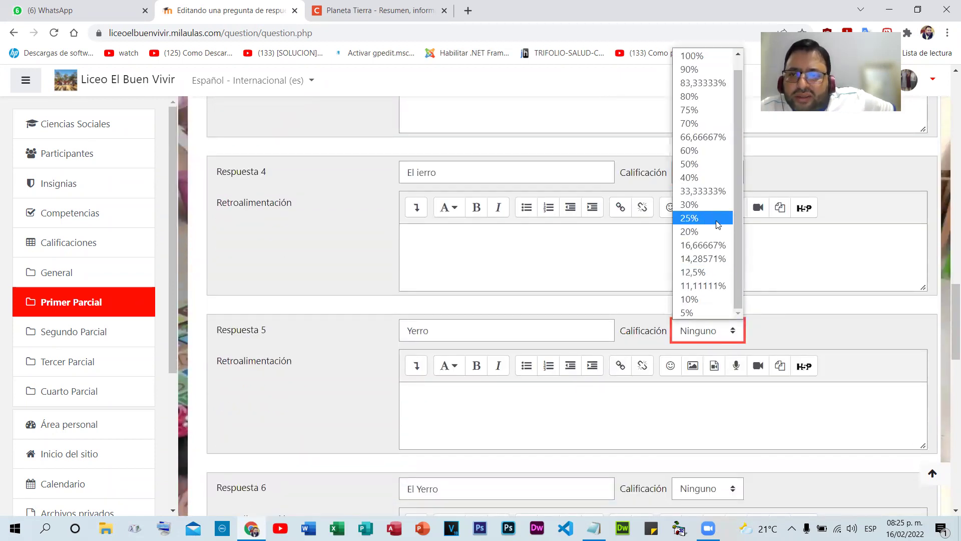
left_click(718, 218)
scroll(798, 297, "down", 3)
left_click(711, 301)
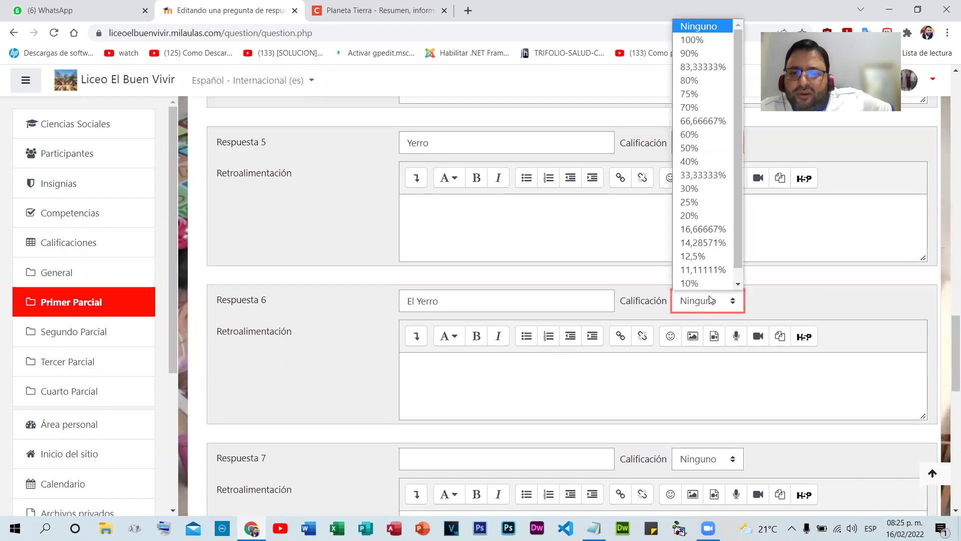
left_click(700, 188)
- Review the grades assigned to the six answers and save question P5
scroll(767, 303, "down", 3)
scroll(775, 310, "up", 15)
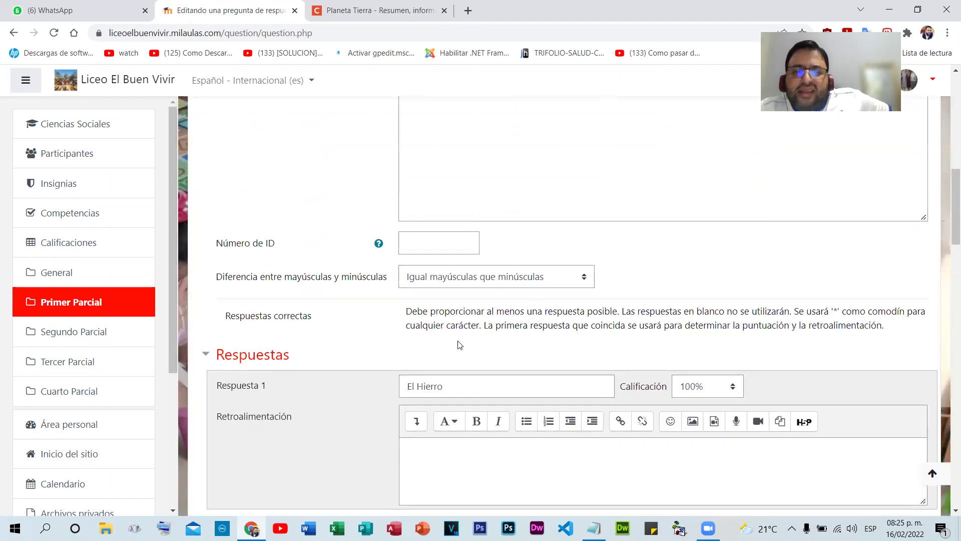
scroll(459, 344, "down", 5)
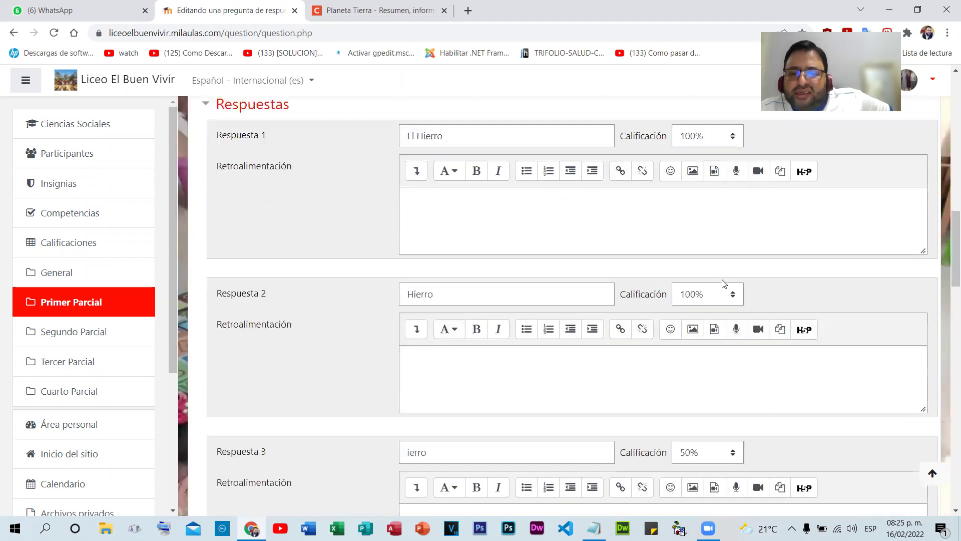
scroll(459, 365, "down", 10)
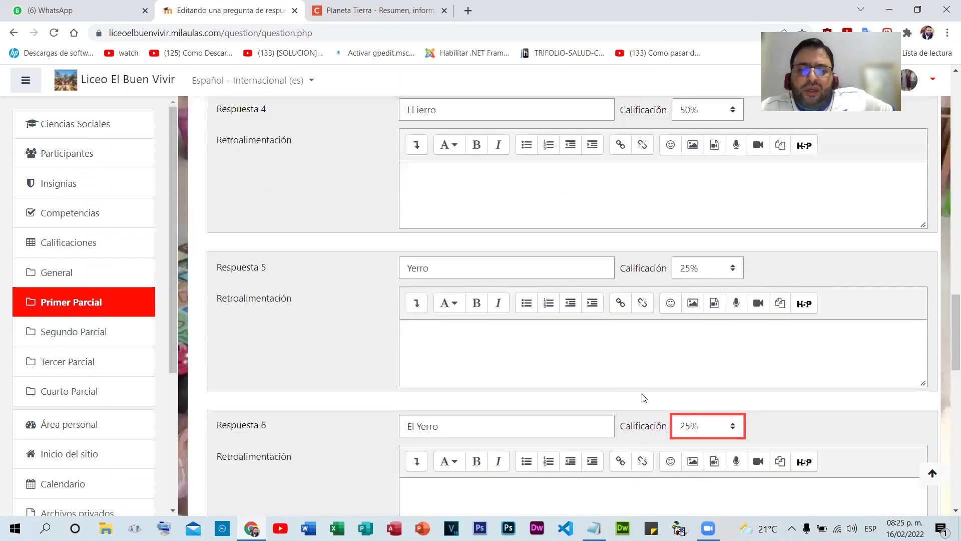
scroll(644, 398, "down", 13)
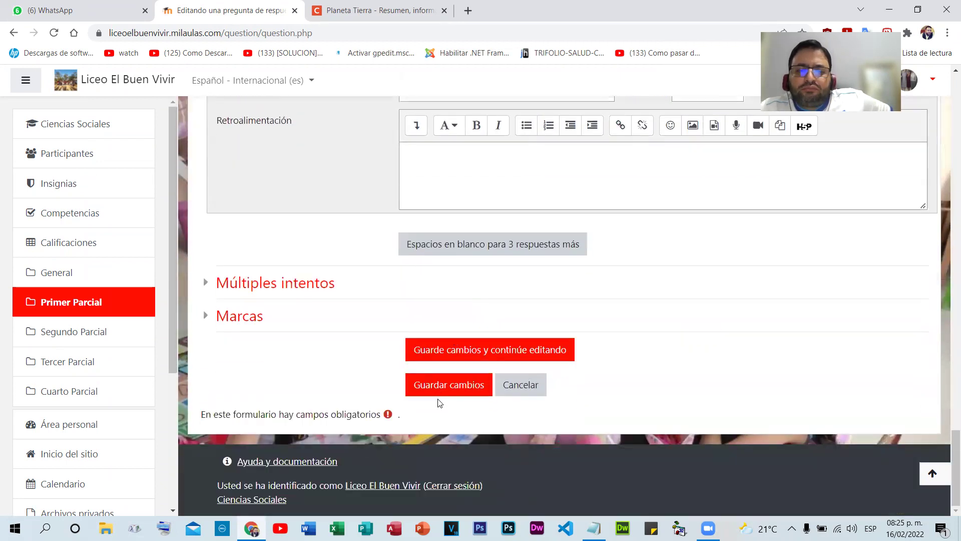
left_click(440, 386)
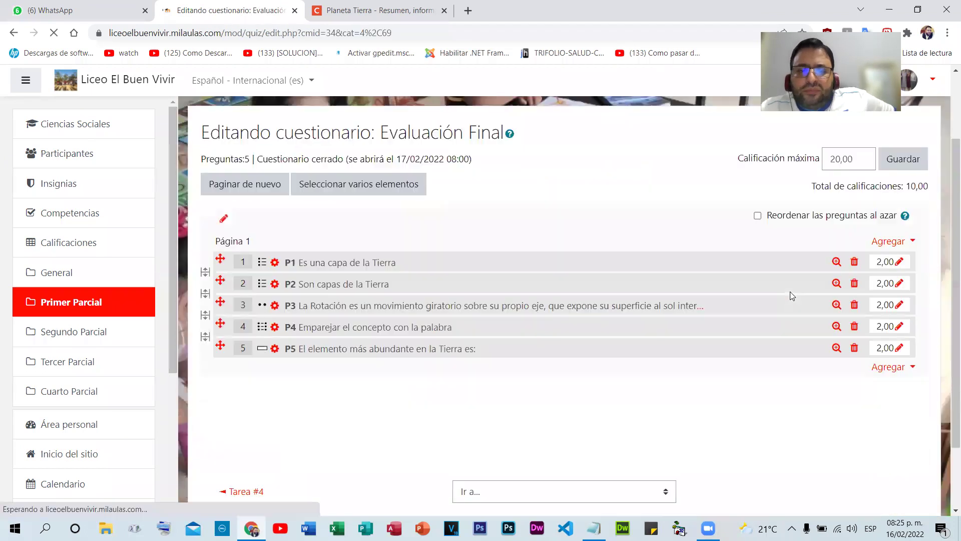
- Preview question P5, try the answer "yerro" in it, and close the preview without submitting
scroll(790, 292, "down", 1)
left_click(837, 263)
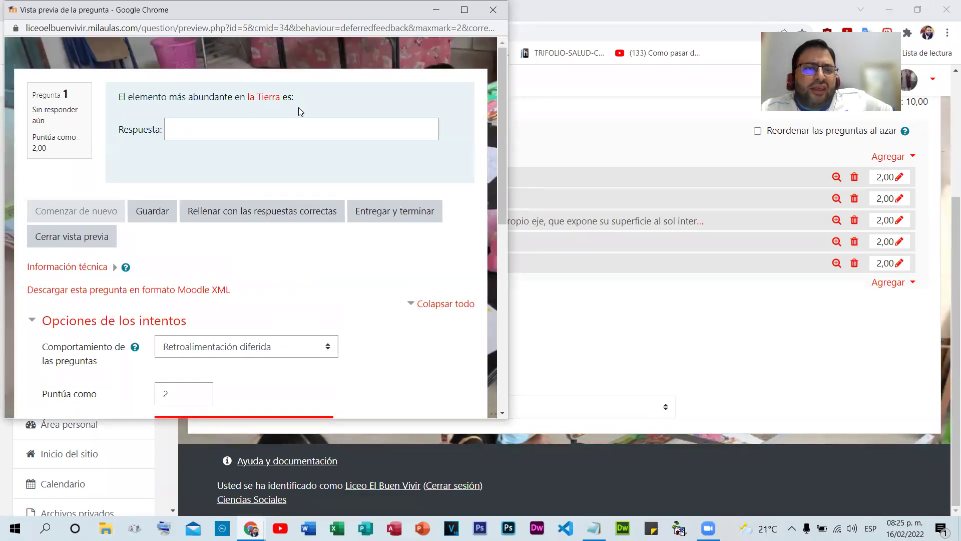
left_click(239, 130)
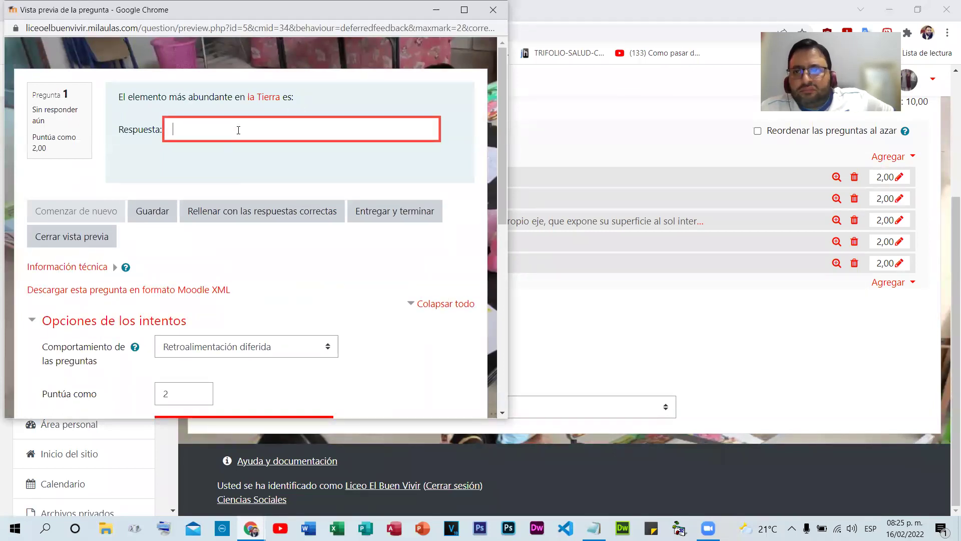
type("yerro")
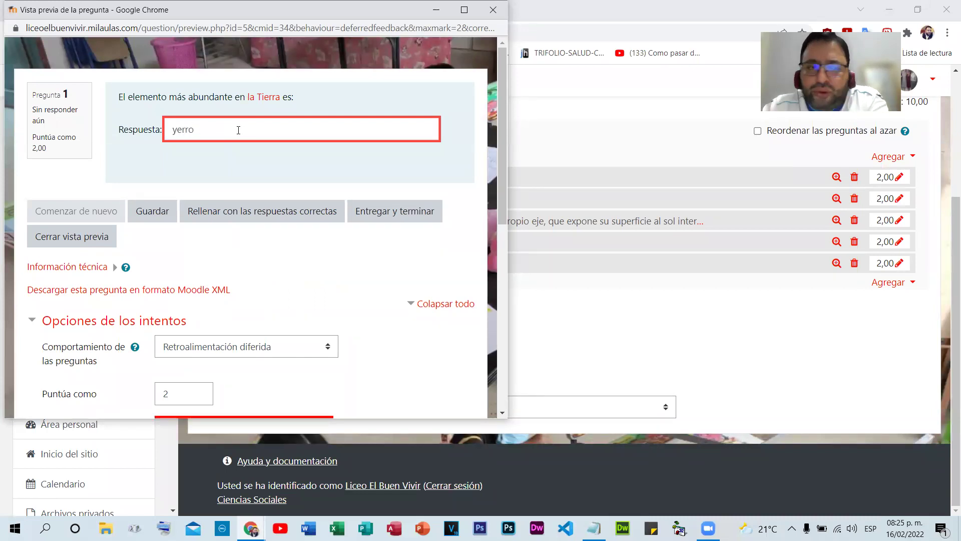
left_click_drag(239, 130, 153, 136)
left_click(493, 10)
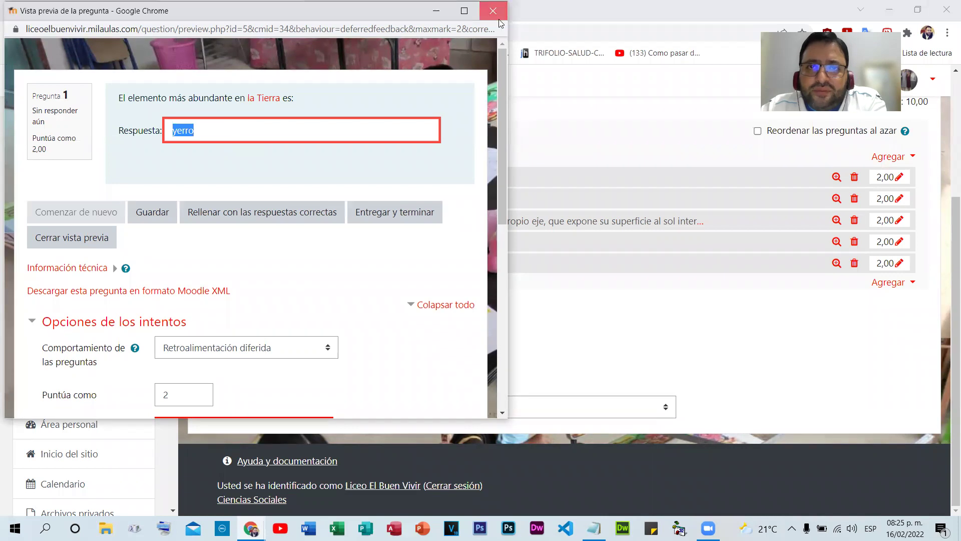
left_click(303, 96)
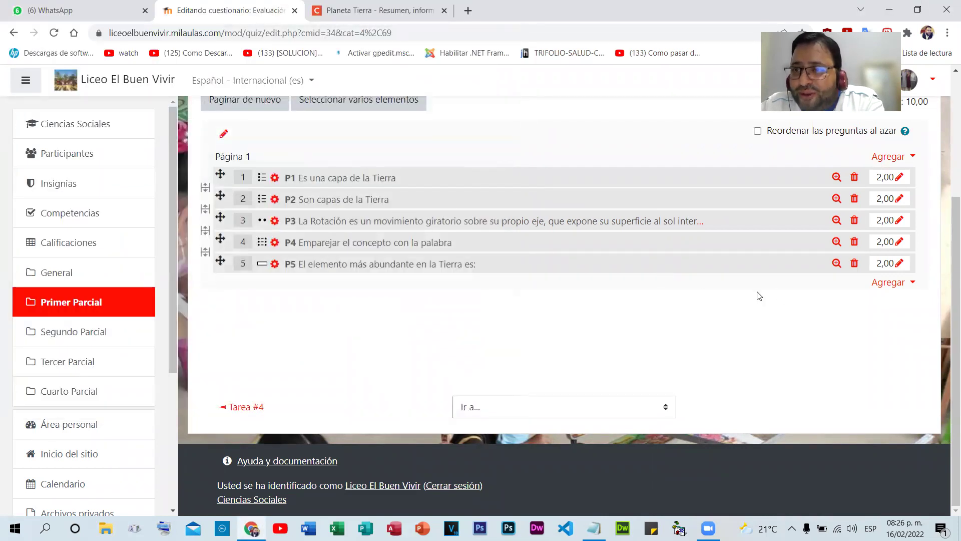
- Add a new question of the type "Elige la palabra perdida" after P5
left_click(886, 282)
left_click(841, 303)
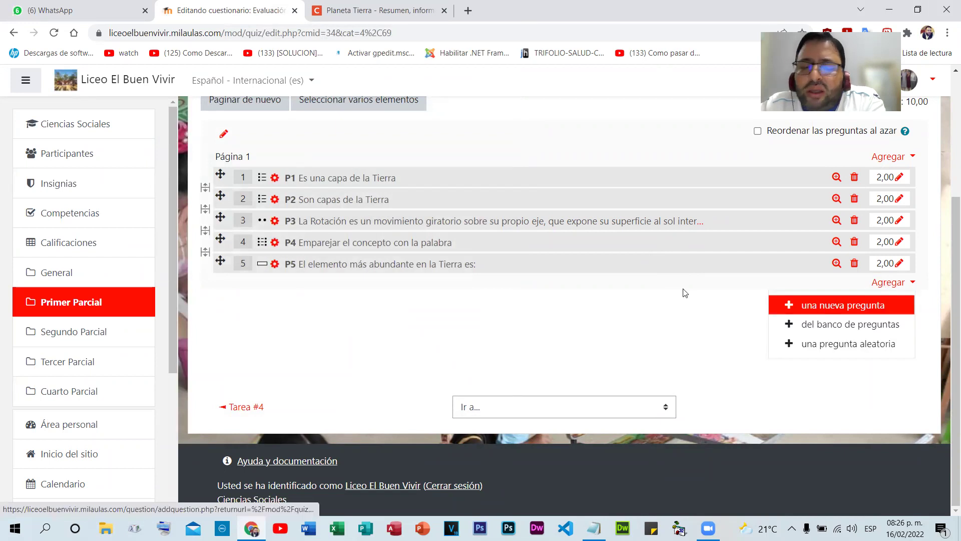
left_click_drag(457, 276, 474, 409)
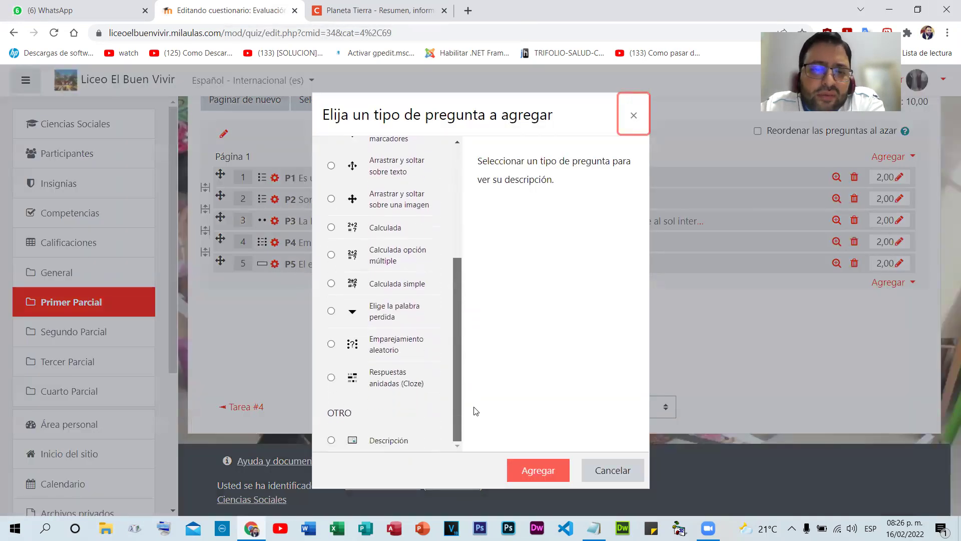
left_click(373, 314)
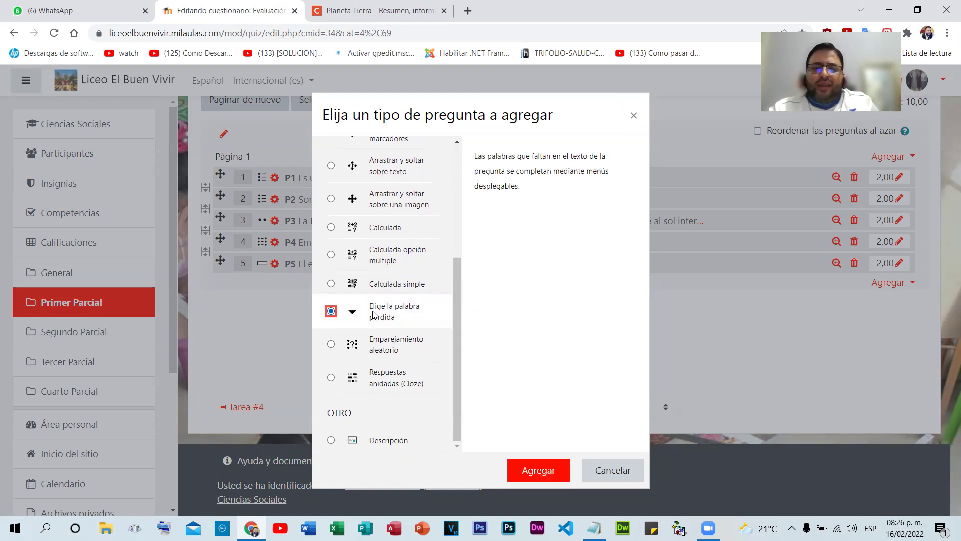
key("Return")
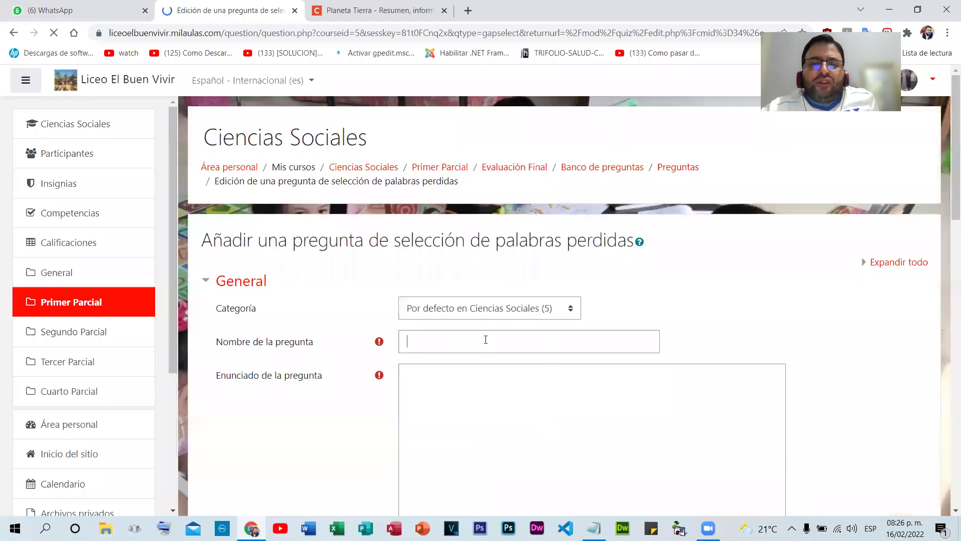
- Name the new missing-words question "P6"
left_click(485, 339)
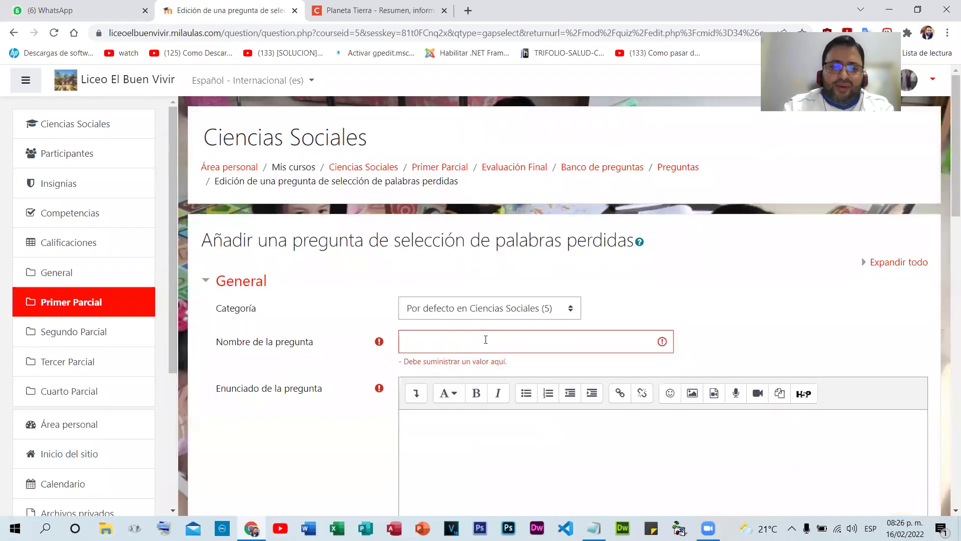
left_click(486, 340)
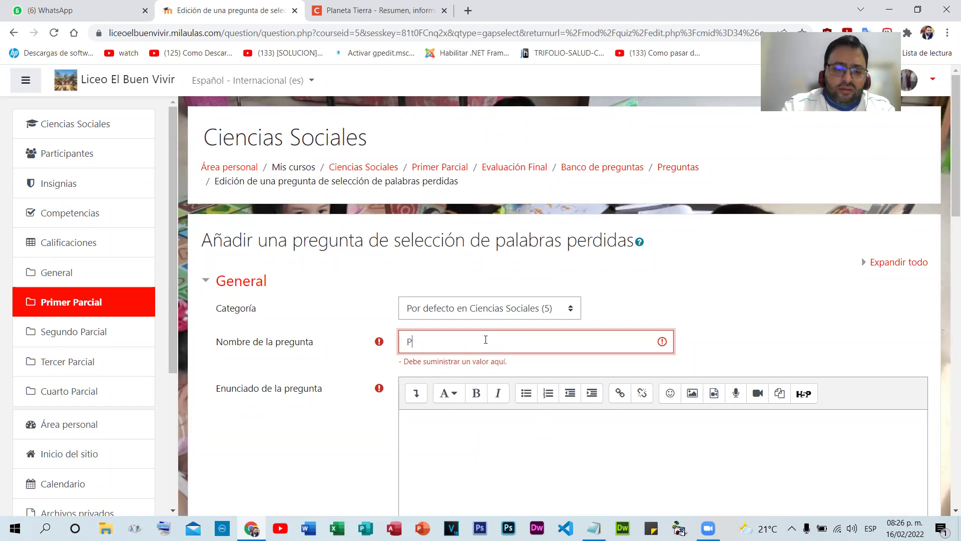
scroll(492, 339, "down", 2)
- Copy the first paragraph under "El planeta Tierra", up to the word "símbolo", from the concepto.de article
left_click(469, 348)
left_click(379, 10)
scroll(641, 295, "up", 15)
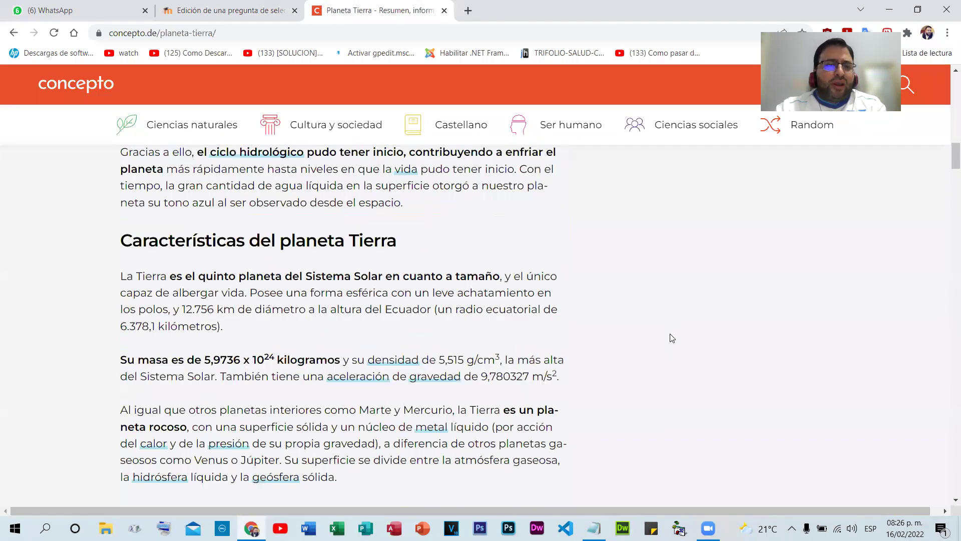
scroll(664, 342, "up", 1)
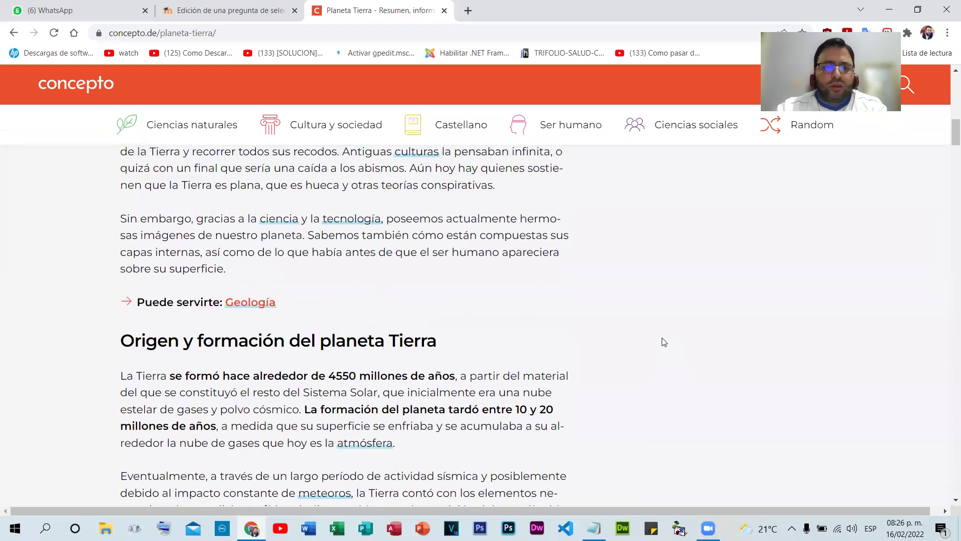
scroll(664, 342, "up", 6)
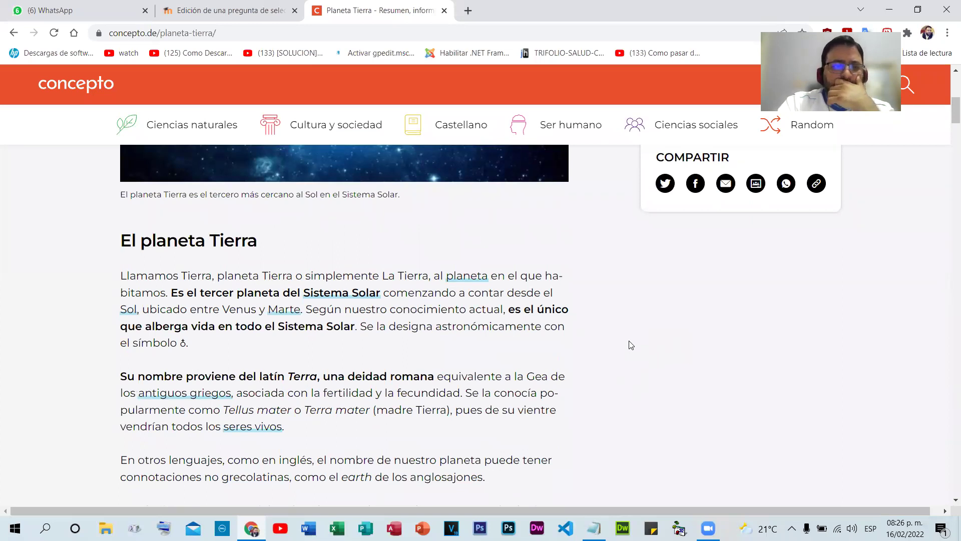
left_click_drag(105, 274, 199, 352)
key("super+c")
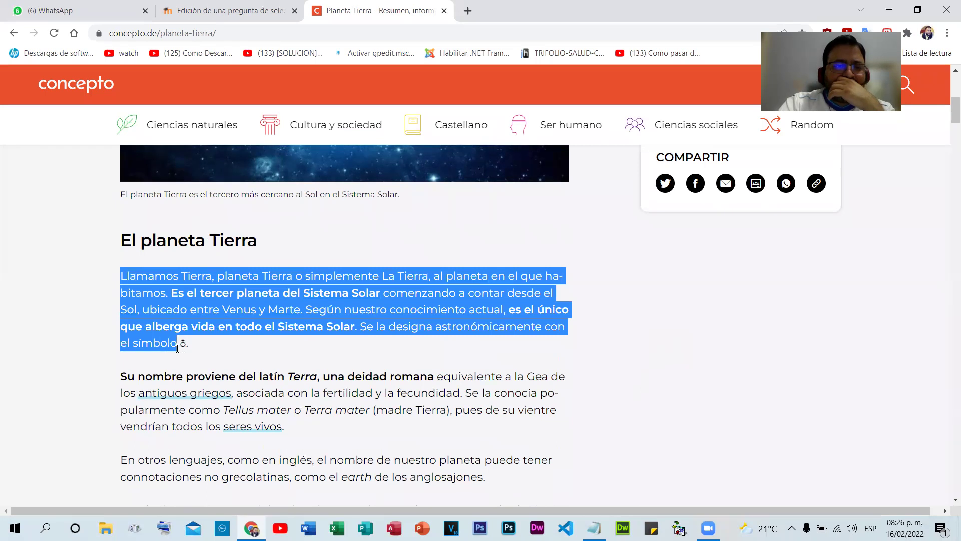
right_click(171, 295)
left_click(203, 304)
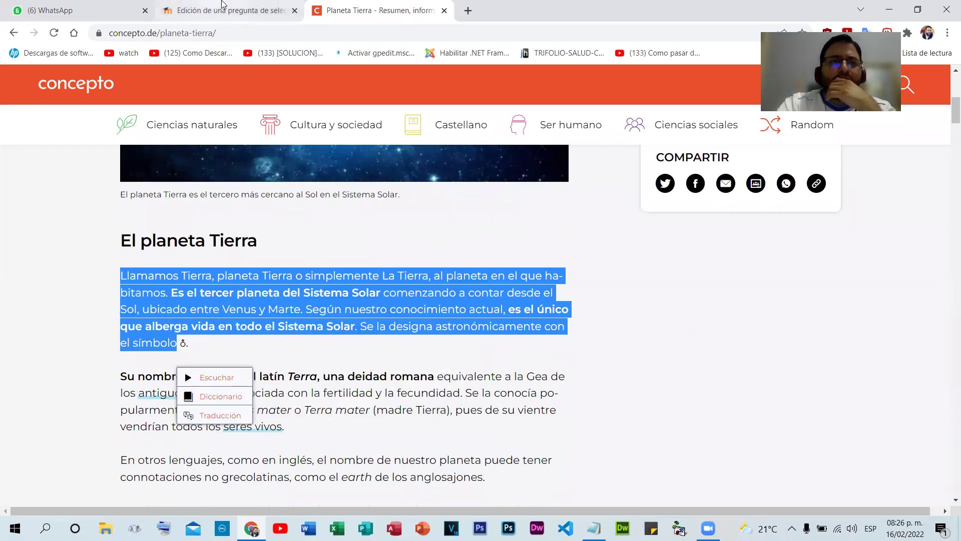
- Paste the copied paragraph as plain text into P6's statement and select the word "tercer" in it
left_click(224, 10)
right_click(477, 320)
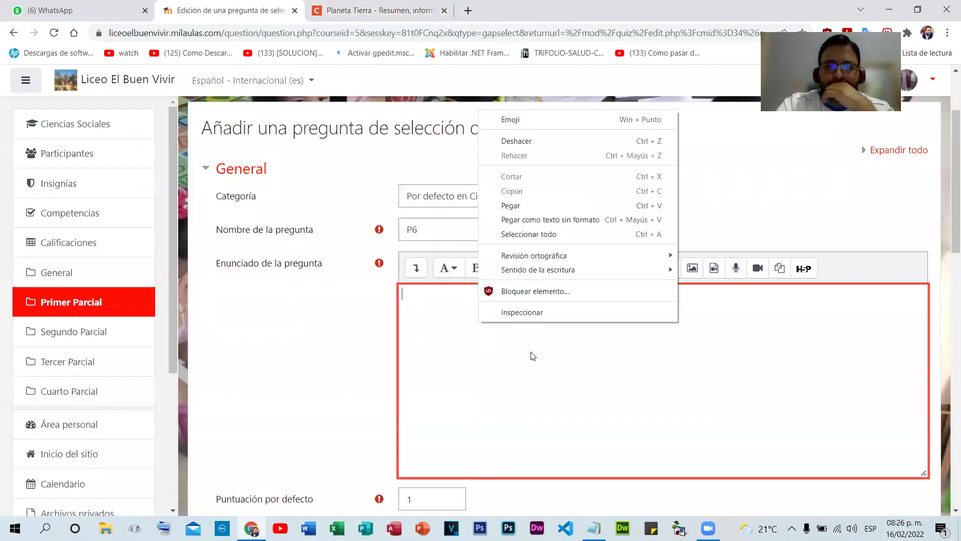
left_click(551, 219)
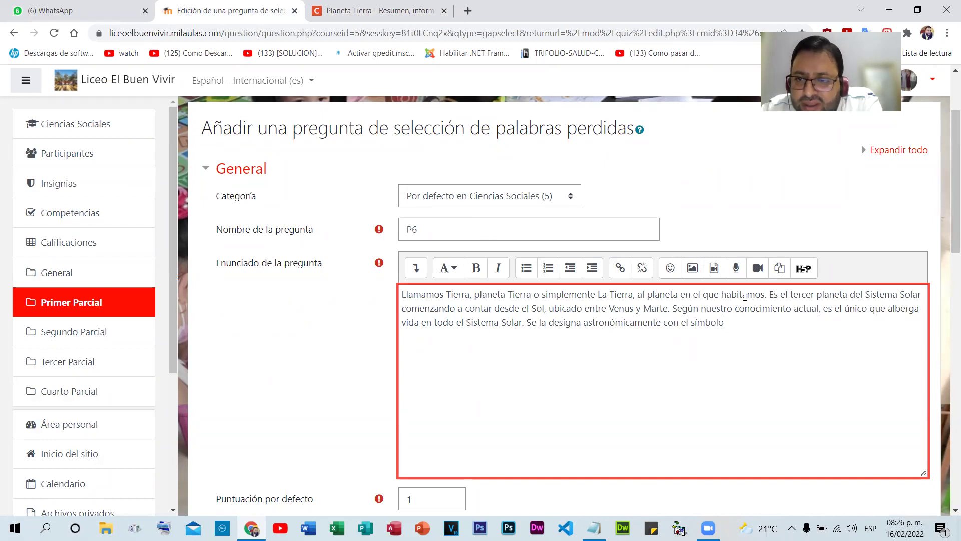
double_click(797, 293)
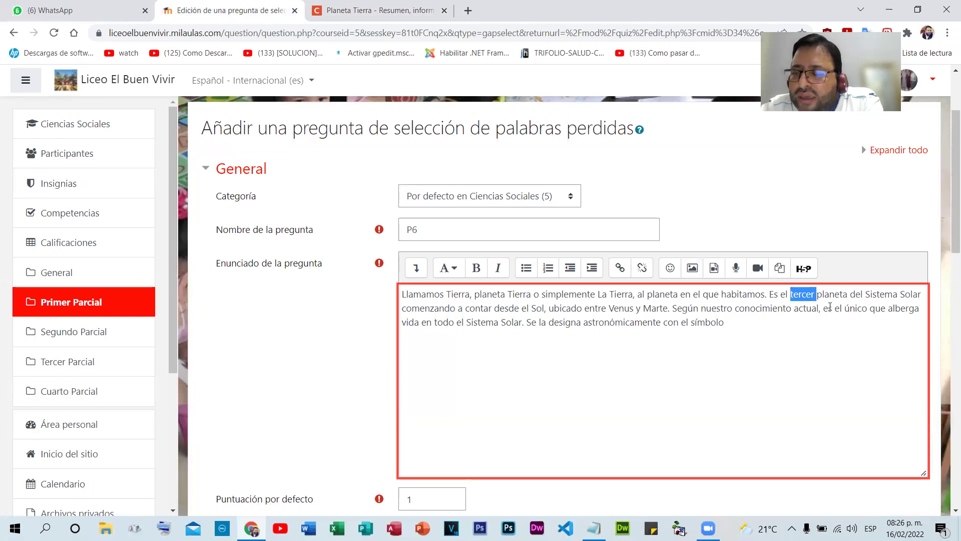
- Set the default score (Puntuación por defecto) of P6 to 2
scroll(830, 306, "down", 15)
scroll(539, 294, "up", 7)
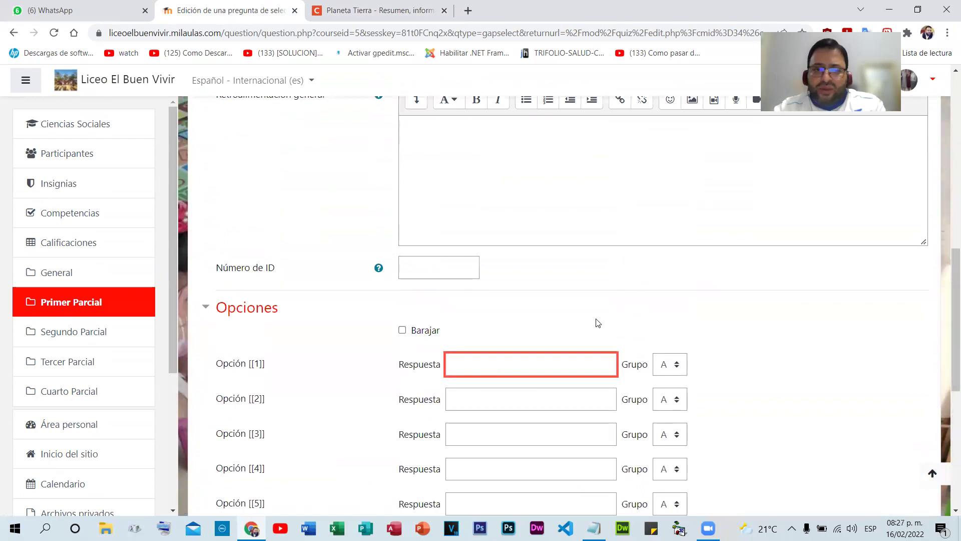
scroll(596, 321, "up", 4)
key("Tab")
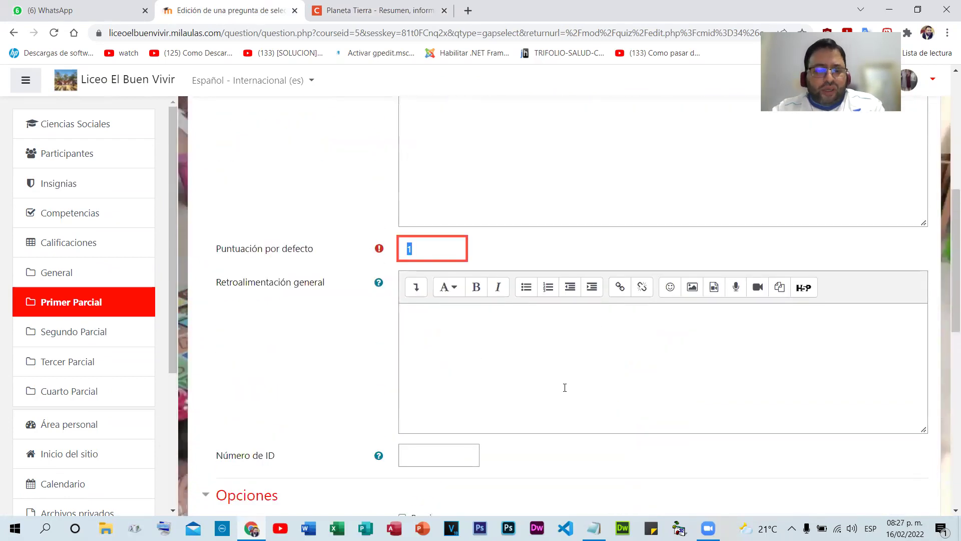
type("2")
scroll(576, 350, "up", 4)
- Enable shuffling (Barajar) of the answer options and enter "Tercer" as the answer for option [[1]]
scroll(453, 348, "down", 8)
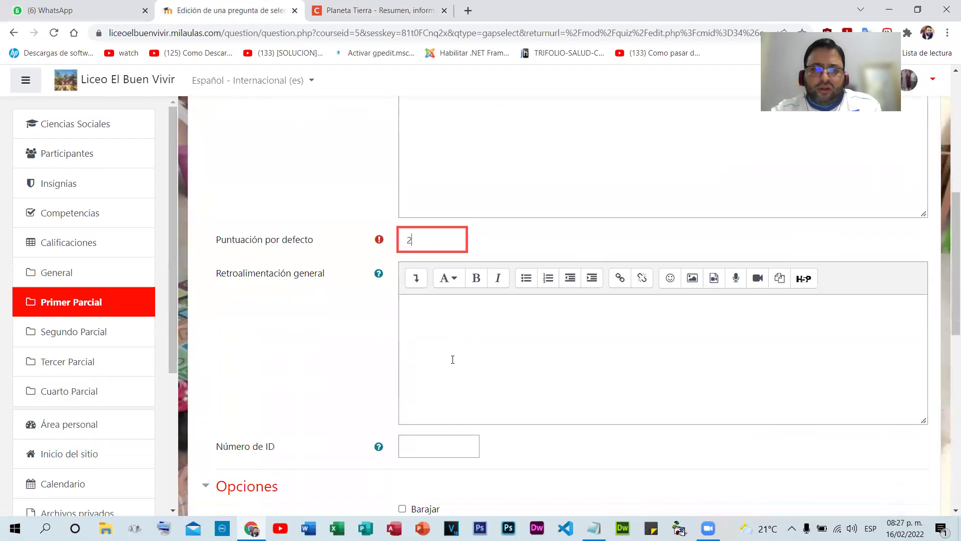
scroll(502, 383, "down", 1)
left_click(402, 267)
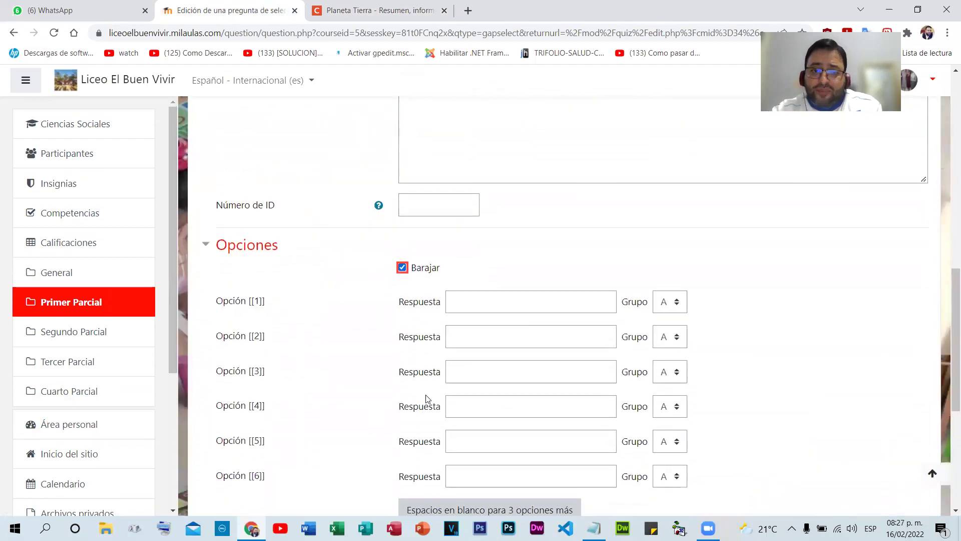
scroll(593, 270, "down", 1)
left_click(453, 238)
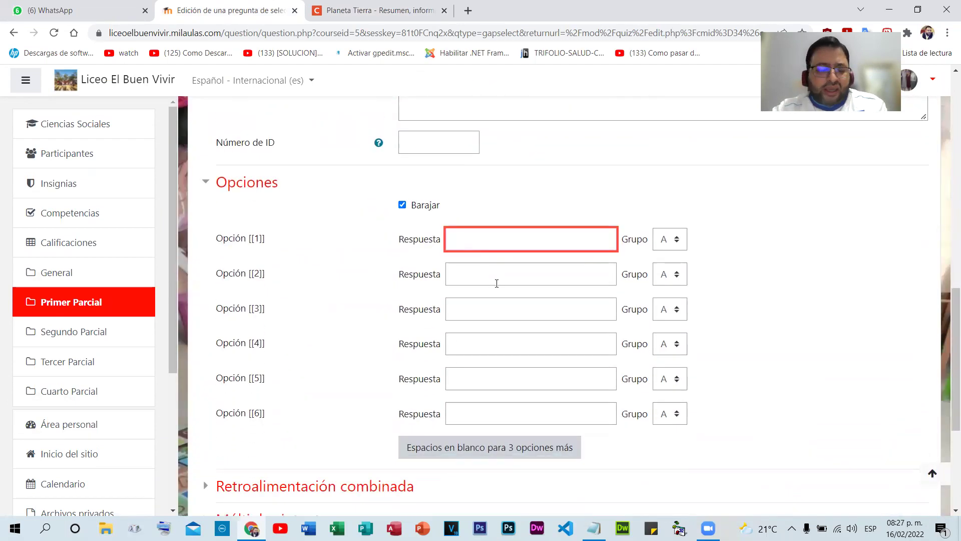
type("Tercer")
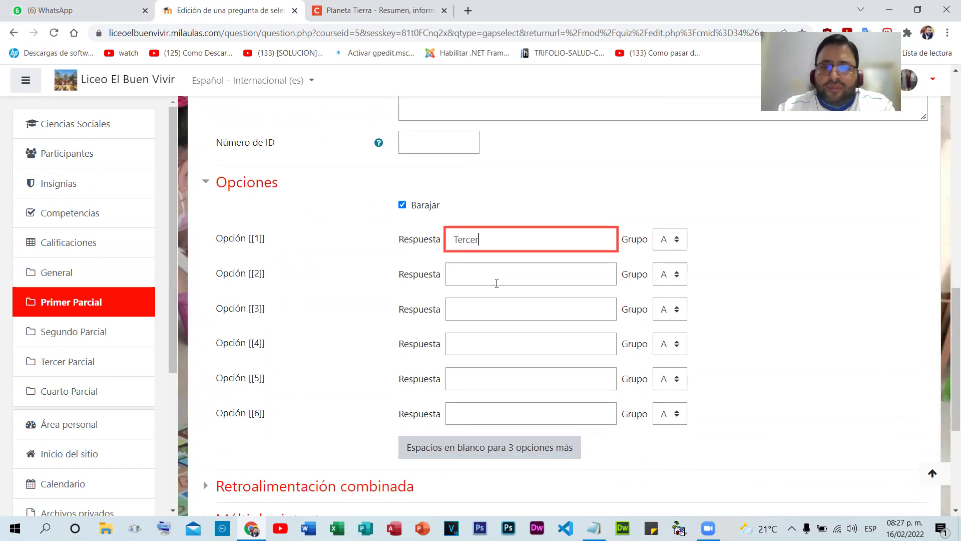
- Check the statement paragraph for the second missing word and enter "Sol" as the answer for option [[2]]
scroll(671, 272, "up", 10)
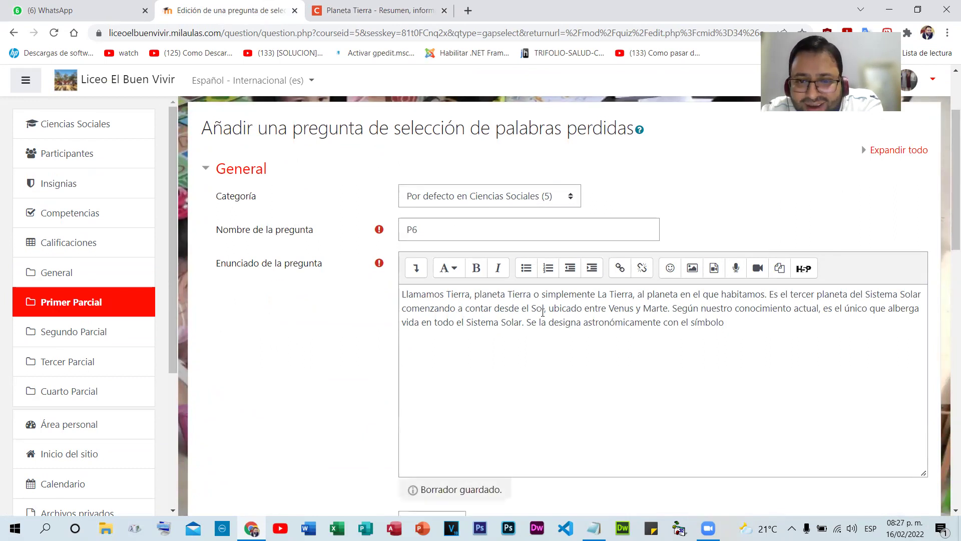
scroll(535, 314, "down", 10)
scroll(532, 353, "up", 2)
left_click(467, 296)
type("Sol")
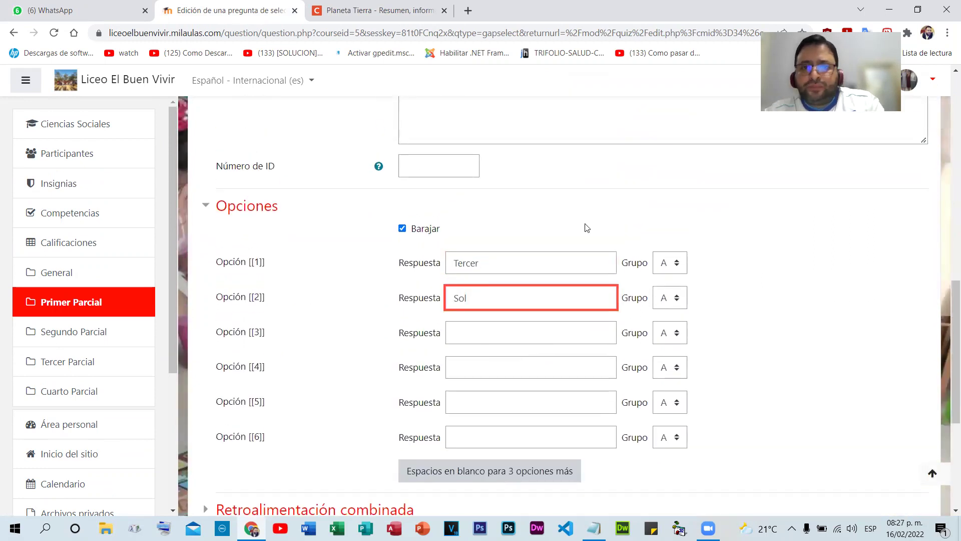
- Check the statement paragraph for the third missing word and enter "Marte" as the answer for option [[3]]
scroll(583, 226, "up", 10)
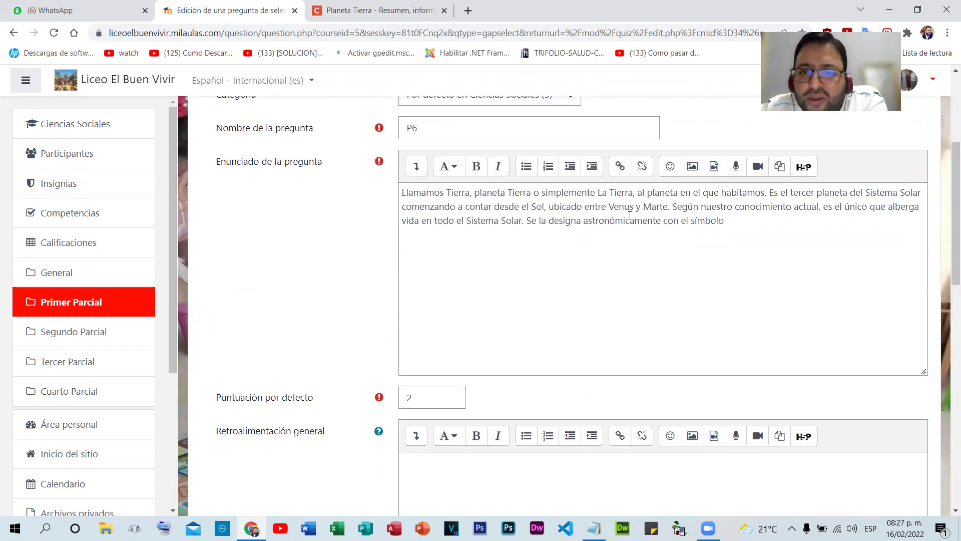
scroll(628, 229, "down", 12)
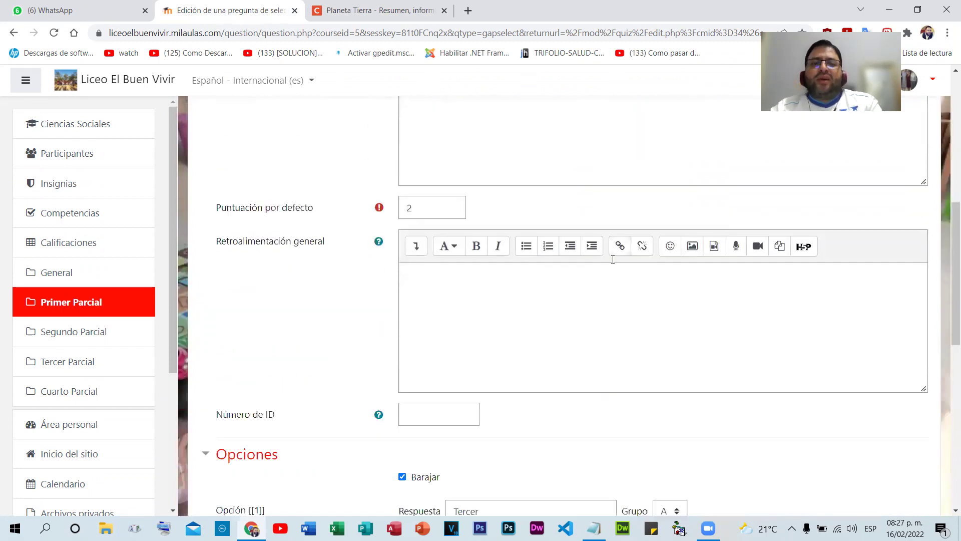
scroll(504, 348, "up", 5)
left_click(487, 396)
type("Marte")
- Pick out "Sistema Solar" in the statement's last line and enter it as the answer for option [[4]]
scroll(522, 279, "up", 8)
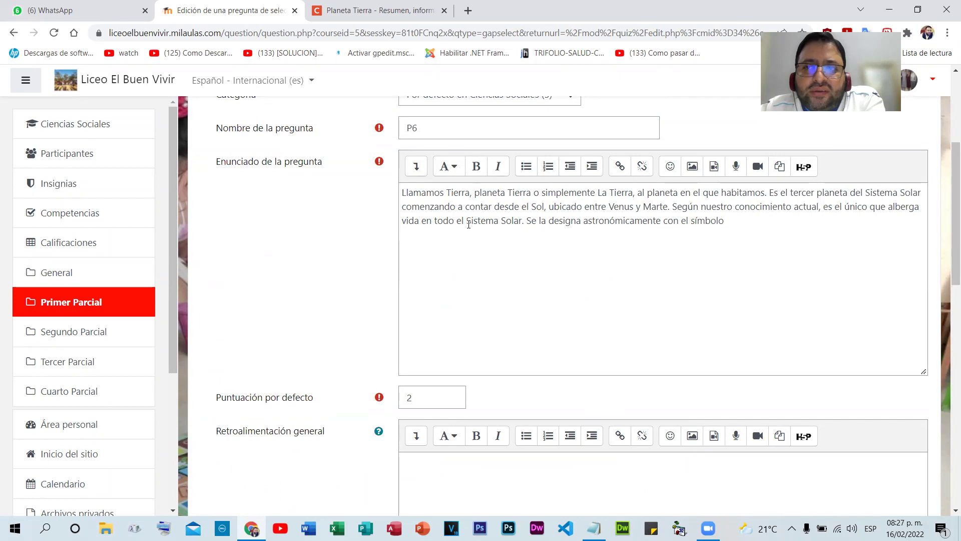
left_click_drag(468, 224, 523, 223)
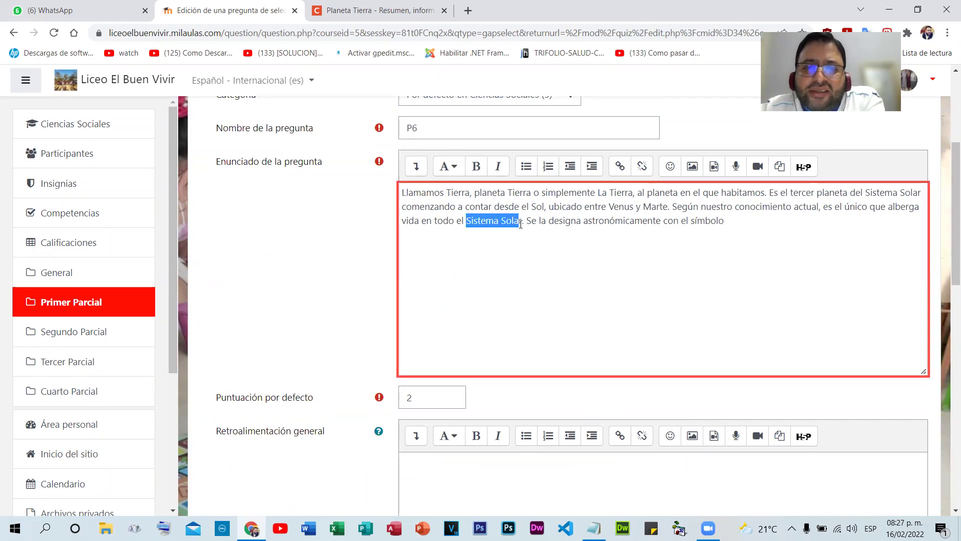
scroll(596, 309, "down", 15)
scroll(564, 302, "up", 3)
left_click(472, 358)
type("Siste")
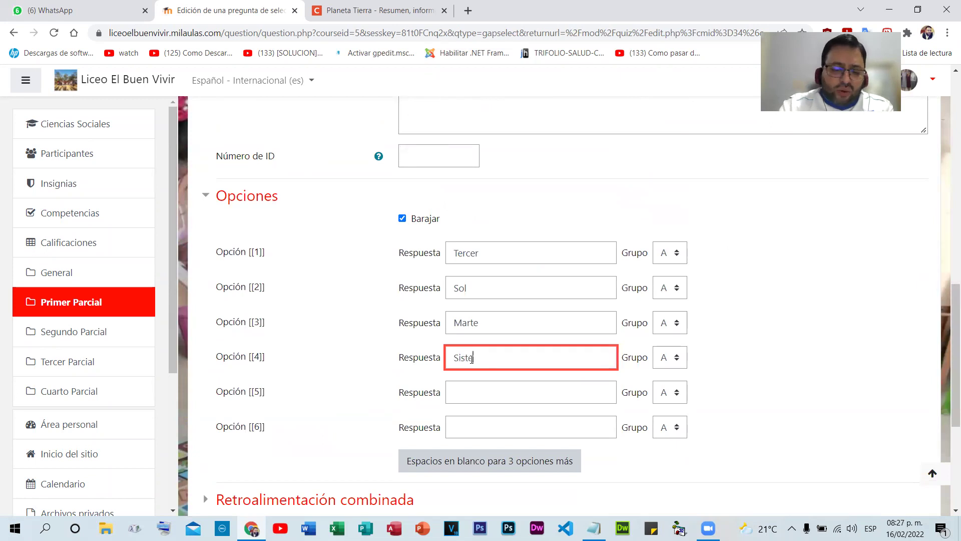
type("ma Solar")
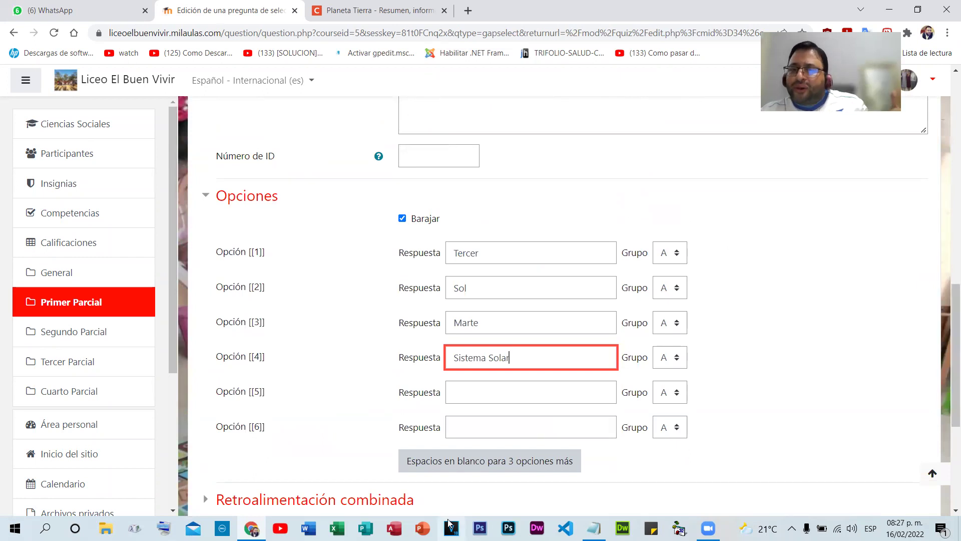
- Add blank spaces for three more options and enter the distractor "Primer" in option [[5]]
scroll(465, 226, "down", 3)
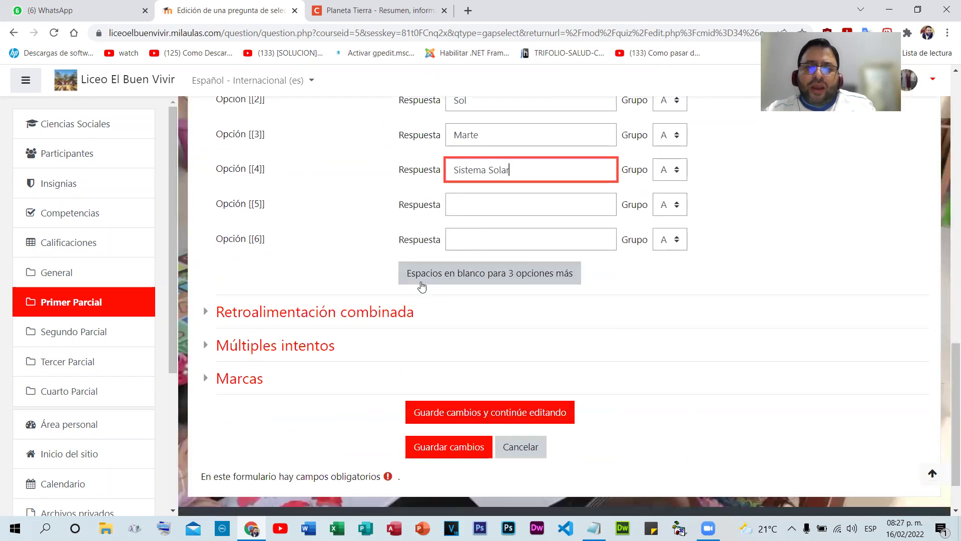
left_click(482, 276)
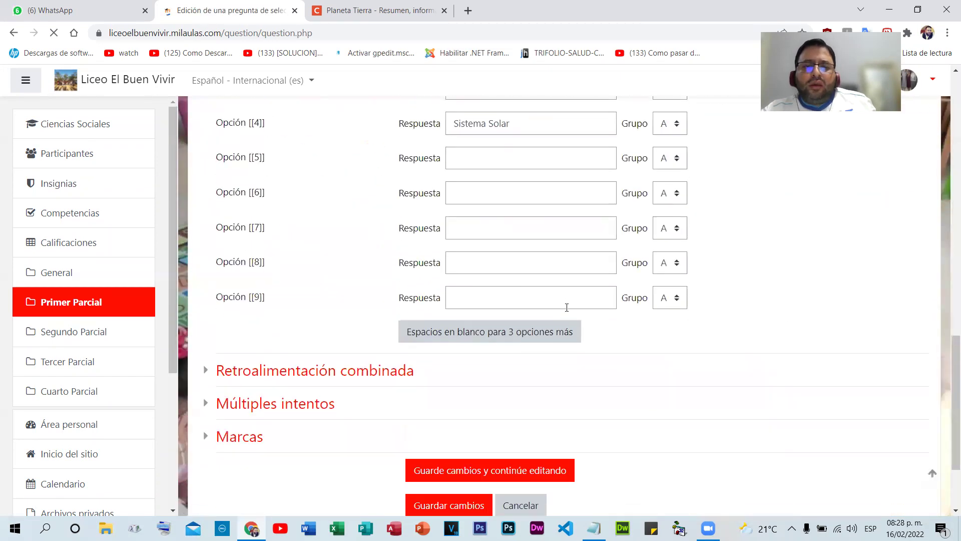
left_click(518, 355)
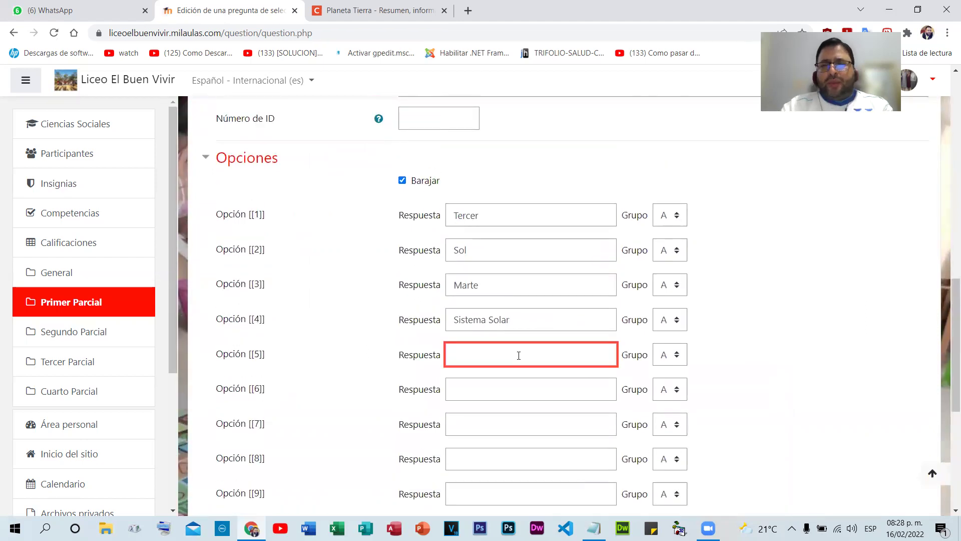
type("Primer")
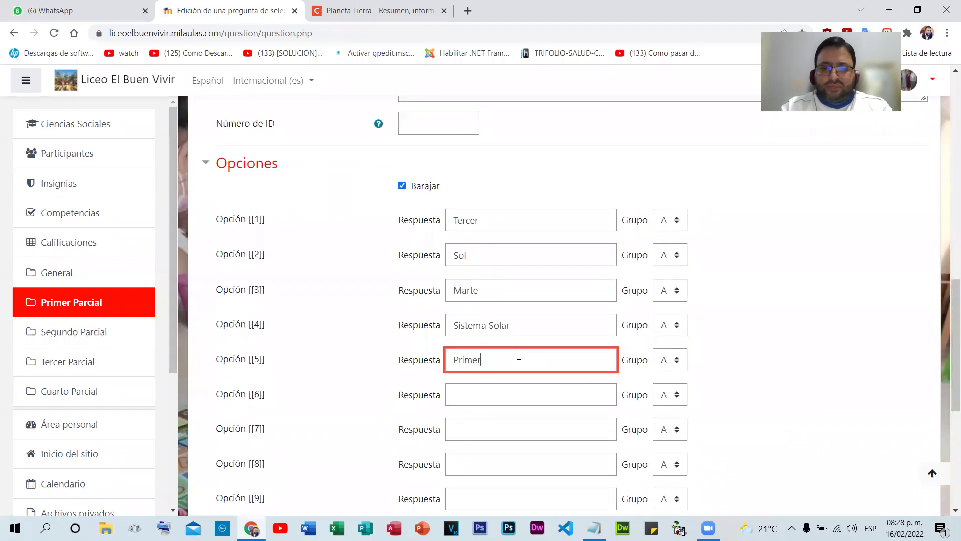
- Review the statement paragraph and enter the distractor "Luna" in option [[6]]
left_click(516, 401)
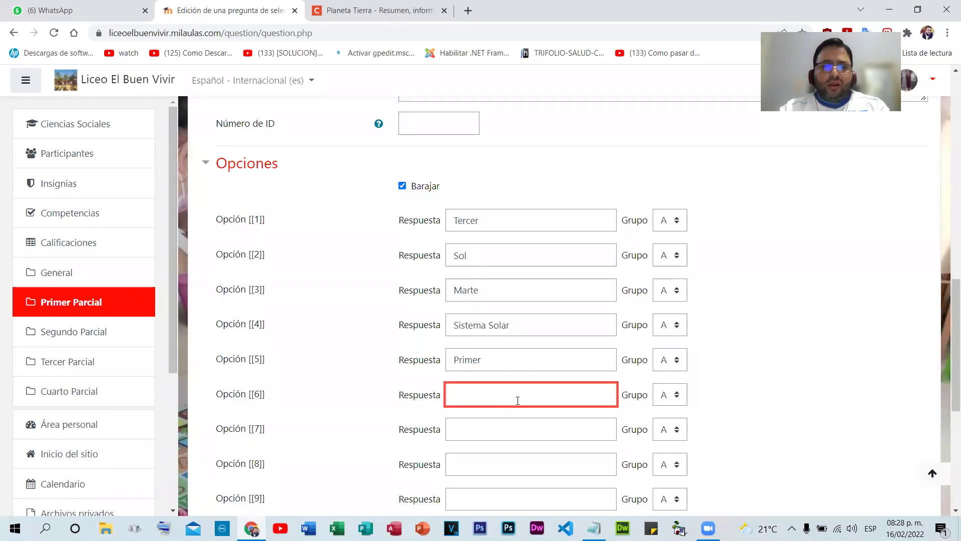
scroll(517, 401, "up", 9)
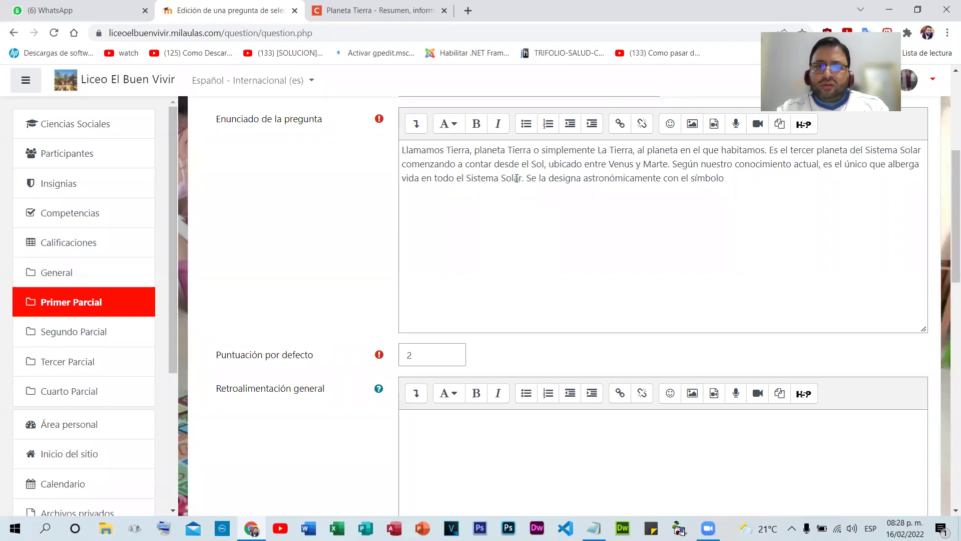
scroll(546, 314, "down", 10)
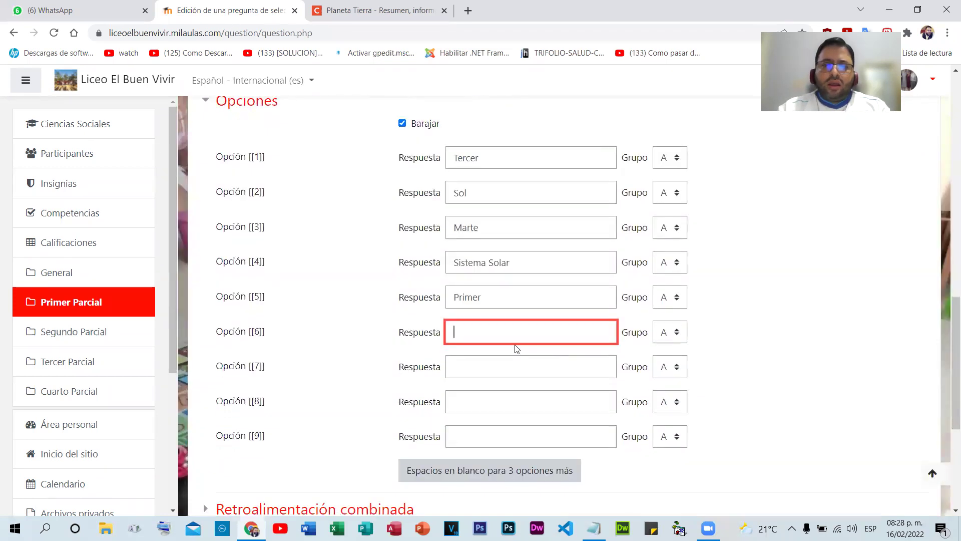
type("Luna")
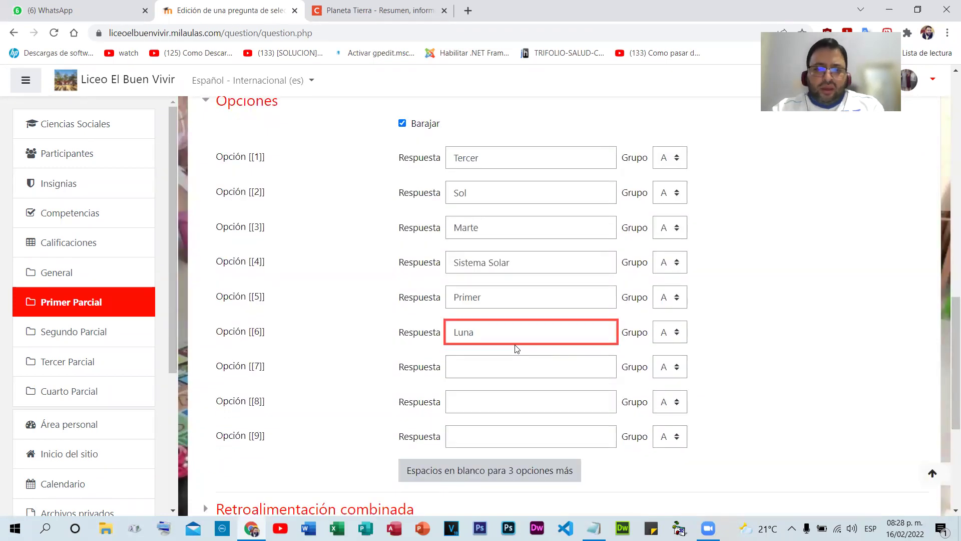
- Enter the distractors "Mercurio" in option [[7]] and "Universo" in option [[8]]
left_click(508, 367)
type("Mercurio")
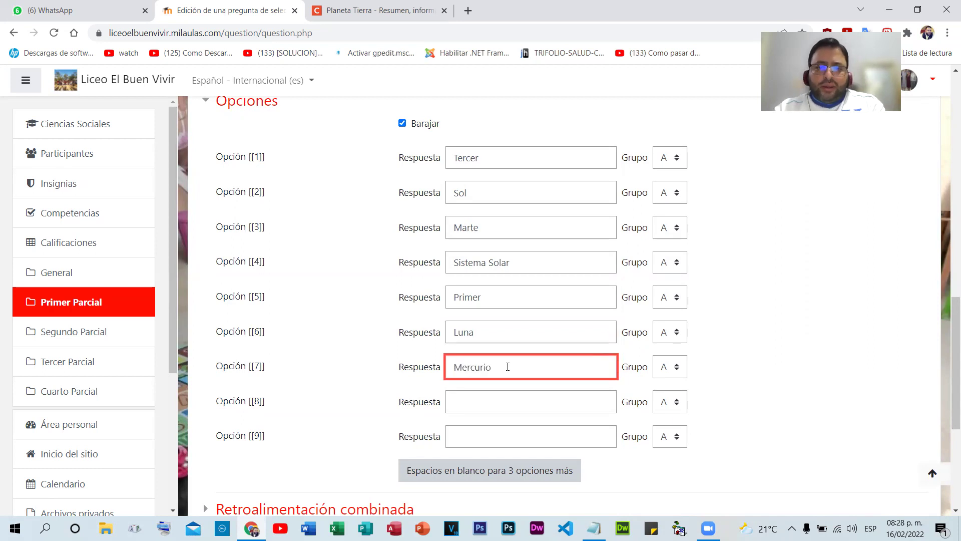
left_click(468, 405)
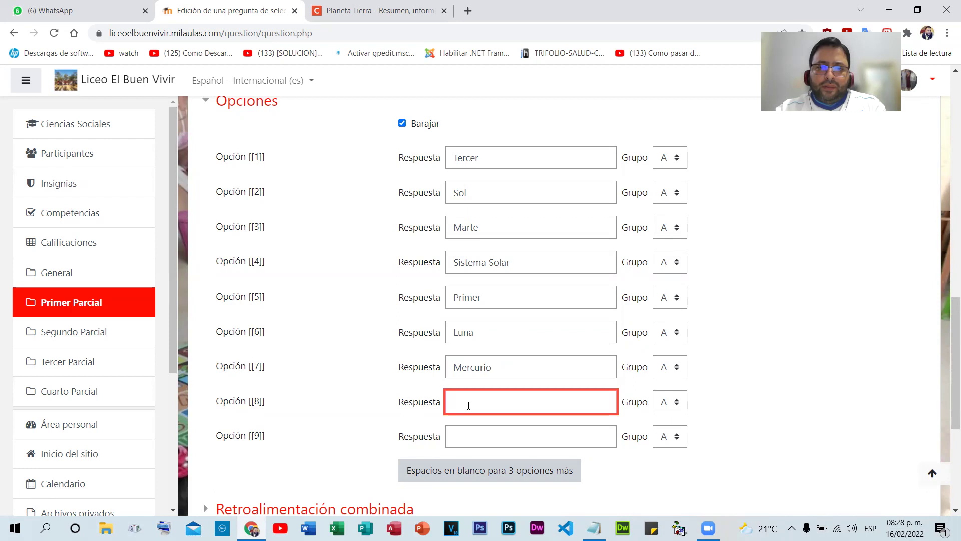
type("Universo")
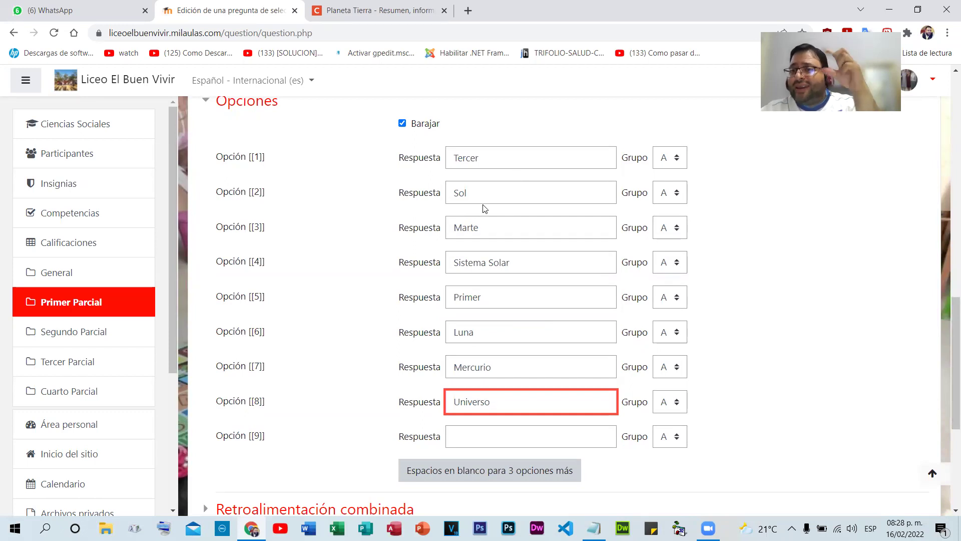
- Replace the word "tercer" in P6's statement with the placeholder [[1]], matching its option number
scroll(485, 209, "up", 15)
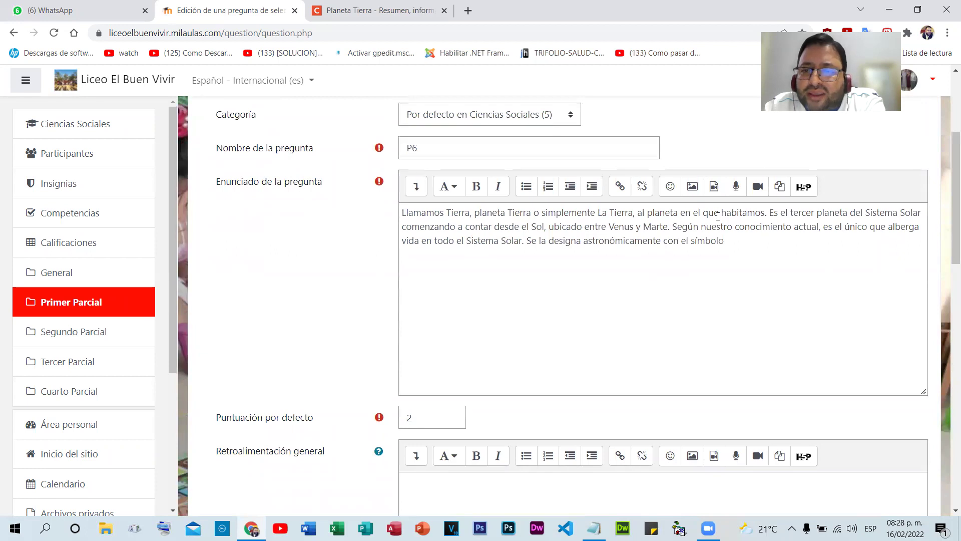
double_click(794, 212)
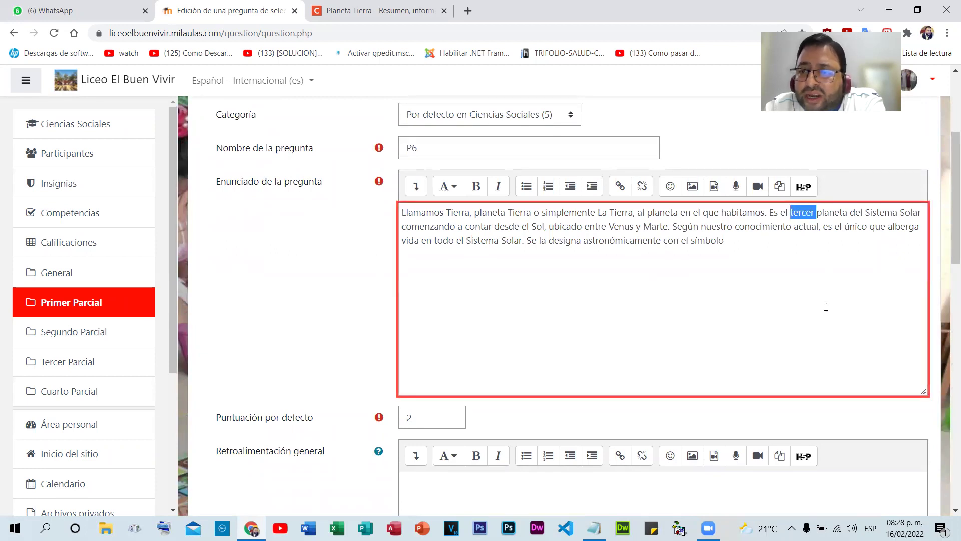
key("BackSpace")
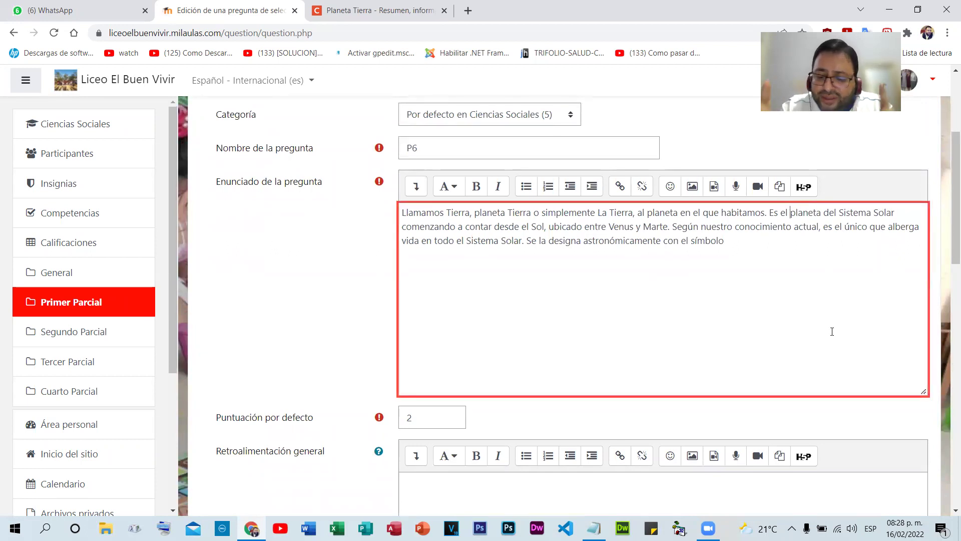
type("[[]]")
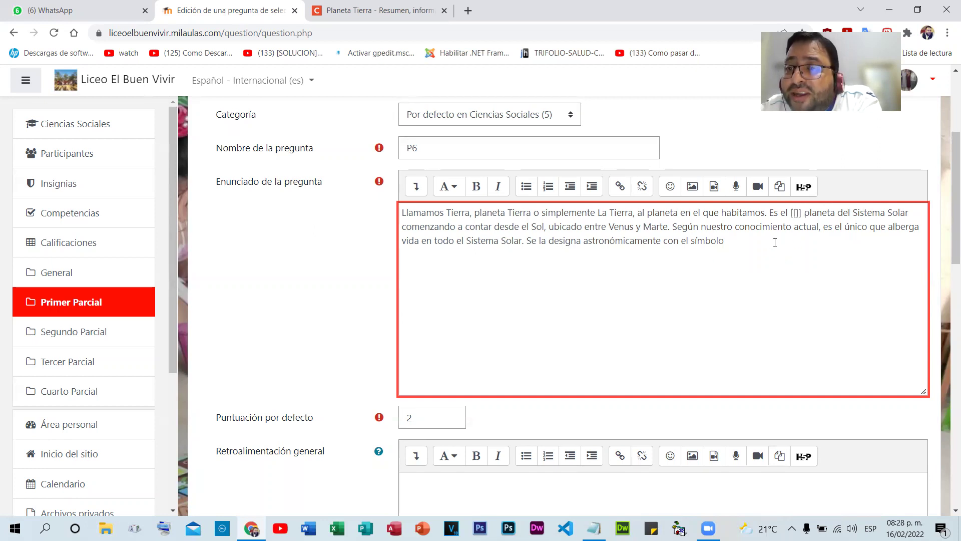
scroll(625, 259, "down", 10)
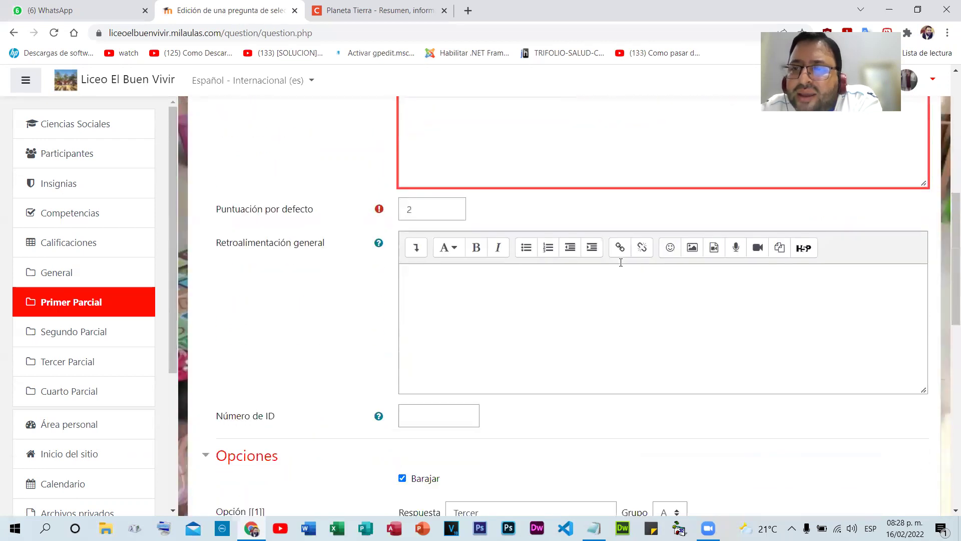
left_click_drag(475, 156, 443, 167)
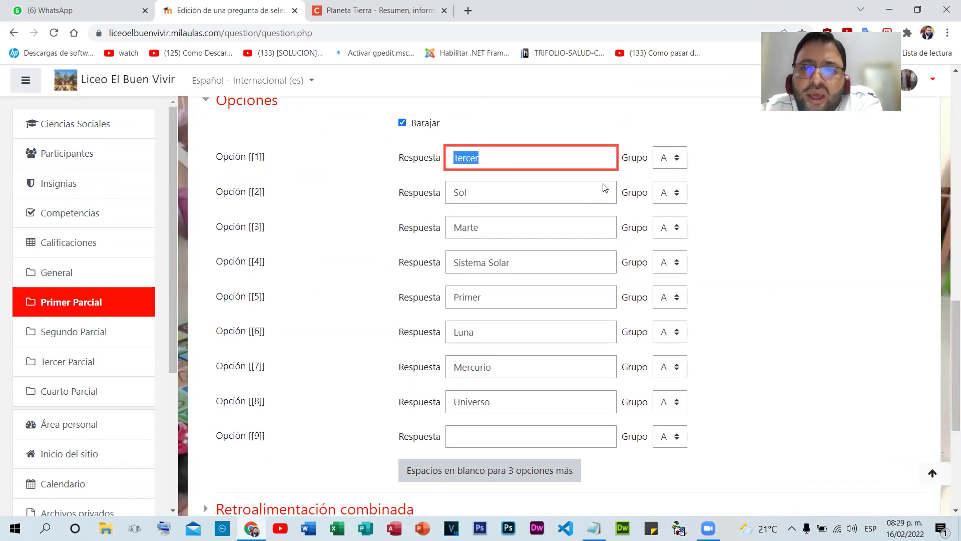
scroll(606, 188, "up", 10)
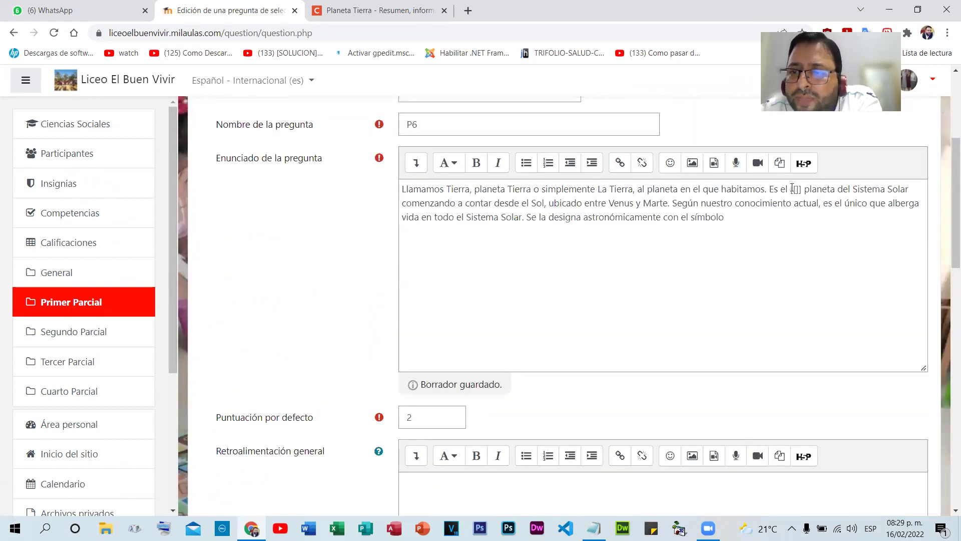
left_click(796, 189)
type("1")
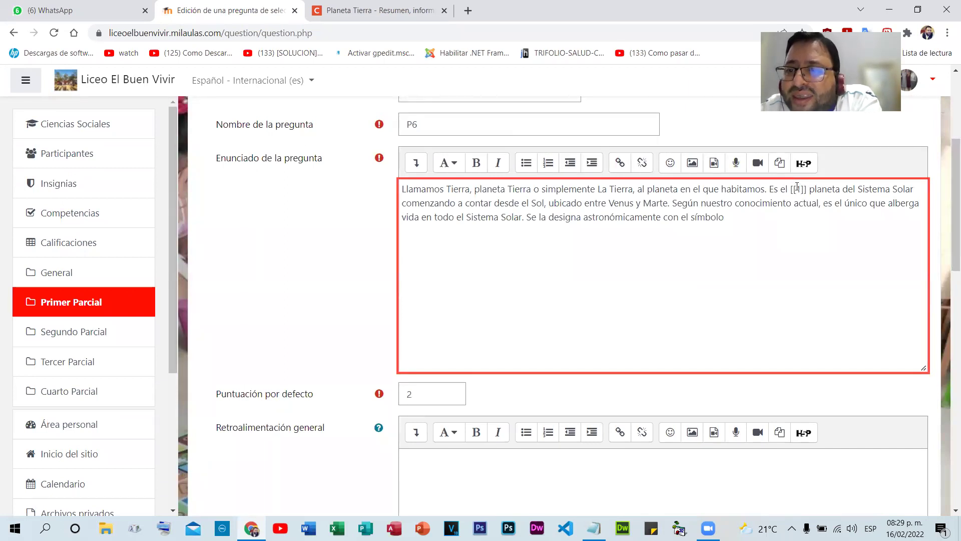
- Replace the word "Sol" in P6's statement with the placeholder [[2]], matching its option number
scroll(491, 247, "down", 9)
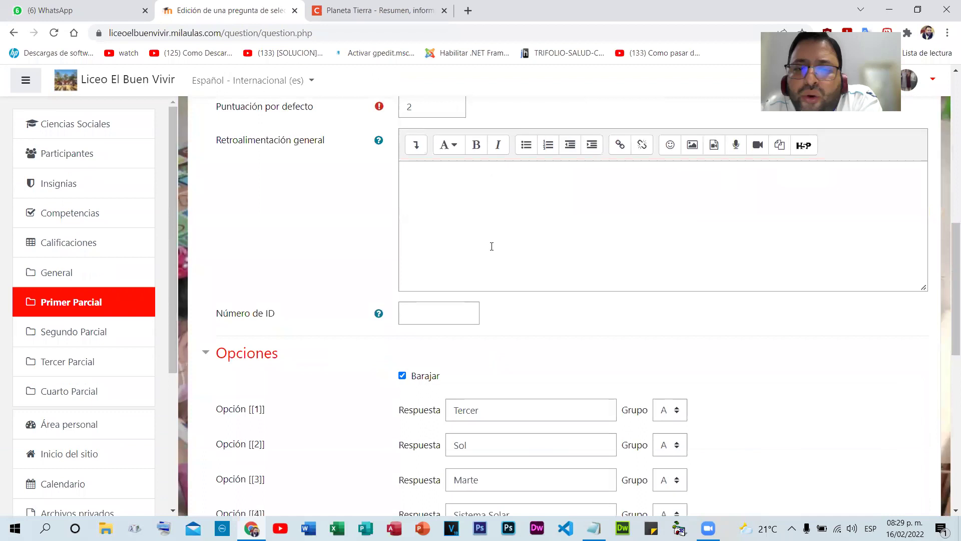
scroll(885, 271, "up", 8)
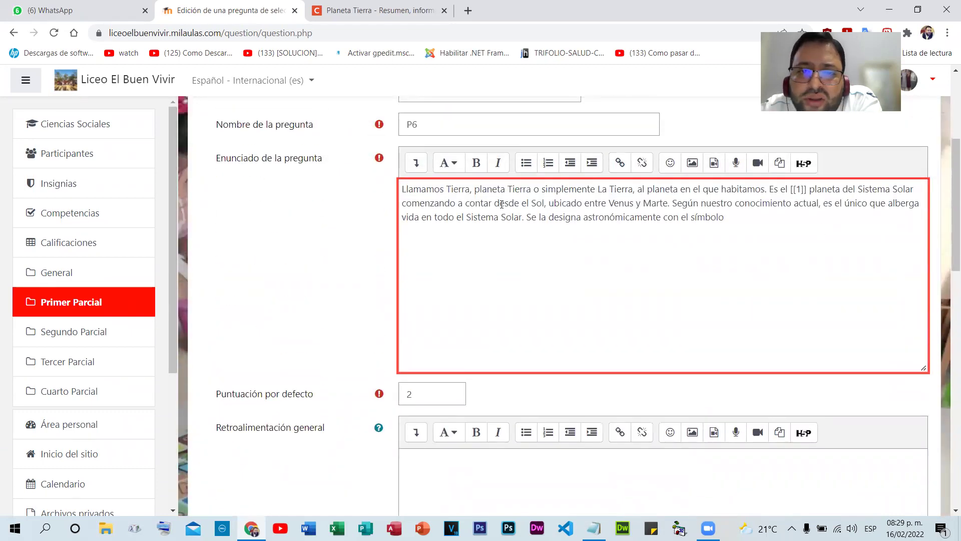
double_click(538, 205)
type("[[]]")
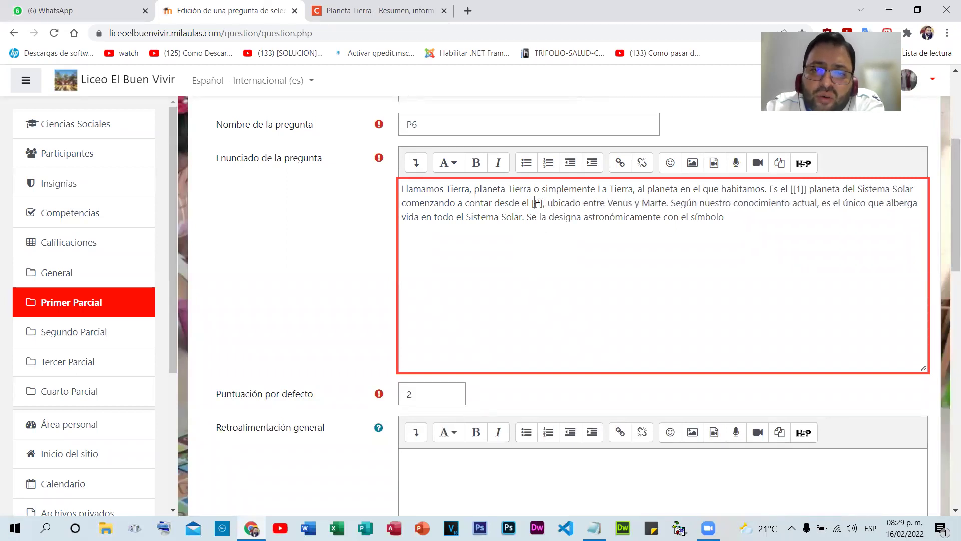
scroll(494, 311, "down", 7)
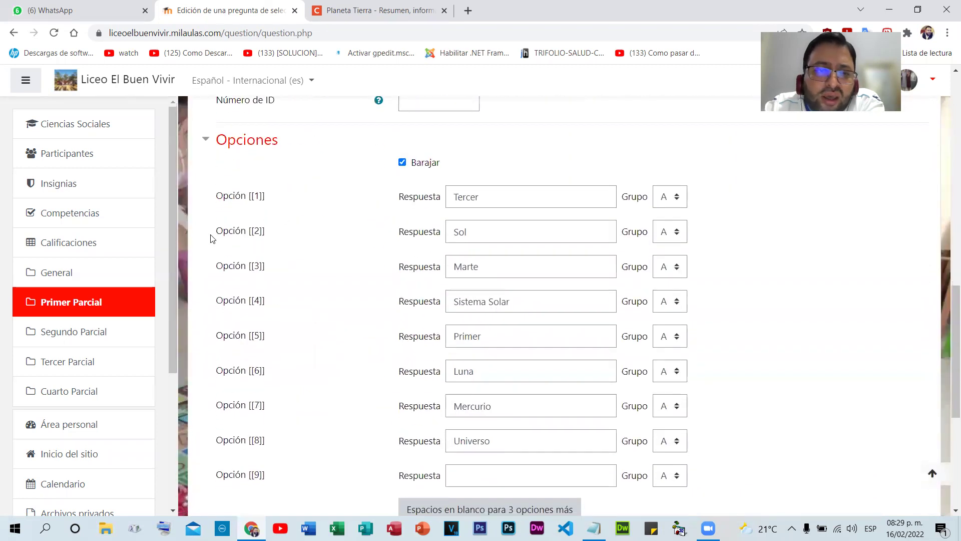
scroll(481, 254, "up", 7)
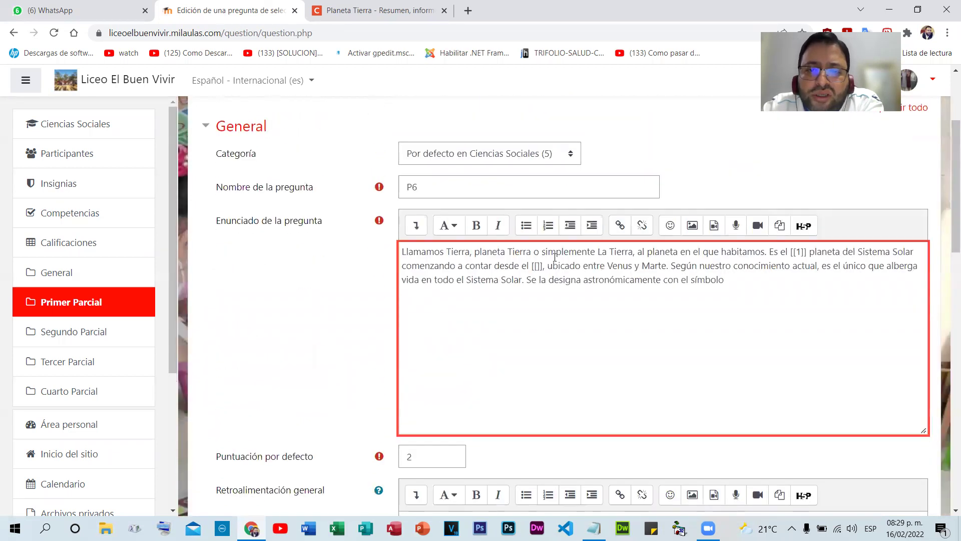
left_click(538, 270)
type("2")
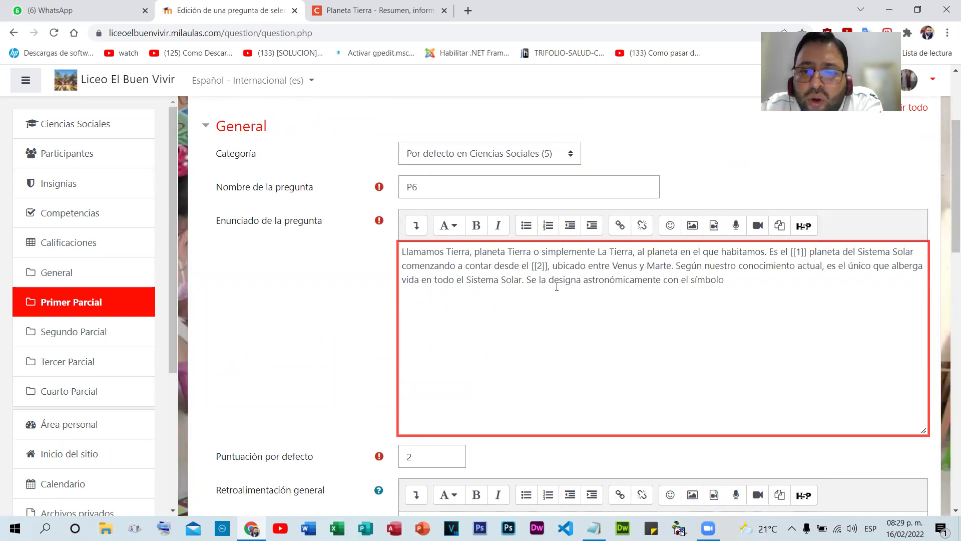
- Replace the word "Marte" in P6's statement with the placeholder [[3]], matching its option number
double_click(661, 266)
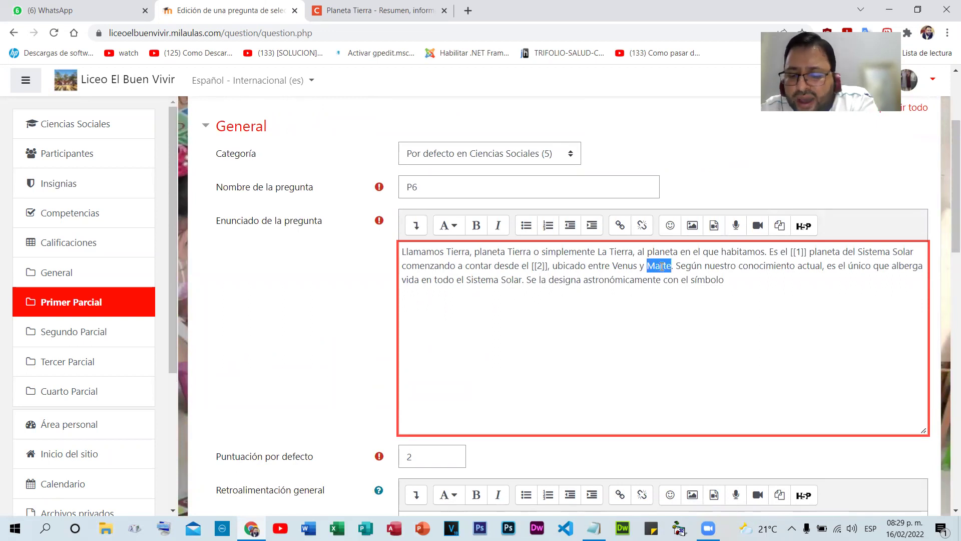
key("BackSpace")
type("[]")
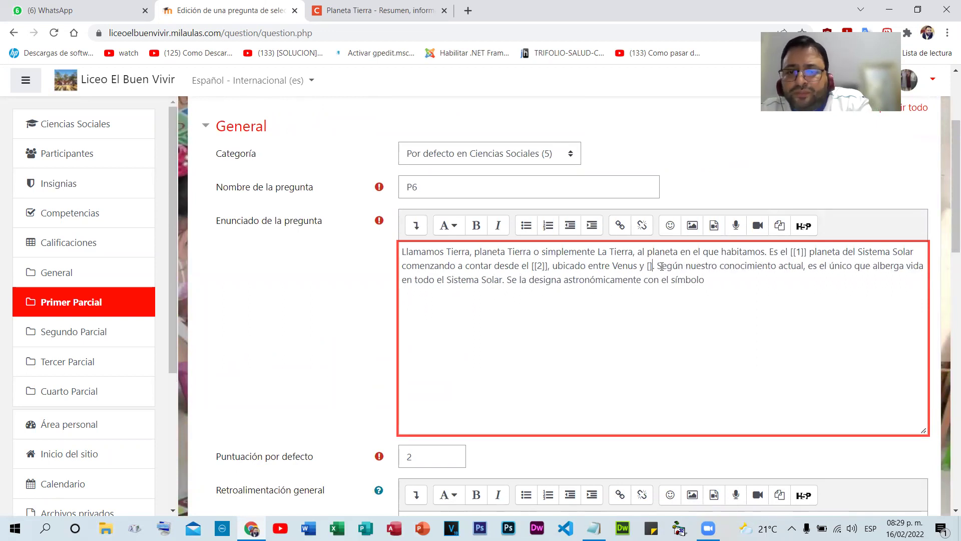
type("[]")
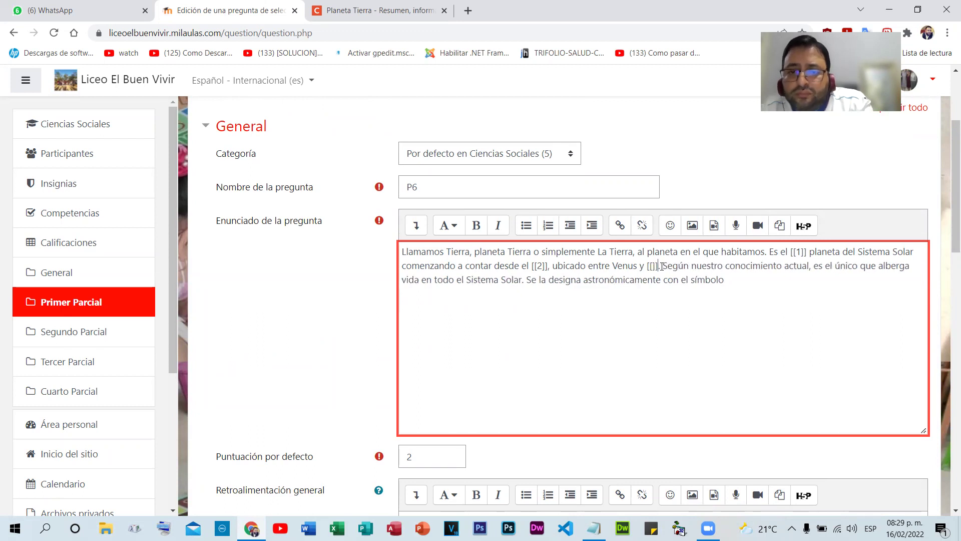
scroll(466, 319, "down", 10)
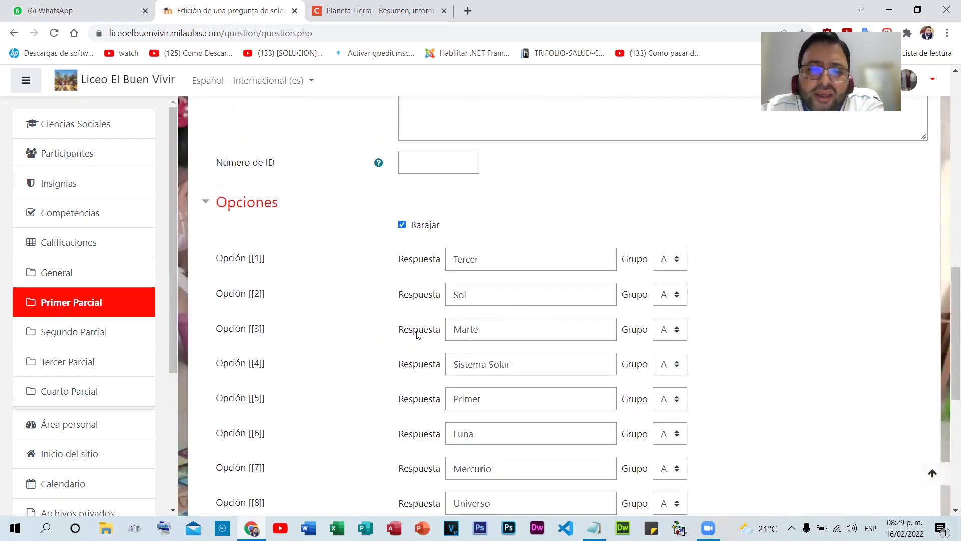
scroll(663, 224, "up", 9)
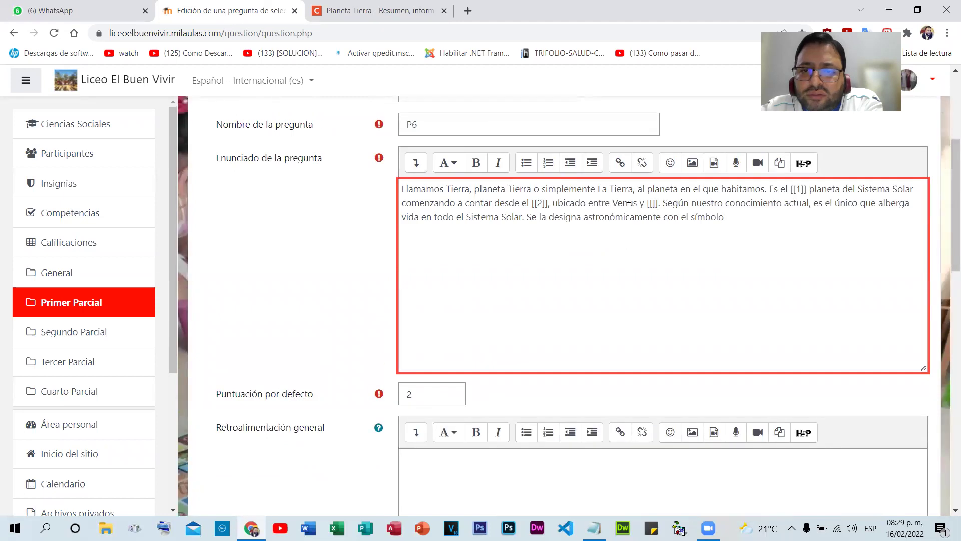
type("3")
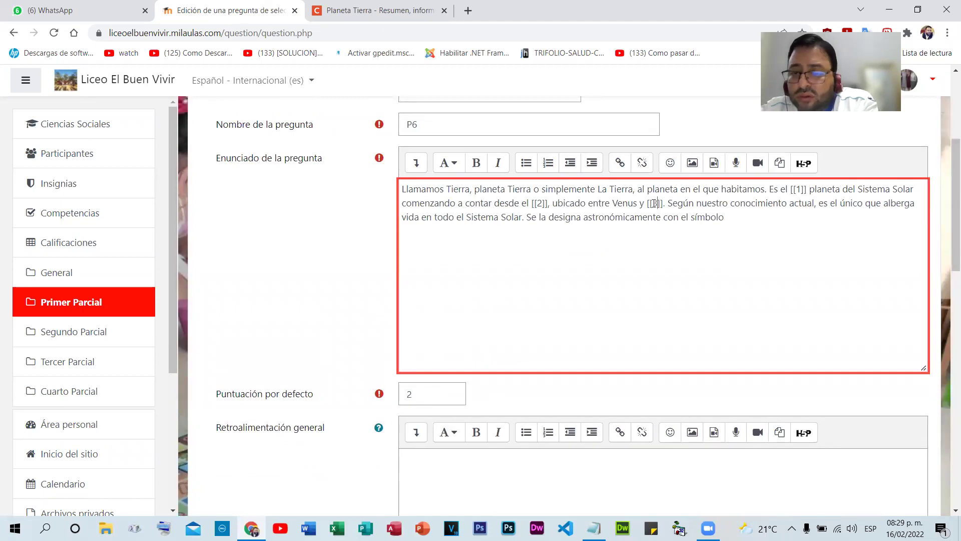
- Replace "Sistema Solar" after "vida en todo el" in P6's statement with the placeholder [[4]]
left_click_drag(467, 222, 522, 212)
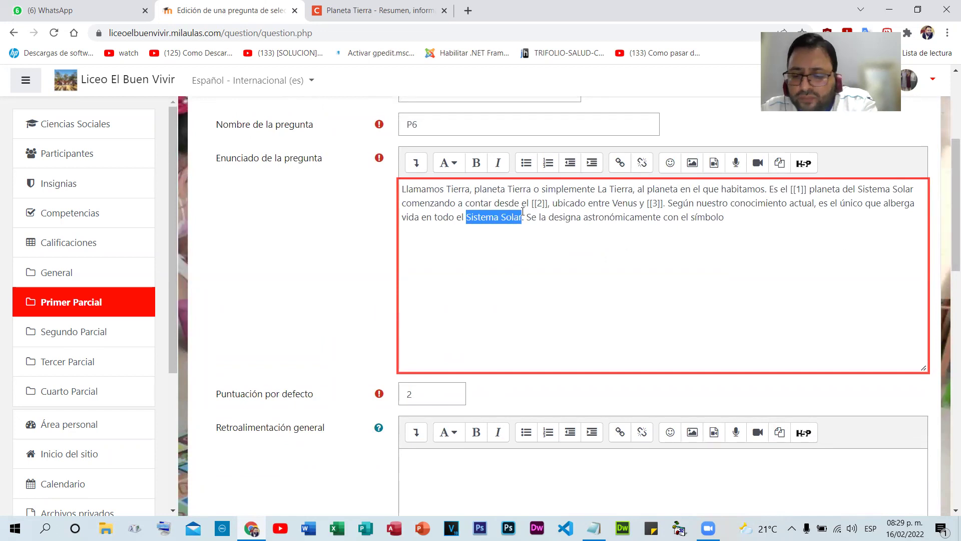
key("BackSpace")
type("[[]]")
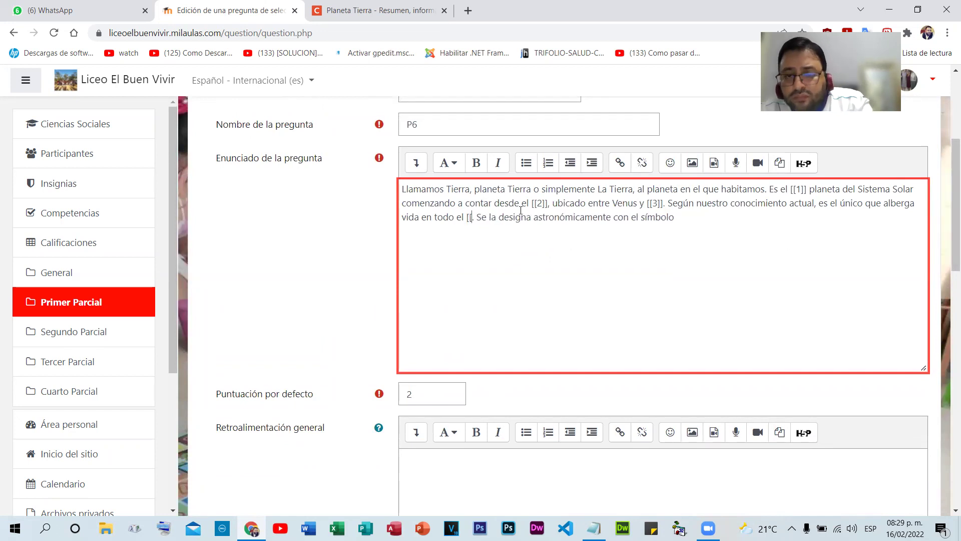
scroll(531, 251, "down", 10)
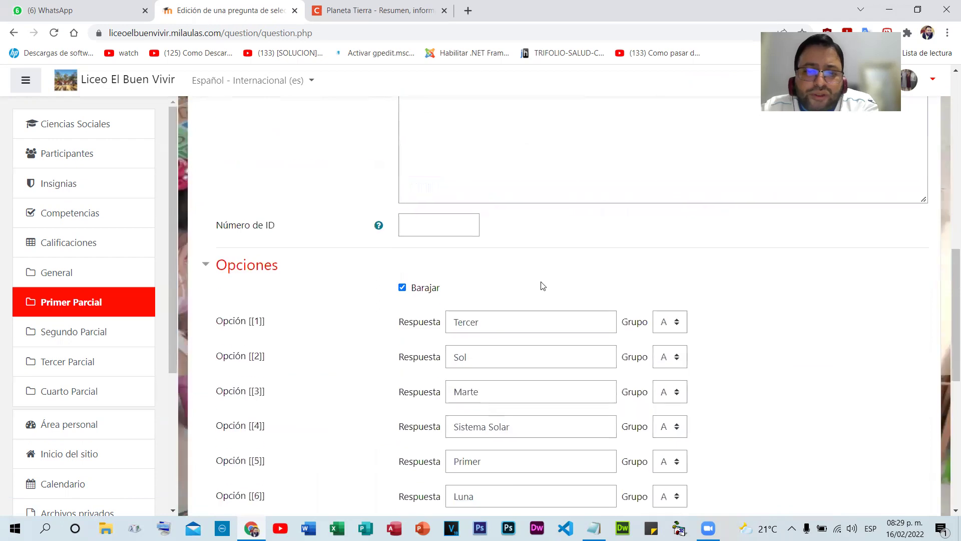
scroll(668, 220, "up", 10)
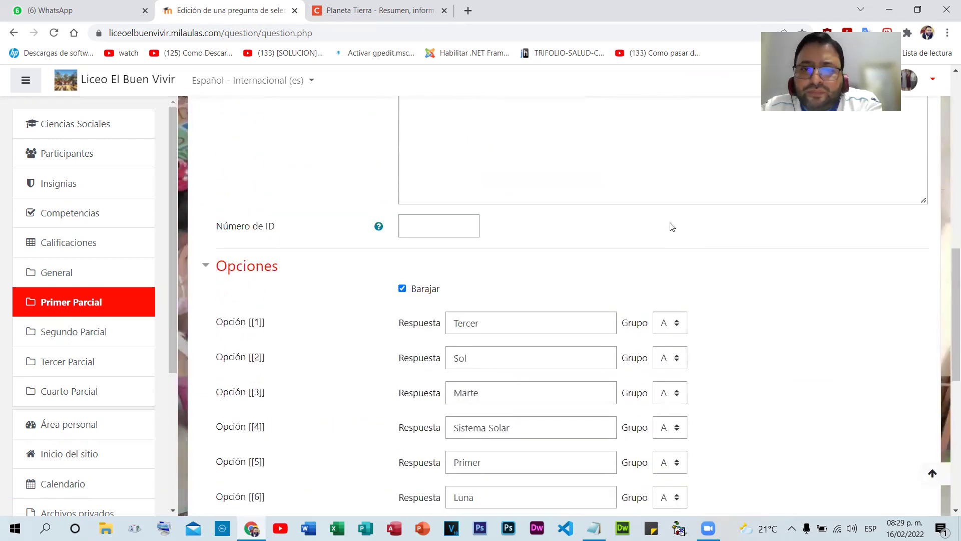
scroll(638, 225, "up", 1)
type("4")
- Check P6's placeholders against its answer options and save the question to the quiz
scroll(575, 242, "down", 9)
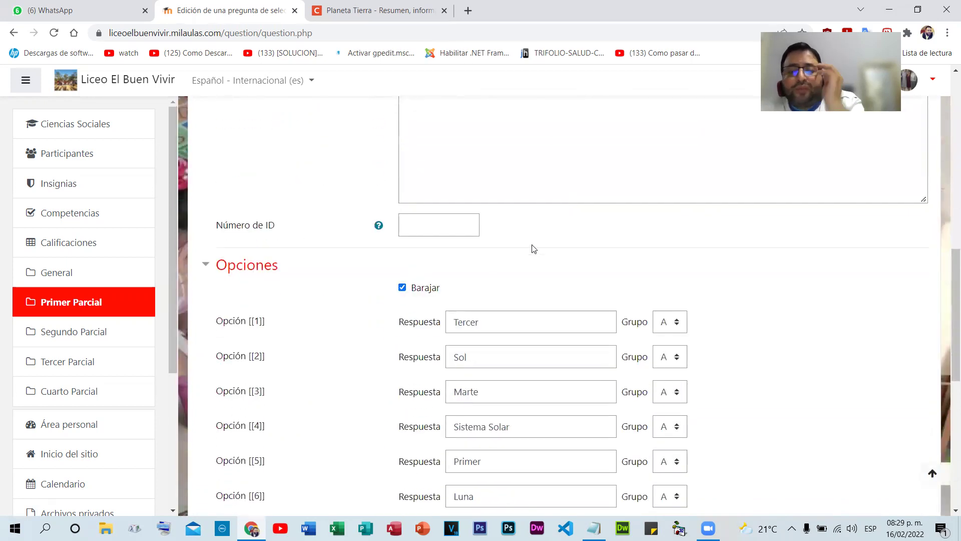
scroll(558, 235, "up", 9)
scroll(556, 245, "up", 1)
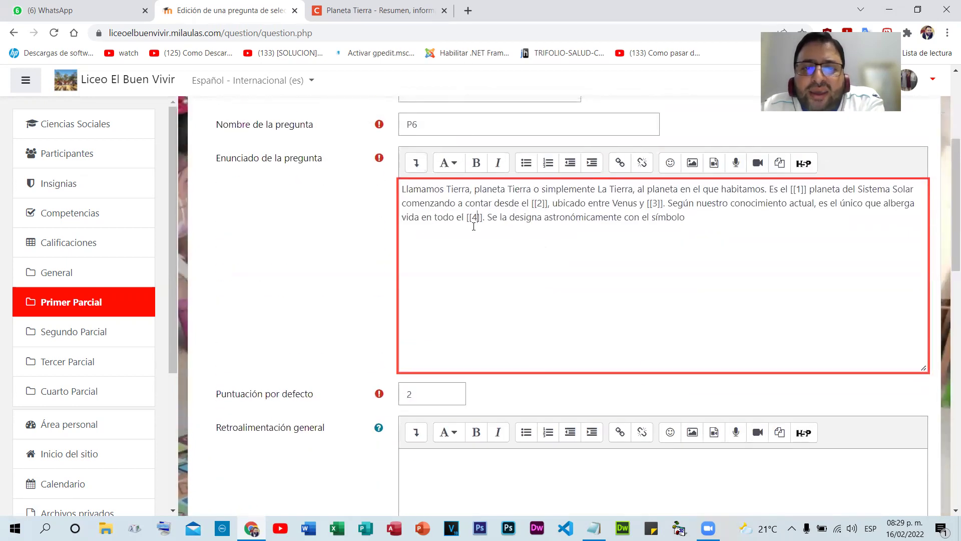
scroll(391, 300, "down", 15)
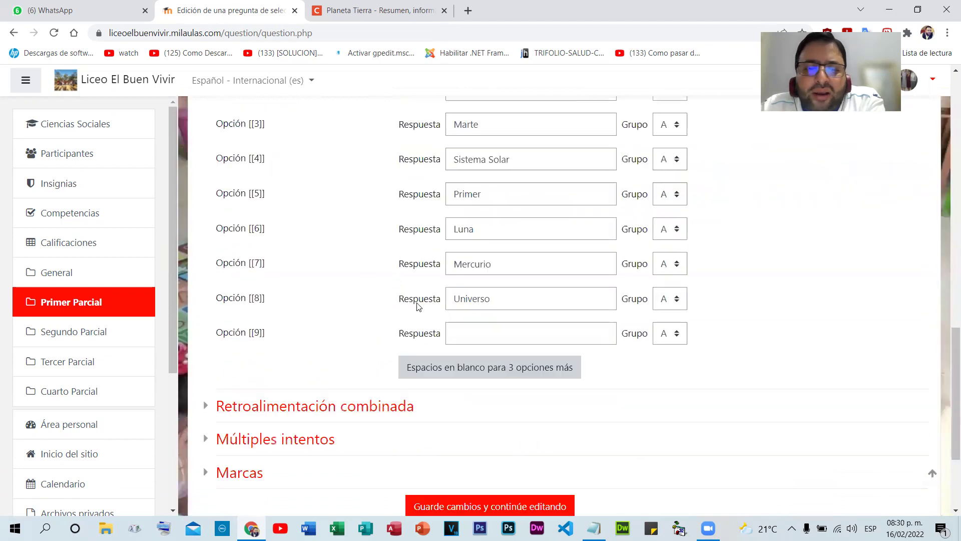
left_click(437, 385)
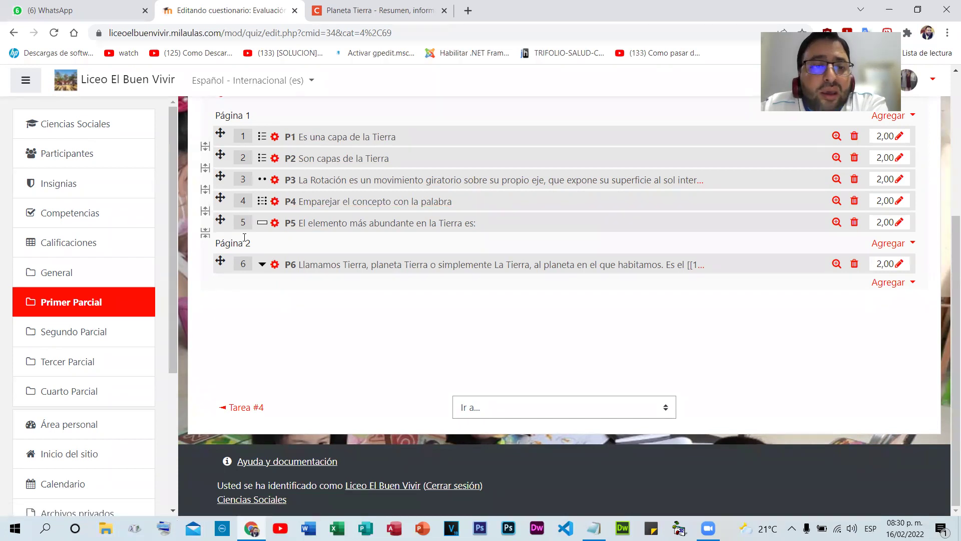
- Set page breaks between the quiz questions so that each one from P1 to P6 has its own page
left_click(205, 233)
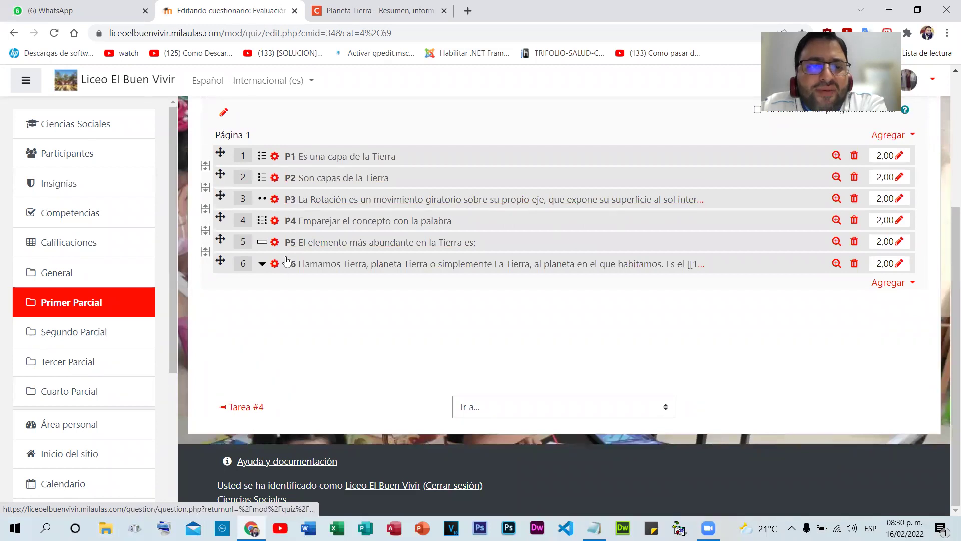
left_click(205, 252)
left_click(205, 211)
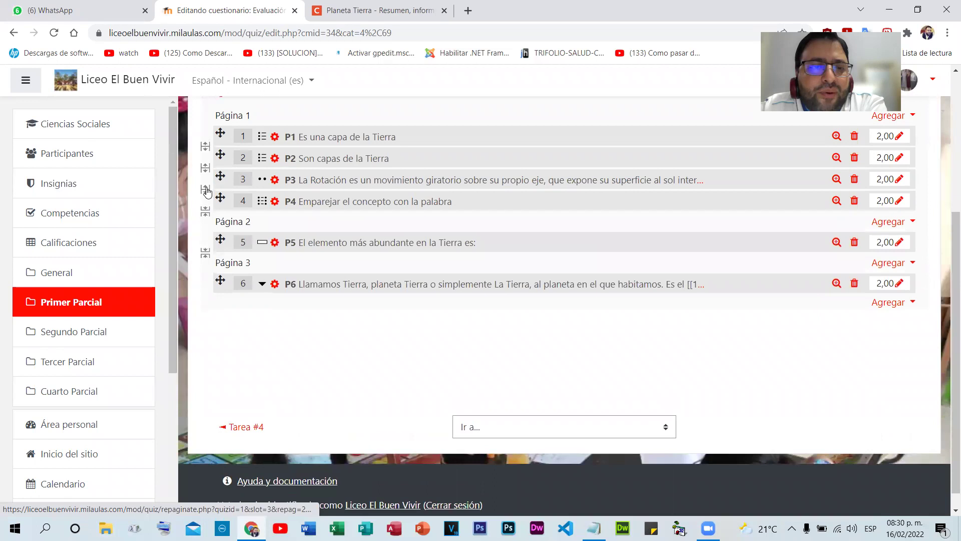
left_click(206, 191)
left_click(205, 168)
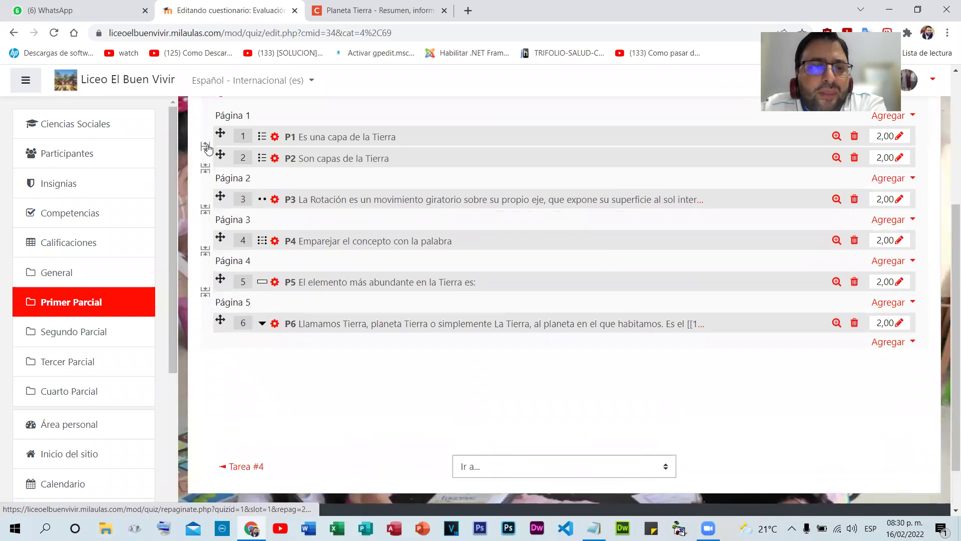
left_click(206, 146)
scroll(205, 247, "down", 2)
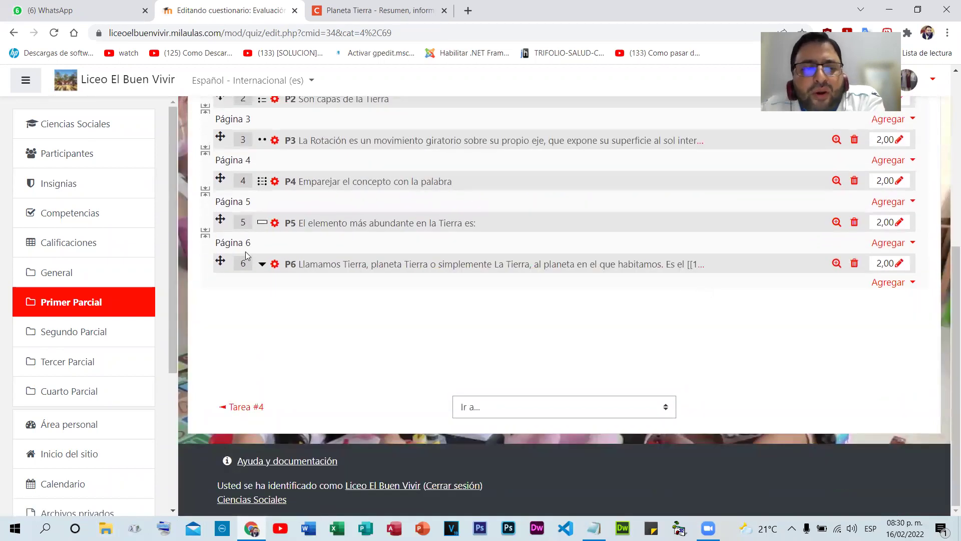
- Preview question P6 in a widened window and fill the first two blanks with "Tercer" and "Sol"
left_click(836, 263)
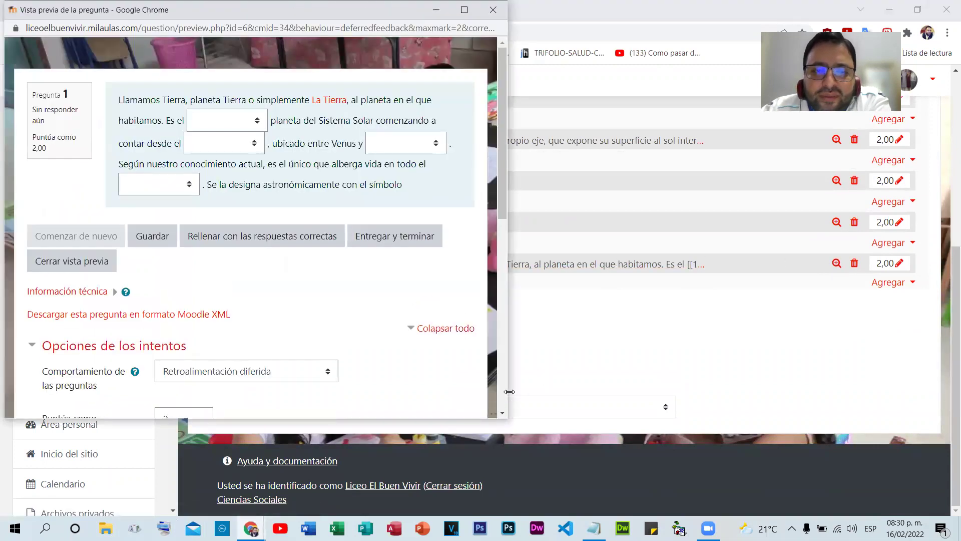
left_click_drag(509, 391, 802, 391)
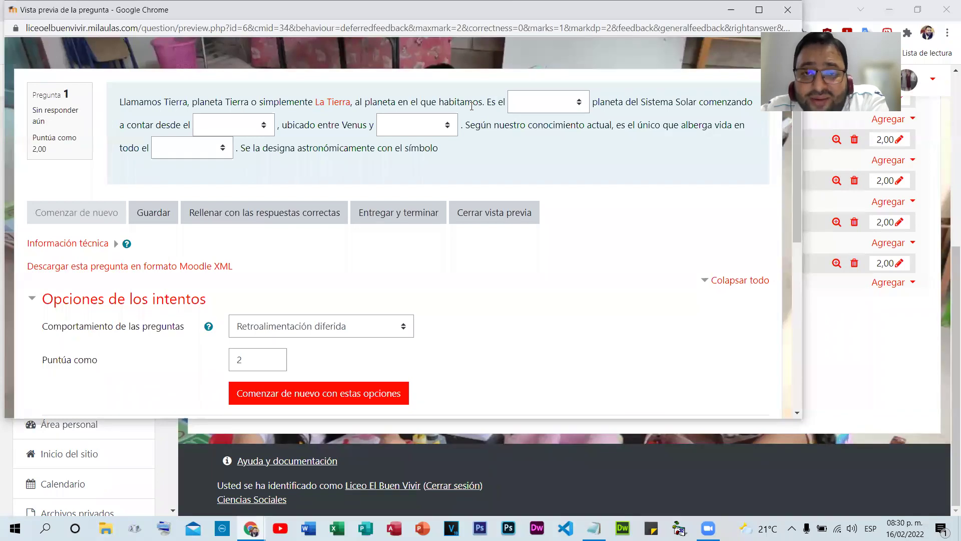
left_click(557, 105)
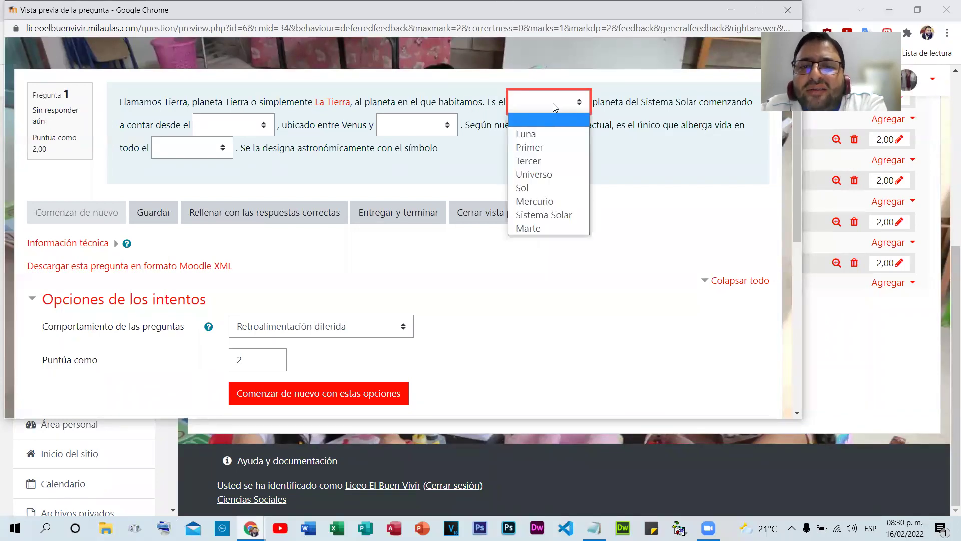
left_click(542, 161)
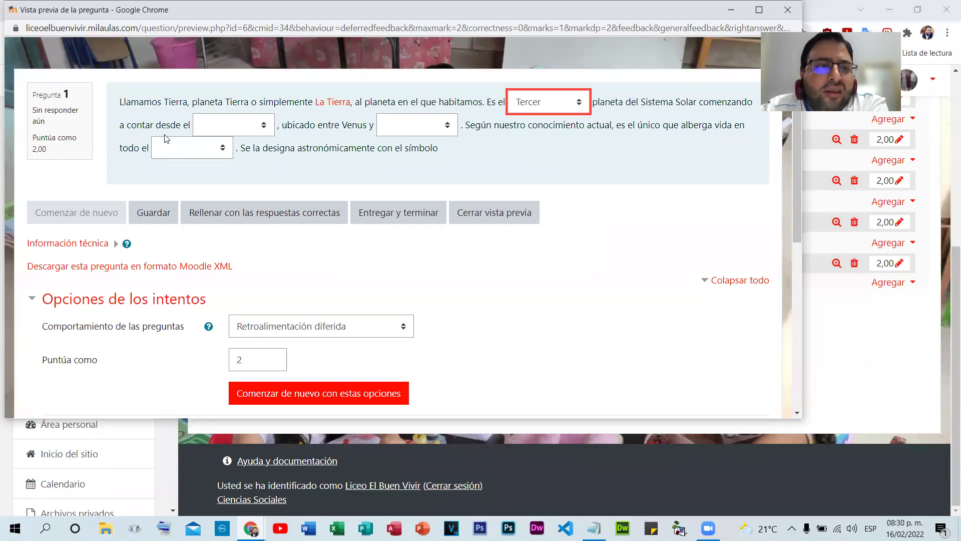
left_click(253, 127)
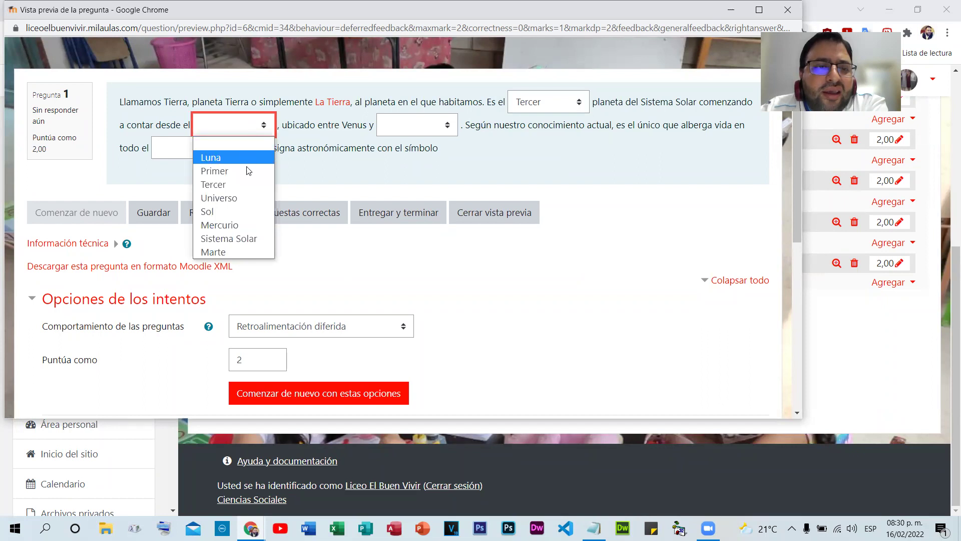
left_click(209, 212)
- Fill the third and fourth blanks of the preview with "Marte" and "Sistema Solar", and leave the preview discarding the answers
left_click(436, 126)
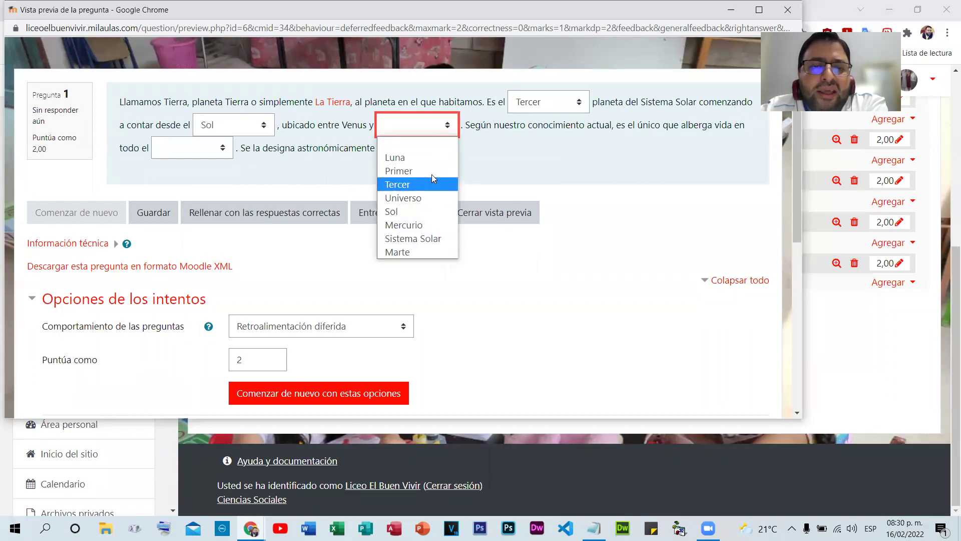
left_click(426, 253)
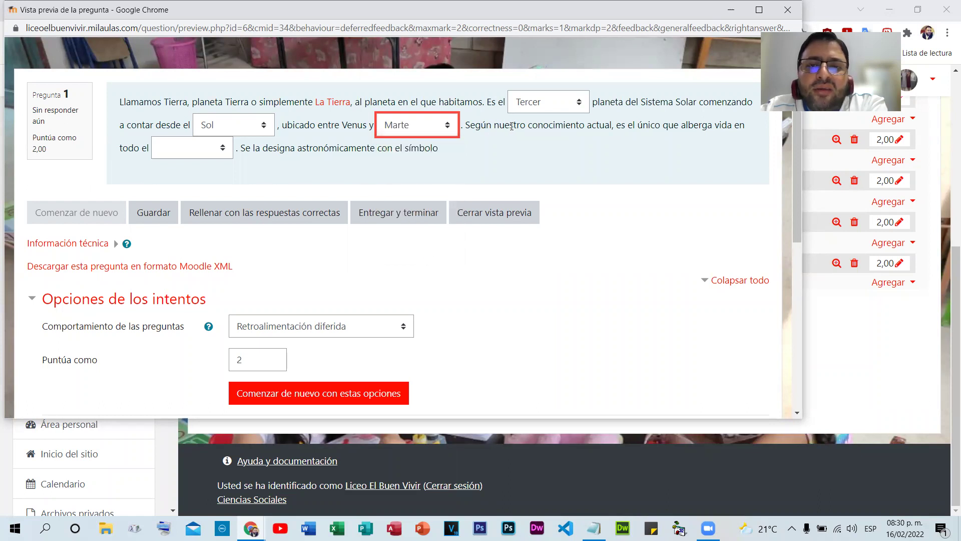
left_click(202, 148)
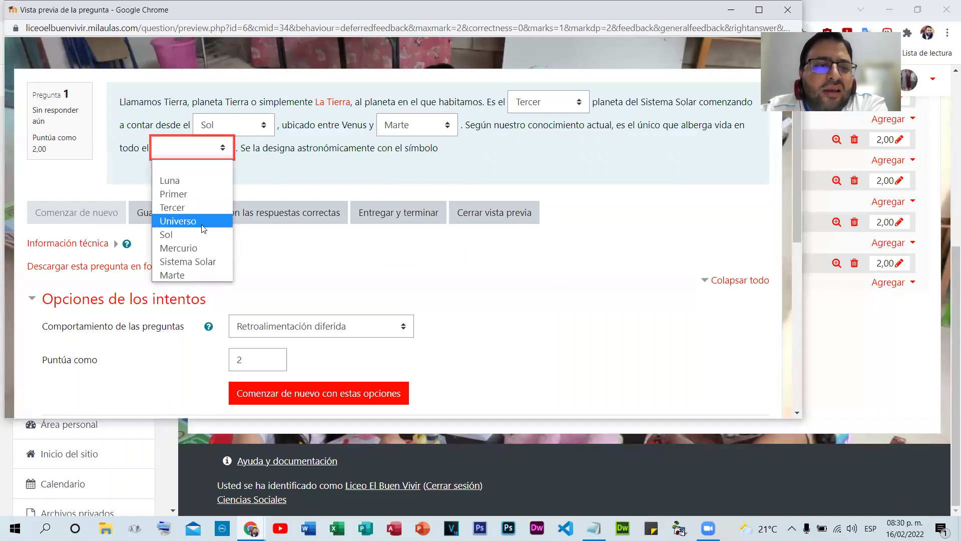
left_click(186, 261)
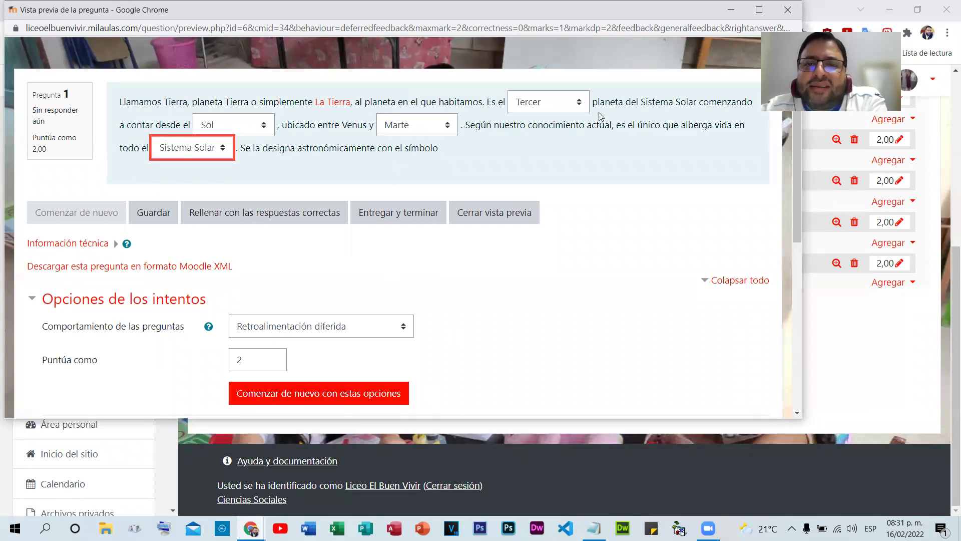
left_click(261, 124)
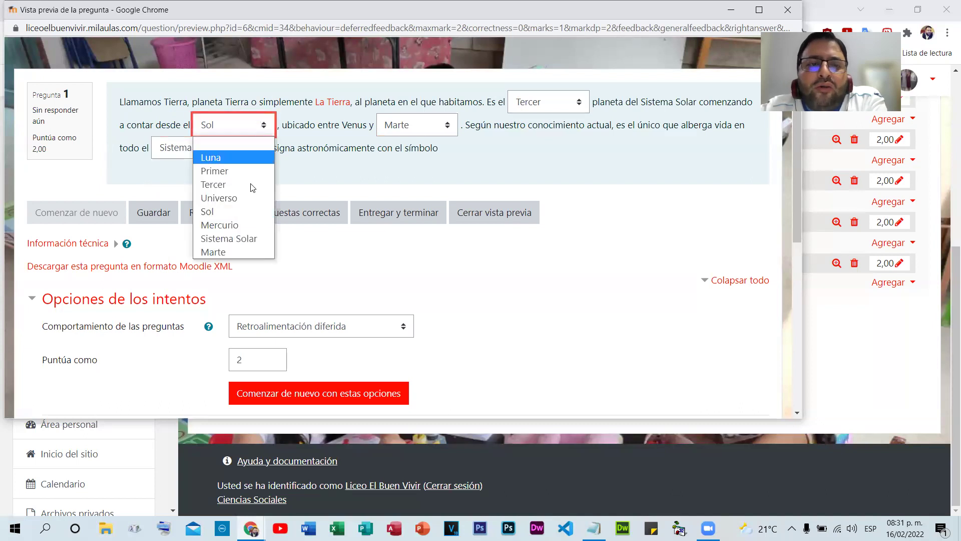
left_click(787, 9)
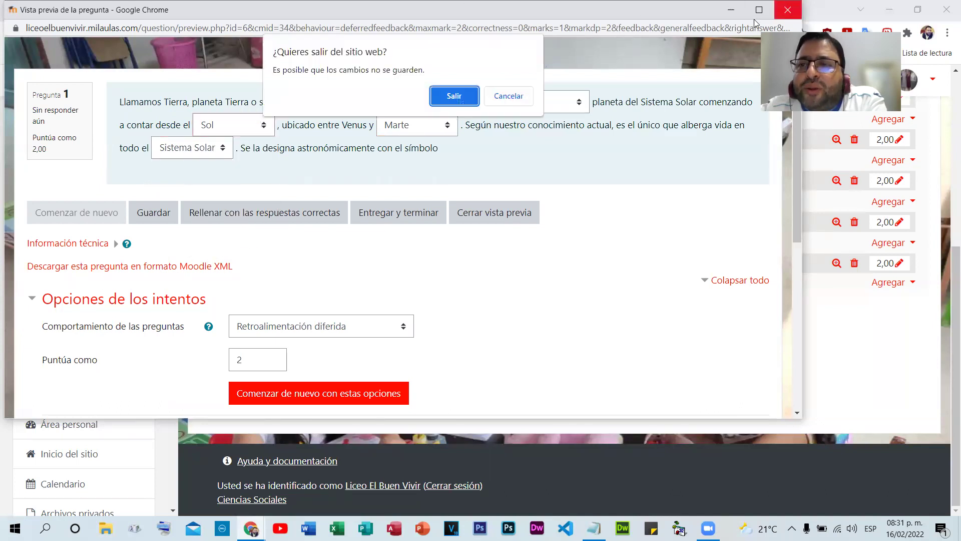
left_click(454, 95)
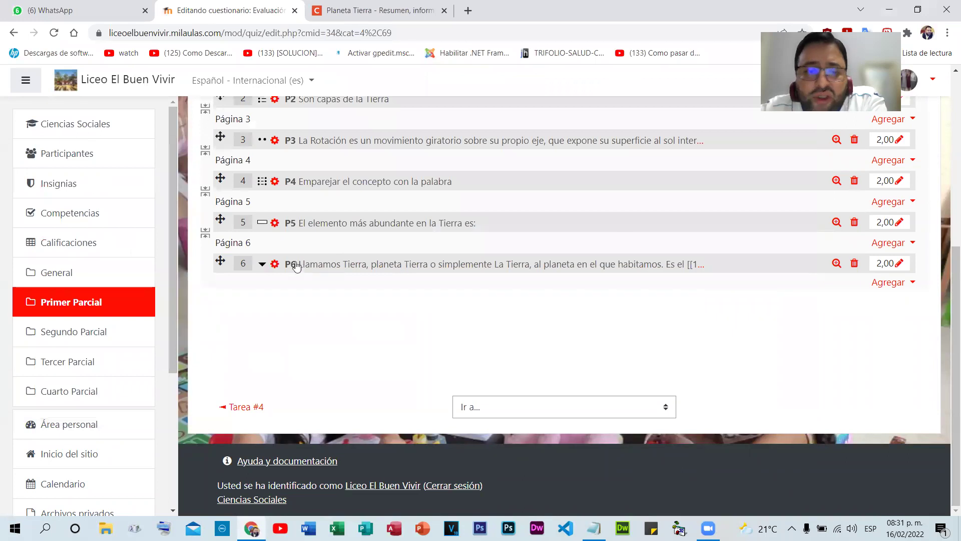
- Open question P6 for editing and assign the answer options "Sol" and "Luna" to group B
left_click(275, 263)
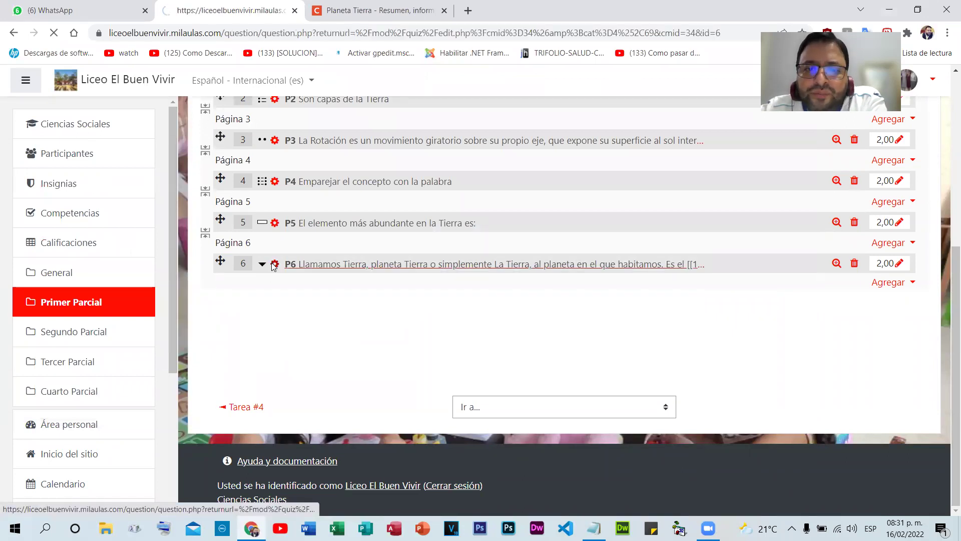
scroll(687, 270, "down", 14)
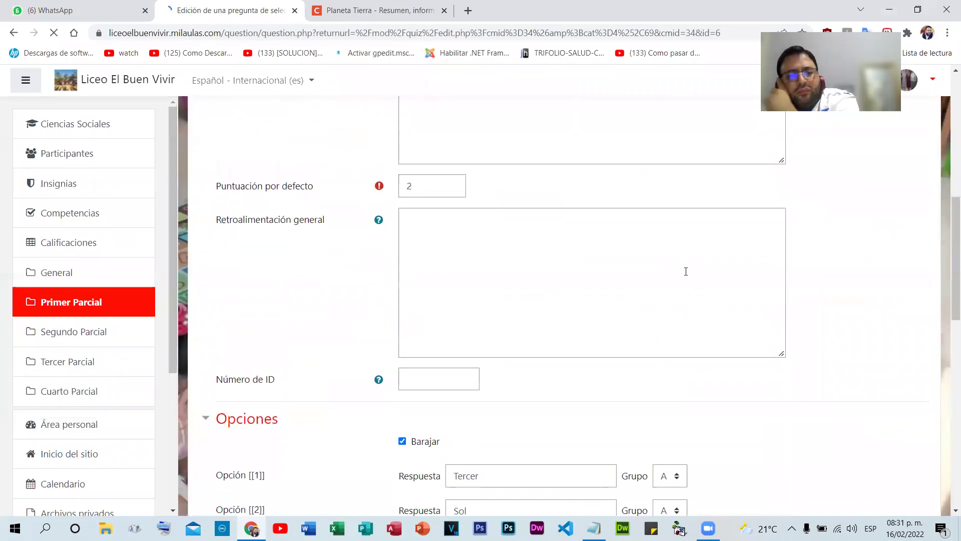
scroll(686, 275, "down", 1)
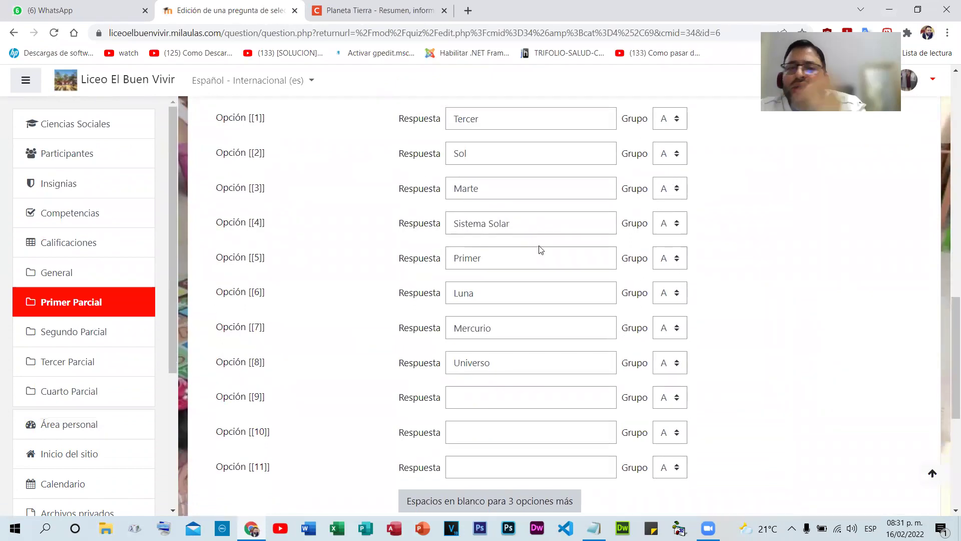
scroll(559, 222, "up", 1)
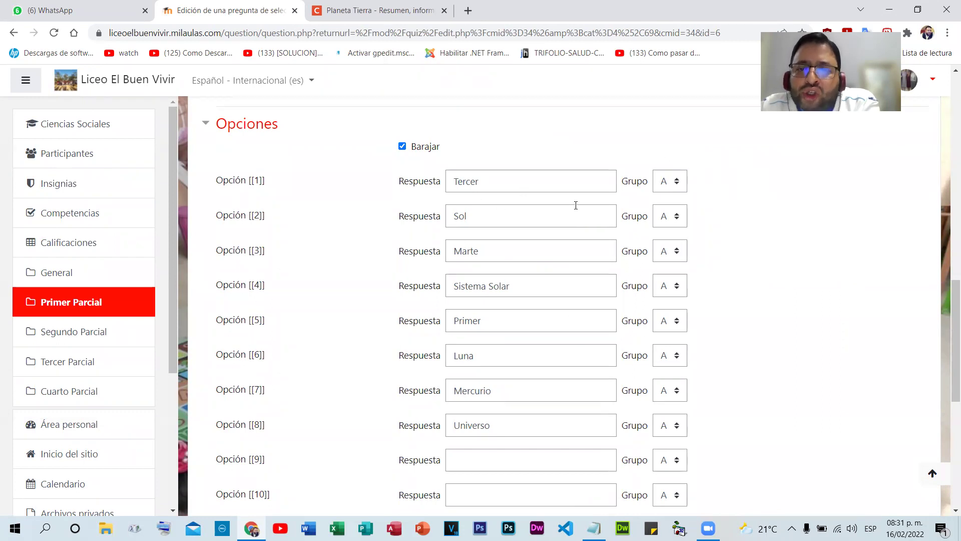
left_click(664, 216)
left_click(669, 248)
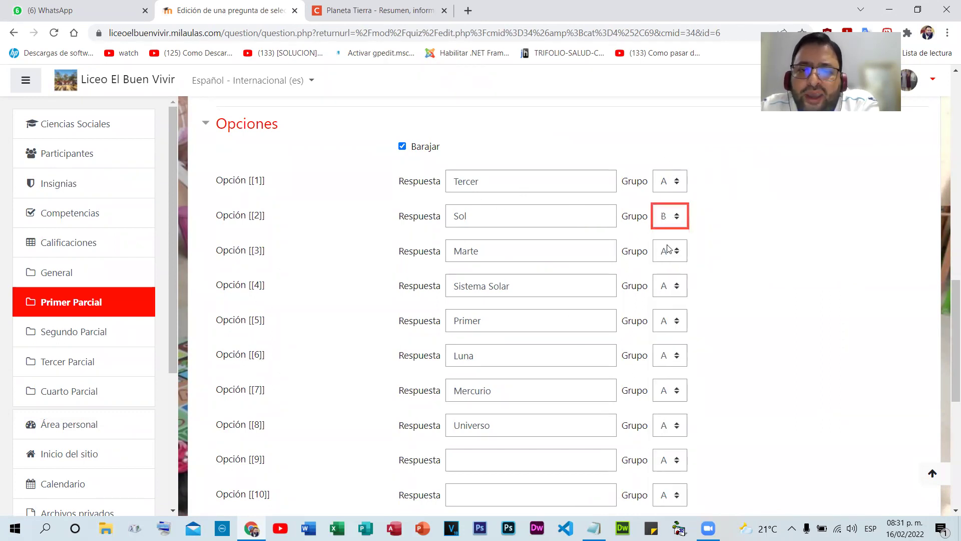
left_click(682, 358)
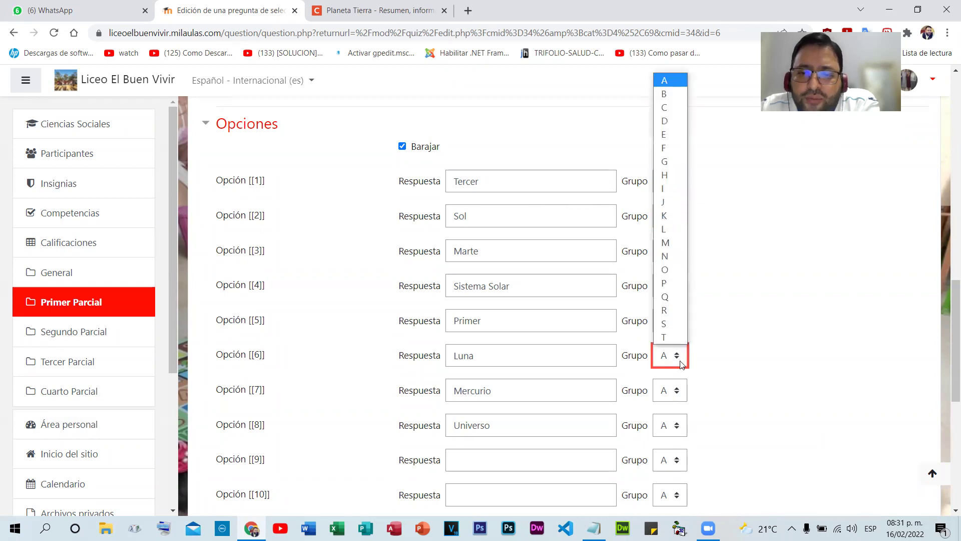
left_click(674, 94)
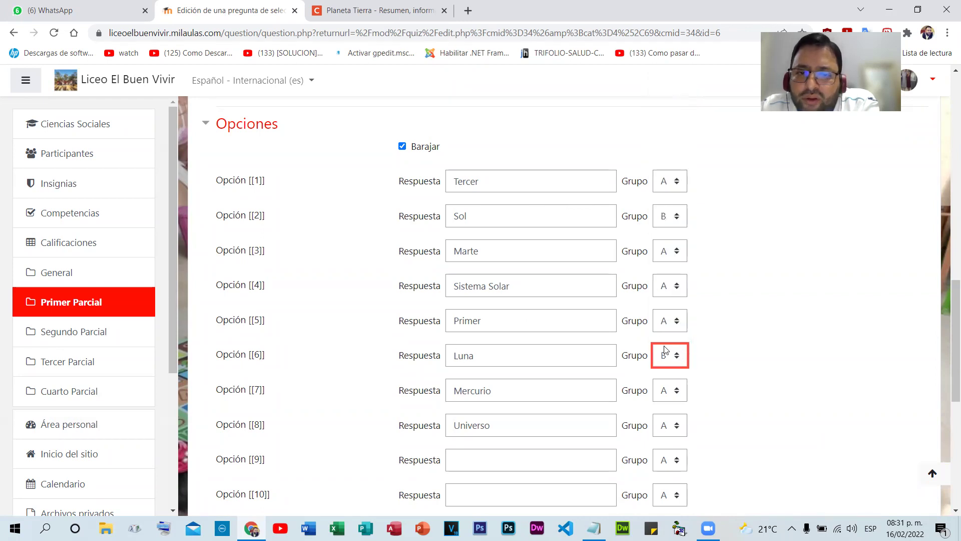
- Assign P6's answer options "Marte" and "Mercurio" to group C
left_click(657, 249)
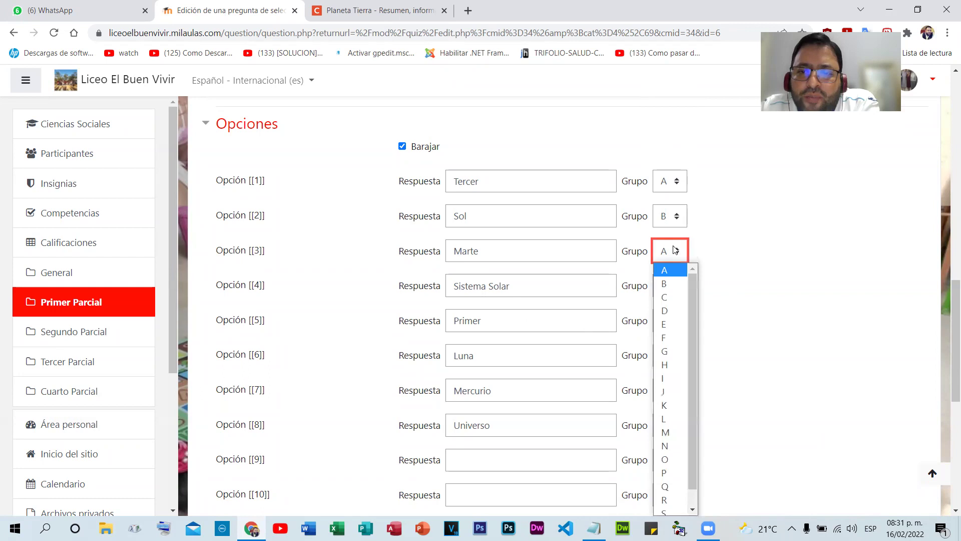
left_click(665, 295)
left_click(671, 390)
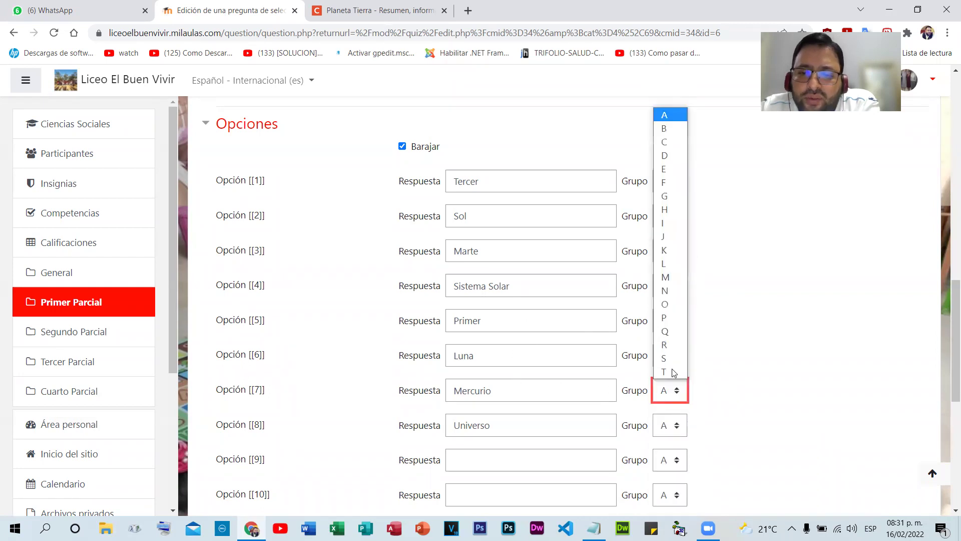
scroll(695, 273, "down", 1)
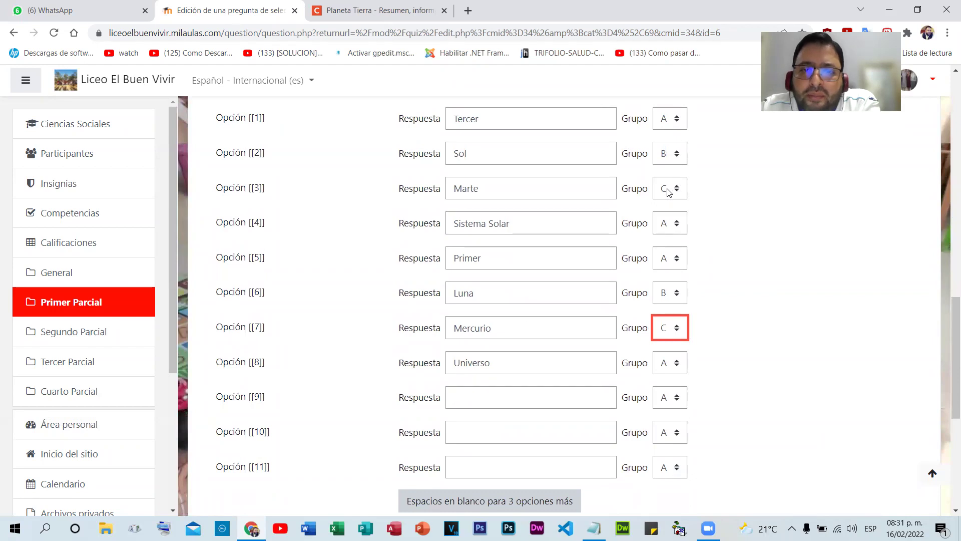
- Assign P6's answer options "Sistema Solar" and "Universo" to group D and save the question
left_click(676, 228)
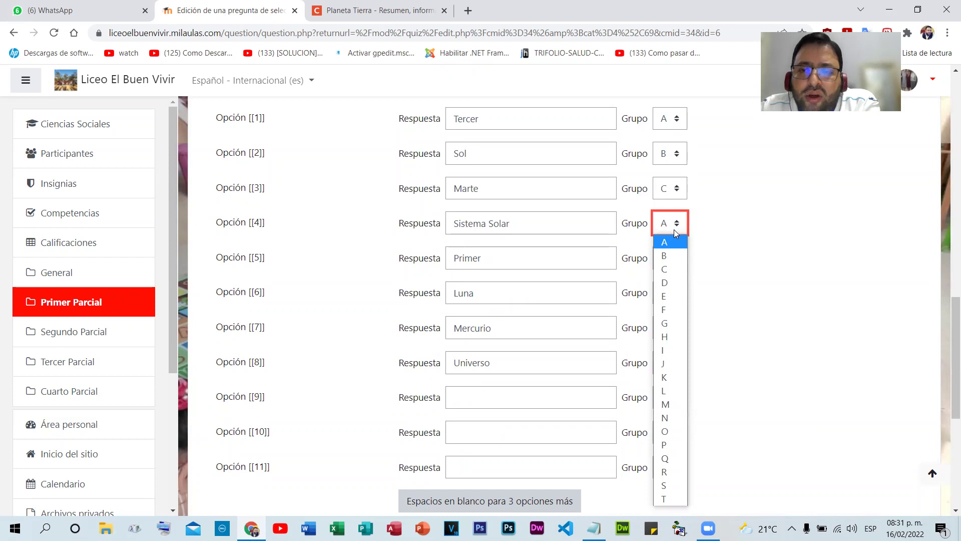
left_click(673, 283)
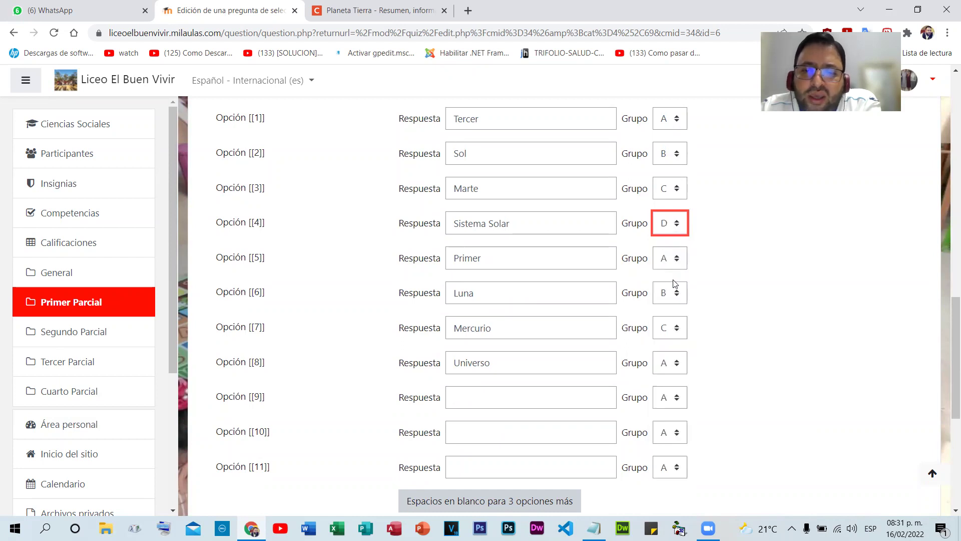
left_click(679, 363)
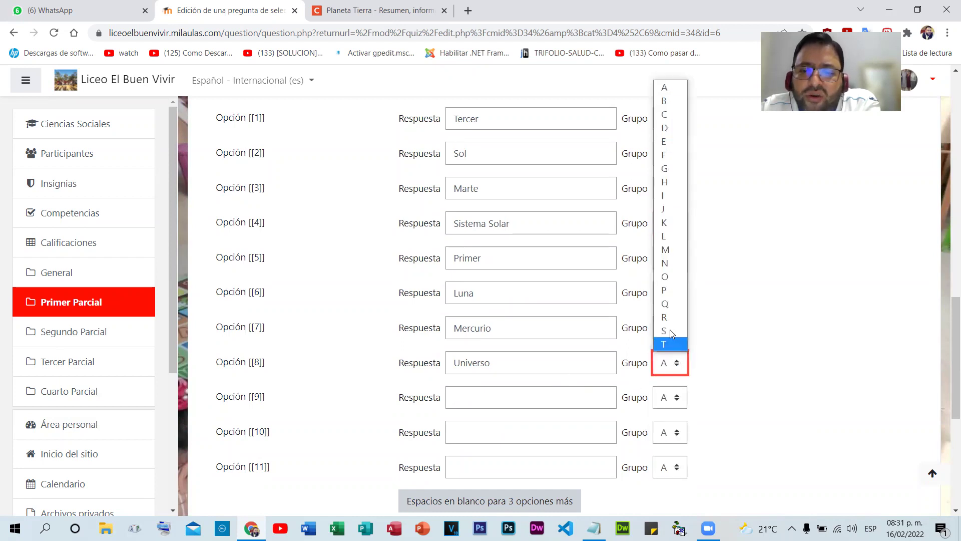
left_click(662, 131)
left_click(751, 239)
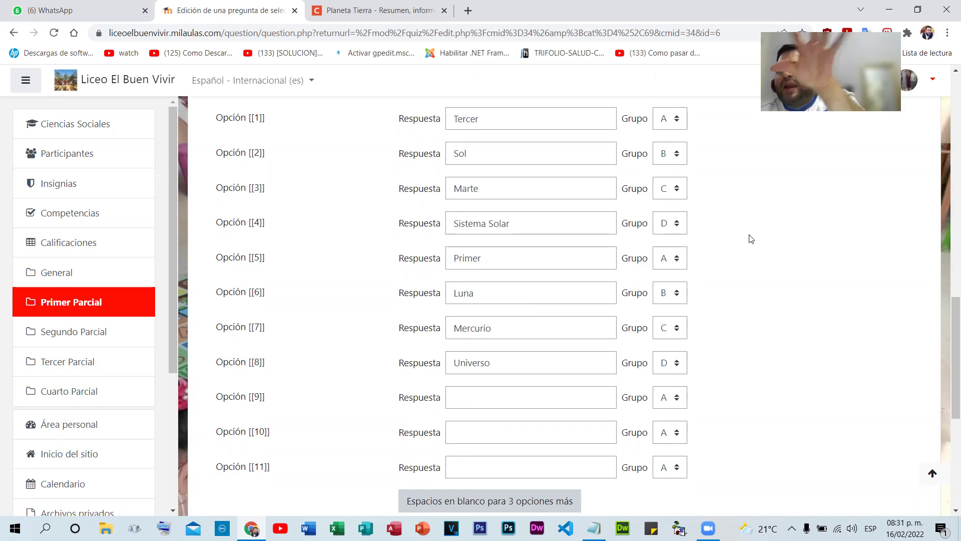
scroll(363, 353, "down", 5)
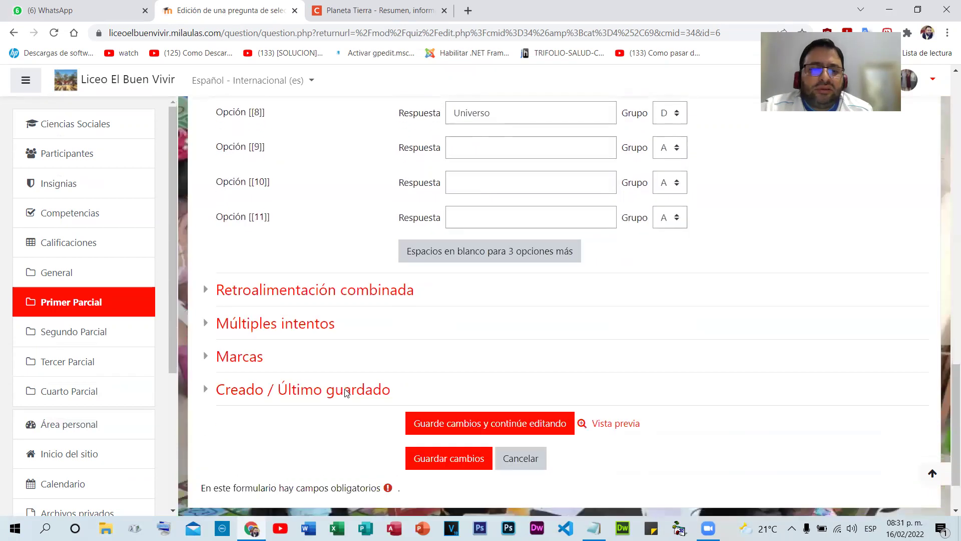
scroll(459, 398, "up", 1)
scroll(459, 399, "down", 2)
left_click(425, 396)
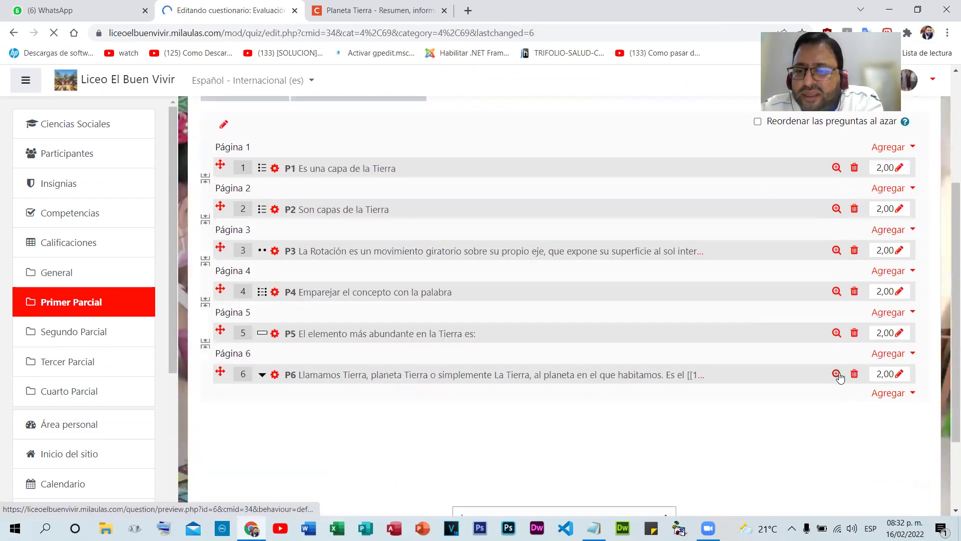
- Preview question P6 in a widened window, fill the first blank with "Tercer" and examine the choices for the second and third blanks
left_click(836, 374)
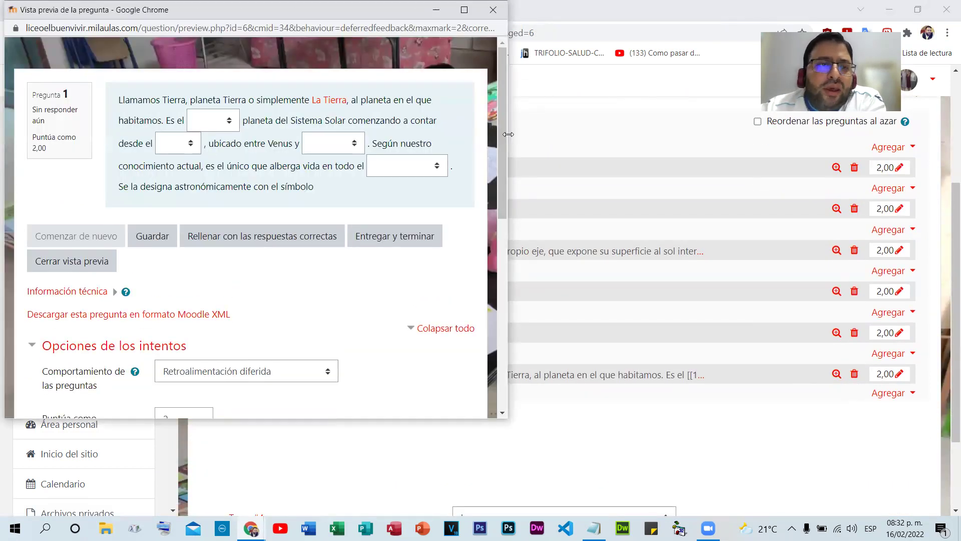
left_click_drag(509, 134, 743, 134)
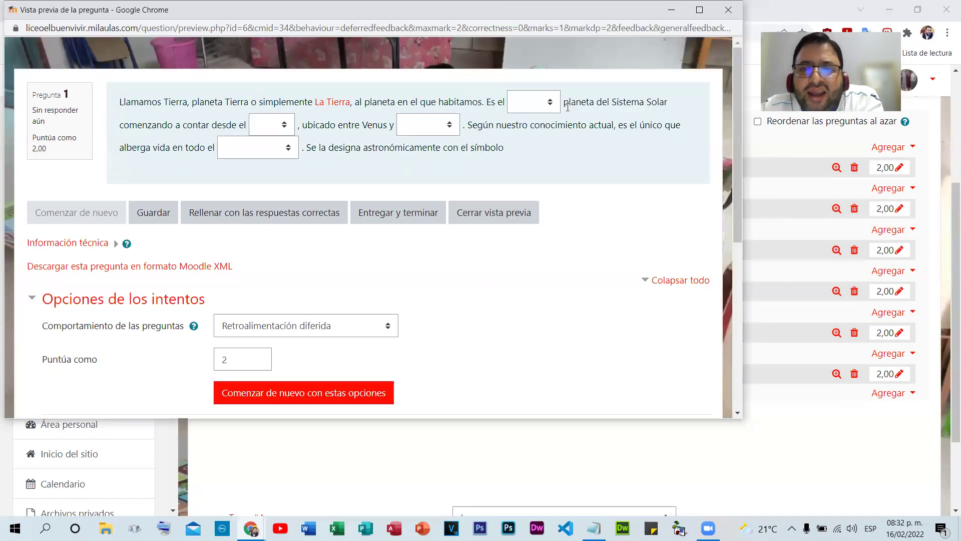
left_click(541, 106)
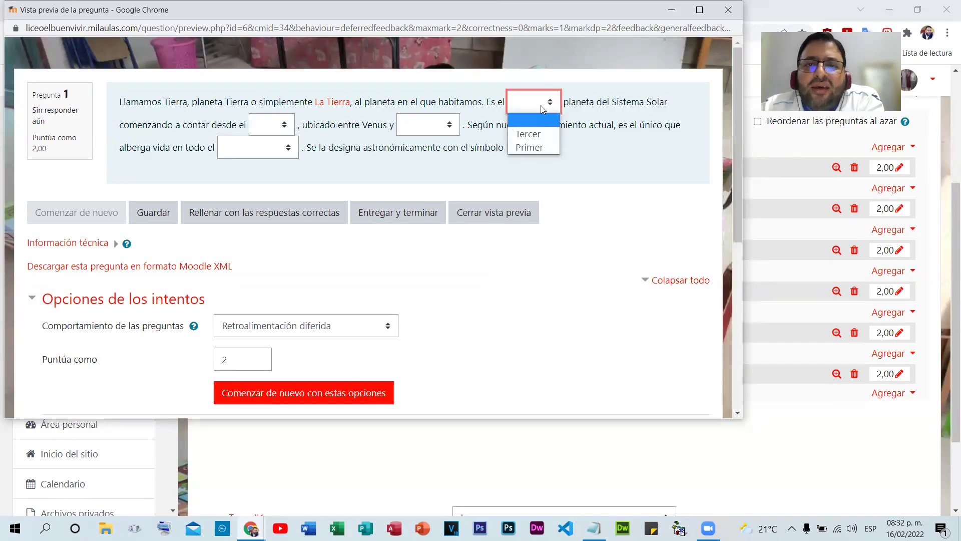
left_click(534, 135)
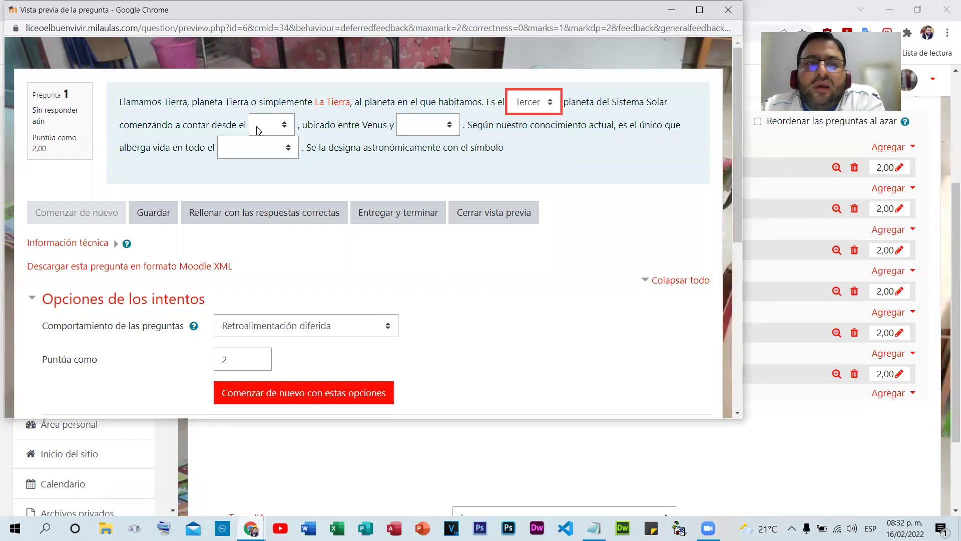
left_click(278, 127)
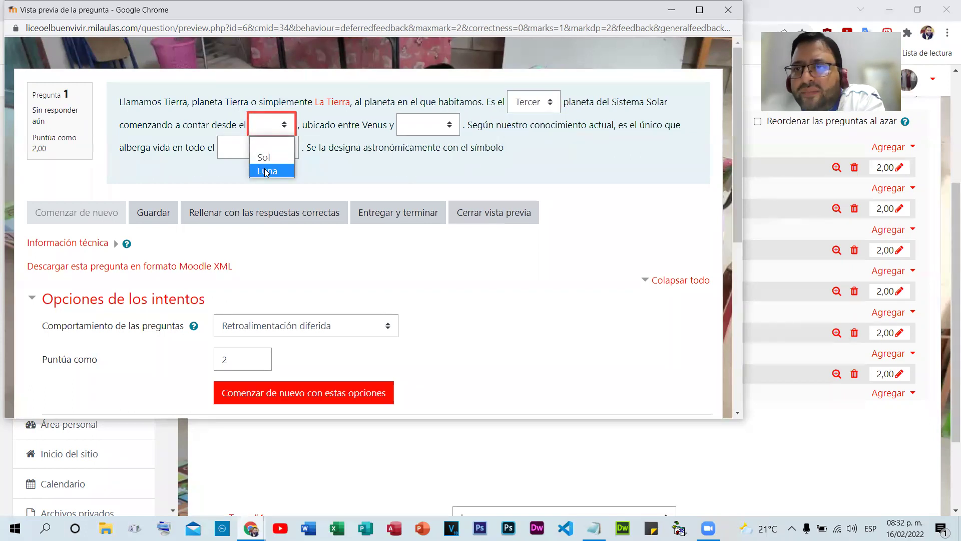
left_click(450, 128)
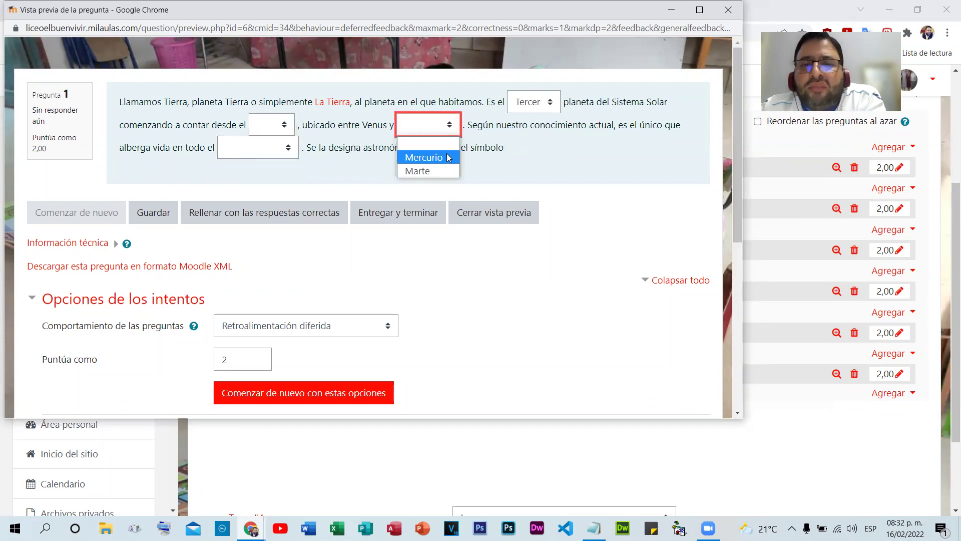
left_click(471, 165)
left_click(509, 149)
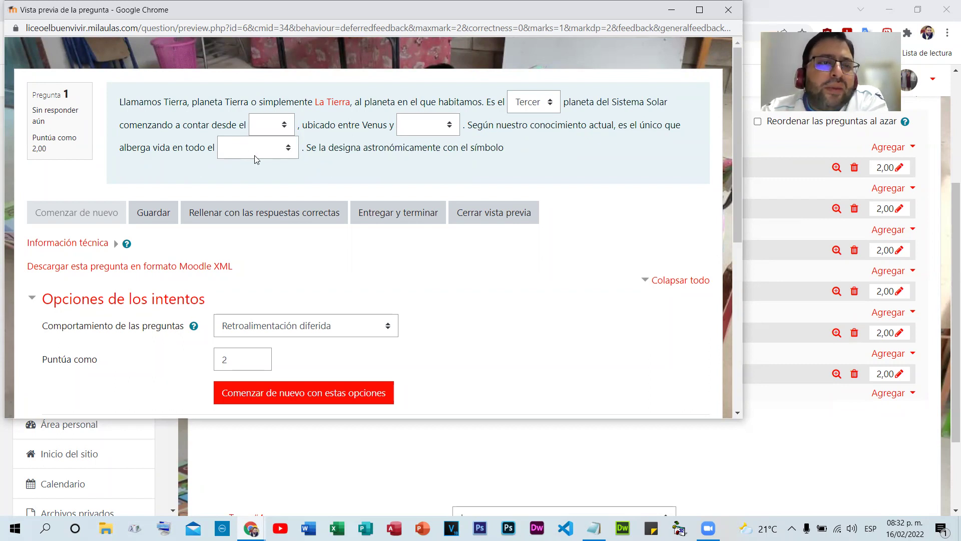
- Complete the preview's remaining blanks with "Sol", "Marte" and "Sistema Solar", recheck the first blank, and leave the preview without saving
left_click(285, 149)
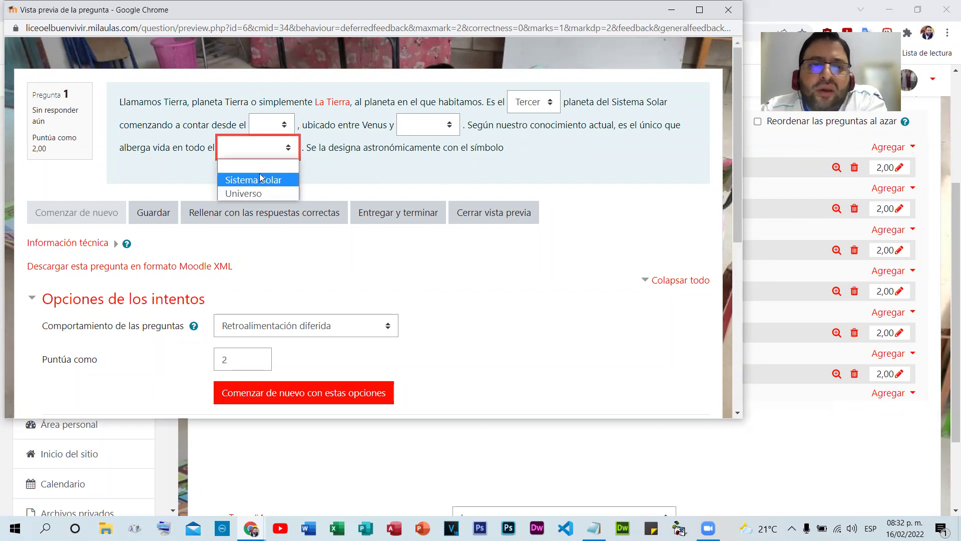
left_click(264, 181)
left_click(280, 126)
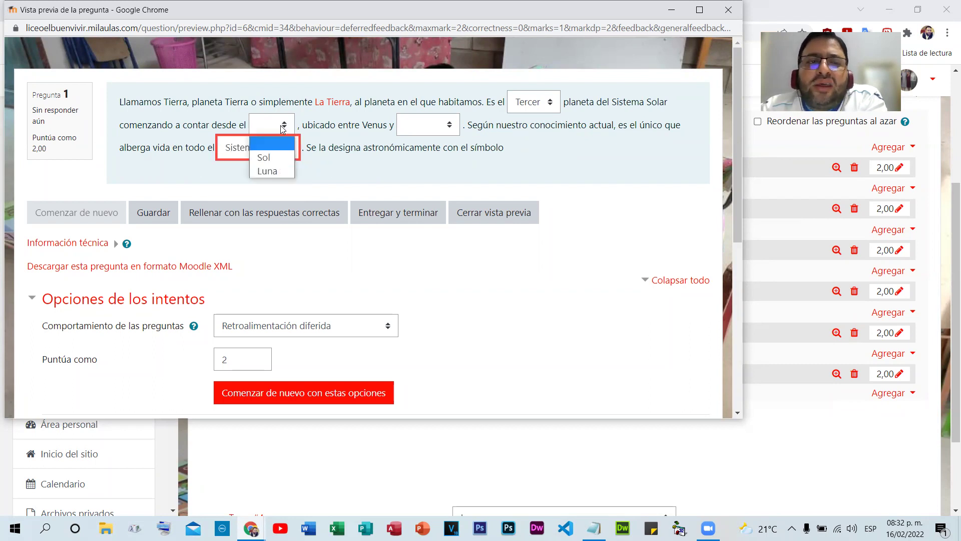
left_click(275, 159)
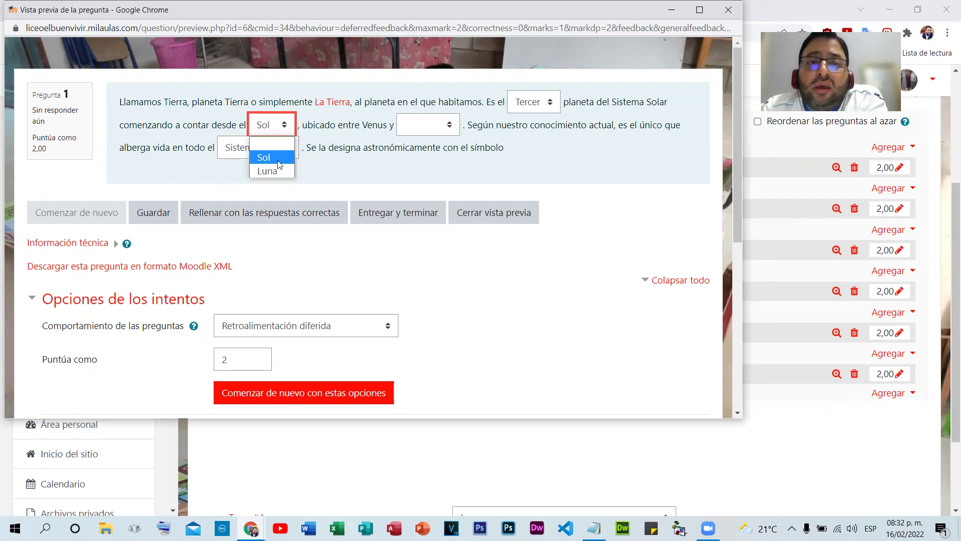
left_click(448, 127)
left_click(420, 170)
left_click(533, 102)
left_click(526, 132)
left_click(565, 185)
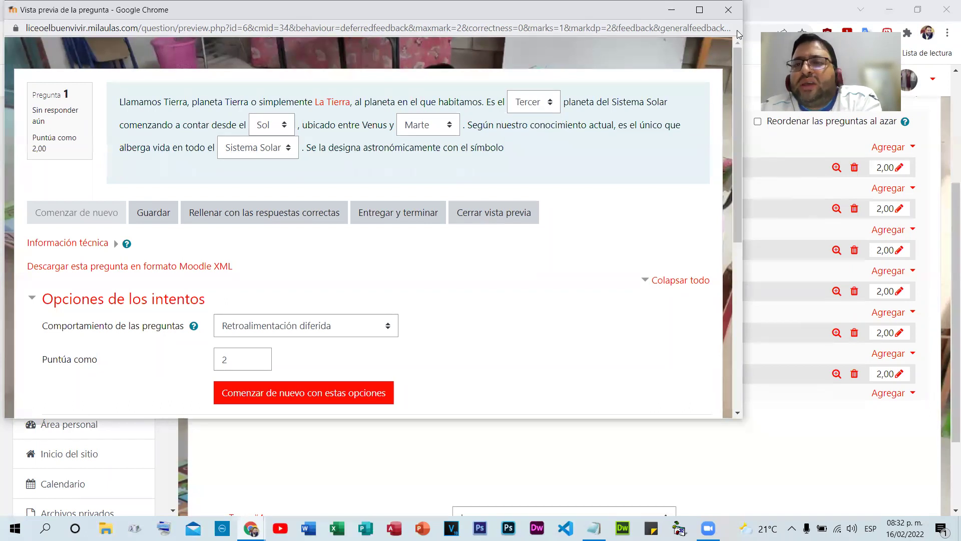
left_click(728, 10)
left_click(435, 94)
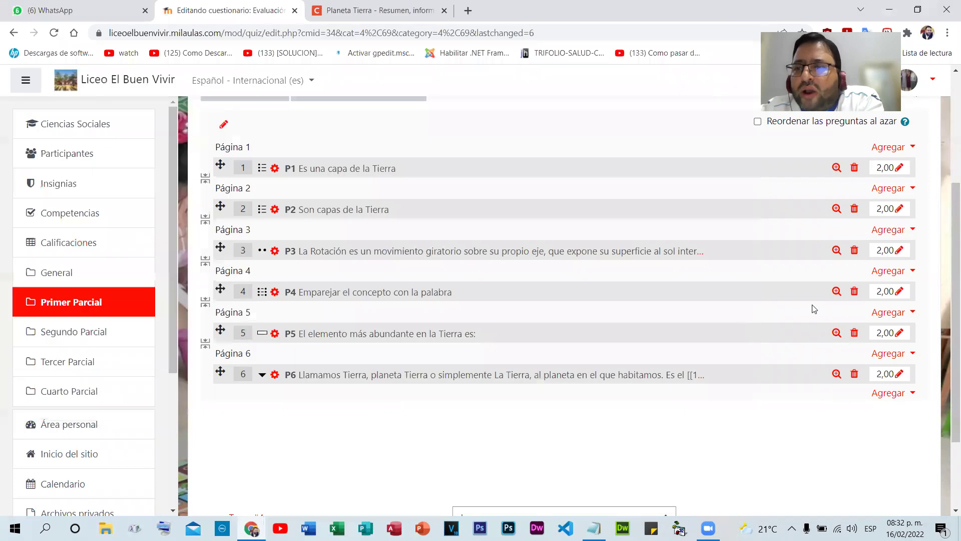
scroll(814, 308, "up", 3)
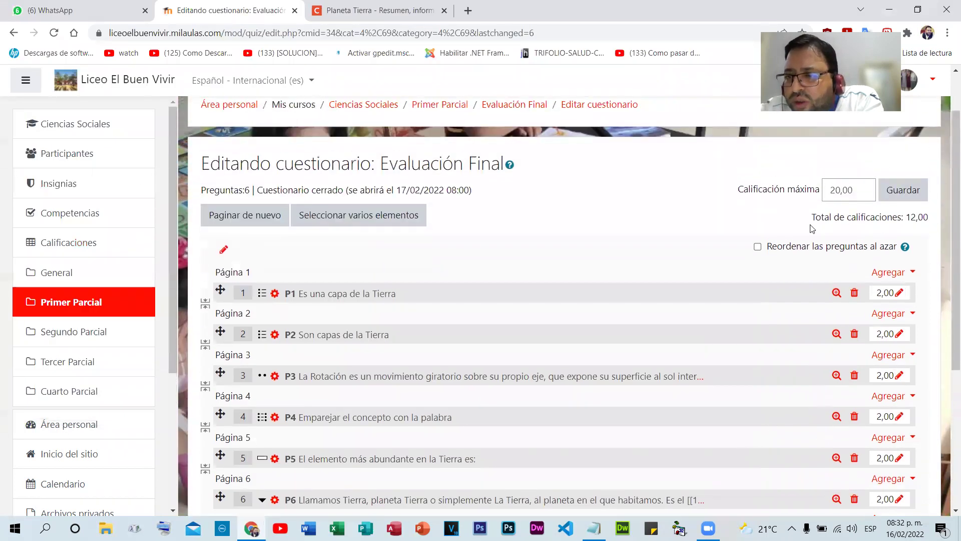
double_click(916, 216)
left_click(849, 190)
scroll(698, 272, "down", 5)
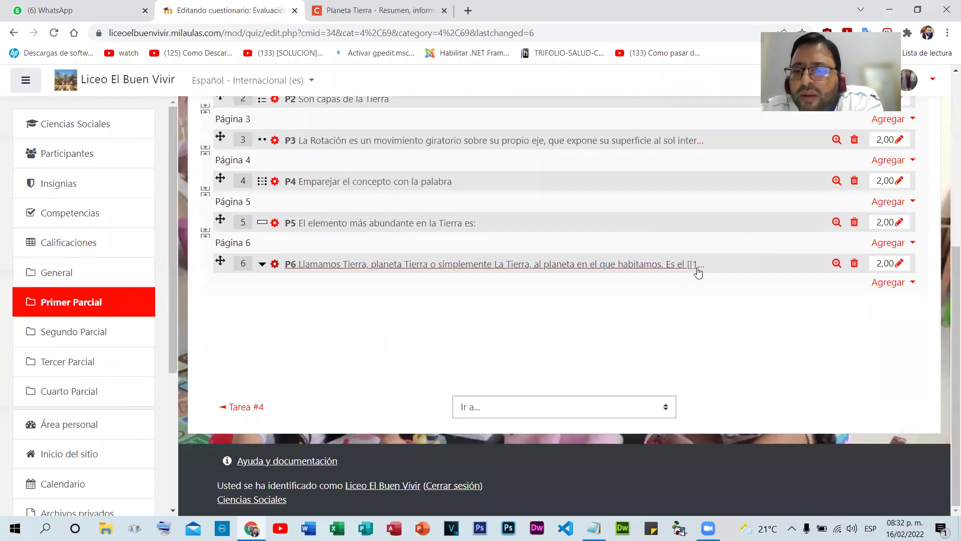
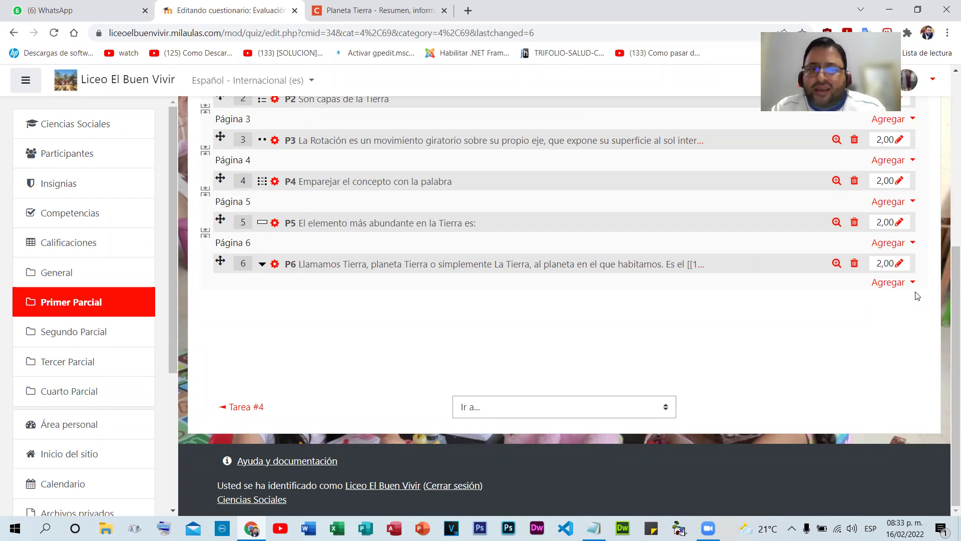
- Open a blank browser tab for searching and return to the quiz editing page
left_click(468, 11)
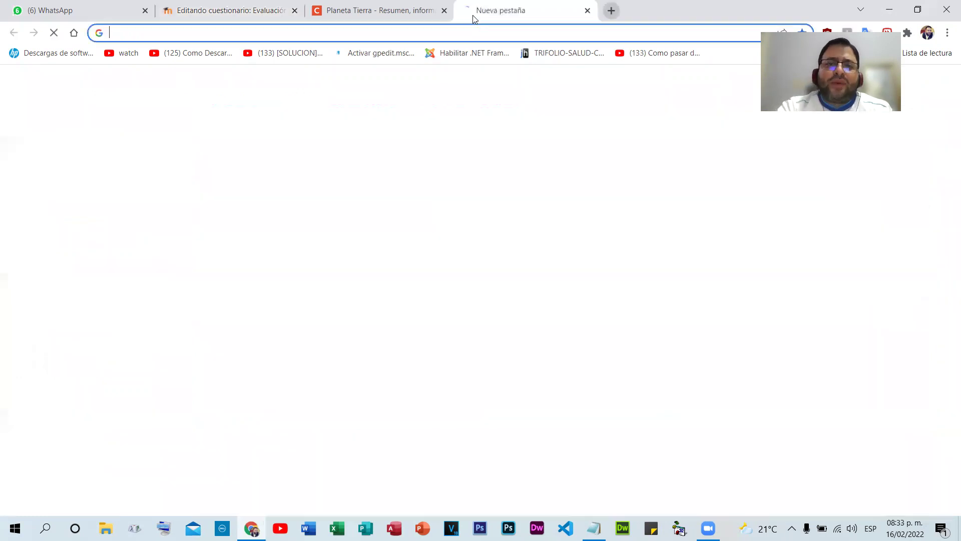
left_click(377, 7)
left_click(231, 10)
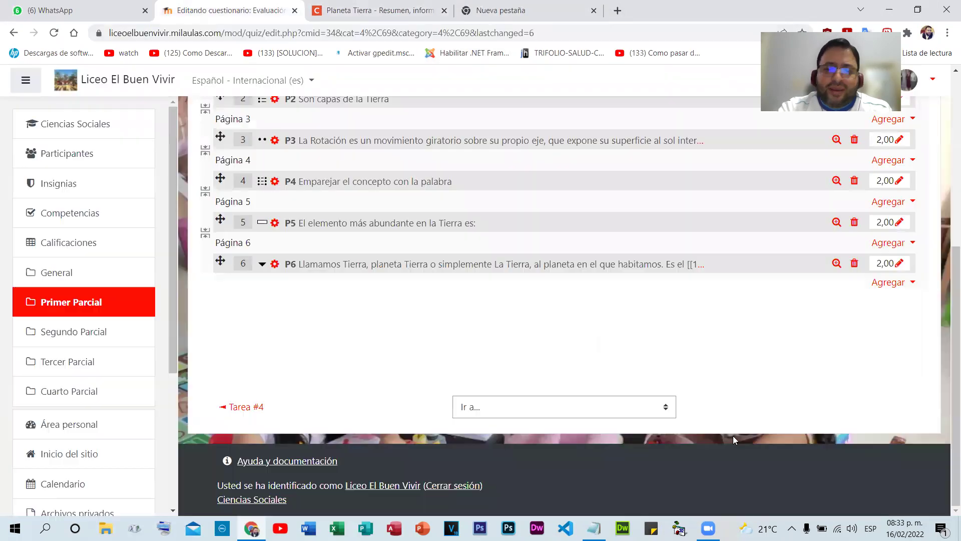
- Add a new question of the type "Arrastrar y soltar sobre una imagen" after P6
left_click(882, 282)
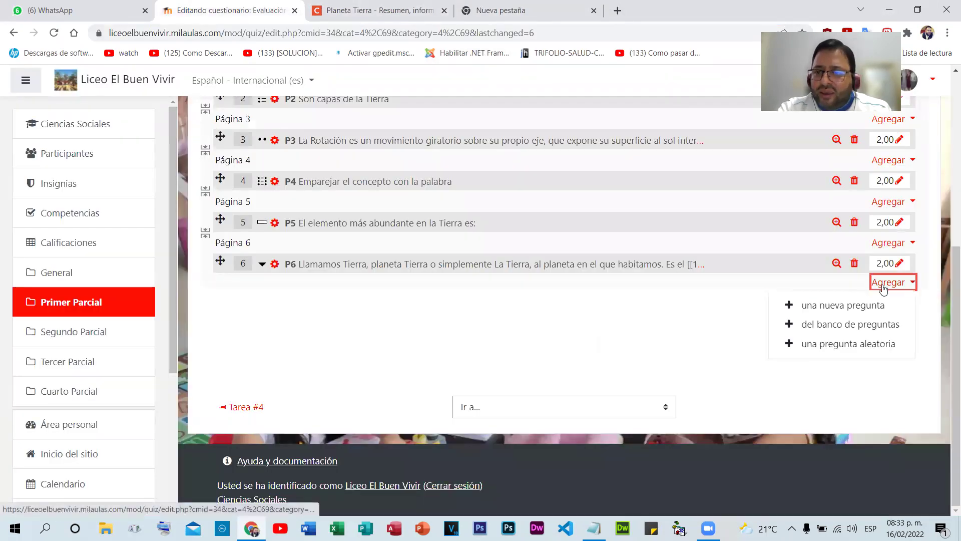
left_click(828, 305)
scroll(383, 359, "down", 1)
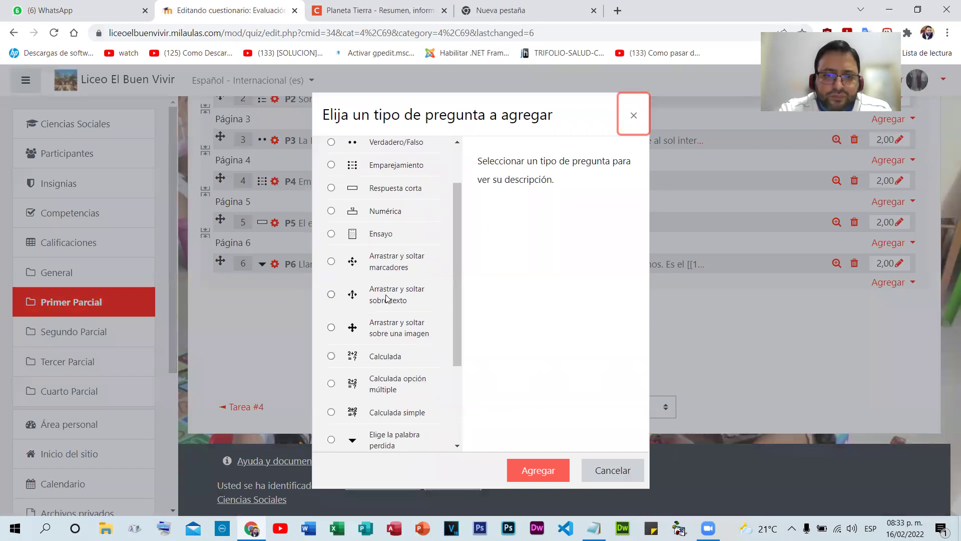
scroll(386, 280, "down", 1)
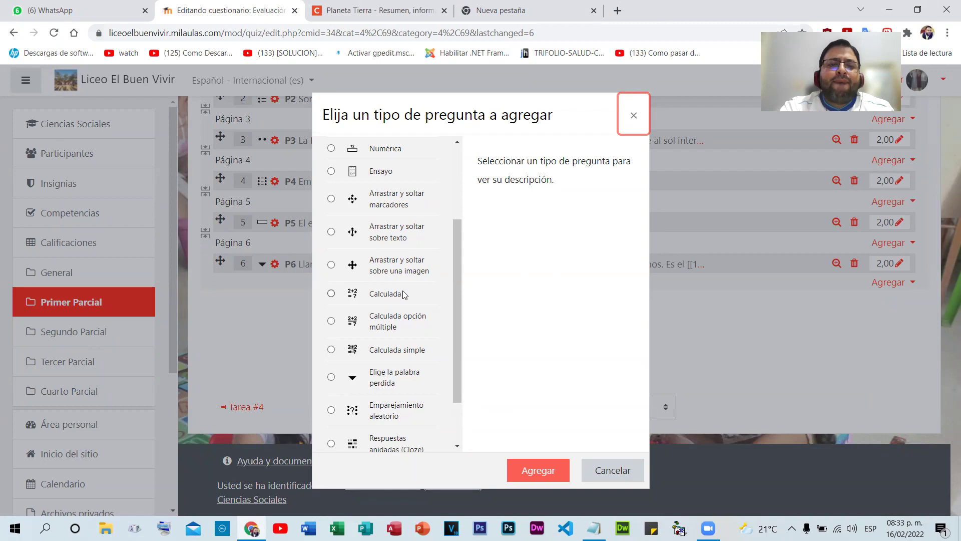
left_click(331, 264)
left_click(541, 456)
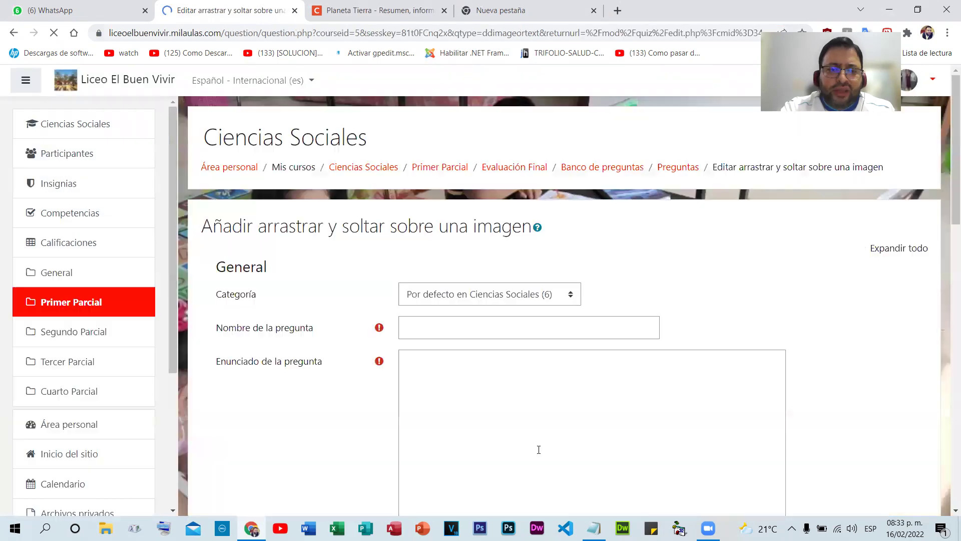
- Name the question P7 and enter the statement "Colocar la palabra enla parte de la imagen que corresponde"
left_click(481, 331)
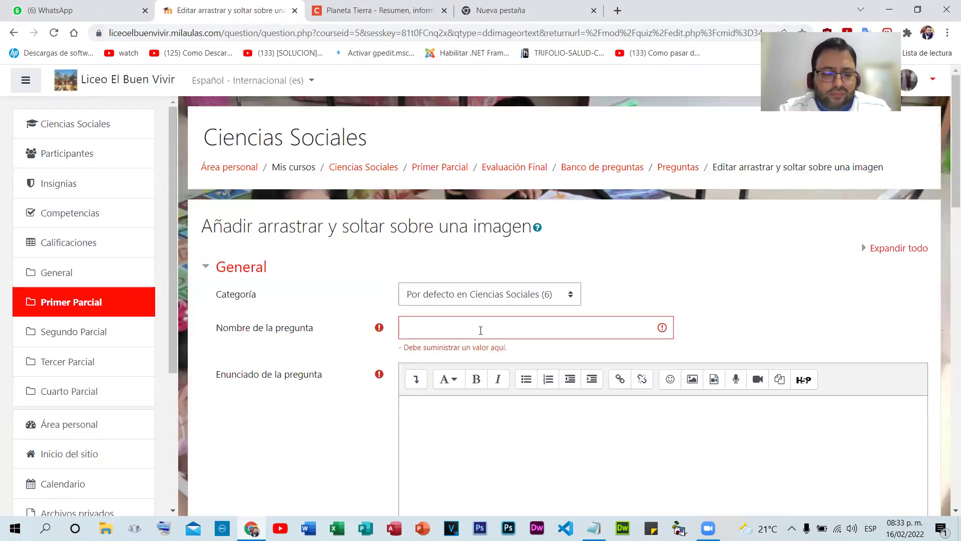
left_click(481, 329)
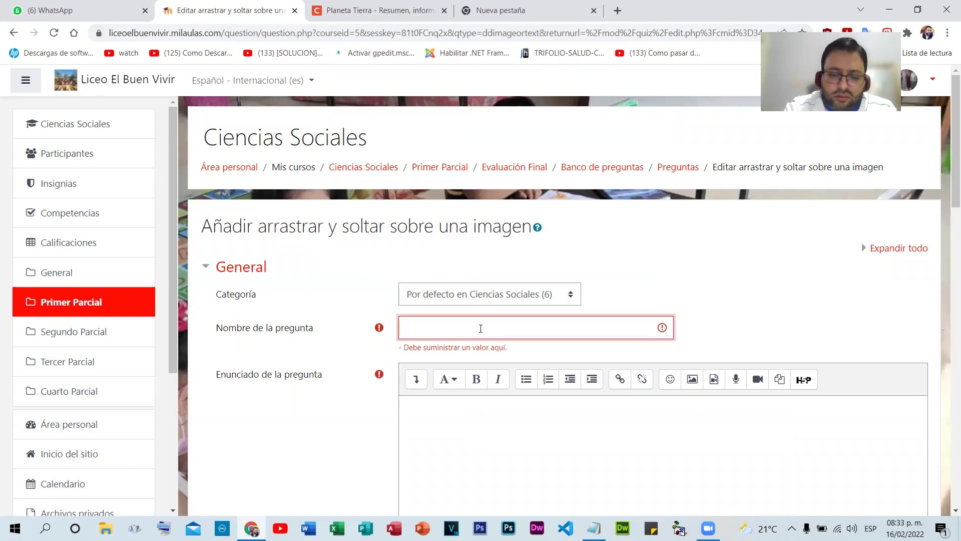
type("P7")
scroll(481, 328, "down", 2)
left_click(480, 328)
type("Colocar la")
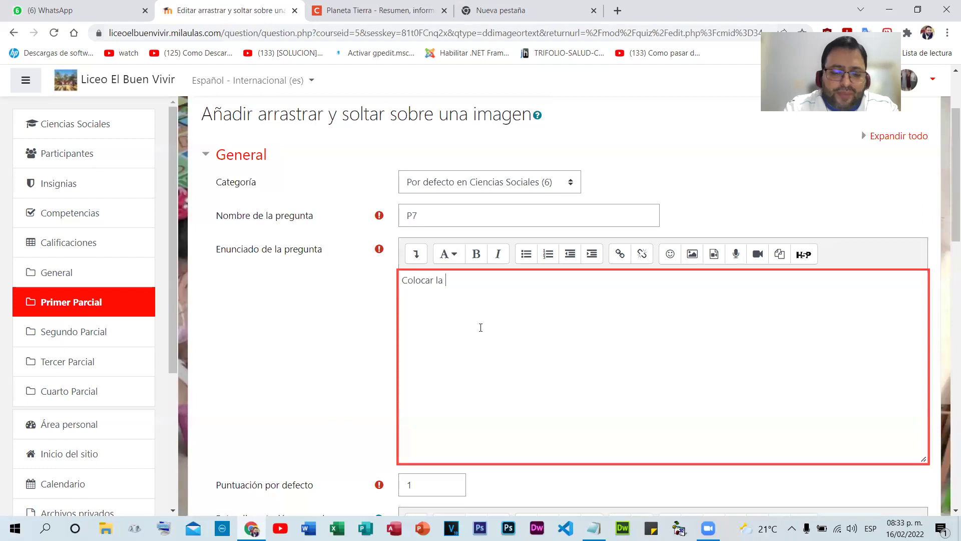
type(" palabra enla parte de la imagen que corresponde")
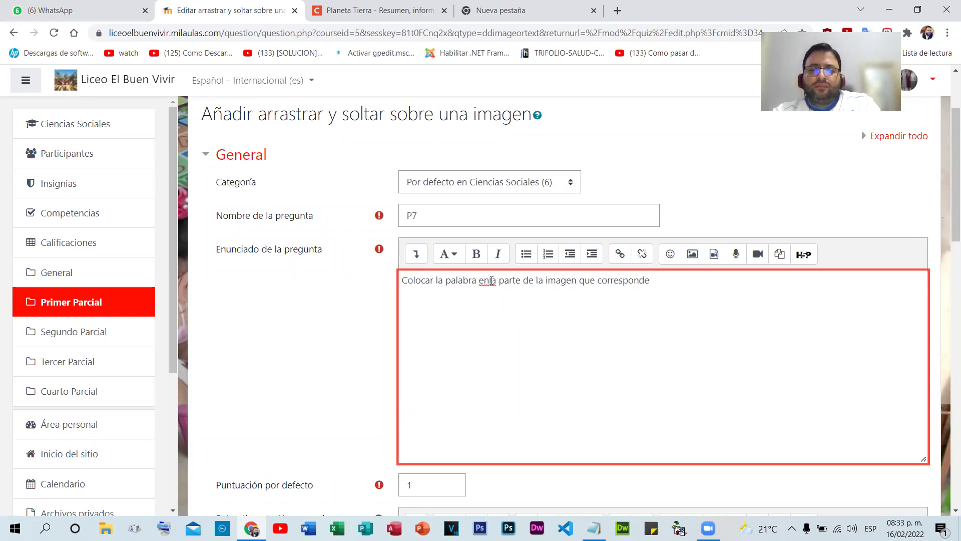
- Set P7's default score to 8 and check the background image requirements
scroll(489, 320, "down", 6)
key("Tab")
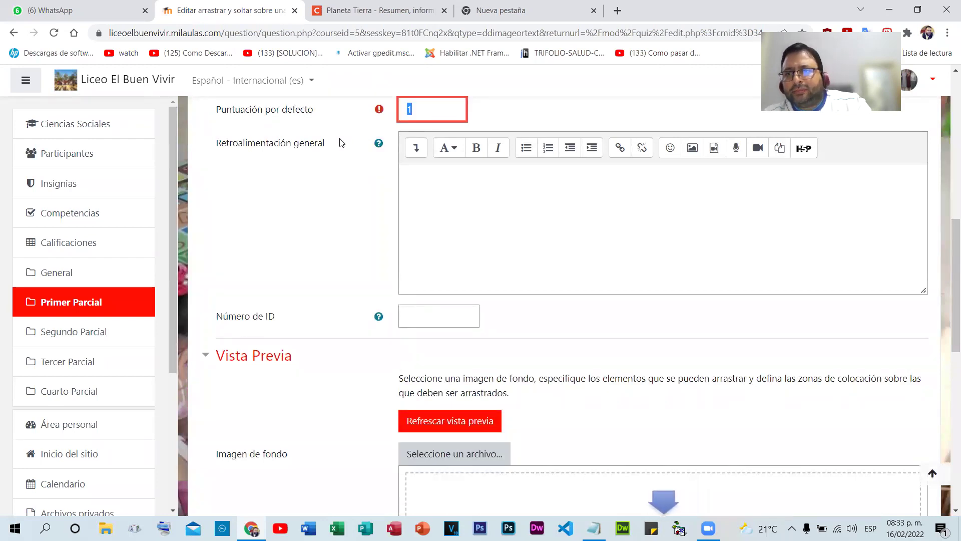
type("8")
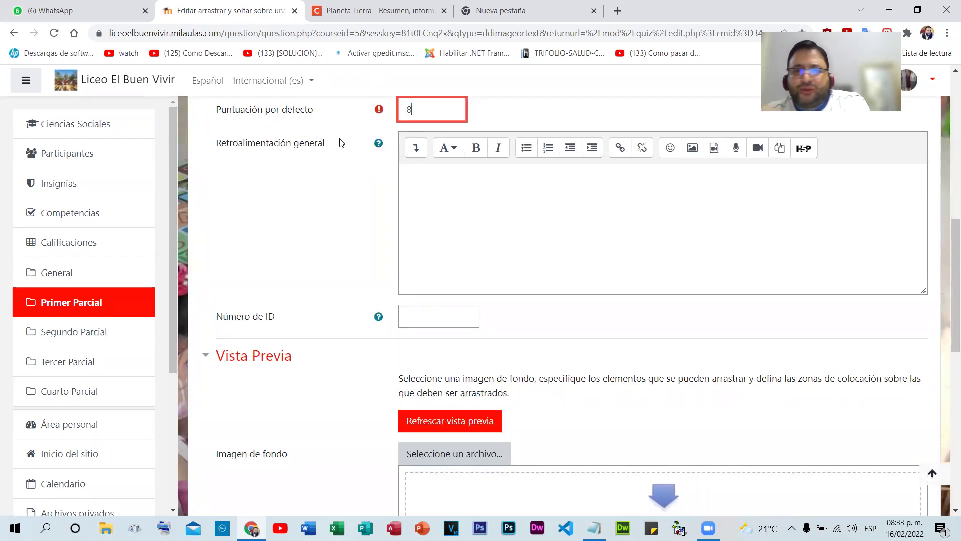
scroll(320, 190, "down", 4)
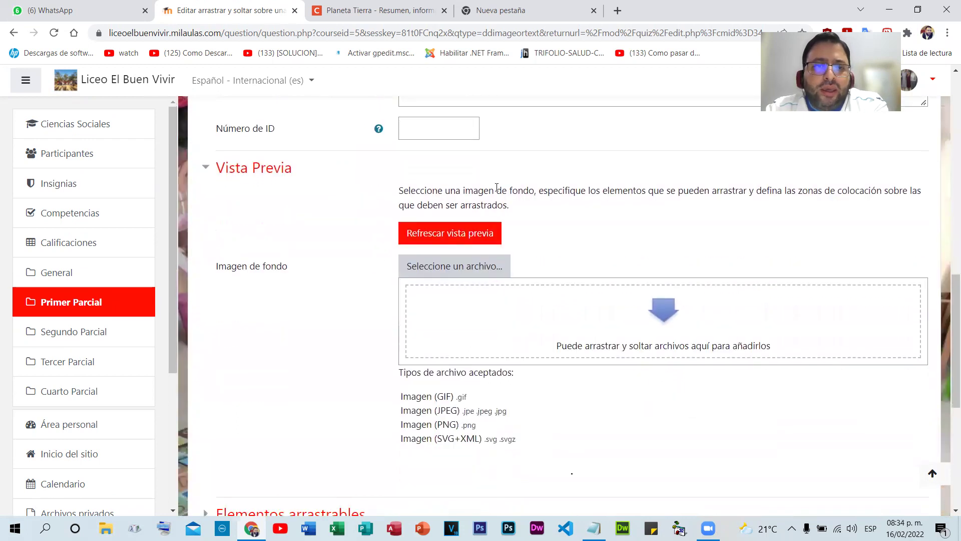
scroll(500, 187, "up", 3)
scroll(514, 187, "down", 4)
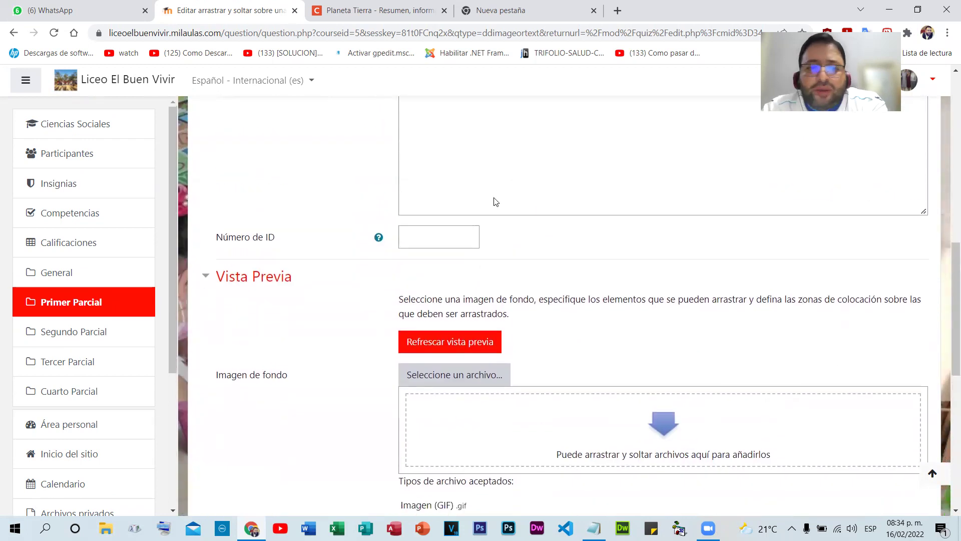
- Search Google Images for "cuerpo humano" in the blank tab
left_click(501, 10)
left_click(351, 260)
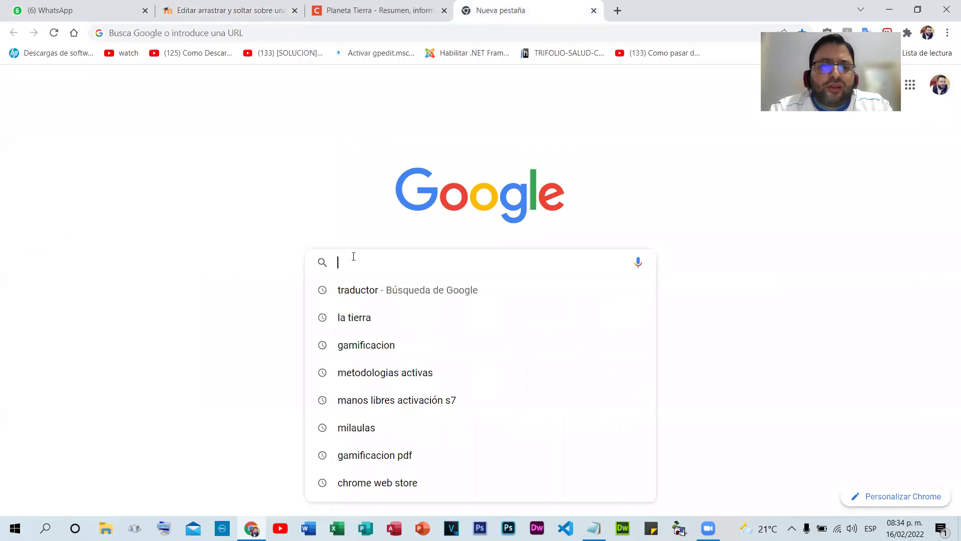
type("cuerpo humano")
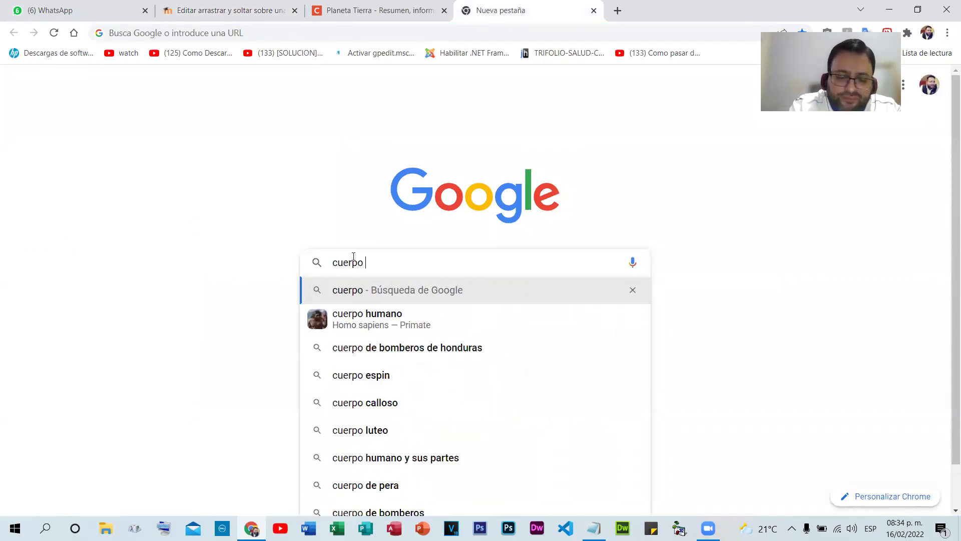
key("Return")
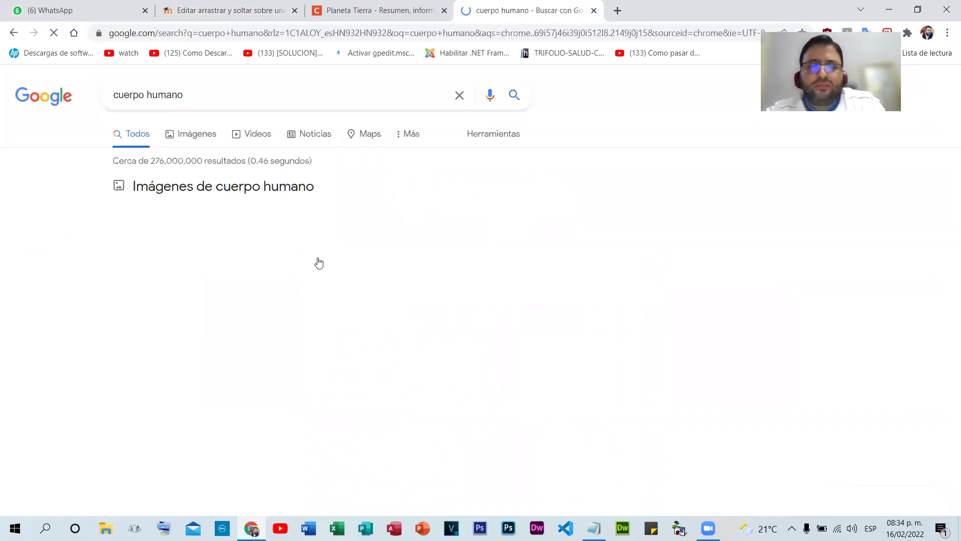
left_click(191, 134)
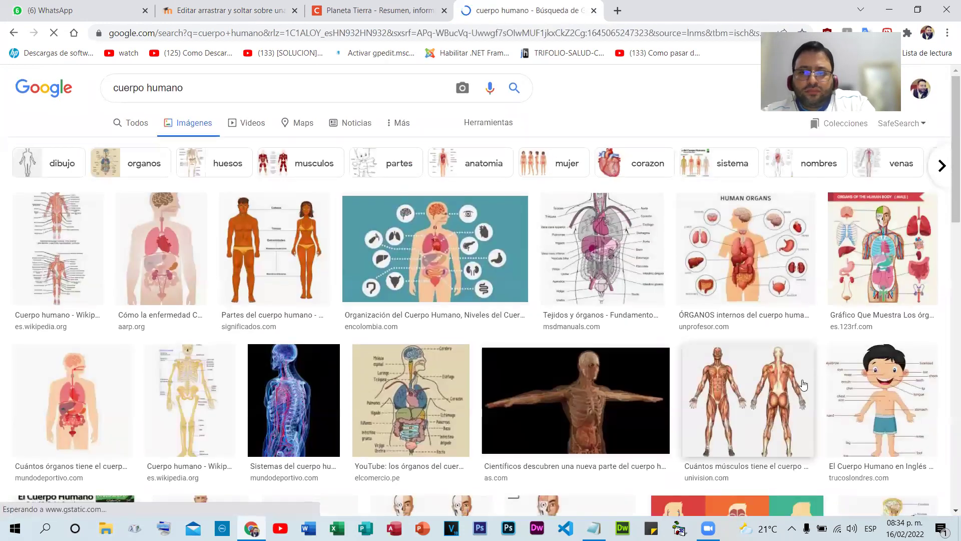
- Examine the image results for a suitable human body diagram, including an enlarged view of the aarp.org organ illustration
scroll(803, 470, "down", 2)
scroll(714, 368, "up", 3)
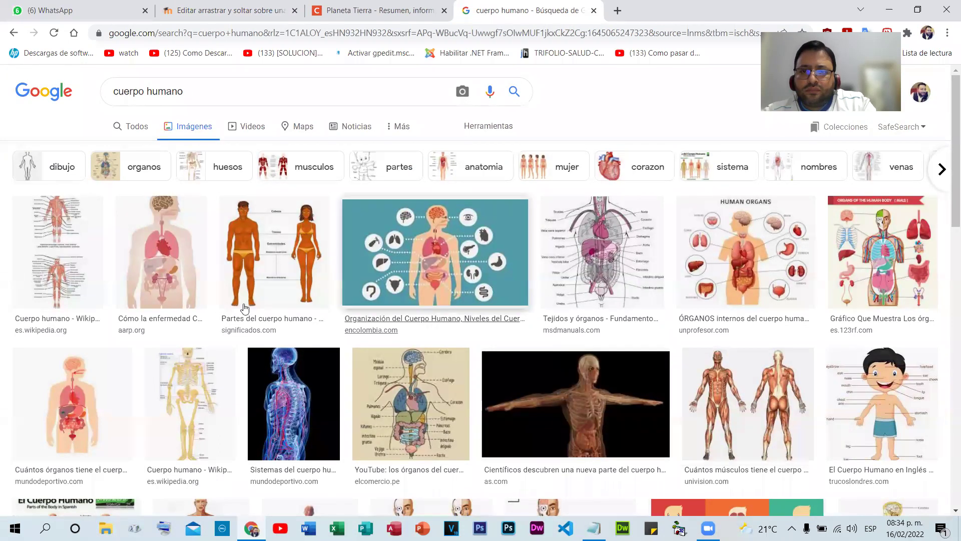
left_click(161, 255)
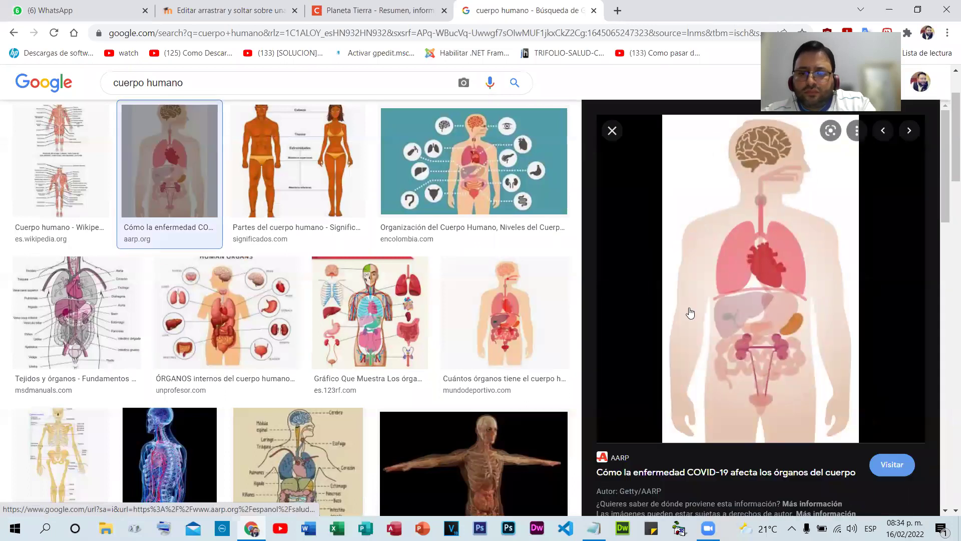
scroll(555, 325, "down", 15)
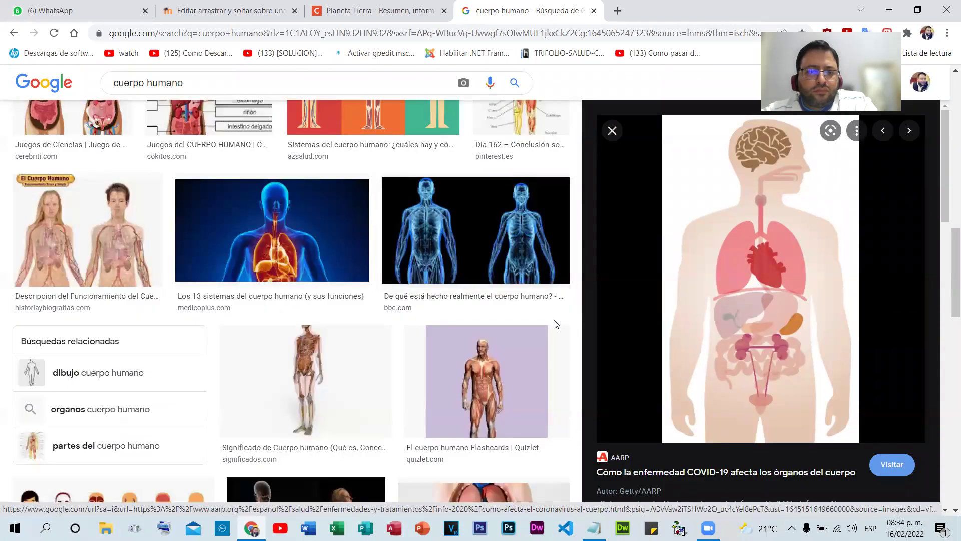
scroll(554, 325, "down", 12)
scroll(554, 324, "down", 10)
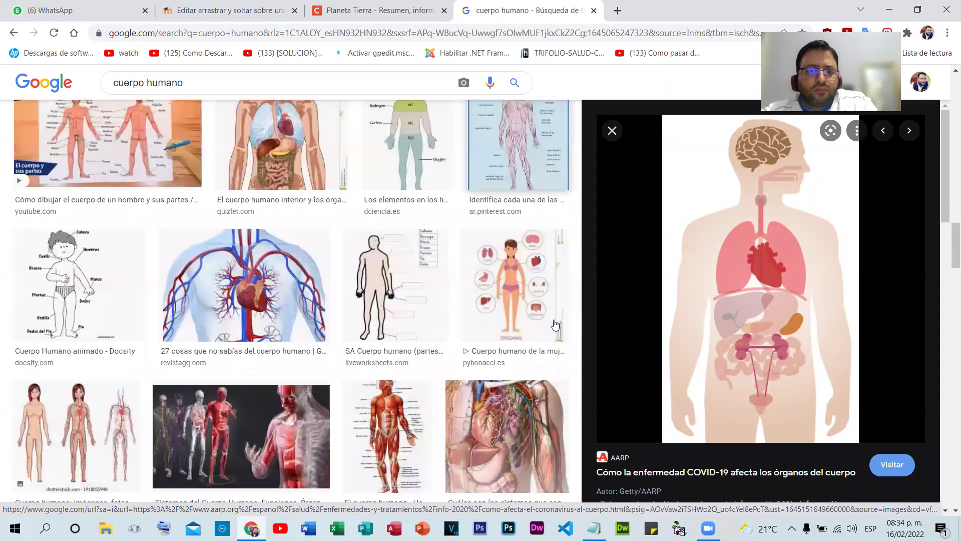
scroll(554, 325, "down", 4)
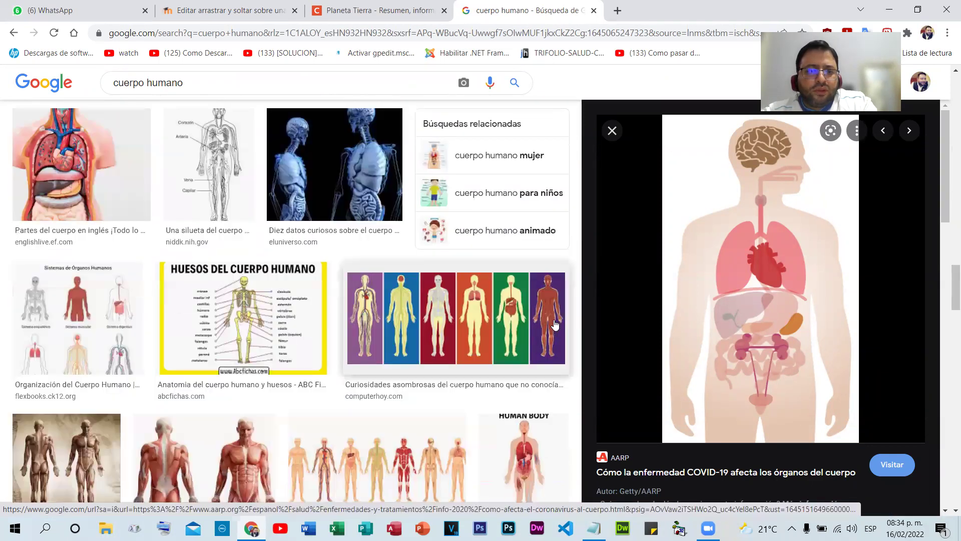
scroll(548, 321, "down", 6)
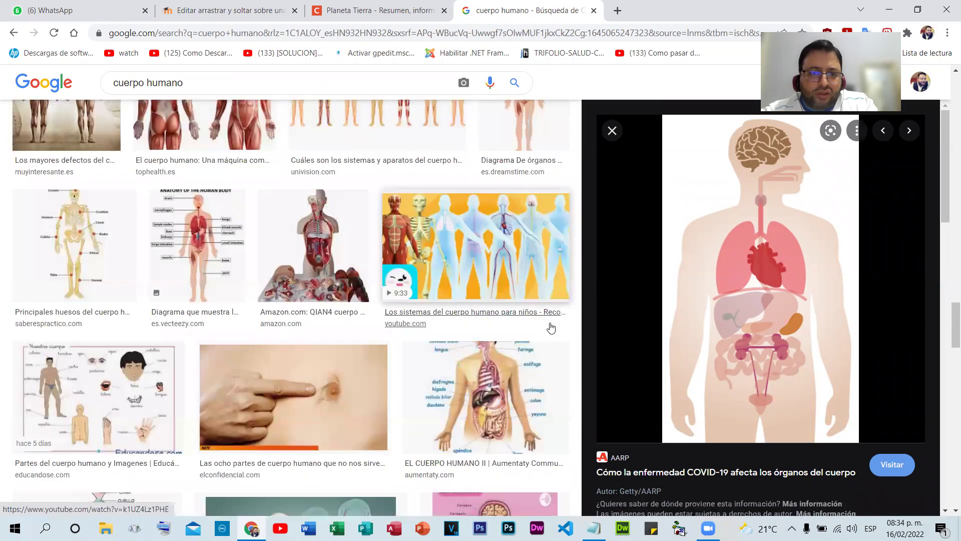
scroll(556, 330, "up", 12)
scroll(561, 313, "up", 5)
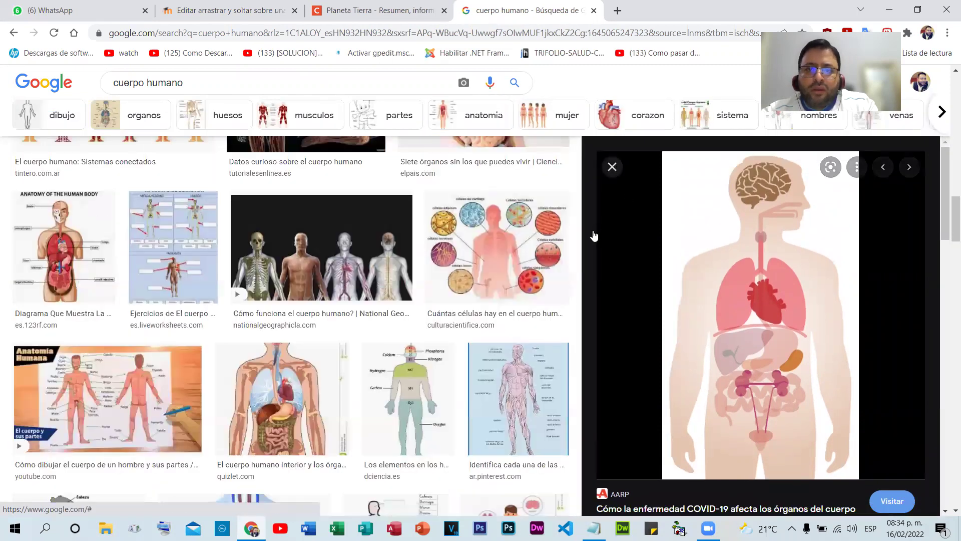
key("Escape")
scroll(623, 283, "up", 5)
scroll(626, 284, "up", 5)
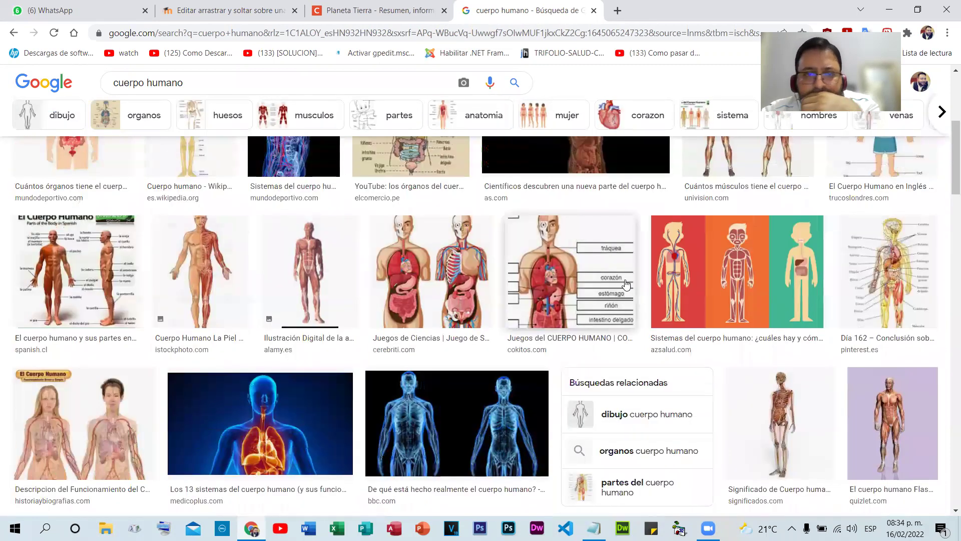
scroll(626, 284, "up", 1)
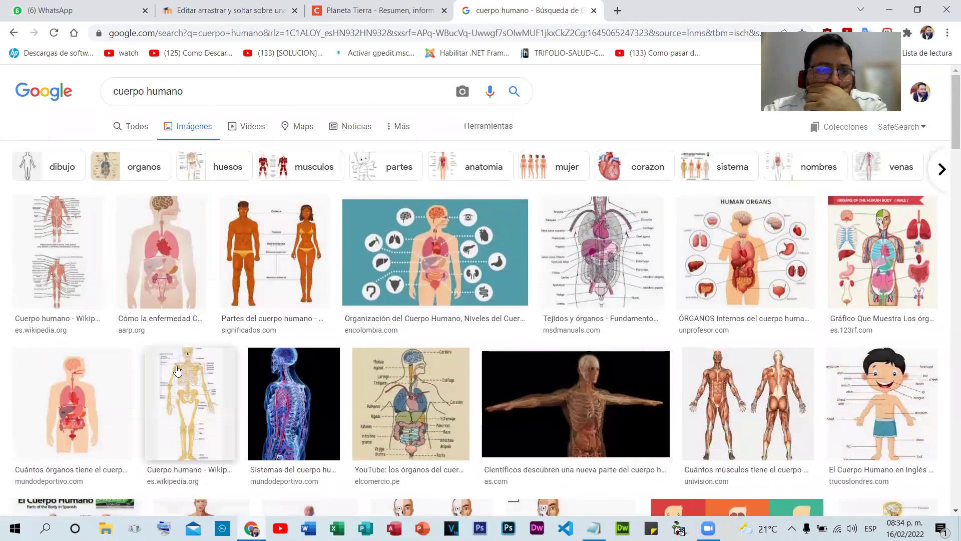
- Save the Mundo Deportivo image "Cuántos órganos tiene el cuerpo humano" to the computer
left_click(72, 403)
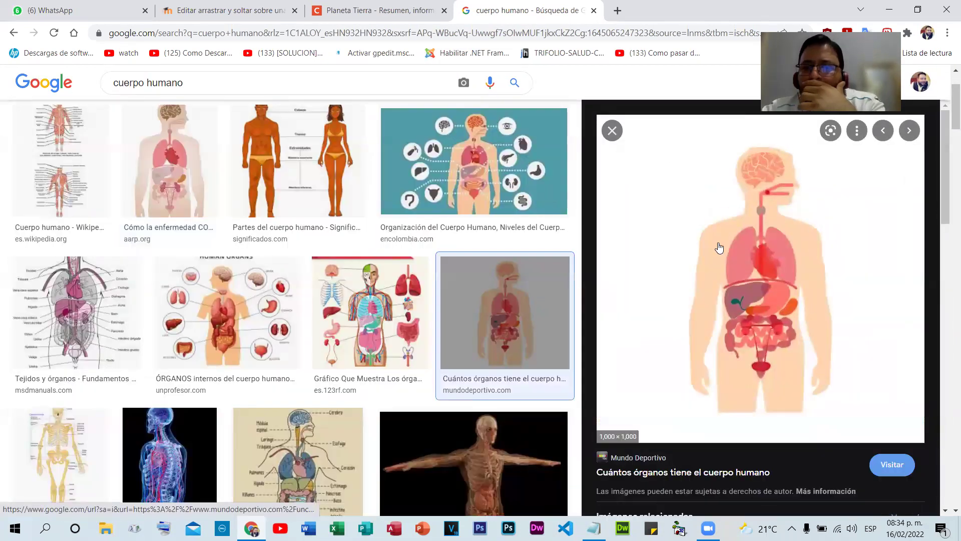
right_click(708, 281)
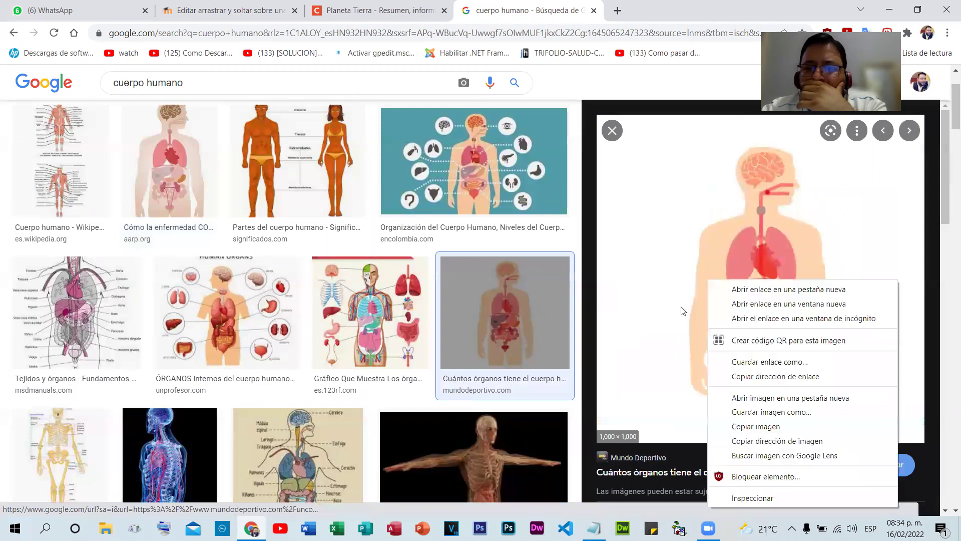
left_click(753, 412)
left_click(708, 404)
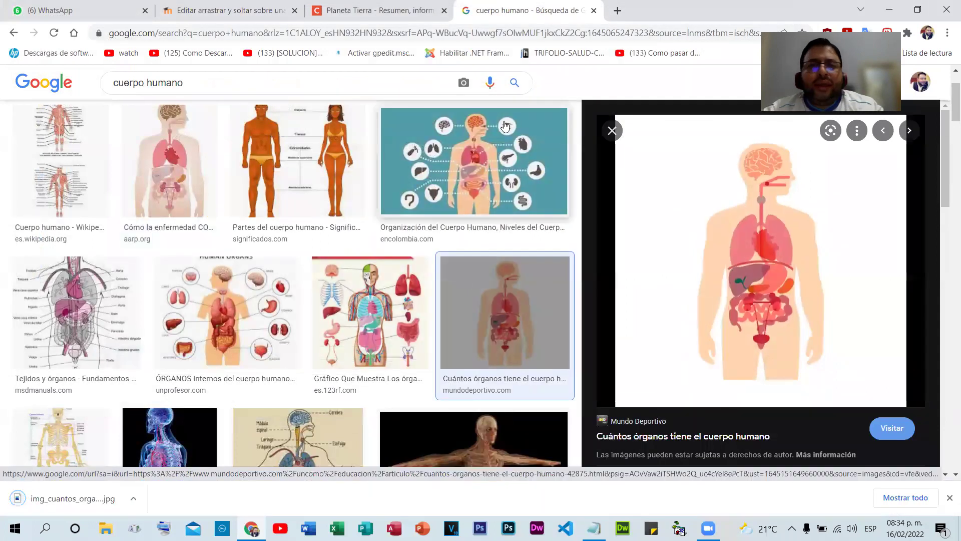
- Back in the Moodle question form, upload the saved human body JPG from the desktop (Escritorio) folder as P7's background image
left_click(230, 10)
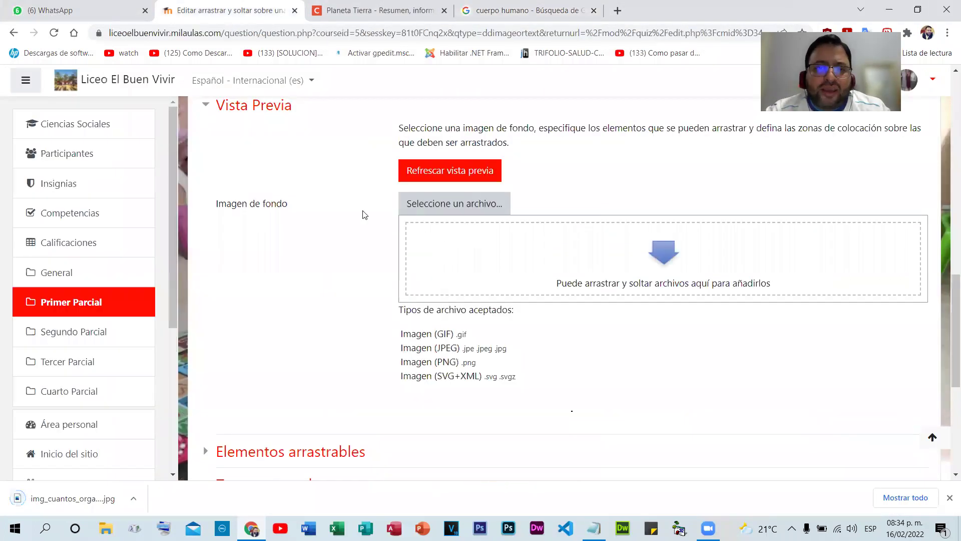
left_click(419, 206)
left_click(404, 225)
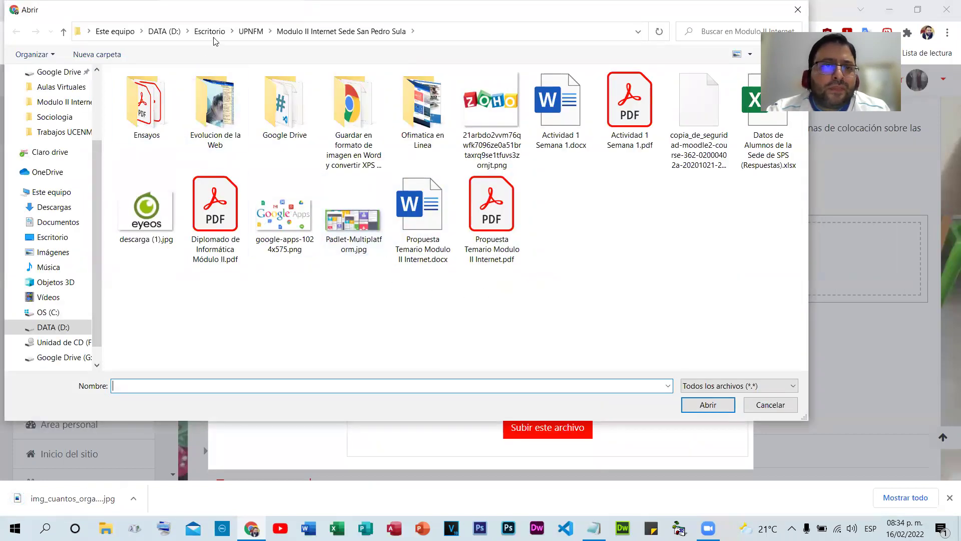
left_click(52, 237)
scroll(543, 282, "down", 2)
double_click(691, 140)
left_click(546, 429)
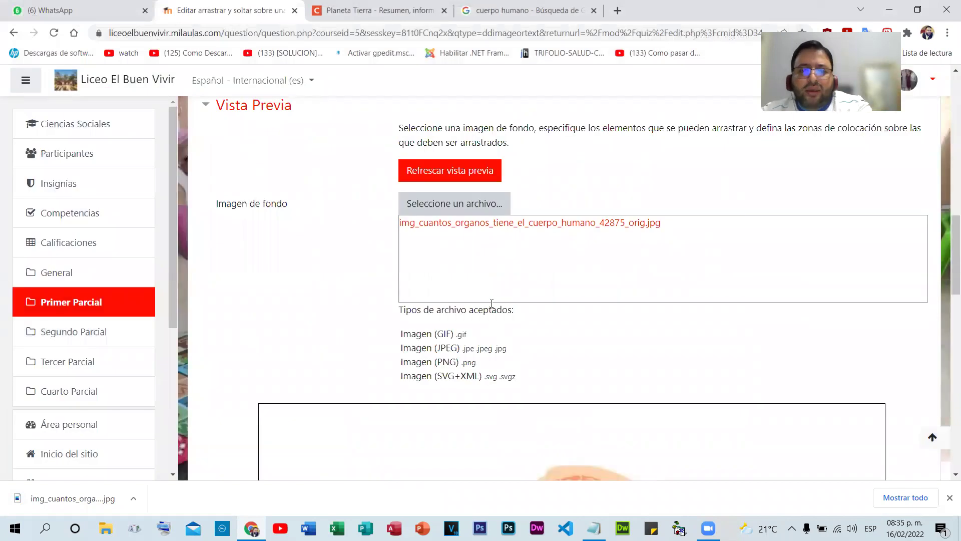
- Enable shuffling of the draggable items on each attempt and define item 1 as draggable text "Cerebro"
scroll(661, 345, "down", 10)
scroll(665, 350, "up", 10)
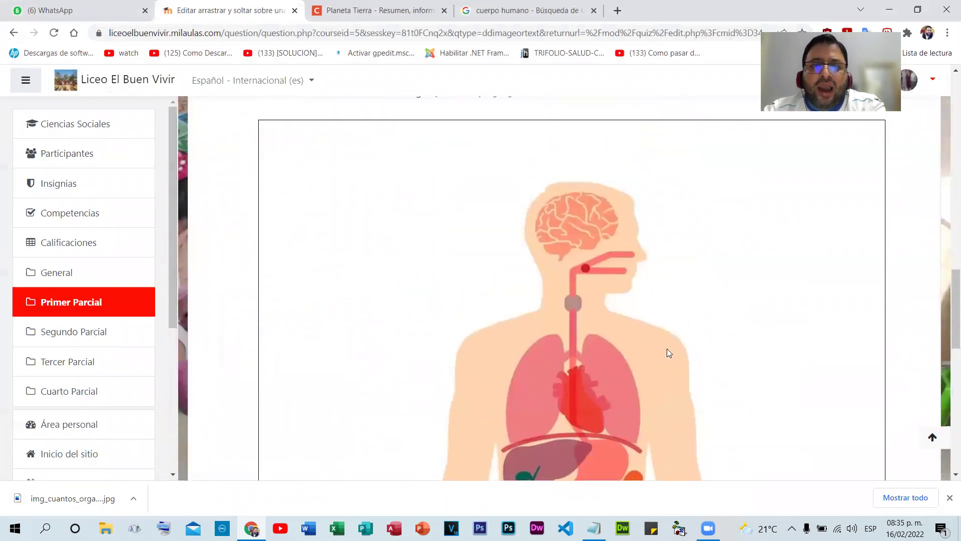
scroll(670, 352, "down", 12)
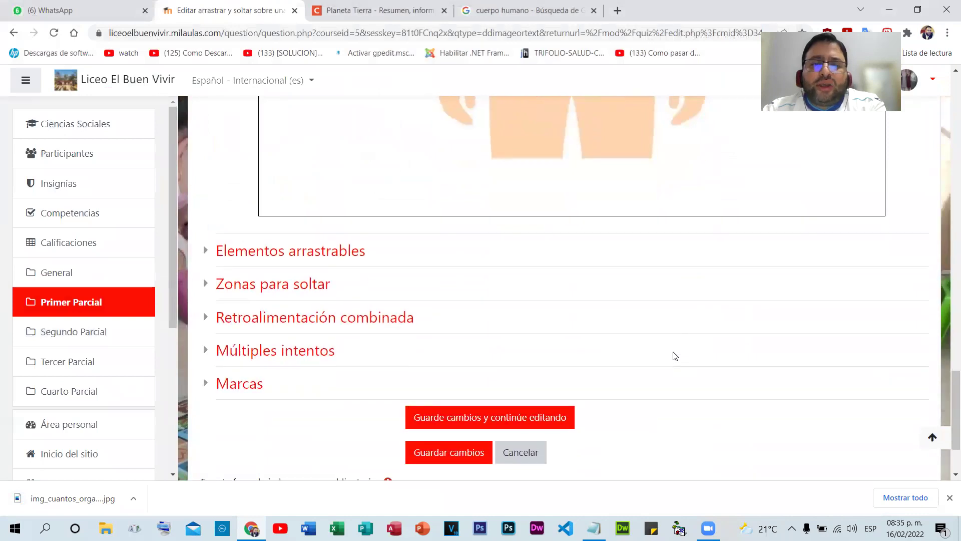
scroll(673, 356, "up", 1)
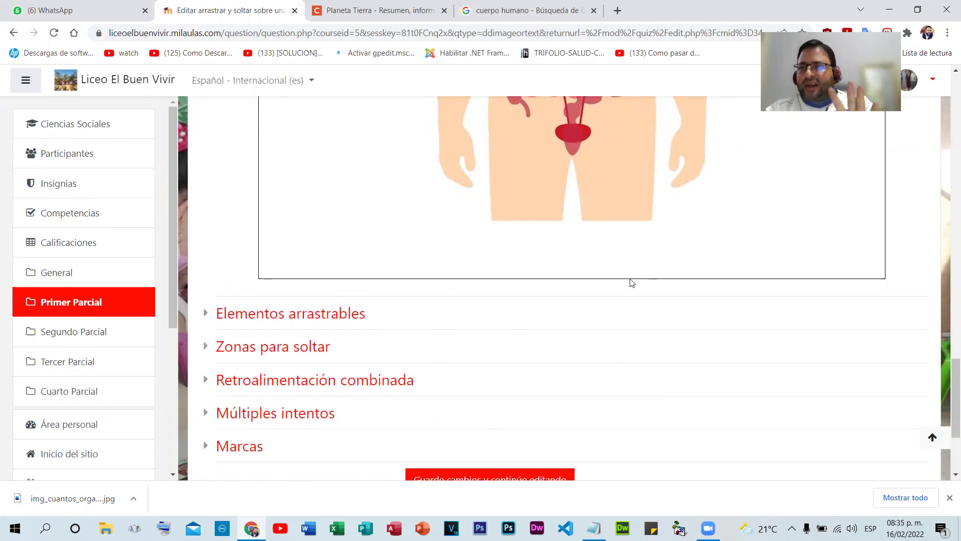
left_click(272, 313)
scroll(624, 259, "down", 2)
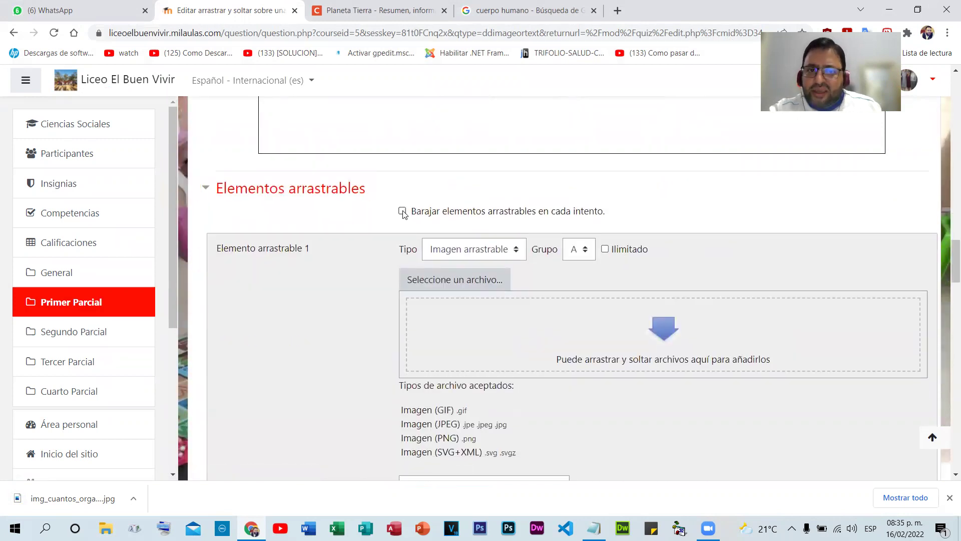
left_click(489, 255)
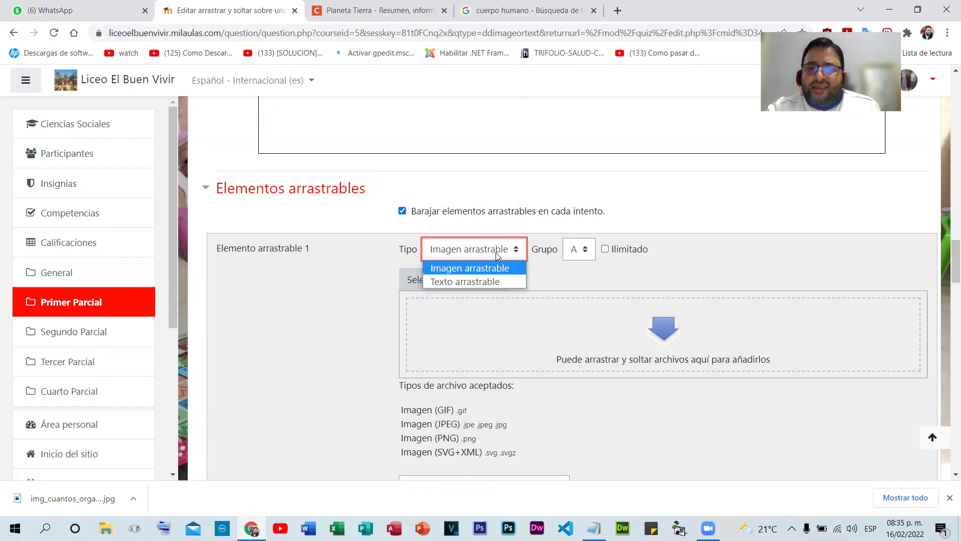
left_click(467, 281)
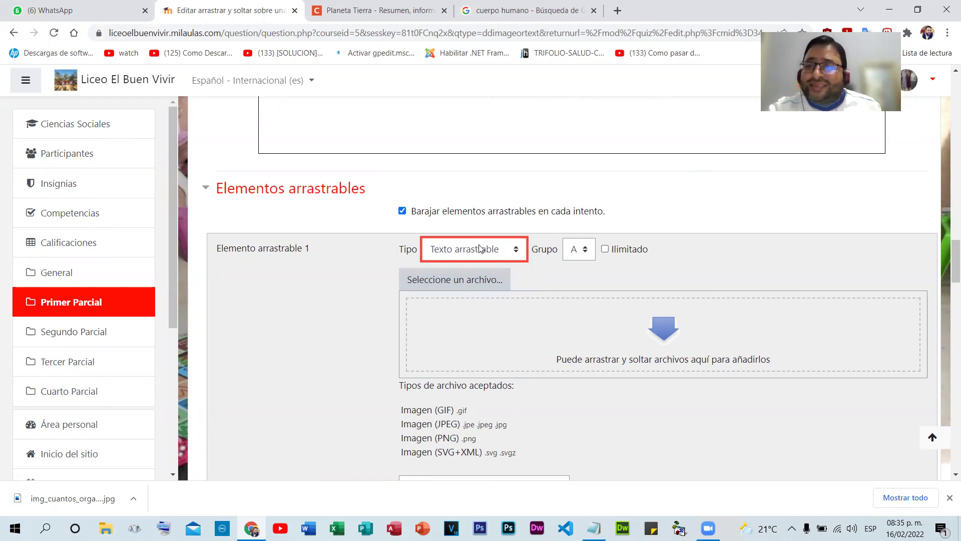
scroll(355, 290, "down", 5)
left_click(438, 234)
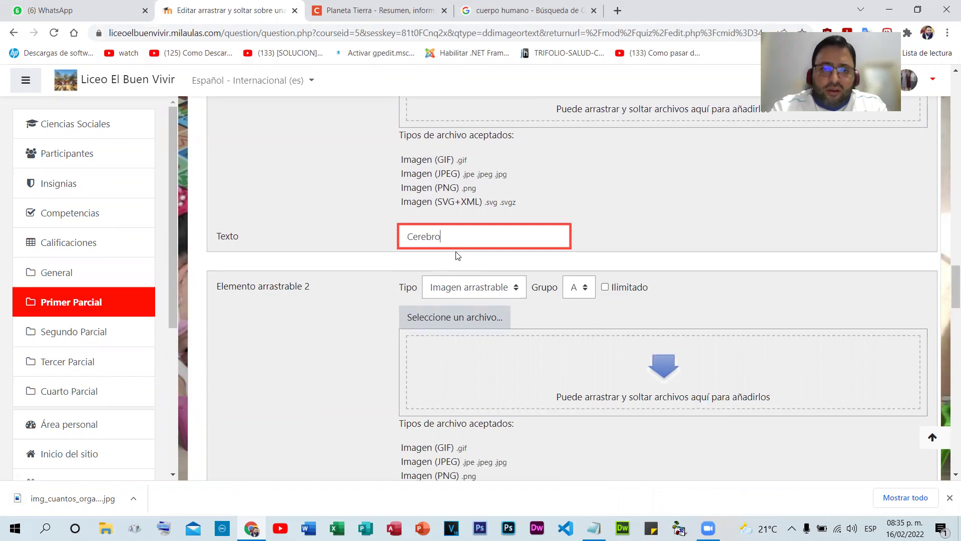
- Define draggable item 2 as draggable text "Corazón", with its accent corrected
left_click(426, 287)
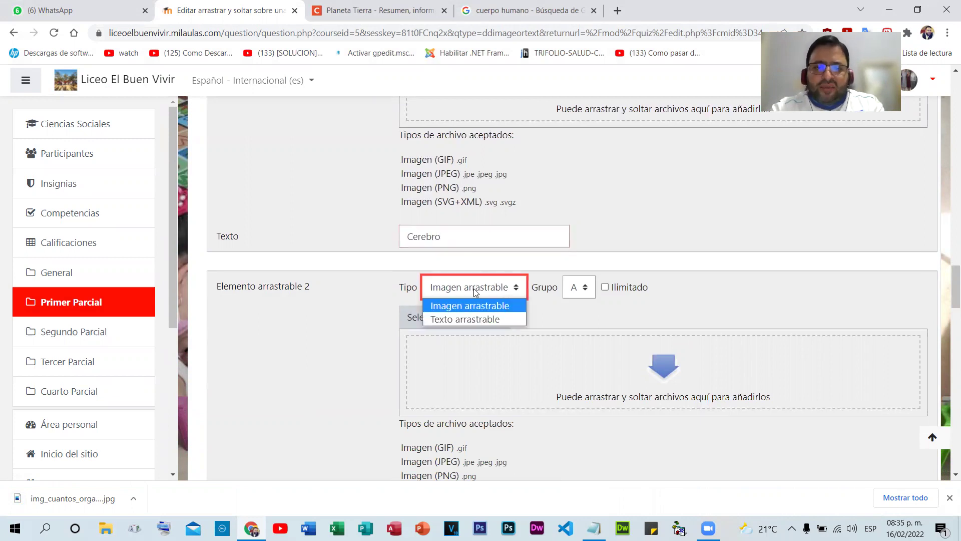
left_click(463, 321)
scroll(439, 391, "down", 3)
left_click(440, 407)
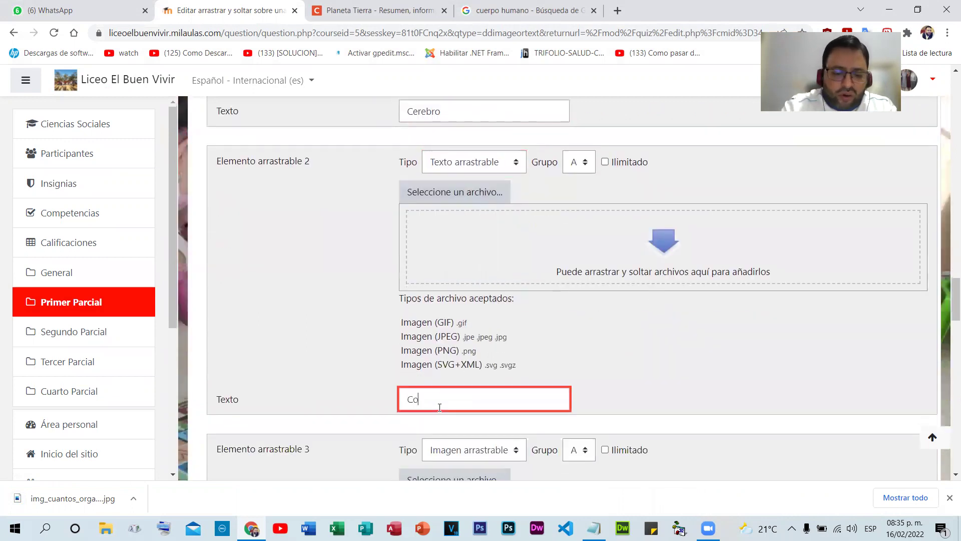
right_click(433, 404)
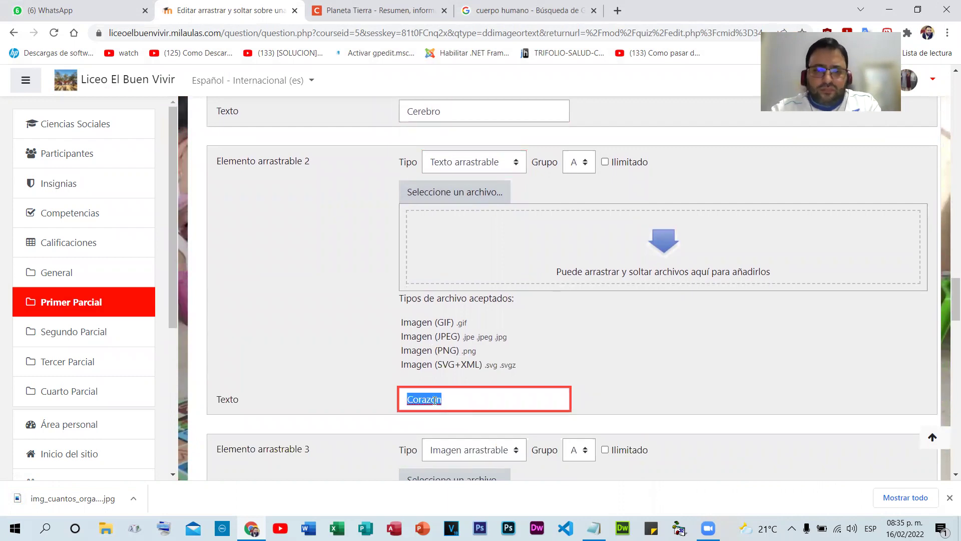
left_click(473, 232)
- Define draggable item 3 as draggable text "Intestinos"
scroll(497, 264, "down", 3)
left_click(497, 264)
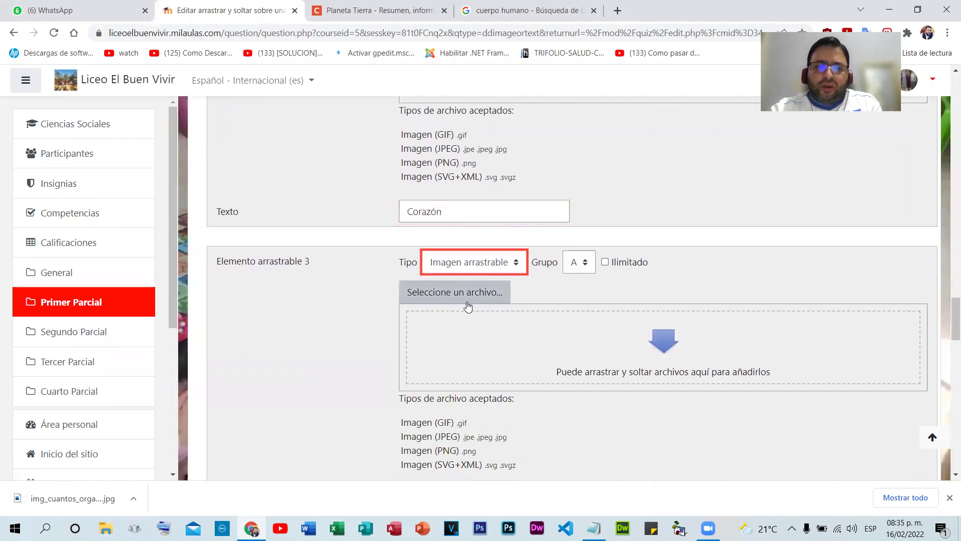
left_click(467, 293)
scroll(371, 300, "down", 2)
scroll(372, 301, "down", 1)
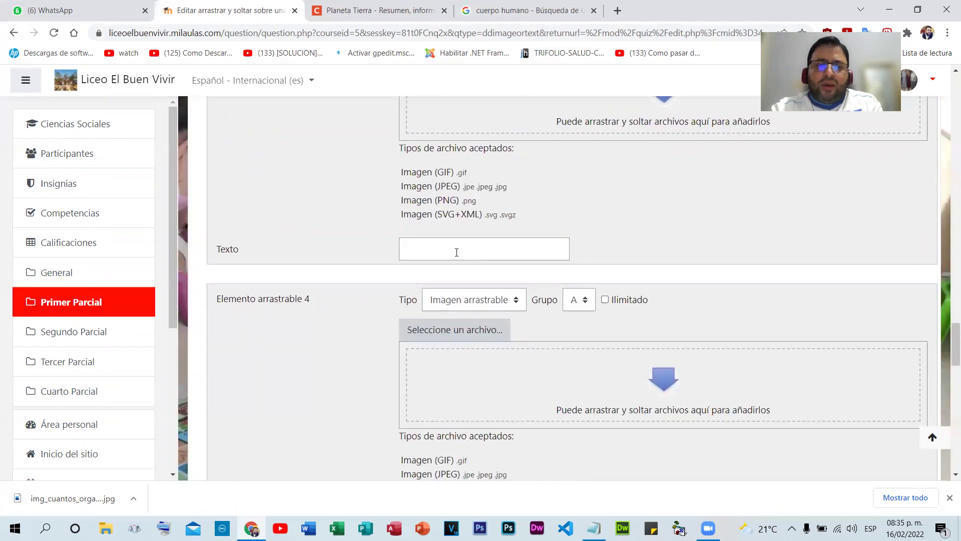
left_click(452, 253)
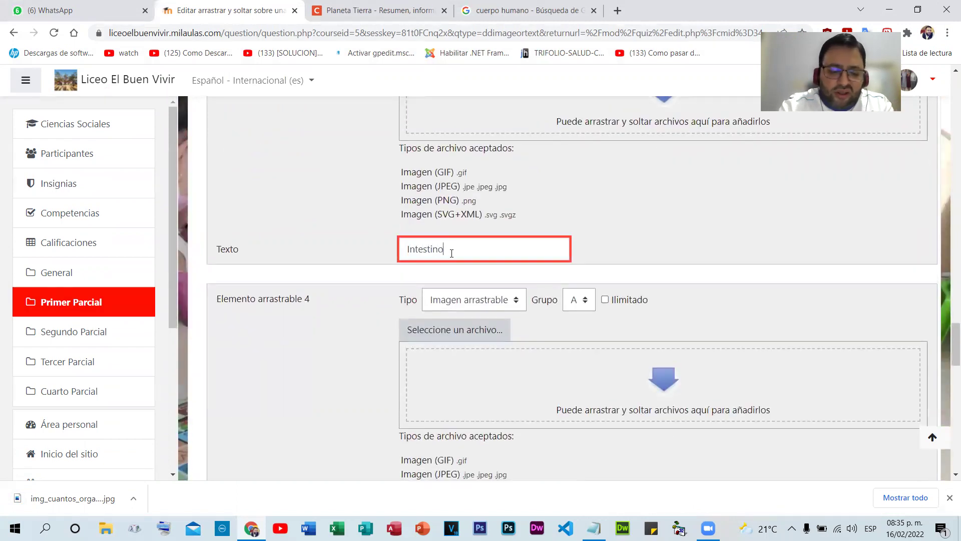
- Define draggable item 4 as draggable text "Pulmones"
left_click(456, 303)
left_click(453, 329)
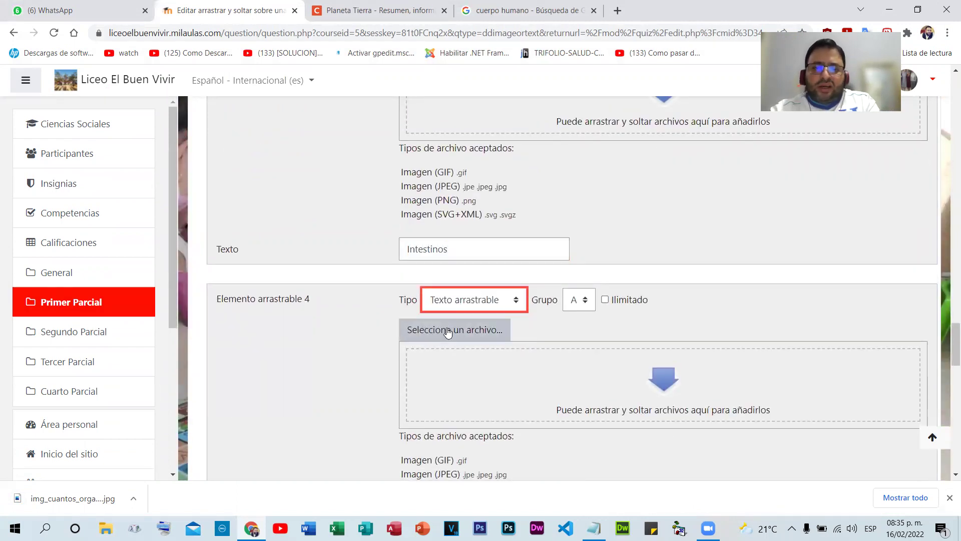
scroll(392, 334, "down", 4)
left_click(452, 357)
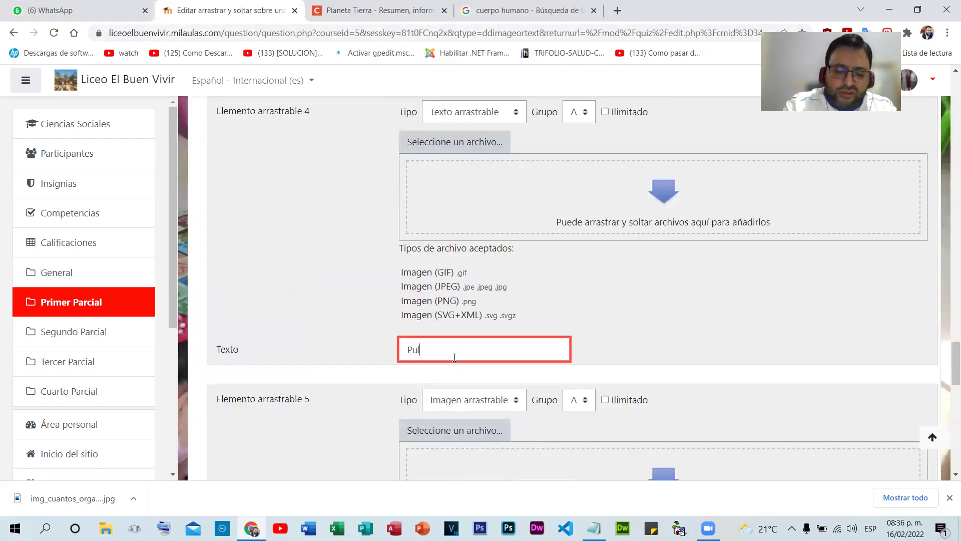
- Define draggable item 5 as draggable text "Hígado", with its accent corrected
scroll(450, 350, "down", 4)
left_click(495, 212)
left_click(502, 245)
scroll(502, 324, "down", 4)
left_click(455, 260)
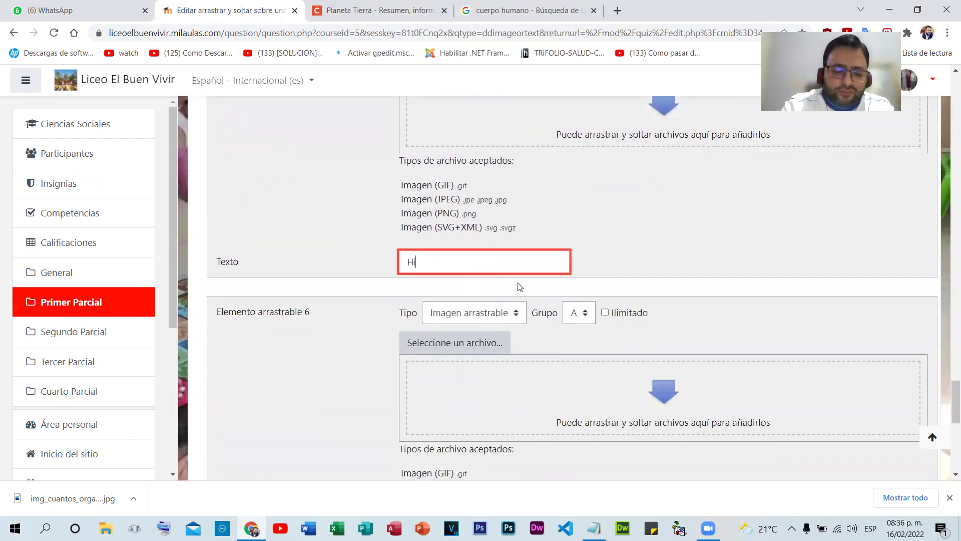
type("Higado")
right_click(432, 261)
left_click(450, 269)
- Define draggable item 6 as draggable text "Estomago"
left_click(473, 312)
left_click(456, 343)
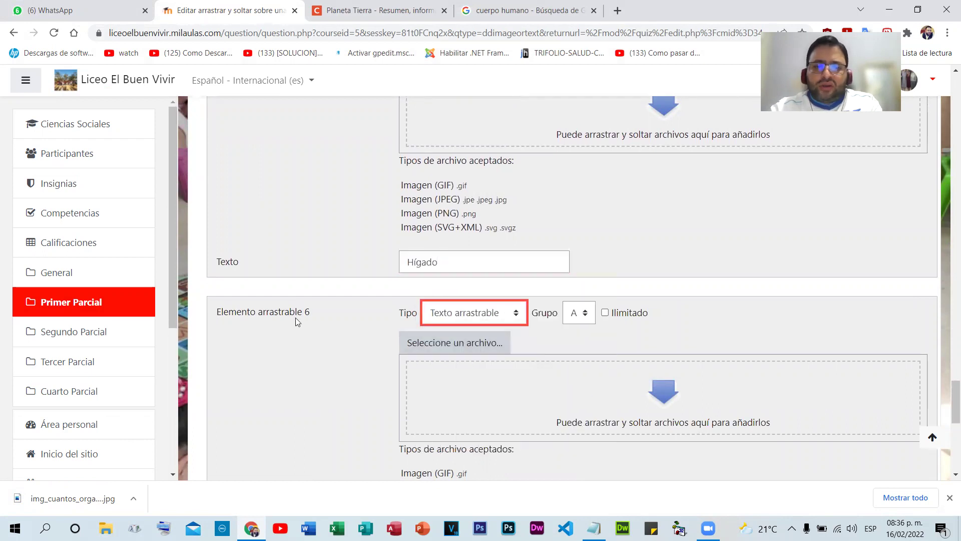
scroll(296, 317, "down", 5)
left_click(452, 295)
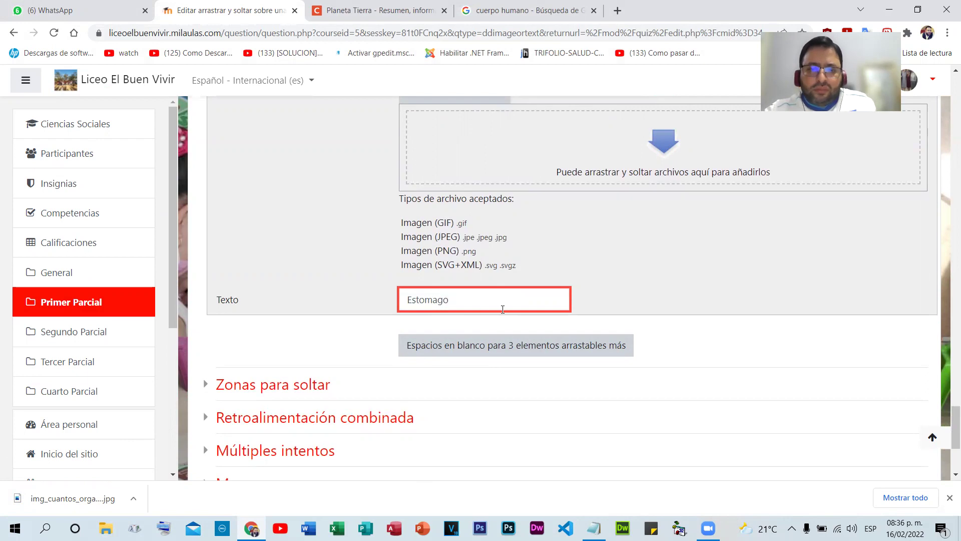
- Assign Cerebro, Corazón and Intestinos to drop zones 1, 2 and 3
scroll(564, 270, "up", 3)
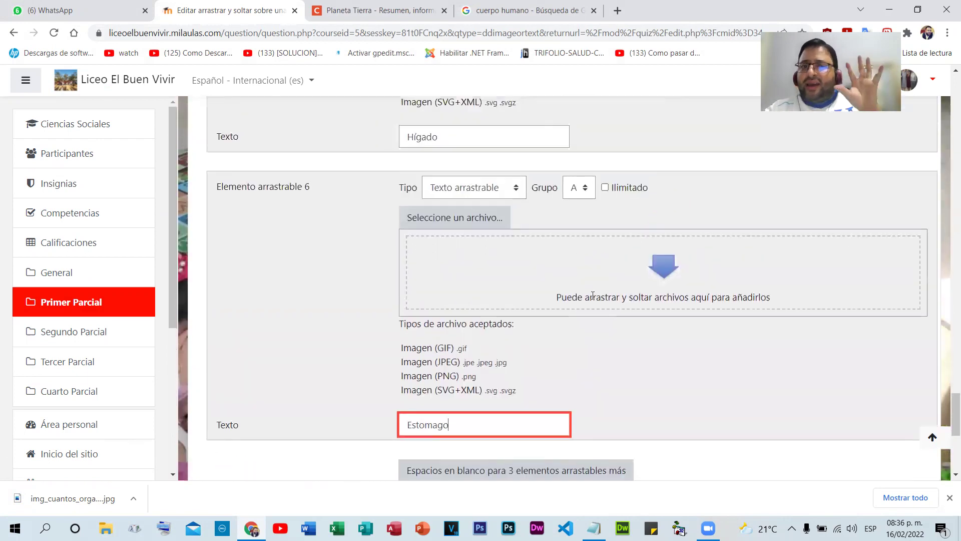
scroll(587, 297, "down", 5)
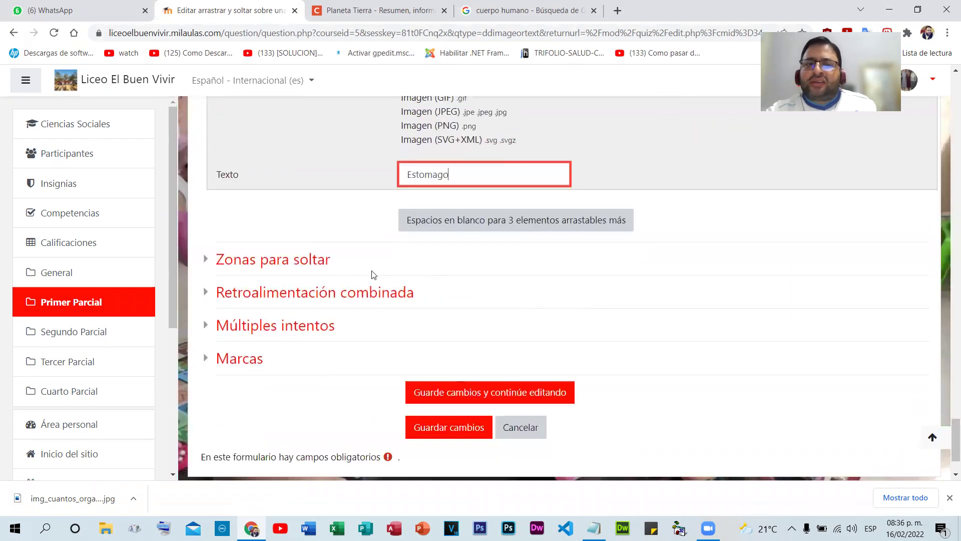
left_click(274, 265)
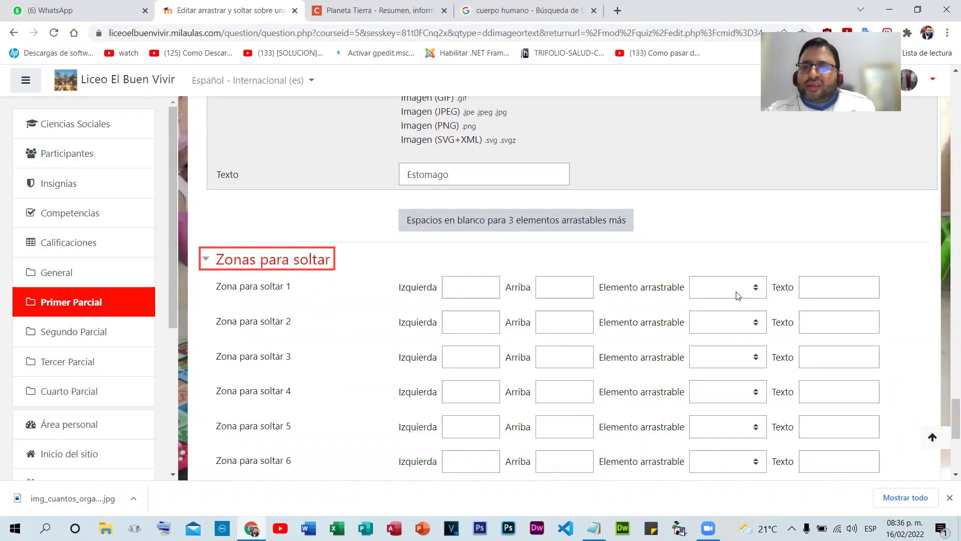
left_click(752, 292)
left_click(734, 319)
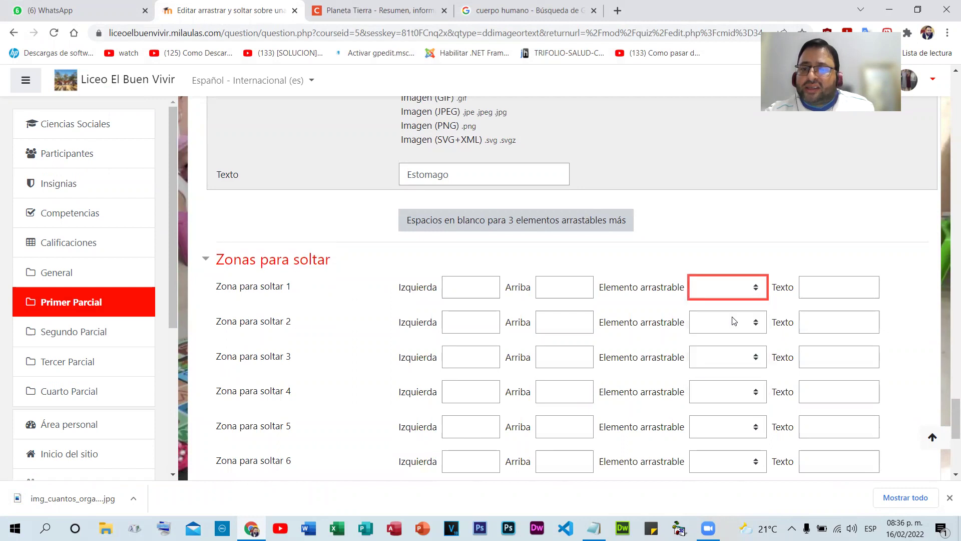
left_click(734, 321)
left_click(723, 366)
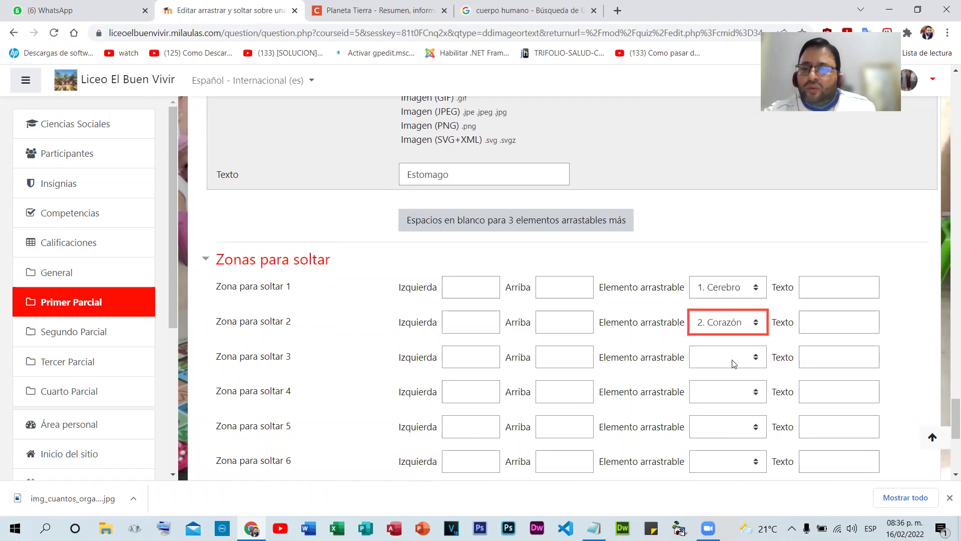
left_click(729, 361)
left_click(725, 414)
- Assign Pulmones, Hígado and Estomago to drop zones 4, 5 and 6
left_click(725, 398)
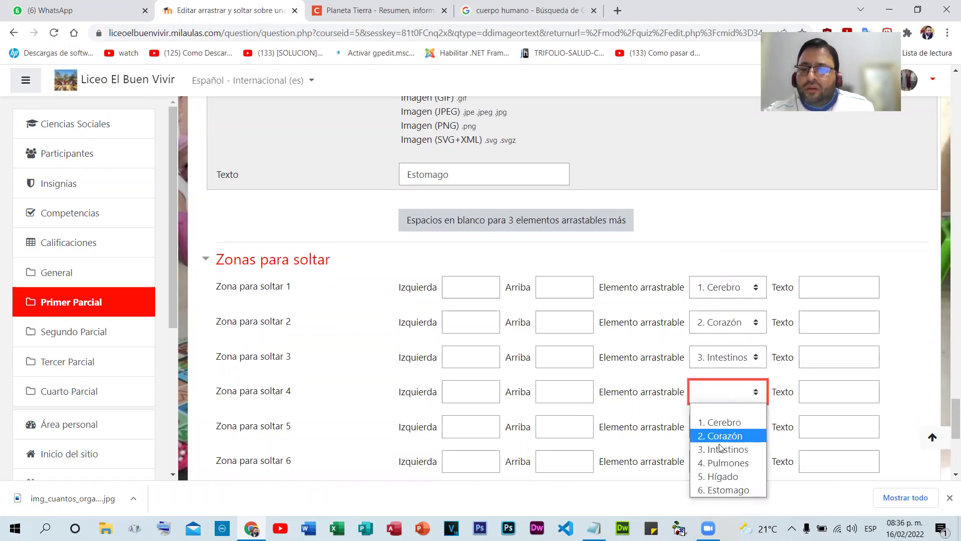
left_click(721, 460)
left_click(726, 433)
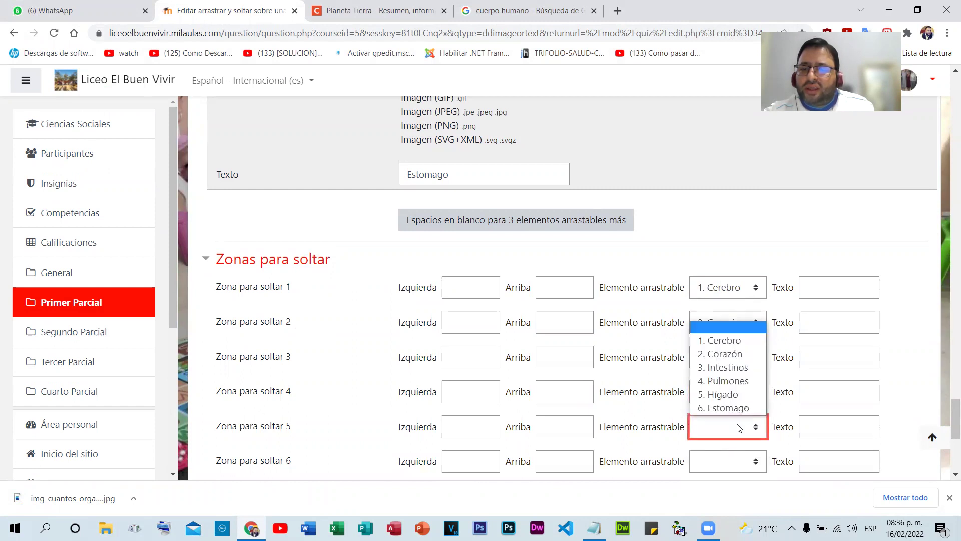
left_click(824, 390)
left_click(730, 424)
left_click(727, 394)
left_click(730, 460)
left_click(728, 443)
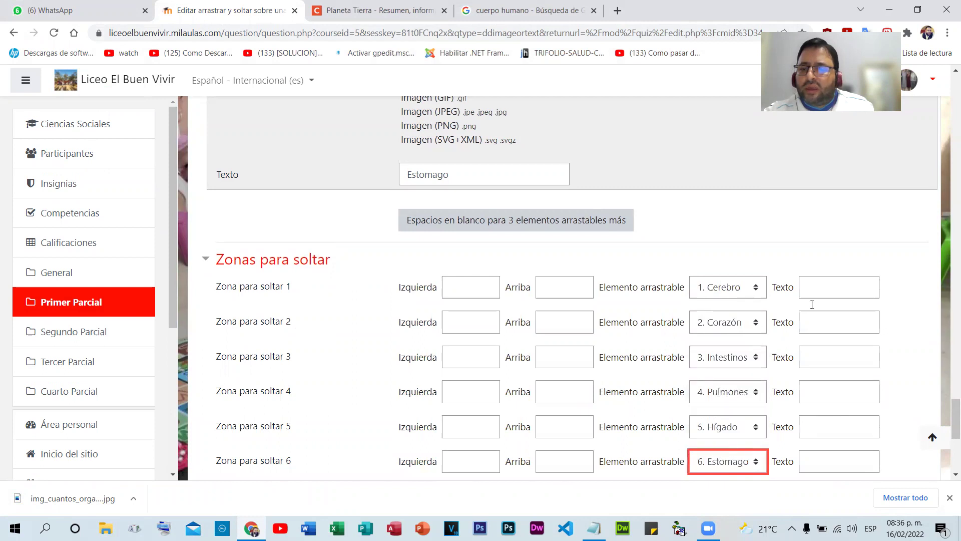
- Separate the organ labels stacked in the corner of the background image preview by spreading them around the body
scroll(773, 318, "down", 4)
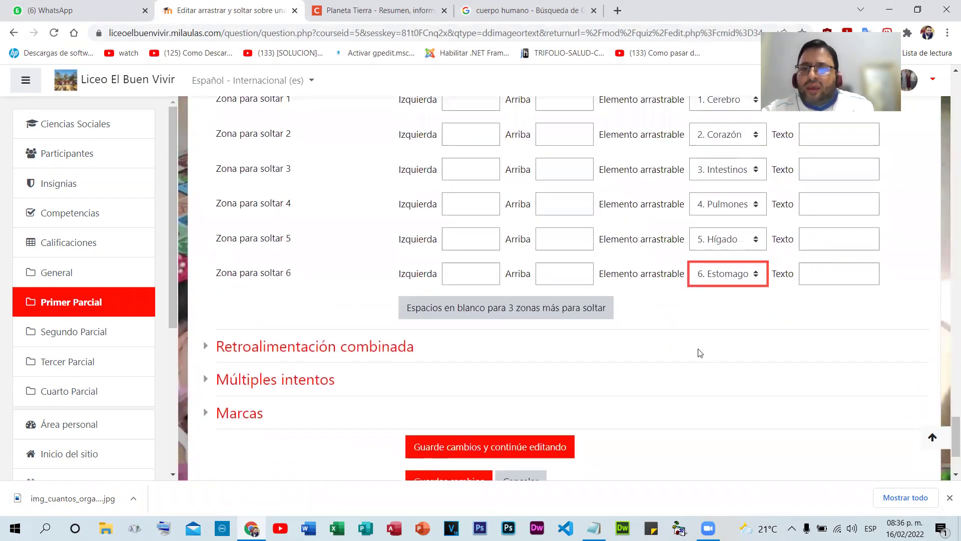
scroll(622, 365, "up", 7)
scroll(443, 295, "up", 15)
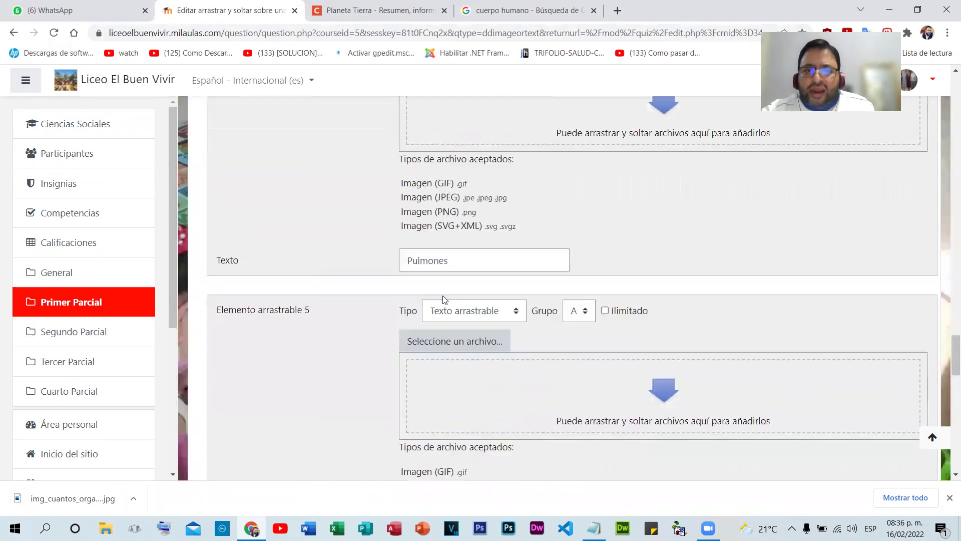
scroll(443, 295, "up", 20)
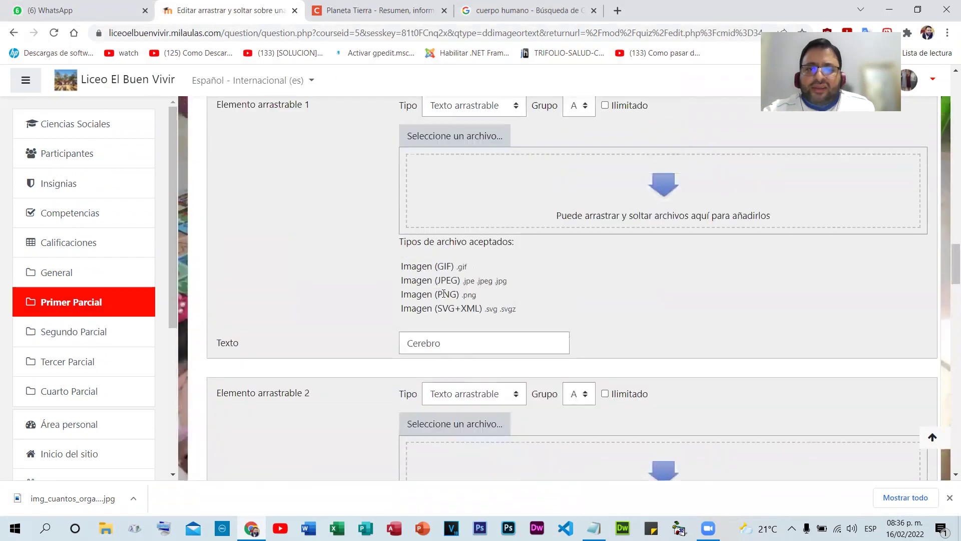
scroll(442, 293, "up", 7)
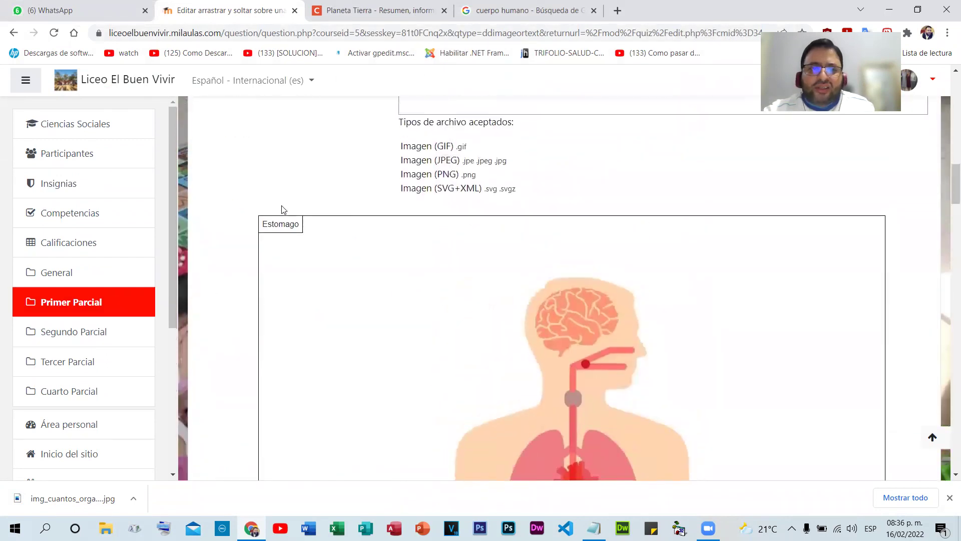
left_click_drag(319, 258, 398, 299)
left_click_drag(284, 220, 340, 383)
left_click_drag(281, 215, 459, 398)
left_click_drag(289, 226, 759, 393)
left_click_drag(300, 228, 696, 453)
- Place the Cerebro, Corazón, Pulmones, Intestinos, Hígado and Estomago labels over their matching organs on the body image
scroll(606, 279, "down", 4)
left_click_drag(680, 259, 572, 127)
left_click_drag(742, 208, 579, 311)
left_click_drag(467, 210, 523, 261)
left_click_drag(501, 172, 506, 459)
left_click_drag(341, 200, 540, 365)
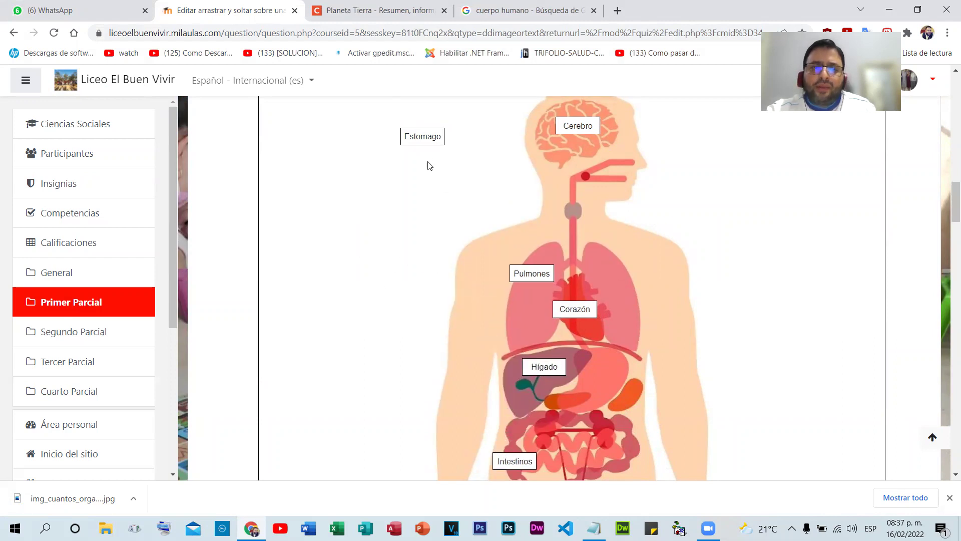
left_click_drag(423, 138, 598, 384)
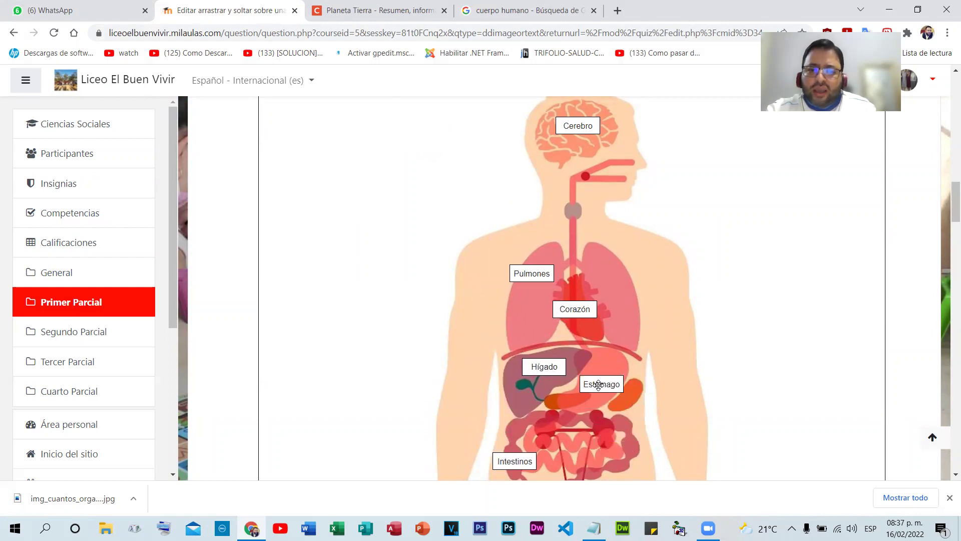
- Save the P7 drag-and-drop question and insert a page break between P6 and P7 in the quiz
scroll(787, 287, "down", 5)
scroll(787, 287, "up", 7)
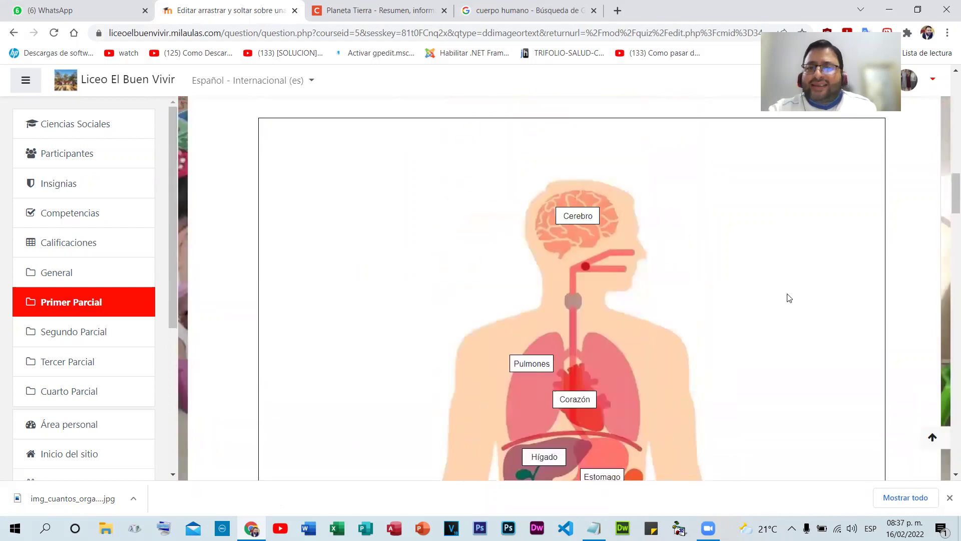
scroll(789, 297, "up", 2)
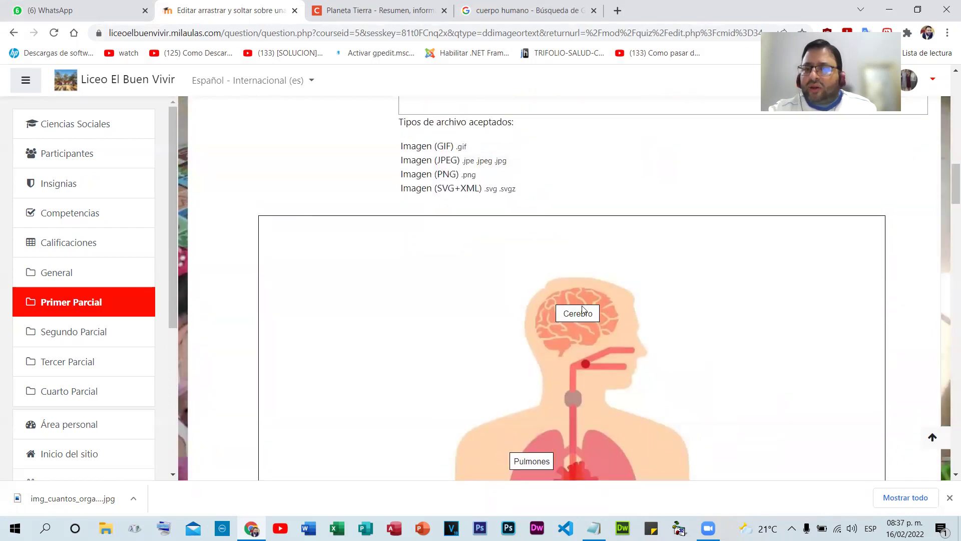
scroll(725, 311, "down", 20)
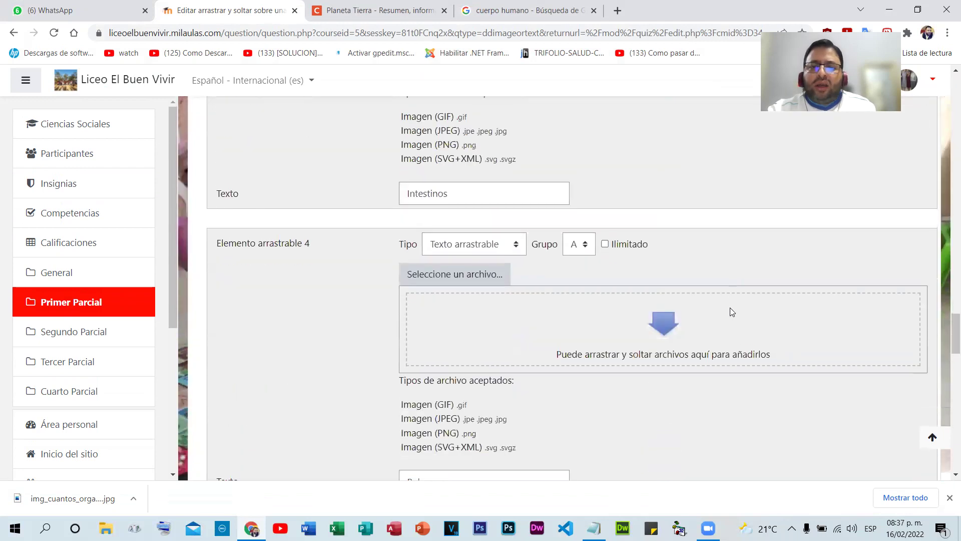
scroll(730, 313, "down", 20)
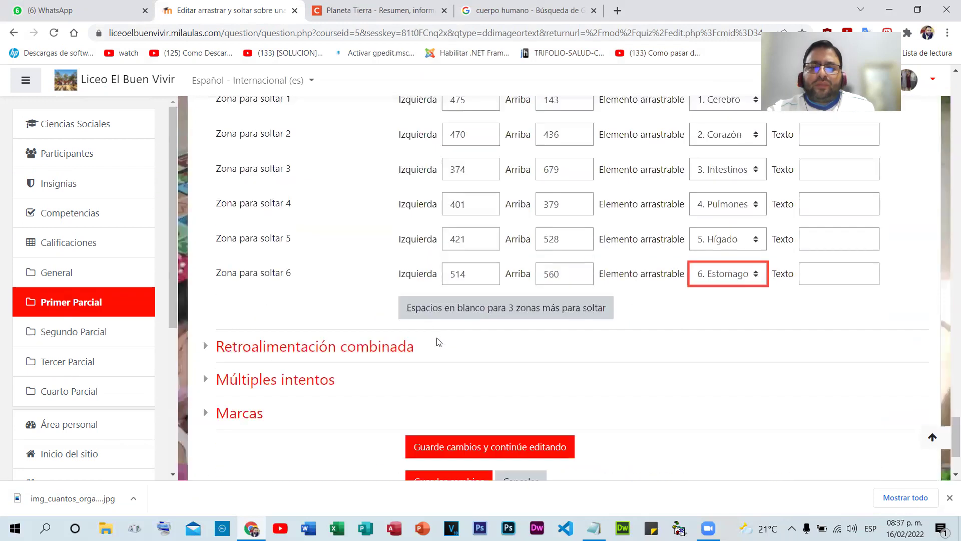
scroll(437, 342, "down", 3)
left_click(436, 350)
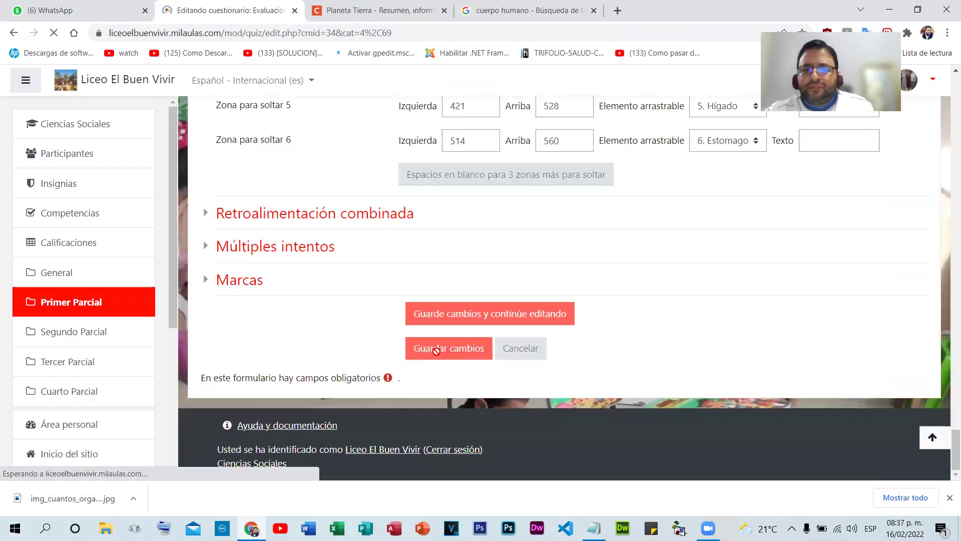
scroll(731, 315, "down", 7)
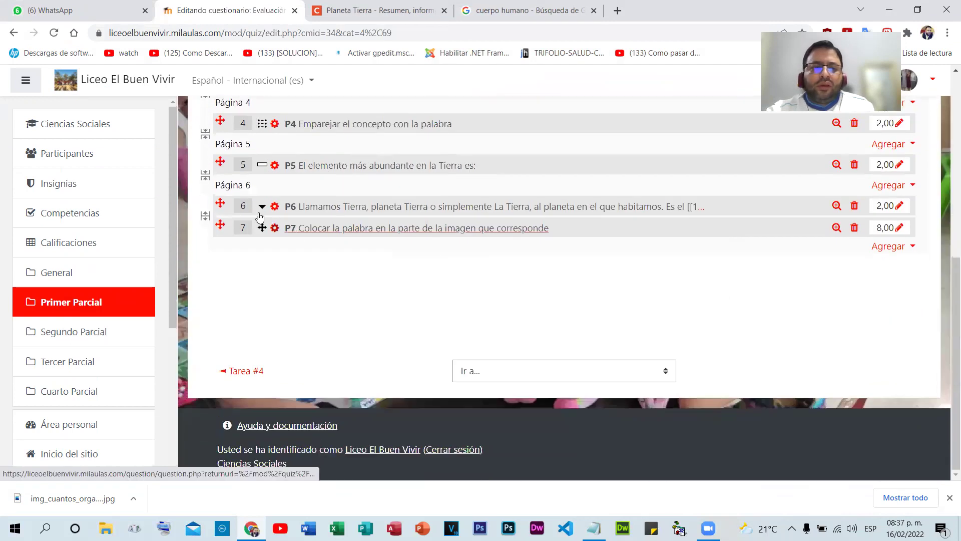
left_click(205, 215)
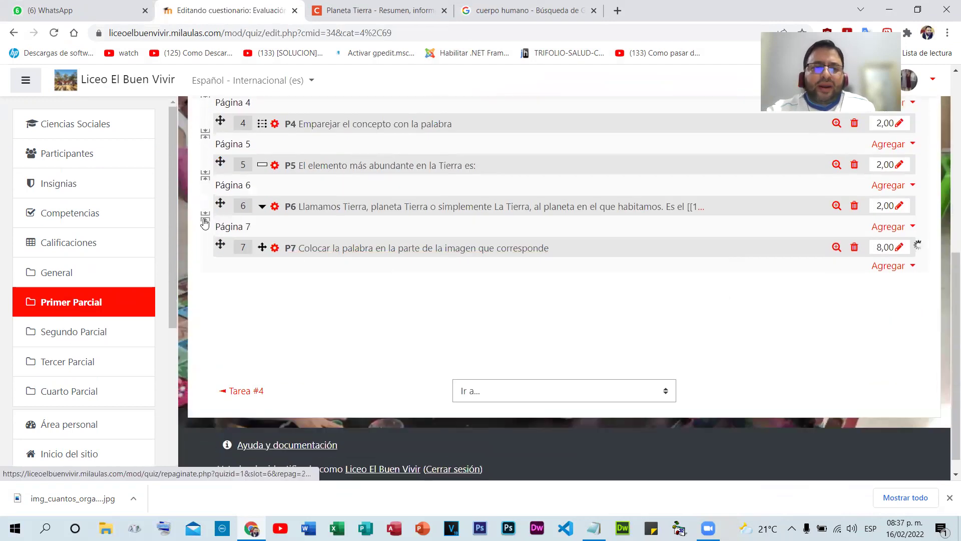
- Preview question P7 in a maximized window and inspect its blank drop zones and organ labels
left_click(837, 248)
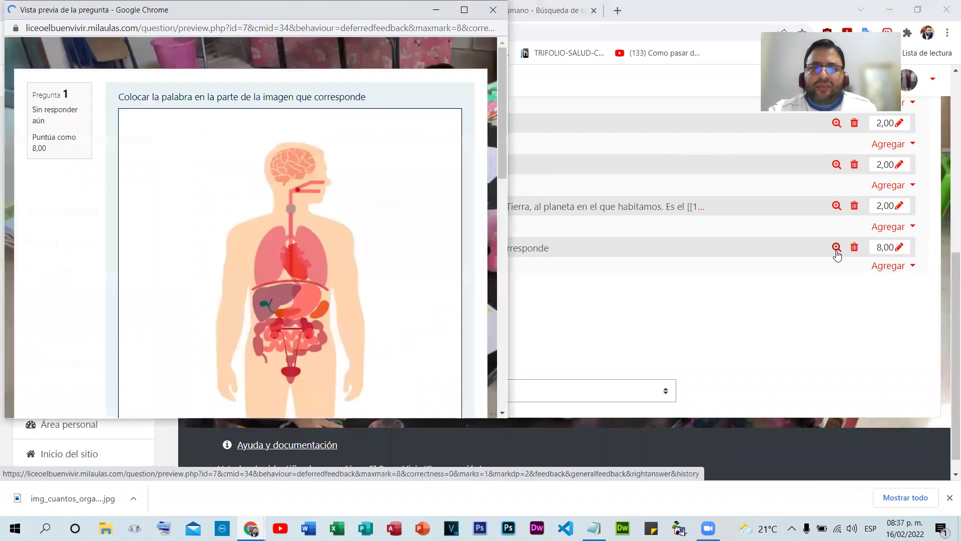
left_click(465, 7)
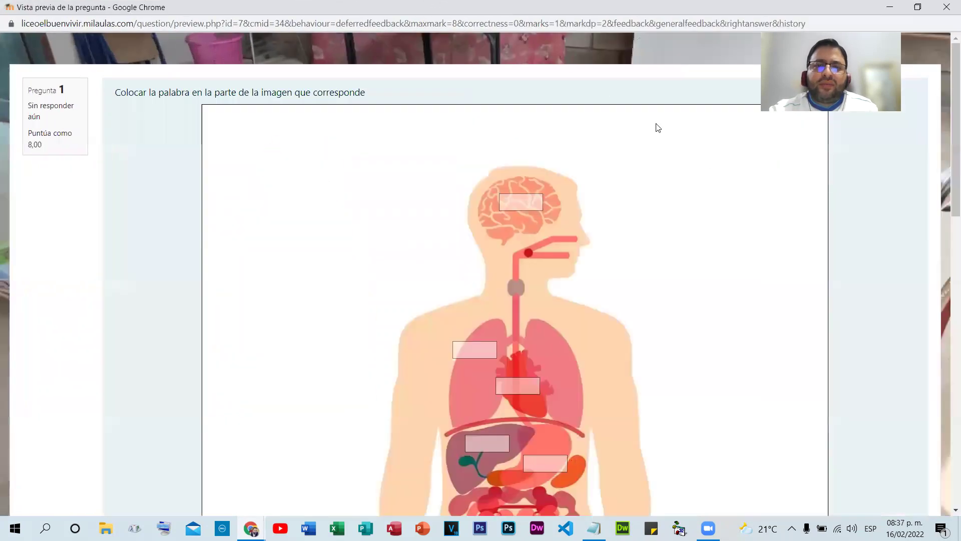
scroll(701, 271, "down", 9)
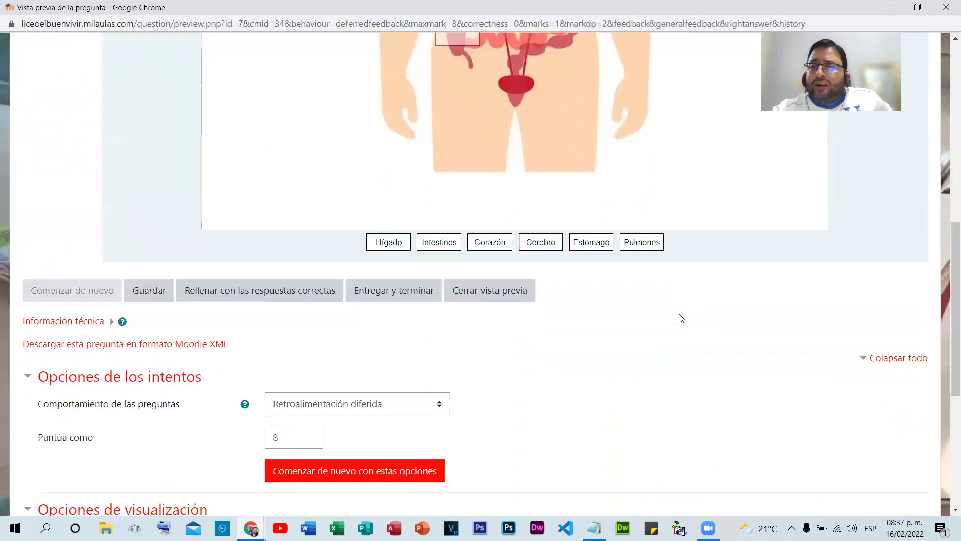
scroll(731, 352, "up", 4)
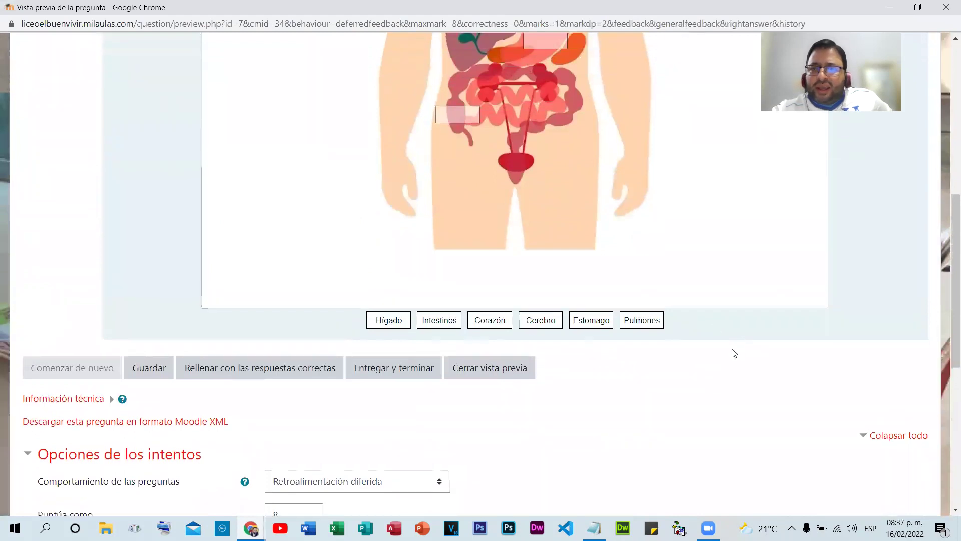
- Test the preview by placing Hígado, Pulmones, Corazón, Cerebro, Estomago and Intestinos in their matching drop zones on the body
left_click_drag(389, 492, 476, 193)
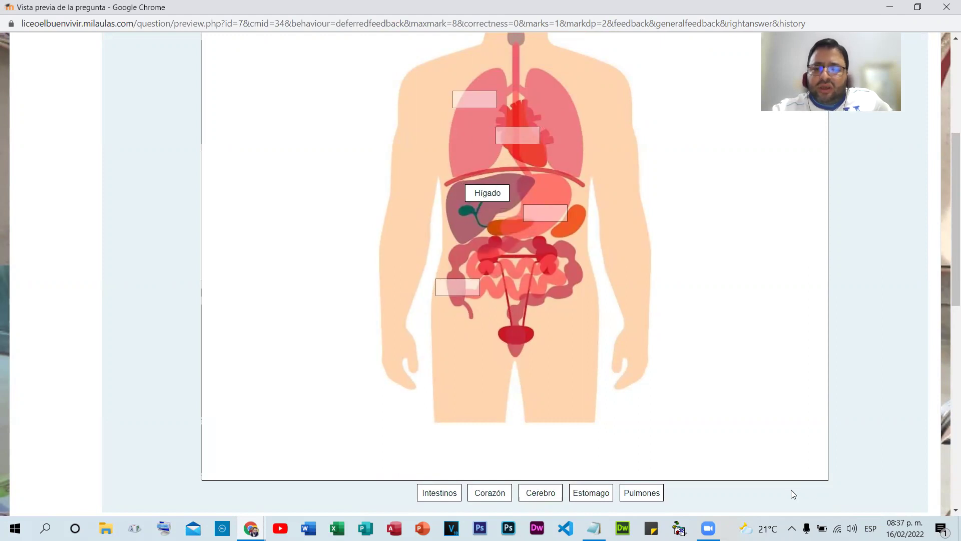
left_click_drag(641, 492, 475, 102)
left_click_drag(495, 492, 525, 135)
left_click_drag(541, 493, 521, 135)
scroll(584, 221, "up", 4)
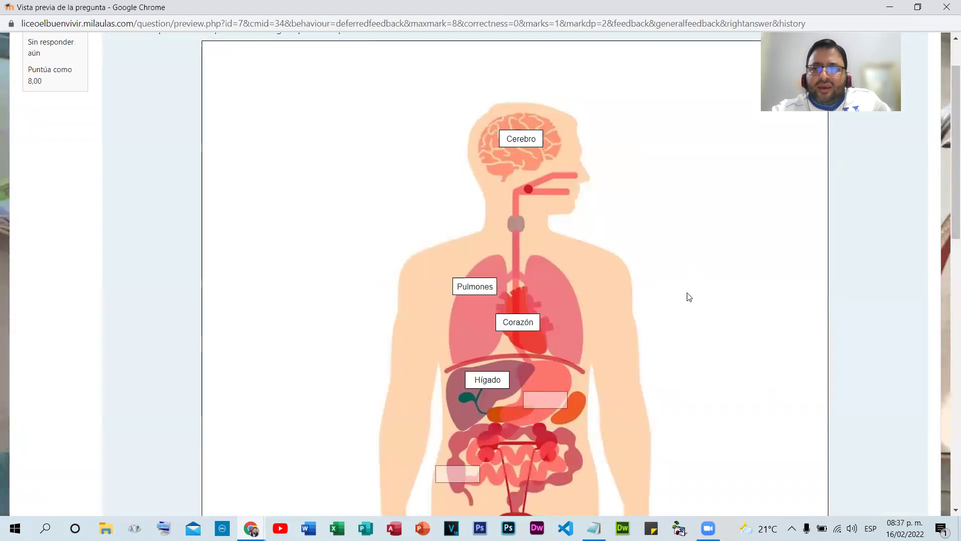
scroll(689, 296, "down", 4)
left_click_drag(591, 492, 545, 214)
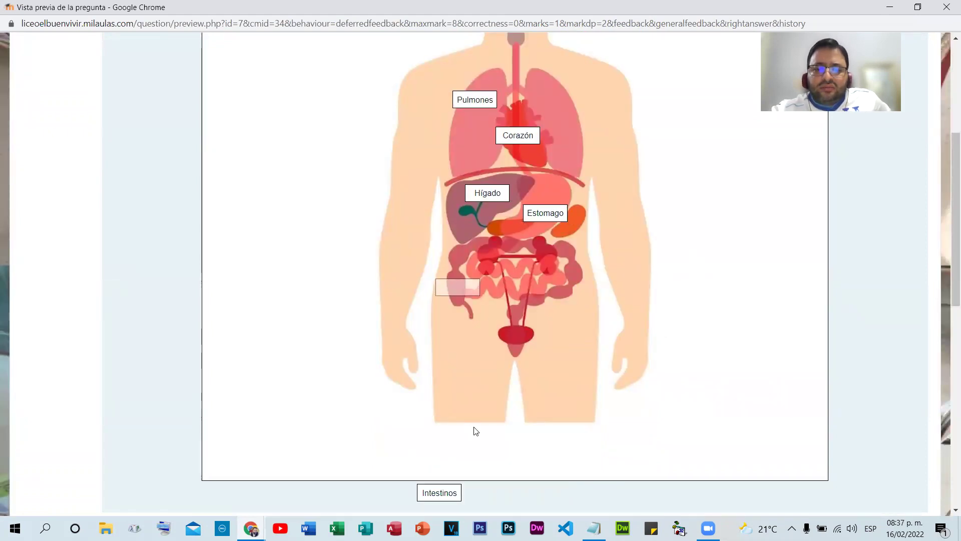
left_click_drag(439, 492, 458, 287)
- Check the labelled body image from head to legs and close the question preview
scroll(731, 330, "up", 4)
scroll(740, 333, "down", 7)
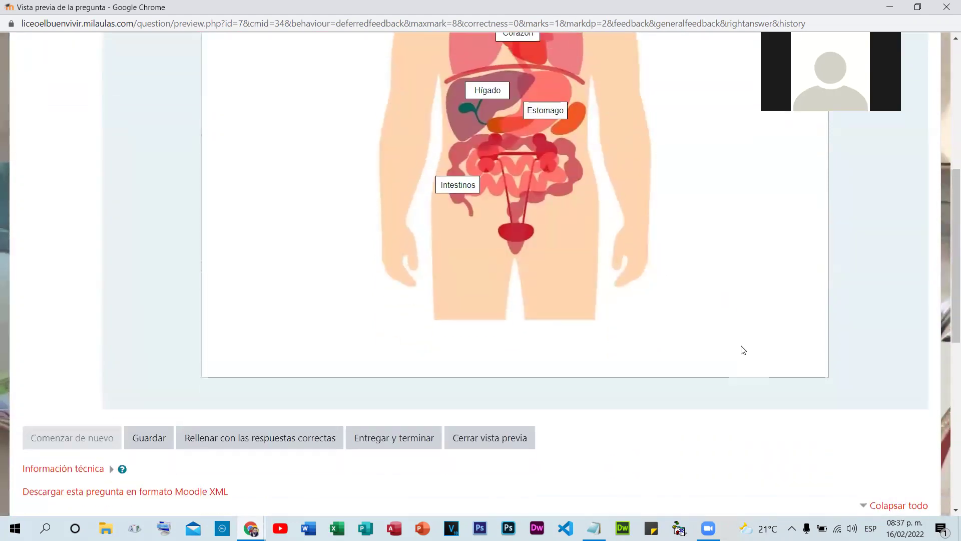
scroll(743, 343, "up", 5)
scroll(737, 309, "down", 2)
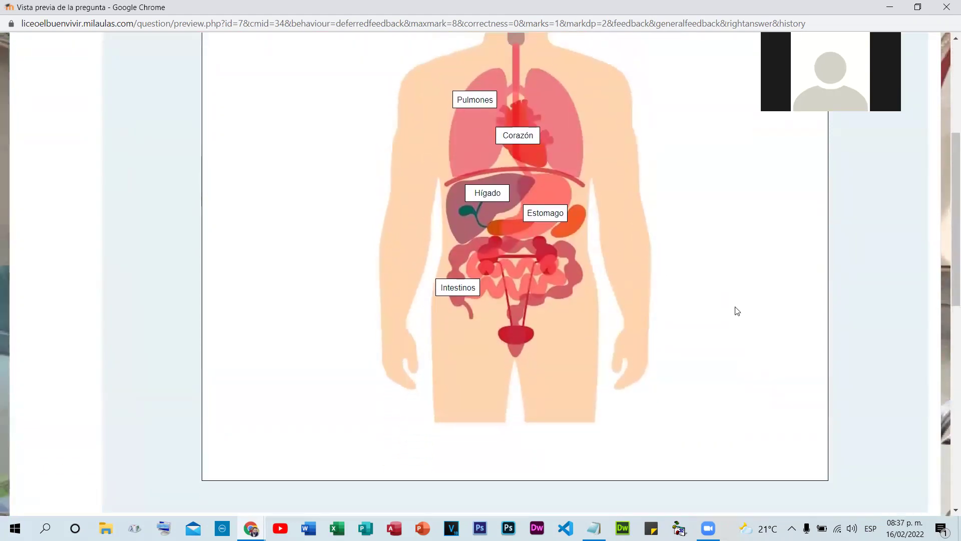
scroll(735, 311, "up", 1)
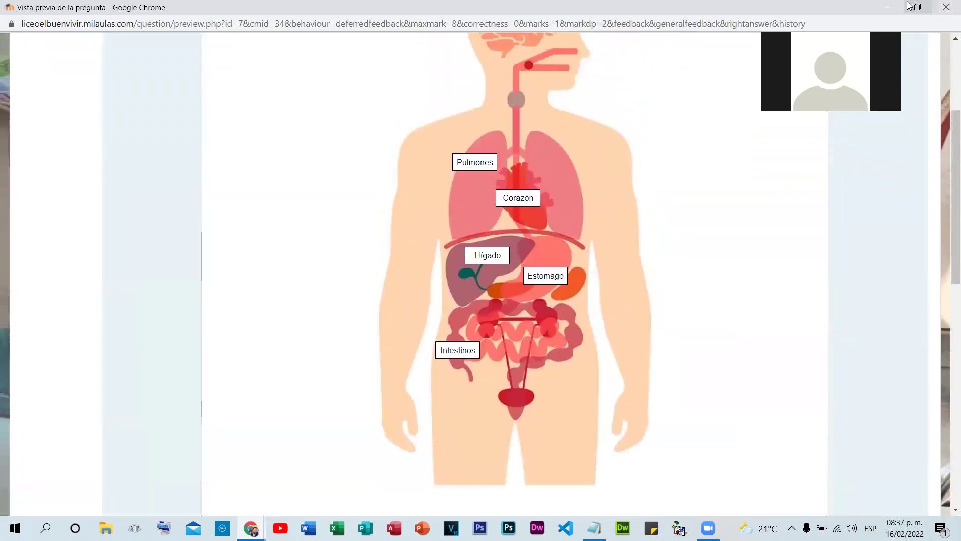
left_click(947, 6)
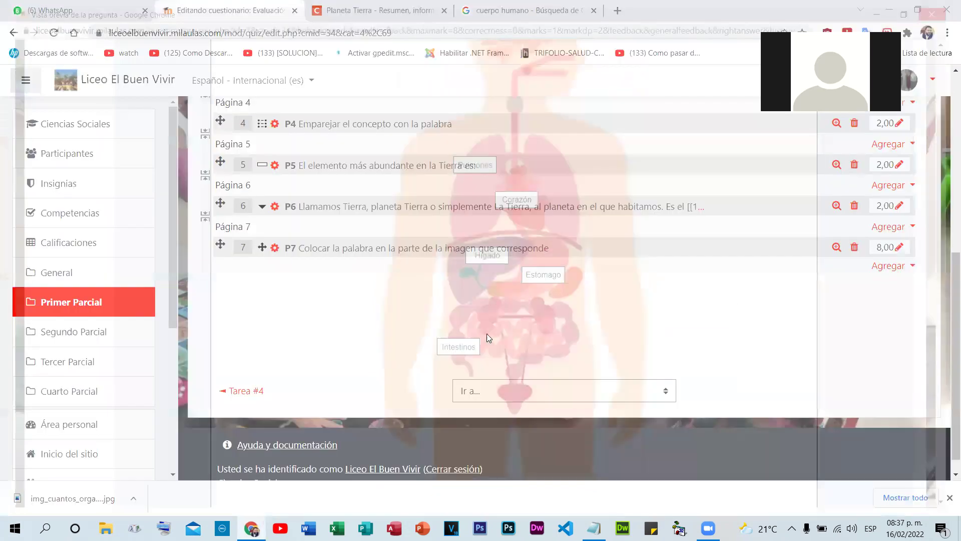
- Review the quiz's question list from P1 to P7, including the page breaks and each question's mark
scroll(489, 337, "up", 3)
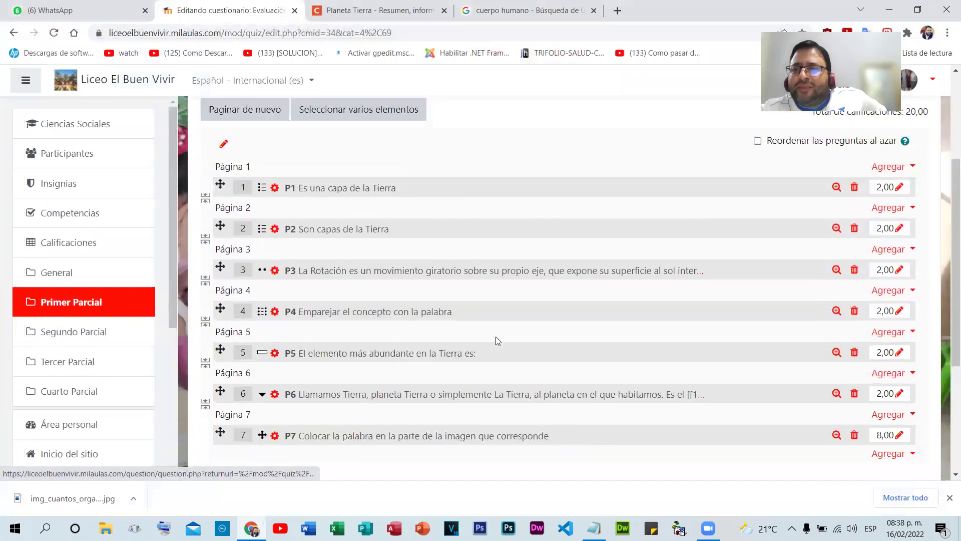
scroll(497, 340, "up", 1)
scroll(498, 339, "down", 3)
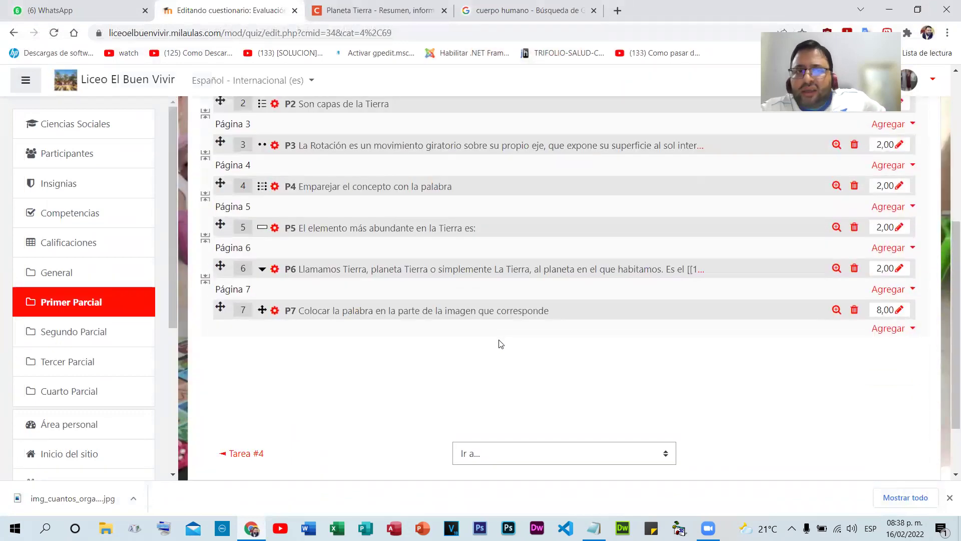
scroll(500, 344, "up", 5)
scroll(501, 344, "down", 2)
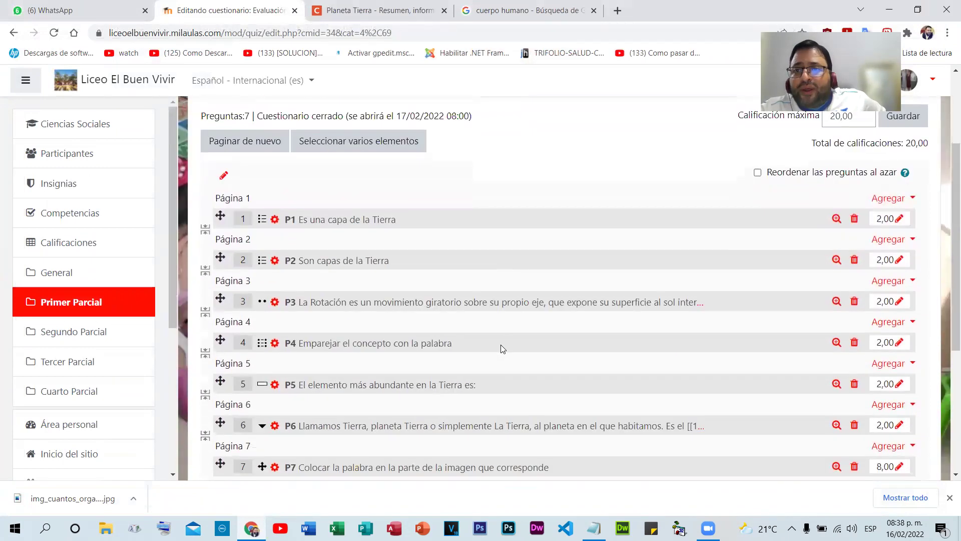
scroll(500, 345, "down", 5)
scroll(504, 349, "up", 1)
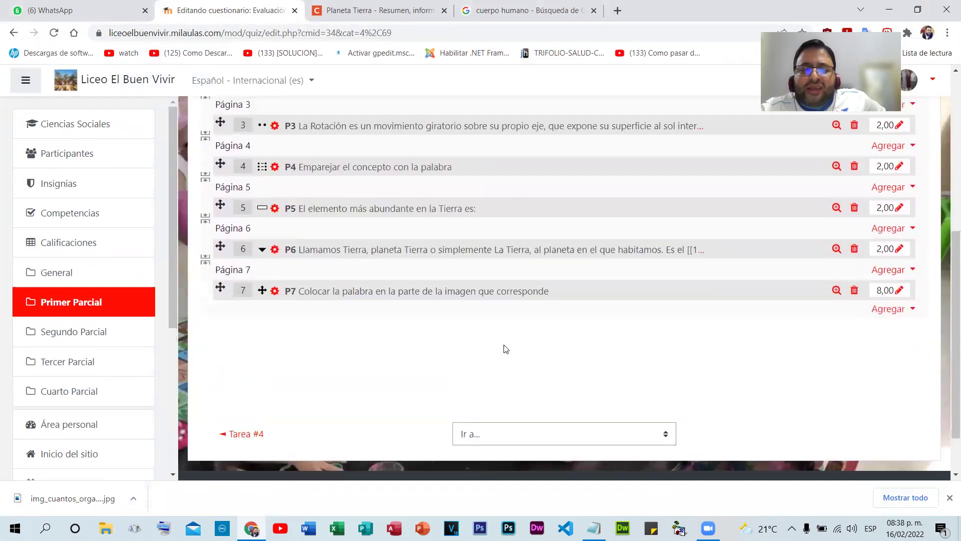
scroll(504, 349, "up", 1)
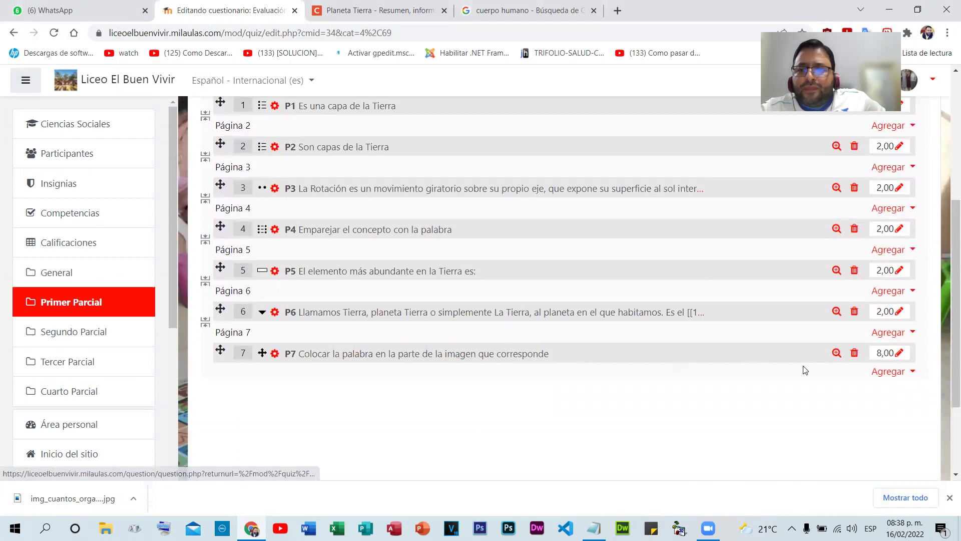
- Check the quiz's maximum grade and question marks, and inspect the mark editor of question P1
scroll(804, 369, "up", 4)
double_click(916, 217)
left_click(848, 190)
scroll(886, 329, "down", 4)
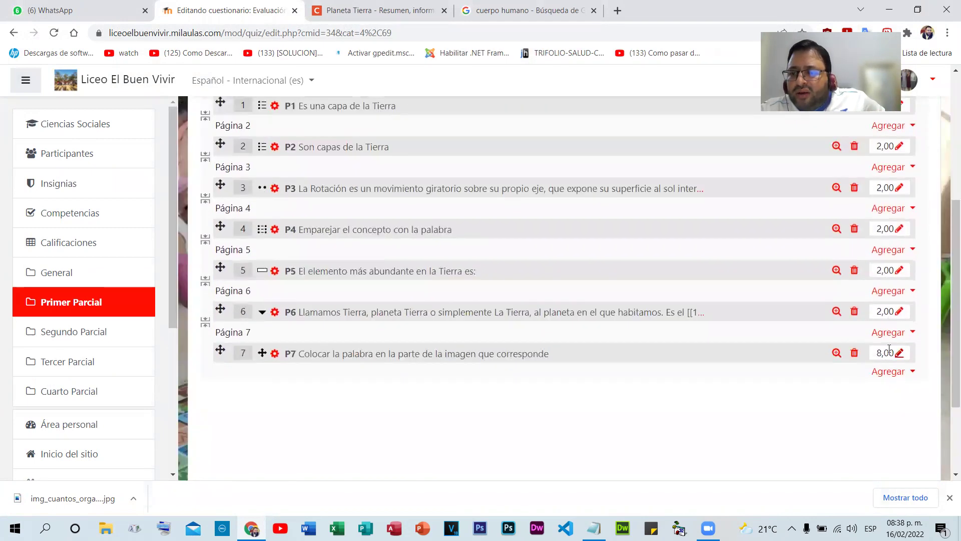
scroll(938, 224, "up", 1)
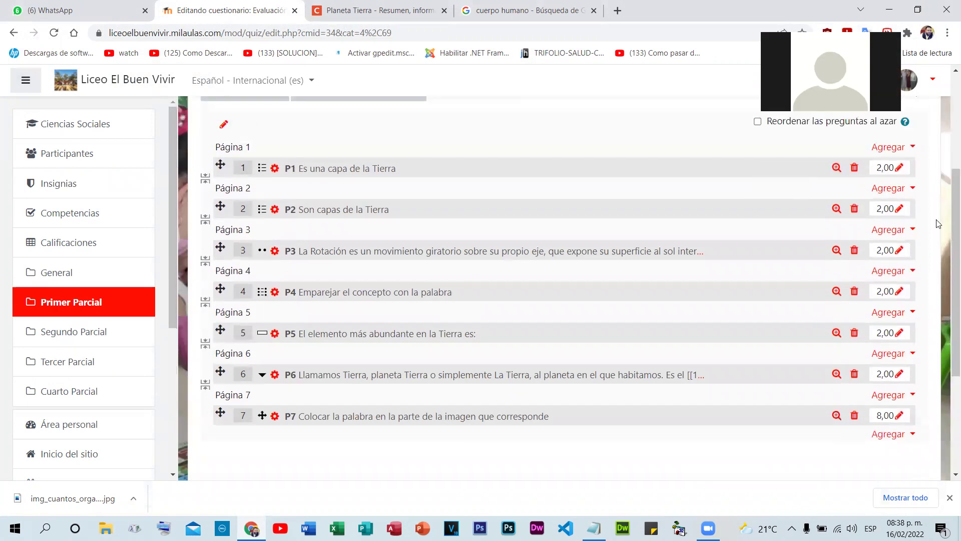
left_click(901, 168)
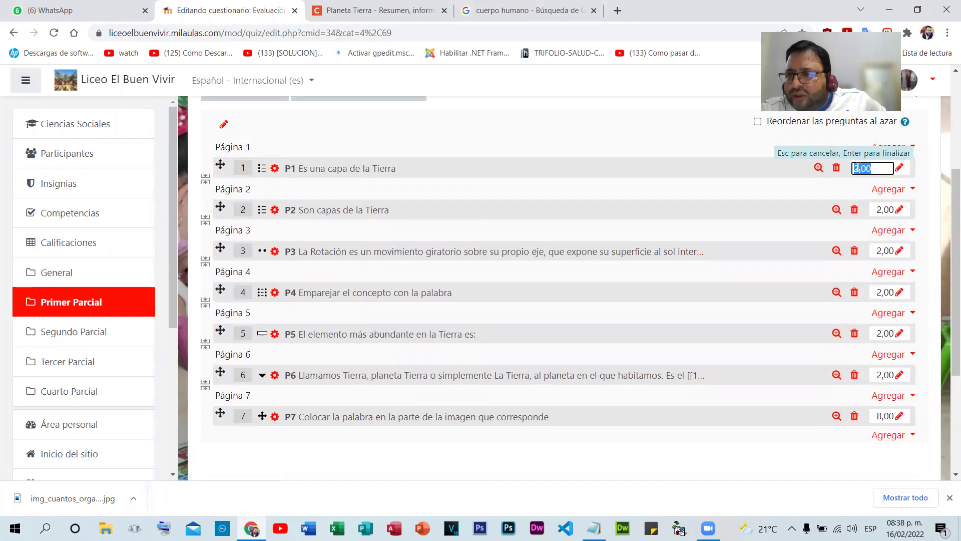
key("Return")
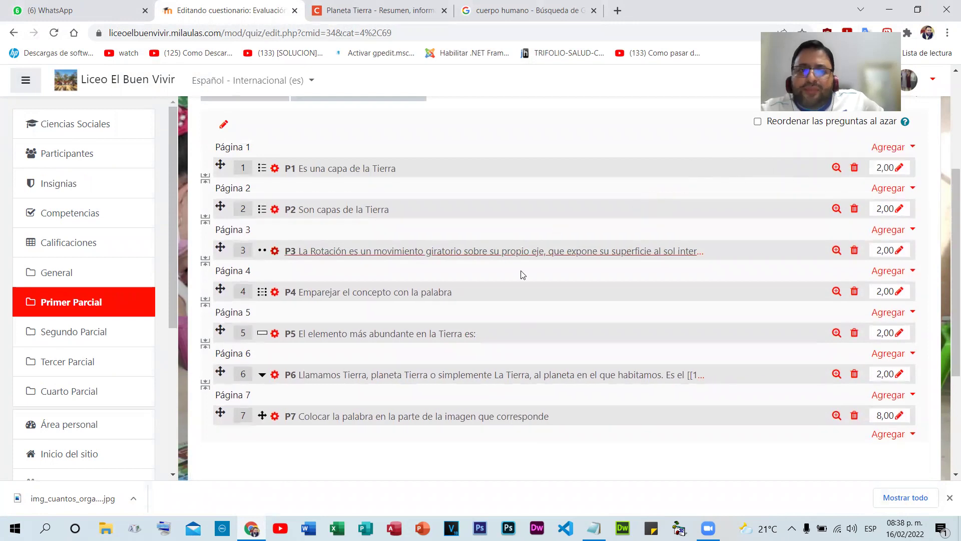
- Open the Ciencias Sociales gradebook setup and review the items' weights, maximum grades and course total
left_click(96, 243)
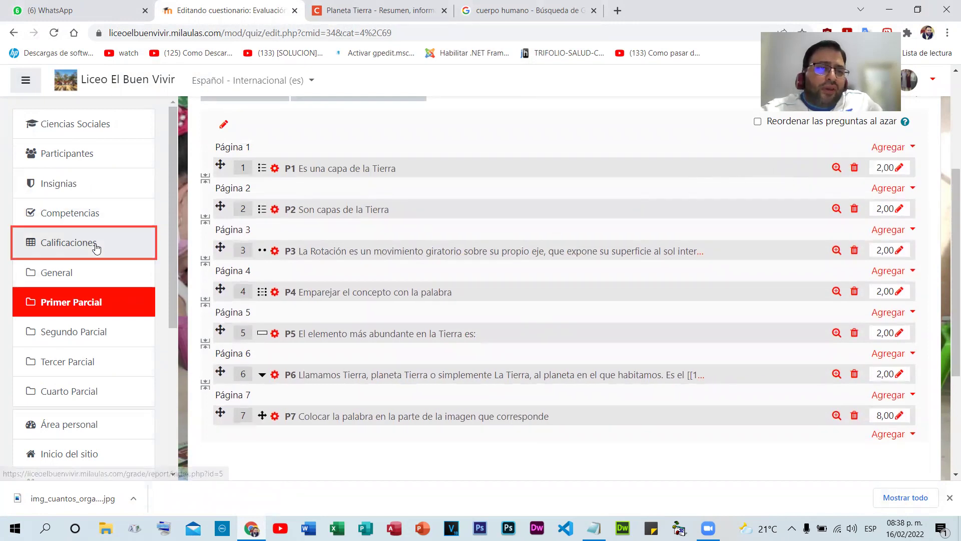
scroll(315, 342, "down", 1)
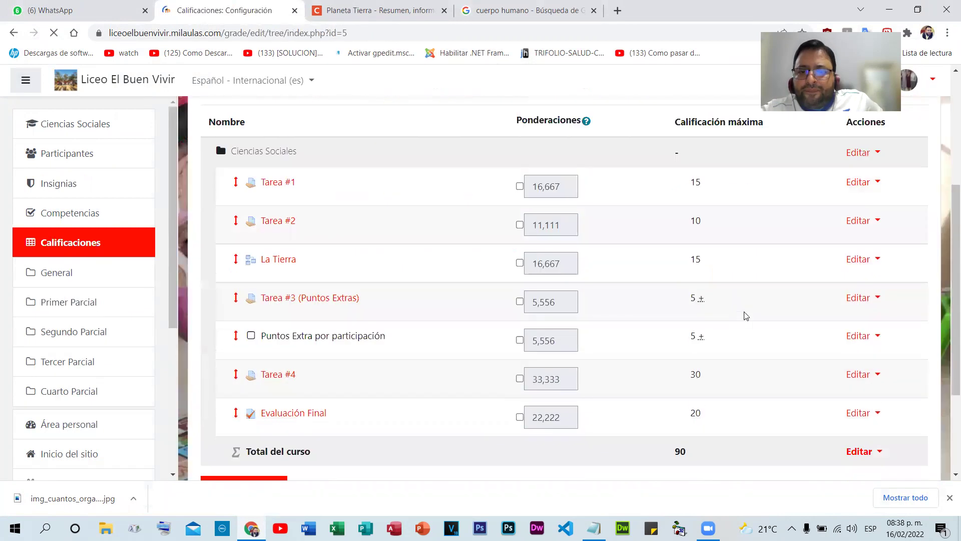
scroll(687, 313, "down", 3)
scroll(745, 321, "up", 1)
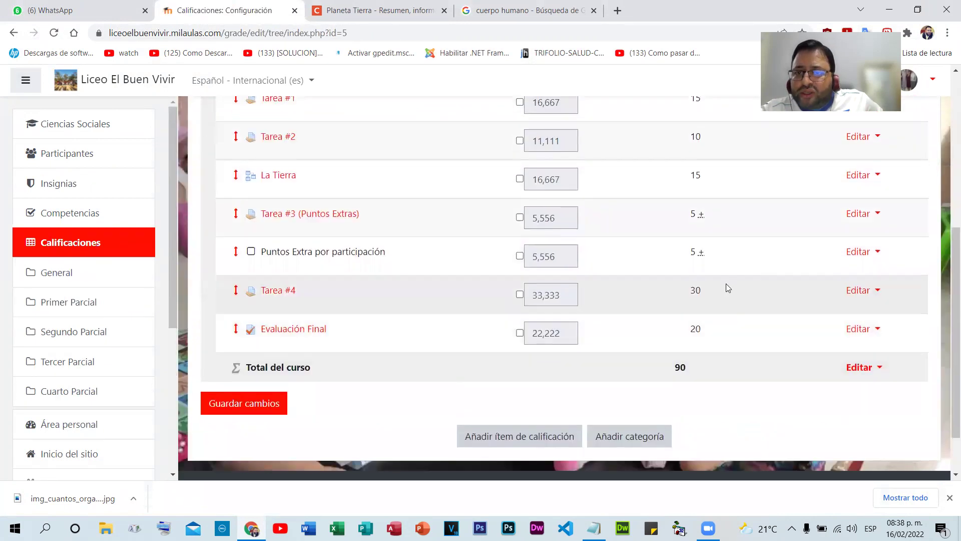
- Turn off Actuar como puntos extra for the grade item Tarea #3 (Puntos Extras) and save the changes
left_click(876, 213)
left_click(829, 242)
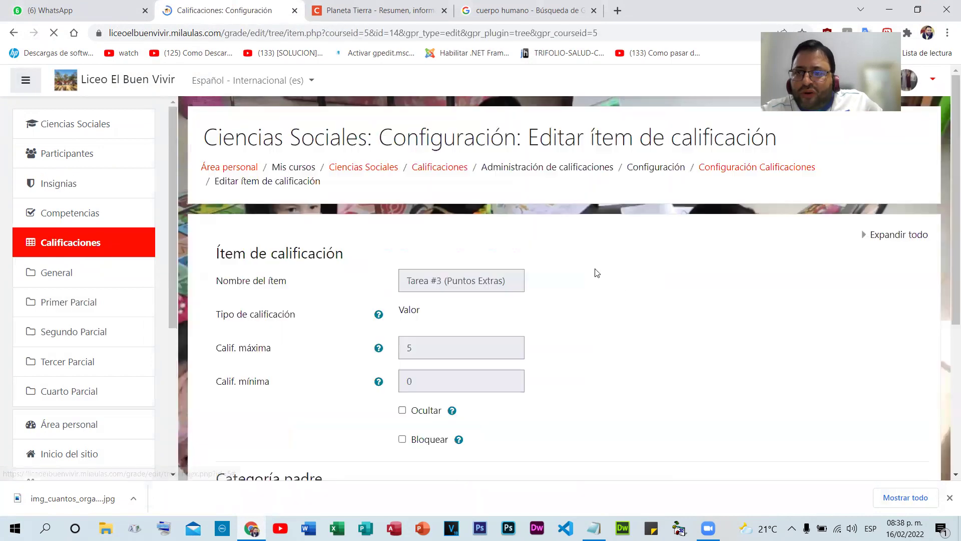
scroll(615, 290, "down", 5)
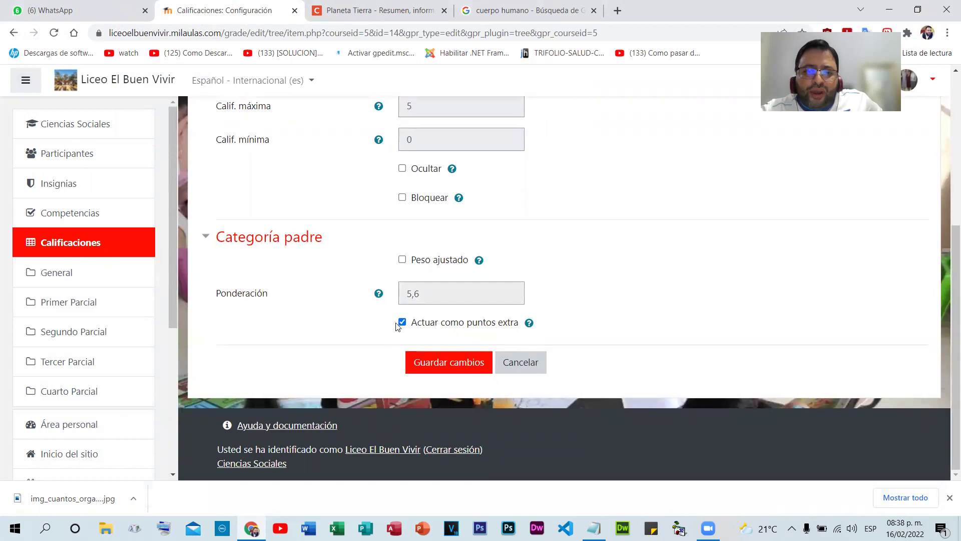
left_click(447, 362)
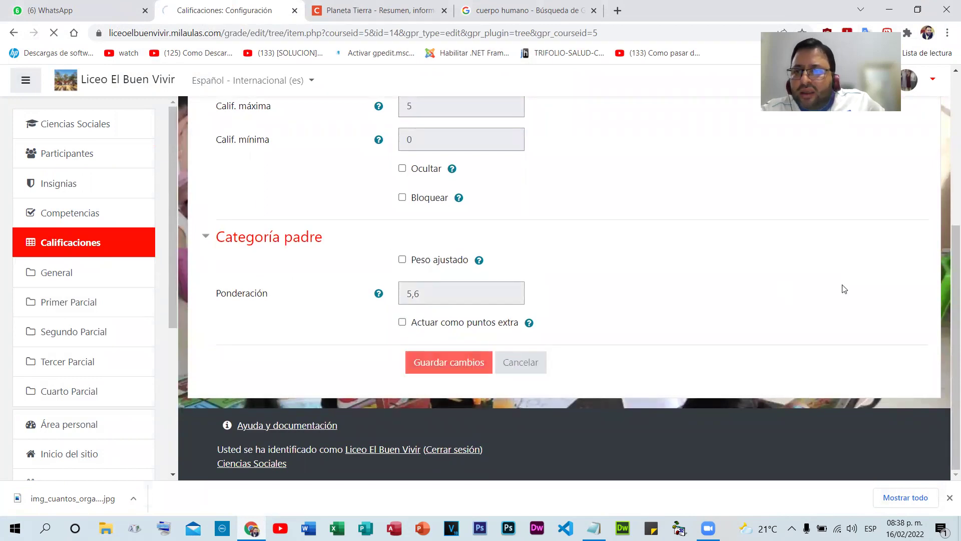
- Turn off Actuar como puntos extra for the grade item Puntos Extra por participación and save the changes
scroll(883, 283, "down", 6)
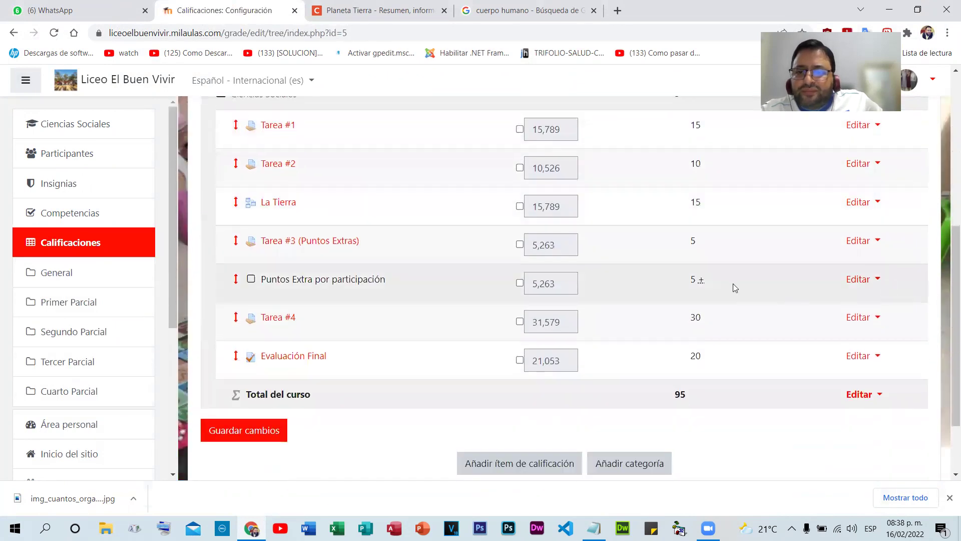
left_click(879, 285)
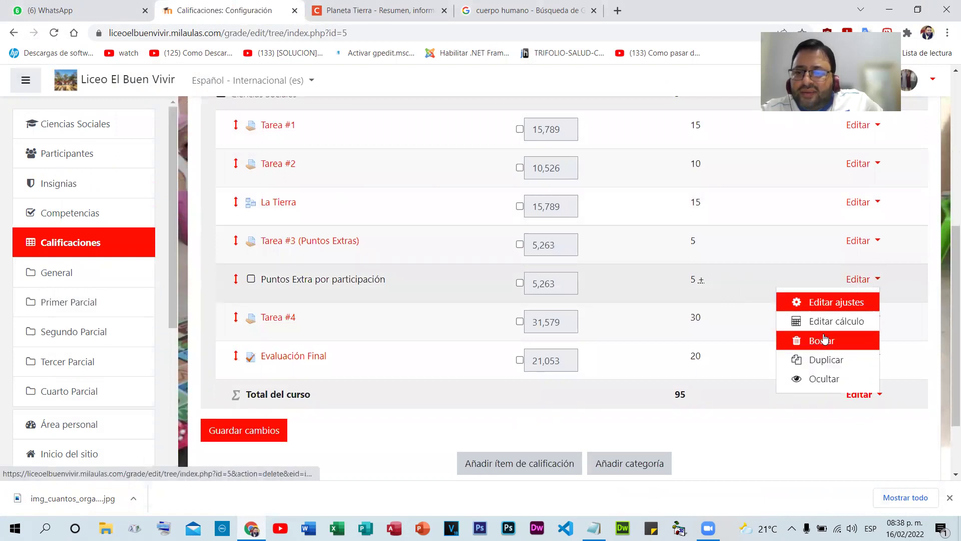
left_click(830, 303)
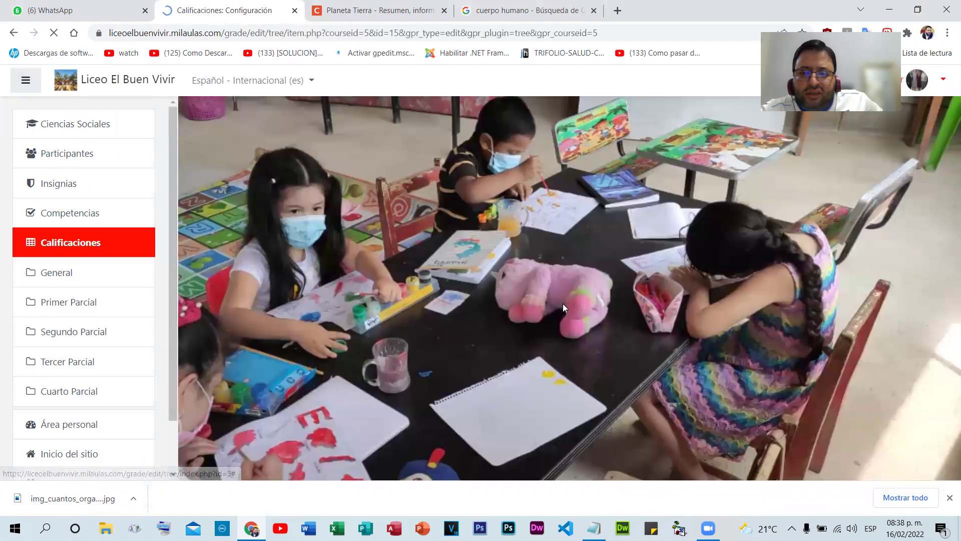
left_click(419, 321)
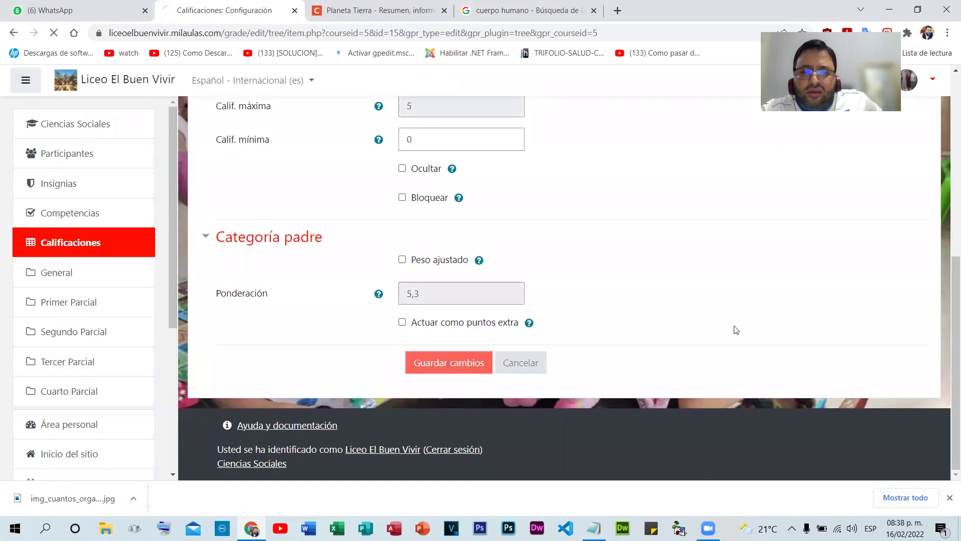
- Check the updated weights, maximum grades and course total in the Ciencias Sociales gradebook setup
scroll(803, 287, "down", 6)
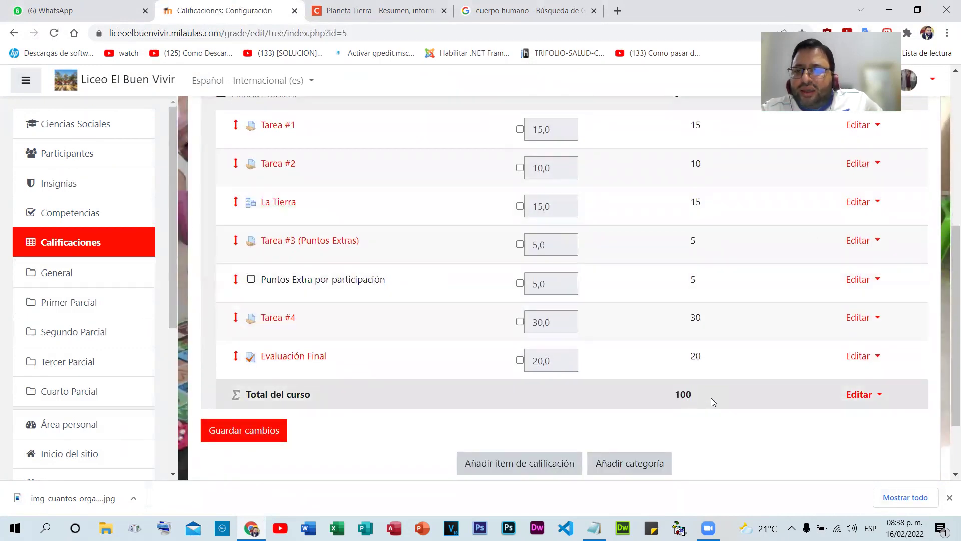
scroll(393, 403, "up", 1)
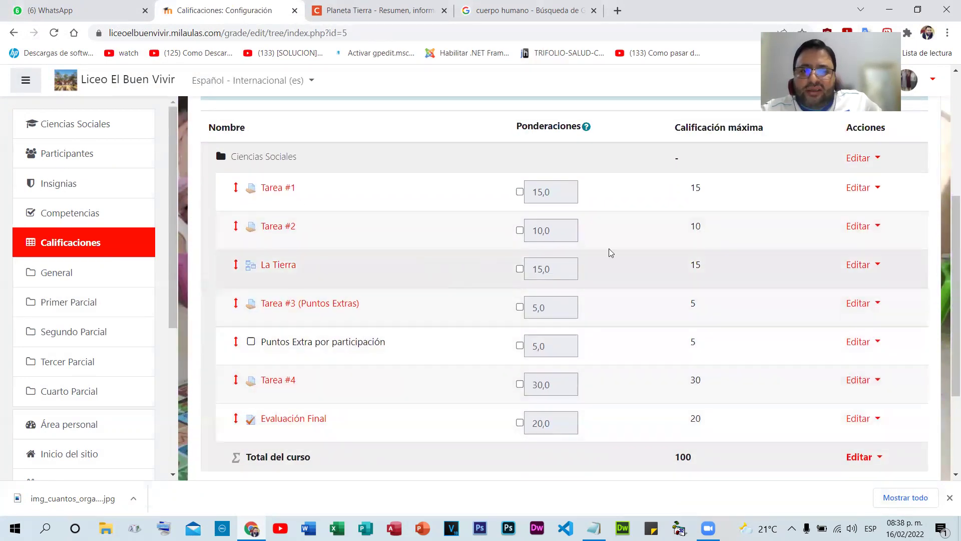
scroll(686, 305, "down", 3)
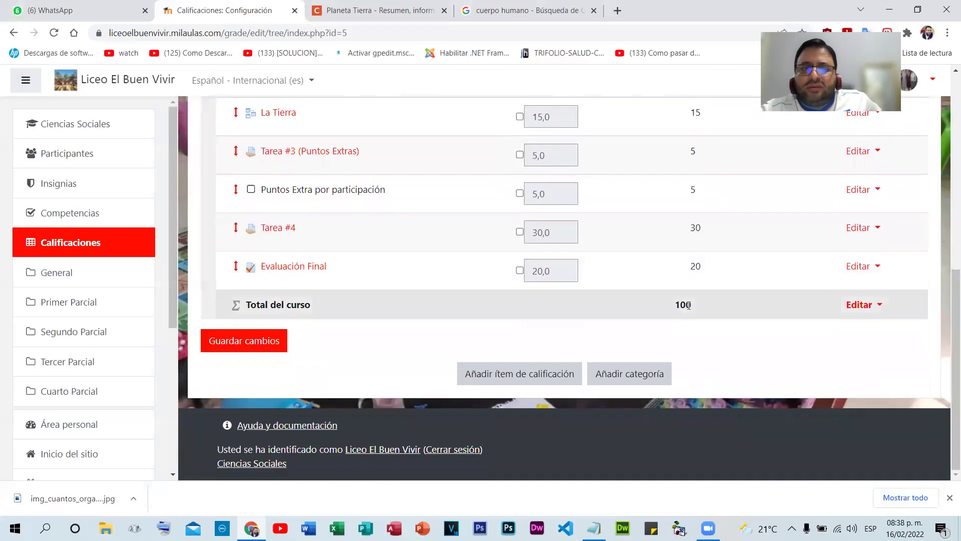
scroll(350, 177, "up", 1)
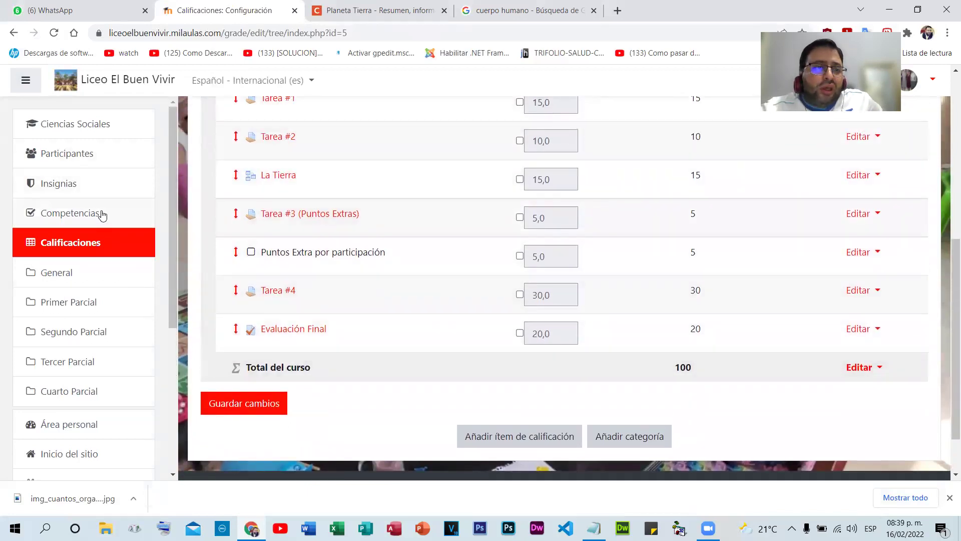
- Review the students' item grades and course totals in the grader report, and return to the Ciencias Sociales course page
left_click(54, 242)
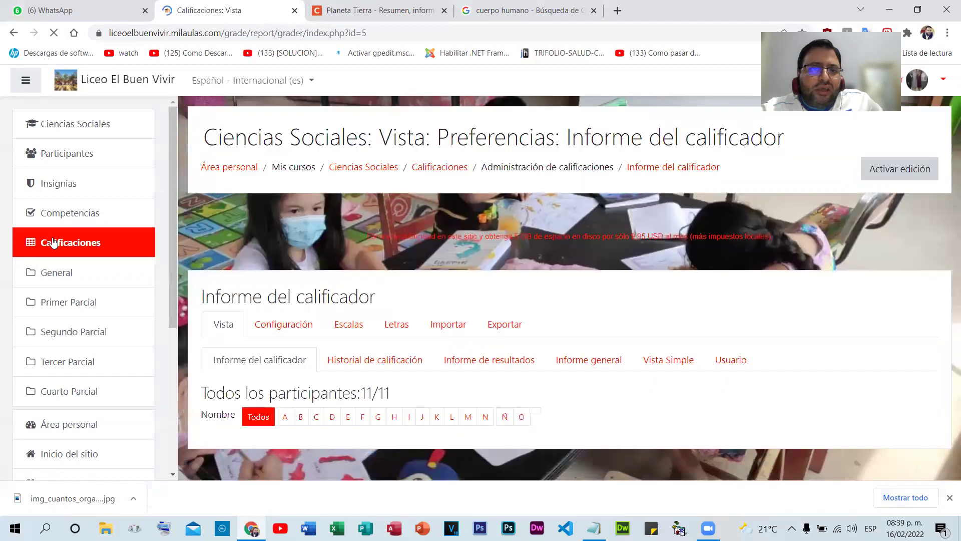
scroll(393, 318, "down", 6)
left_click_drag(456, 461, 536, 429)
scroll(536, 429, "down", 3)
left_click(562, 299)
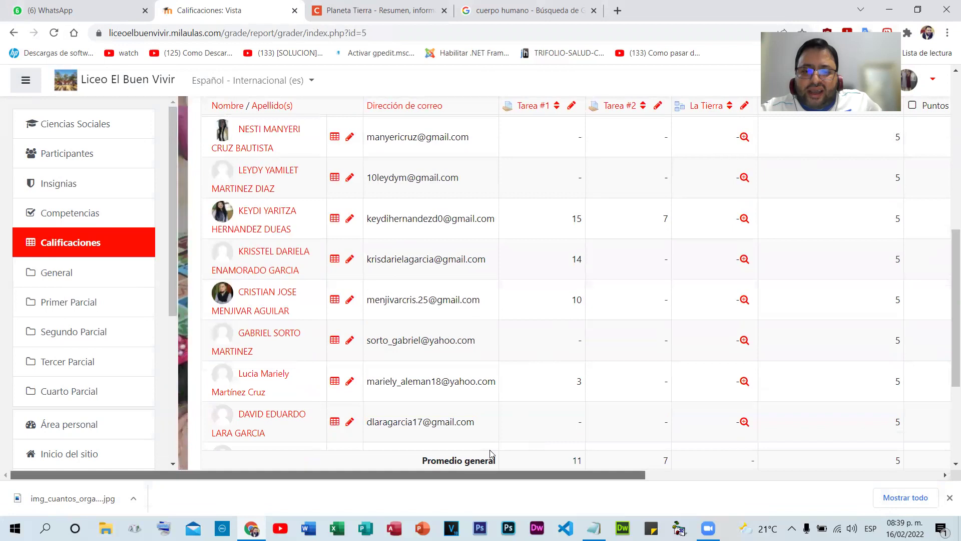
scroll(500, 456, "right", 6)
scroll(917, 280, "up", 2)
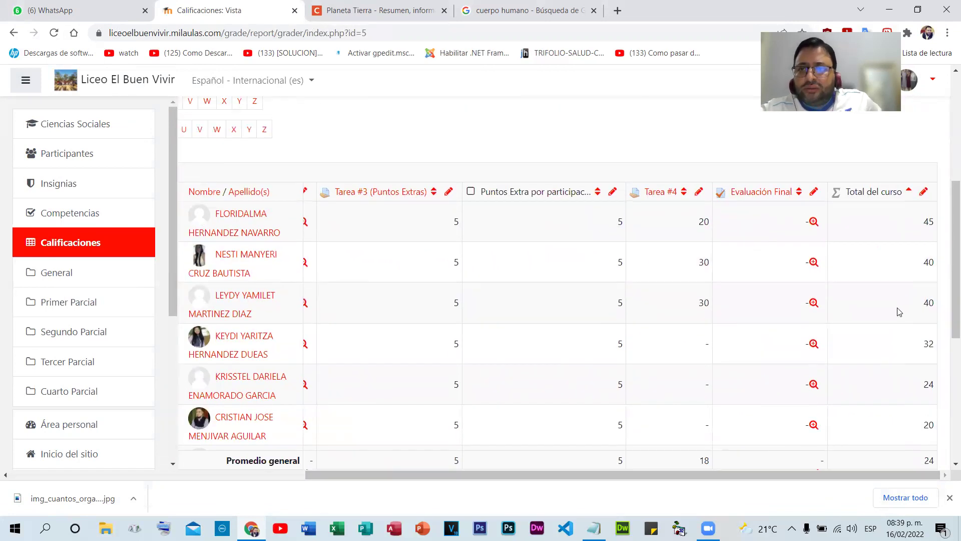
scroll(900, 311, "up", 1)
left_click(76, 123)
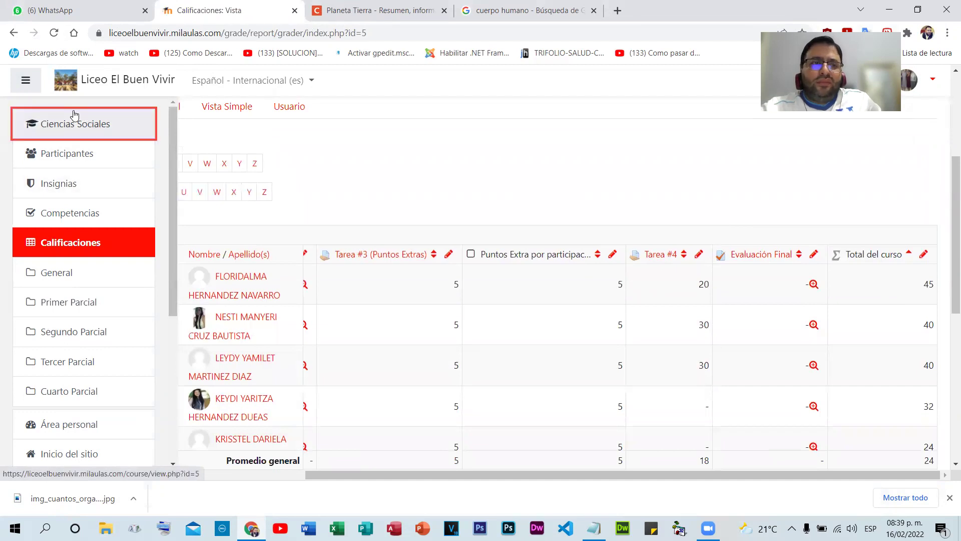